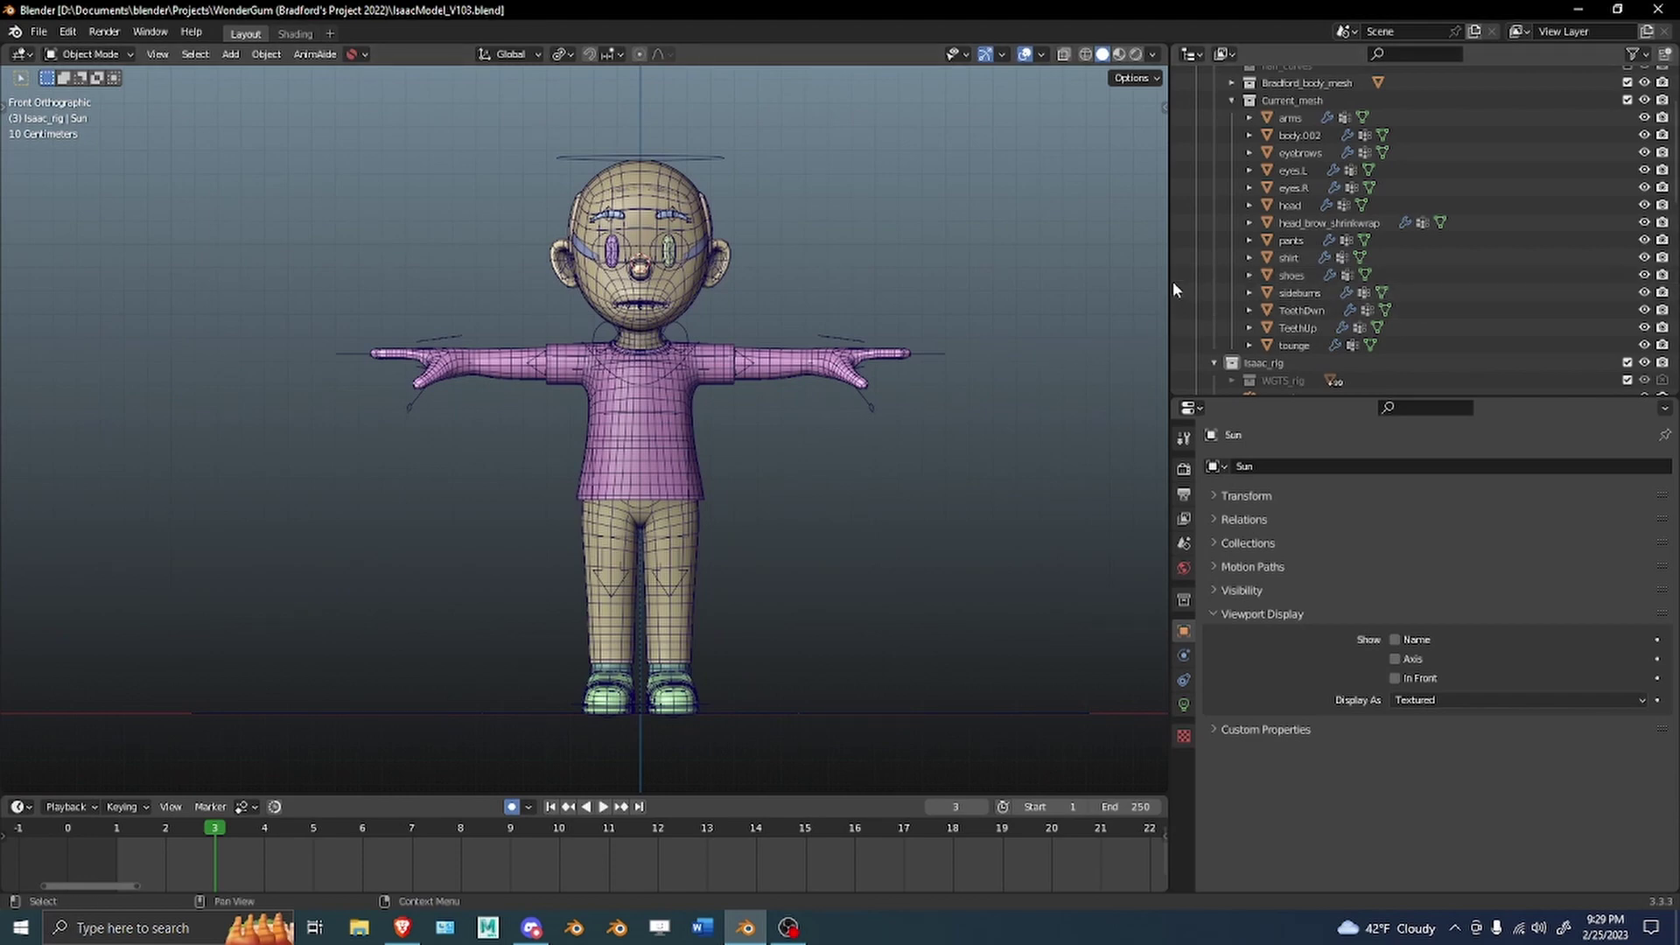
Widen the 3D viewport and hide the character's sideburns mesh.
{"action": "left_click_drag", "start_coordinate": [1172, 280], "coordinate": [1401, 287]}
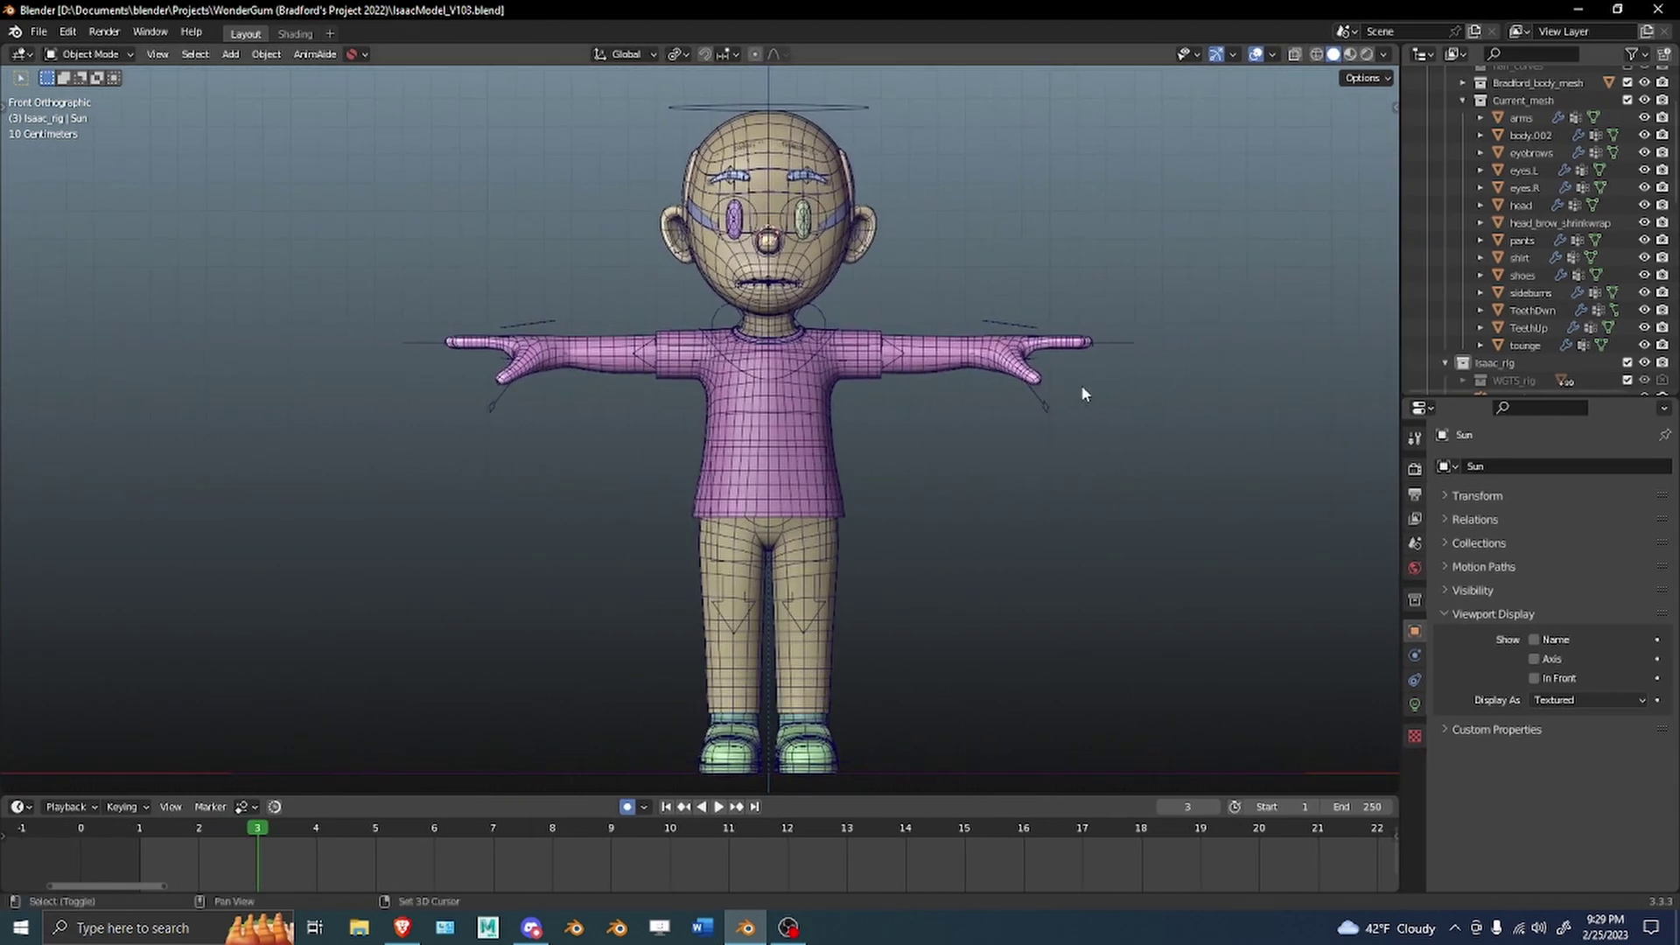
{"action": "middle_click_drag", "start_coordinate": [1083, 395], "coordinate": [1325, 470]}
{"action": "scroll", "coordinate": [889, 214], "scroll_direction": "up", "scroll_amount": 6}
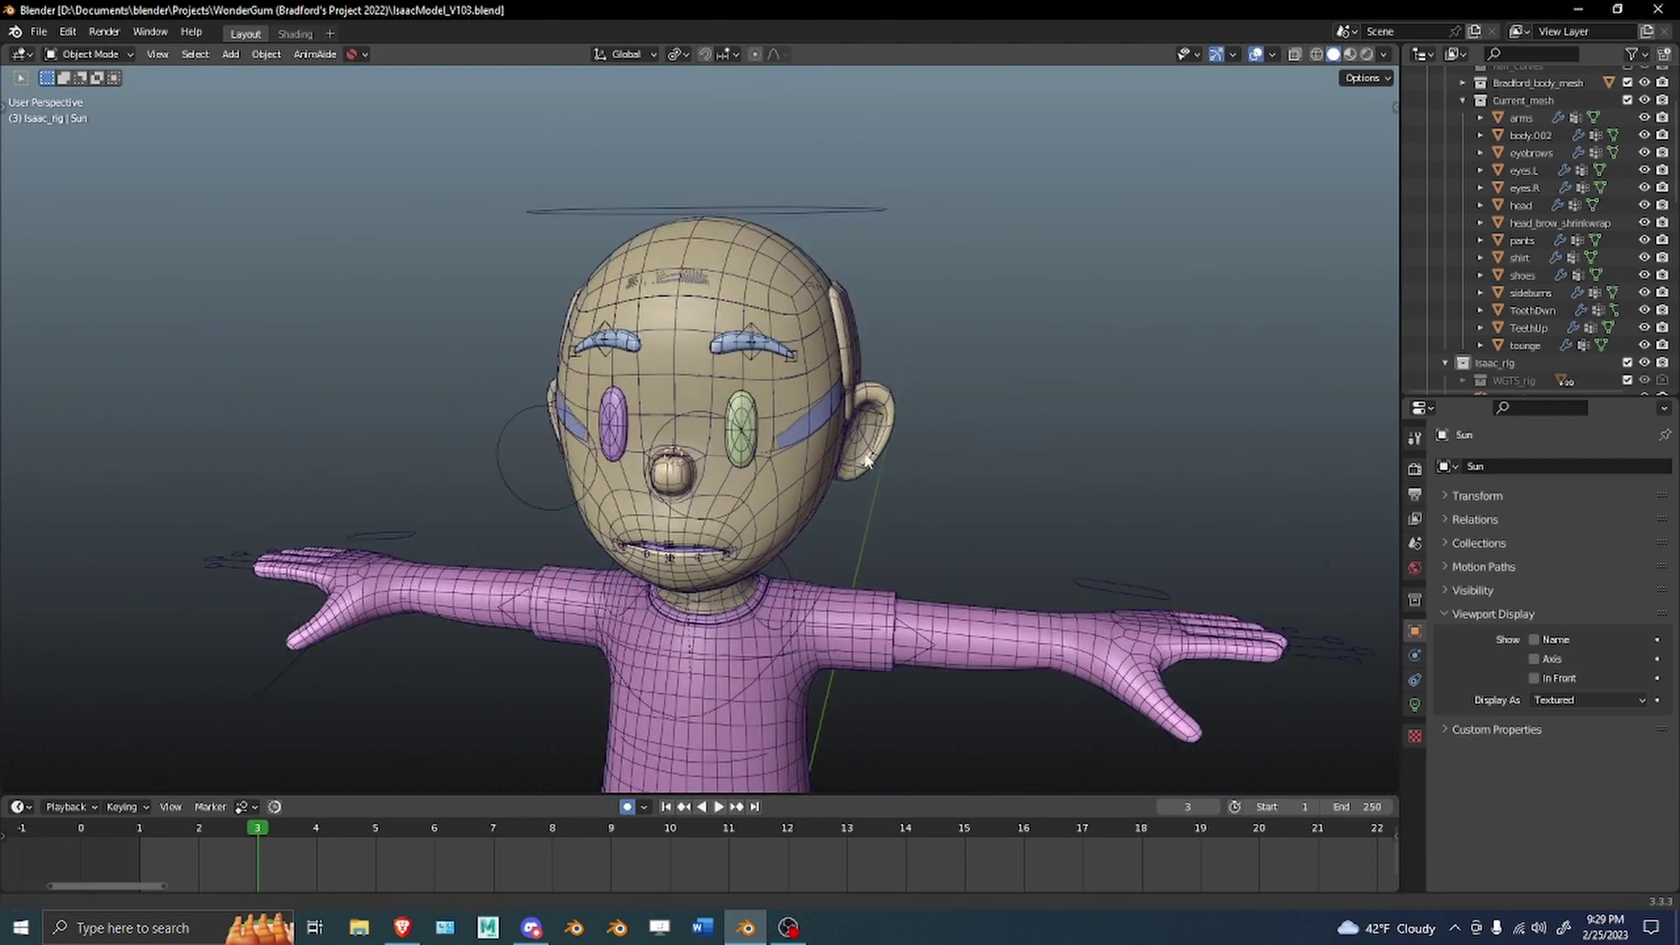
{"action": "middle_click_drag", "start_coordinate": [866, 462], "coordinate": [896, 360]}
{"action": "left_click", "coordinate": [895, 359]}
{"action": "key", "text": "g"}
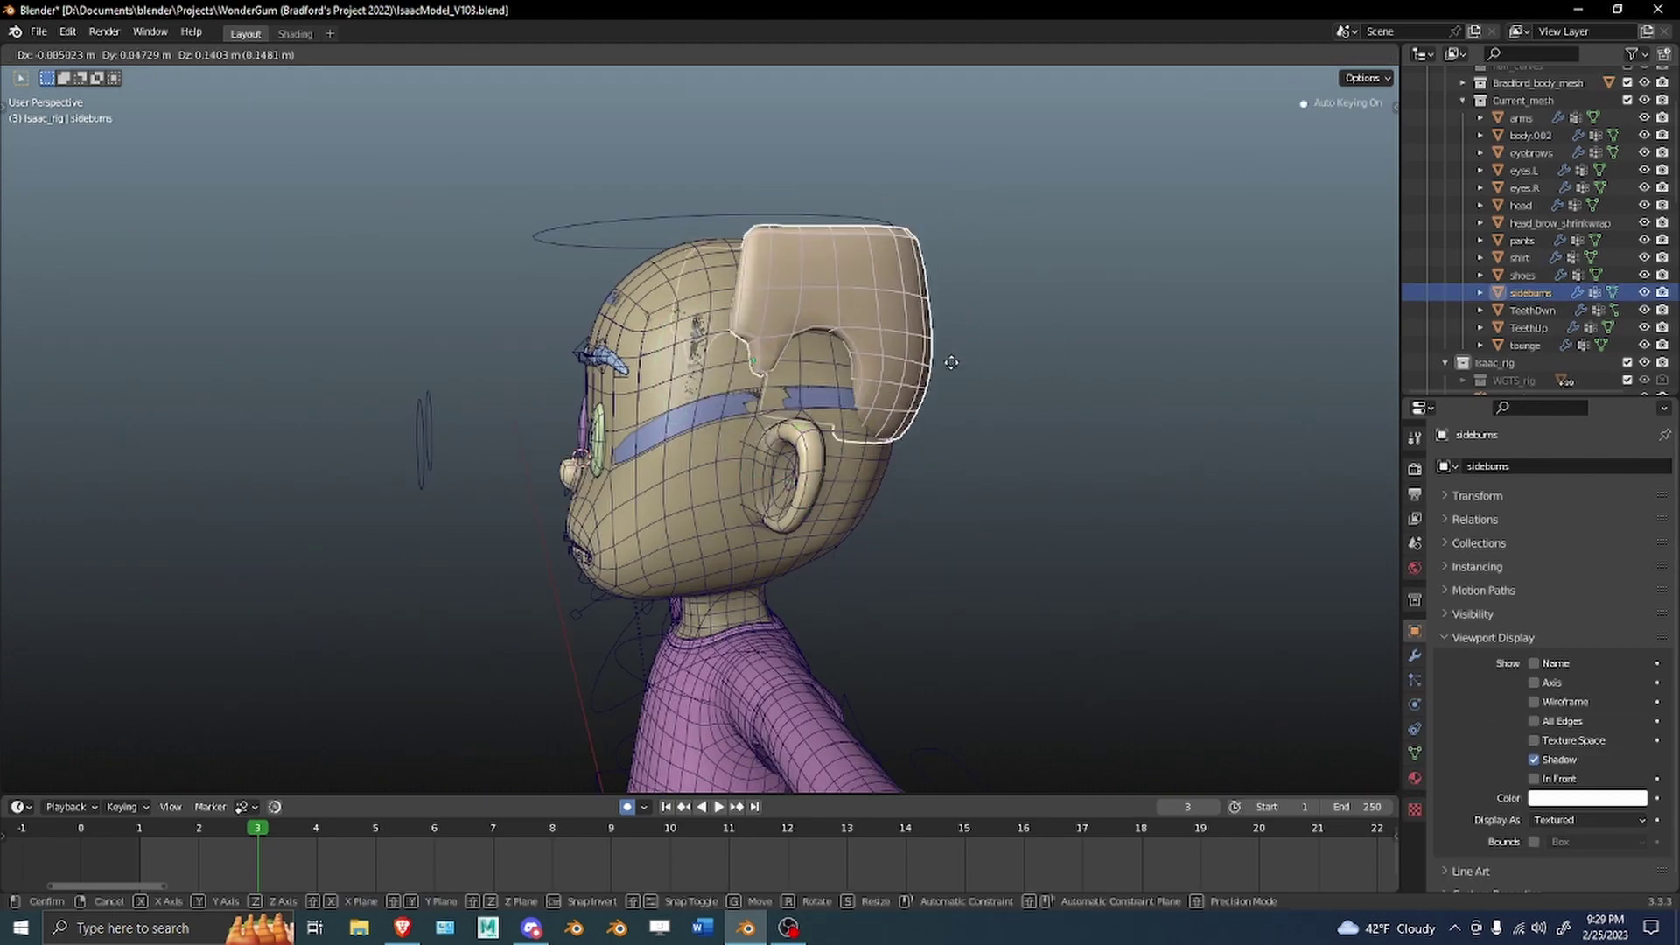
{"action": "key", "text": "Escape"}
{"action": "key", "text": "h"}
Scrub the timeline to frame 9 to preview the face, and return to frame 1.
{"action": "middle_click_drag", "start_coordinate": [984, 354], "coordinate": [889, 326]}
{"action": "scroll", "coordinate": [938, 394], "scroll_direction": "up", "scroll_amount": 2}
{"action": "middle_click_drag", "start_coordinate": [930, 378], "coordinate": [1006, 378], "text": "alt"}
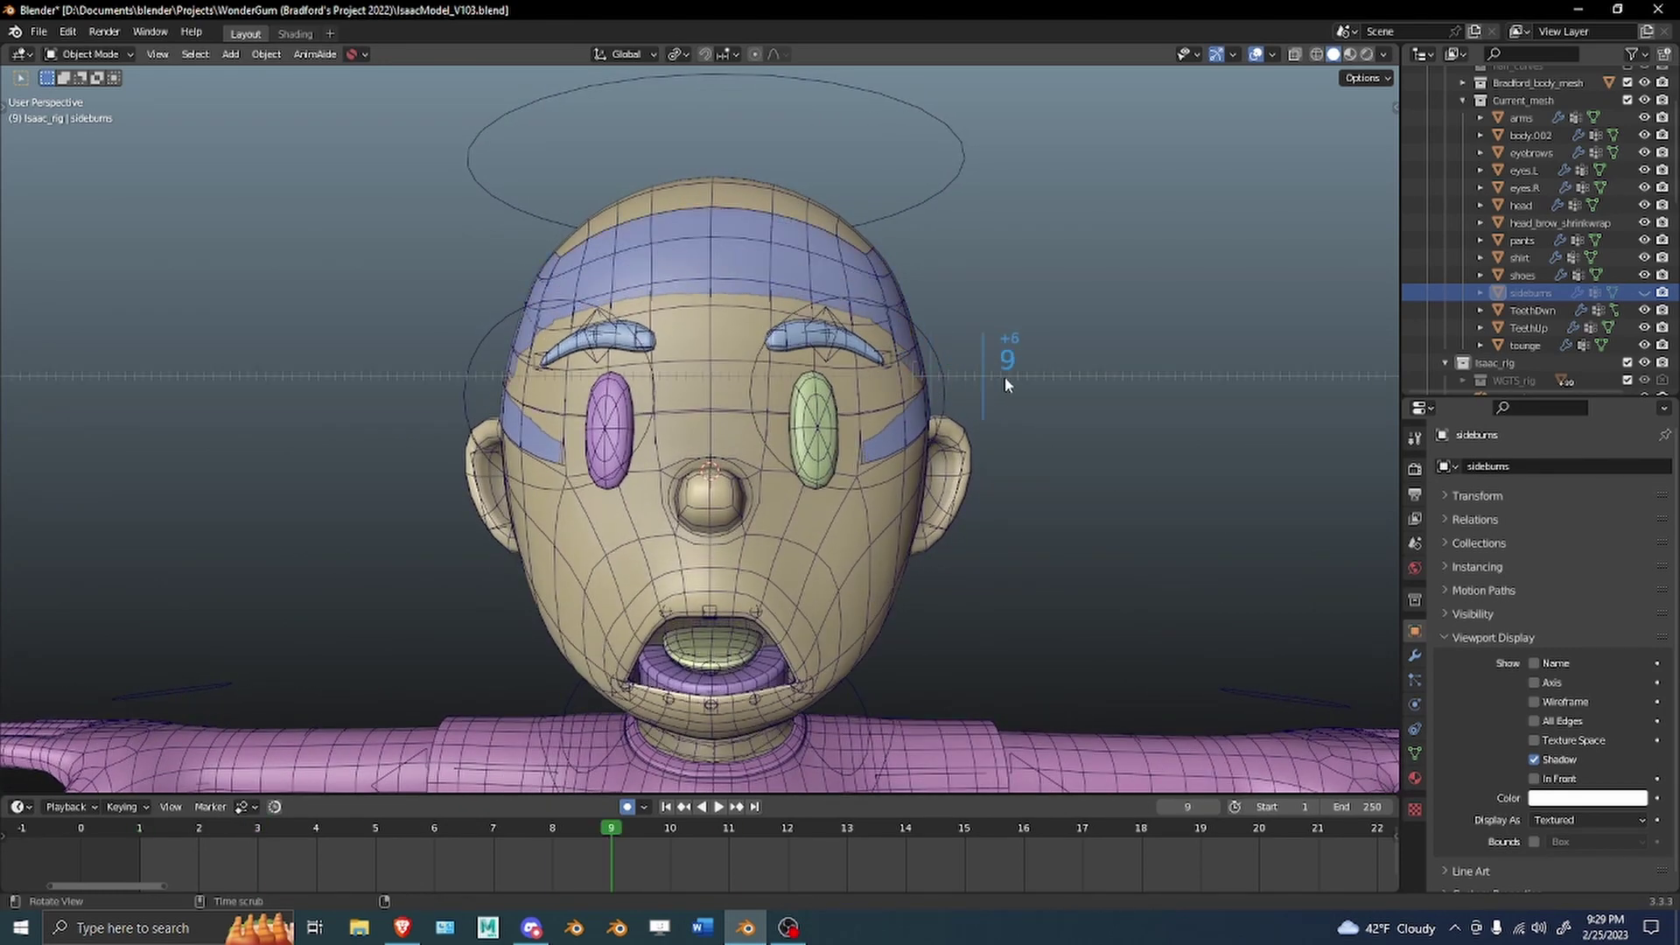
{"action": "left_click_drag", "start_coordinate": [1004, 376], "coordinate": [878, 368]}
{"action": "scroll", "coordinate": [926, 413], "scroll_direction": "up", "scroll_amount": 6}
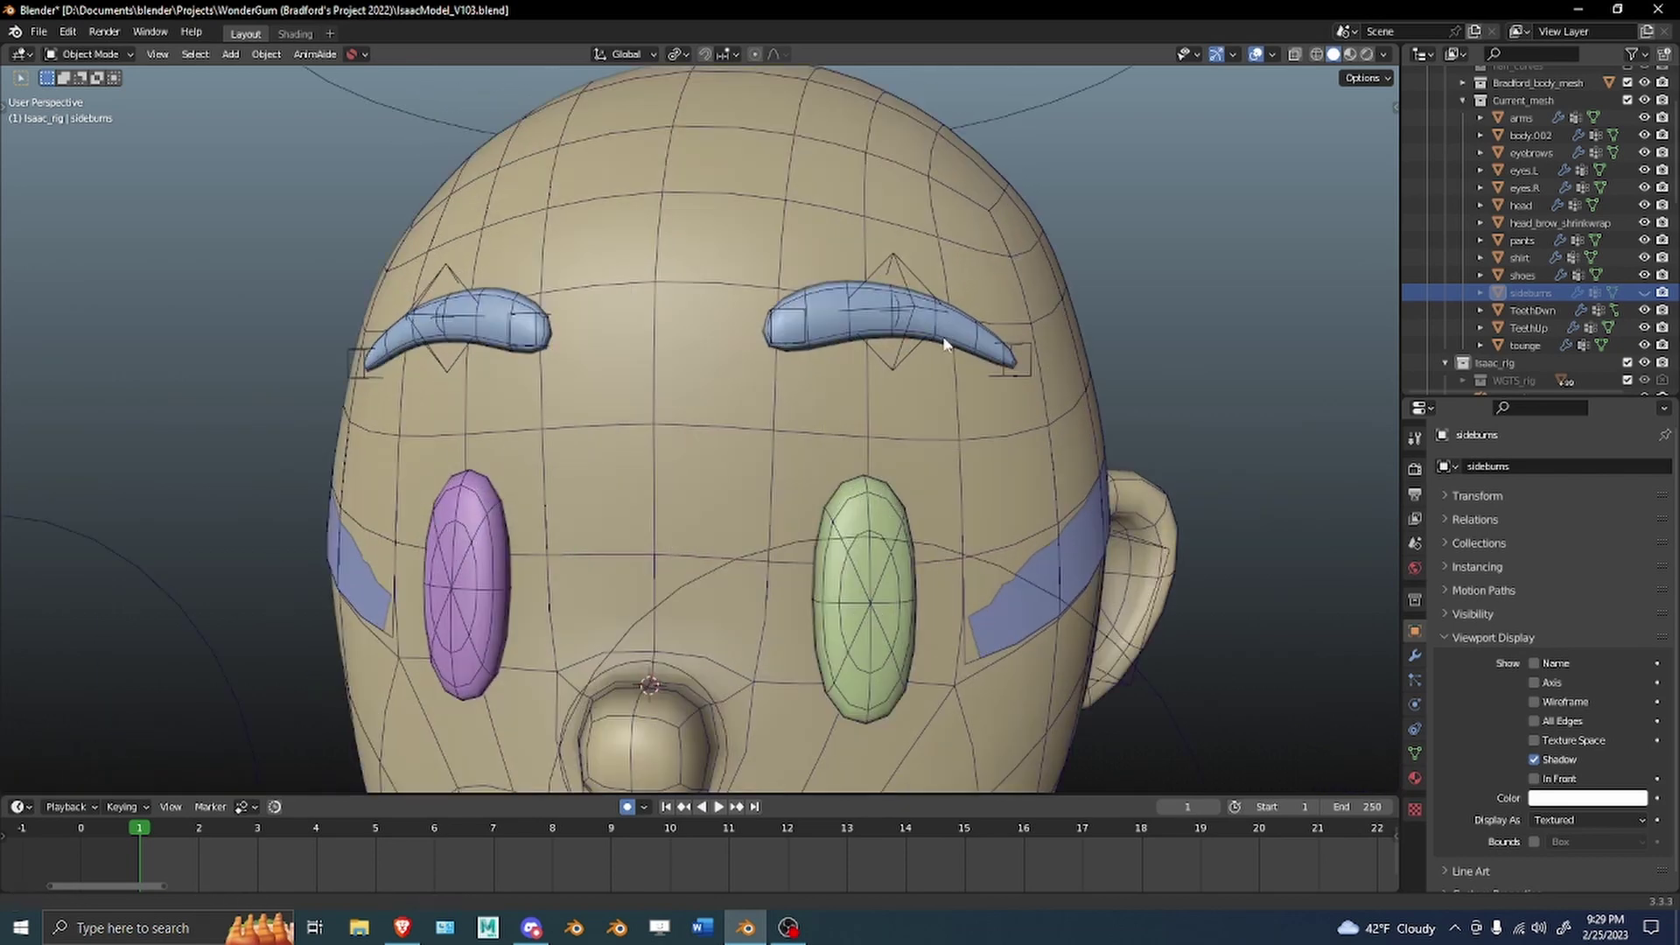
Enter Pose Mode on the character rig and disable the Shrinkwrap constraint on the left and right eyebrow bones.
{"action": "middle_click_drag", "start_coordinate": [944, 338], "coordinate": [805, 358]}
{"action": "left_click", "coordinate": [862, 359]}
{"action": "key", "text": "ctrl+Tab"}
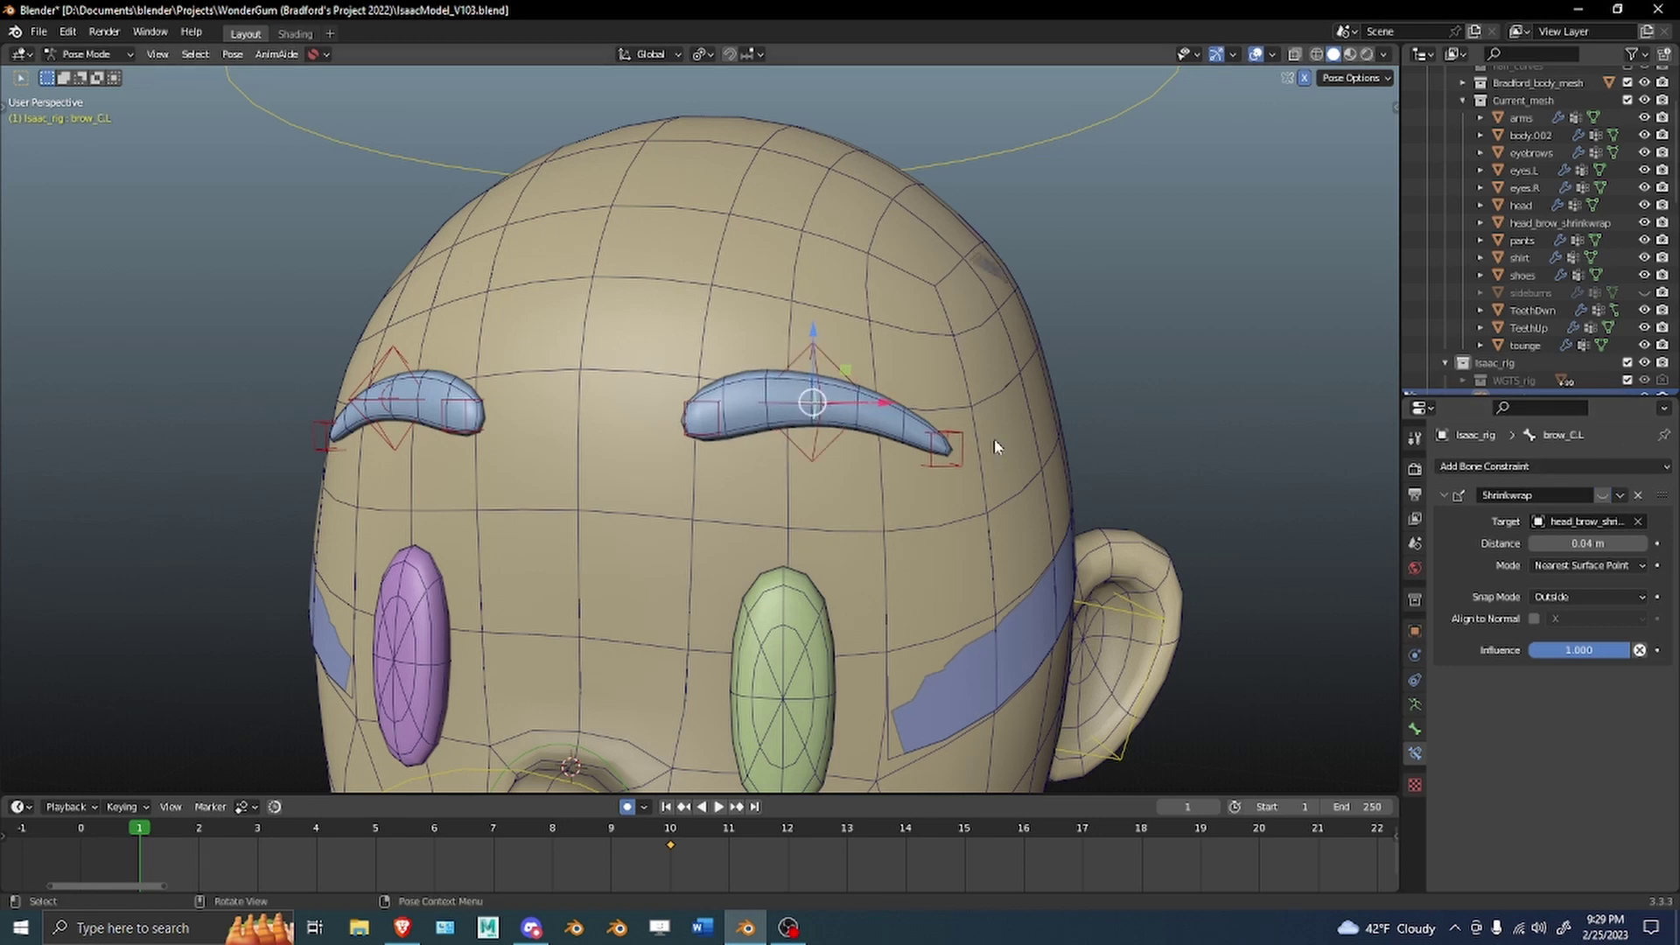
{"action": "left_click", "coordinate": [945, 448]}
{"action": "left_click", "coordinate": [1603, 496]}
{"action": "left_click", "coordinate": [703, 418]}
{"action": "left_click", "coordinate": [464, 414]}
{"action": "left_click", "coordinate": [1603, 495]}
{"action": "left_click", "coordinate": [394, 399]}
{"action": "left_click", "coordinate": [1602, 496]}
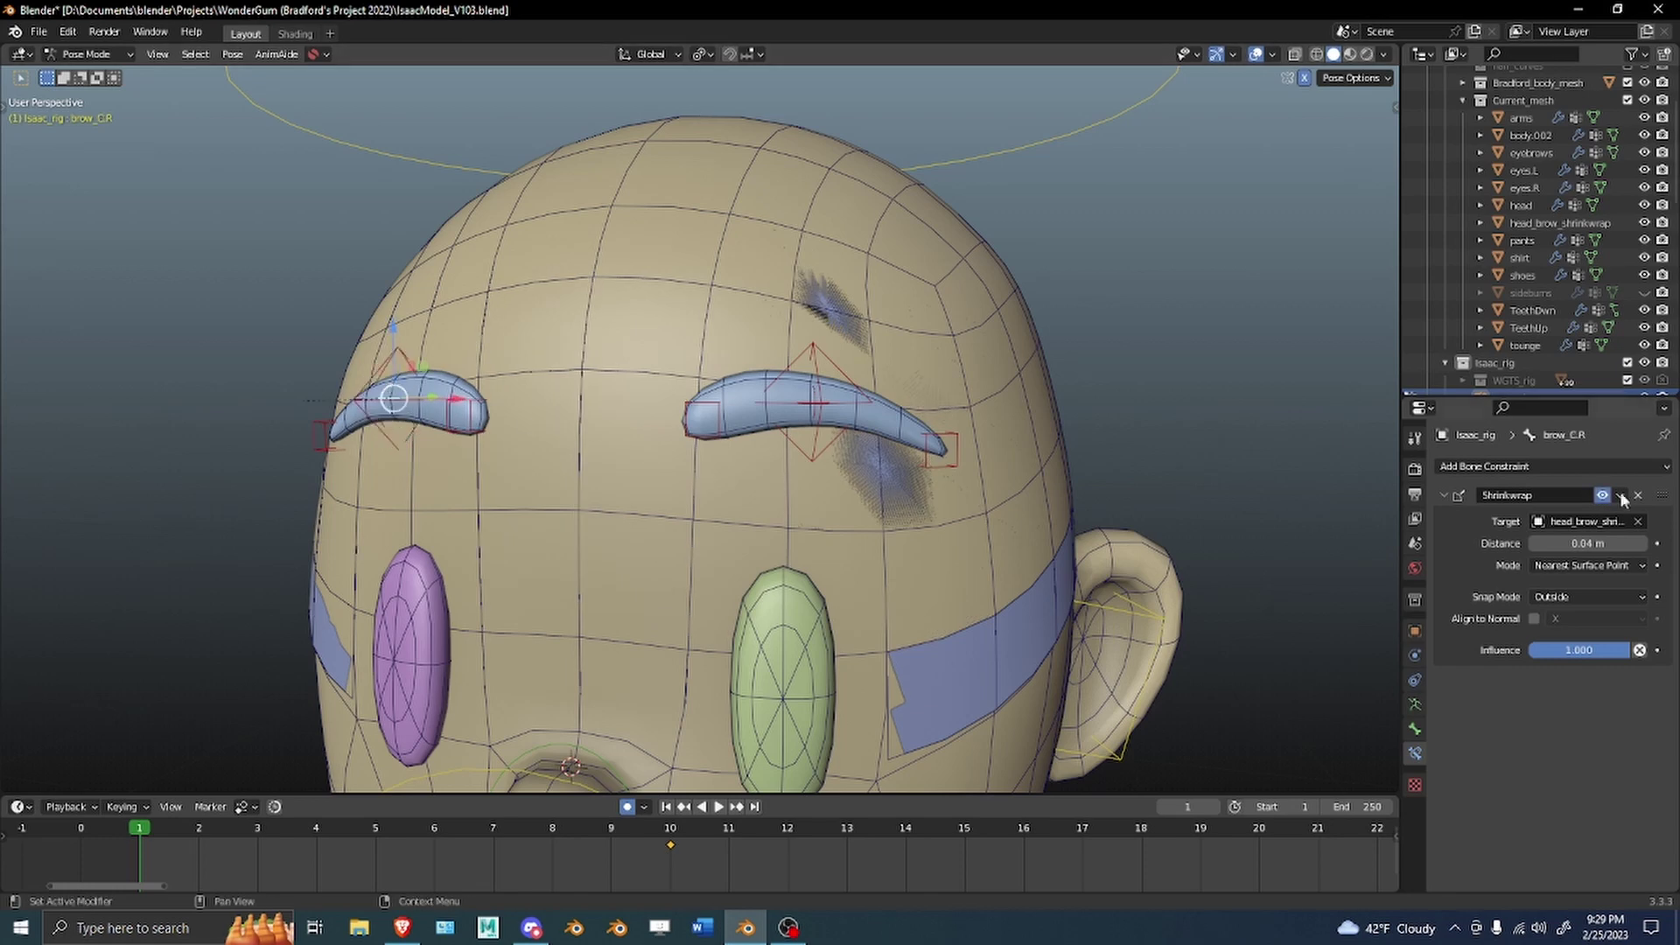
{"action": "left_click", "coordinate": [391, 392]}
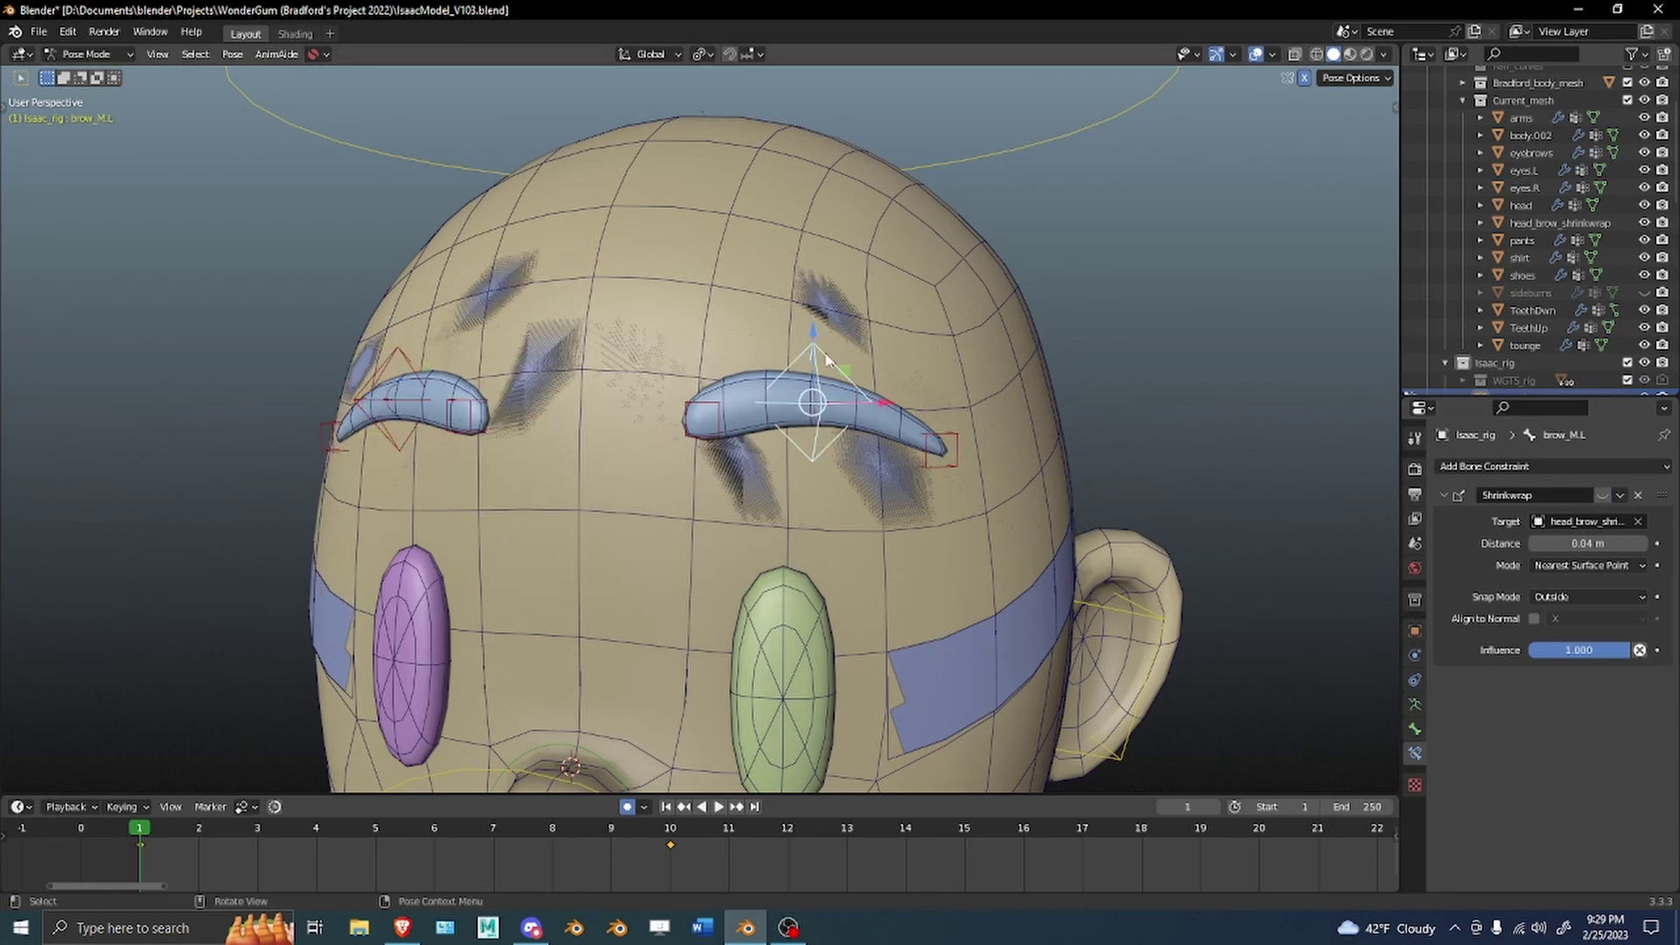
Return to Object Mode and hide the head_brow_shrinkwrap mesh.
{"action": "middle_click_drag", "start_coordinate": [827, 359], "coordinate": [623, 302]}
{"action": "key", "text": "ctrl+Tab"}
{"action": "left_click", "coordinate": [1063, 560]}
{"action": "key", "text": "h"}
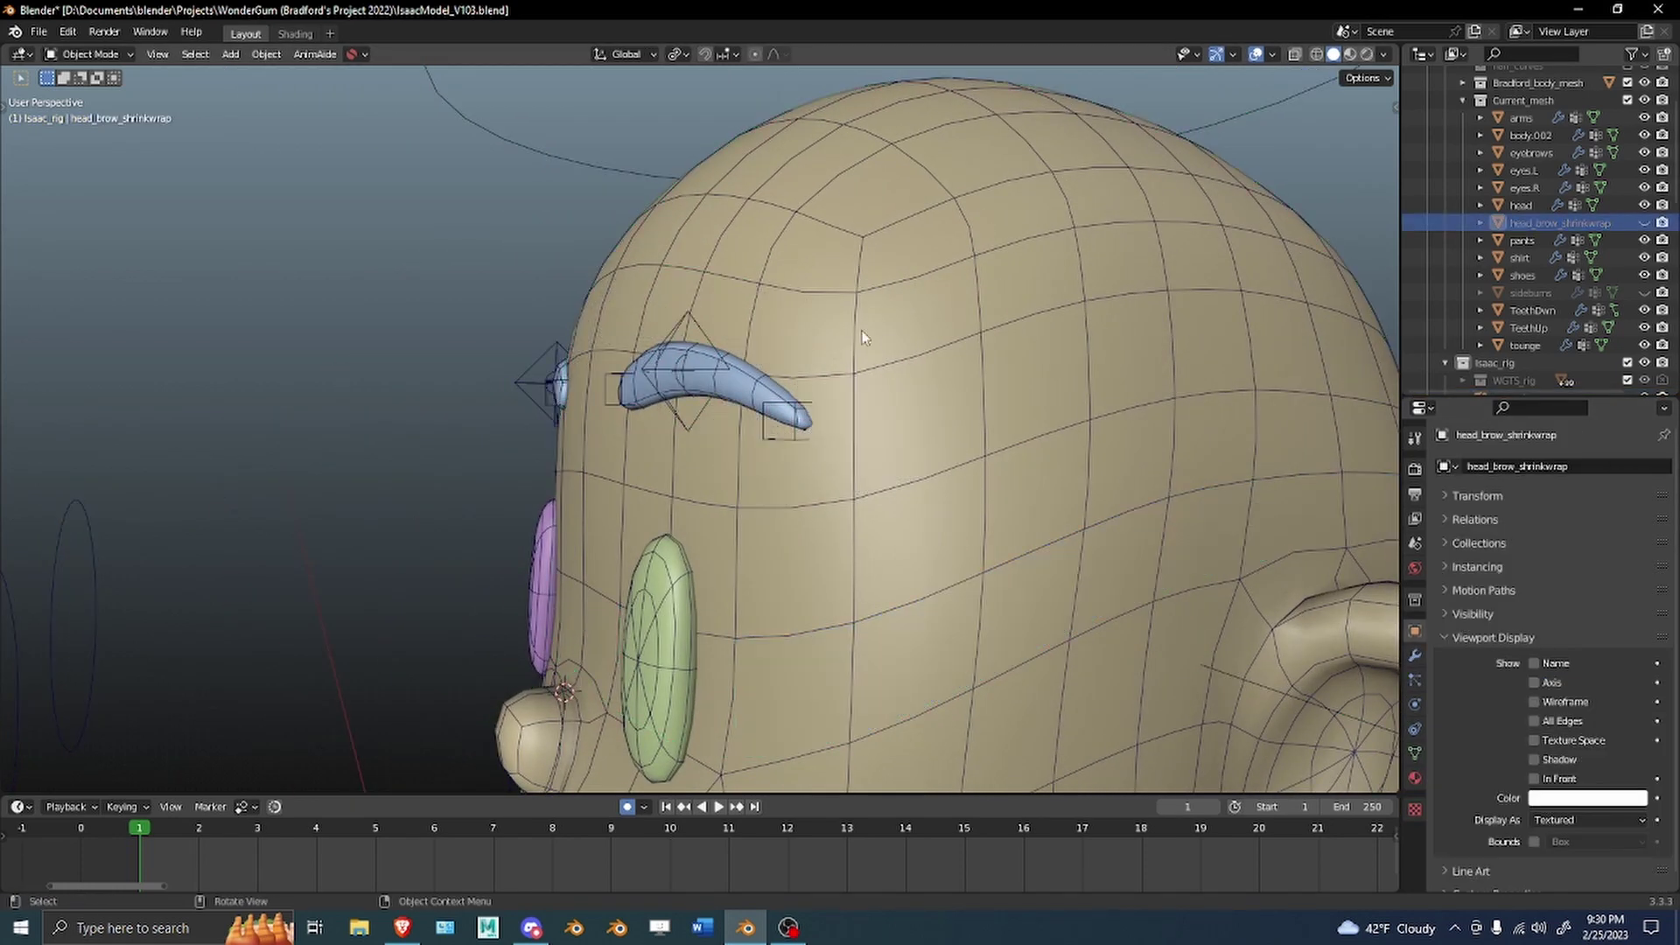
Put the character rig back in Pose Mode and show the left middle eyebrow bone in the right orthographic view.
{"action": "mouse_move", "coordinate": [862, 337]}
{"action": "middle_mouse_down"}
{"action": "mouse_move", "coordinate": [734, 315]}
{"action": "mouse_move", "coordinate": [660, 345]}
{"action": "mouse_move", "coordinate": [754, 358]}
{"action": "mouse_move", "coordinate": [749, 323]}
{"action": "mouse_move", "coordinate": [975, 352]}
{"action": "mouse_move", "coordinate": [770, 329]}
{"action": "mouse_move", "coordinate": [791, 304]}
{"action": "mouse_move", "coordinate": [848, 321]}
{"action": "mouse_move", "coordinate": [765, 315]}
{"action": "mouse_move", "coordinate": [854, 348]}
{"action": "middle_mouse_up"}
{"action": "left_click", "coordinate": [627, 315]}
{"action": "scroll", "coordinate": [826, 358], "scroll_direction": "up", "scroll_amount": 1}
{"action": "key", "text": "ctrl+Tab"}
{"action": "left_click", "coordinate": [975, 353]}
{"action": "left_click_drag", "start_coordinate": [915, 547], "coordinate": [771, 490], "text": "alt"}
{"action": "scroll", "coordinate": [718, 509], "scroll_direction": "up", "scroll_amount": 3}
{"action": "middle_click_drag", "start_coordinate": [742, 464], "coordinate": [663, 478], "text": "alt"}
{"action": "scroll", "coordinate": [700, 496], "scroll_direction": "down", "scroll_amount": 3}
{"action": "left_click_drag", "start_coordinate": [750, 434], "coordinate": [786, 467], "text": "alt+shift"}
{"action": "key", "text": "KP_3"}
{"action": "scroll", "coordinate": [746, 510], "scroll_direction": "up", "scroll_amount": 2}
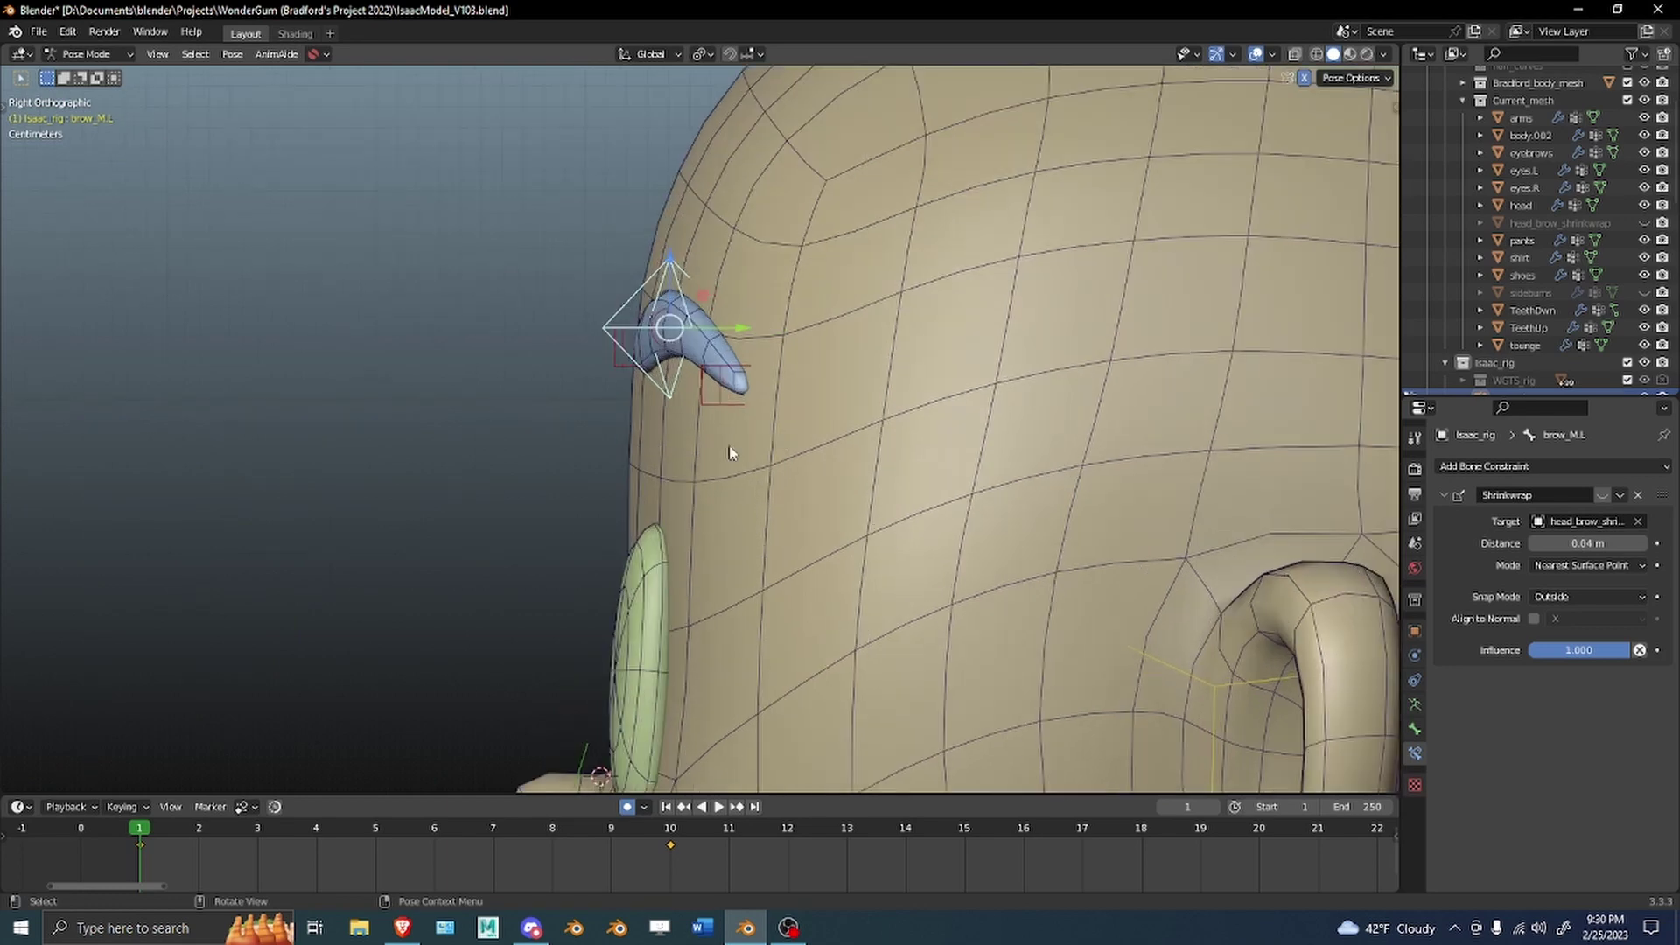
Try rotating the eyebrow bones about 7 degrees in Edit Mode and applying the pose as the rest pose.
{"action": "left_click_drag", "start_coordinate": [494, 433], "coordinate": [774, 223]}
{"action": "scroll", "coordinate": [769, 261], "scroll_direction": "up", "scroll_amount": 2}
{"action": "middle_click_drag", "start_coordinate": [769, 283], "coordinate": [769, 315], "text": "shift"}
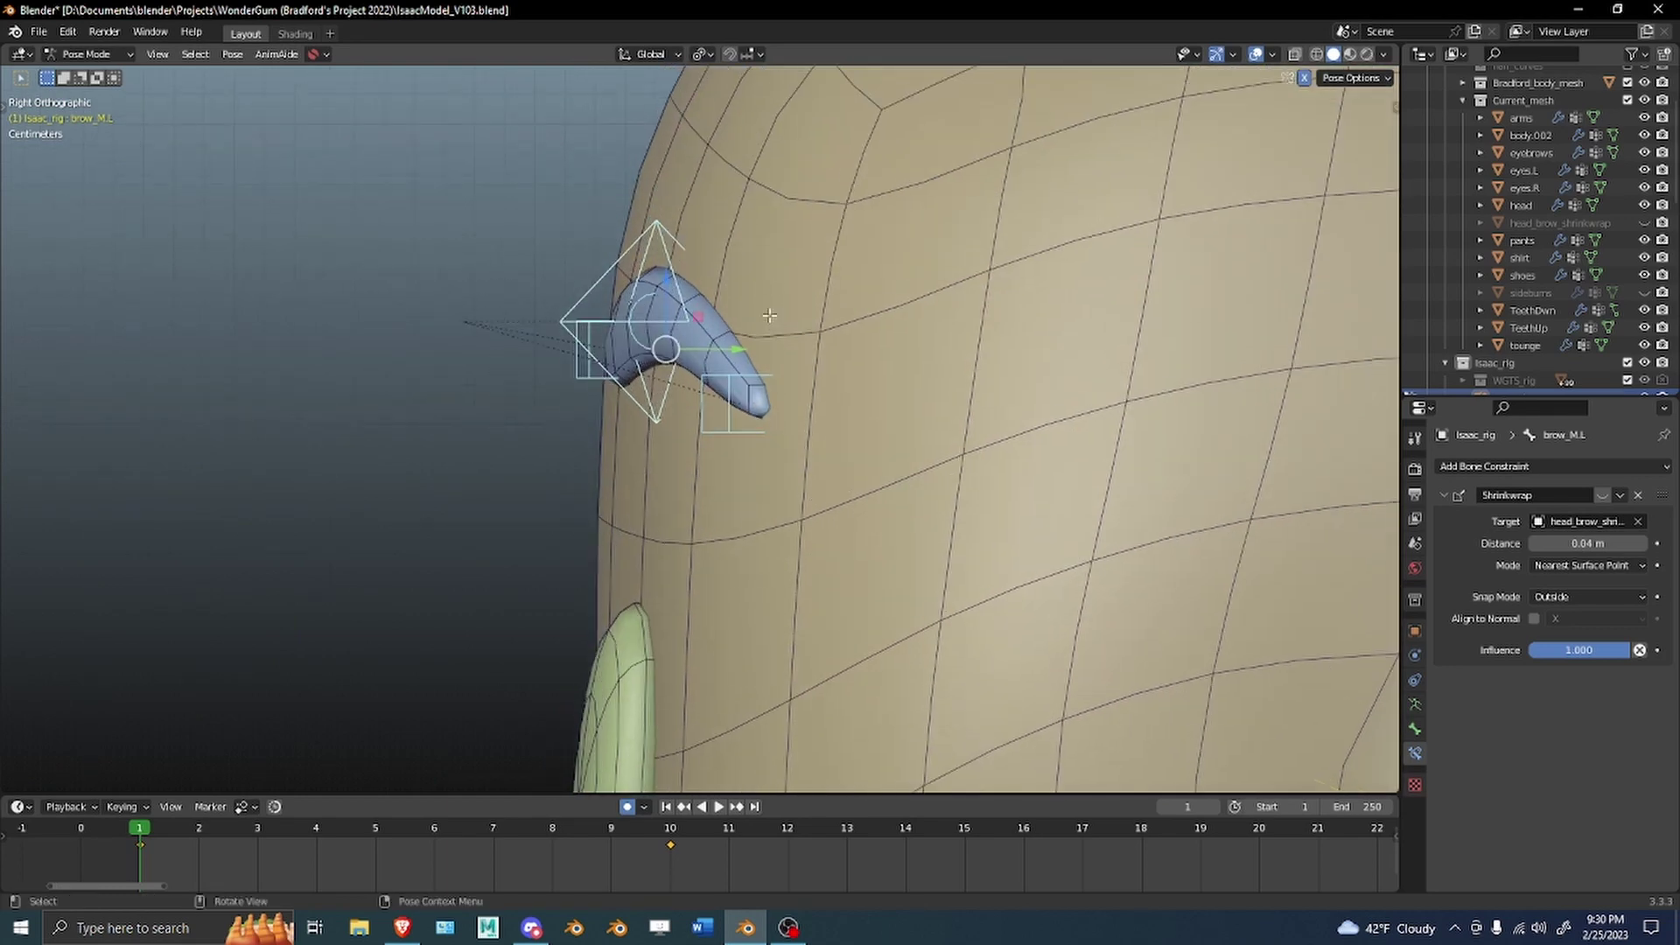
{"action": "key", "text": "Tab"}
{"action": "key", "text": "period"}
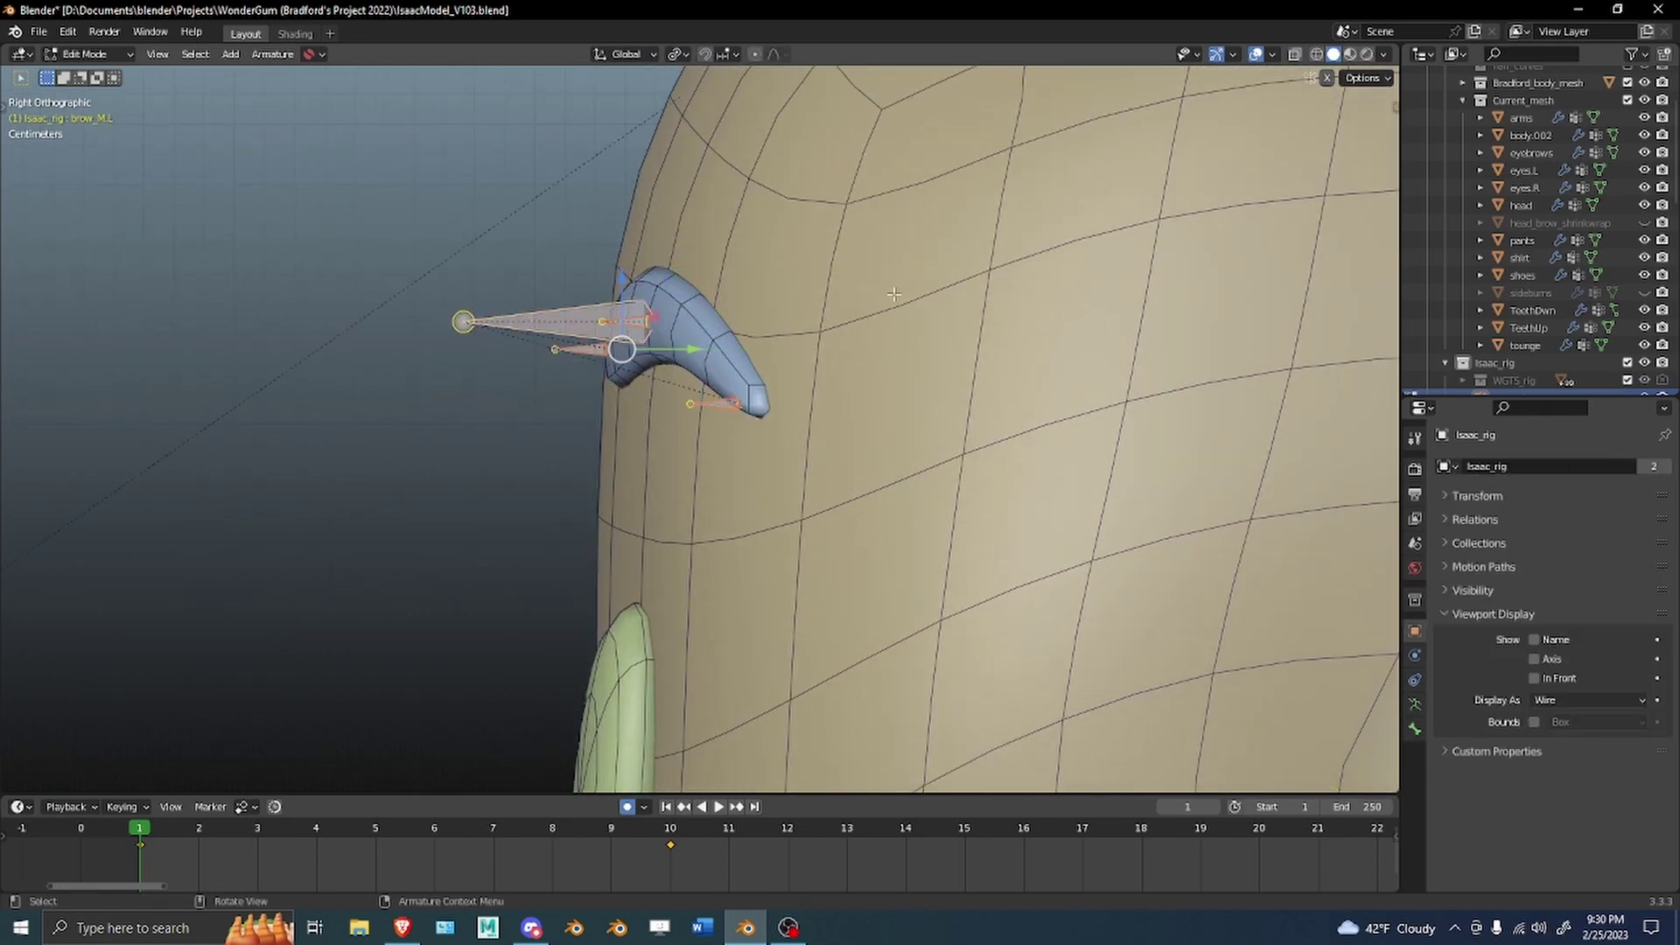
{"action": "key", "text": "r"}
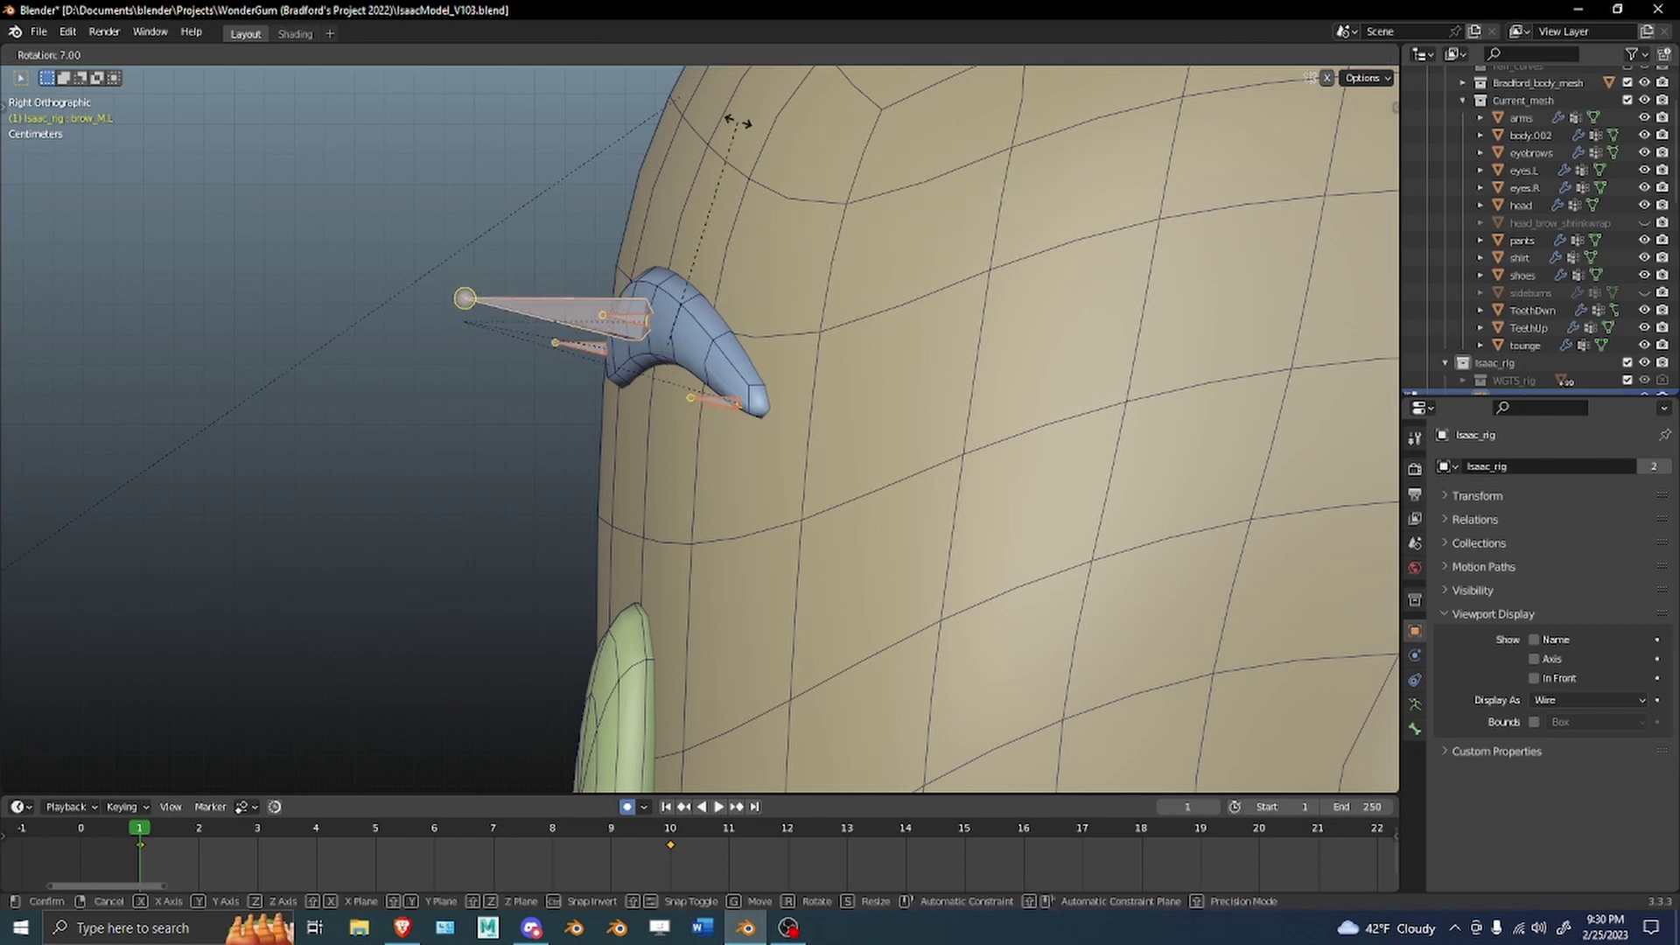
{"action": "left_click", "coordinate": [658, 130]}
{"action": "key", "text": "Tab"}
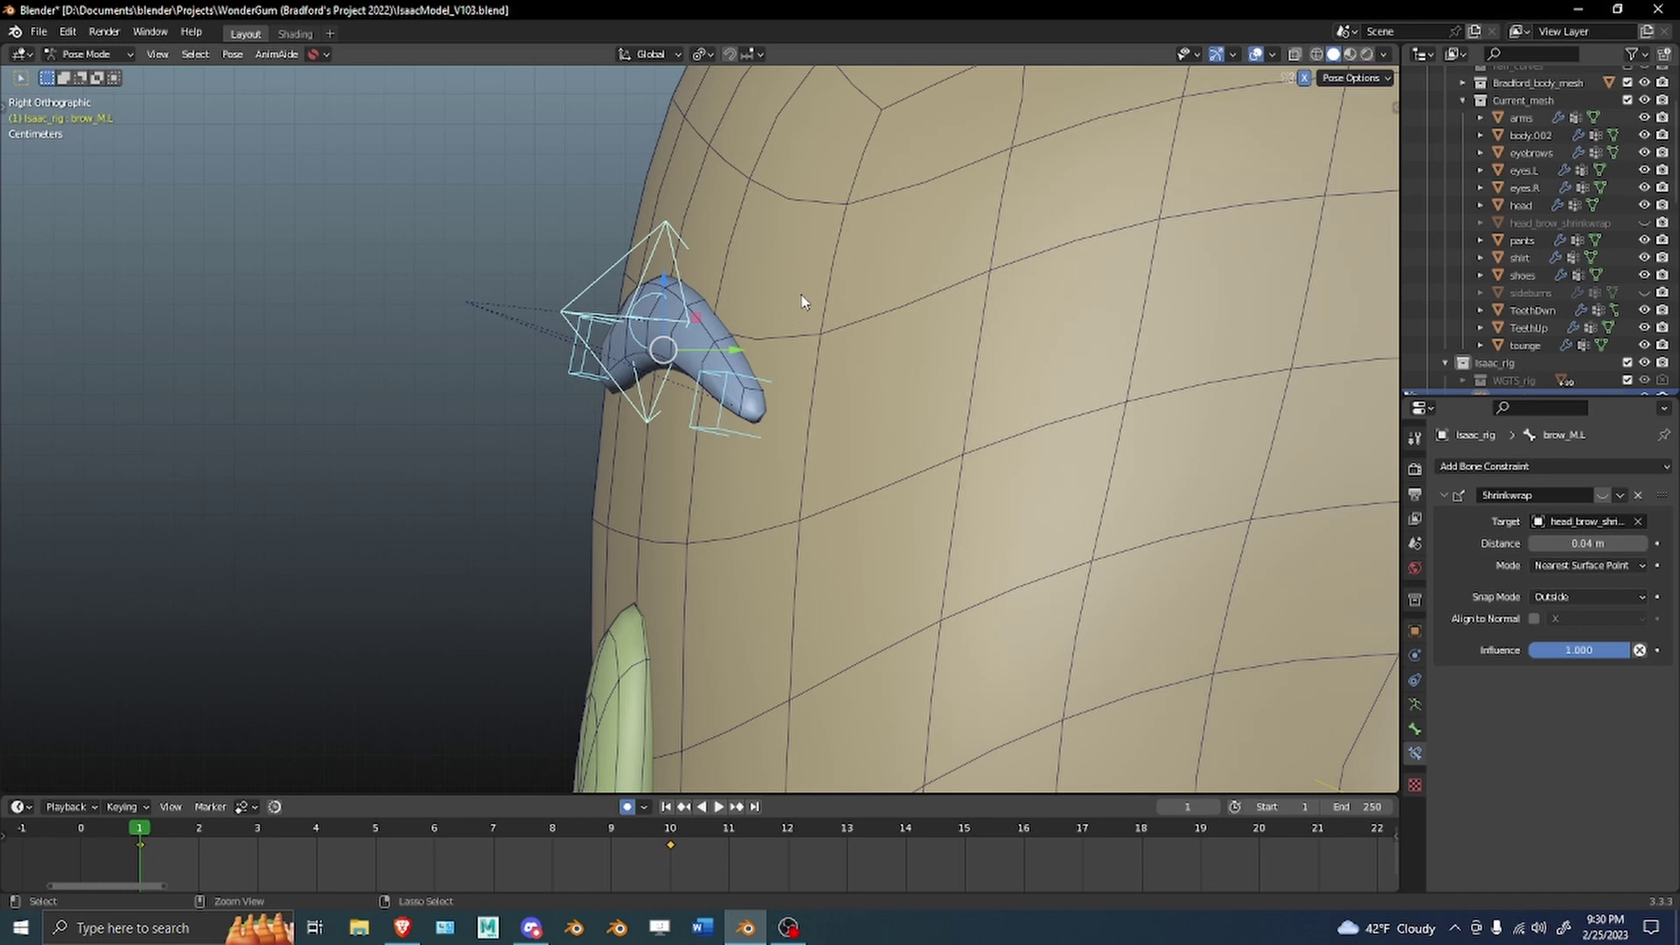
{"action": "key", "text": "ctrl+a"}
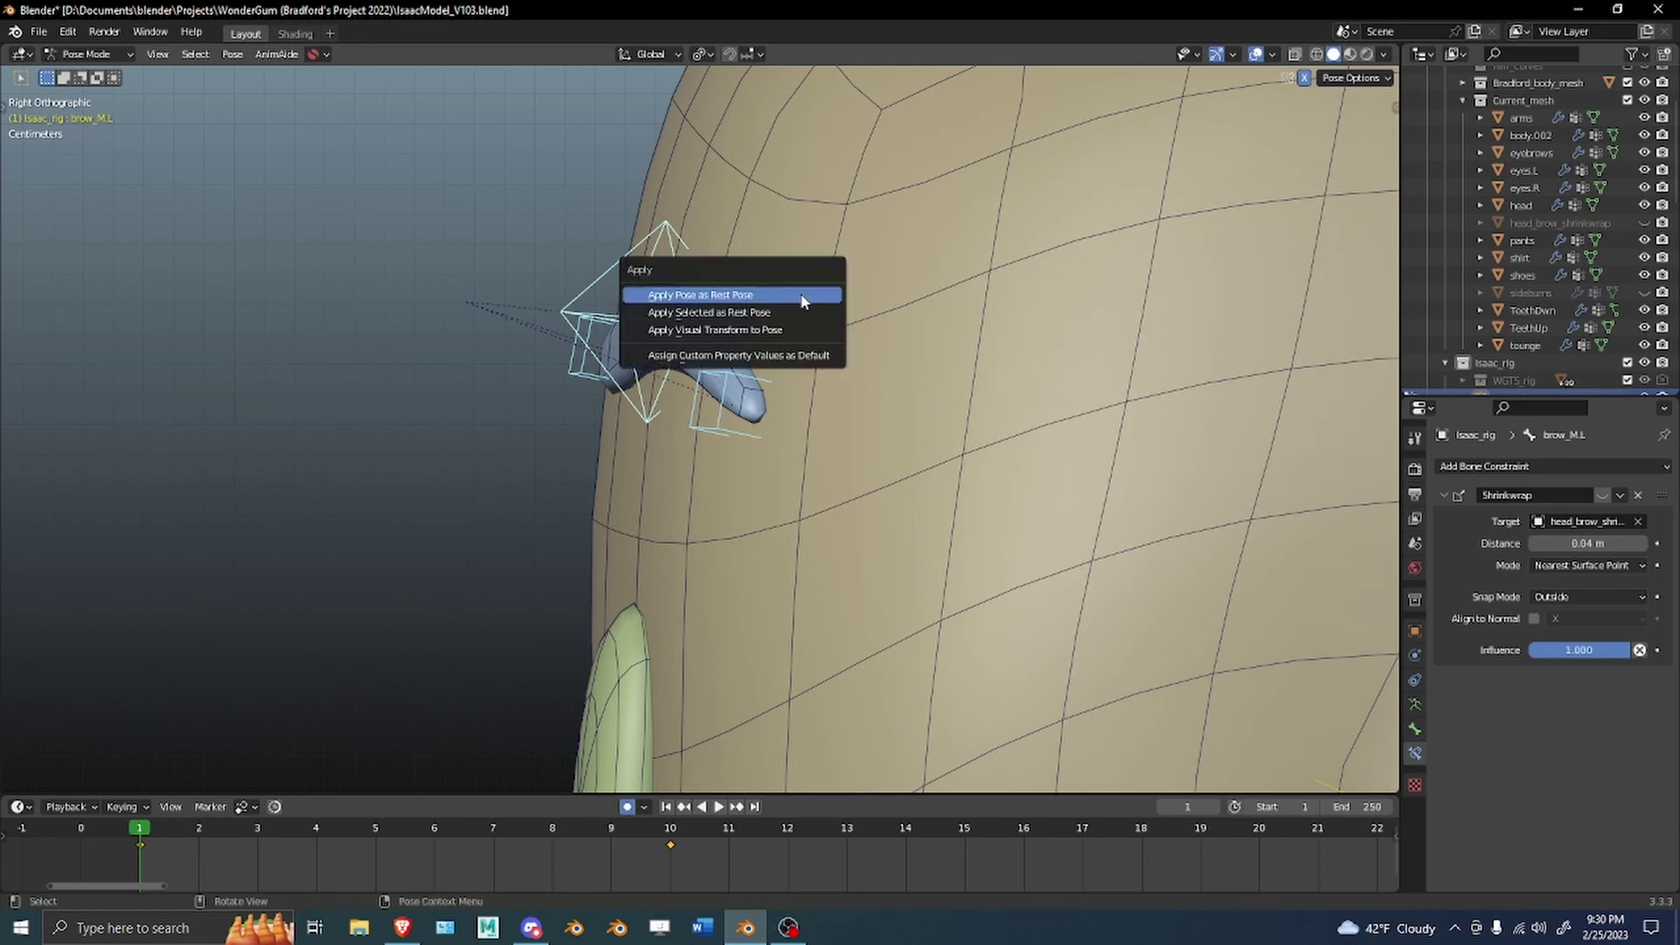
{"action": "left_click", "coordinate": [802, 300]}
{"action": "middle_click_drag", "start_coordinate": [799, 300], "coordinate": [762, 349], "text": "shift"}
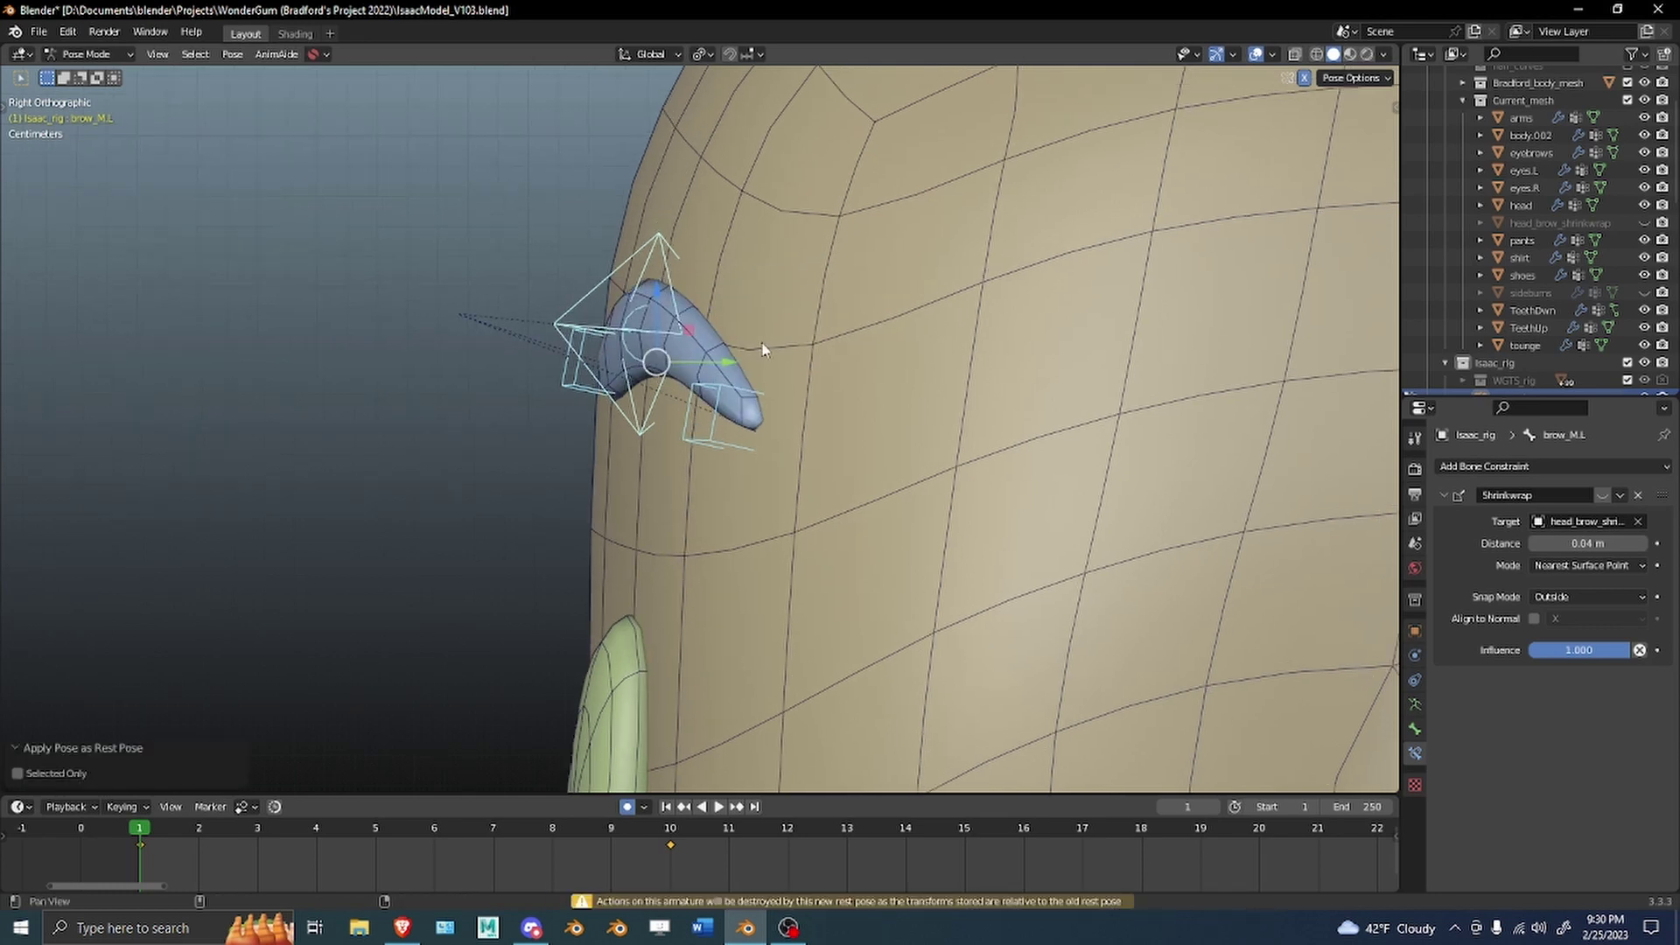
Switch to Local orientation and test moving the left middle and outer eyebrow bones along their local Z axis.
{"action": "left_click", "coordinate": [661, 250]}
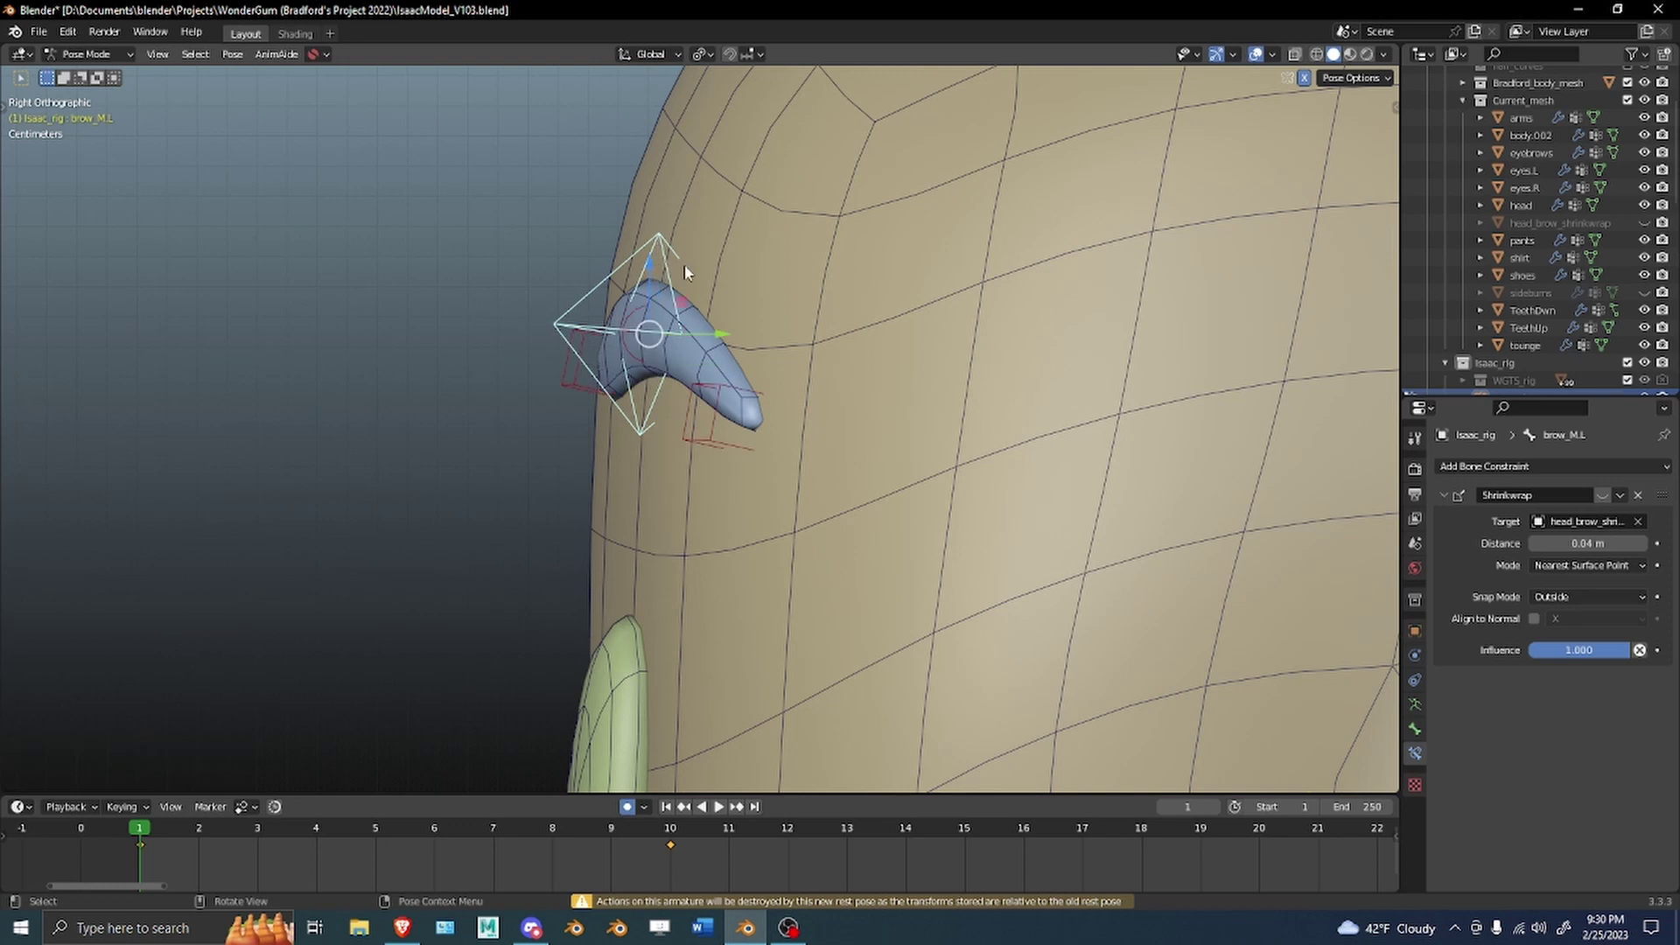
{"action": "key", "text": "comma"}
{"action": "left_click", "coordinate": [835, 266]}
{"action": "left_click_drag", "start_coordinate": [653, 293], "coordinate": [627, 532]}
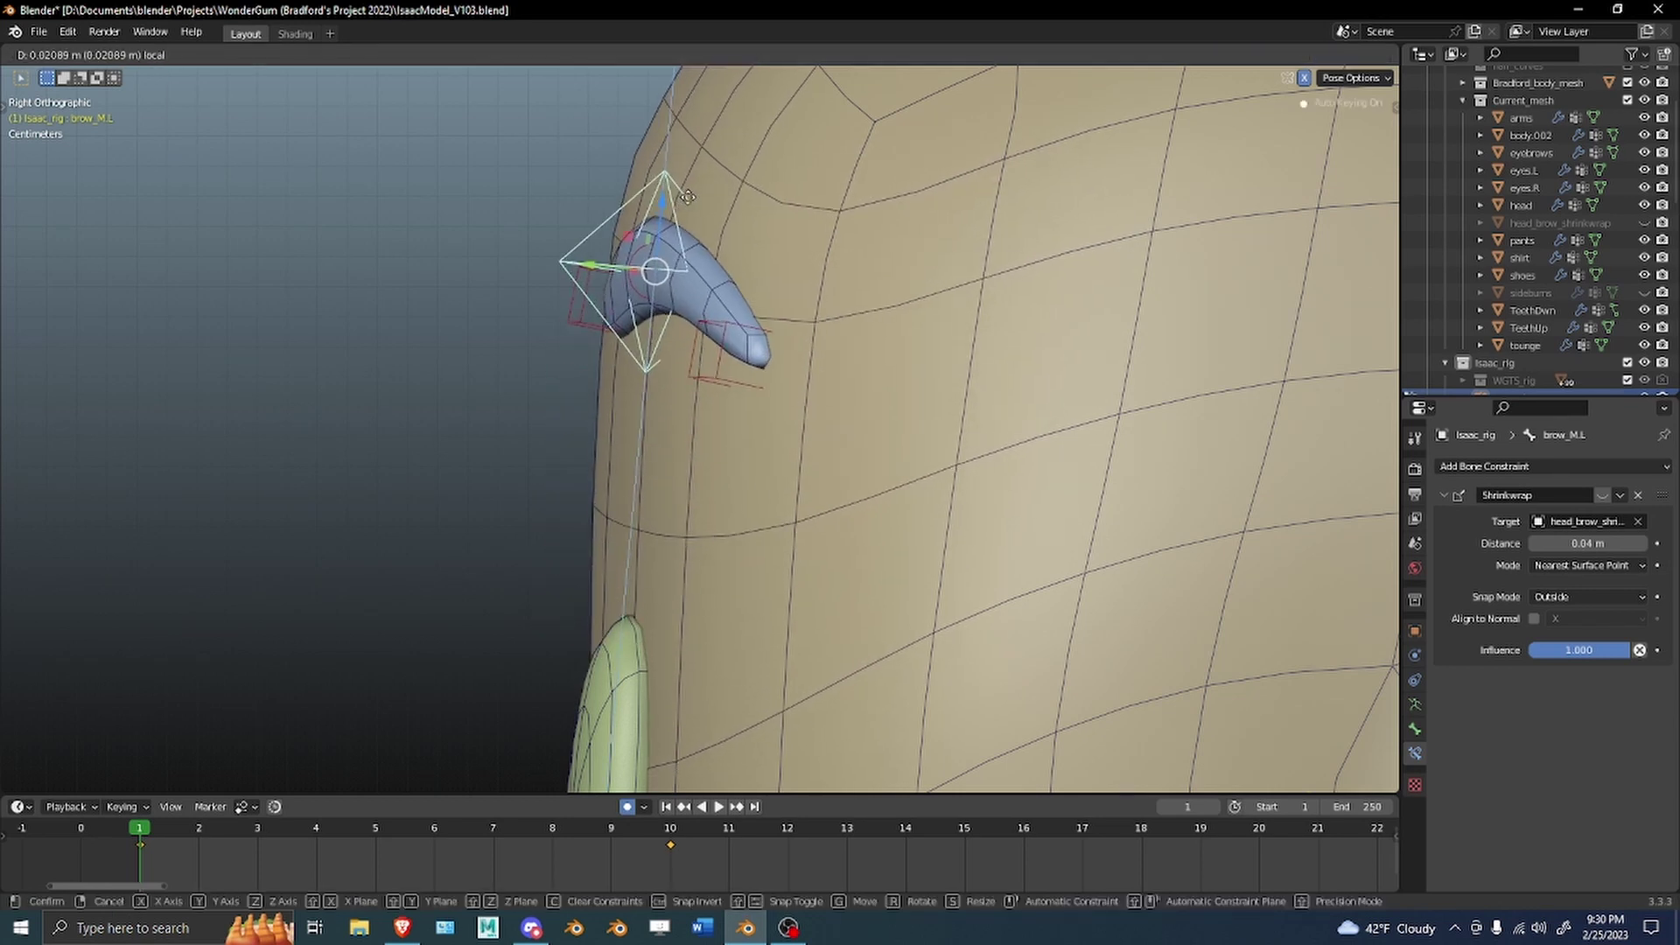
{"action": "right_click", "coordinate": [670, 312]}
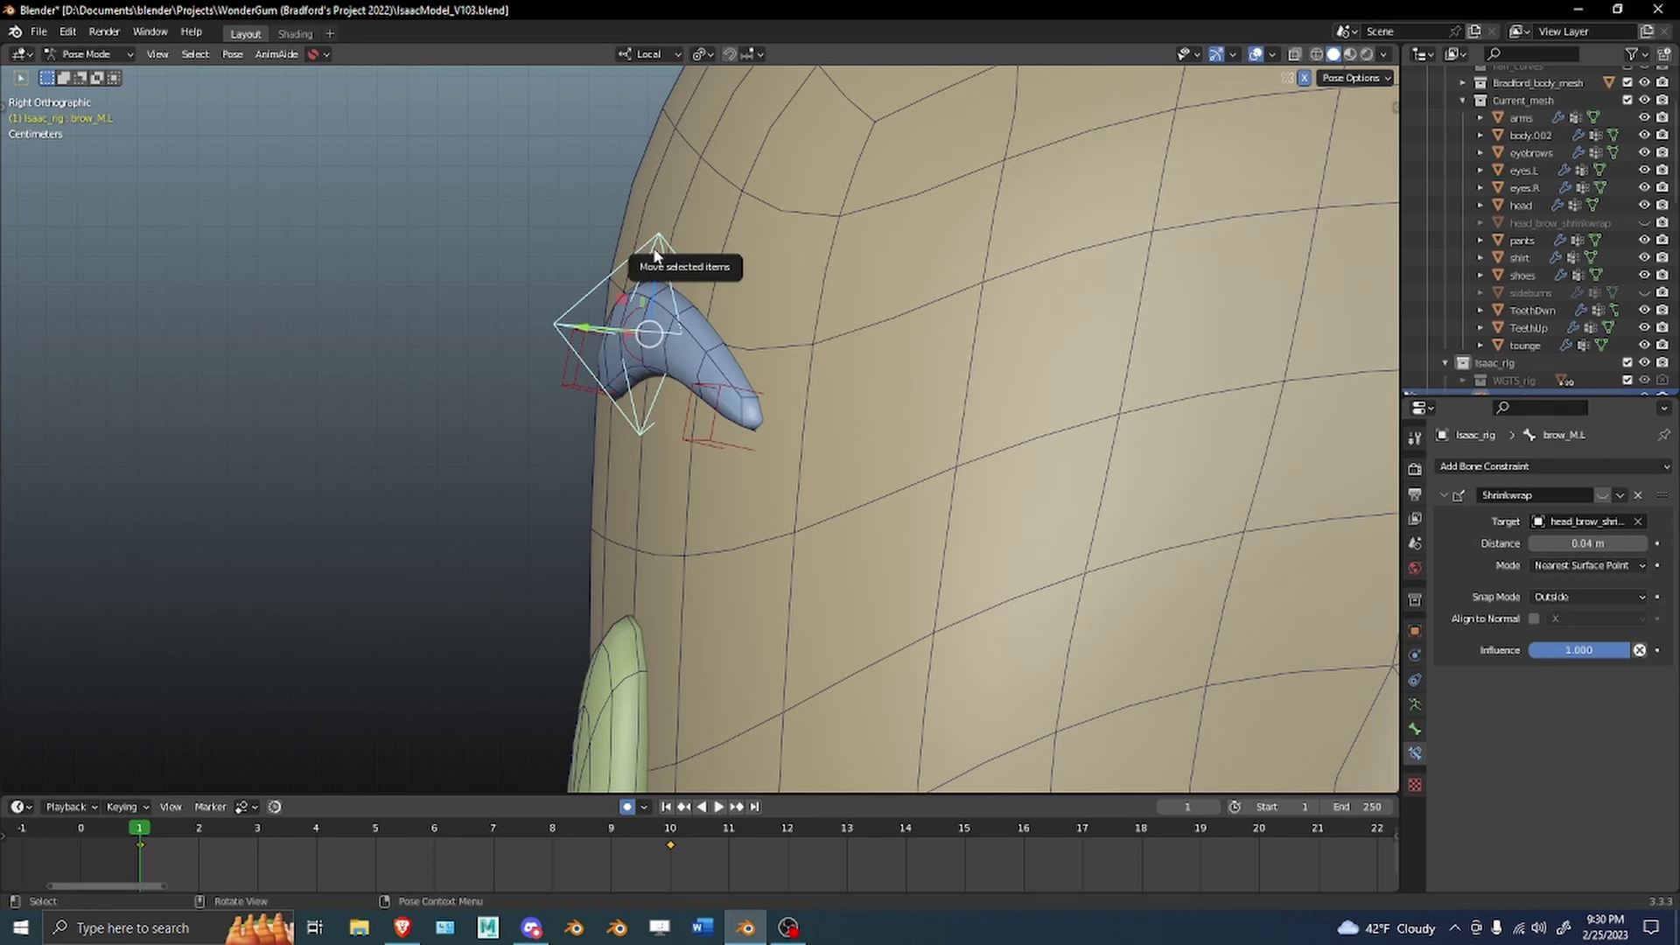
{"action": "key", "text": "comma"}
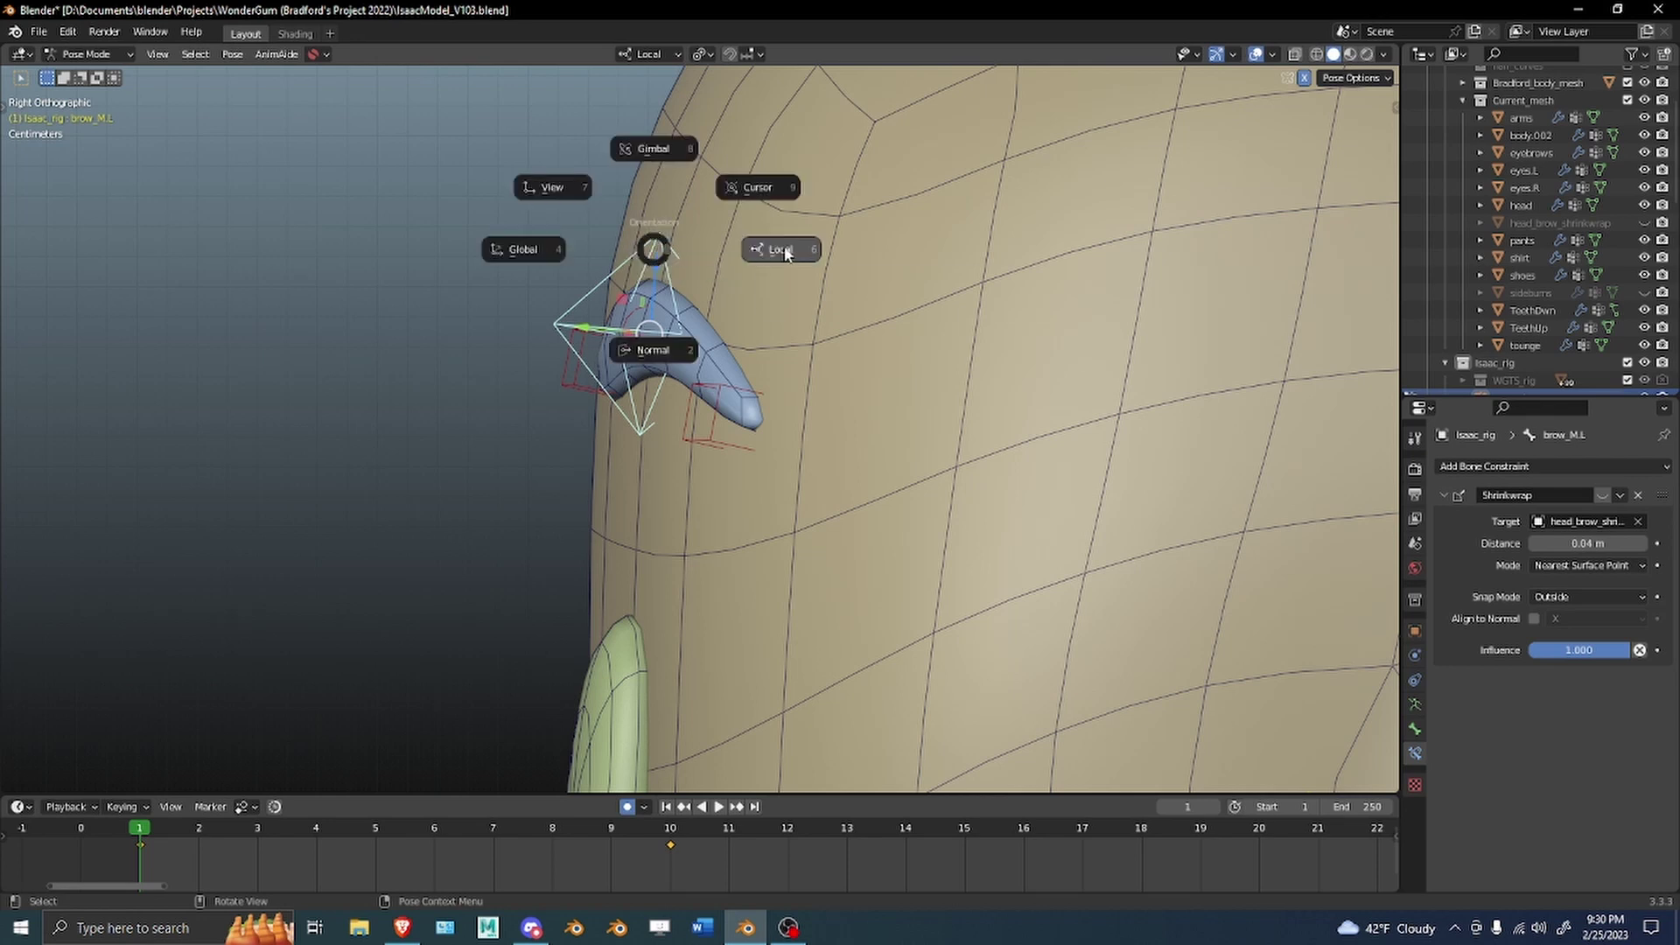
{"action": "left_click", "coordinate": [775, 302]}
{"action": "left_click", "coordinate": [740, 407]}
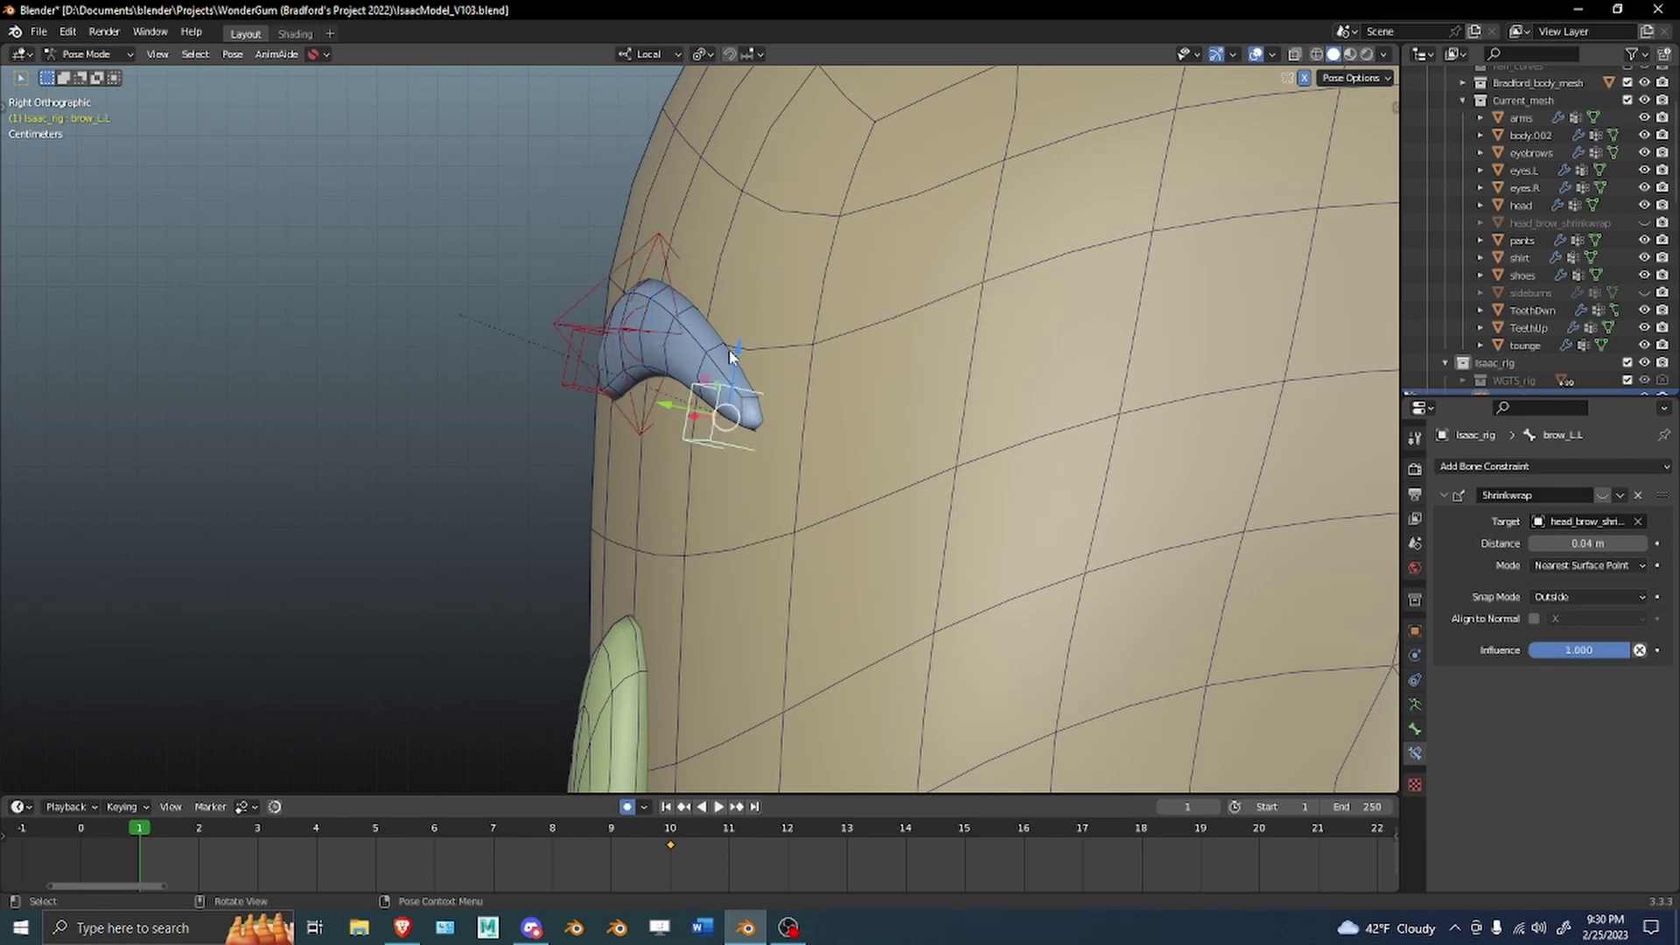
{"action": "left_click_drag", "start_coordinate": [731, 353], "coordinate": [730, 454]}
{"action": "left_click", "coordinate": [758, 351]}
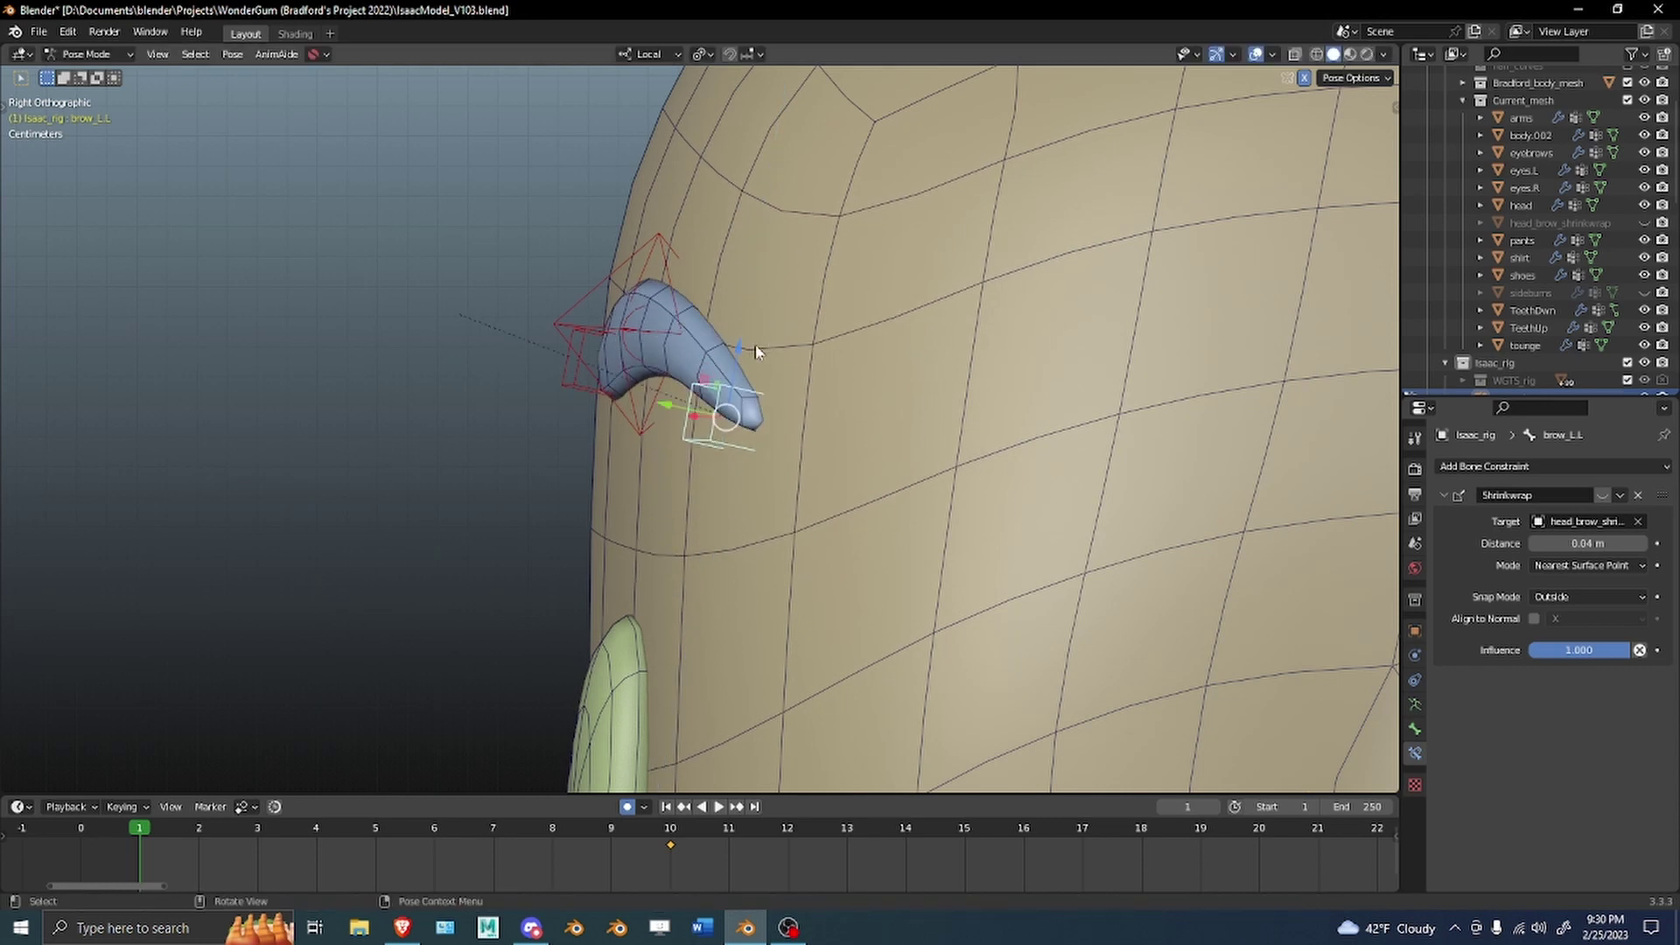
Undo the eyebrow bone rotation and the rest pose change, and return to Pose Mode.
{"action": "left_click", "coordinate": [660, 255]}
{"action": "key", "text": "Tab"}
{"action": "key", "text": "ctrl+z"}
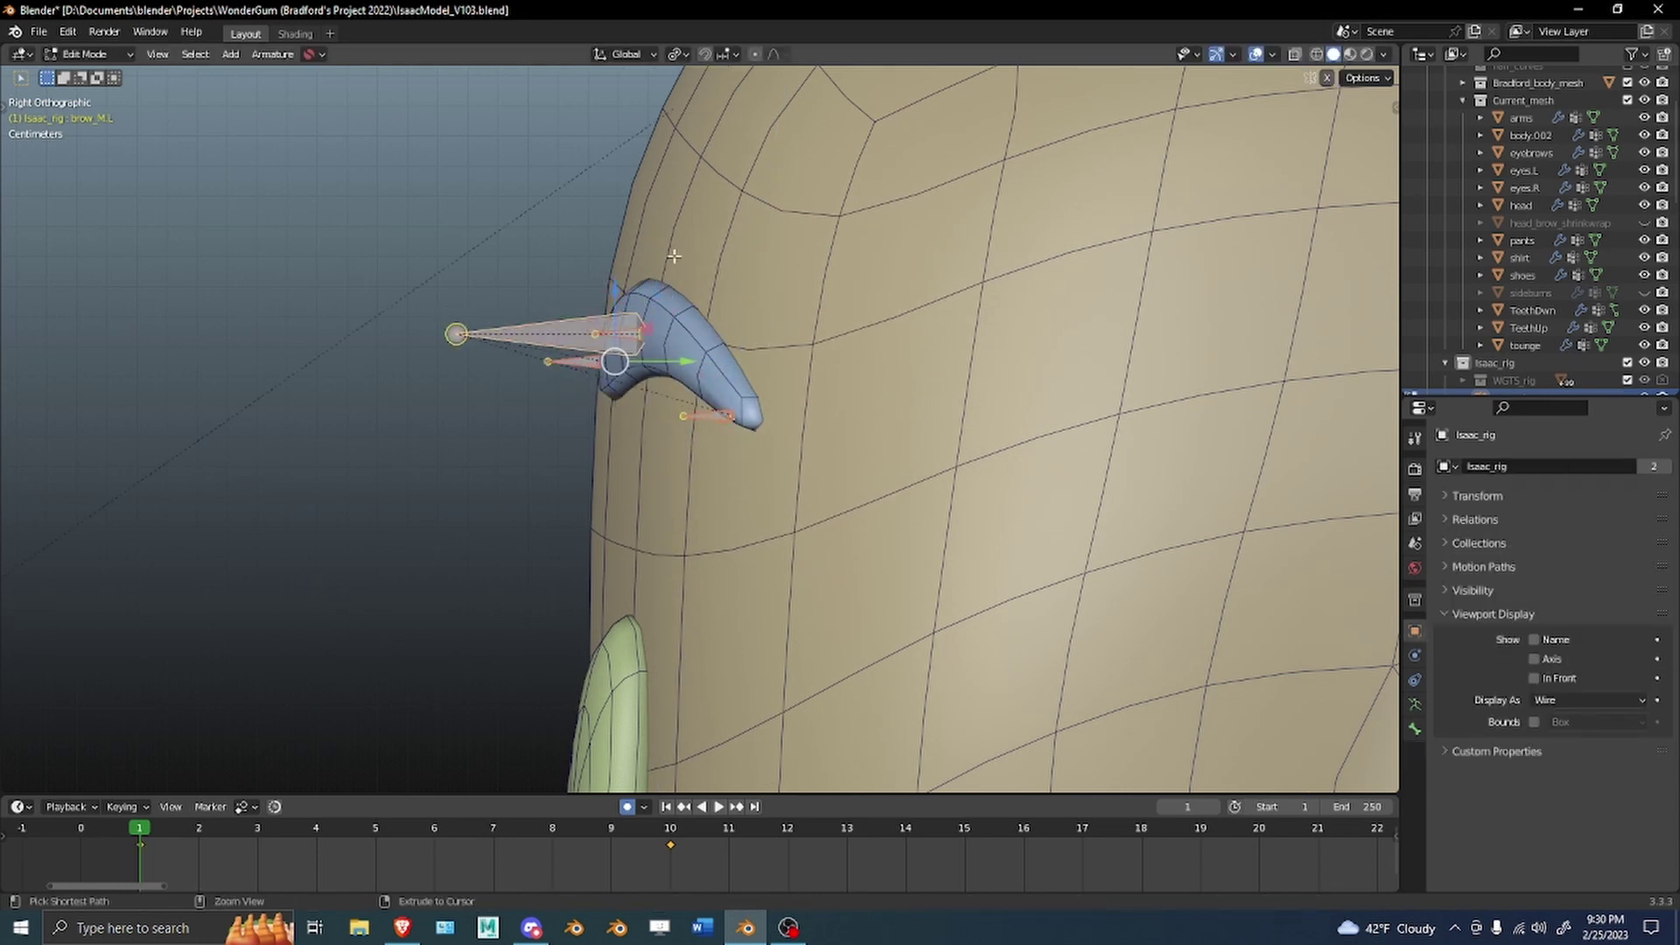
{"action": "key", "text": "Tab"}
Widen the properties editor and examine the Shrinkwrap constraint's target and settings on the left middle eyebrow bone.
{"action": "middle_click_drag", "start_coordinate": [429, 426], "coordinate": [613, 394]}
{"action": "scroll", "coordinate": [700, 372], "scroll_direction": "down", "scroll_amount": 2}
{"action": "middle_click_drag", "start_coordinate": [836, 357], "coordinate": [757, 392], "text": "shift"}
{"action": "left_click_drag", "start_coordinate": [755, 388], "coordinate": [884, 388], "text": "alt"}
{"action": "scroll", "coordinate": [1000, 380], "scroll_direction": "down", "scroll_amount": 3}
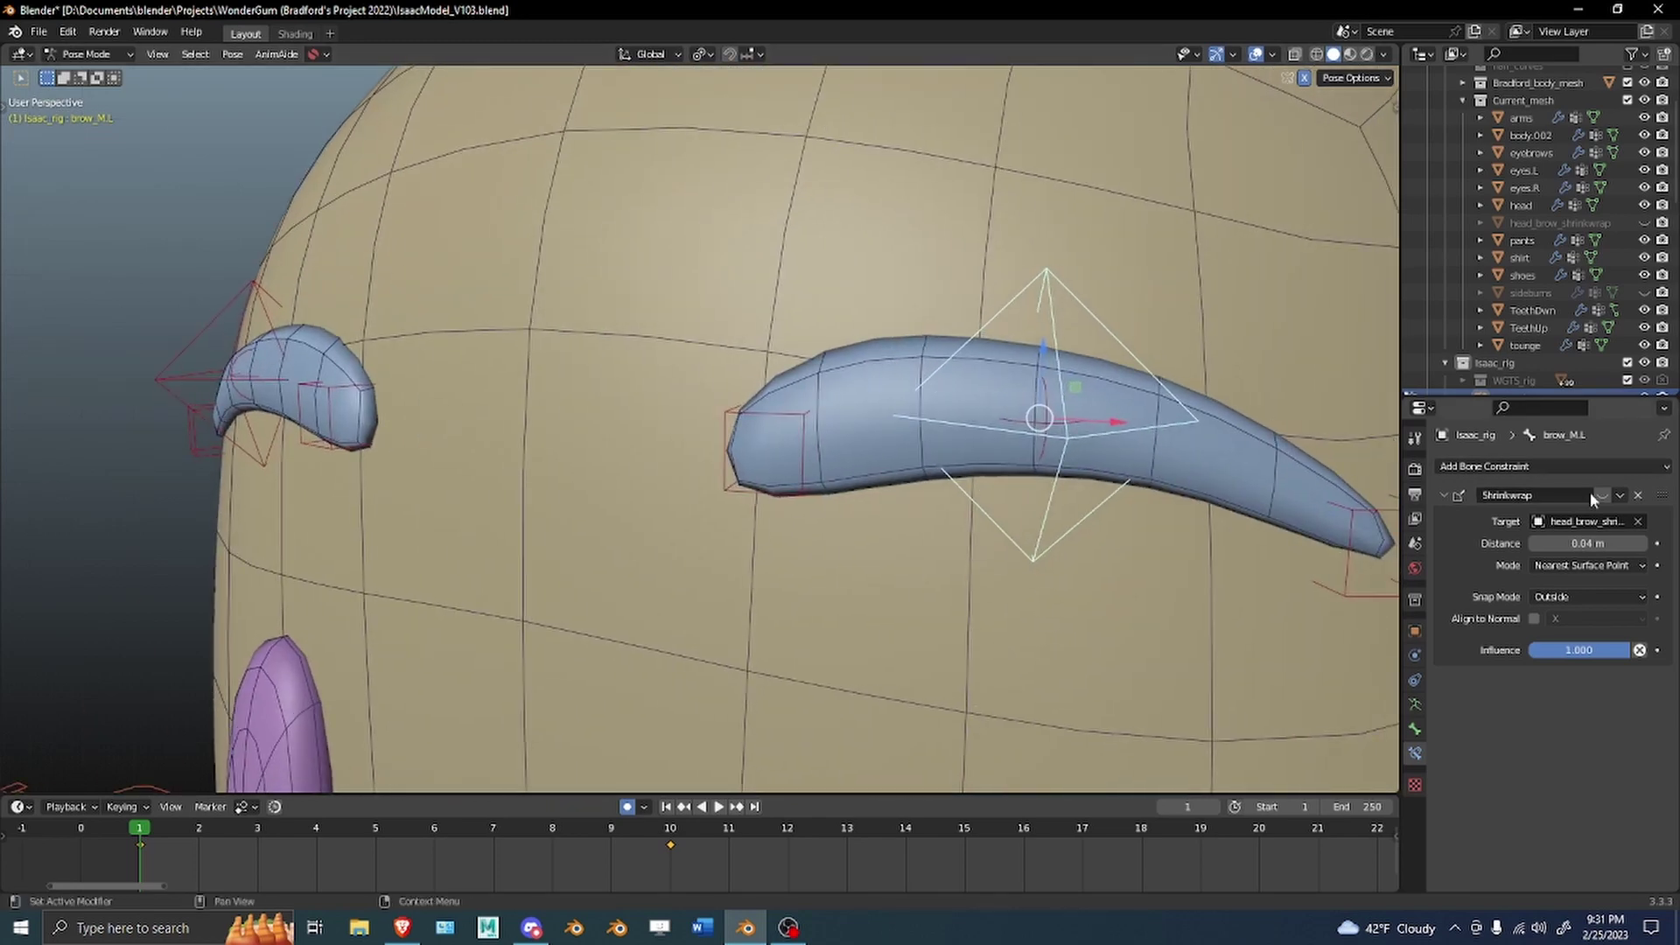
{"action": "left_click_drag", "start_coordinate": [1400, 474], "coordinate": [1249, 480]}
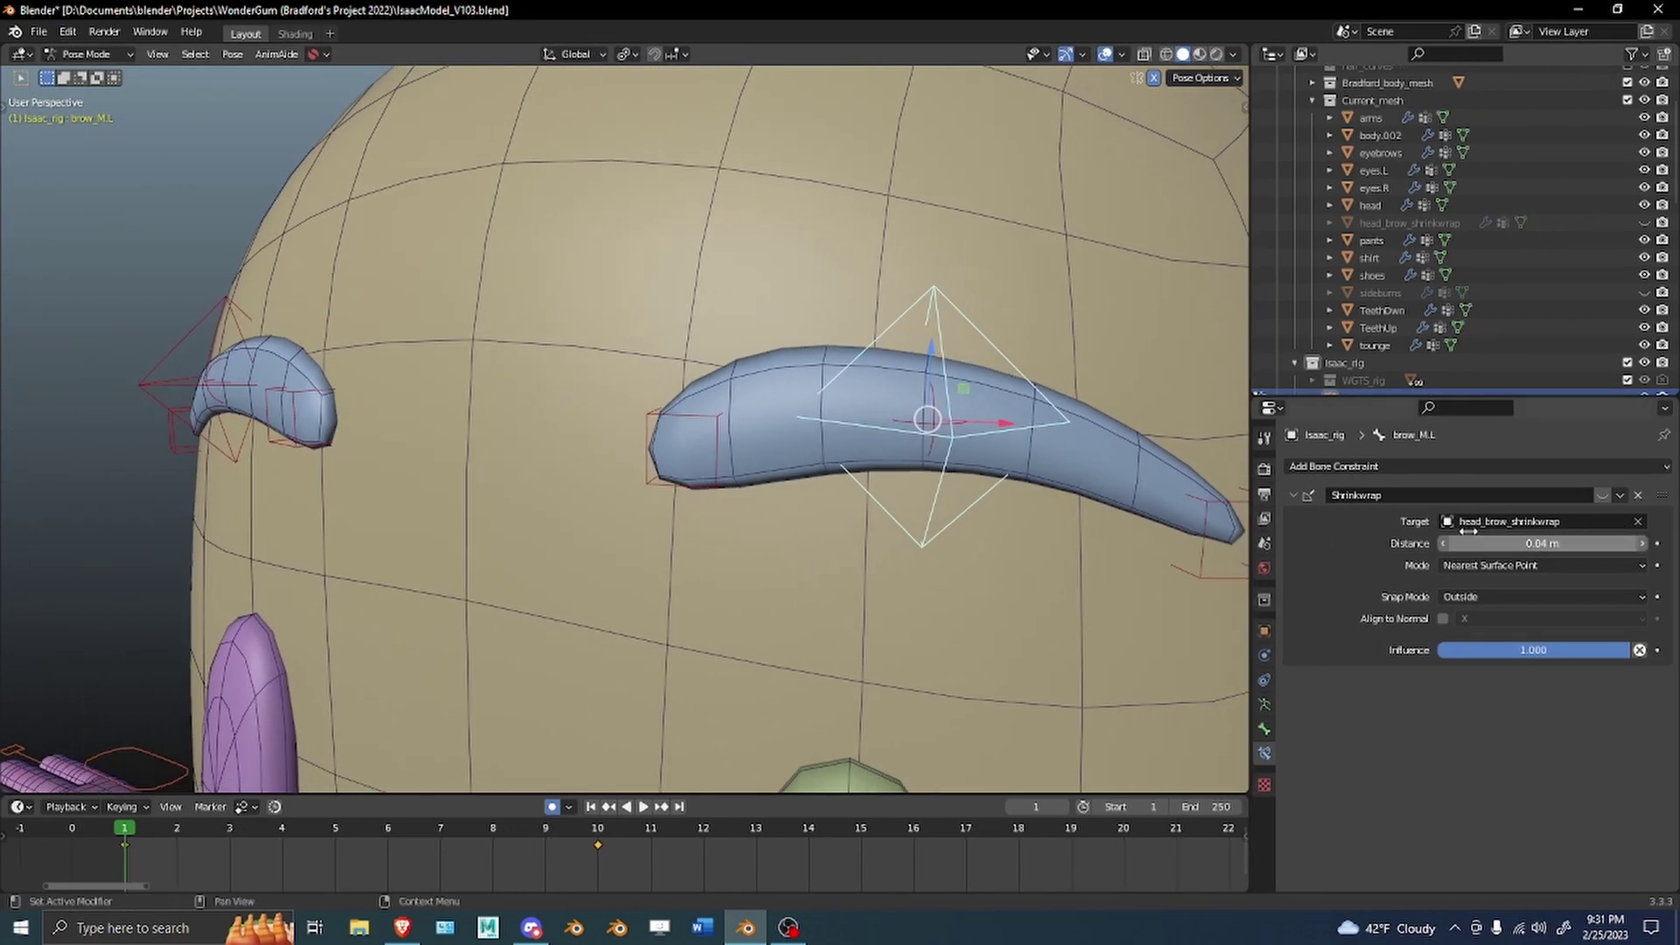
{"action": "middle_click_drag", "start_coordinate": [1048, 487], "coordinate": [898, 470], "text": "shift"}
{"action": "scroll", "coordinate": [896, 461], "scroll_direction": "down", "scroll_amount": 4}
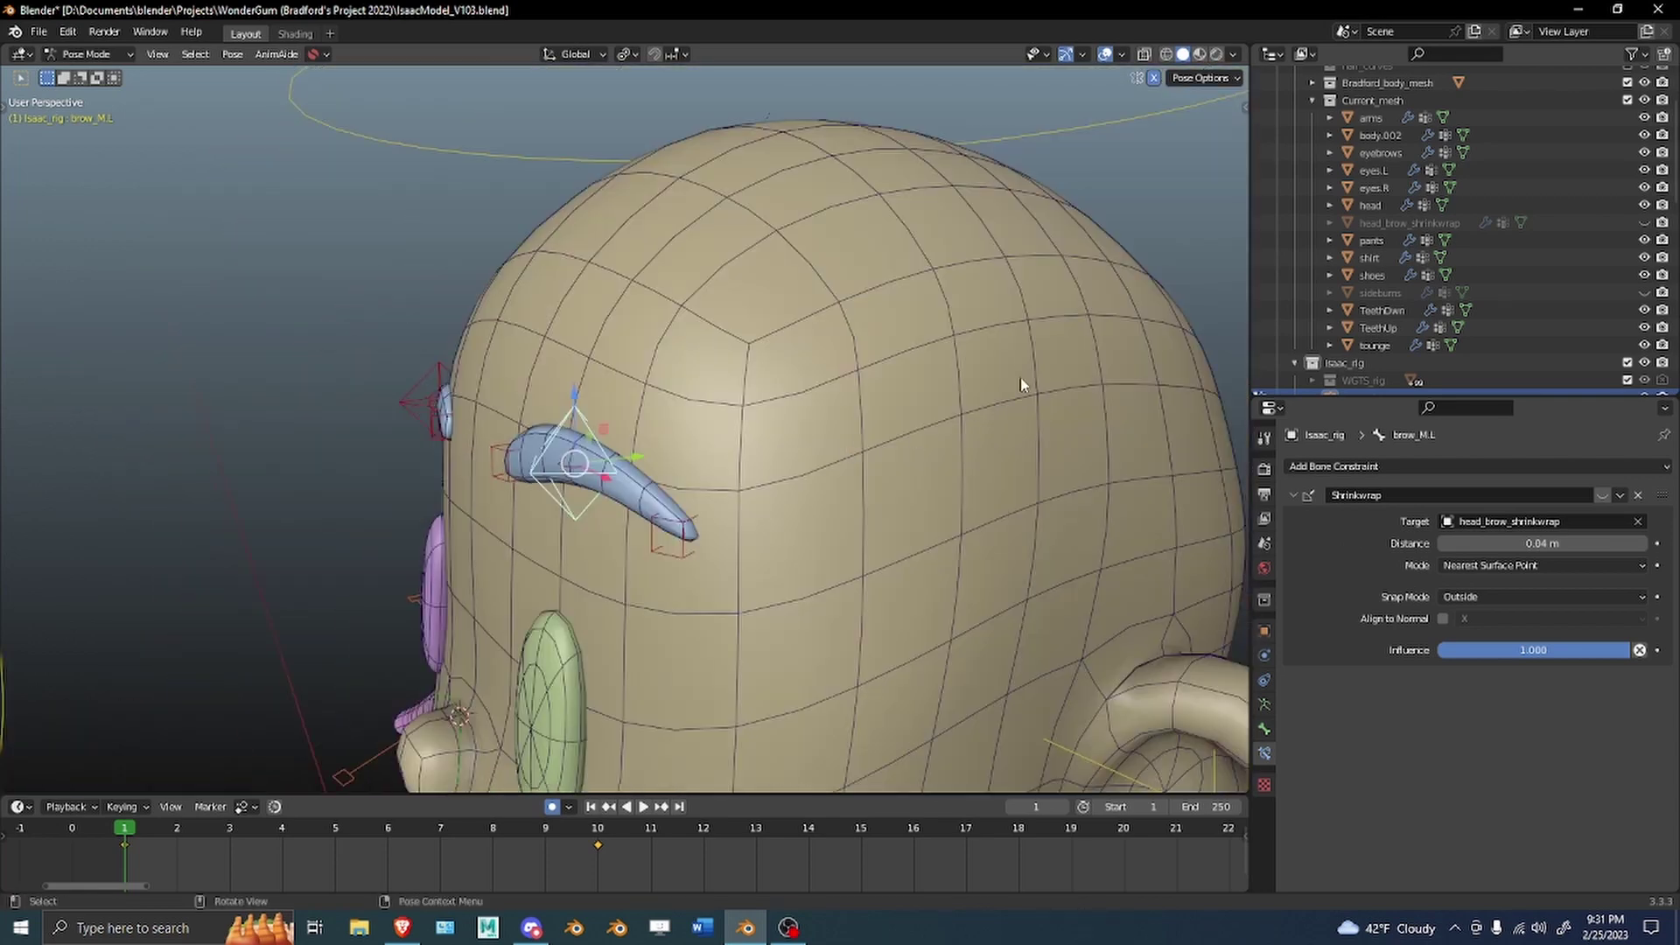
Switch to Object Mode and try duplicating the head mesh.
{"action": "key", "text": "ctrl+Tab"}
{"action": "left_click", "coordinate": [891, 345]}
{"action": "middle_click_drag", "start_coordinate": [895, 352], "coordinate": [796, 399]}
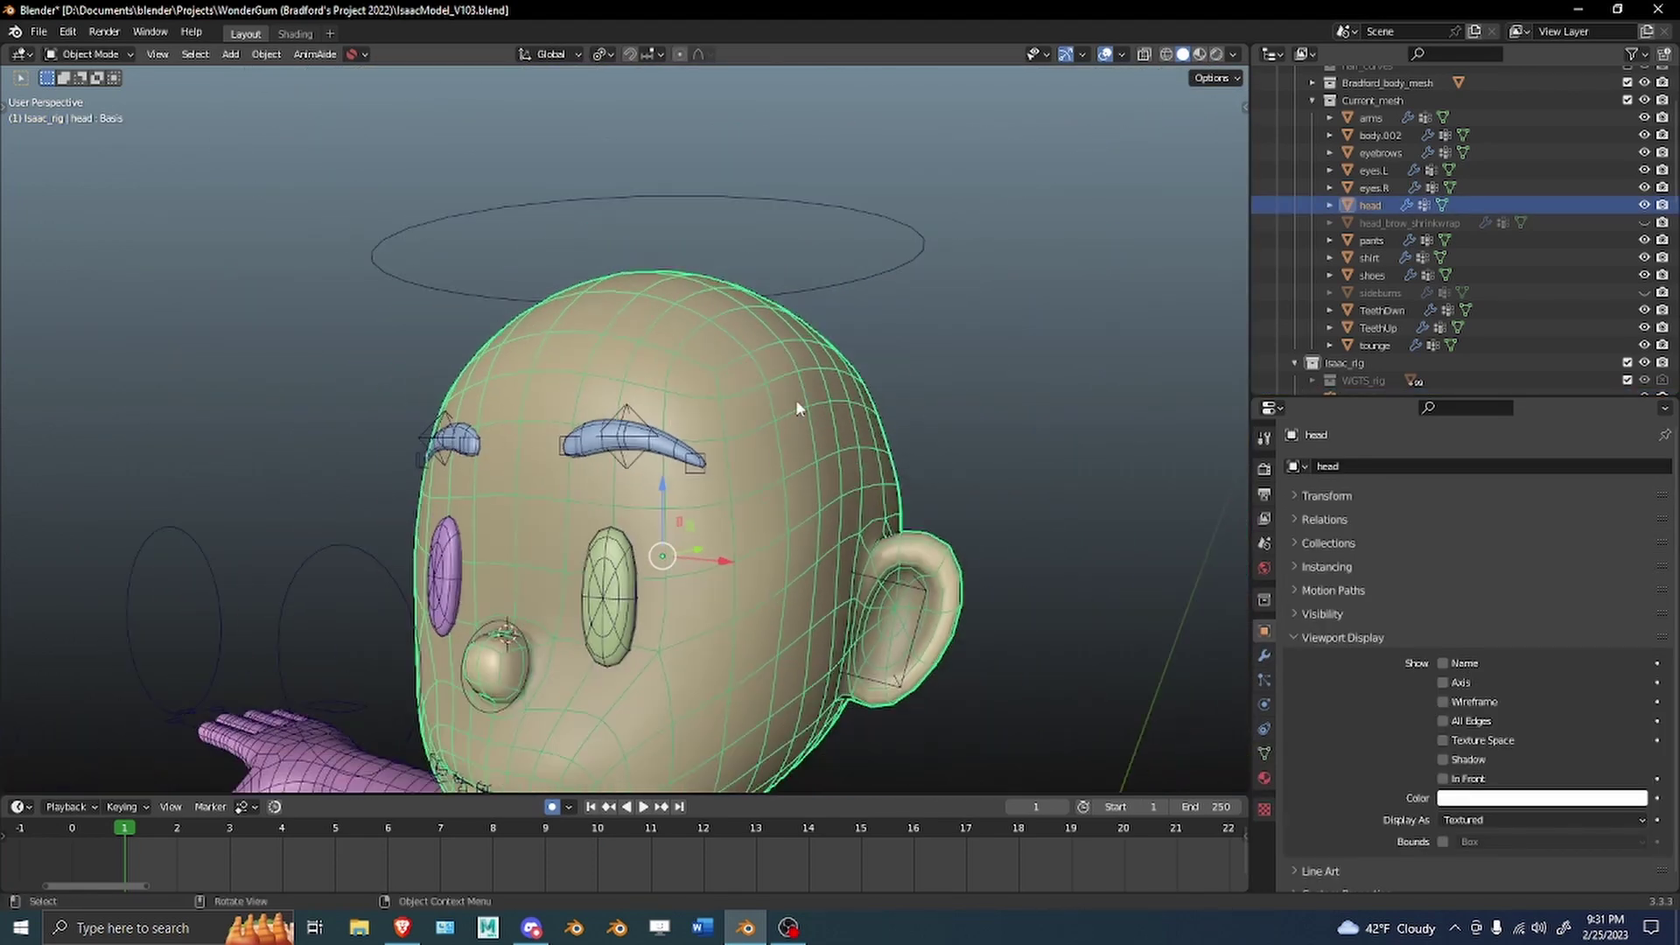
{"action": "key", "text": "shift+d"}
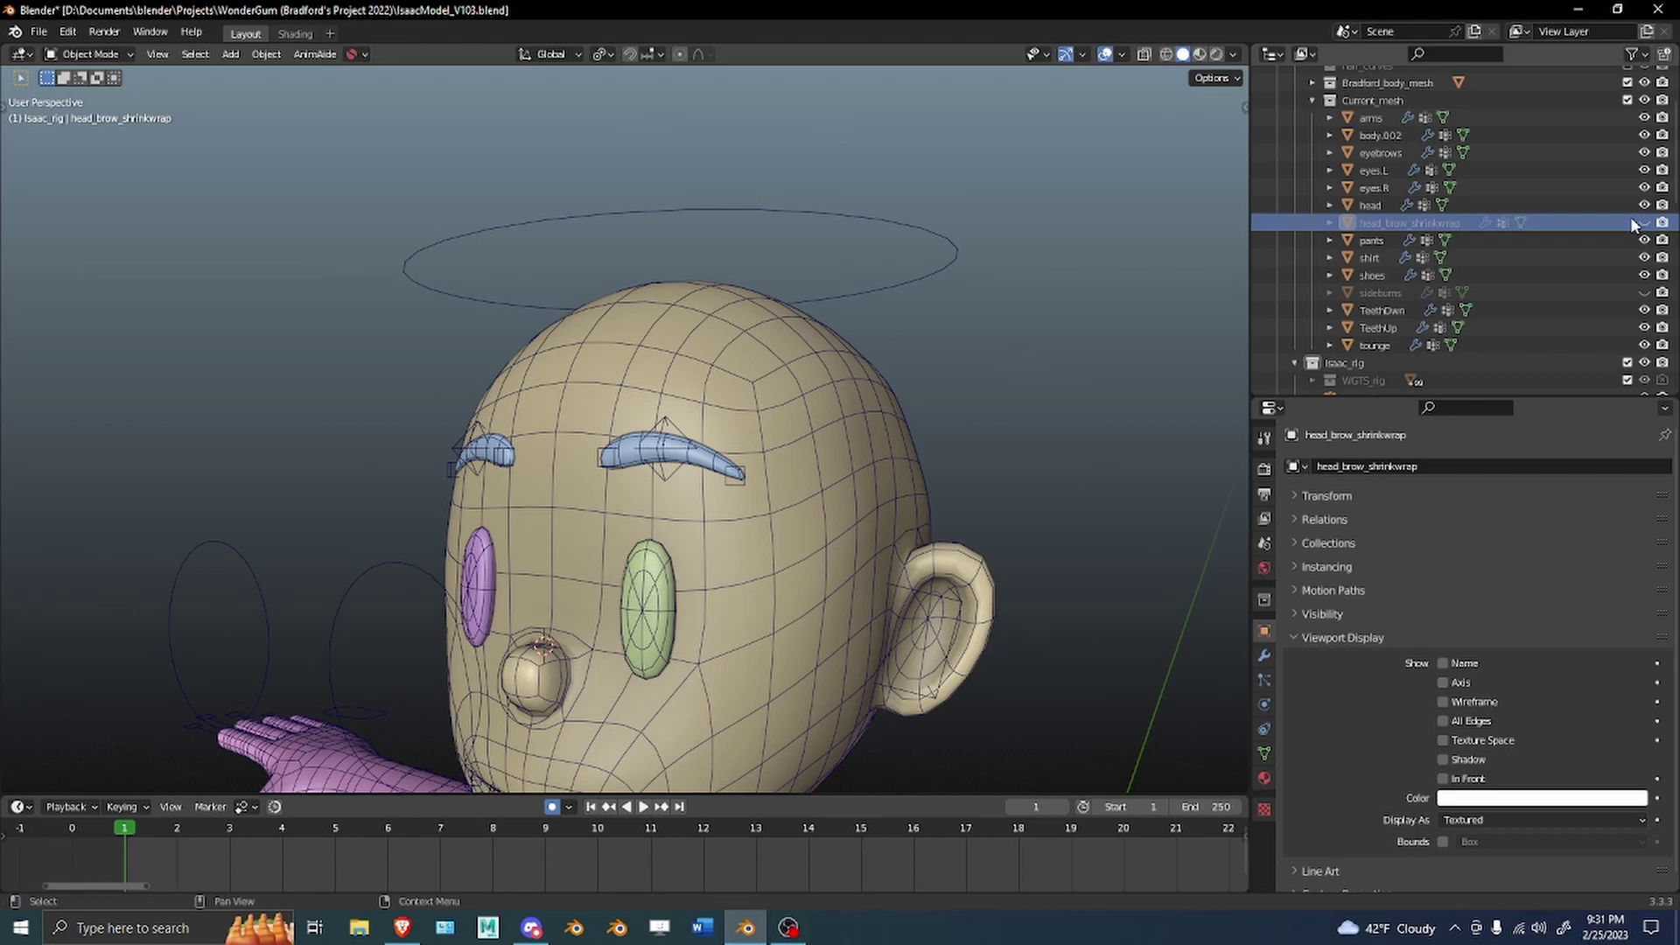
Unhide the head_brow_shrinkwrap mesh and isolate it in Local View to examine its shape.
{"action": "left_click", "coordinate": [1644, 223]}
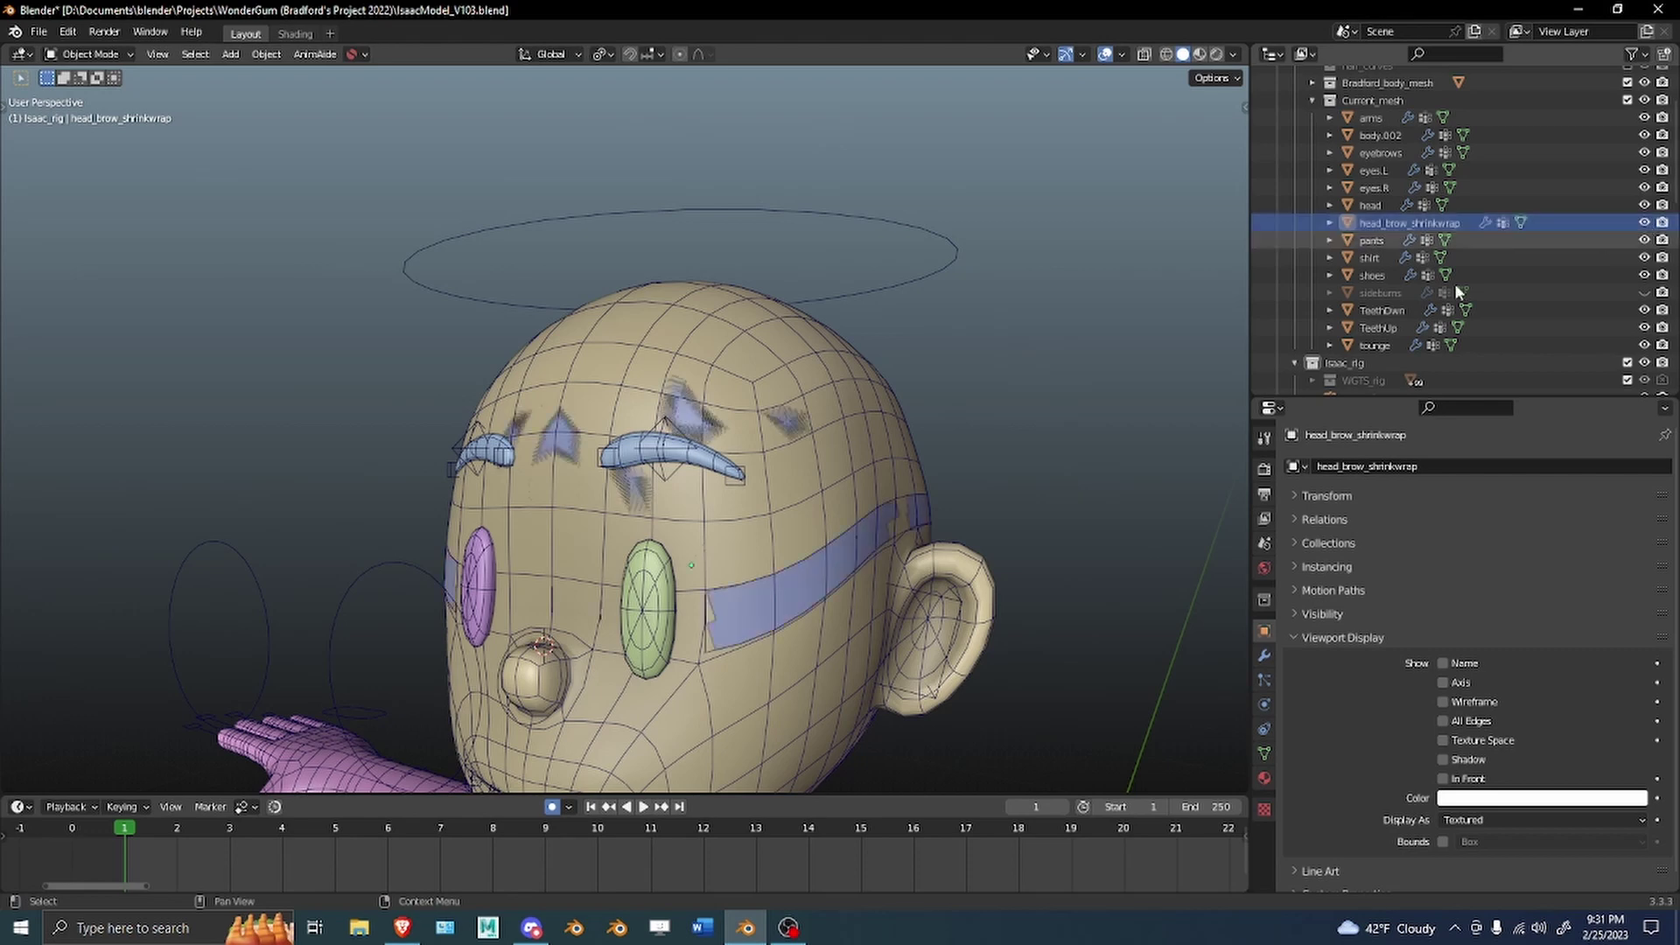
{"action": "left_click", "coordinate": [1380, 222]}
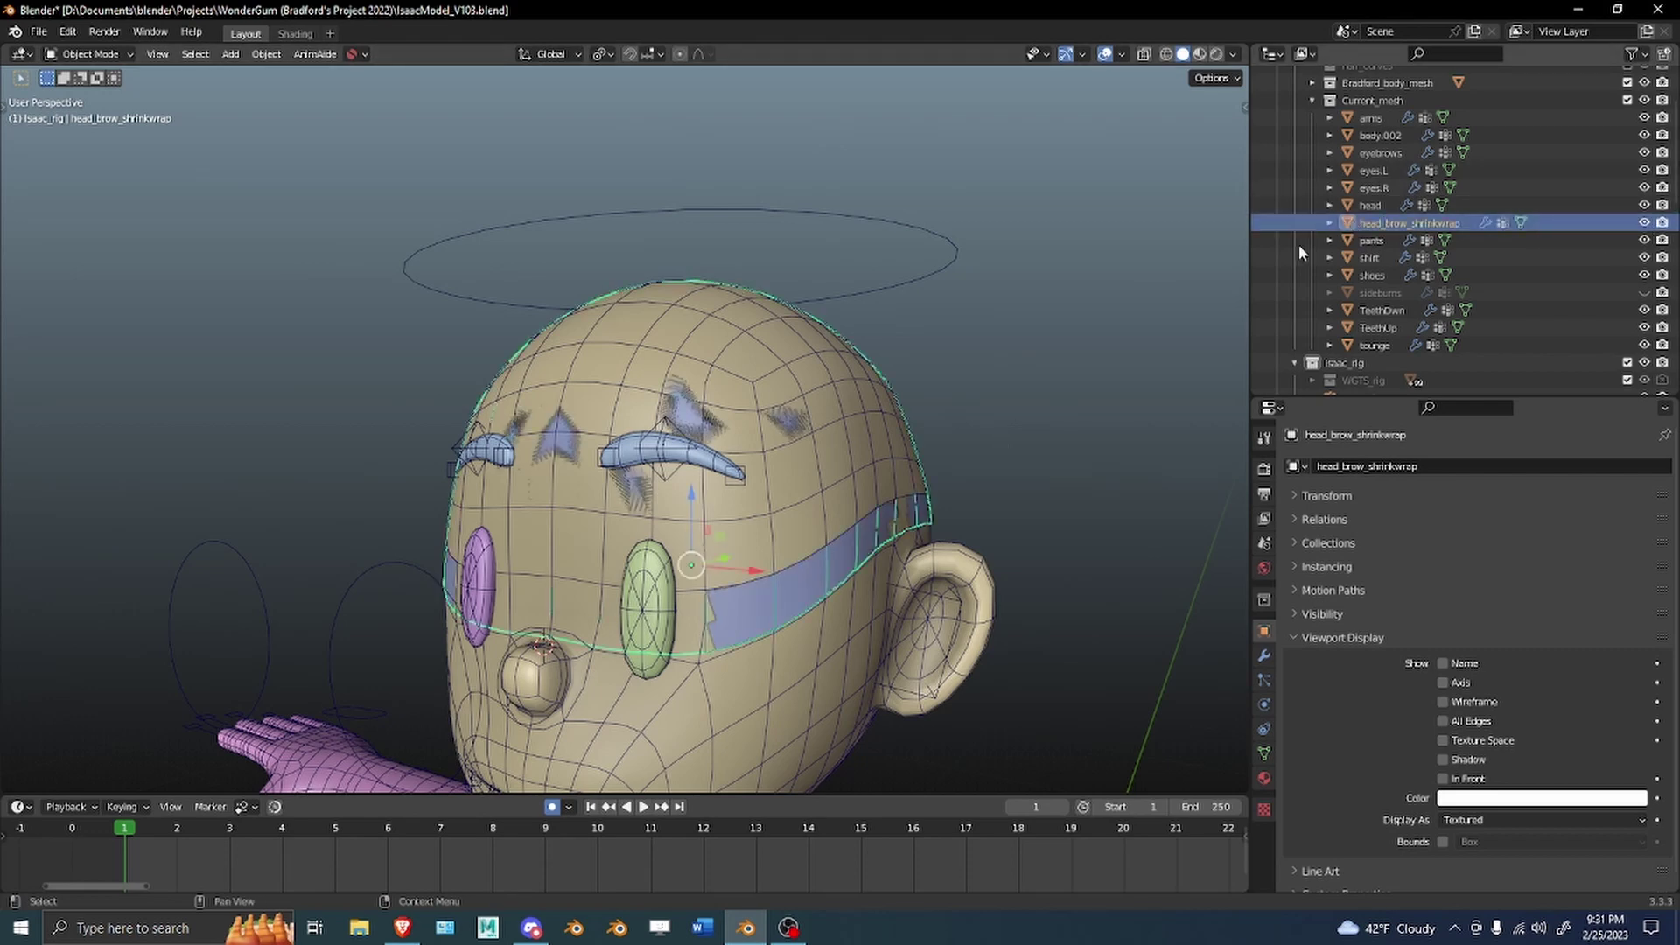
{"action": "key", "text": "KP_Divide"}
{"action": "mouse_move", "coordinate": [606, 448]}
{"action": "middle_mouse_down"}
{"action": "mouse_move", "coordinate": [782, 455]}
{"action": "mouse_move", "coordinate": [701, 466]}
{"action": "mouse_move", "coordinate": [494, 408]}
{"action": "mouse_move", "coordinate": [616, 452]}
{"action": "mouse_move", "coordinate": [908, 487]}
{"action": "mouse_move", "coordinate": [832, 495]}
{"action": "mouse_move", "coordinate": [661, 391]}
{"action": "middle_mouse_up"}
{"action": "key", "text": "ctrl+Tab"}
{"action": "key", "text": "ctrl+Tab"}
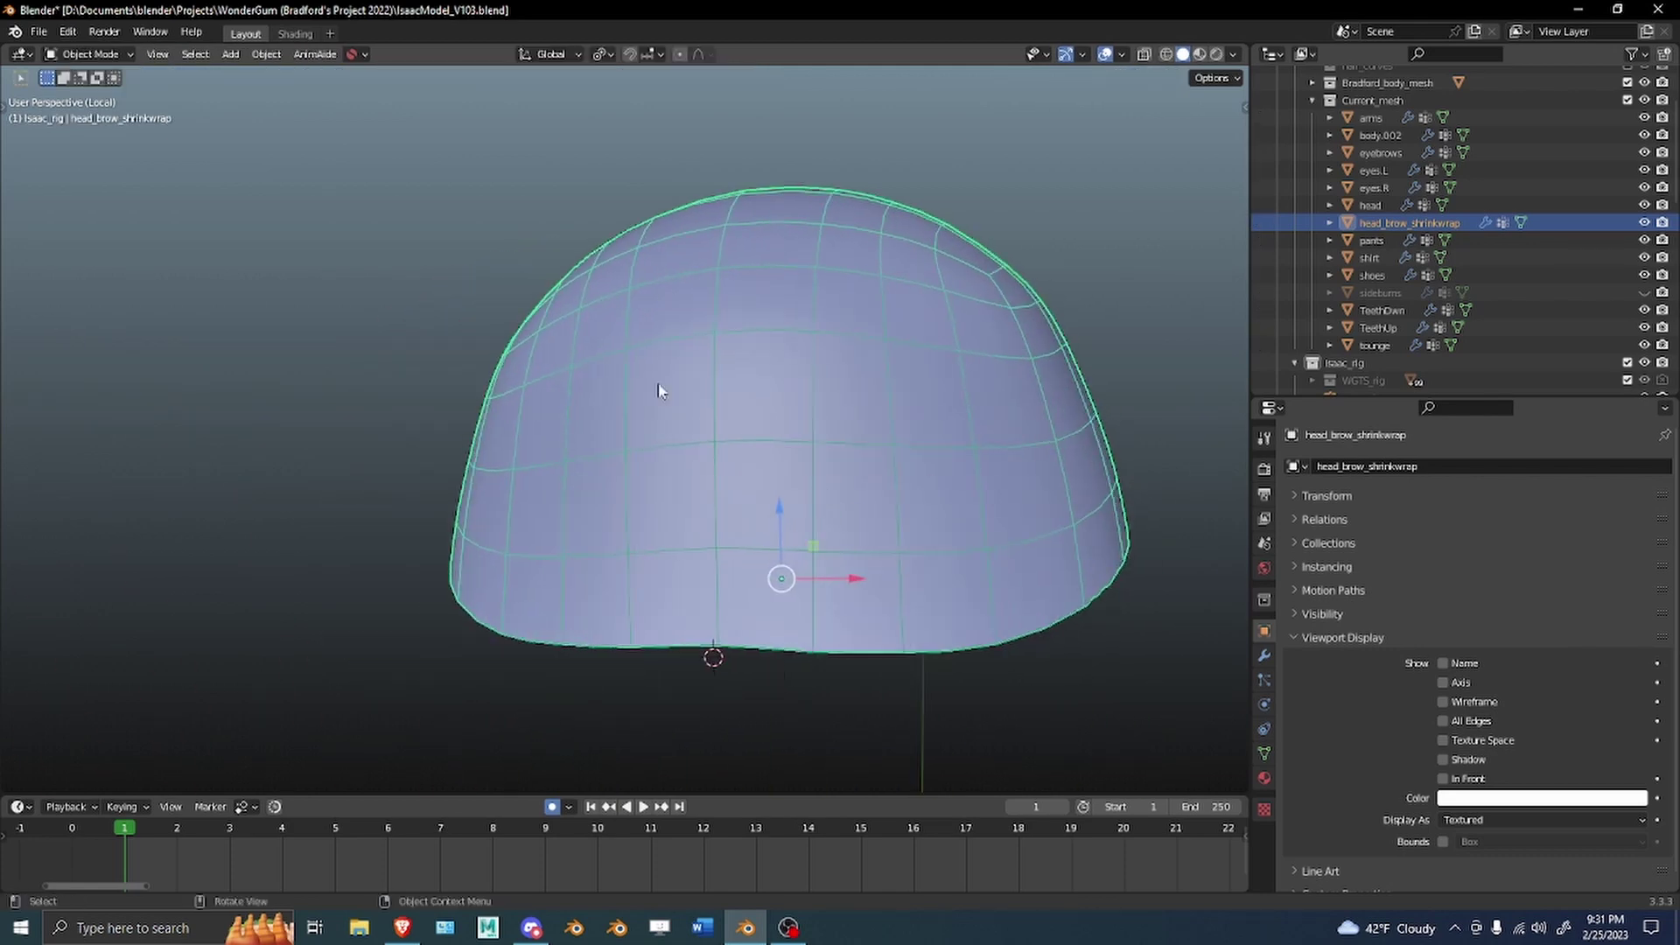
{"action": "mouse_move", "coordinate": [878, 417]}
{"action": "middle_mouse_down"}
{"action": "mouse_move", "coordinate": [830, 418]}
{"action": "mouse_move", "coordinate": [846, 414]}
{"action": "middle_mouse_up"}
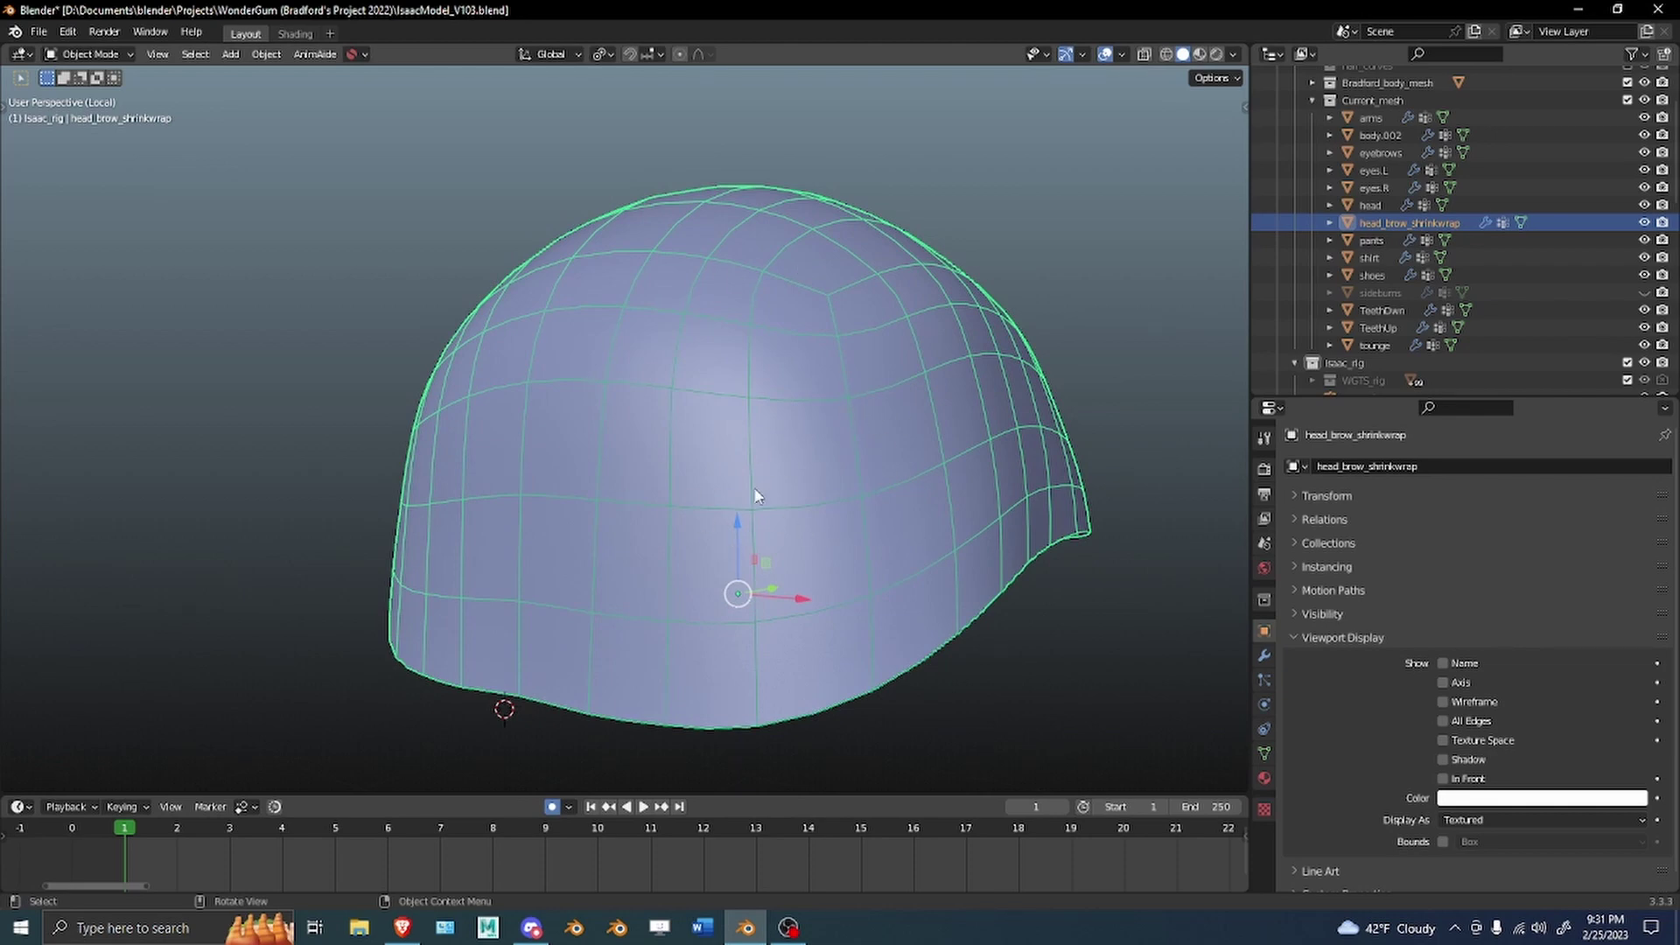
{"action": "middle_click_drag", "start_coordinate": [756, 495], "coordinate": [904, 410]}
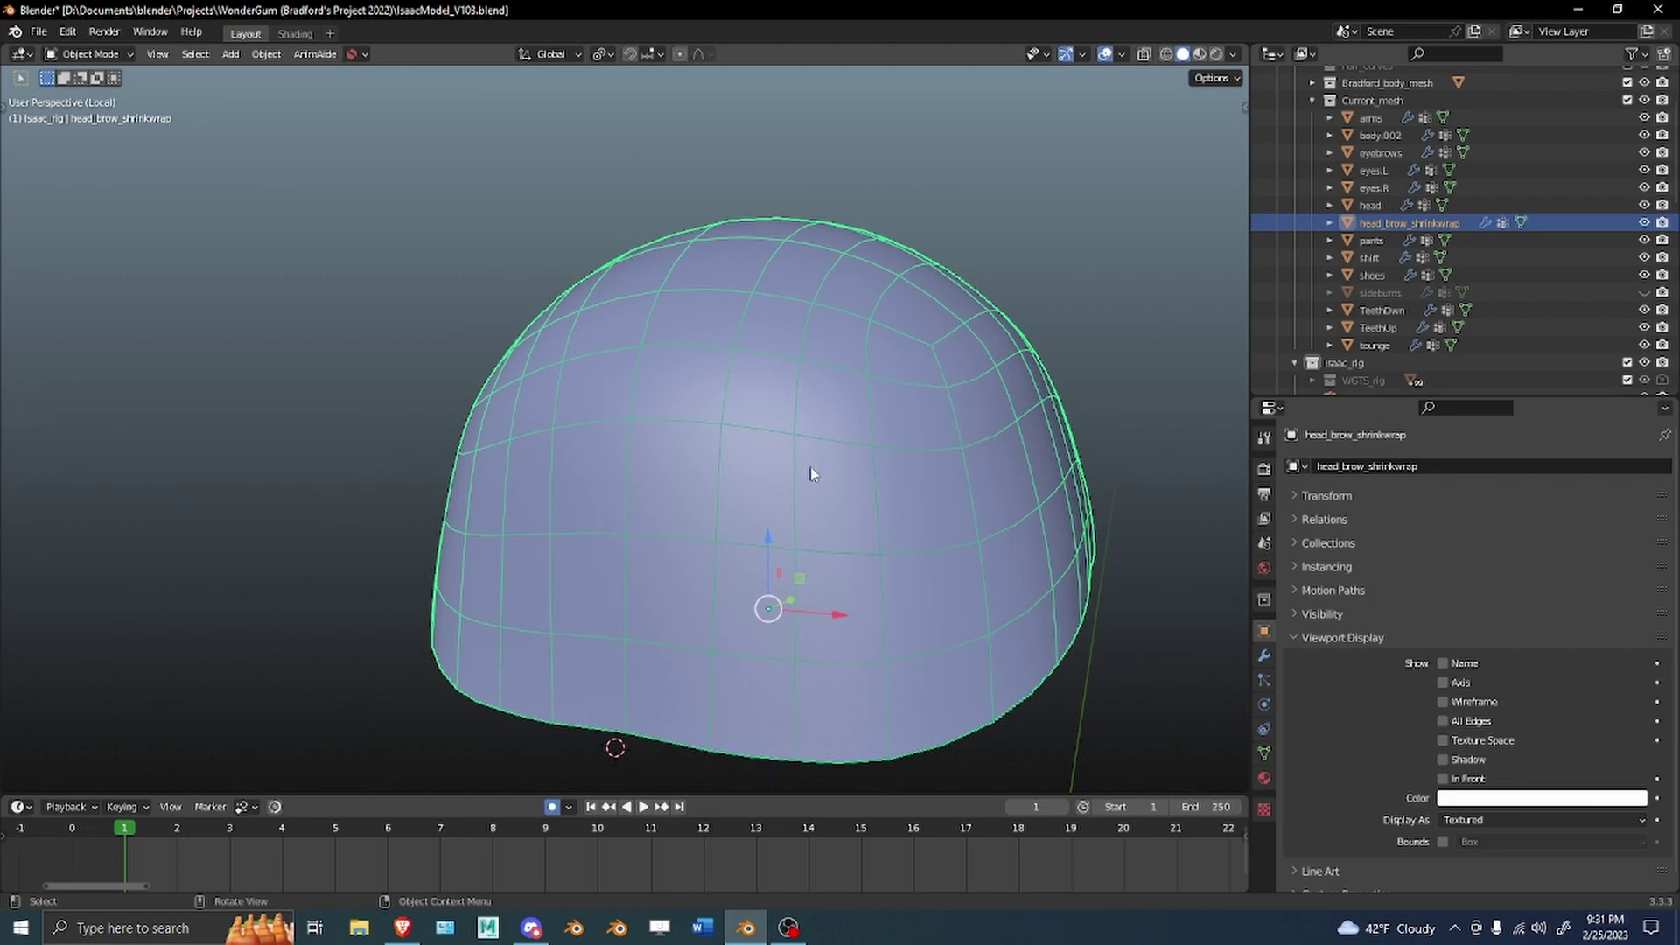
Exit Local View and put the character rig back into Pose Mode around the left eyebrow.
{"action": "key", "text": "ctrl+Tab"}
{"action": "key", "text": "slash"}
{"action": "scroll", "coordinate": [933, 569], "scroll_direction": "up", "scroll_amount": 1}
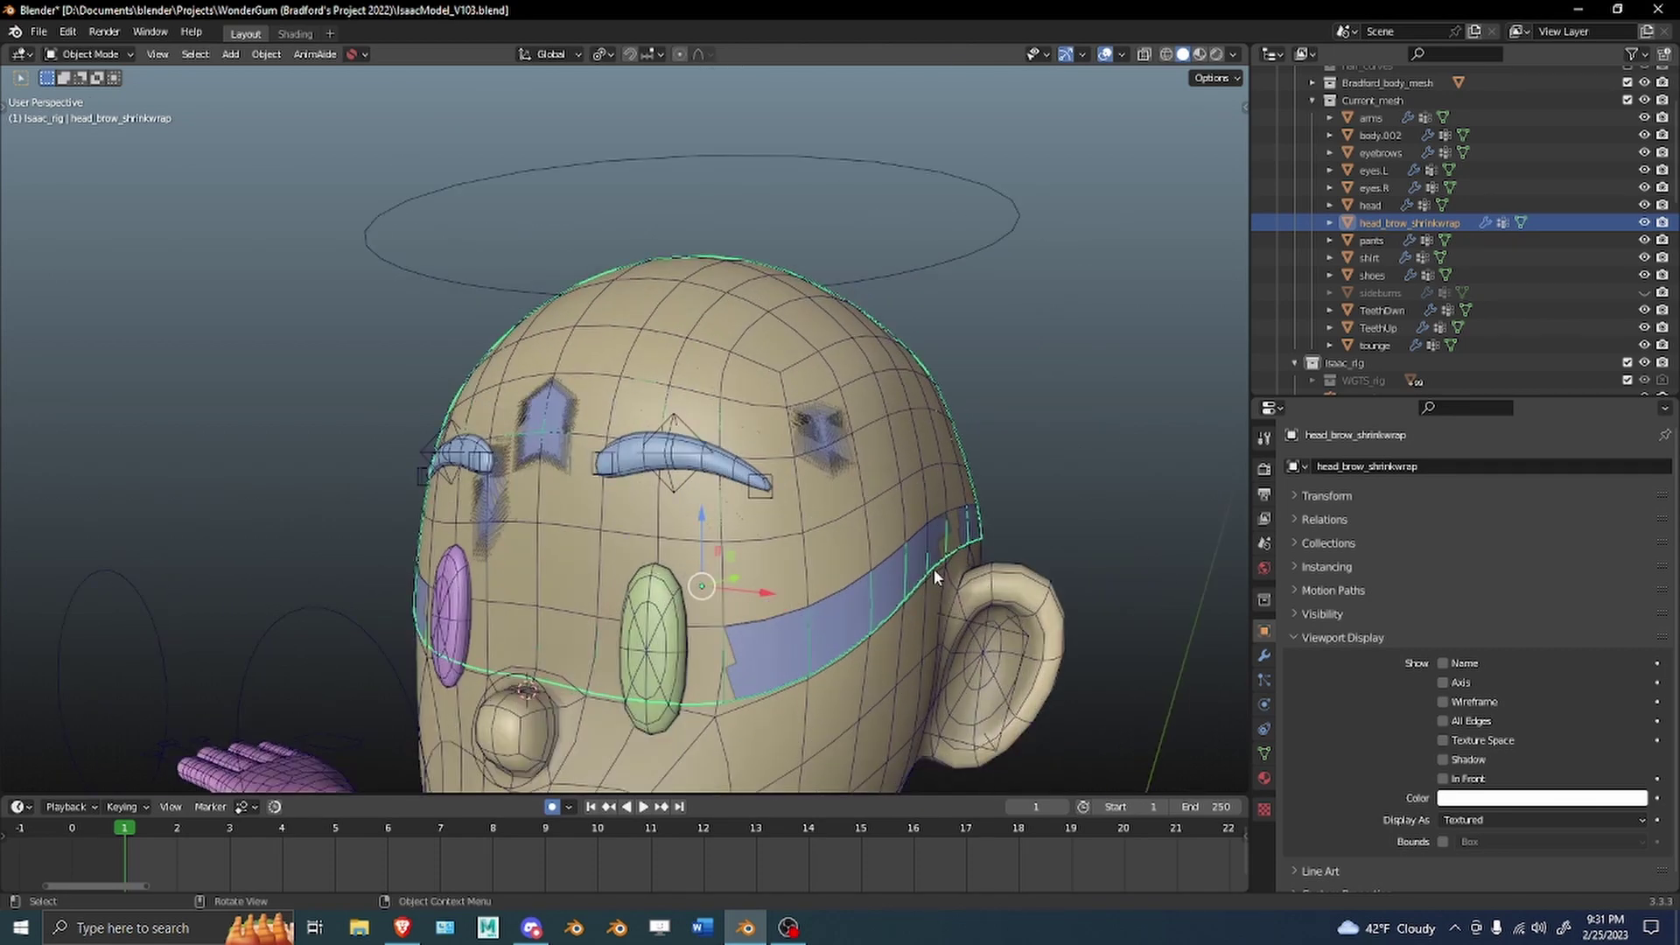
{"action": "left_click", "coordinate": [788, 505]}
{"action": "scroll", "coordinate": [816, 513], "scroll_direction": "up", "scroll_amount": 3}
{"action": "key", "text": "ctrl+Tab"}
{"action": "middle_click_drag", "start_coordinate": [727, 410], "coordinate": [856, 441]}
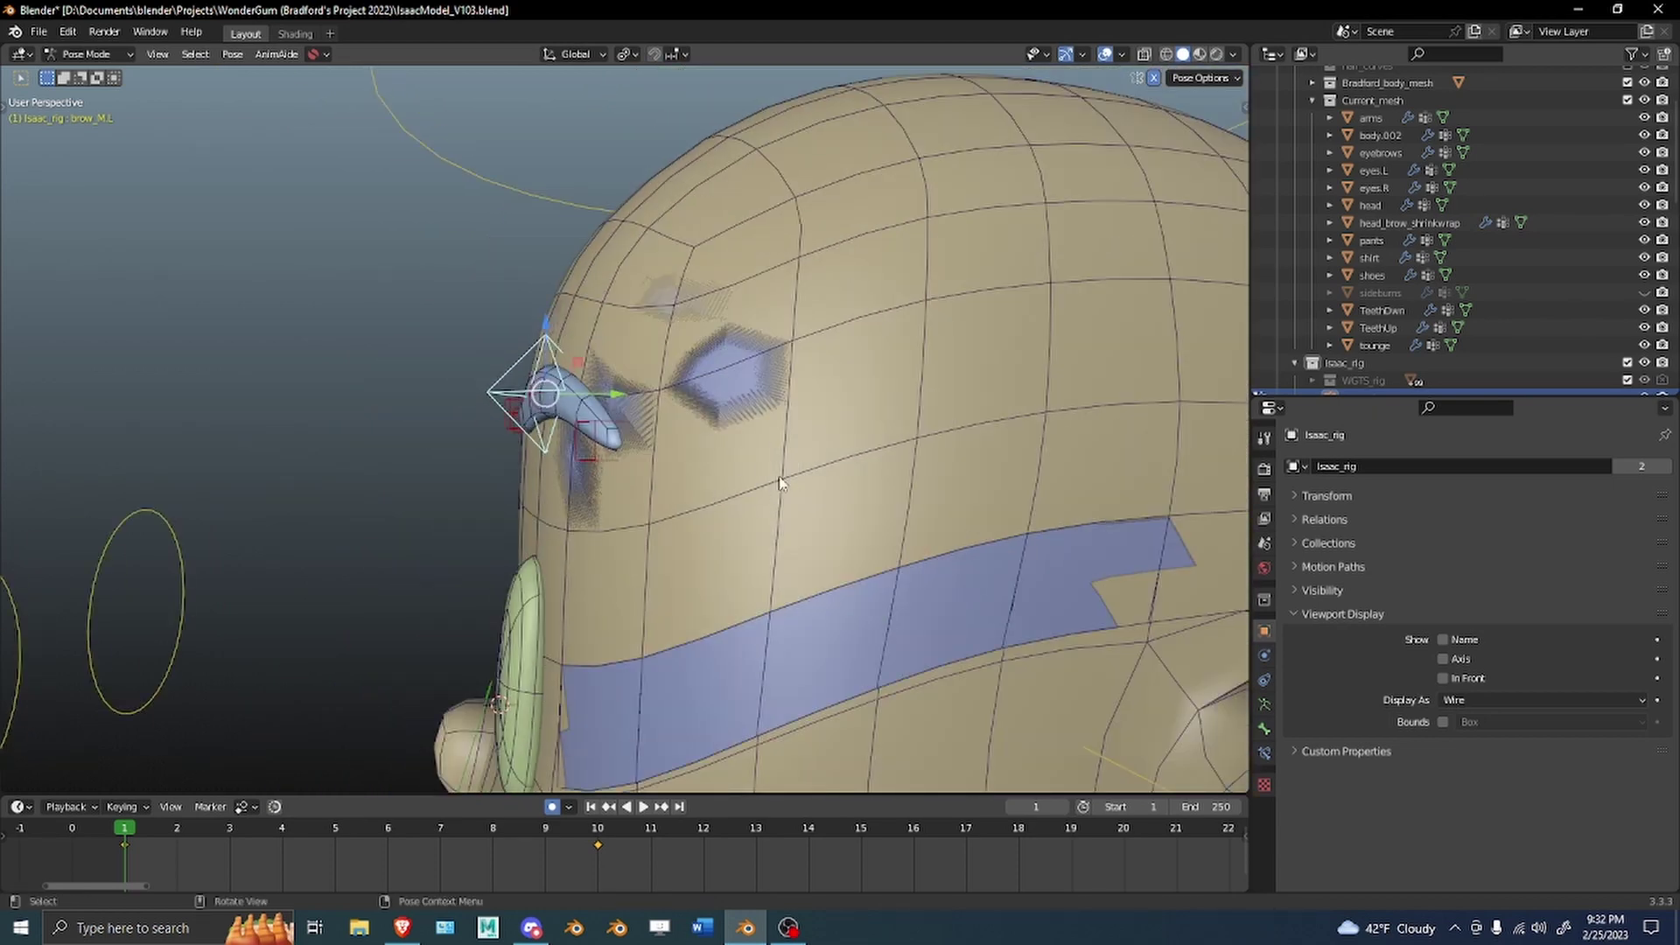
Try moving the left middle eyebrow bone off the head surface and display its Shrinkwrap bone constraint.
{"action": "key", "text": "g"}
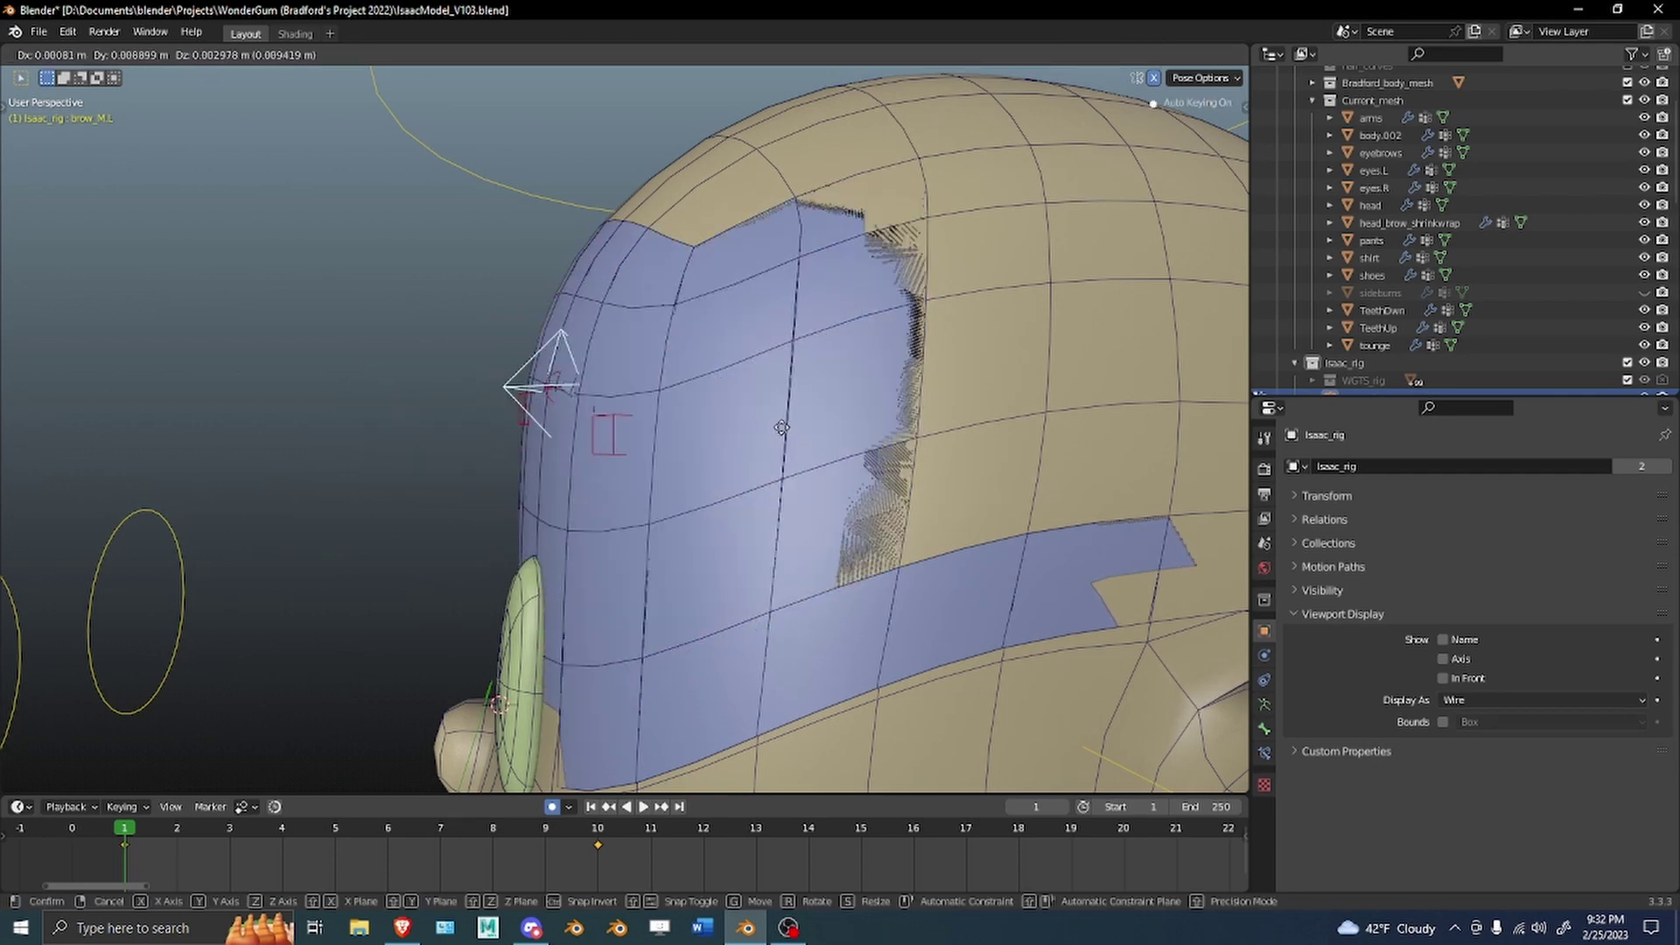
{"action": "right_click", "coordinate": [855, 476]}
{"action": "middle_click_drag", "start_coordinate": [691, 394], "coordinate": [899, 416]}
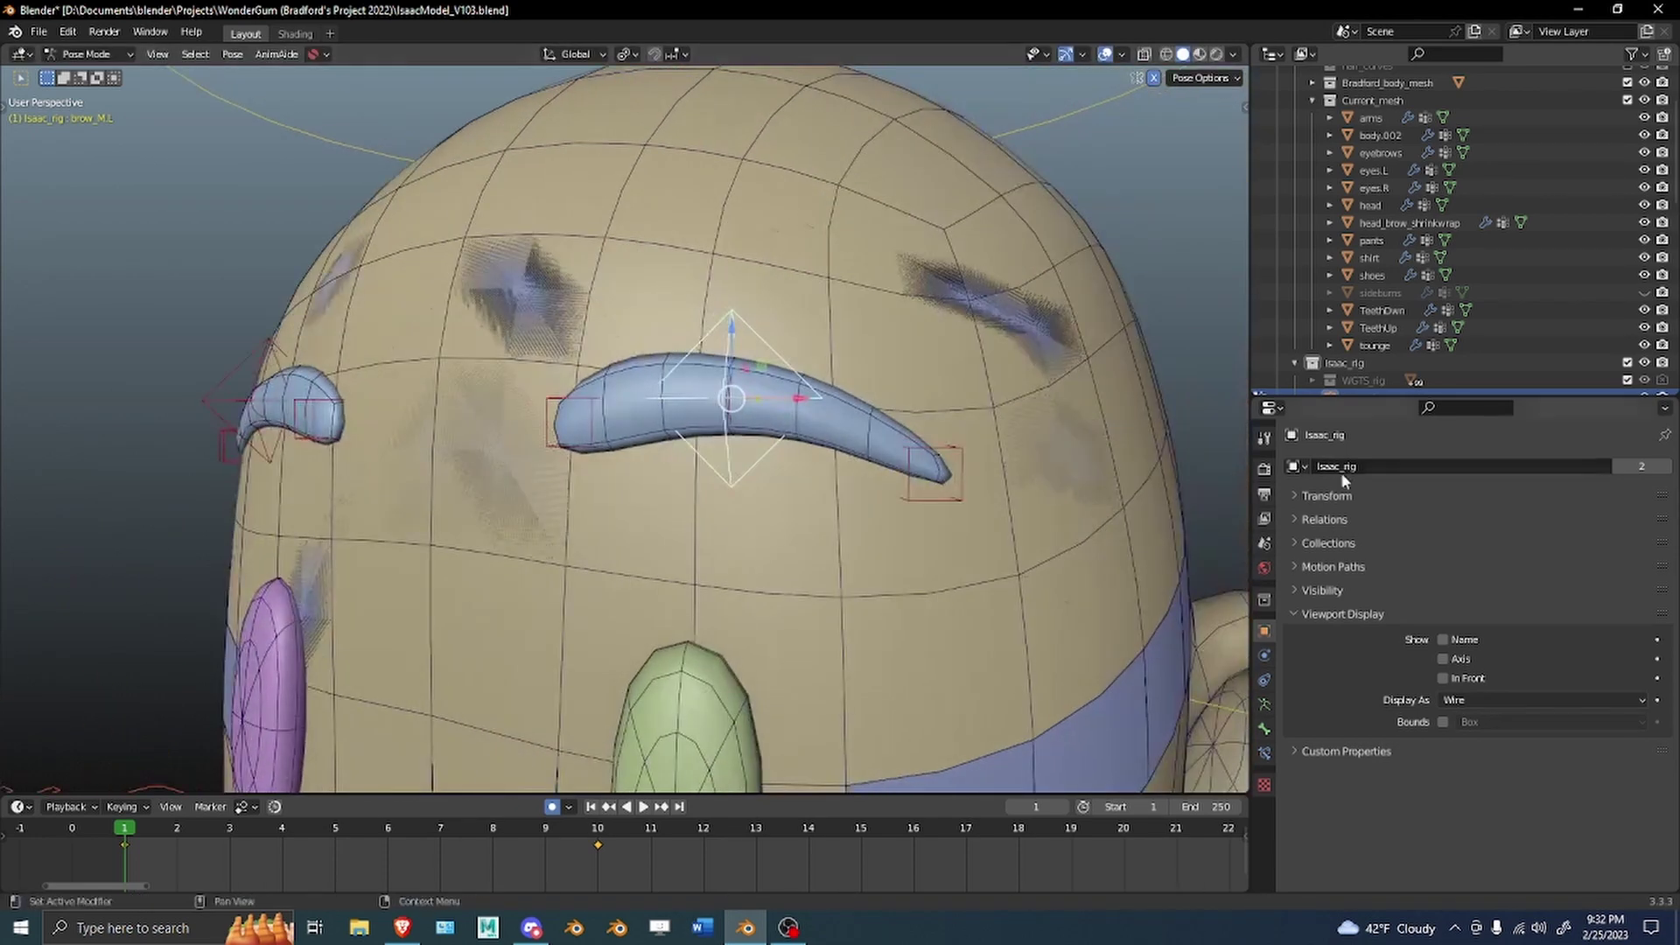
{"action": "left_click", "coordinate": [1265, 753]}
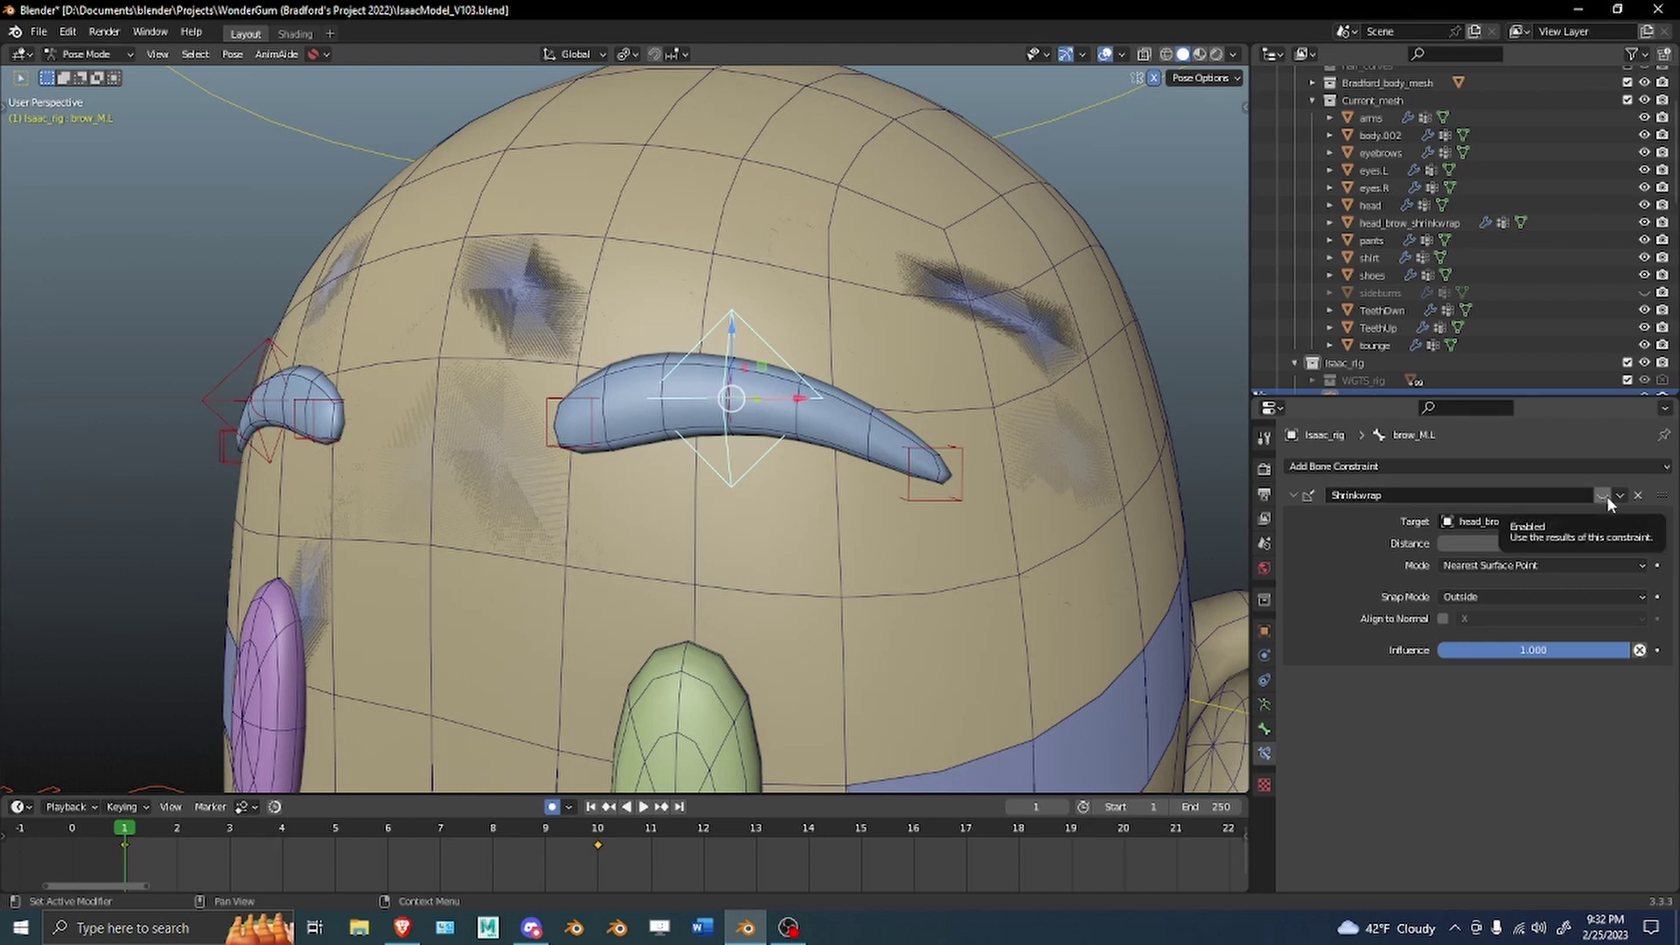
{"action": "middle_click_drag", "start_coordinate": [962, 396], "coordinate": [945, 392]}
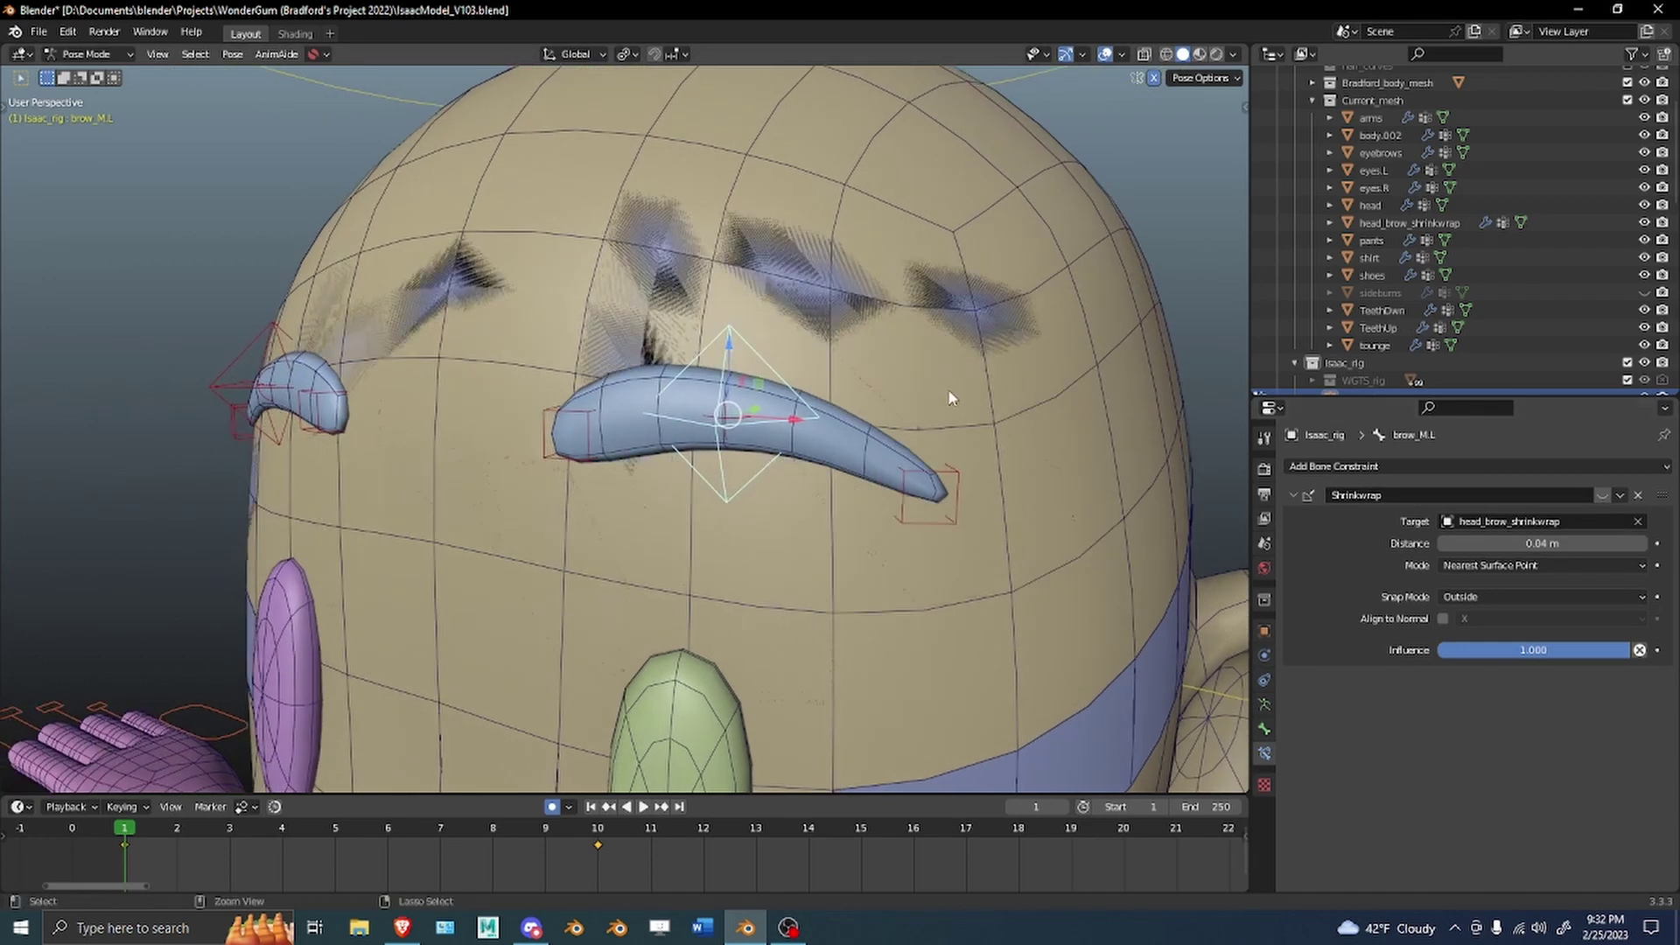
Undo the series of recent changes to the eyebrow rig and helper mesh.
{"action": "left_click", "coordinate": [948, 389]}
{"action": "key", "text": "ctrl+z"}
{"action": "key", "text": "ctrl+z"}
{"action": "key", "text": "ctrl+z"}
{"action": "key", "text": "ctrl+z"}
{"action": "key", "text": "ctrl+z"}
{"action": "key", "text": "ctrl+z"}
{"action": "key", "text": "ctrl+z"}
{"action": "key", "text": "ctrl+z"}
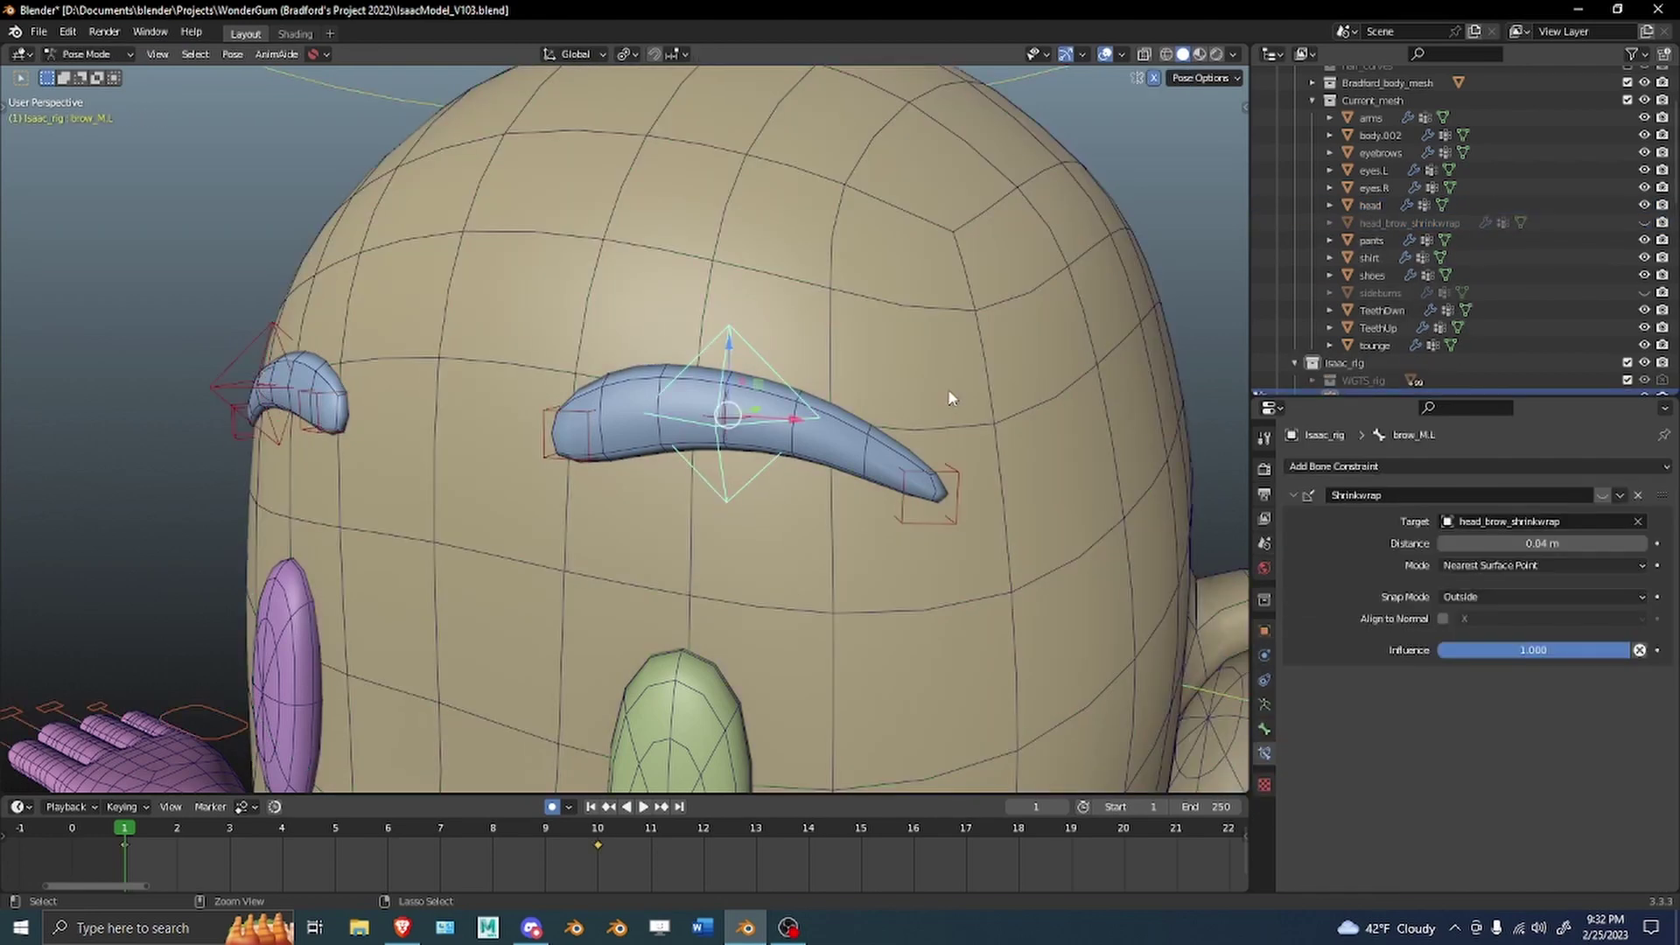
{"action": "key", "text": "ctrl+z"}
{"action": "key", "text": "ctrl+z"}
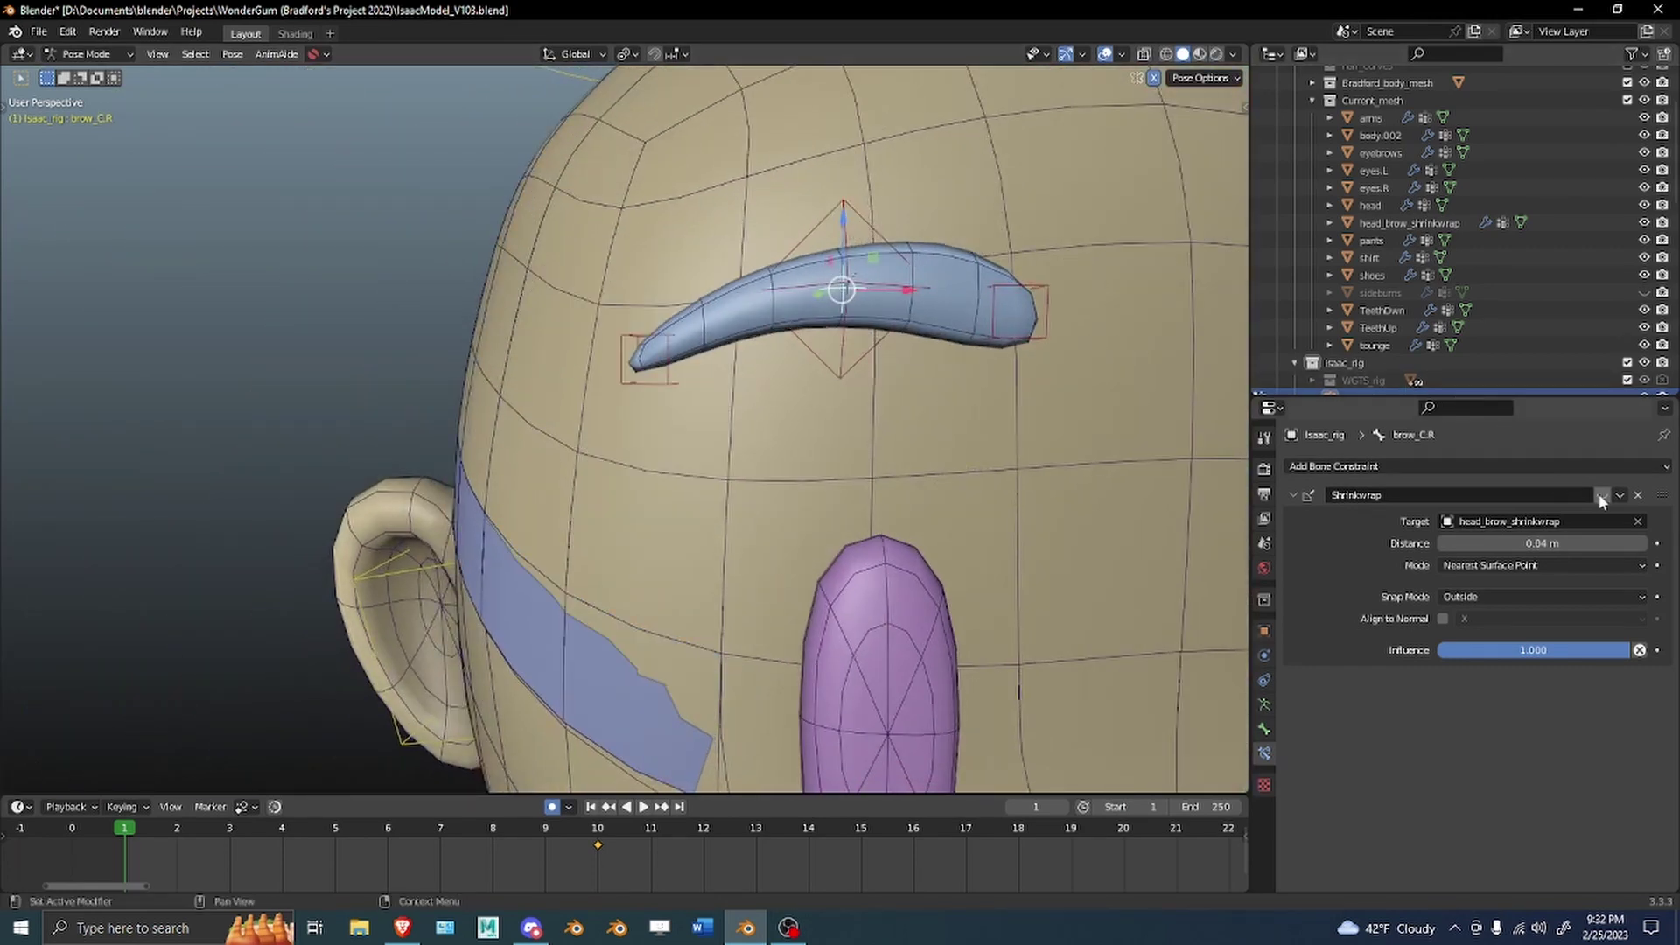
Turn the Shrinkwrap constraint back on for the eyebrow bones on both sides of the face.
{"action": "left_click", "coordinate": [1600, 496]}
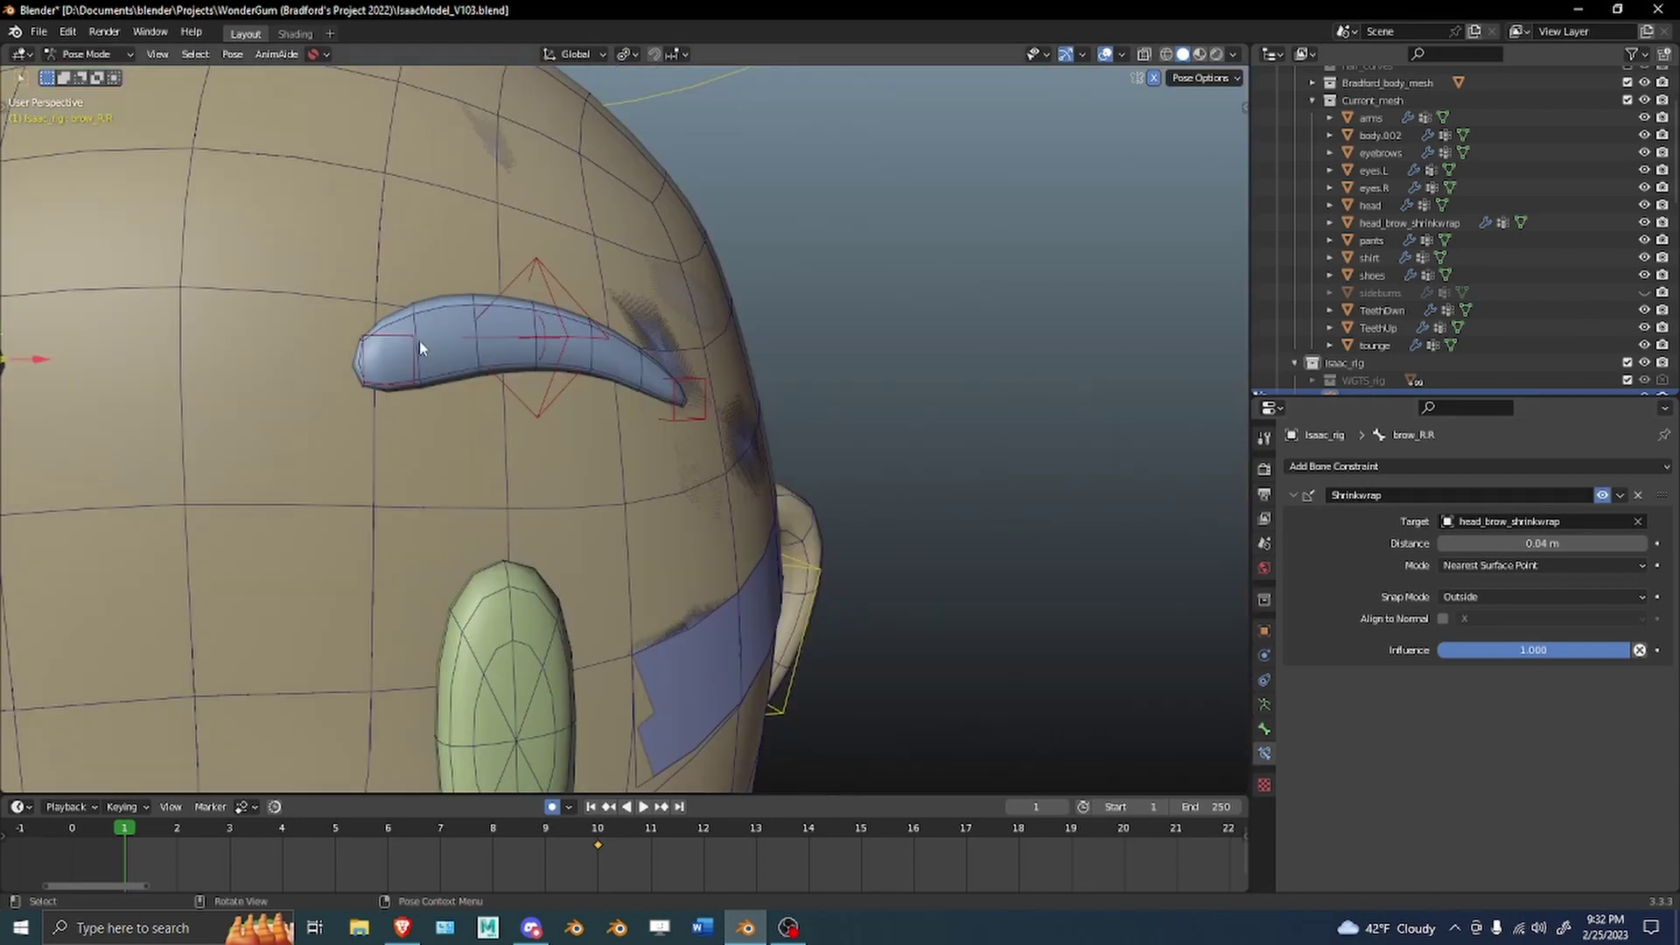
{"action": "left_click", "coordinate": [1602, 495]}
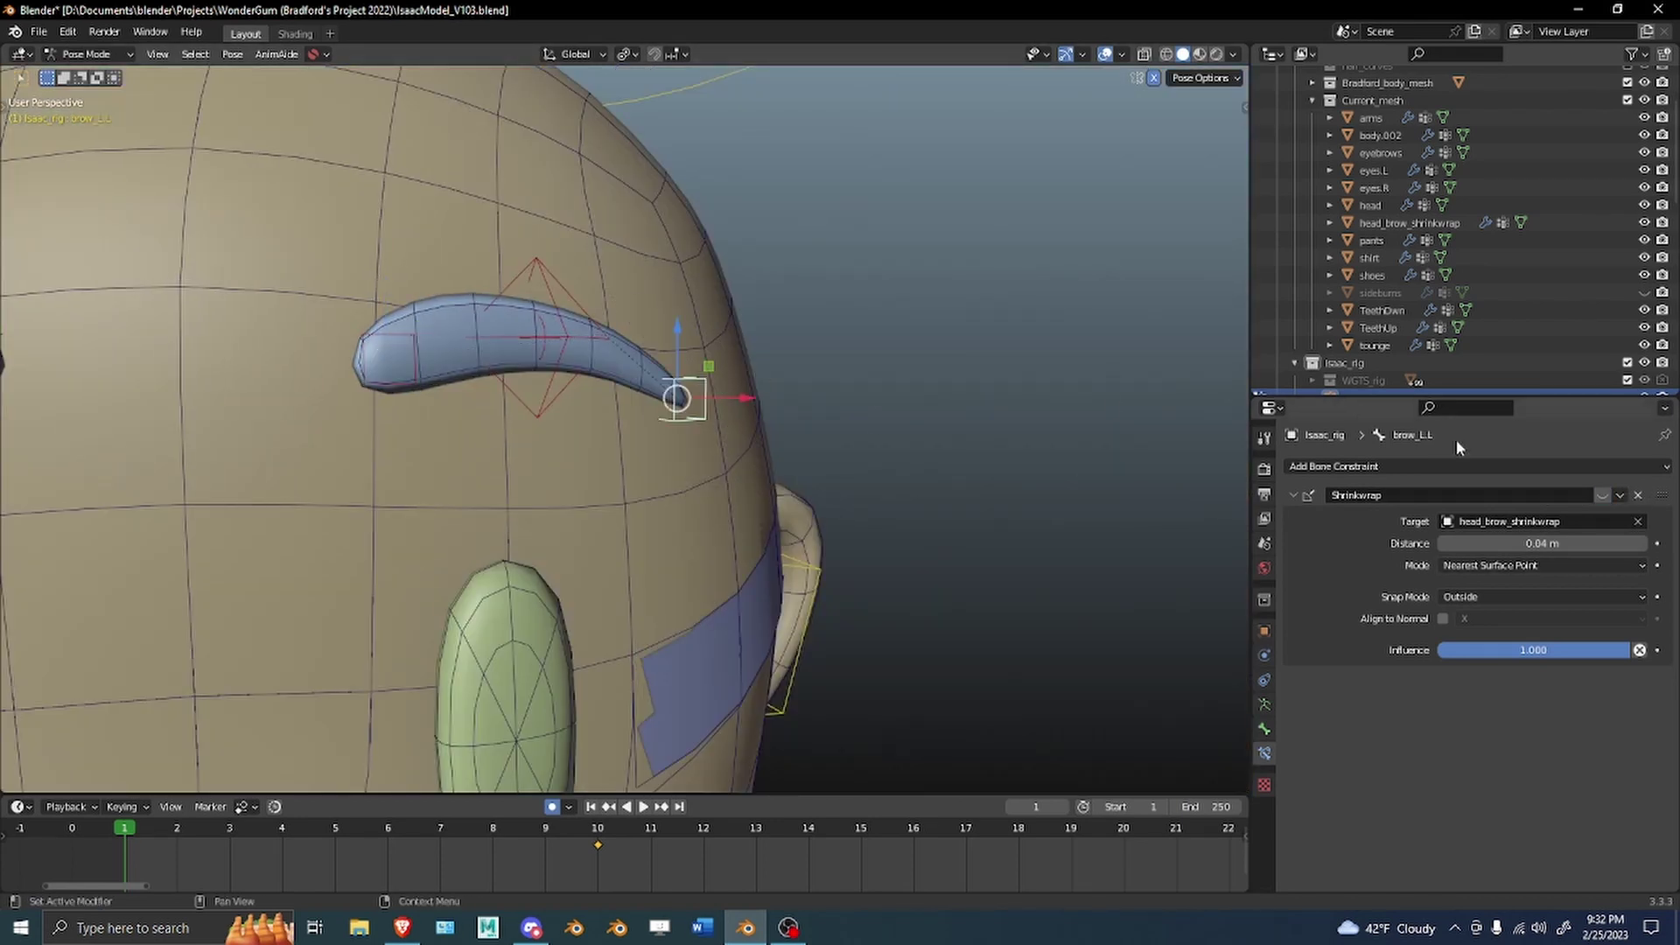
{"action": "left_click", "coordinate": [1602, 495]}
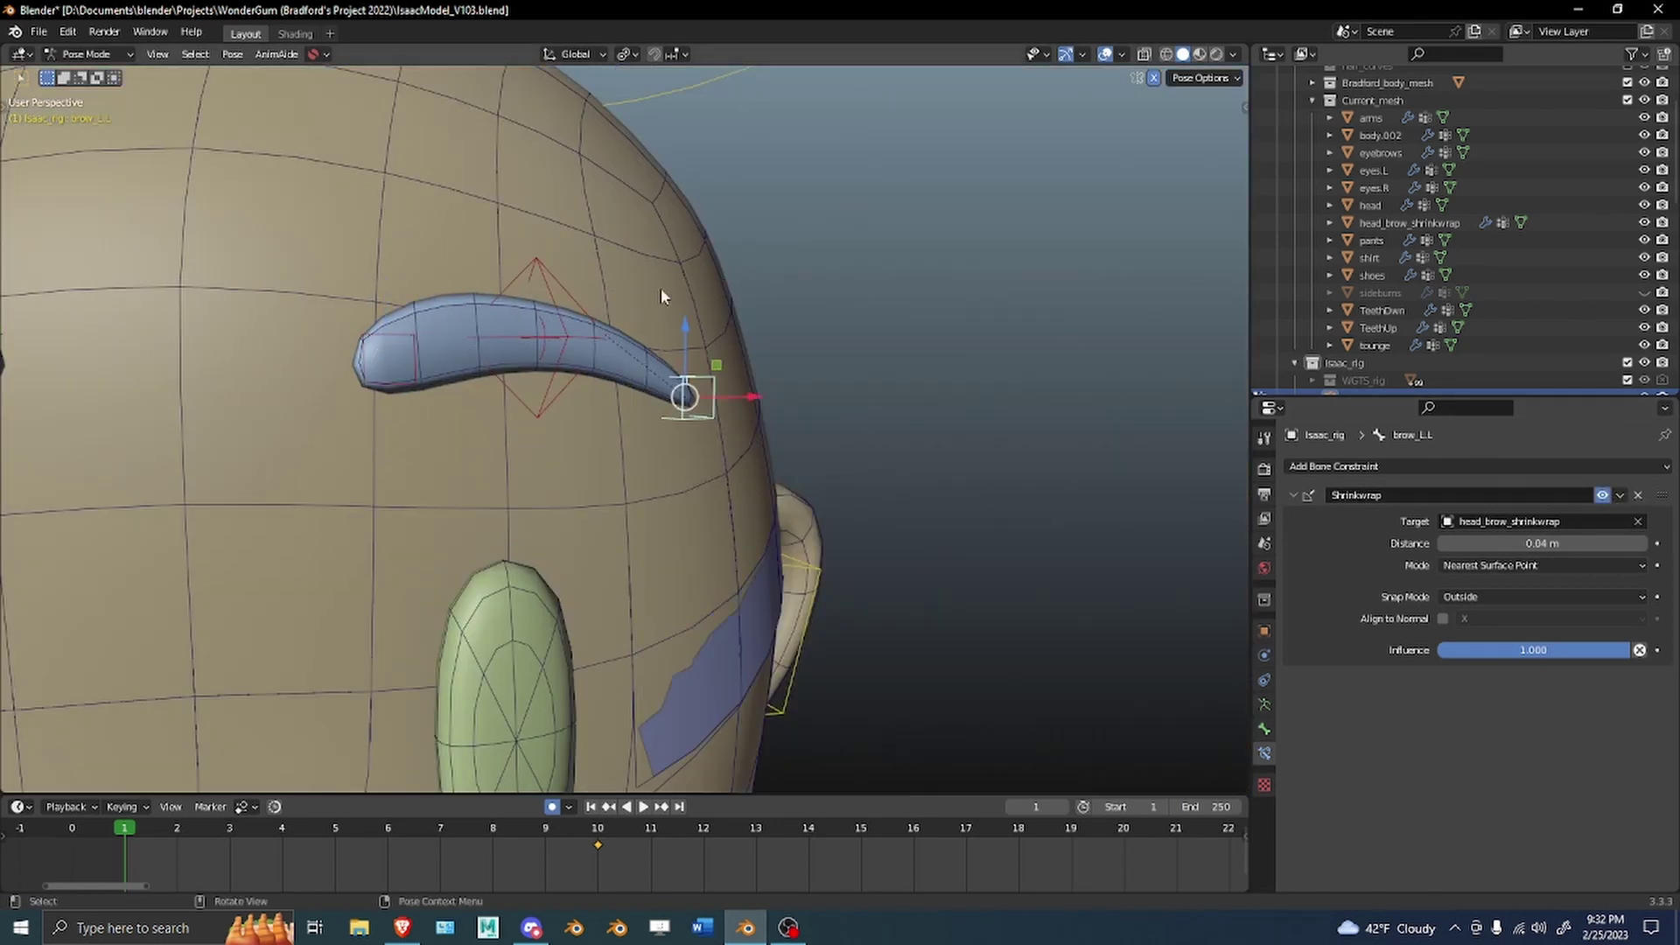
{"action": "left_click", "coordinate": [1601, 496]}
Examine the left middle eyebrow bone's Shrinkwrap distance and mode against the head in the right orthographic view.
{"action": "left_click_drag", "start_coordinate": [720, 380], "coordinate": [823, 376], "text": "alt"}
{"action": "key", "text": "KP_3"}
{"action": "scroll", "coordinate": [599, 348], "scroll_direction": "up", "scroll_amount": 2}
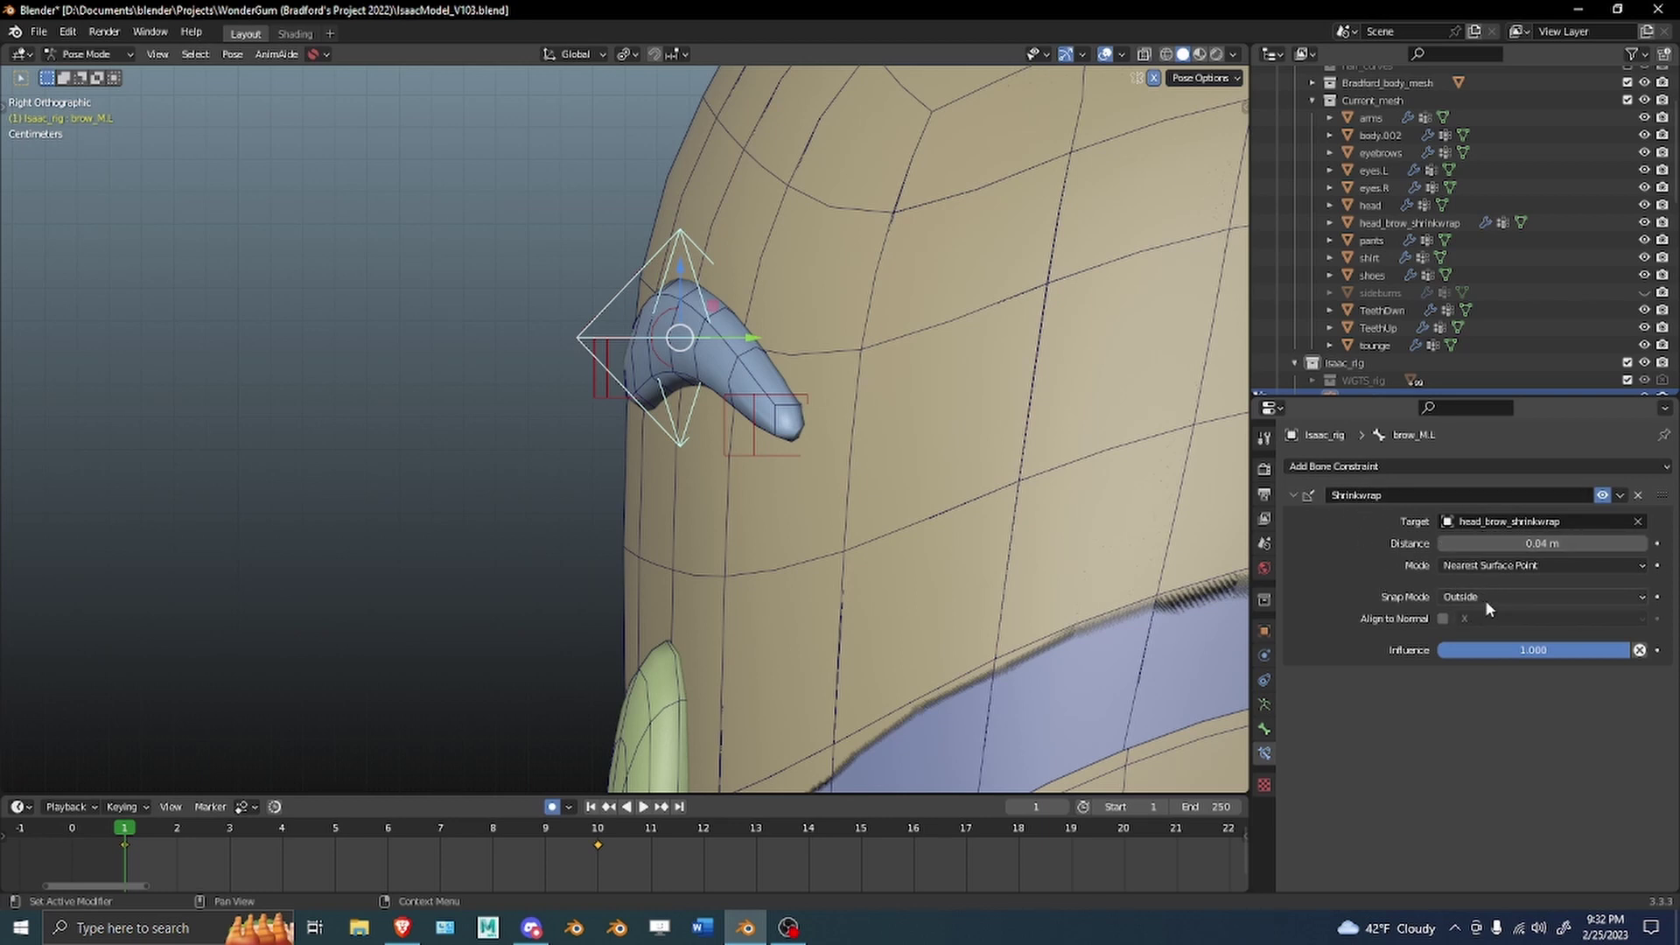
{"action": "left_click_drag", "start_coordinate": [1542, 543], "coordinate": [1501, 550]}
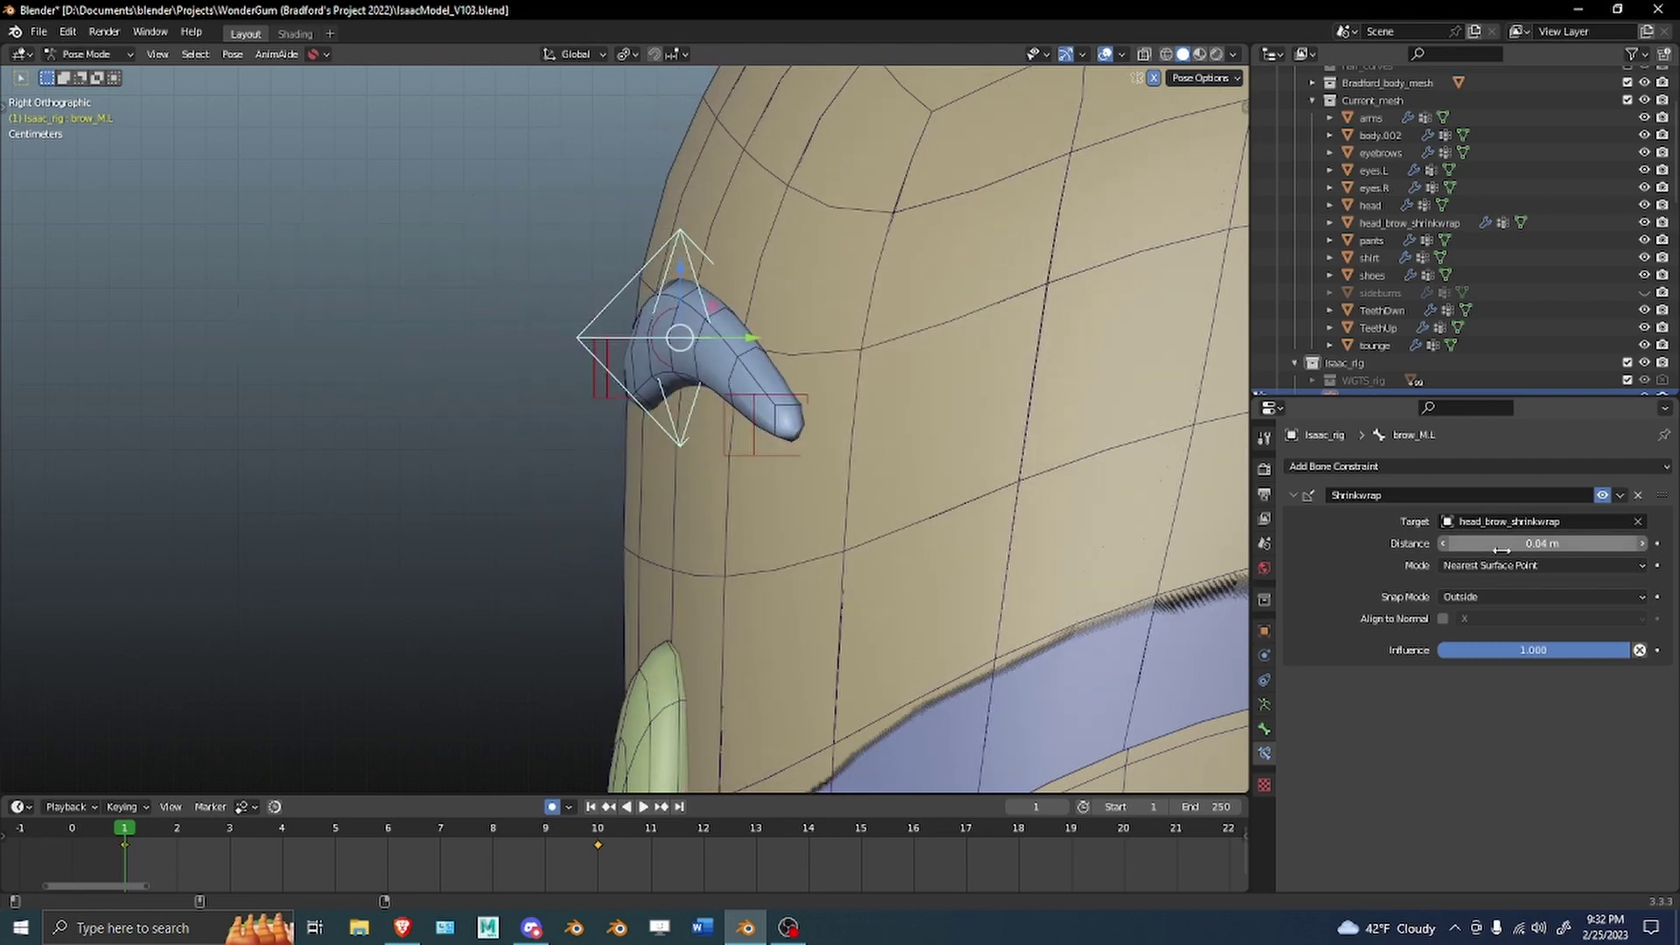
{"action": "scroll", "coordinate": [901, 386], "scroll_direction": "down", "scroll_amount": 4}
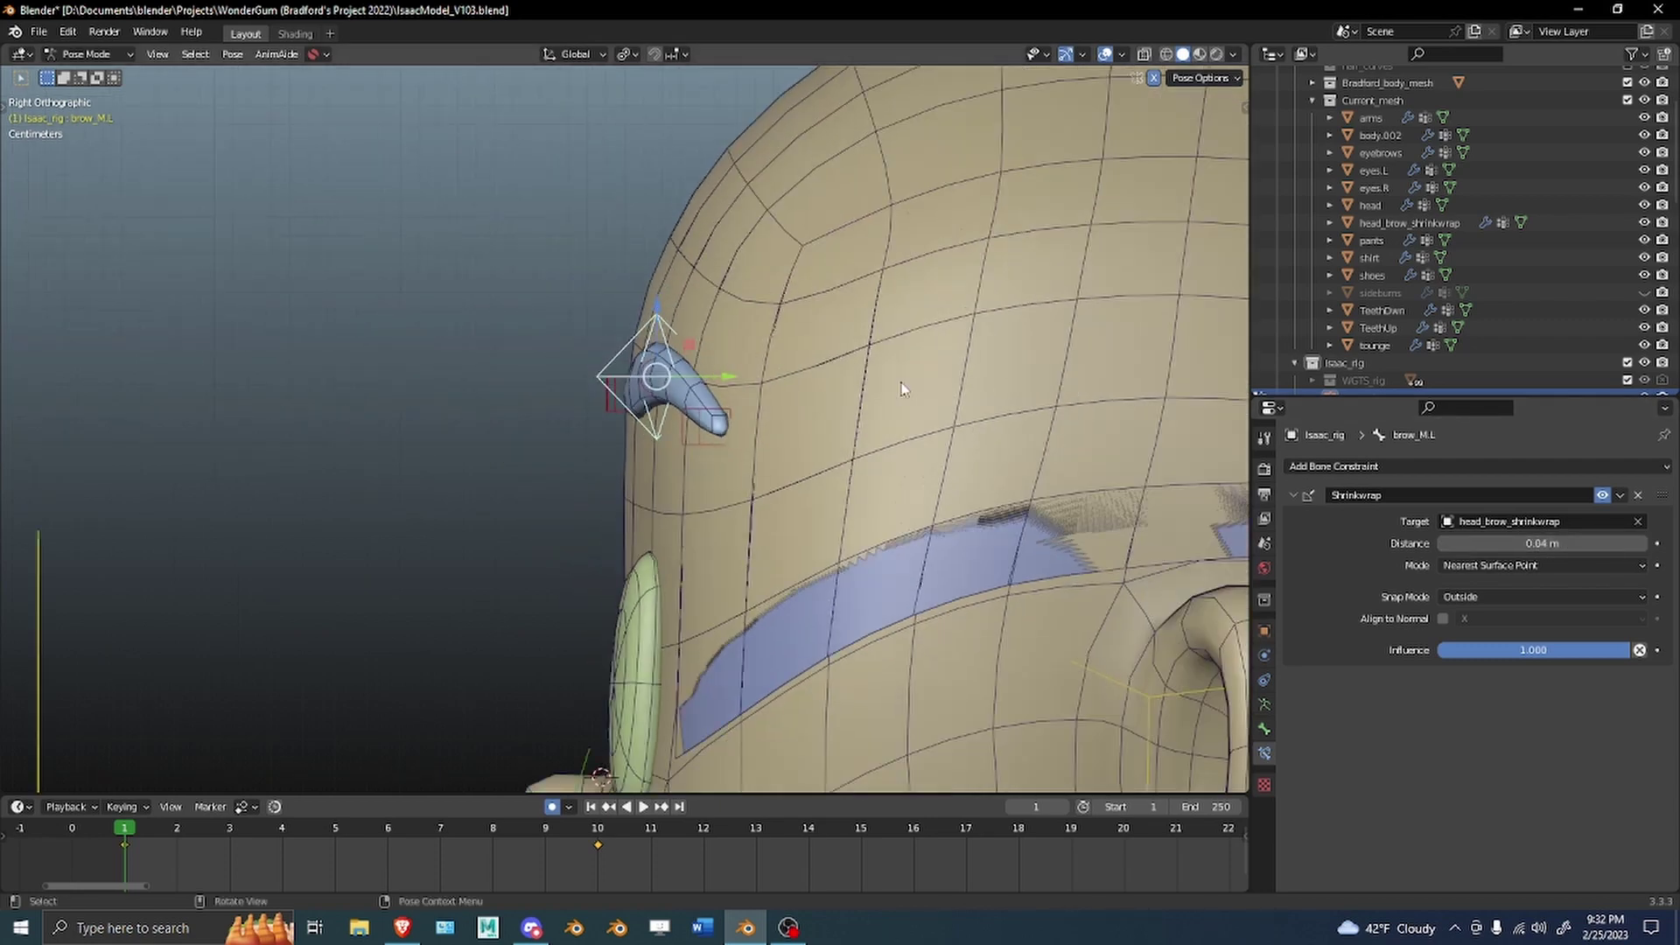
{"action": "scroll", "coordinate": [731, 341], "scroll_direction": "up", "scroll_amount": 3}
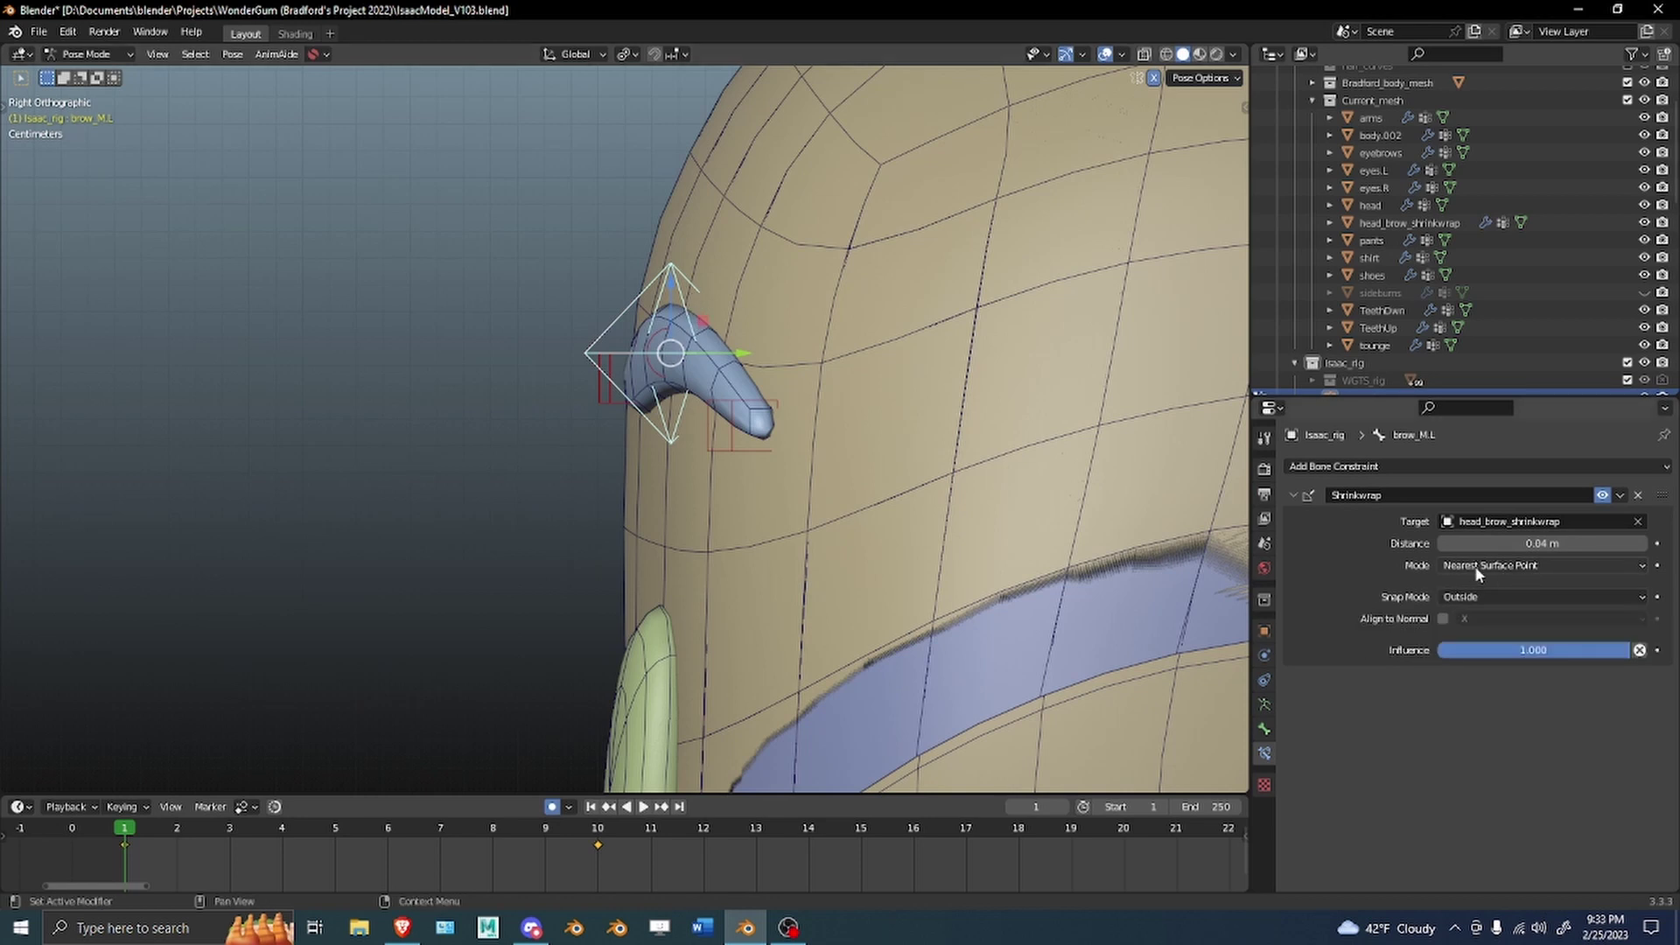
{"action": "middle_click_drag", "start_coordinate": [765, 386], "coordinate": [757, 320], "text": "shift"}
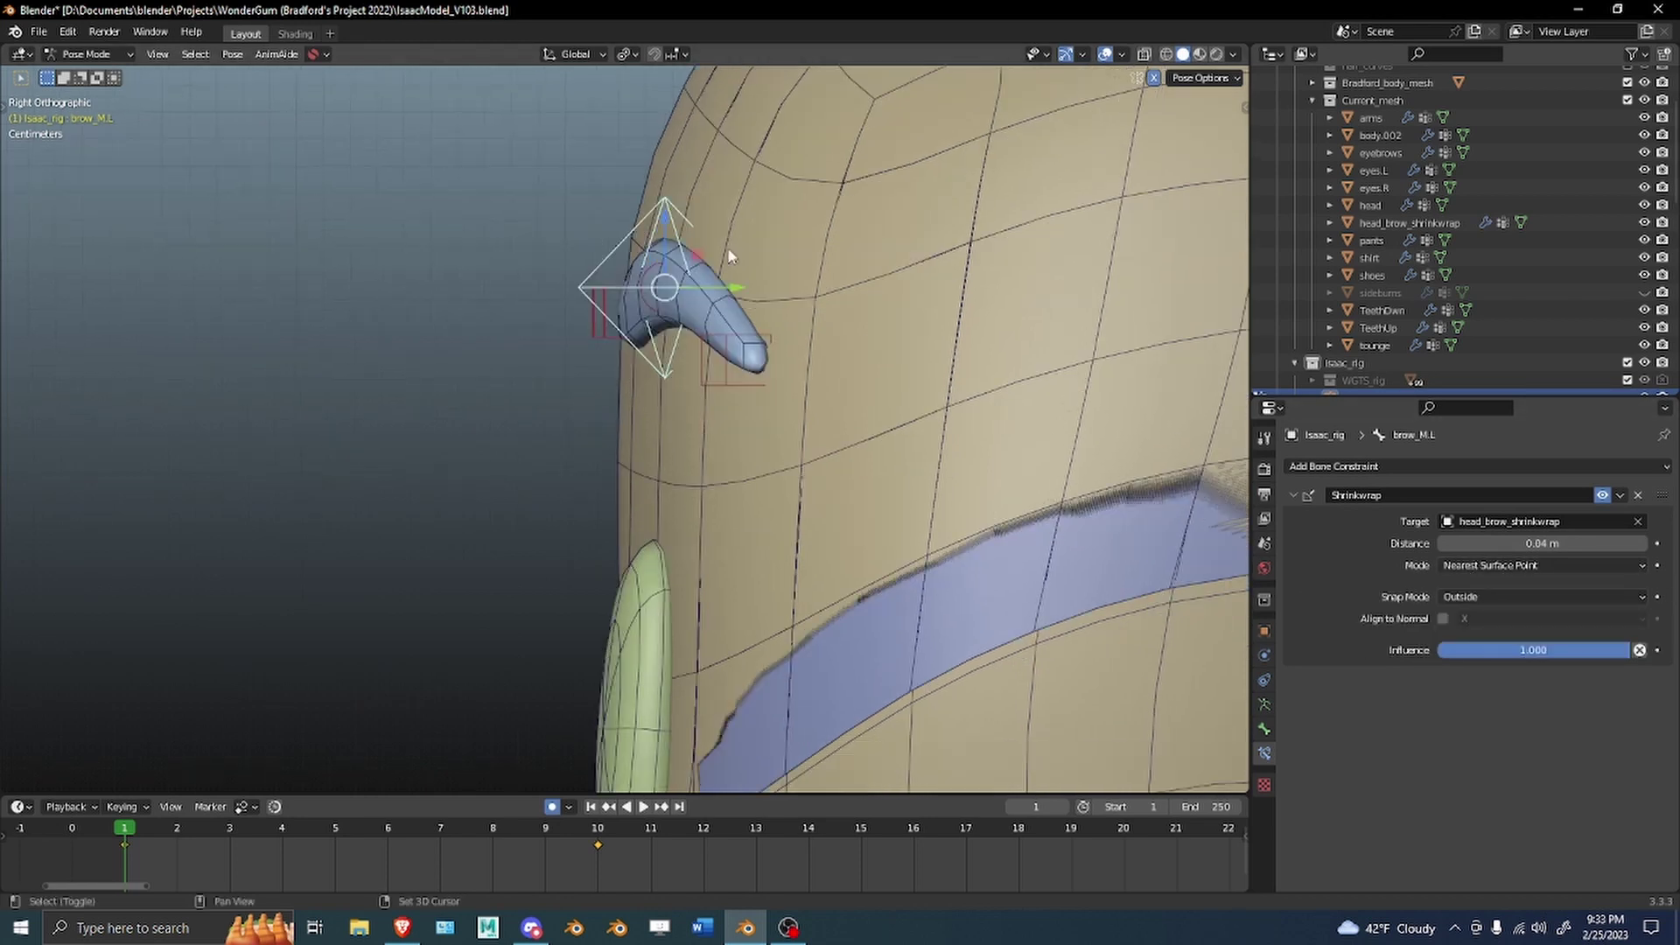
Go to frame 11 and try sliding the left middle eyebrow bone up along the forehead in side view.
{"action": "mouse_move", "coordinate": [665, 227]}
{"action": "left_mouse_down"}
{"action": "mouse_move", "coordinate": [668, 277]}
{"action": "mouse_move", "coordinate": [665, 227]}
{"action": "left_mouse_up"}
{"action": "middle_click_drag", "start_coordinate": [352, 328], "coordinate": [623, 247], "text": "alt"}
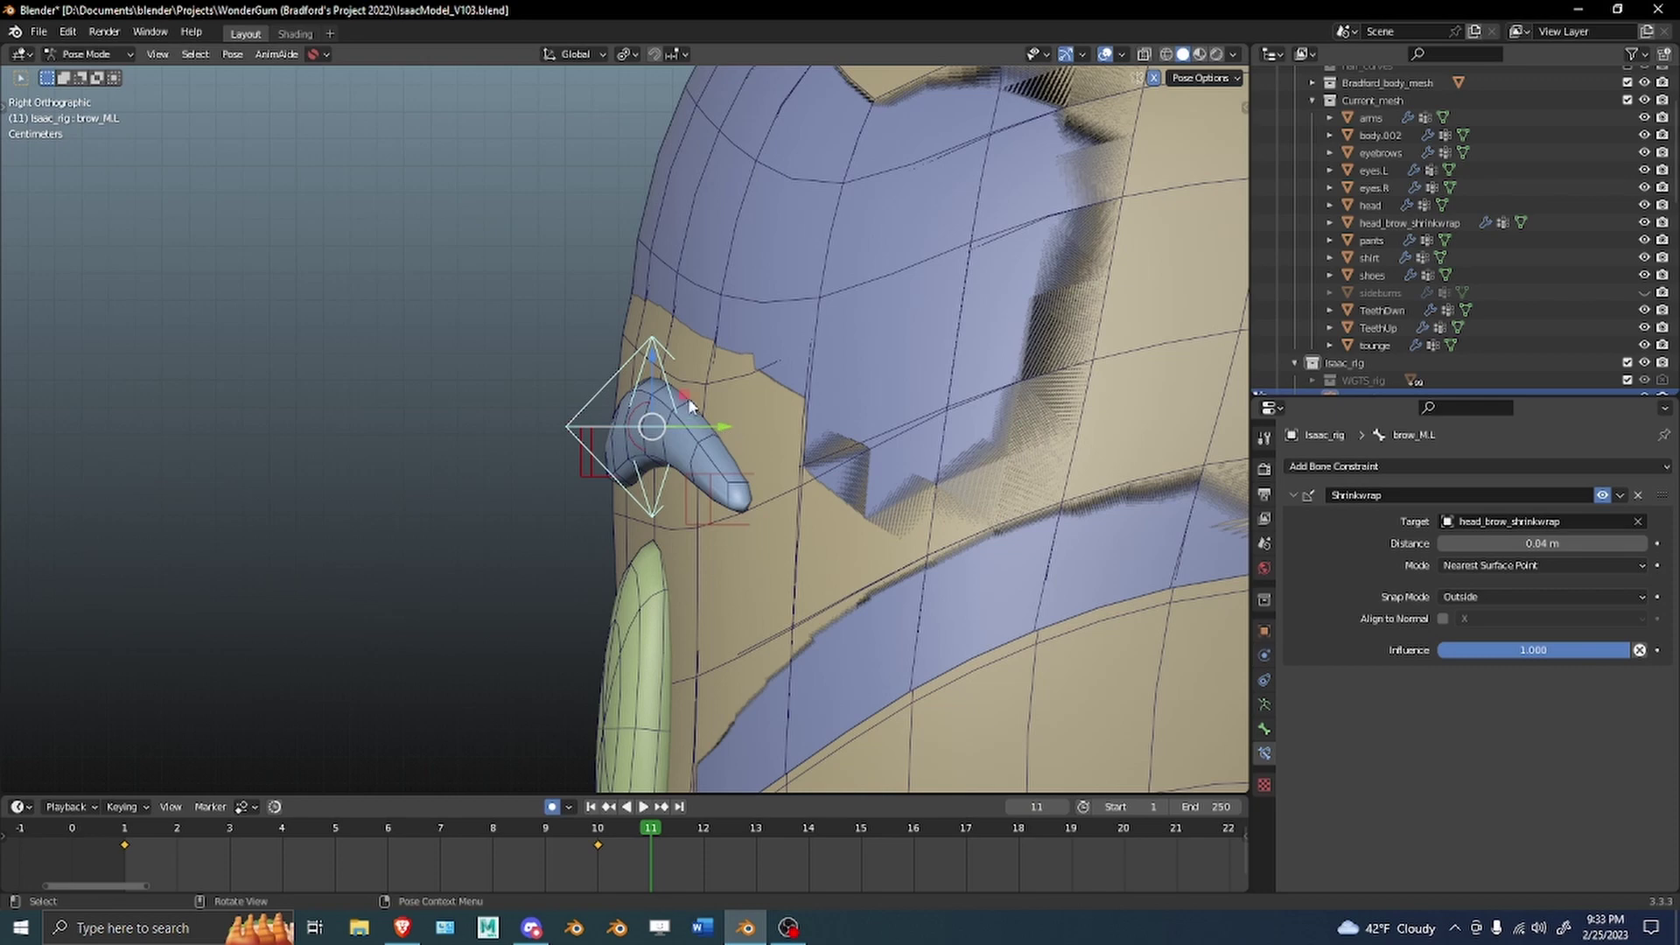
{"action": "key", "text": "g"}
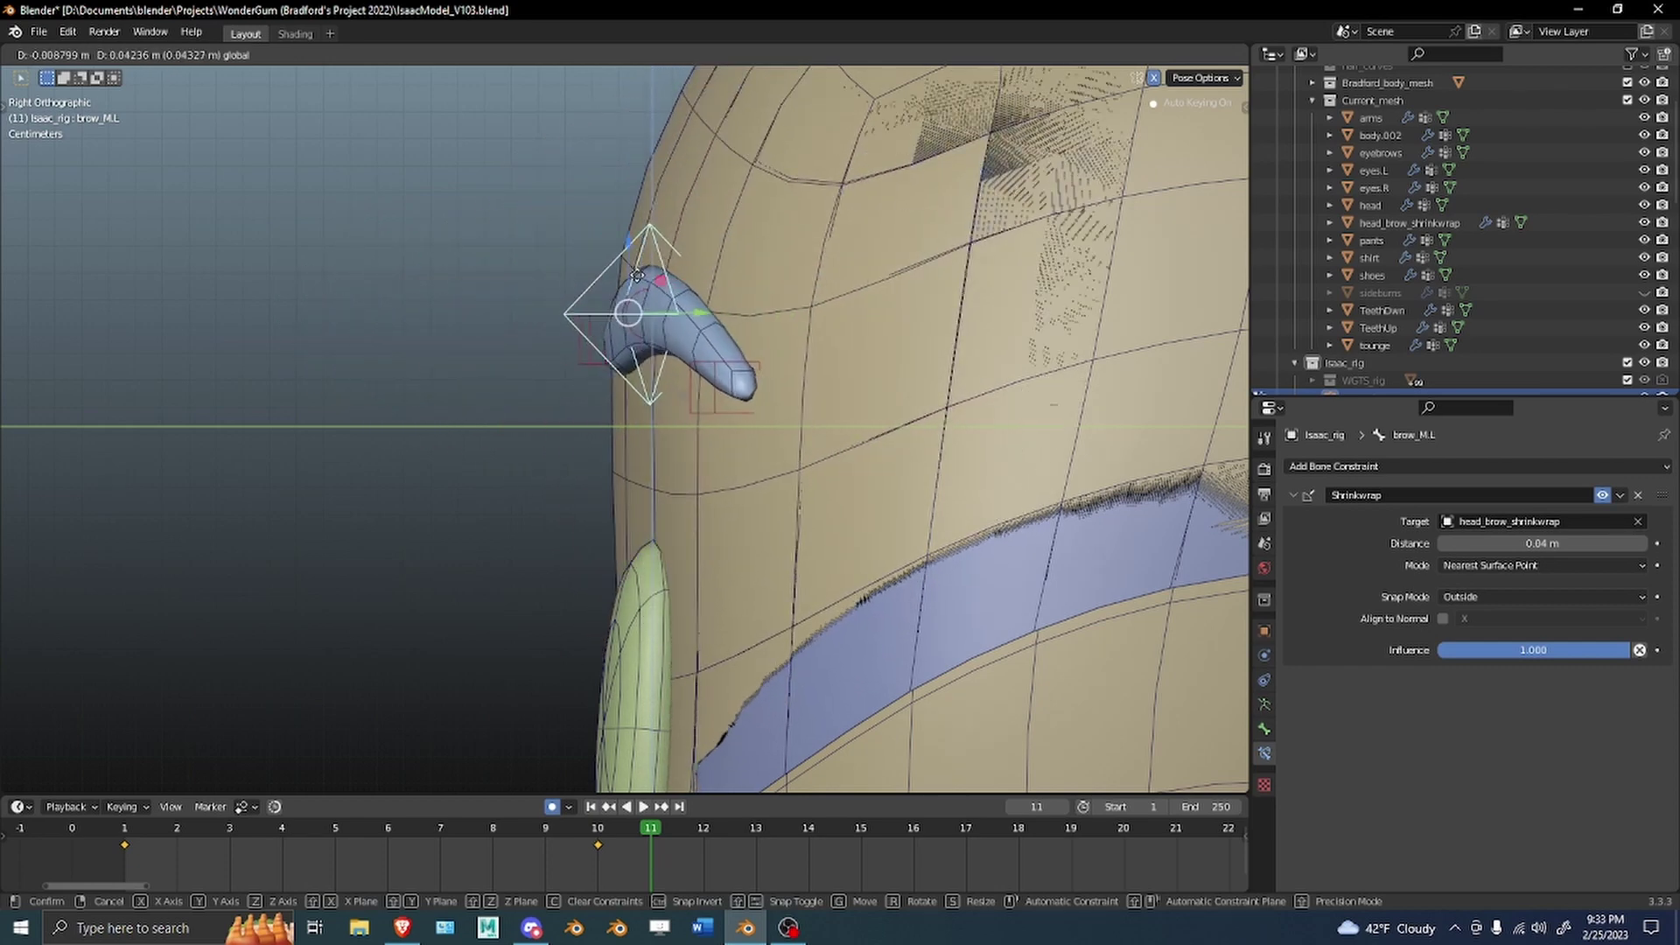
{"action": "left_click_drag", "start_coordinate": [858, 128], "coordinate": [833, 169]}
{"action": "right_click", "coordinate": [834, 169]}
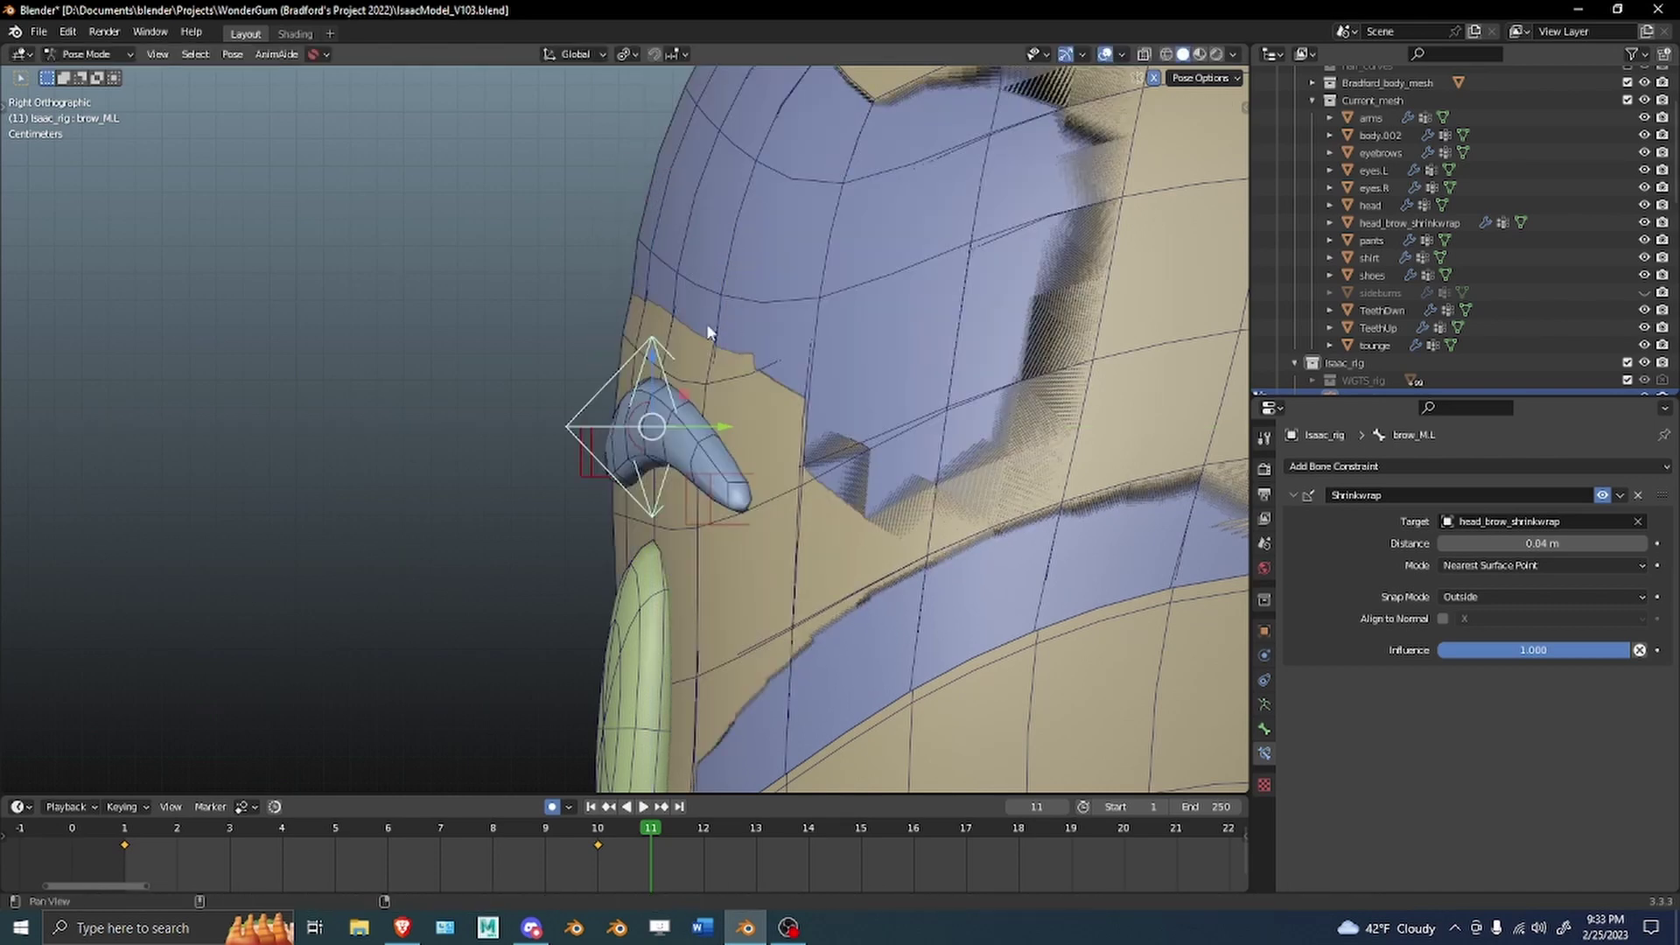
Go to frame 10 and try raising the left middle eyebrow bone while viewing the face from the front.
{"action": "left_click_drag", "start_coordinate": [707, 325], "coordinate": [682, 282], "text": "alt+shift"}
{"action": "middle_click_drag", "start_coordinate": [751, 379], "coordinate": [893, 402], "text": "alt"}
{"action": "scroll", "coordinate": [893, 402], "scroll_direction": "down", "scroll_amount": 4}
{"action": "middle_click_drag", "start_coordinate": [697, 399], "coordinate": [764, 393], "text": "shift"}
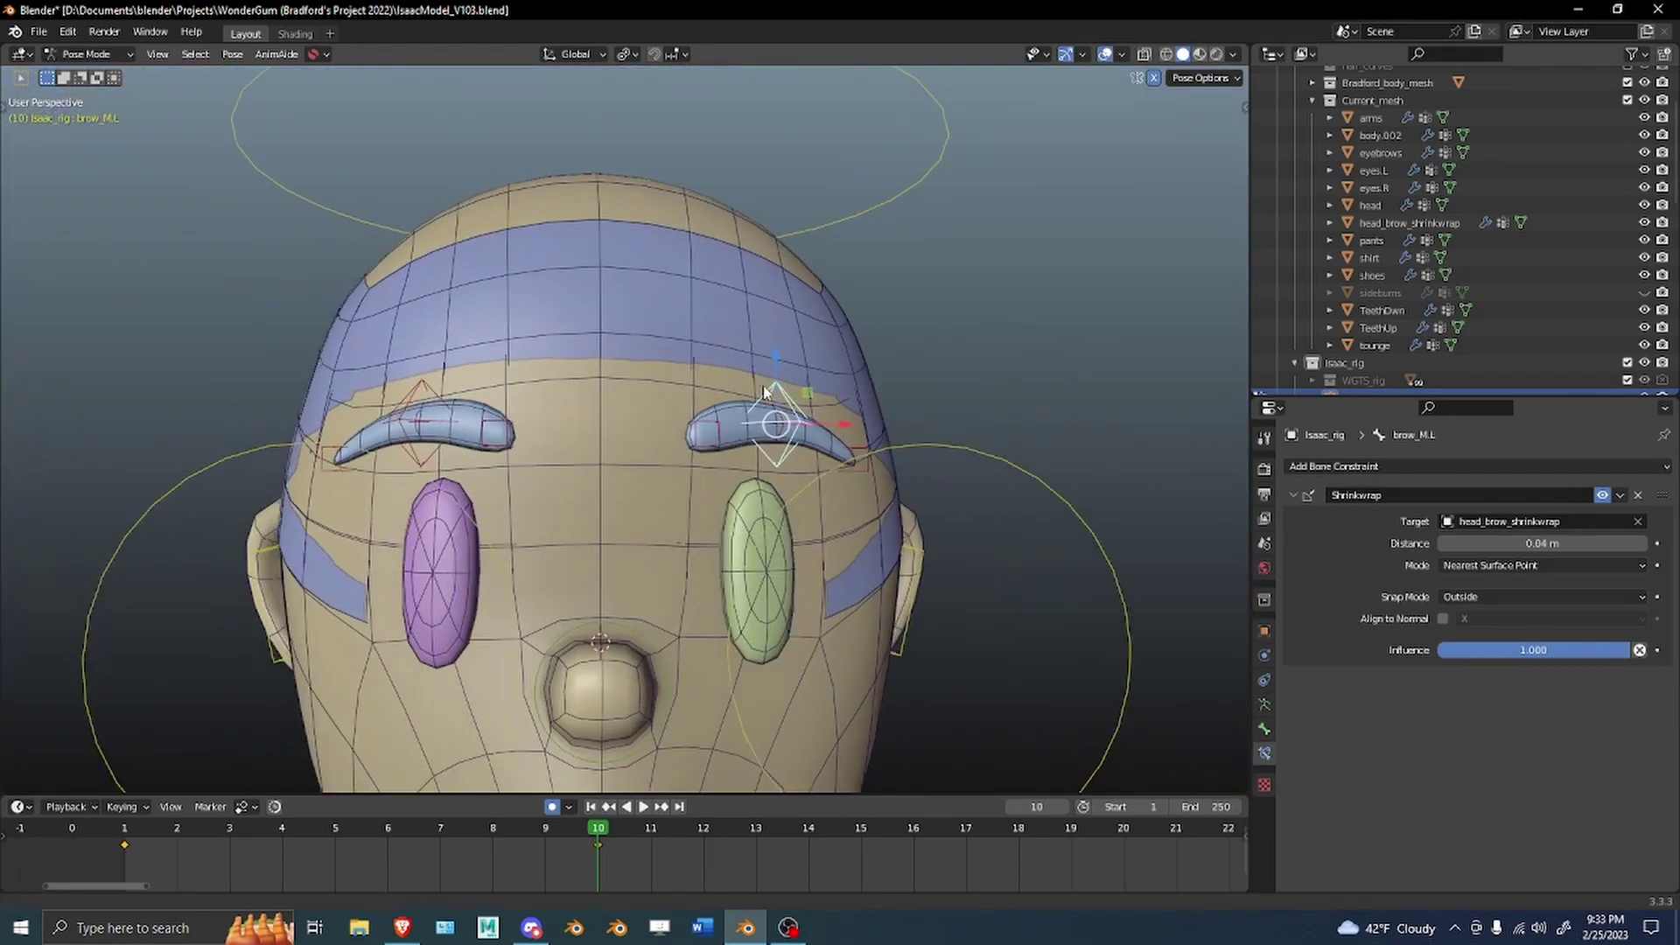
{"action": "scroll", "coordinate": [764, 390], "scroll_direction": "up", "scroll_amount": 3}
{"action": "left_click_drag", "start_coordinate": [926, 347], "coordinate": [923, 173]}
{"action": "right_click", "coordinate": [922, 174]}
{"action": "middle_click_drag", "start_coordinate": [922, 173], "coordinate": [840, 210]}
Try moving the left middle eyebrow bone far up and back over the forehead in the right orthographic view.
{"action": "key", "text": "KP_3"}
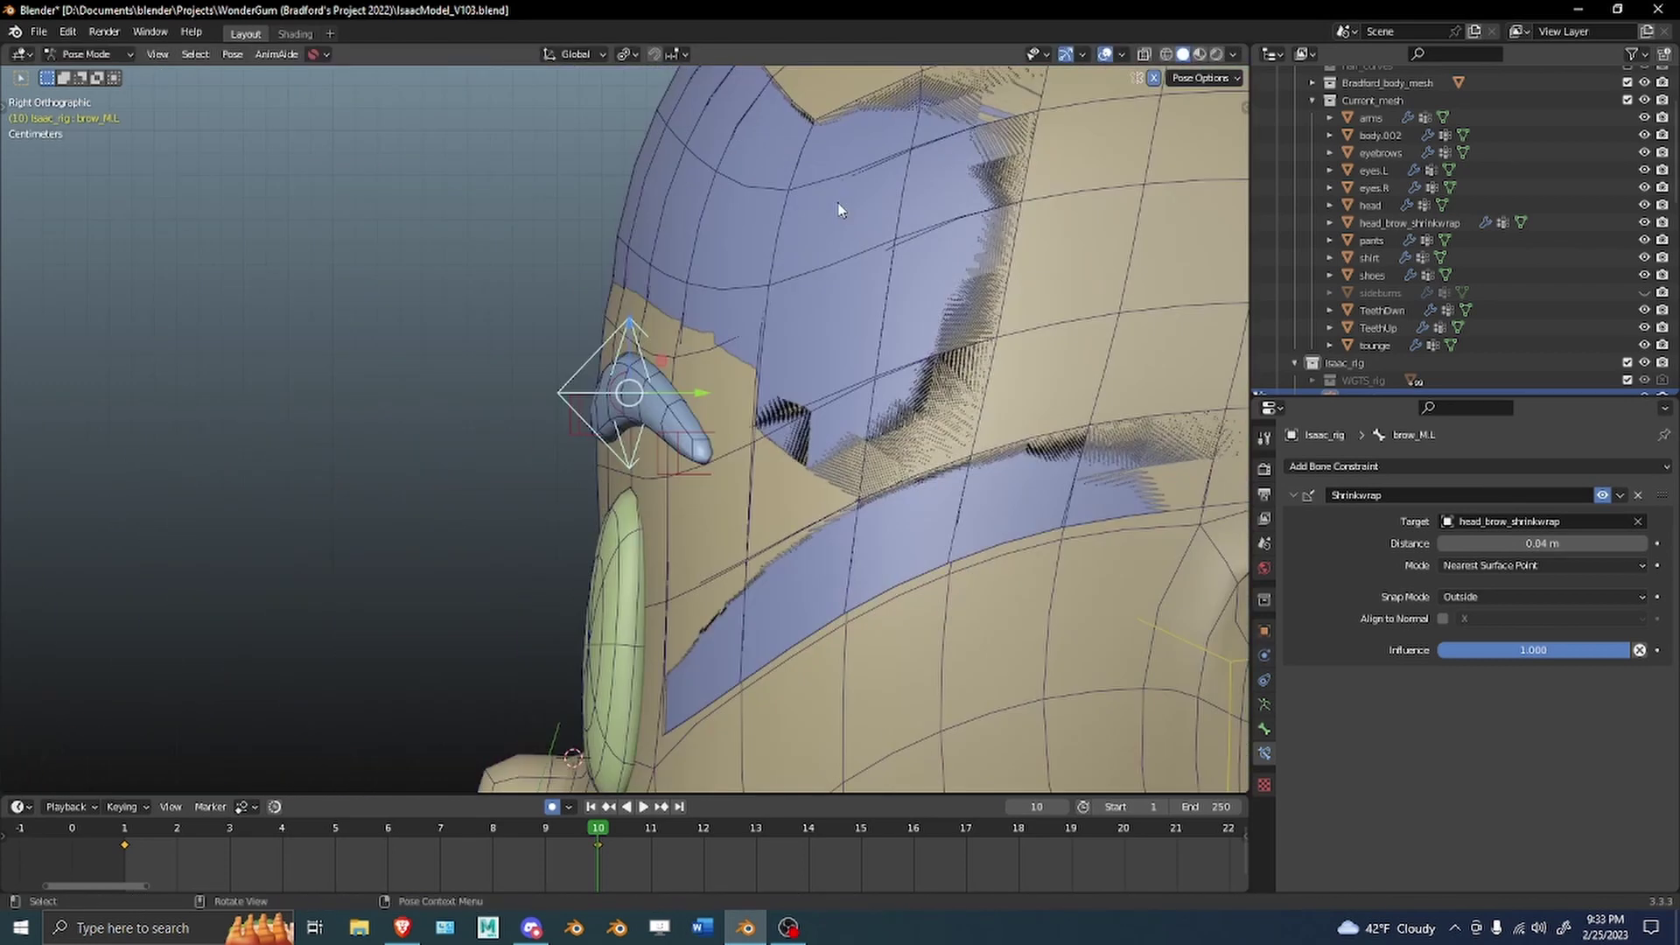
{"action": "scroll", "coordinate": [862, 272], "scroll_direction": "up", "scroll_amount": 1}
{"action": "left_click_drag", "start_coordinate": [616, 371], "coordinate": [629, 246]}
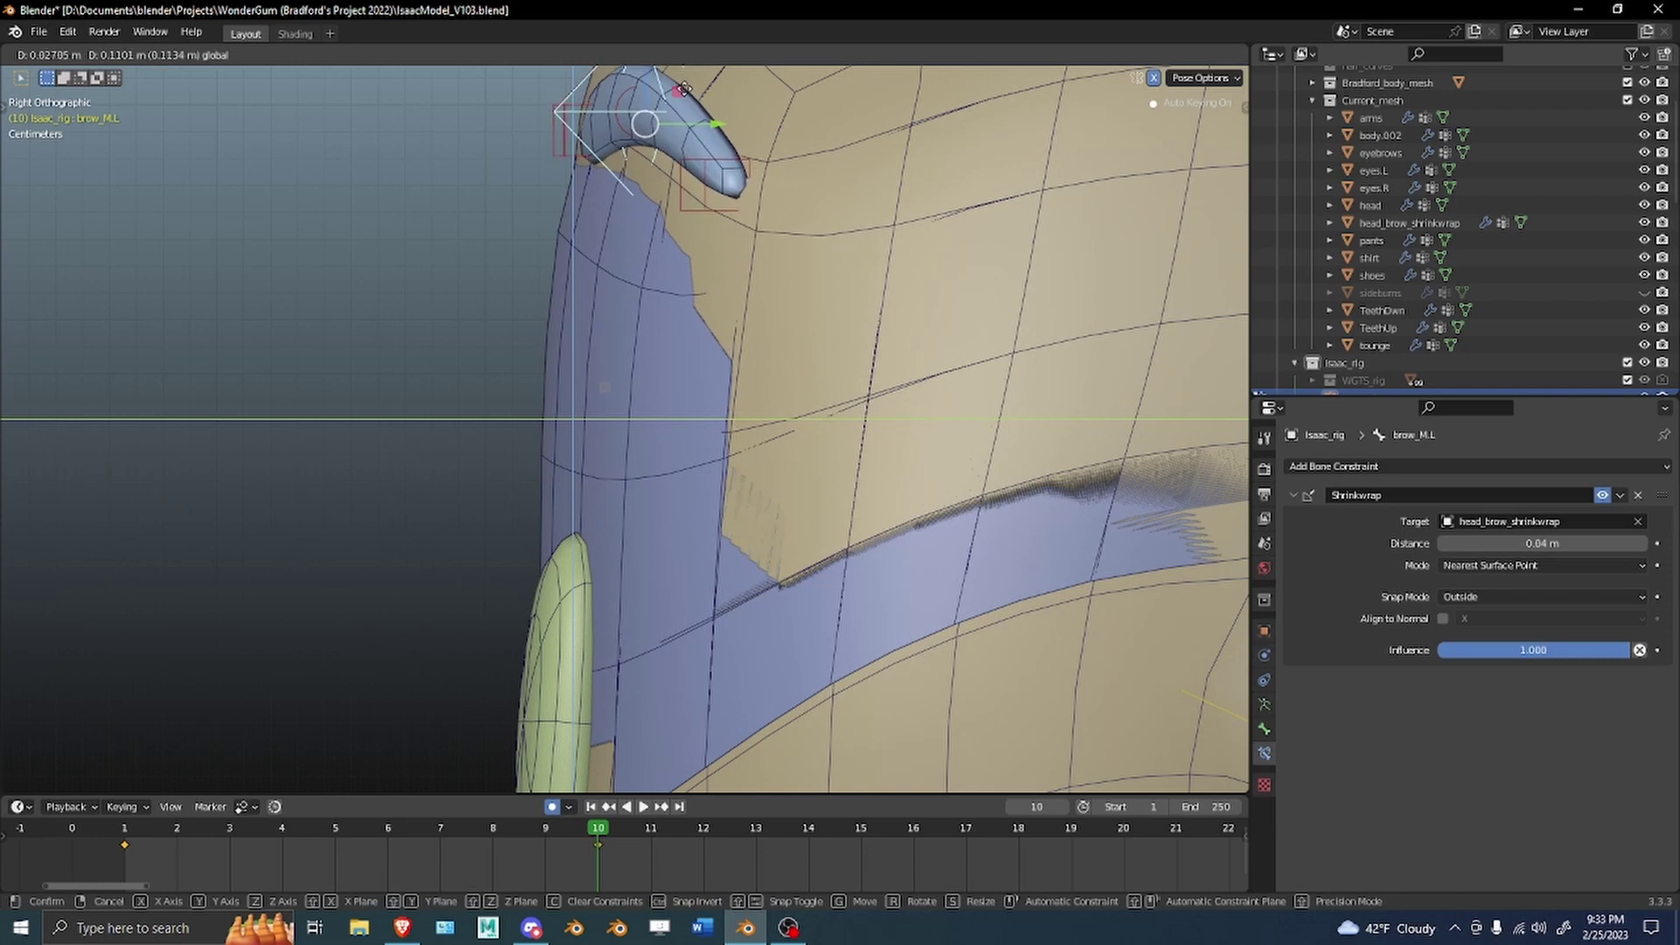
{"action": "left_click", "coordinate": [600, 288]}
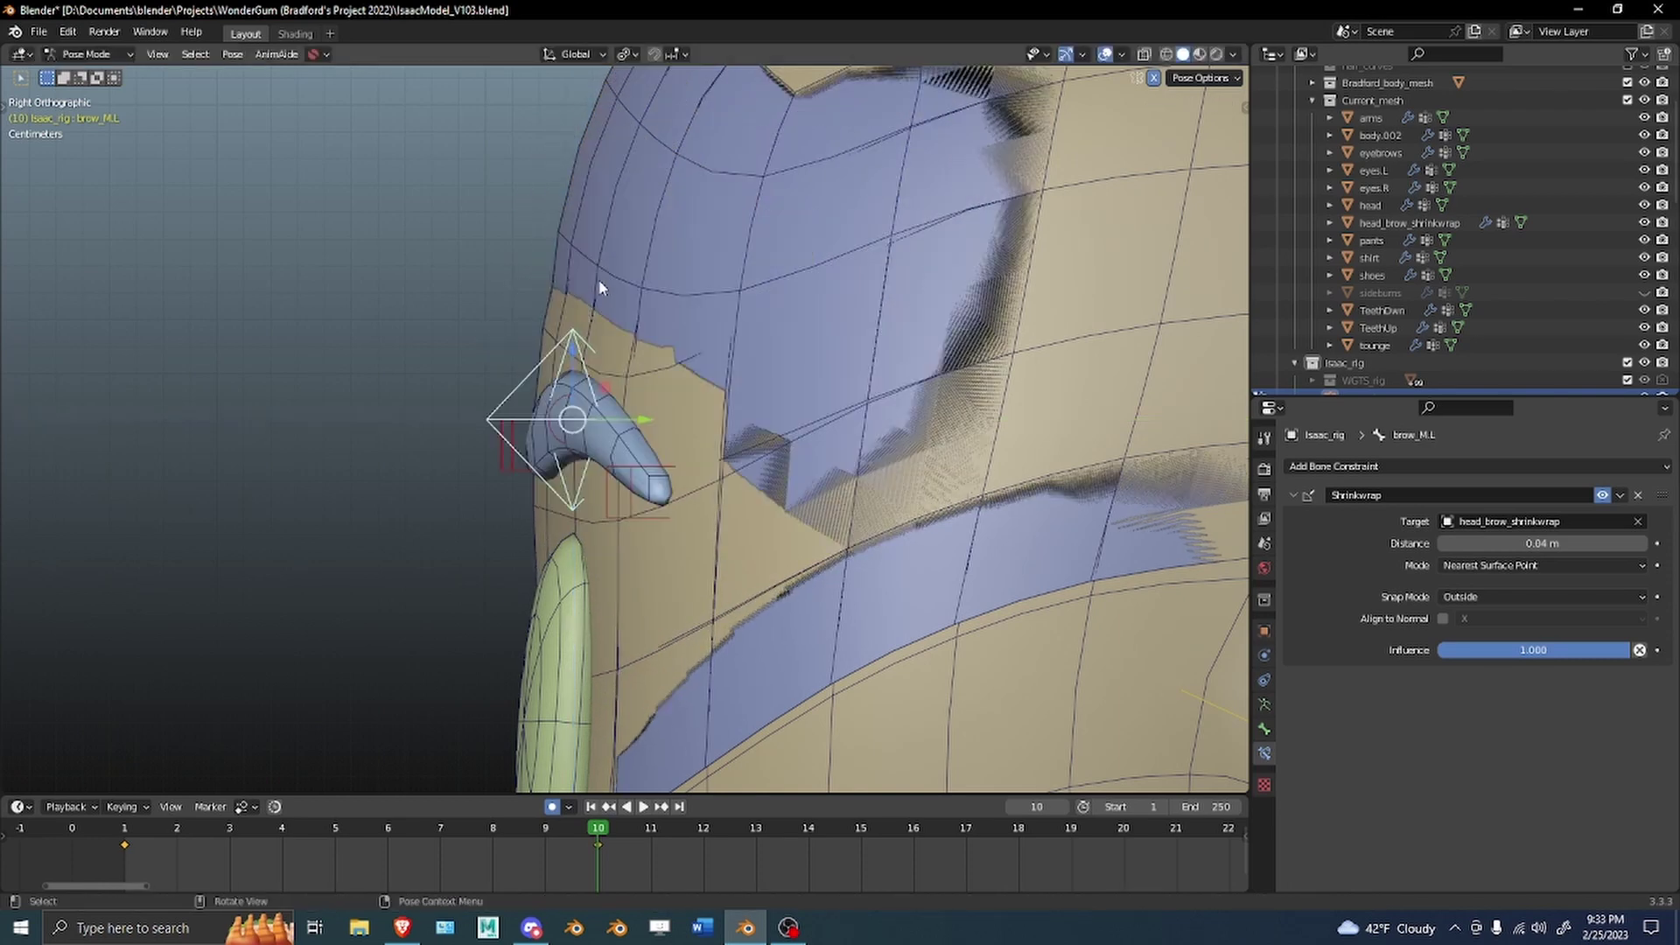
{"action": "middle_click_drag", "start_coordinate": [600, 288], "coordinate": [750, 338]}
{"action": "middle_click_drag", "start_coordinate": [781, 273], "coordinate": [836, 375], "text": "alt"}
{"action": "scroll", "coordinate": [625, 488], "scroll_direction": "up", "scroll_amount": 2}
{"action": "middle_click_drag", "start_coordinate": [960, 393], "coordinate": [795, 311], "text": "shift"}
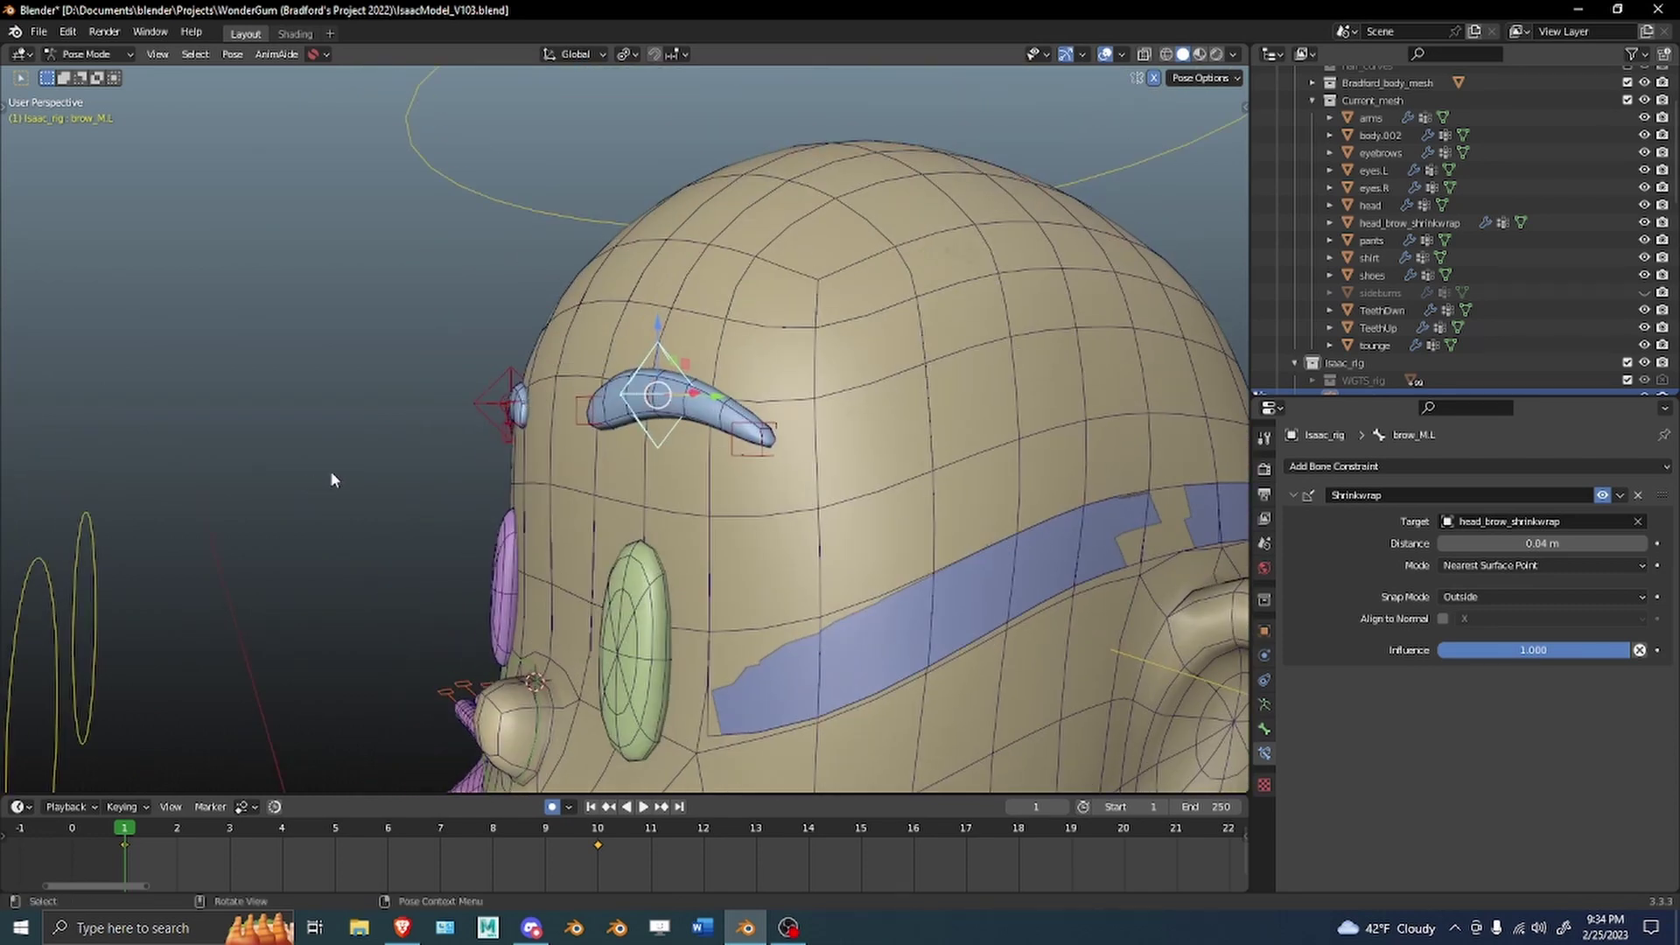
Switch to Object Mode, select the head_brow_shrinkwrap mesh and display its vertex groups.
{"action": "middle_click_drag", "start_coordinate": [631, 401], "coordinate": [700, 408]}
{"action": "key", "text": "ctrl+Tab"}
{"action": "left_click", "coordinate": [924, 644]}
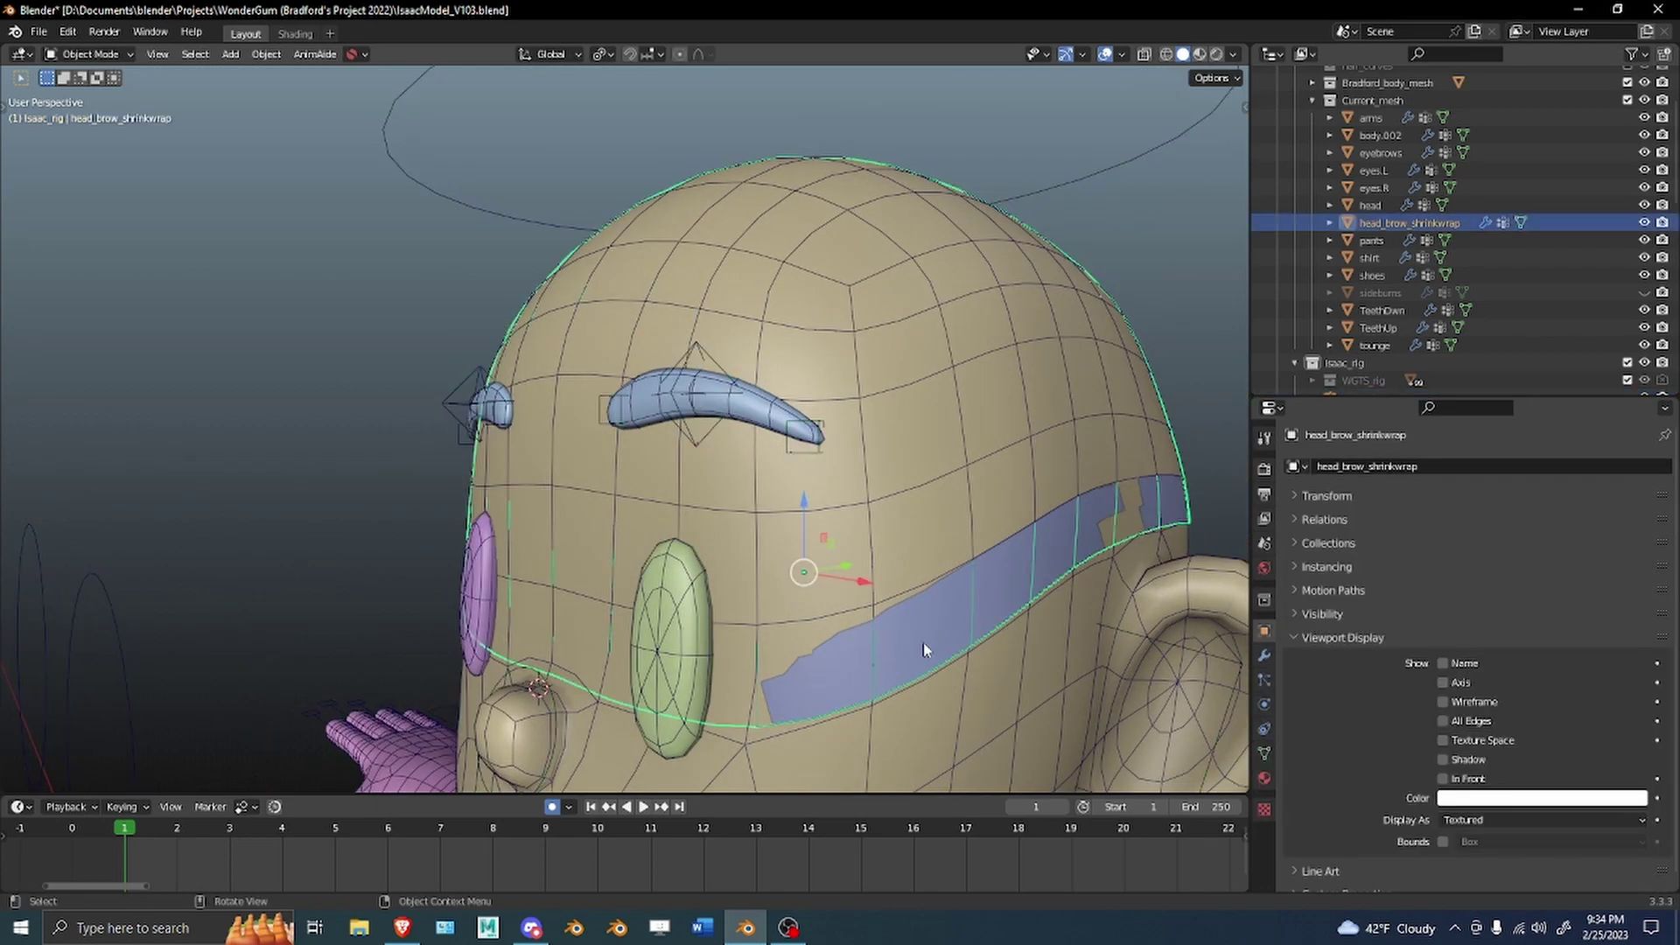
{"action": "left_click", "coordinate": [1265, 753]}
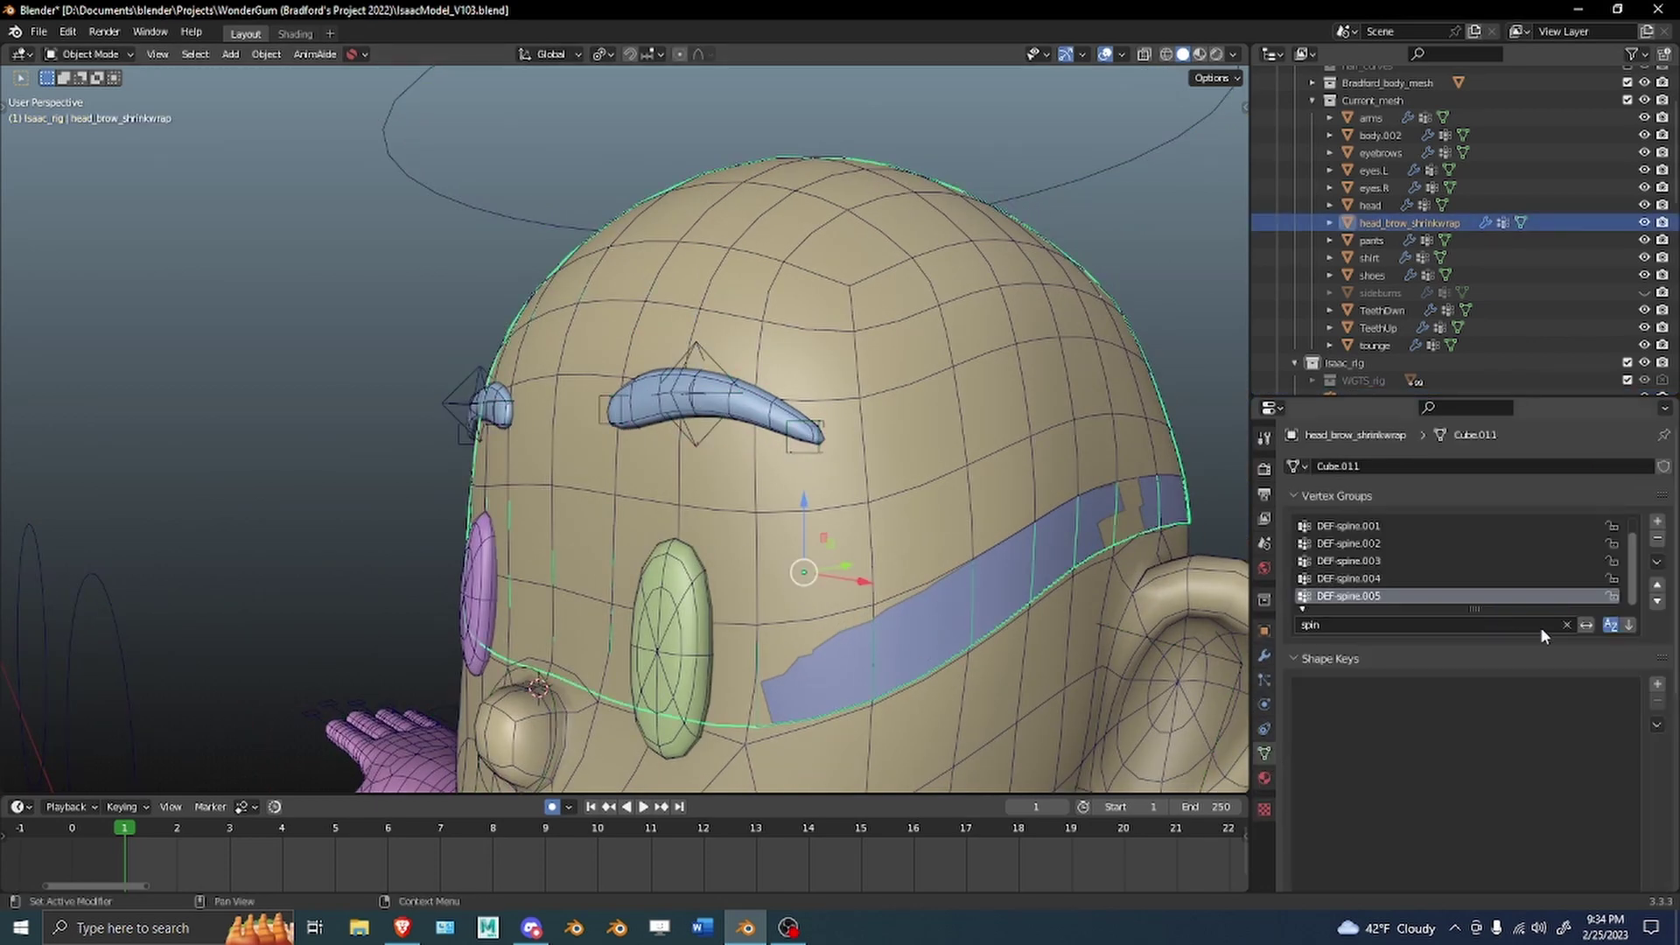
Clear the vertex group name filter, then lock and select the DEF-spine.005 group.
{"action": "left_click", "coordinate": [1388, 573]}
{"action": "left_click", "coordinate": [1657, 561]}
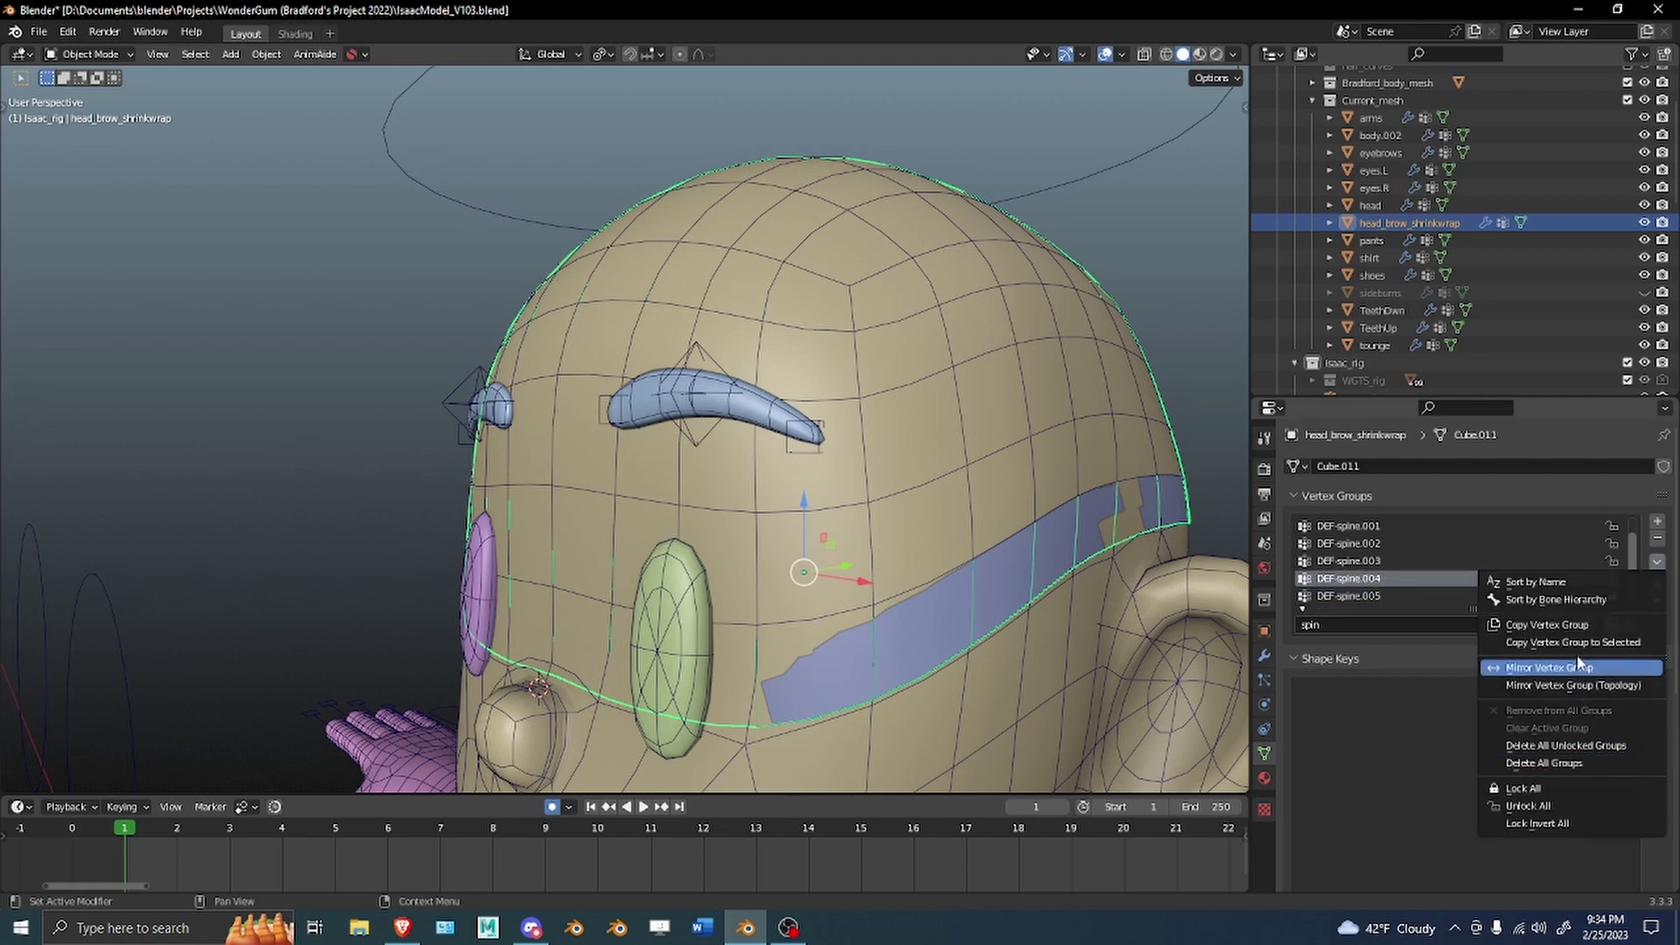
{"action": "left_click", "coordinate": [1567, 624]}
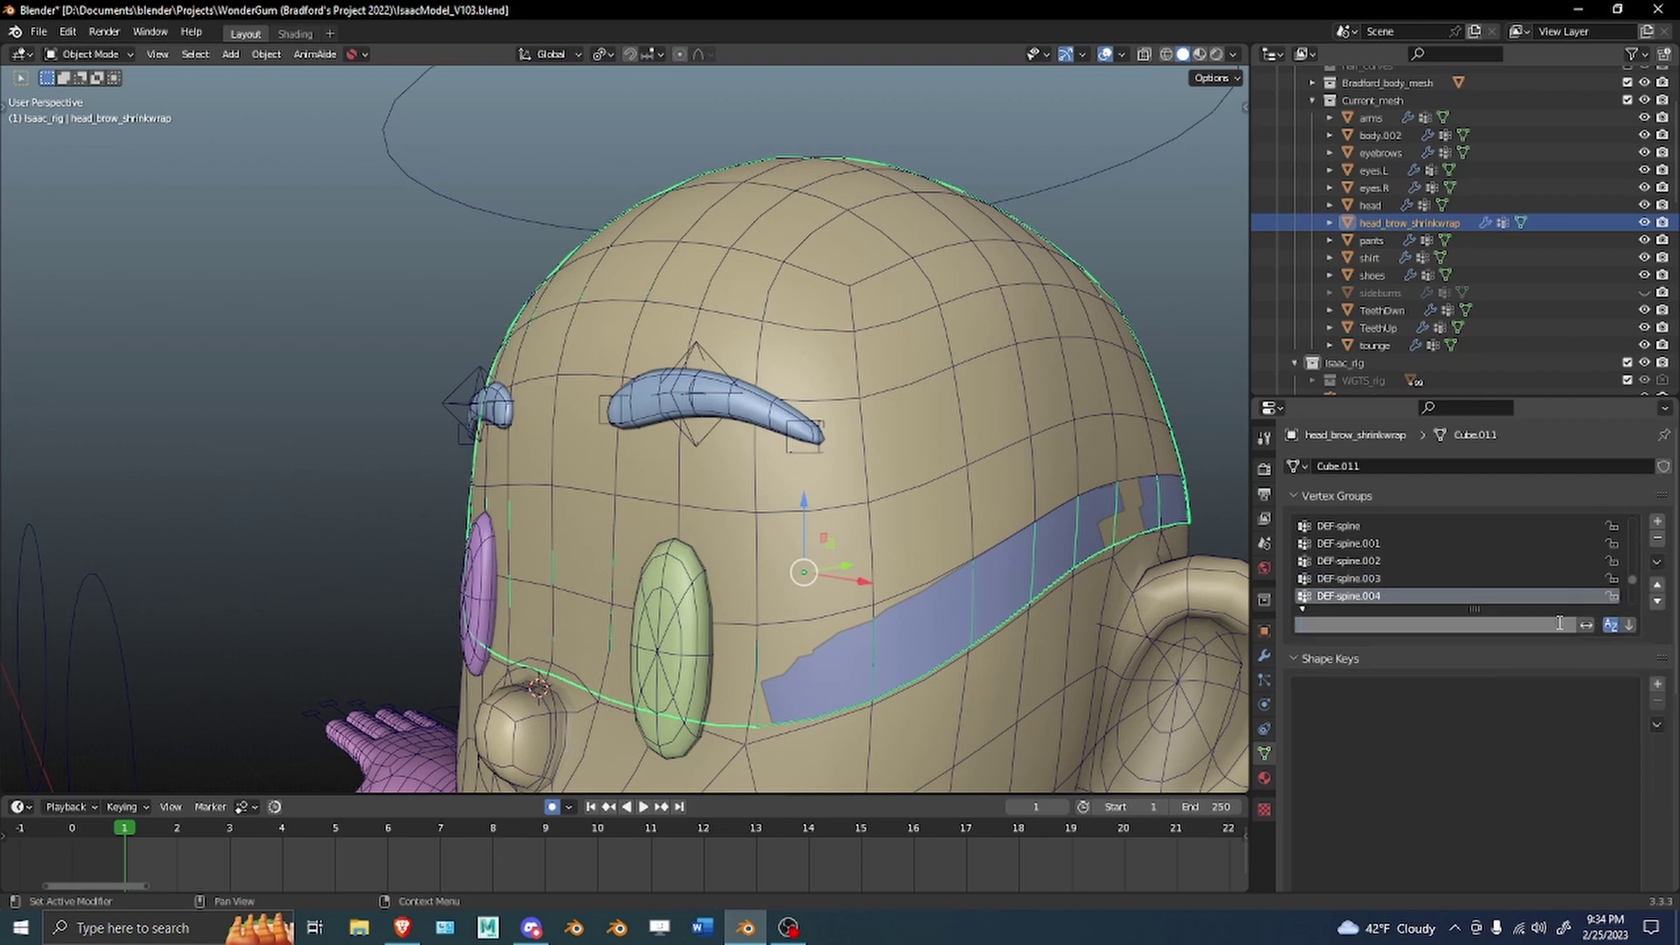
{"action": "scroll", "coordinate": [1501, 534], "scroll_direction": "down", "scroll_amount": 2}
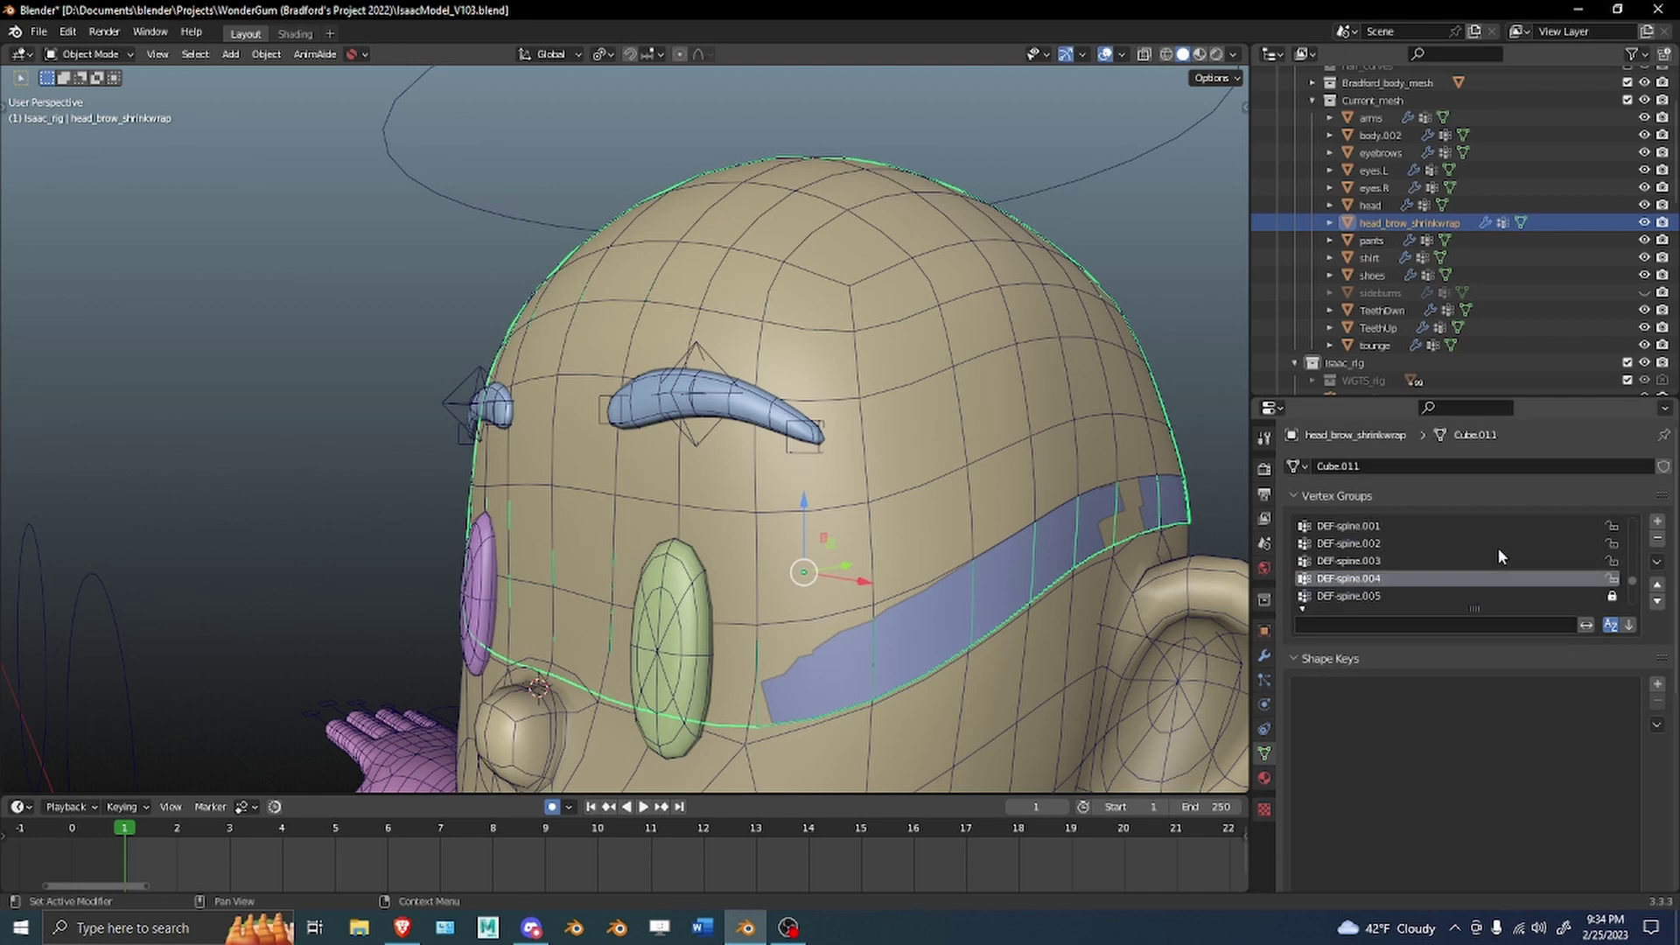
{"action": "left_click", "coordinate": [1433, 582]}
{"action": "middle_click_drag", "start_coordinate": [1072, 454], "coordinate": [1095, 458]}
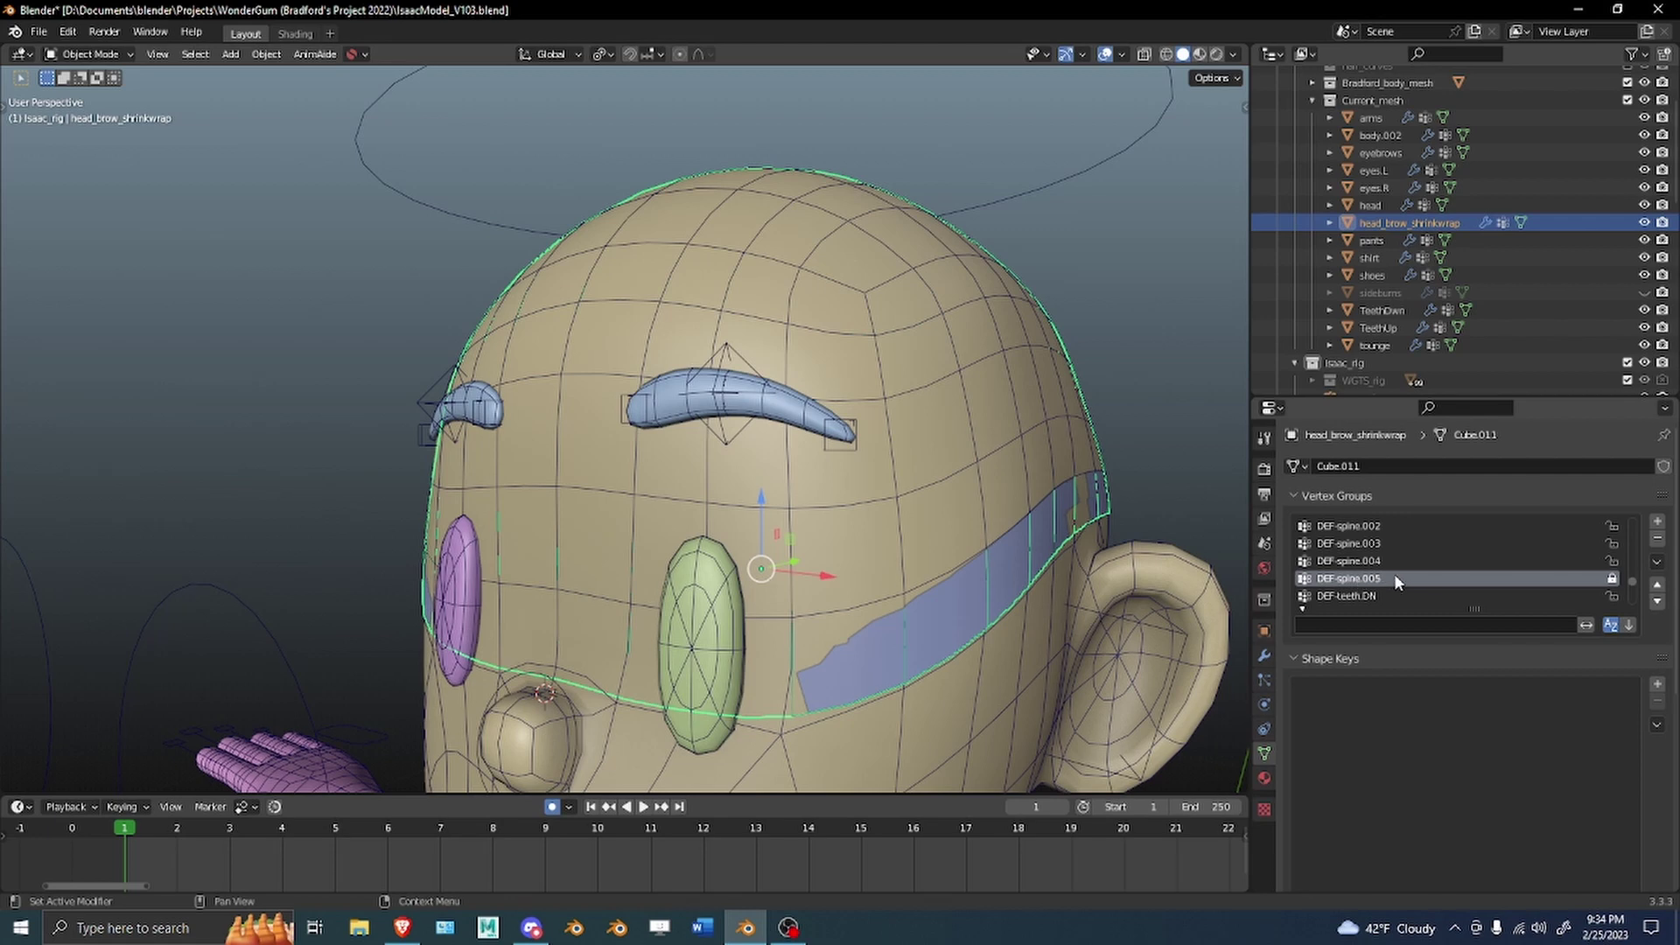
Delete all unlocked vertex groups from the head_brow_shrinkwrap mesh, keeping only DEF-spine.005.
{"action": "left_click", "coordinate": [1657, 561]}
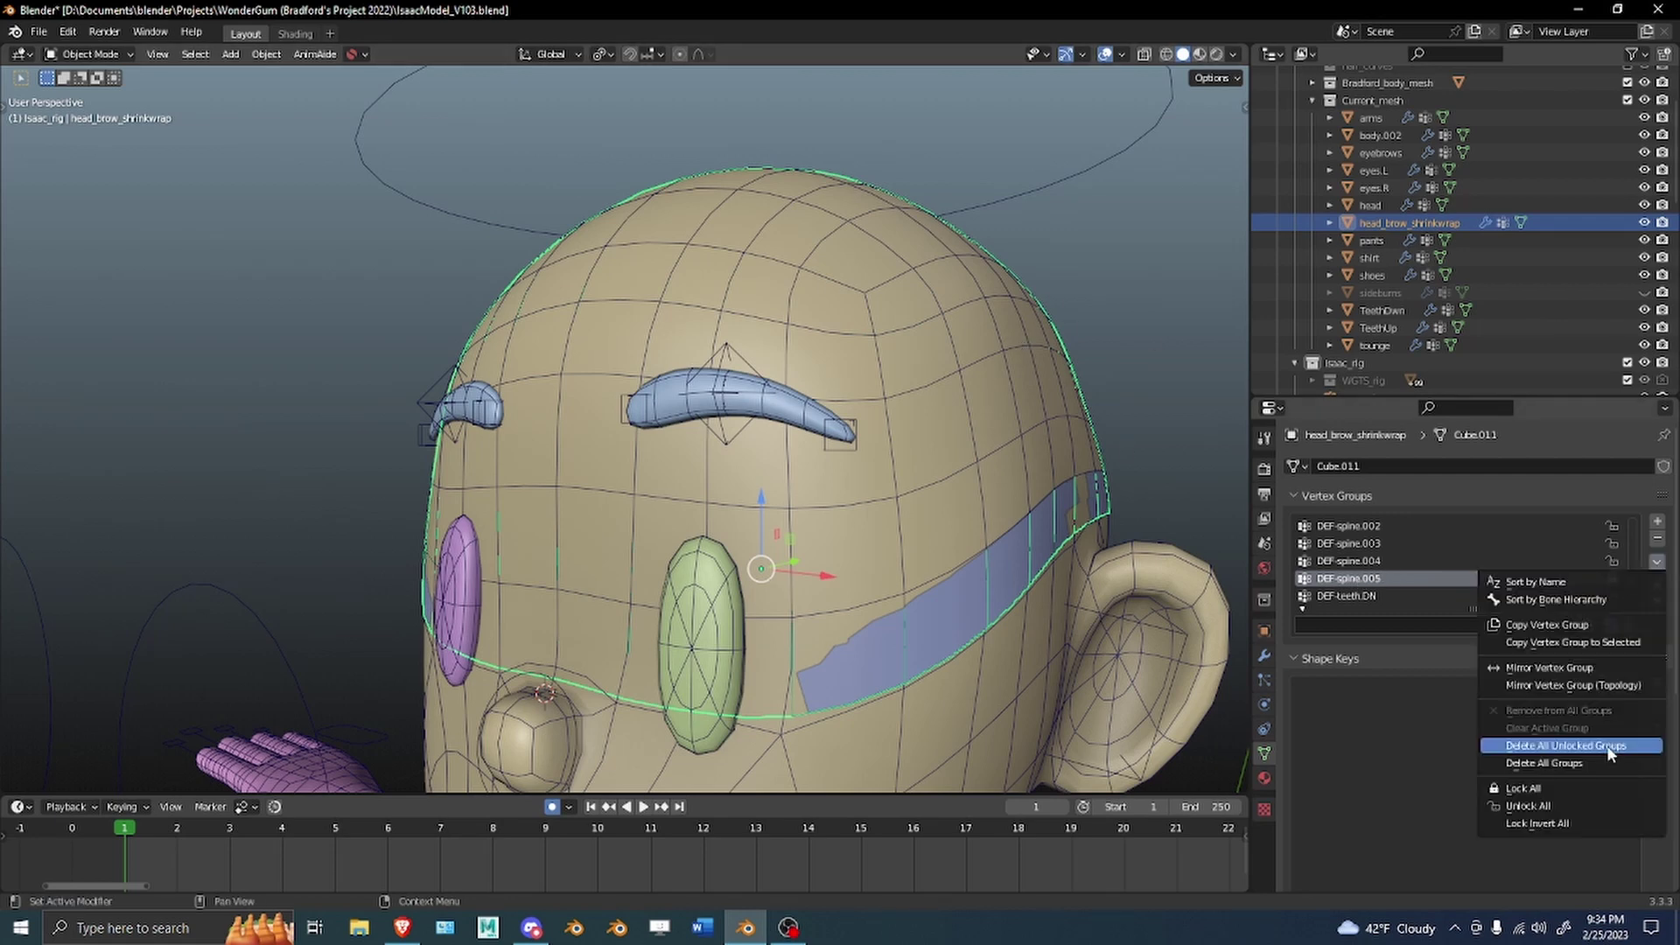
{"action": "left_click", "coordinate": [1608, 749]}
{"action": "middle_click_drag", "start_coordinate": [1076, 604], "coordinate": [995, 426]}
{"action": "scroll", "coordinate": [963, 470], "scroll_direction": "up", "scroll_amount": 2}
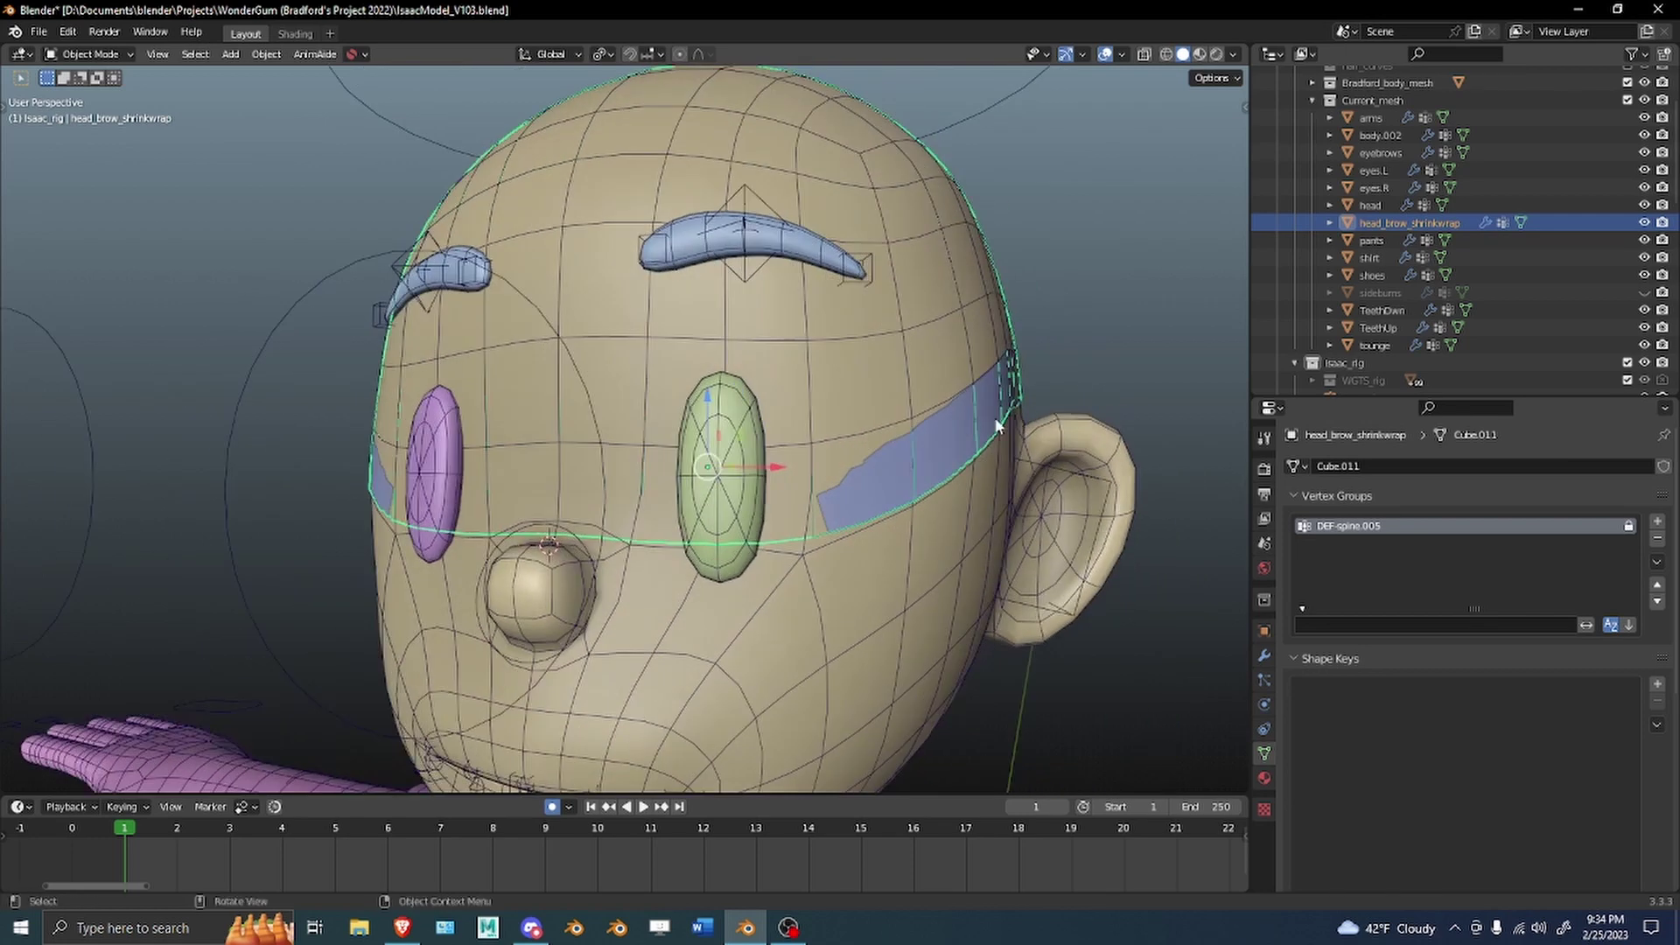
Inspect the eyebrows mesh's vertex groups, then select the rig and enter Pose Mode.
{"action": "left_click", "coordinate": [803, 258]}
{"action": "middle_click_drag", "start_coordinate": [803, 258], "coordinate": [849, 258]}
{"action": "middle_click_drag", "start_coordinate": [849, 258], "coordinate": [851, 364], "text": "shift"}
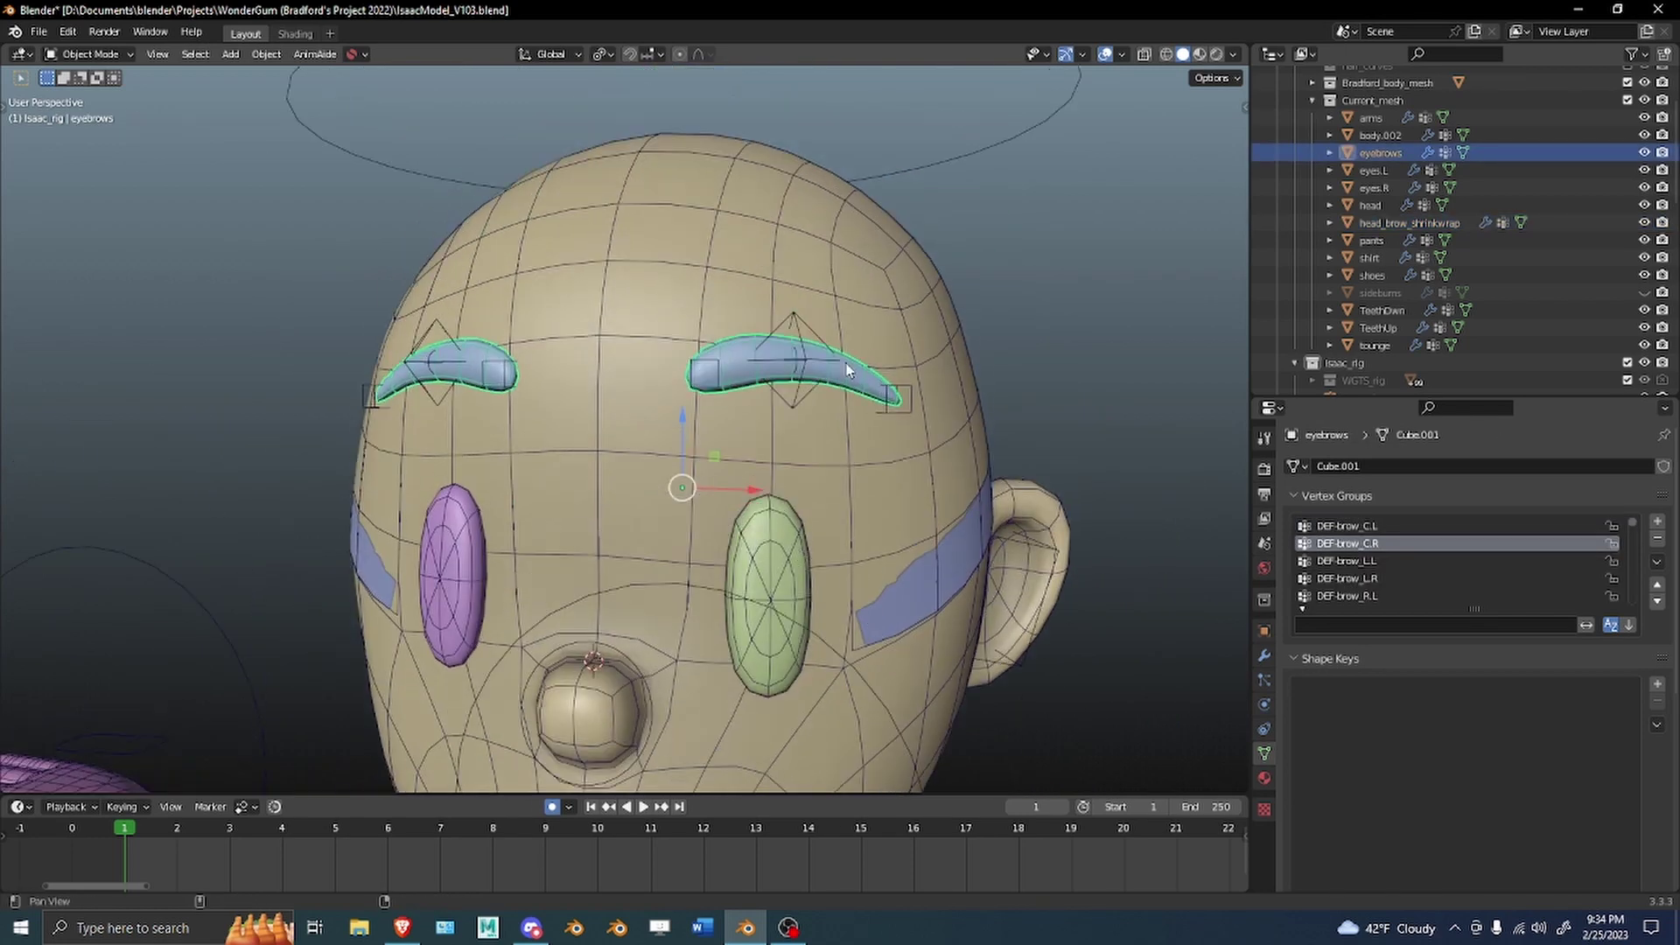
{"action": "scroll", "coordinate": [851, 364], "scroll_direction": "up", "scroll_amount": 2}
{"action": "left_click", "coordinate": [895, 277]}
{"action": "key", "text": "ctrl+Tab"}
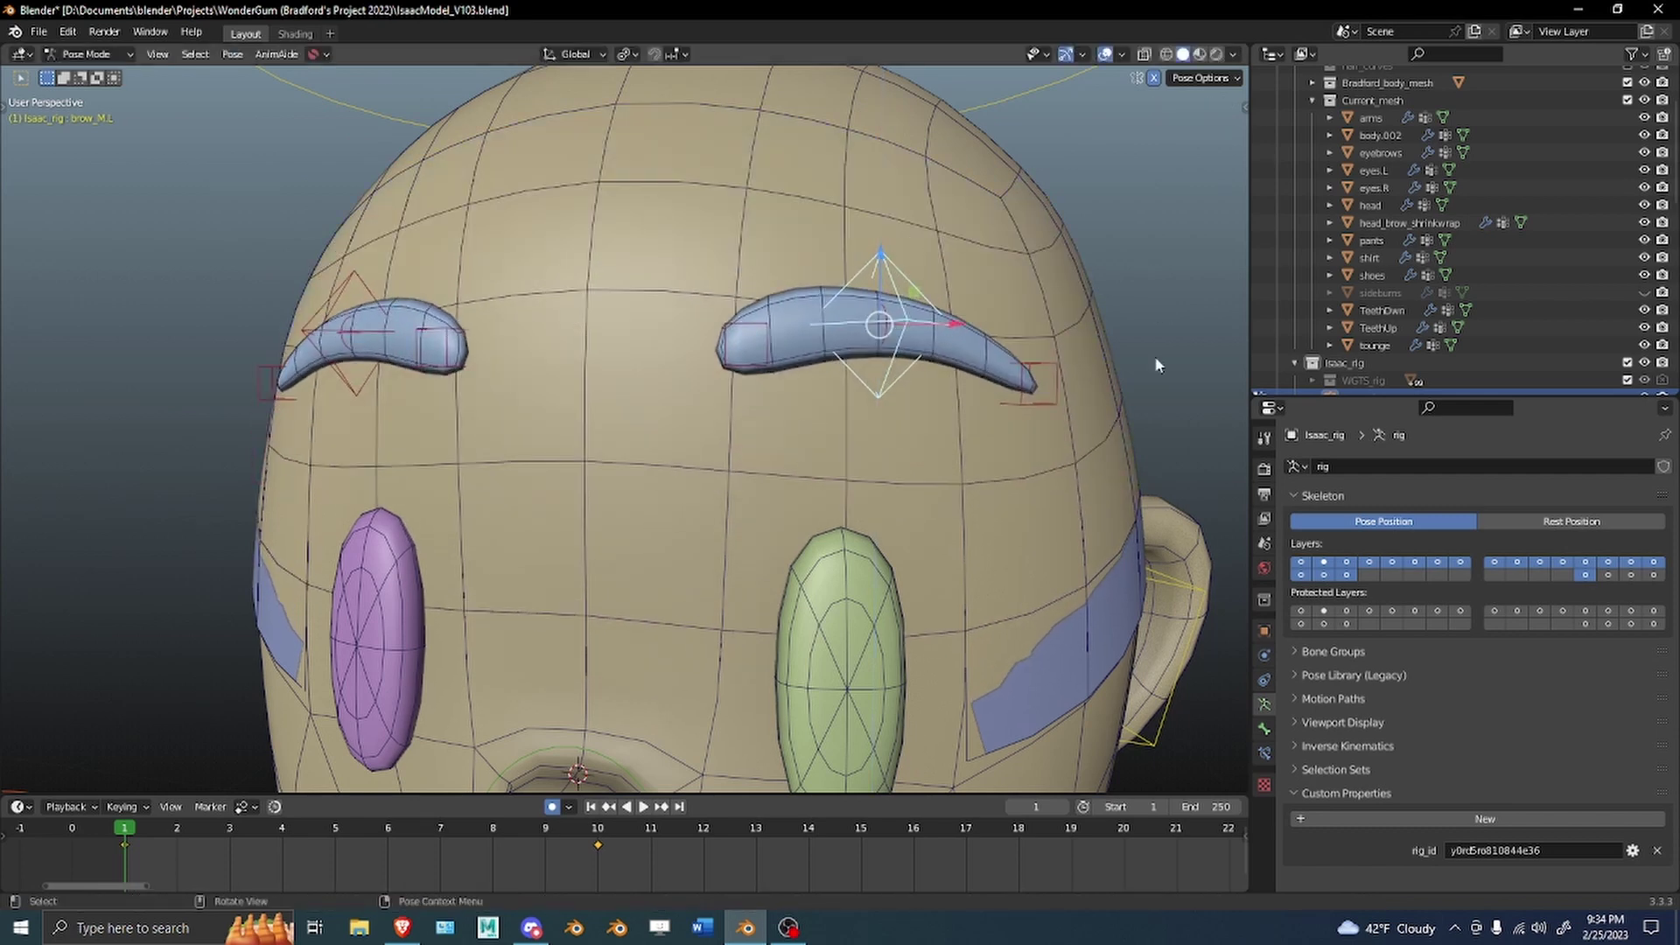
Return to Object Mode, disable head_brow_shrinkwrap in renders and test hiding it in the viewport.
{"action": "key", "text": "ctrl+Tab"}
{"action": "left_click", "coordinate": [1100, 642]}
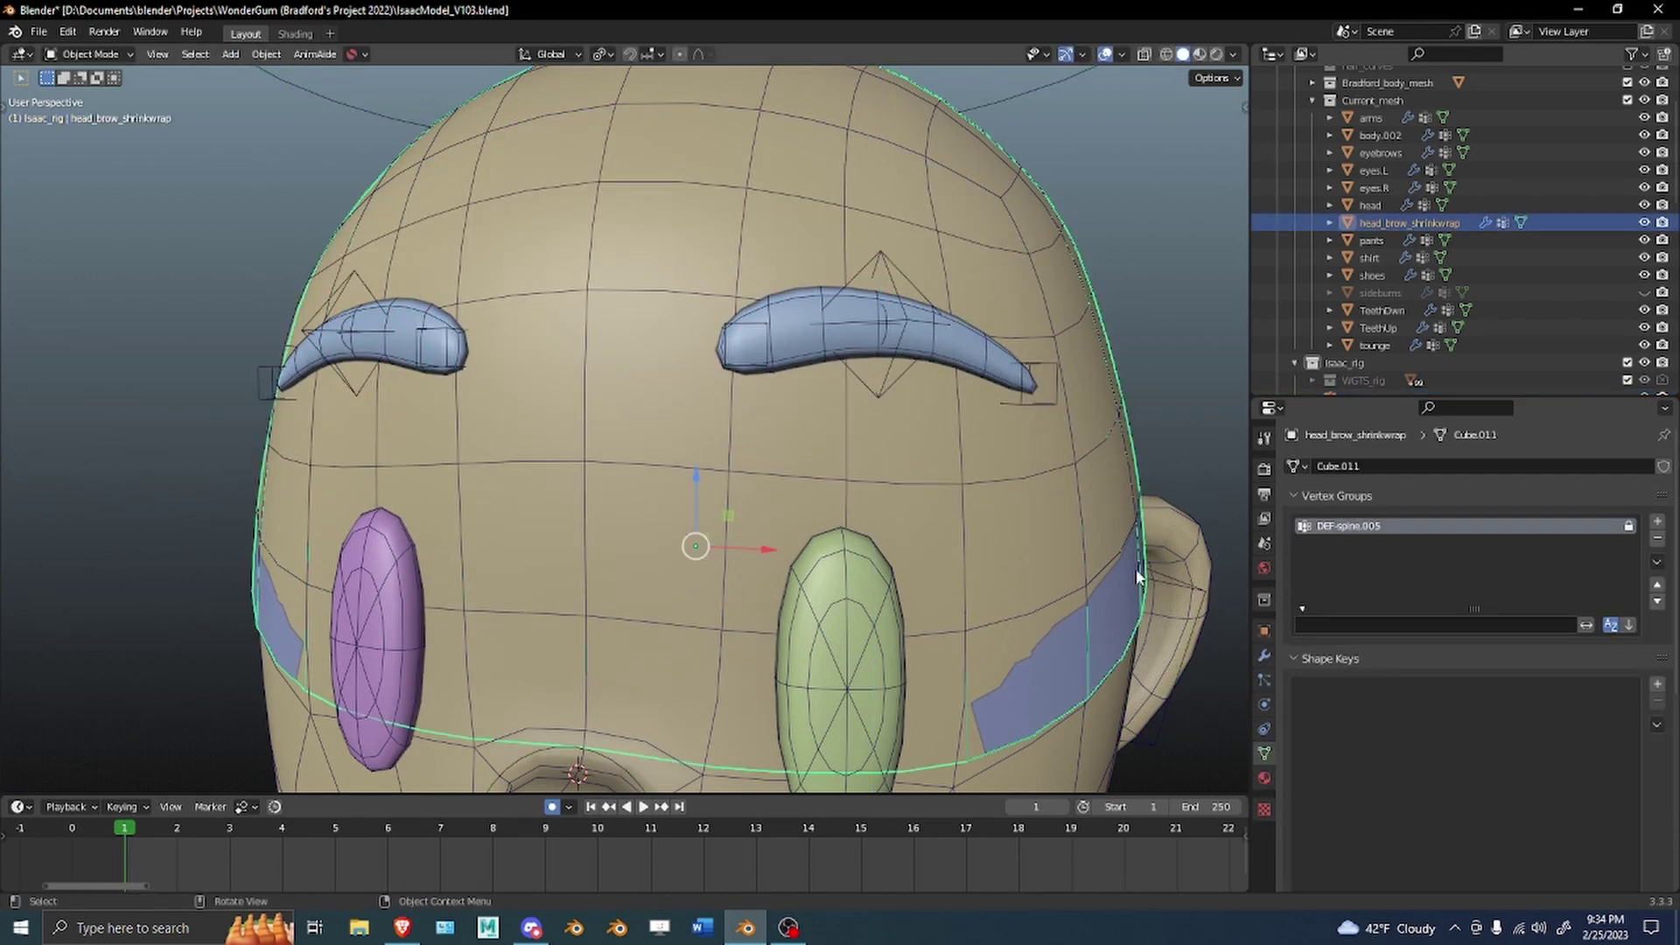
{"action": "left_click", "coordinate": [1644, 223]}
{"action": "left_click", "coordinate": [1644, 223]}
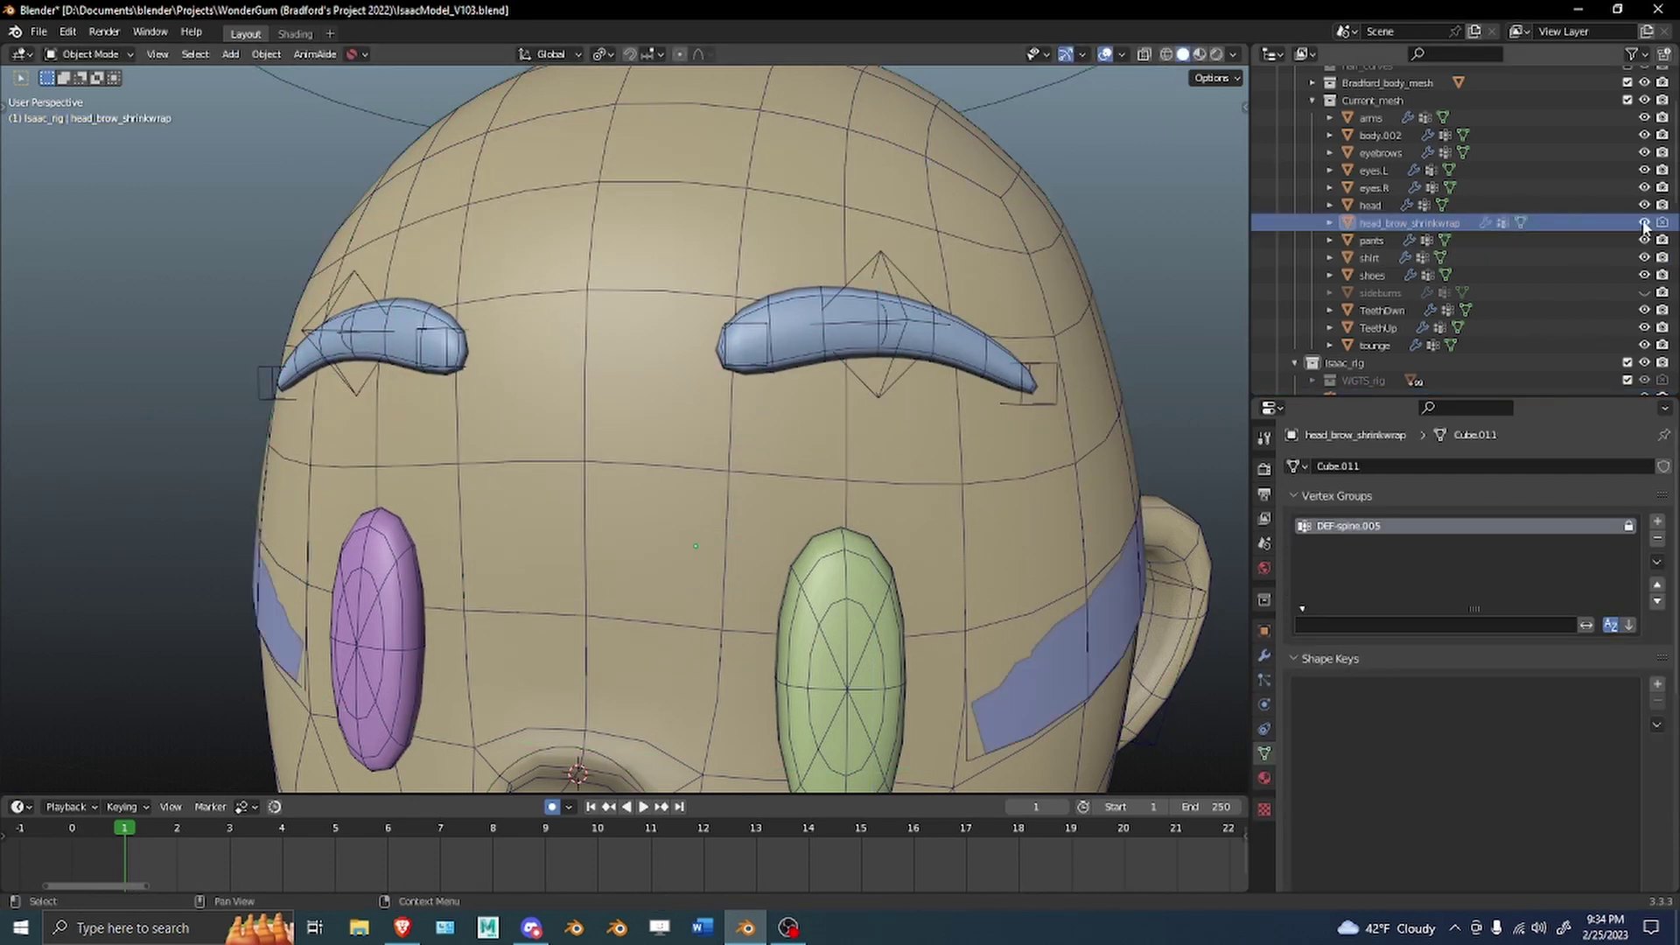
{"action": "left_click", "coordinate": [1644, 223]}
{"action": "left_click", "coordinate": [1644, 224]}
{"action": "left_click", "coordinate": [1080, 642]}
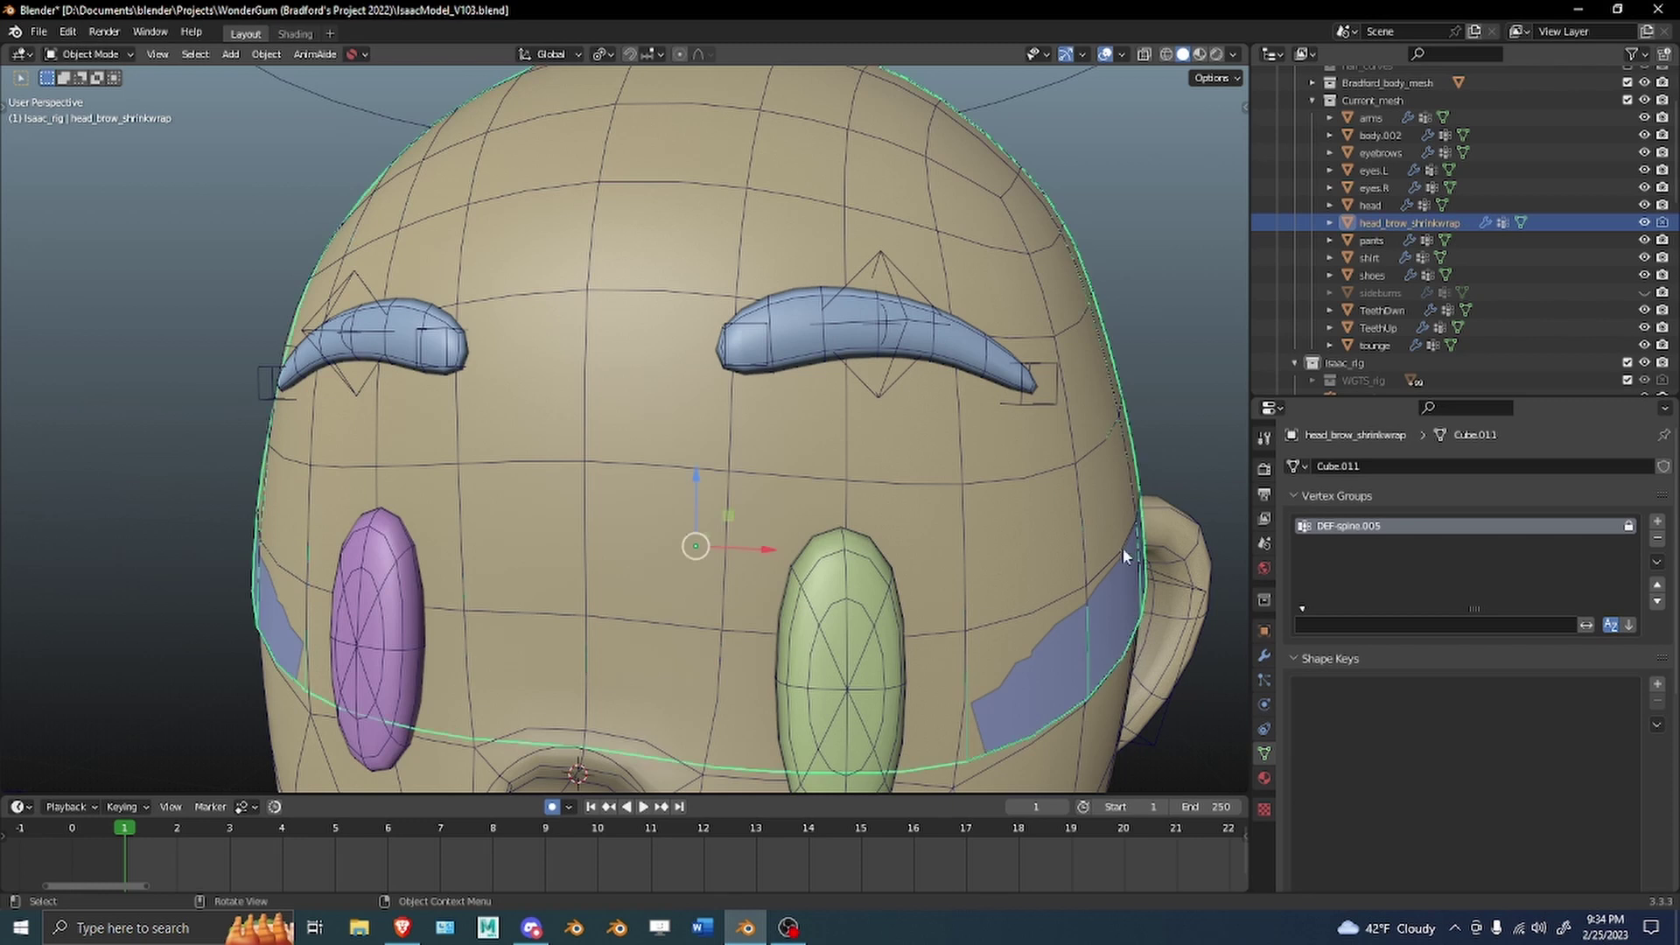
Hide the head_brow_shrinkwrap mesh in the viewport.
{"action": "left_click", "coordinate": [1643, 223]}
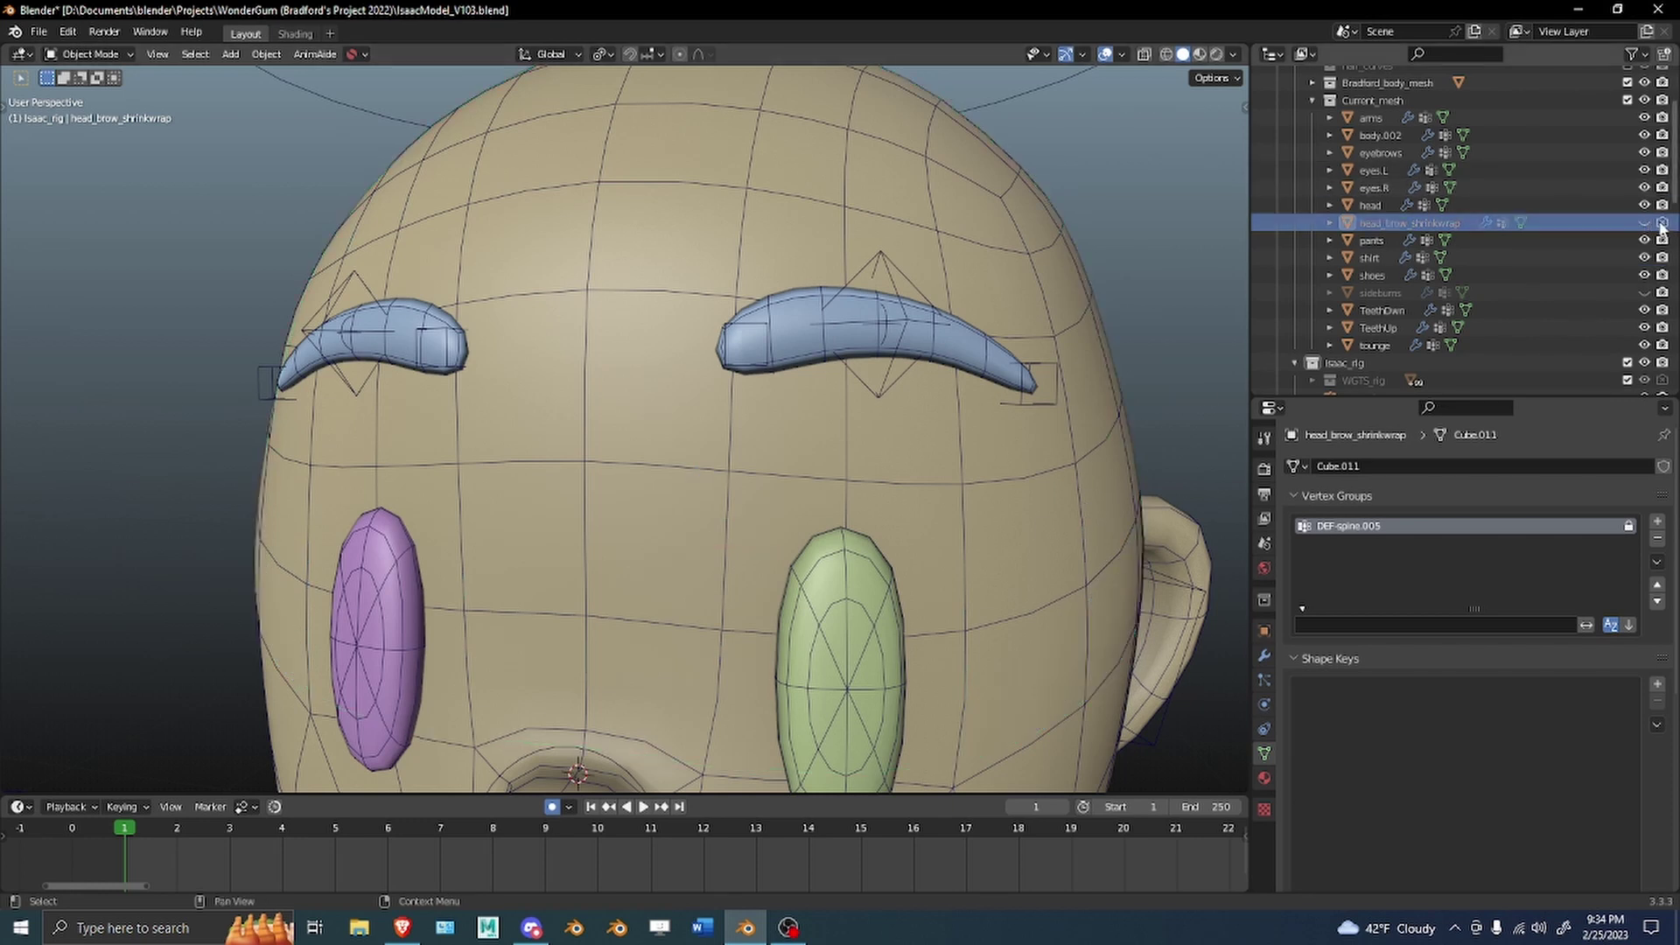
{"action": "scroll", "coordinate": [837, 320], "scroll_direction": "down", "scroll_amount": 3}
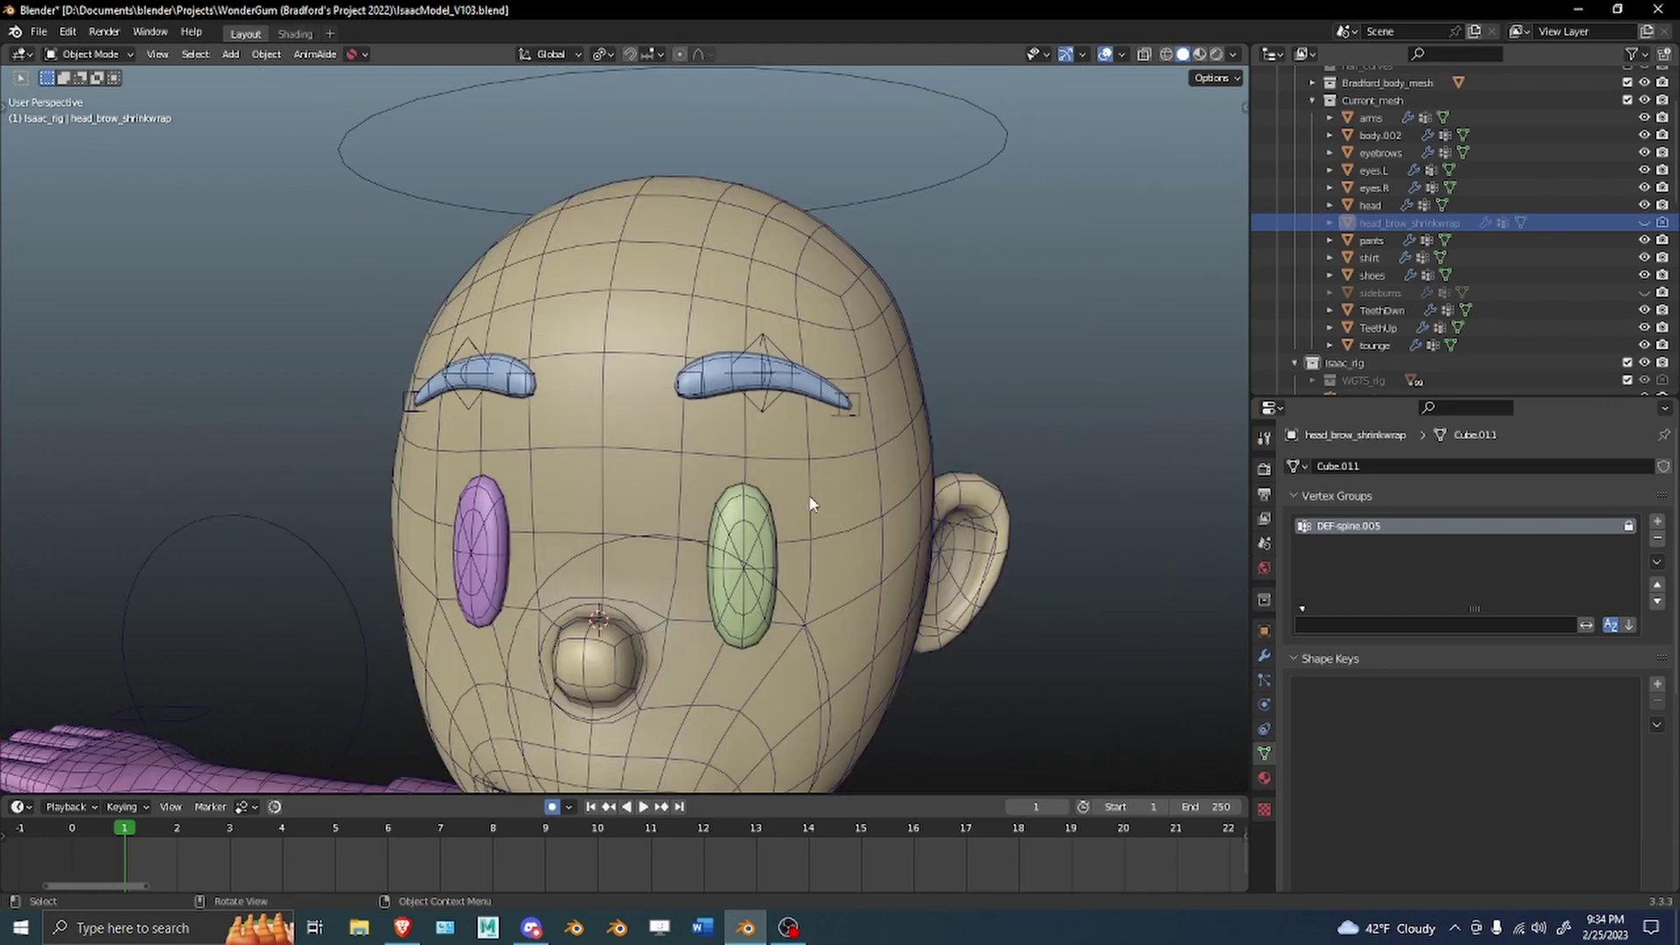
{"action": "scroll", "coordinate": [888, 392], "scroll_direction": "down", "scroll_amount": 1}
{"action": "scroll", "coordinate": [901, 358], "scroll_direction": "up", "scroll_amount": 3}
{"action": "middle_click_drag", "start_coordinate": [943, 281], "coordinate": [1050, 275]}
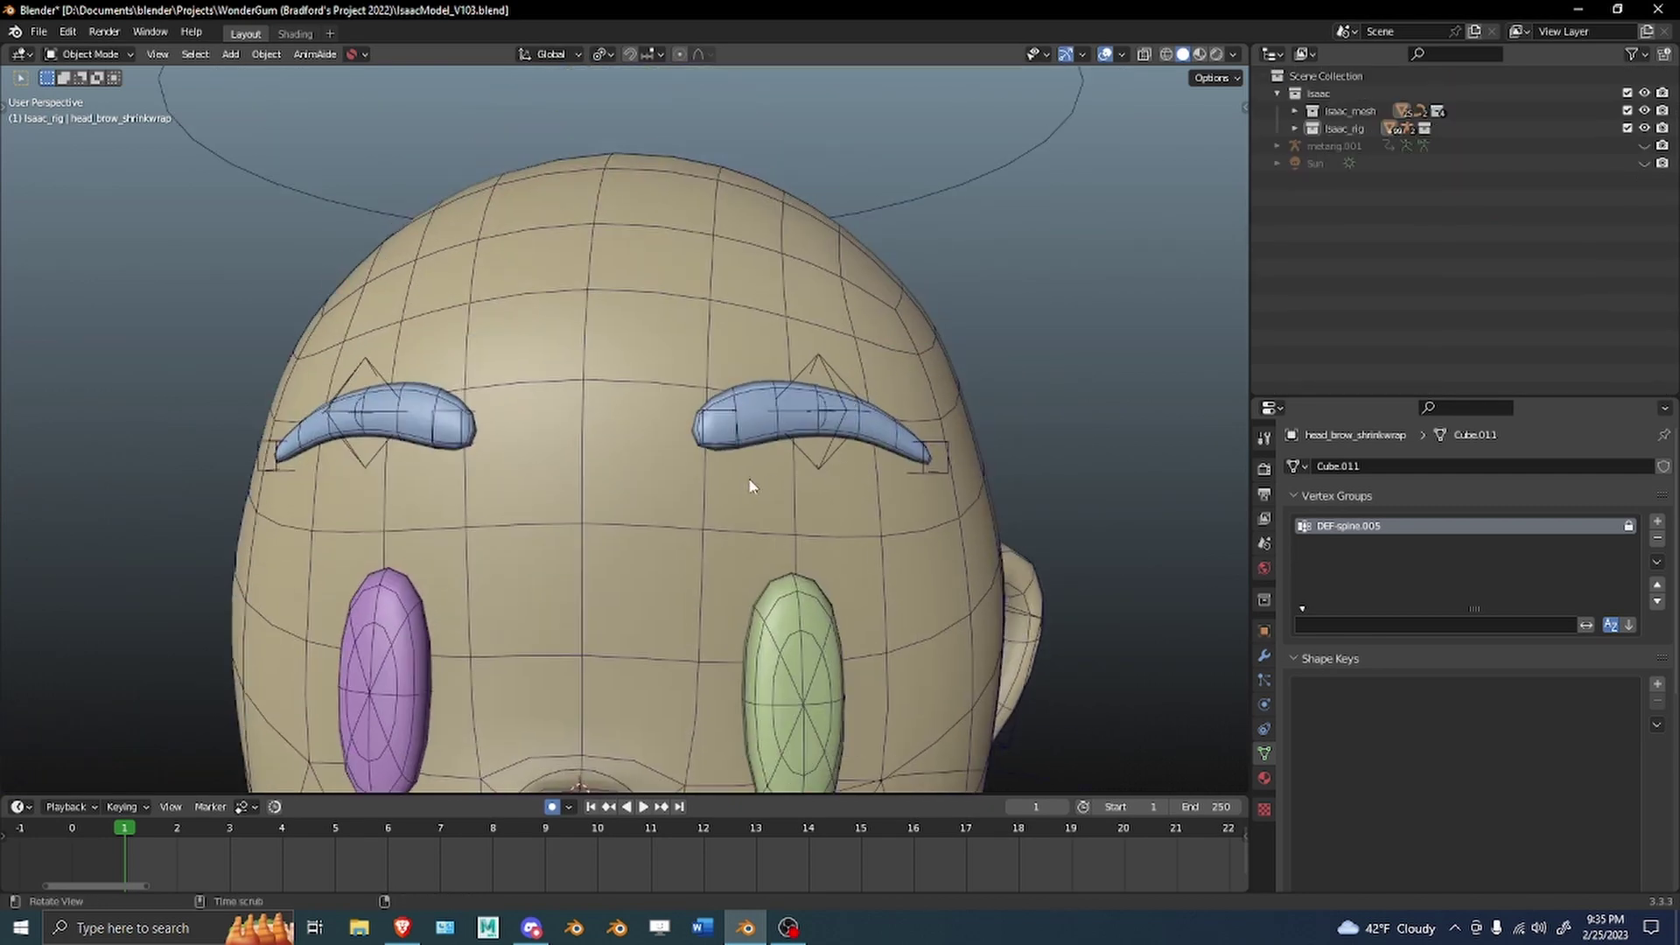
Put the eyebrows mesh into Weight Paint Mode, filter its vertex groups by "brow" and review the brow weights.
{"action": "left_click", "coordinate": [828, 387]}
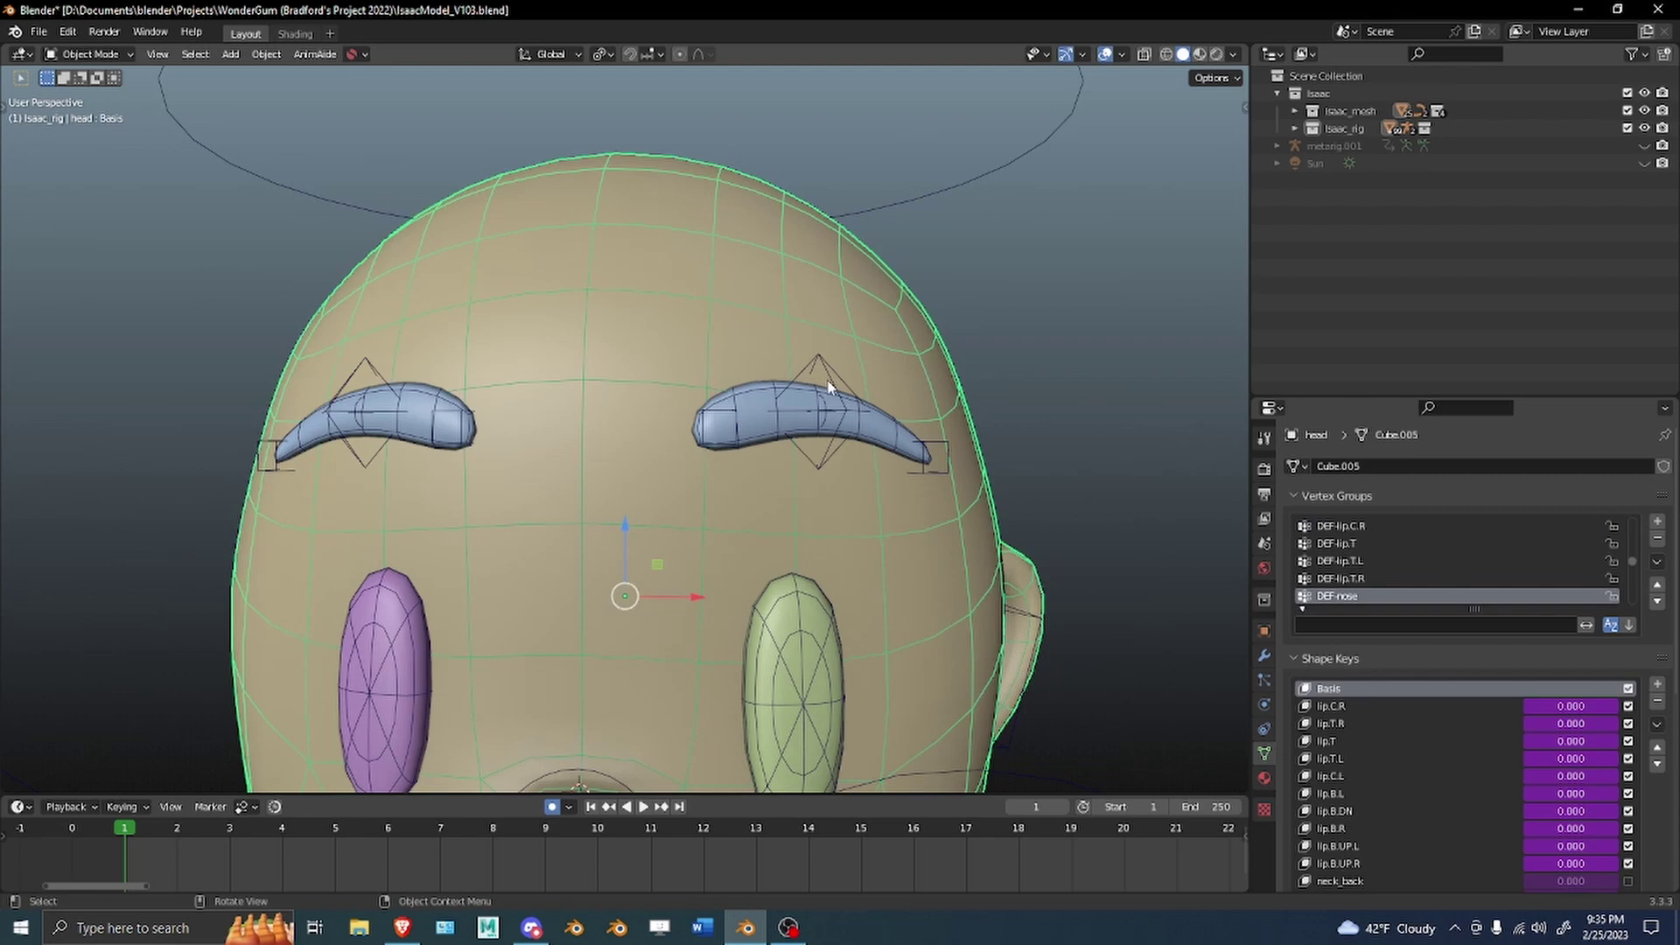
{"action": "left_click", "coordinate": [758, 434]}
{"action": "key", "text": "ctrl+Tab"}
{"action": "left_click", "coordinate": [696, 373]}
{"action": "middle_click_drag", "start_coordinate": [1032, 469], "coordinate": [1002, 477]}
{"action": "scroll", "coordinate": [1002, 477], "scroll_direction": "up", "scroll_amount": 2}
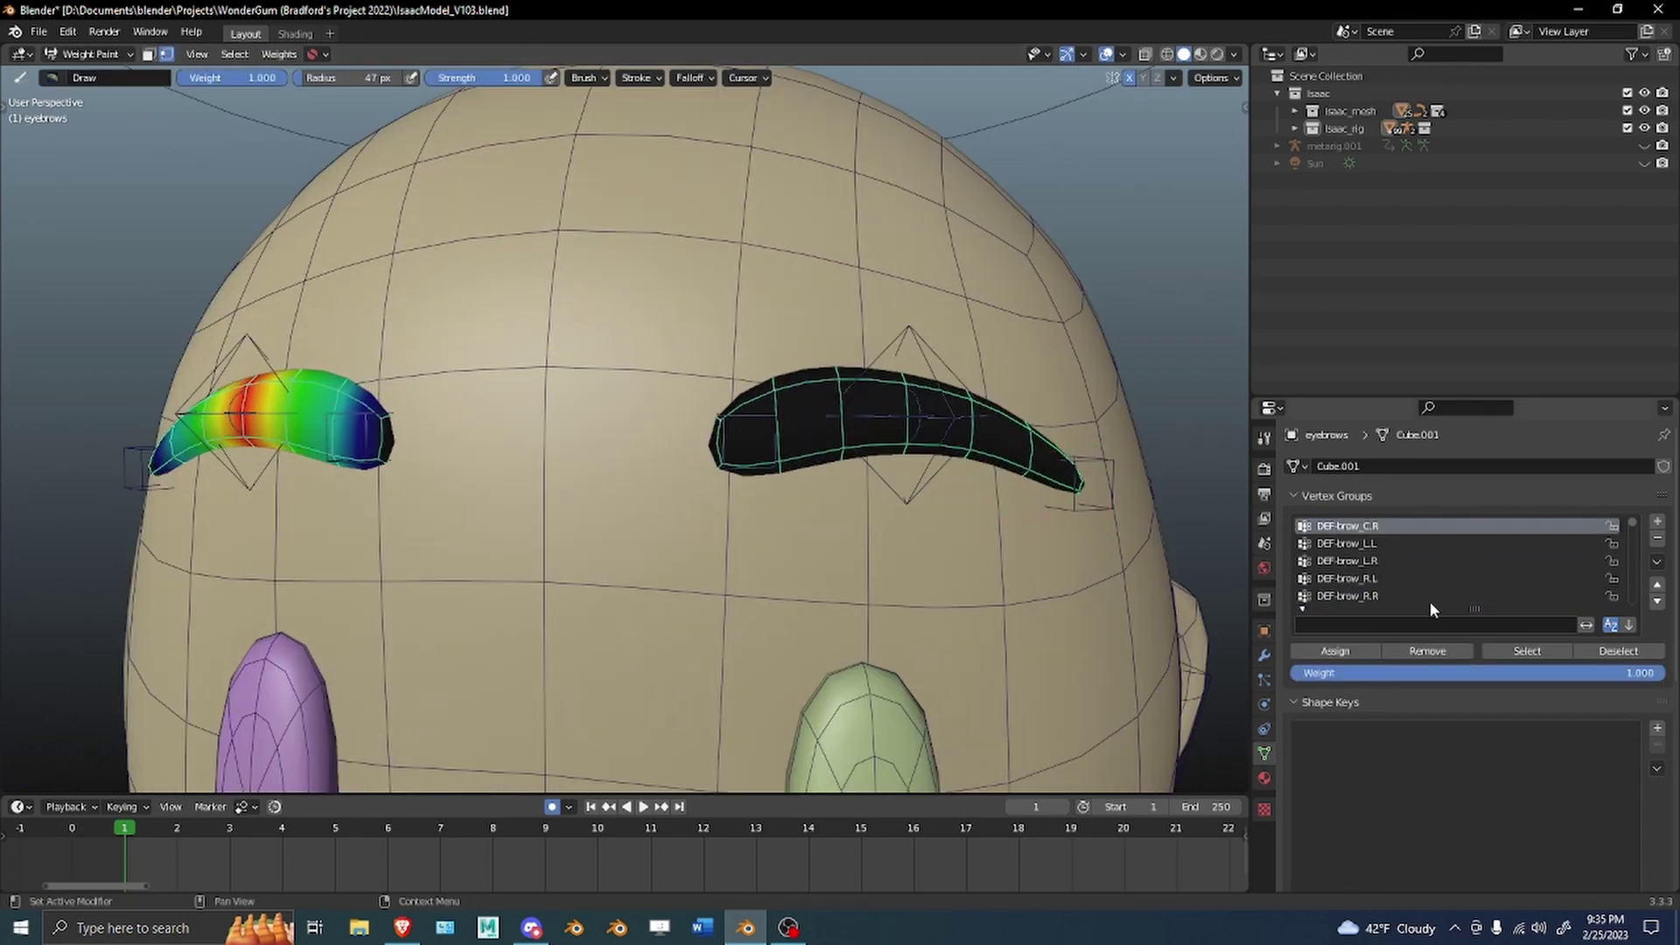
{"action": "scroll", "coordinate": [1504, 554], "scroll_direction": "down", "scroll_amount": 4, "text": "ctrl"}
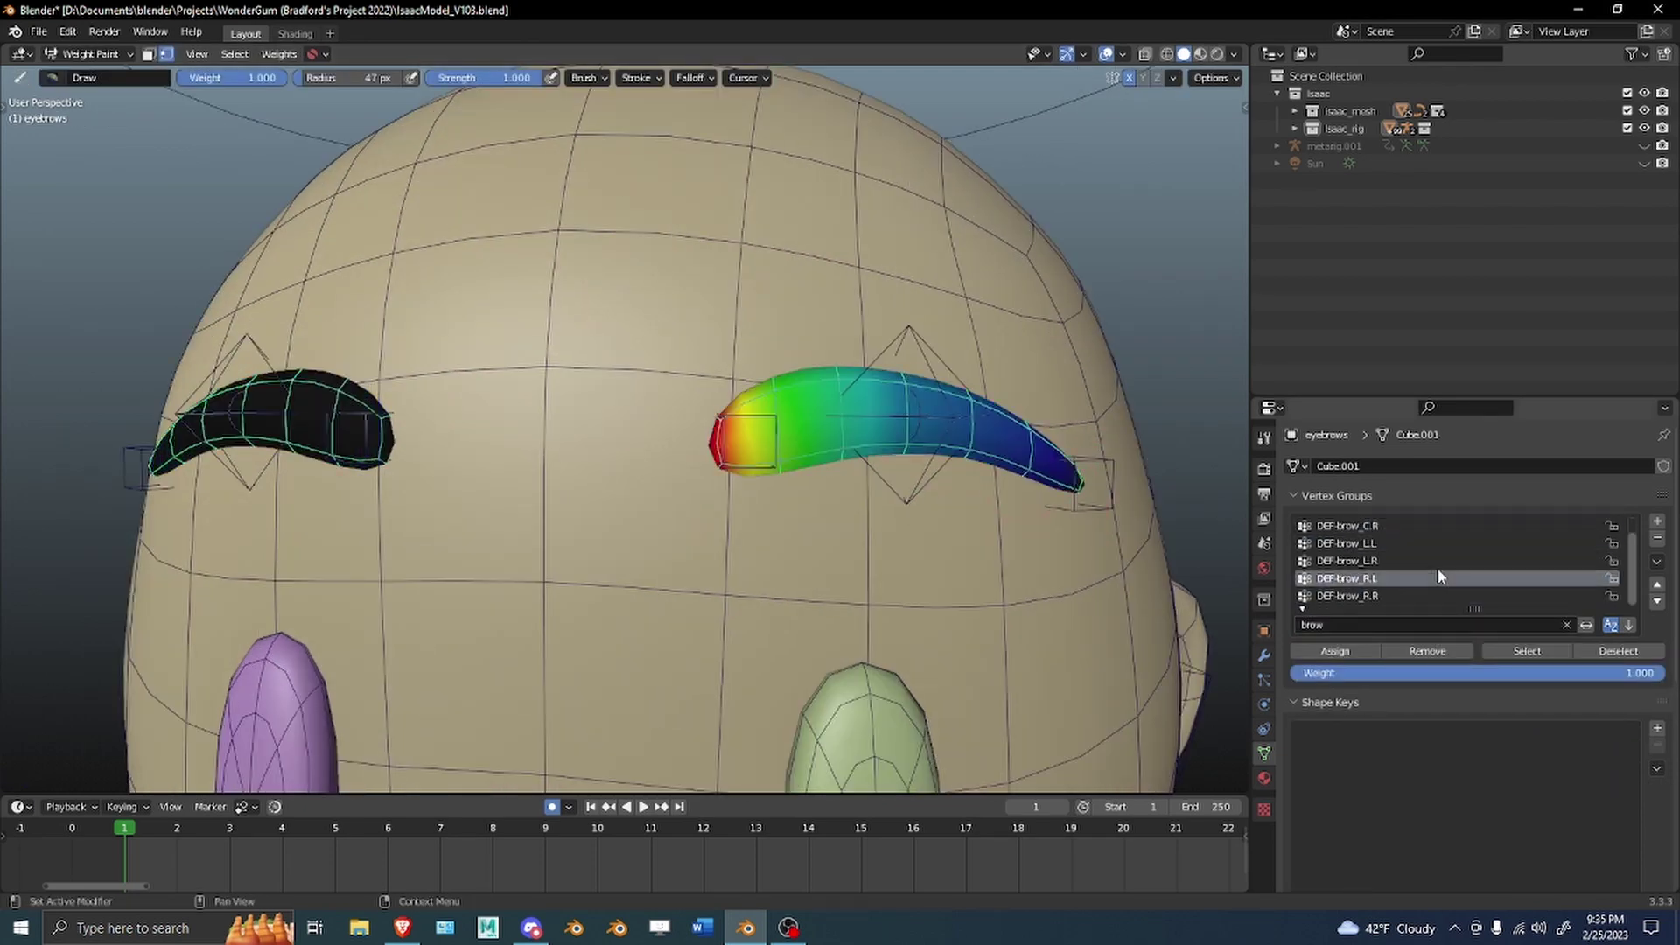
{"action": "scroll", "coordinate": [1457, 552], "scroll_direction": "down", "scroll_amount": 4, "text": "ctrl"}
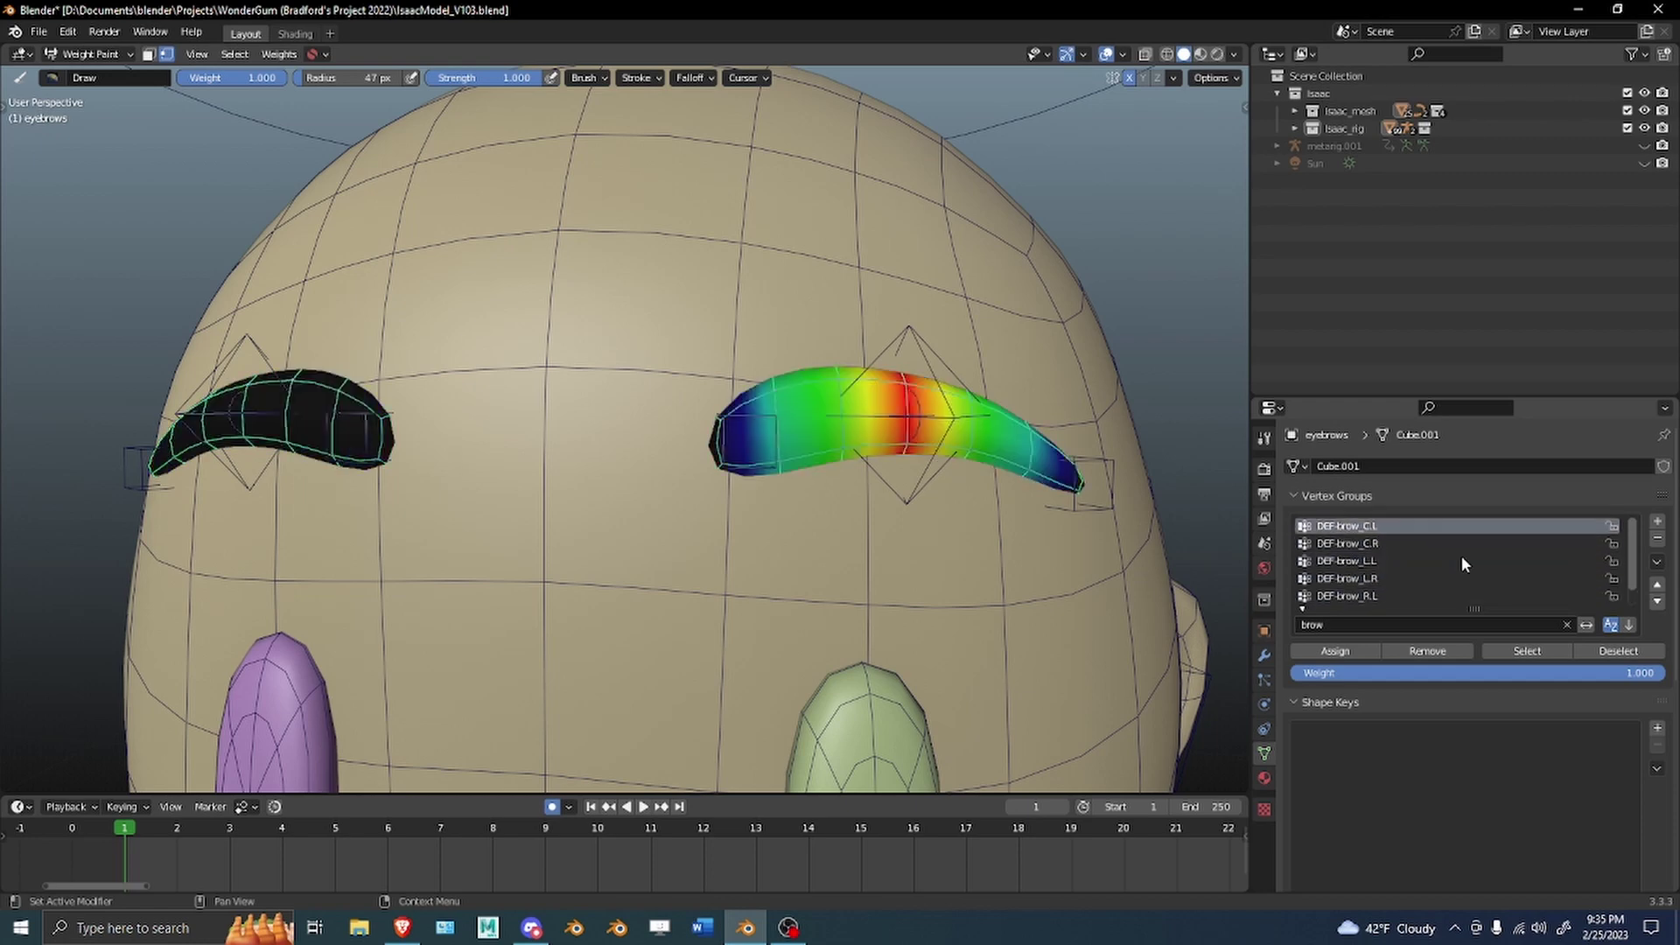
Leave Weight Paint Mode, return the rig to Pose Mode and select the brow_M.L control.
{"action": "key", "text": "ctrl+Tab"}
{"action": "key", "text": "ctrl+z"}
{"action": "key", "text": "ctrl+z"}
{"action": "key", "text": "ctrl+z"}
{"action": "key", "text": "ctrl+z"}
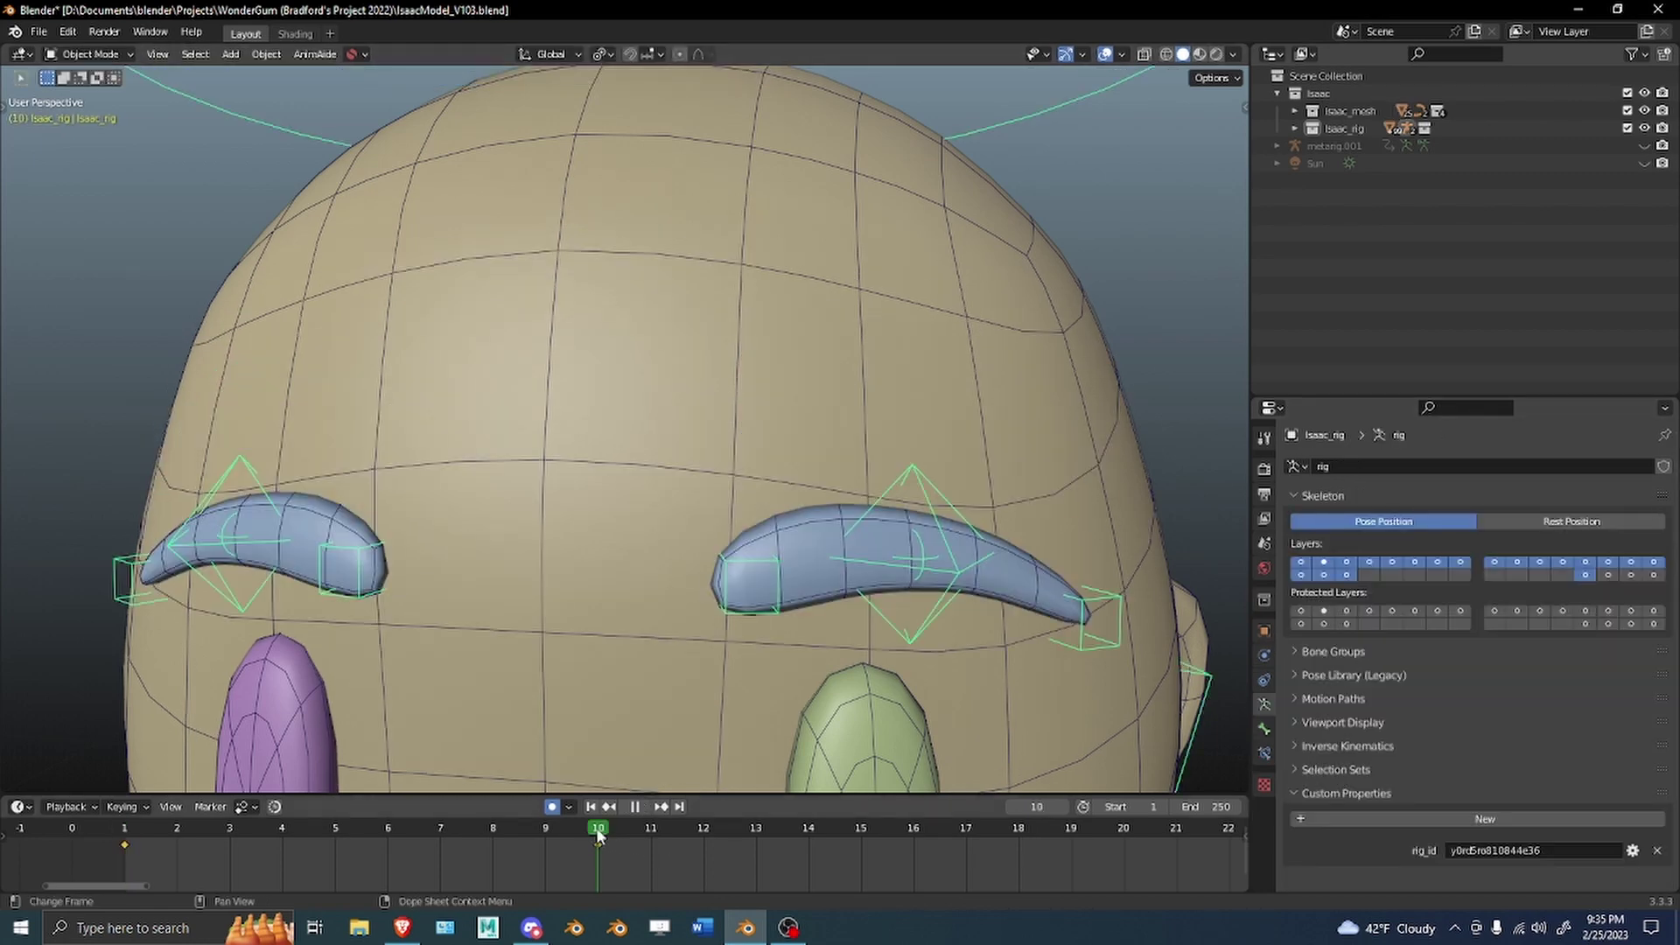
{"action": "left_click_drag", "start_coordinate": [769, 431], "coordinate": [759, 440], "text": "alt"}
{"action": "middle_click_drag", "start_coordinate": [552, 329], "coordinate": [439, 364], "text": "alt"}
{"action": "key", "text": "ctrl+z"}
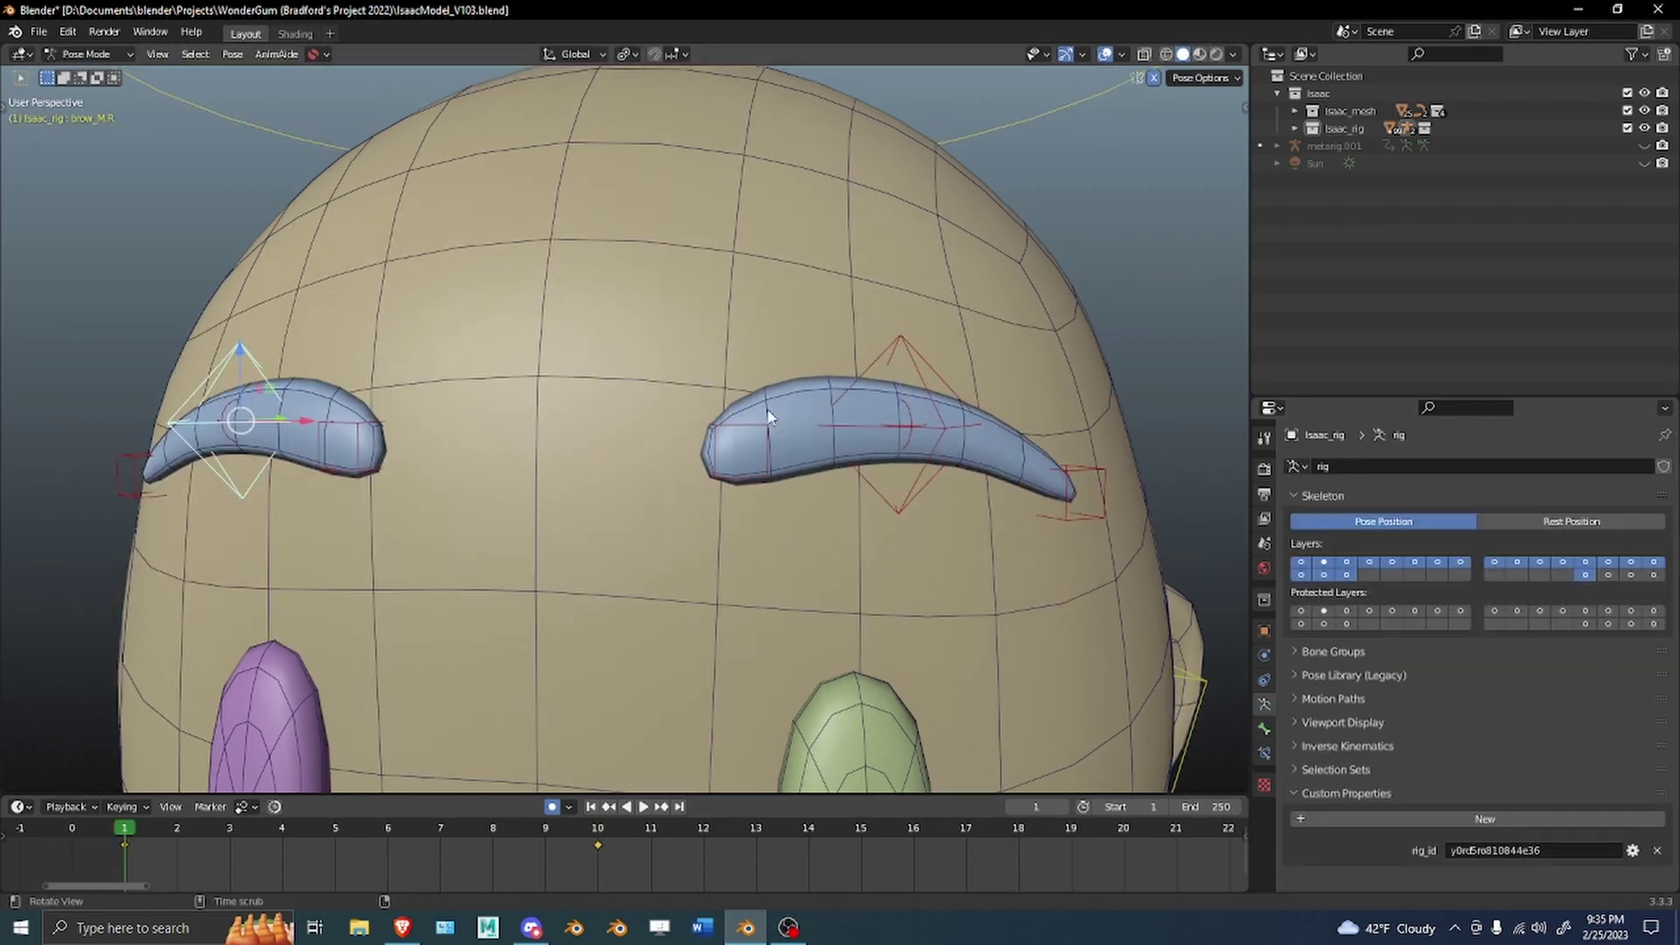
{"action": "left_click", "coordinate": [935, 344]}
{"action": "scroll", "coordinate": [875, 393], "scroll_direction": "up", "scroll_amount": 2}
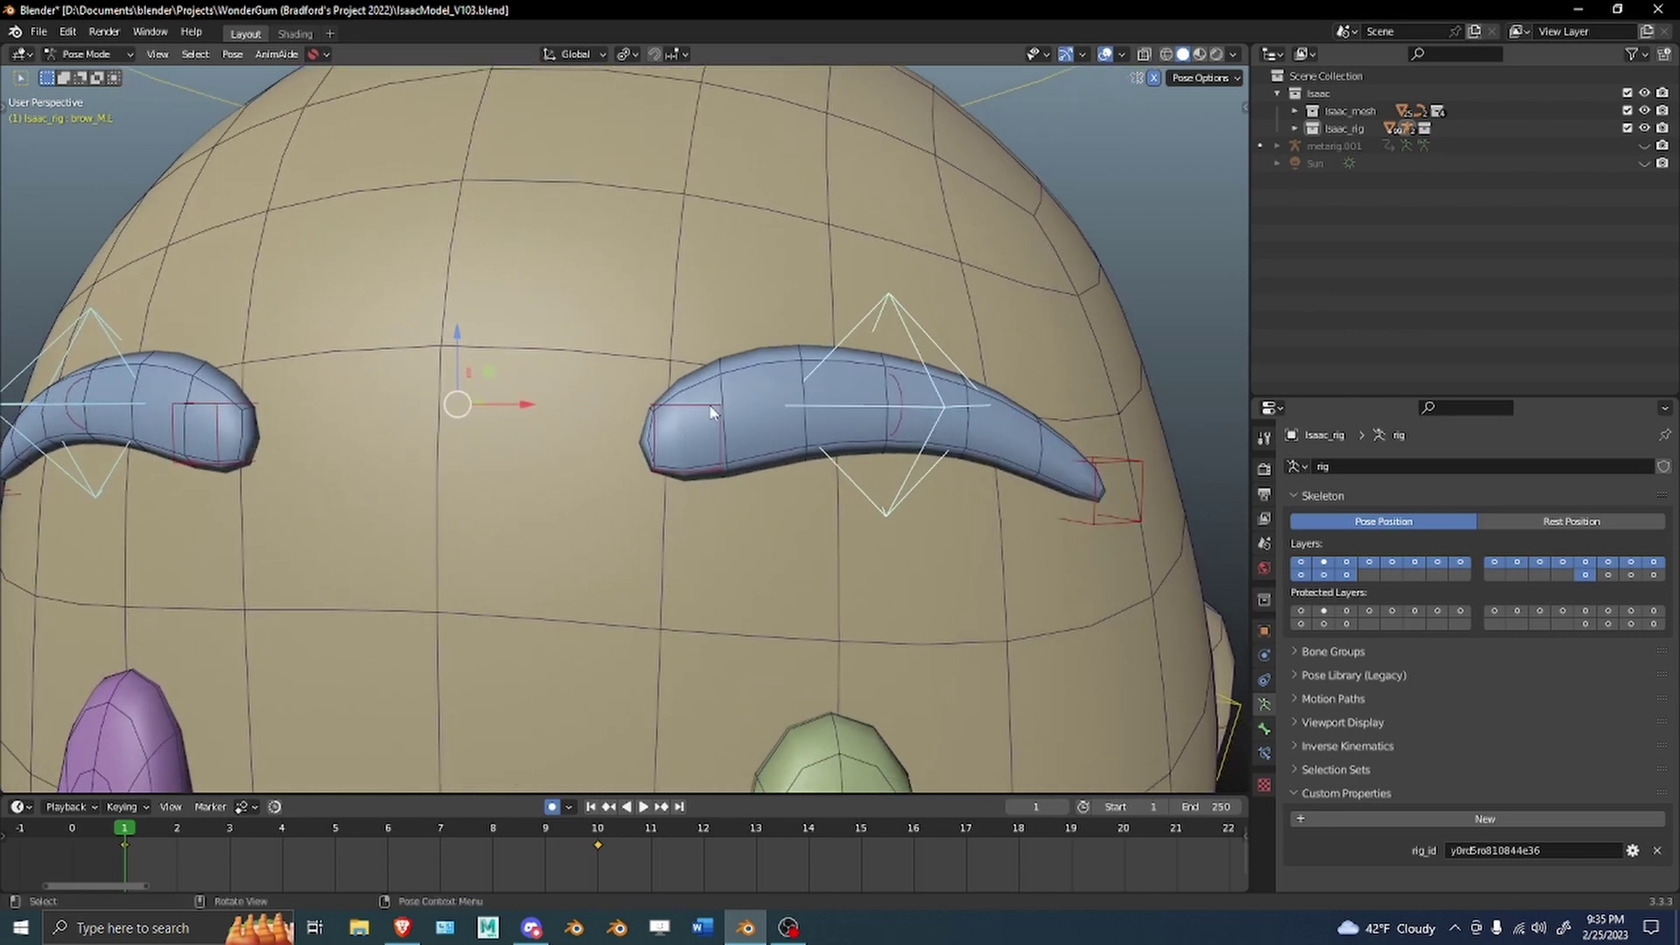
Try raising the inner eyebrow control brow_R.L along the Z axis.
{"action": "scroll", "coordinate": [711, 412], "scroll_direction": "down", "scroll_amount": 3}
{"action": "left_click", "coordinate": [664, 392]}
{"action": "key", "text": "g"}
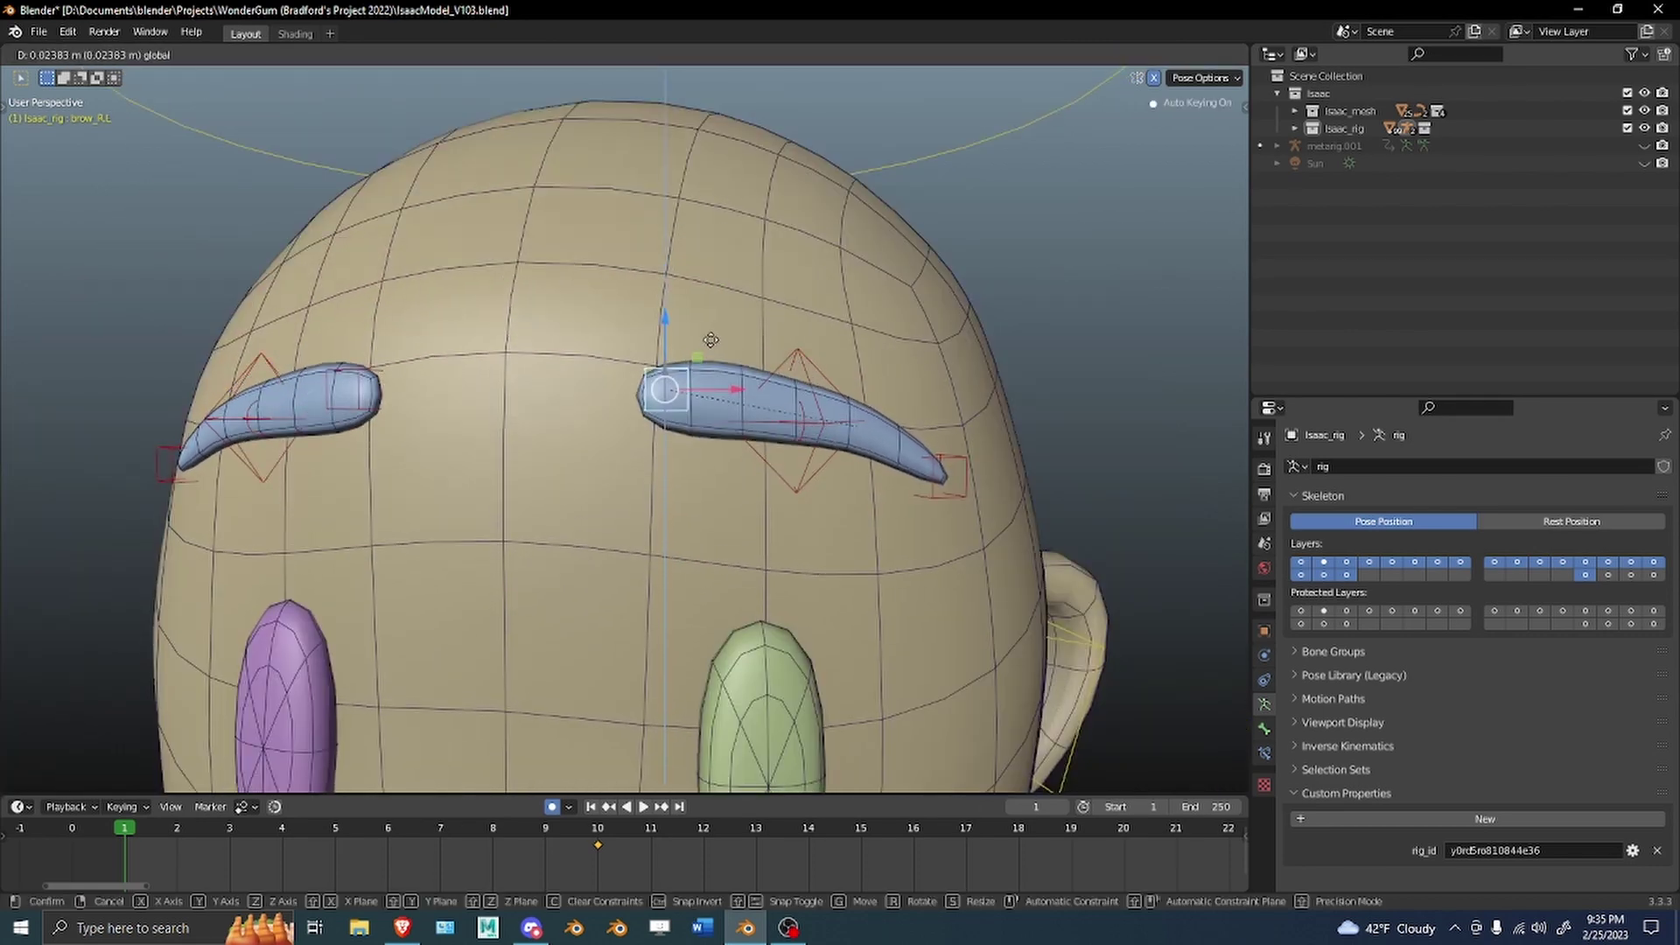
{"action": "left_click", "coordinate": [770, 394]}
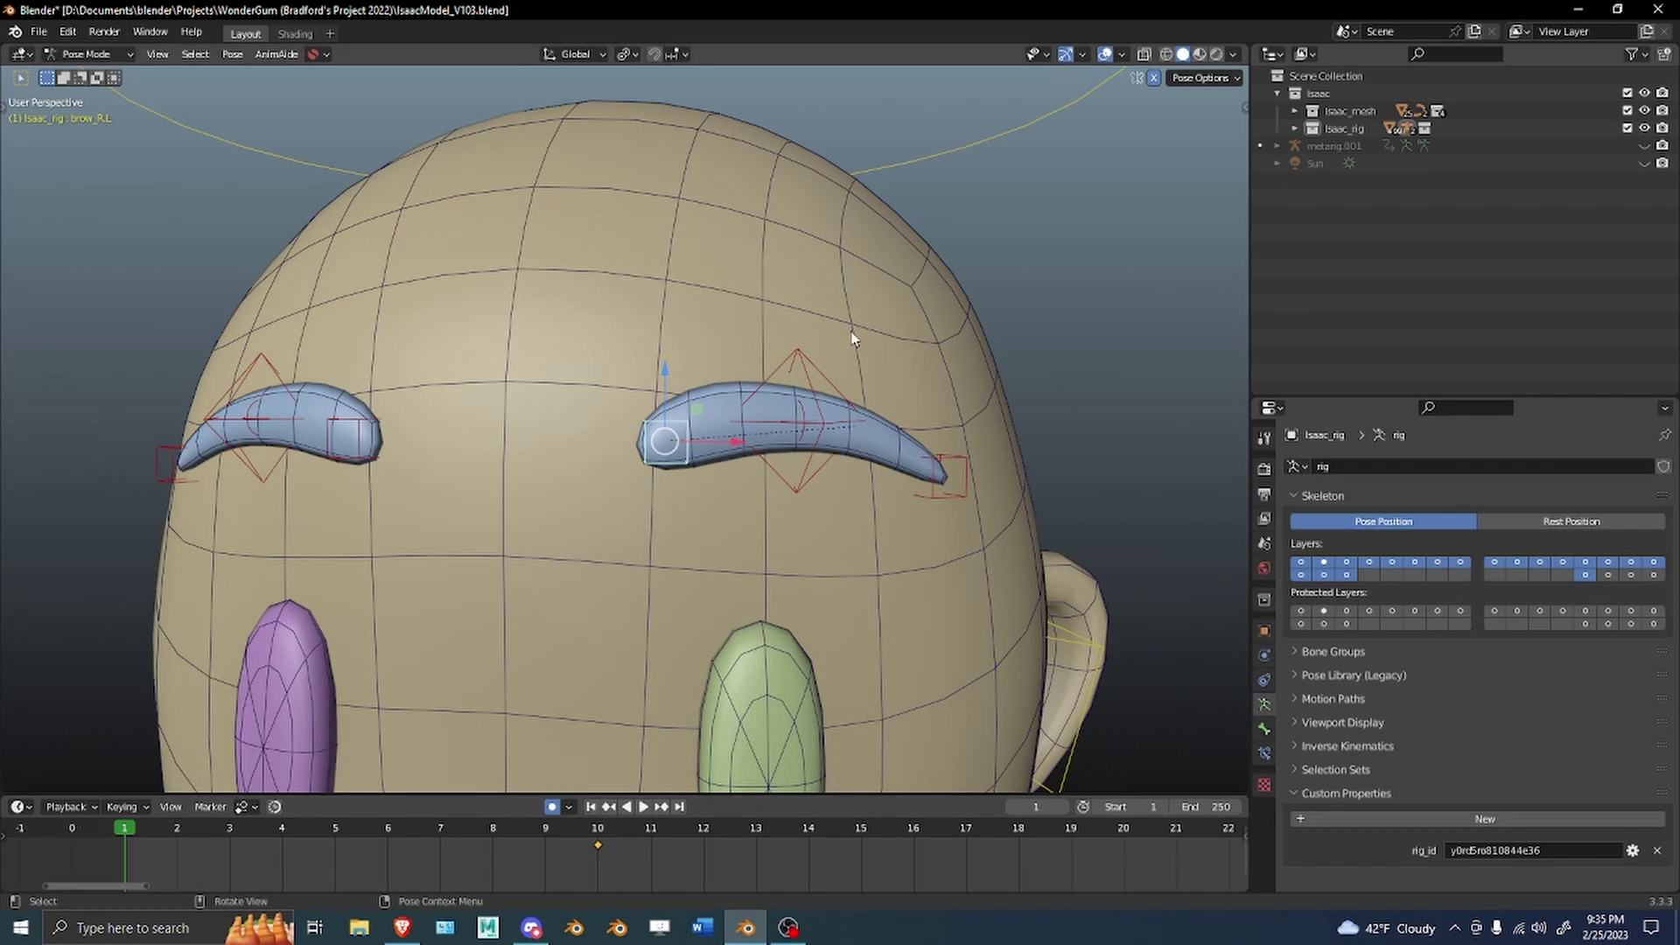
Select all rig controls and reset the eyebrows' pose at frame 10.
{"action": "key", "text": "a"}
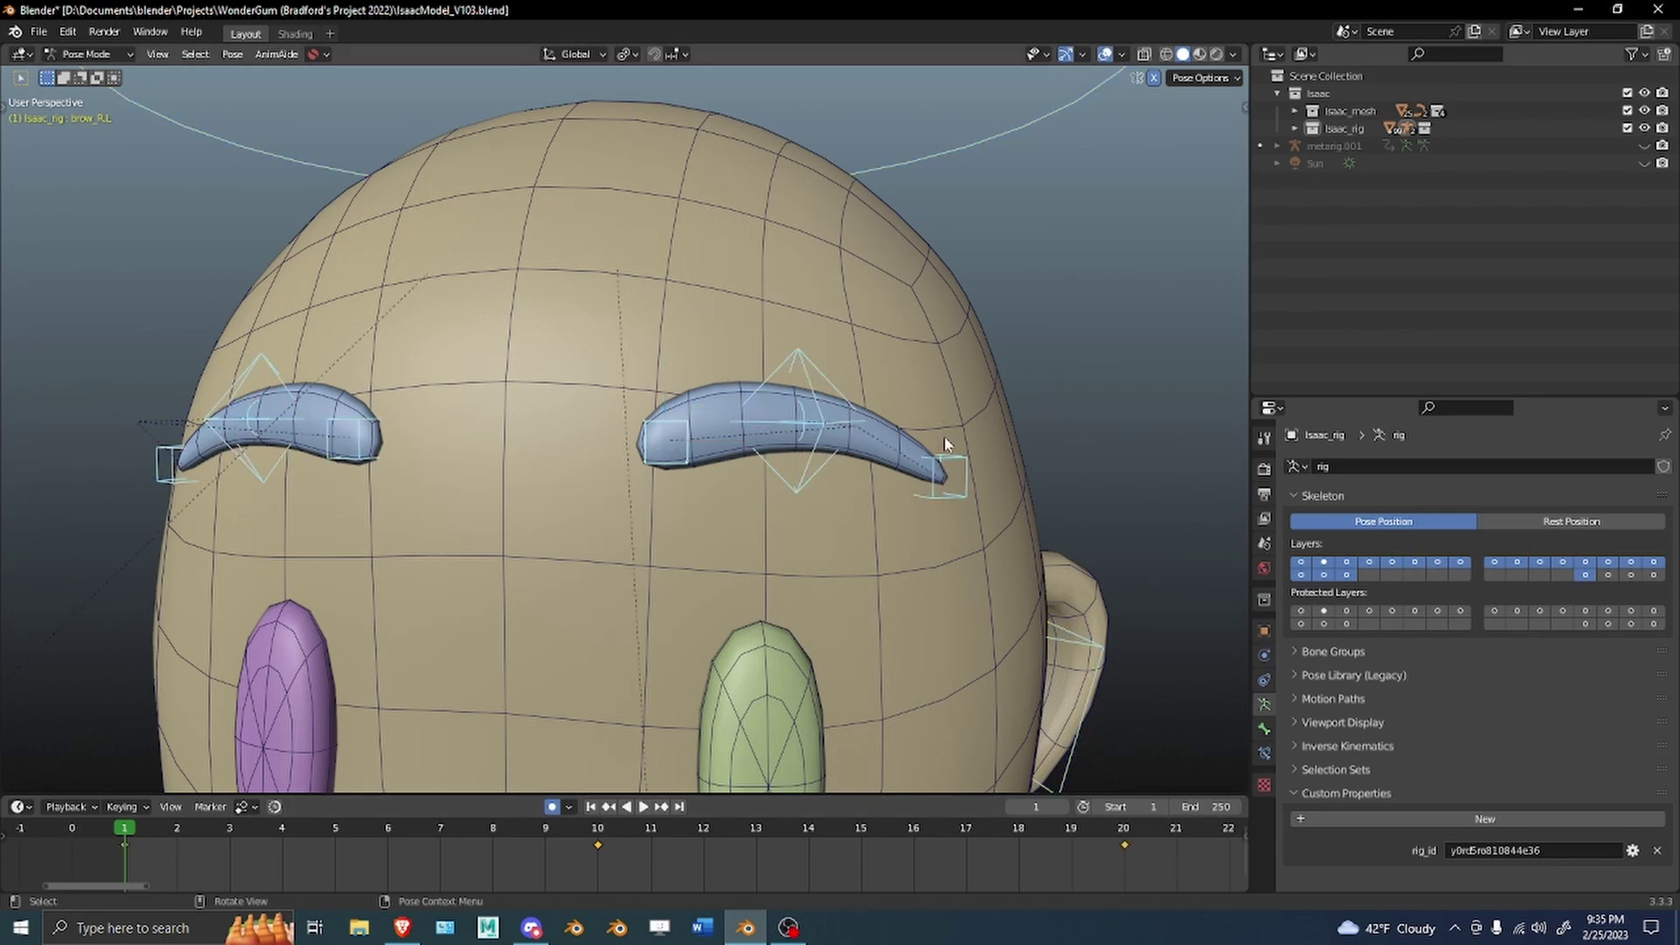
{"action": "scroll", "coordinate": [816, 354], "scroll_direction": "down", "scroll_amount": 3}
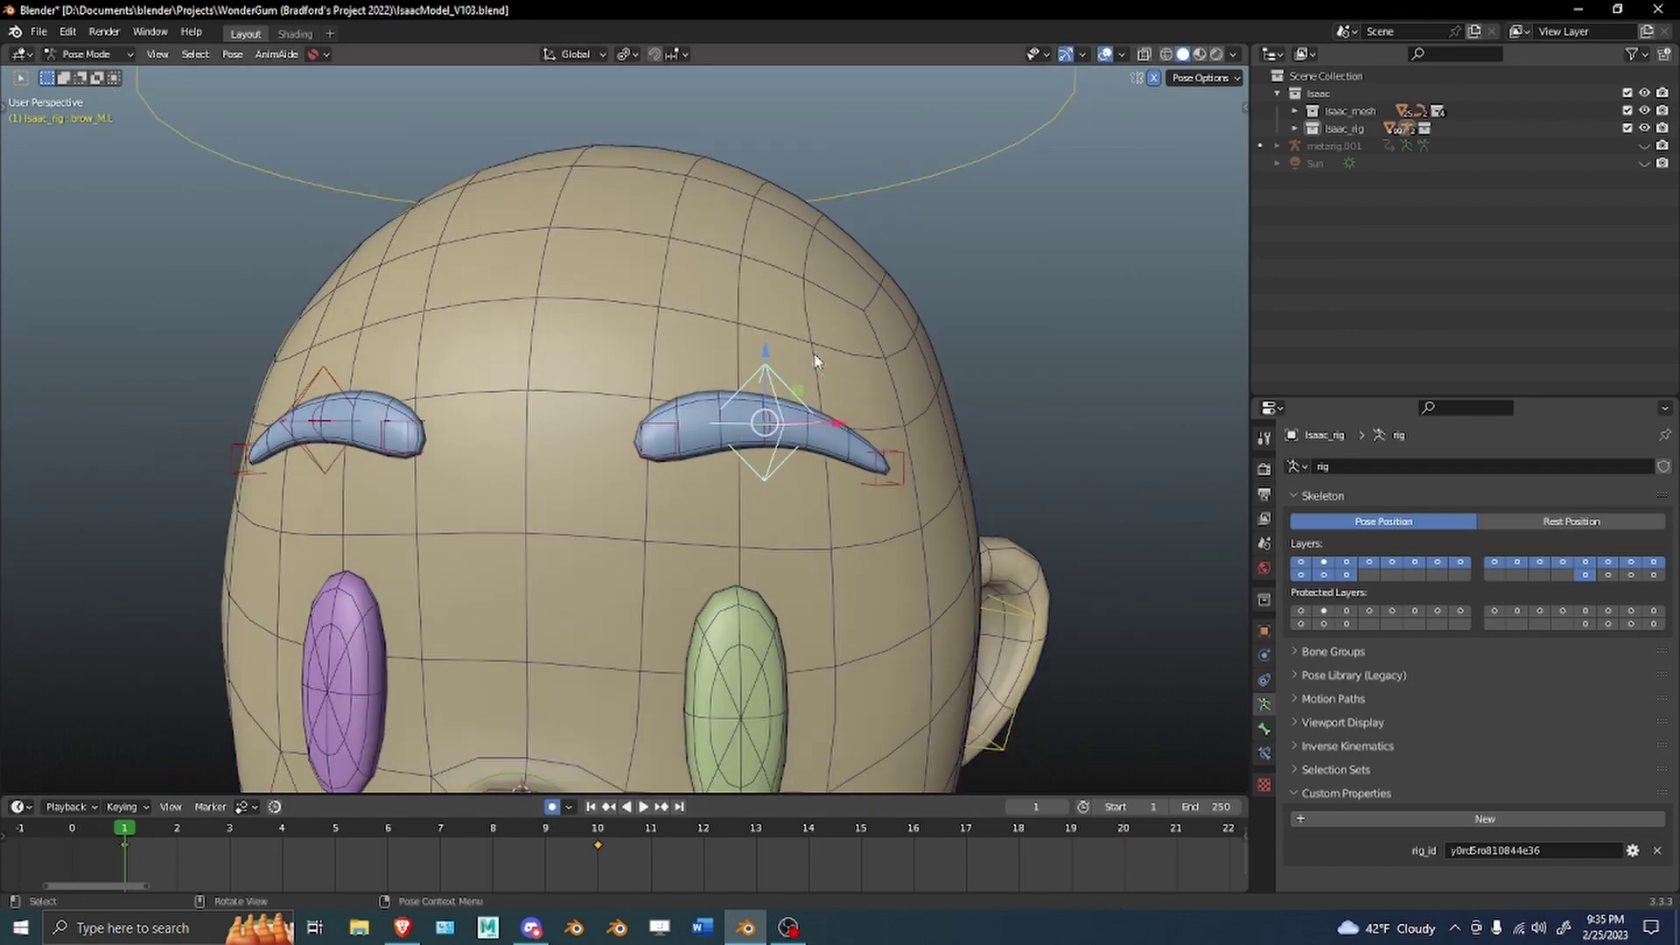
{"action": "left_click", "coordinate": [600, 831]}
{"action": "scroll", "coordinate": [771, 312], "scroll_direction": "up", "scroll_amount": 3}
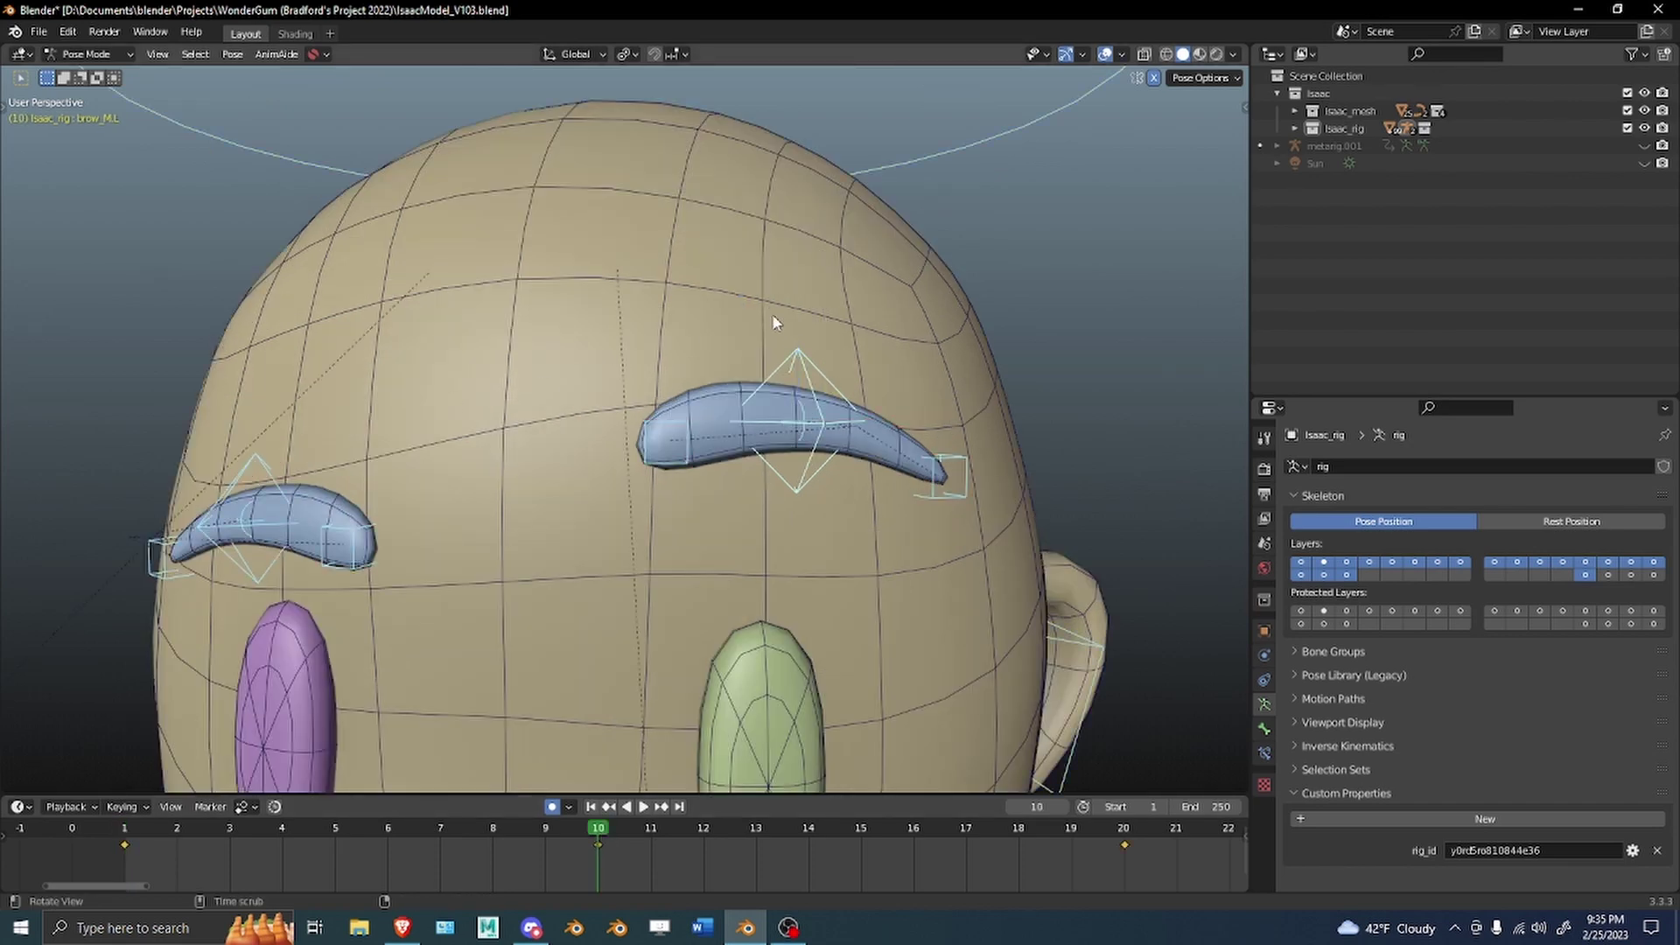
{"action": "scroll", "coordinate": [772, 313], "scroll_direction": "up", "scroll_amount": 3}
At frame 10, raise the inner control brow_R.L and lower the outer control brow_L.L by 0.022232 m along Z.
{"action": "left_click", "coordinate": [704, 446]}
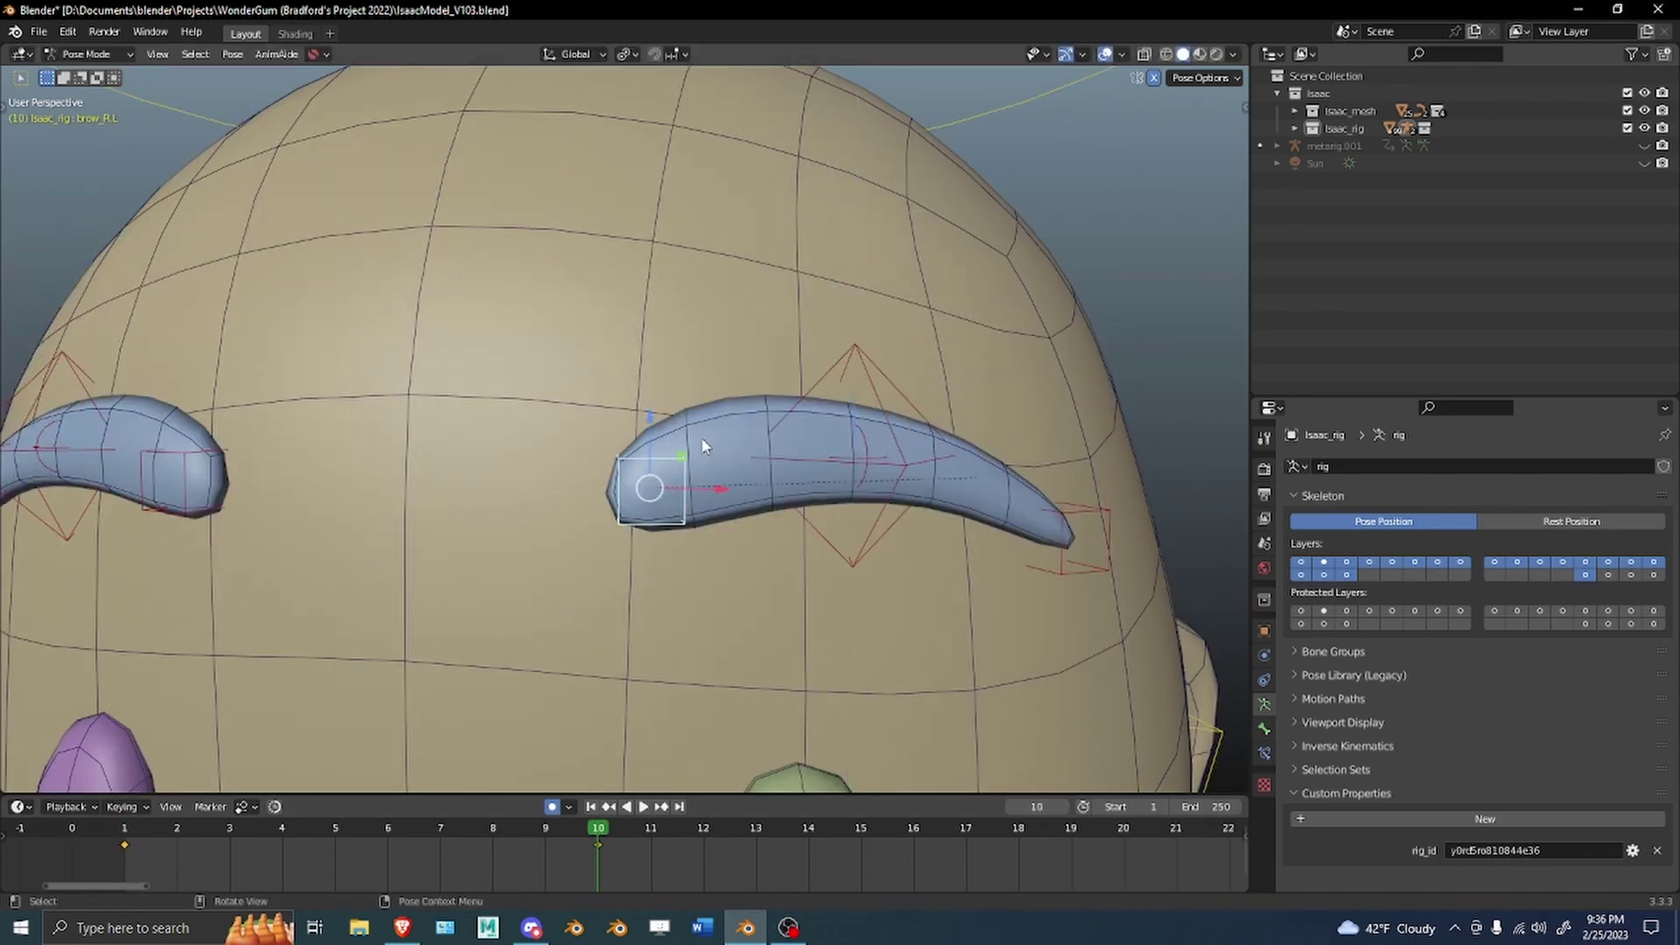
{"action": "middle_click_drag", "start_coordinate": [703, 446], "coordinate": [553, 464]}
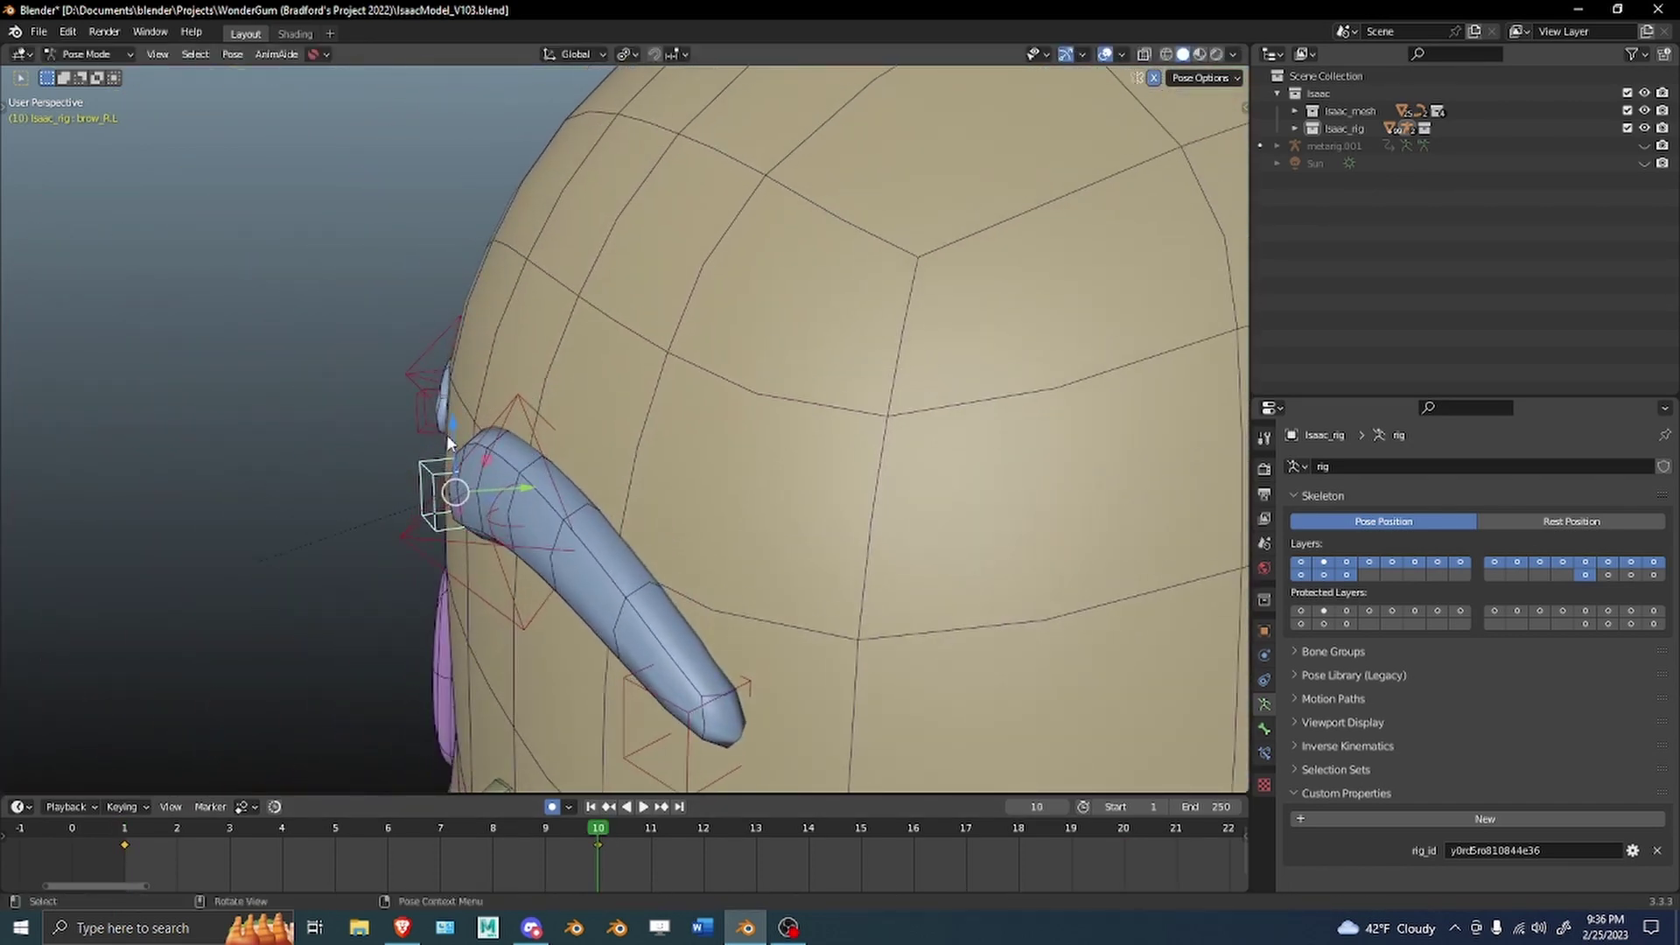
{"action": "middle_click_drag", "start_coordinate": [517, 252], "coordinate": [658, 223]}
{"action": "left_click_drag", "start_coordinate": [617, 402], "coordinate": [757, 298]}
{"action": "right_click", "coordinate": [754, 297]}
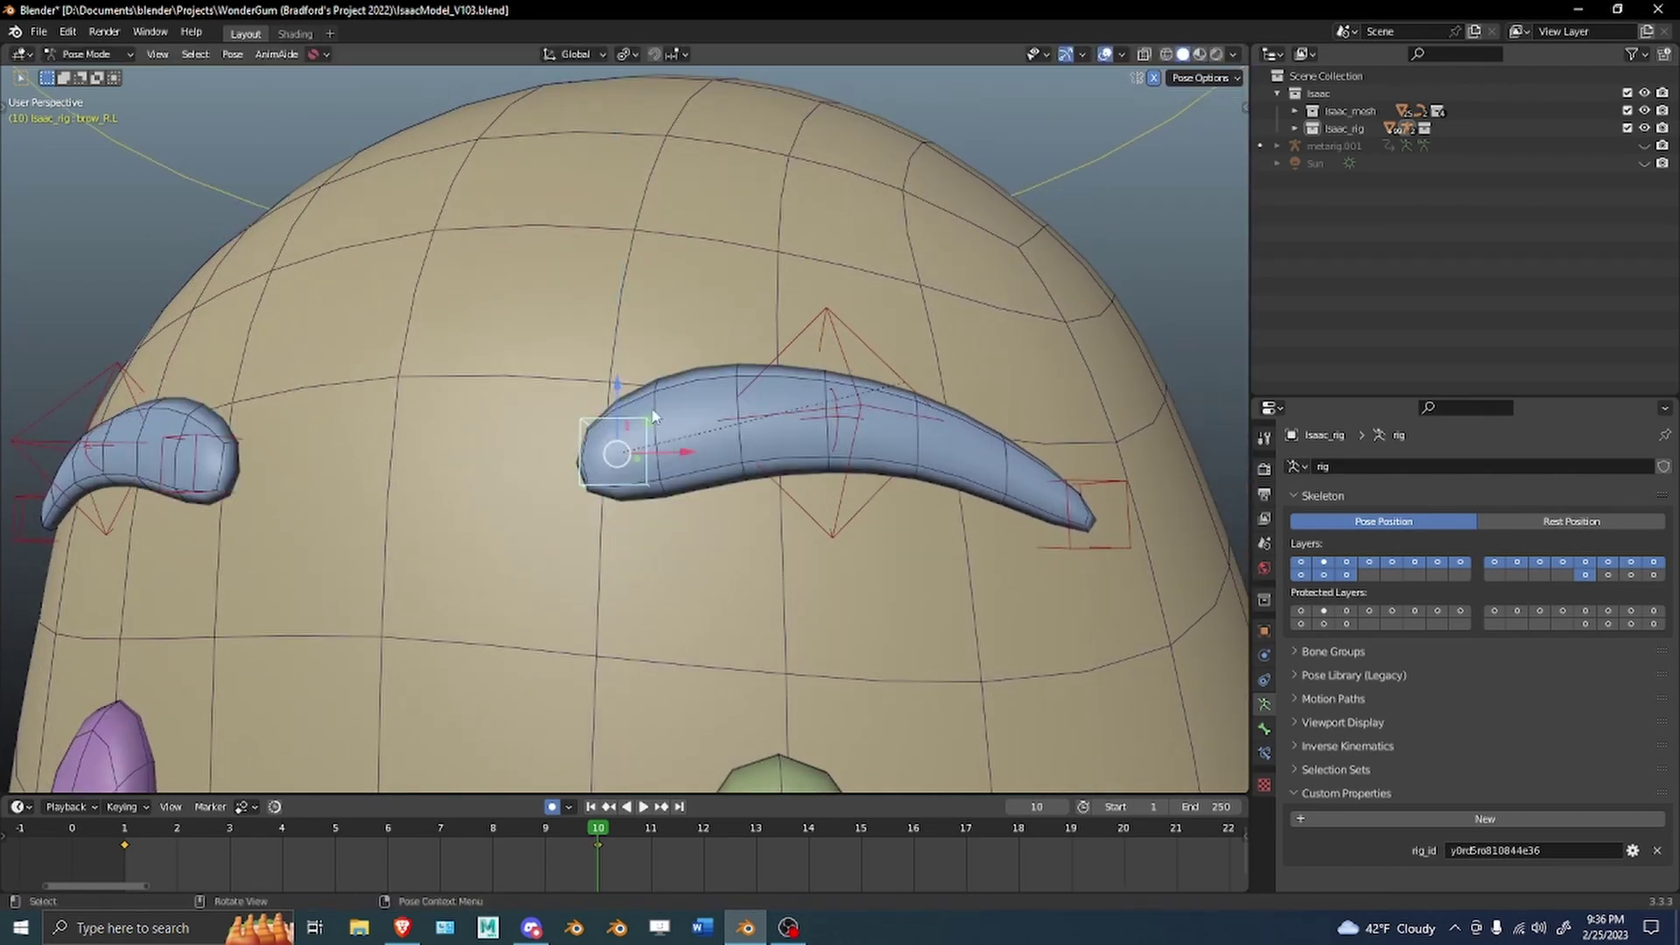
{"action": "left_click_drag", "start_coordinate": [616, 408], "coordinate": [645, 172]}
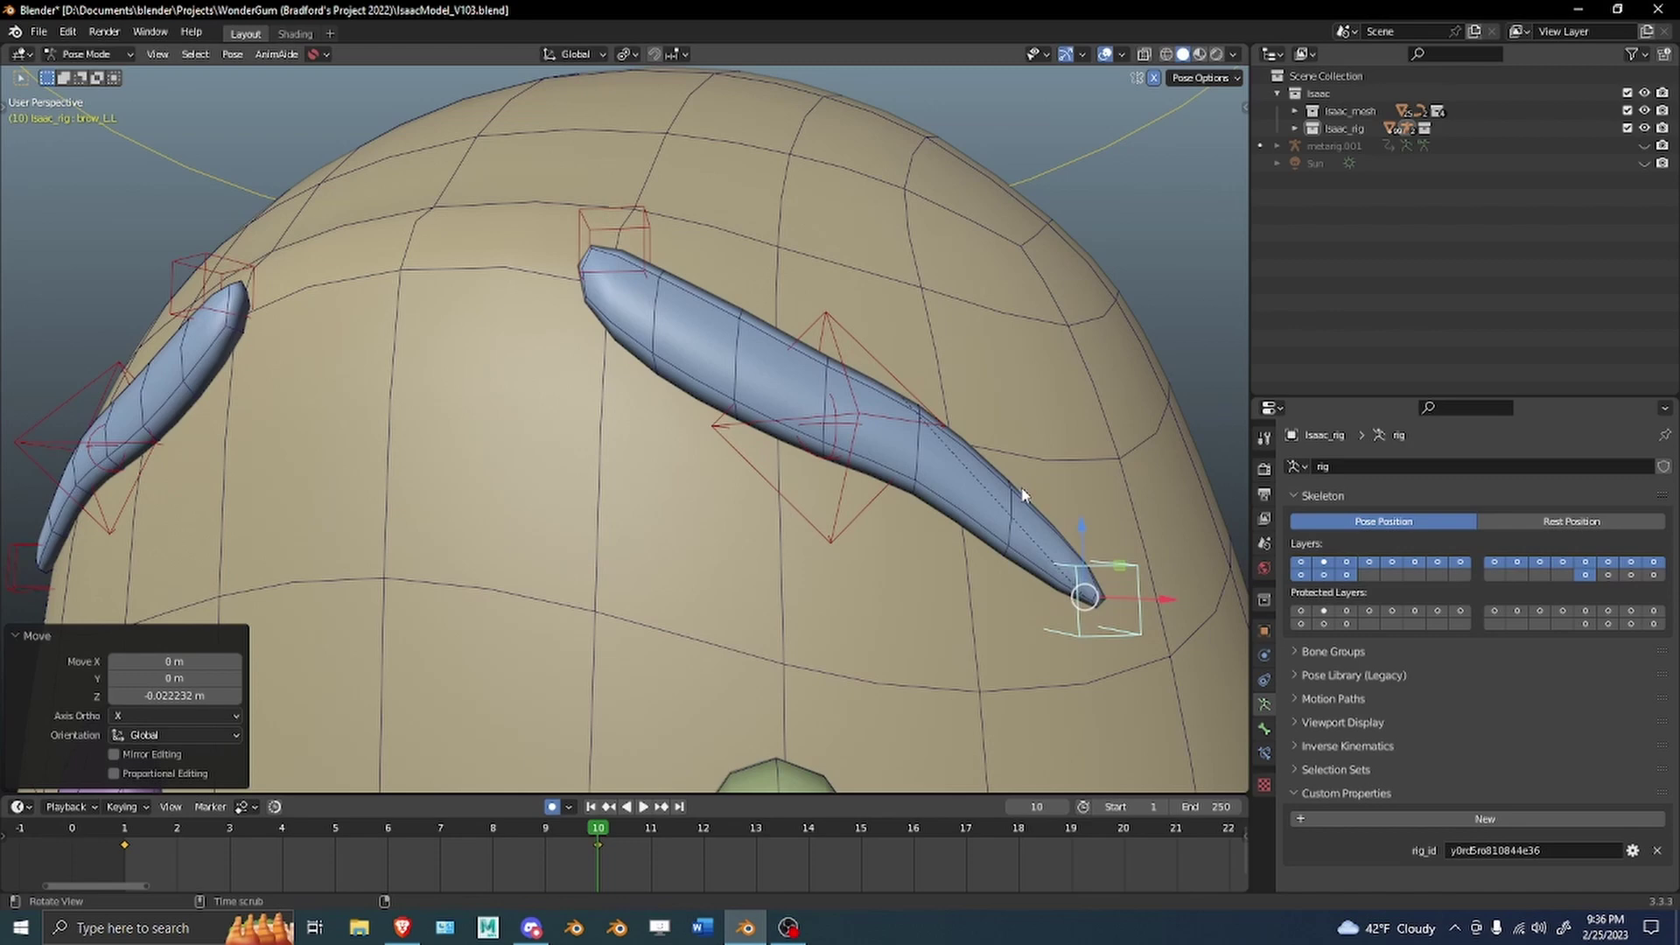
{"action": "left_click_drag", "start_coordinate": [1022, 494], "coordinate": [912, 480], "text": "alt"}
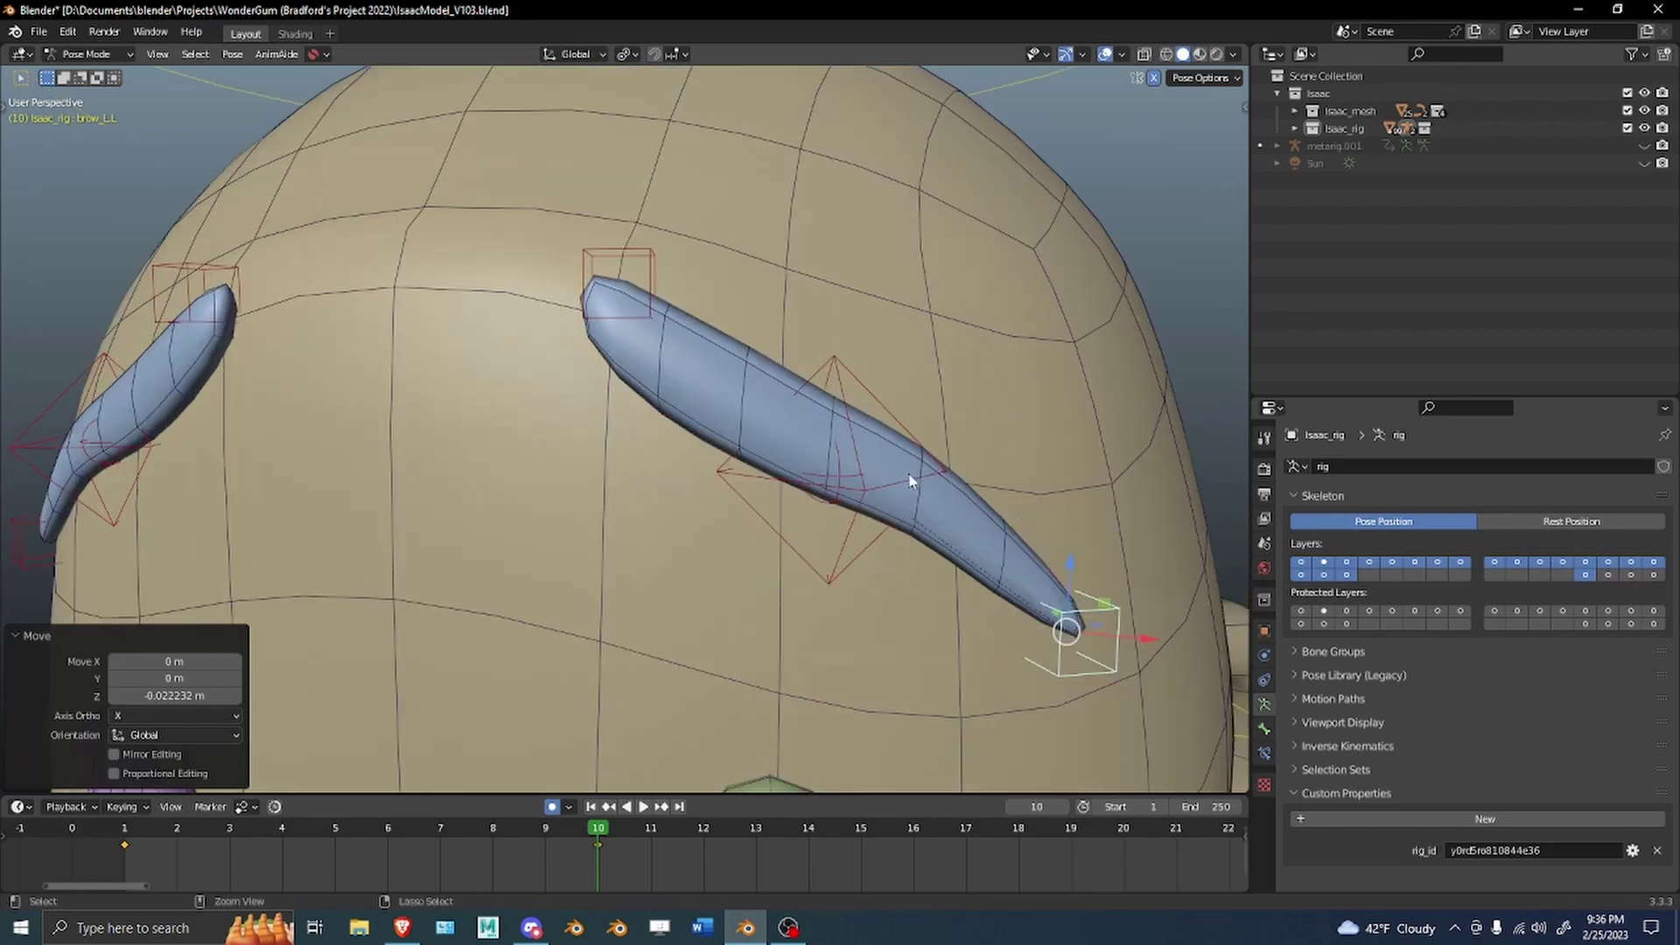
Switch to the eyebrows mesh in Weight Paint Mode with the DEF-brow_C.L vertex group active.
{"action": "key", "text": "ctrl+Tab"}
{"action": "left_click", "coordinate": [837, 423]}
{"action": "key", "text": "ctrl+Tab"}
{"action": "left_click", "coordinate": [1395, 543]}
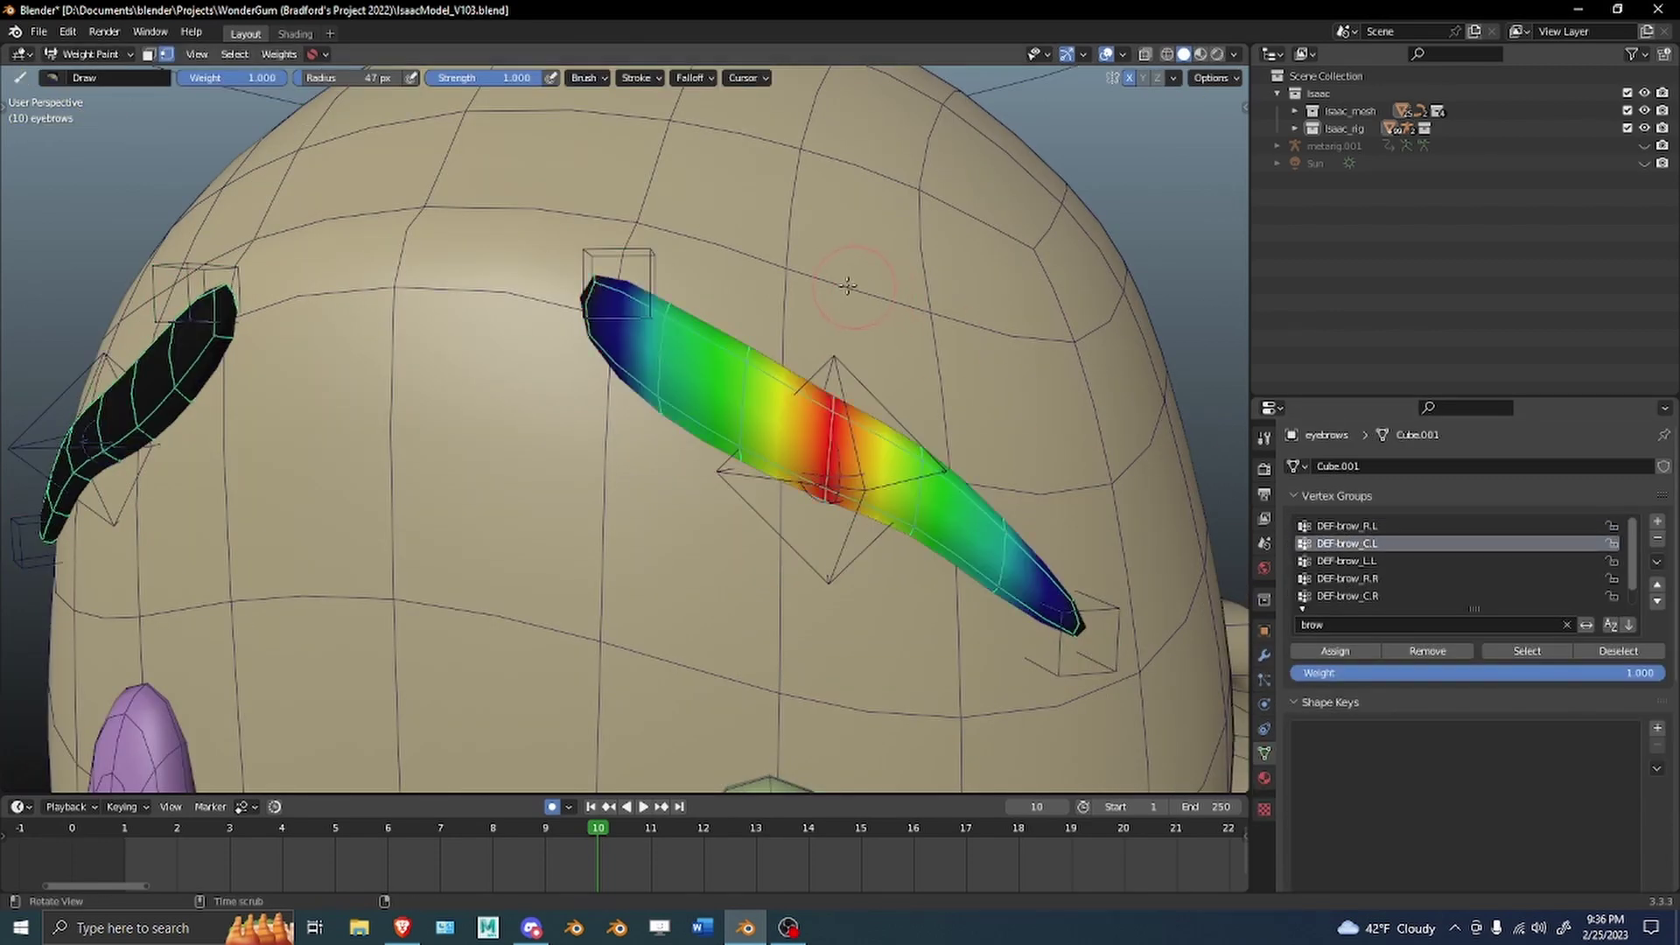
Scrub between frames 1 and 10 to examine how the DEF-brow_C.L weights deform the eyebrow.
{"action": "key", "text": "Down"}
{"action": "key", "text": "Up"}
{"action": "key", "text": "Down"}
{"action": "key", "text": "Up"}
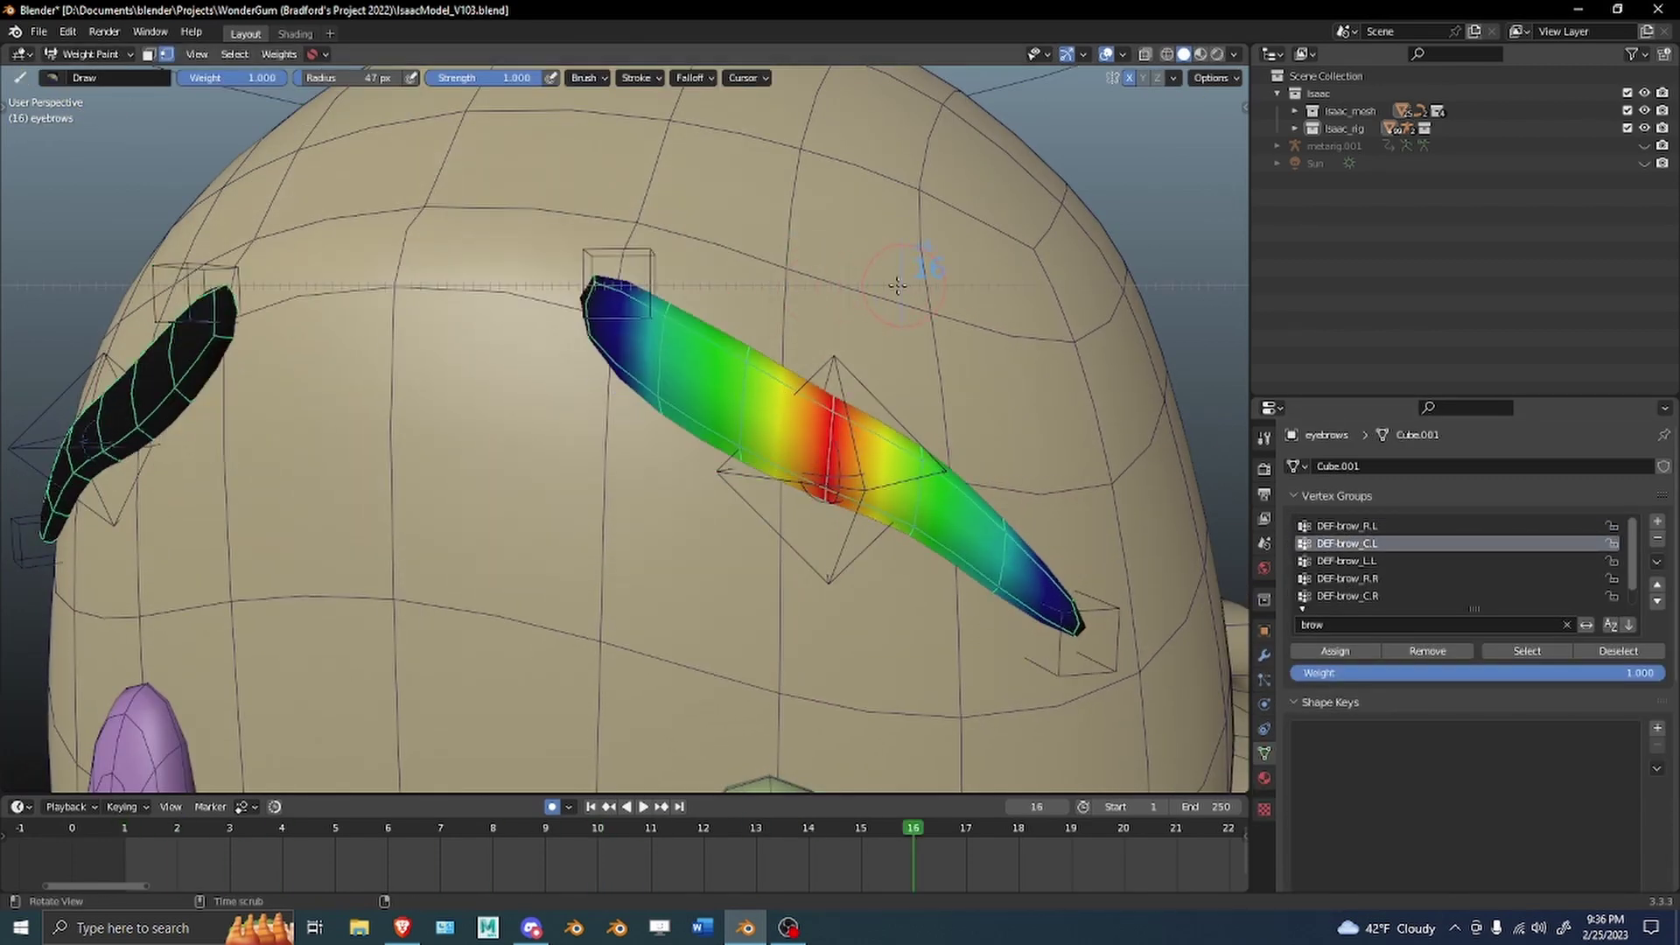
{"action": "key", "text": "Down"}
{"action": "key", "text": "Up"}
{"action": "key", "text": "Down"}
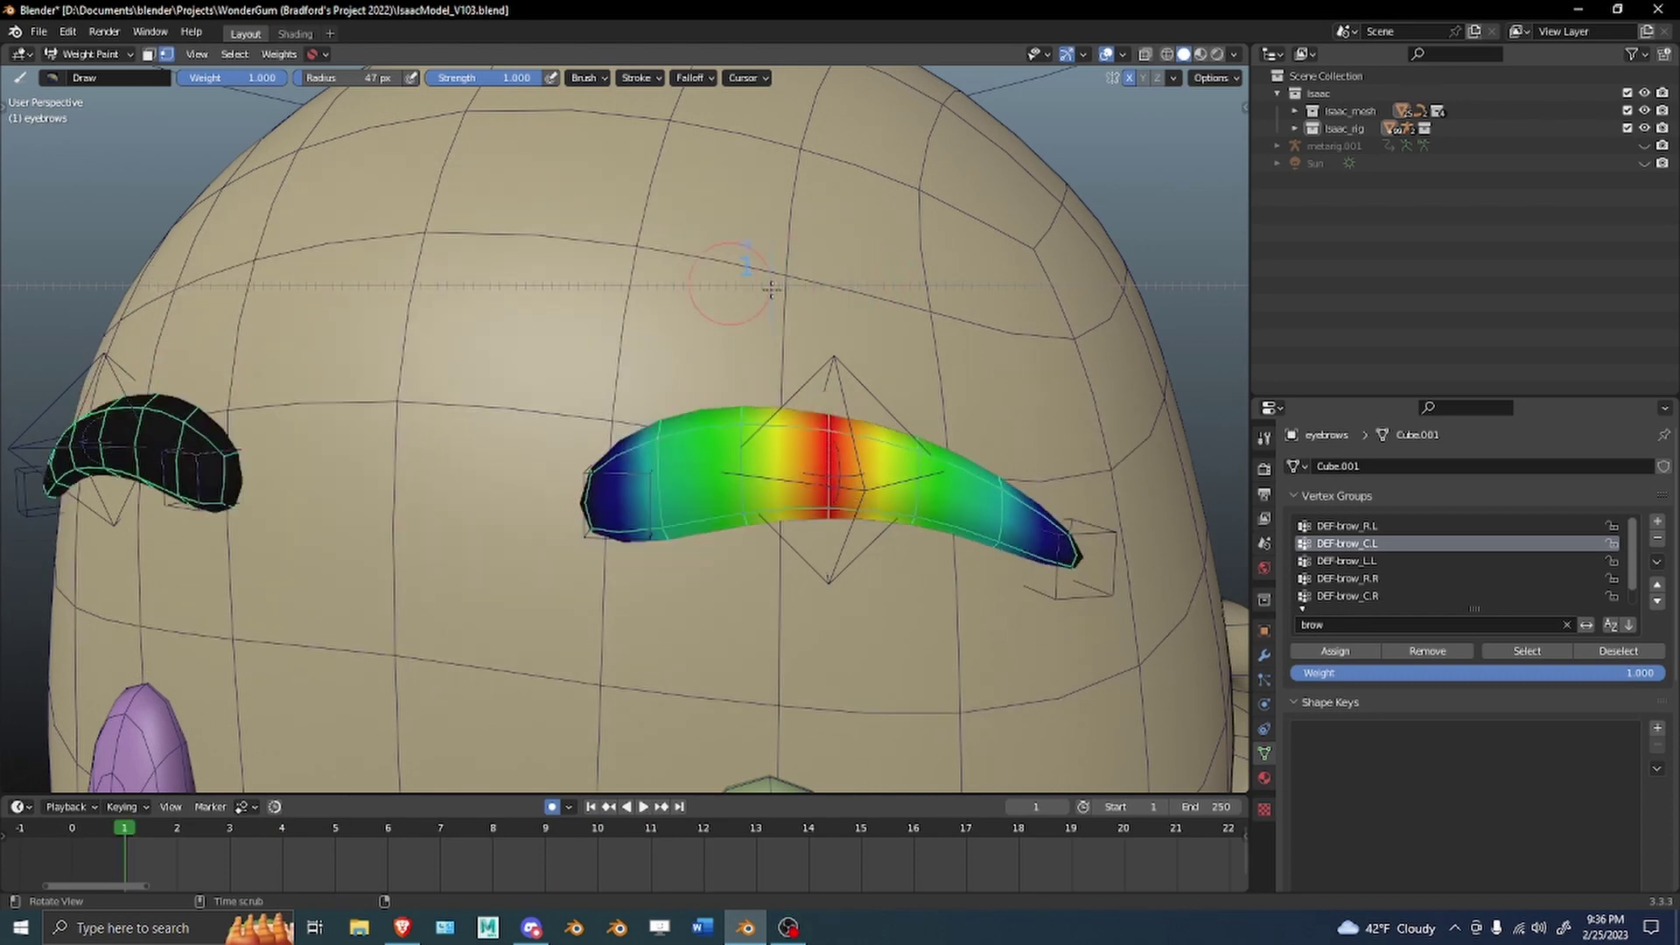
{"action": "key", "text": "Up"}
{"action": "key", "text": "Down"}
{"action": "key", "text": "Up"}
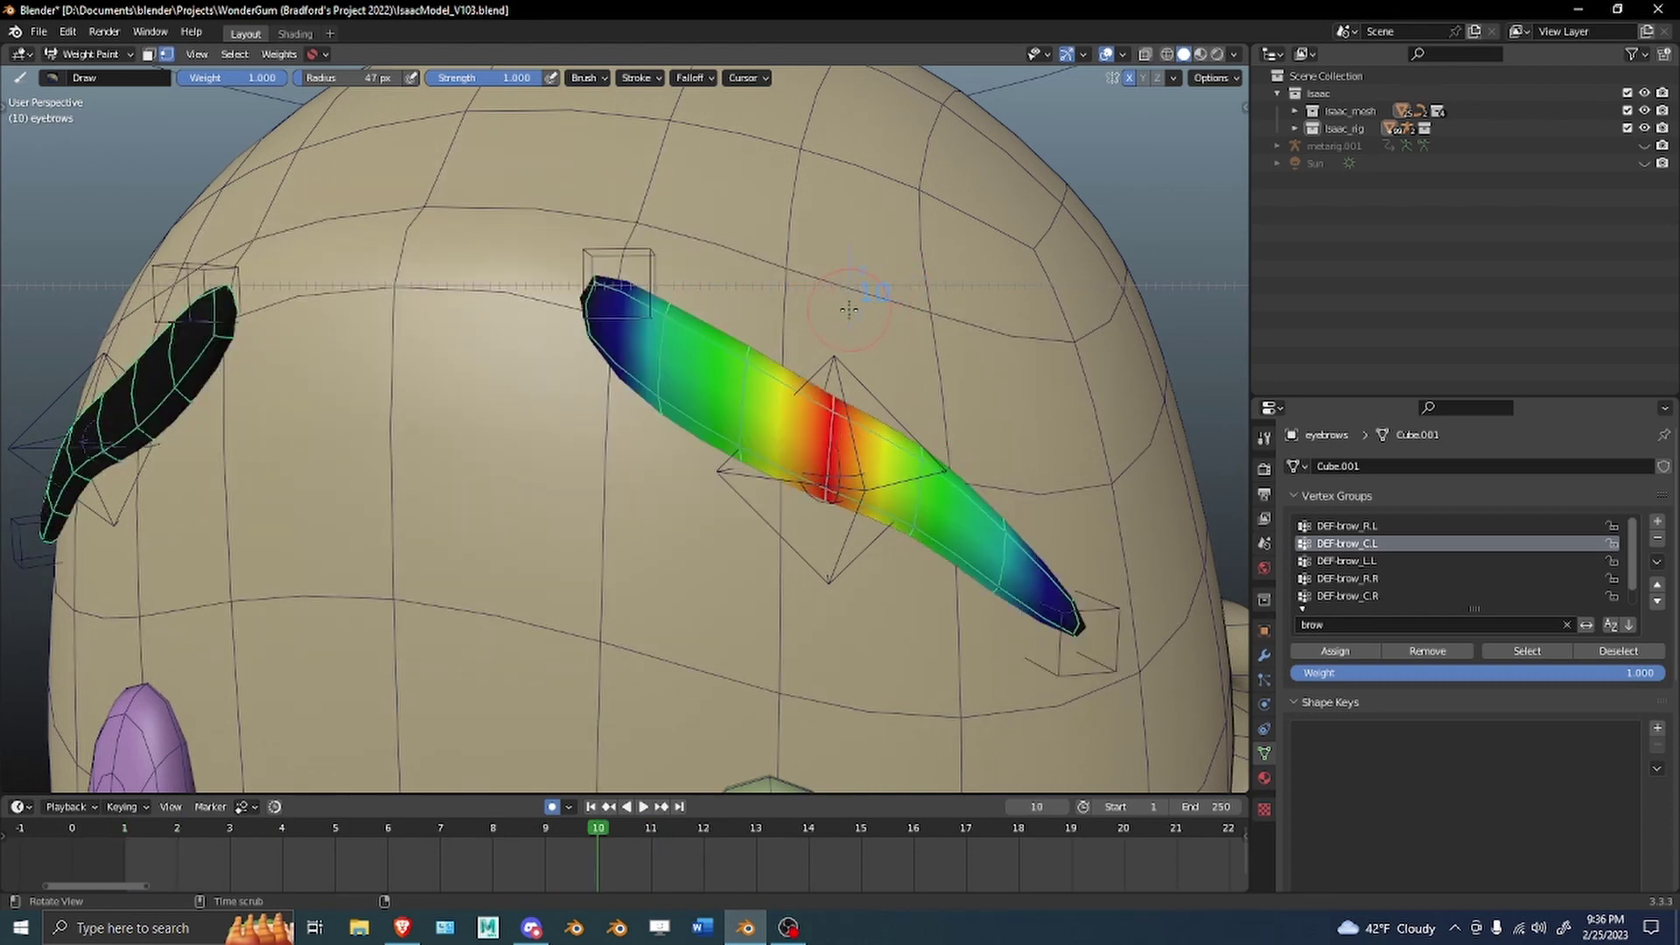
Set the brush weight to 0.75 and paint the loops beside the eyebrow's centre loop in DEF-brow_C.L at frame 1.
{"action": "key", "text": "ctrl+Tab"}
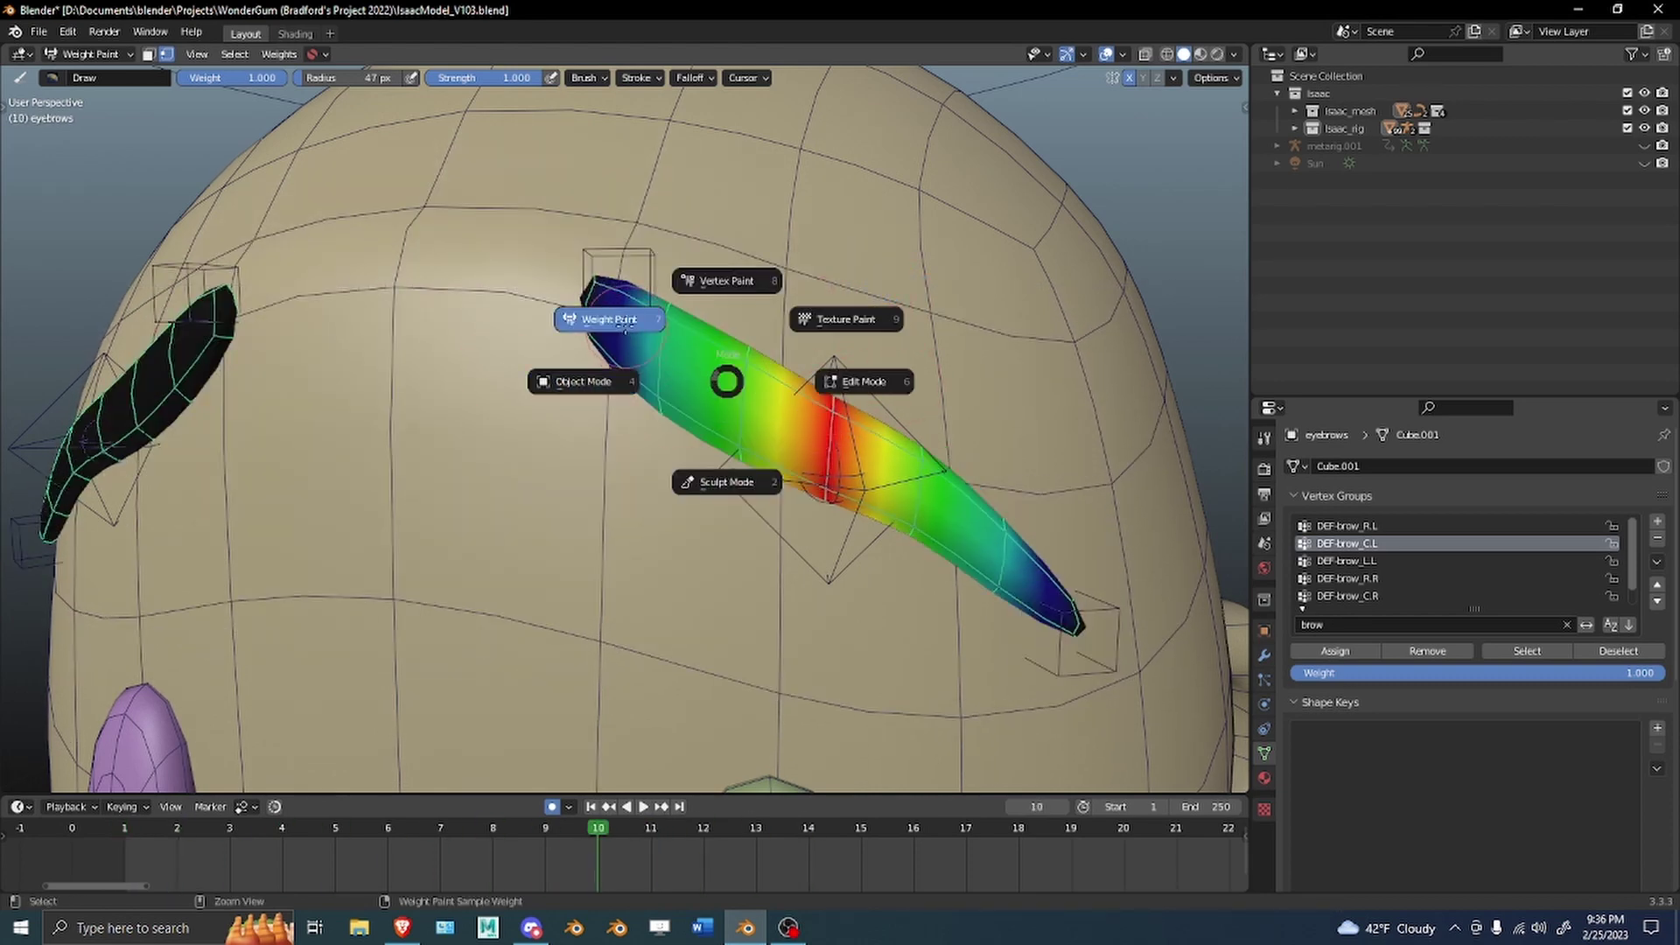
{"action": "left_click", "coordinate": [628, 297]}
{"action": "middle_click_drag", "start_coordinate": [743, 400], "coordinate": [726, 416], "text": "shift"}
{"action": "right_click", "coordinate": [726, 416]}
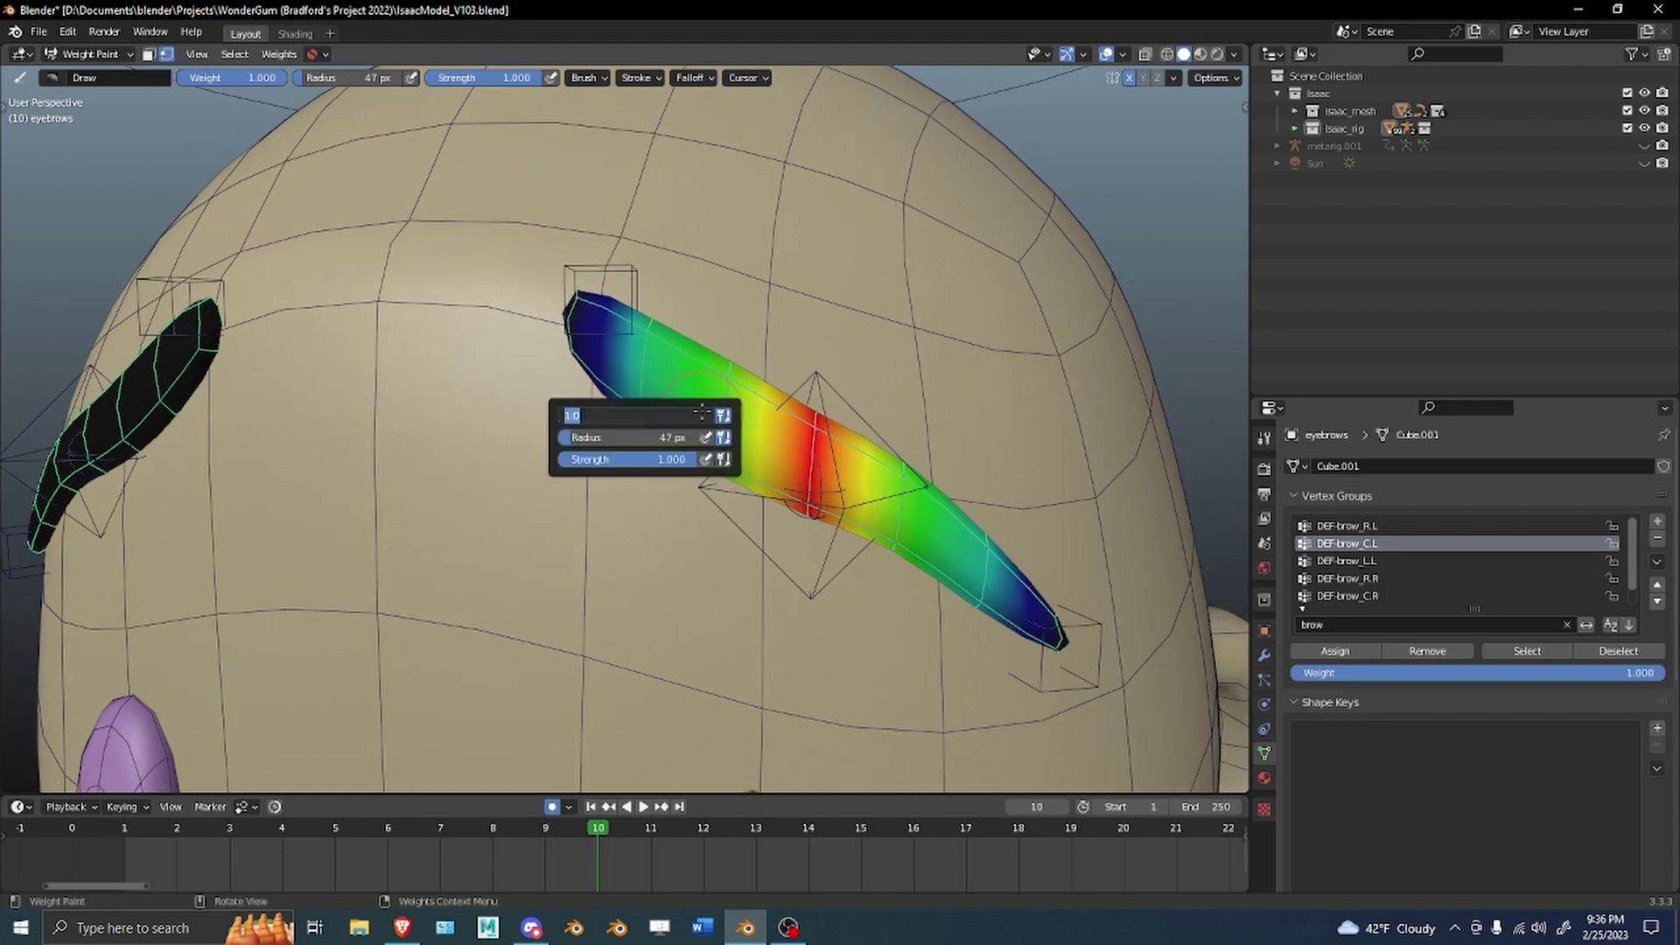
{"action": "type", "text": "0.75"}
{"action": "key", "text": "Return"}
{"action": "key", "text": "shift+Left"}
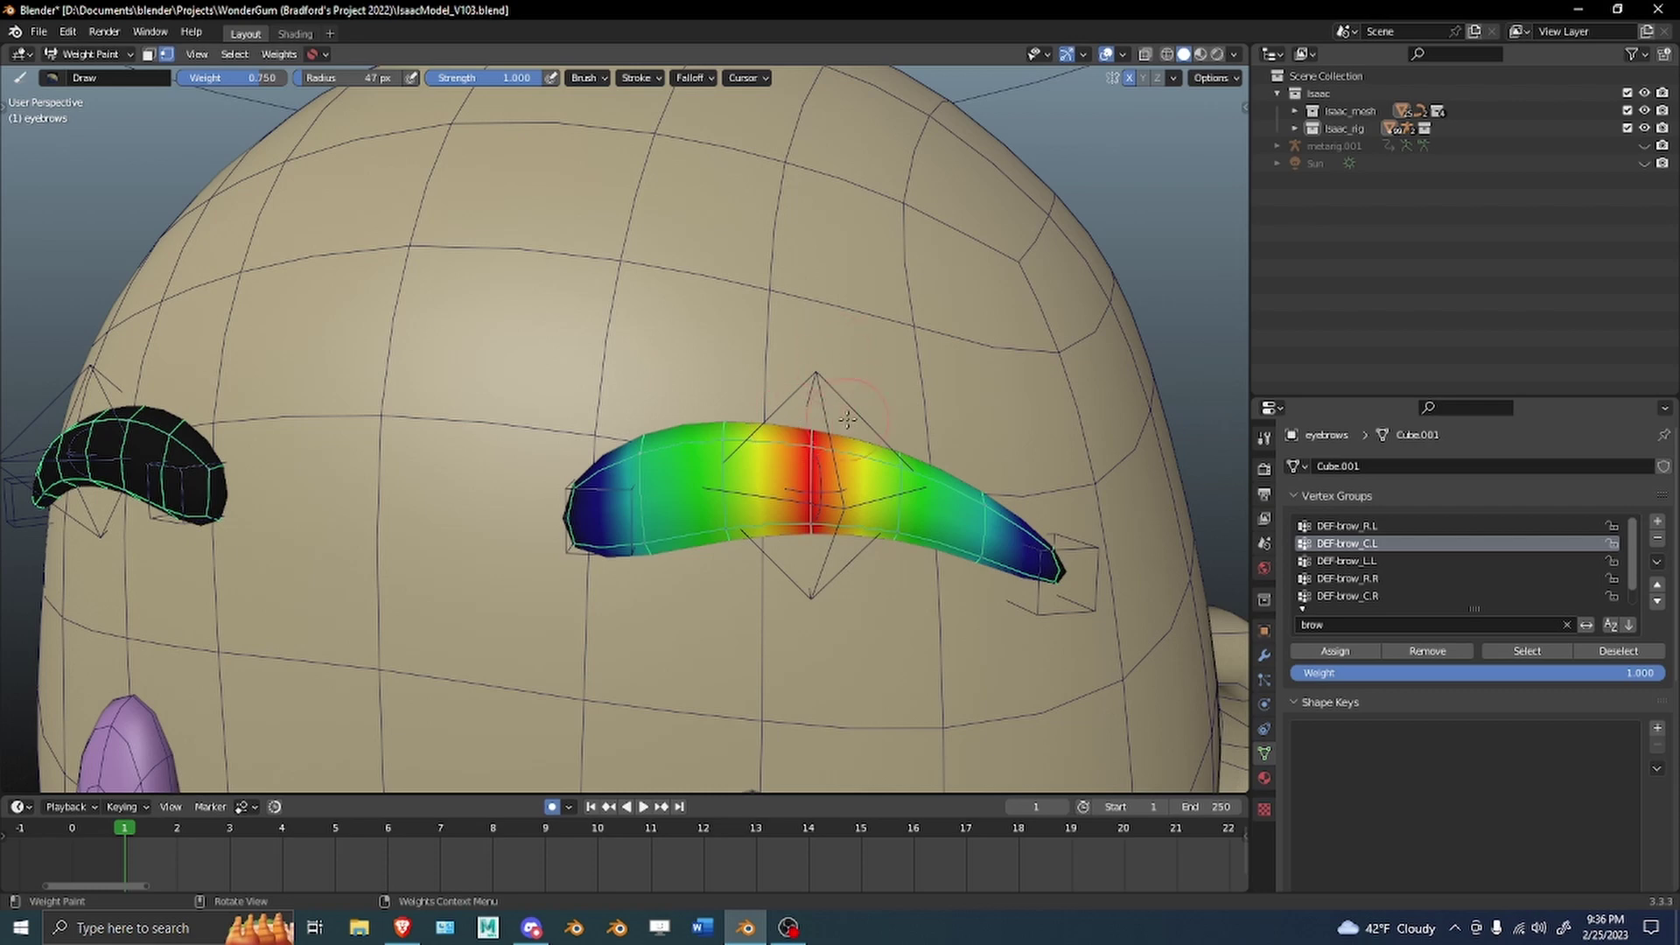
{"action": "scroll", "coordinate": [848, 419], "scroll_direction": "up", "scroll_amount": 4}
{"action": "middle_click_drag", "start_coordinate": [848, 419], "coordinate": [808, 289], "text": "shift"}
{"action": "scroll", "coordinate": [923, 518], "scroll_direction": "down", "scroll_amount": 5}
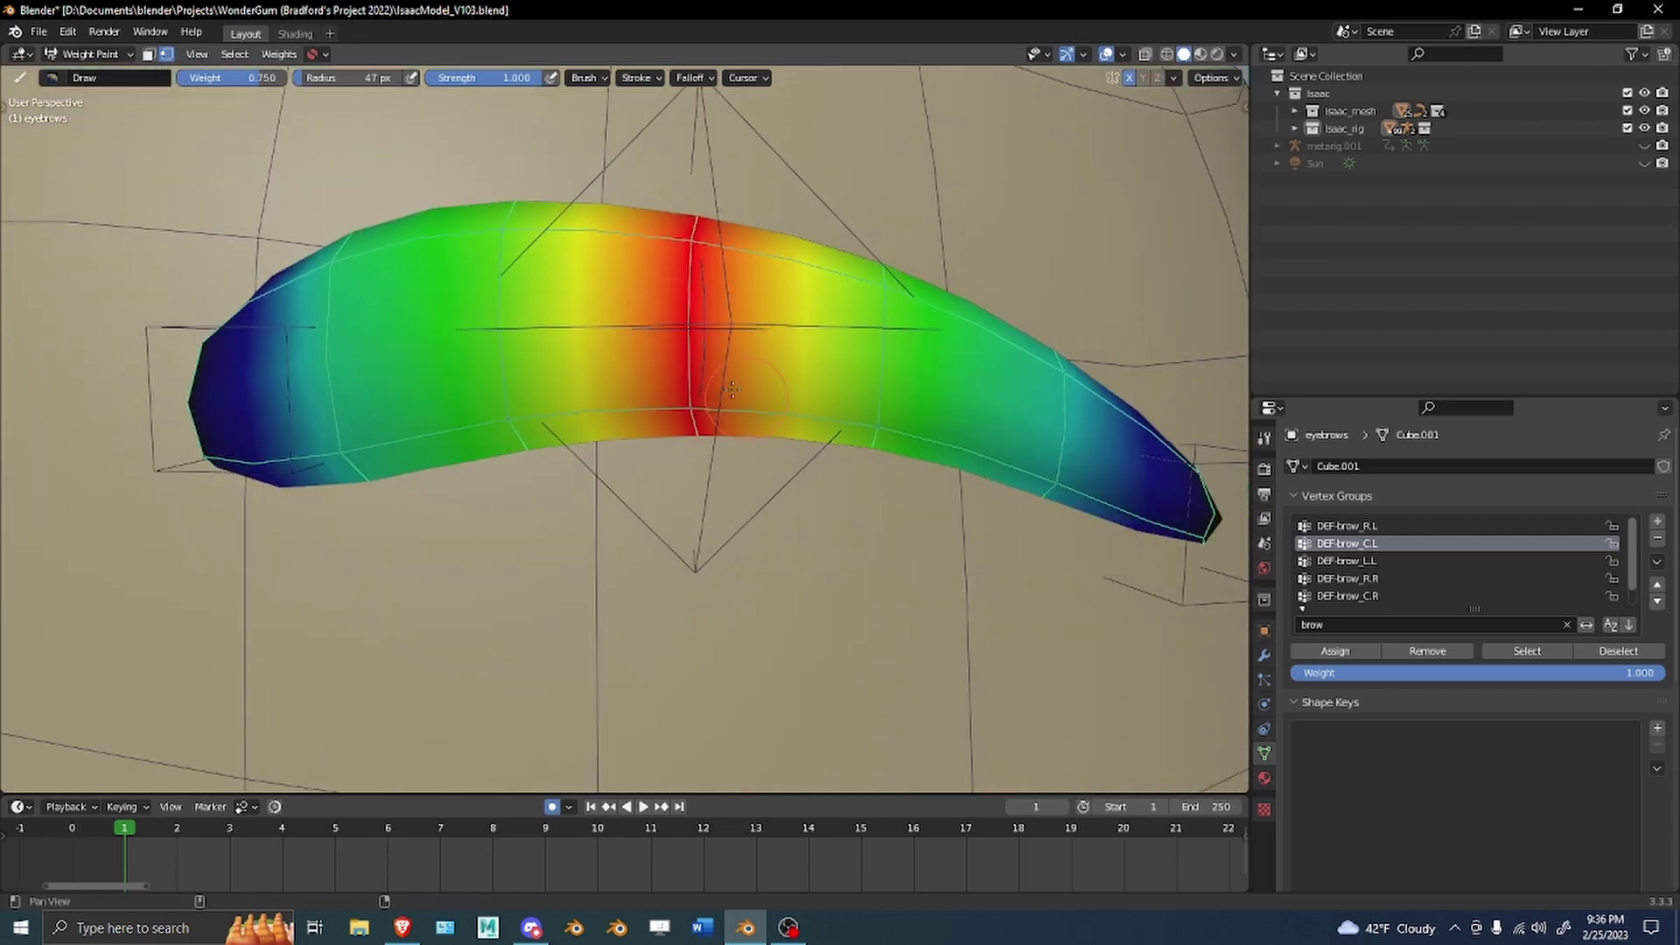
Put the rig in Pose Mode and test moving the brow_C.L control at the eyebrow's centre.
{"action": "key", "text": "ctrl+Tab"}
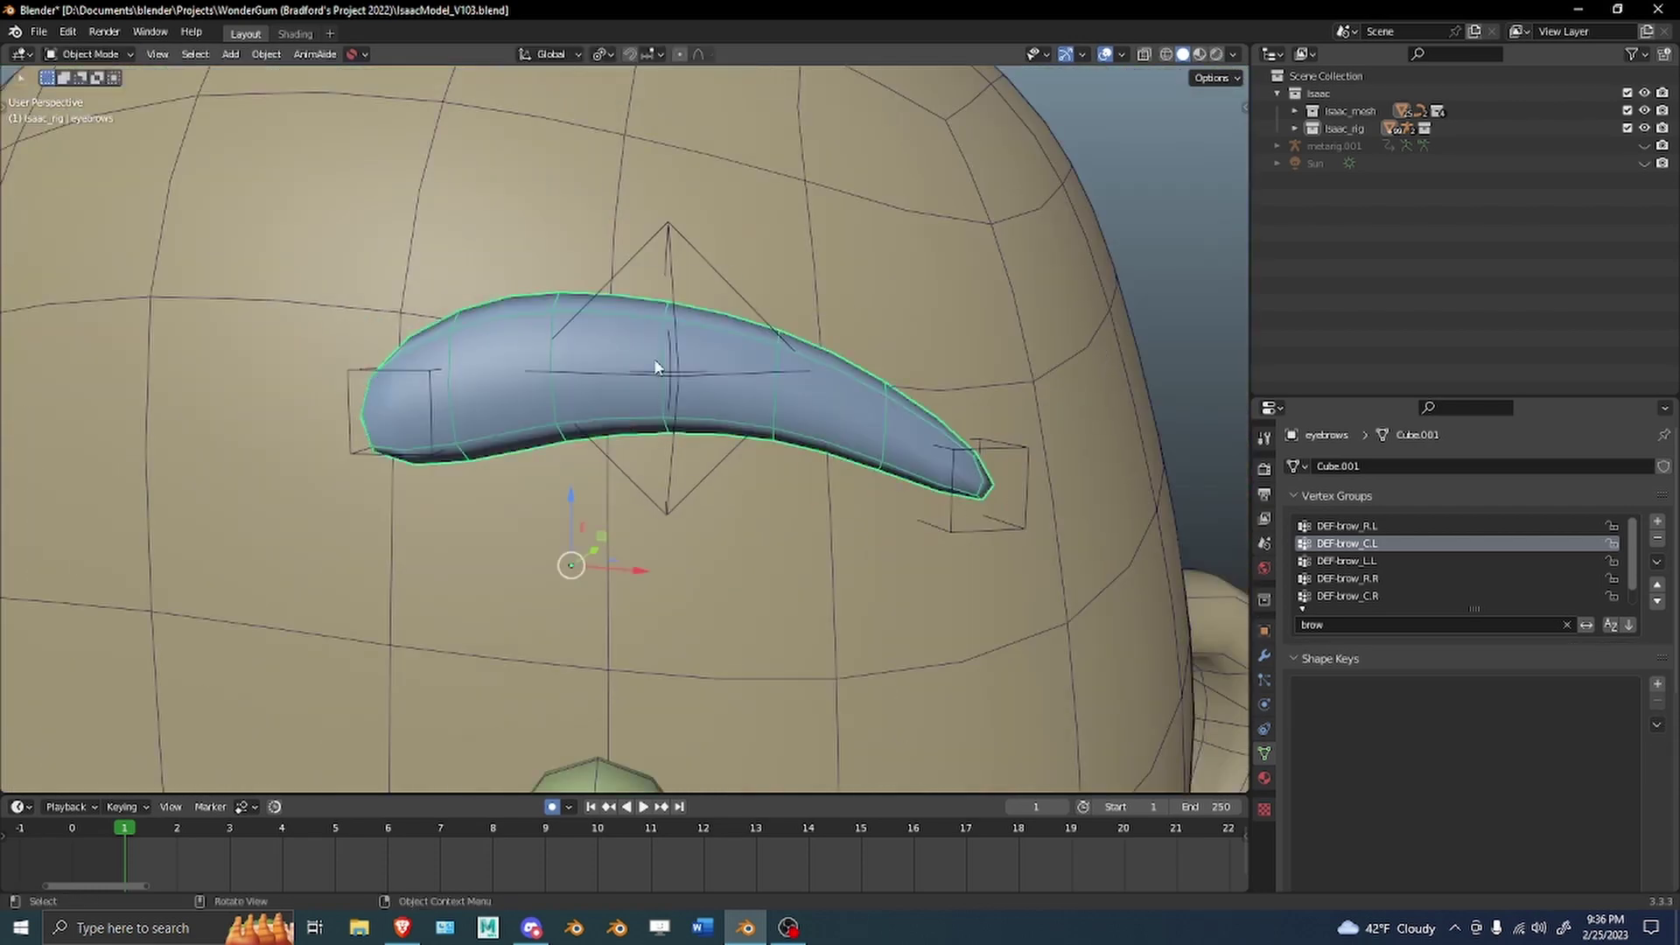
{"action": "left_click", "coordinate": [659, 371]}
{"action": "key", "text": "ctrl+Tab"}
{"action": "left_click_drag", "start_coordinate": [670, 350], "coordinate": [709, 512]}
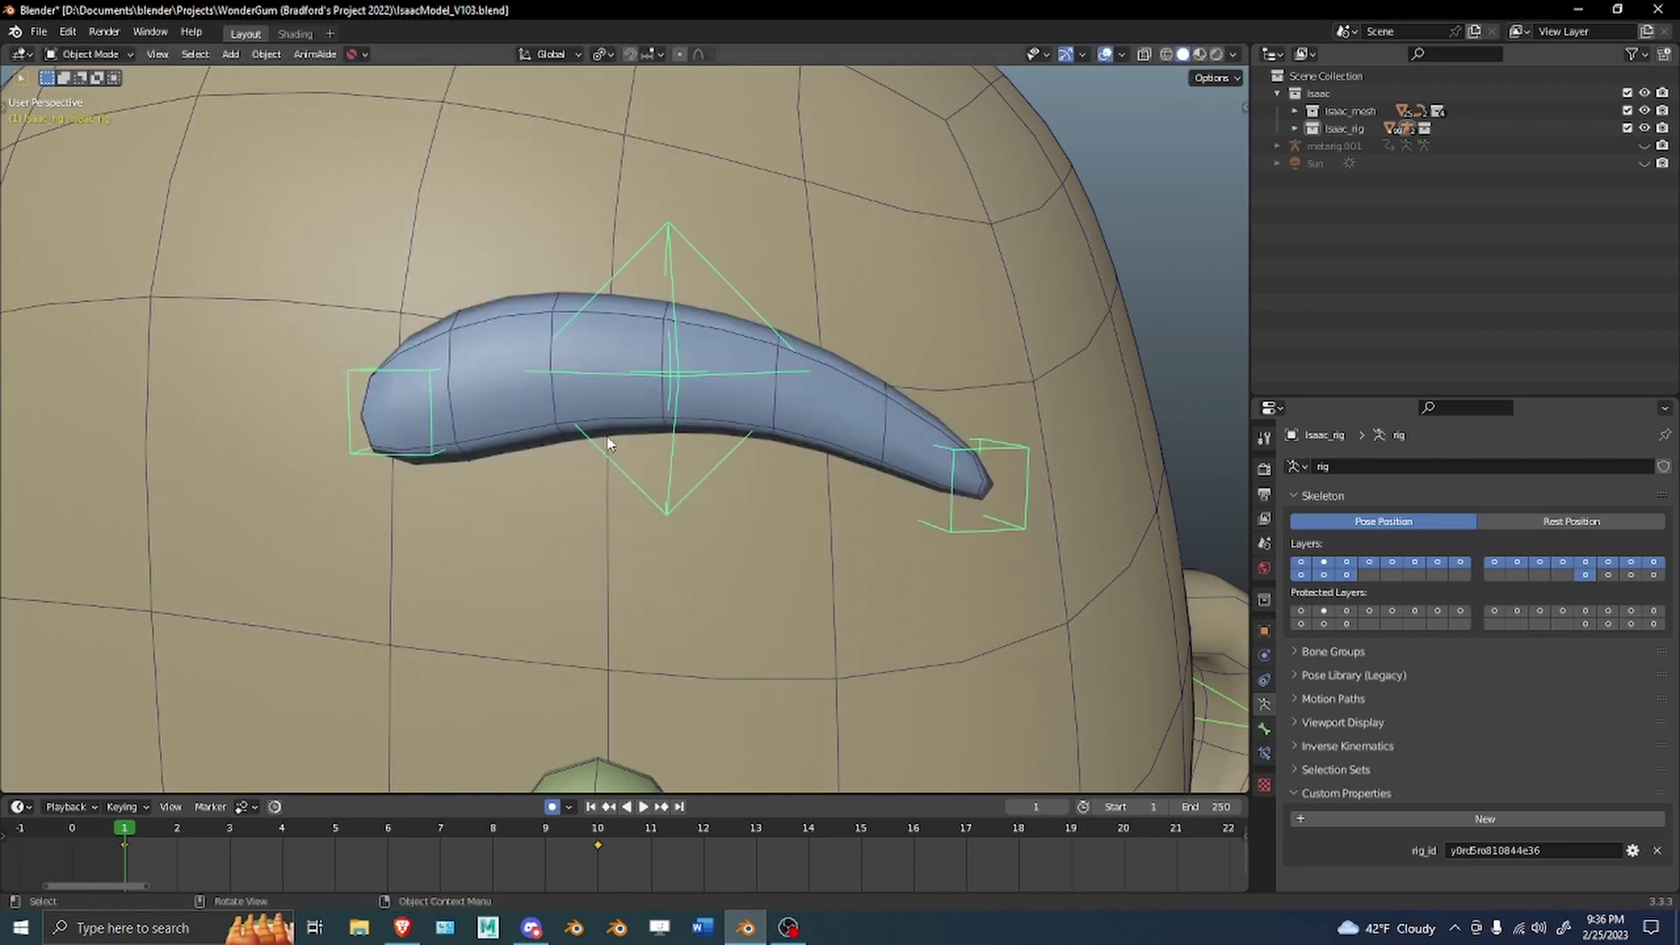
{"action": "key", "text": "ctrl+Tab"}
{"action": "right_click", "coordinate": [525, 359]}
{"action": "key", "text": "shift+z"}
{"action": "middle_click_drag", "start_coordinate": [805, 574], "coordinate": [454, 546]}
{"action": "scroll", "coordinate": [555, 612], "scroll_direction": "up", "scroll_amount": 6}
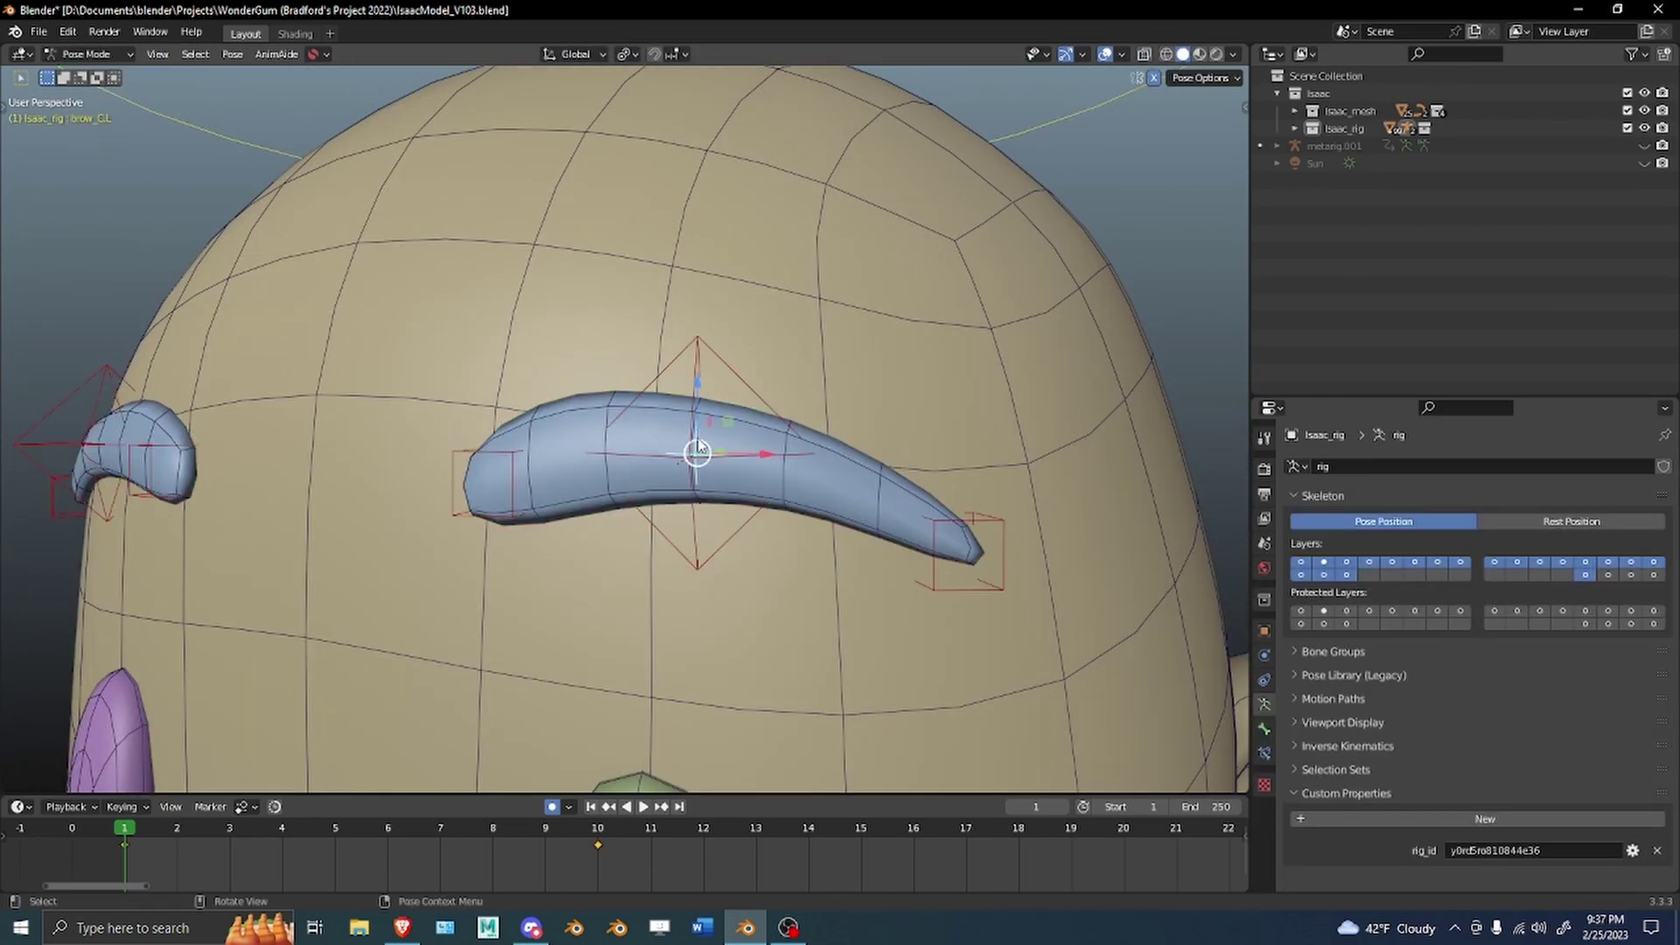
{"action": "left_click_drag", "start_coordinate": [698, 389], "coordinate": [778, 554]}
{"action": "right_click", "coordinate": [778, 554]}
Return the eyebrows to Weight Paint Mode and paint the DEF-brow_C.L loop near the inner end at weight 0.4.
{"action": "key", "text": "ctrl+Tab"}
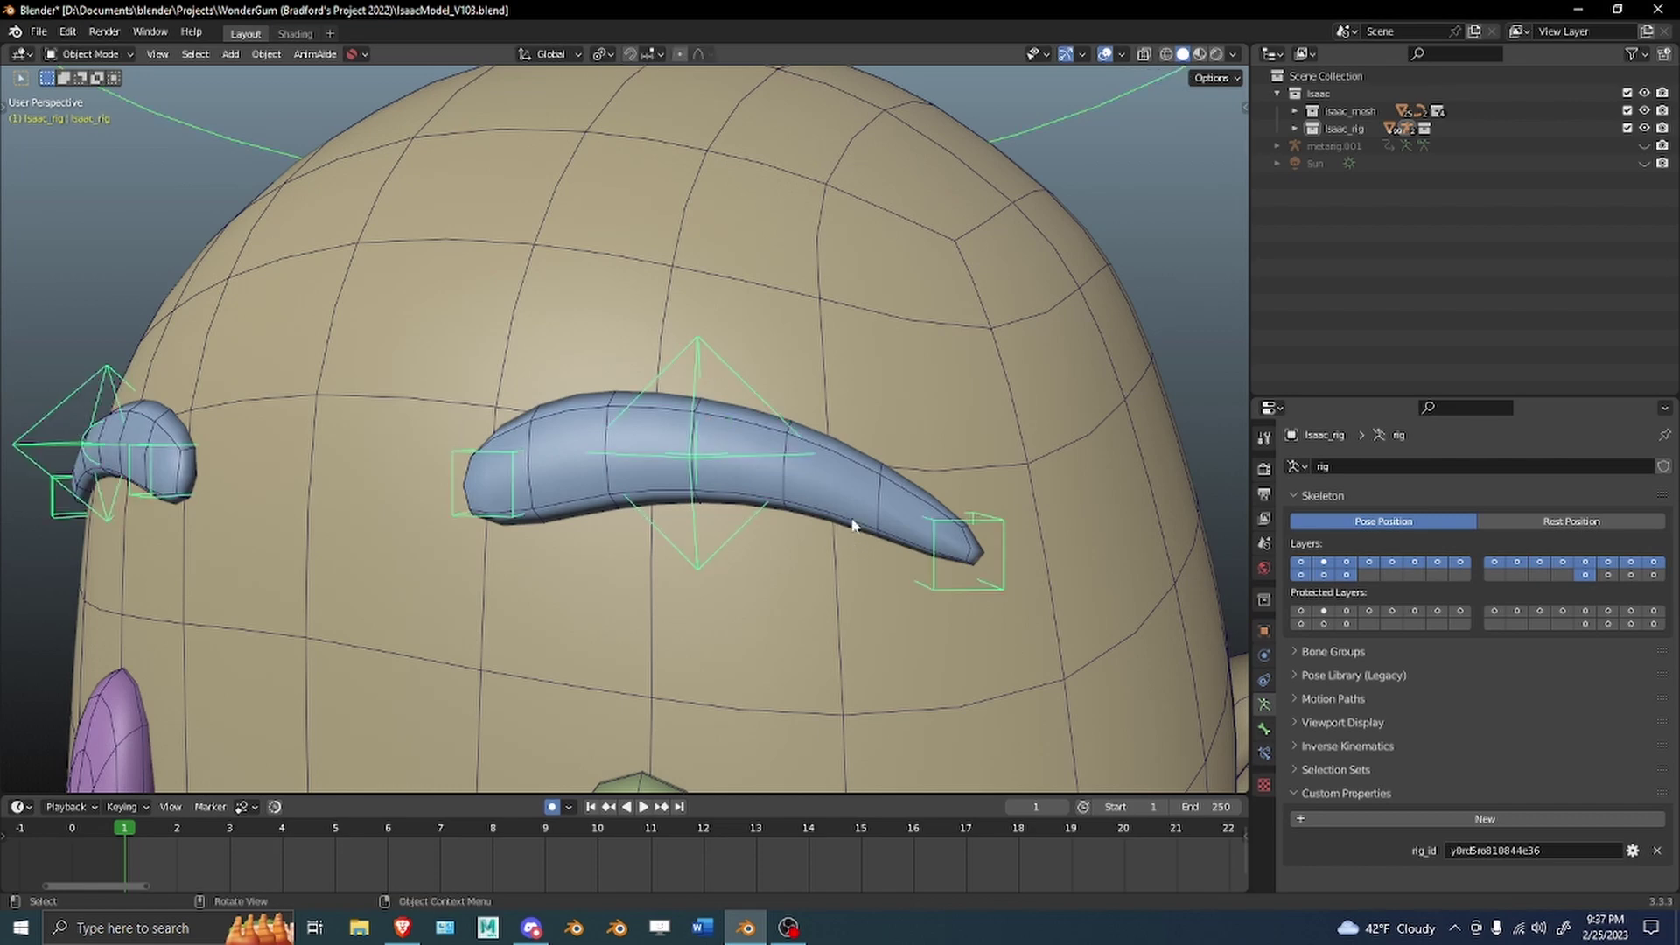
{"action": "left_click", "coordinate": [853, 522]}
{"action": "key", "text": "ctrl+Tab"}
{"action": "mouse_move", "coordinate": [739, 286]}
{"action": "middle_mouse_down", "text": "shift"}
{"action": "mouse_move", "coordinate": [701, 333]}
{"action": "mouse_move", "coordinate": [736, 334]}
{"action": "middle_mouse_up", "text": "shift"}
{"action": "scroll", "coordinate": [592, 477], "scroll_direction": "up", "scroll_amount": 3}
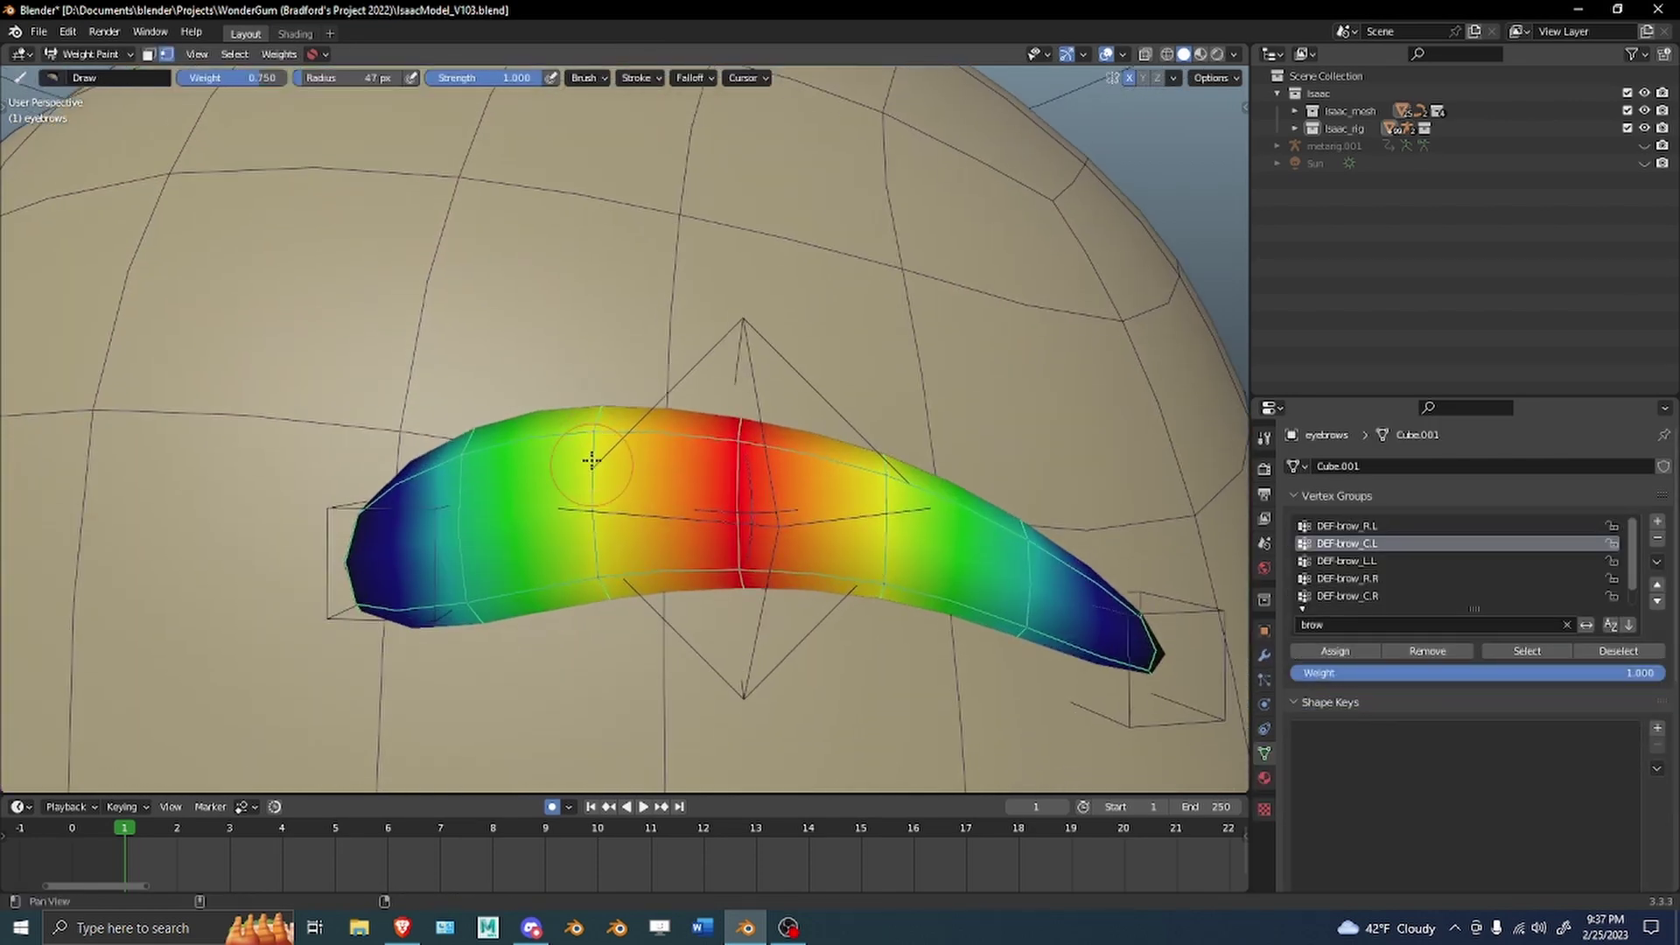
{"action": "right_click", "coordinate": [588, 390]}
{"action": "type", "text": "."}
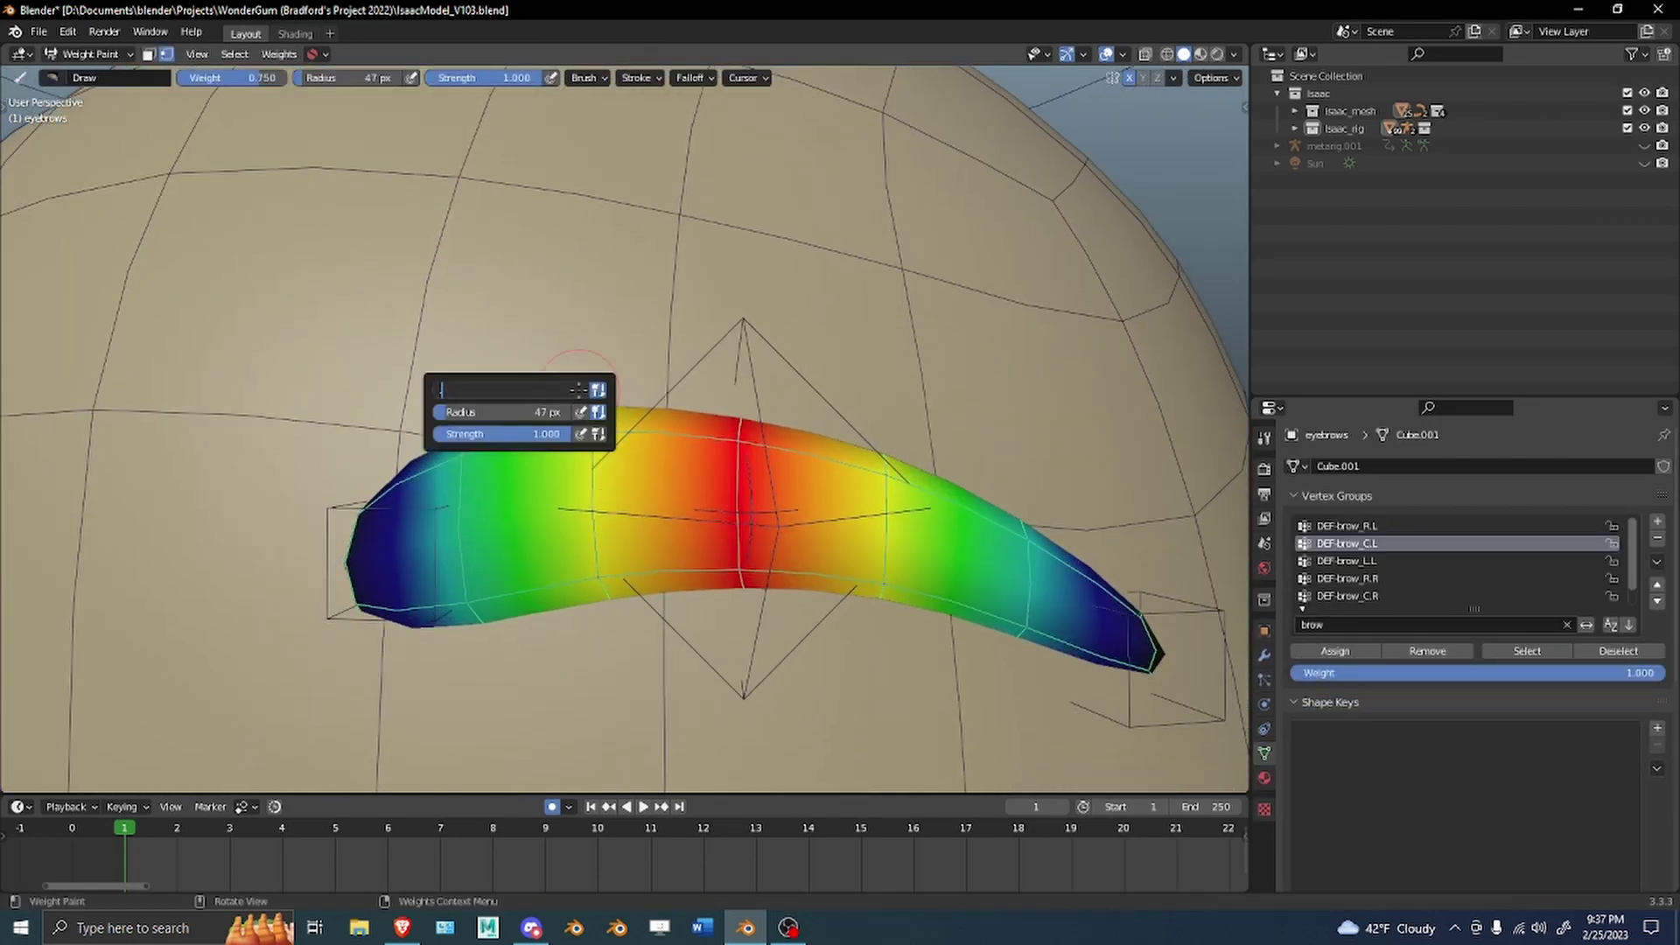
{"action": "type", "text": "4"}
{"action": "key", "text": "Return"}
{"action": "key", "text": "v"}
{"action": "left_click_drag", "start_coordinate": [468, 530], "coordinate": [475, 577]}
{"action": "mouse_move", "coordinate": [475, 568]}
{"action": "middle_mouse_down"}
{"action": "mouse_move", "coordinate": [530, 540]}
{"action": "mouse_move", "coordinate": [803, 540]}
{"action": "mouse_move", "coordinate": [744, 455]}
{"action": "mouse_move", "coordinate": [779, 411]}
{"action": "mouse_move", "coordinate": [570, 351]}
{"action": "mouse_move", "coordinate": [167, 280]}
{"action": "middle_mouse_up"}
Switch to wireframe shading, set the brush weight to 0.5 and return to Object Mode.
{"action": "key", "text": "shift+z"}
{"action": "scroll", "coordinate": [739, 451], "scroll_direction": "up", "scroll_amount": 2}
{"action": "right_click", "coordinate": [786, 415]}
{"action": "left_click", "coordinate": [769, 414]}
{"action": "type", "text": ".5"}
{"action": "key", "text": "Return"}
{"action": "mouse_move", "coordinate": [787, 385]}
{"action": "middle_mouse_down"}
{"action": "mouse_move", "coordinate": [514, 416]}
{"action": "mouse_move", "coordinate": [772, 383]}
{"action": "middle_mouse_up"}
{"action": "key", "text": "ctrl+Tab"}
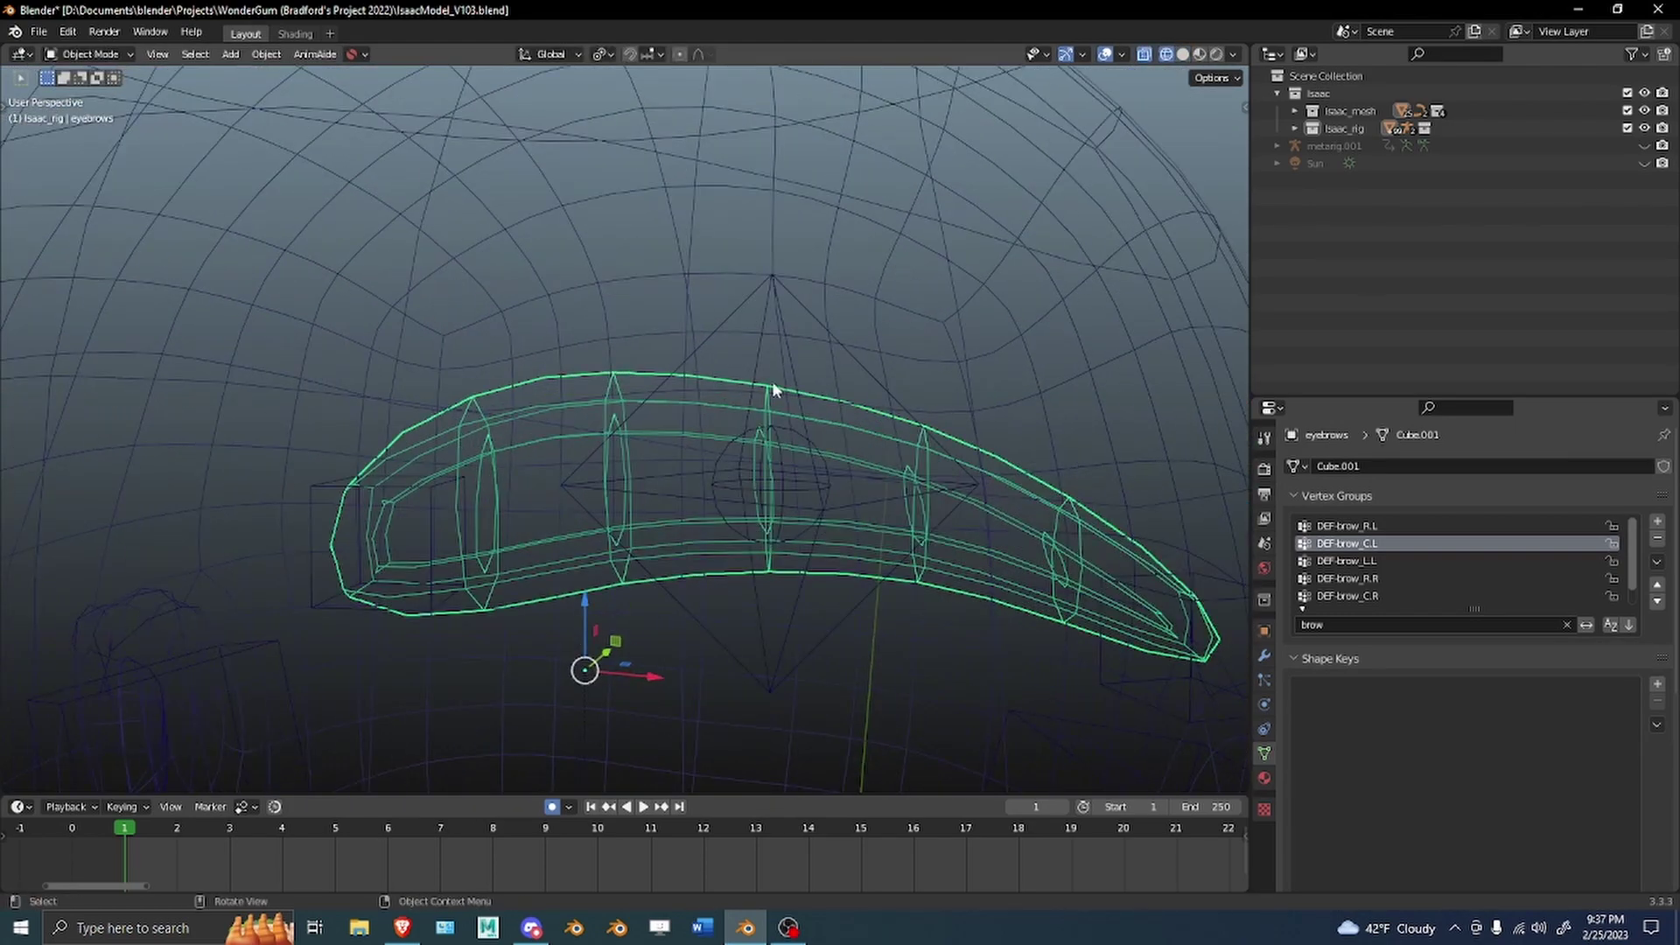
Put the rig in Pose Mode with solid shading and test moving the brow_C.L control up and down.
{"action": "left_click", "coordinate": [773, 390]}
{"action": "key", "text": "ctrl+Tab"}
{"action": "key", "text": "shift+z"}
{"action": "left_click", "coordinate": [761, 433]}
{"action": "key", "text": "g"}
{"action": "key", "text": "z"}
{"action": "right_click", "coordinate": [851, 245]}
{"action": "scroll", "coordinate": [755, 488], "scroll_direction": "down", "scroll_amount": 2}
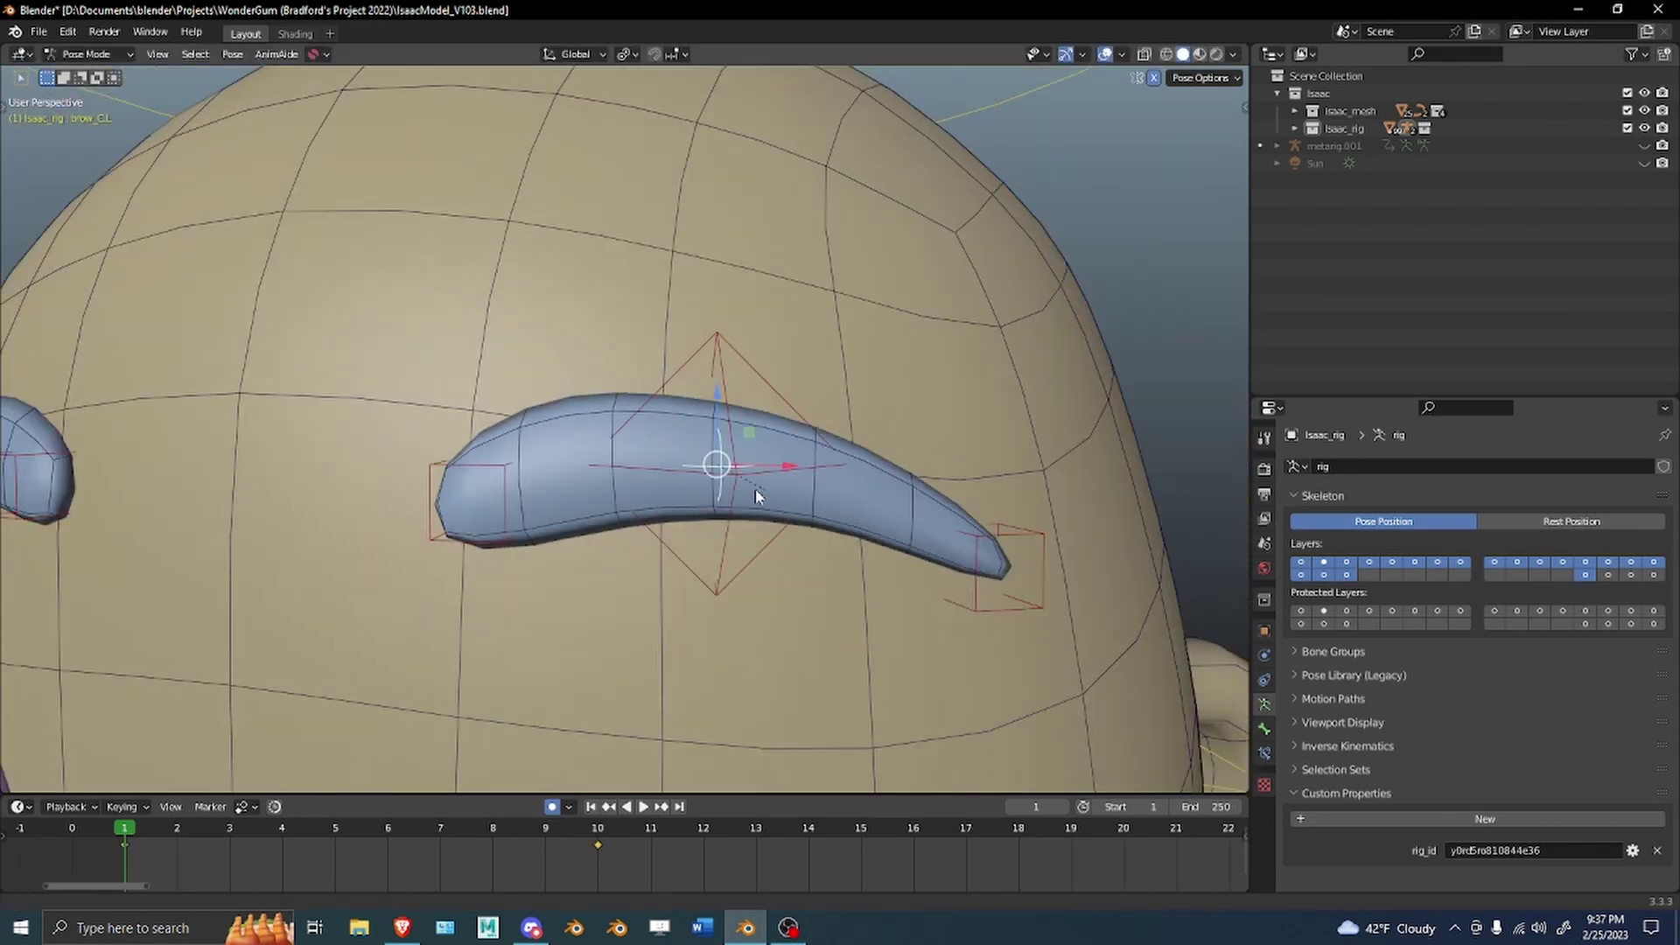
{"action": "scroll", "coordinate": [756, 497], "scroll_direction": "down", "scroll_amount": 4}
{"action": "key", "text": "g"}
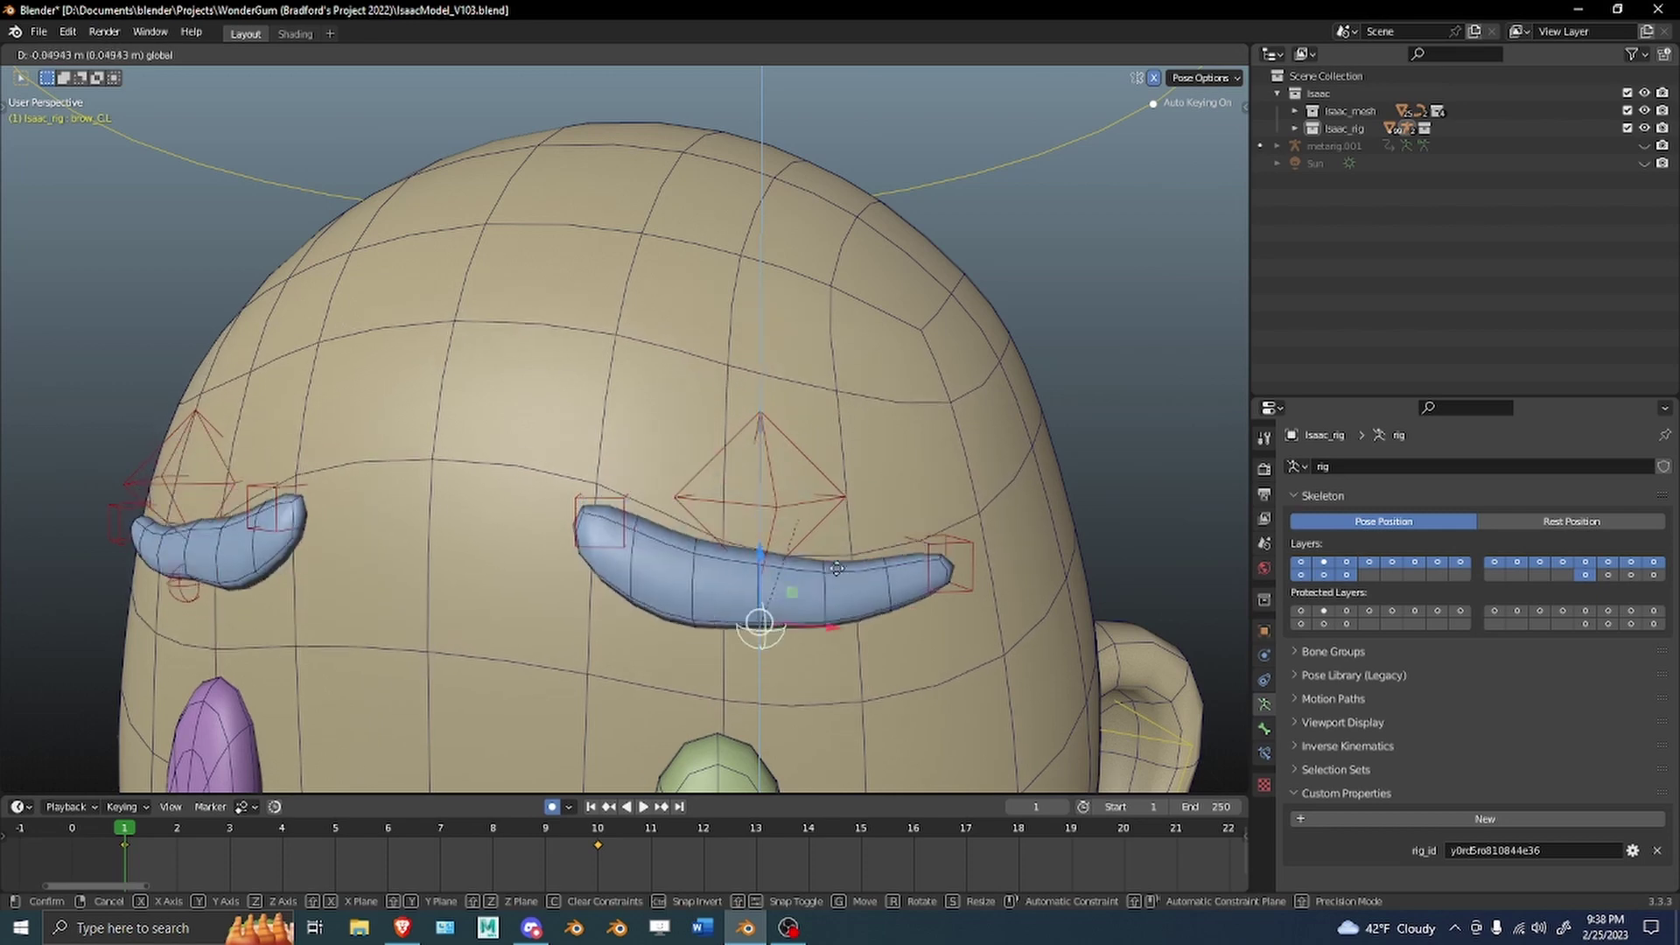
{"action": "left_click", "coordinate": [833, 469]}
Go to frame 10 and test rotating and vertically moving the brow_C.L control.
{"action": "scroll", "coordinate": [763, 527], "scroll_direction": "up", "scroll_amount": 3}
{"action": "left_click_drag", "start_coordinate": [827, 429], "coordinate": [842, 301]}
{"action": "key", "text": "Up"}
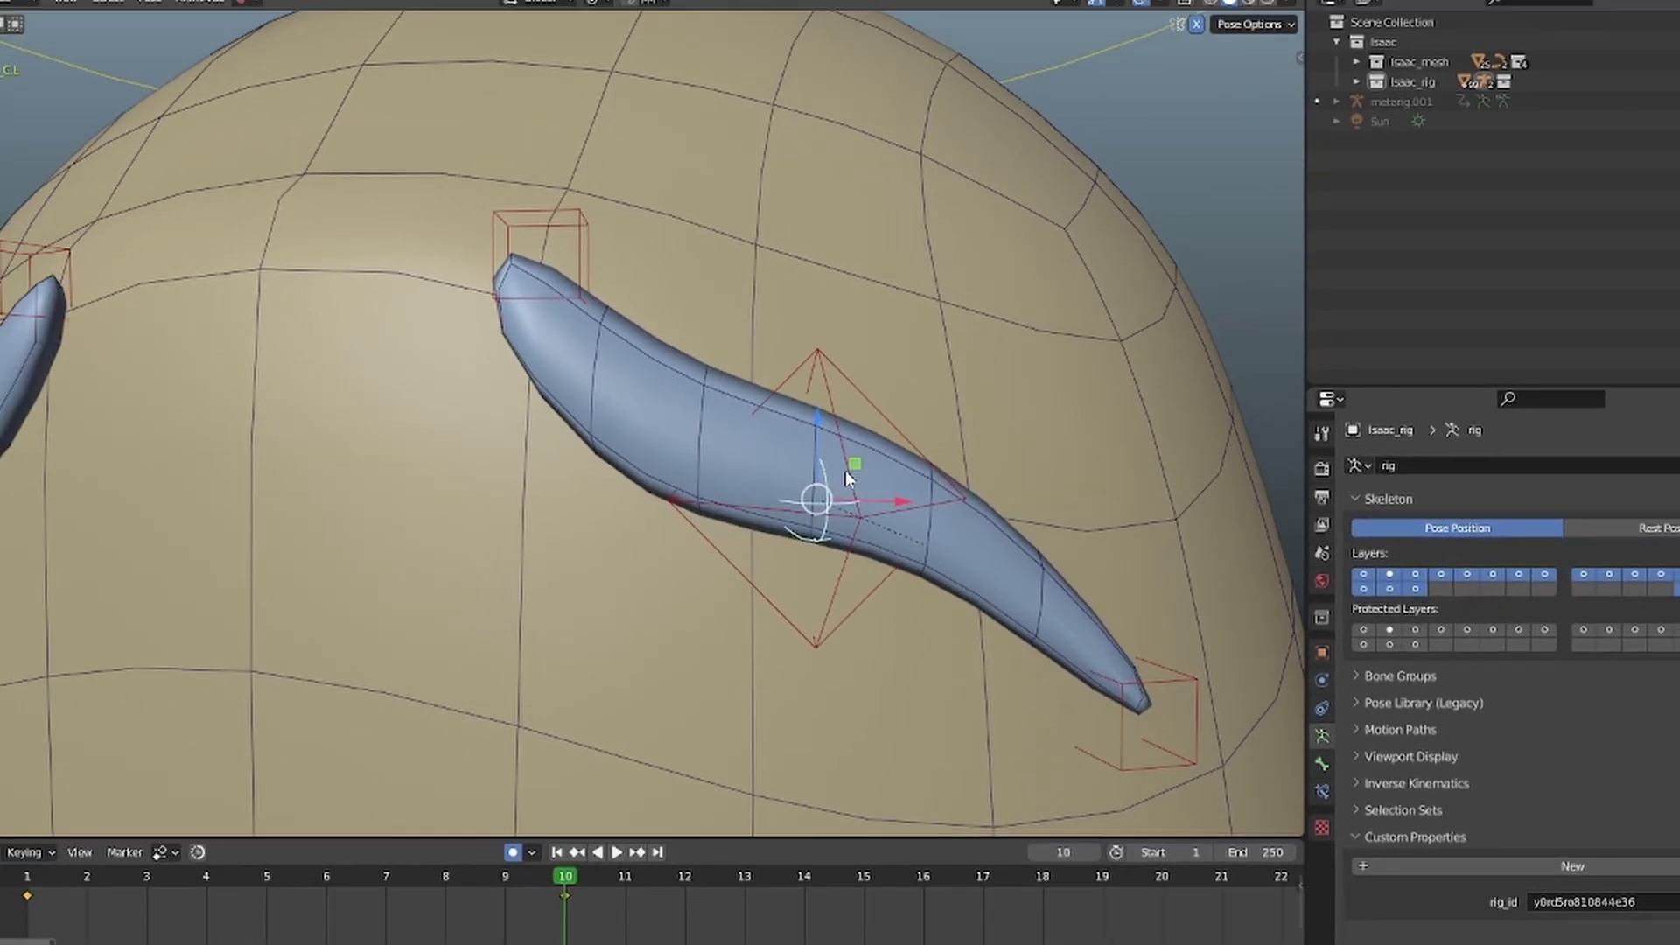
{"action": "key", "text": "r"}
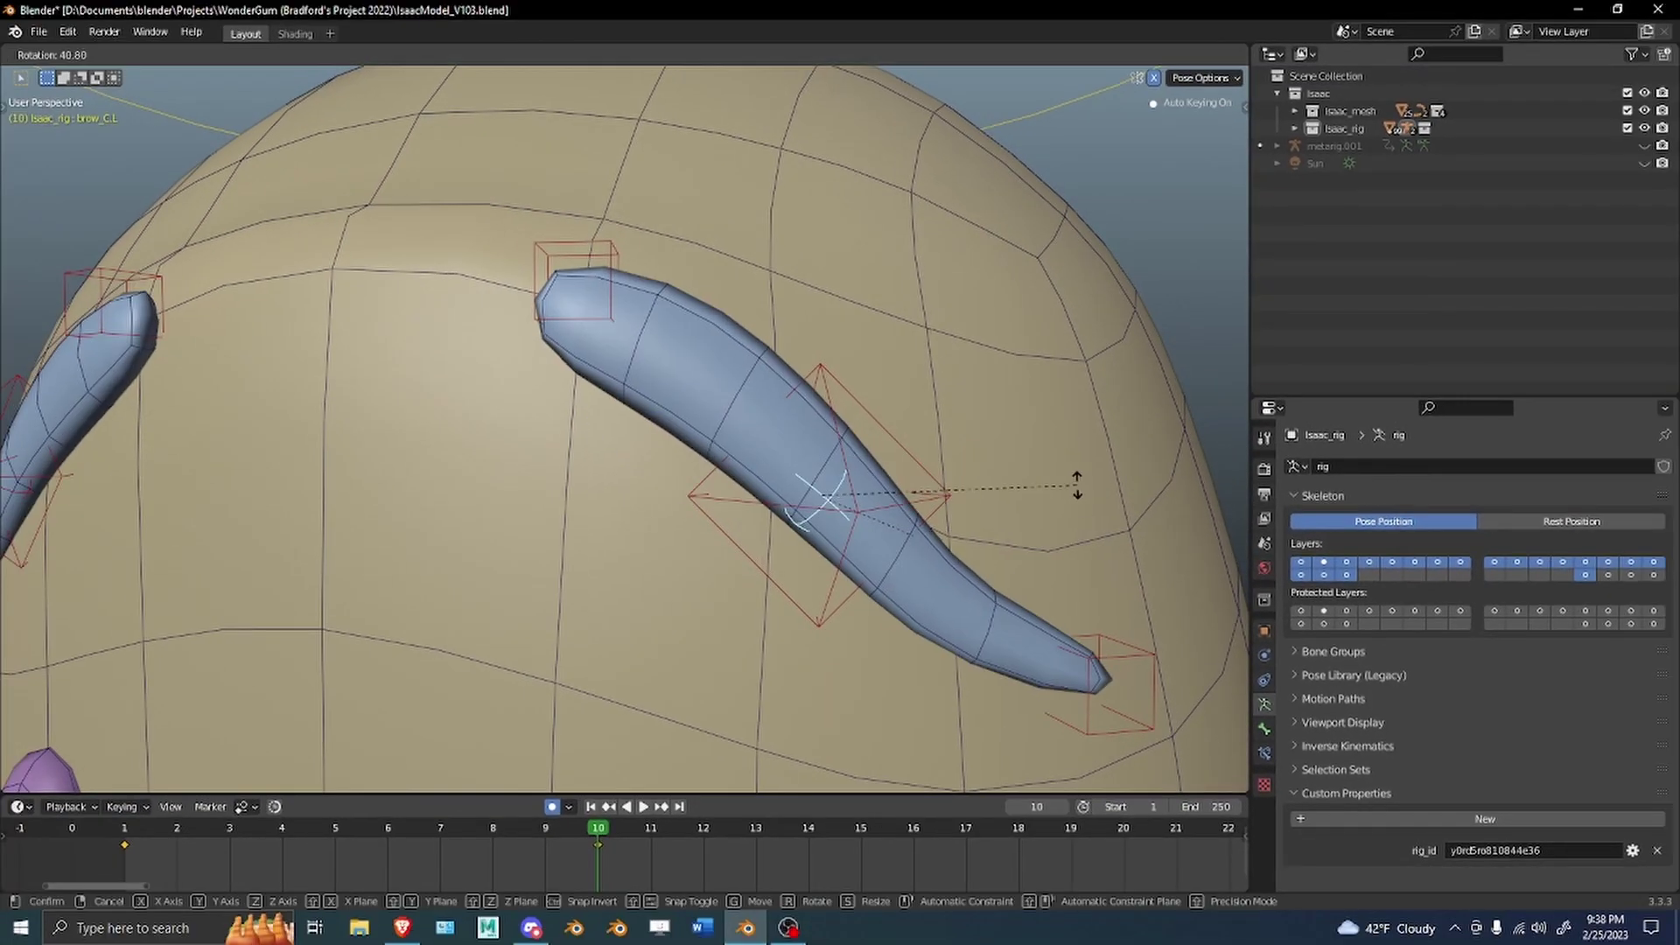
{"action": "right_click", "coordinate": [1075, 333]}
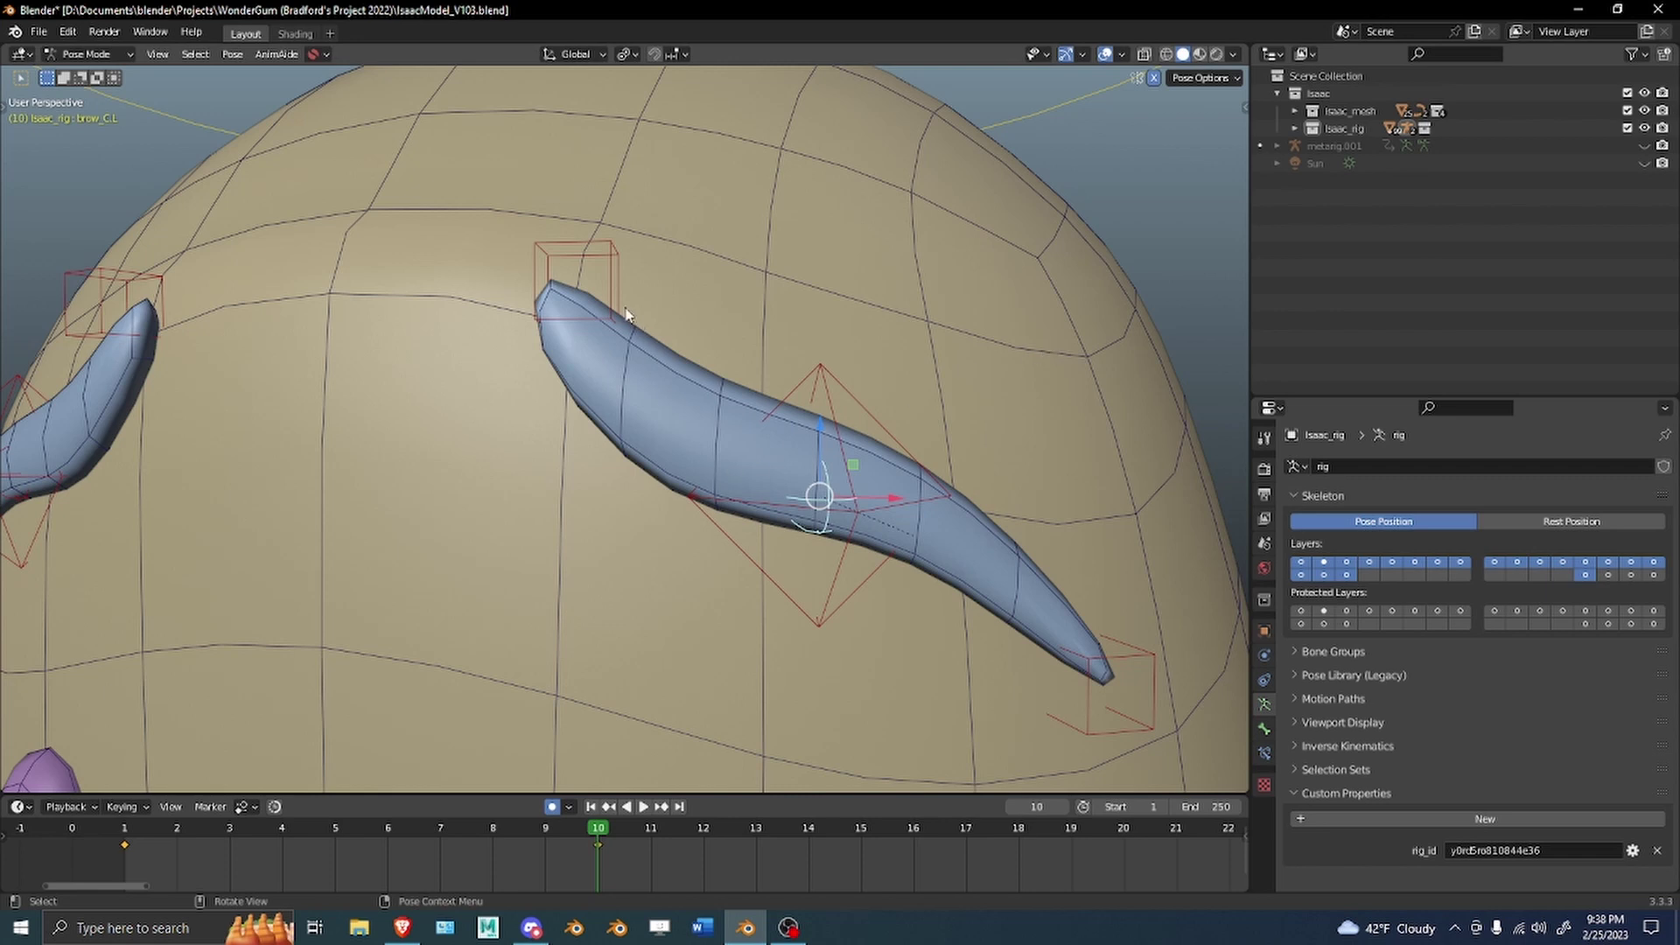
{"action": "left_click", "coordinate": [821, 391]}
{"action": "key", "text": "g"}
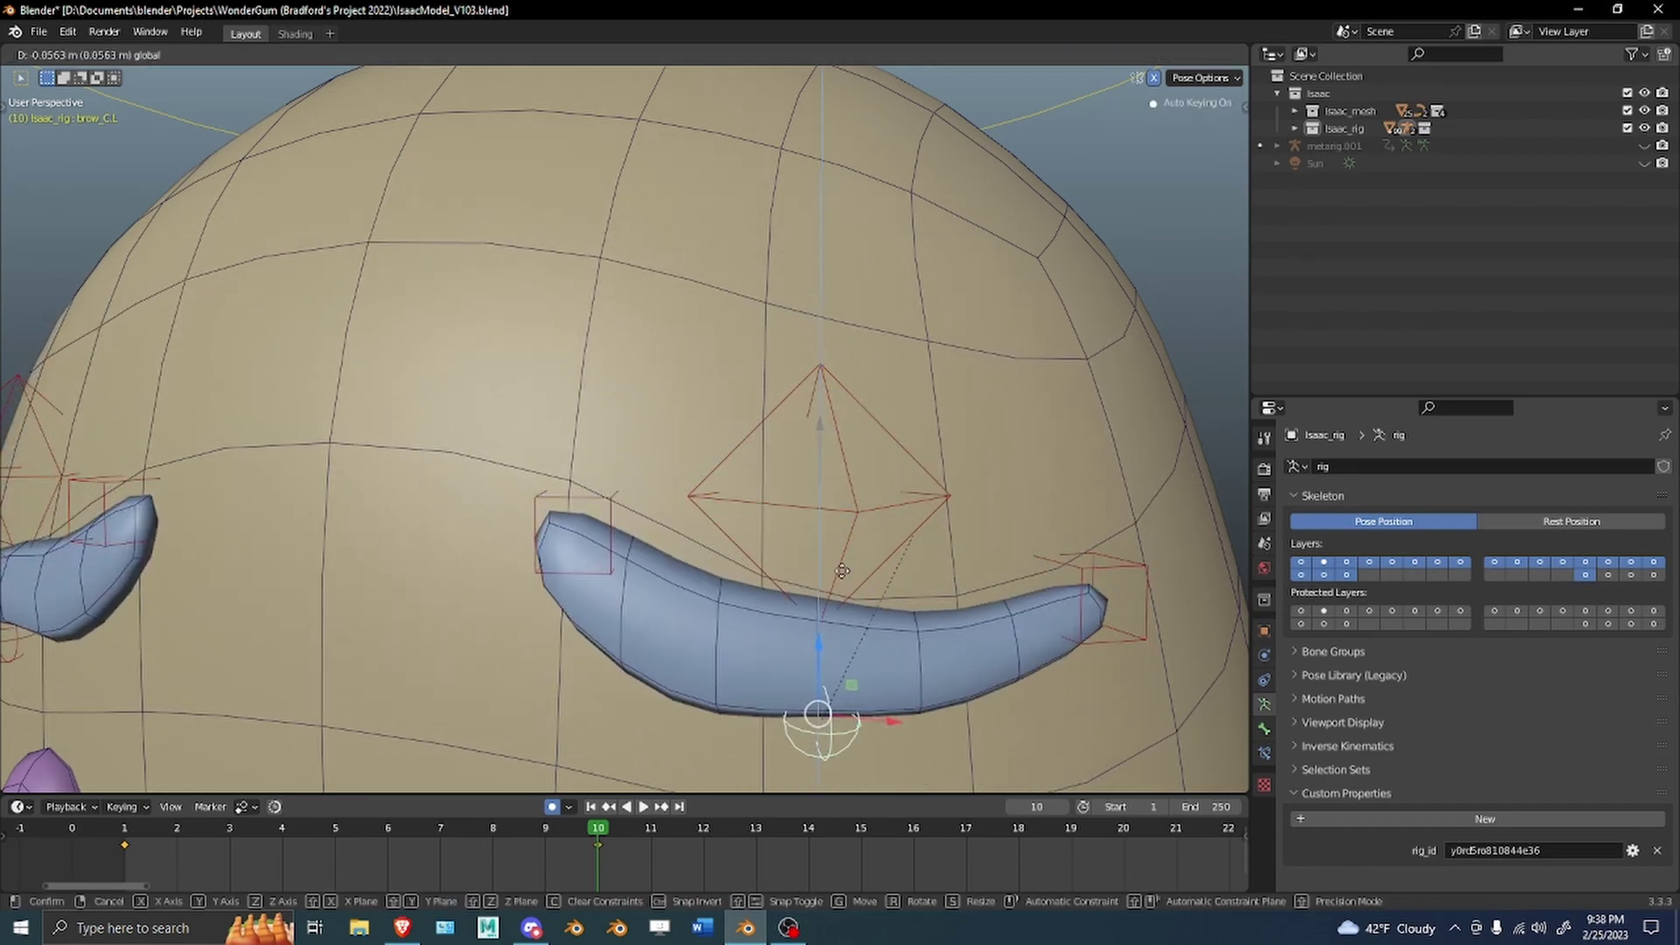
{"action": "right_click", "coordinate": [880, 401]}
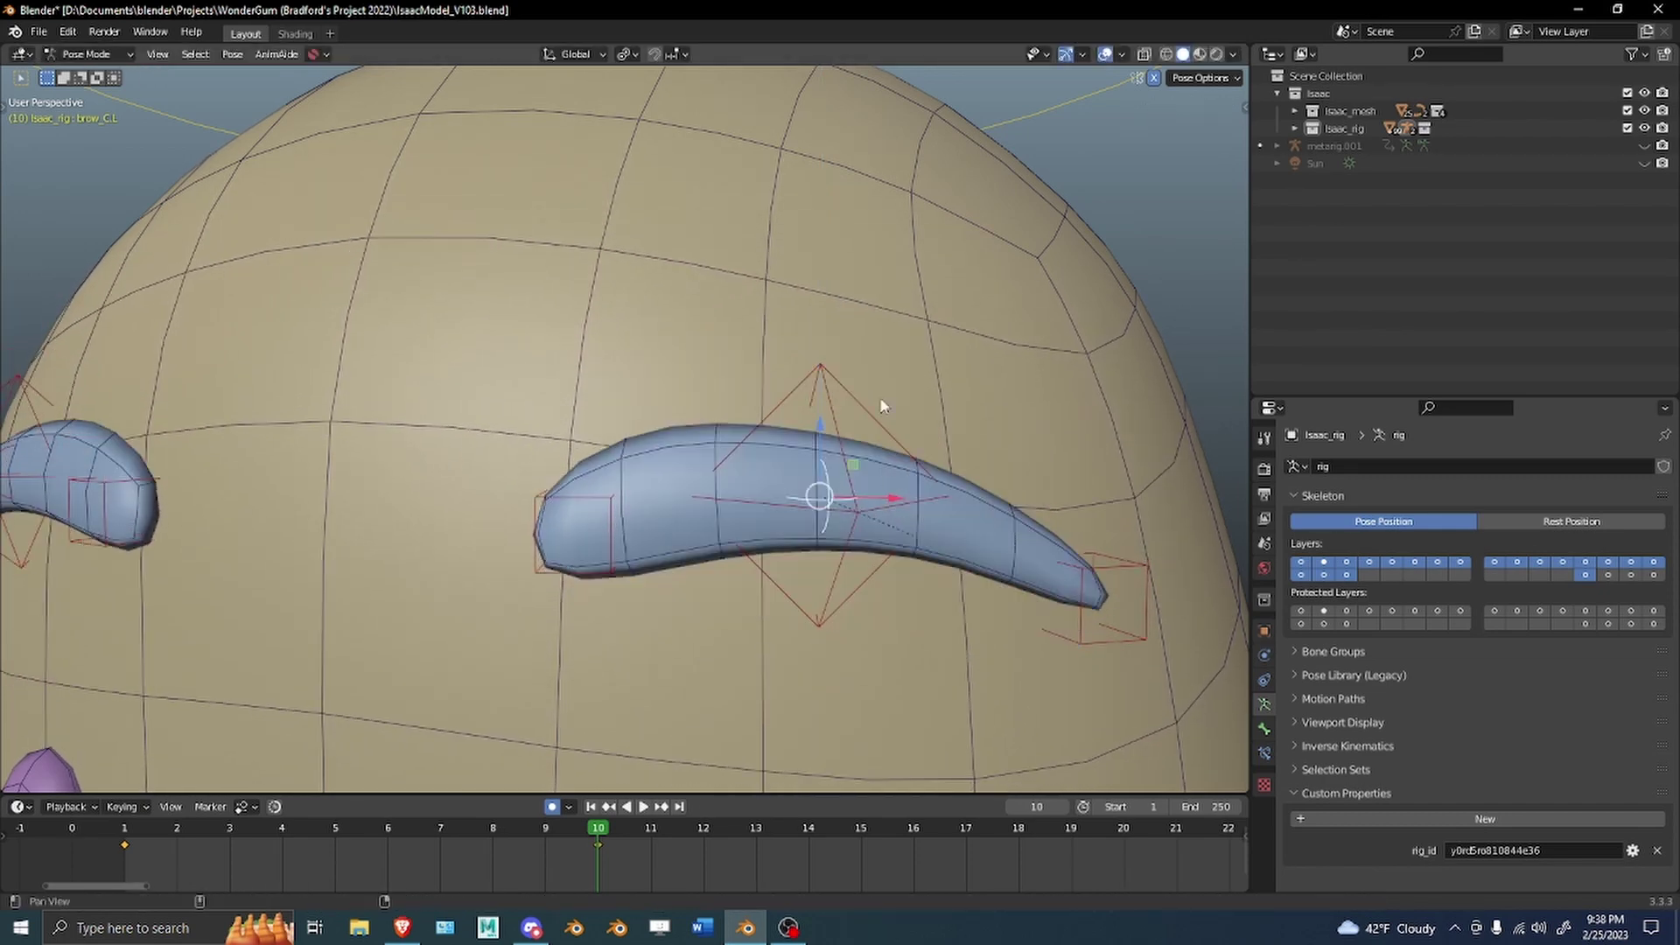
Lower the brow_C.L control at frame 10, keep that pose and switch the eyebrows to Weight Paint Mode.
{"action": "middle_click_drag", "start_coordinate": [880, 401], "coordinate": [950, 300], "text": "shift"}
{"action": "scroll", "coordinate": [953, 300], "scroll_direction": "down", "scroll_amount": 2}
{"action": "left_click_drag", "start_coordinate": [792, 346], "coordinate": [794, 517]}
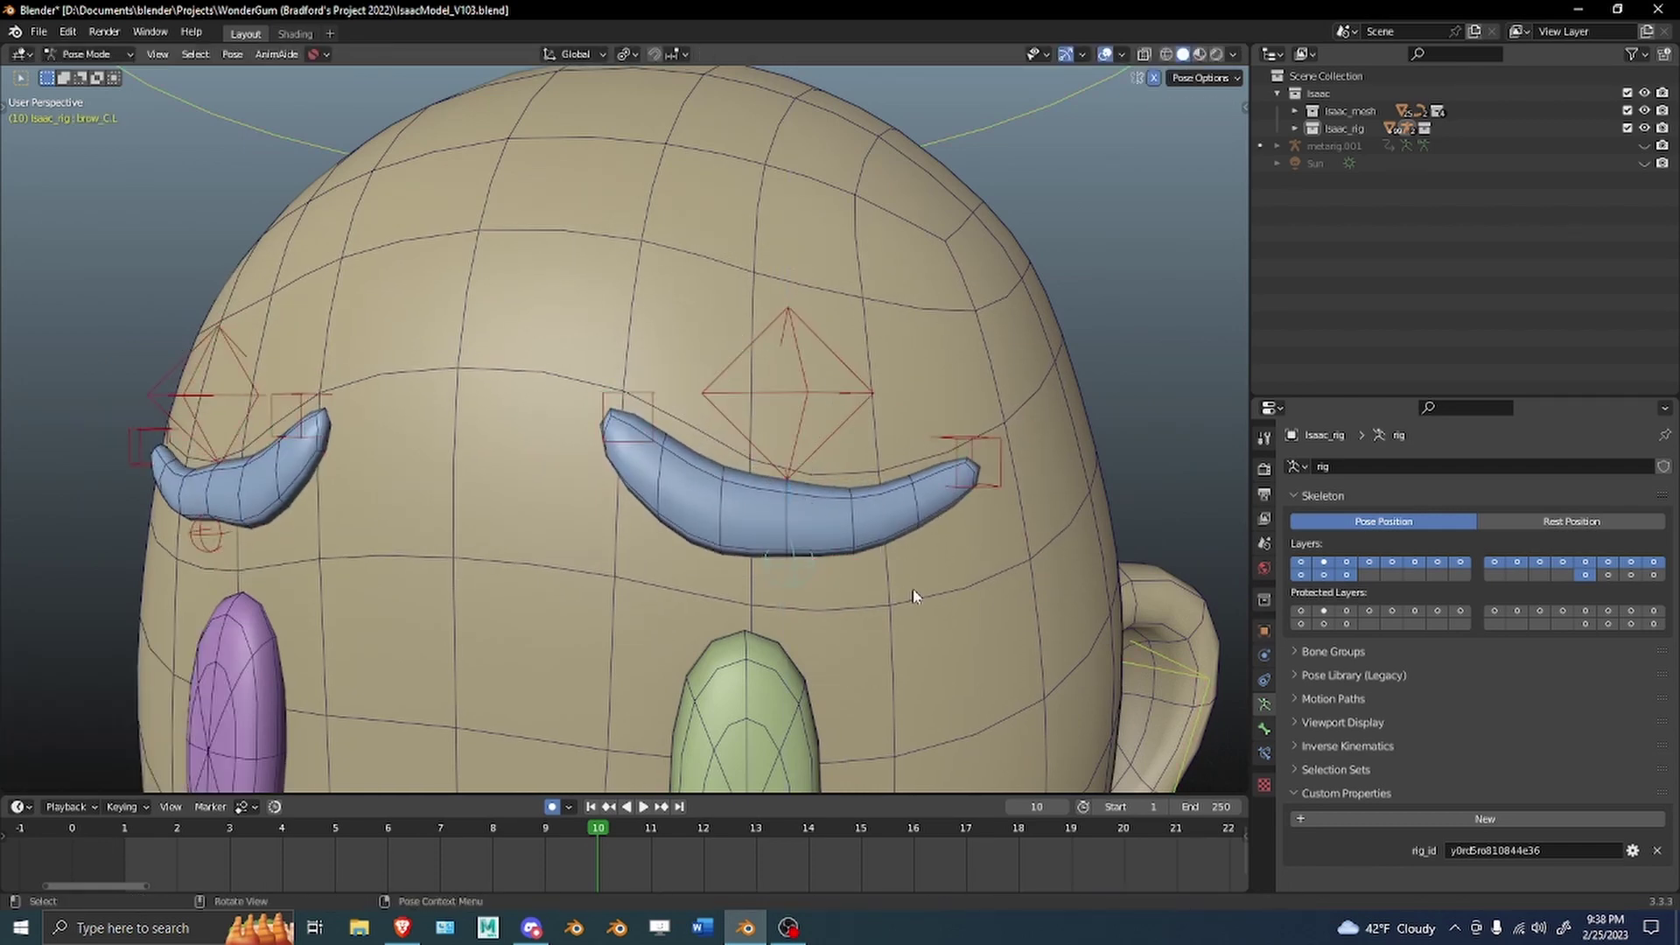
{"action": "key", "text": "ctrl+Tab"}
{"action": "left_click", "coordinate": [795, 550]}
{"action": "key", "text": "ctrl+Tab"}
{"action": "middle_click_drag", "start_coordinate": [729, 404], "coordinate": [787, 501], "text": "ctrl"}
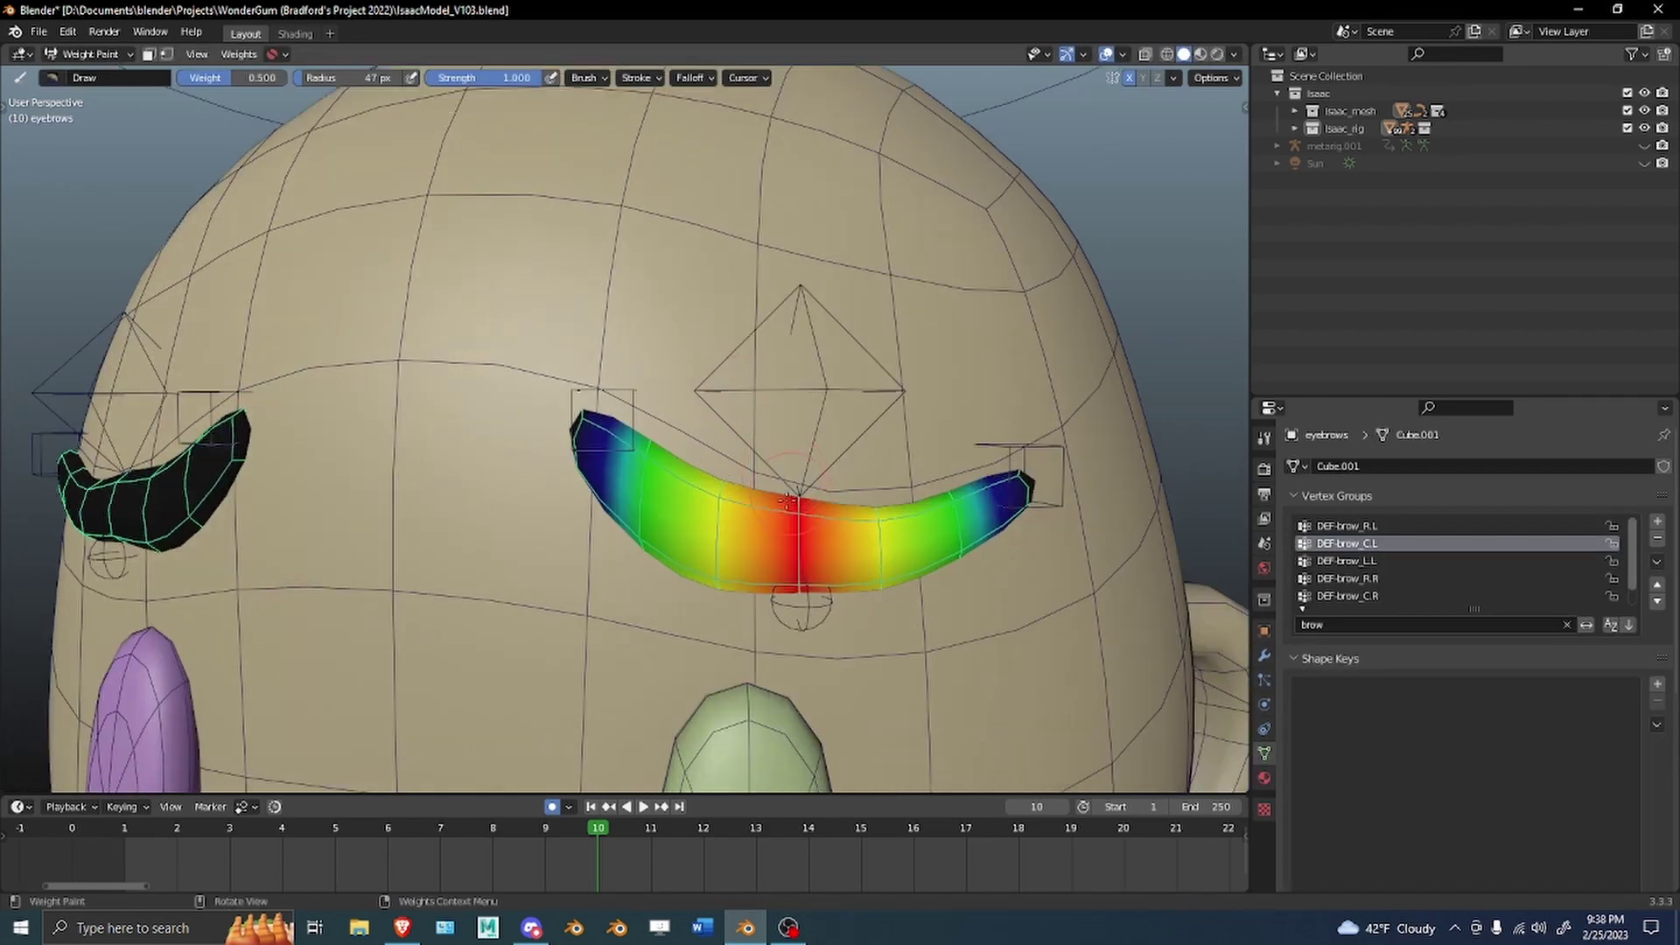
In wireframe shading, paint the DEF-brow_C.L loop on the inner side of the centre loop at weights 0.6 and 0.65.
{"action": "scroll", "coordinate": [786, 501], "scroll_direction": "up", "scroll_amount": 2}
{"action": "right_click", "coordinate": [686, 350]}
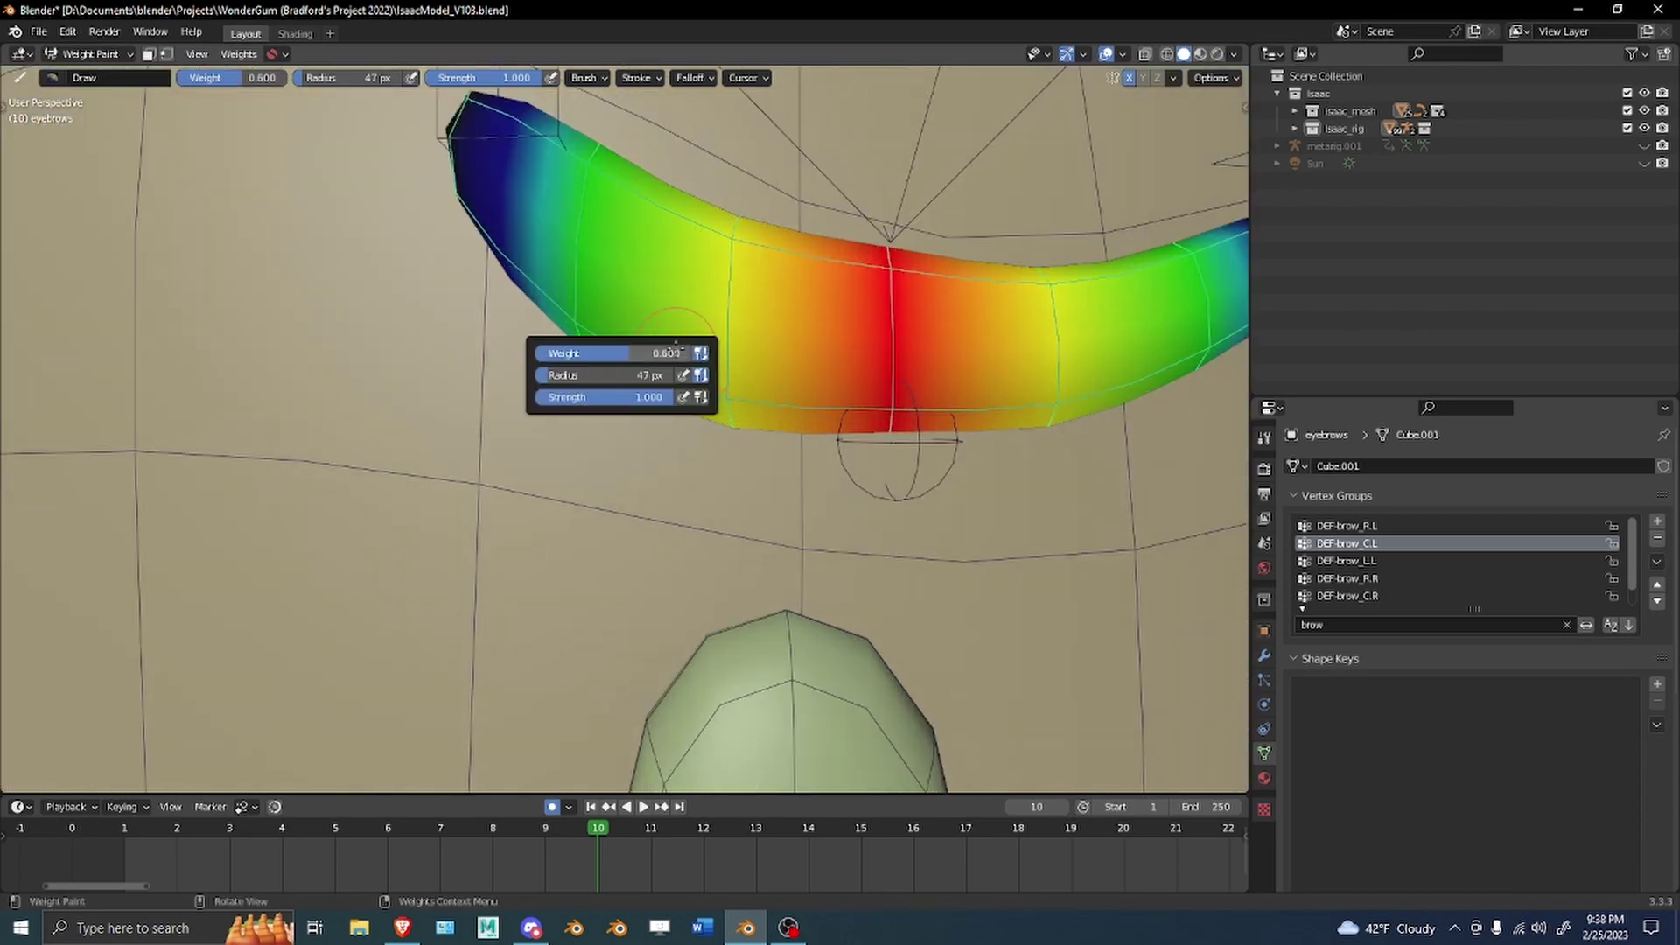
{"action": "middle_click_drag", "start_coordinate": [745, 458], "coordinate": [858, 386]}
{"action": "key", "text": "z"}
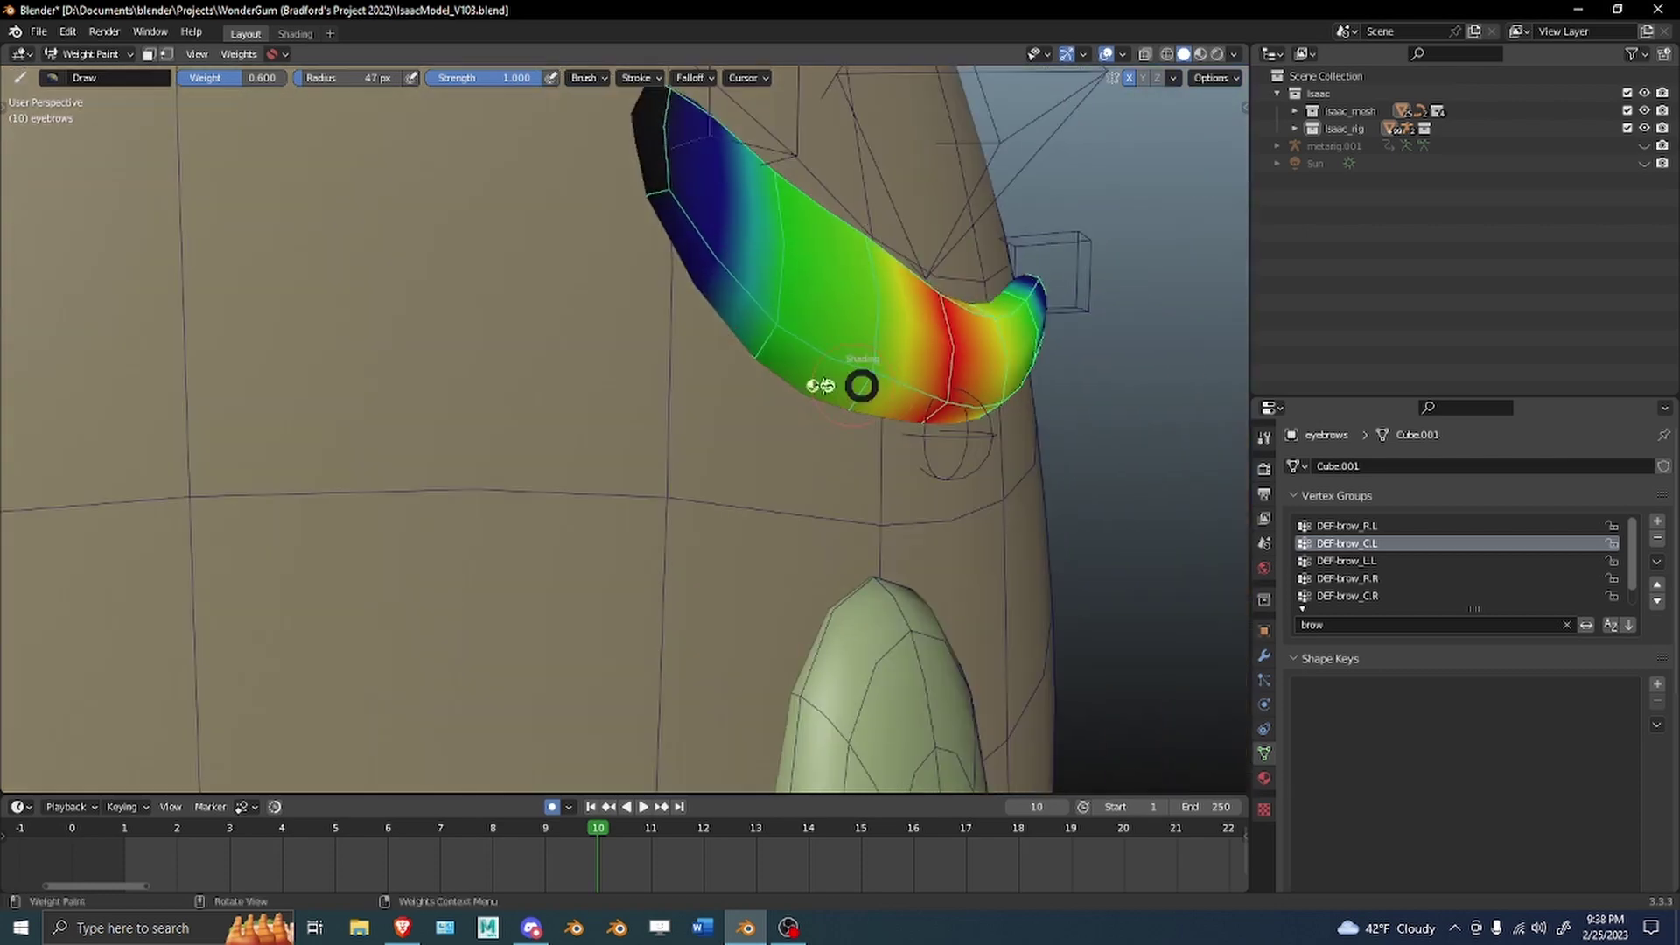
{"action": "left_click", "coordinate": [761, 385]}
{"action": "mouse_move", "coordinate": [665, 411]}
{"action": "middle_mouse_down"}
{"action": "mouse_move", "coordinate": [762, 446]}
{"action": "mouse_move", "coordinate": [818, 491]}
{"action": "mouse_move", "coordinate": [816, 512]}
{"action": "middle_mouse_up"}
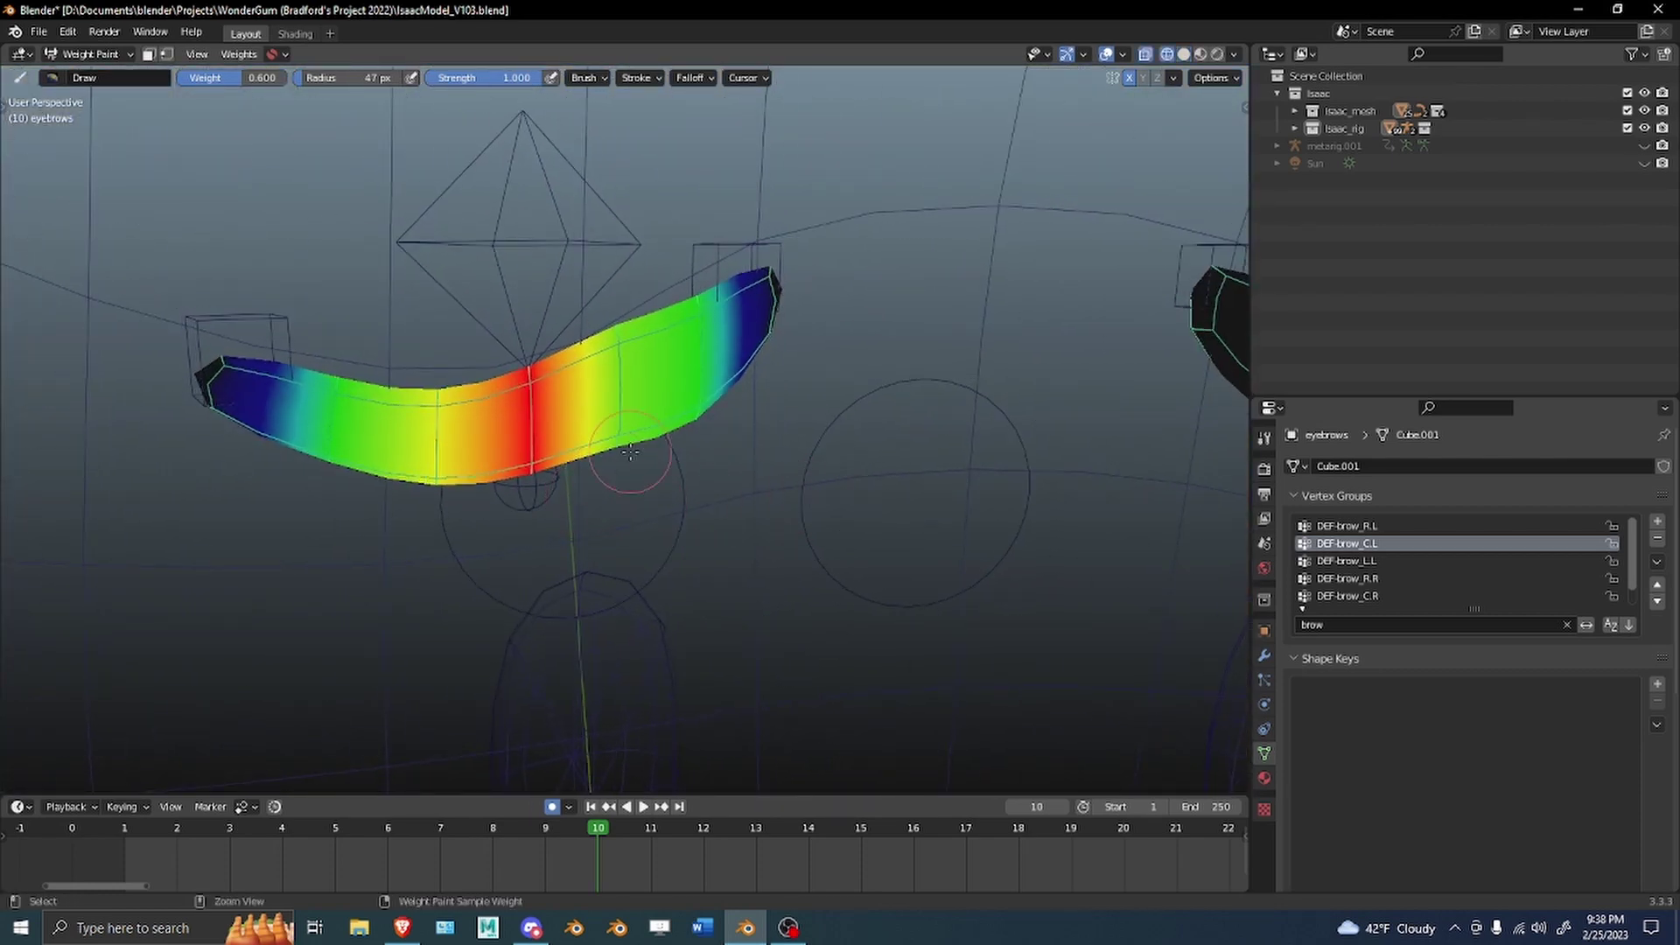
{"action": "middle_click_drag", "start_coordinate": [640, 448], "coordinate": [645, 494]}
{"action": "middle_click_drag", "start_coordinate": [644, 344], "coordinate": [643, 387]}
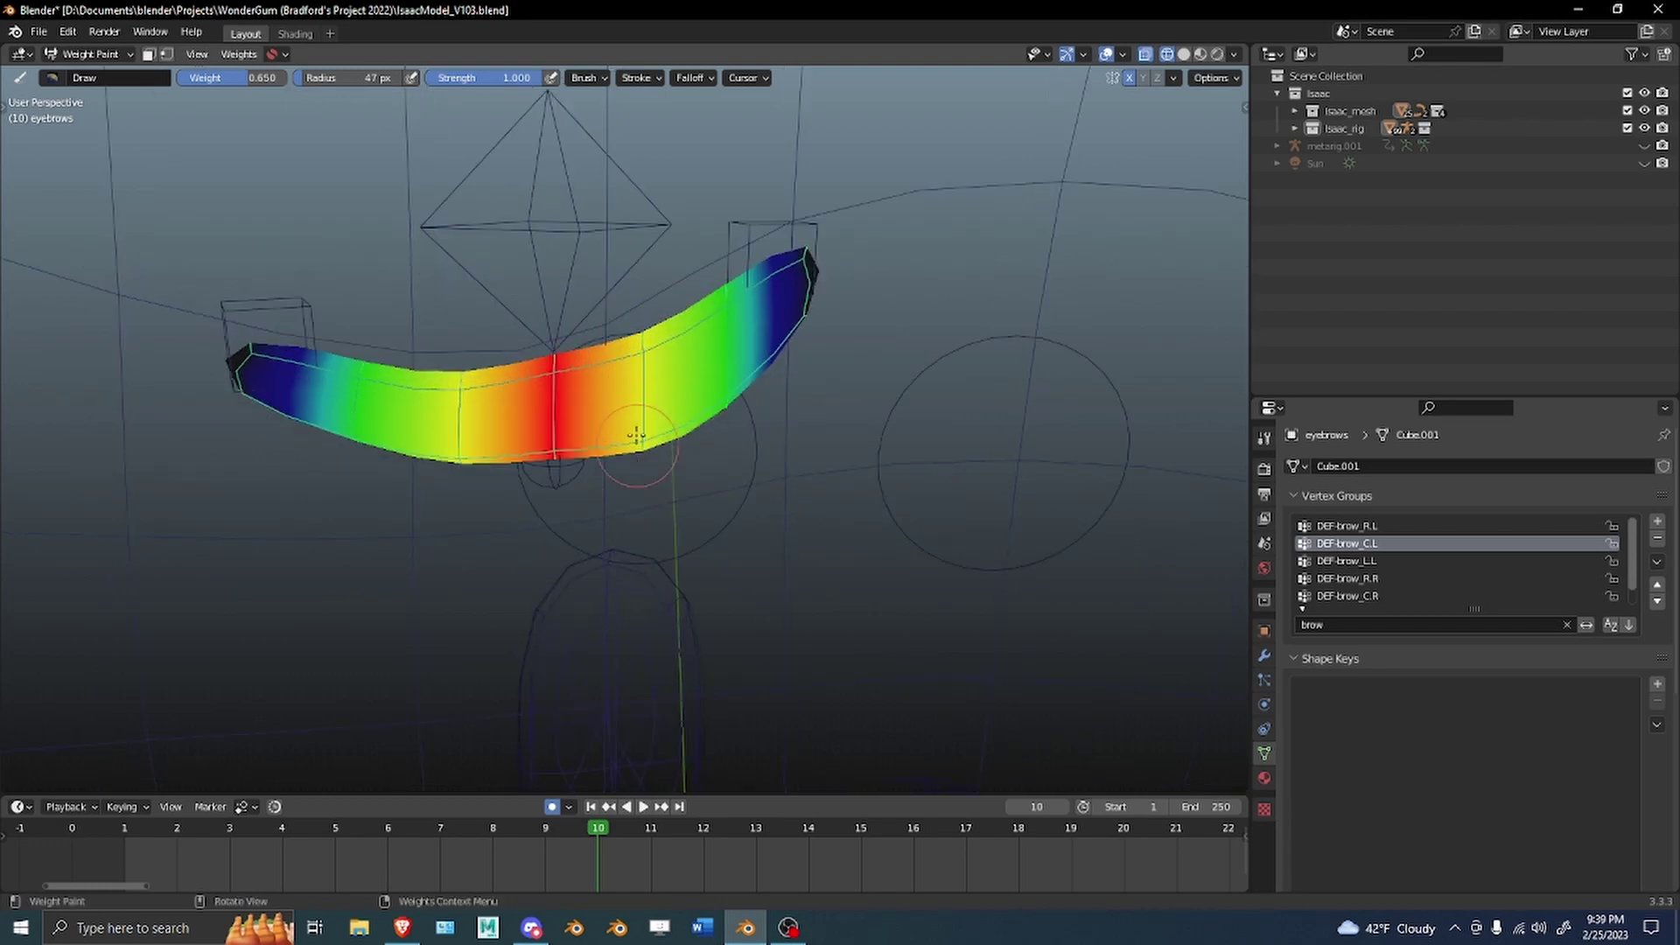
{"action": "middle_click_drag", "start_coordinate": [635, 290], "coordinate": [1015, 376]}
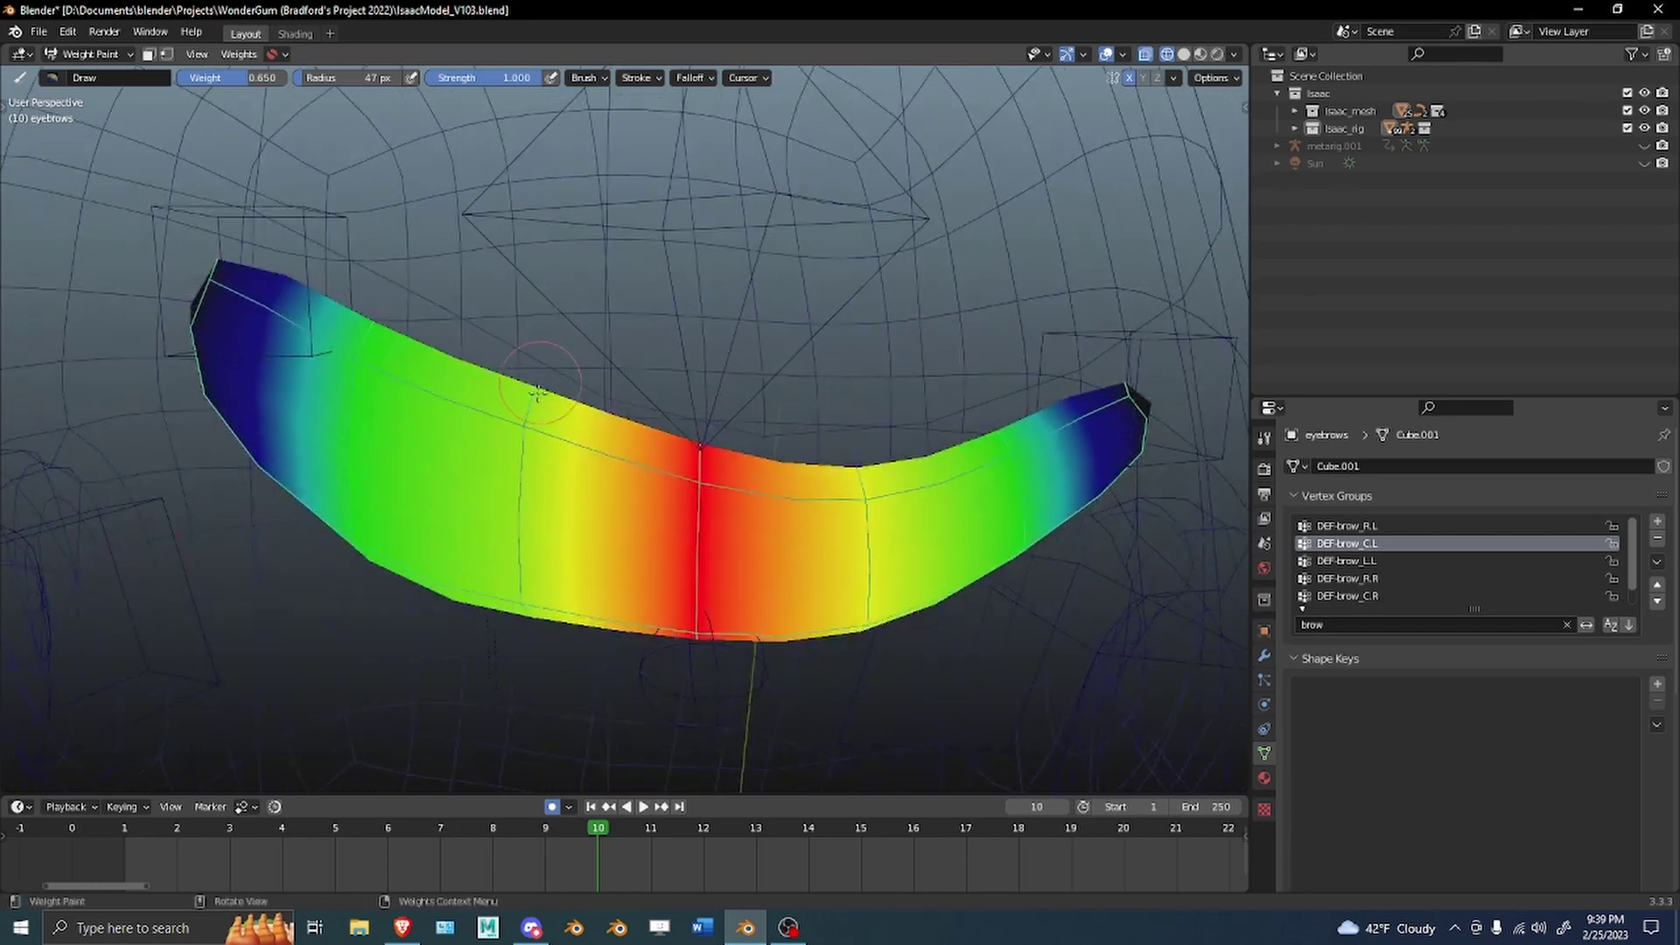
Paint the DEF-brow_C.L loop on the outer side of the centre loop at weight 0.65, and set the brush weight to 0.7.
{"action": "middle_click_drag", "start_coordinate": [638, 590], "coordinate": [567, 476], "text": "shift"}
{"action": "left_click_drag", "start_coordinate": [810, 527], "coordinate": [801, 385]}
{"action": "mouse_move", "coordinate": [802, 538]}
{"action": "middle_mouse_down"}
{"action": "mouse_move", "coordinate": [1100, 527]}
{"action": "mouse_move", "coordinate": [560, 350]}
{"action": "mouse_move", "coordinate": [554, 398]}
{"action": "mouse_move", "coordinate": [858, 375]}
{"action": "mouse_move", "coordinate": [778, 523]}
{"action": "middle_mouse_up"}
{"action": "scroll", "coordinate": [859, 376], "scroll_direction": "up", "scroll_amount": 2}
{"action": "right_click", "coordinate": [778, 523]}
{"action": "left_click", "coordinate": [779, 523]}
{"action": "type", "text": ".7"}
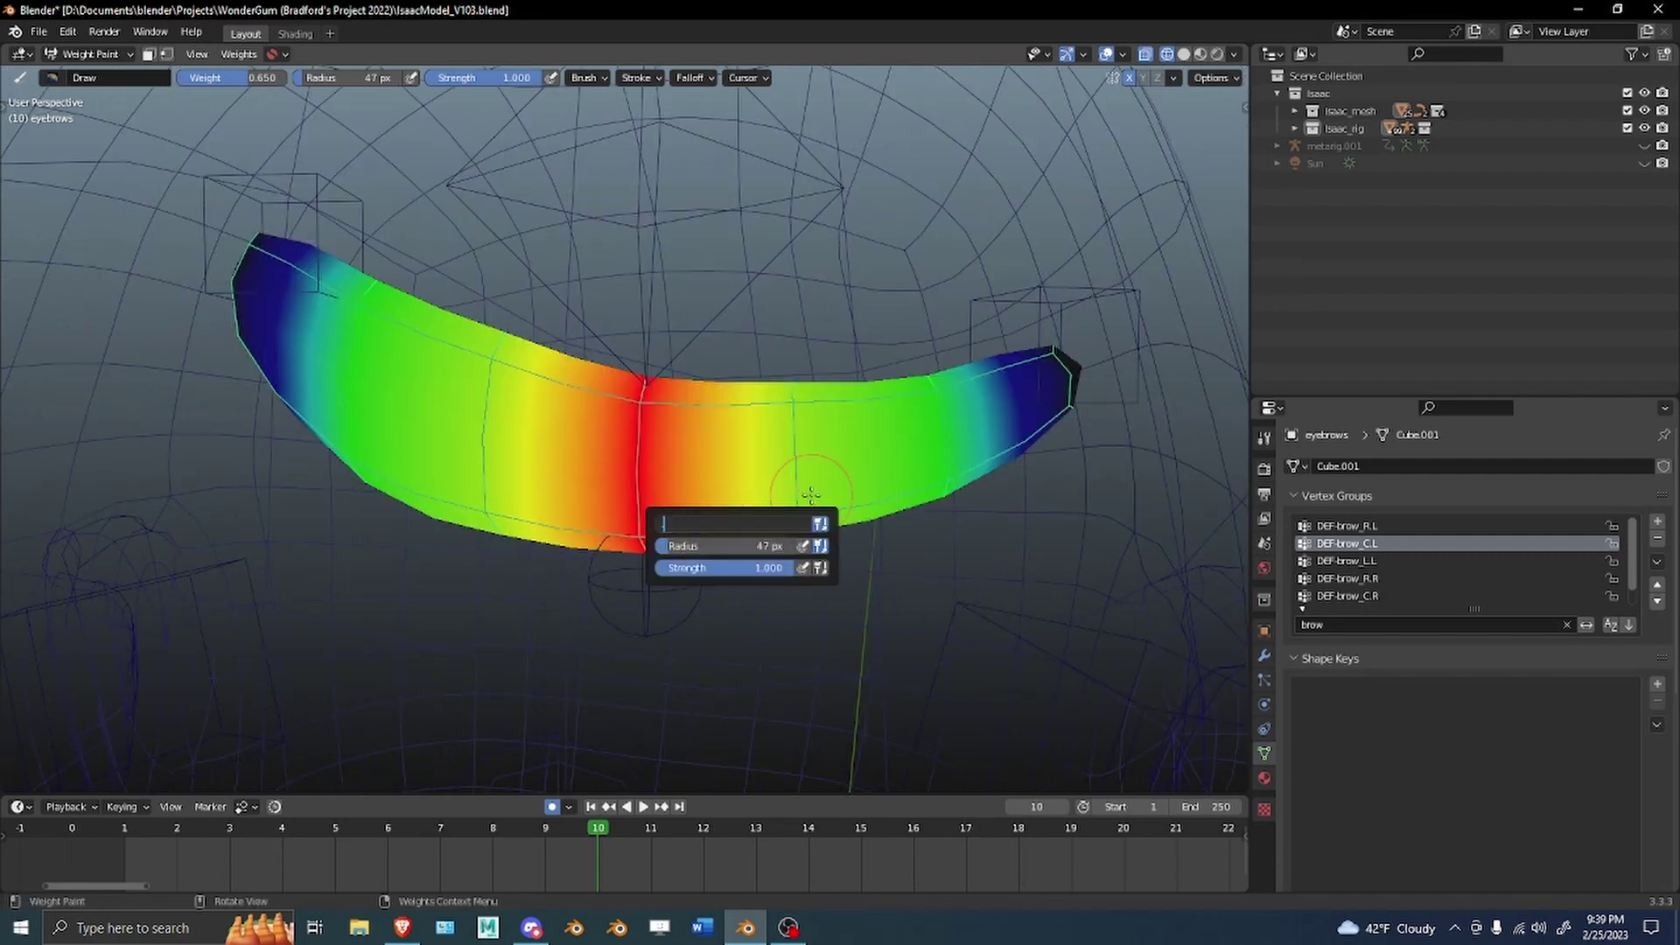
{"action": "key", "text": "Return"}
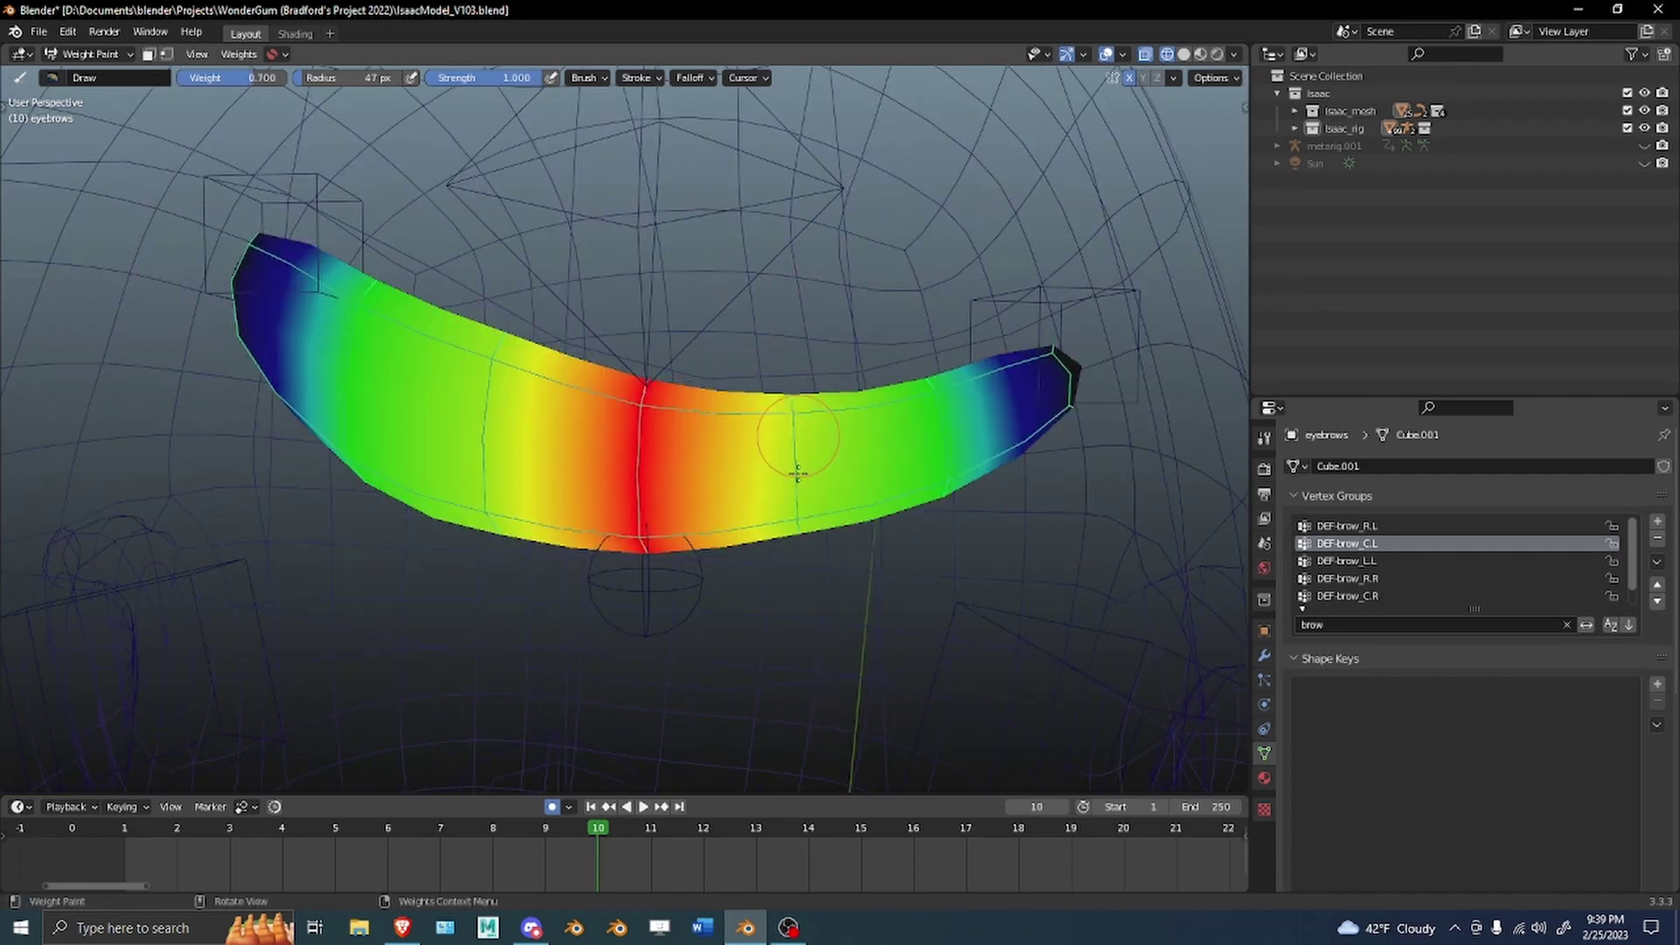
{"action": "mouse_move", "coordinate": [795, 469]}
{"action": "middle_mouse_down"}
{"action": "mouse_move", "coordinate": [494, 376]}
{"action": "mouse_move", "coordinate": [472, 526]}
{"action": "mouse_move", "coordinate": [571, 528]}
{"action": "mouse_move", "coordinate": [909, 621]}
{"action": "mouse_move", "coordinate": [964, 523]}
{"action": "middle_mouse_up"}
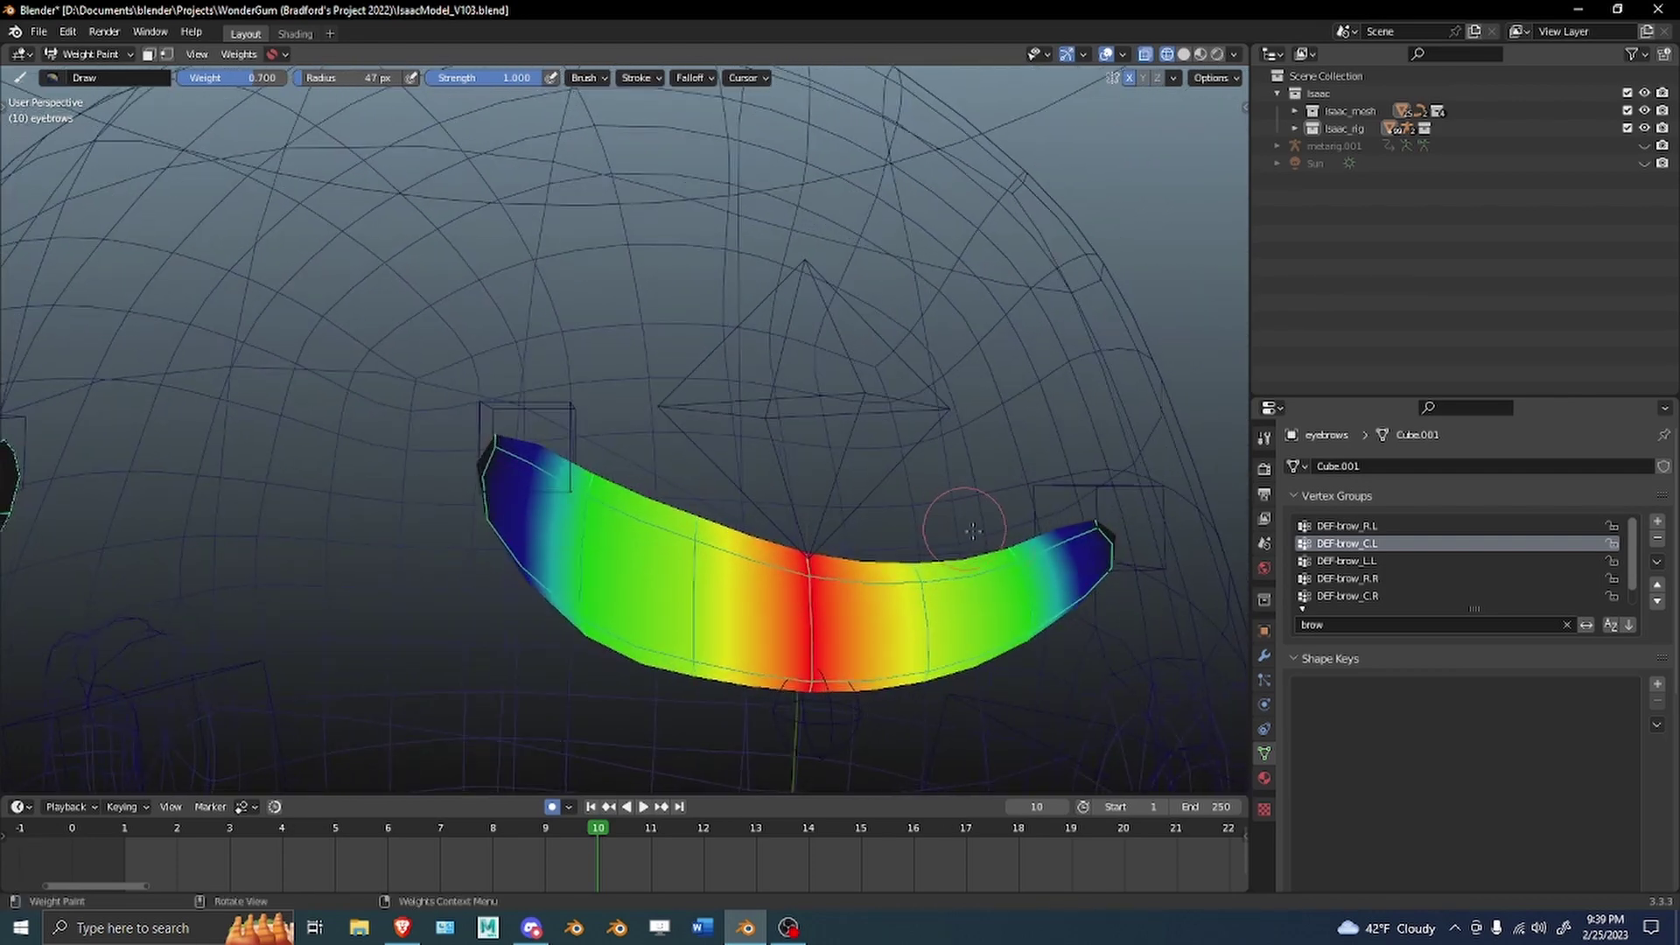
Return to solid shading, put the rig in Pose Mode and test the brow_C.L control's effect on the eyebrow.
{"action": "key", "text": "ctrl+Tab"}
{"action": "scroll", "coordinate": [938, 620], "scroll_direction": "down", "scroll_amount": 2}
{"action": "key", "text": "shift+z"}
{"action": "left_click", "coordinate": [758, 640]}
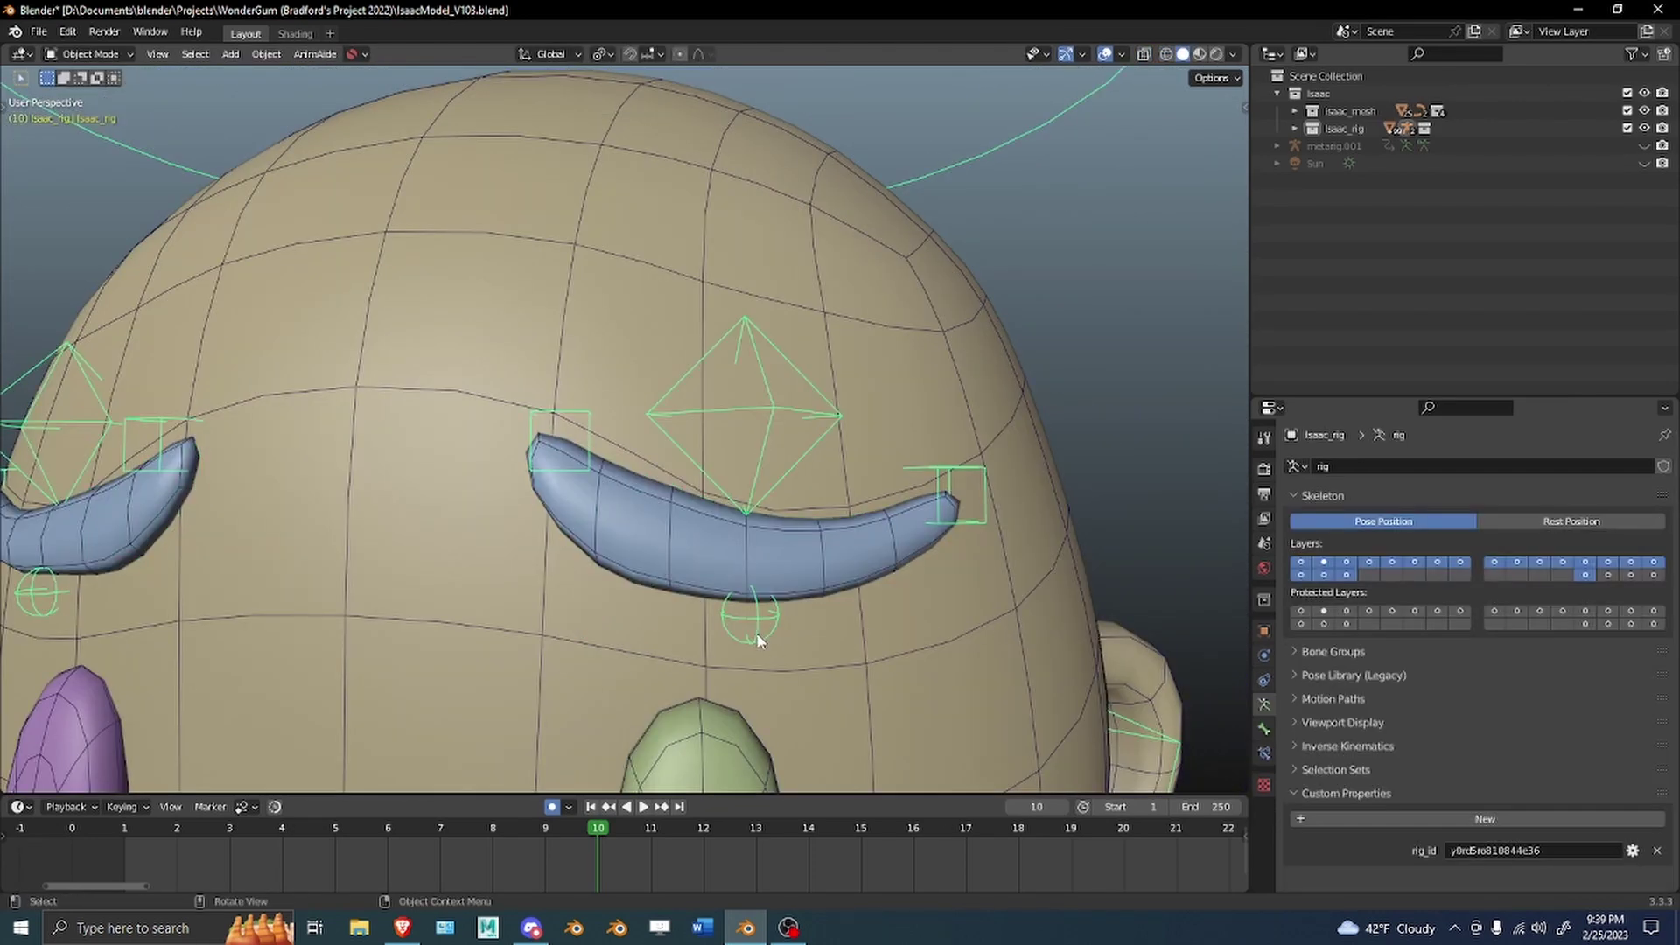
{"action": "key", "text": "ctrl+Tab"}
{"action": "mouse_move", "coordinate": [766, 628]}
{"action": "middle_mouse_down", "text": "alt"}
{"action": "mouse_move", "coordinate": [612, 635]}
{"action": "mouse_move", "coordinate": [836, 652]}
{"action": "mouse_move", "coordinate": [686, 645]}
{"action": "mouse_move", "coordinate": [756, 648]}
{"action": "middle_mouse_up", "text": "alt"}
{"action": "mouse_move", "coordinate": [757, 656]}
{"action": "left_mouse_down"}
{"action": "mouse_move", "coordinate": [685, 649]}
{"action": "mouse_move", "coordinate": [865, 594]}
{"action": "mouse_move", "coordinate": [747, 597]}
{"action": "mouse_move", "coordinate": [847, 613]}
{"action": "mouse_move", "coordinate": [750, 607]}
{"action": "mouse_move", "coordinate": [848, 622]}
{"action": "mouse_move", "coordinate": [770, 613]}
{"action": "mouse_move", "coordinate": [859, 648]}
{"action": "mouse_move", "coordinate": [750, 644]}
{"action": "left_mouse_up"}
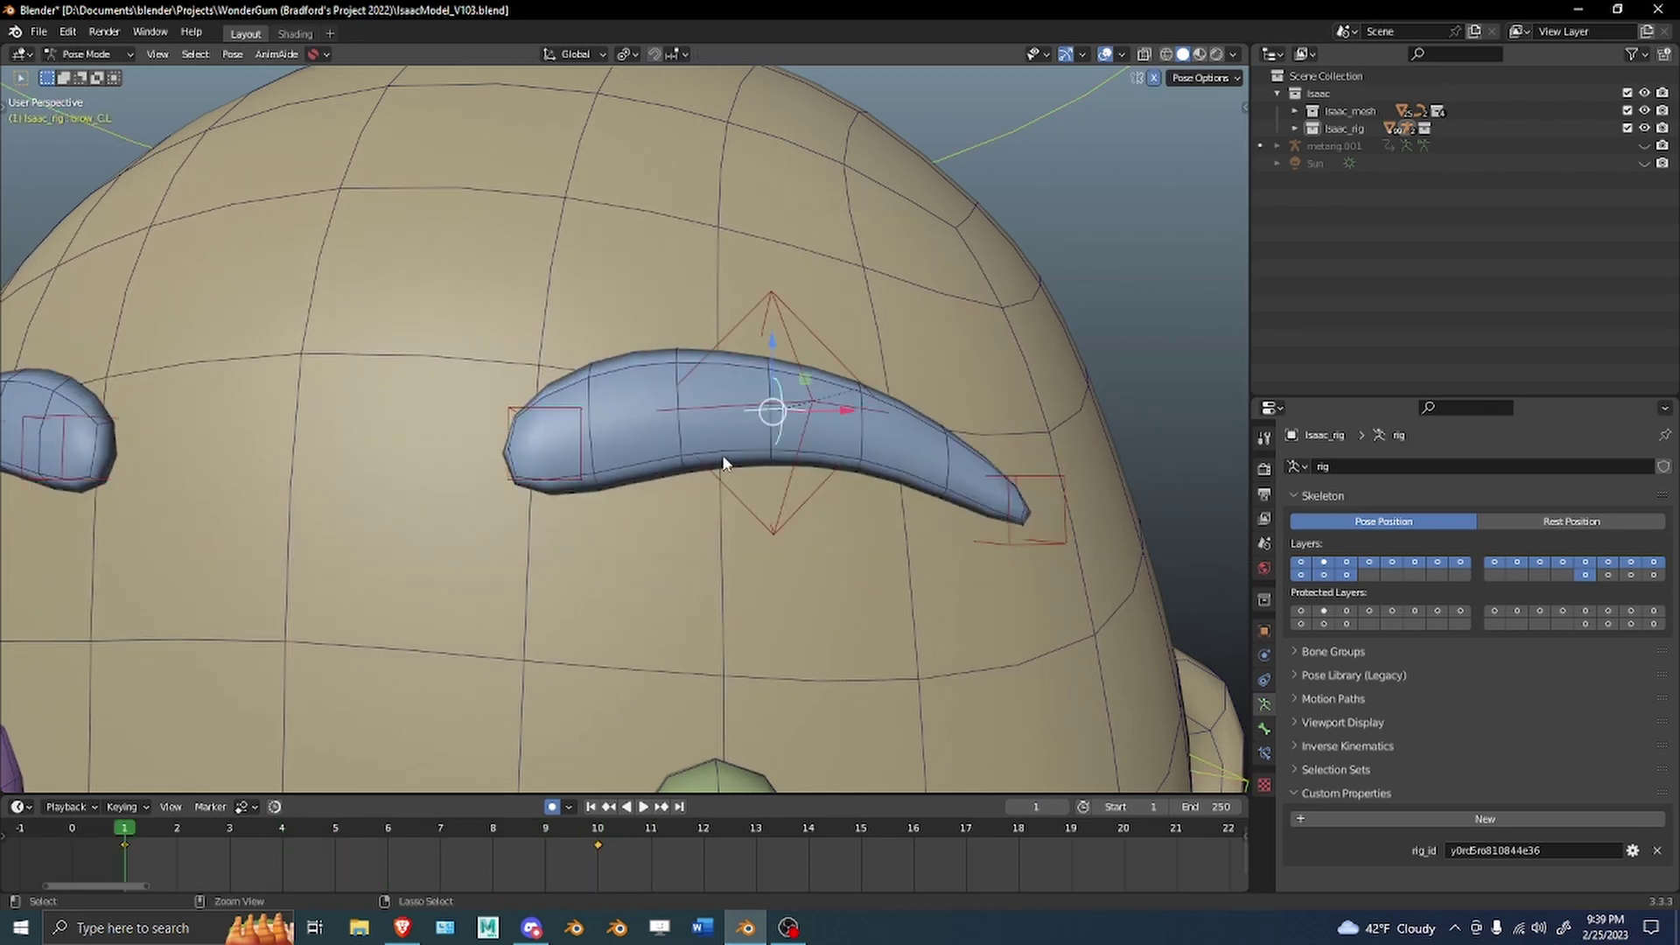
Go to frame 10 and clear the location of all the rig controls.
{"action": "key", "text": "a"}
{"action": "left_click", "coordinate": [581, 473]}
{"action": "left_click", "coordinate": [599, 831]}
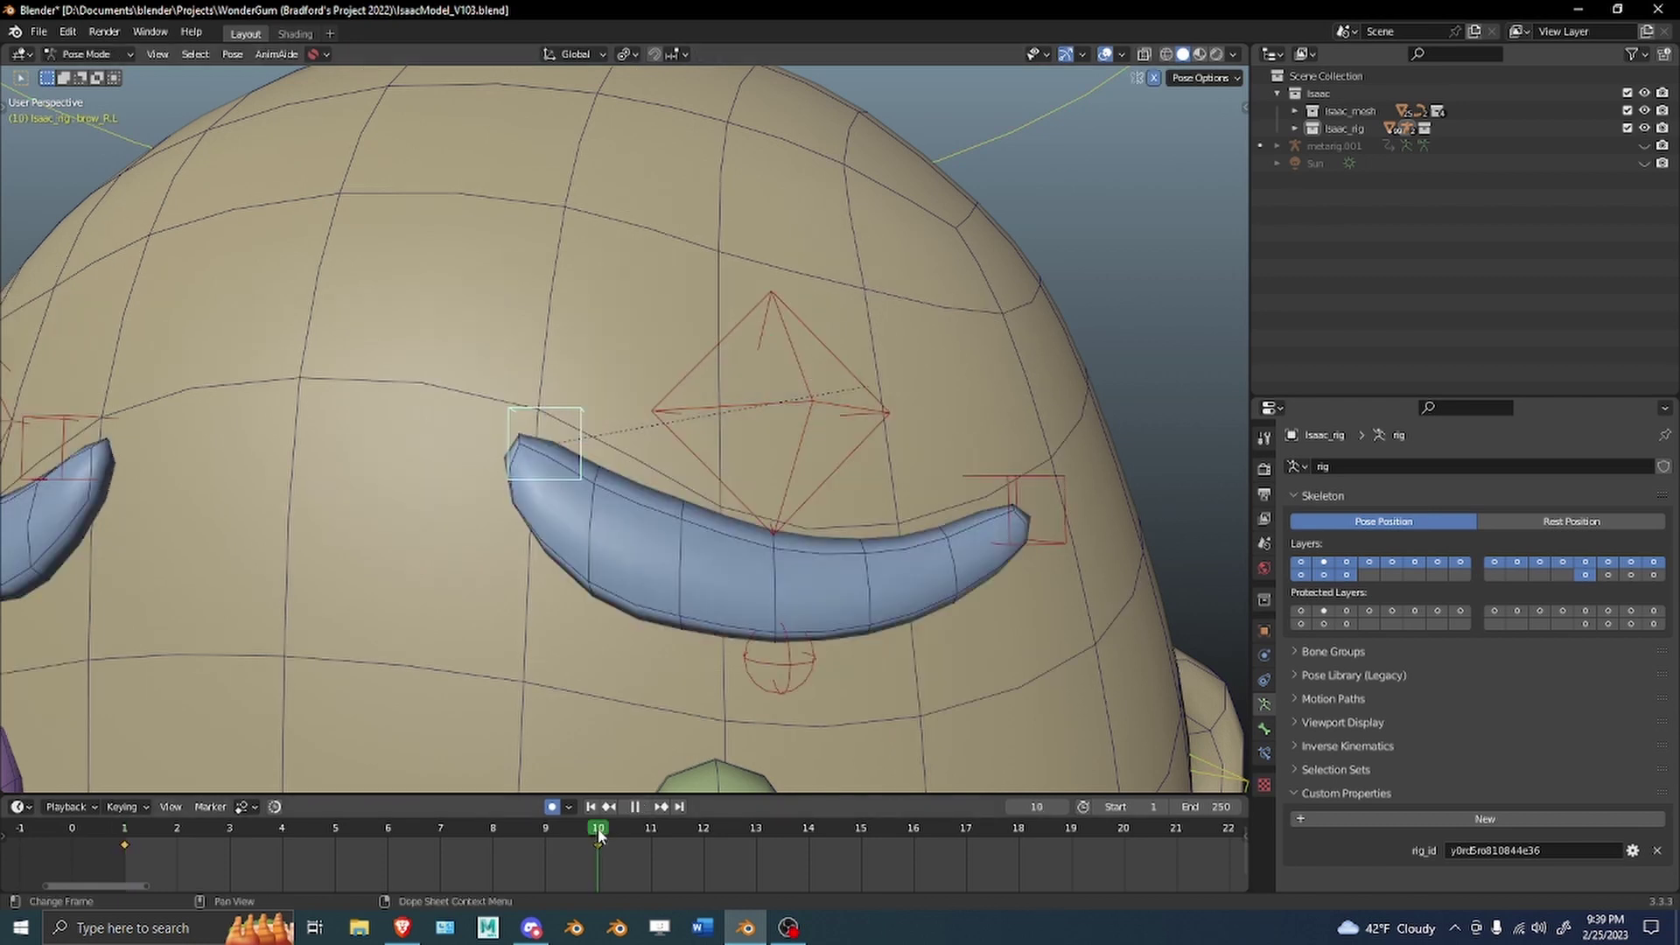
{"action": "key", "text": "a"}
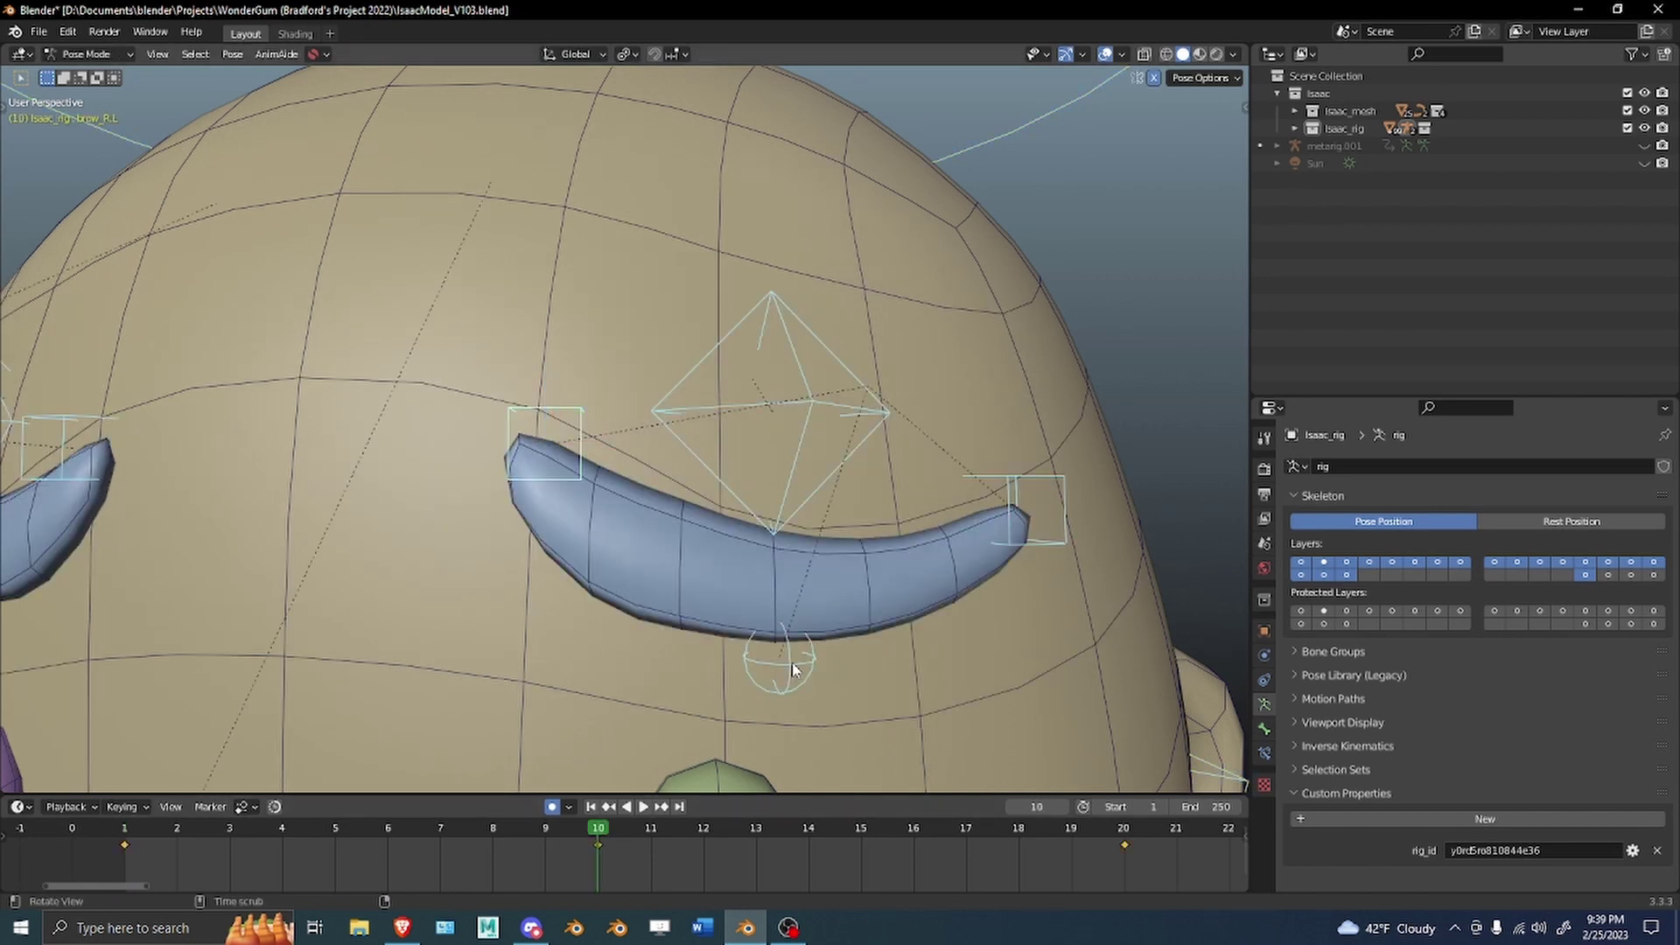
{"action": "key", "text": "alt+g"}
Raise the inner eyebrow control brow_R.L about 0.067 m and lower the outer control brow_L.L.
{"action": "left_click", "coordinate": [578, 446]}
{"action": "left_click_drag", "start_coordinate": [538, 385], "coordinate": [651, 230]}
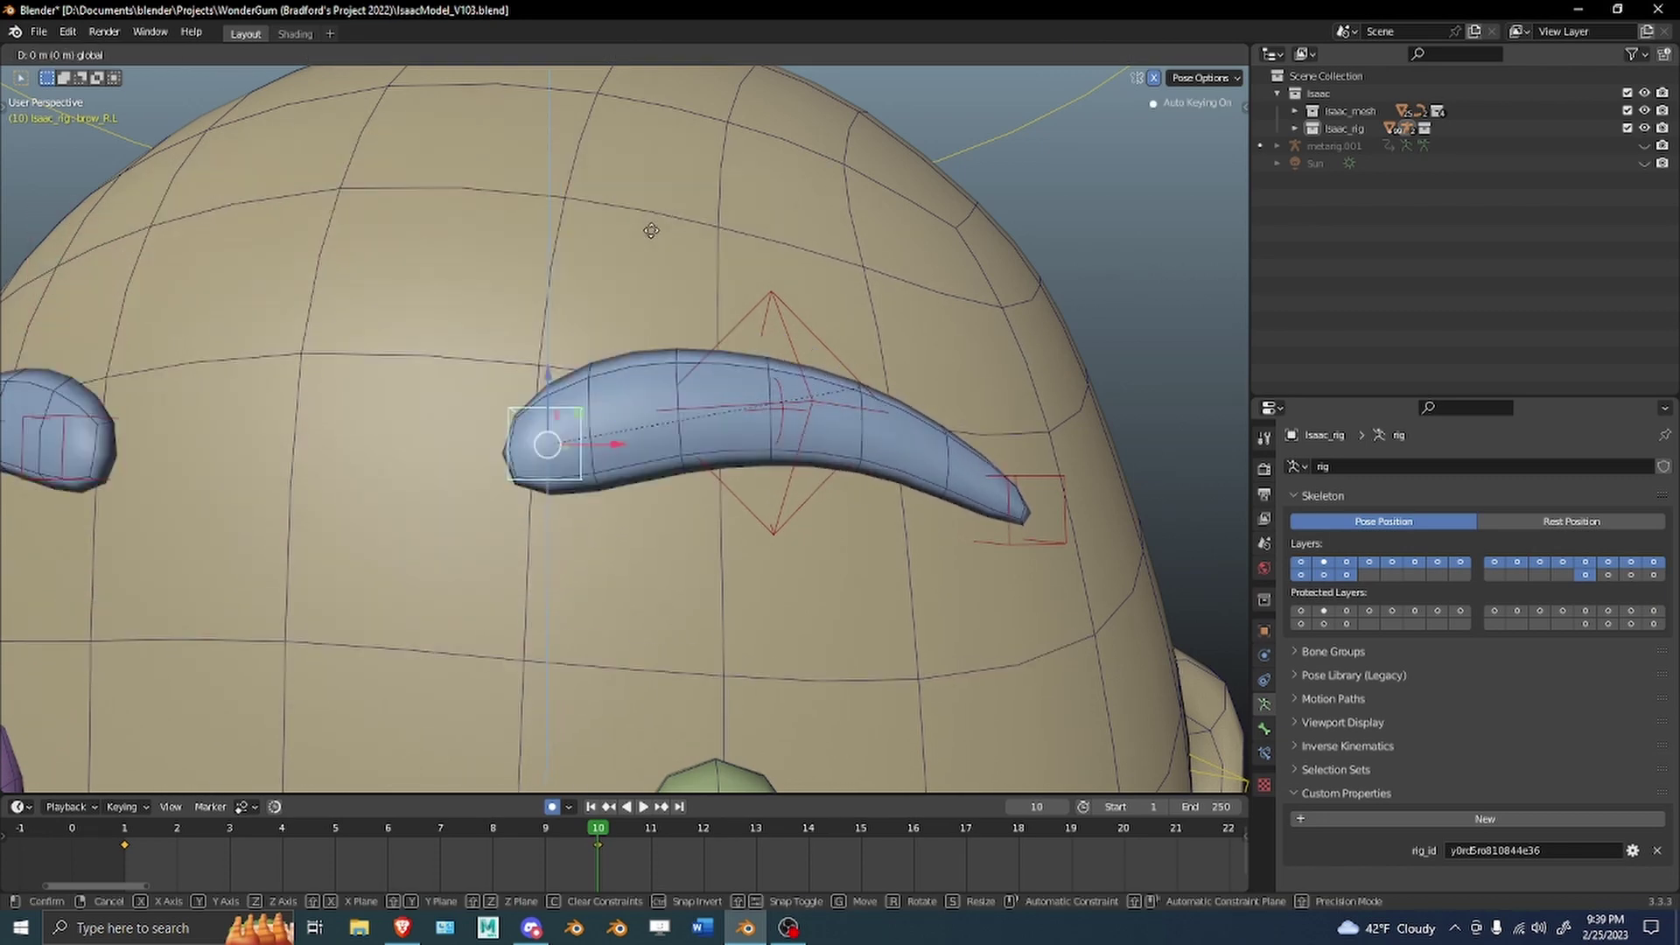
{"action": "left_click", "coordinate": [884, 775]}
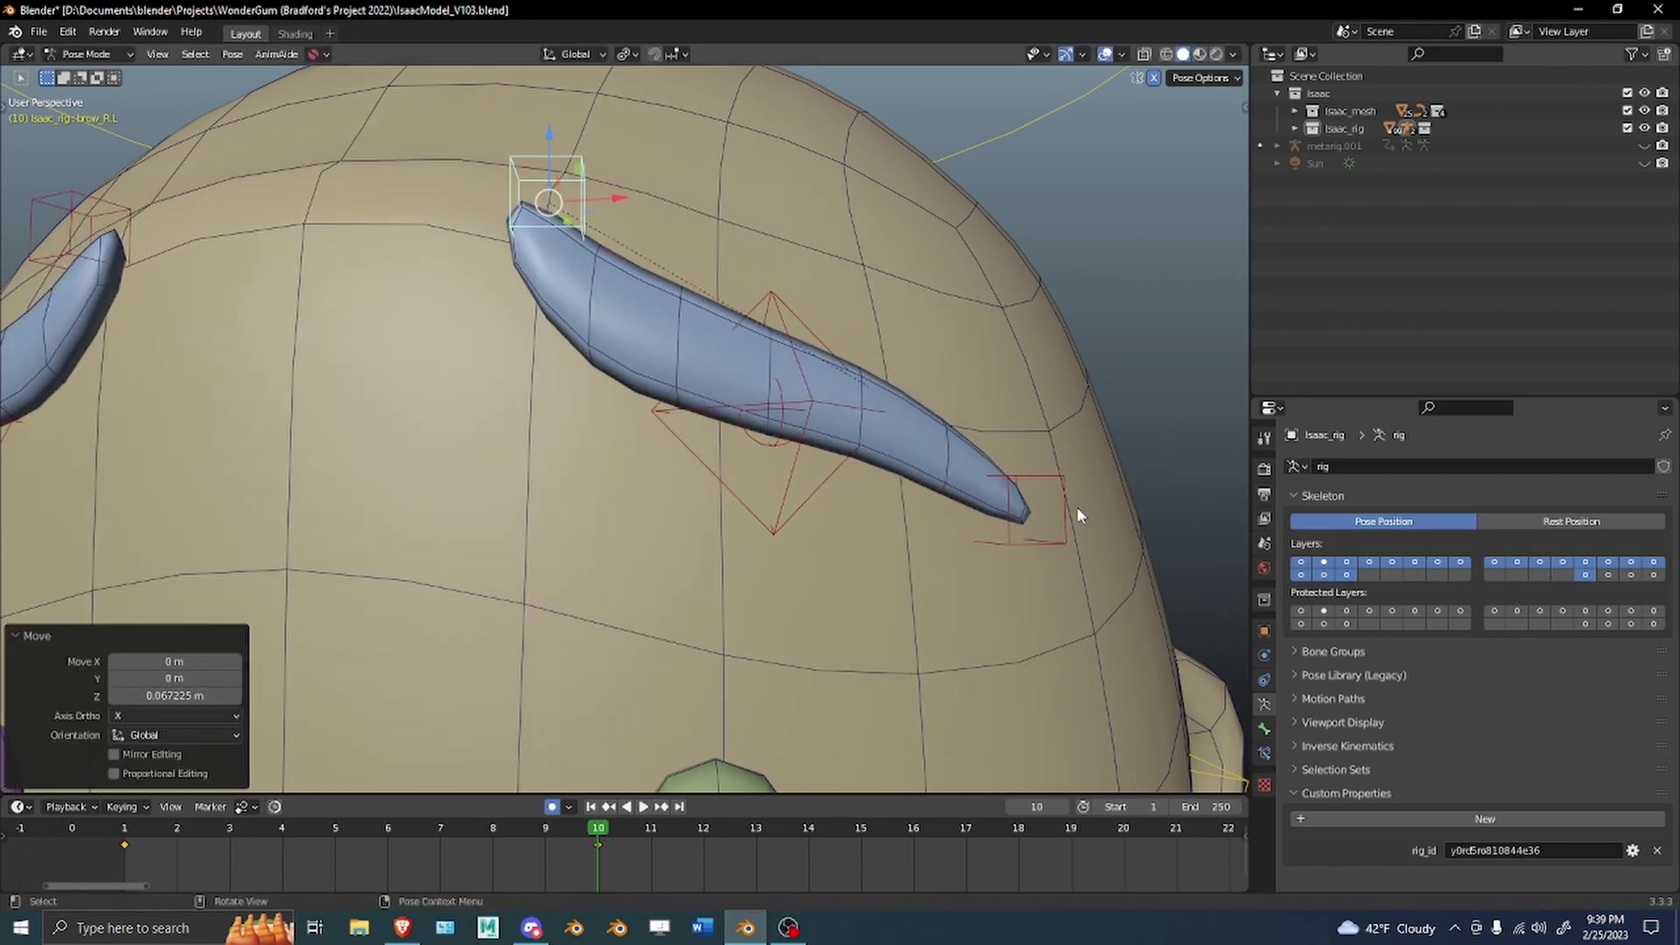
{"action": "left_click", "coordinate": [1041, 531]}
{"action": "left_click_drag", "start_coordinate": [1009, 454], "coordinate": [1013, 515]}
Lower the brow_M.L control about 0.057 m and keyframe location, rotation and scale for all controls at frame 10.
{"action": "scroll", "coordinate": [875, 508], "scroll_direction": "down", "scroll_amount": 5}
{"action": "middle_click_drag", "start_coordinate": [870, 519], "coordinate": [754, 551], "text": "shift"}
{"action": "left_click", "coordinate": [753, 466]}
{"action": "left_click_drag", "start_coordinate": [754, 361], "coordinate": [758, 445]}
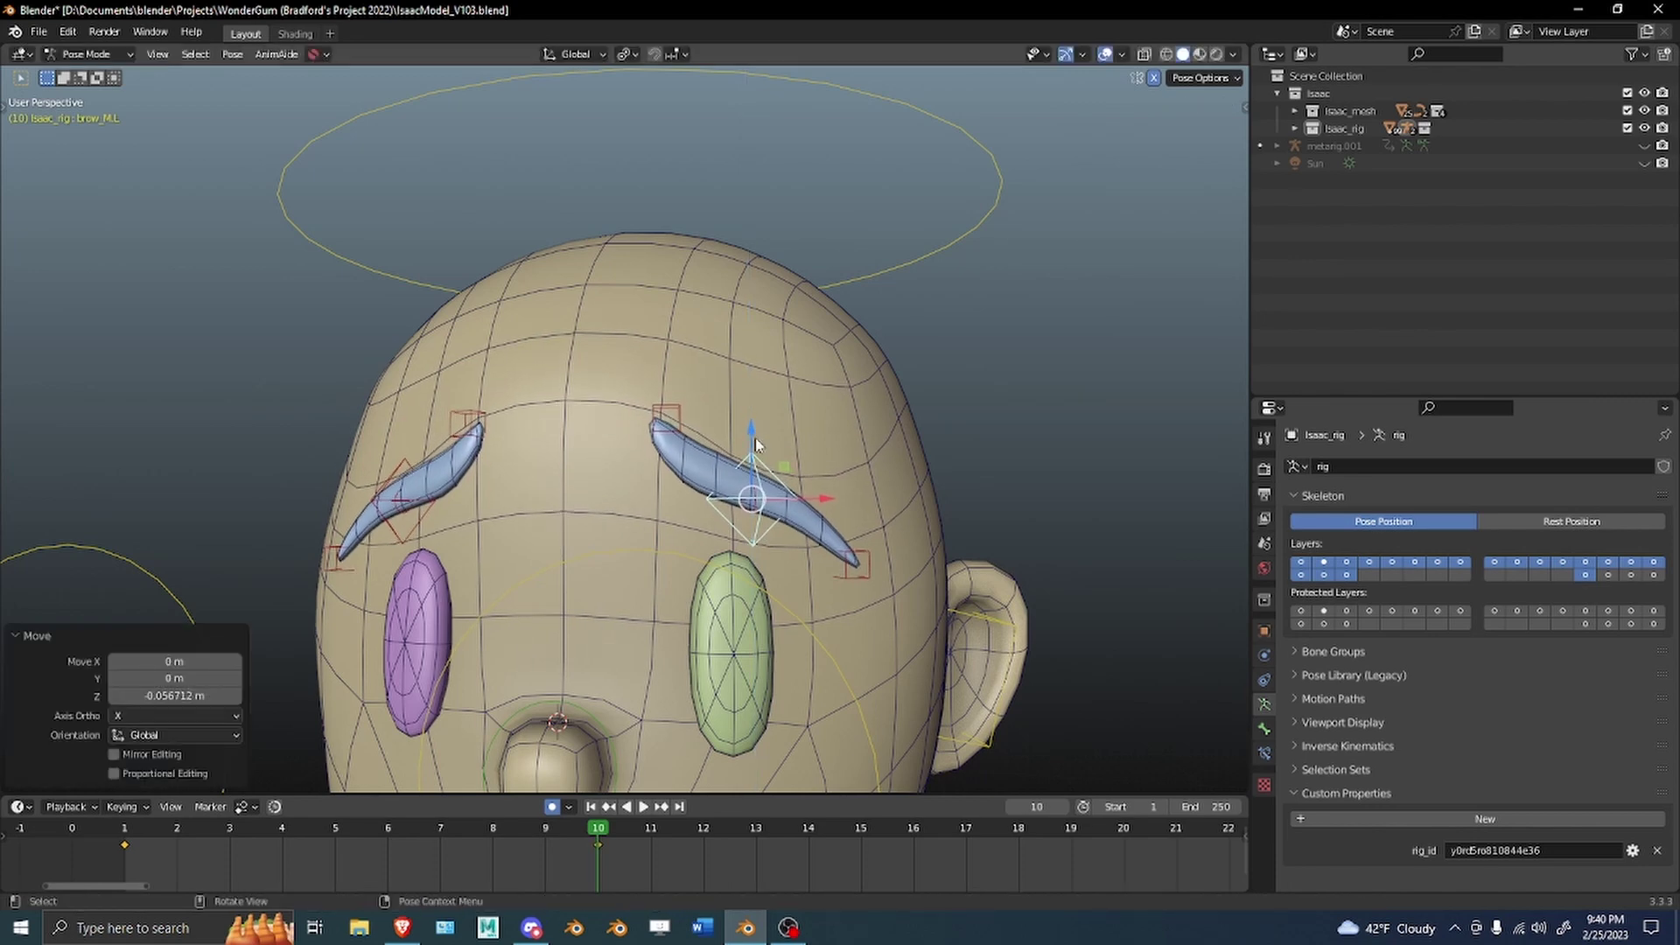
{"action": "middle_click_drag", "start_coordinate": [758, 444], "coordinate": [728, 487]}
{"action": "key", "text": "a"}
{"action": "key", "text": "i"}
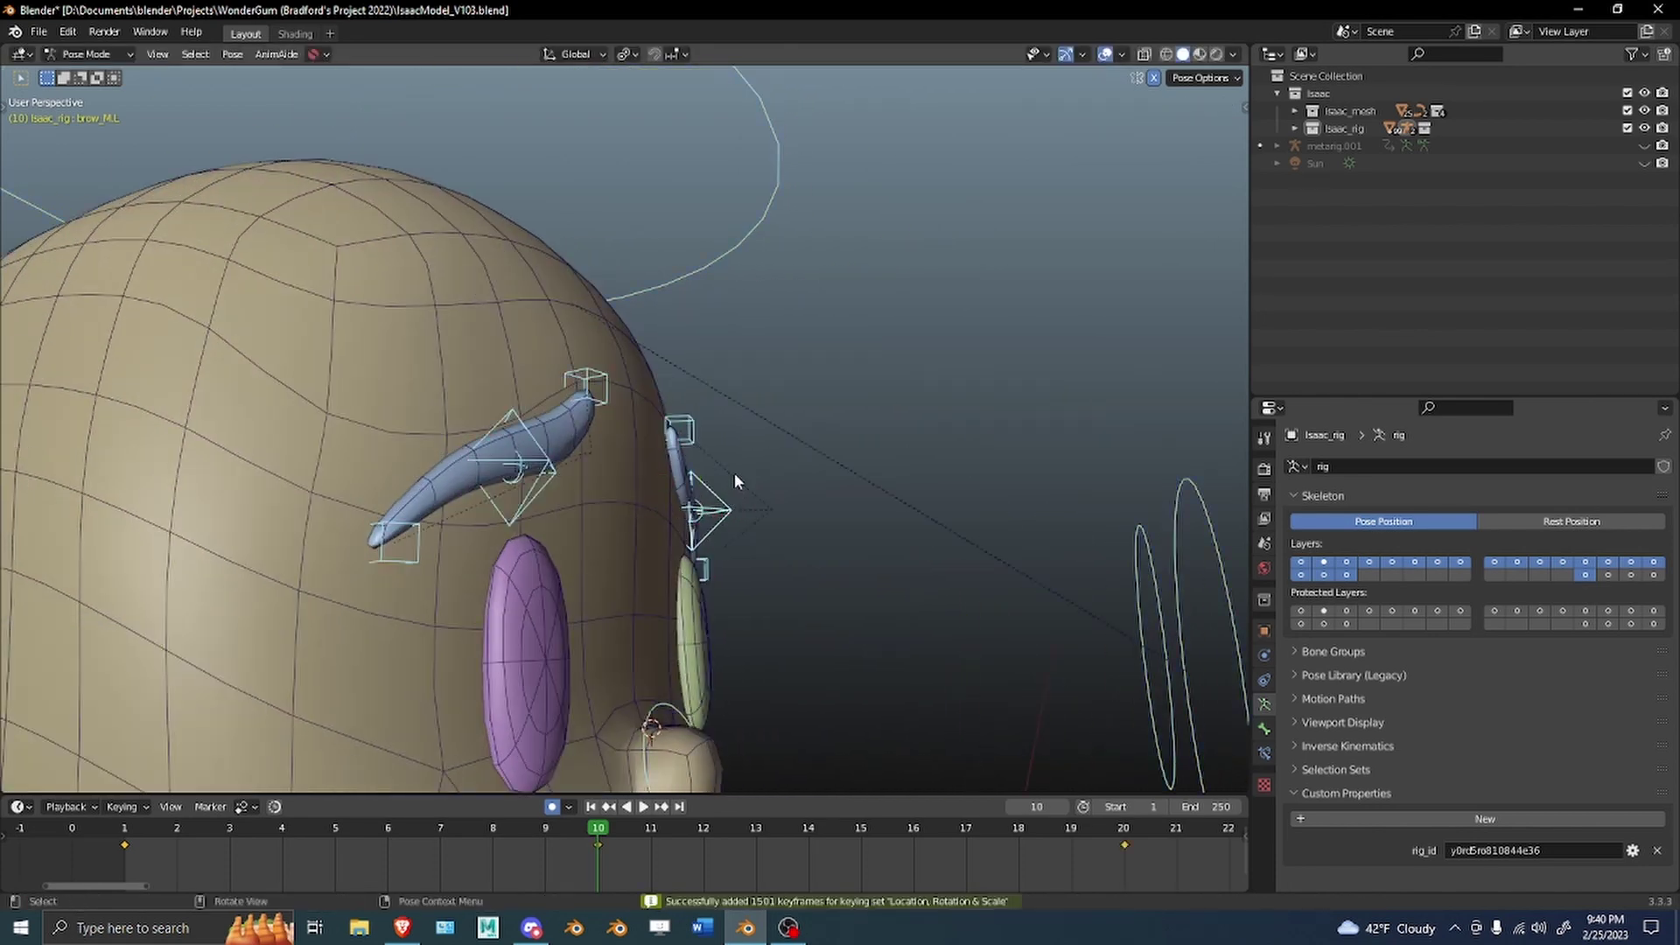
Scrub the timeline around frame 10 and raise the brow_M.L control slightly at frame 10.
{"action": "left_click", "coordinate": [770, 481]}
{"action": "middle_click_drag", "start_coordinate": [910, 480], "coordinate": [741, 449]}
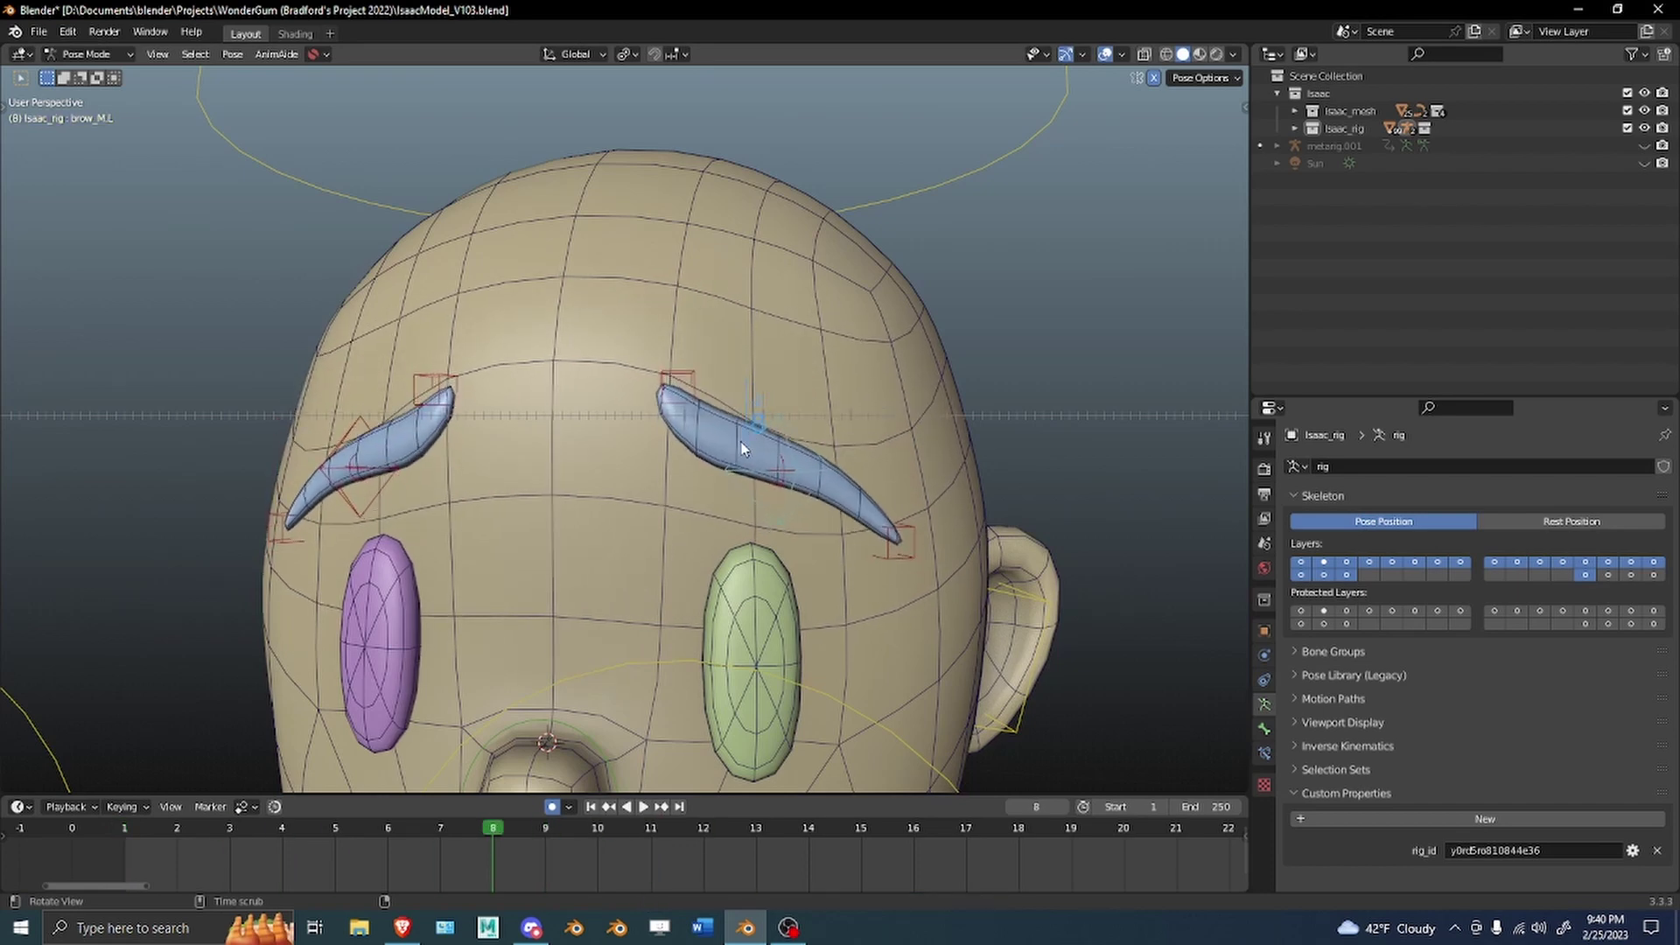
{"action": "scroll", "coordinate": [752, 451], "scroll_direction": "up", "scroll_amount": 2, "text": "alt"}
{"action": "left_click", "coordinate": [791, 450]}
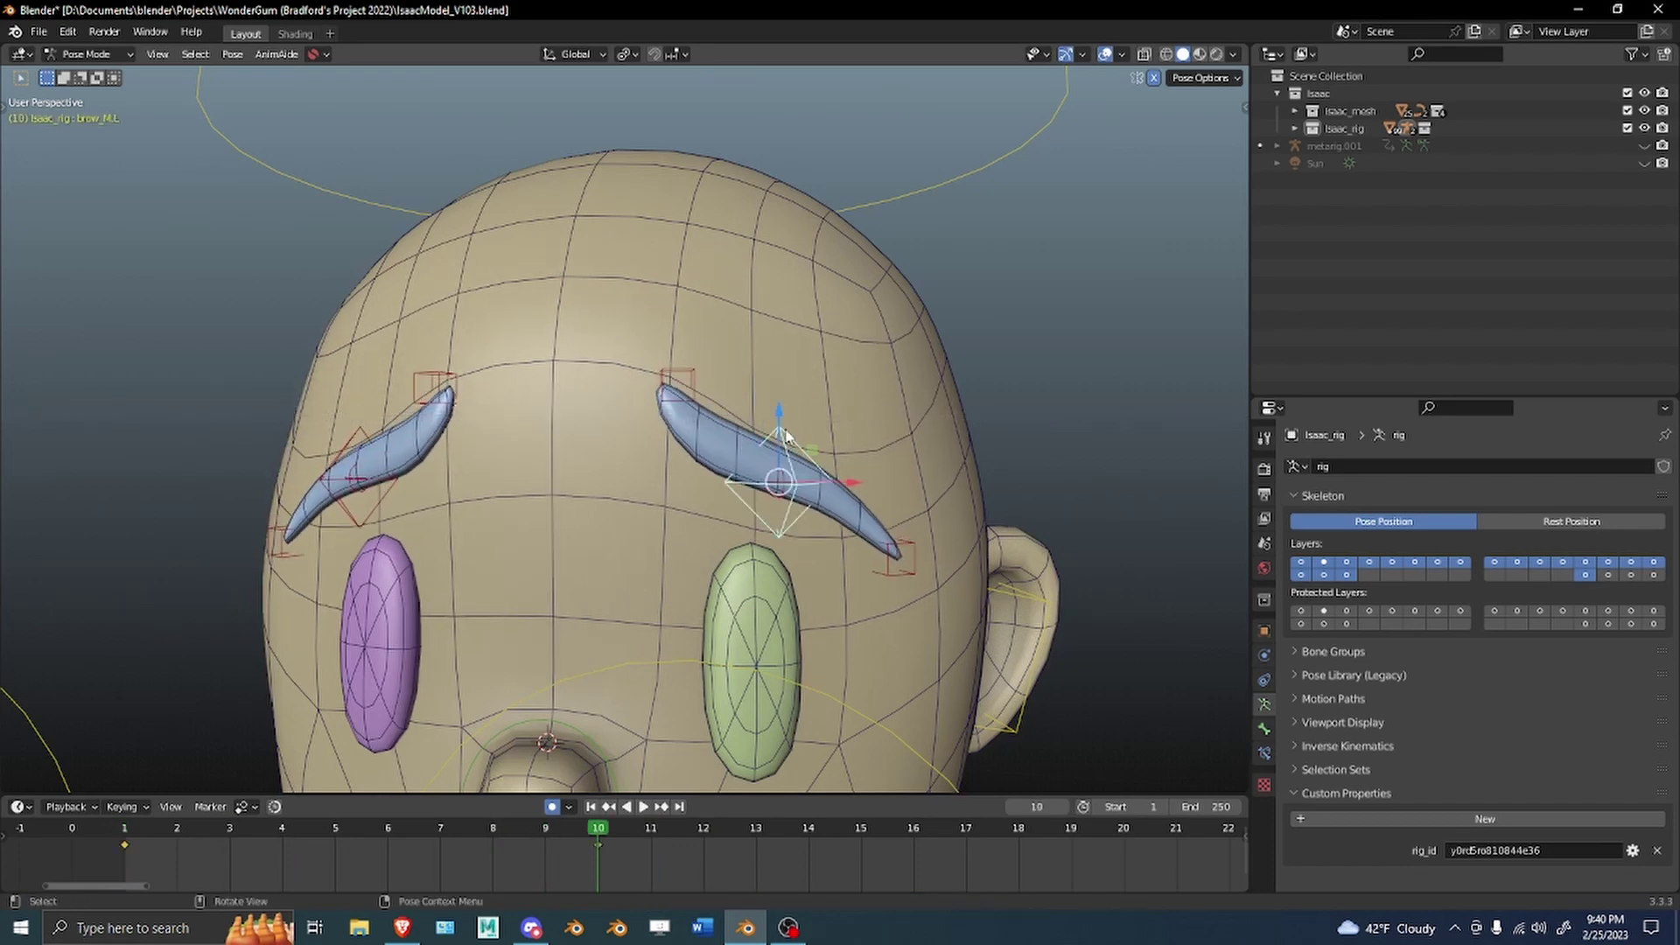
{"action": "left_click_drag", "start_coordinate": [781, 415], "coordinate": [782, 385]}
{"action": "scroll", "coordinate": [796, 420], "scroll_direction": "up", "scroll_amount": 3}
{"action": "middle_click_drag", "start_coordinate": [847, 438], "coordinate": [810, 495]}
Test moving the brow_M.L and brow_L.L controls to check how the eyebrow deforms.
{"action": "left_click", "coordinate": [1079, 623]}
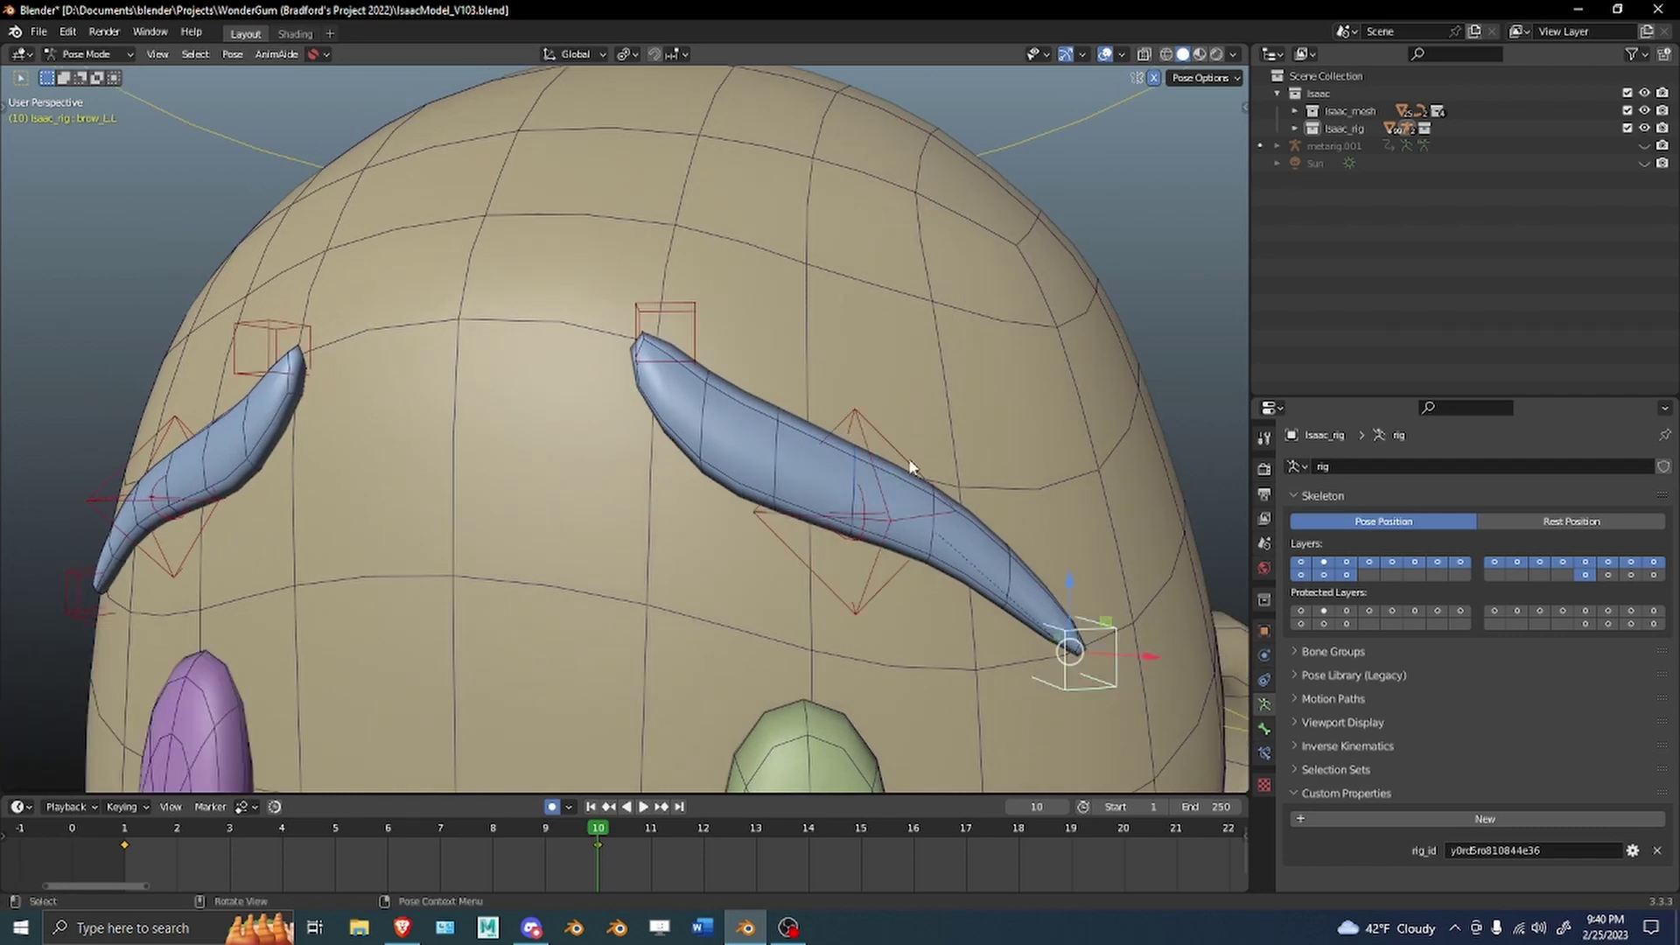
{"action": "left_click", "coordinate": [872, 427]}
{"action": "key", "text": "g"}
{"action": "right_click", "coordinate": [890, 398]}
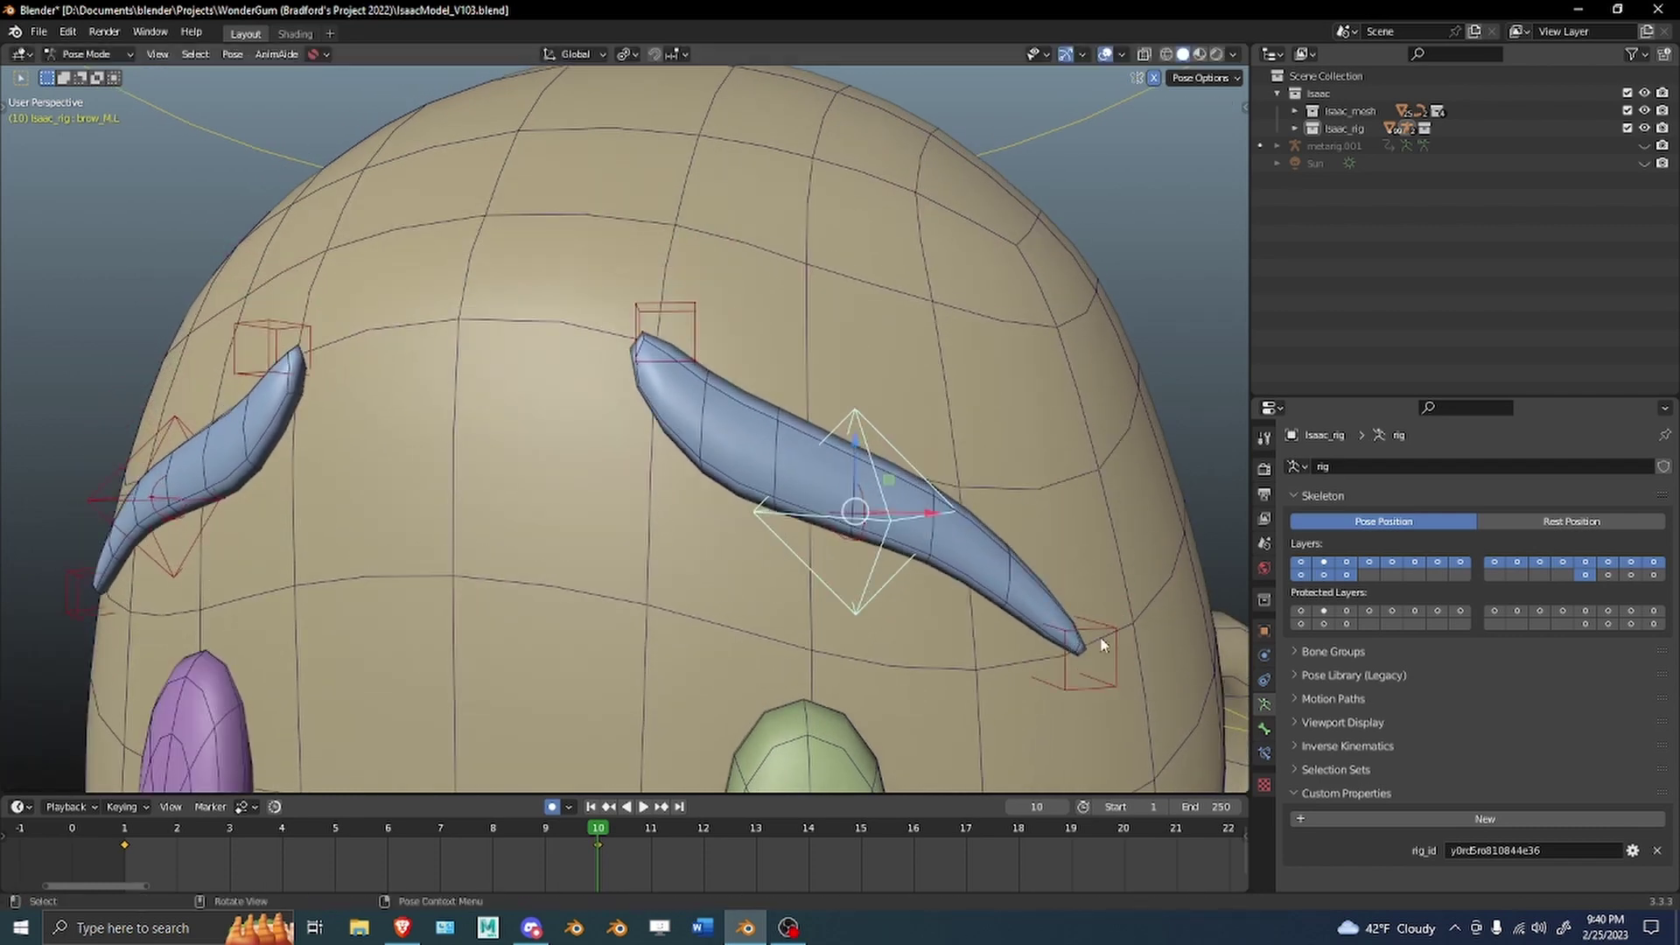
{"action": "left_click", "coordinate": [1098, 632]}
{"action": "key", "text": "g"}
{"action": "right_click", "coordinate": [949, 582]}
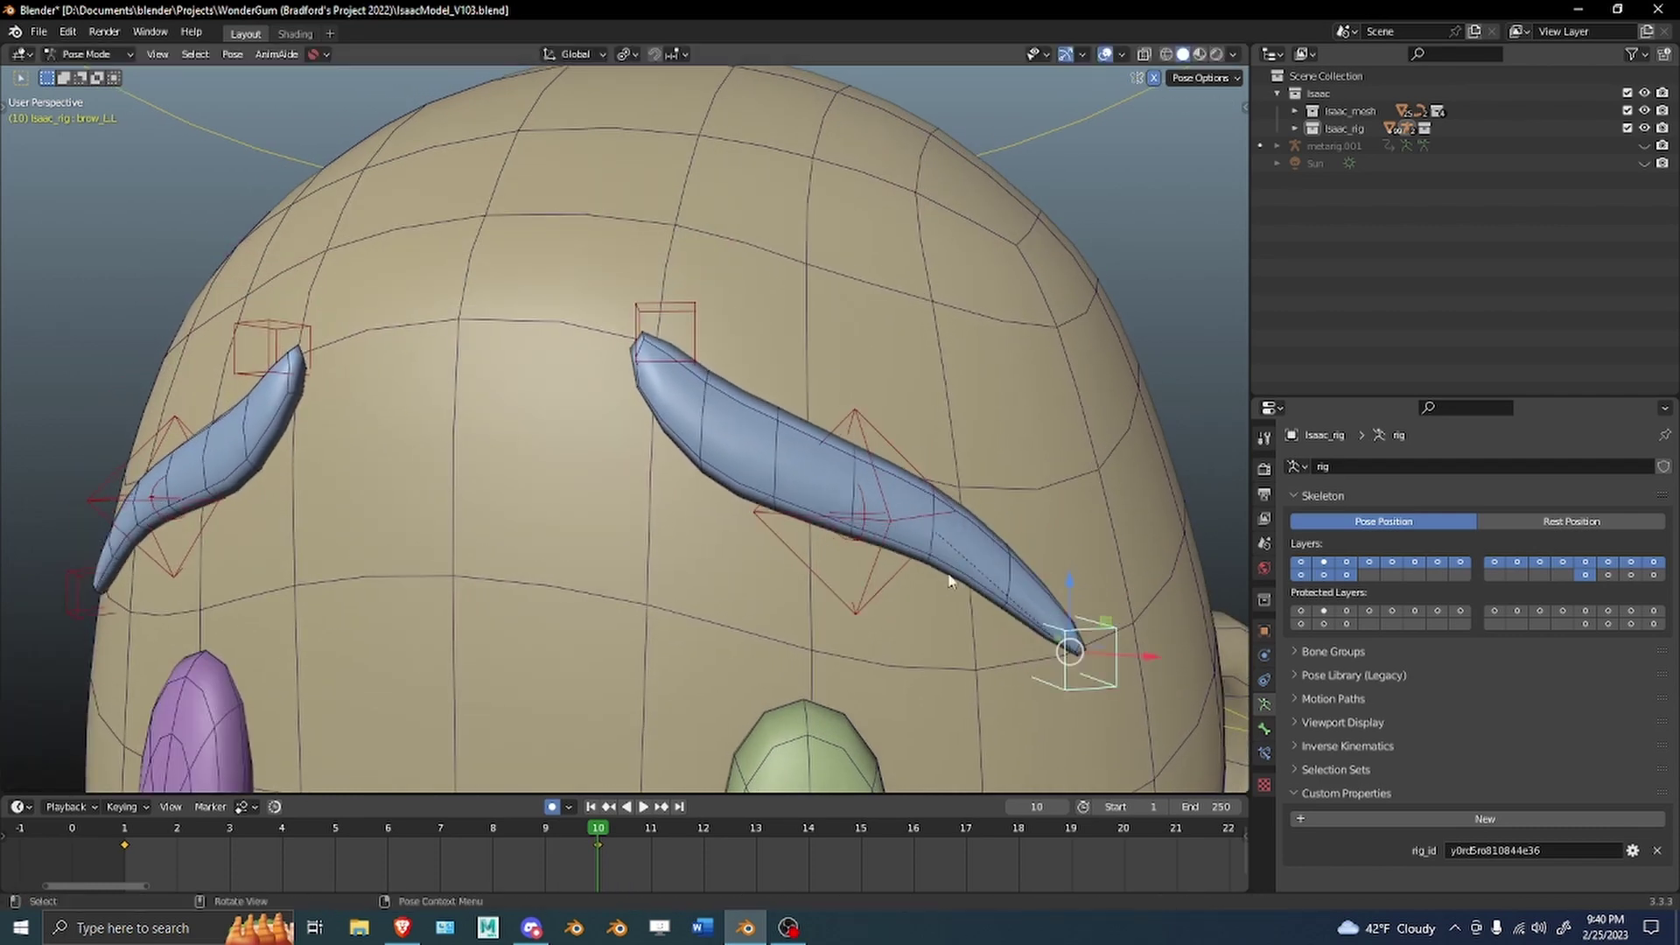
{"action": "left_click", "coordinate": [867, 424]}
Clear the location of all the rig controls to return the eyebrows to their rest position, and view the whole head.
{"action": "scroll", "coordinate": [840, 411], "scroll_direction": "down", "scroll_amount": 5}
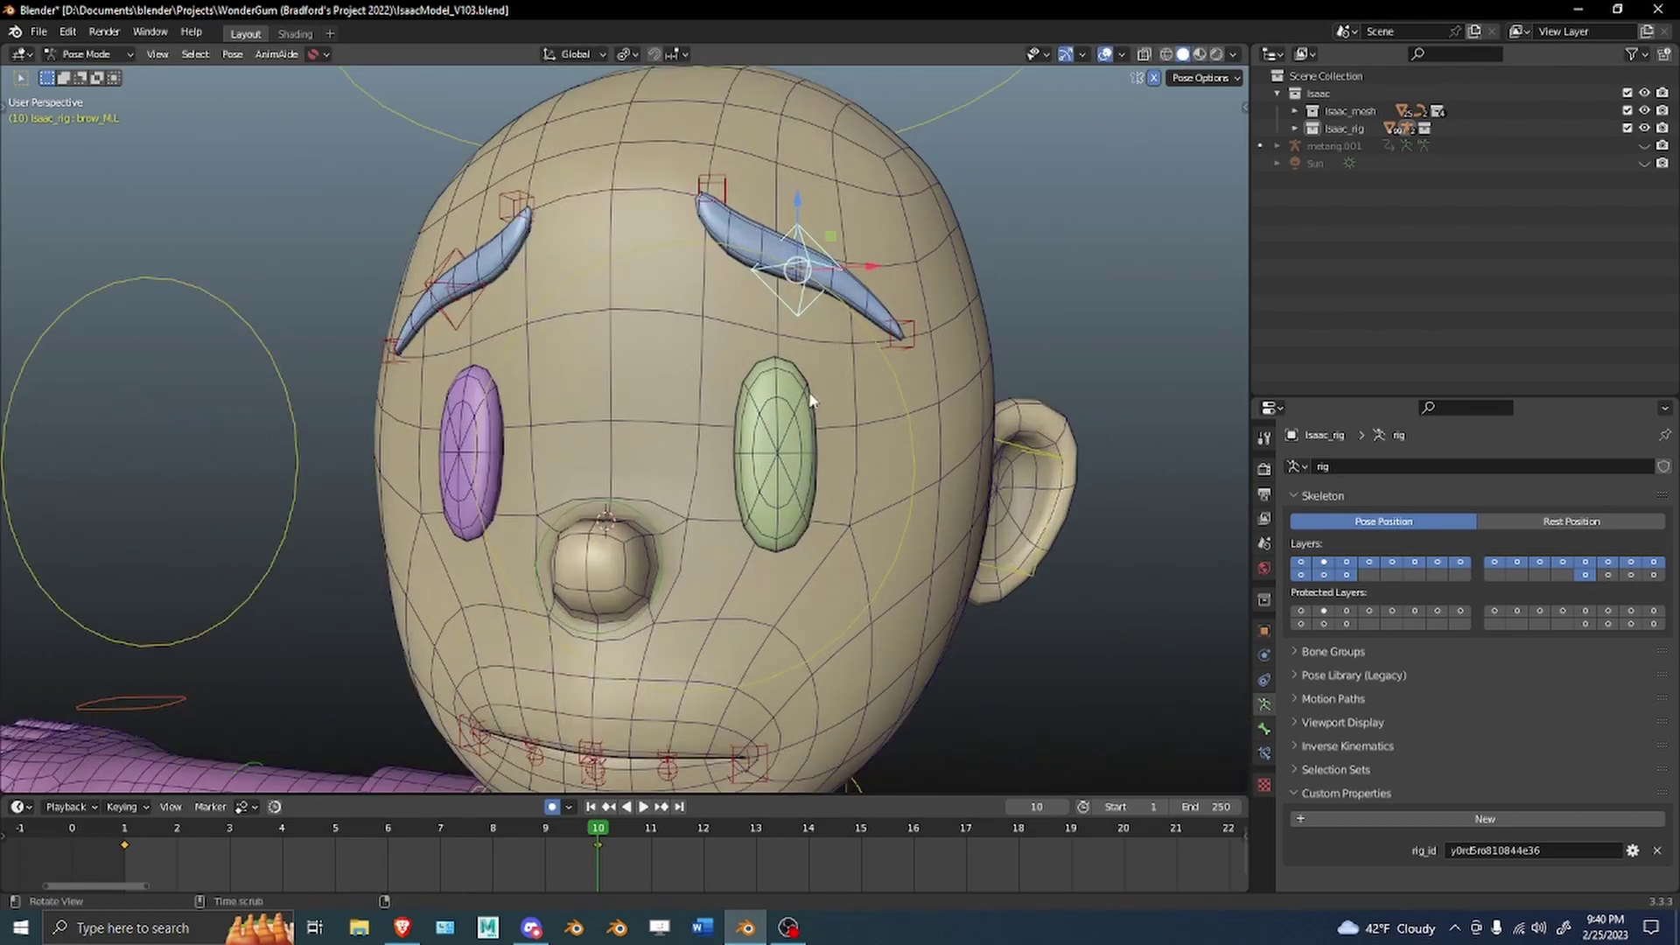
{"action": "middle_click_drag", "start_coordinate": [808, 391], "coordinate": [693, 315]}
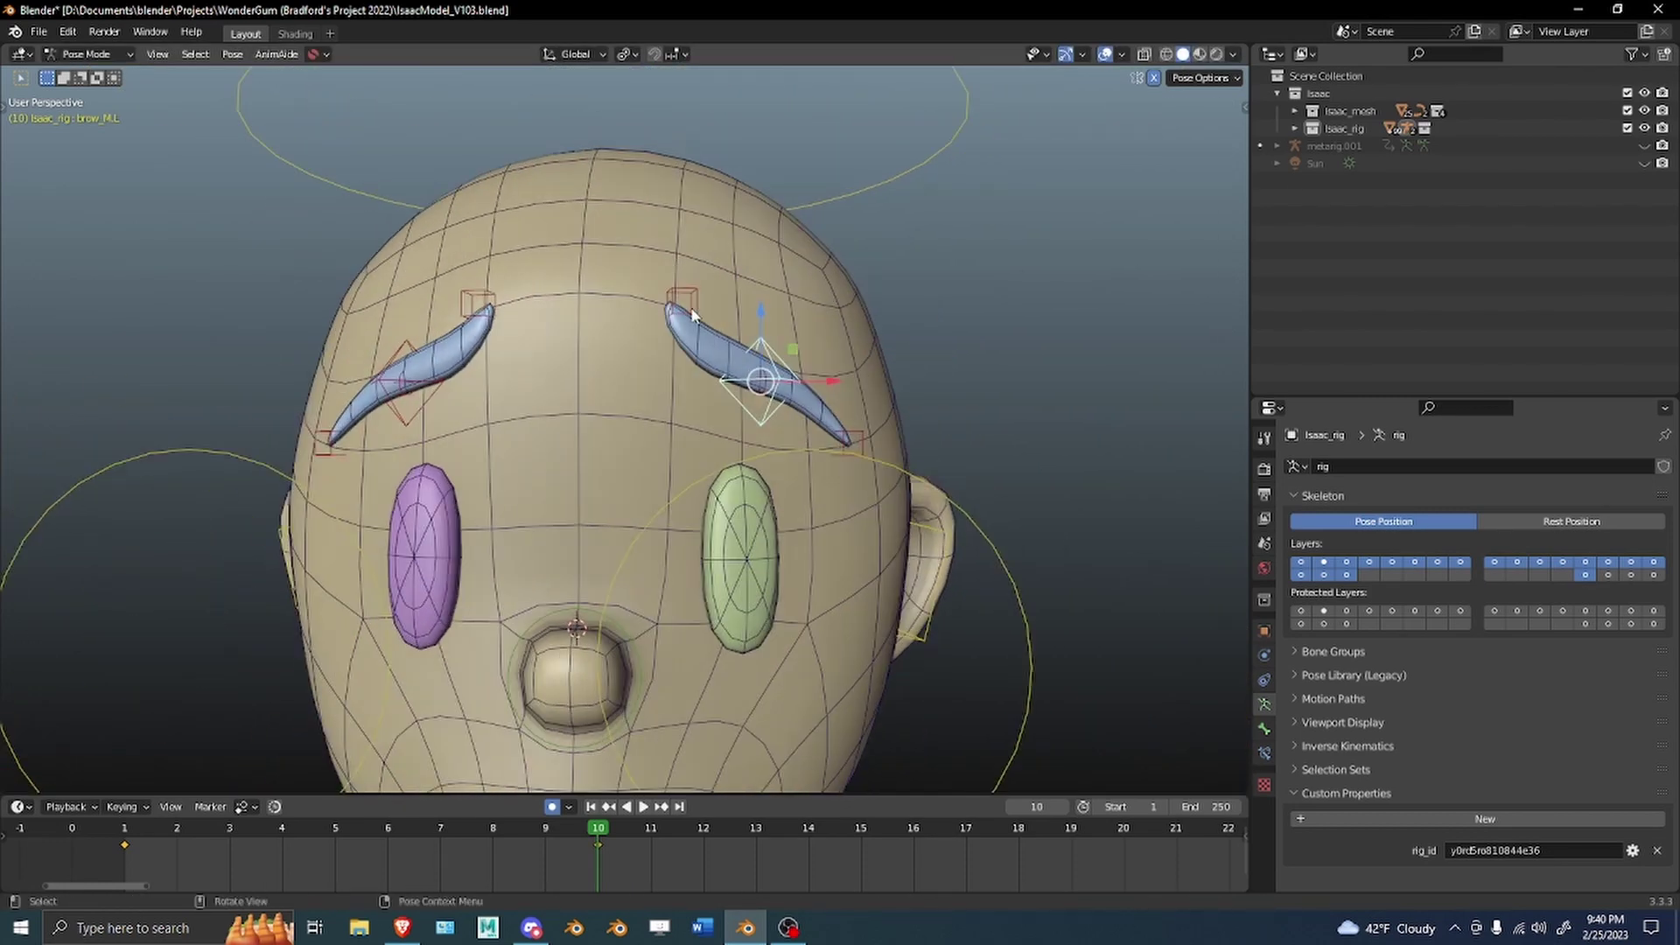
{"action": "left_click", "coordinate": [693, 315]}
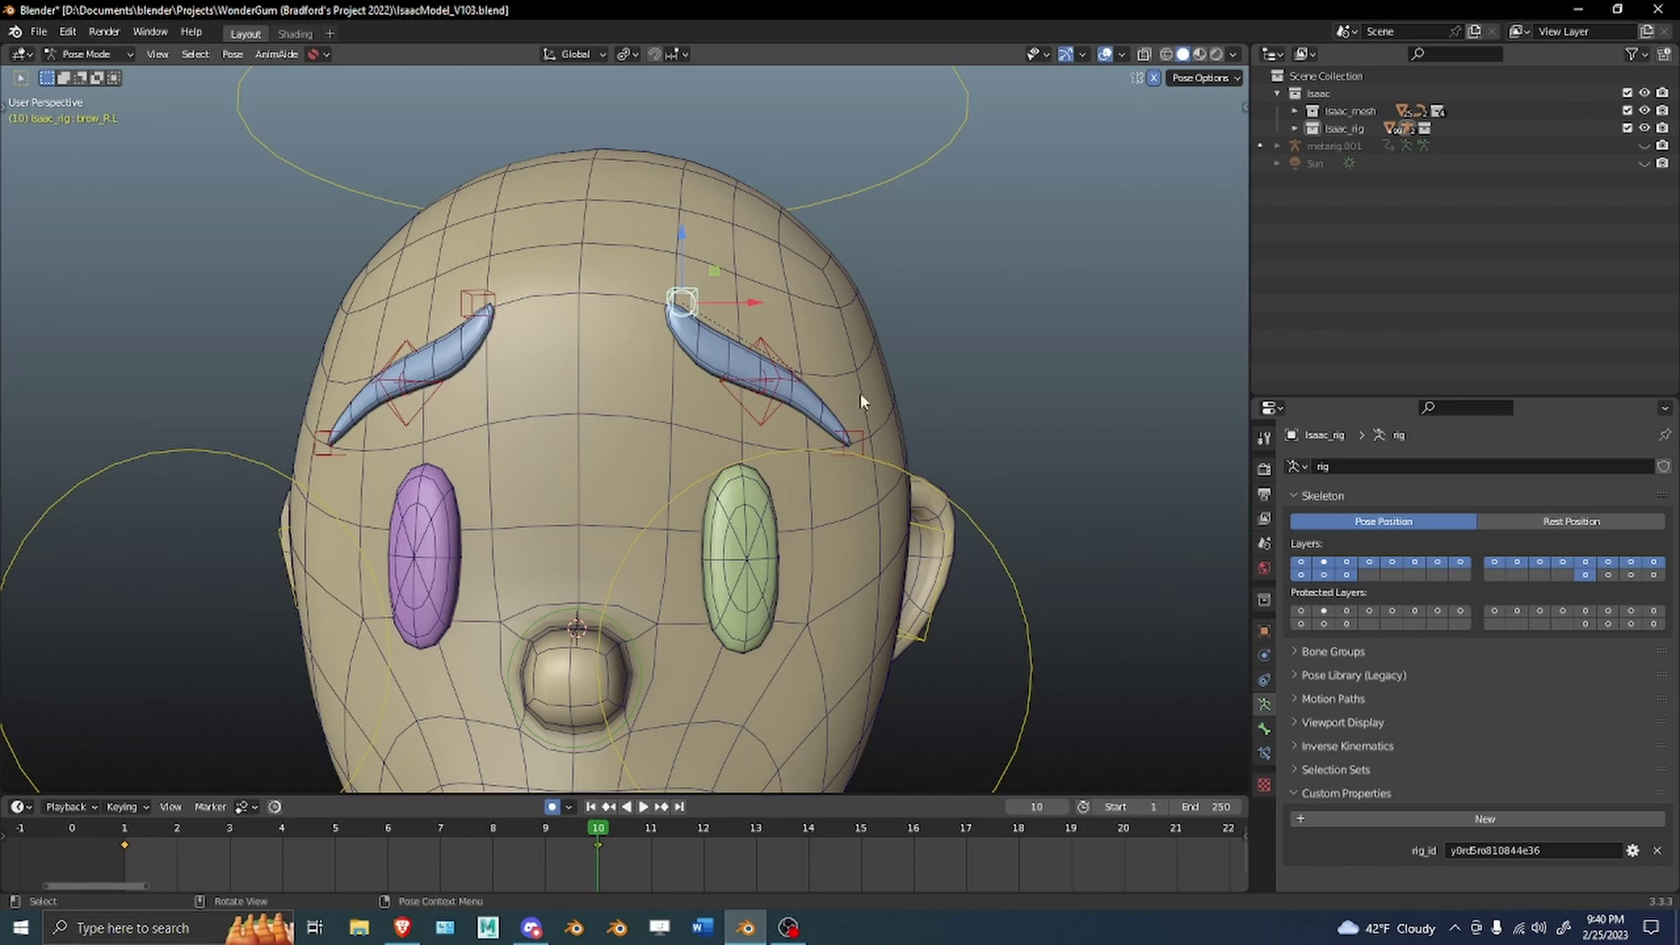
{"action": "key", "text": "a"}
{"action": "key", "text": "alt+g"}
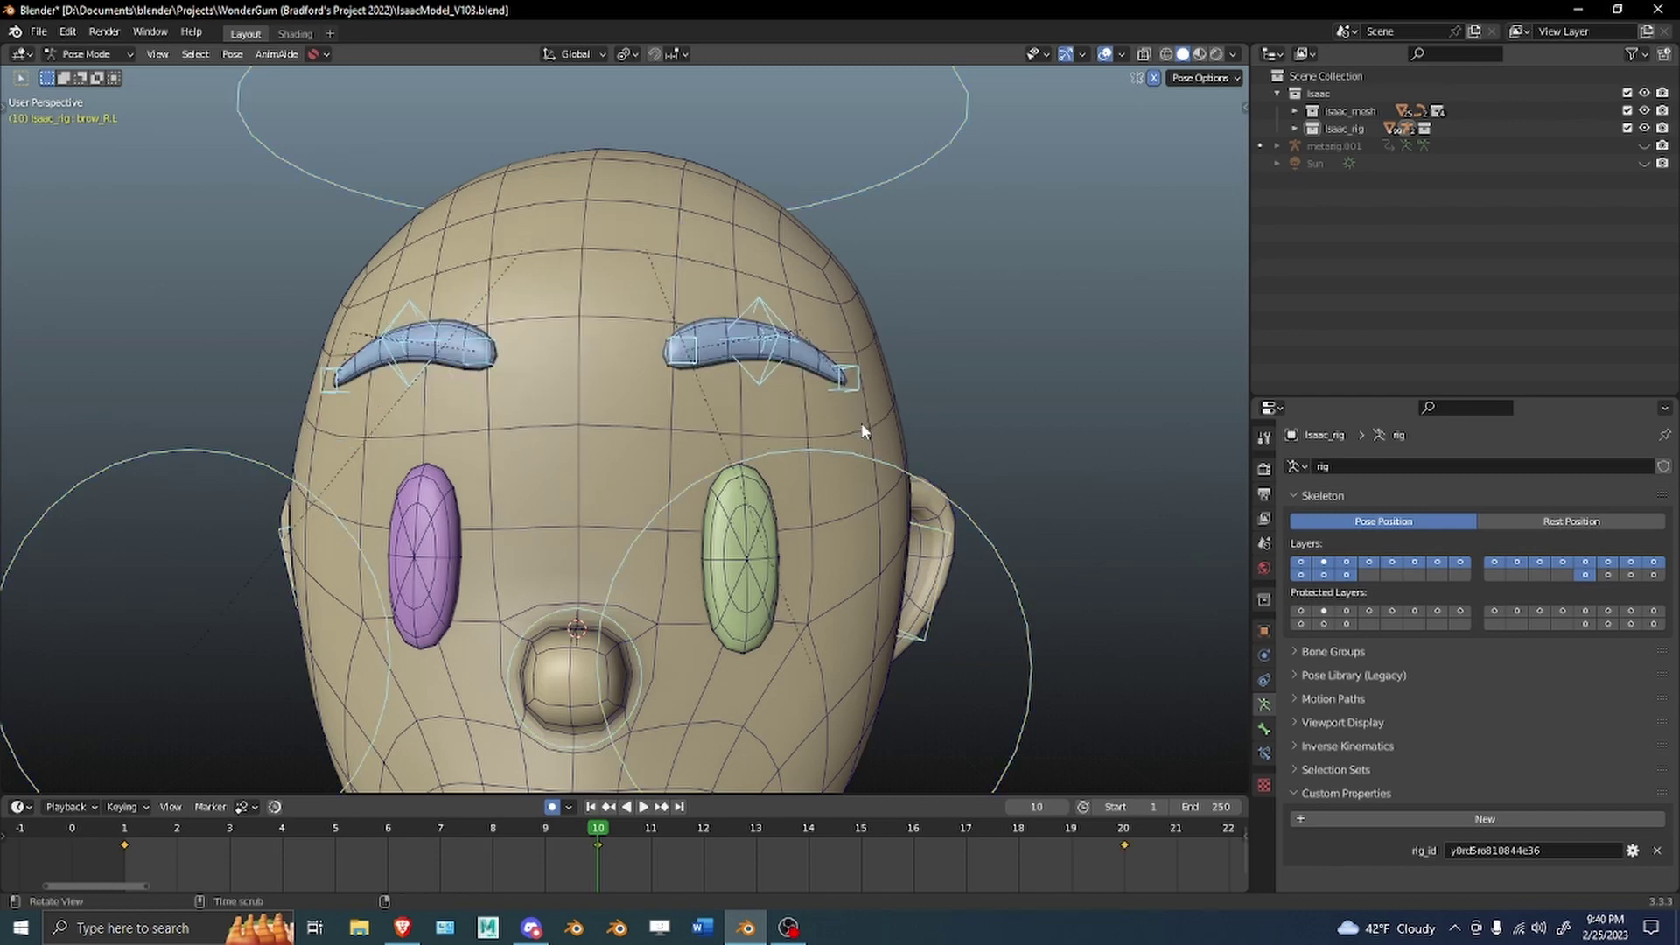
{"action": "middle_click_drag", "start_coordinate": [783, 409], "coordinate": [655, 432], "text": "shift"}
{"action": "scroll", "coordinate": [655, 432], "scroll_direction": "down", "scroll_amount": 3}
{"action": "left_click_drag", "start_coordinate": [655, 432], "coordinate": [656, 294], "text": "alt"}
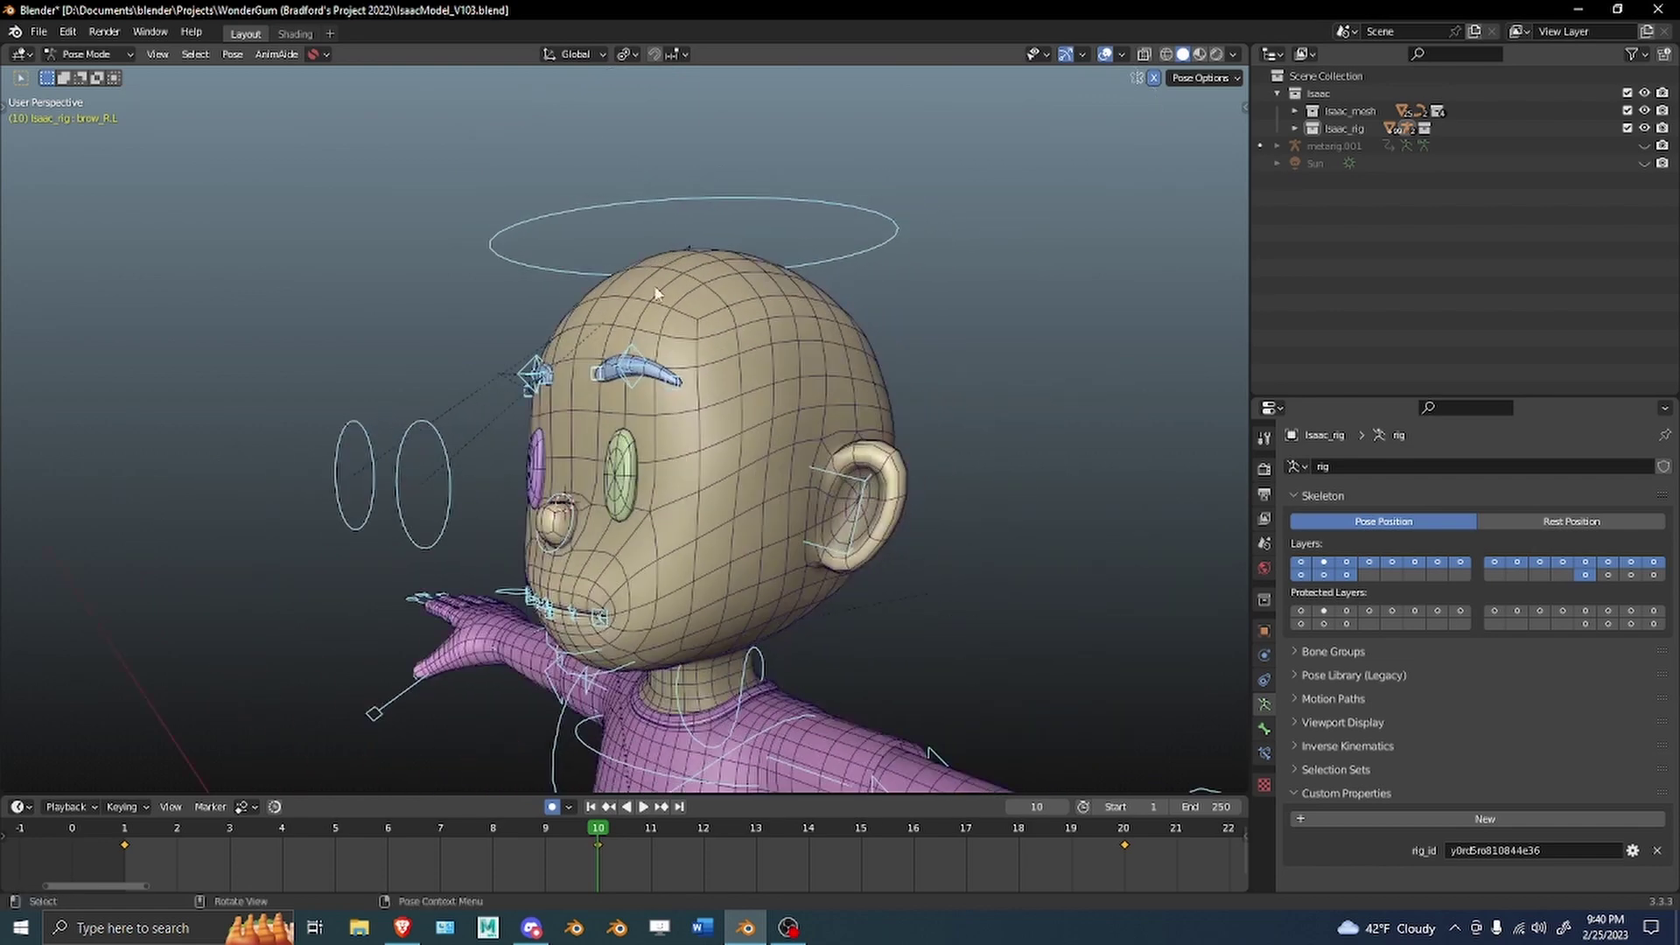
Examine the head and the eyebrow controls from several angles, ending close on the left eyebrow.
{"action": "left_click_drag", "start_coordinate": [720, 443], "coordinate": [798, 445], "text": "alt"}
{"action": "scroll", "coordinate": [863, 462], "scroll_direction": "down", "scroll_amount": 2}
{"action": "scroll", "coordinate": [831, 453], "scroll_direction": "up", "scroll_amount": 4}
{"action": "middle_click_drag", "start_coordinate": [656, 385], "coordinate": [573, 85]}
{"action": "middle_click_drag", "start_coordinate": [716, 448], "coordinate": [788, 398]}
{"action": "middle_click_drag", "start_coordinate": [952, 387], "coordinate": [670, 448]}
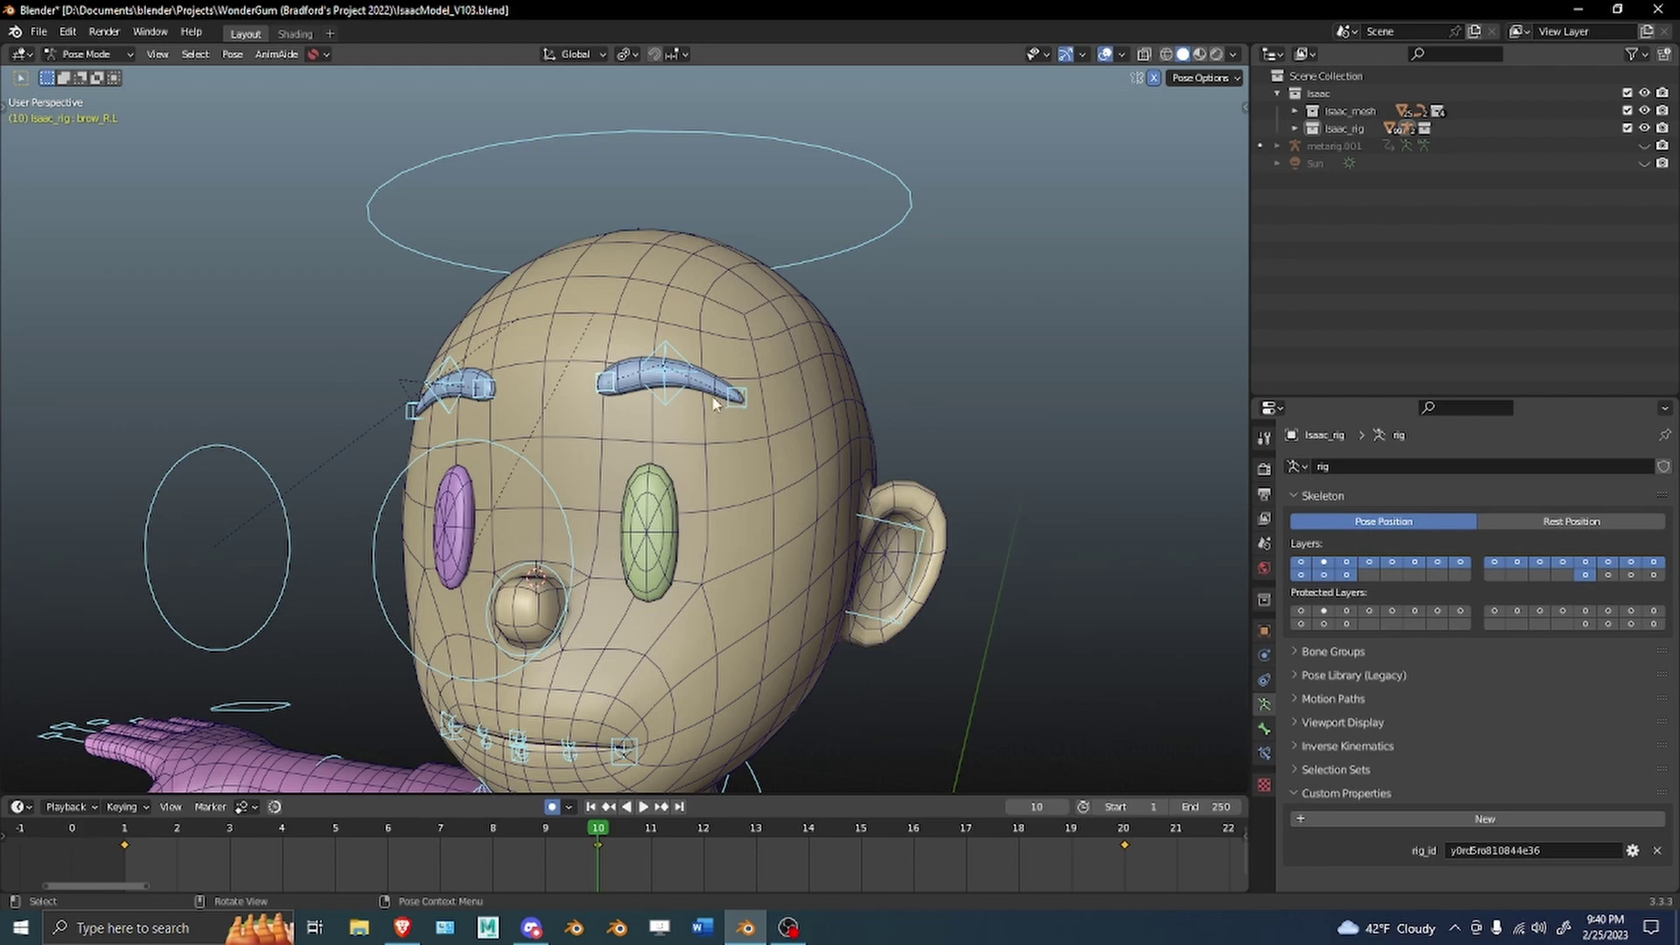
{"action": "scroll", "coordinate": [671, 431], "scroll_direction": "up", "scroll_amount": 3}
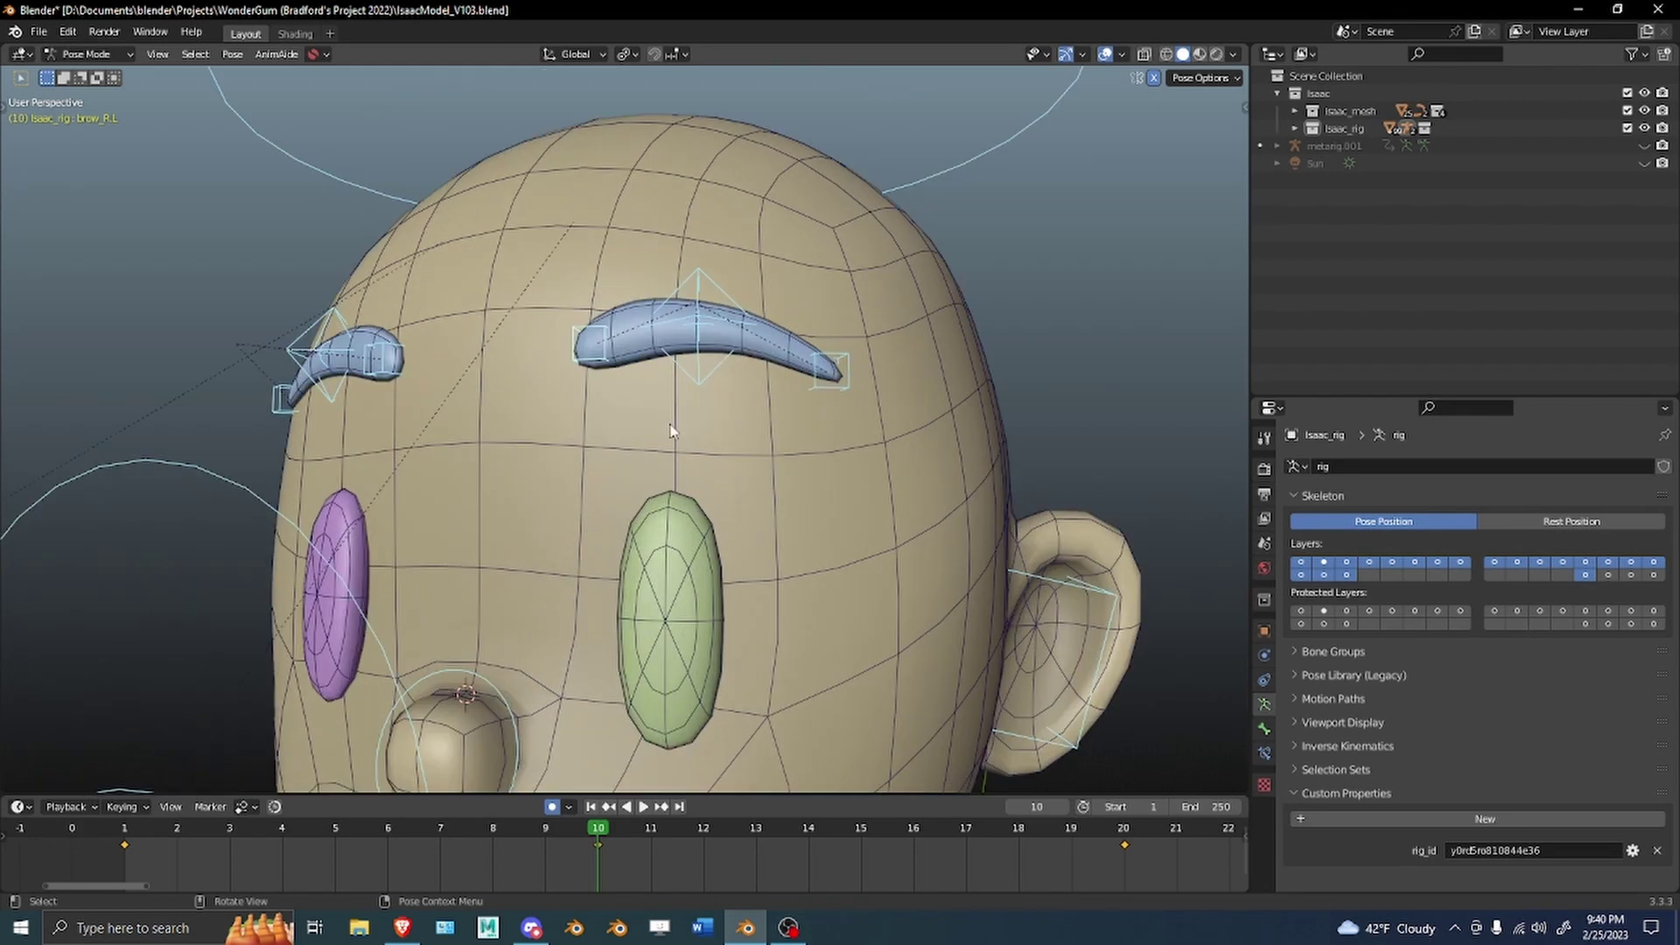
{"action": "scroll", "coordinate": [672, 430], "scroll_direction": "up", "scroll_amount": 6}
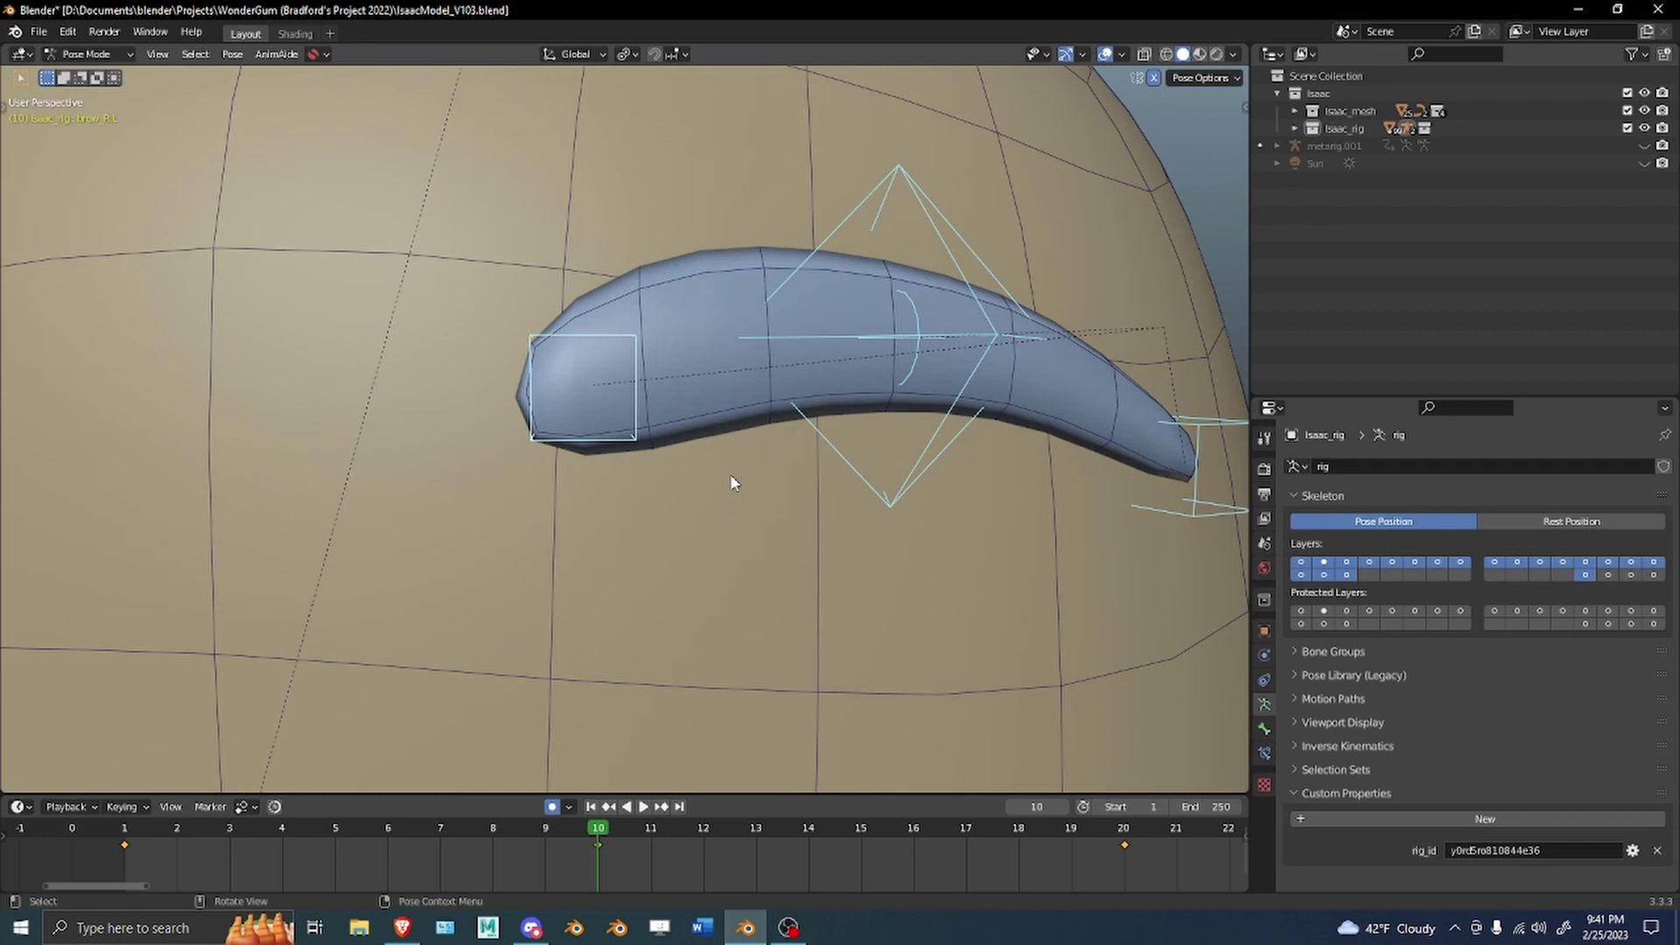
Select the inner left eyebrow control brow_R.L and show its Shrinkwrap constraint settings.
{"action": "left_click", "coordinate": [633, 449]}
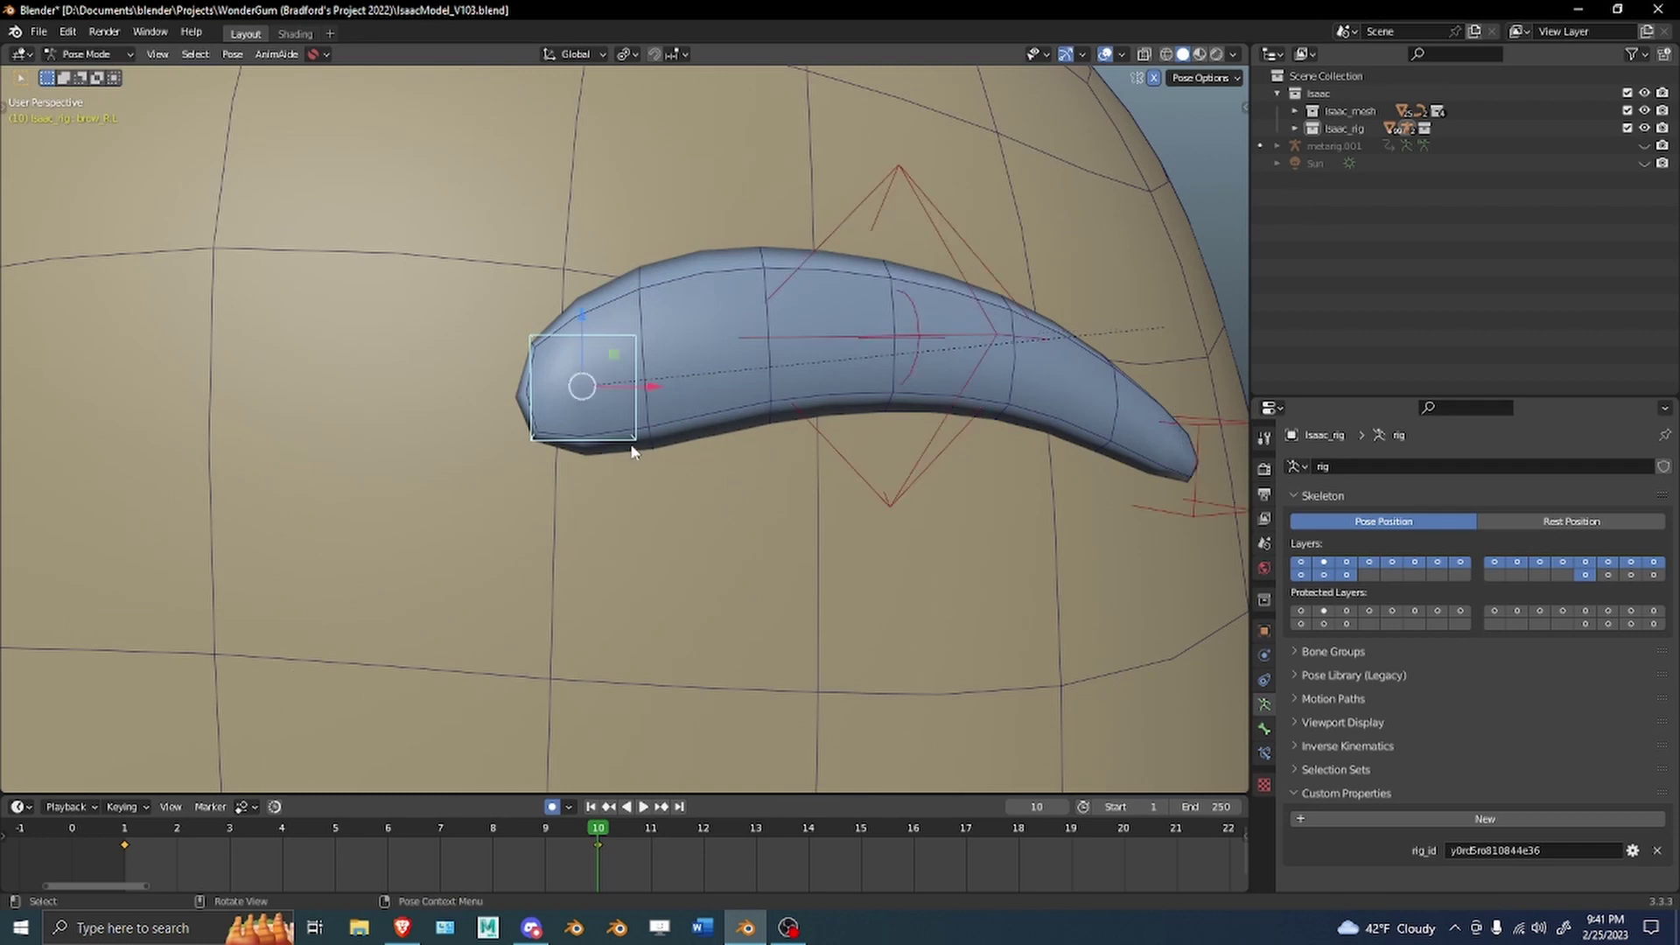
{"action": "scroll", "coordinate": [892, 387], "scroll_direction": "up", "scroll_amount": 1}
{"action": "middle_click_drag", "start_coordinate": [901, 406], "coordinate": [696, 412]}
{"action": "scroll", "coordinate": [770, 395], "scroll_direction": "down", "scroll_amount": 3}
{"action": "left_click", "coordinate": [1265, 755]}
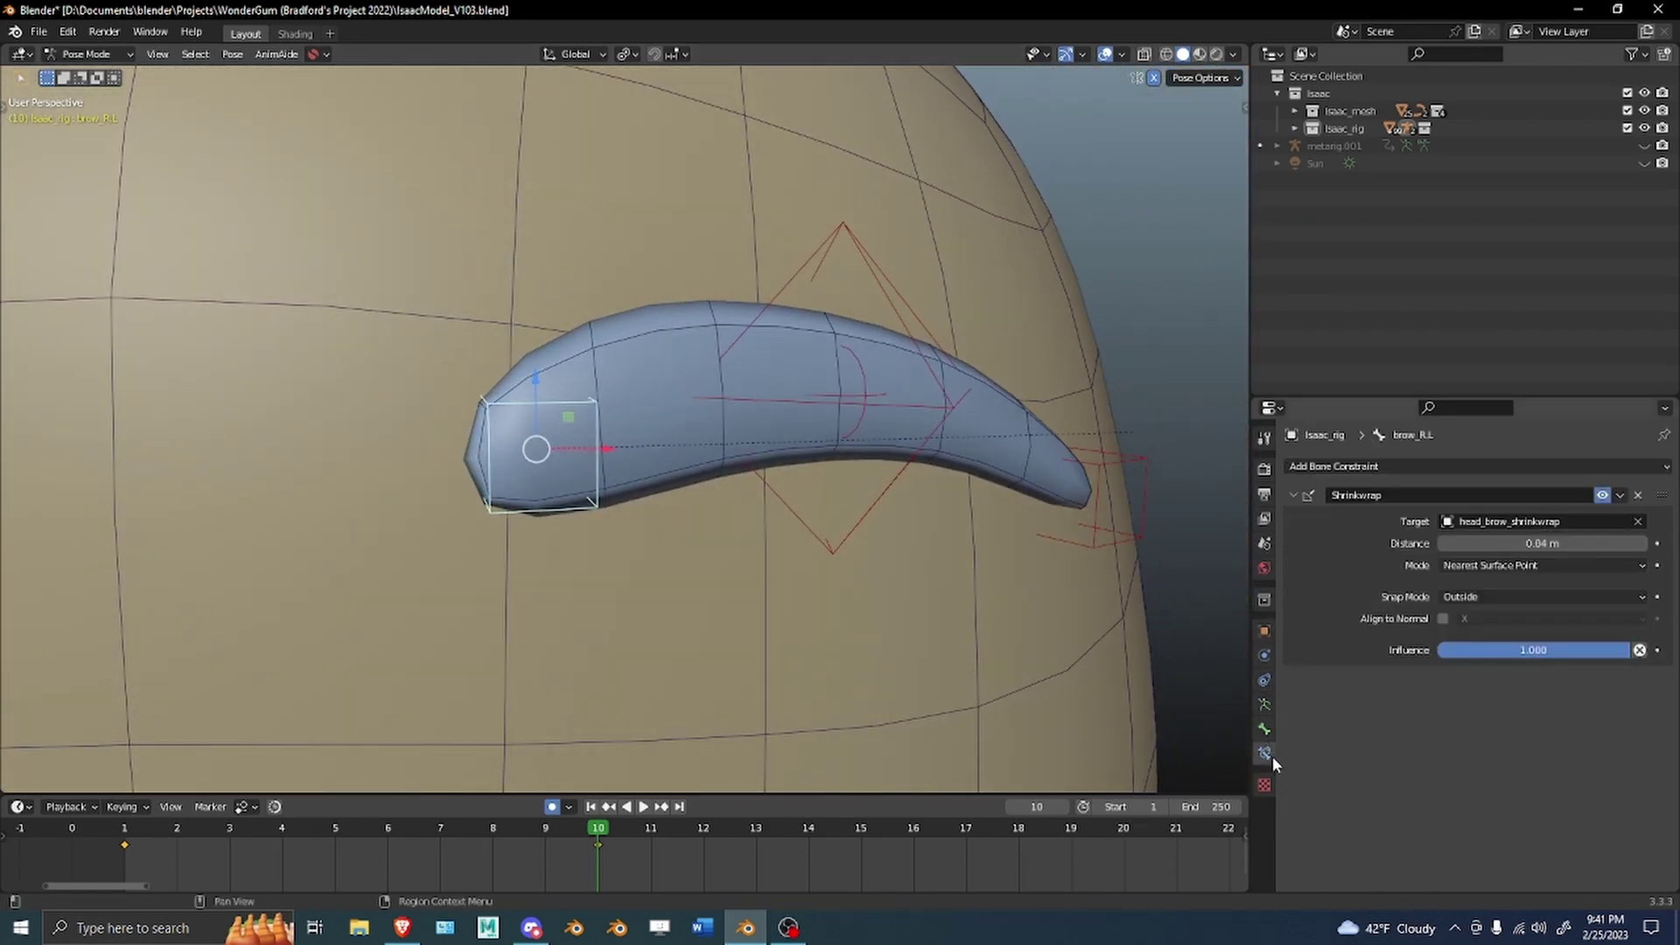
{"action": "middle_click_drag", "start_coordinate": [853, 373], "coordinate": [913, 369], "text": "shift"}
{"action": "middle_click_drag", "start_coordinate": [758, 399], "coordinate": [709, 393]}
{"action": "scroll", "coordinate": [615, 258], "scroll_direction": "down", "scroll_amount": 3}
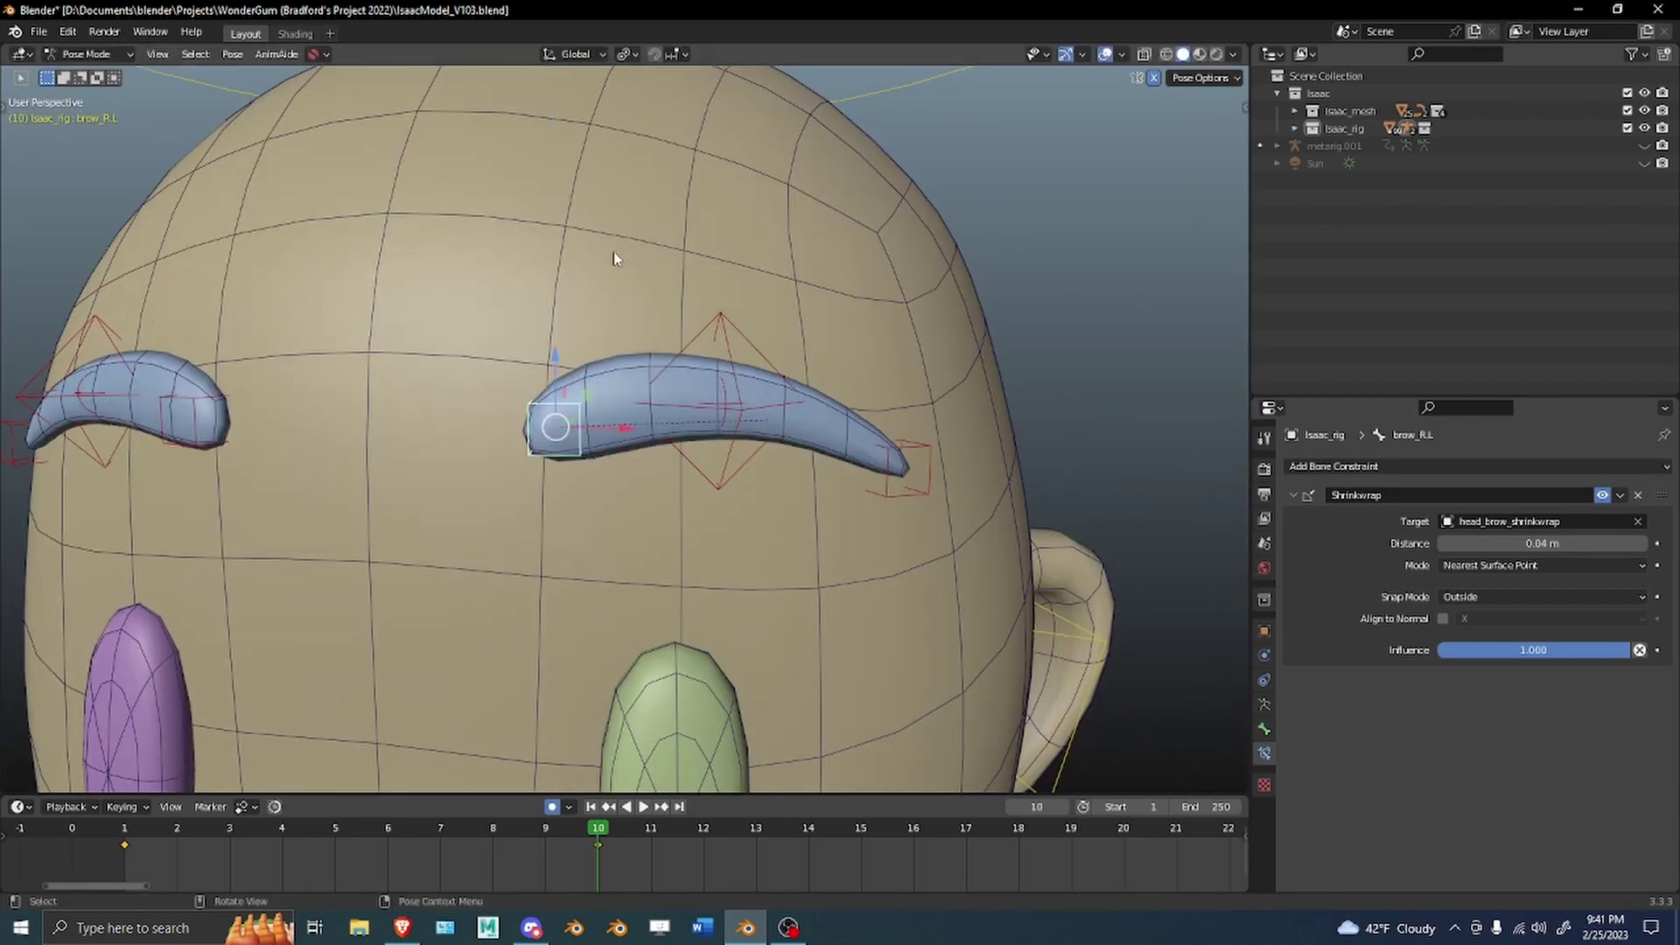
Try raising the left mouth-corner control lip_master.C.L along Z to test the mouth deformation, and cancel the move.
{"action": "left_click", "coordinate": [730, 328]}
{"action": "middle_click_drag", "start_coordinate": [730, 328], "coordinate": [796, 291]}
{"action": "middle_click_drag", "start_coordinate": [778, 757], "coordinate": [848, 451], "text": "shift"}
{"action": "scroll", "coordinate": [806, 391], "scroll_direction": "down", "scroll_amount": 1}
{"action": "middle_click_drag", "start_coordinate": [807, 396], "coordinate": [753, 452]}
{"action": "scroll", "coordinate": [712, 461], "scroll_direction": "up", "scroll_amount": 2}
{"action": "left_click", "coordinate": [758, 461]}
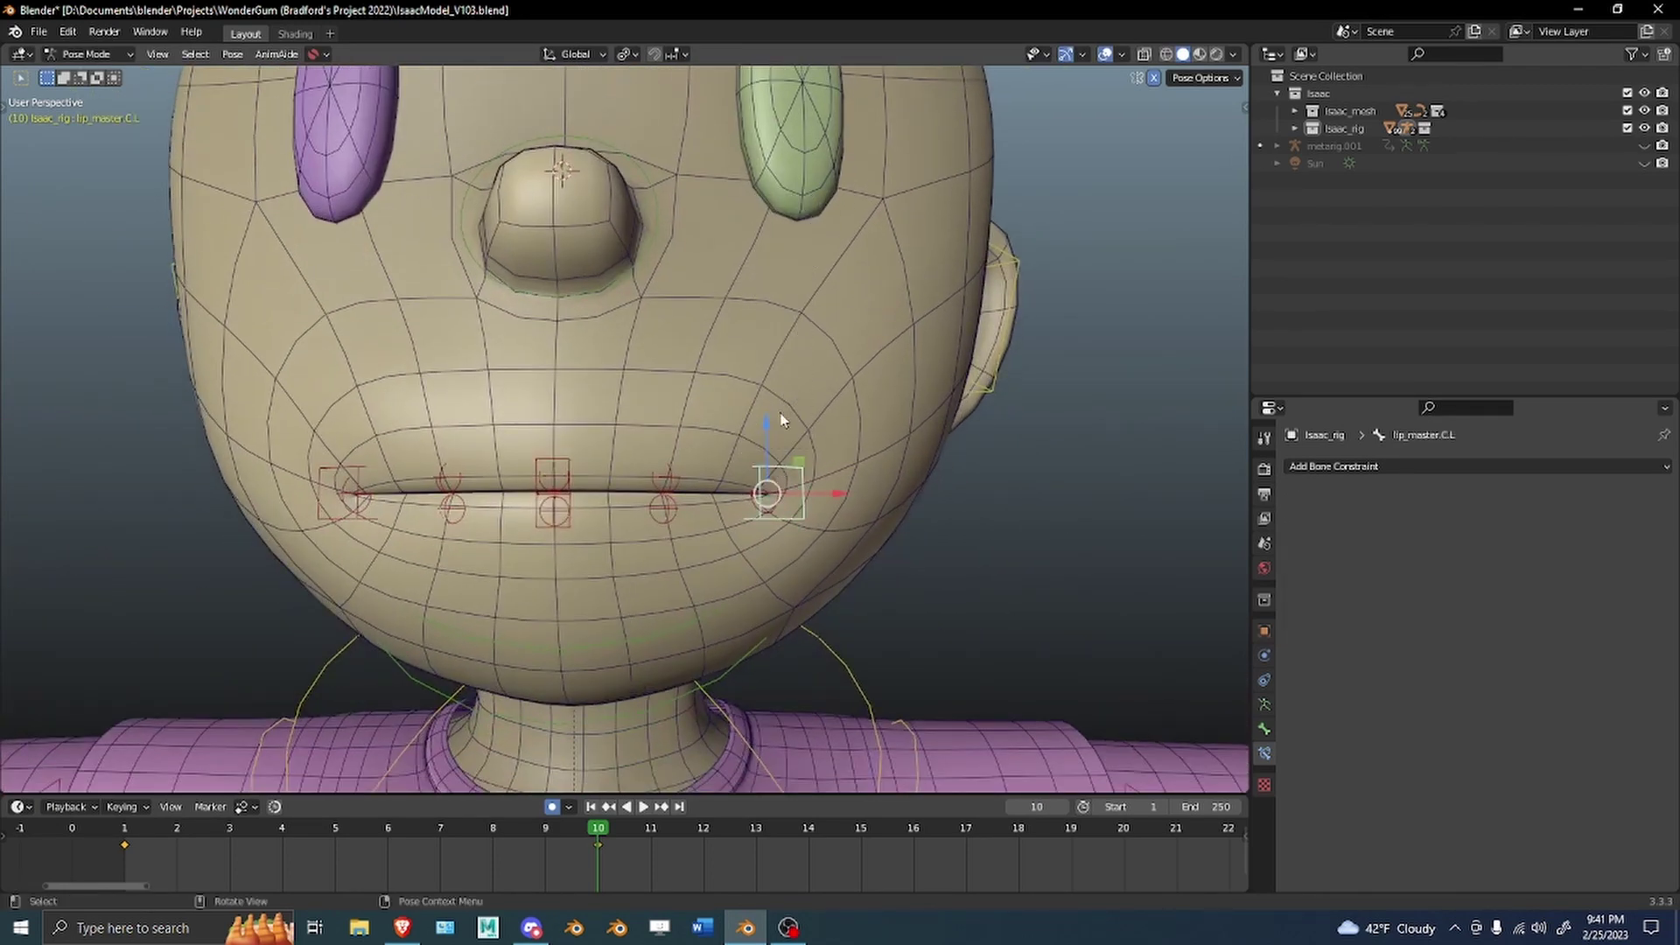
{"action": "key", "text": "g"}
{"action": "key", "text": "z"}
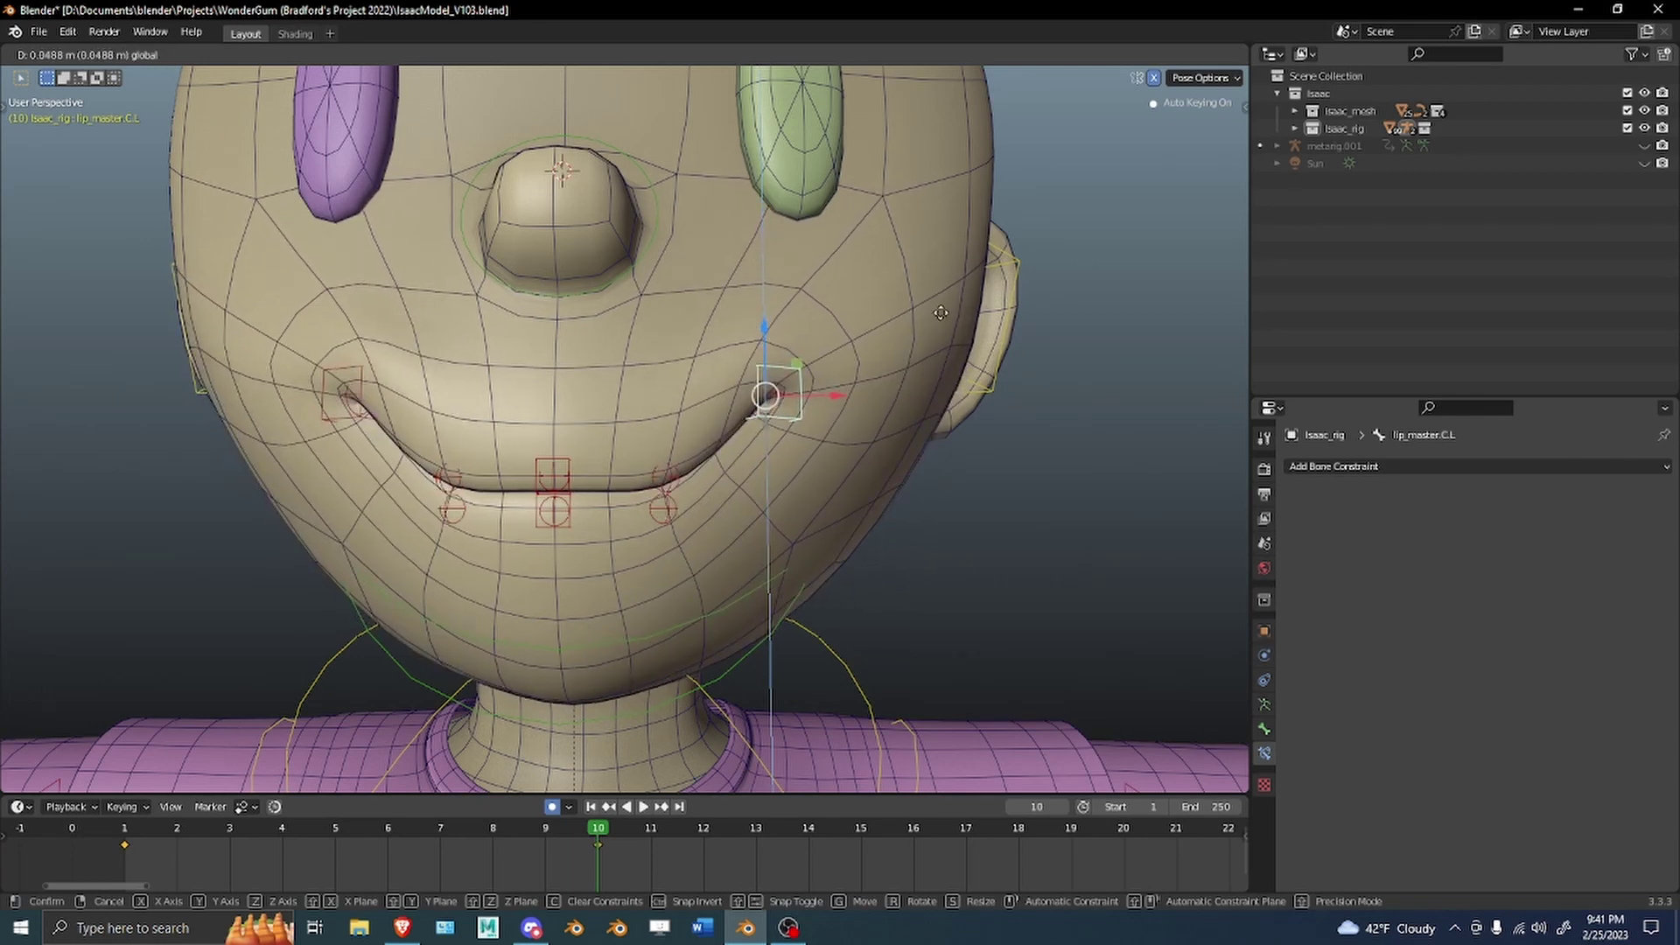
{"action": "right_click", "coordinate": [982, 413]}
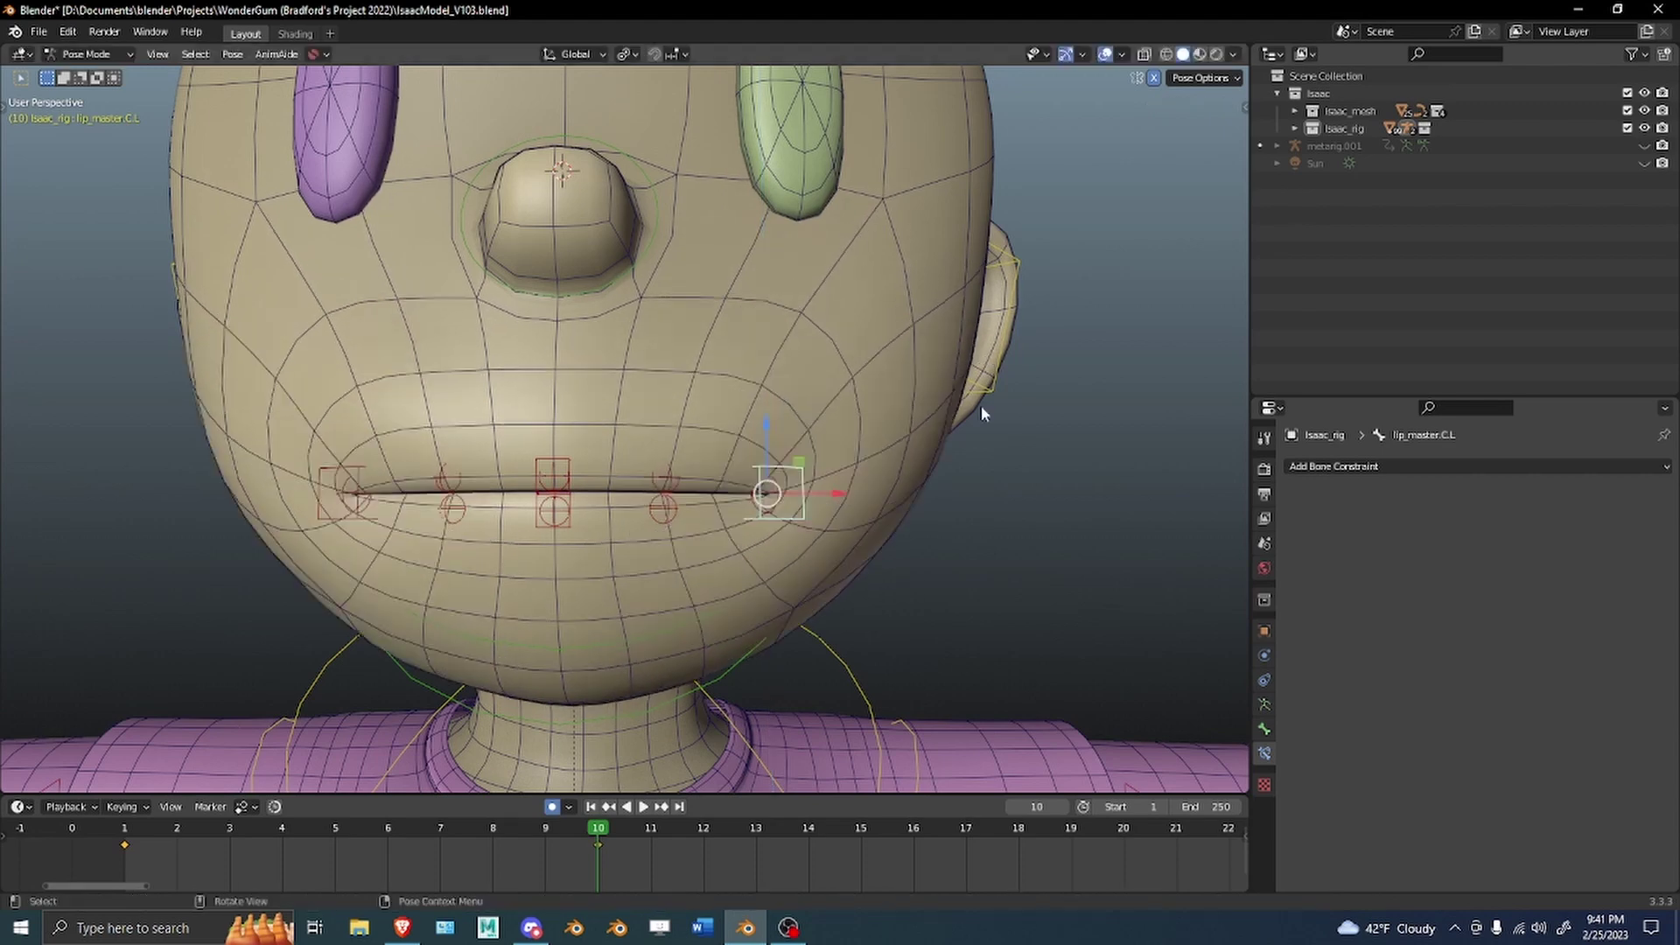
Raise the left mouth-corner control into a smile and move the bottom faces of the TeethDwn mesh up 0.014 m.
{"action": "left_click_drag", "start_coordinate": [765, 435], "coordinate": [822, 271]}
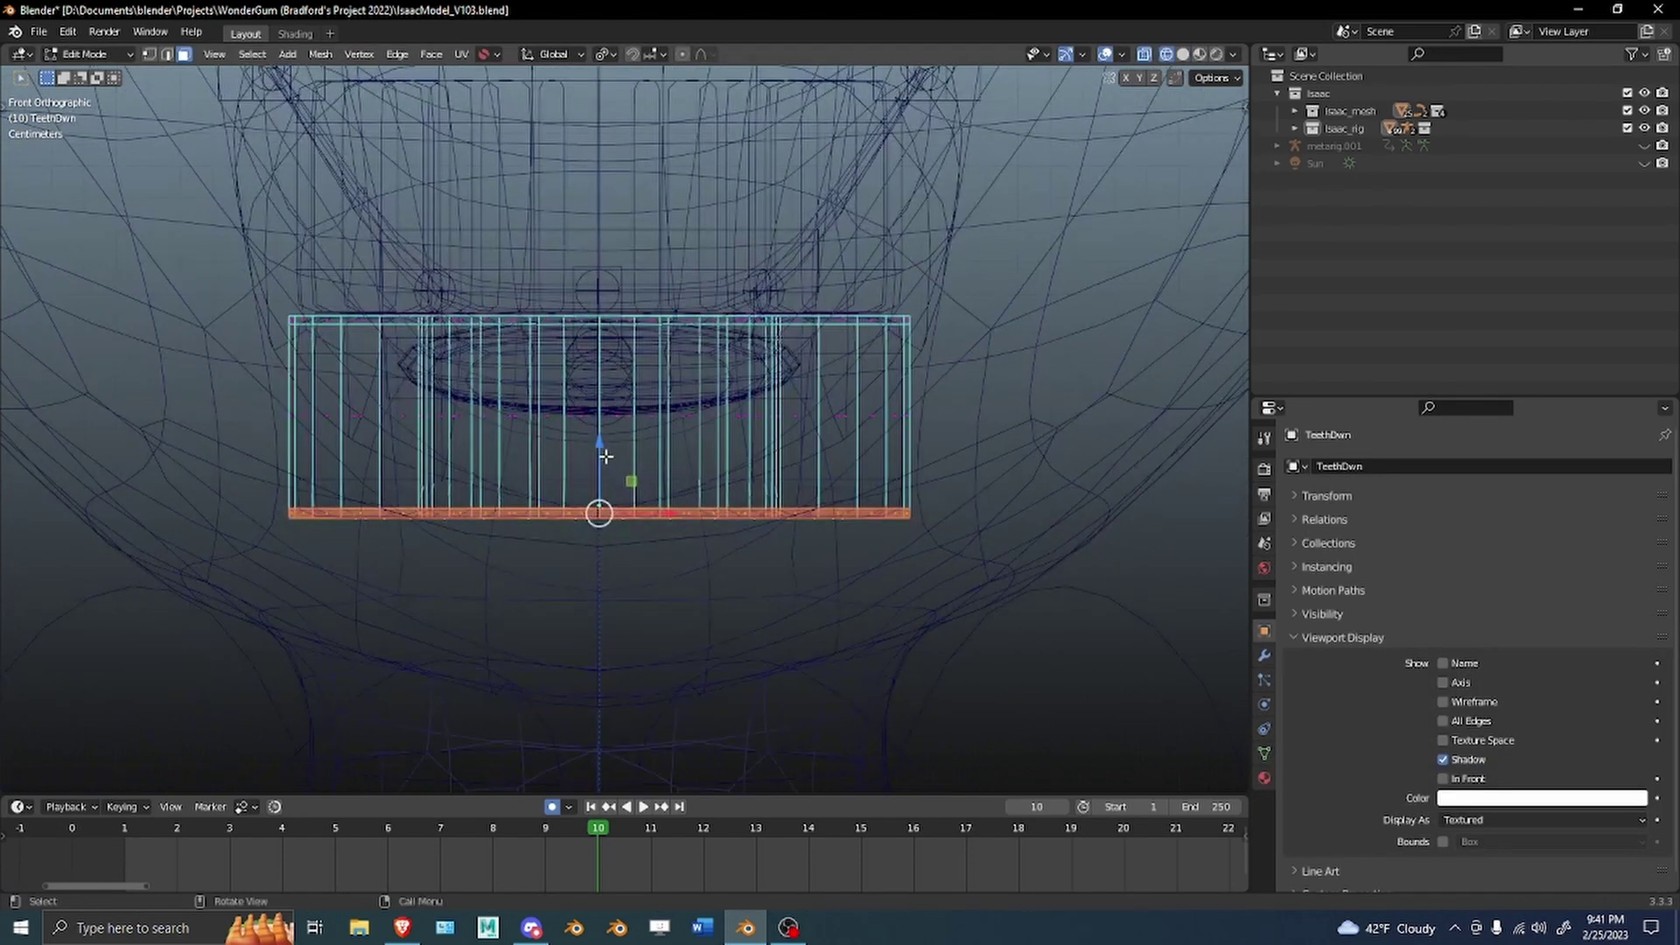
{"action": "left_click_drag", "start_coordinate": [605, 456], "coordinate": [629, 381]}
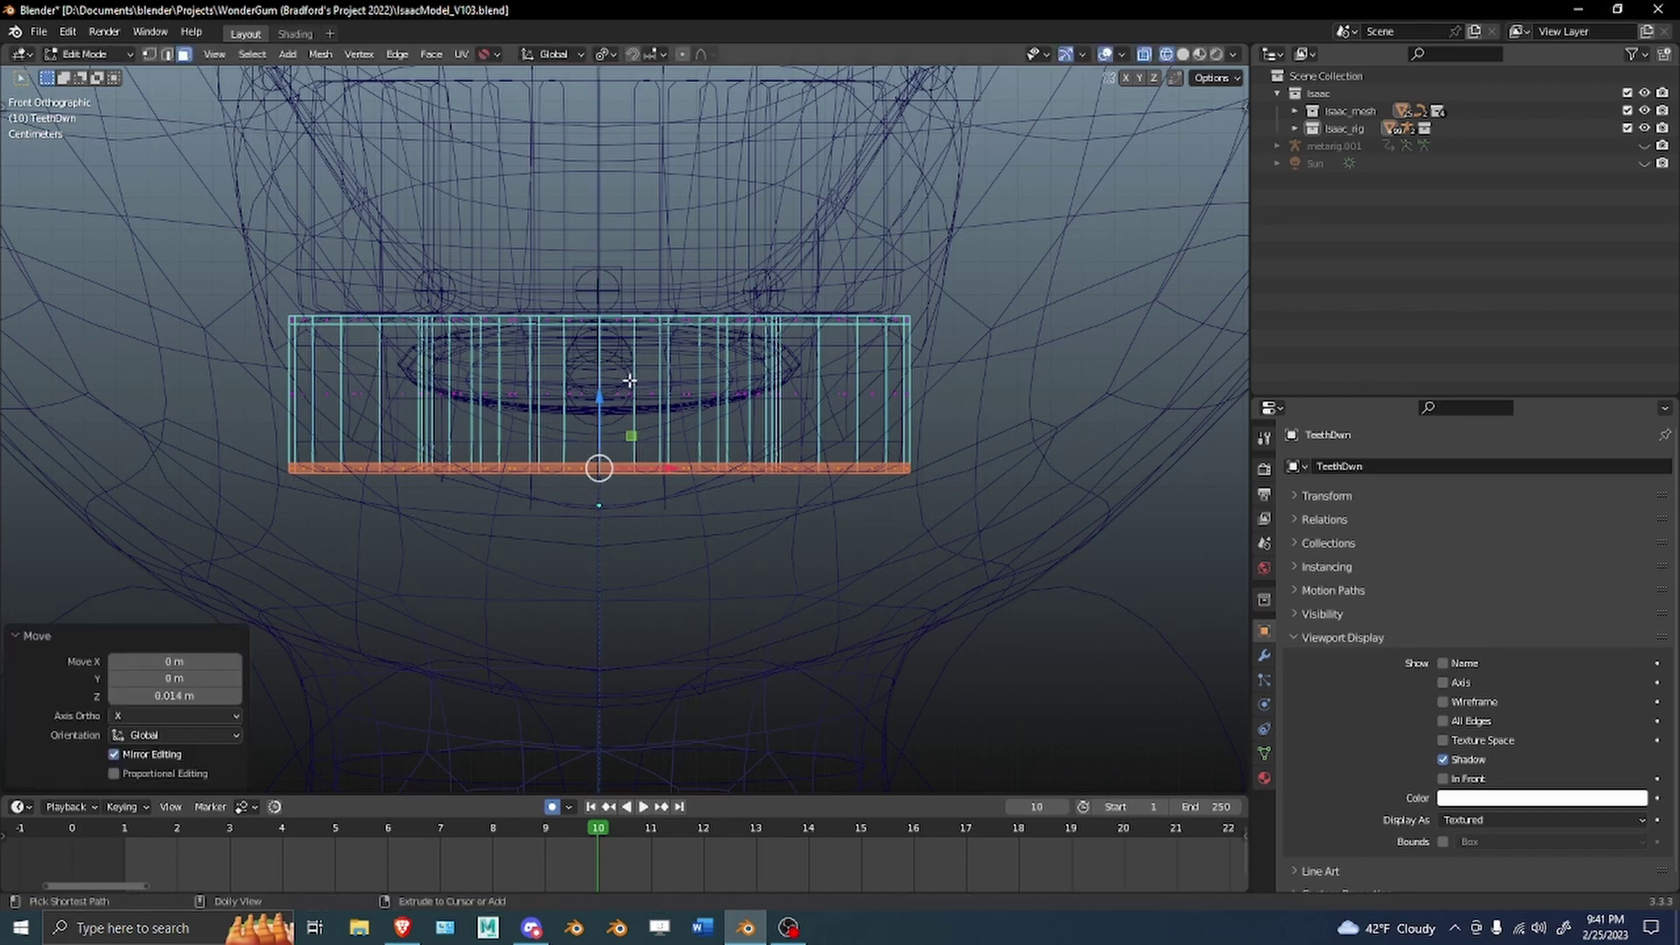
{"action": "key", "text": "Tab"}
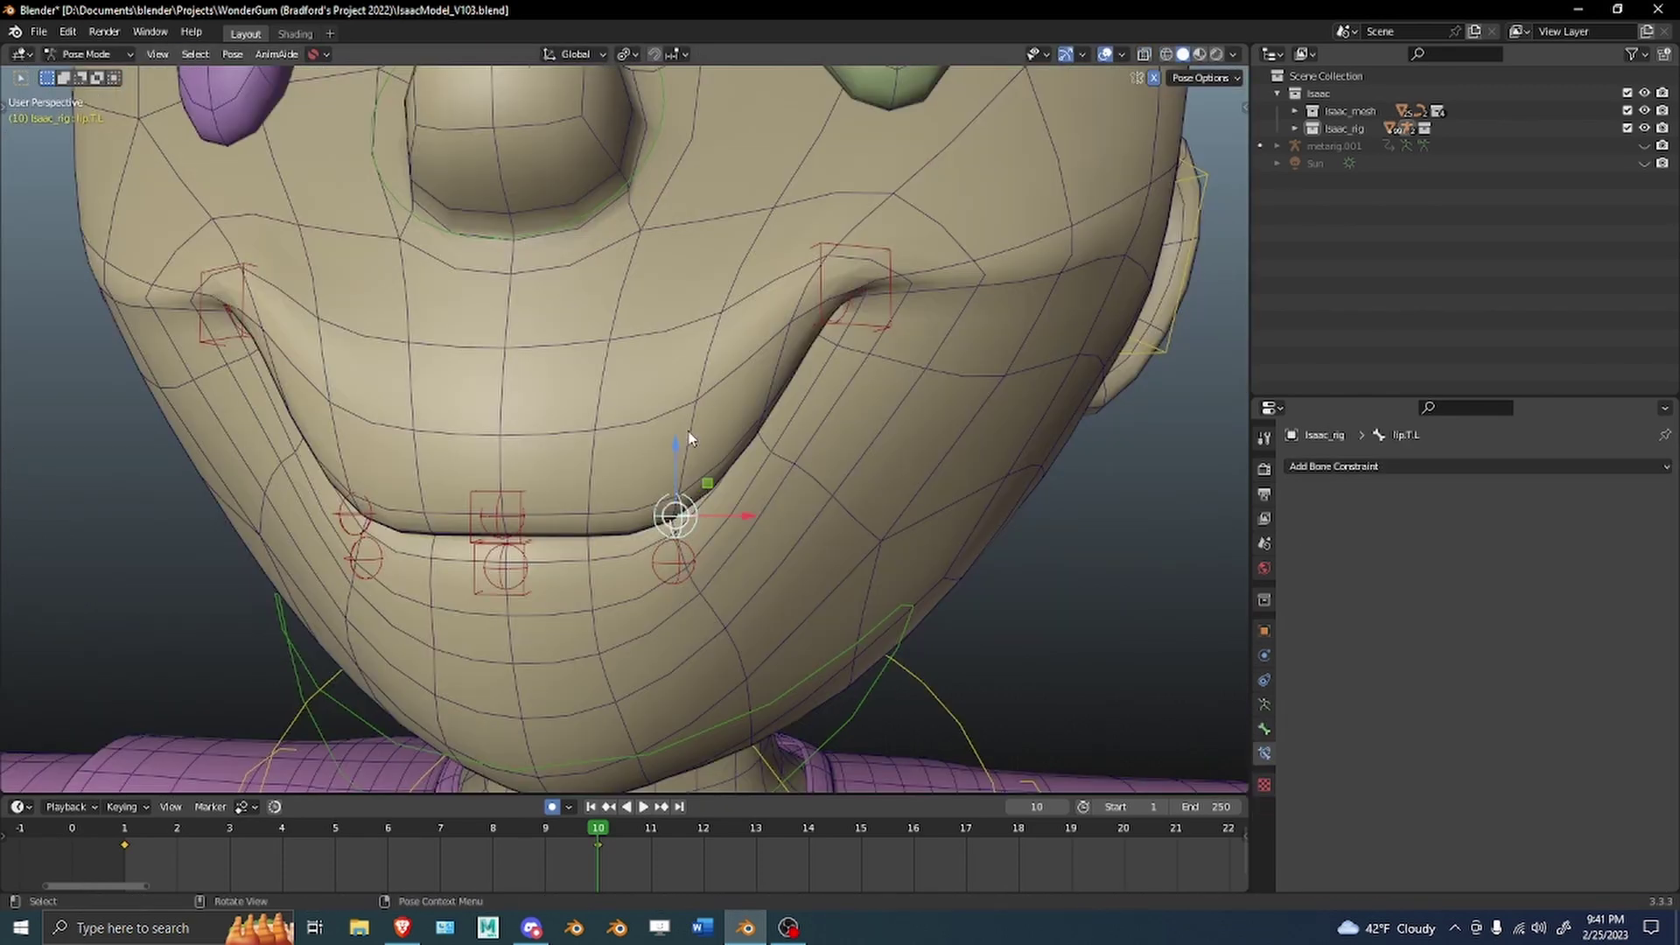
Check the smiling mouth in the front and side views.
{"action": "key", "text": "KP_1"}
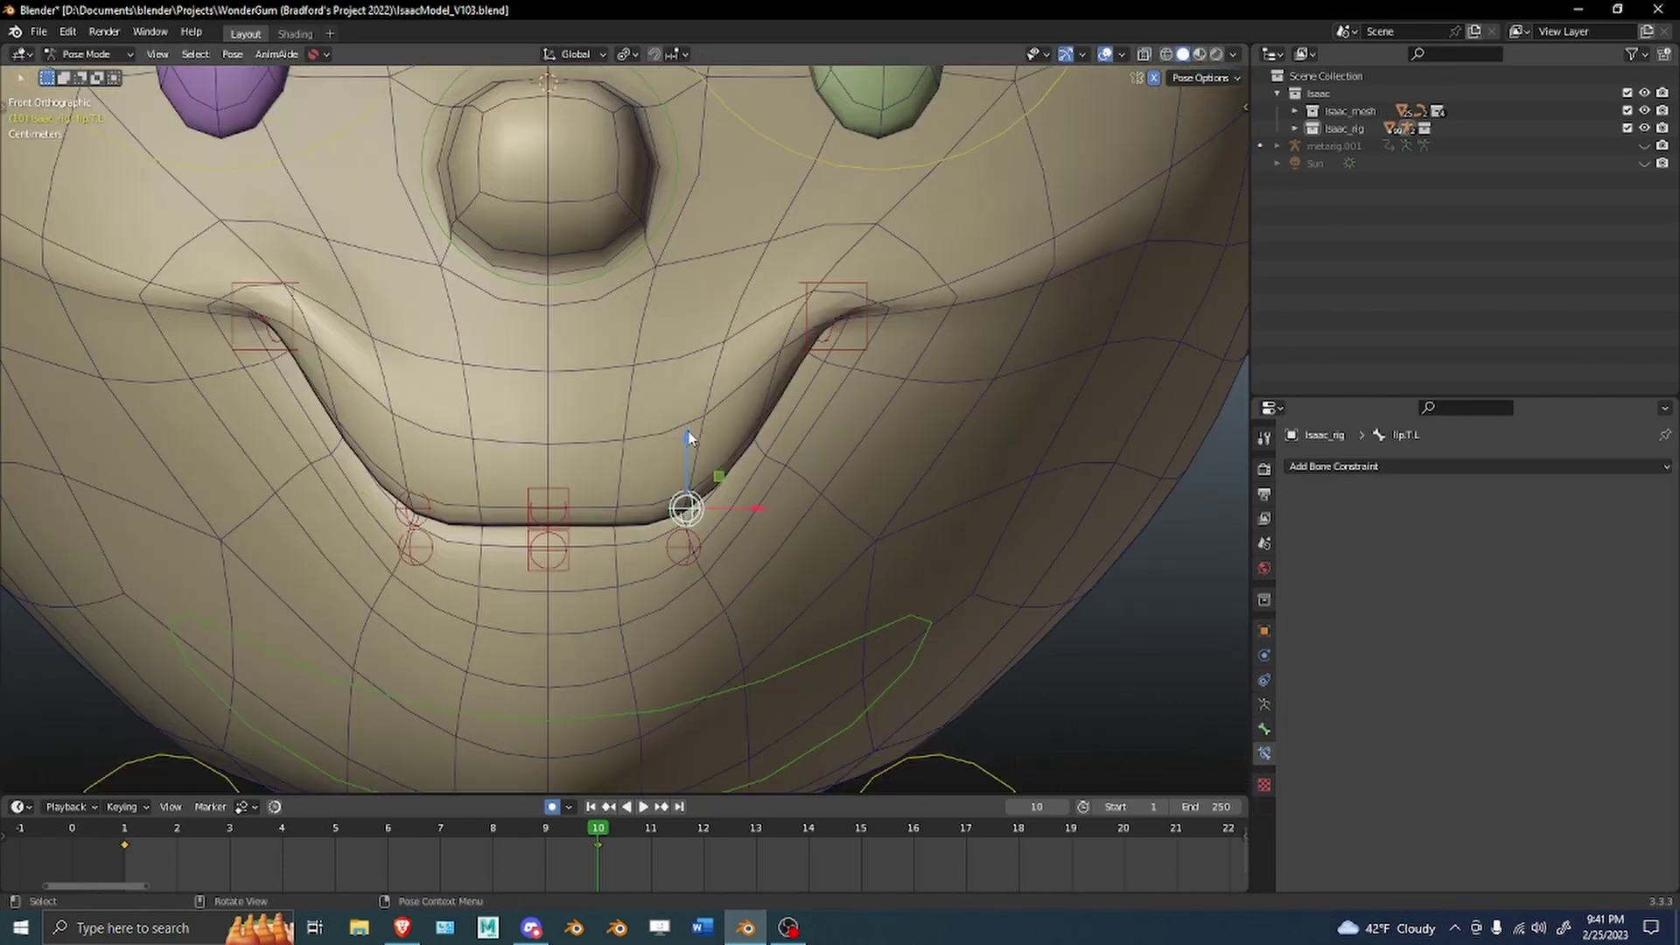
{"action": "key", "text": "KP_3"}
{"action": "key", "text": "KP_1"}
Show the metarig's armature properties with the Rigify settings and put the metarig in Edit Mode.
{"action": "left_click", "coordinate": [1264, 705]}
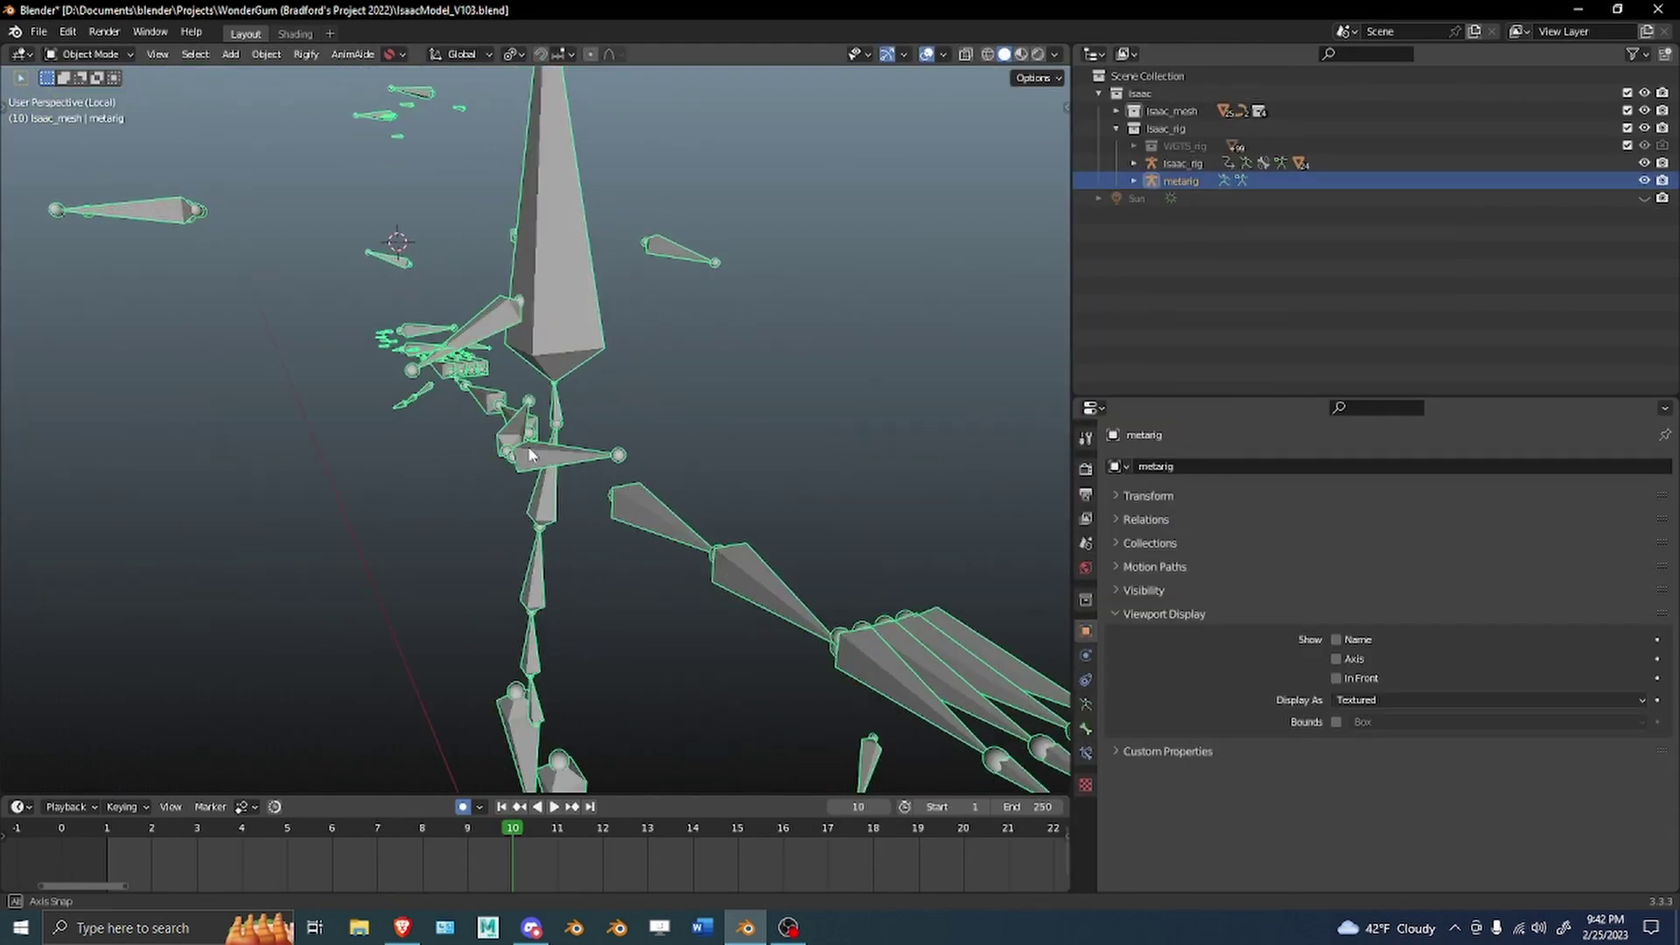
{"action": "middle_click_drag", "start_coordinate": [604, 394], "coordinate": [741, 473]}
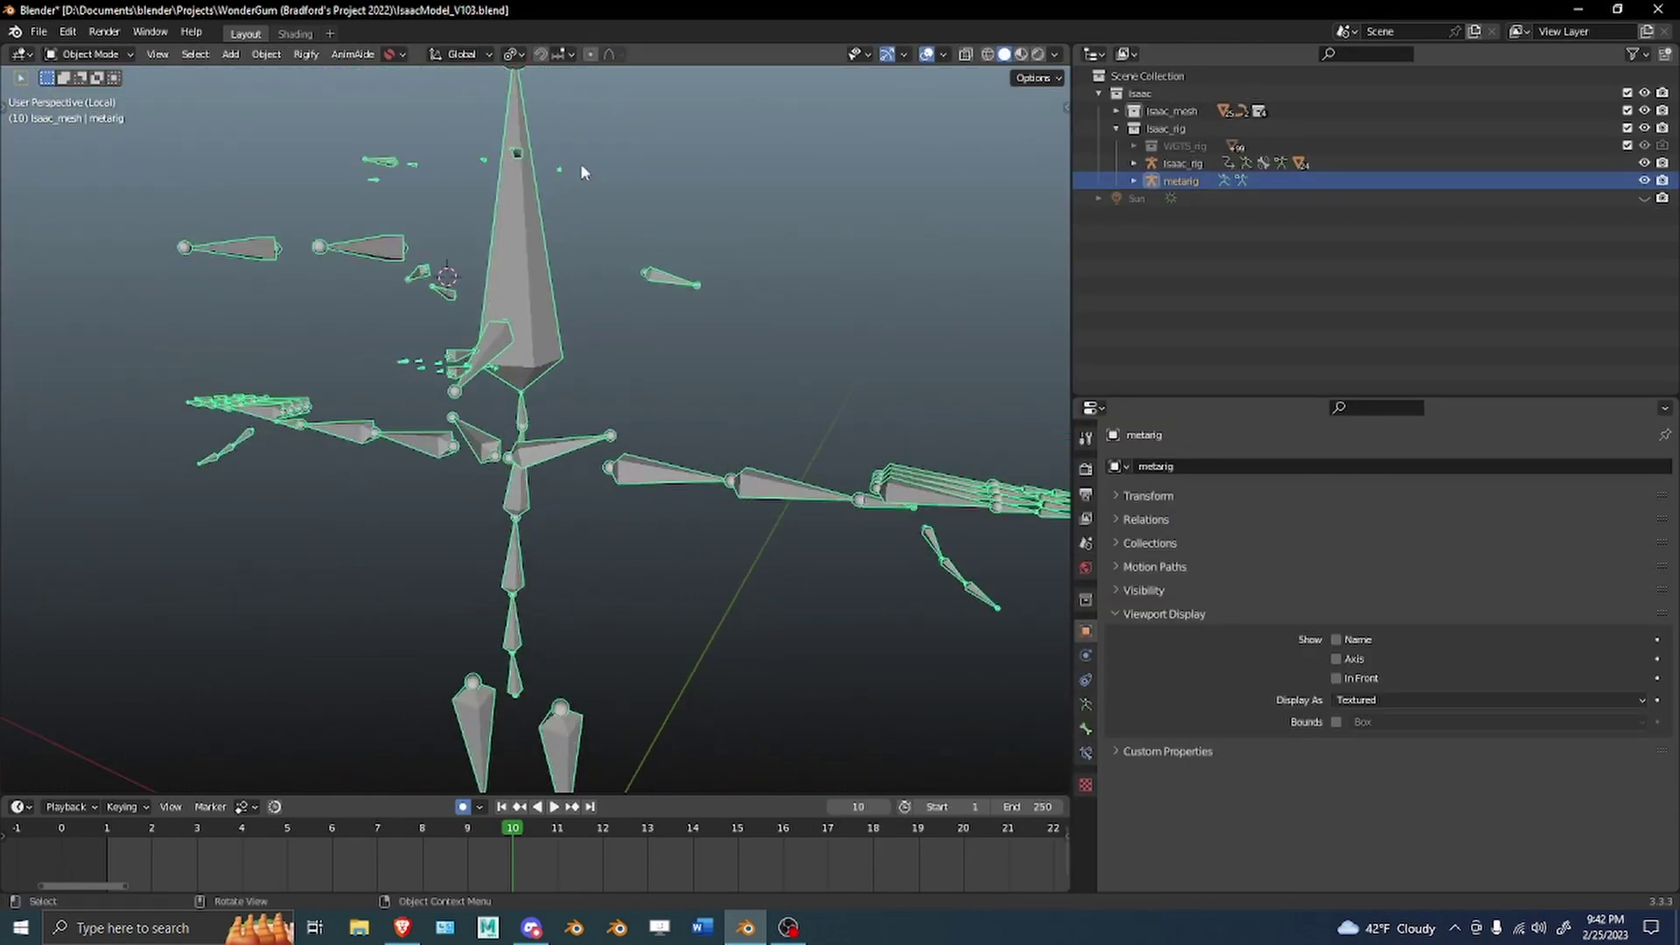
{"action": "middle_click_drag", "start_coordinate": [583, 171], "coordinate": [492, 340]}
{"action": "left_click_drag", "start_coordinate": [525, 394], "coordinate": [838, 529], "text": "alt"}
{"action": "left_click", "coordinate": [1085, 705]}
{"action": "middle_click_drag", "start_coordinate": [837, 529], "coordinate": [884, 551]}
{"action": "scroll", "coordinate": [1164, 630], "scroll_direction": "down", "scroll_amount": 3}
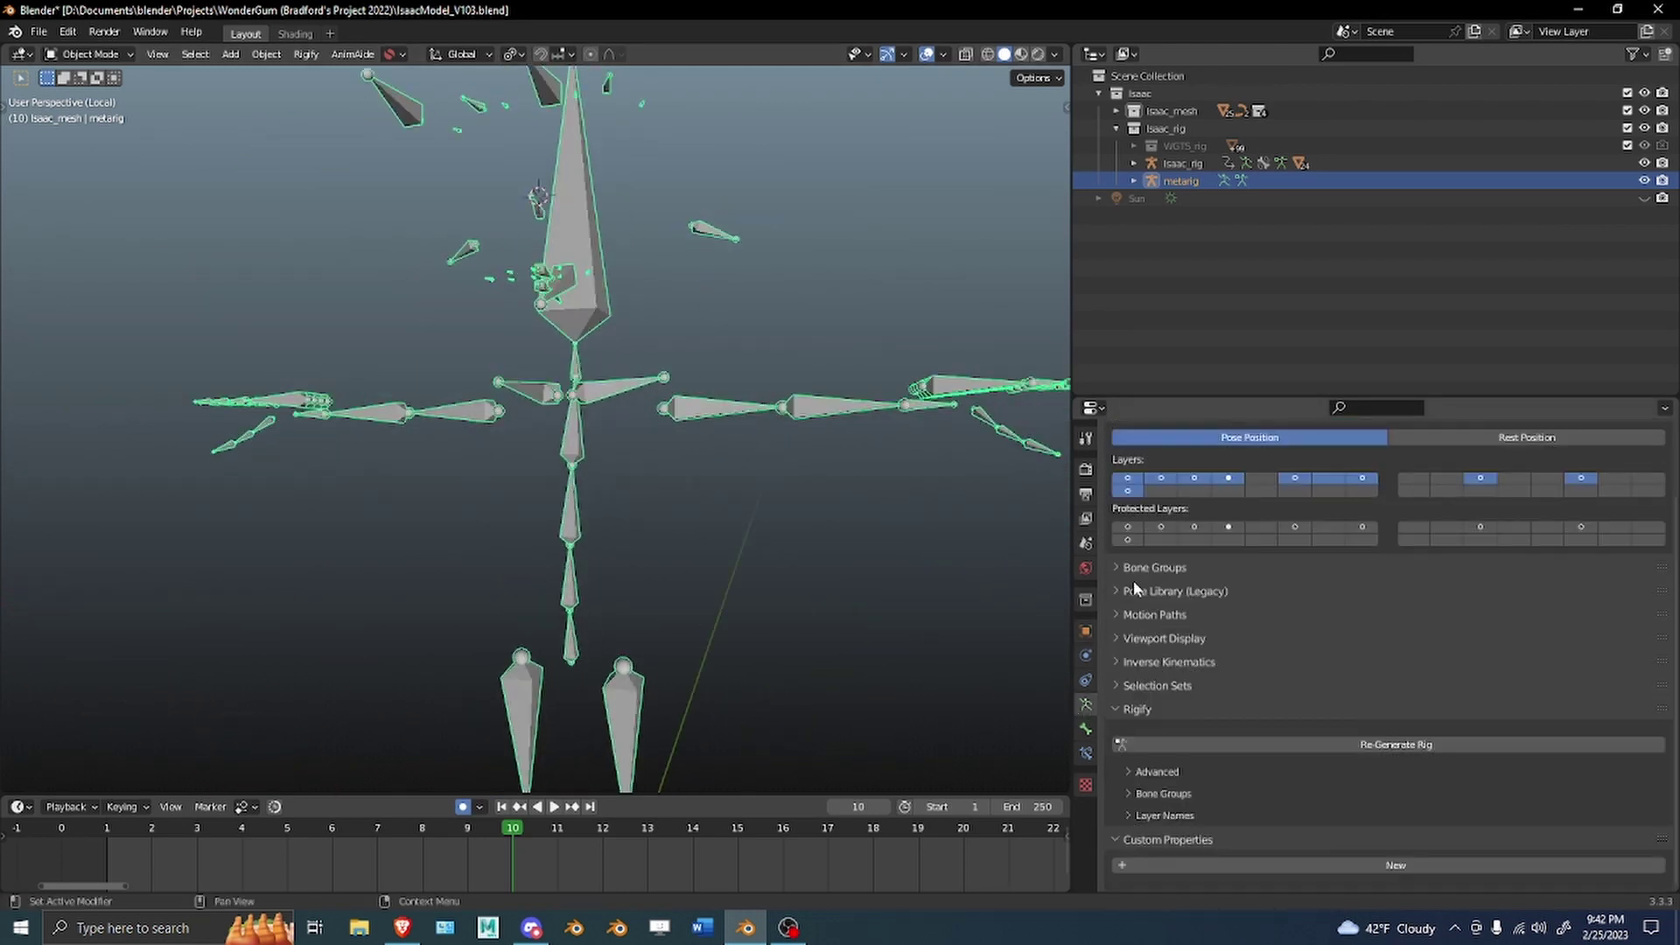
{"action": "key", "text": "Tab"}
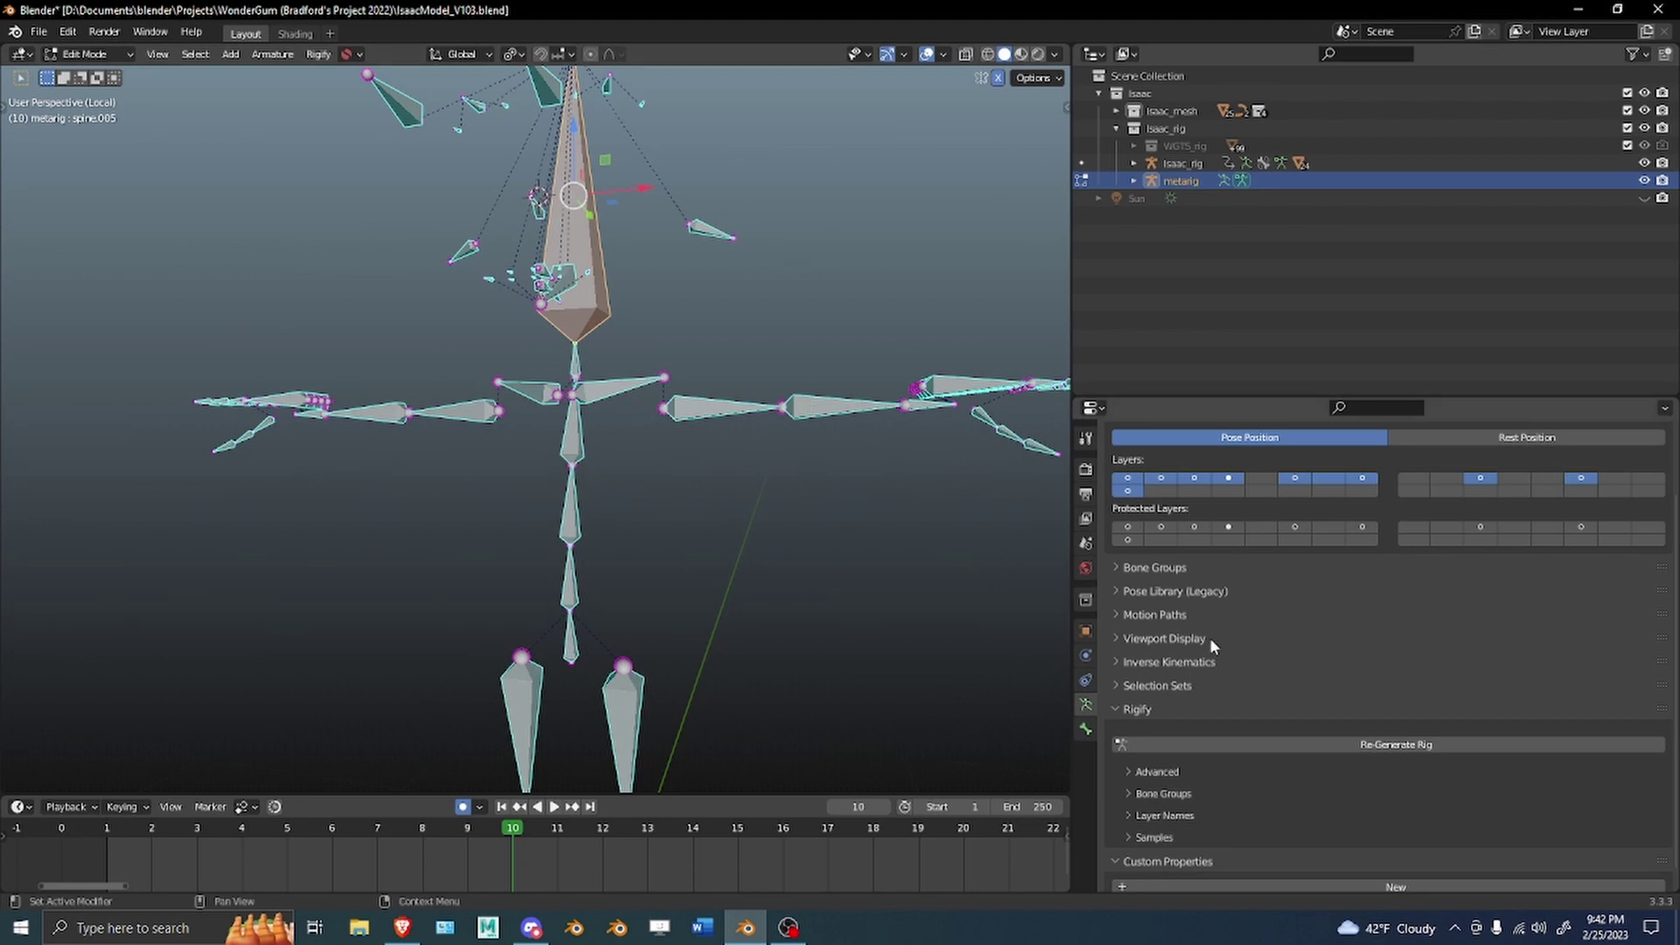
Filter the Rigify samples by "jaw" and add the face.skin_jaw sample to the metarig.
{"action": "scroll", "coordinate": [1211, 638], "scroll_direction": "down", "scroll_amount": 1}
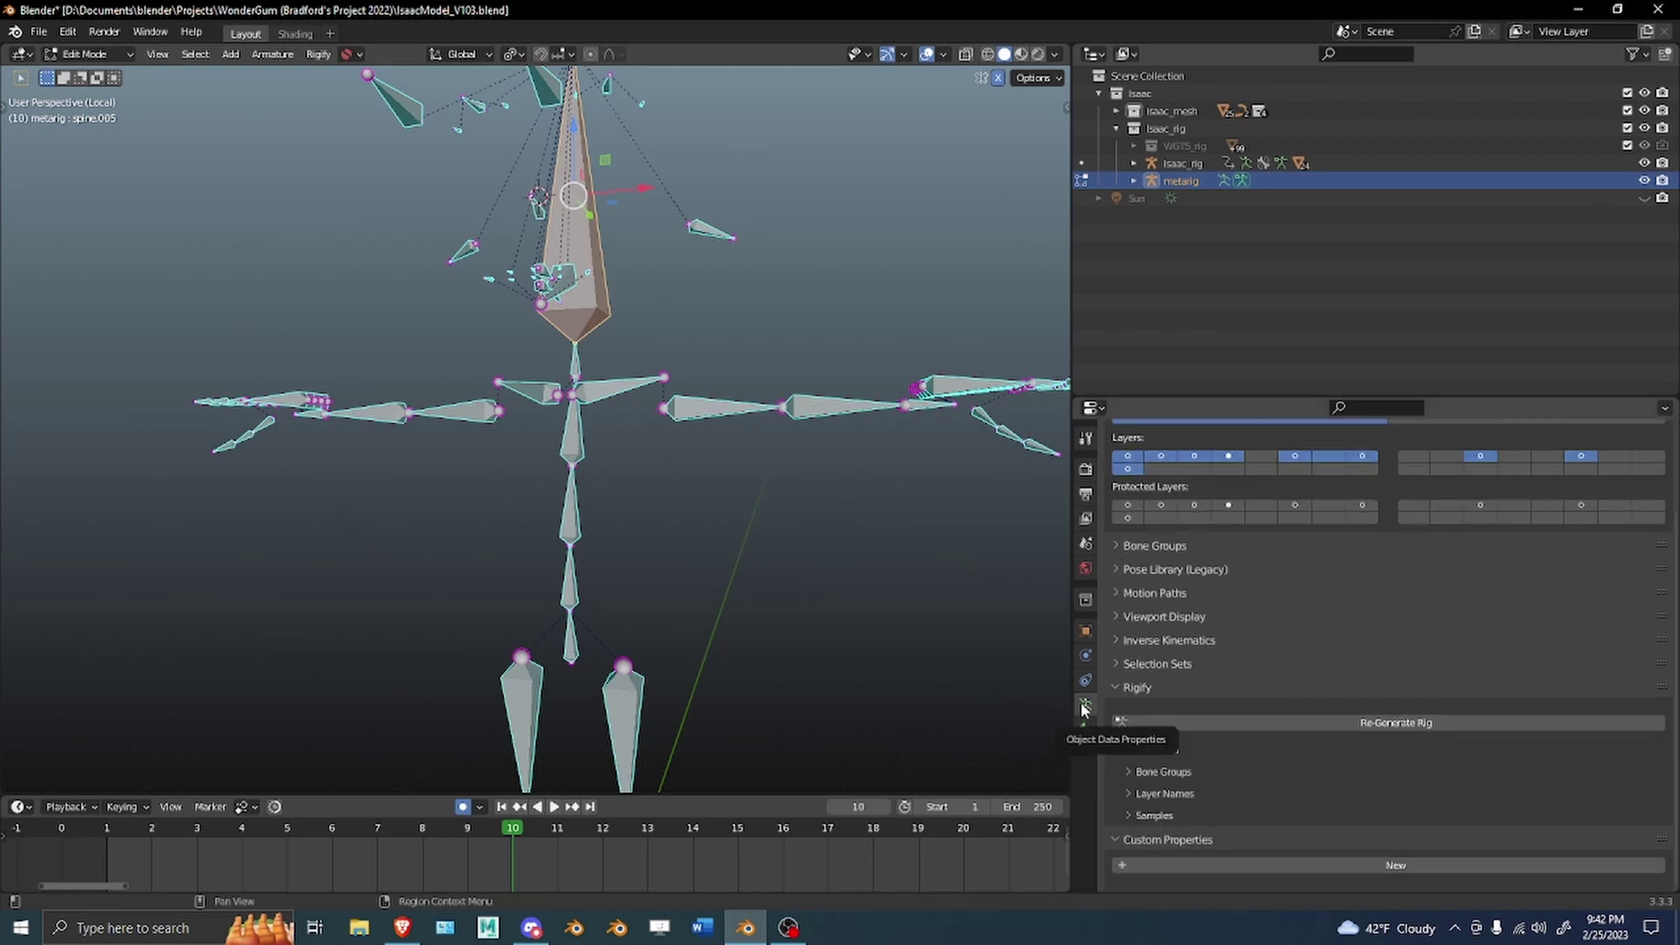
{"action": "left_click", "coordinate": [1157, 815]}
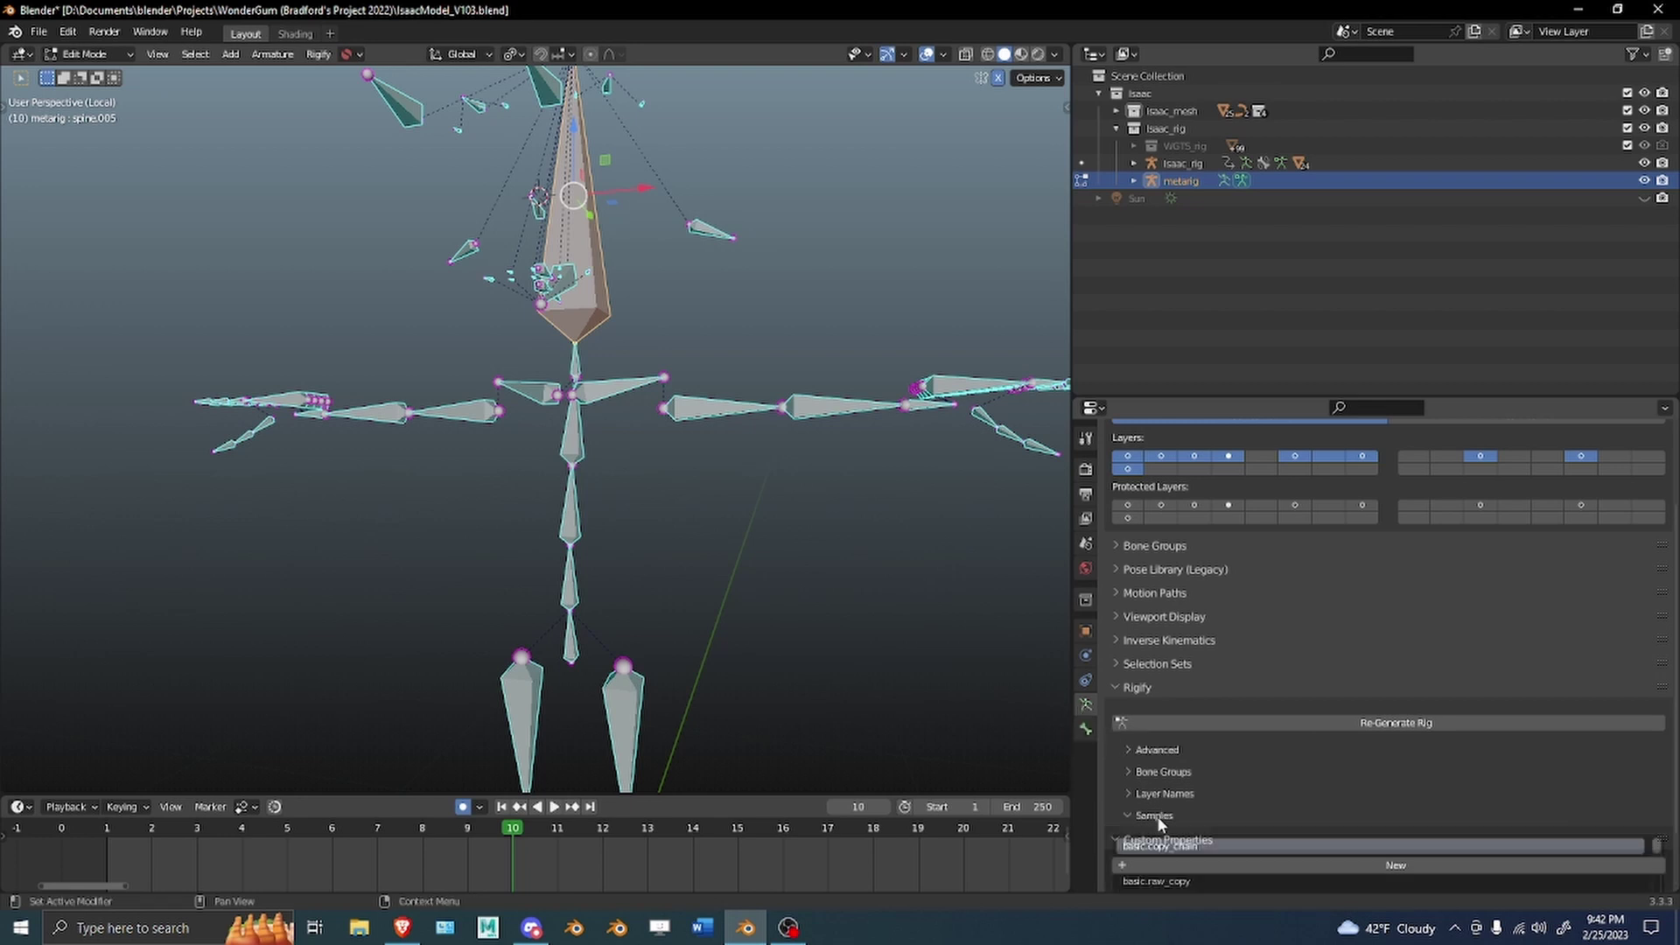
{"action": "scroll", "coordinate": [1224, 691], "scroll_direction": "down", "scroll_amount": 5}
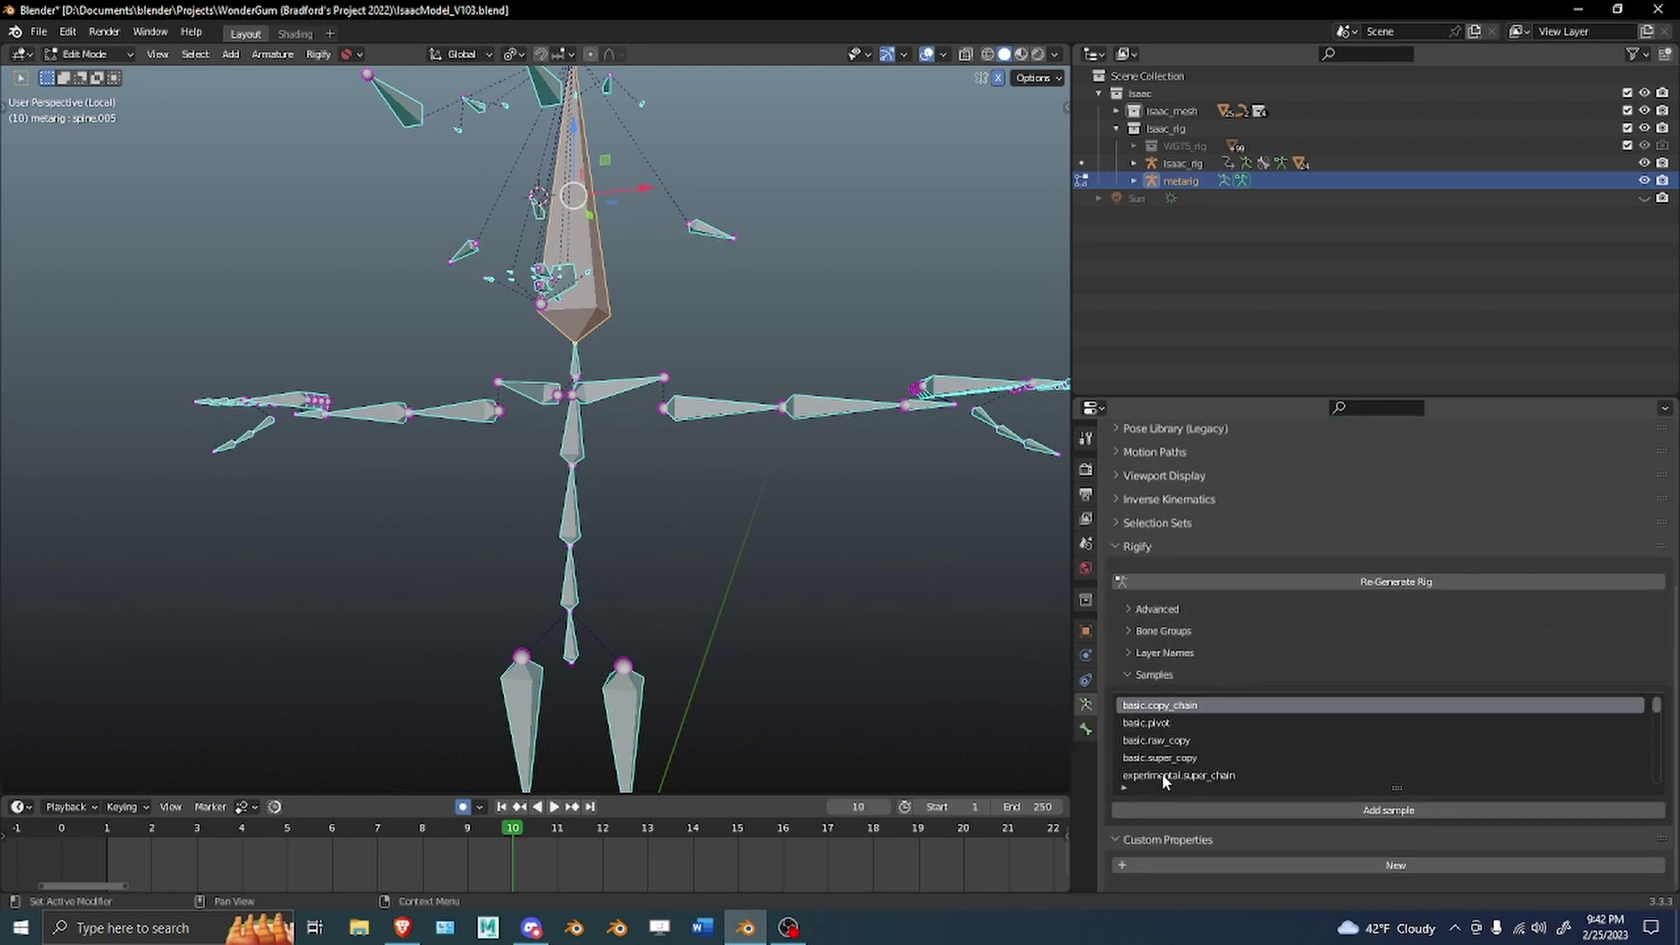
{"action": "scroll", "coordinate": [1232, 742], "scroll_direction": "down", "scroll_amount": 2}
{"action": "left_click", "coordinate": [1126, 788]}
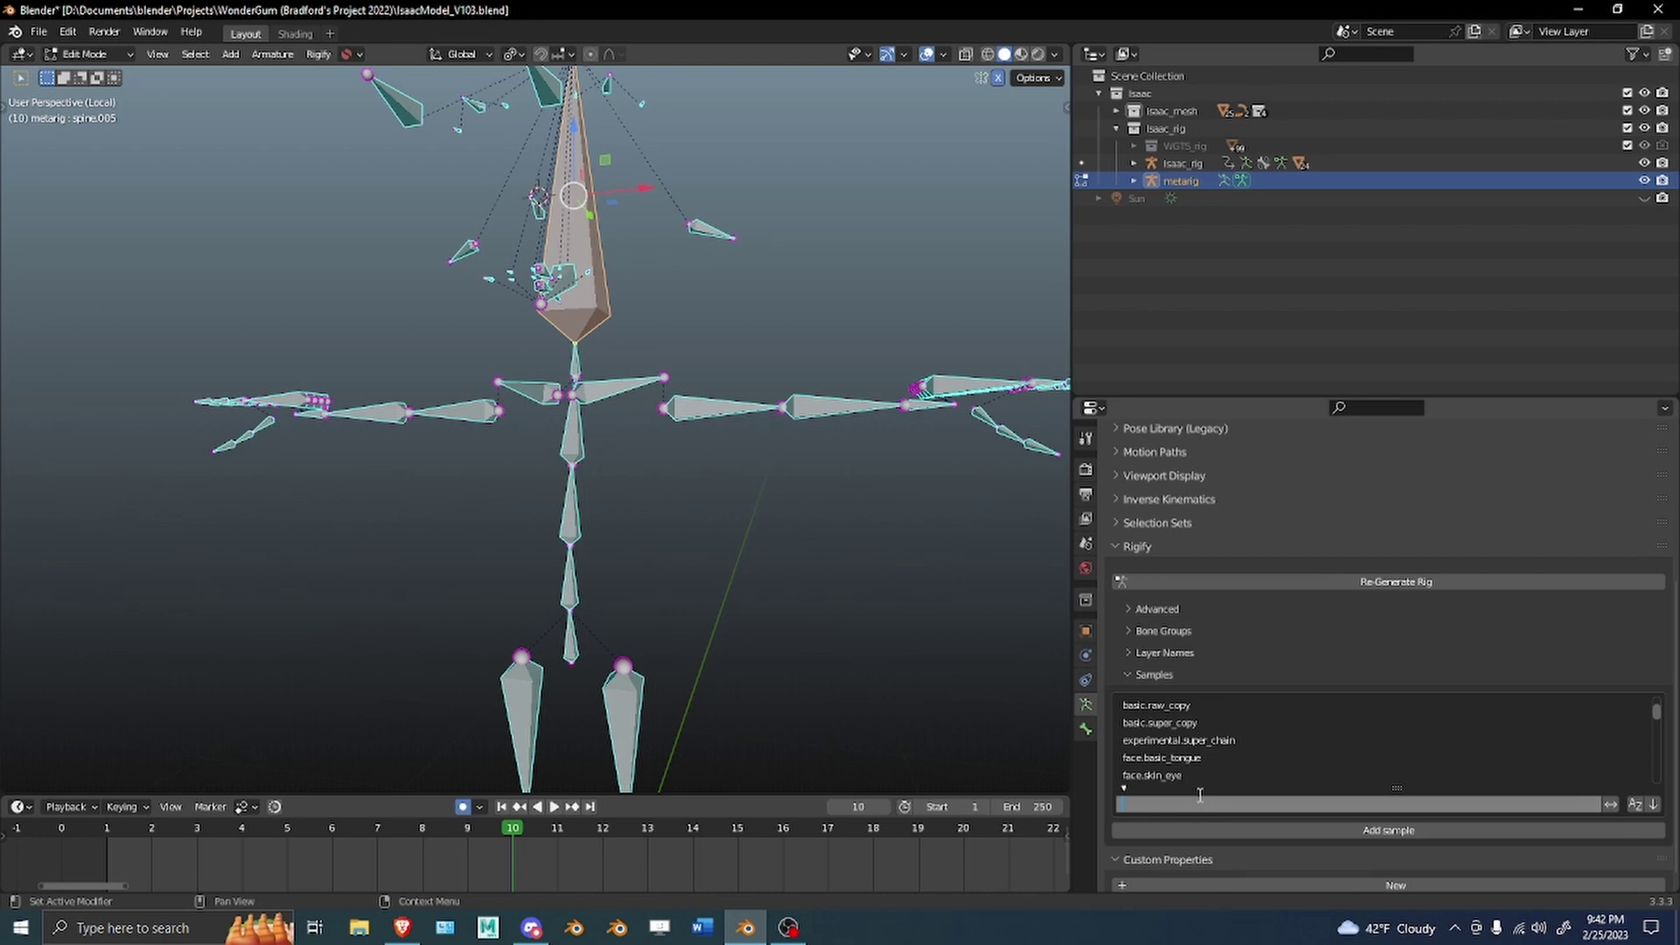
{"action": "type", "text": "jaw"}
{"action": "key", "text": "Return"}
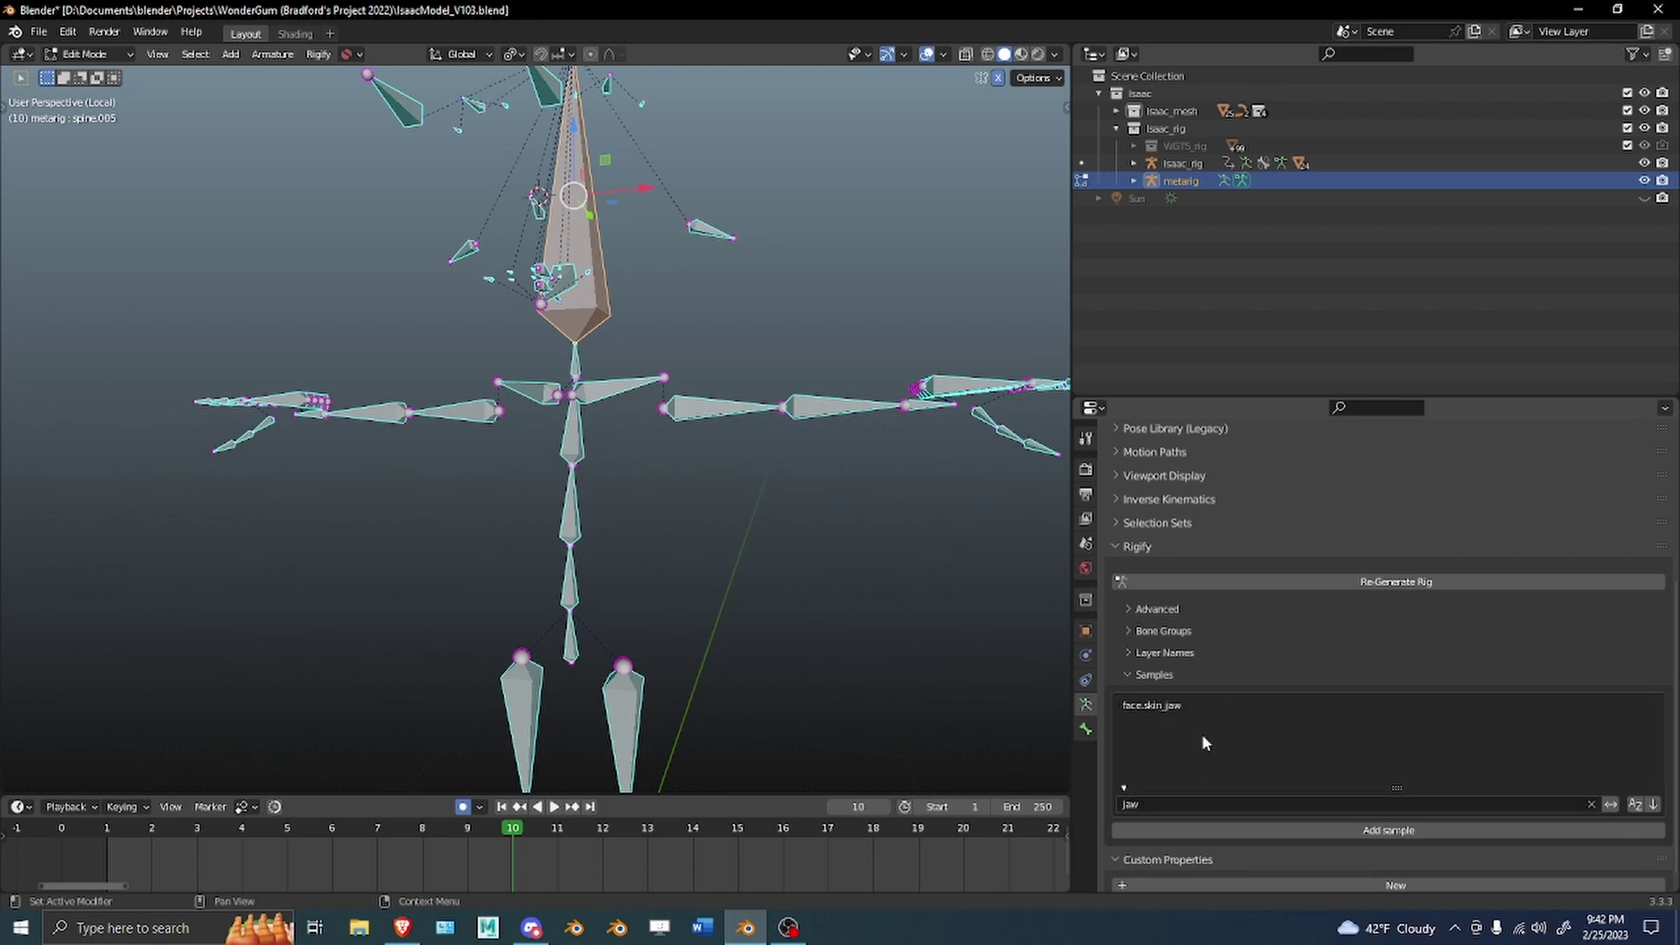
{"action": "left_click", "coordinate": [1162, 707]}
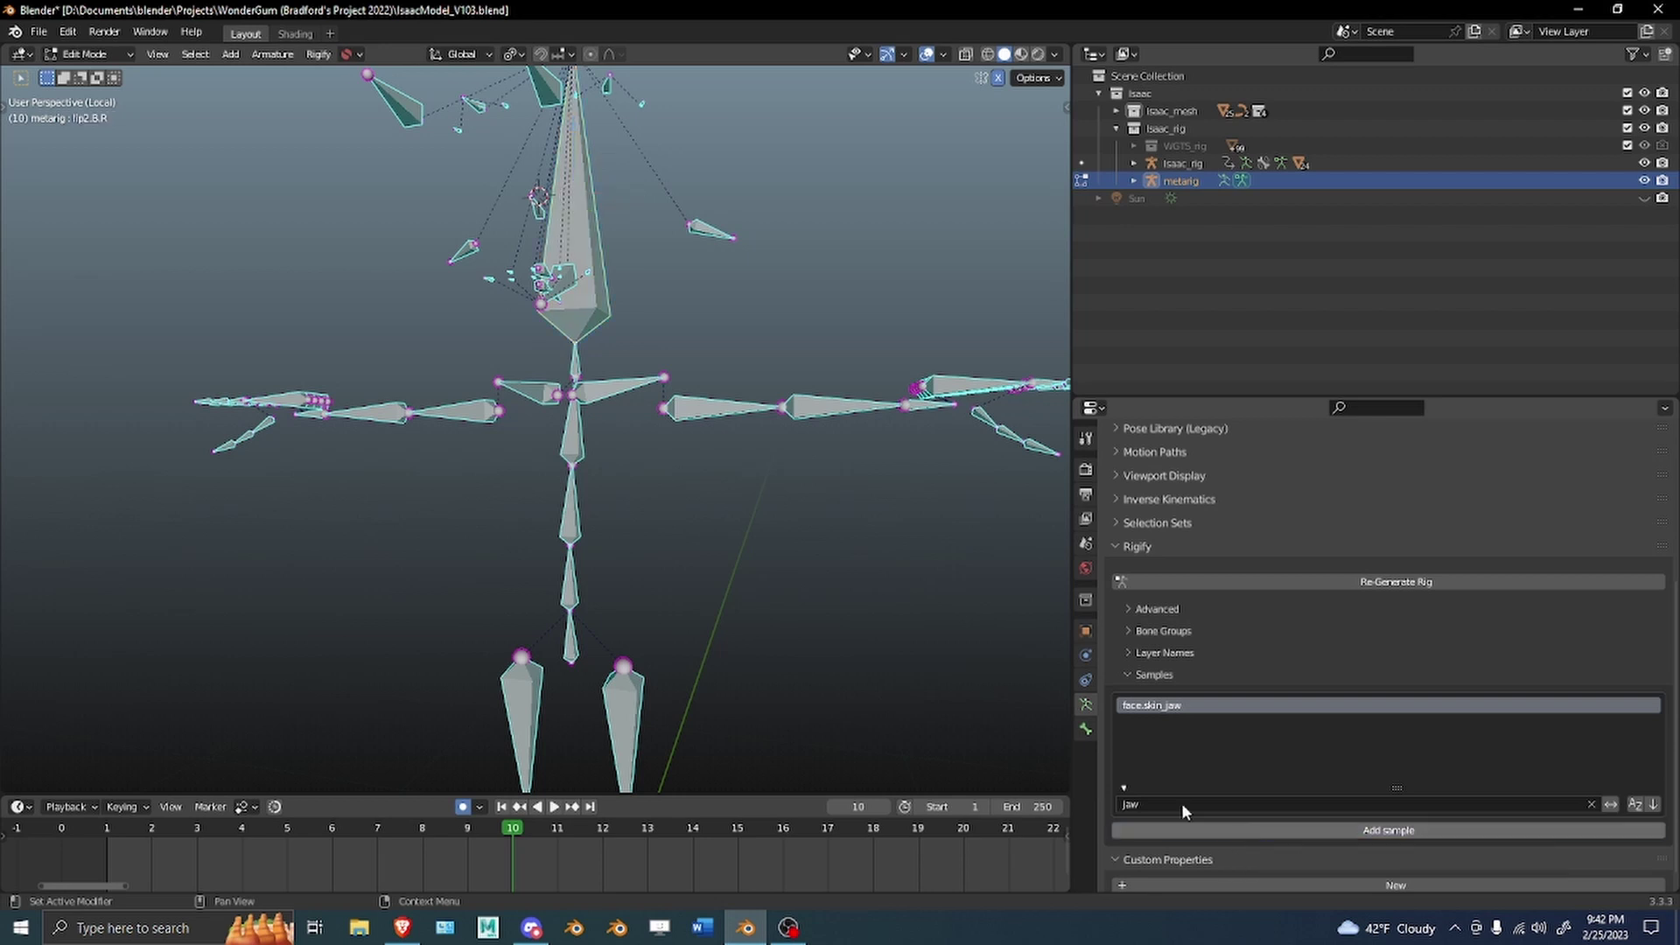
Move the added jaw sample bones from the metarig's feet up to the head.
{"action": "scroll", "coordinate": [760, 640], "scroll_direction": "down", "scroll_amount": 5}
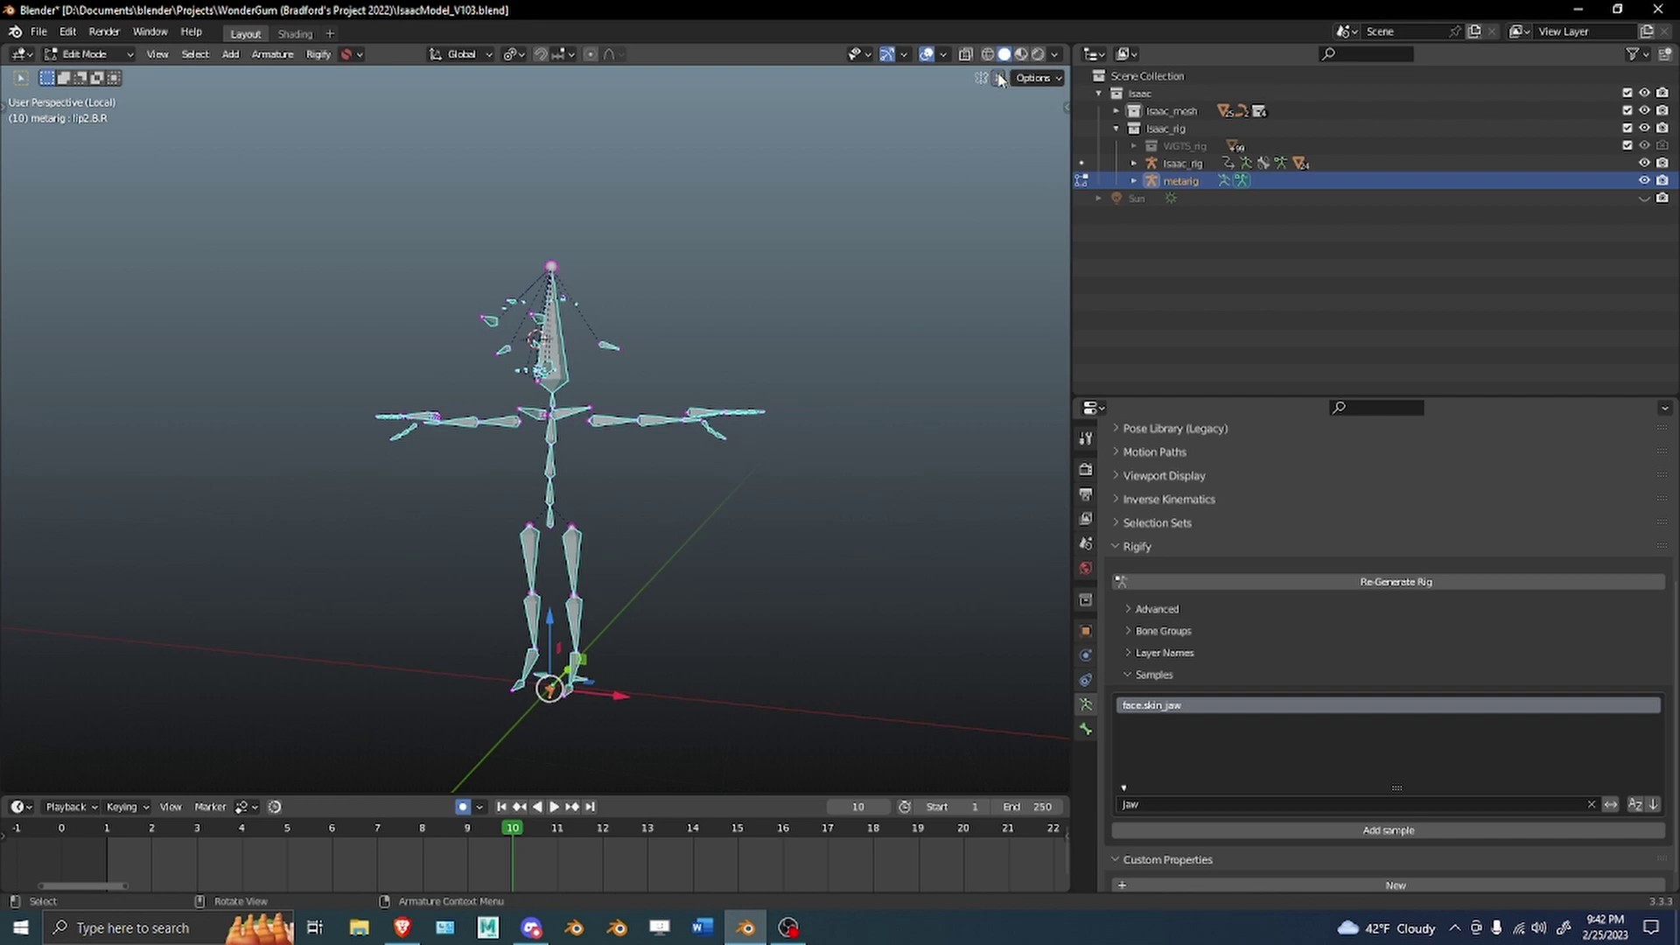
{"action": "key", "text": "g"}
{"action": "left_click", "coordinate": [790, 343]}
{"action": "key", "text": "s"}
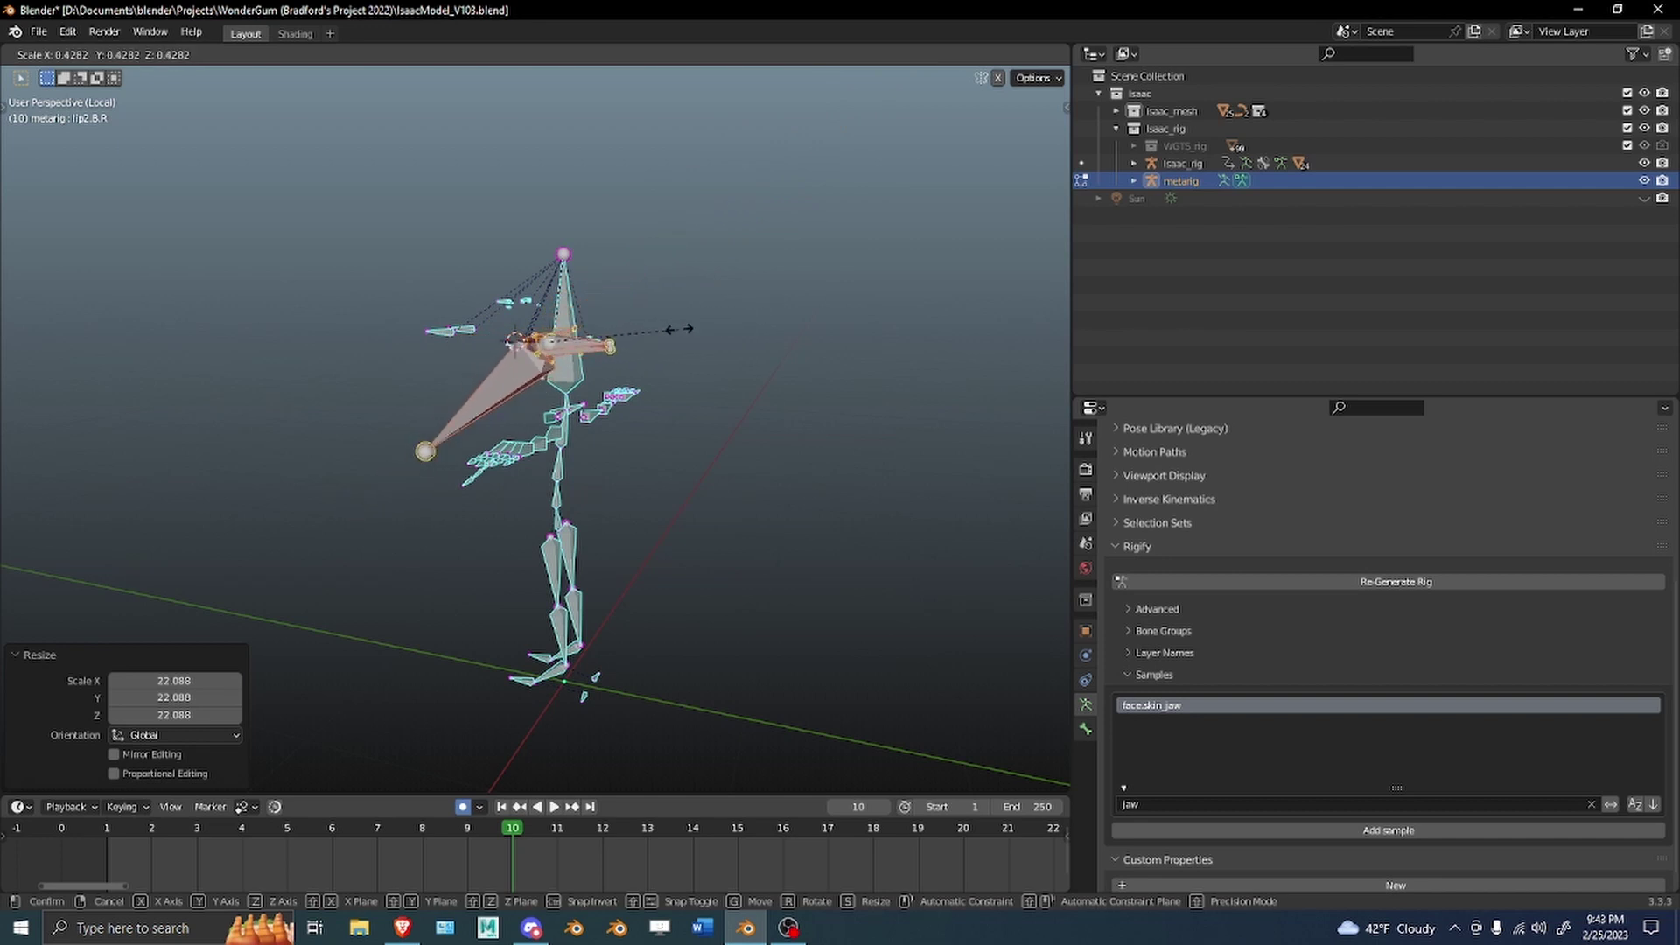
{"action": "right_click", "coordinate": [641, 332]}
{"action": "key", "text": "ctrl+z"}
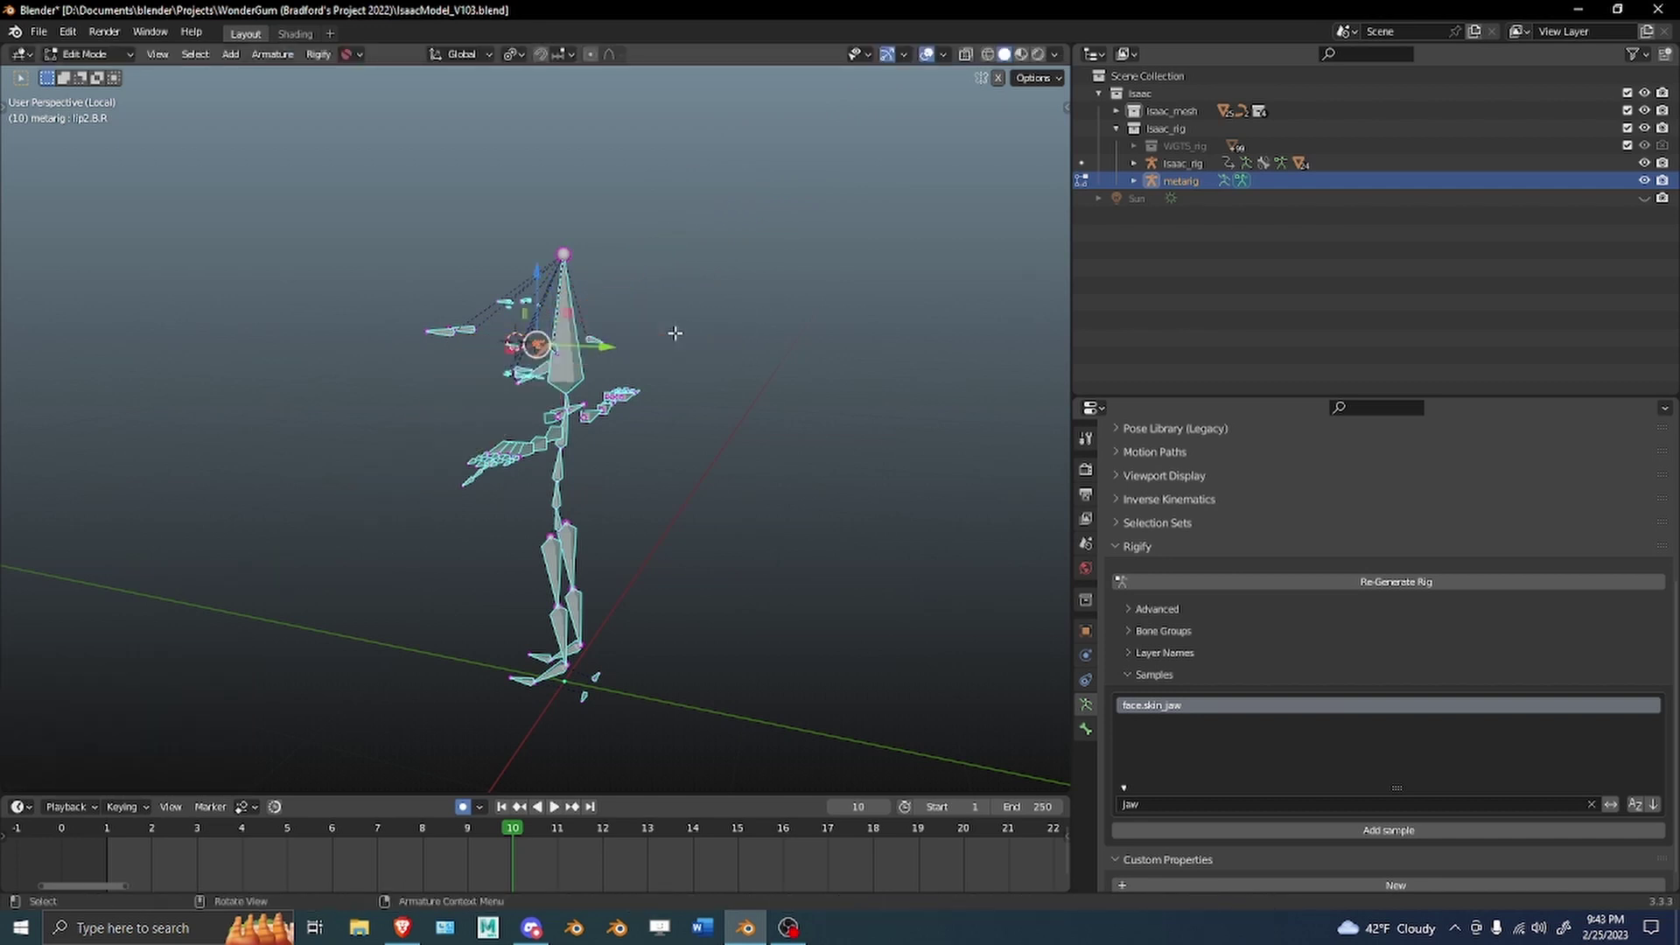
Set the pivot point to Median Point, scale the jaw sample bones up by 11.682 and inspect their layout.
{"action": "key", "text": "comma"}
{"action": "key", "text": "period"}
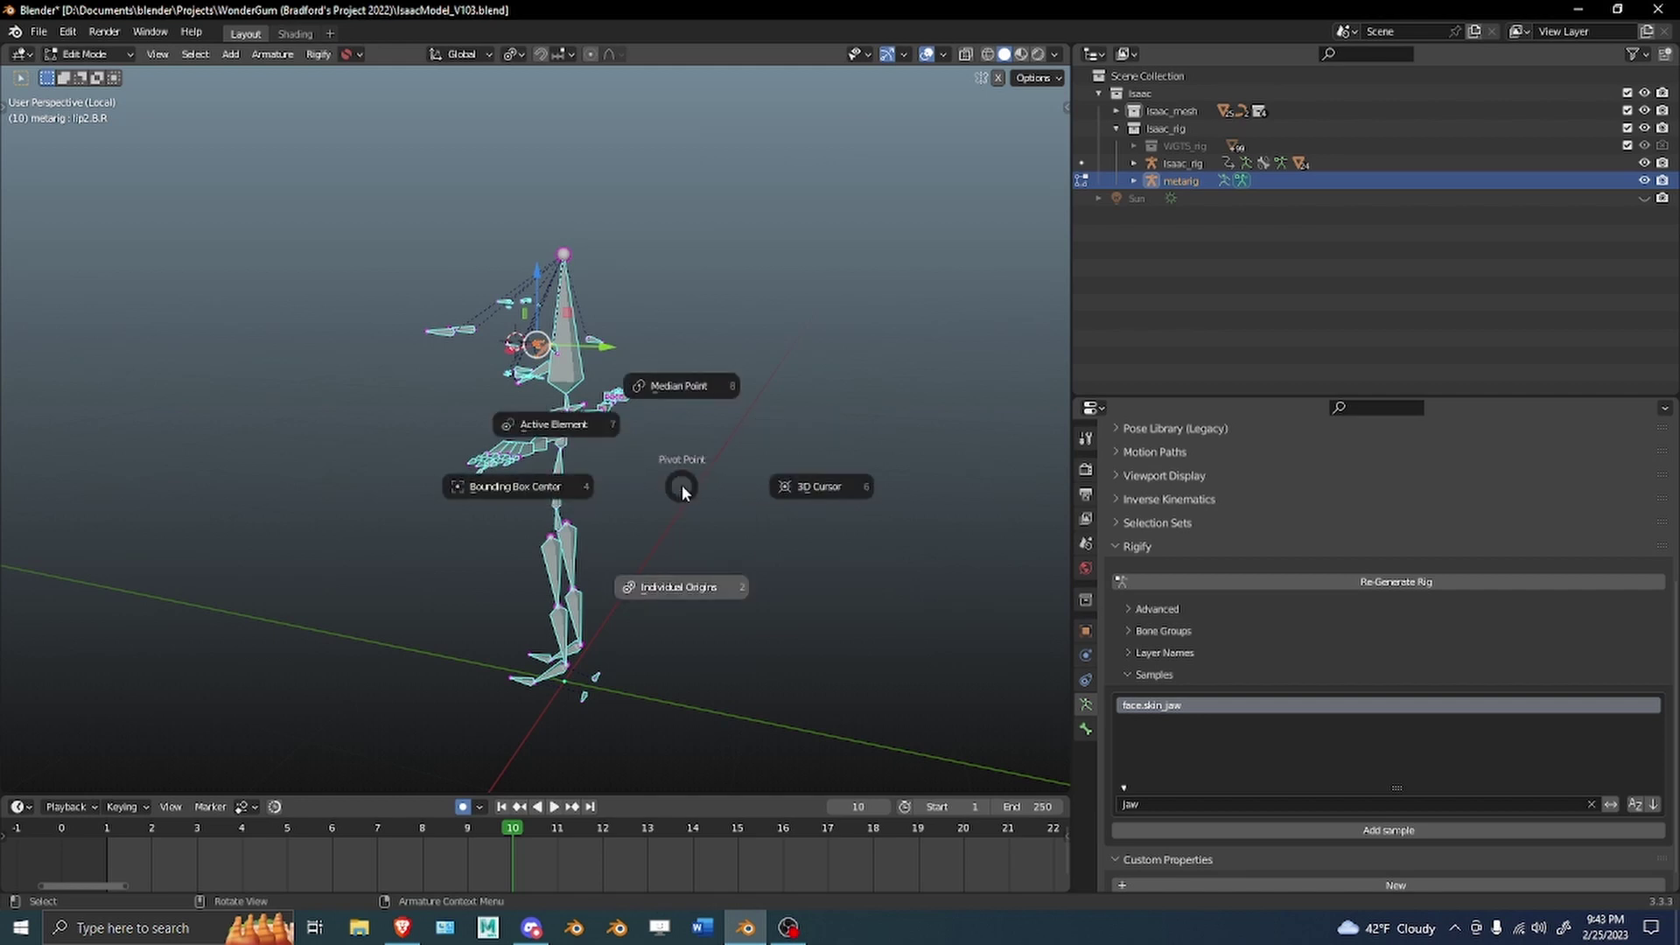
{"action": "left_click", "coordinate": [690, 333]}
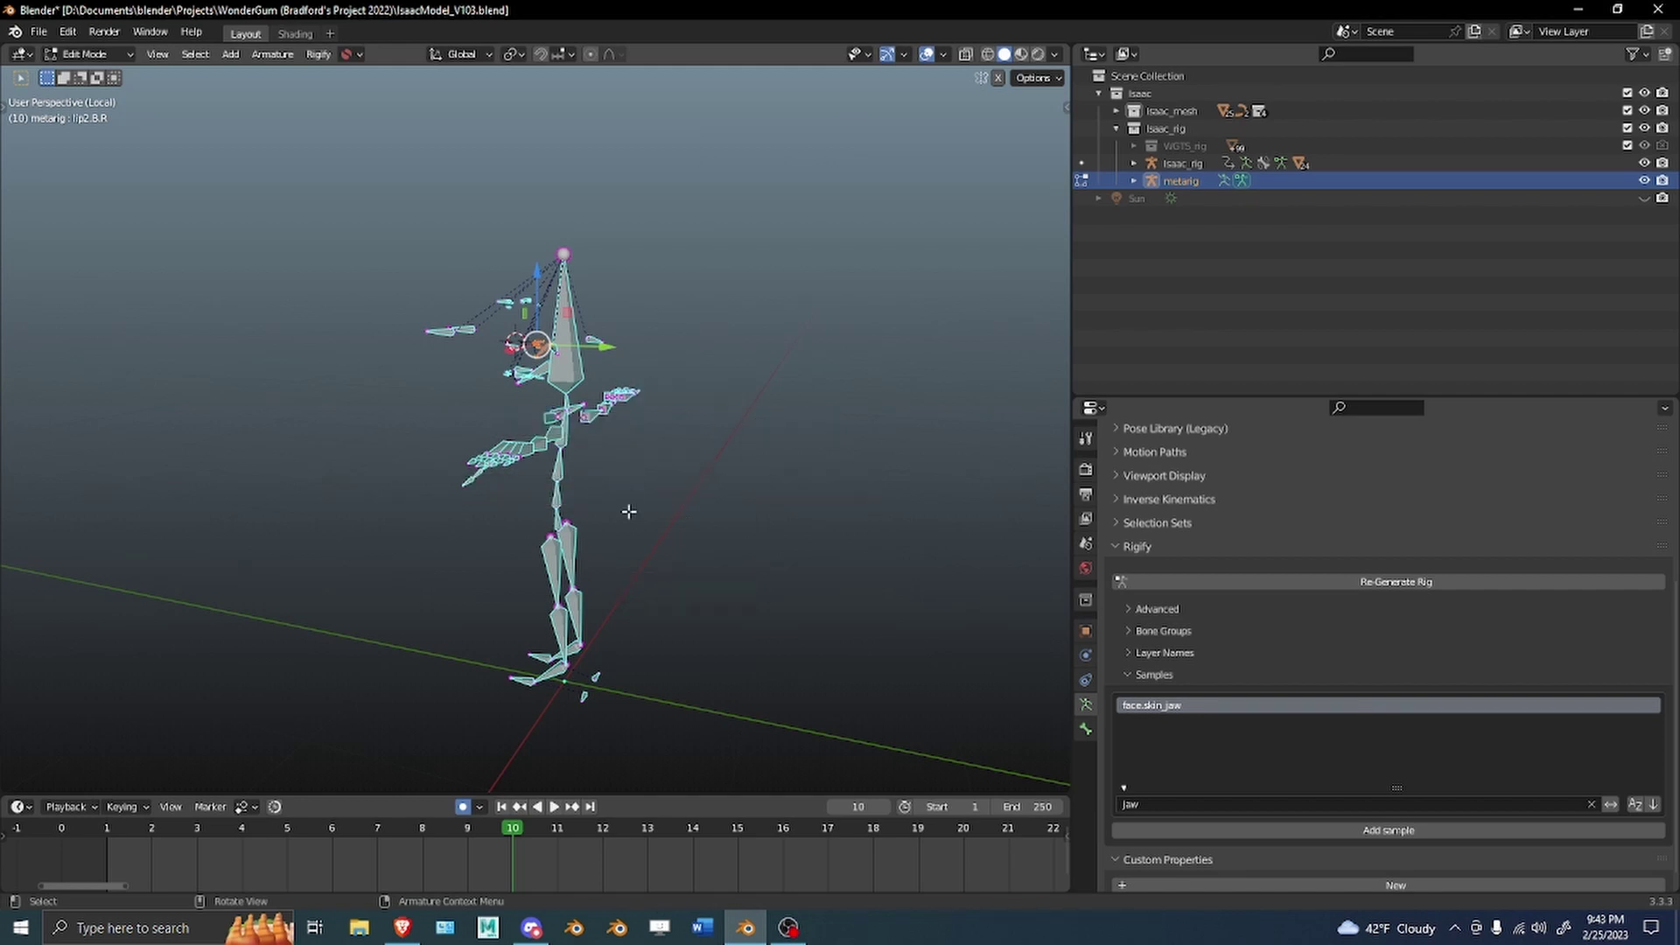
{"action": "key", "text": "s"}
{"action": "left_click", "coordinate": [308, 344]}
{"action": "left_click_drag", "start_coordinate": [879, 273], "coordinate": [1068, 273], "text": "alt"}
{"action": "scroll", "coordinate": [536, 429], "scroll_direction": "up", "scroll_amount": 3}
{"action": "left_click_drag", "start_coordinate": [731, 367], "coordinate": [537, 370], "text": "alt"}
{"action": "middle_click_drag", "start_coordinate": [538, 371], "coordinate": [637, 371]}
{"action": "middle_click_drag", "start_coordinate": [902, 438], "coordinate": [831, 348]}
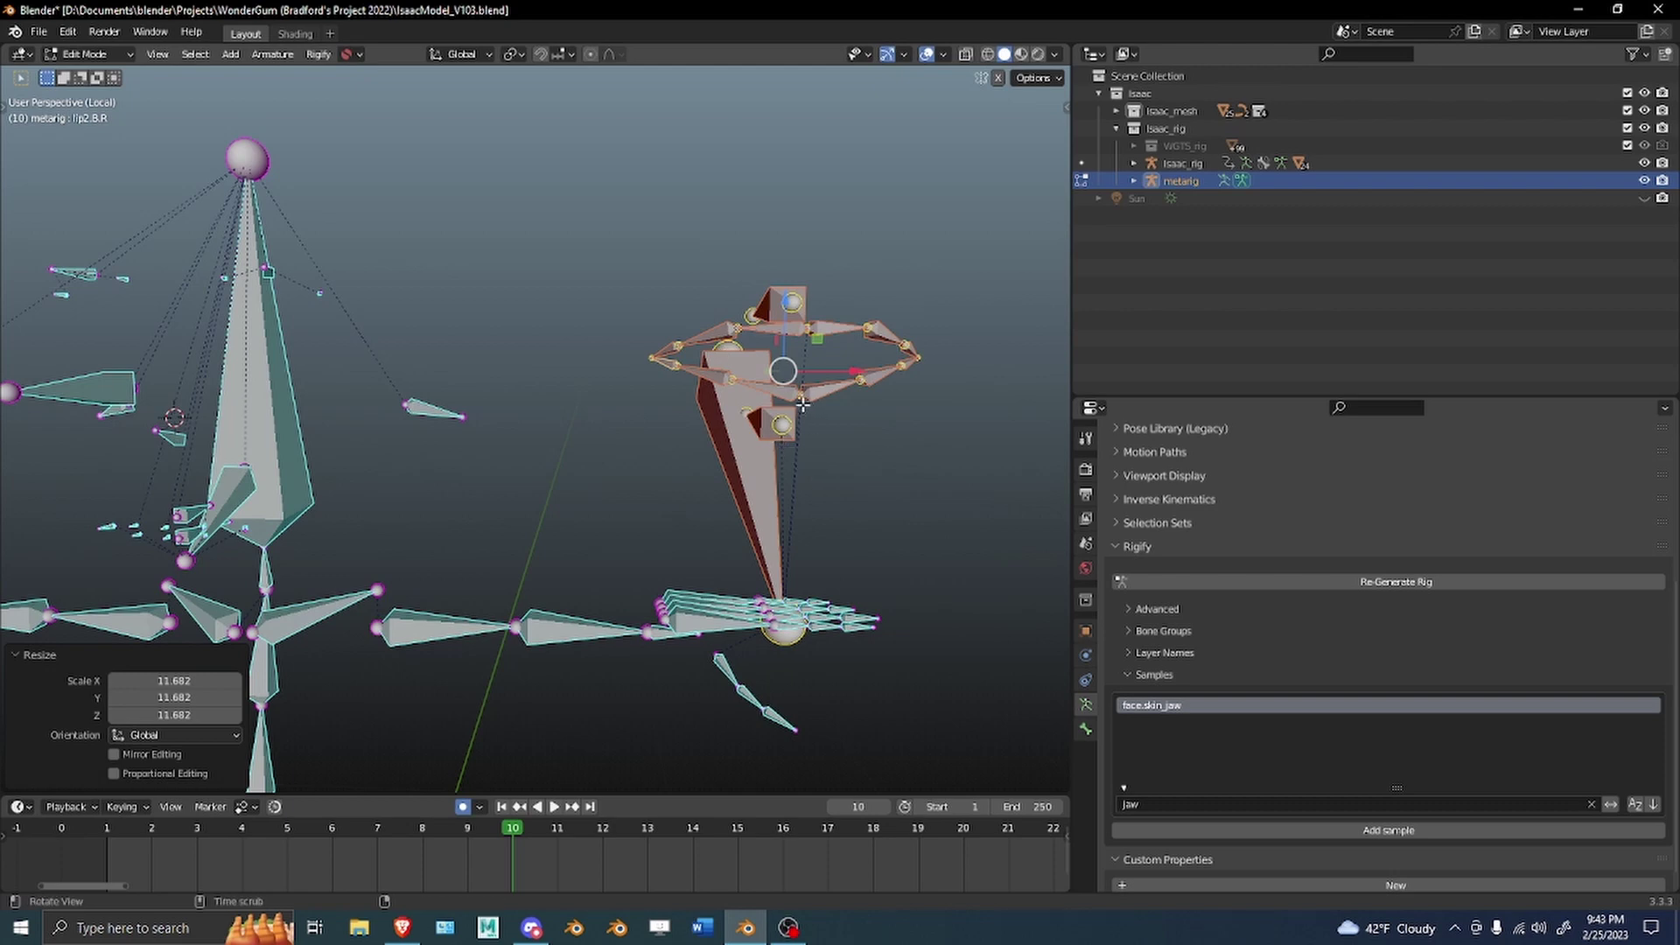
{"action": "middle_click_drag", "start_coordinate": [726, 362], "coordinate": [675, 397]}
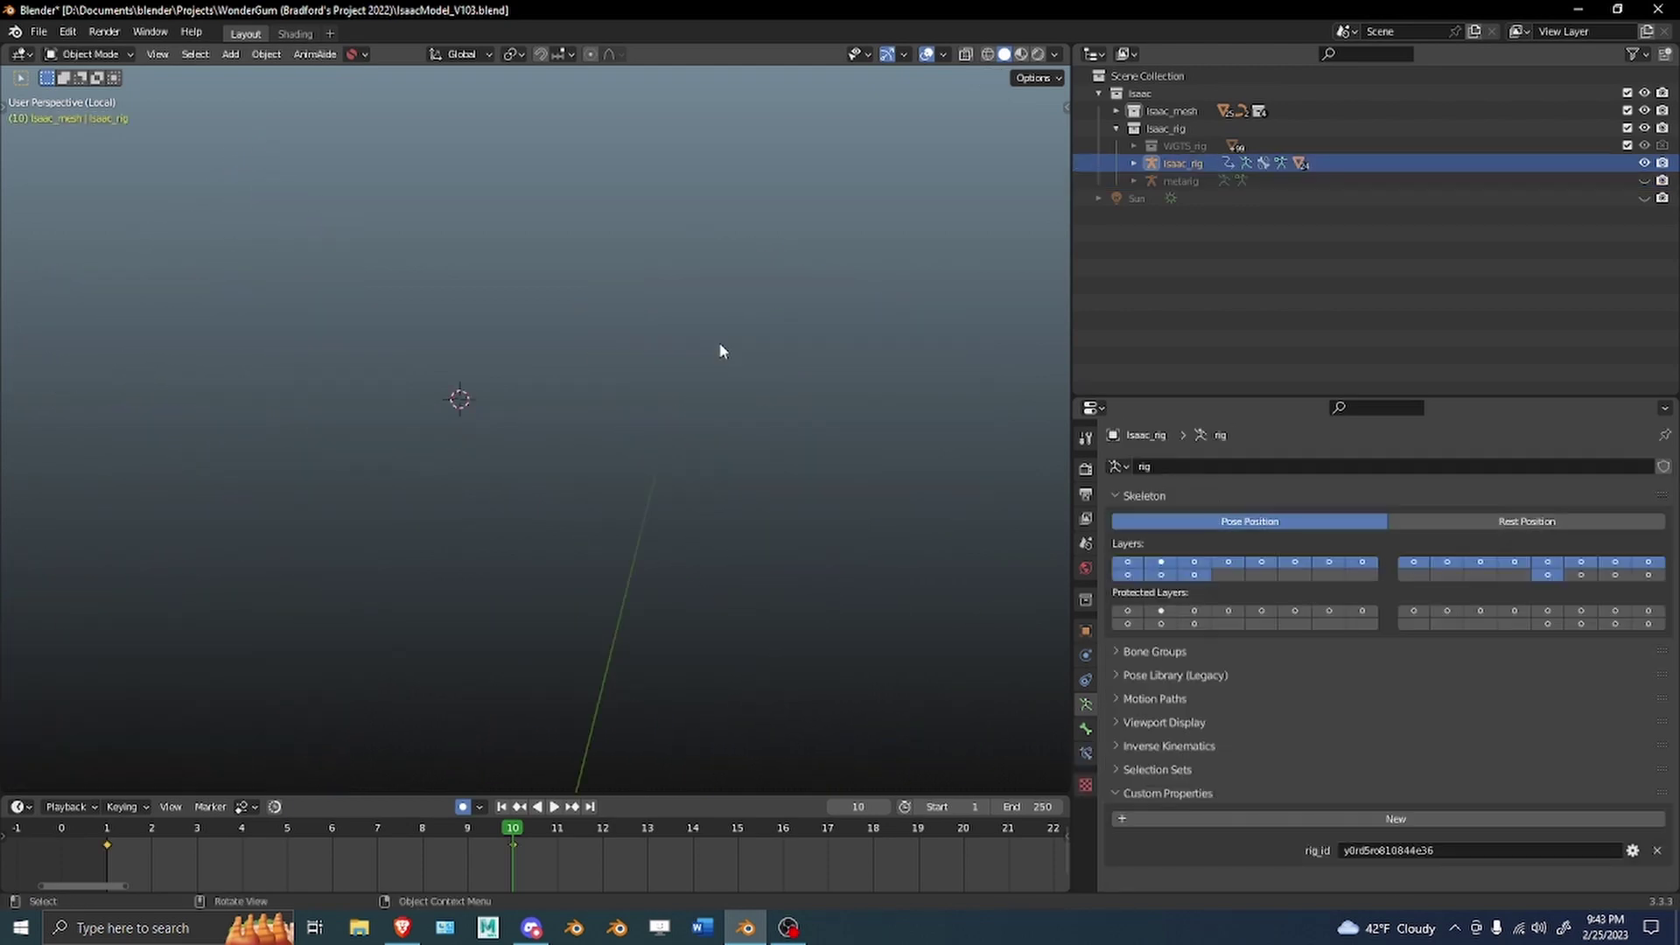
Show the head's DEF-lip.C.L weights around the left mouth corner in Weight Paint mode and scrub the timeline to frame 3.
{"action": "mouse_move", "coordinate": [637, 432]}
{"action": "middle_mouse_down"}
{"action": "mouse_move", "coordinate": [630, 345]}
{"action": "mouse_move", "coordinate": [694, 371]}
{"action": "mouse_move", "coordinate": [635, 432]}
{"action": "middle_mouse_up"}
{"action": "scroll", "coordinate": [560, 442], "scroll_direction": "up", "scroll_amount": 2}
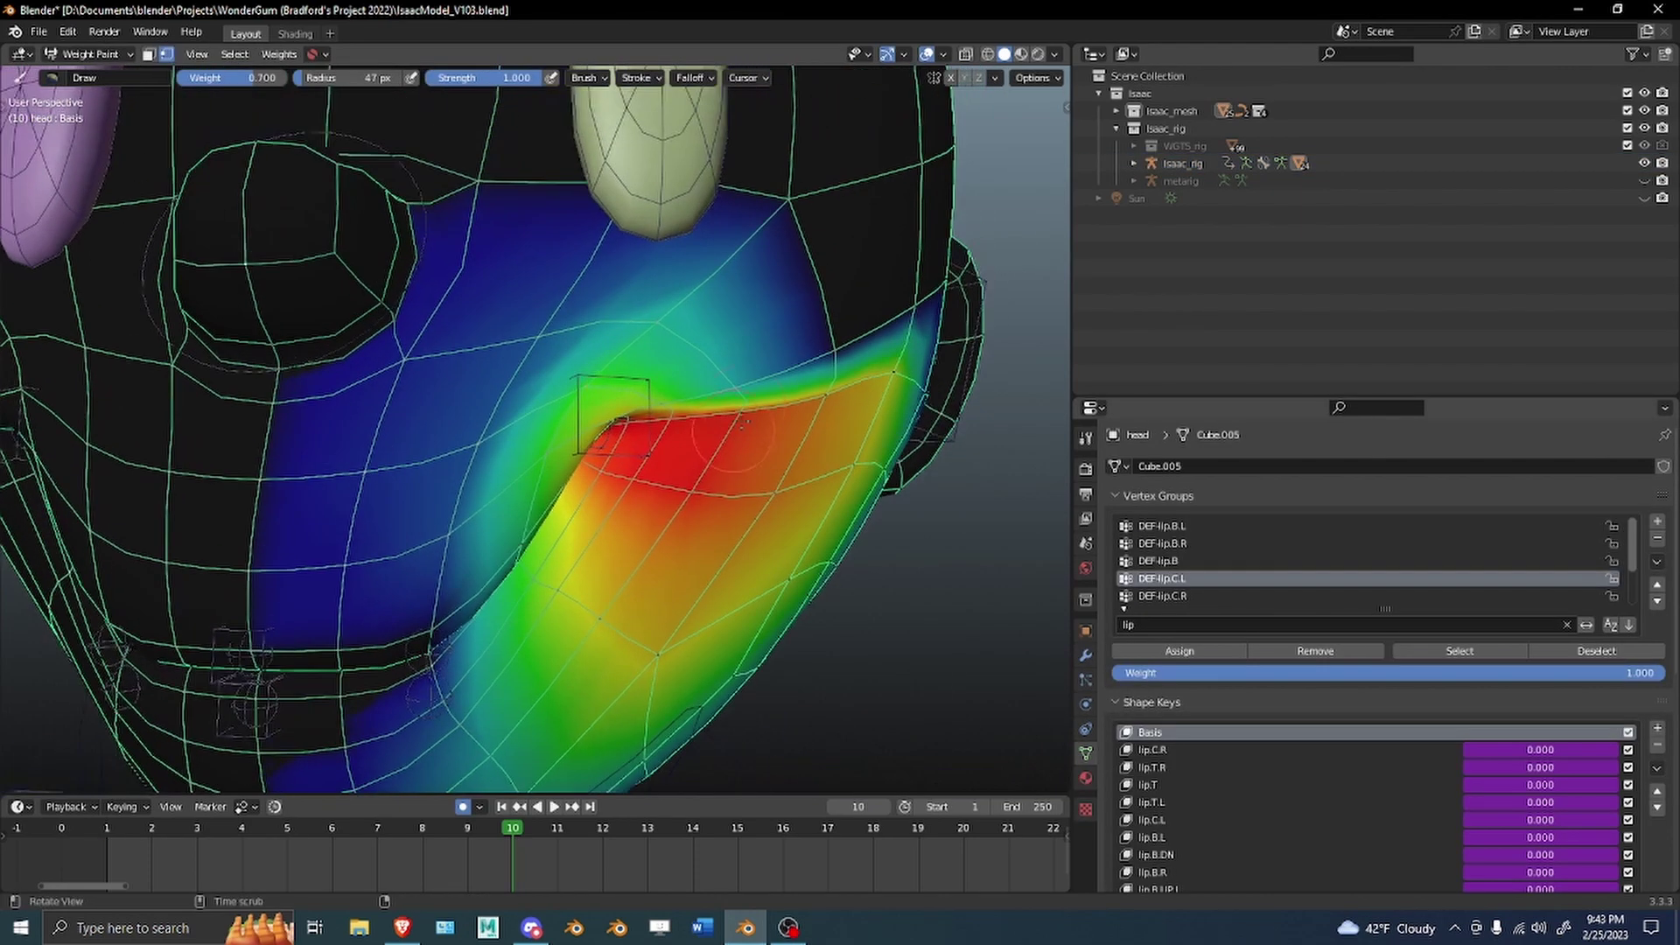
{"action": "middle_click_drag", "start_coordinate": [714, 396], "coordinate": [823, 380], "text": "alt"}
{"action": "left_click_drag", "start_coordinate": [774, 376], "coordinate": [647, 398], "text": "alt+shift"}
{"action": "middle_click_drag", "start_coordinate": [636, 398], "coordinate": [514, 398], "text": "alt"}
{"action": "left_click_drag", "start_coordinate": [514, 397], "coordinate": [573, 381], "text": "alt"}
{"action": "left_click_drag", "start_coordinate": [573, 381], "coordinate": [642, 289], "text": "alt+shift"}
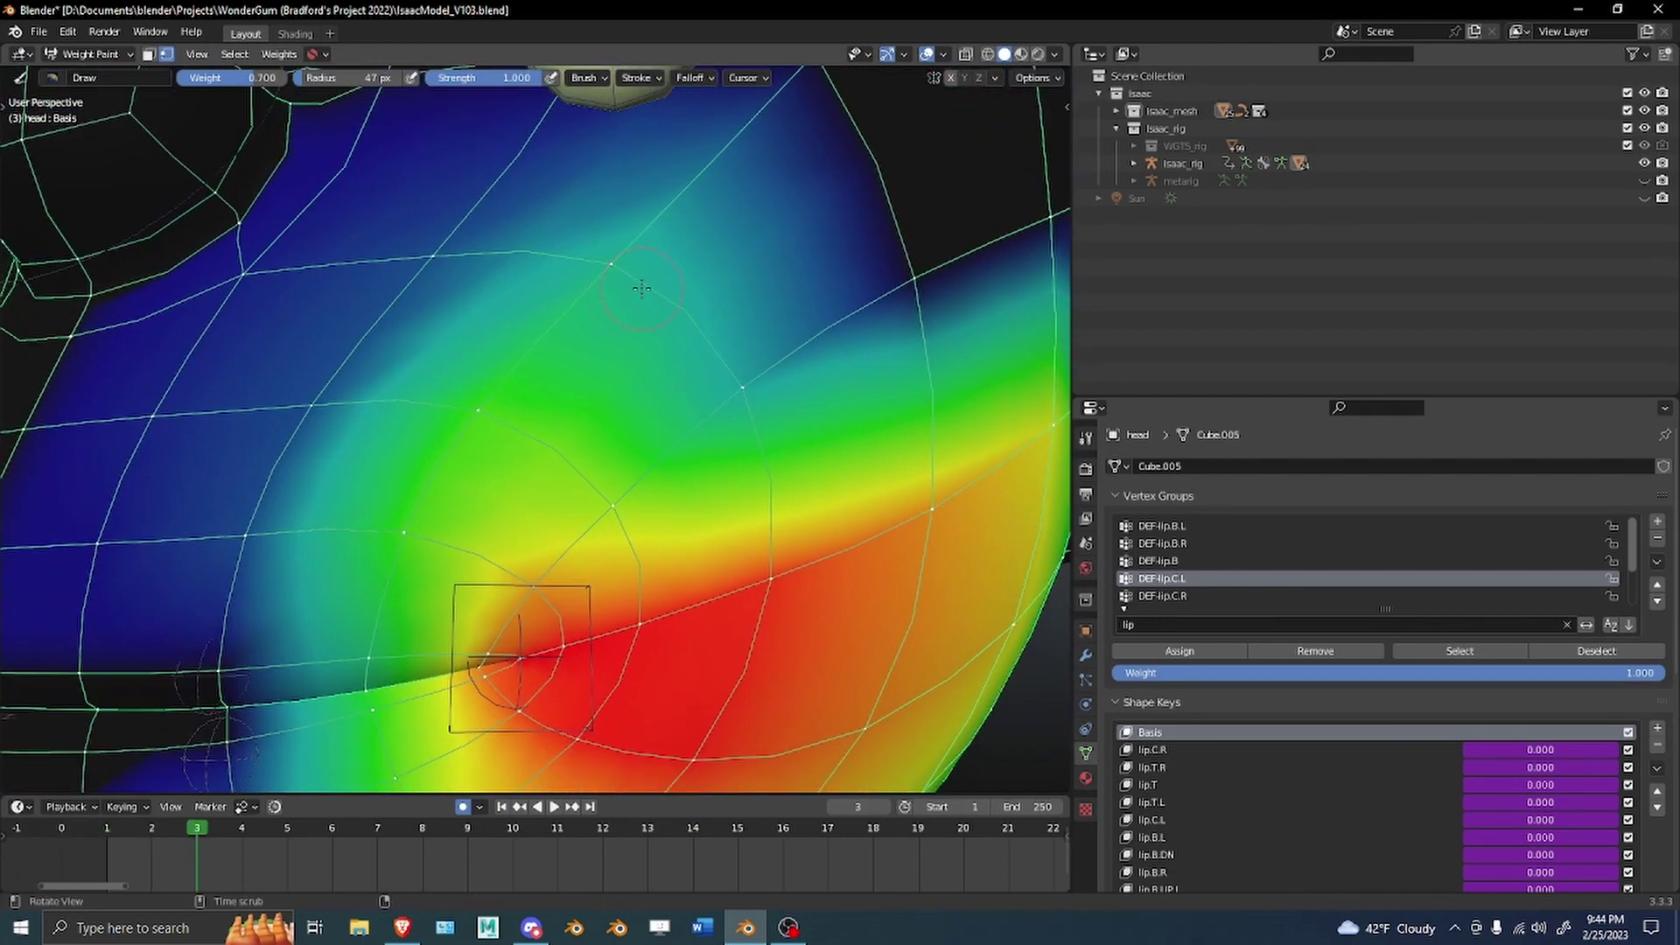
Switch to the Blur brush, advance the timeline to frame 12 and smooth the DEF-lip.C.L weights above the left mouth corner.
{"action": "key", "text": "2"}
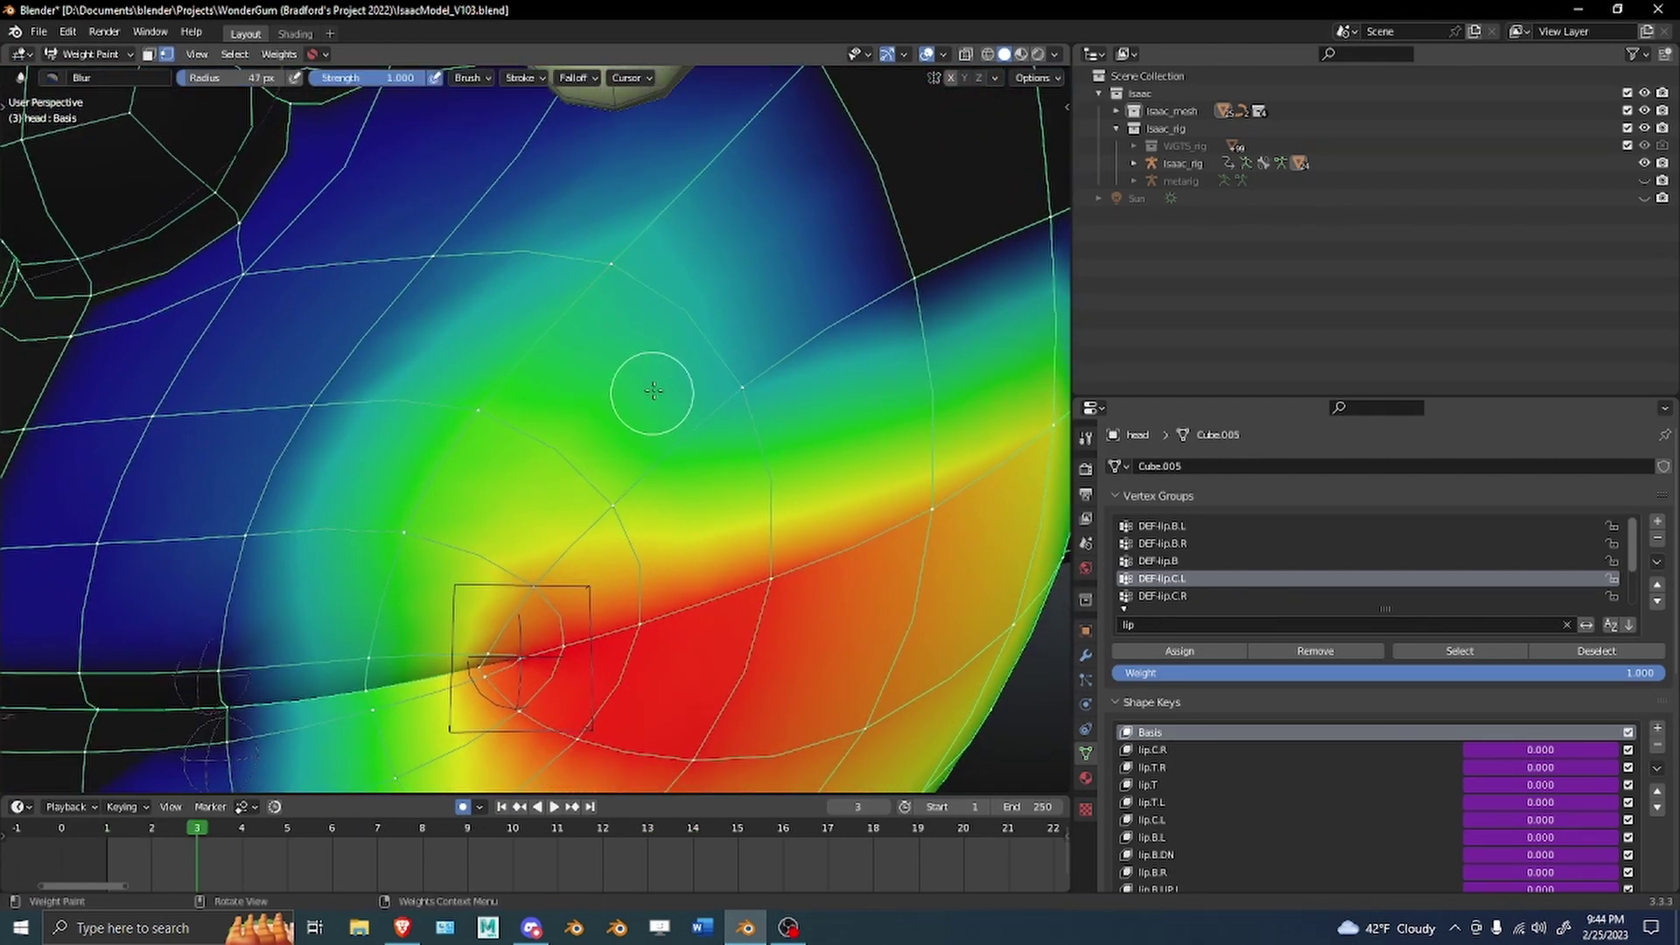
{"action": "key", "text": "Right"}
{"action": "key", "text": "Right"}
{"action": "key", "text": "Right"}
{"action": "key", "text": "Right"}
{"action": "key", "text": "f"}
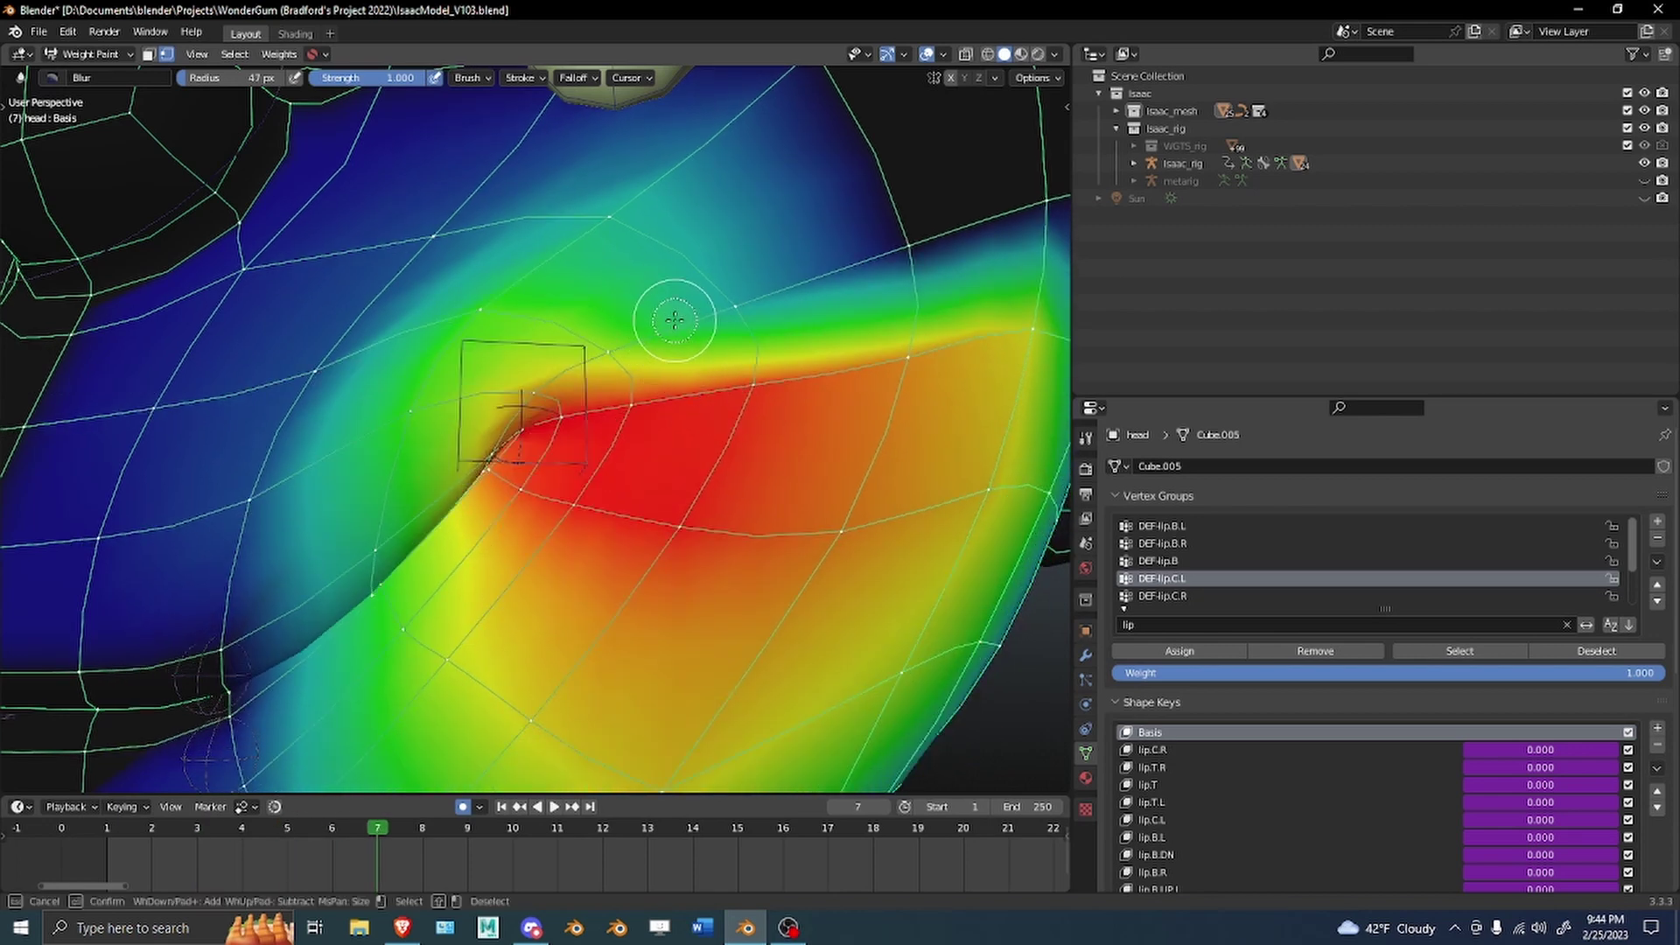
{"action": "left_click", "coordinate": [675, 321]}
{"action": "right_click", "coordinate": [602, 342]}
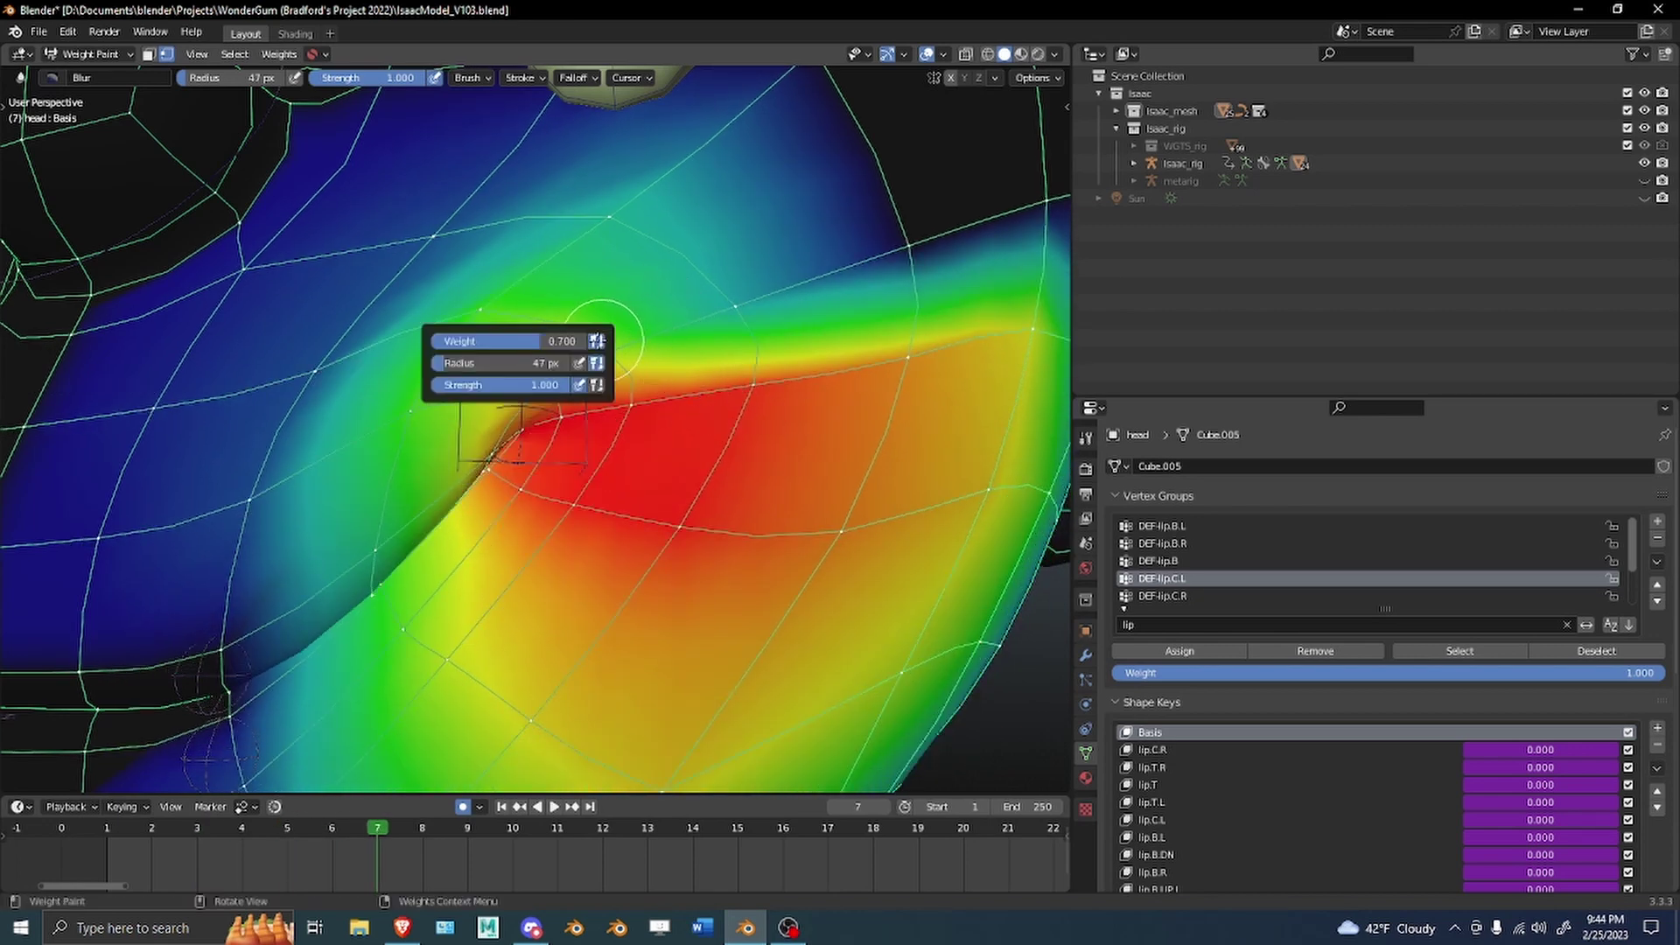
{"action": "key", "text": "Right"}
{"action": "key", "text": "Right"}
{"action": "key", "text": "Right"}
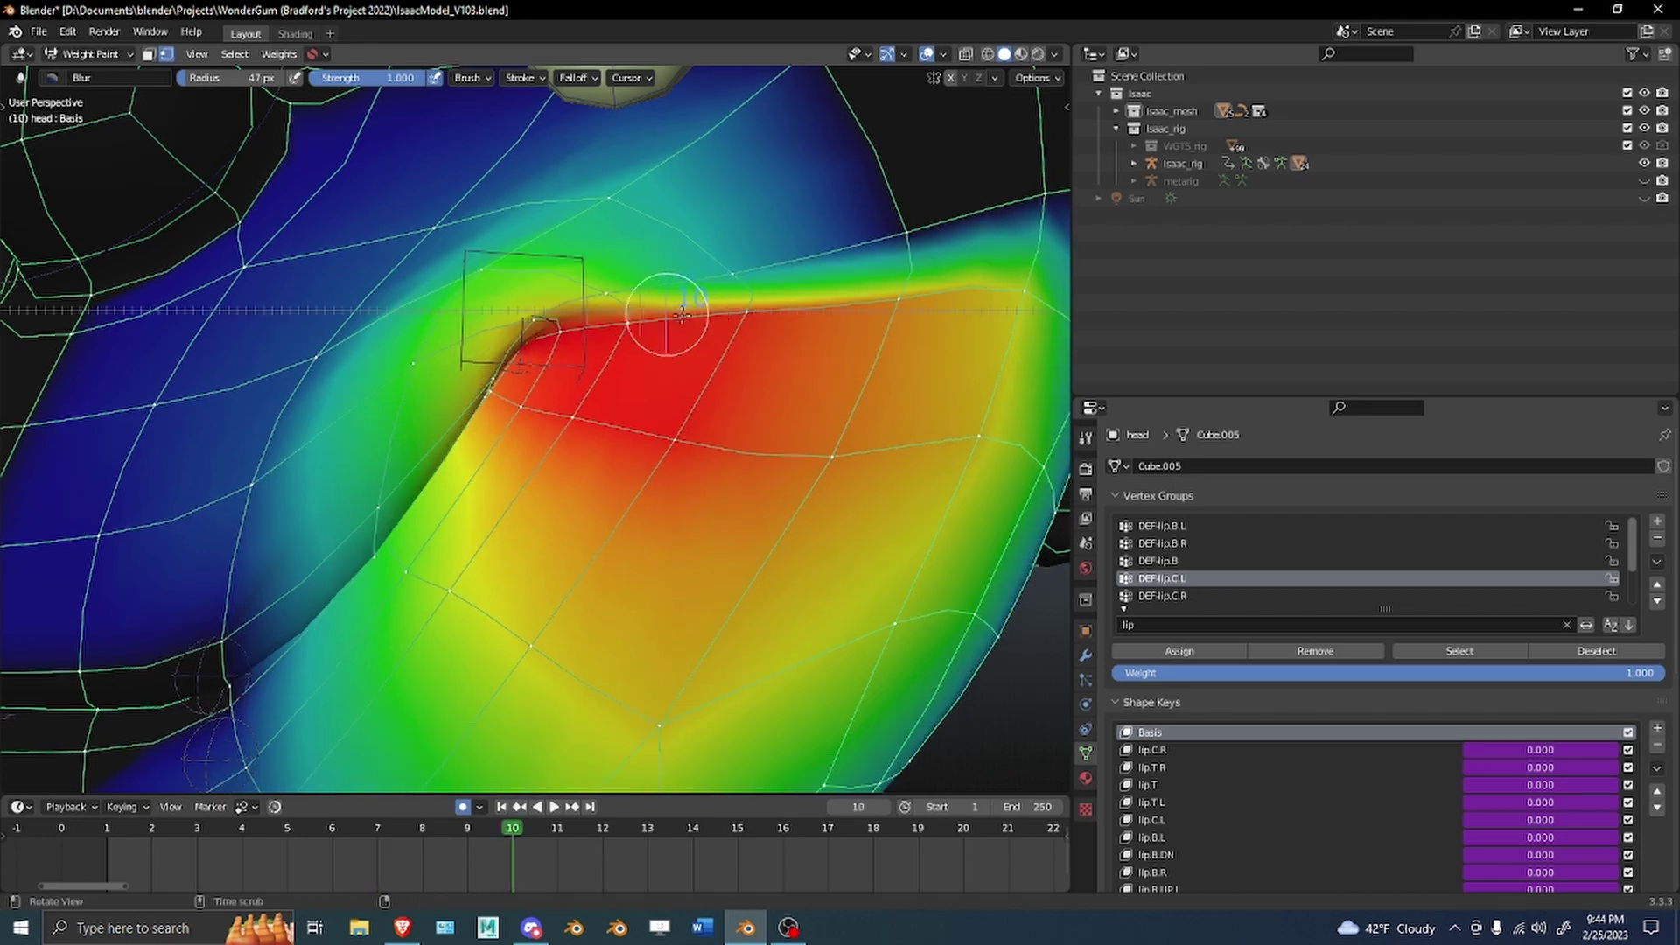
{"action": "key", "text": "Right"}
{"action": "key", "text": "Right"}
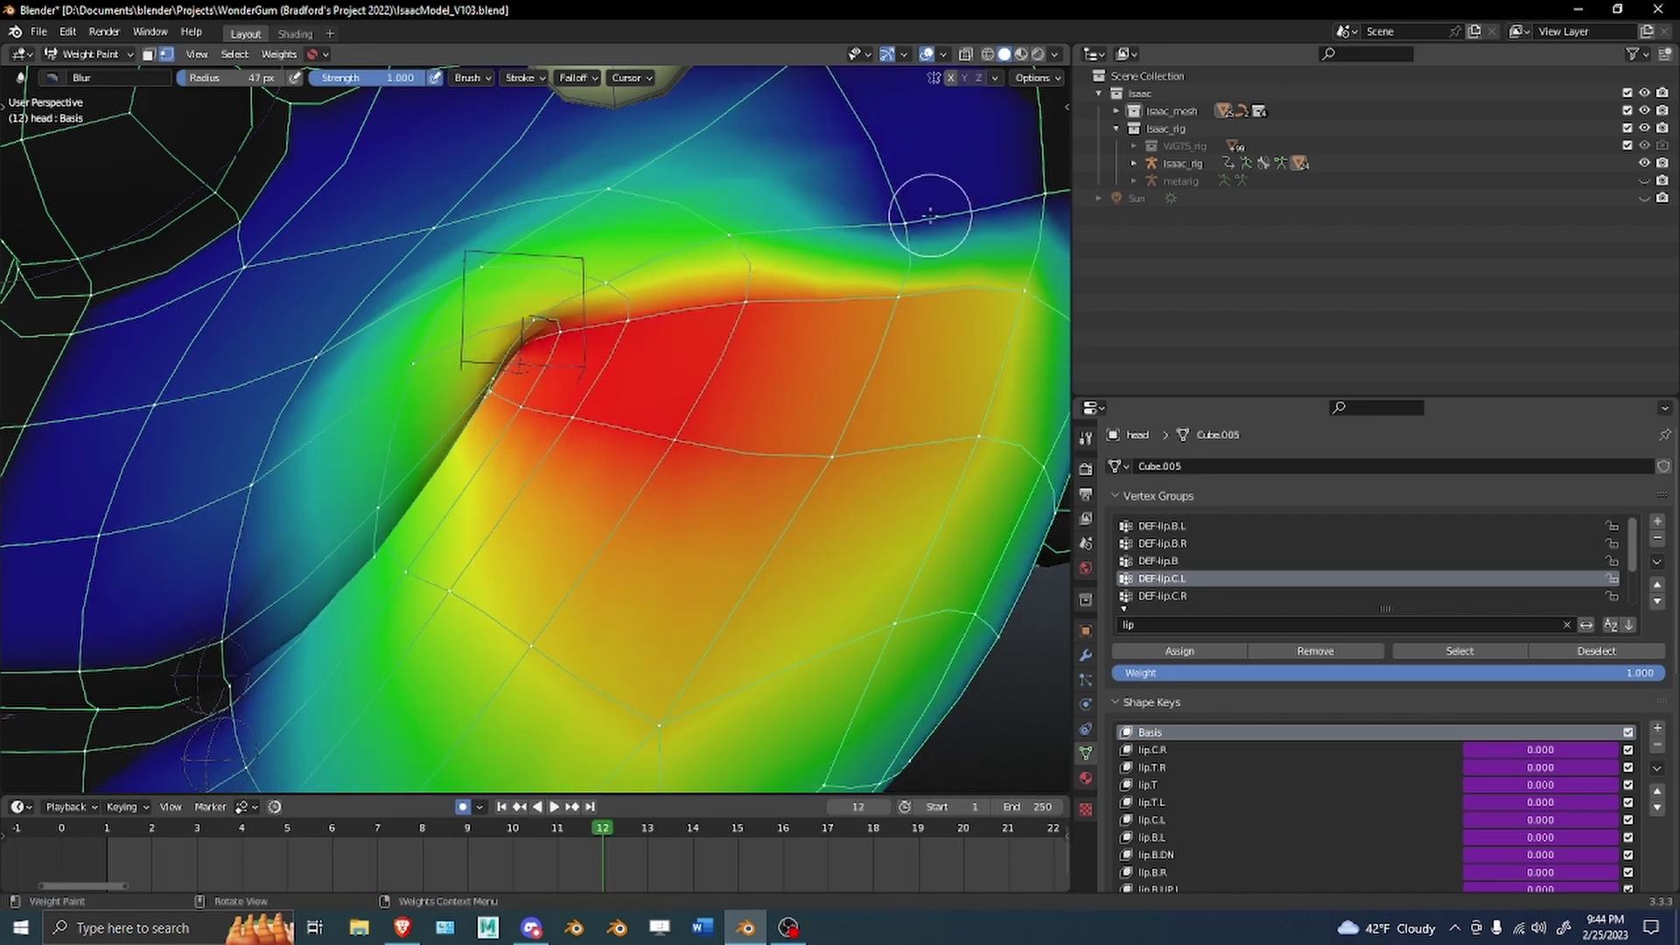
{"action": "middle_click_drag", "start_coordinate": [791, 224], "coordinate": [763, 268]}
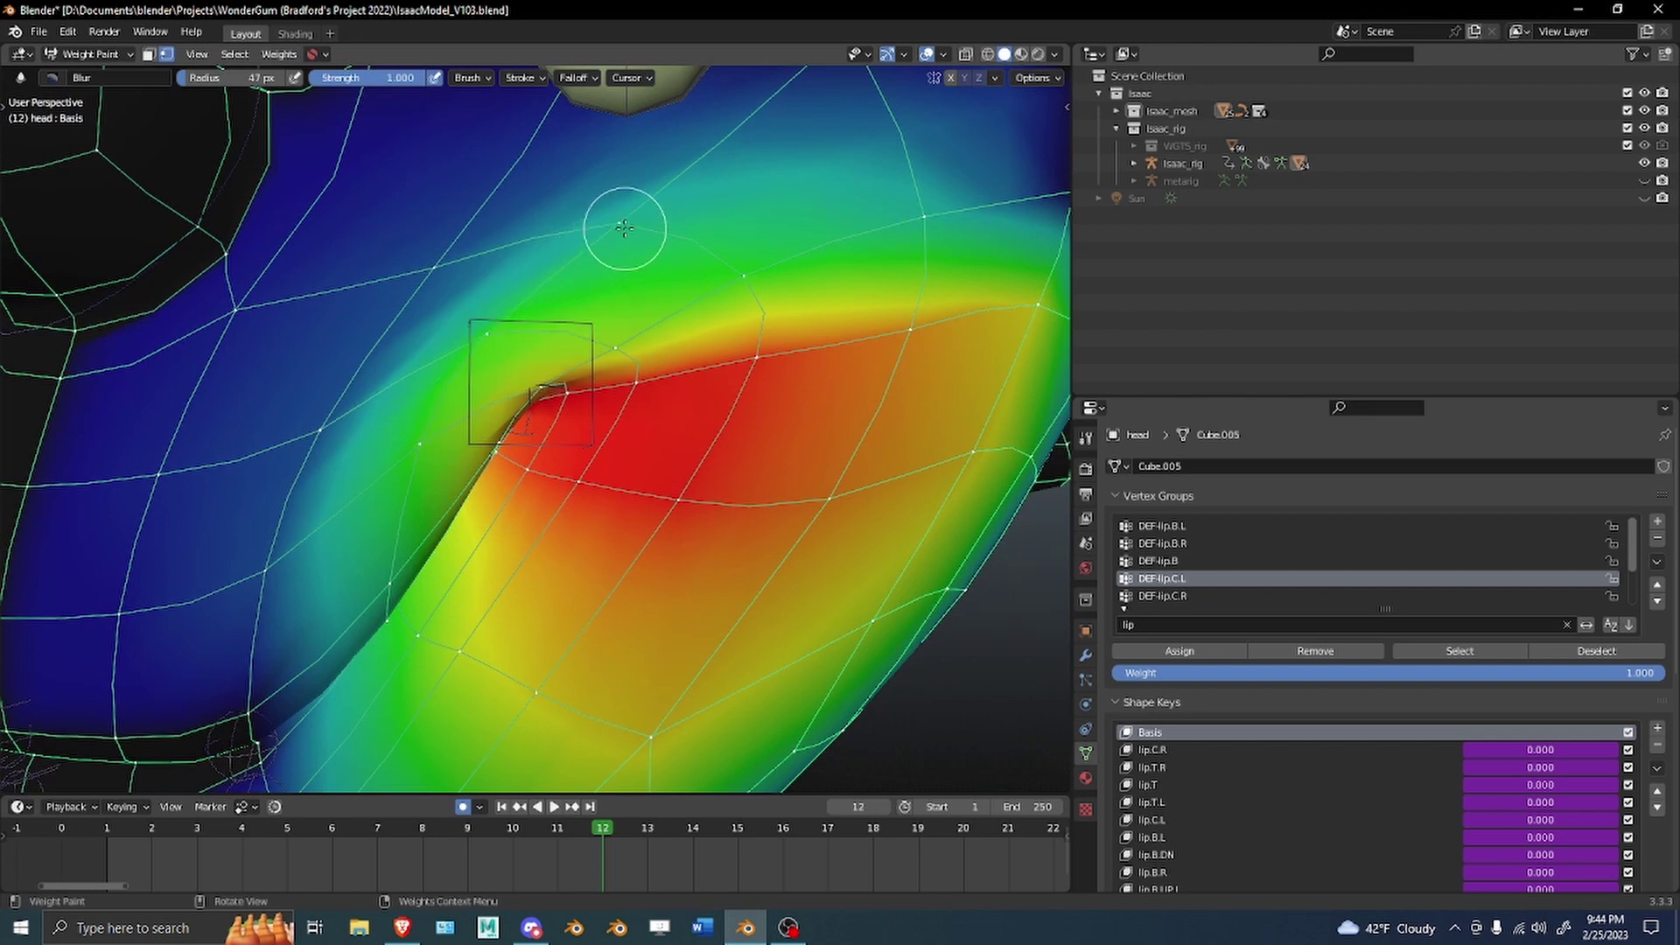
Sample a weight of 0.518 near the left mouth corner, paint it onto the vertices above, and soften the area with the Blur brush.
{"action": "key", "text": "shift+x"}
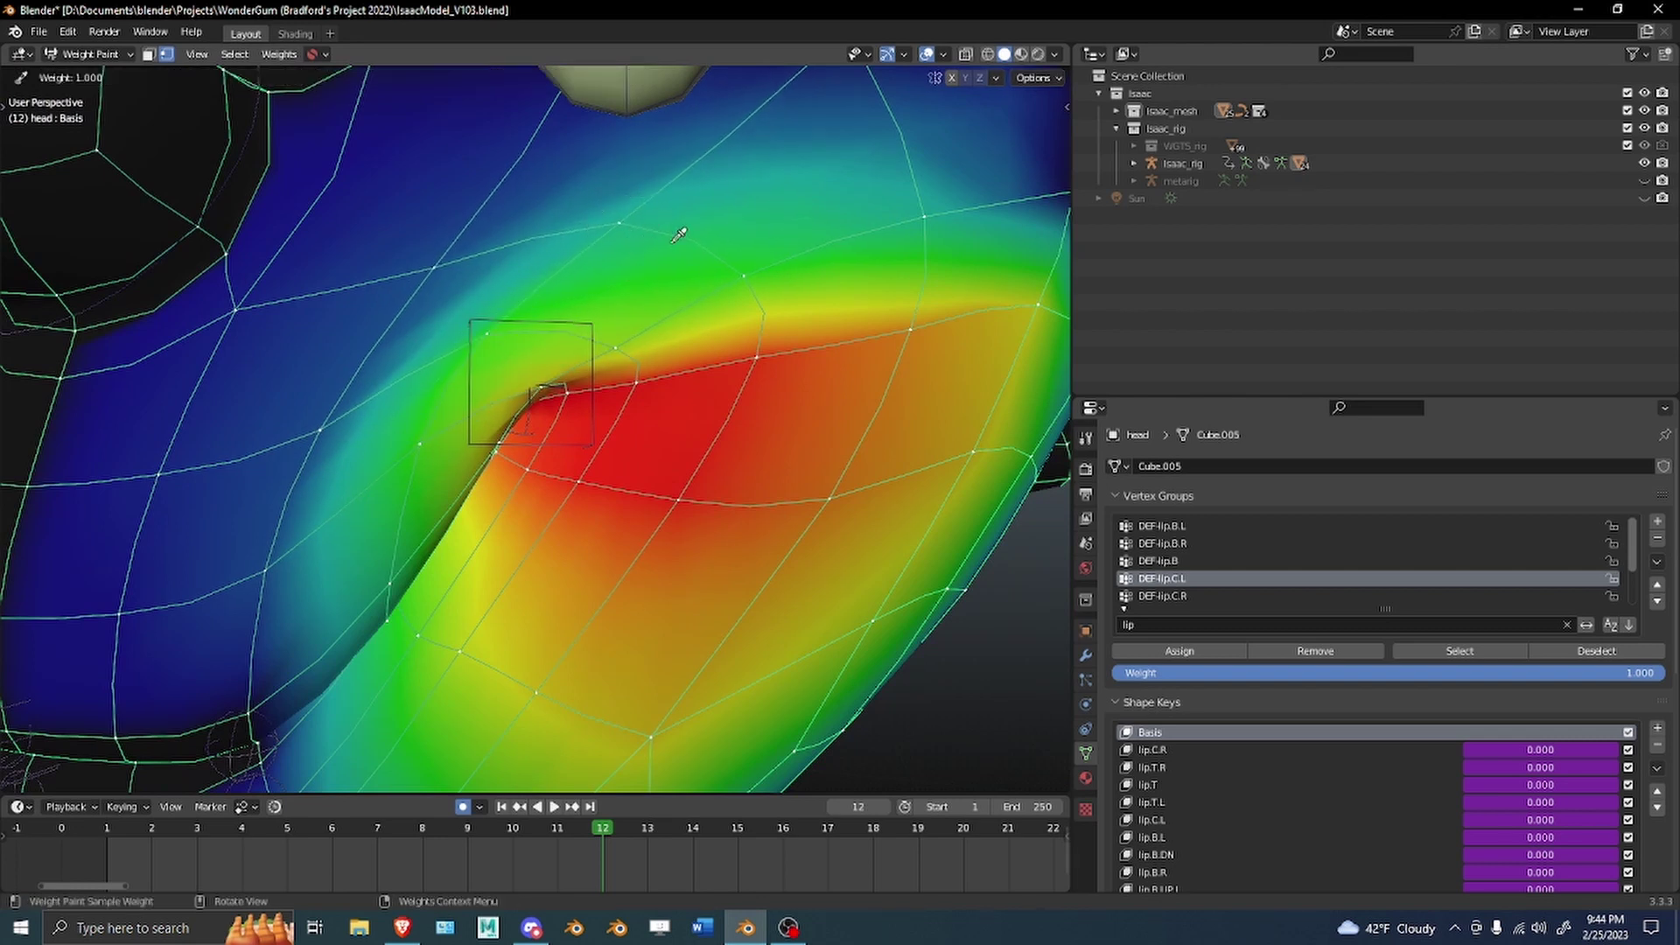
{"action": "left_click", "coordinate": [745, 271]}
{"action": "left_click", "coordinate": [629, 222]}
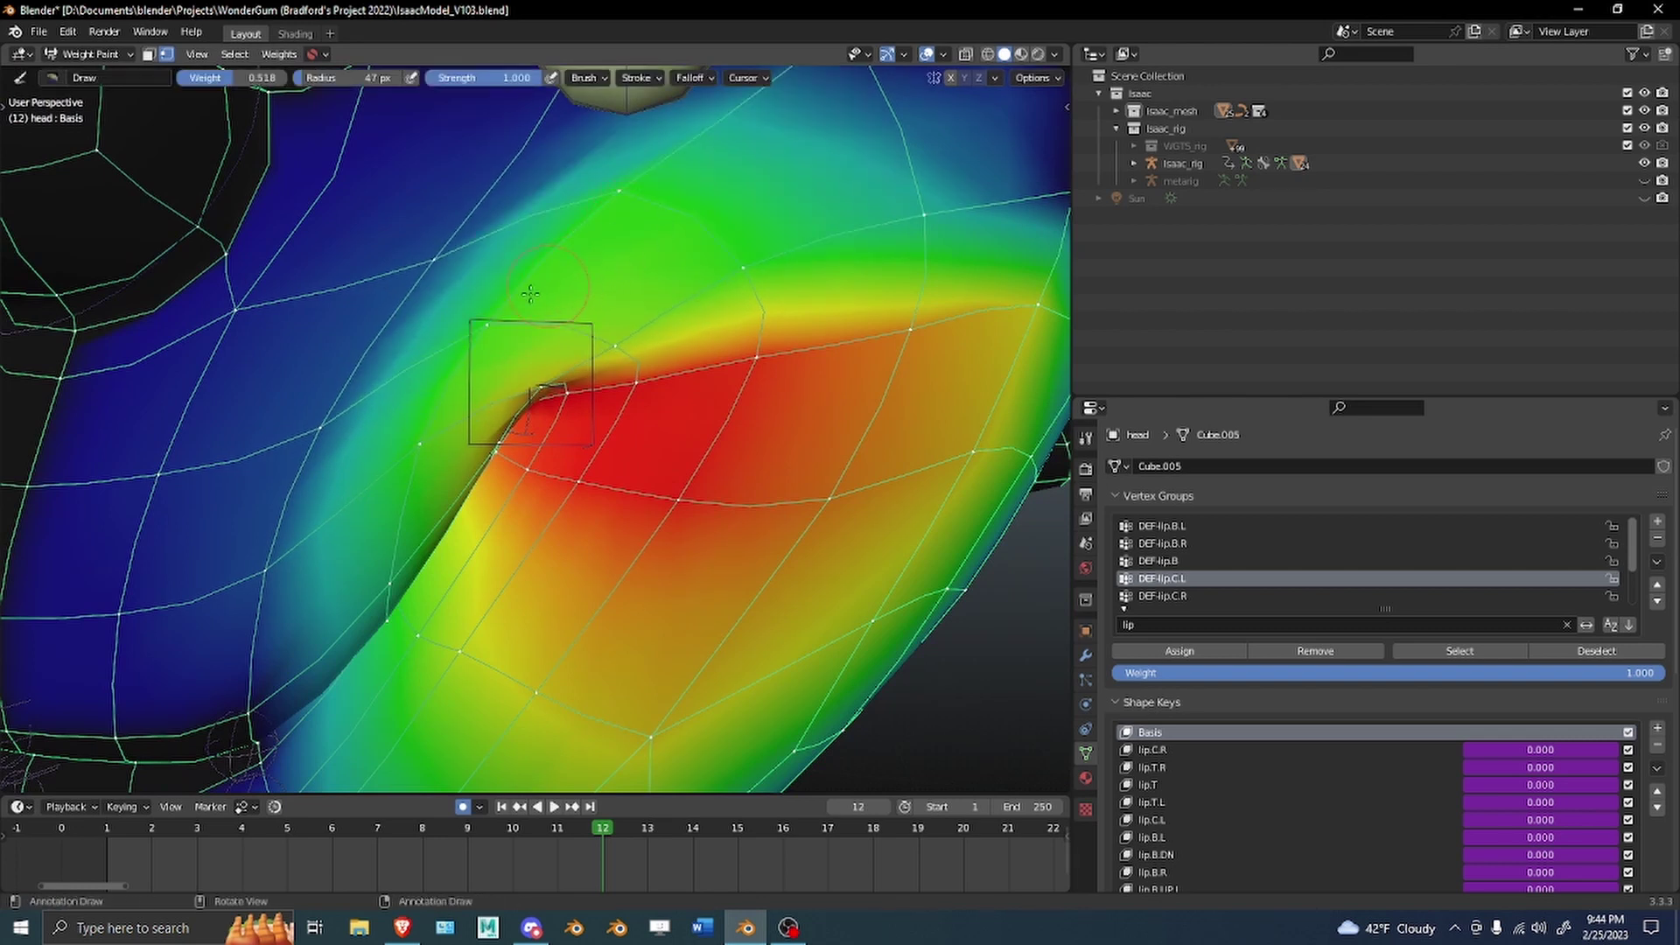
{"action": "right_click", "coordinate": [505, 329]}
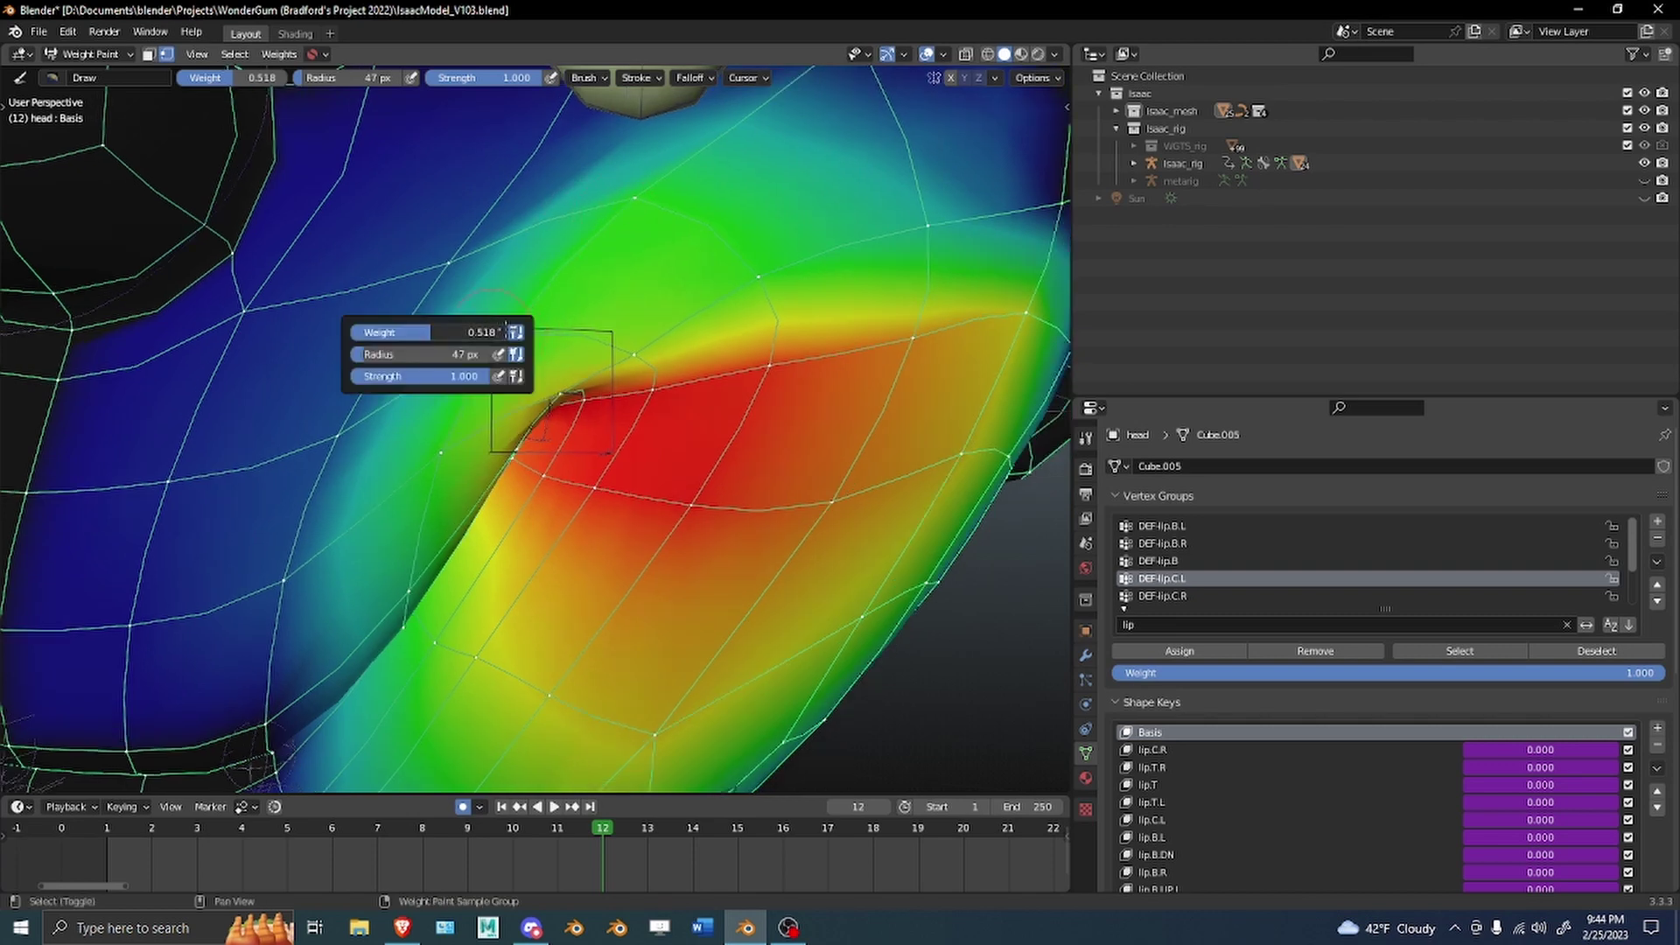
{"action": "left_click_drag", "start_coordinate": [774, 315], "coordinate": [915, 322], "text": "shift"}
{"action": "key", "text": "b"}
{"action": "left_click", "coordinate": [649, 218]}
{"action": "mouse_move", "coordinate": [637, 224]}
{"action": "middle_mouse_down"}
{"action": "mouse_move", "coordinate": [788, 225]}
{"action": "mouse_move", "coordinate": [633, 225]}
{"action": "mouse_move", "coordinate": [638, 255]}
{"action": "mouse_move", "coordinate": [551, 259]}
{"action": "mouse_move", "coordinate": [652, 277]}
{"action": "mouse_move", "coordinate": [555, 295]}
{"action": "mouse_move", "coordinate": [649, 117]}
{"action": "middle_mouse_up"}
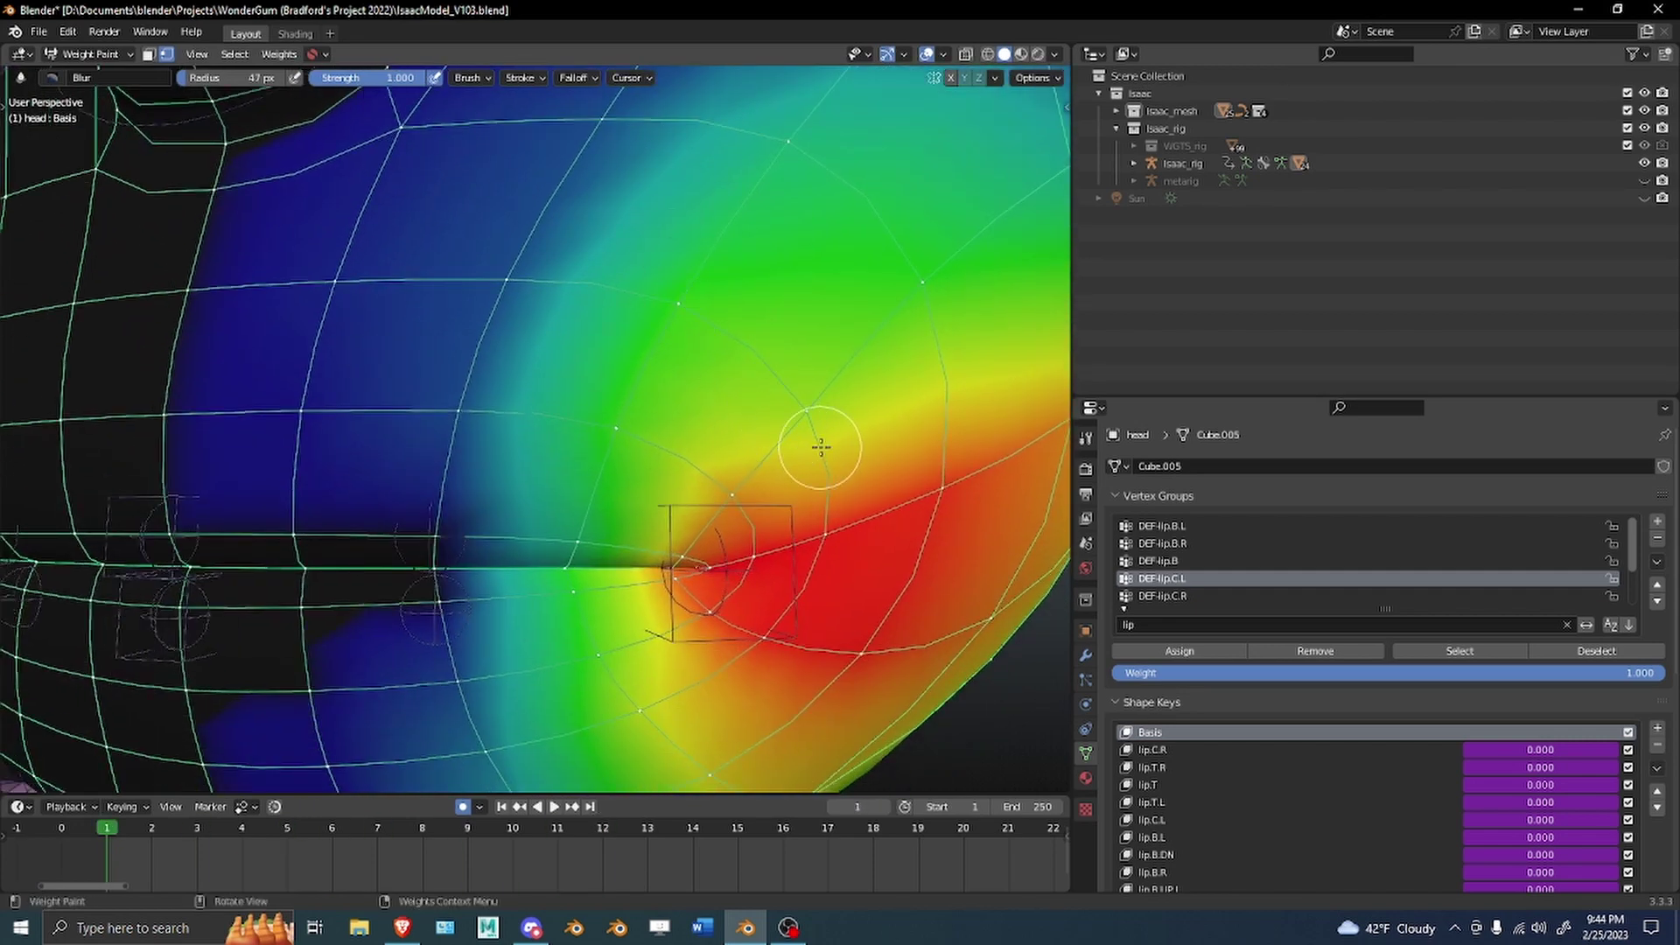
Reveal the weight painting tools beside the viewport and arrange them in a single column.
{"action": "left_click", "coordinate": [4, 108]}
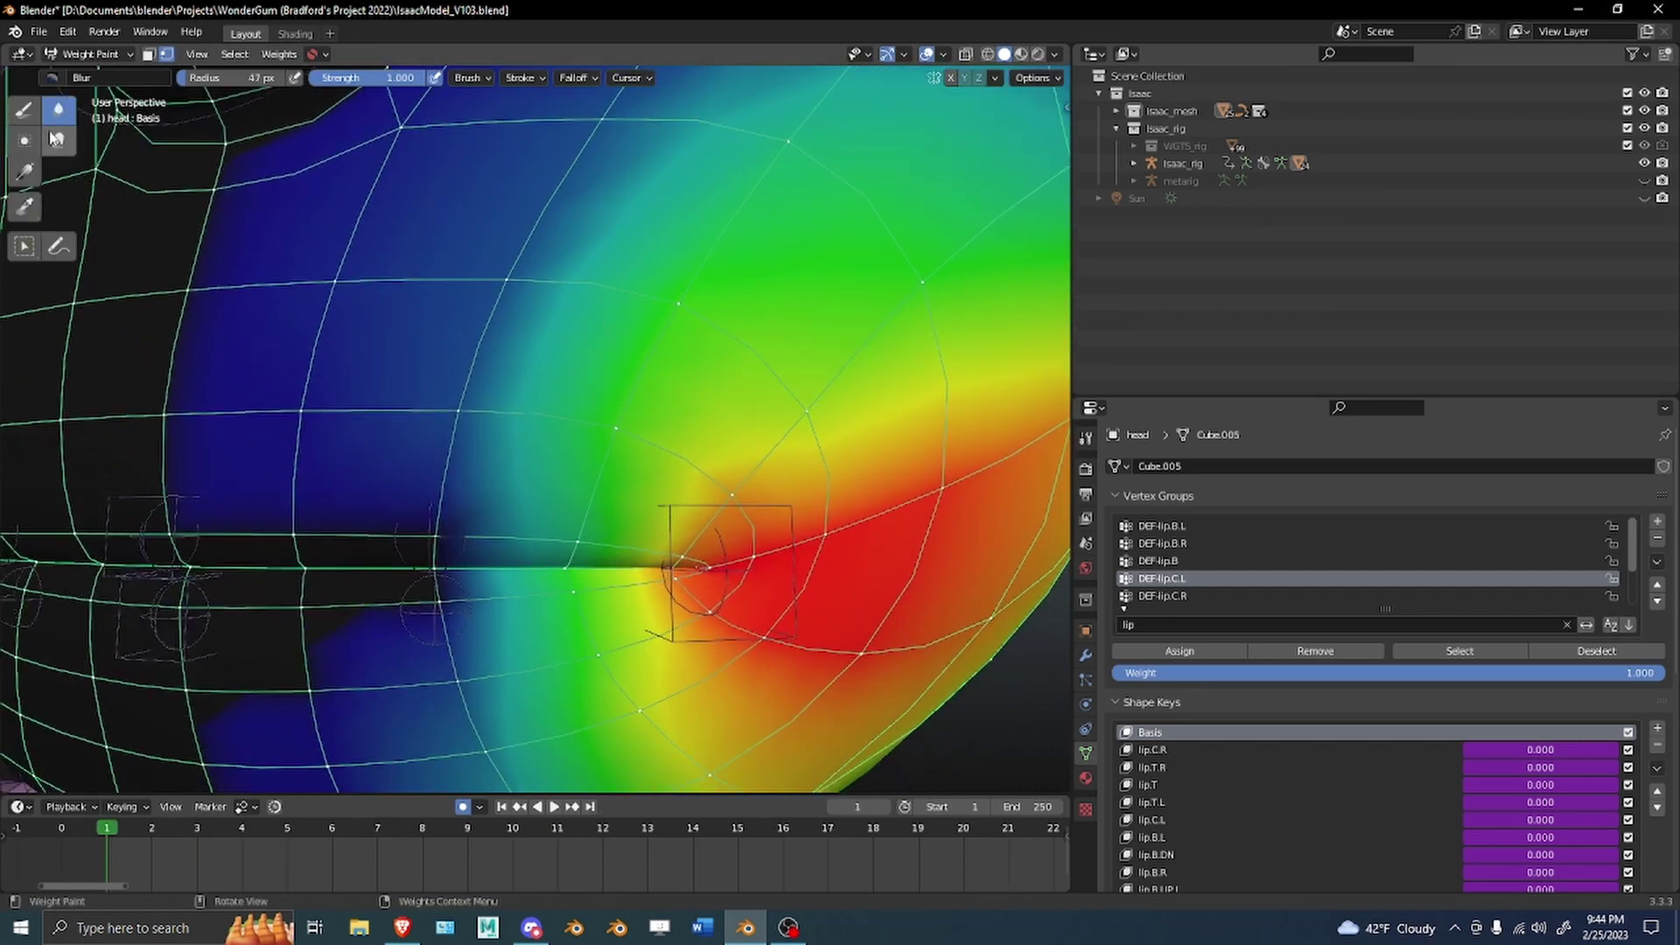
{"action": "left_click_drag", "start_coordinate": [77, 125], "coordinate": [44, 122]}
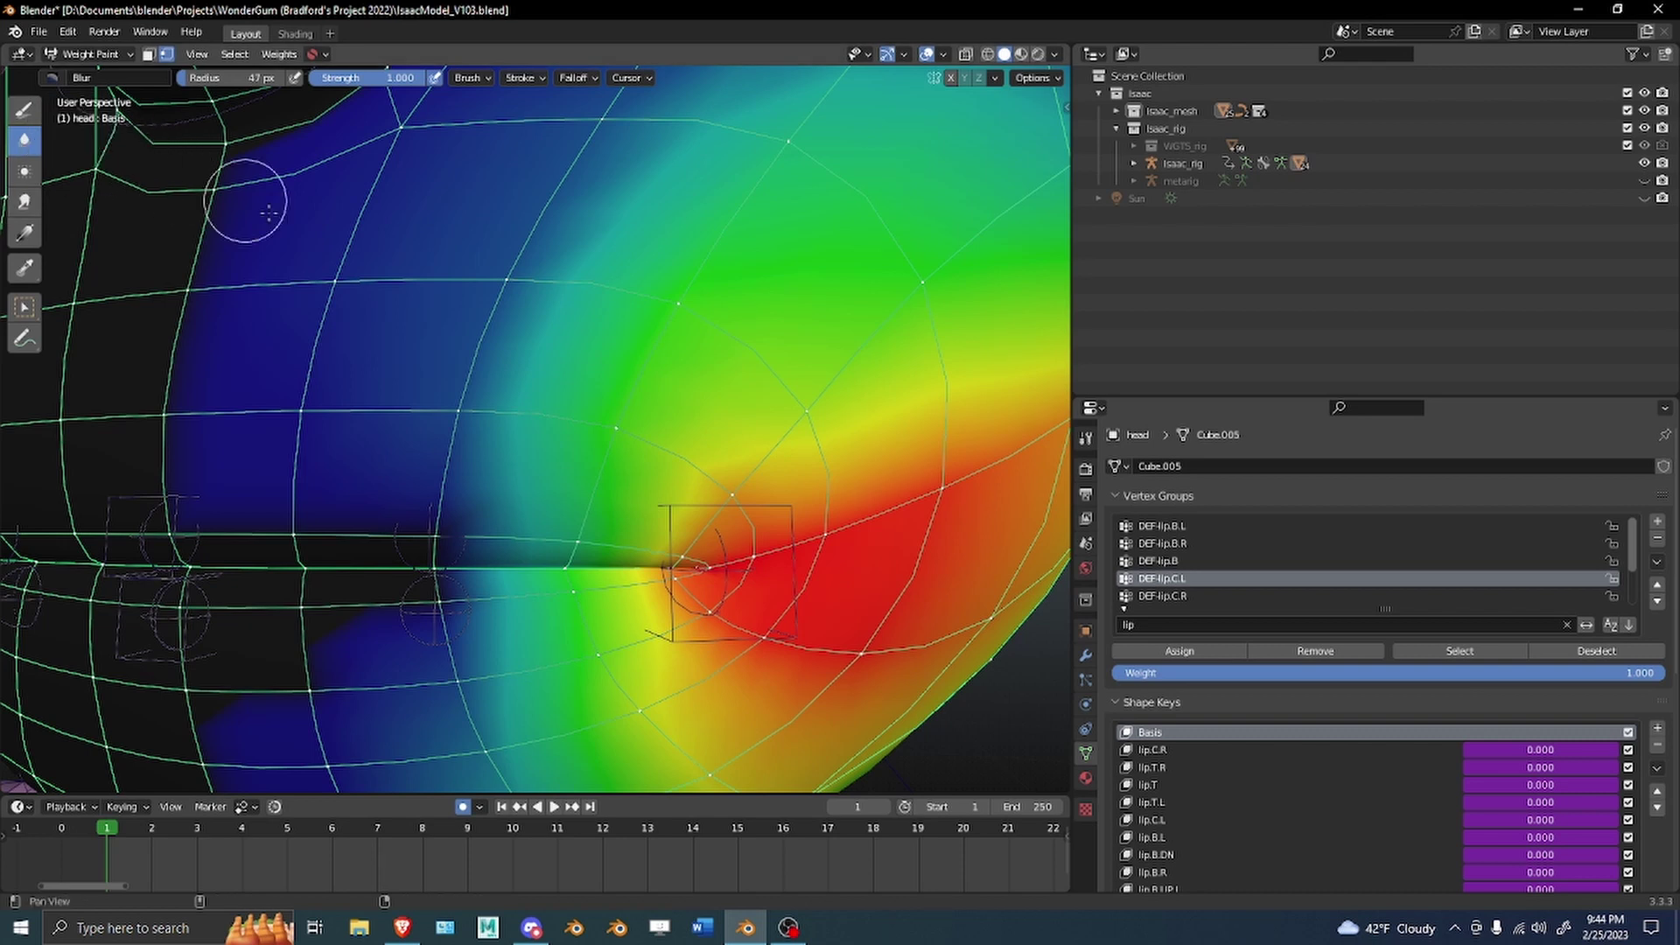
{"action": "scroll", "coordinate": [350, 254], "scroll_direction": "up", "scroll_amount": 2}
Search the keymap preferences for "box select" and locate the Box Select entry under Paint Vertex Selection.
{"action": "key", "text": "ctrl+comma"}
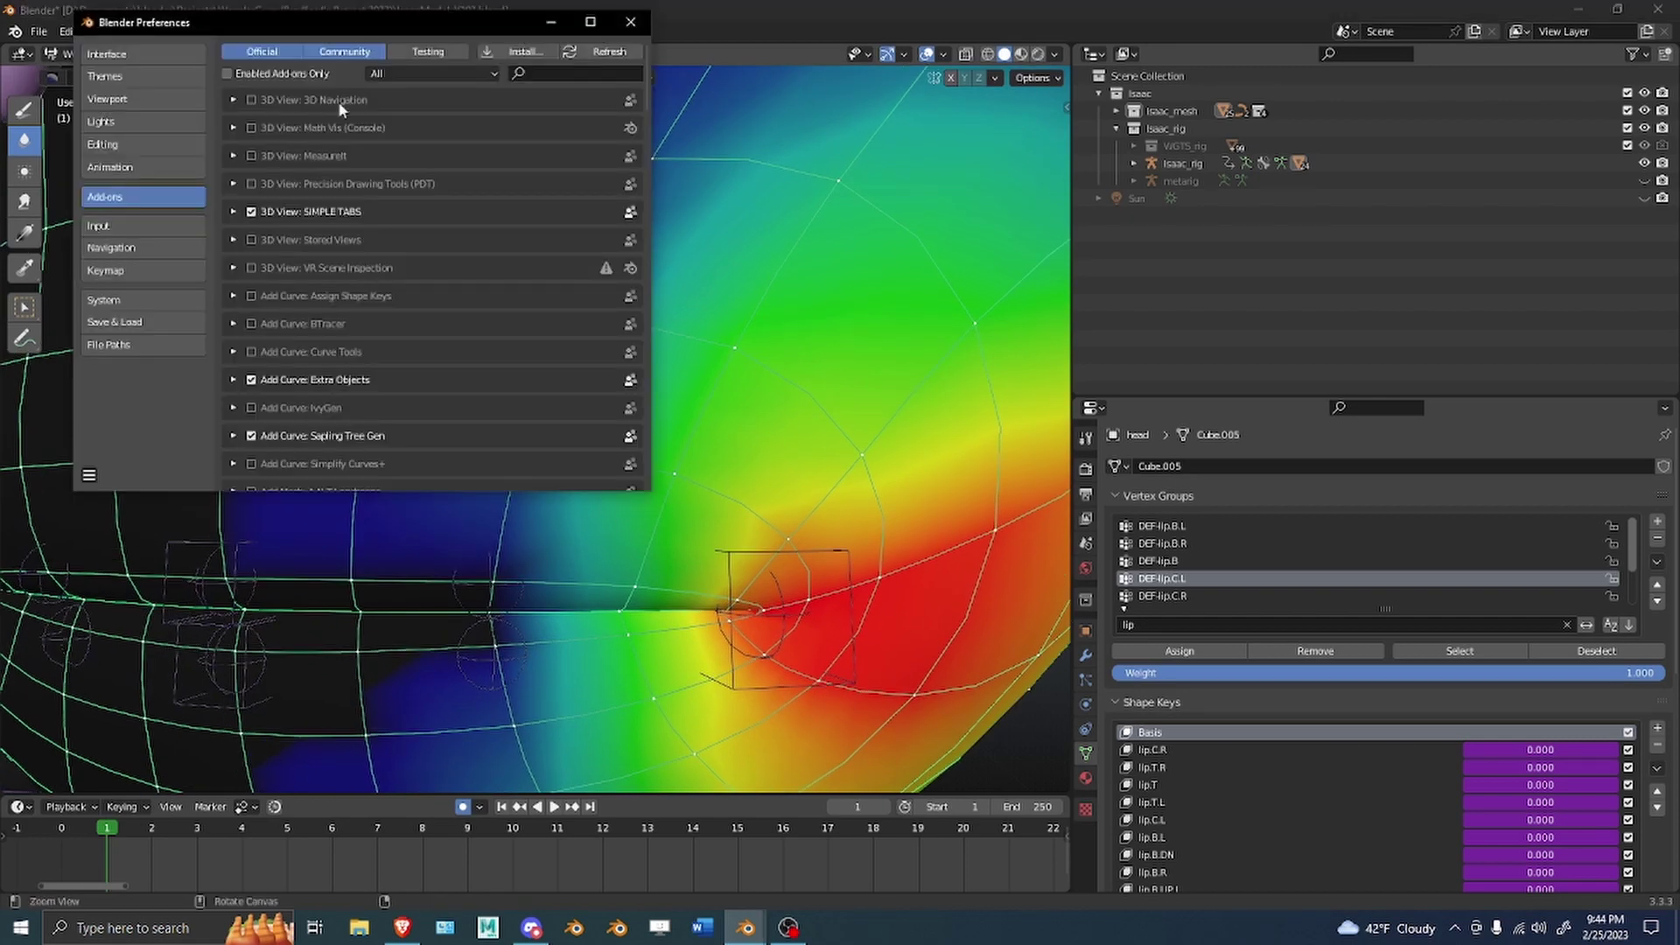
{"action": "left_click_drag", "start_coordinate": [320, 35], "coordinate": [613, 190]}
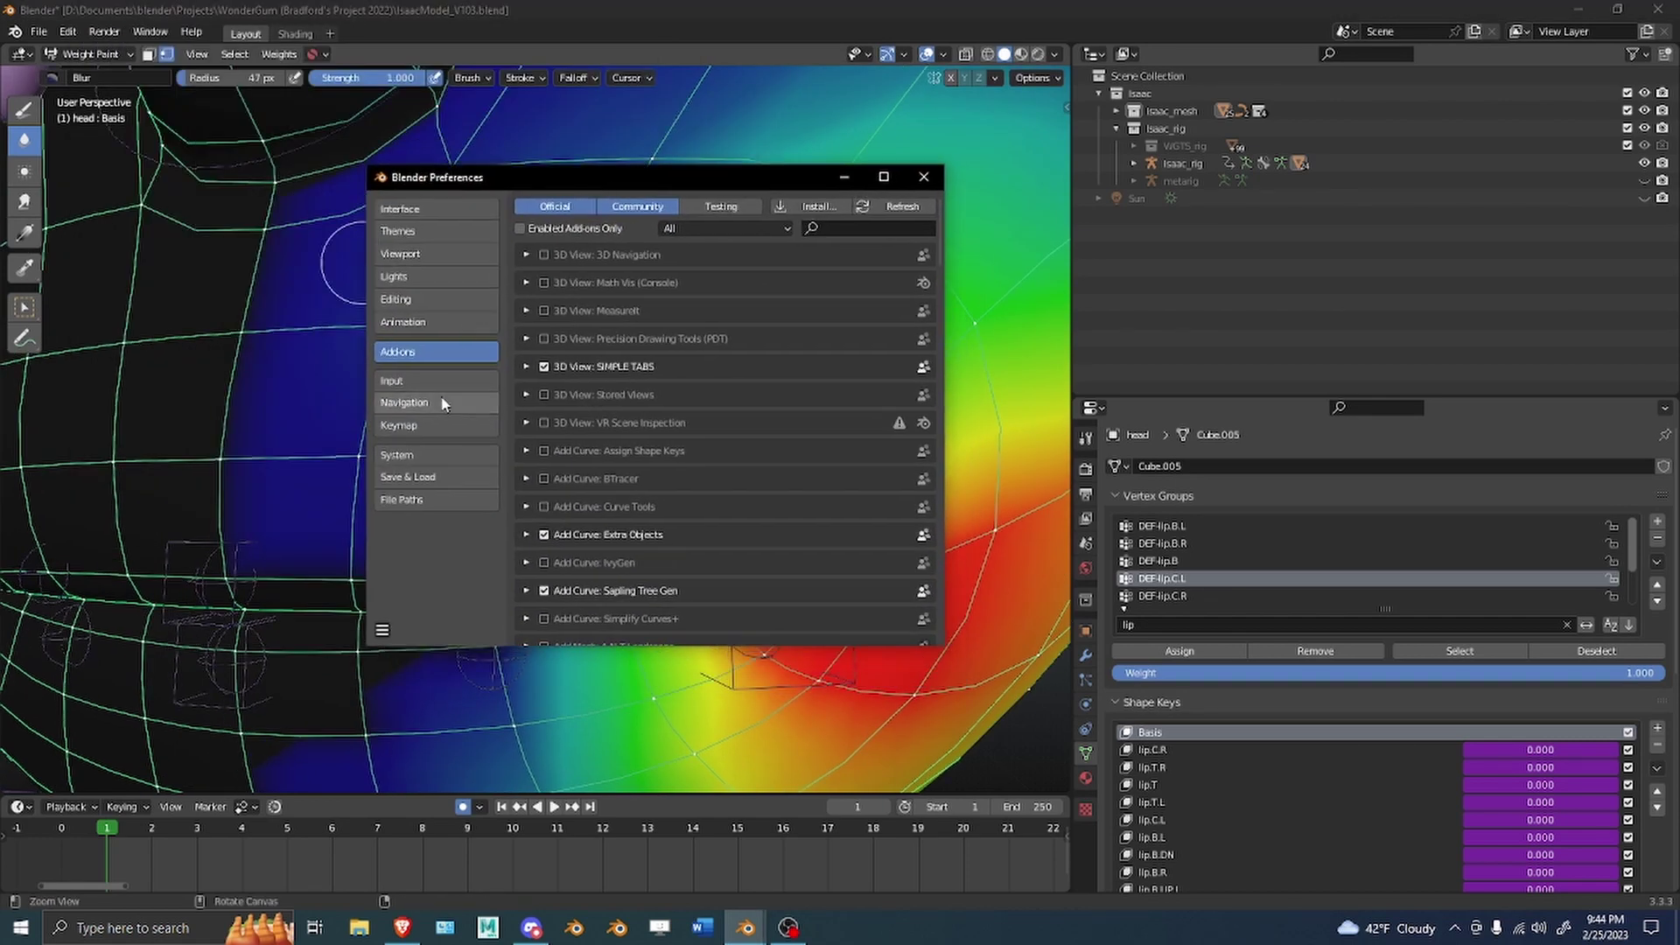
{"action": "left_click", "coordinate": [438, 433]}
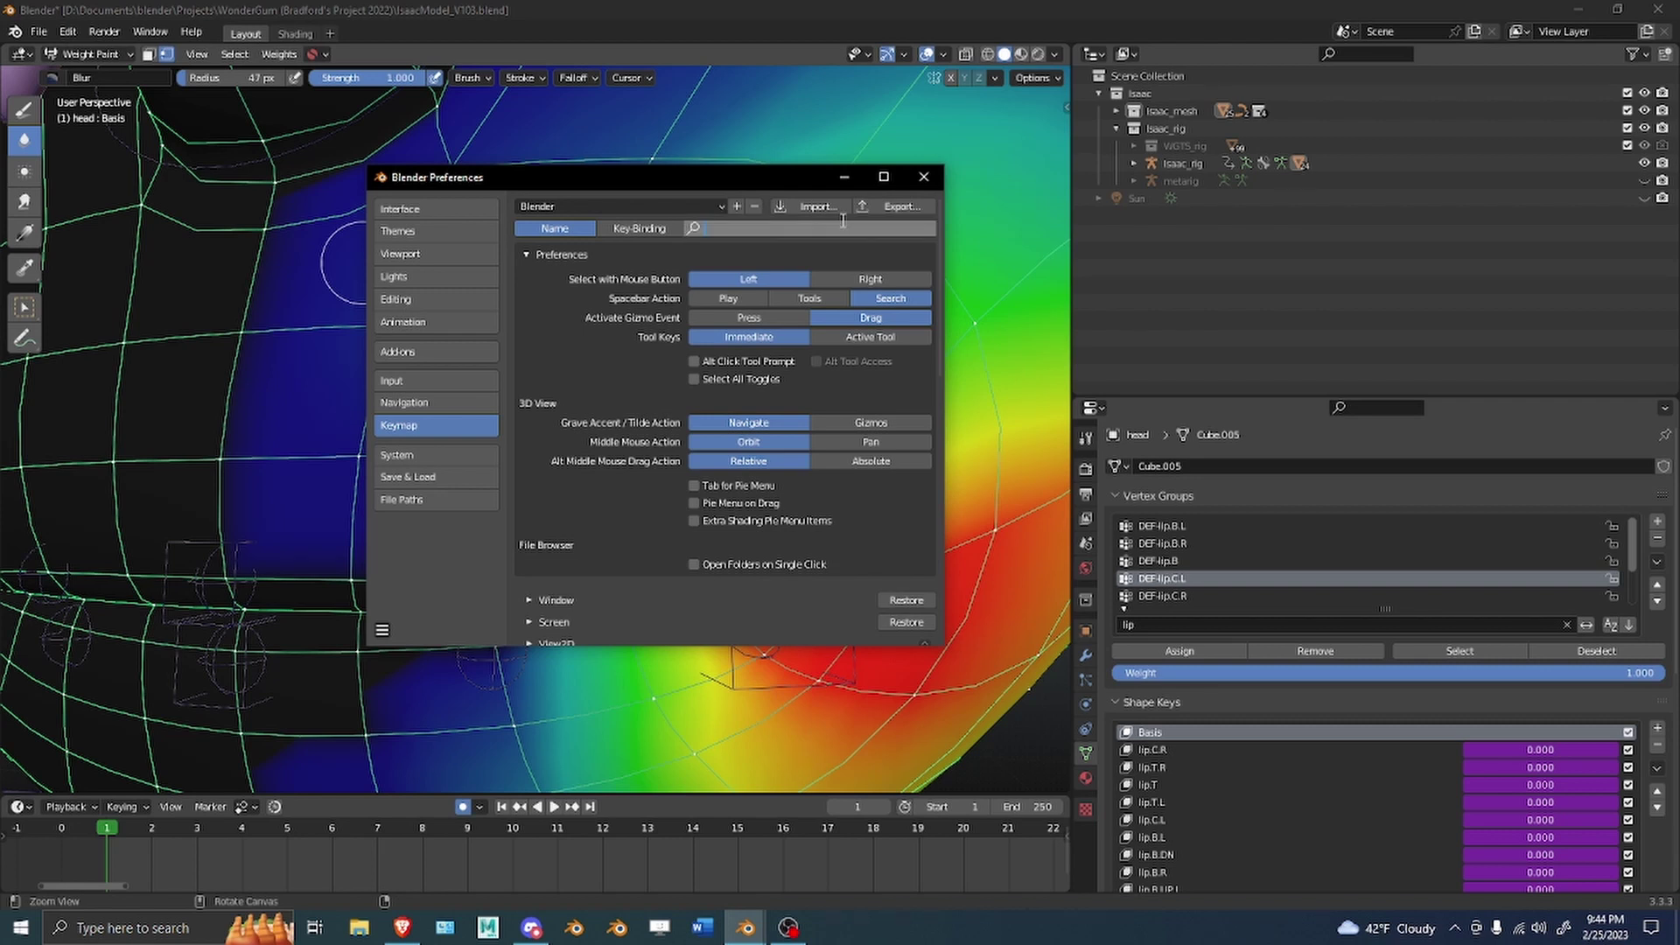
{"action": "type", "text": "bo"}
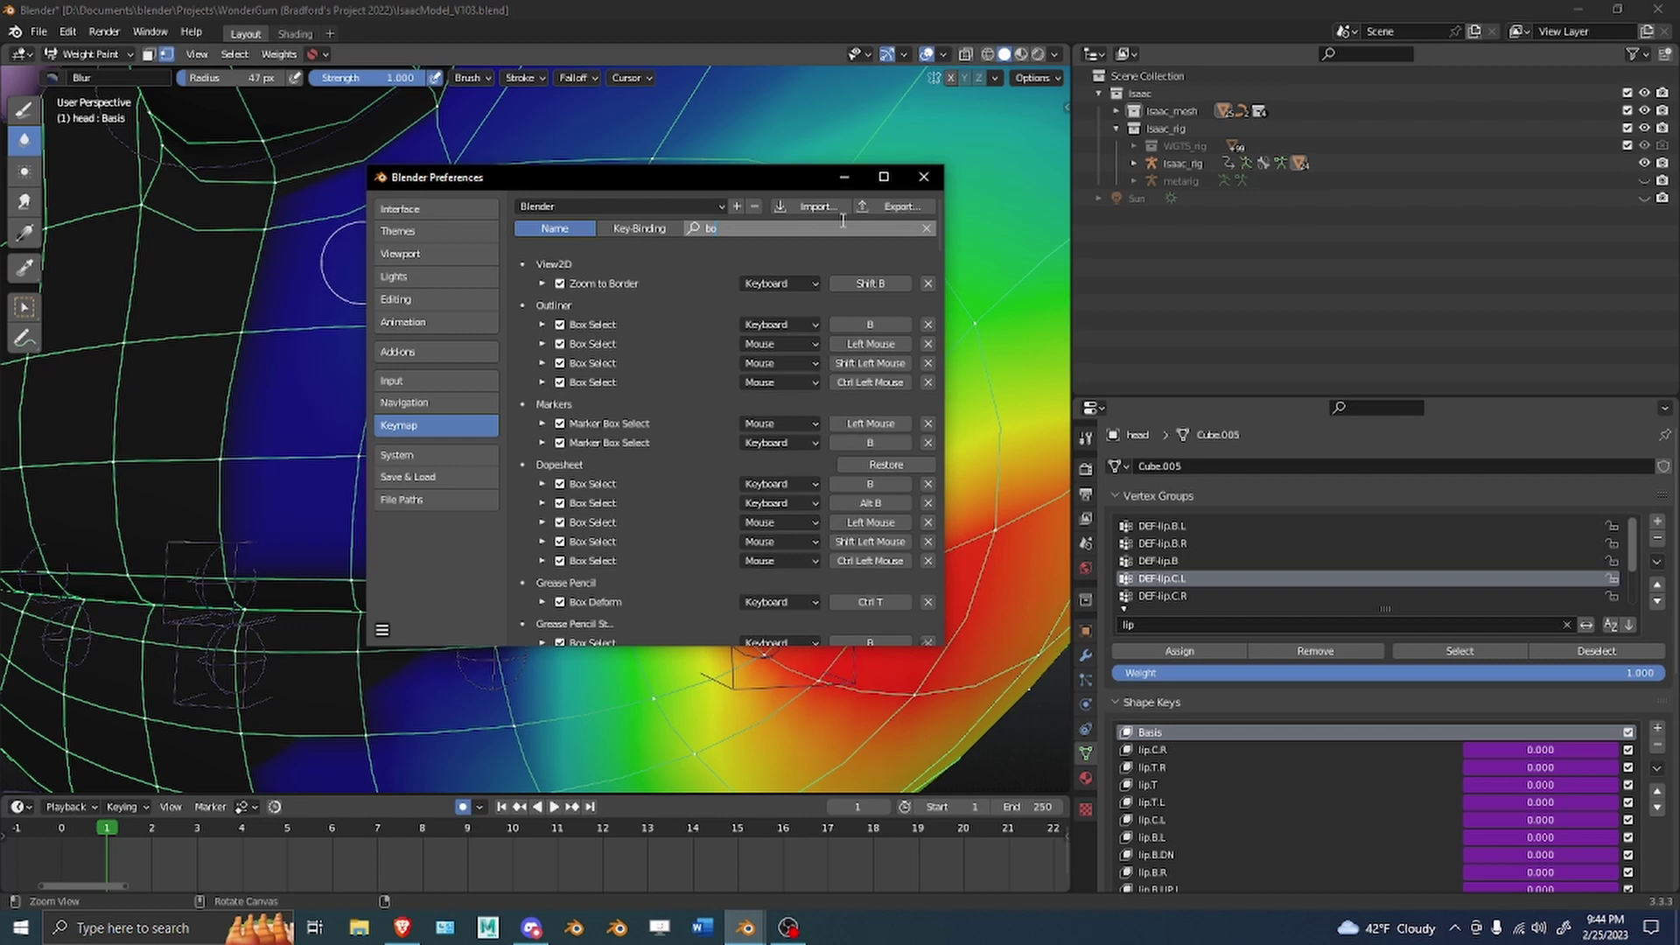
{"action": "type", "text": "x select"}
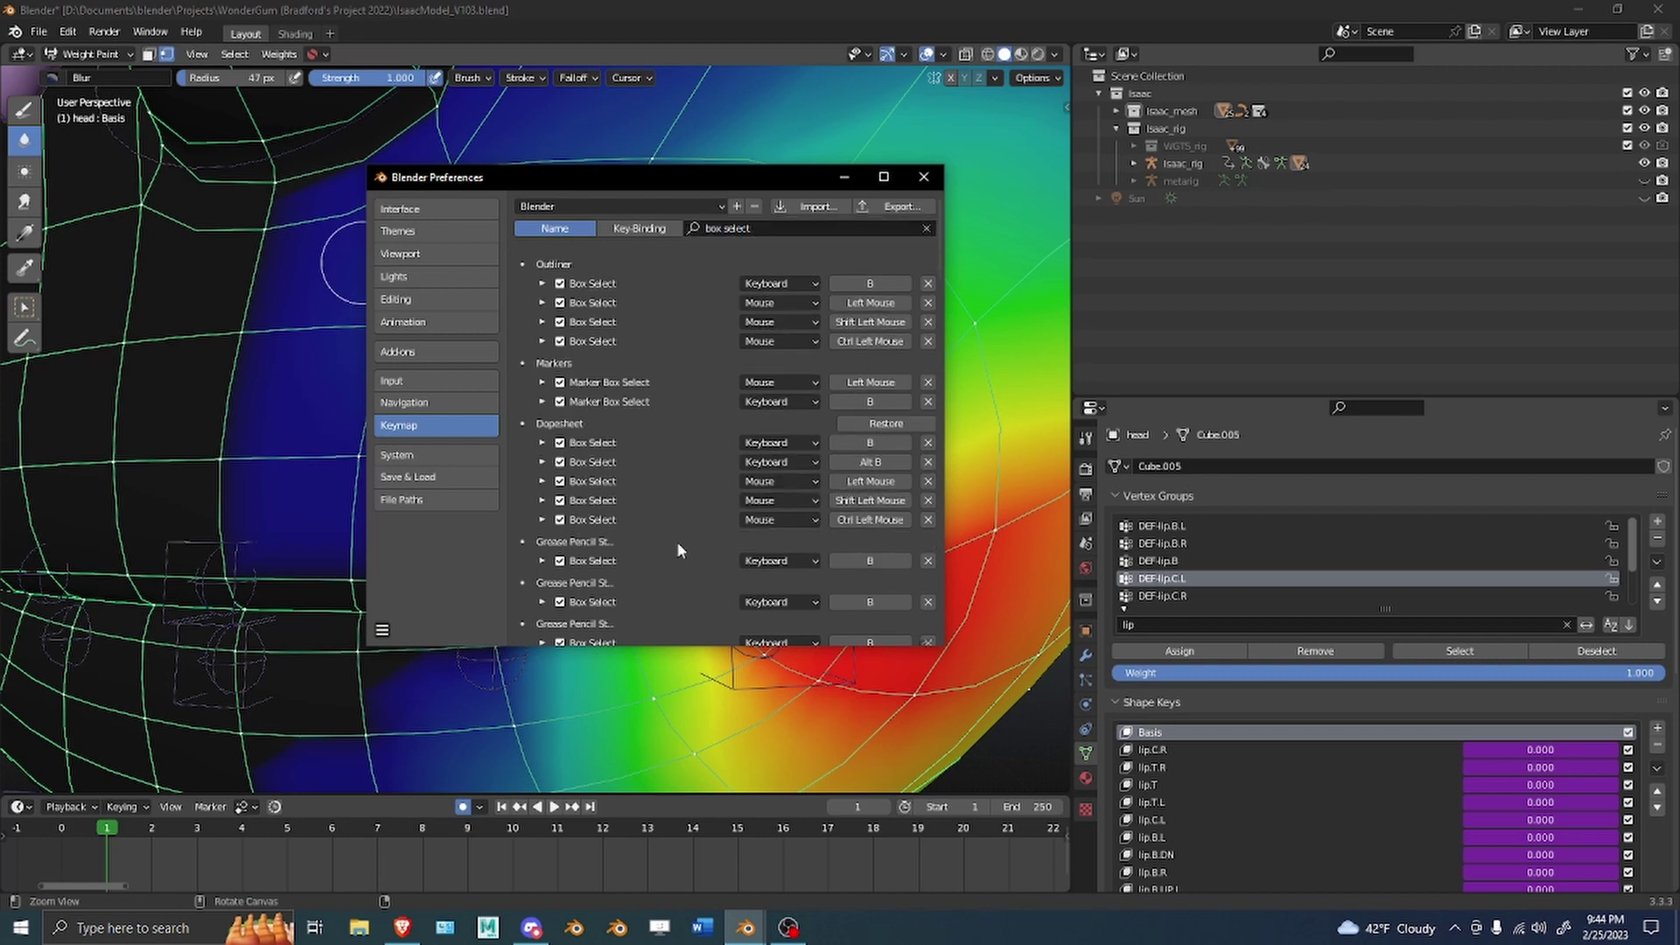
{"action": "scroll", "coordinate": [675, 541], "scroll_direction": "down", "scroll_amount": 3}
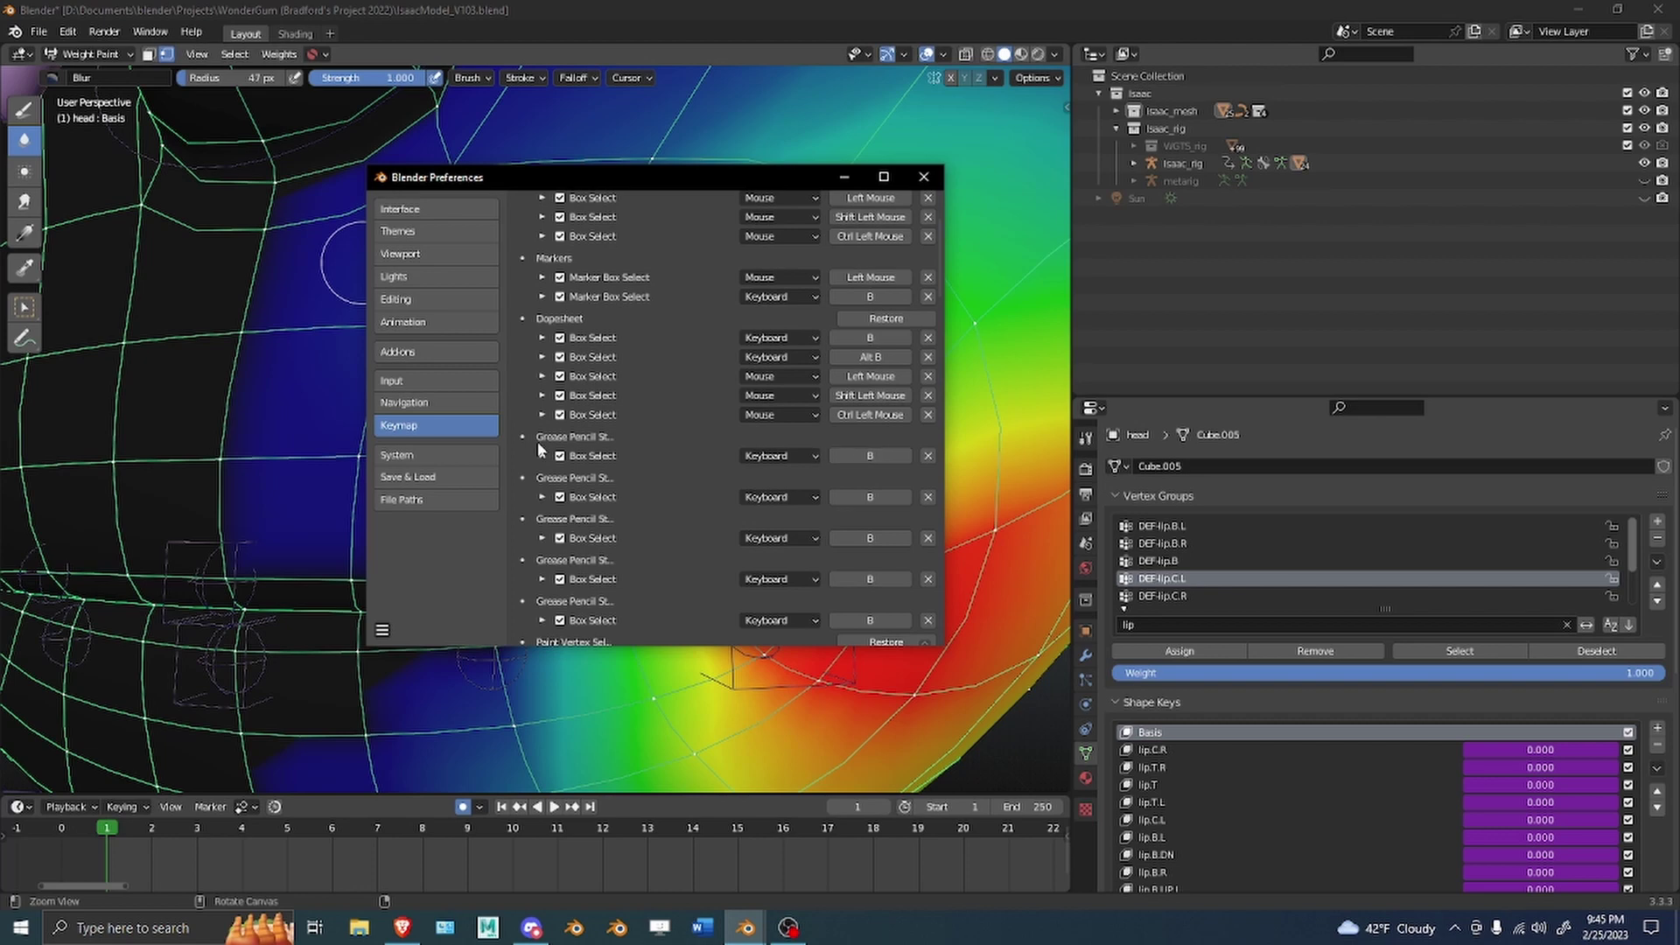
{"action": "scroll", "coordinate": [638, 439], "scroll_direction": "up", "scroll_amount": 5}
{"action": "scroll", "coordinate": [612, 377], "scroll_direction": "down", "scroll_amount": 5}
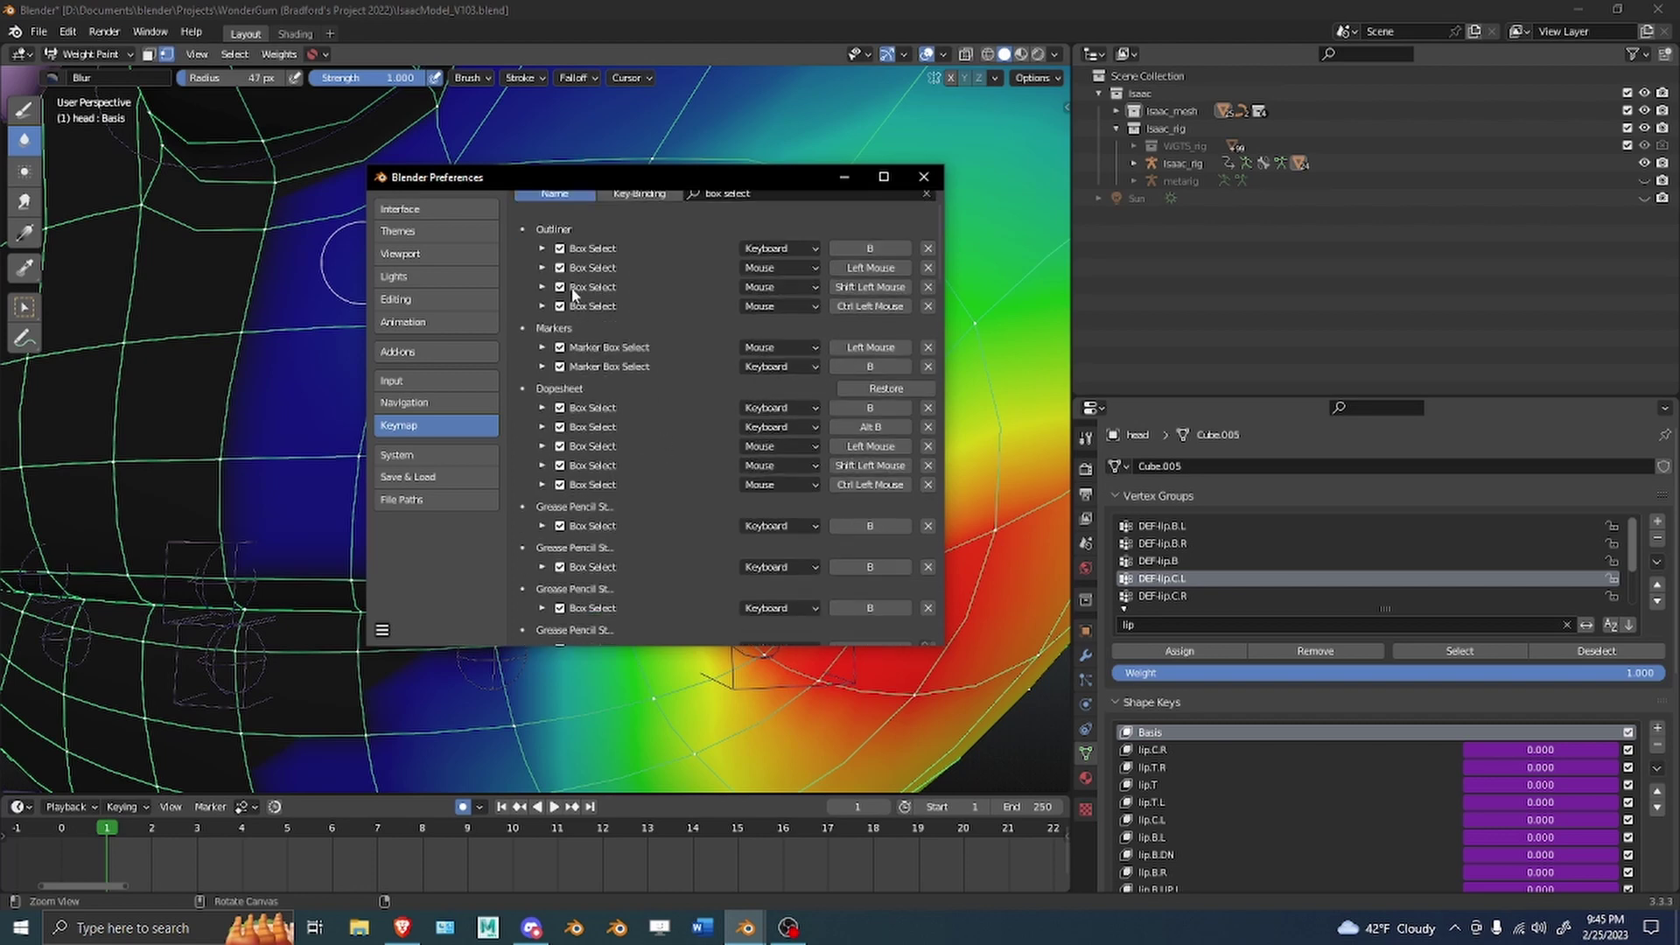
{"action": "scroll", "coordinate": [571, 322], "scroll_direction": "down", "scroll_amount": 5}
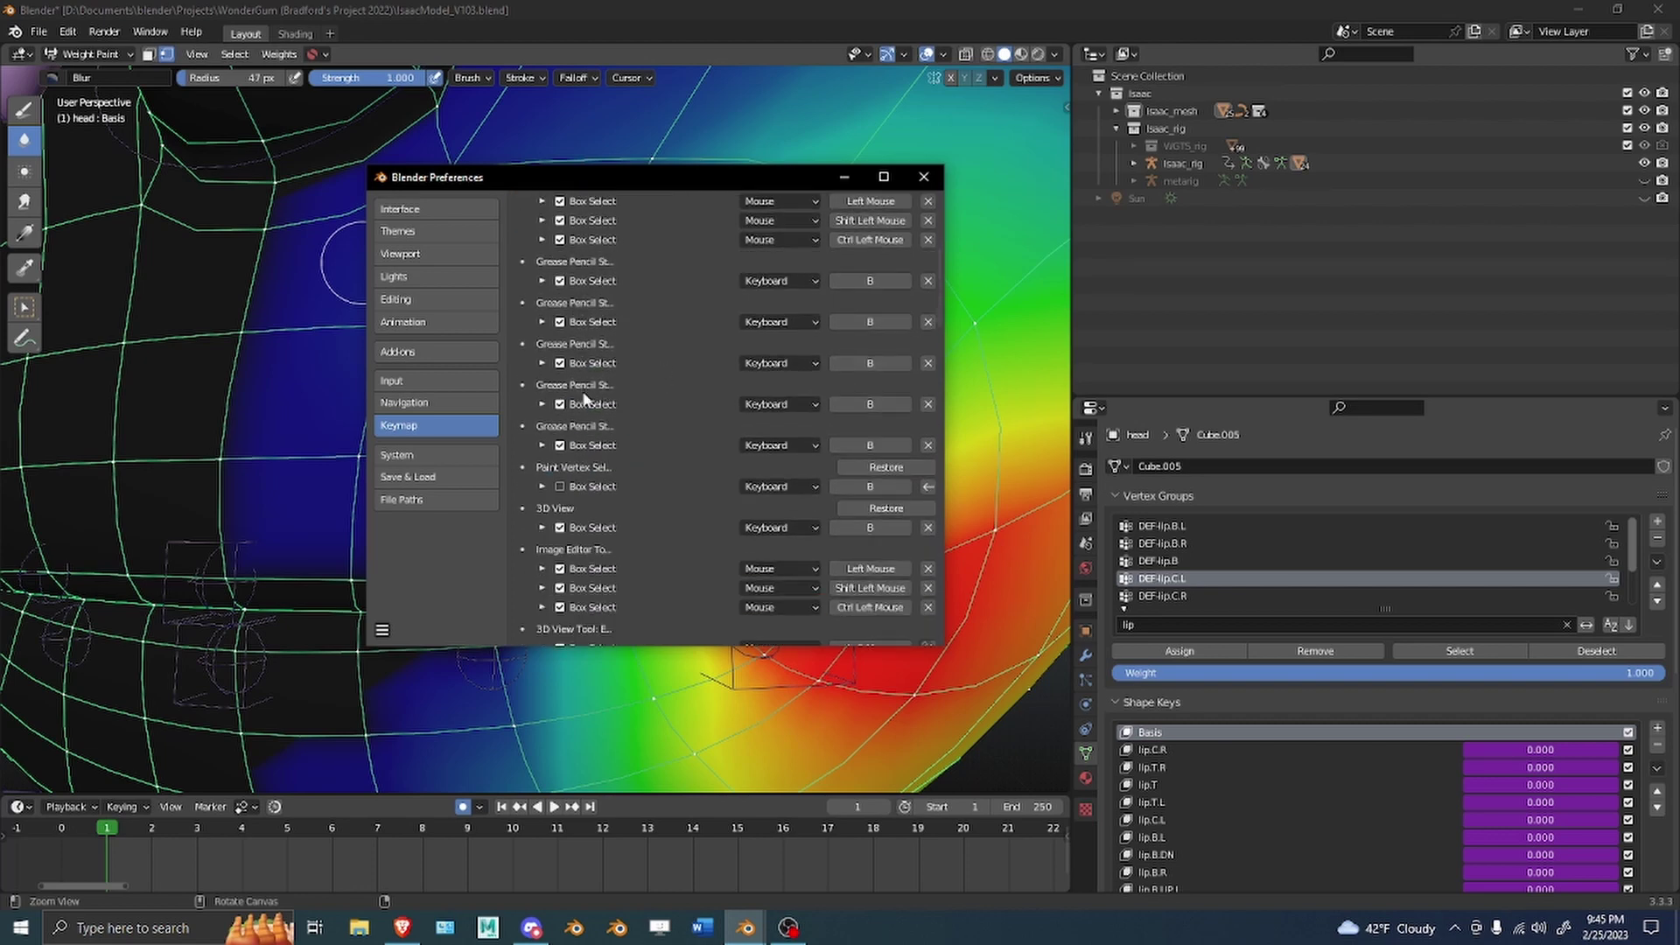
Enable the Paint Vertex Selection Box Select shortcut, disable it again and close the preferences.
{"action": "left_click", "coordinate": [560, 486]}
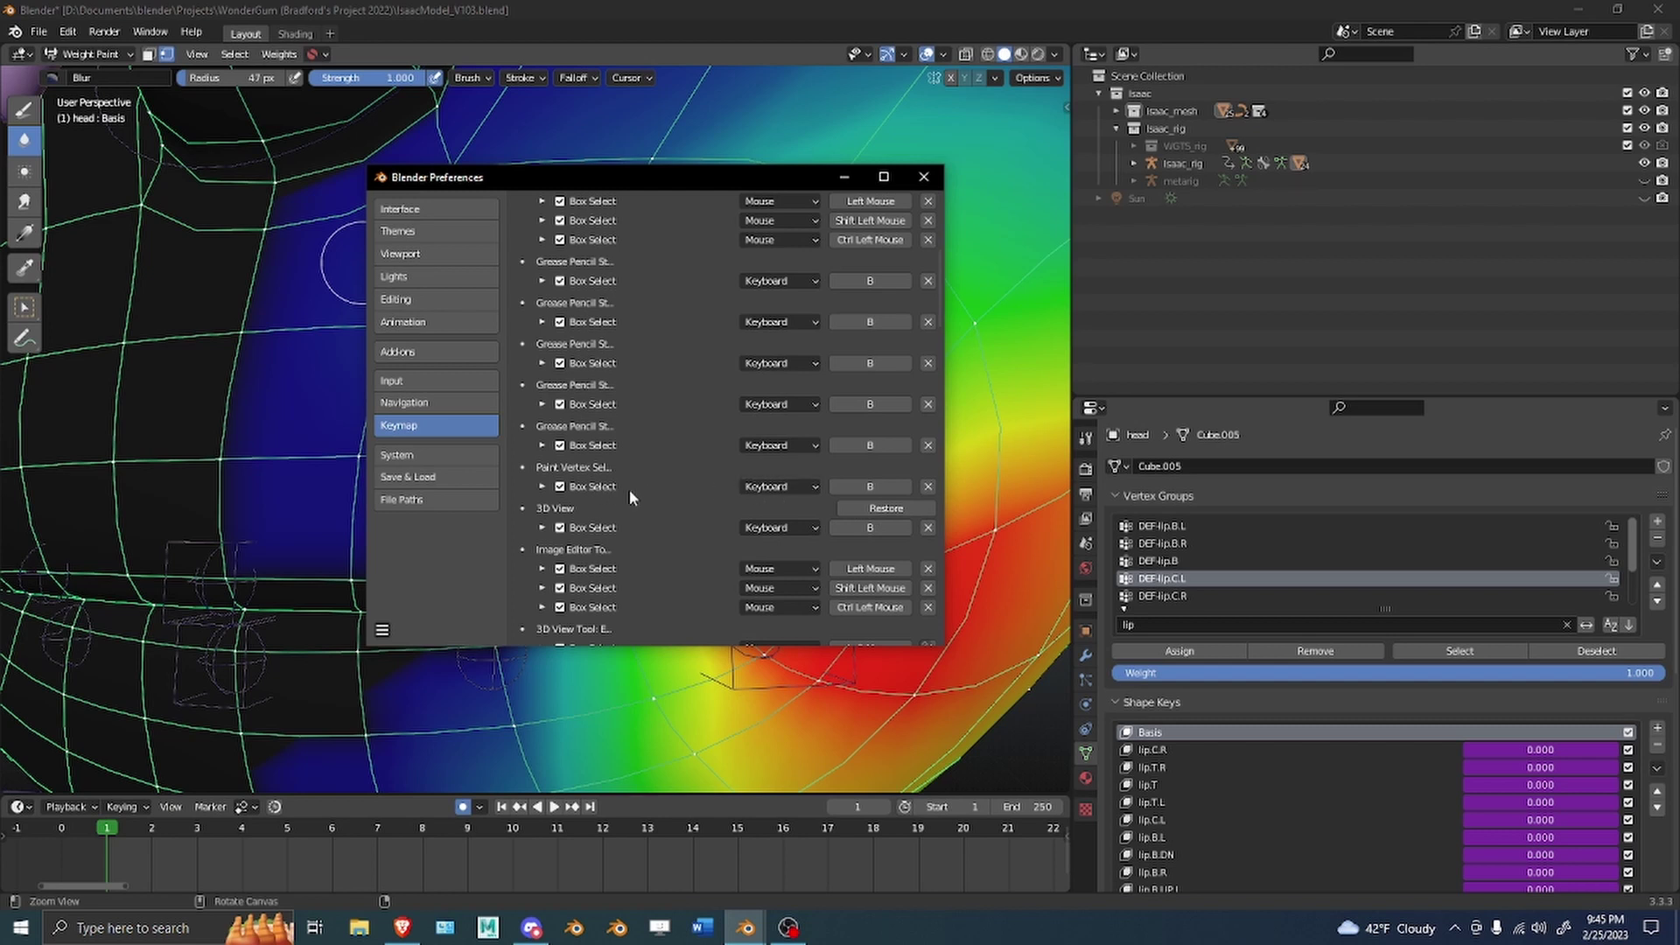
{"action": "left_click", "coordinate": [560, 487]}
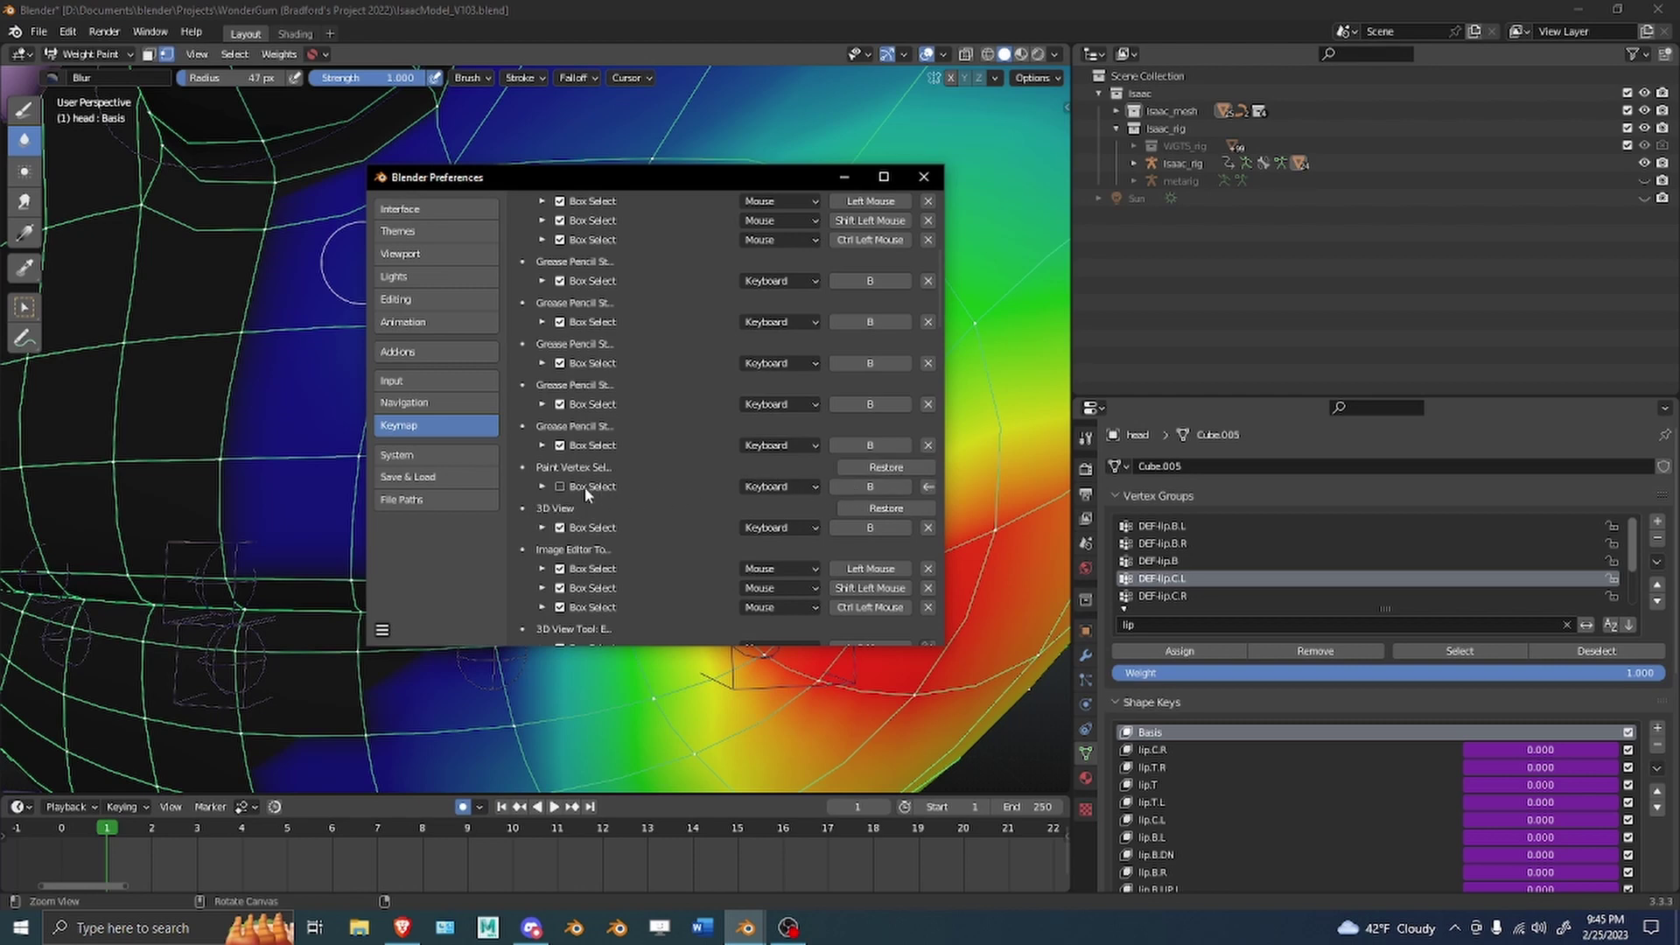
{"action": "left_click", "coordinate": [923, 176]}
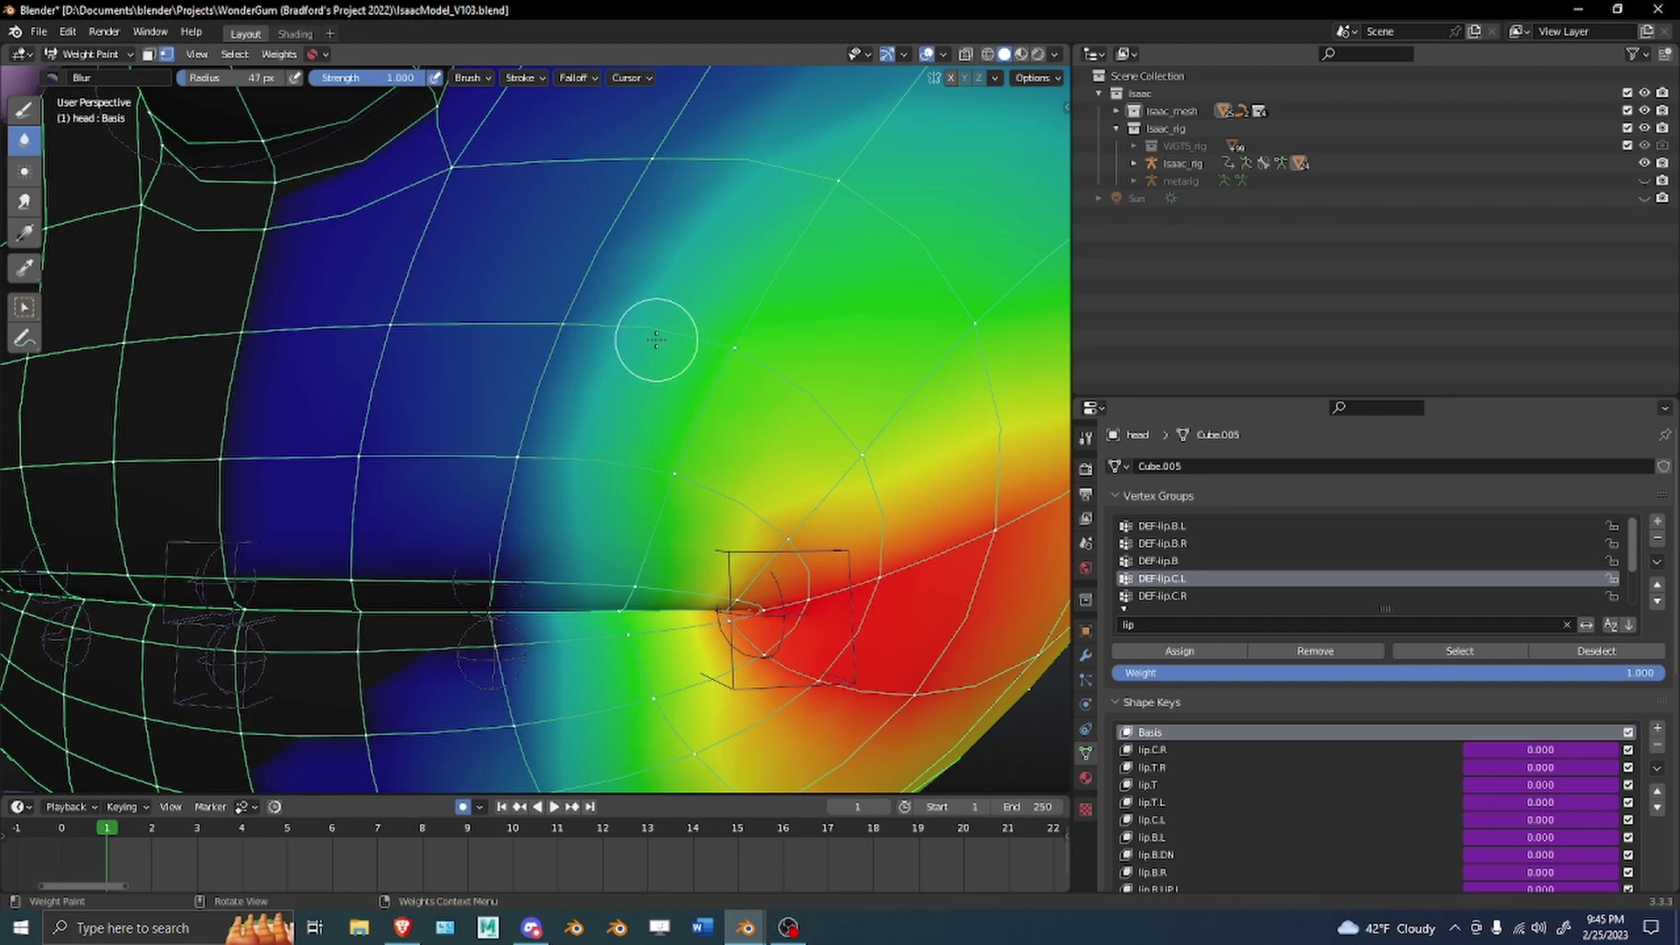
Switch to the Draw brush, start a box selection over the head and cancel it.
{"action": "scroll", "coordinate": [628, 212], "scroll_direction": "down", "scroll_amount": 2}
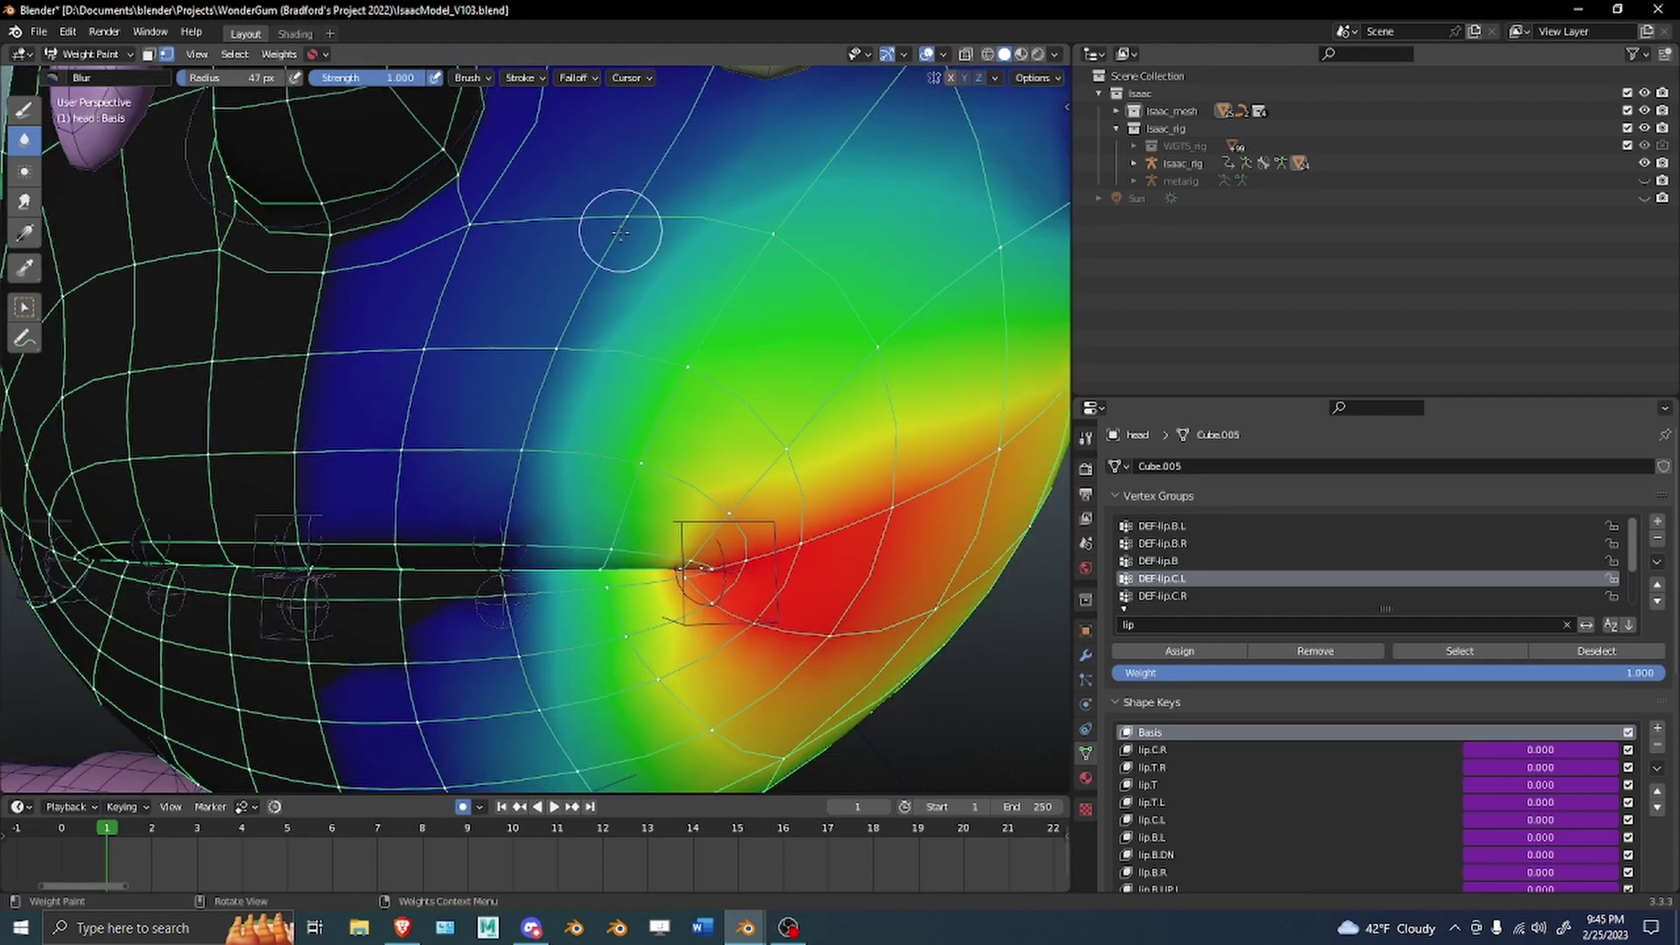
{"action": "key", "text": "d"}
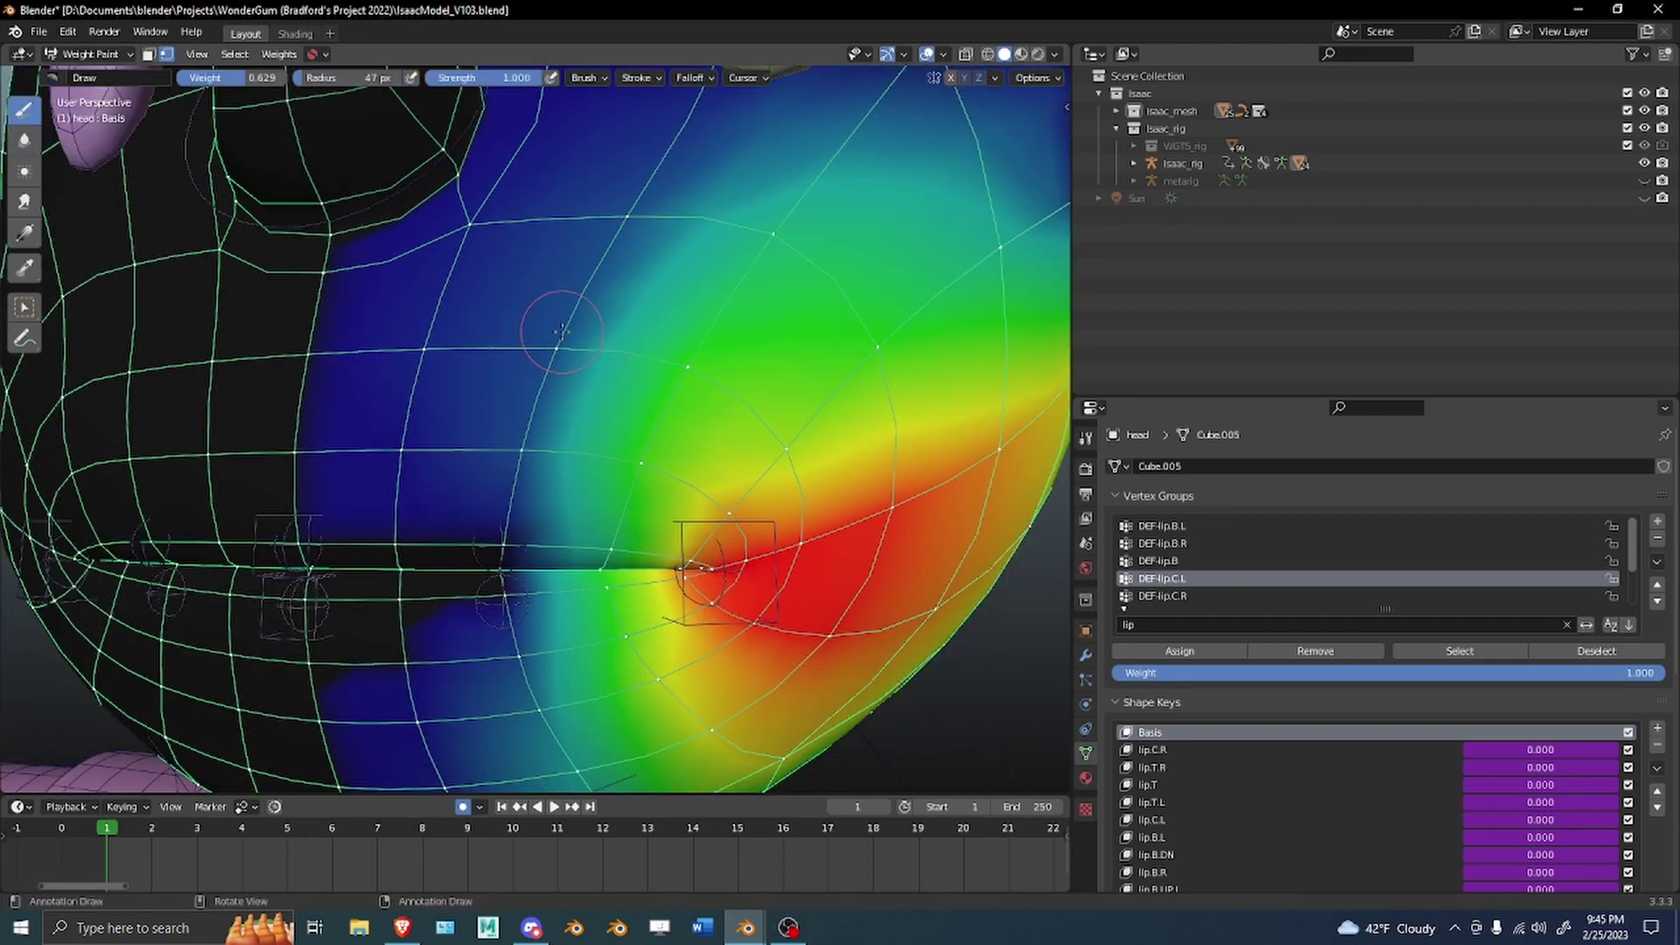
{"action": "key", "text": "b"}
{"action": "key", "text": "Escape"}
Disable the Paint Vertex Selection Box Select shortcut in the keymap preferences and switch to the Blur brush.
{"action": "key", "text": "ctrl+comma"}
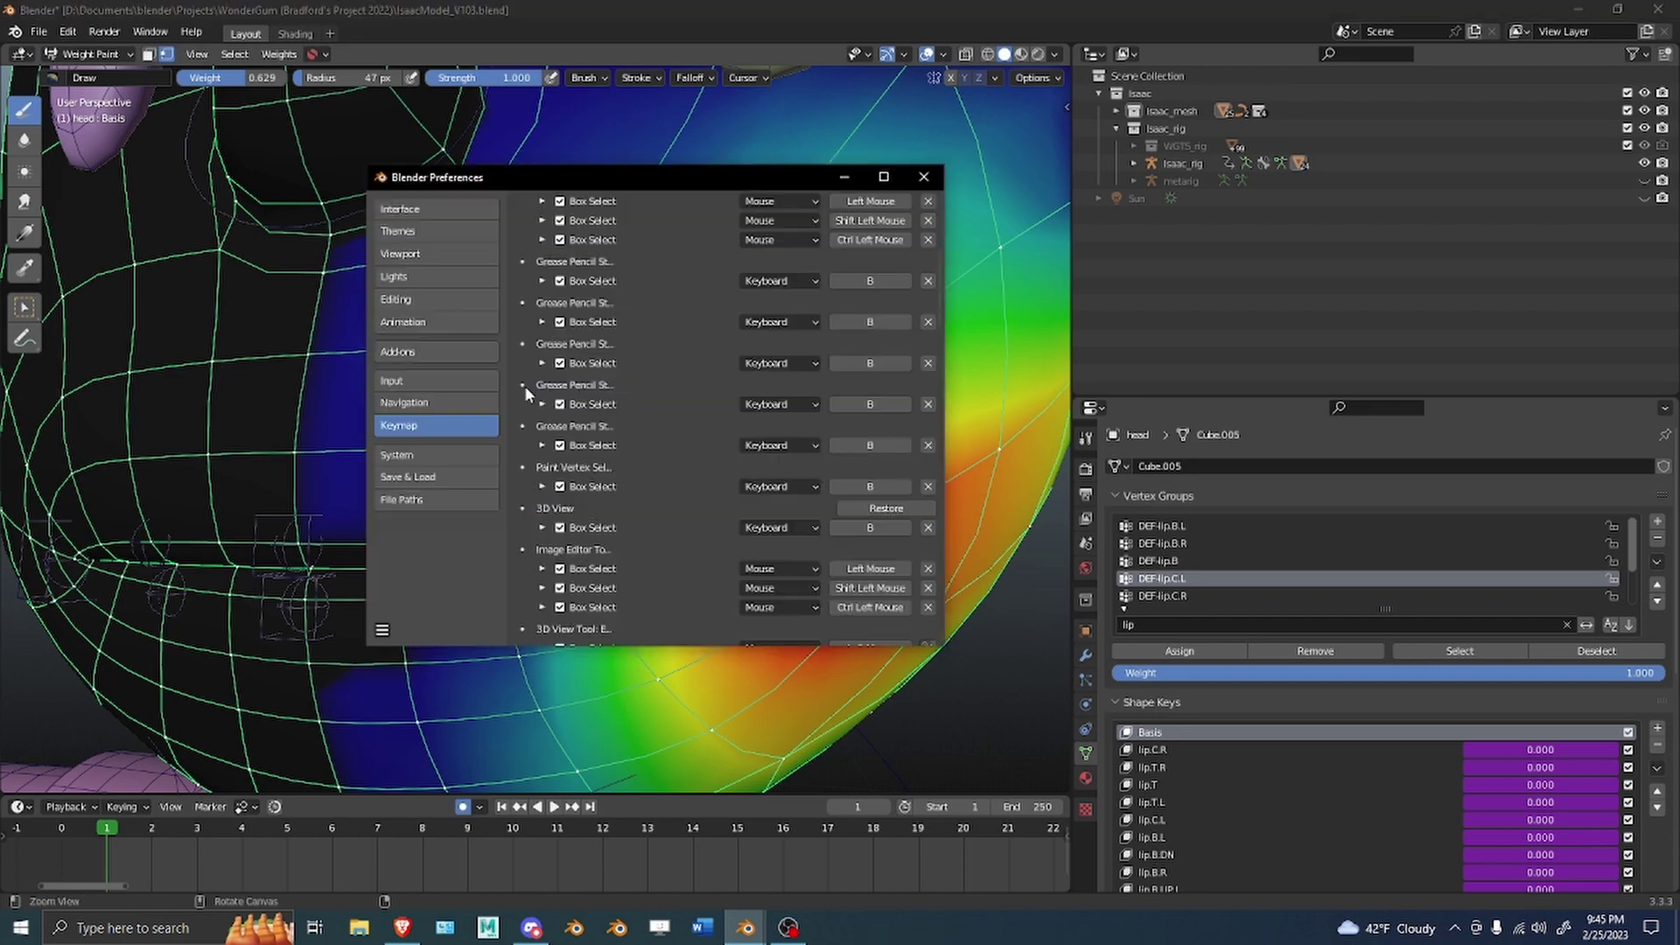
{"action": "left_click", "coordinate": [560, 487]}
{"action": "left_click", "coordinate": [924, 177]}
{"action": "key", "text": "b"}
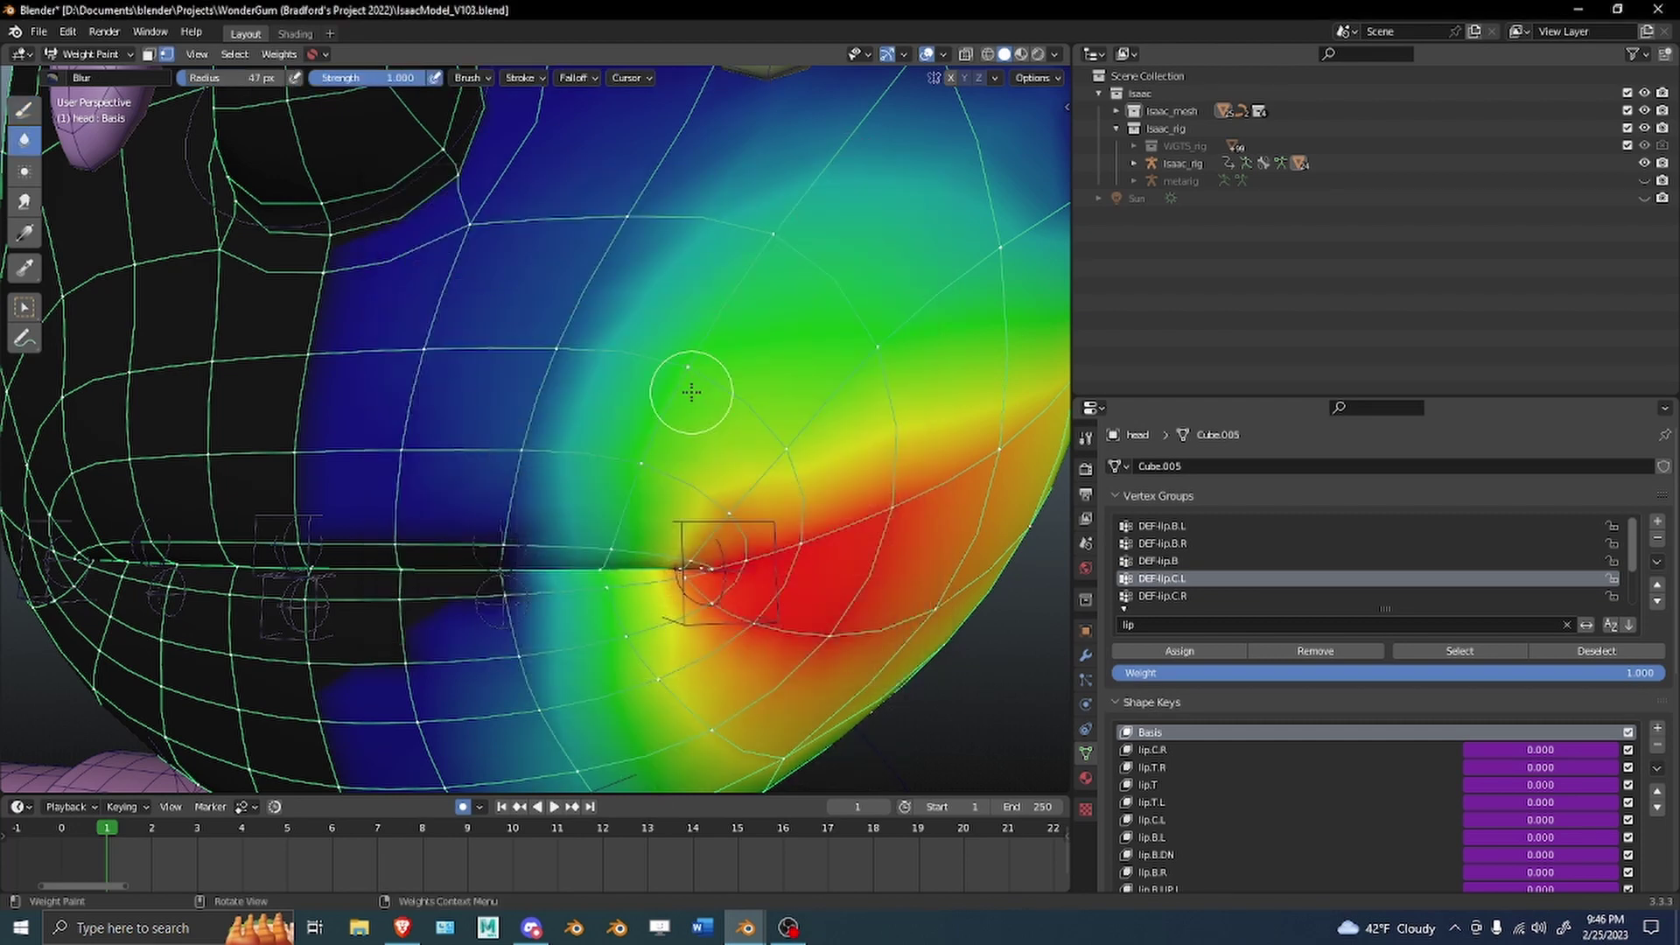
Try blurring the DEF-lip.C.L weights above the left mouth corner, and undo the strokes.
{"action": "mouse_move", "coordinate": [691, 392]}
{"action": "left_mouse_down"}
{"action": "mouse_move", "coordinate": [612, 443]}
{"action": "mouse_move", "coordinate": [551, 330]}
{"action": "mouse_move", "coordinate": [593, 210]}
{"action": "left_mouse_up"}
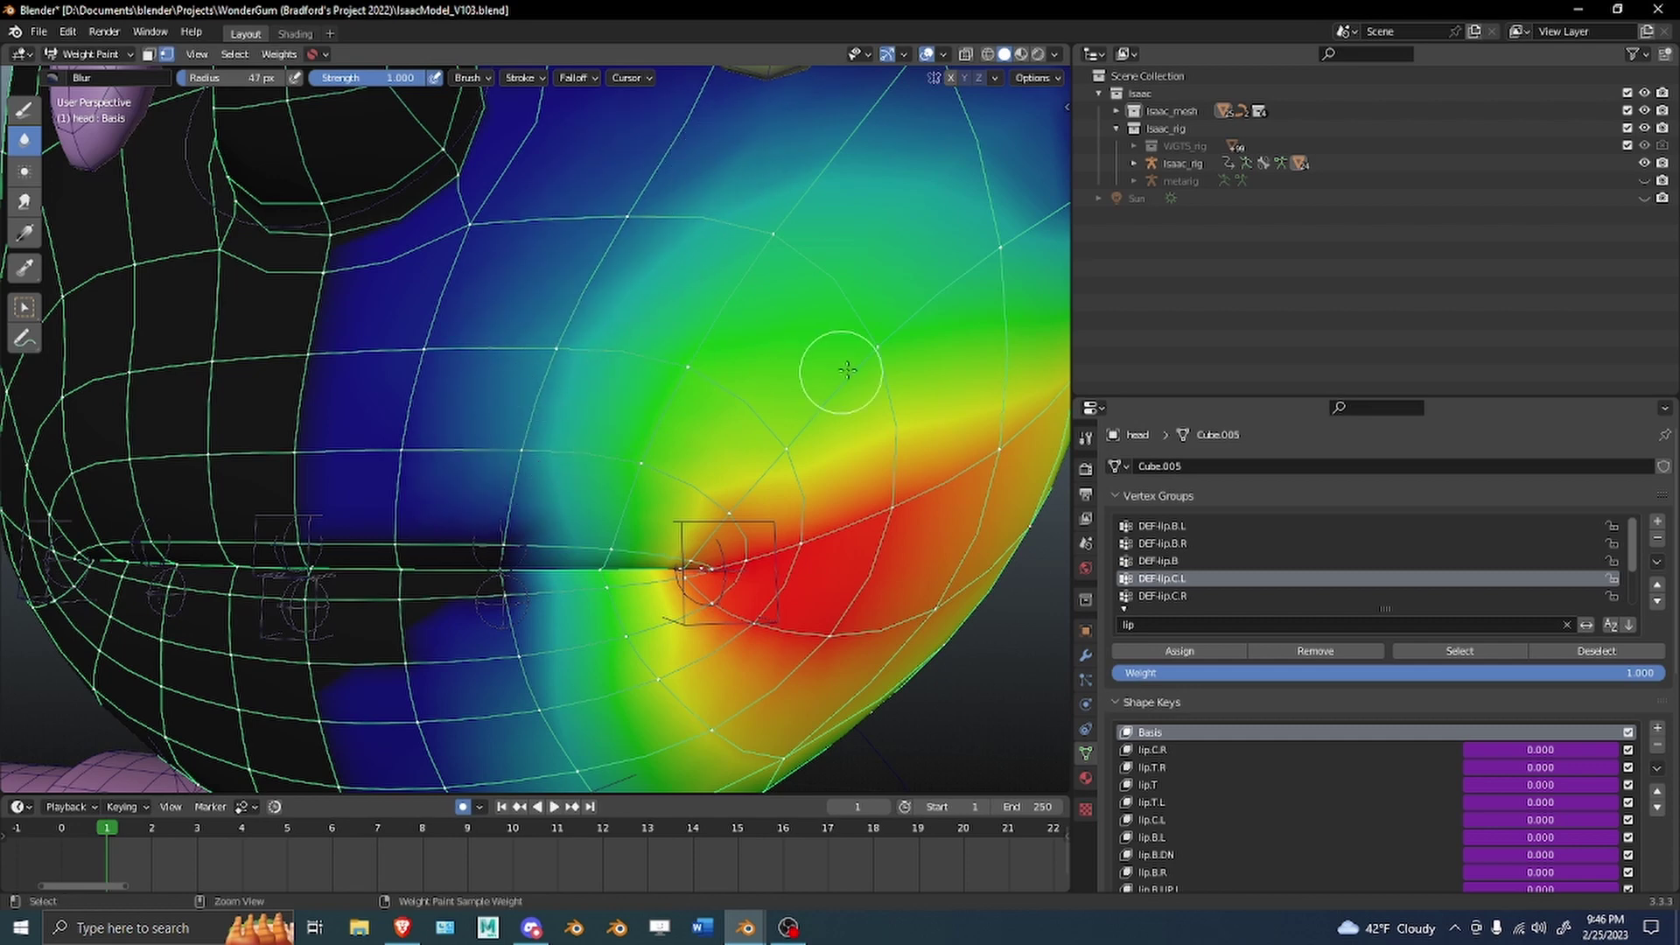
{"action": "key", "text": "ctrl+z"}
{"action": "key", "text": "ctrl+z"}
{"action": "key", "text": "ctrl+z"}
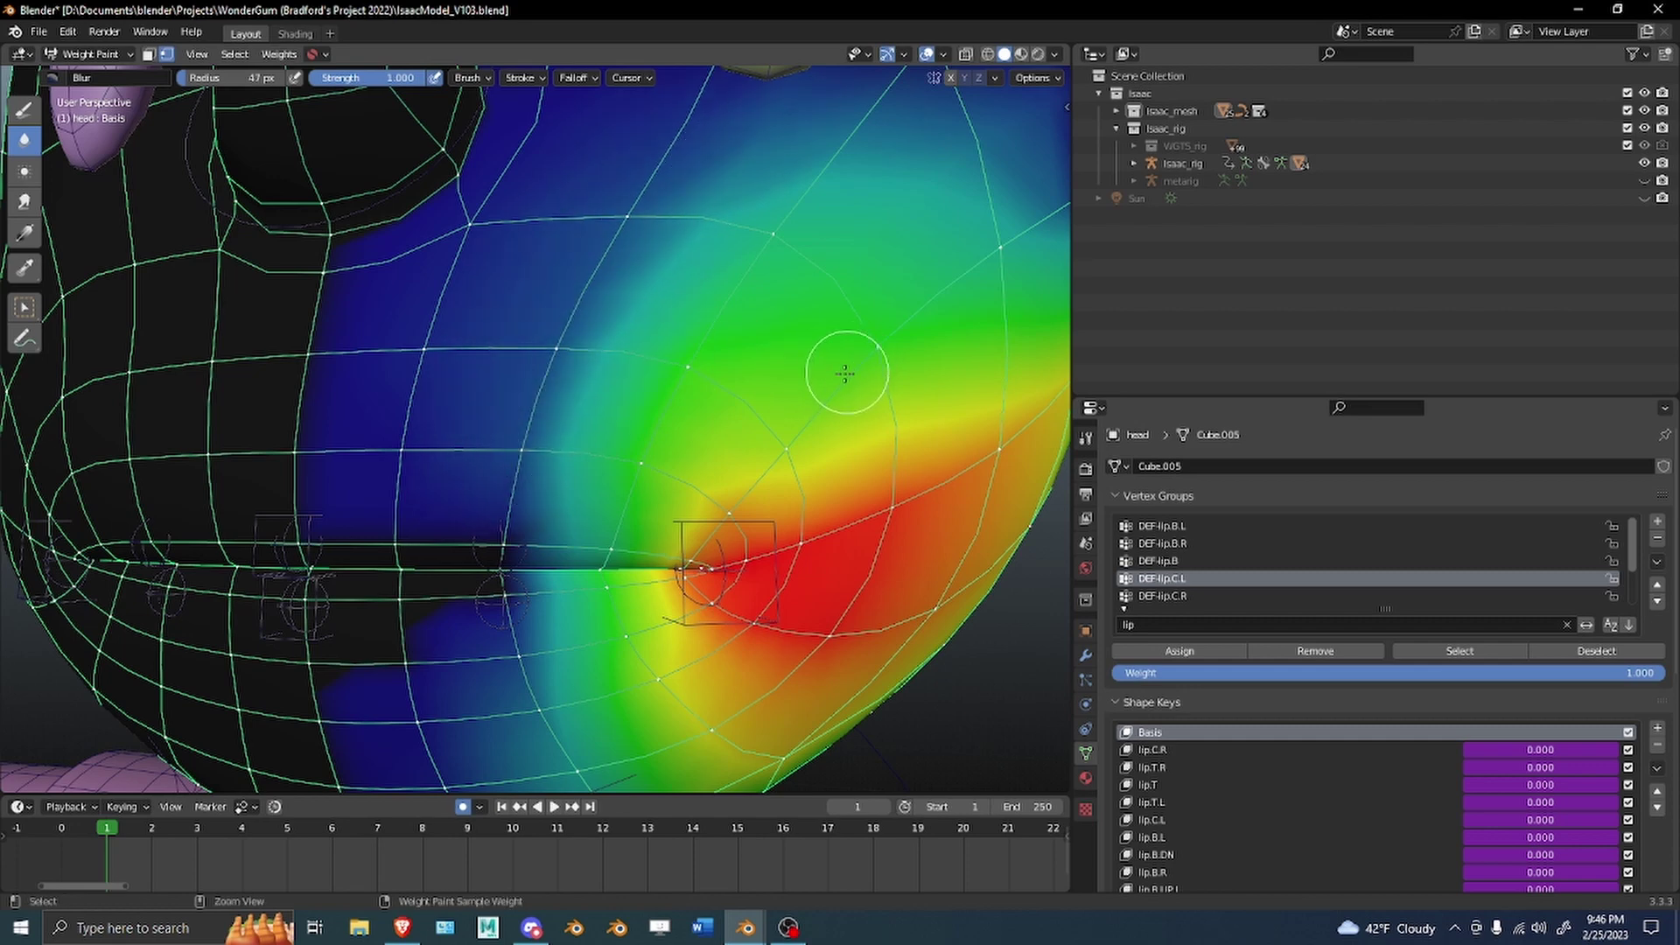
Try raising the left upper lip control in Pose Mode at frame 10, and cancel the move.
{"action": "mouse_move", "coordinate": [832, 375]}
{"action": "middle_mouse_down"}
{"action": "mouse_move", "coordinate": [563, 507]}
{"action": "mouse_move", "coordinate": [518, 557]}
{"action": "middle_mouse_up"}
{"action": "mouse_move", "coordinate": [521, 356]}
{"action": "middle_mouse_down", "text": "alt"}
{"action": "mouse_move", "coordinate": [443, 345]}
{"action": "mouse_move", "coordinate": [795, 326]}
{"action": "mouse_move", "coordinate": [578, 330]}
{"action": "mouse_move", "coordinate": [661, 345]}
{"action": "mouse_move", "coordinate": [487, 351]}
{"action": "mouse_move", "coordinate": [711, 347]}
{"action": "middle_mouse_up", "text": "alt"}
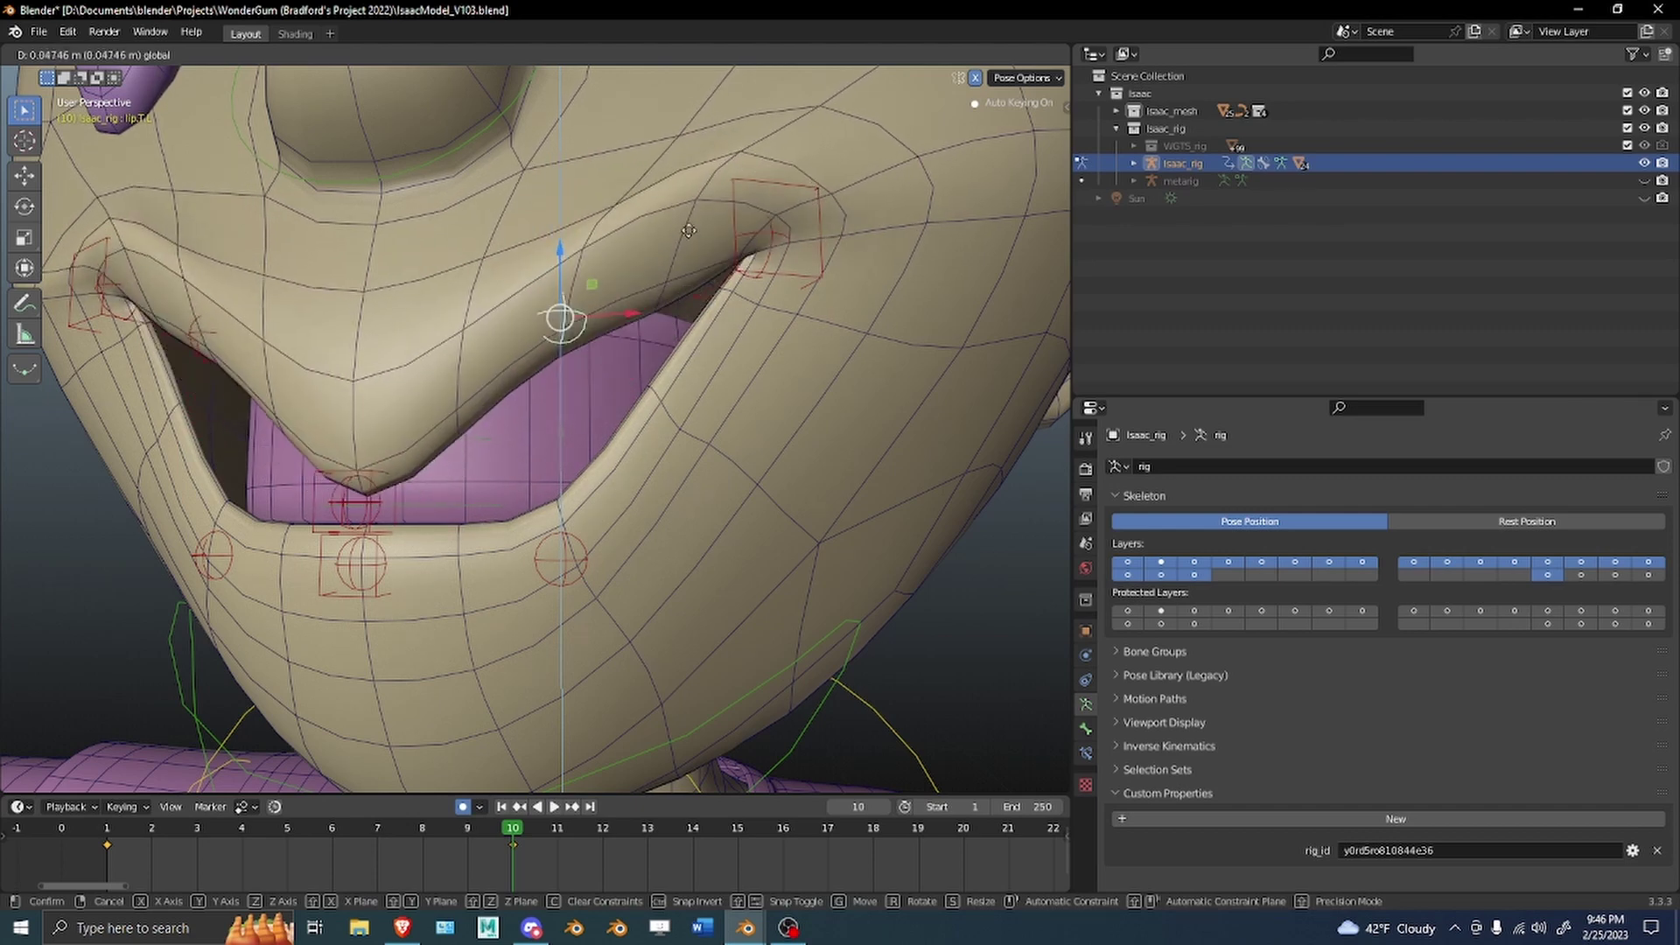
{"action": "right_click", "coordinate": [740, 283]}
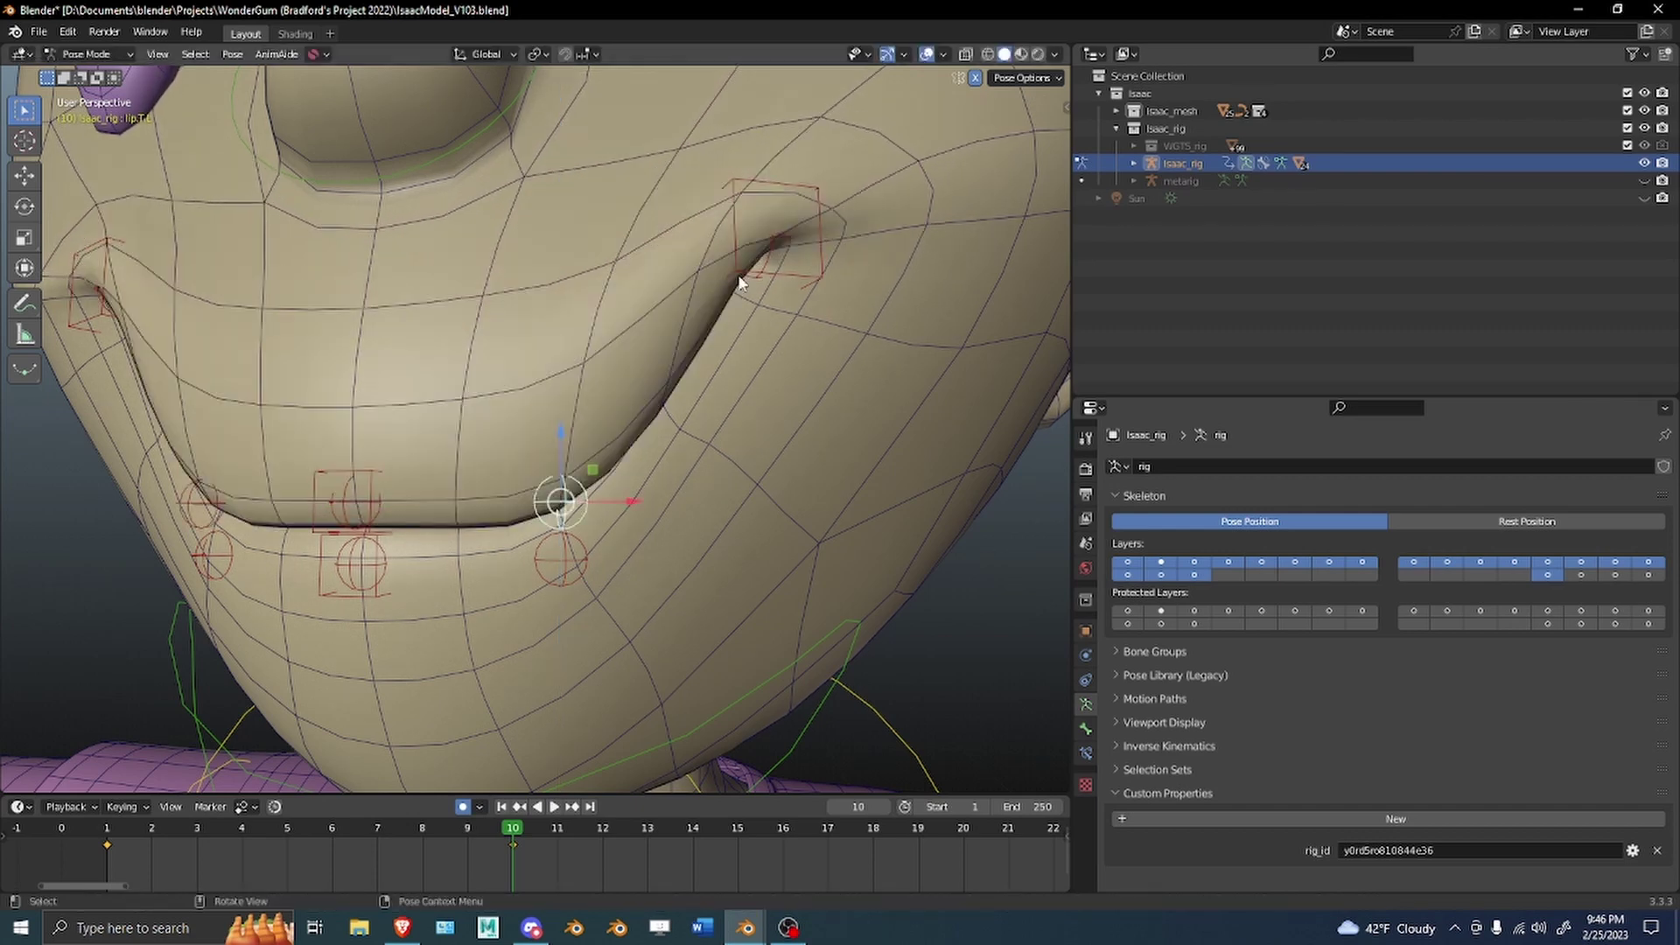
Select the left mouth corner control and examine the smile deformation from the front and at close range from an angle.
{"action": "key", "text": "KP_1"}
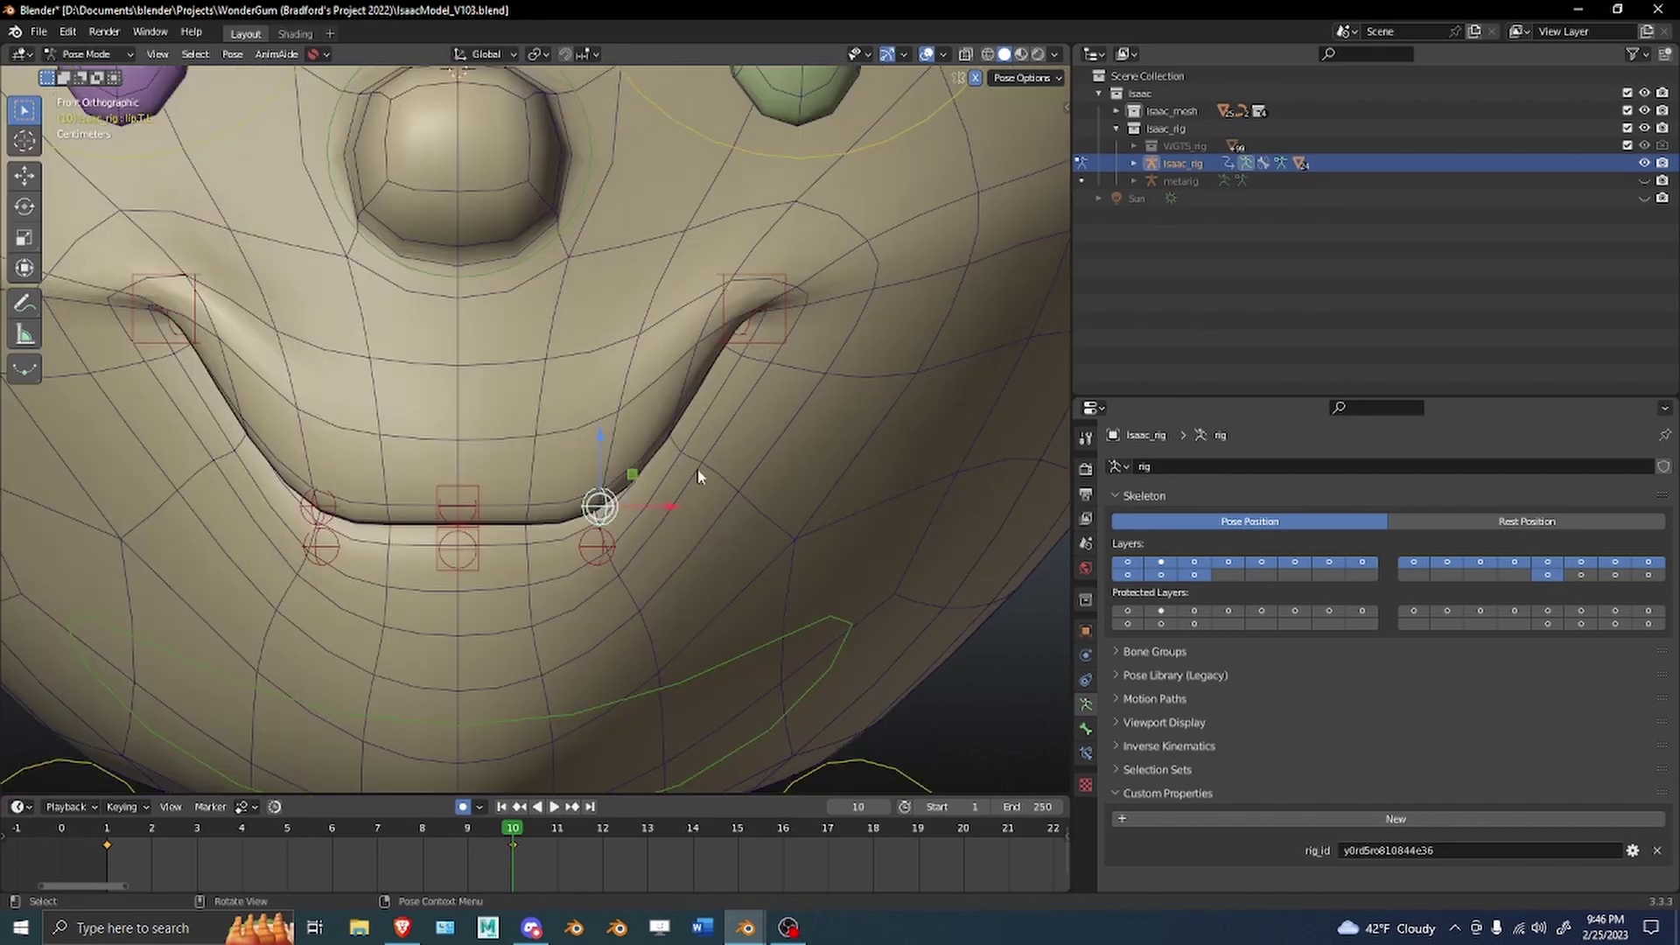
{"action": "scroll", "coordinate": [743, 357], "scroll_direction": "down", "scroll_amount": 2}
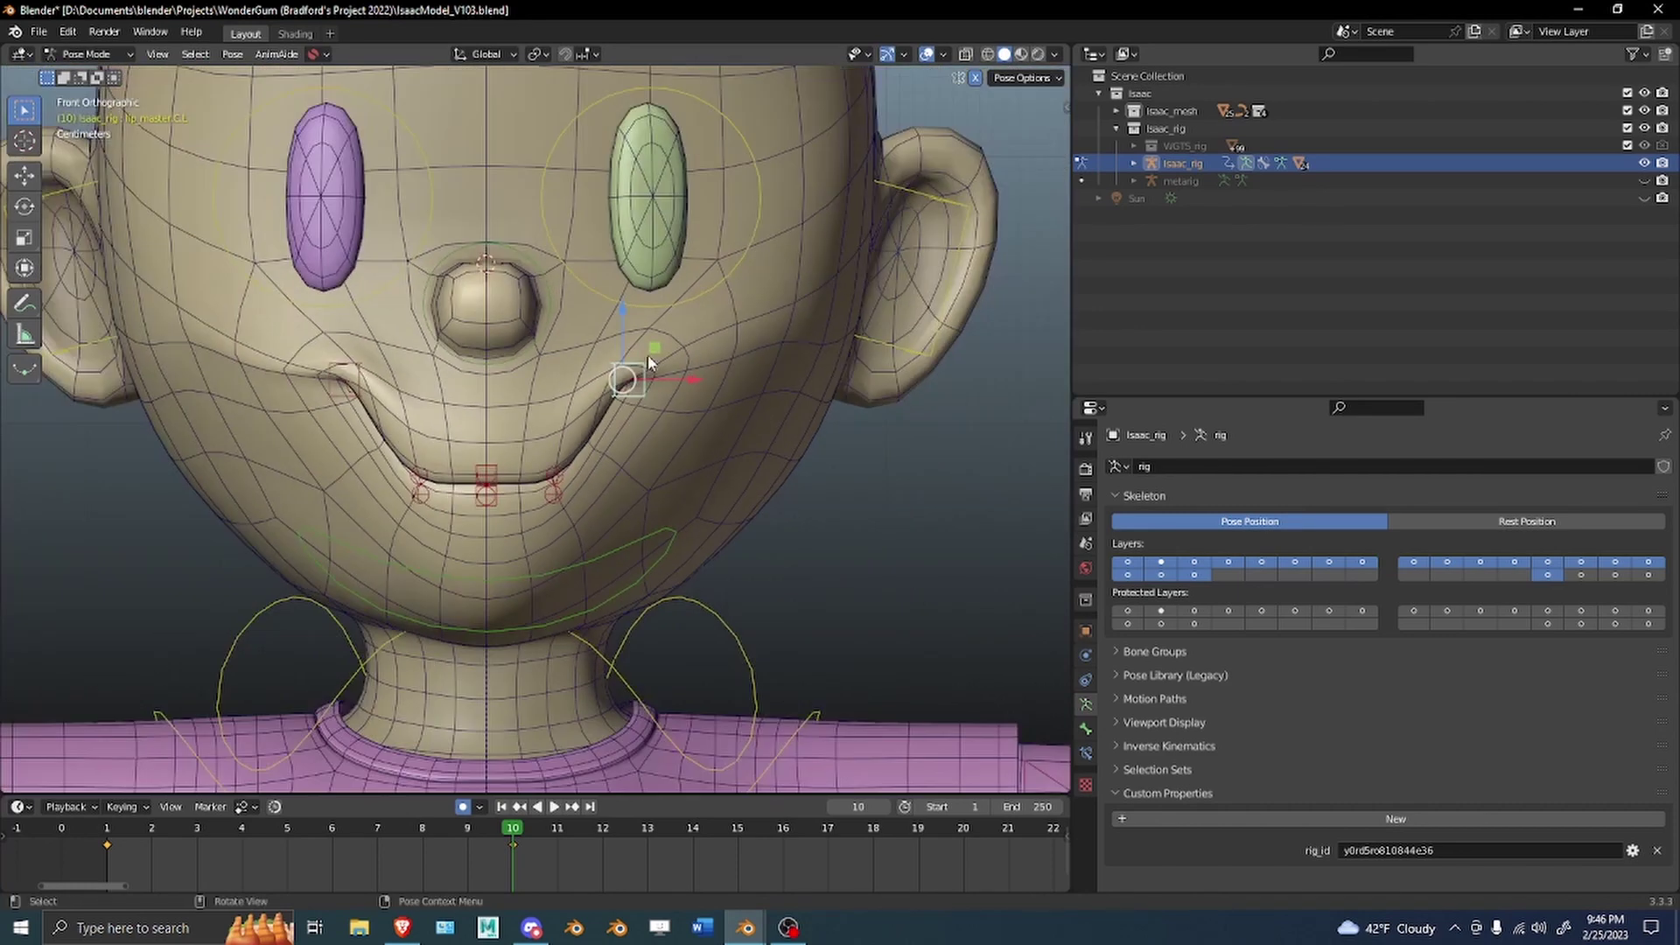
{"action": "scroll", "coordinate": [649, 363], "scroll_direction": "up", "scroll_amount": 4}
{"action": "left_click_drag", "start_coordinate": [755, 239], "coordinate": [859, 281]}
{"action": "middle_click_drag", "start_coordinate": [859, 281], "coordinate": [600, 501]}
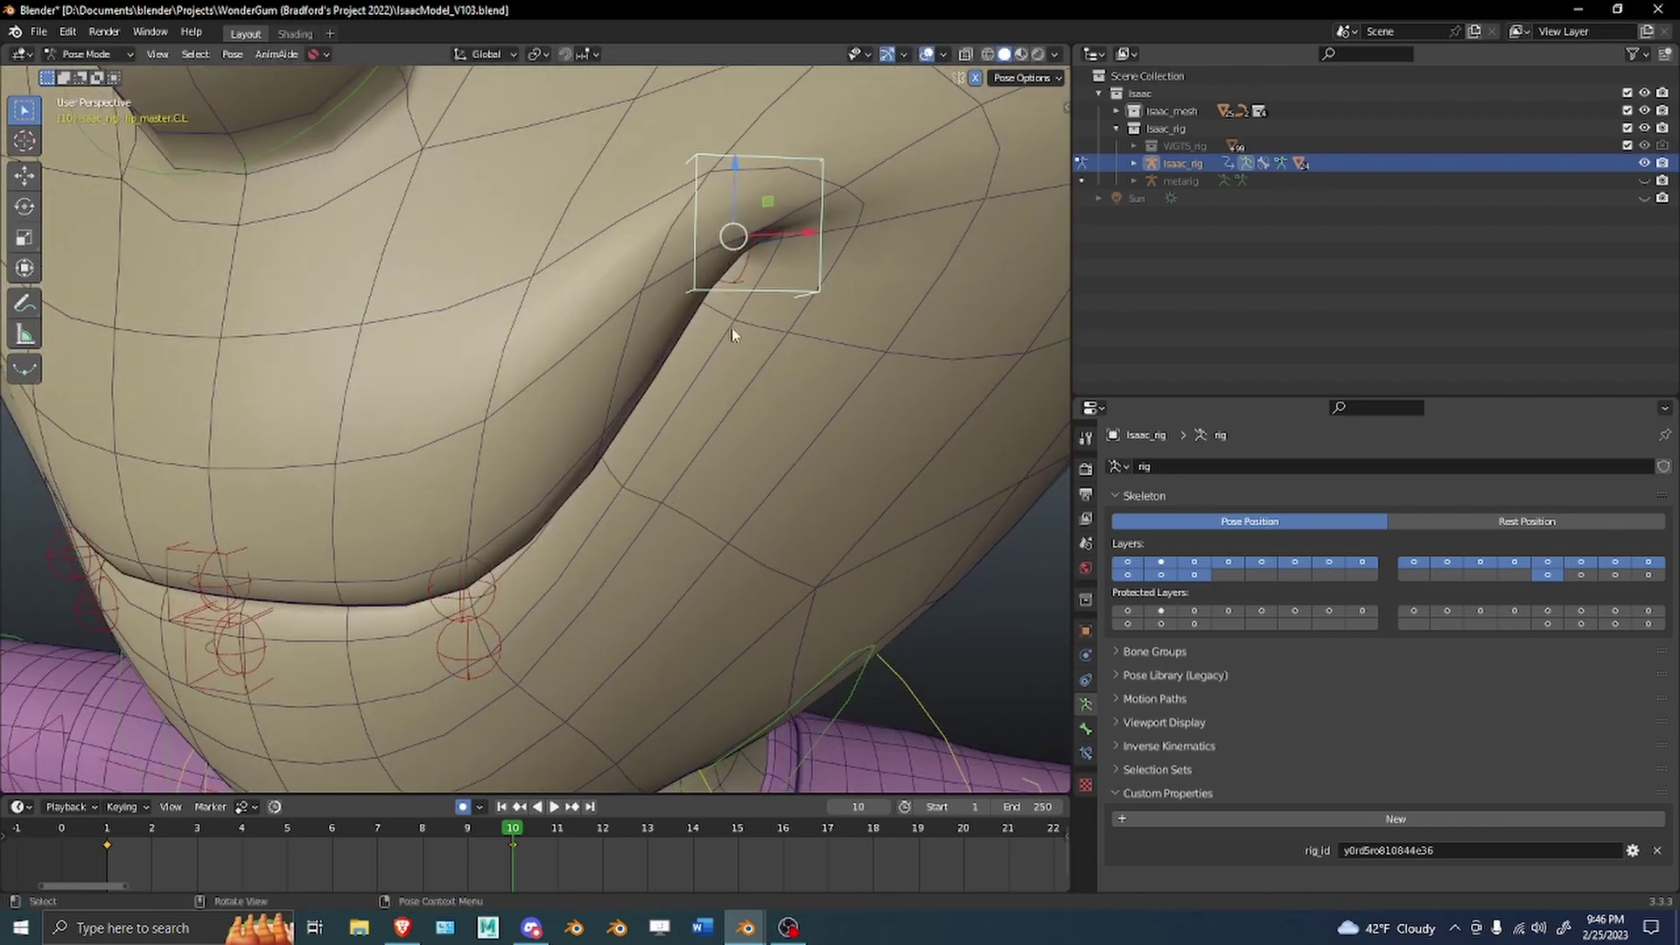
{"action": "middle_click_drag", "start_coordinate": [638, 412], "coordinate": [675, 344], "text": "shift"}
{"action": "scroll", "coordinate": [675, 344], "scroll_direction": "down", "scroll_amount": 2}
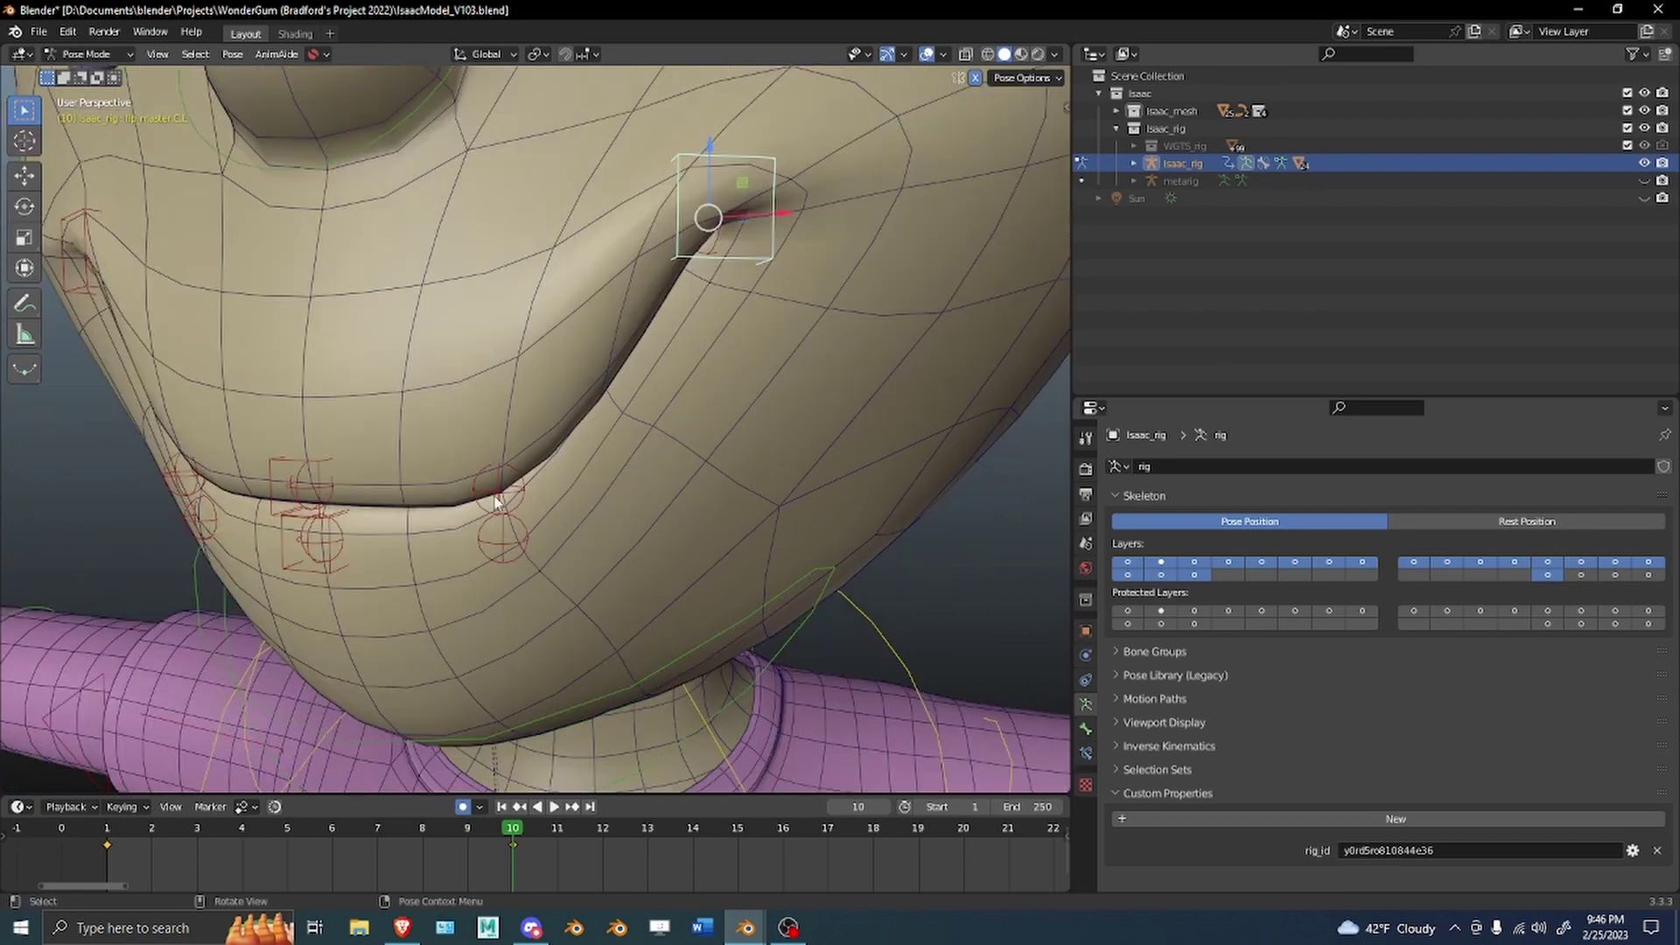
{"action": "middle_click_drag", "start_coordinate": [495, 501], "coordinate": [592, 447]}
{"action": "left_click", "coordinate": [573, 462], "text": "shift"}
{"action": "key", "text": "ctrl+shift+c"}
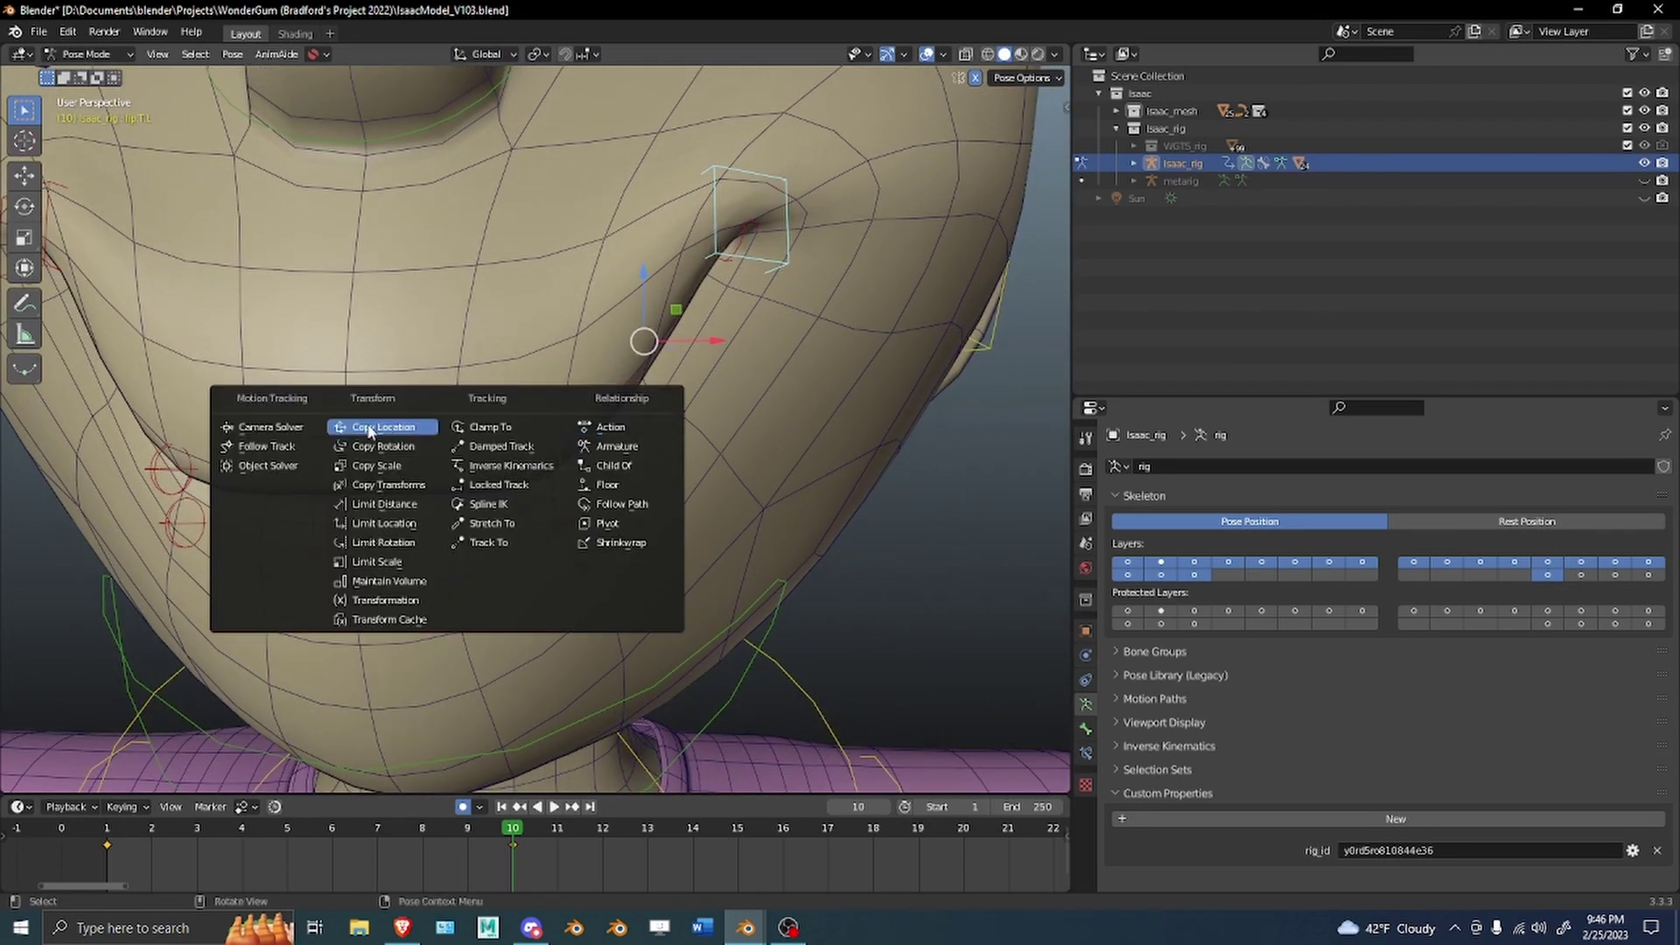
{"action": "left_click", "coordinate": [783, 261]}
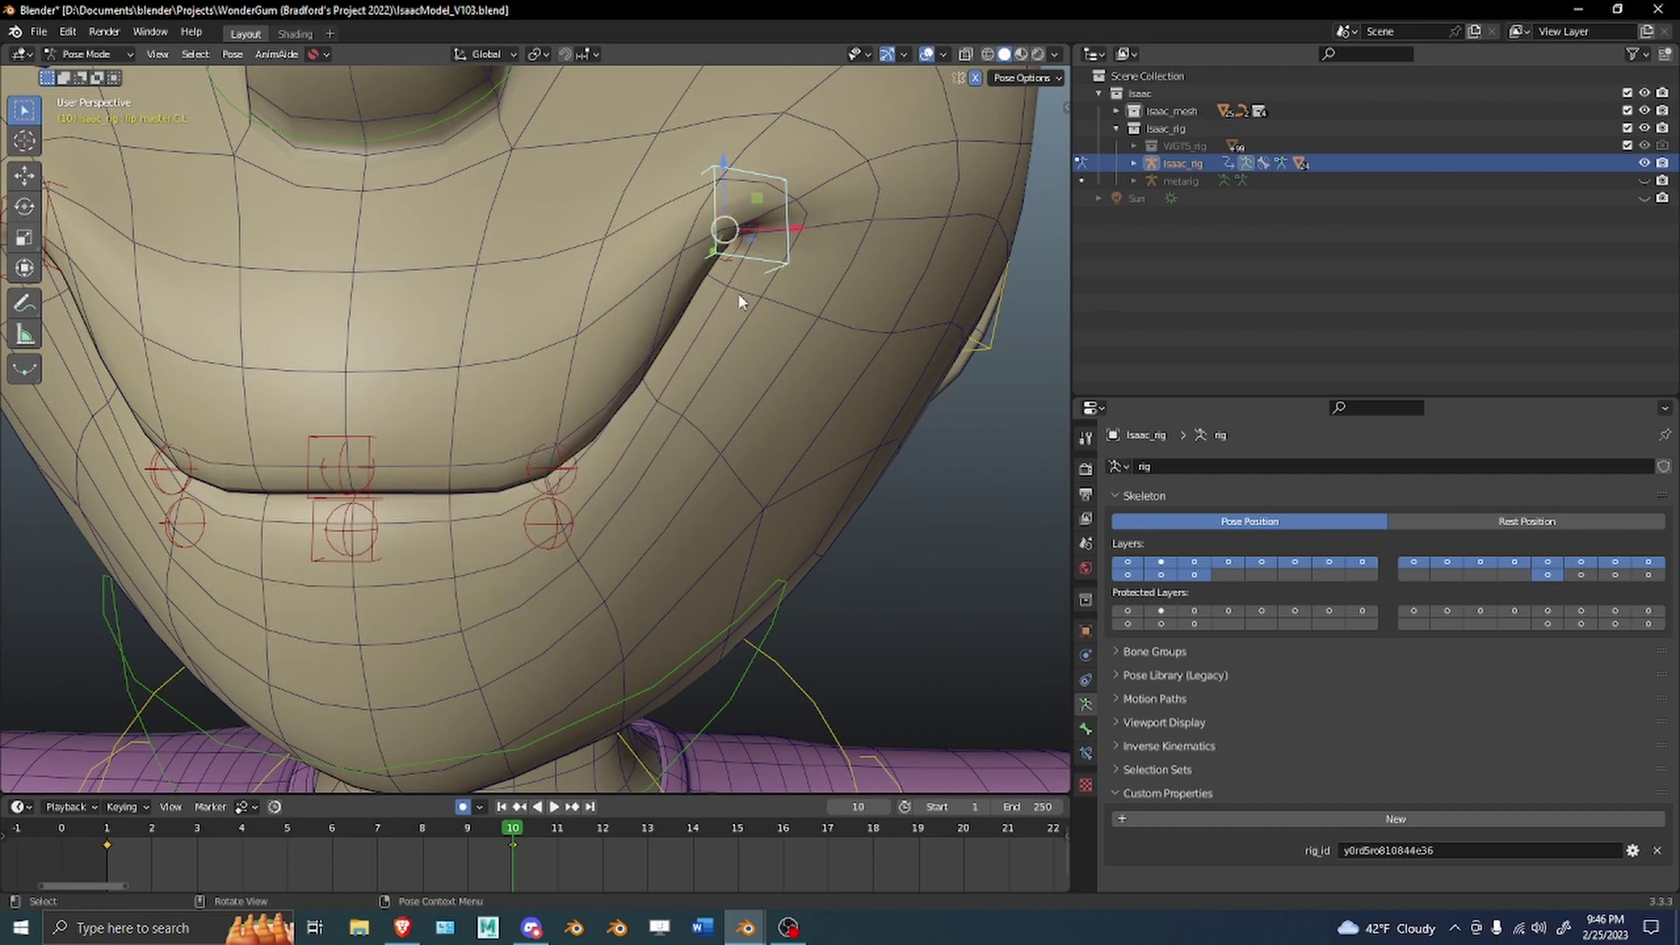
{"action": "left_click", "coordinate": [560, 477]}
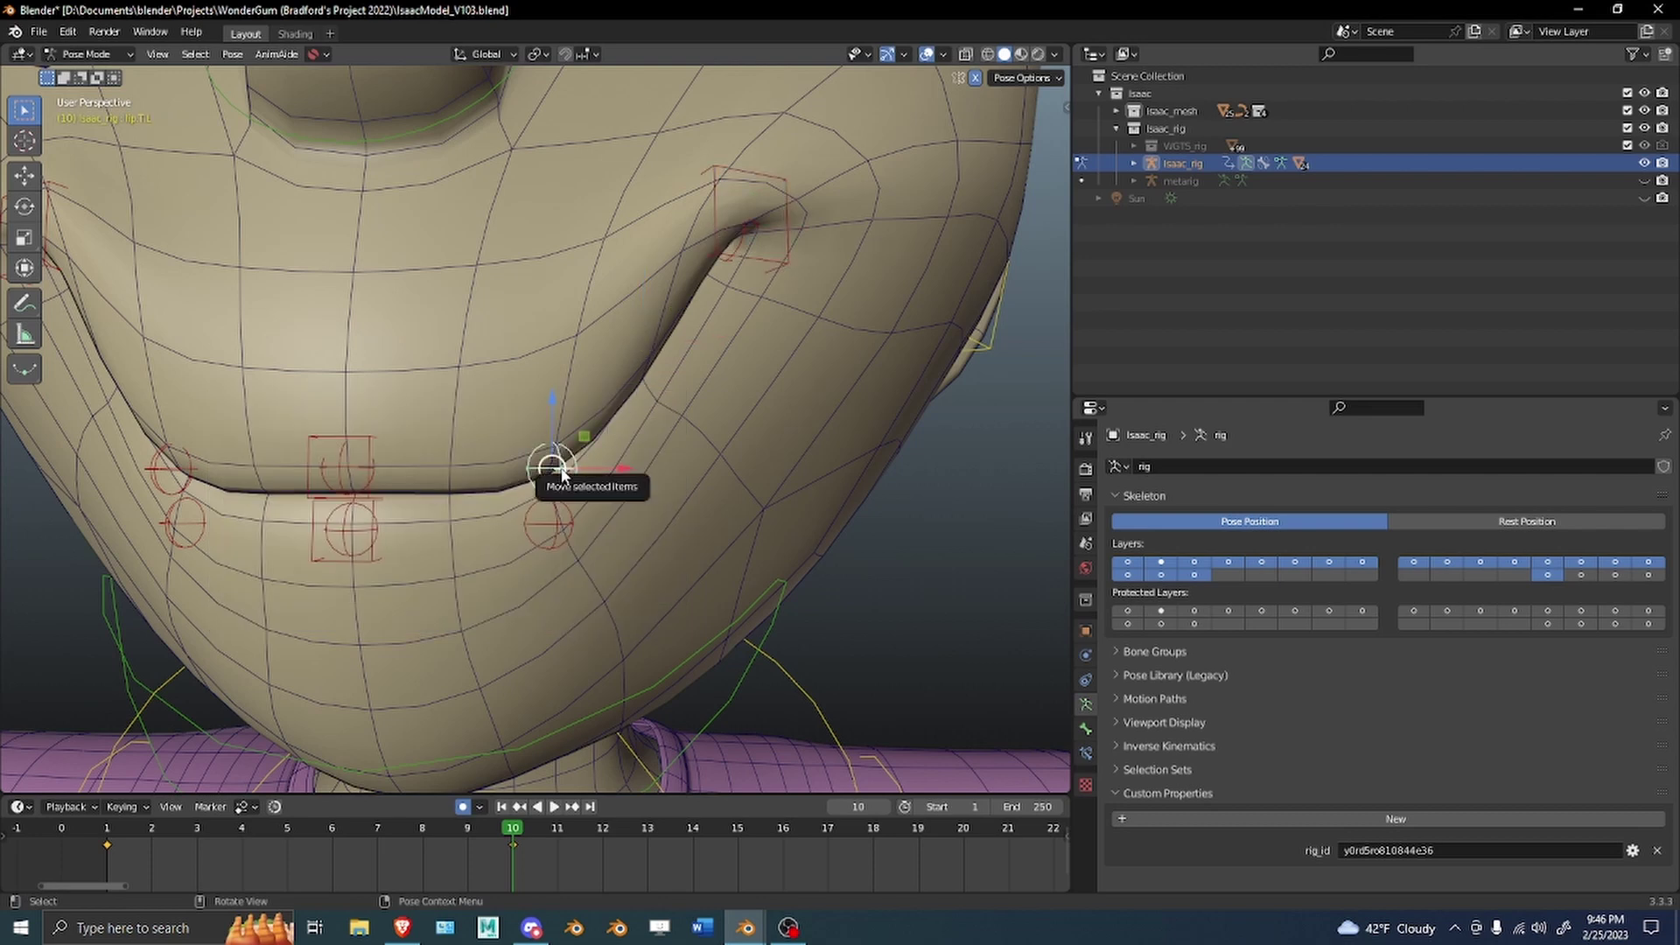
{"action": "key", "text": "g"}
{"action": "key", "text": "Escape"}
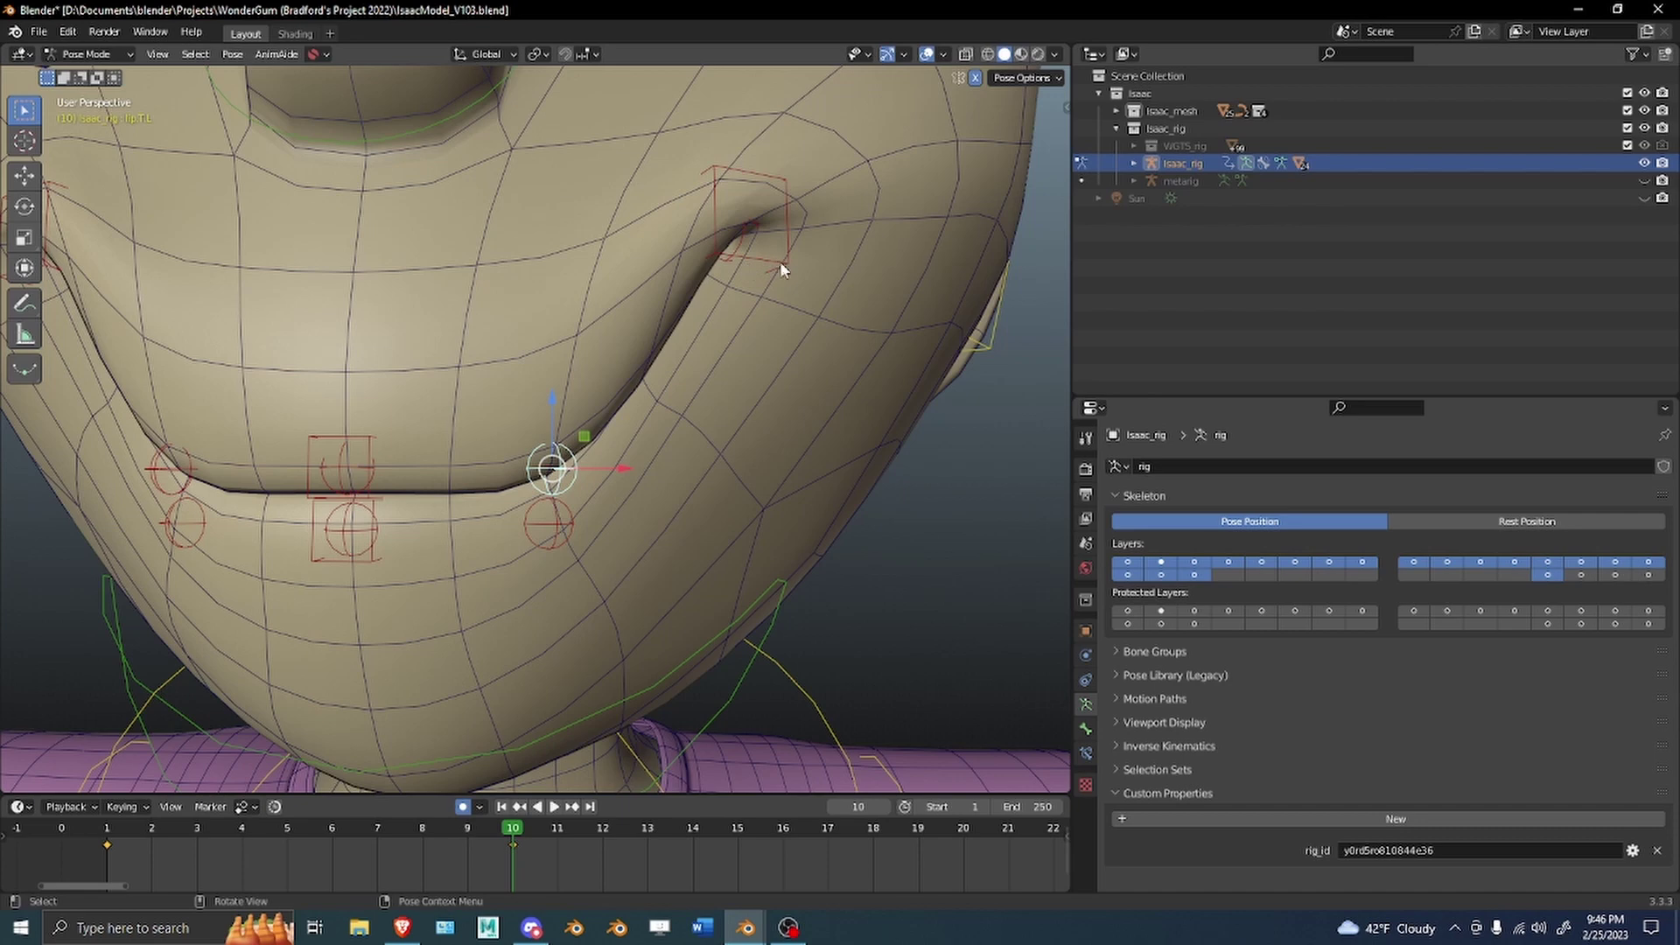
Add a Copy Location constraint to the left upper lip control, targeting the left mouth corner control.
{"action": "left_click", "coordinate": [785, 270]}
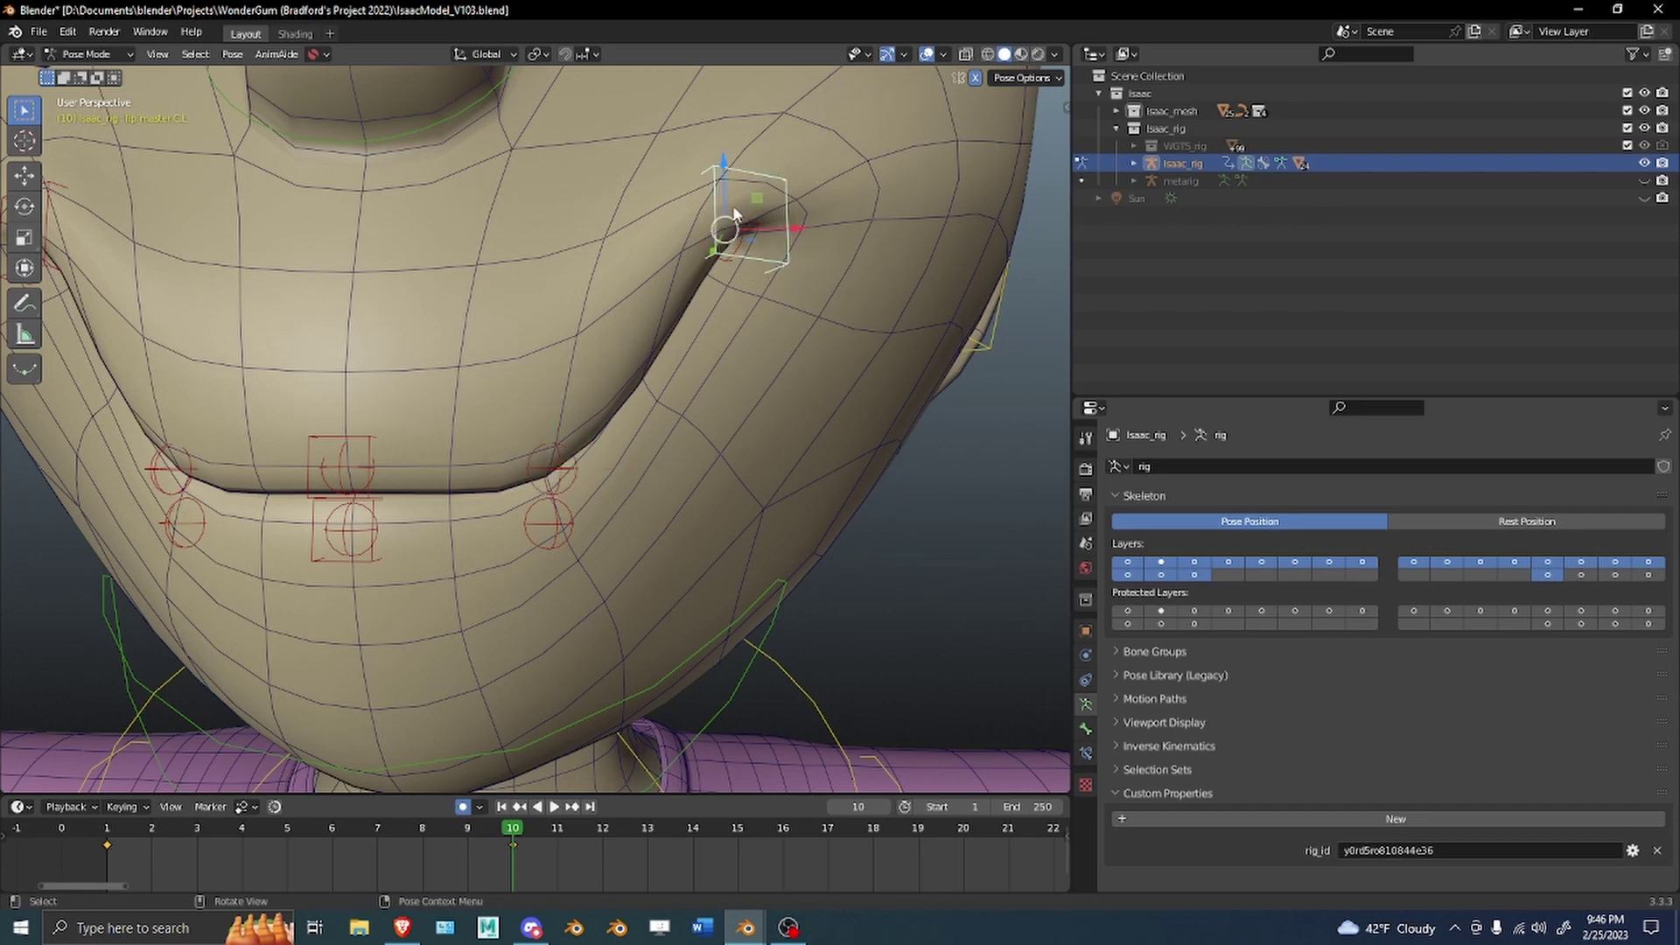
{"action": "middle_click_drag", "start_coordinate": [781, 259], "coordinate": [731, 272]}
{"action": "left_click", "coordinate": [536, 473], "text": "shift"}
{"action": "middle_click_drag", "start_coordinate": [646, 424], "coordinate": [582, 453]}
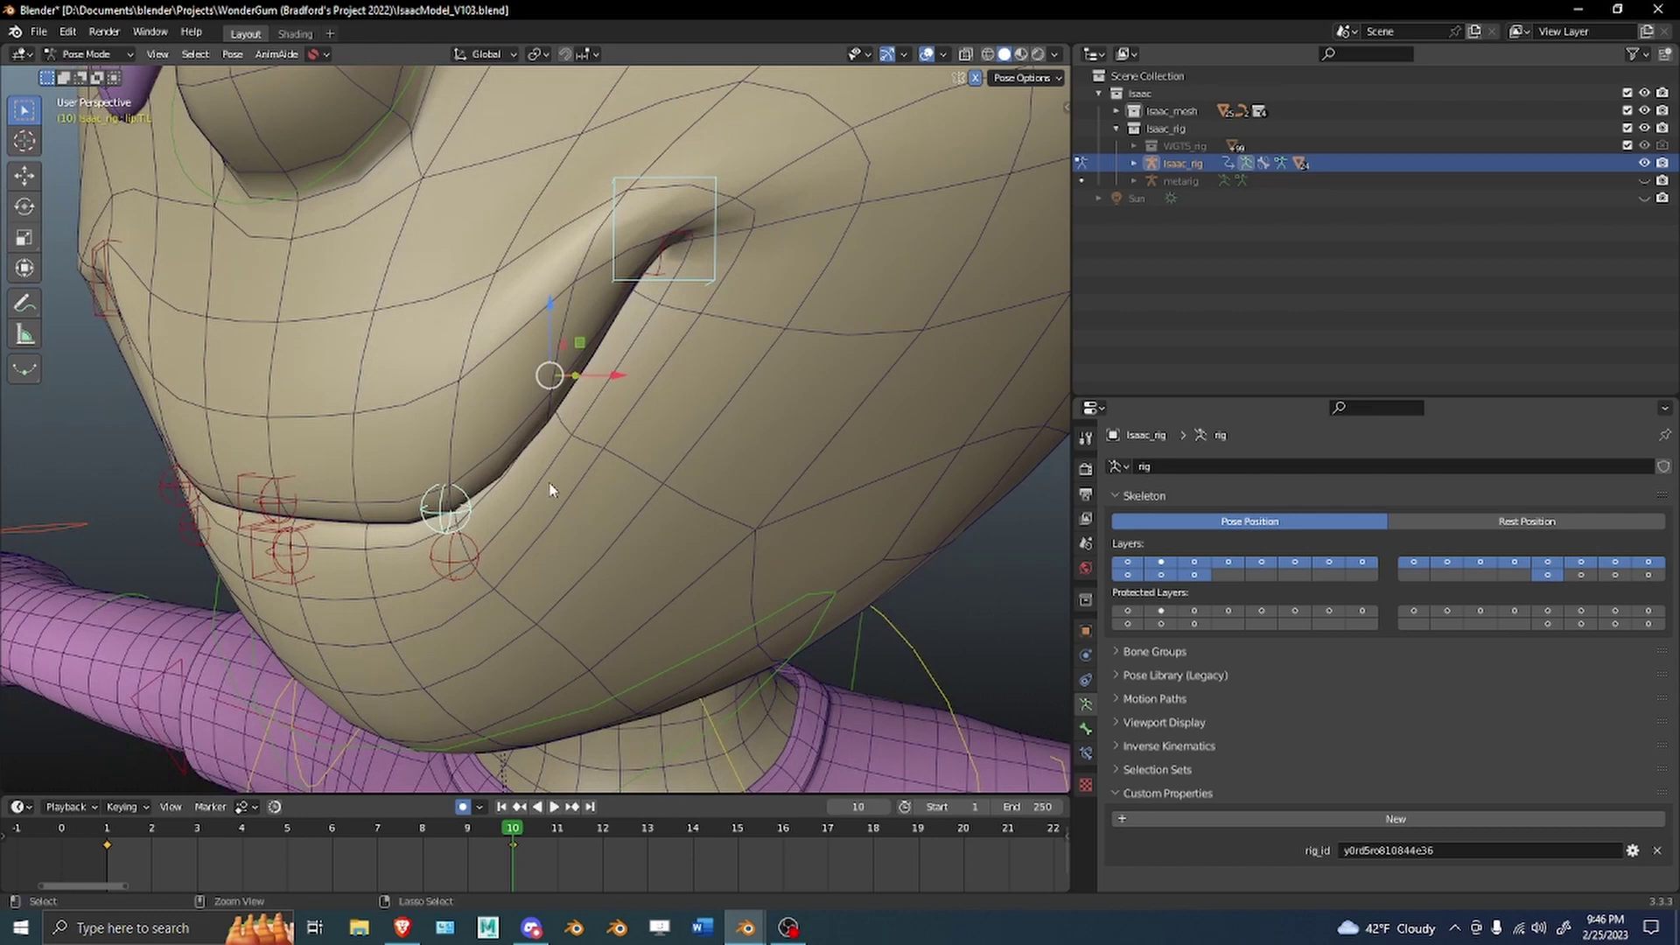
{"action": "key", "text": "ctrl+shift+c"}
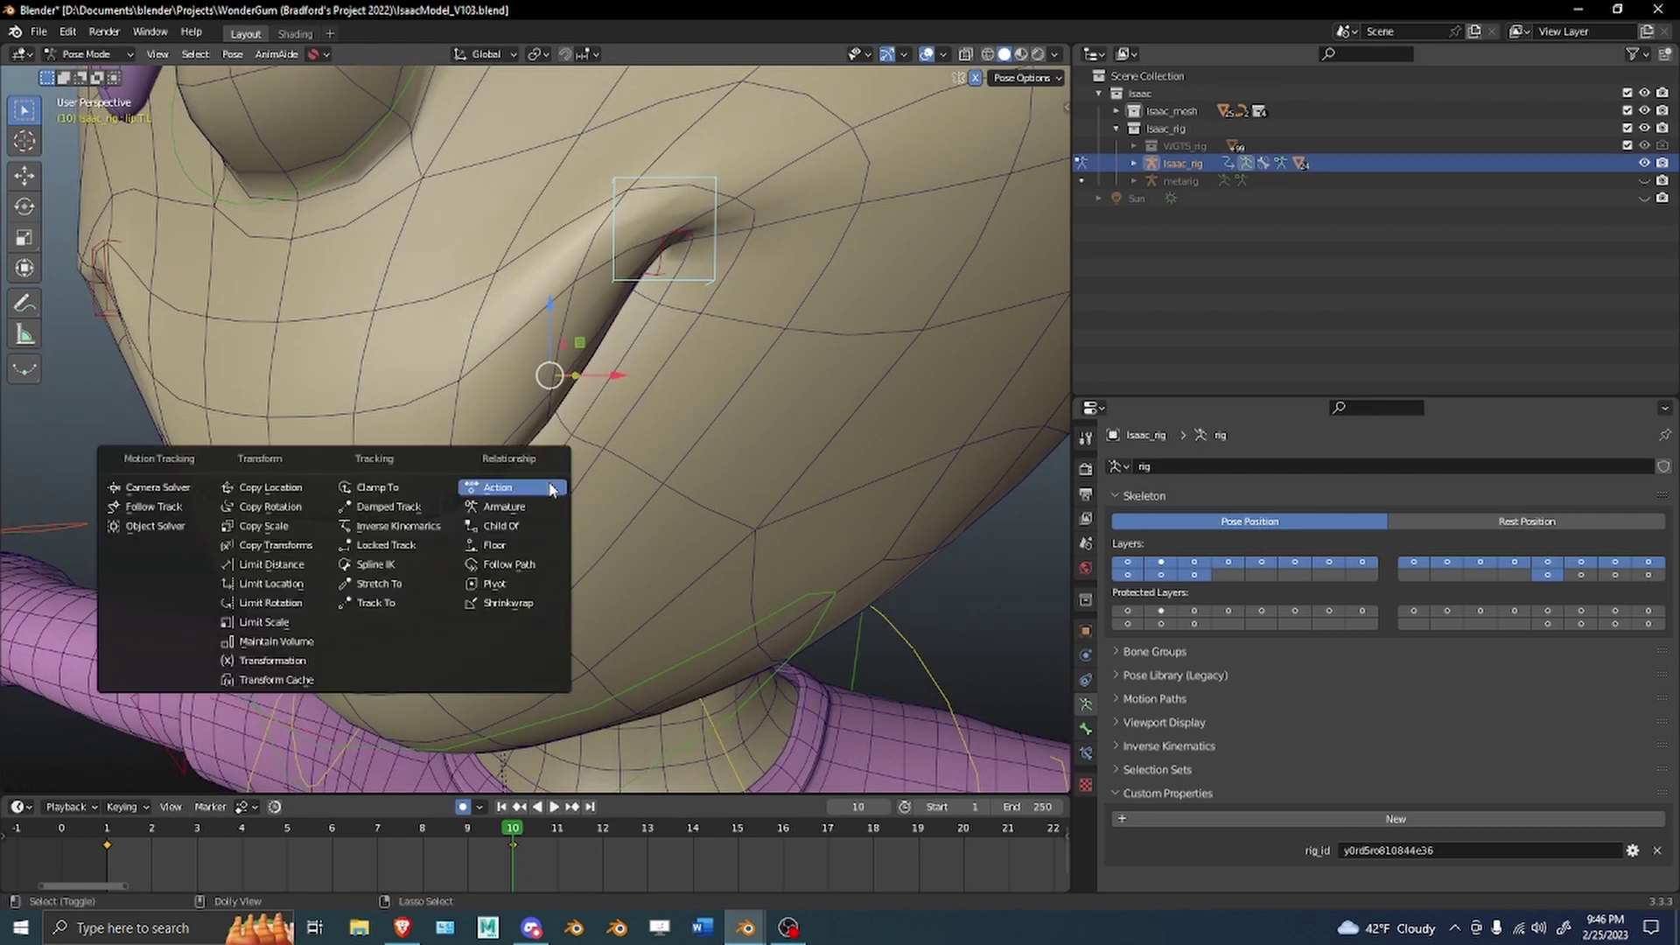
{"action": "left_click", "coordinate": [262, 493]}
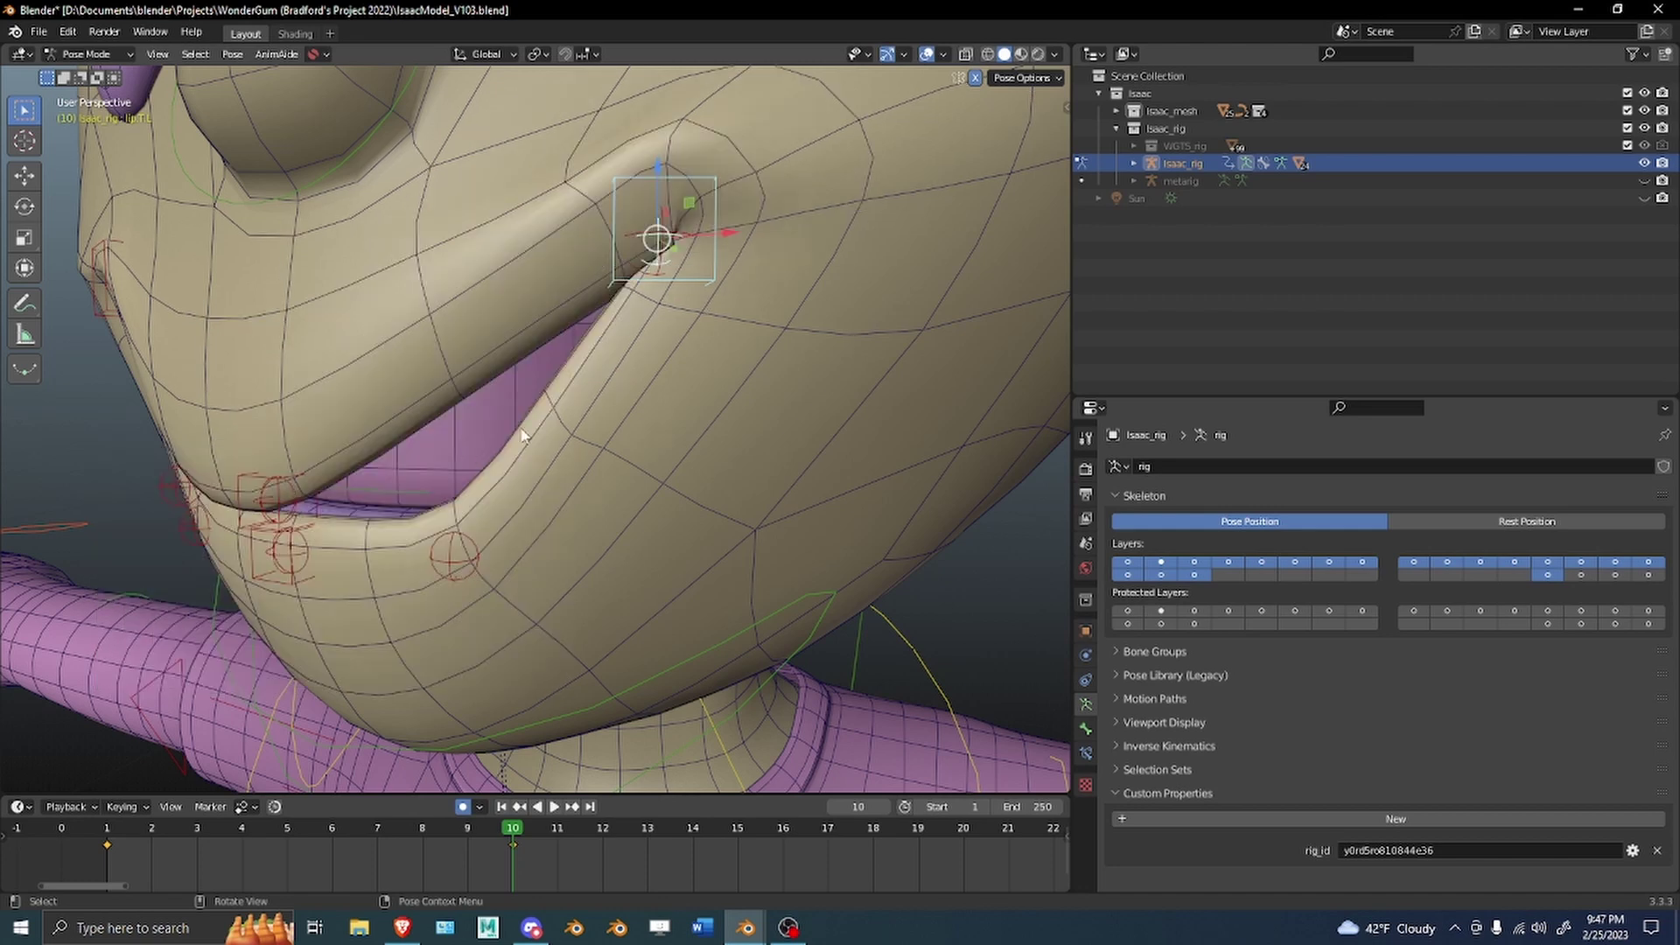
Set the Copy Location constraint's target and owner to Local Space and enable Offset.
{"action": "left_click", "coordinate": [1086, 754]}
{"action": "left_click", "coordinate": [1459, 663]}
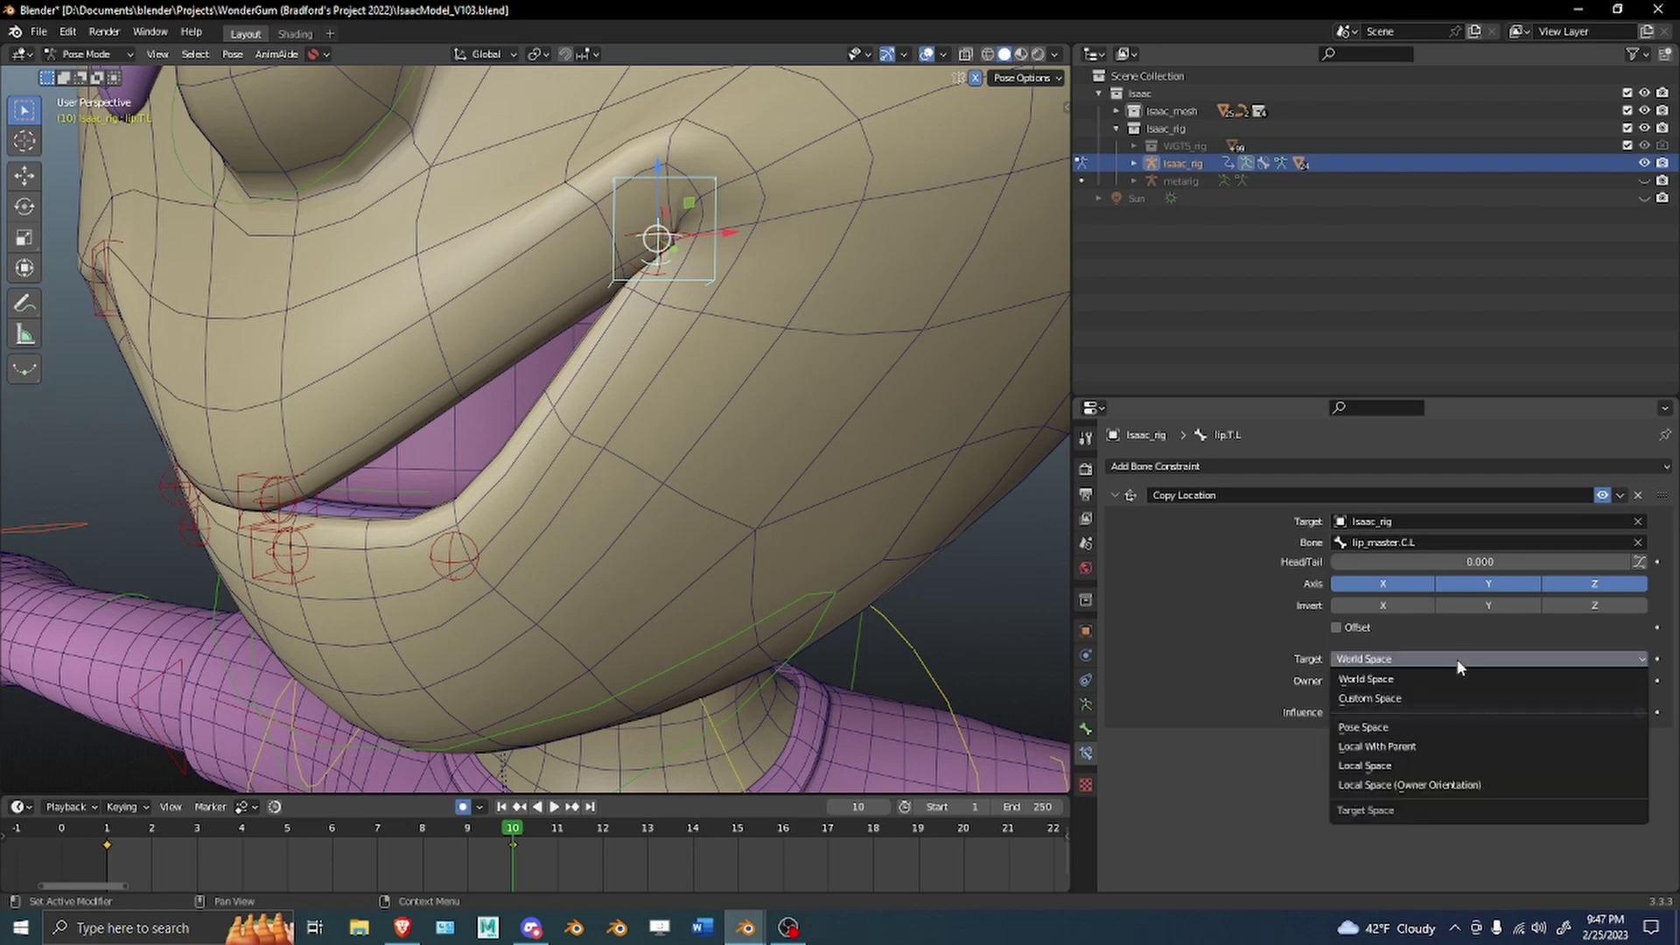
{"action": "left_click", "coordinate": [1439, 766]}
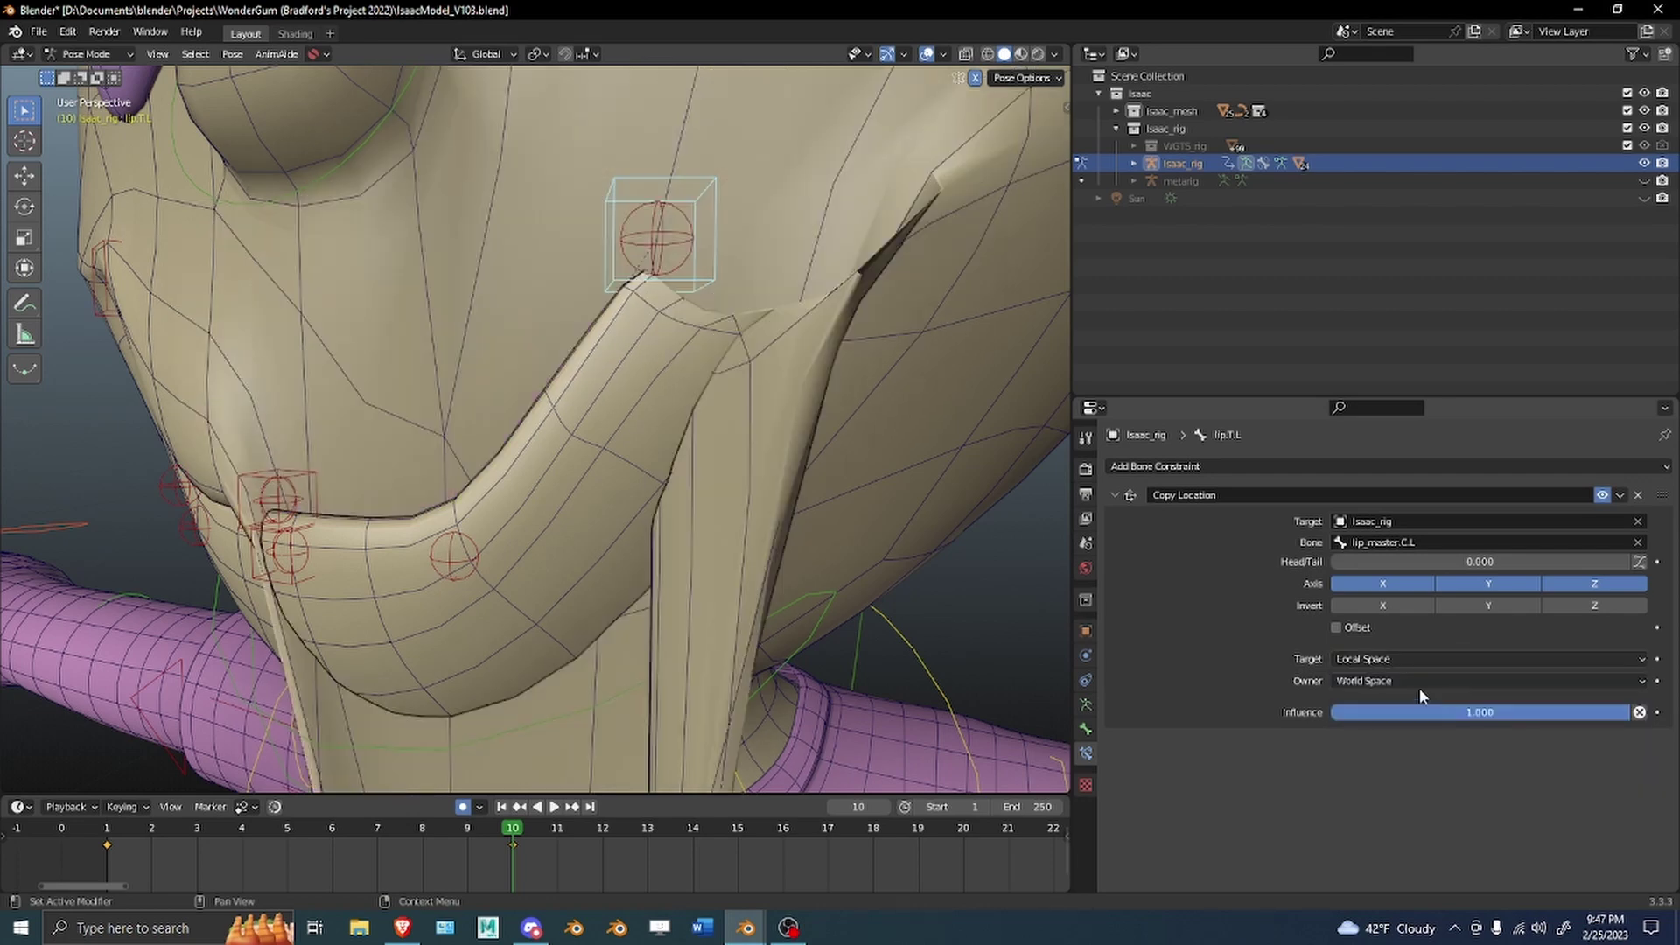
{"action": "left_click", "coordinate": [1418, 682]}
{"action": "left_click", "coordinate": [1418, 786]}
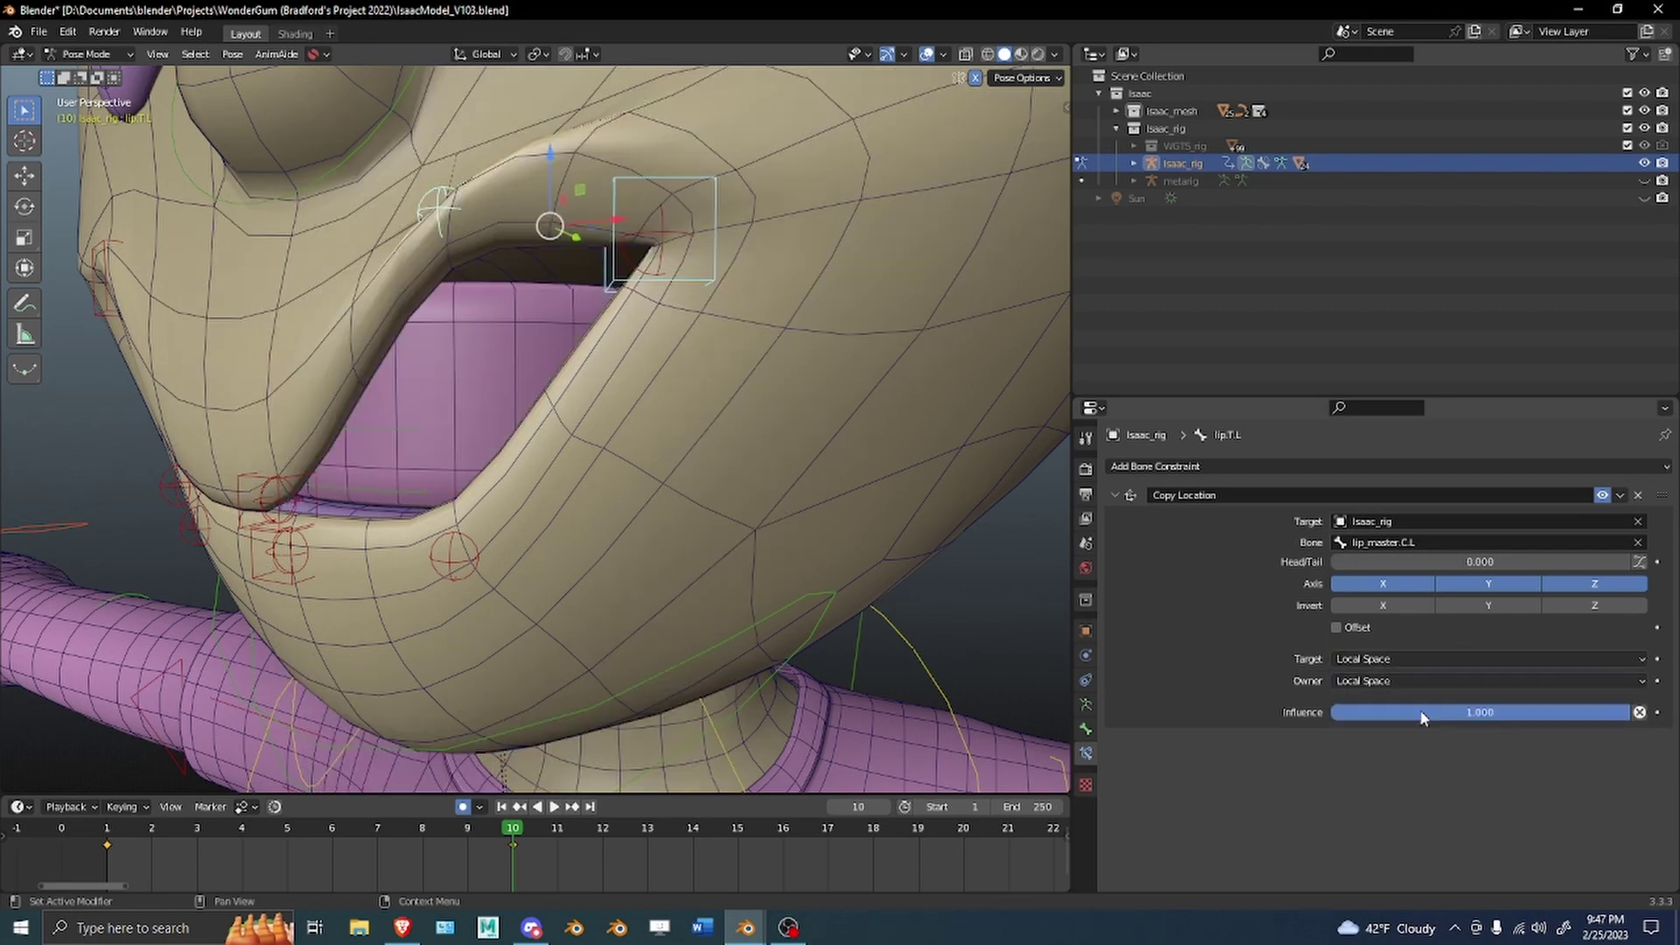
{"action": "middle_click_drag", "start_coordinate": [727, 208], "coordinate": [727, 213]}
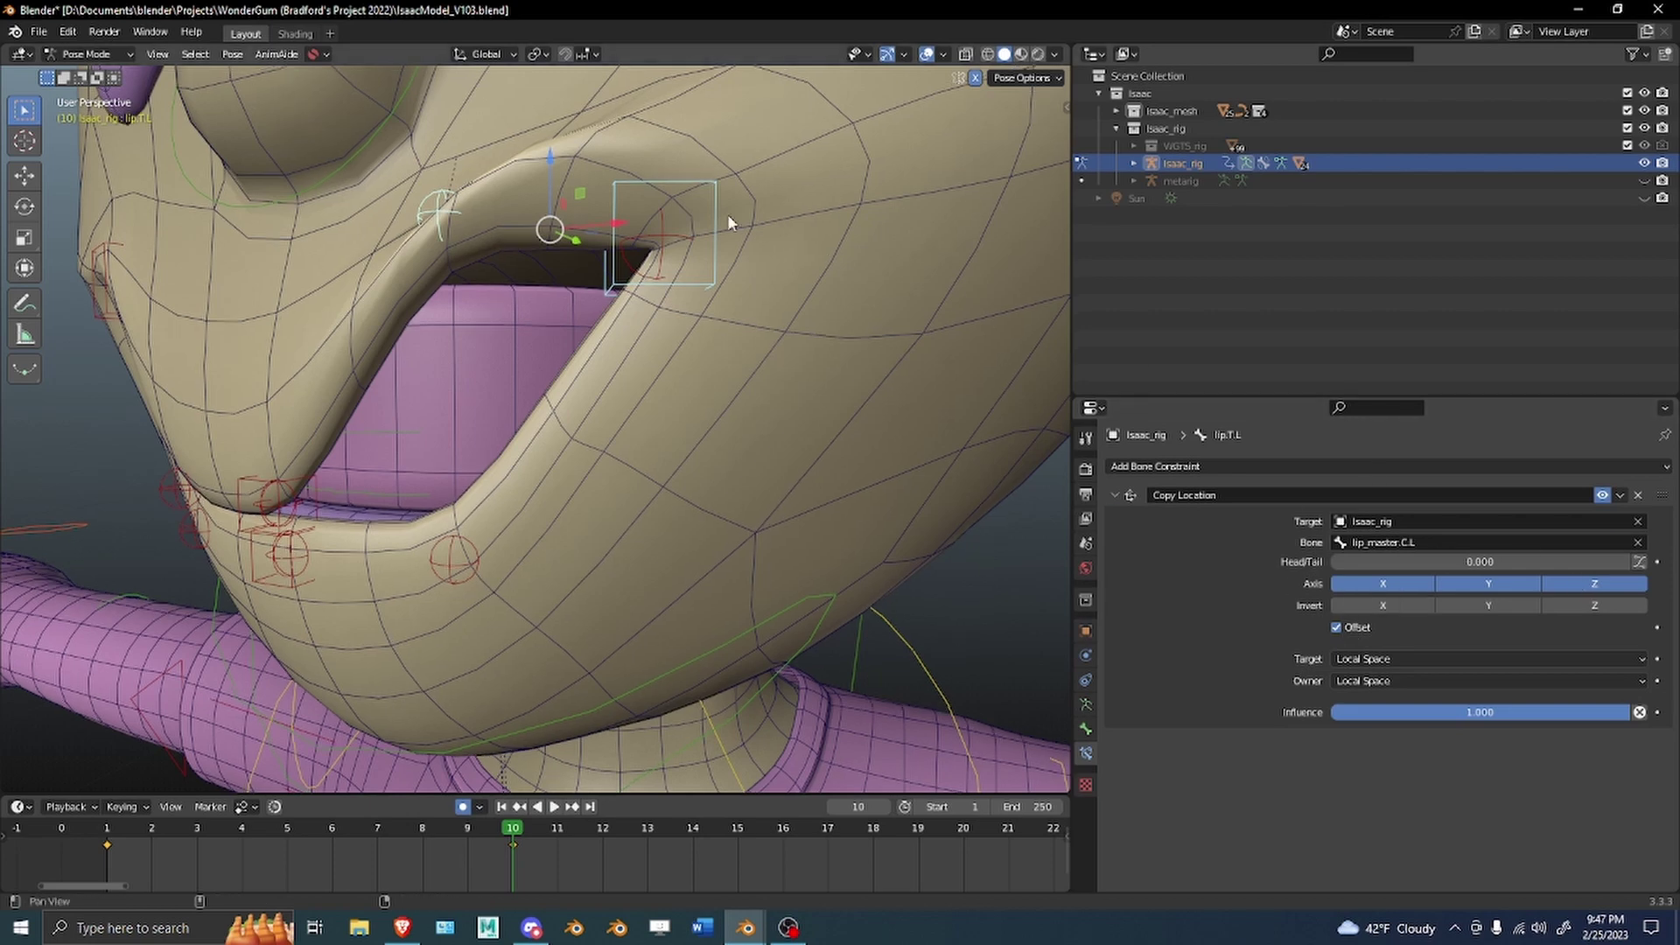
Try moving the left upper lip control and the left mouth corner control to test the constraint, and cancel the moves.
{"action": "left_click", "coordinate": [438, 219]}
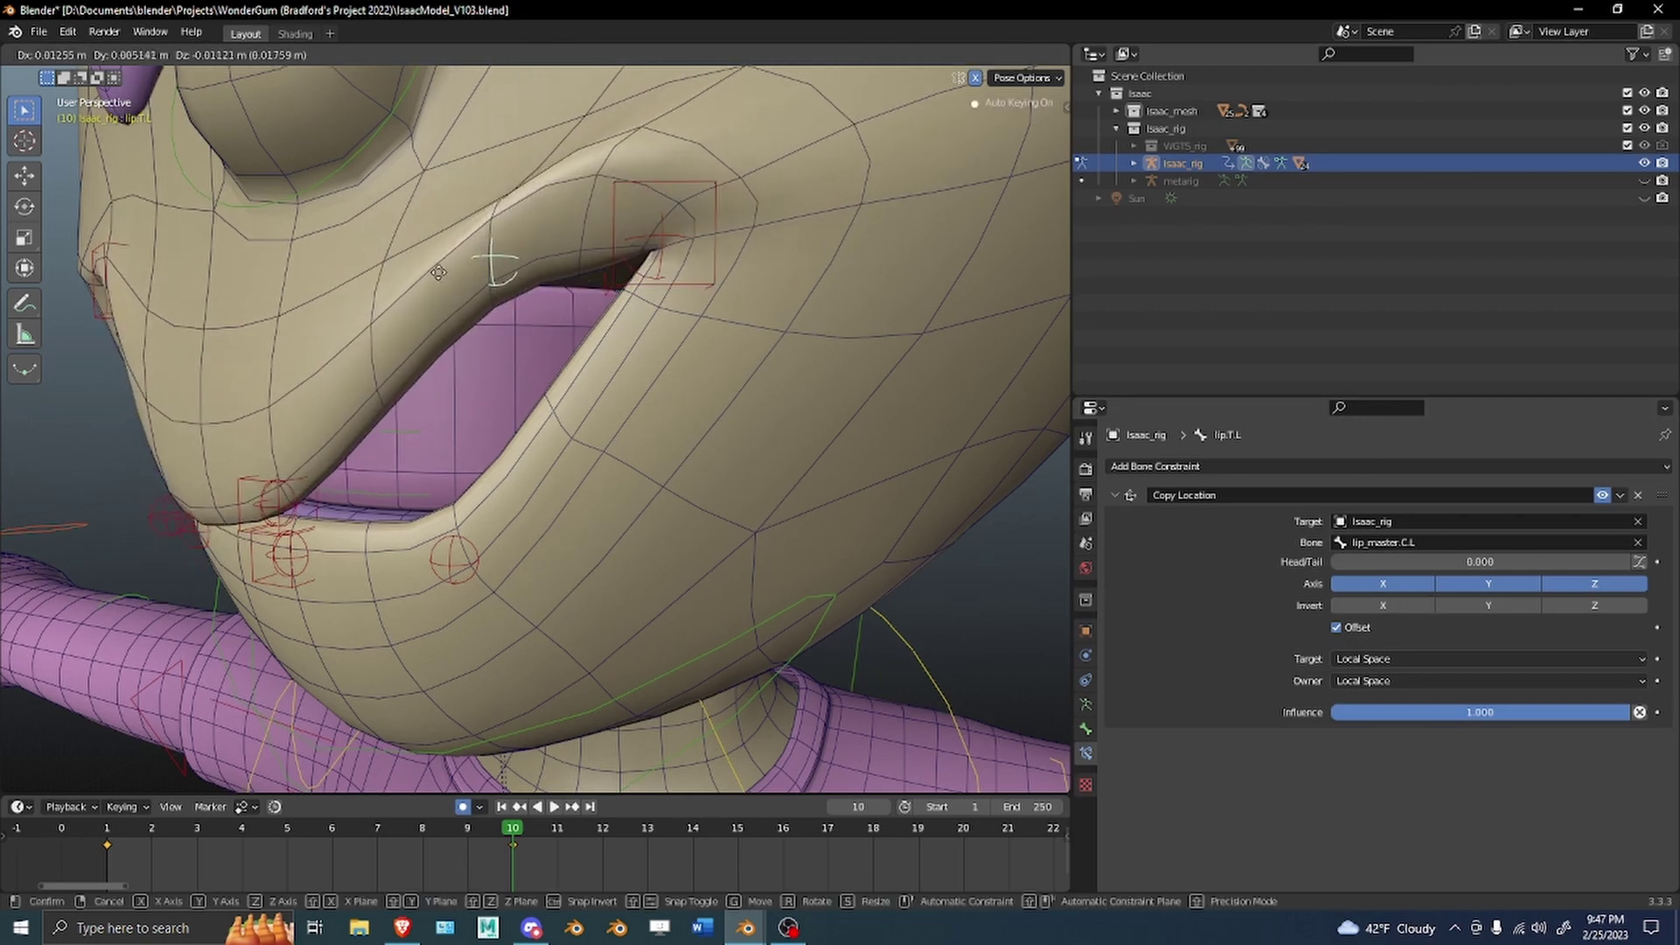
{"action": "left_click", "coordinate": [615, 263]}
{"action": "key", "text": "g"}
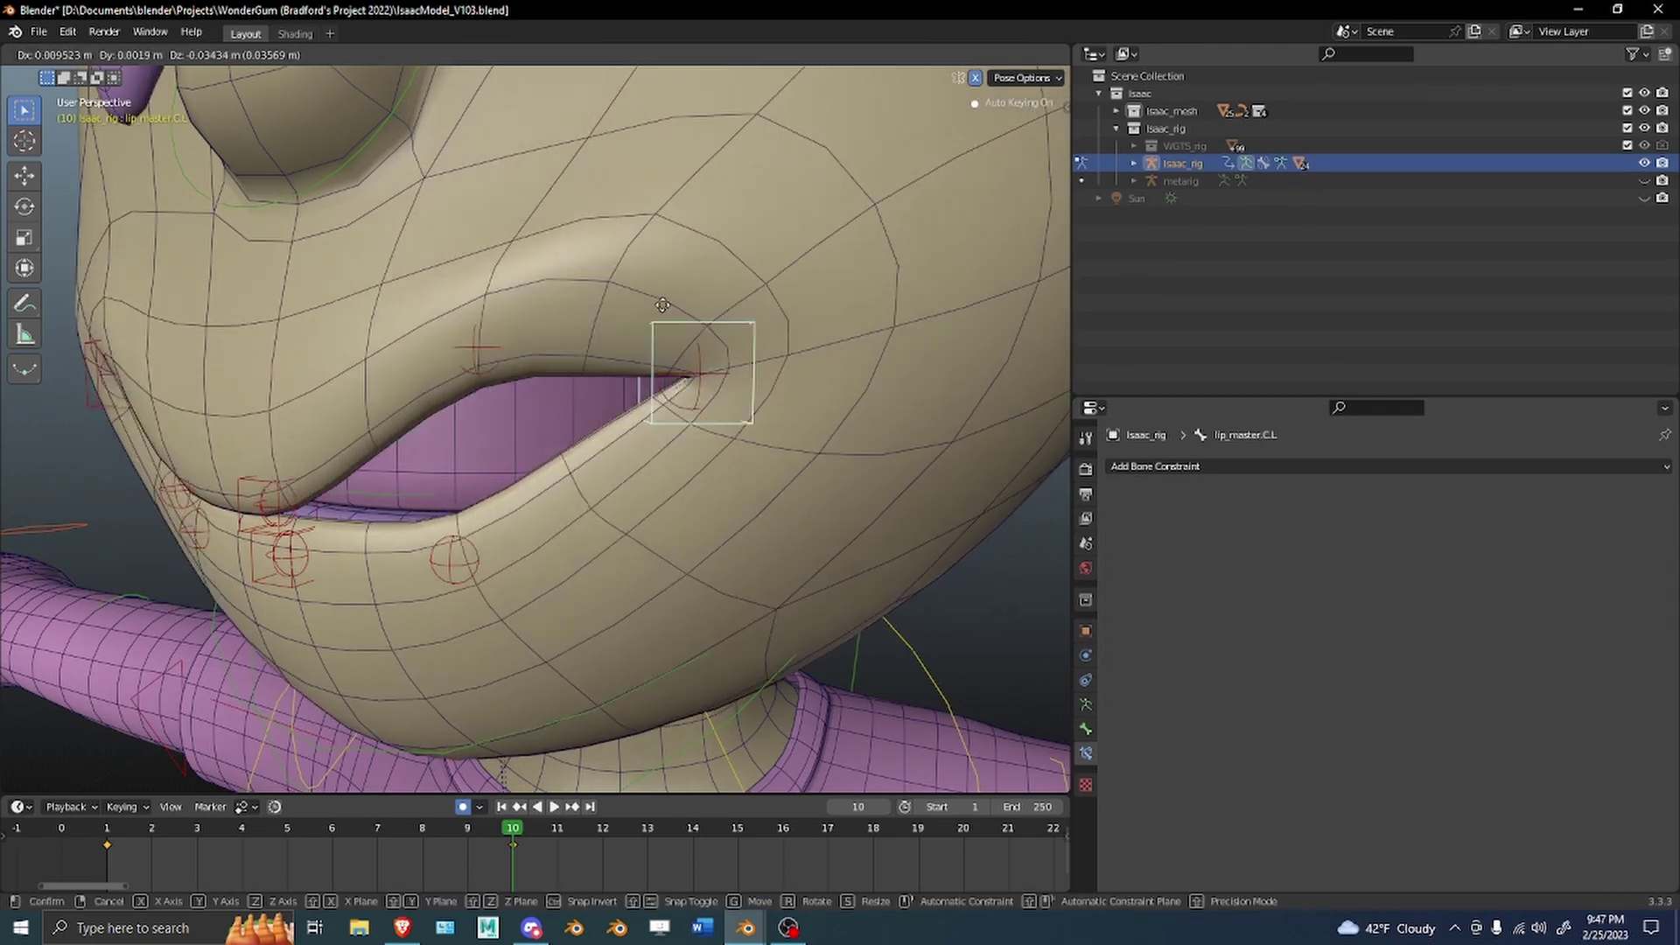
{"action": "right_click", "coordinate": [652, 403]}
Set the left upper lip control's Copy Location influence to 0.250 and examine the mouth from the front.
{"action": "left_click", "coordinate": [438, 219]}
{"action": "middle_click_drag", "start_coordinate": [630, 306], "coordinate": [774, 312], "text": "shift"}
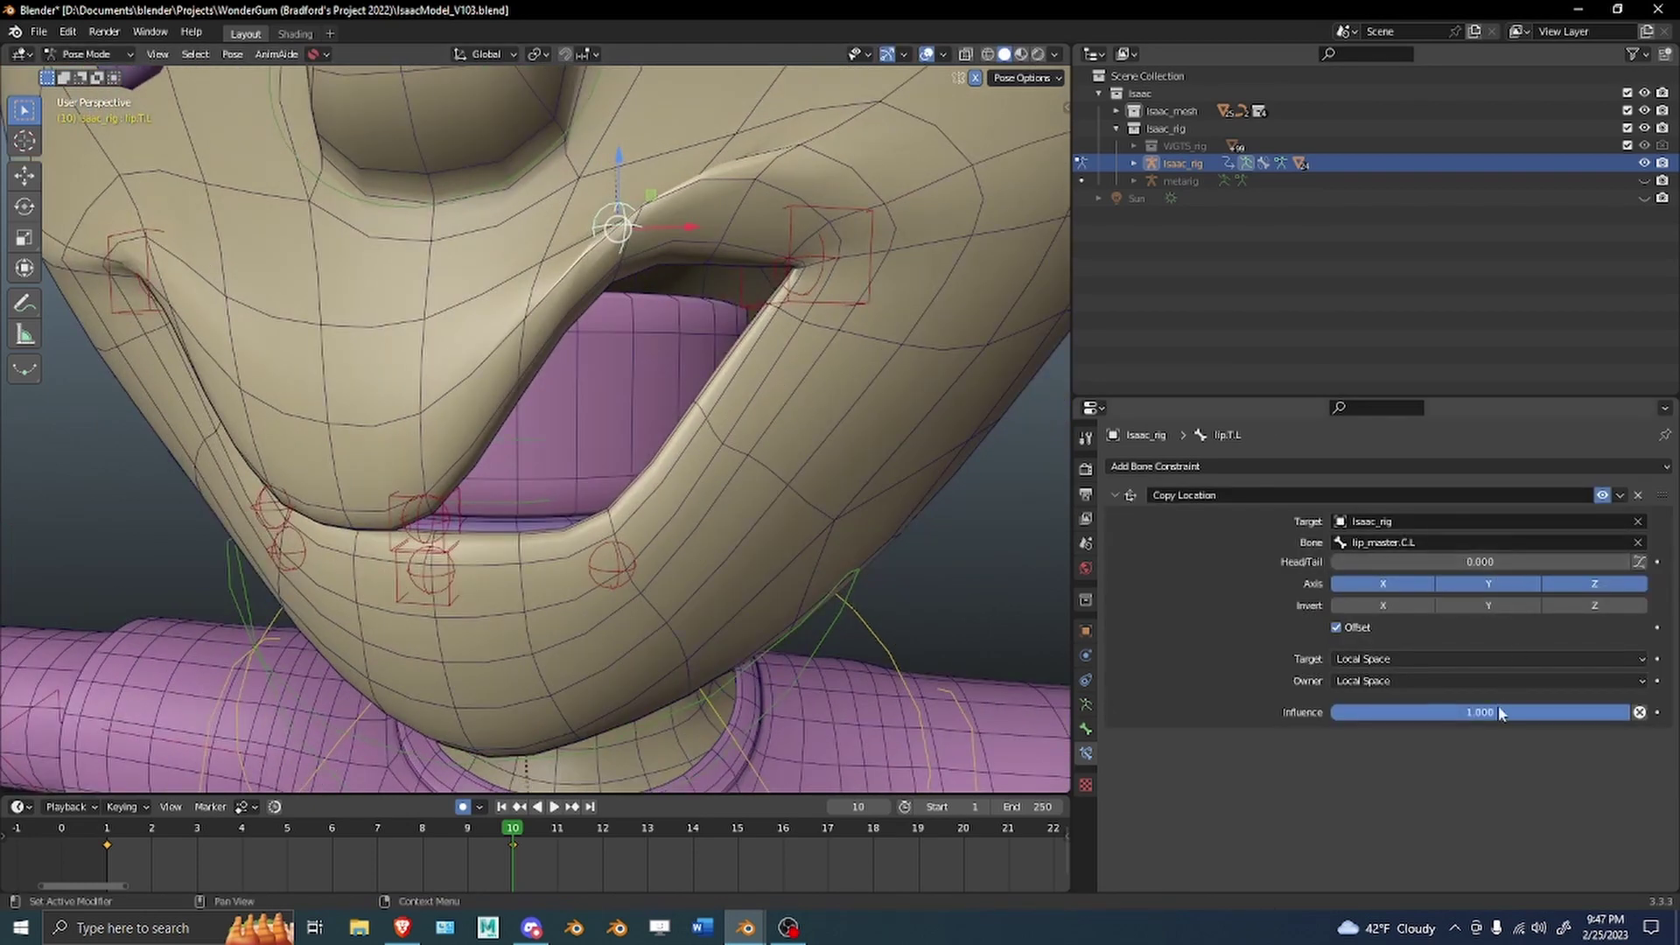
{"action": "left_click_drag", "start_coordinate": [1520, 716], "coordinate": [1406, 712]}
{"action": "key", "text": "KP_1"}
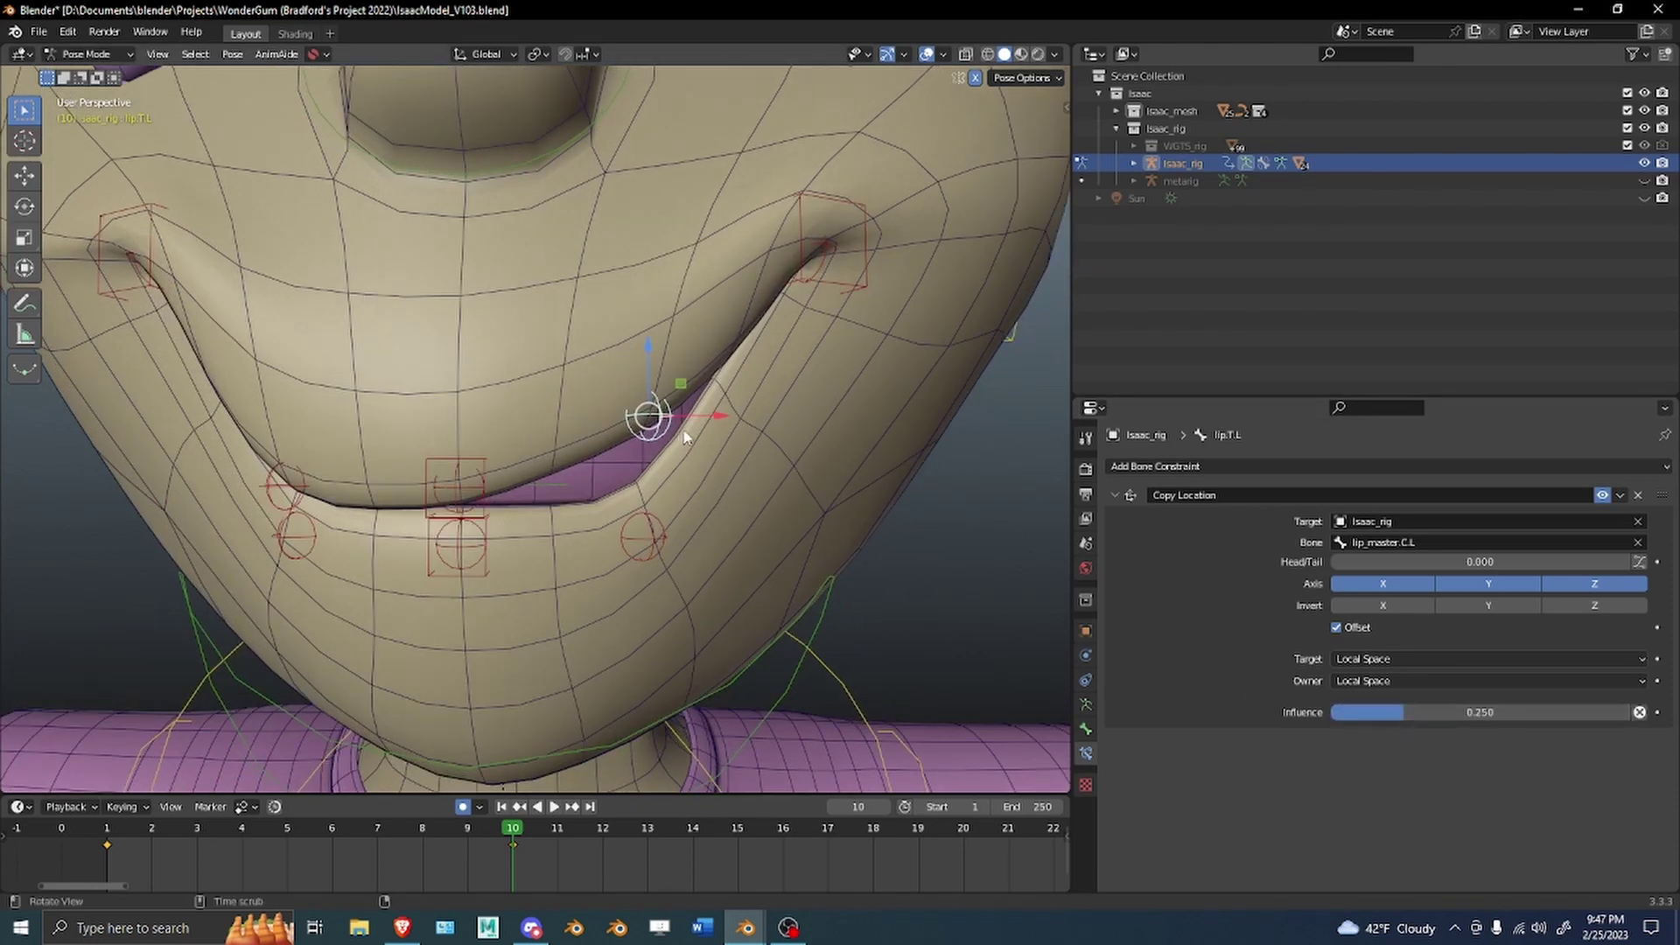
{"action": "scroll", "coordinate": [683, 428], "scroll_direction": "up", "scroll_amount": 2}
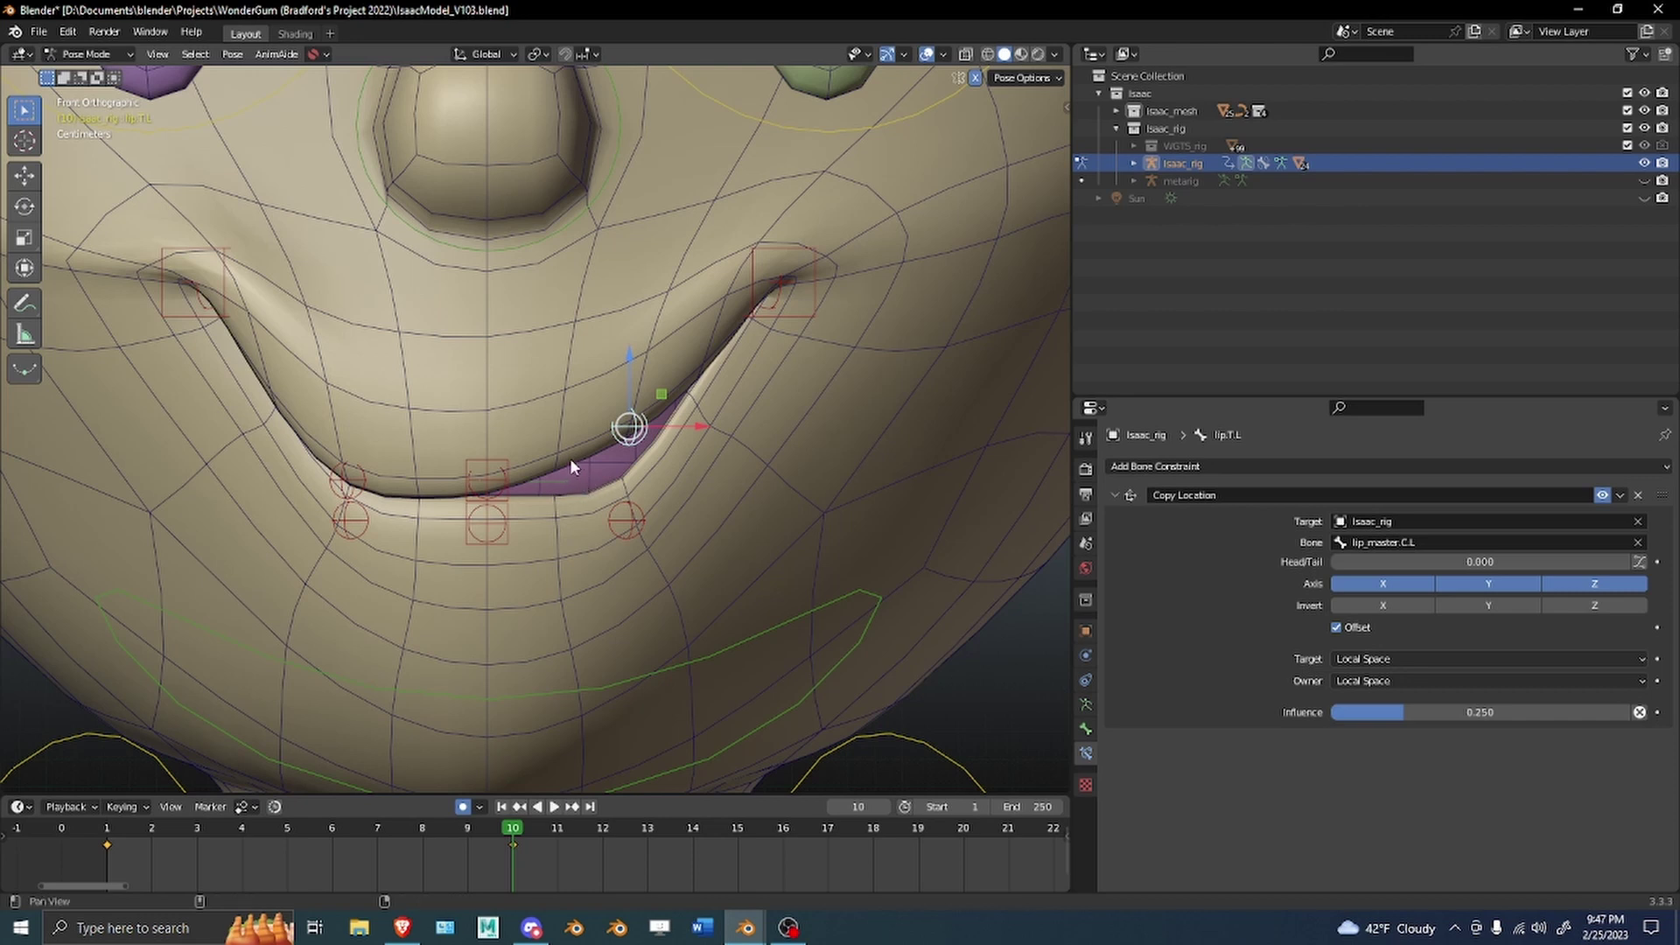
{"action": "middle_click_drag", "start_coordinate": [565, 455], "coordinate": [559, 454], "text": "shift"}
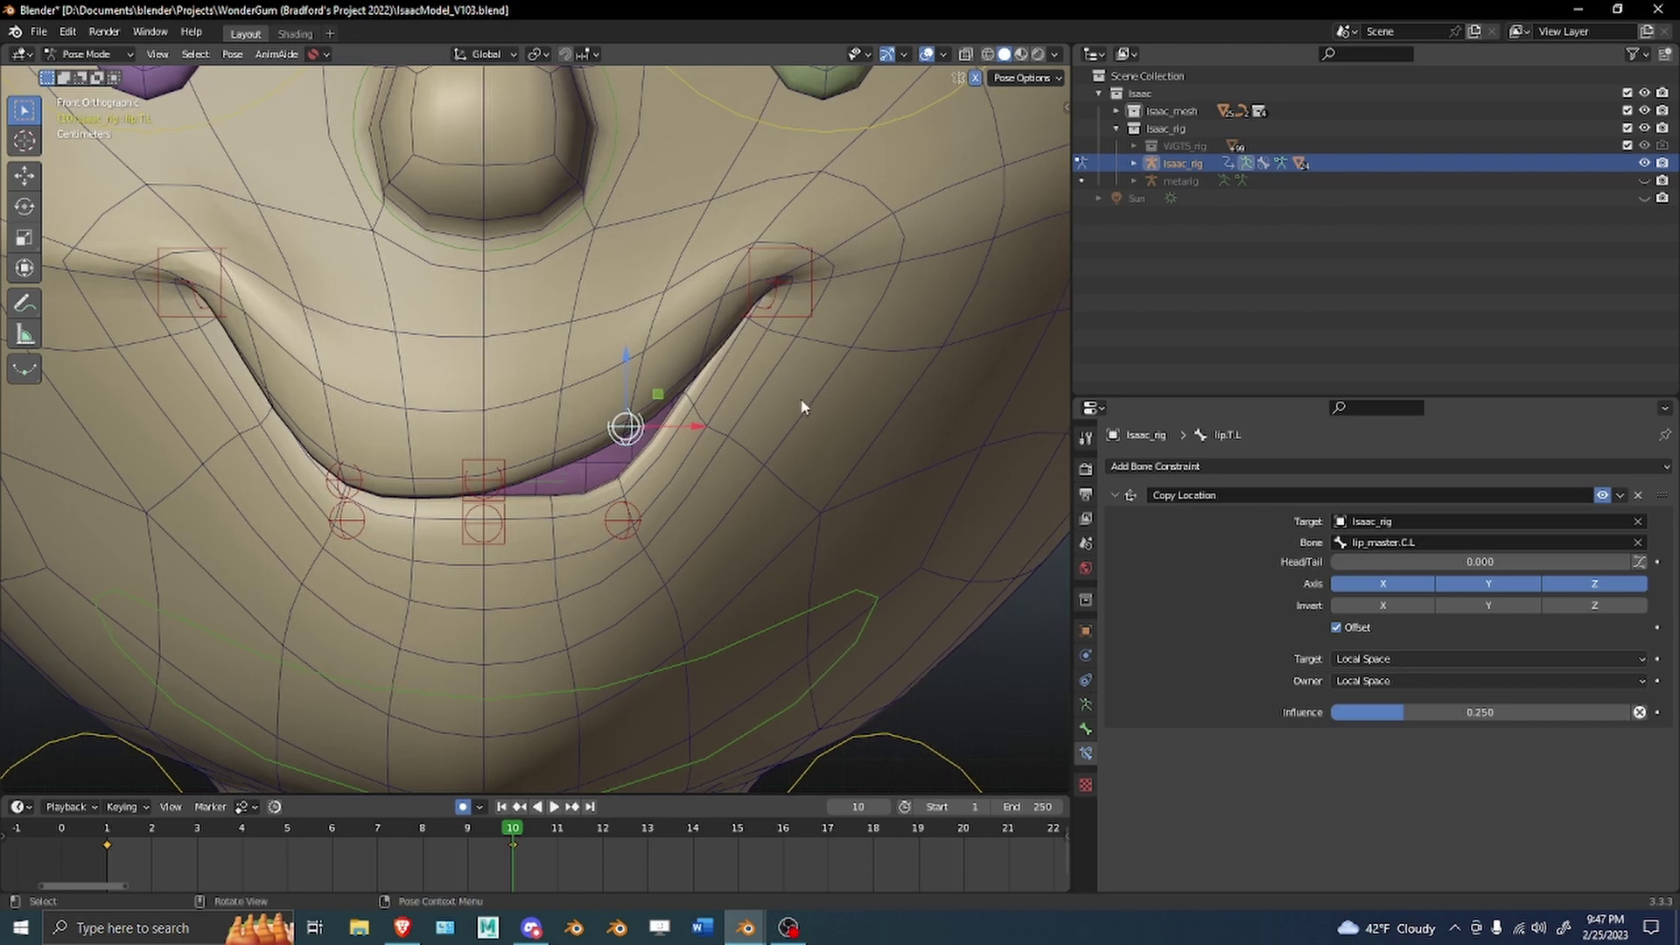
Select the right upper lip control plus the left one as active, and bring up the Copy Attributes options.
{"action": "left_click", "coordinate": [357, 486]}
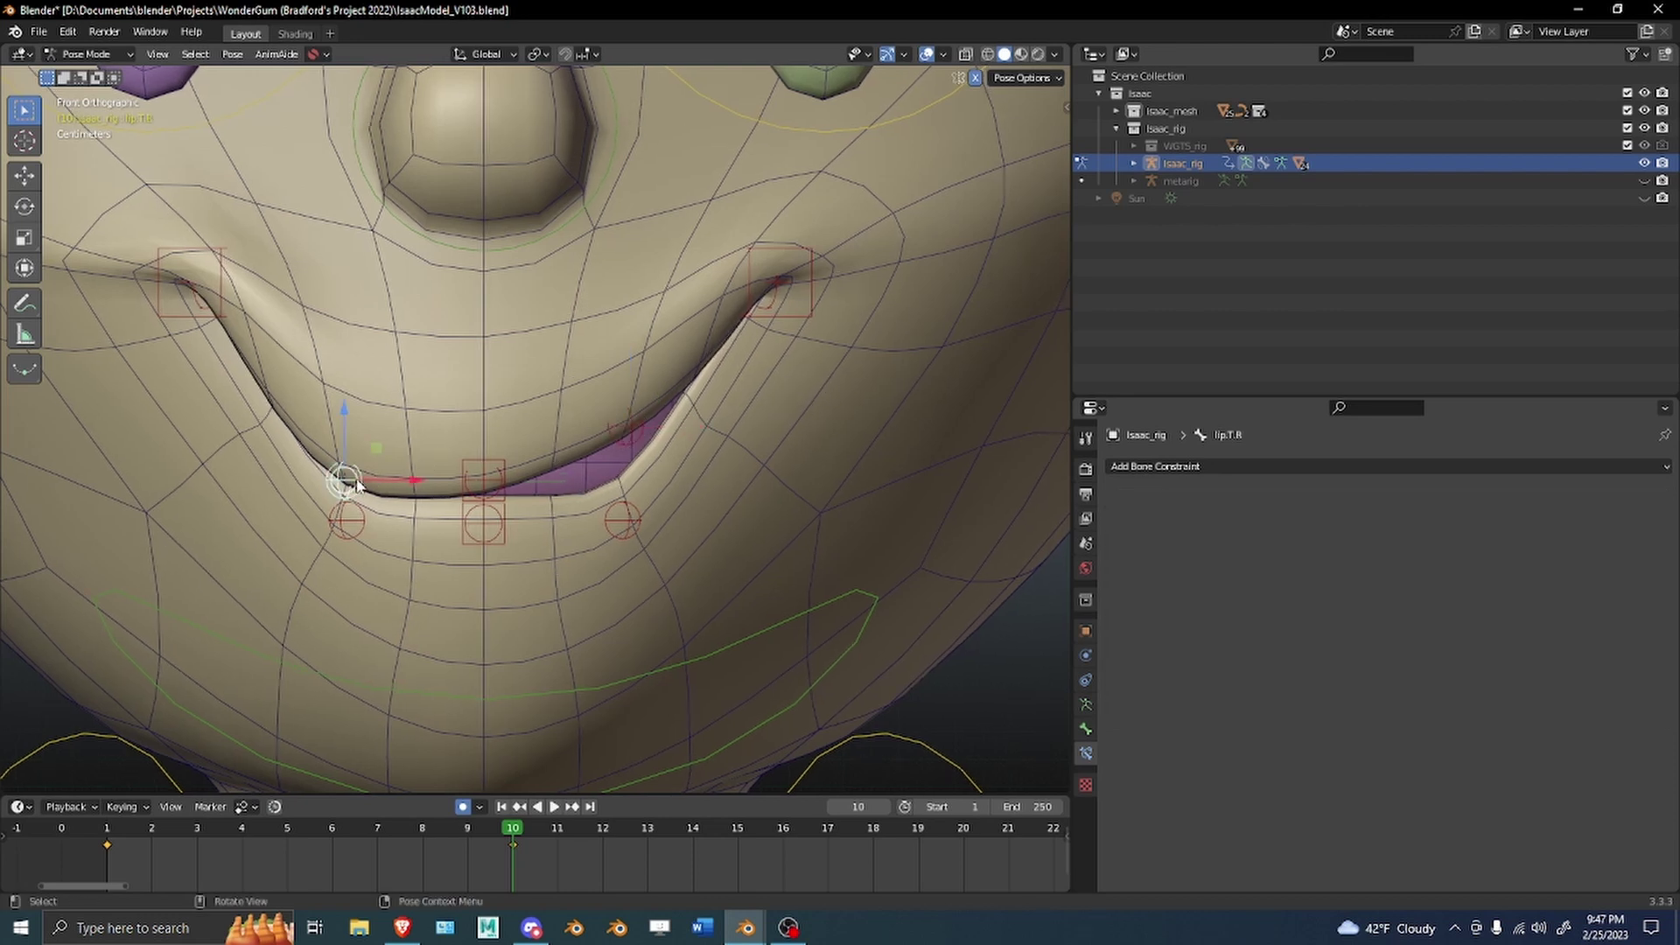
{"action": "left_click", "coordinate": [628, 427], "text": "shift"}
{"action": "key", "text": "ctrl+c"}
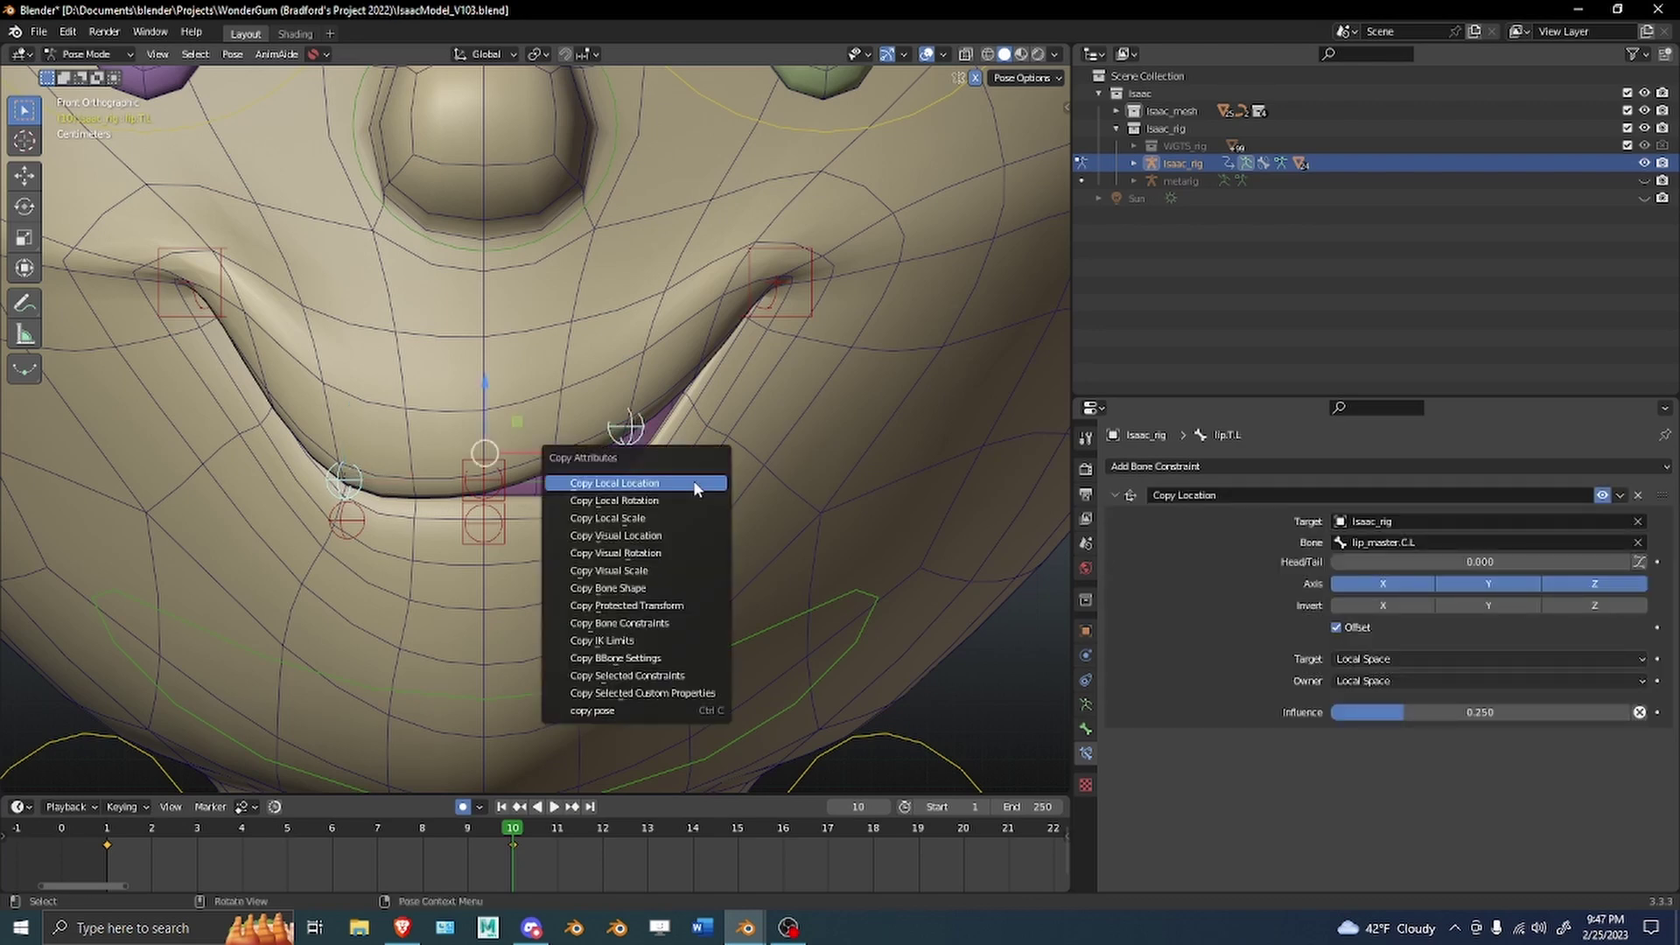
Search the add-ons in the preferences for "copy" and move the preferences window away from the mouth.
{"action": "key", "text": "ctrl+comma"}
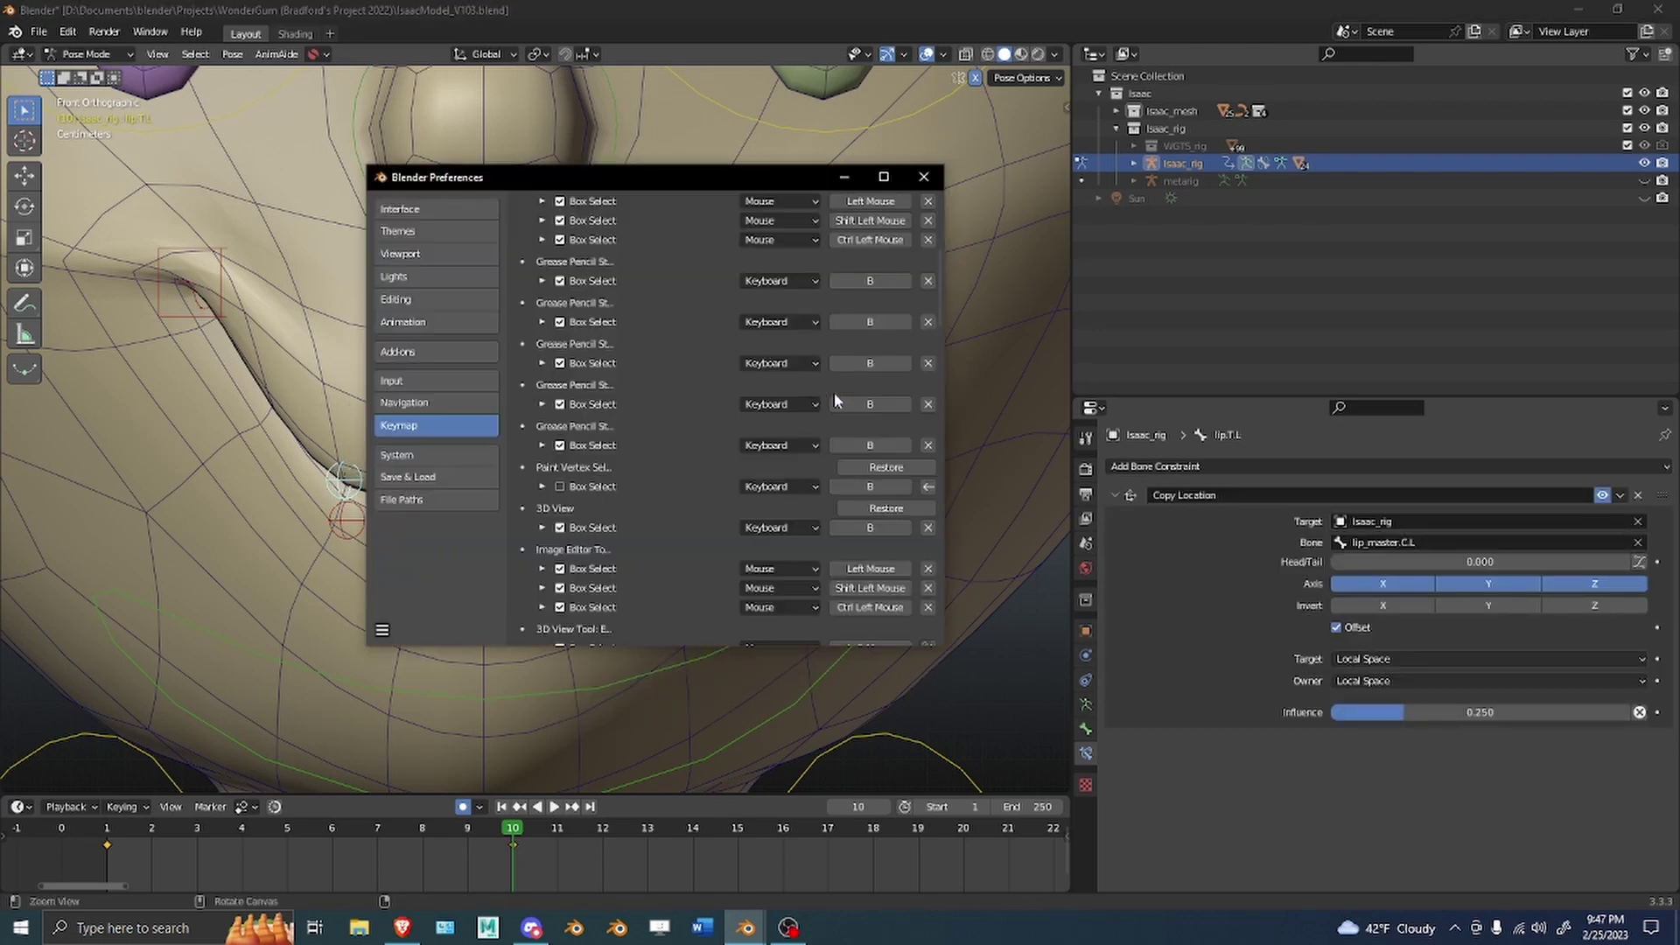
{"action": "left_click", "coordinate": [398, 351]}
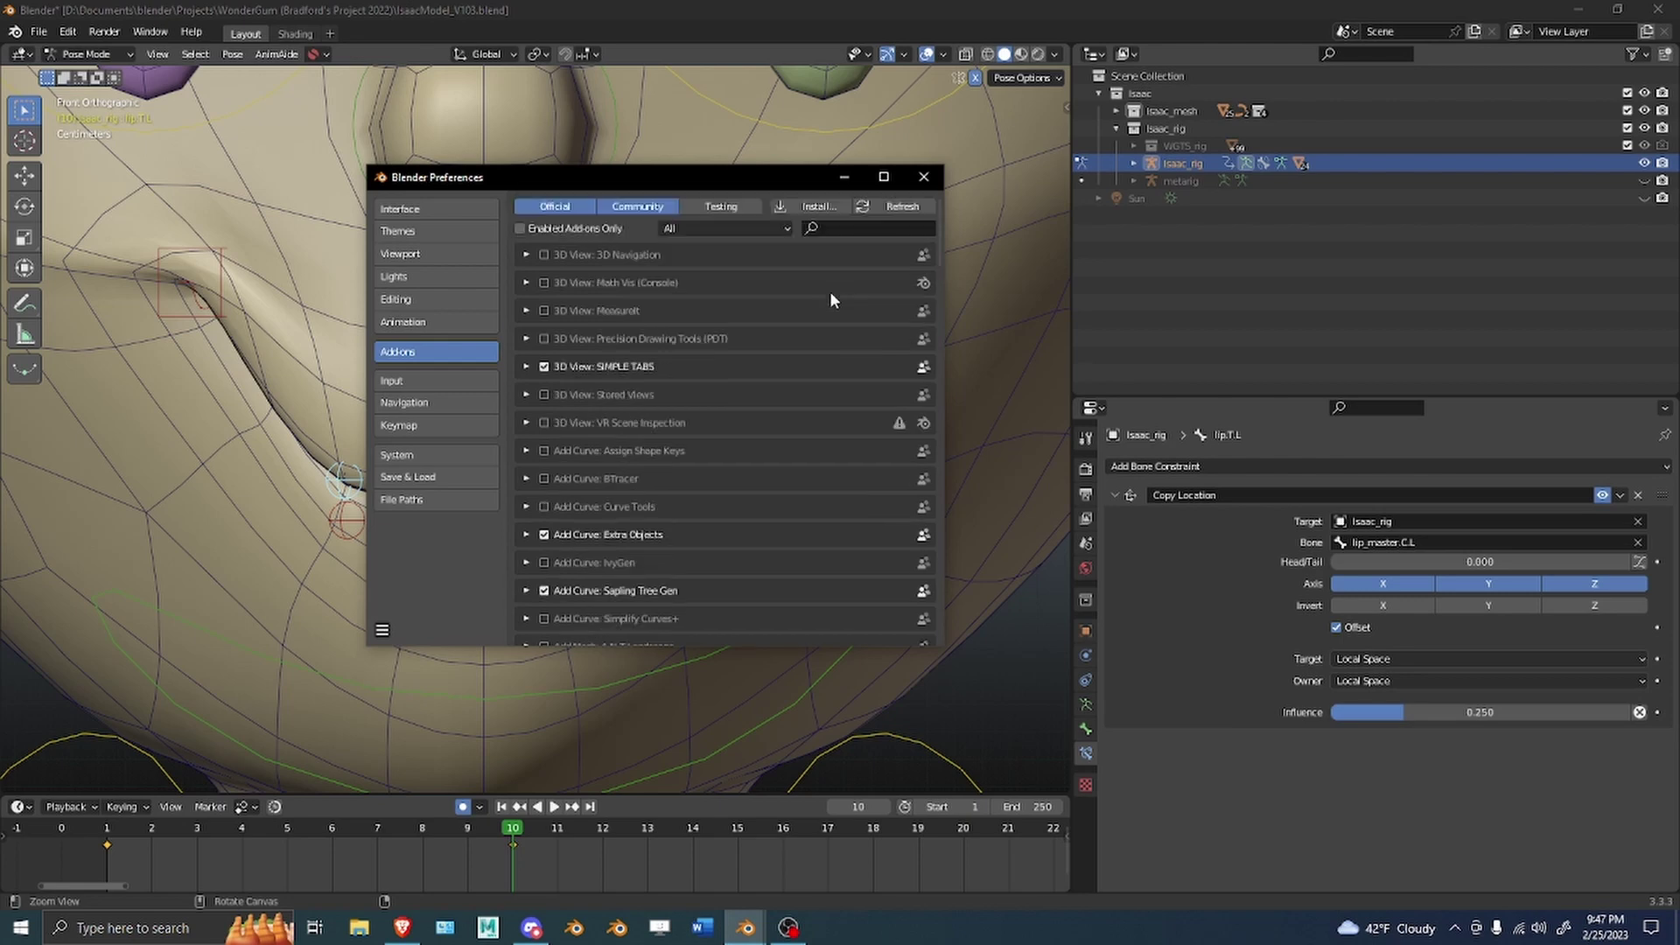
{"action": "left_click", "coordinate": [863, 229]}
{"action": "type", "text": "c"}
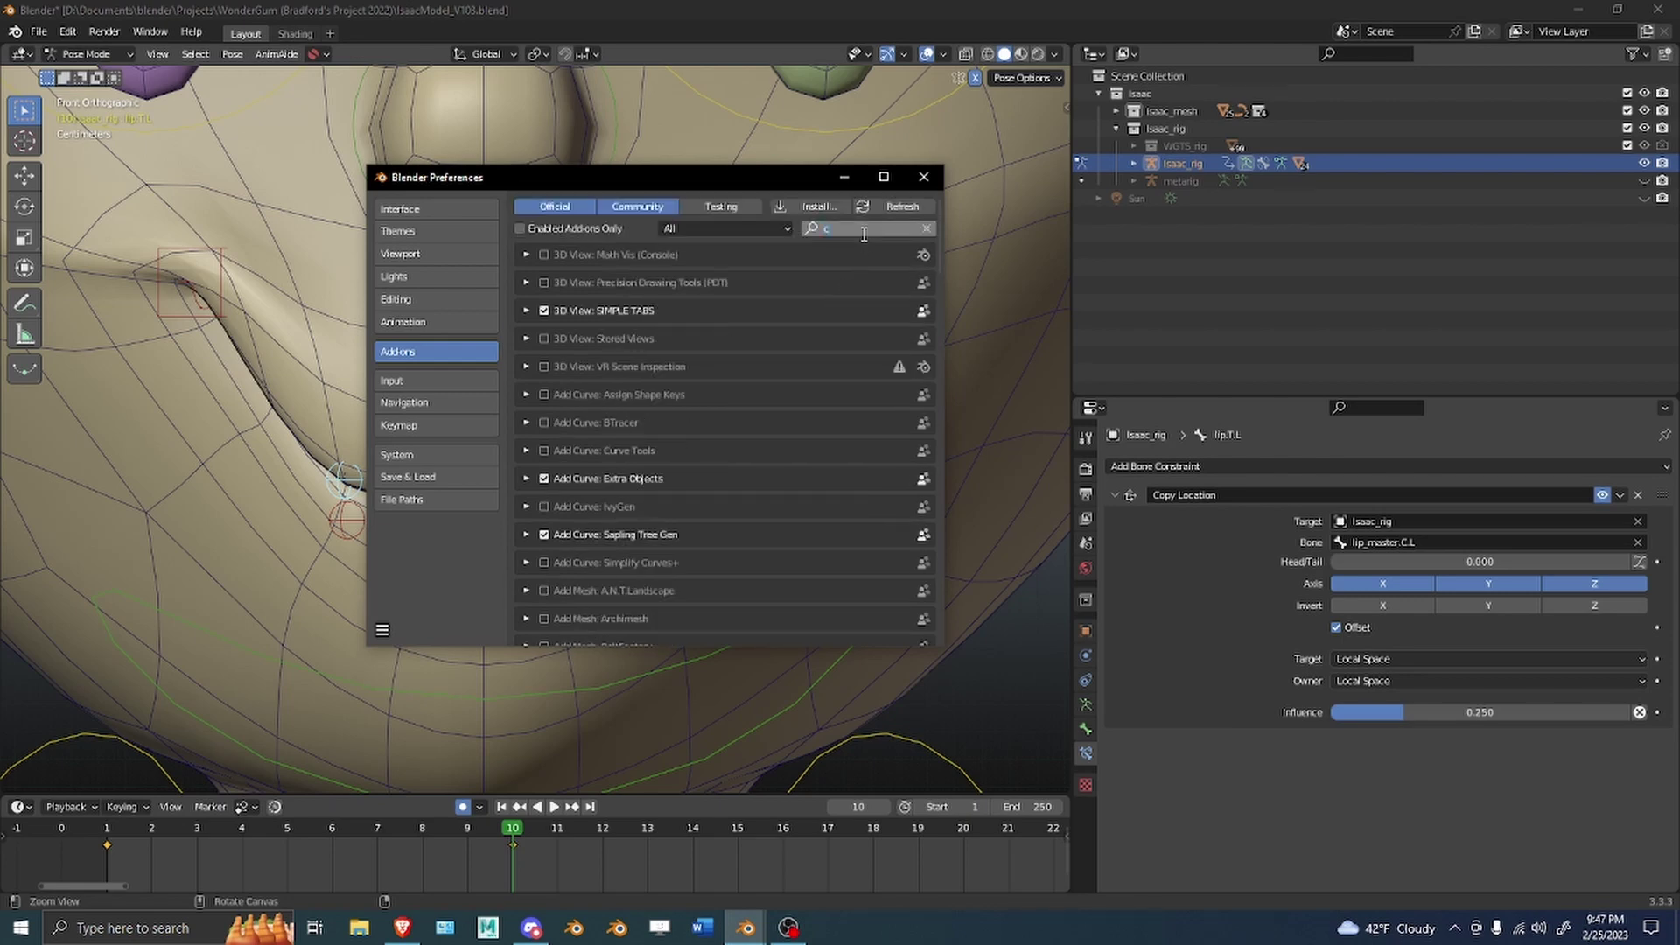
{"action": "type", "text": "opy"}
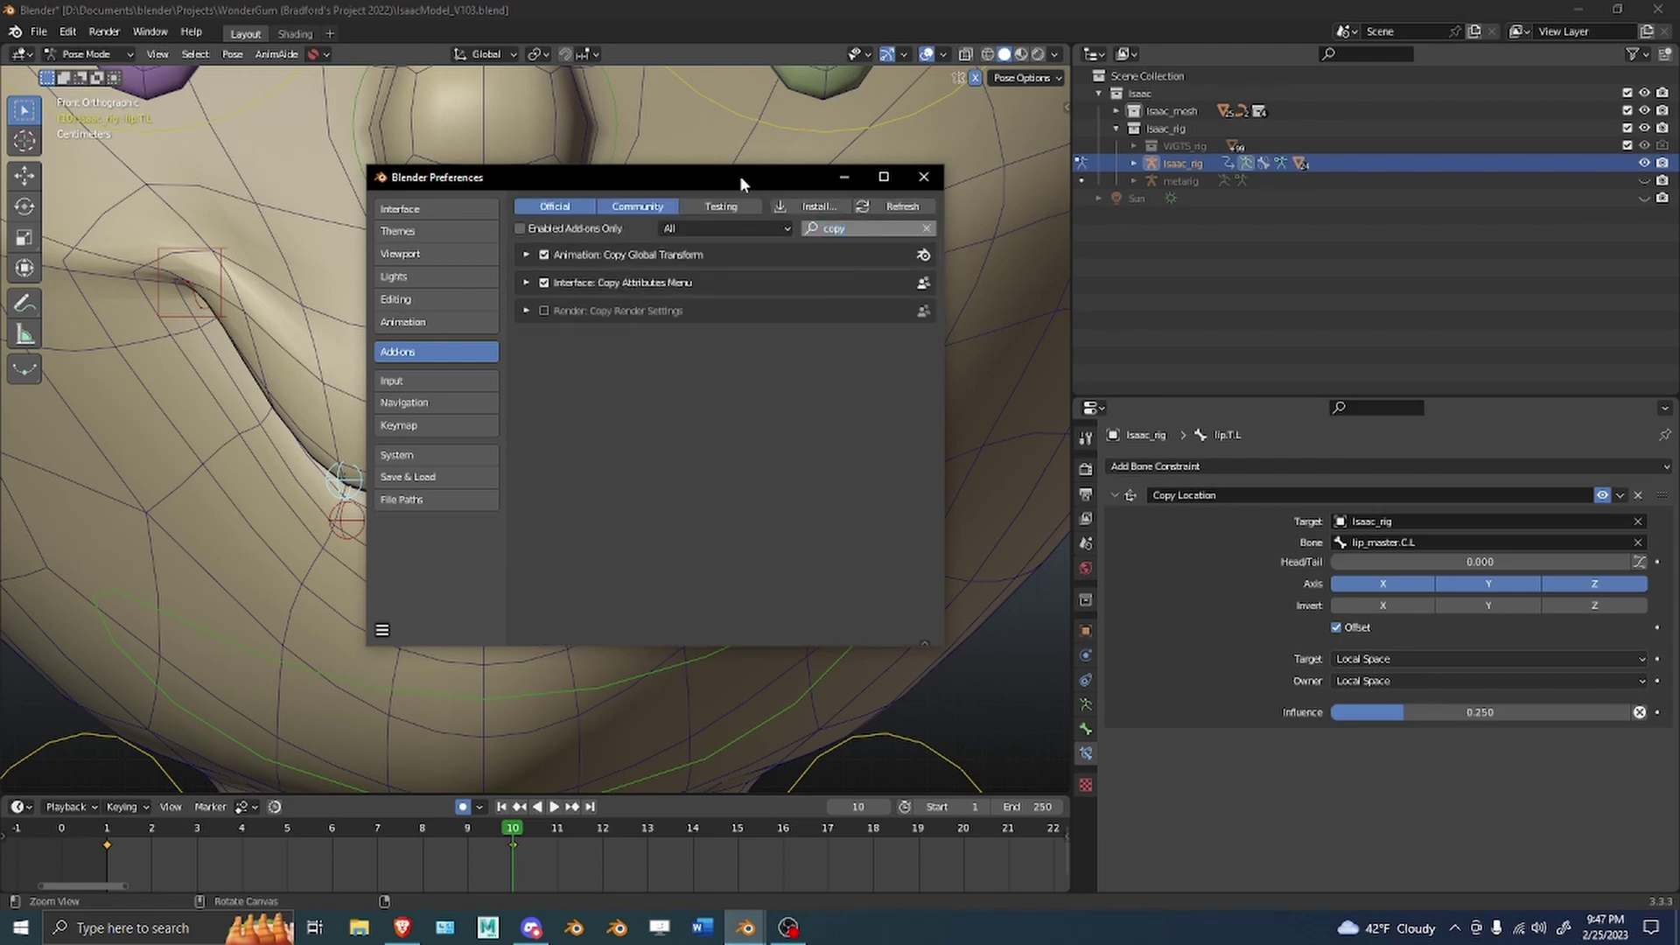
{"action": "left_click_drag", "start_coordinate": [741, 181], "coordinate": [1085, 207]}
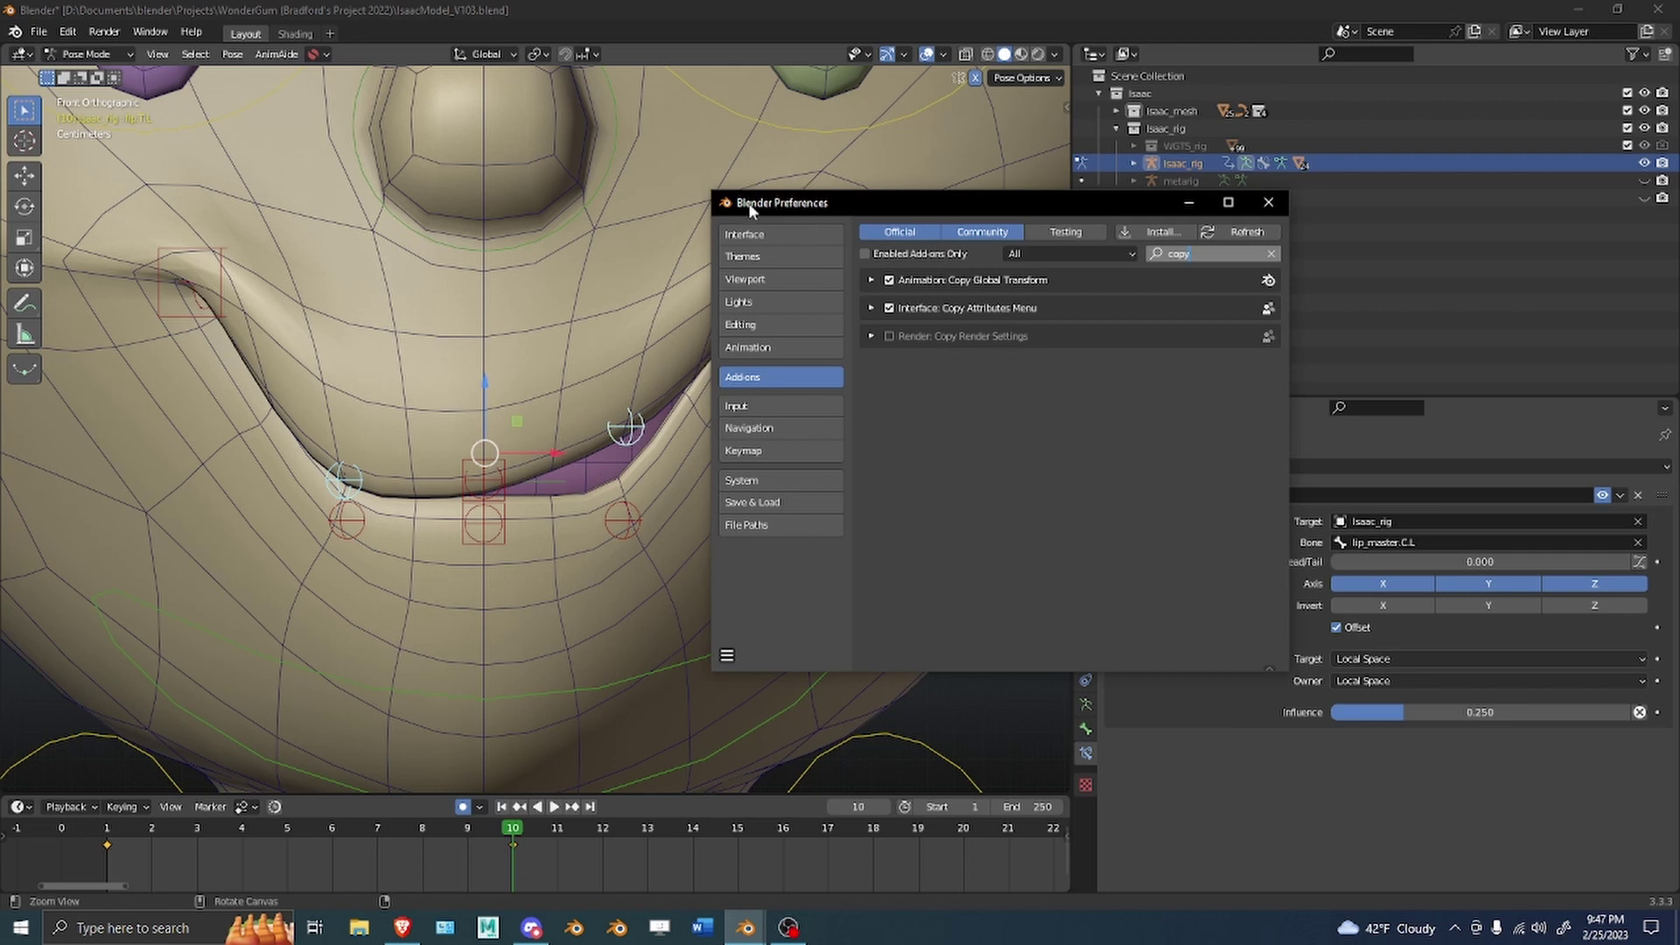
Bring up the shortcut options for the Preferences command and add it to Quick Favorites.
{"action": "left_click", "coordinate": [70, 34]}
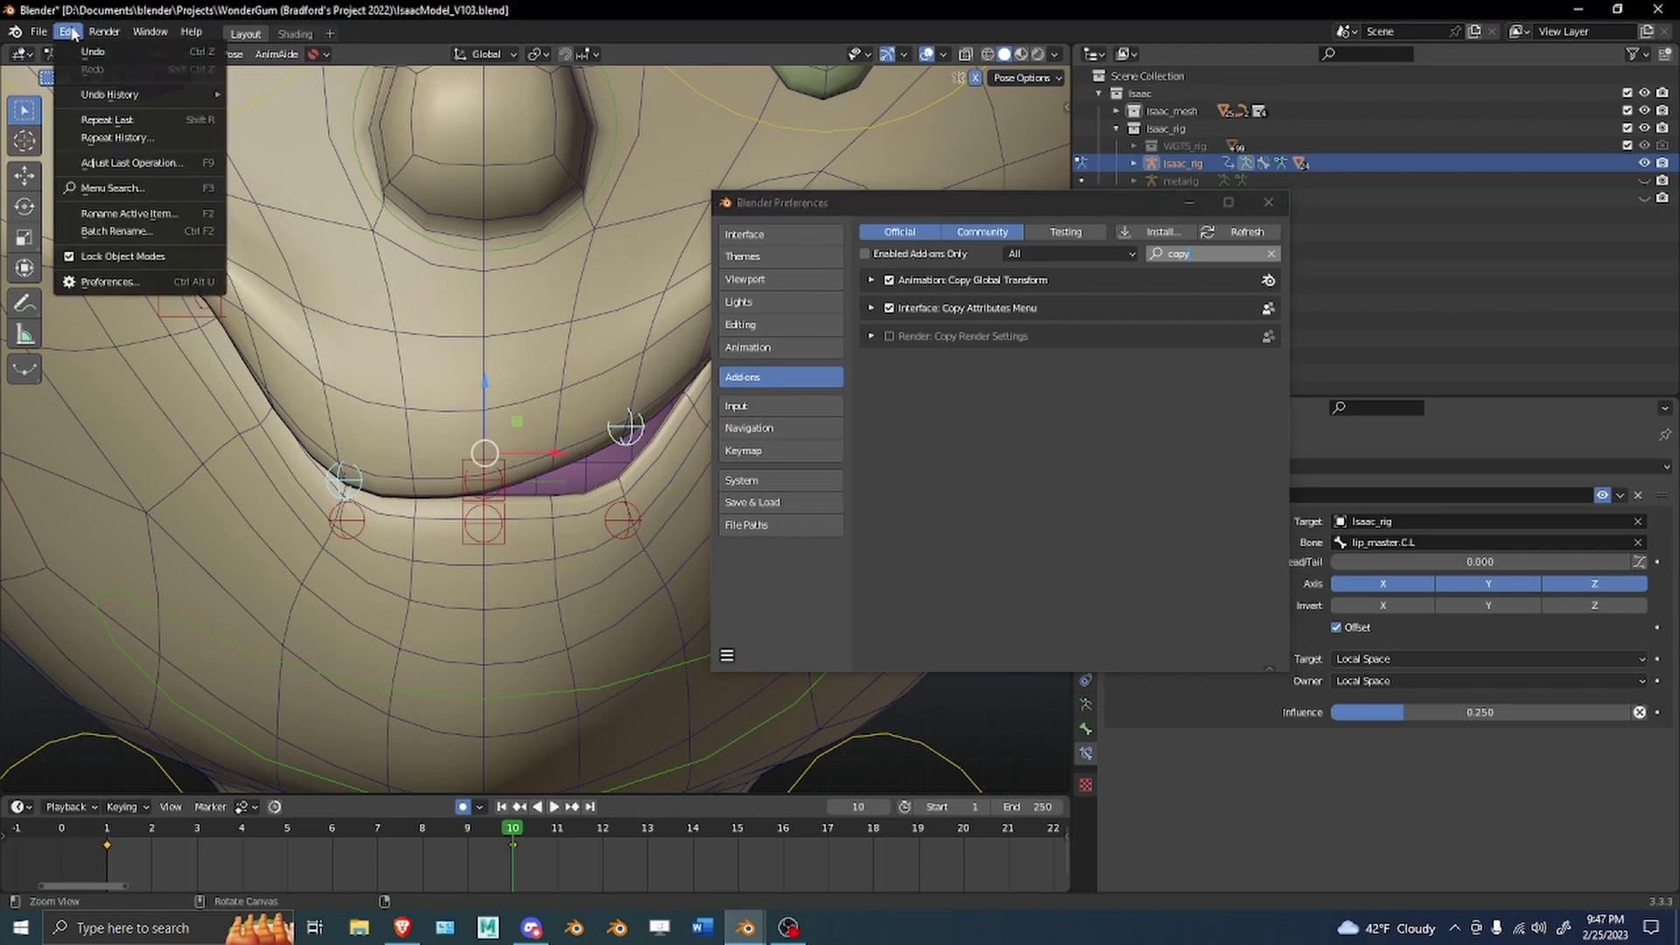
{"action": "right_click", "coordinate": [129, 286]}
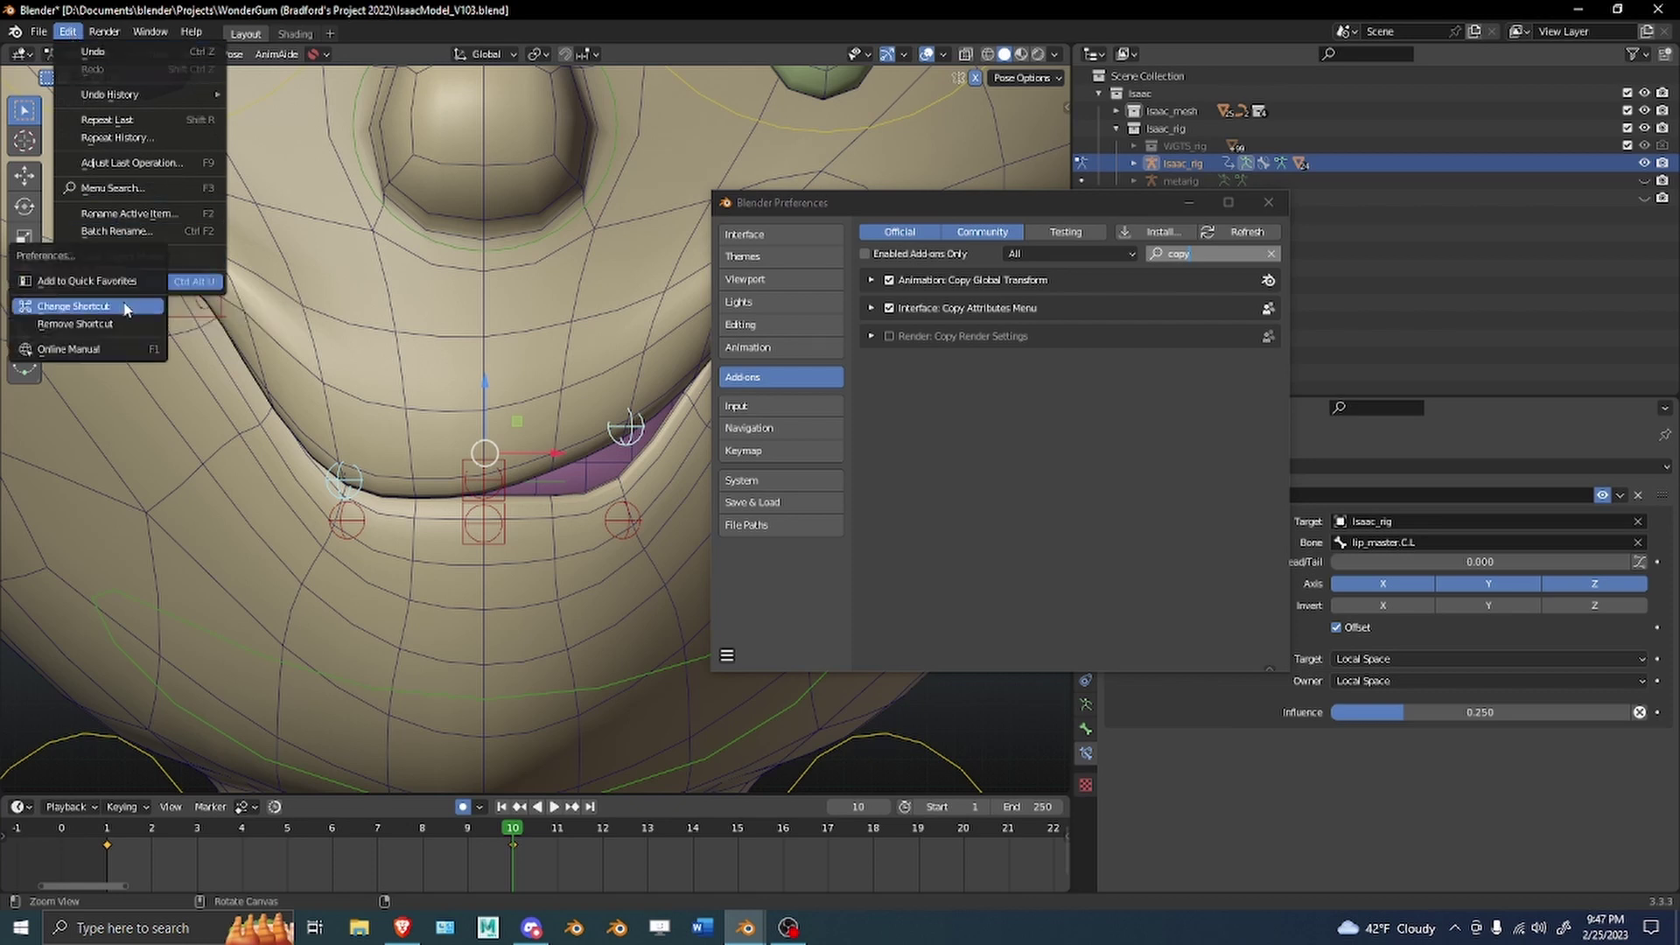
{"action": "left_click_drag", "start_coordinate": [158, 253], "coordinate": [514, 301]}
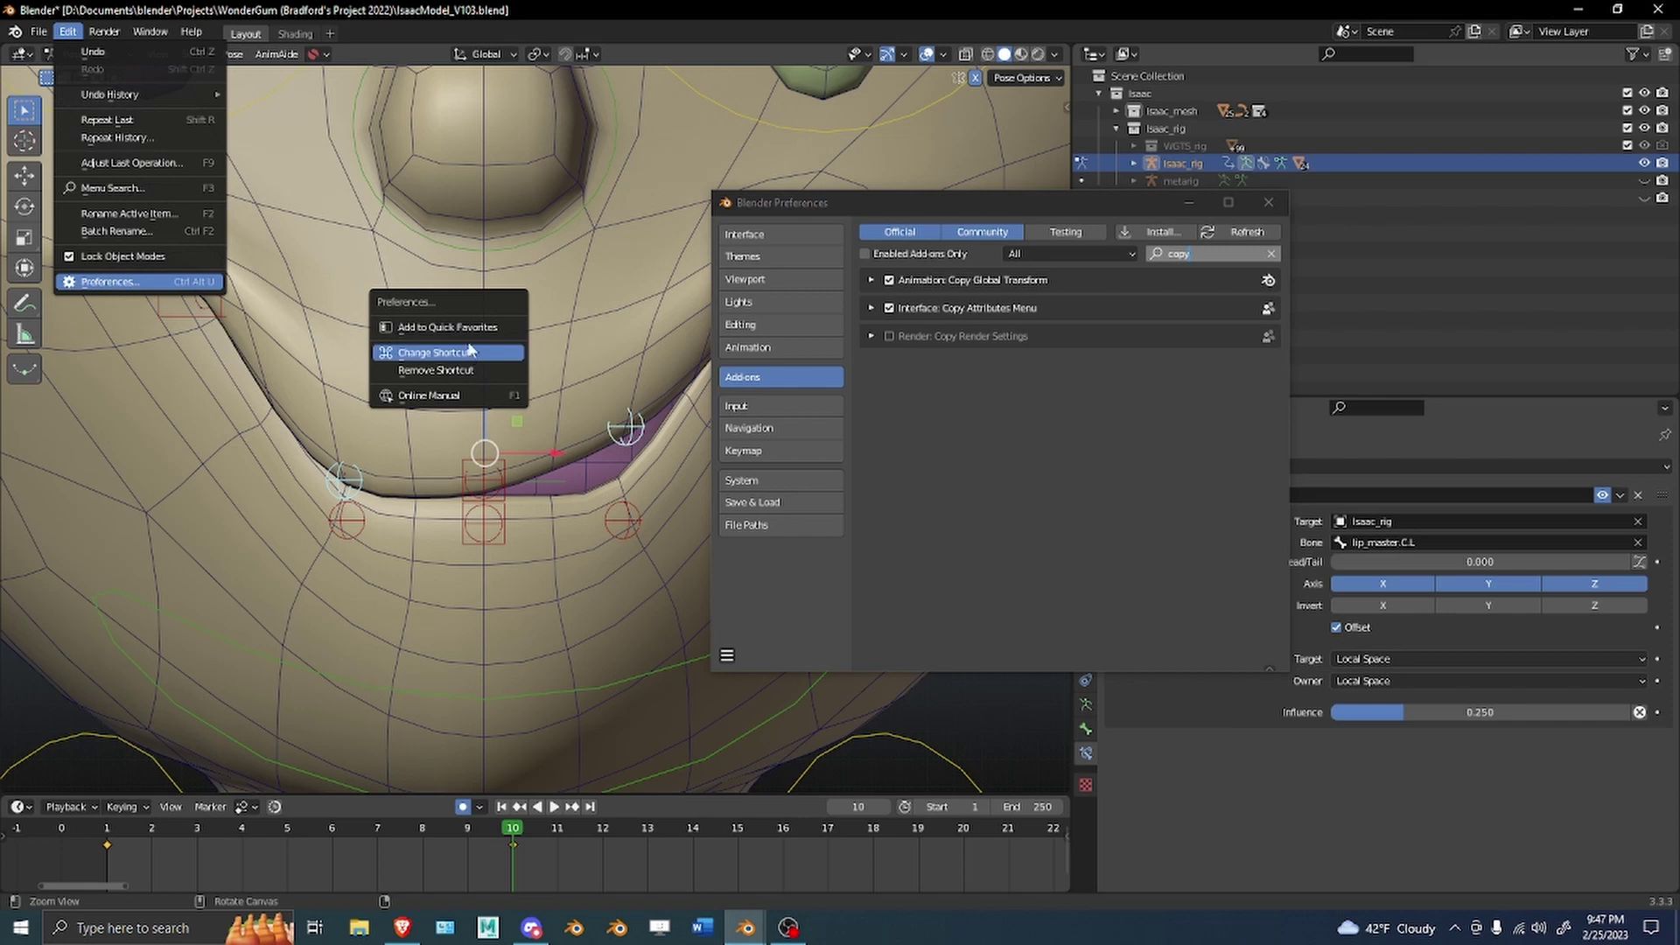
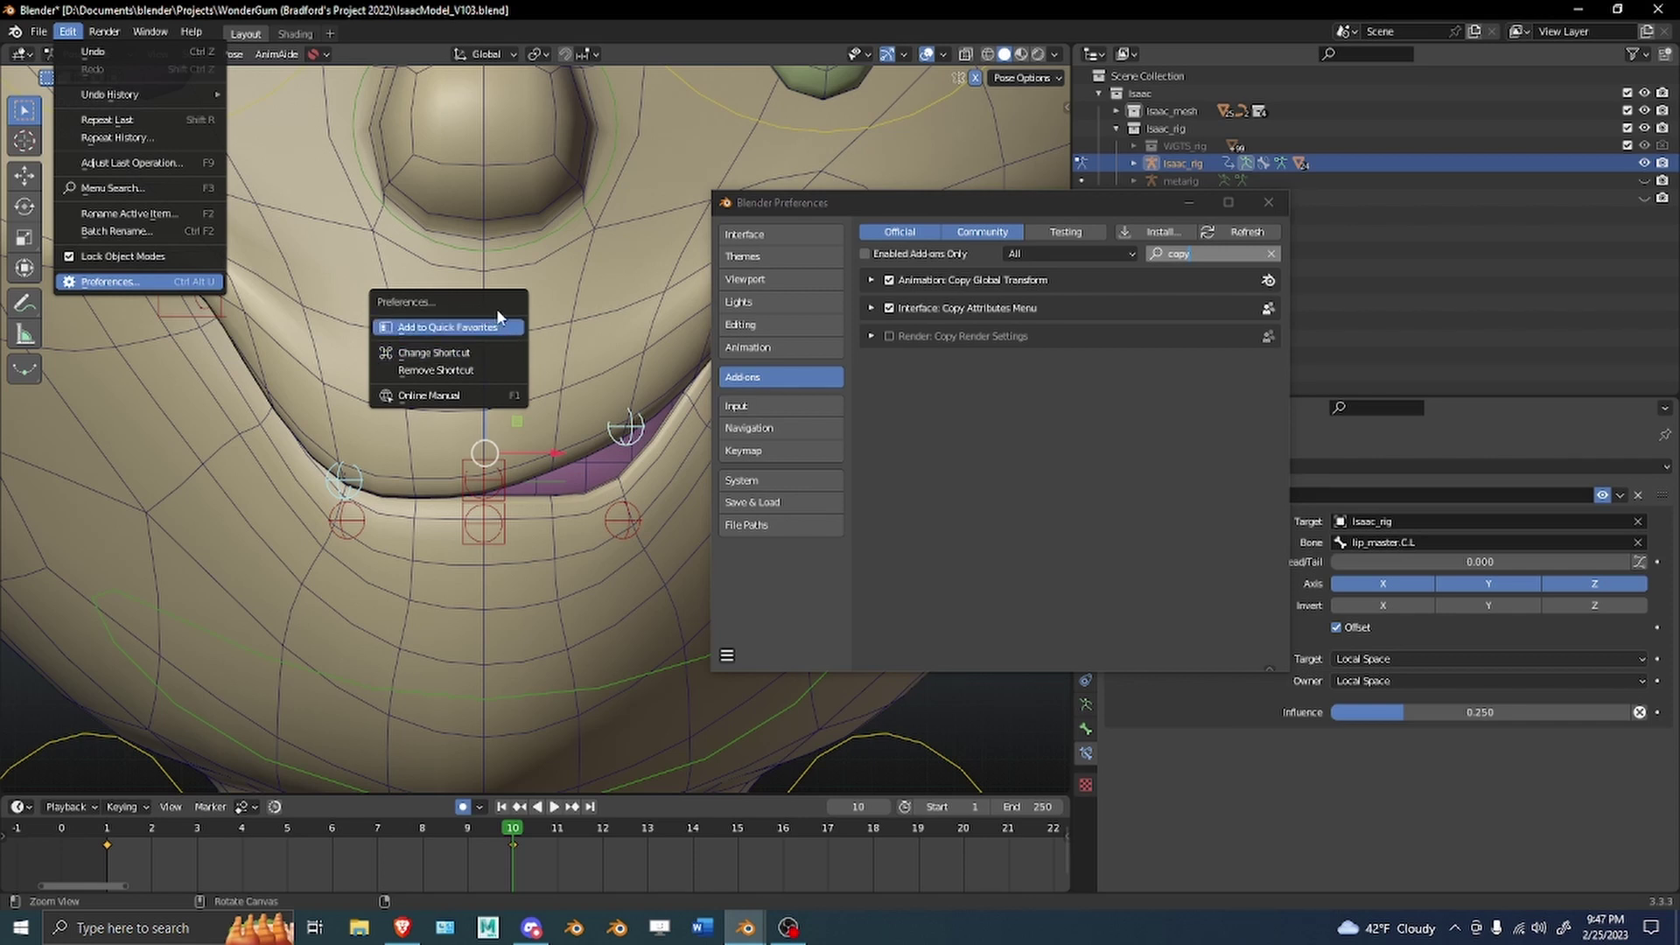
{"action": "left_click", "coordinate": [498, 326]}
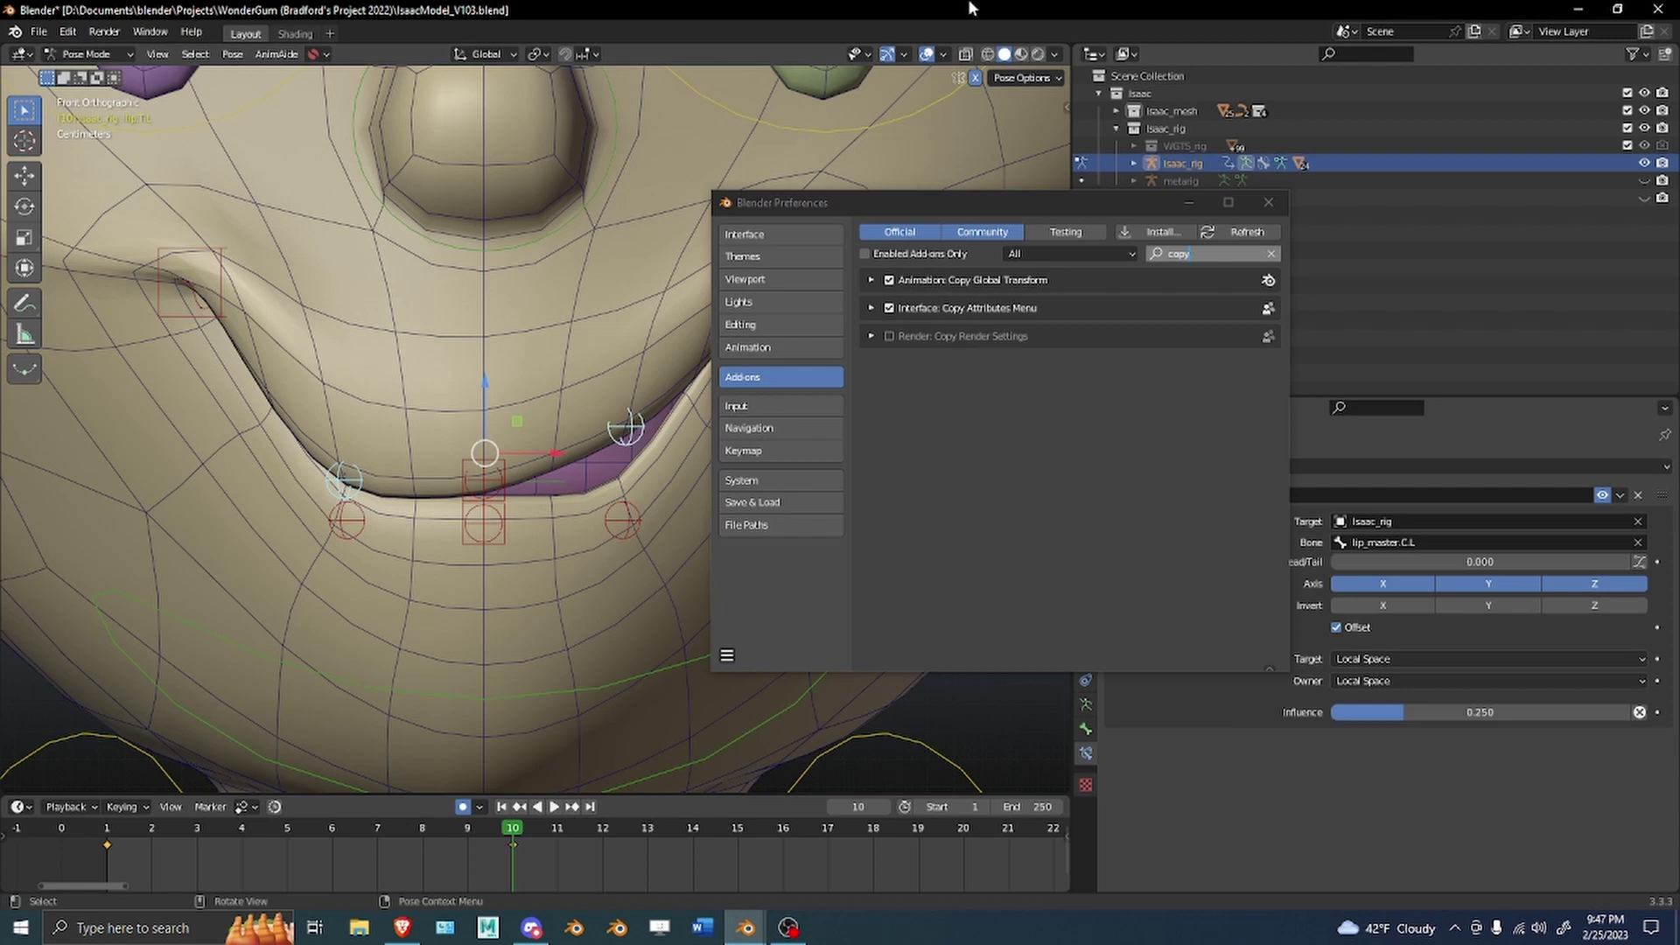
Check the Interface: Copy Attributes Menu add-on in the reopened preferences and clear the preferences window from the viewport.
{"action": "left_click", "coordinate": [1051, 436]}
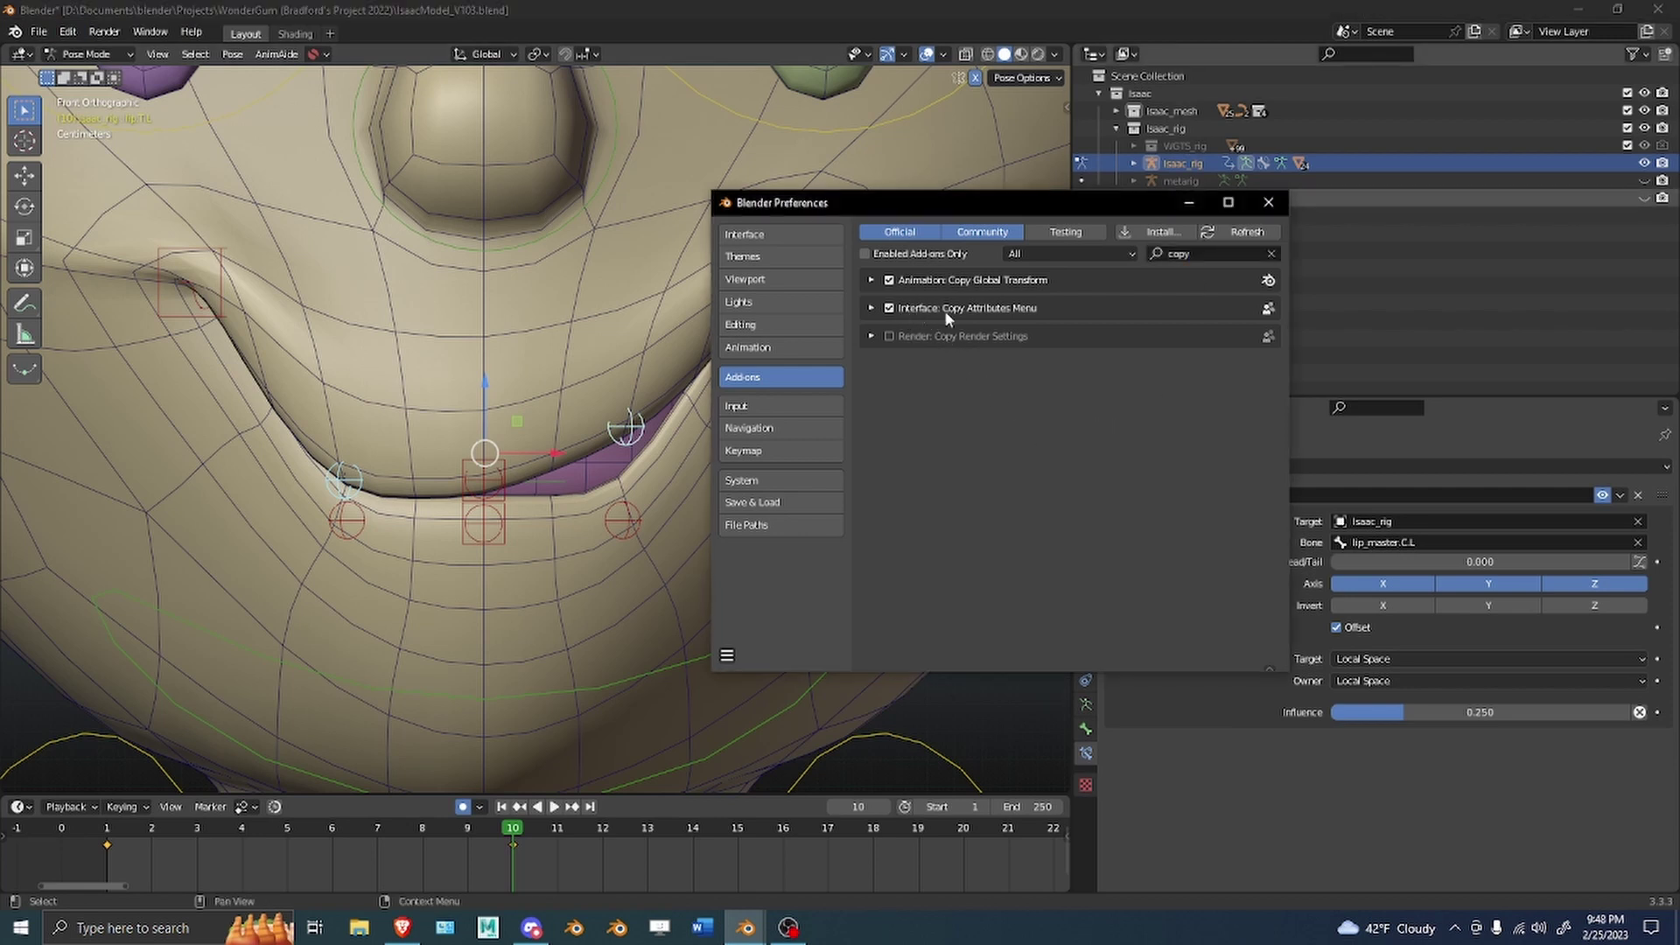
{"action": "left_click", "coordinate": [1269, 202]}
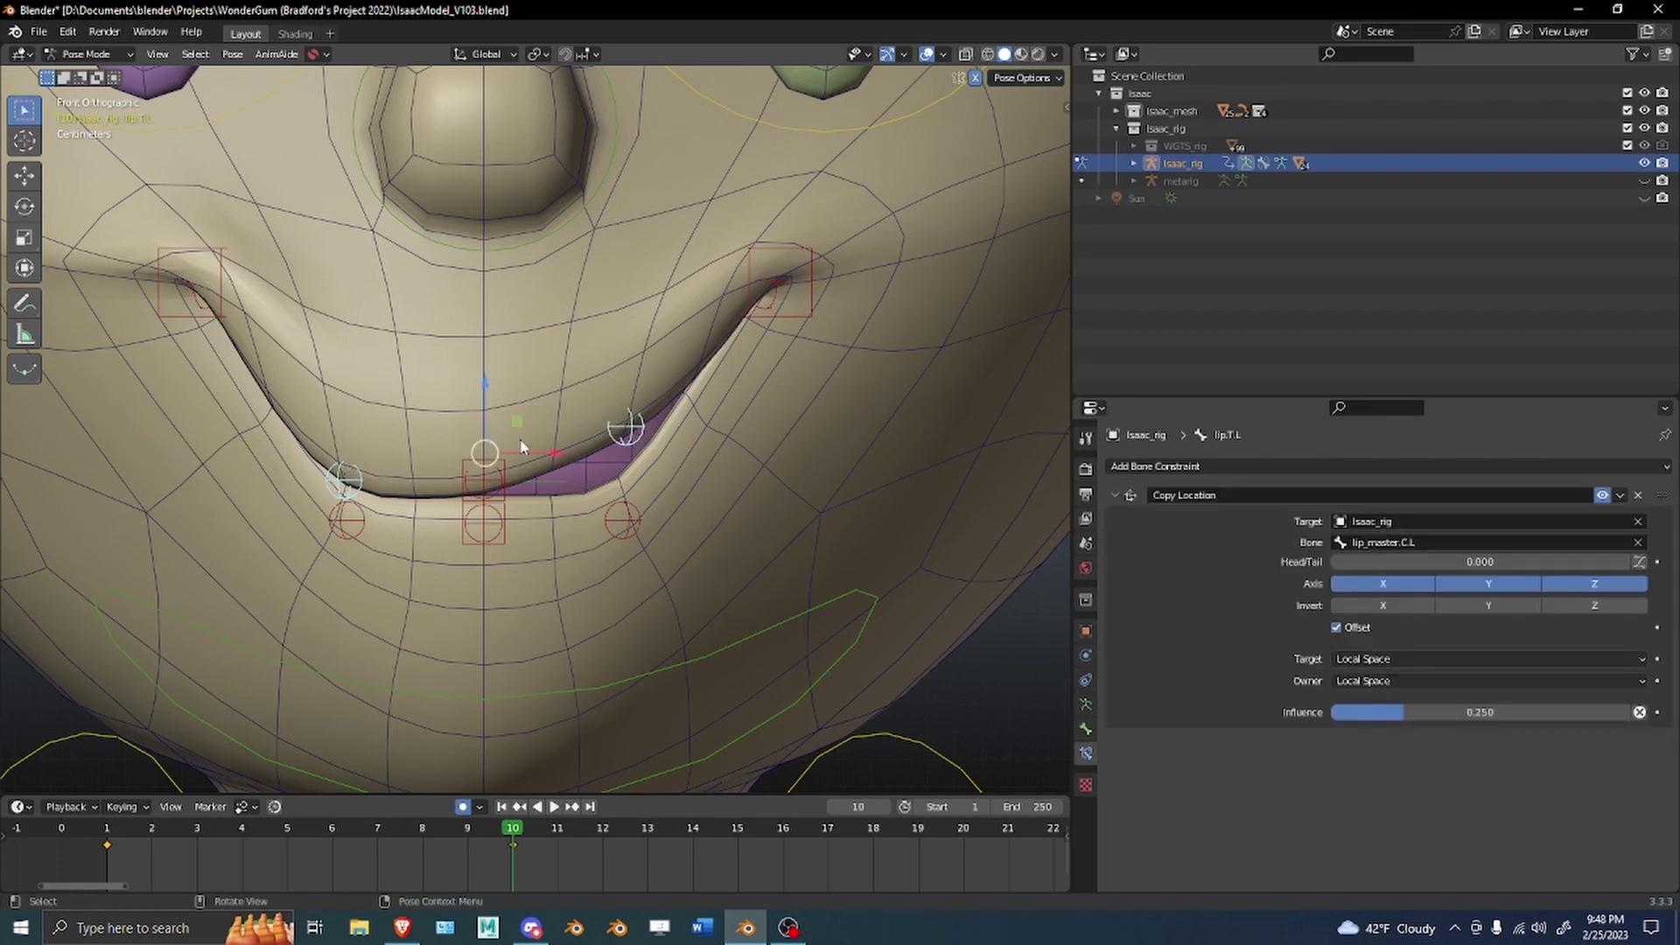
{"action": "key", "text": "ctrl+comma"}
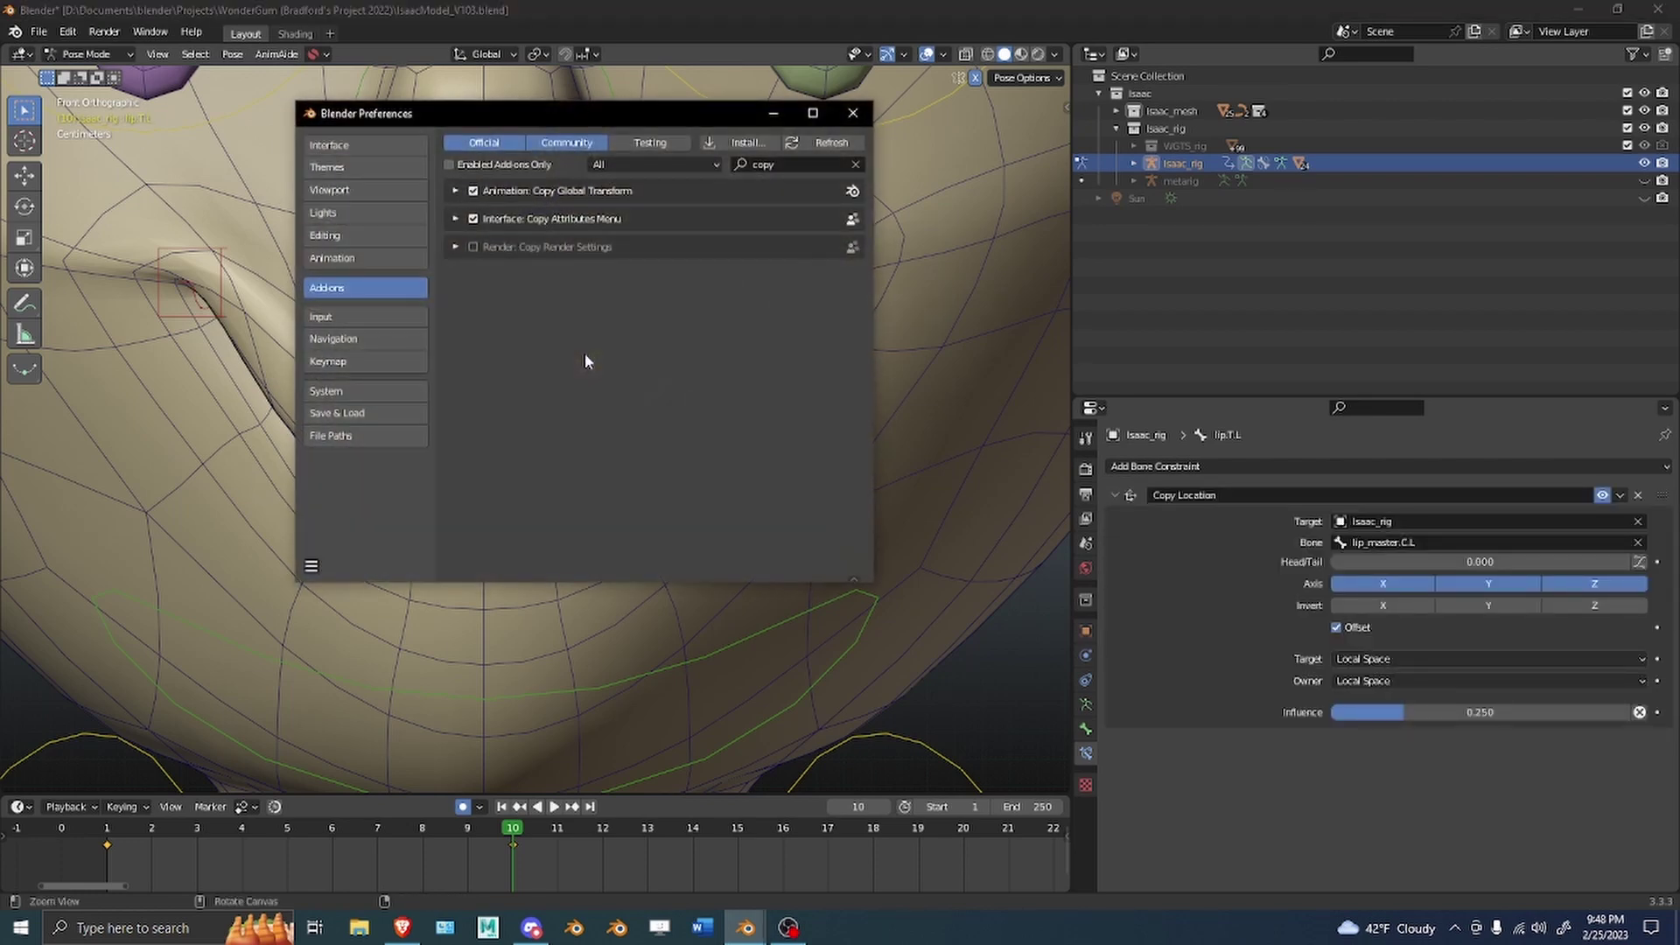
{"action": "left_click_drag", "start_coordinate": [594, 106], "coordinate": [1002, 223]}
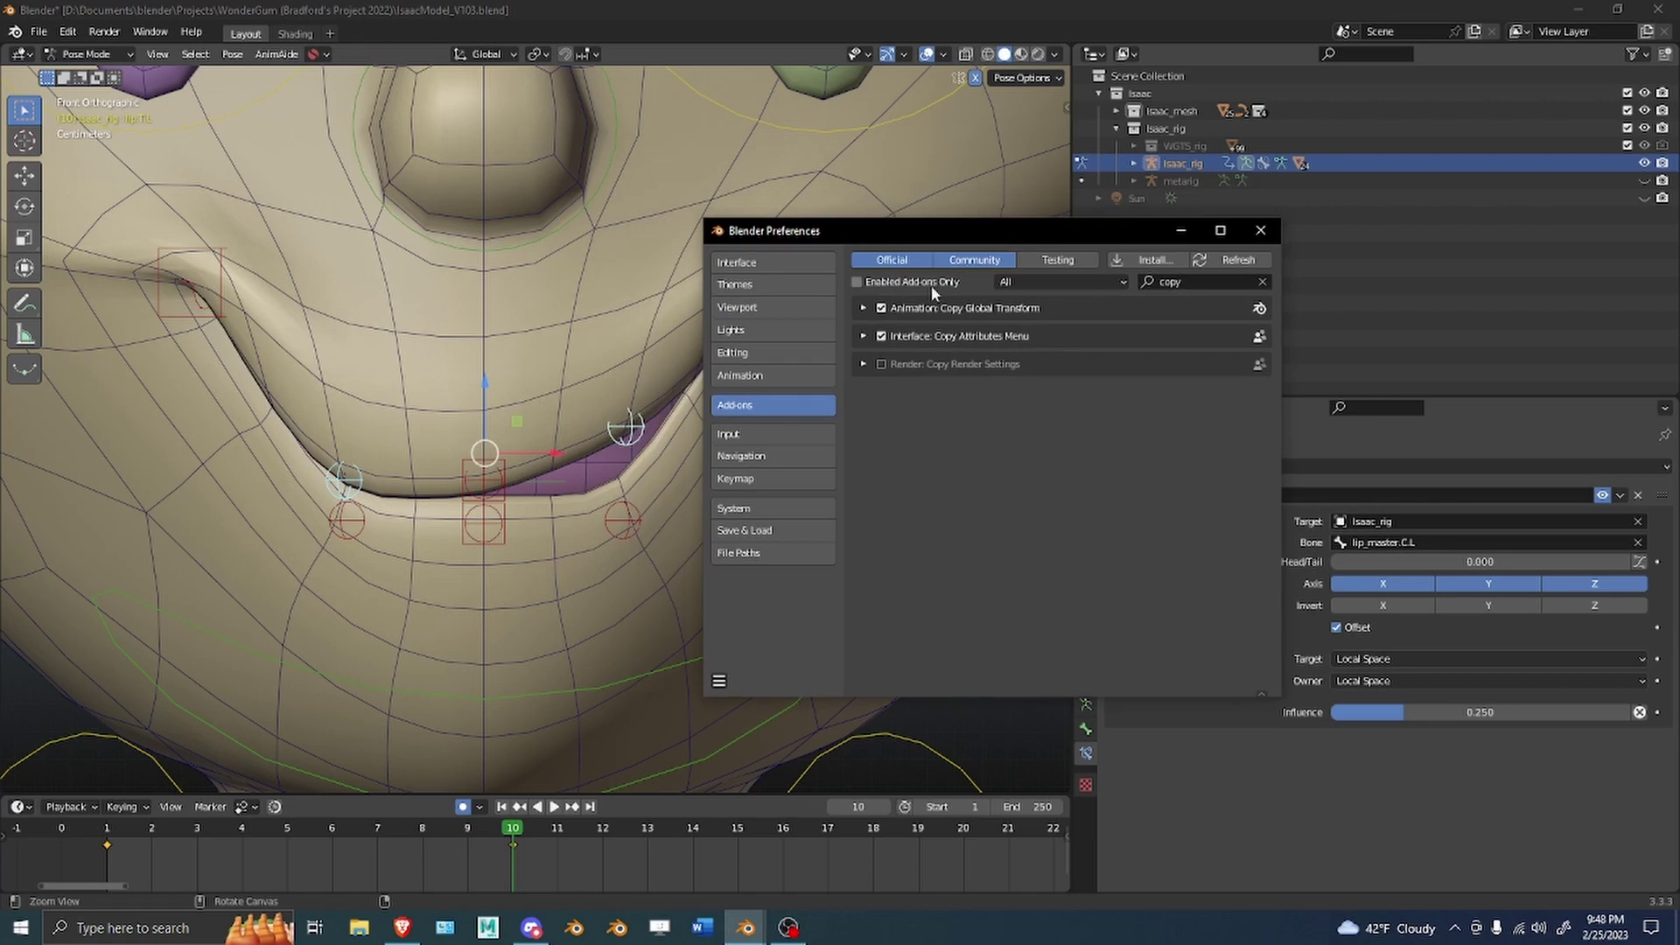
{"action": "left_click", "coordinate": [882, 337]}
{"action": "left_click_drag", "start_coordinate": [862, 219], "coordinate": [1679, 306]}
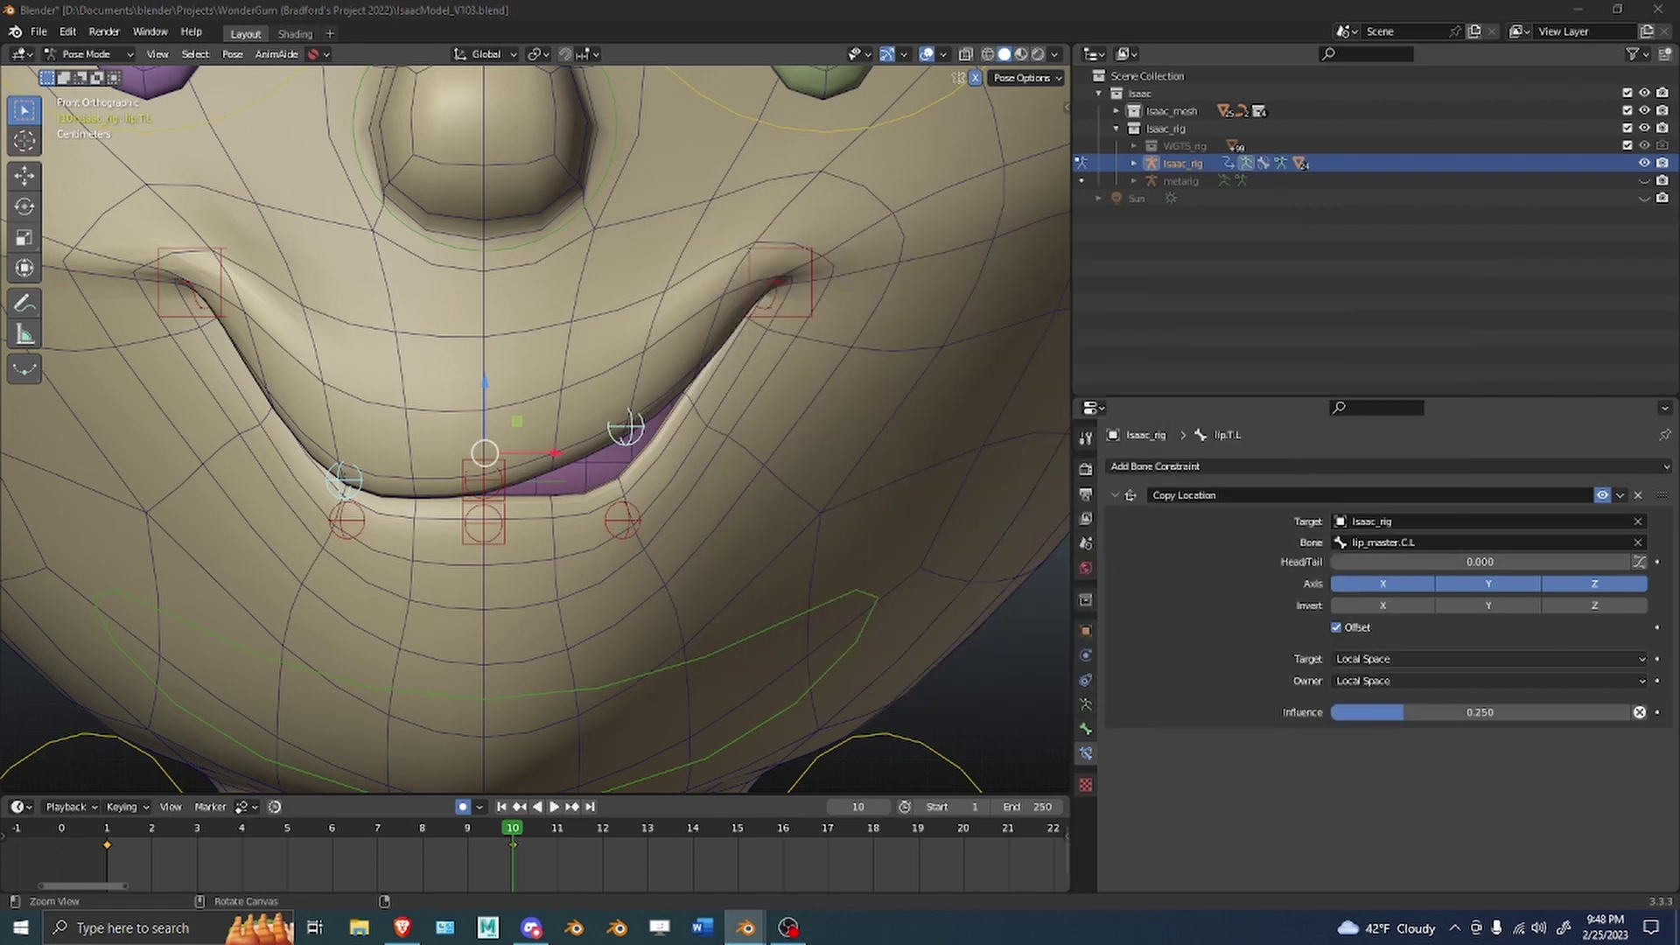
Try to bring up the Copy Attributes options with the right upper lip control selected and the left one active.
{"action": "left_click", "coordinate": [352, 486]}
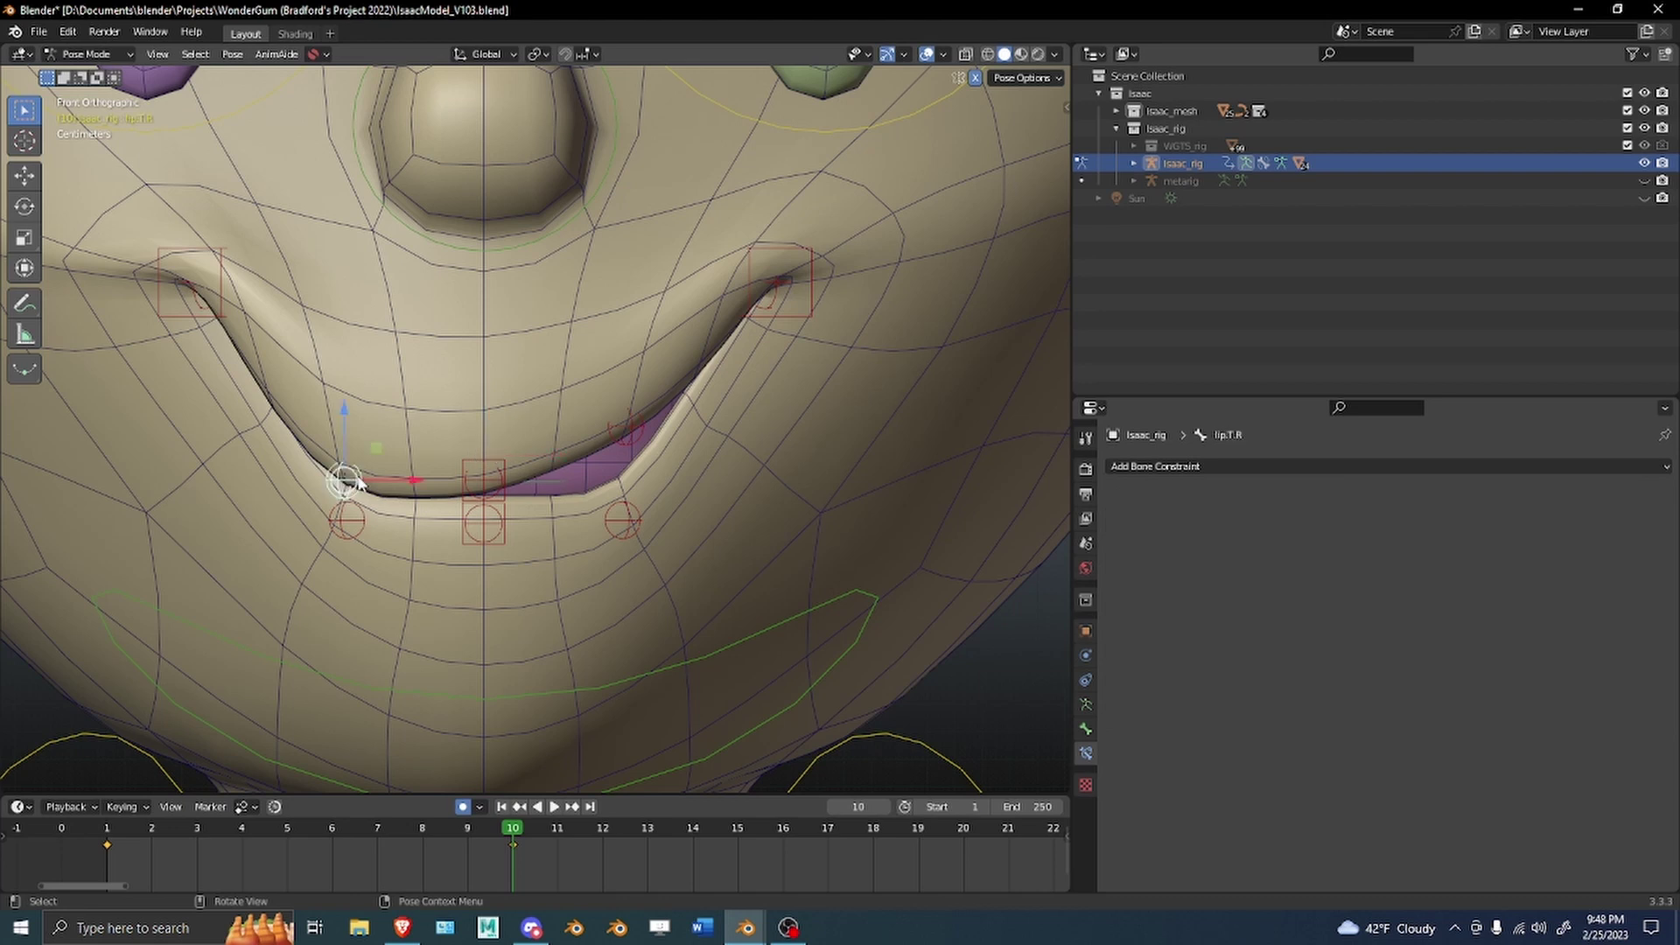
{"action": "left_click", "coordinate": [632, 429], "text": "shift"}
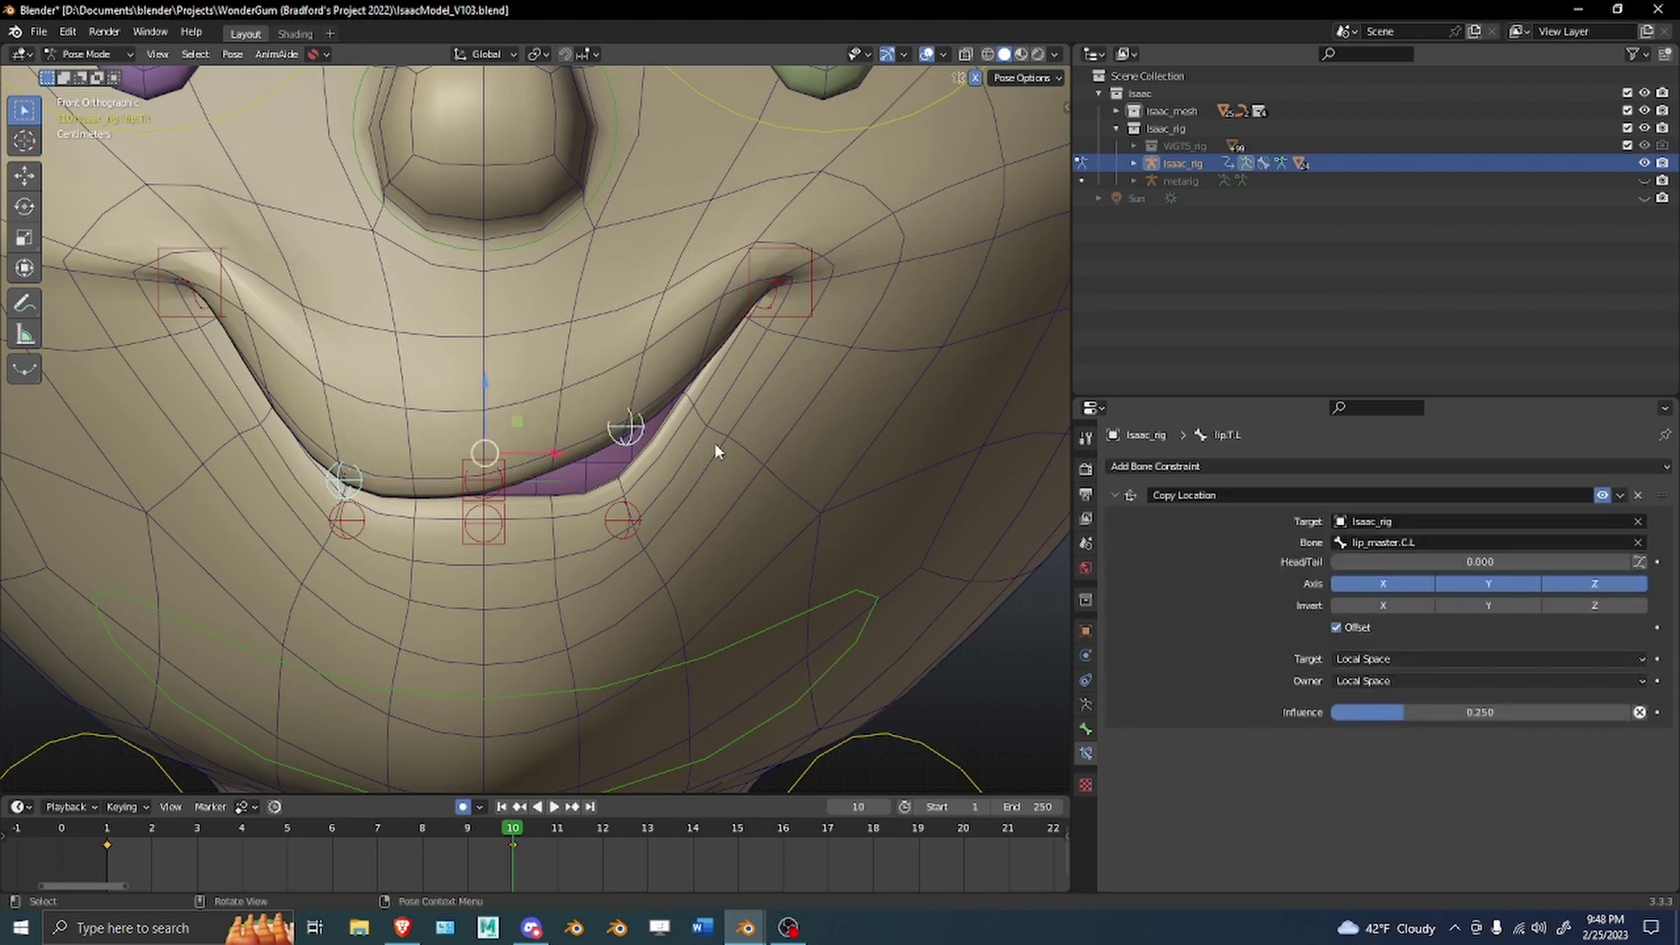
{"action": "key", "text": "ctrl+c"}
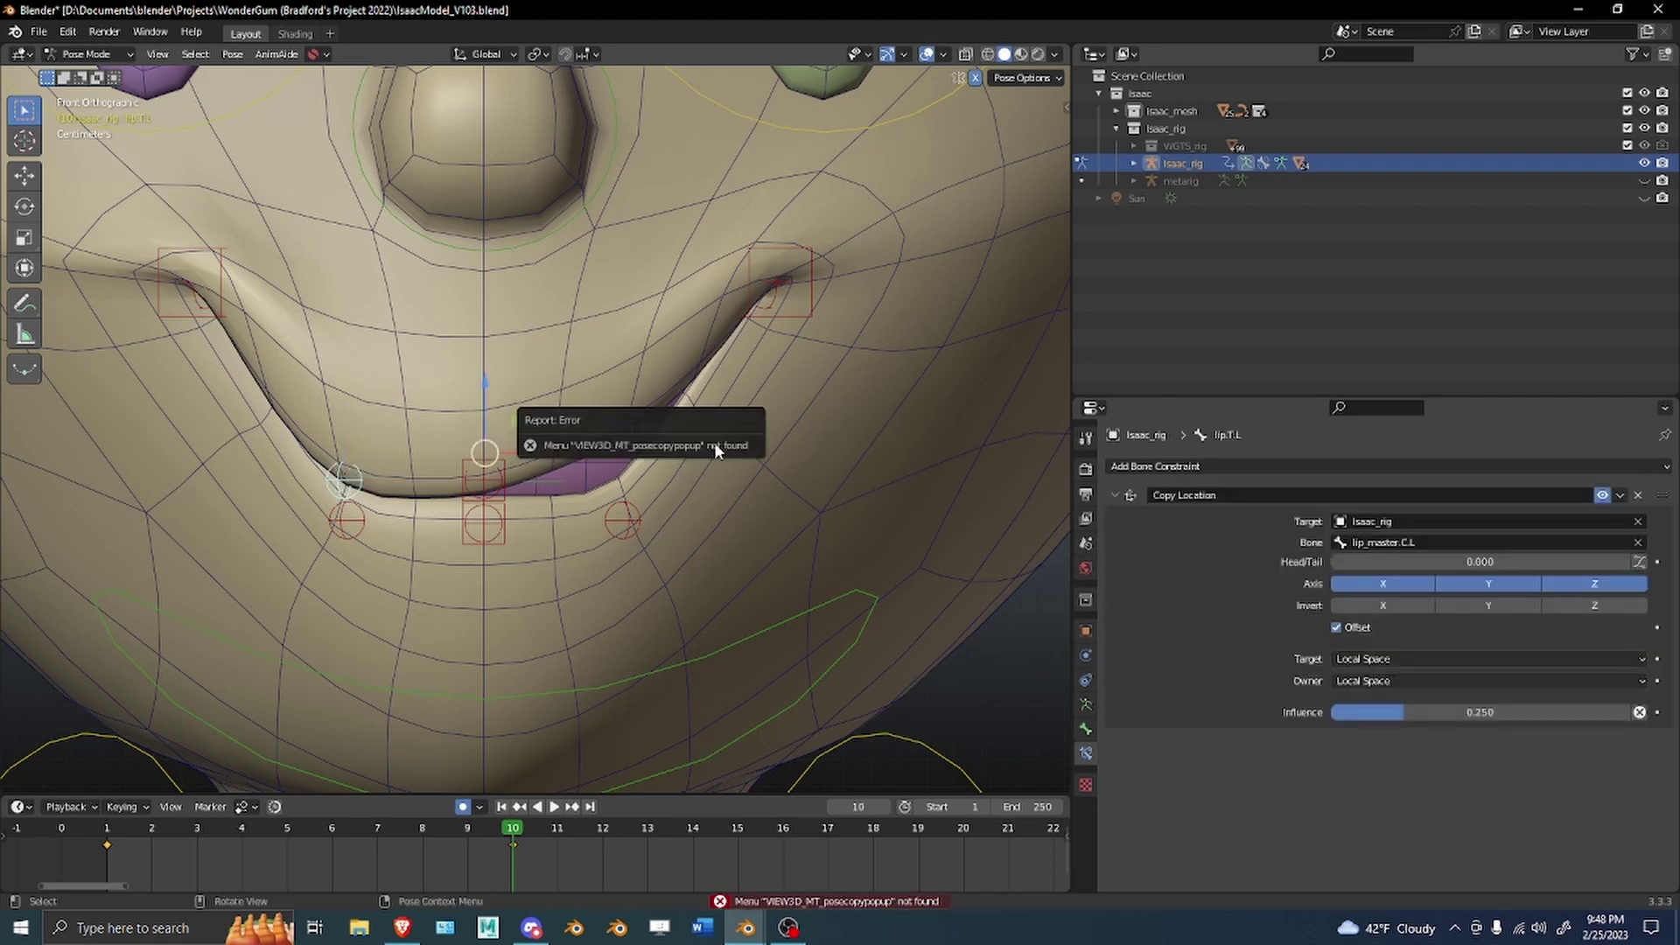
{"action": "left_click", "coordinate": [632, 427]}
{"action": "key", "text": "ctrl+c"}
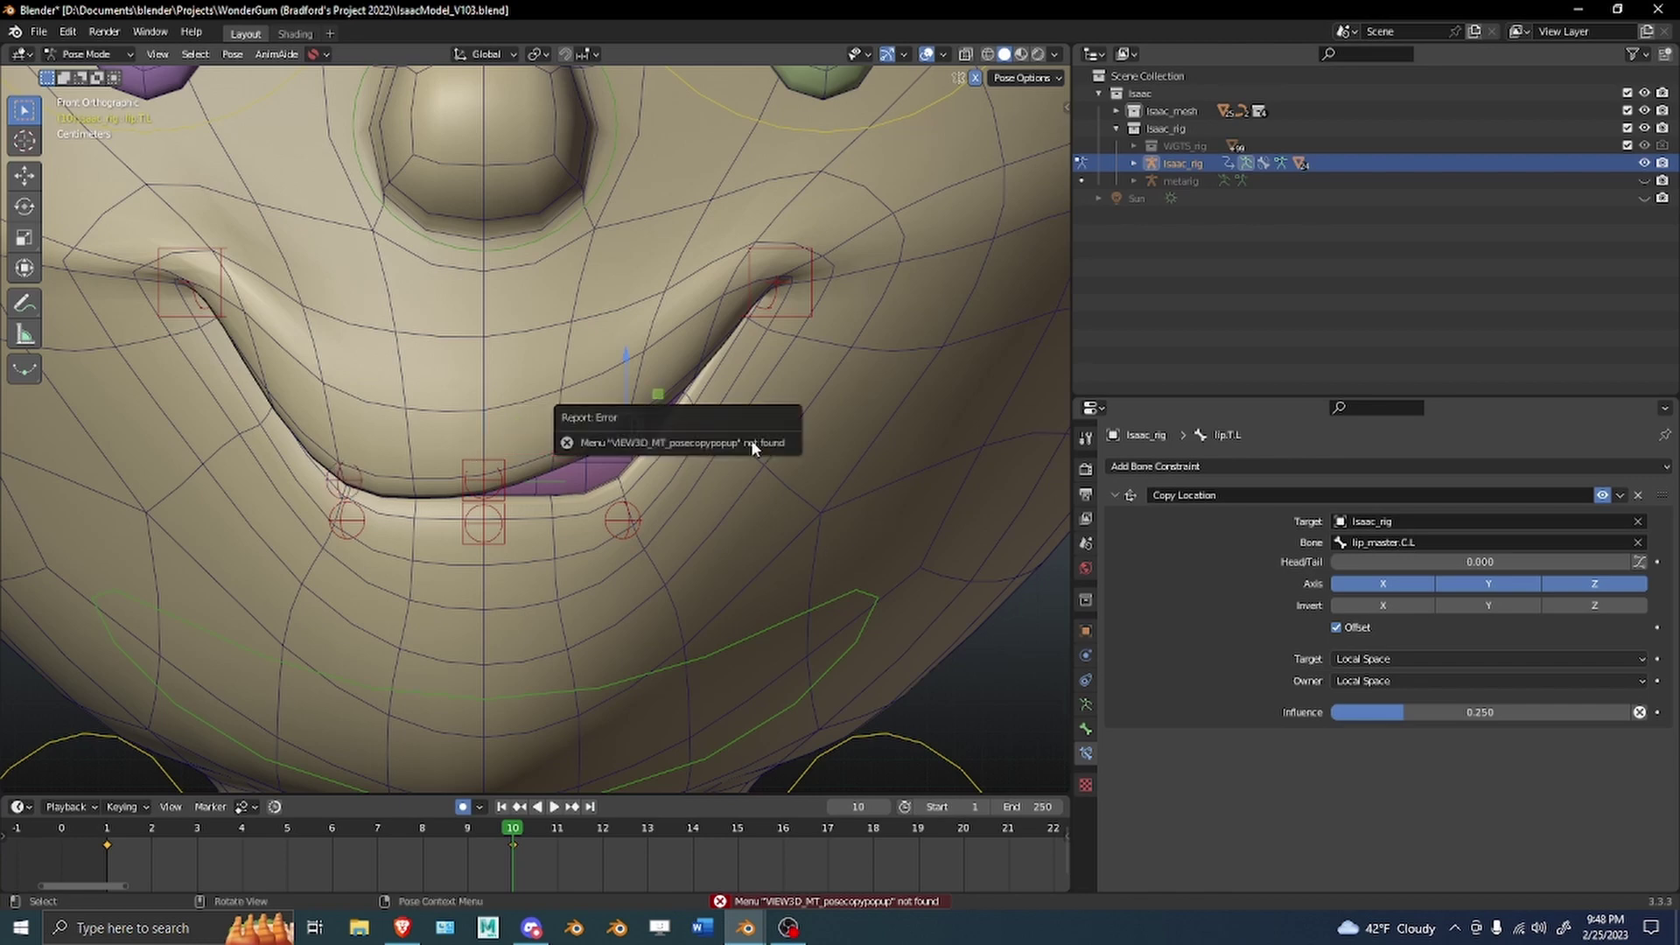
{"action": "scroll", "coordinate": [684, 513], "scroll_direction": "down", "scroll_amount": 3}
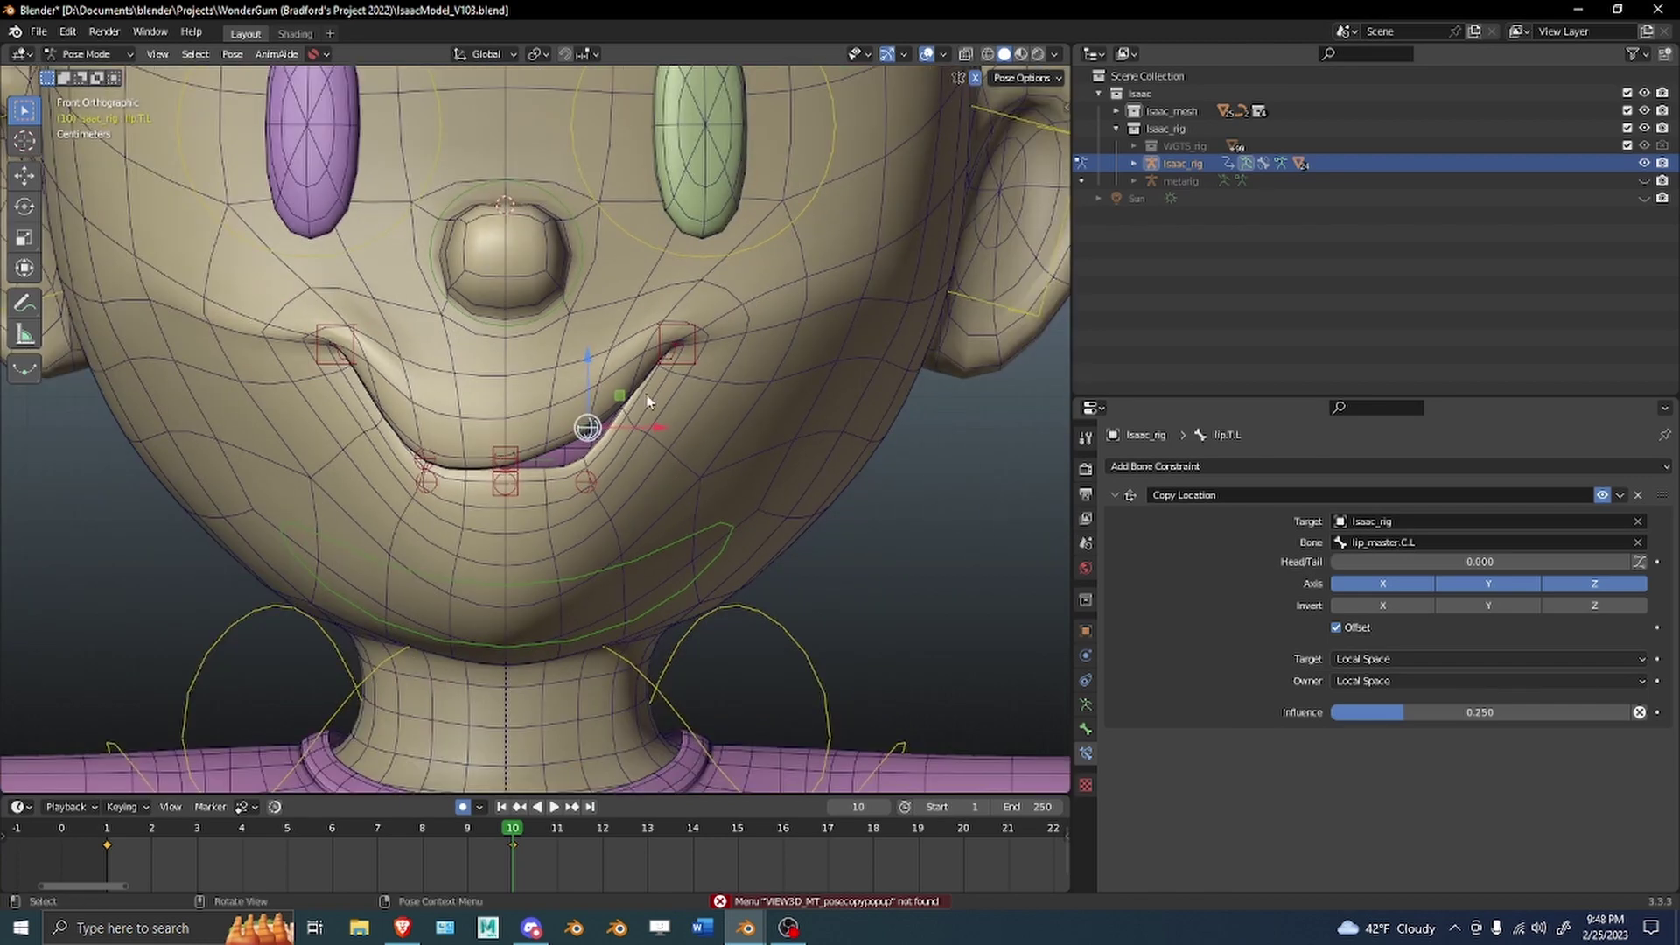
{"action": "scroll", "coordinate": [648, 399], "scroll_direction": "up", "scroll_amount": 3}
{"action": "middle_click_drag", "start_coordinate": [649, 399], "coordinate": [575, 433]}
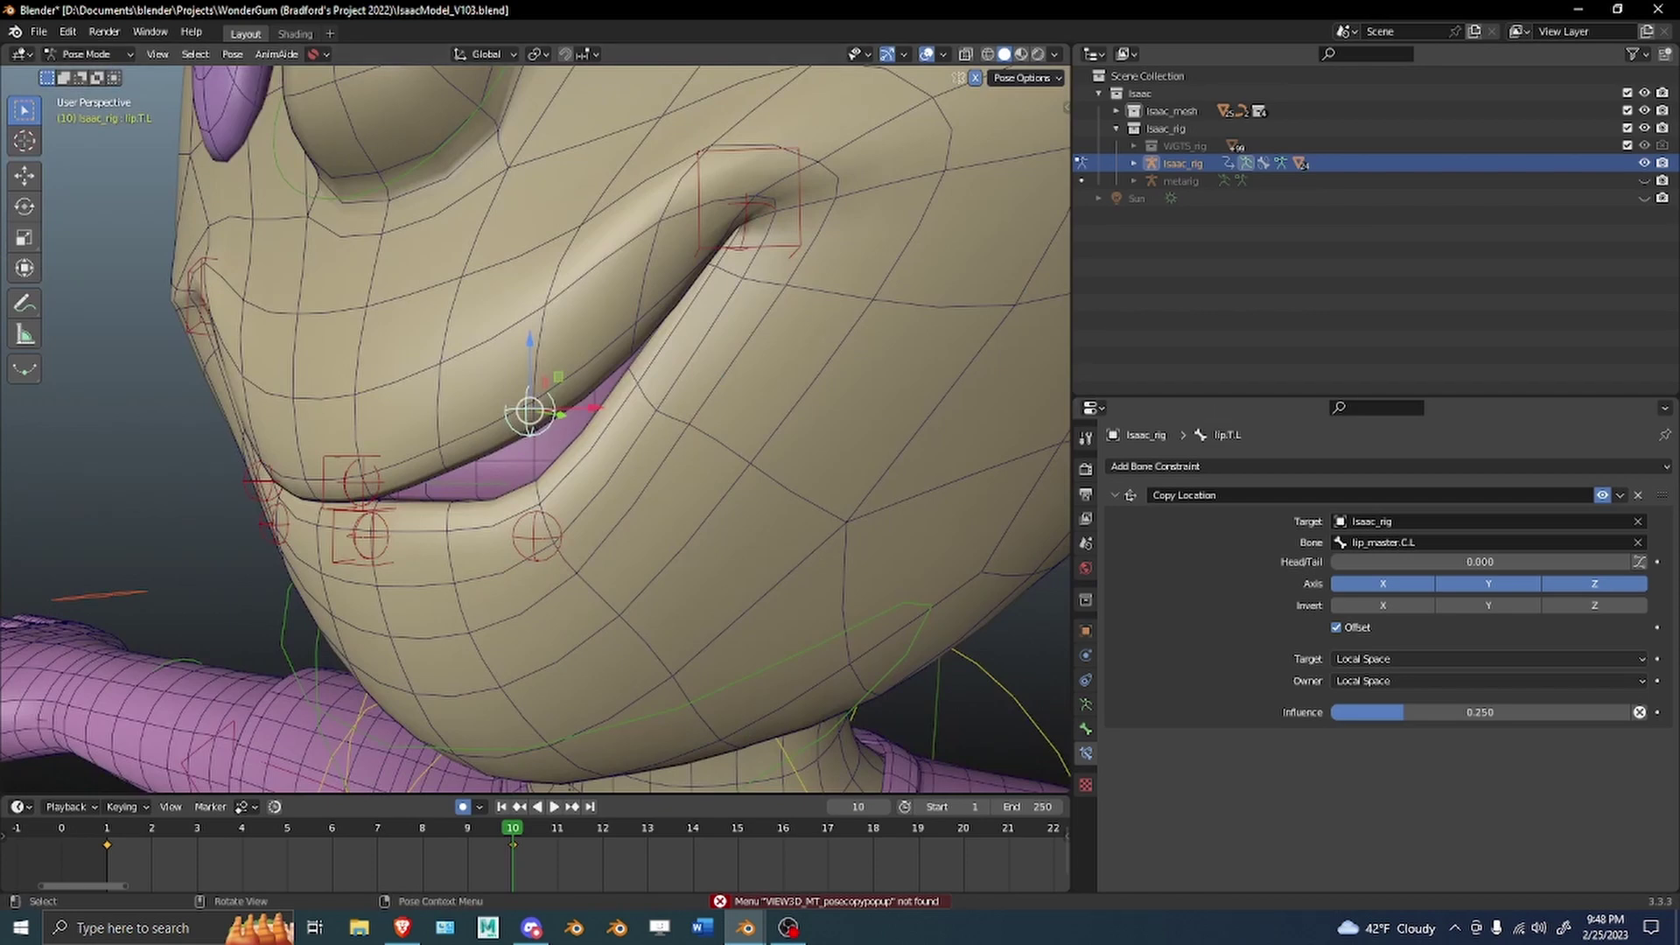
{"action": "left_click", "coordinate": [634, 300]}
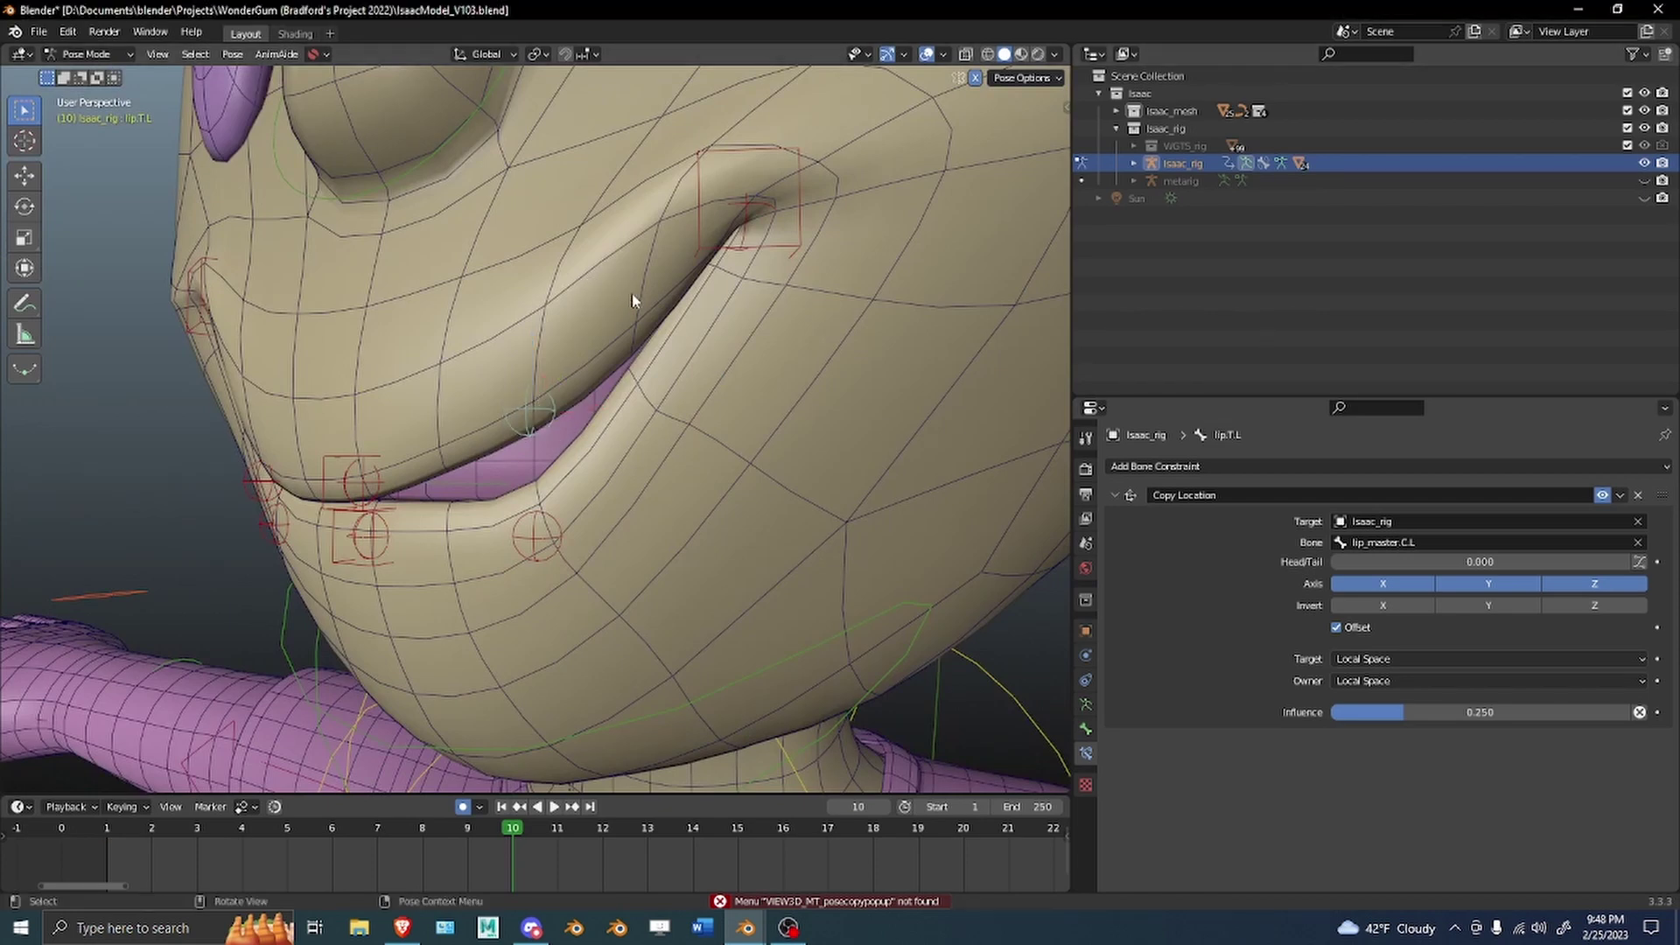
Reselect the right upper lip control with the left one active and retry the Copy Attributes options.
{"action": "left_click", "coordinate": [546, 408]}
{"action": "middle_click_drag", "start_coordinate": [507, 409], "coordinate": [674, 412]}
{"action": "left_click", "coordinate": [338, 474]}
{"action": "left_click", "coordinate": [698, 416], "text": "shift"}
{"action": "key", "text": "ctrl+c"}
{"action": "left_click_drag", "start_coordinate": [655, 387], "coordinate": [865, 272]}
{"action": "middle_click_drag", "start_coordinate": [537, 319], "coordinate": [537, 306]}
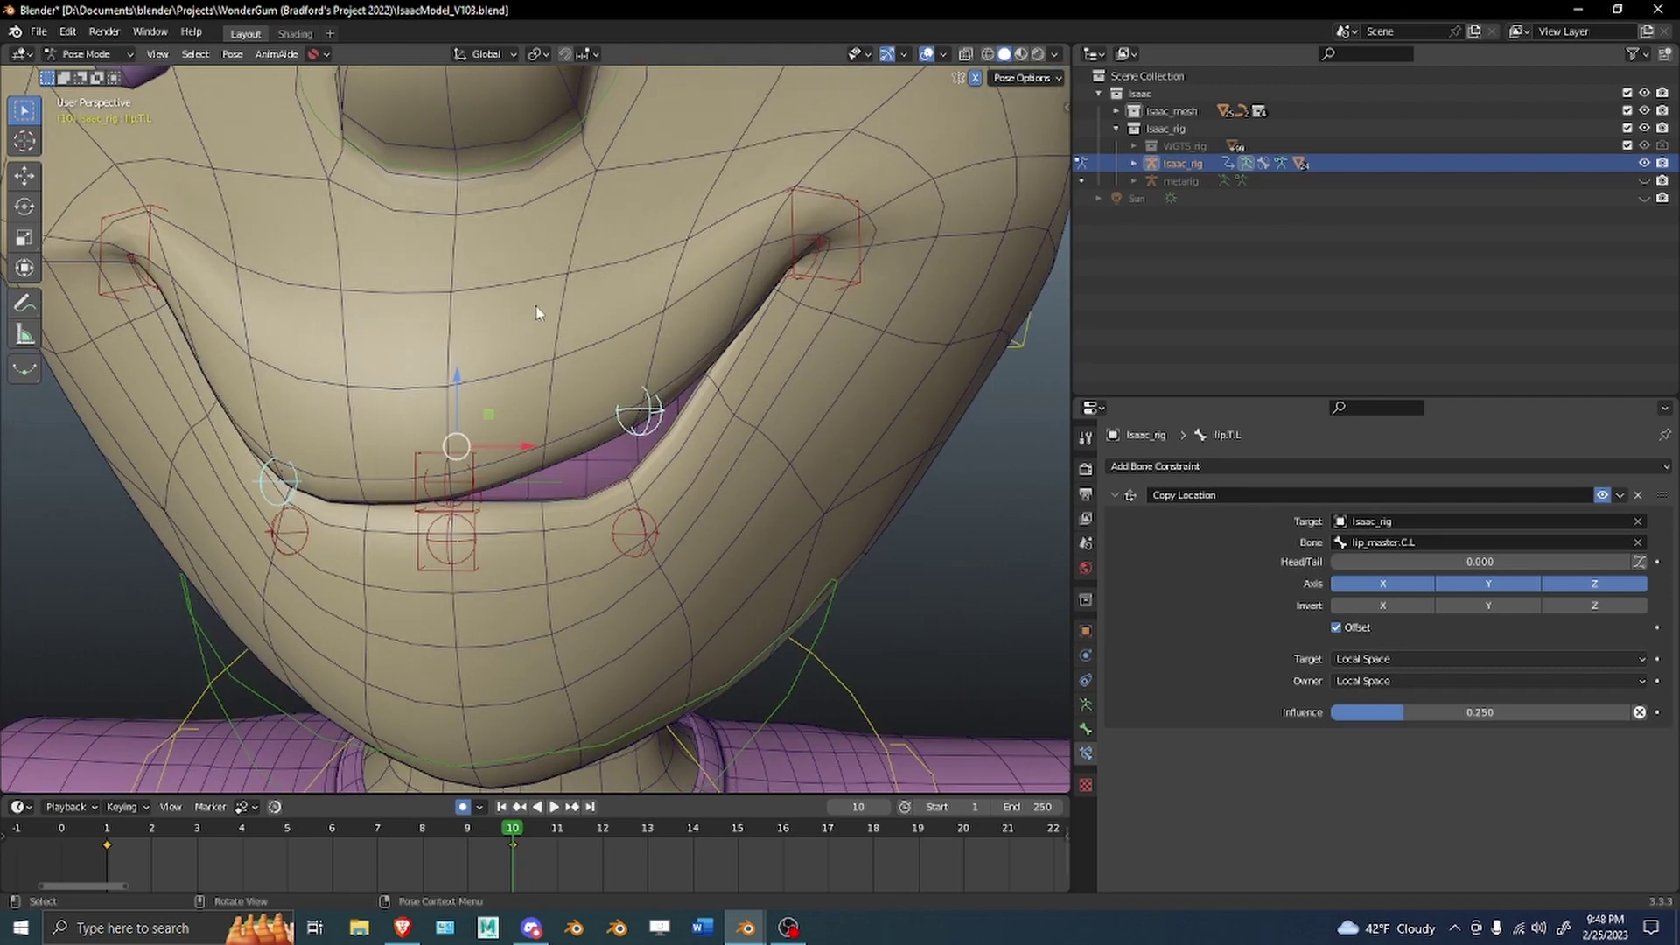
Copy the Copy Location constraint from the left upper lip control to the right one with Copy Selected Constraints.
{"action": "key", "text": "KP_1"}
{"action": "left_click", "coordinate": [342, 479]}
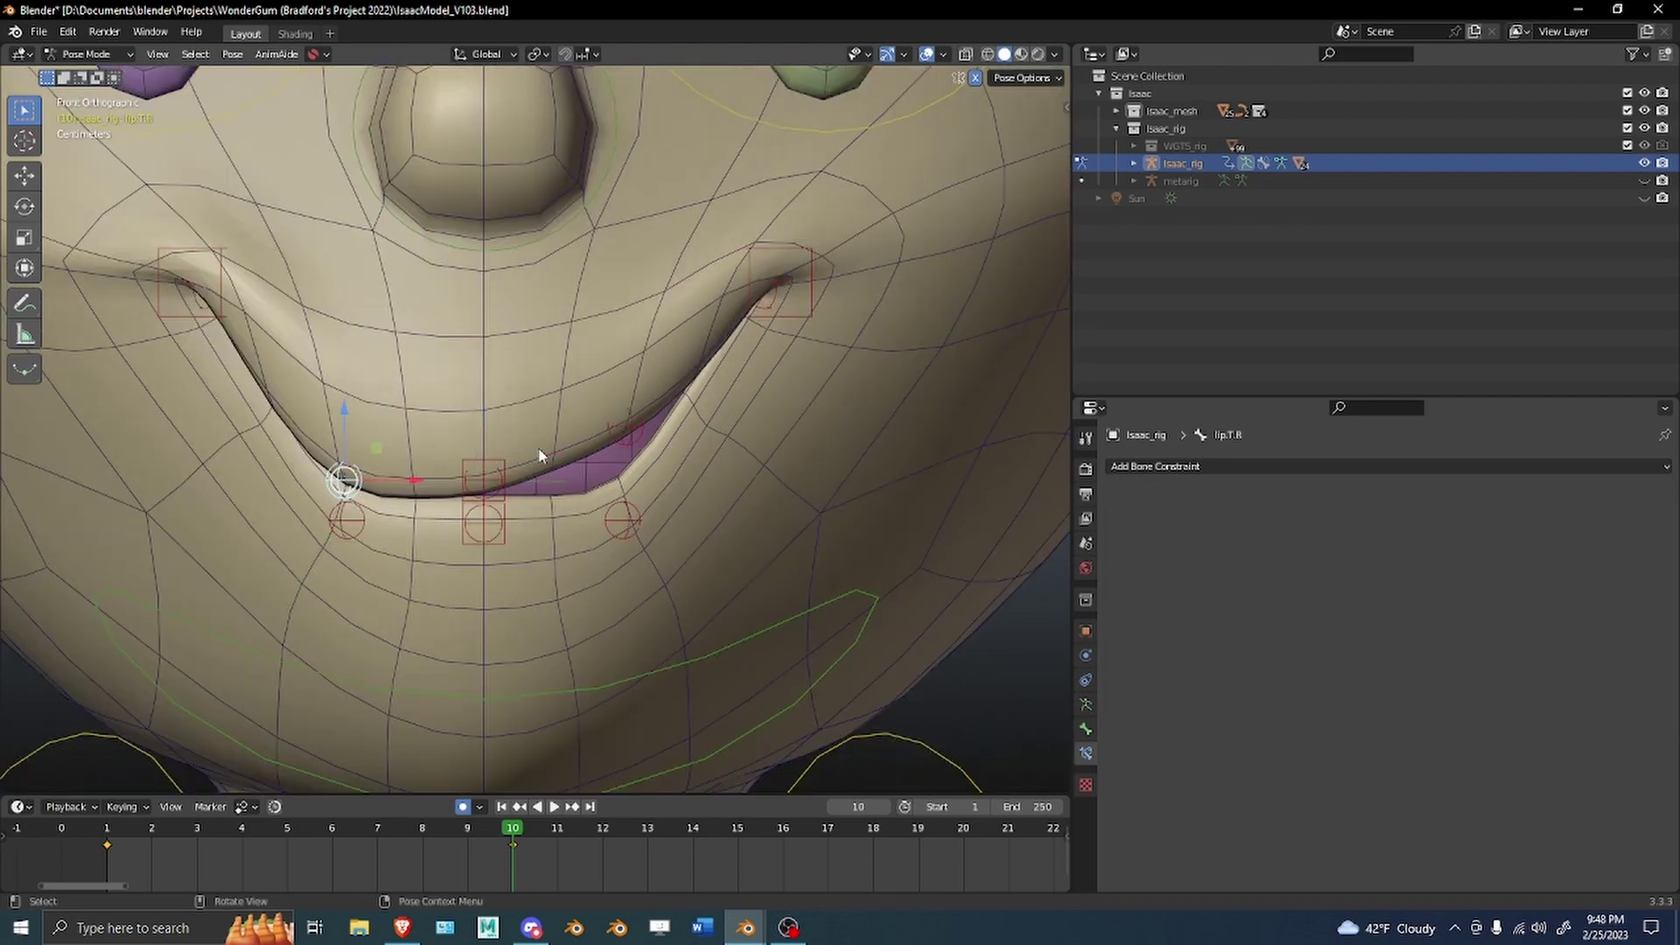
{"action": "left_click", "coordinate": [623, 429], "text": "shift"}
{"action": "key", "text": "ctrl+shift+c"}
{"action": "left_click_drag", "start_coordinate": [729, 313], "coordinate": [869, 309]}
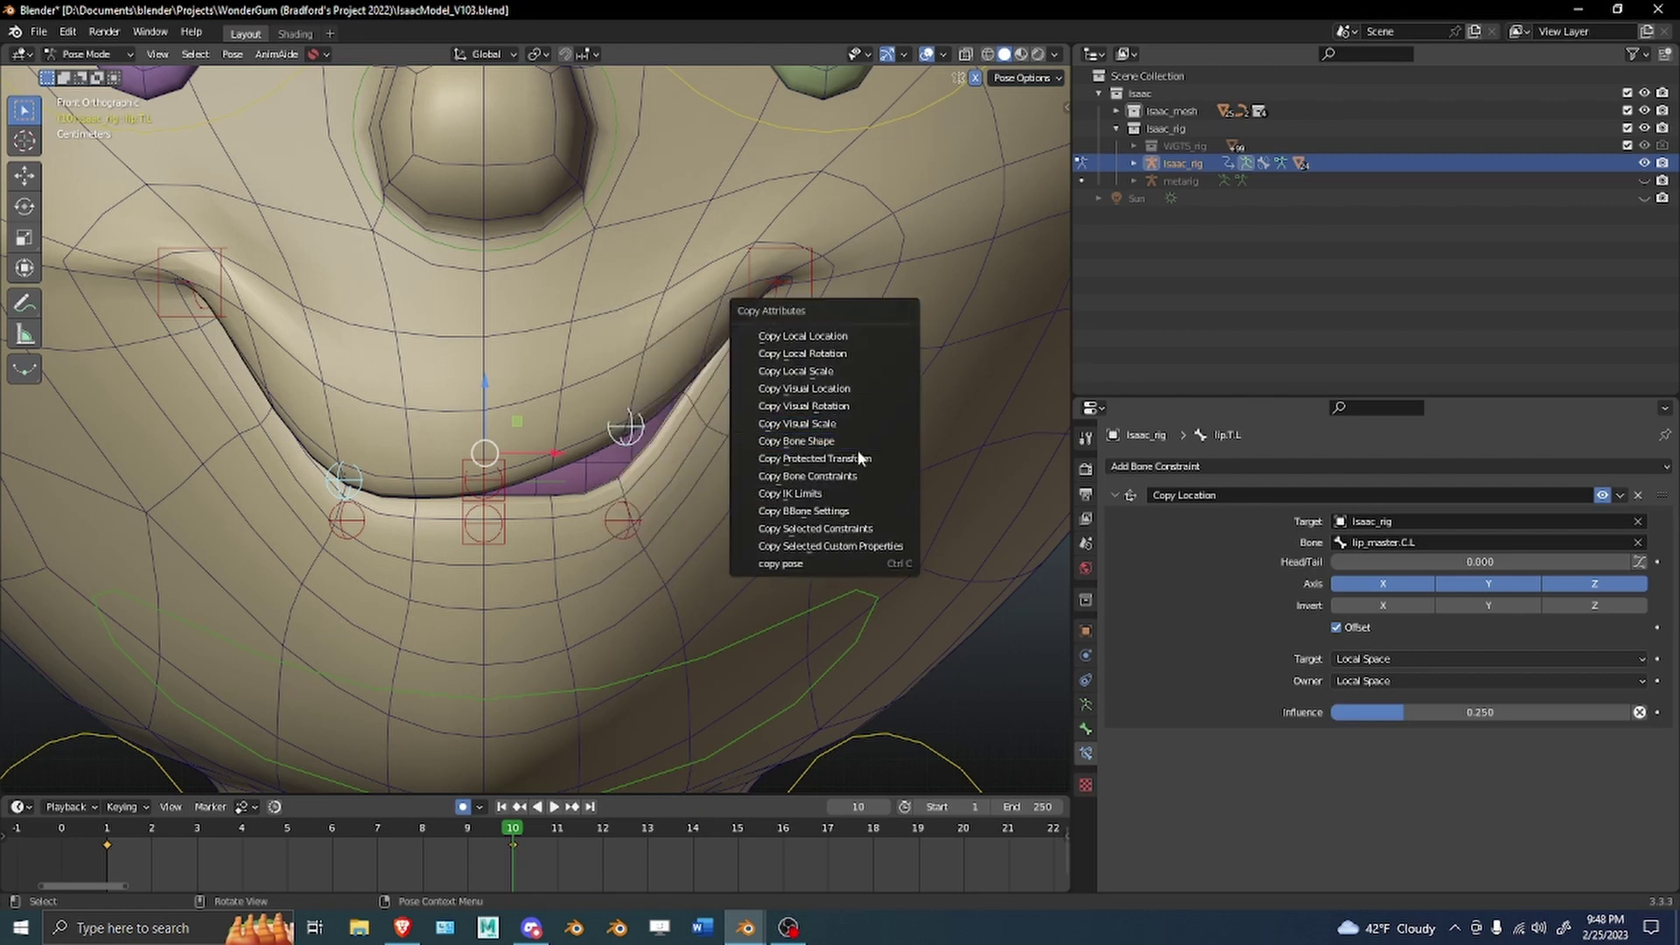
{"action": "left_click", "coordinate": [905, 528]}
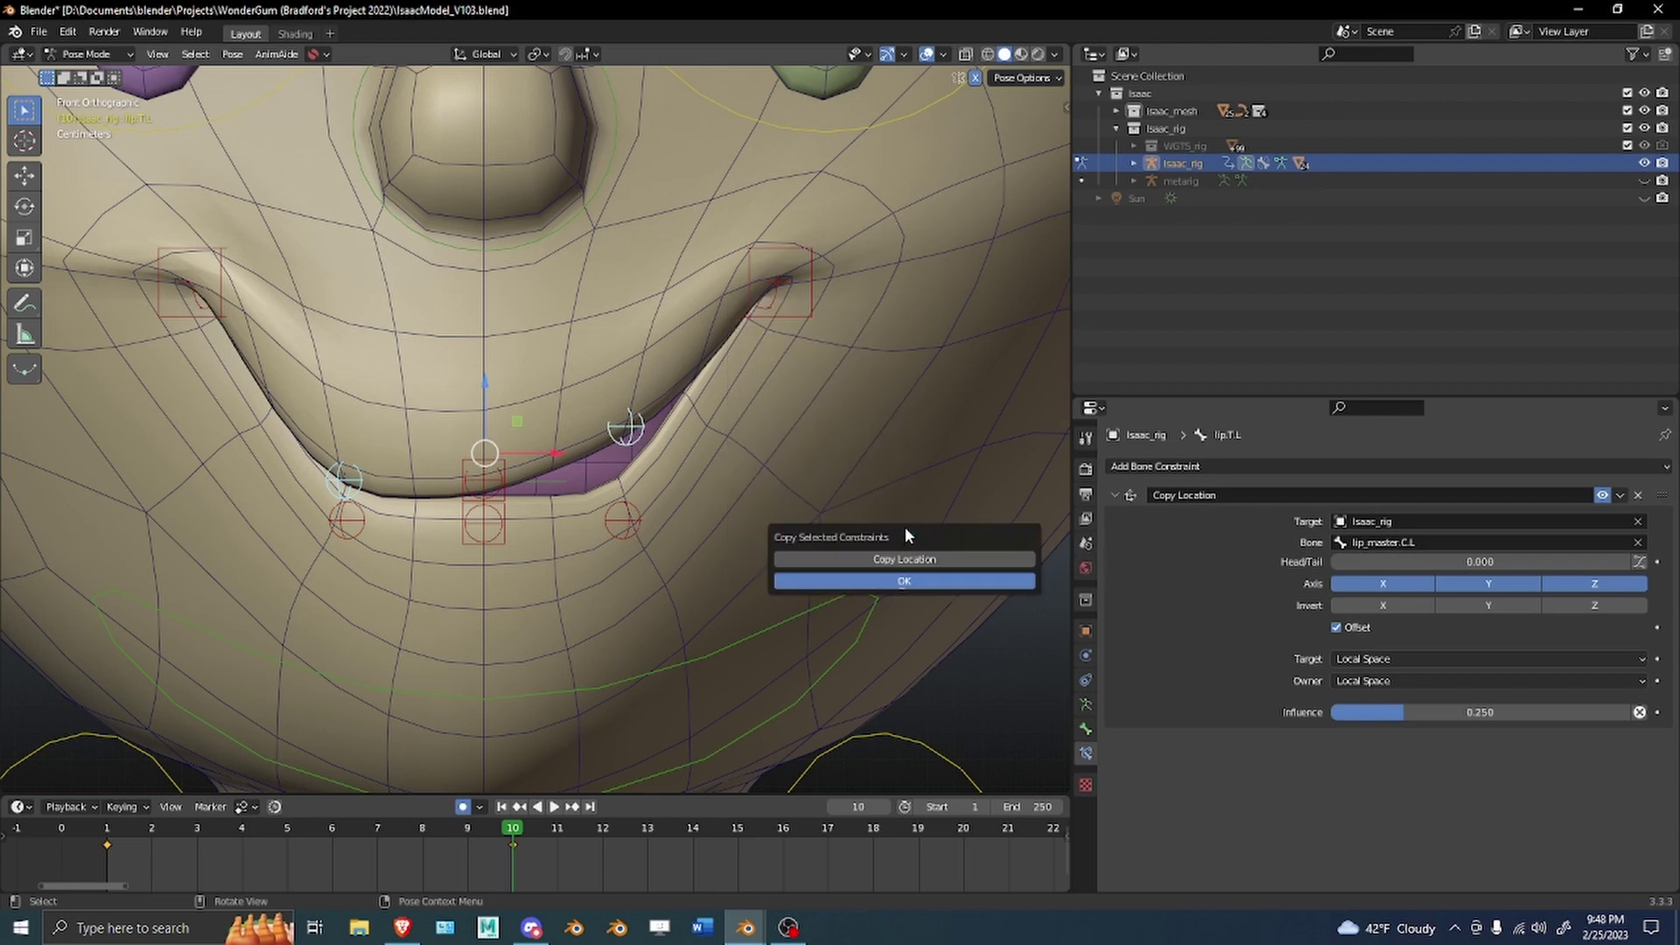
{"action": "left_click", "coordinate": [906, 560]}
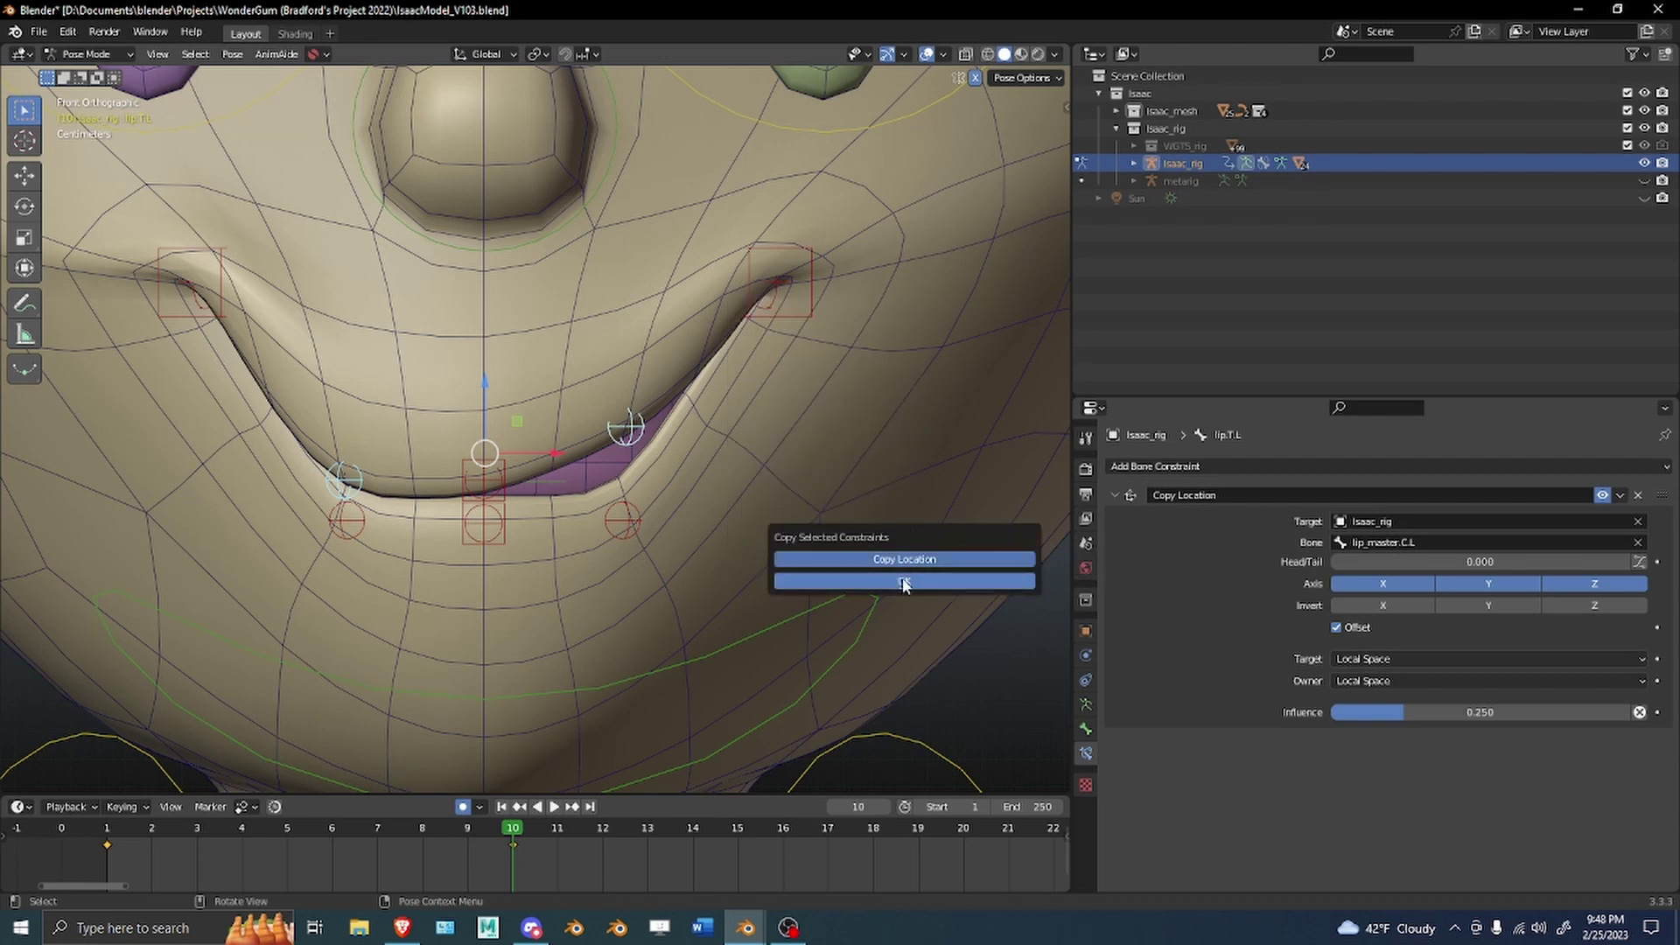
{"action": "left_click", "coordinate": [904, 581]}
Set the target bone of the right upper lip control's Copy Location constraint to lip_master.C.R.
{"action": "left_click", "coordinate": [342, 429]}
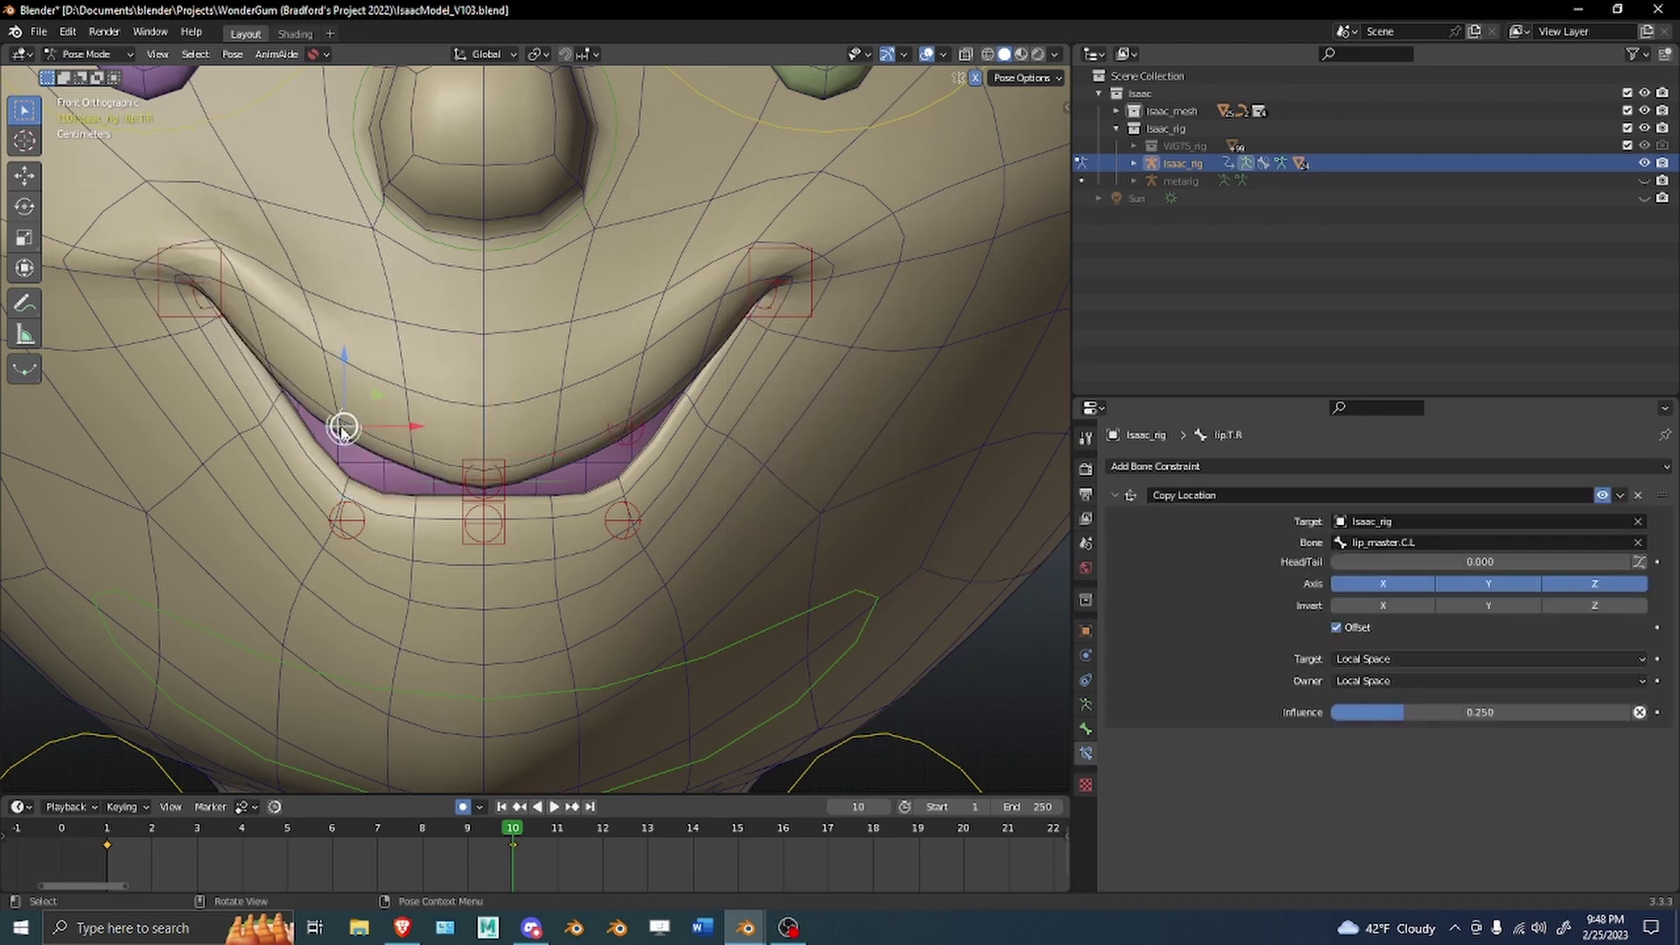
{"action": "left_click", "coordinate": [1443, 542]}
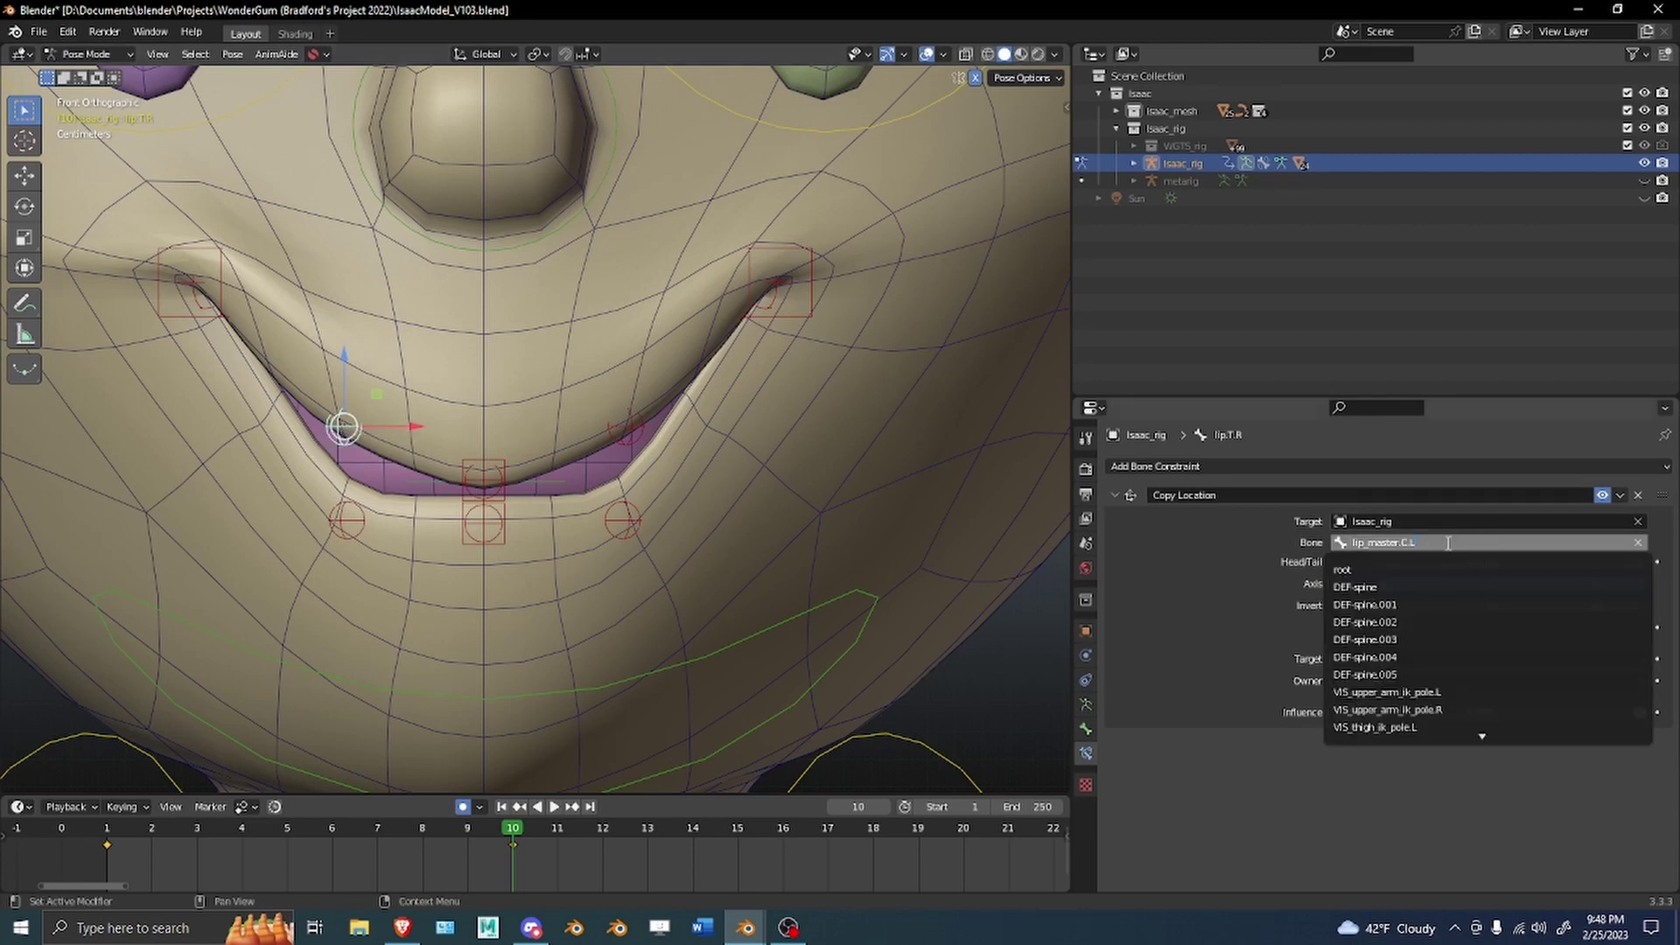
{"action": "key", "text": "BackSpace"}
{"action": "type", "text": "R"}
{"action": "key", "text": "Return"}
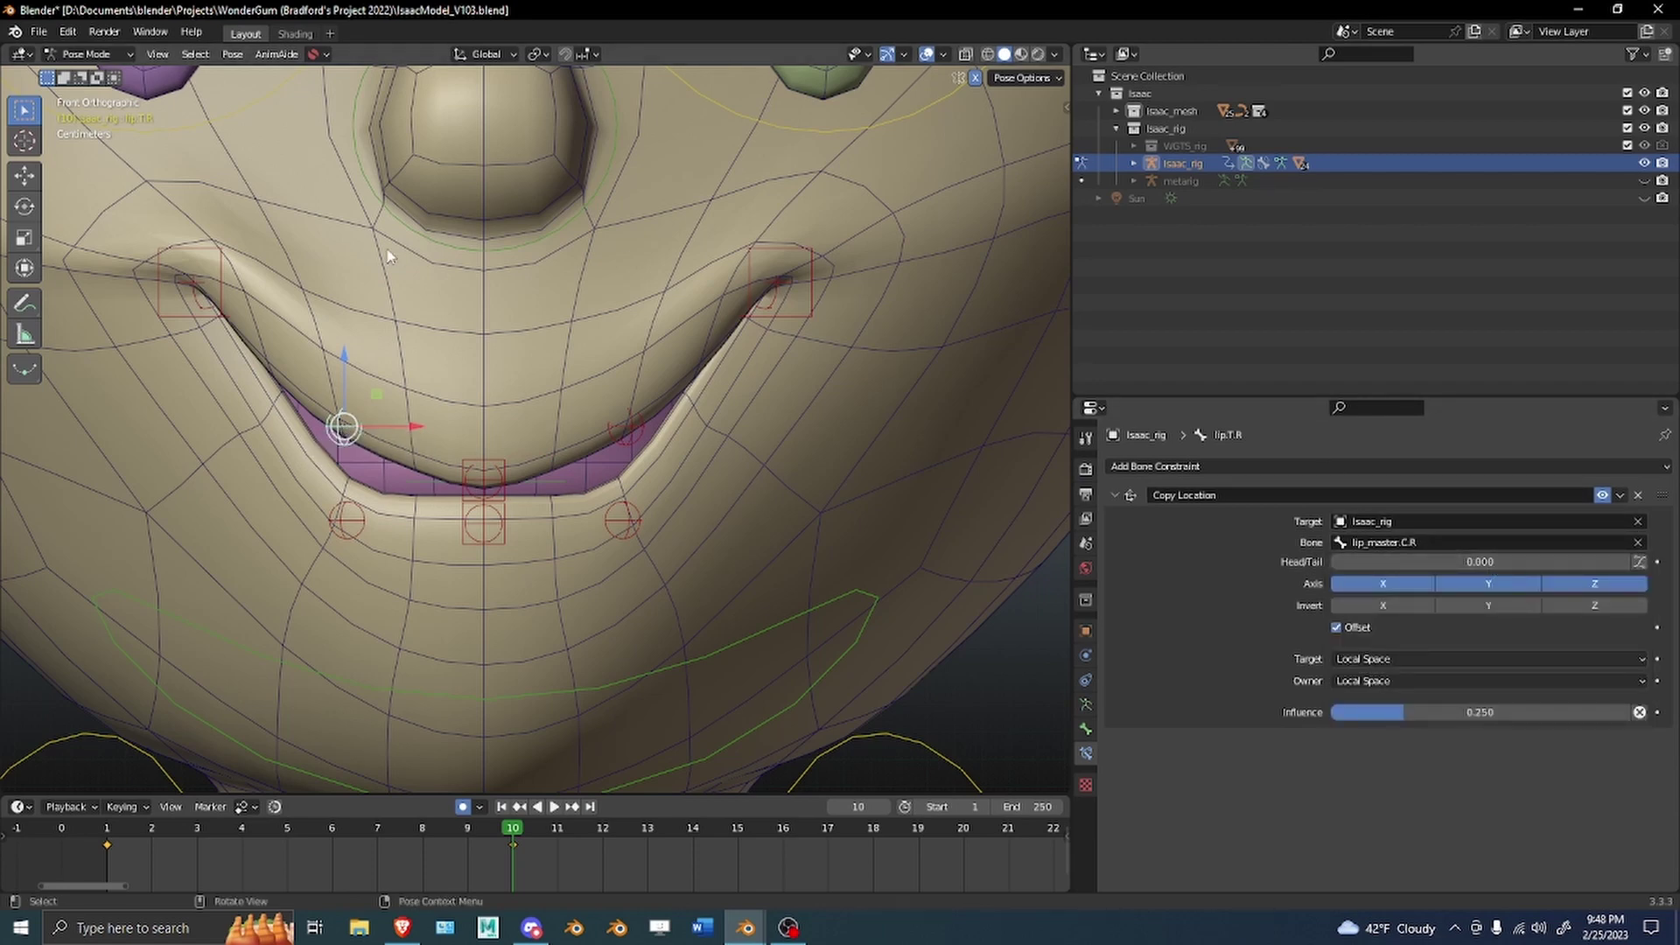
Test-move the right and left mouth corner controls to check the upper lip's response, cancelling each move.
{"action": "left_click", "coordinate": [208, 308]}
{"action": "key", "text": "g"}
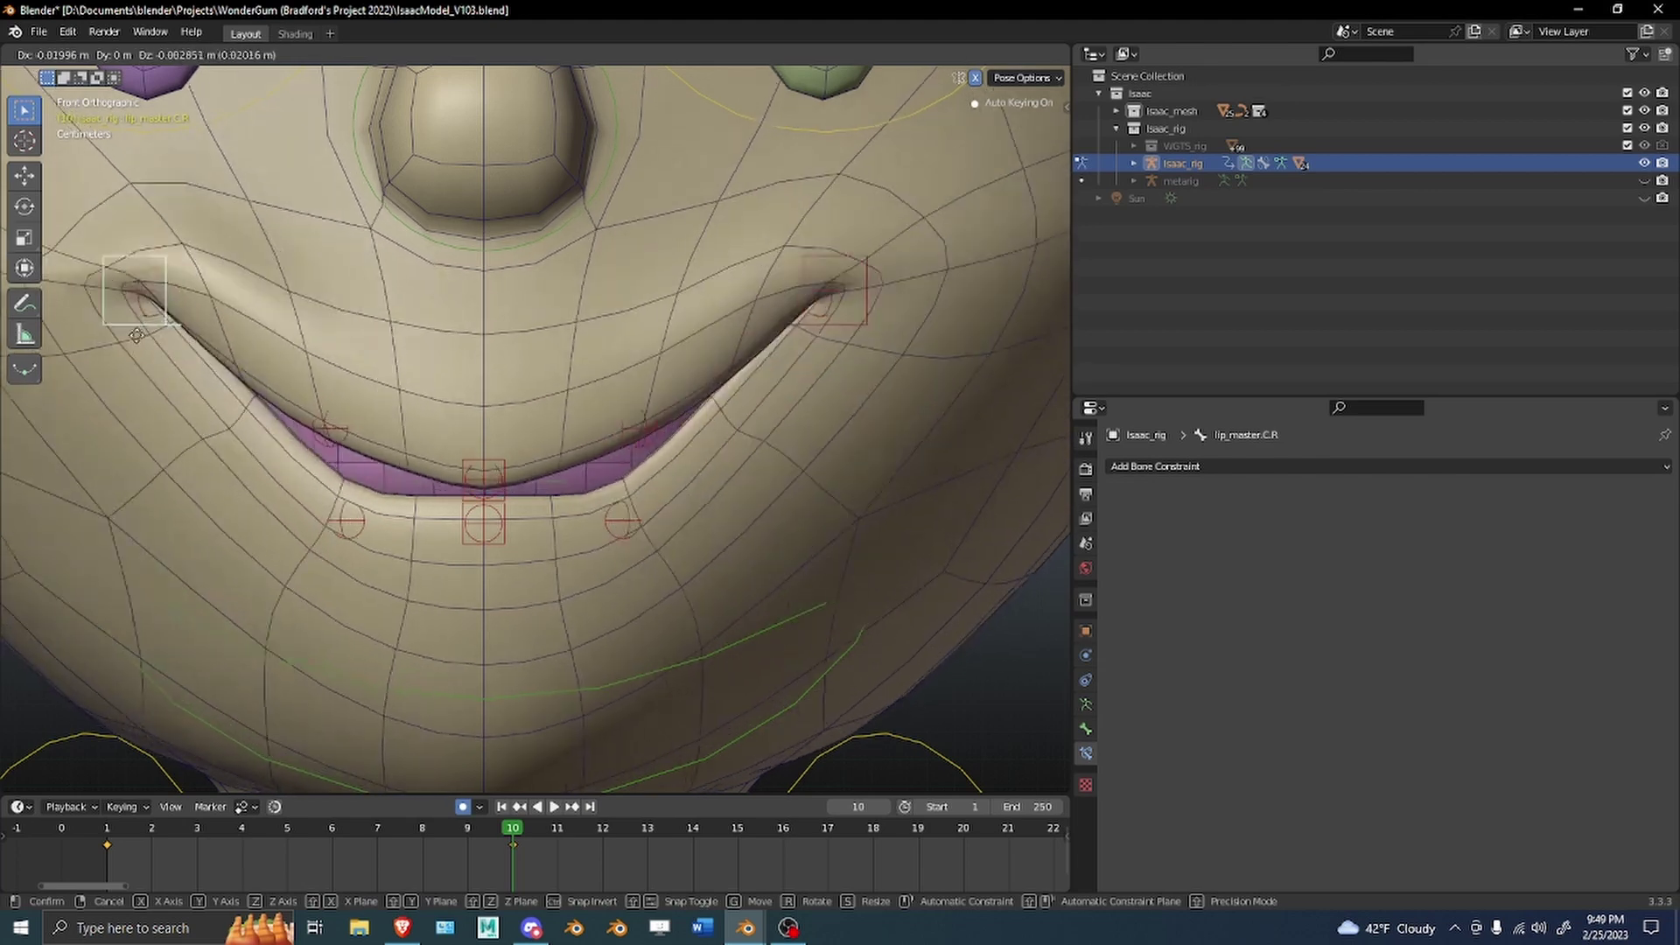
{"action": "right_click", "coordinate": [165, 406]}
{"action": "left_click", "coordinate": [781, 280]}
{"action": "key", "text": "g"}
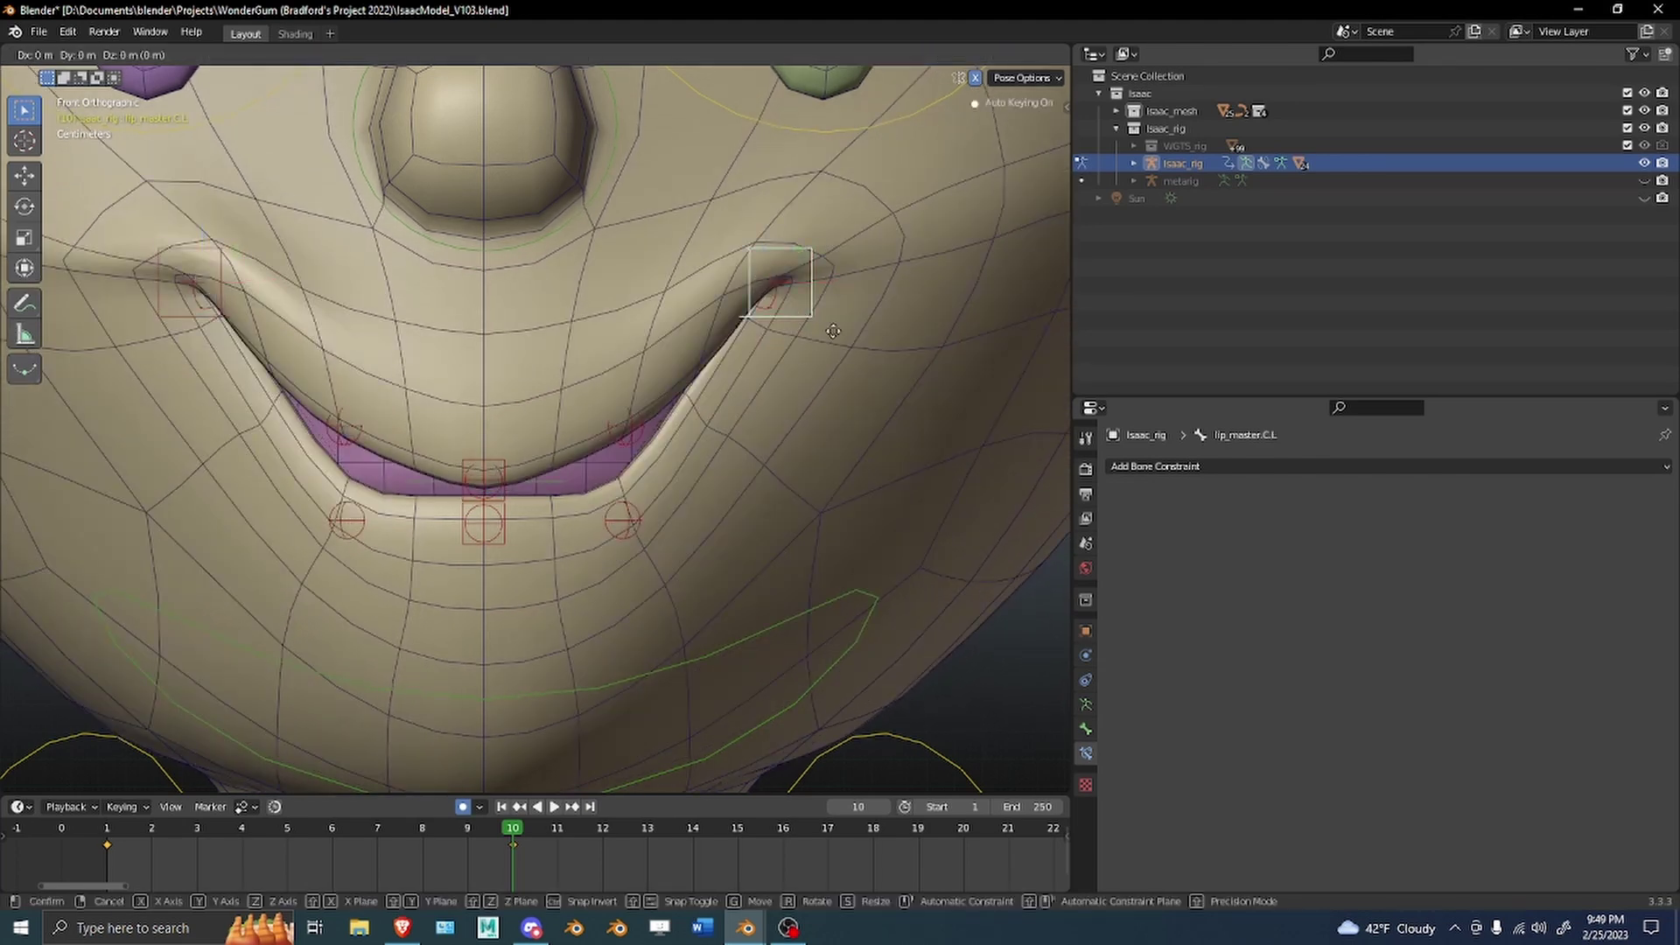
{"action": "key", "text": "Escape"}
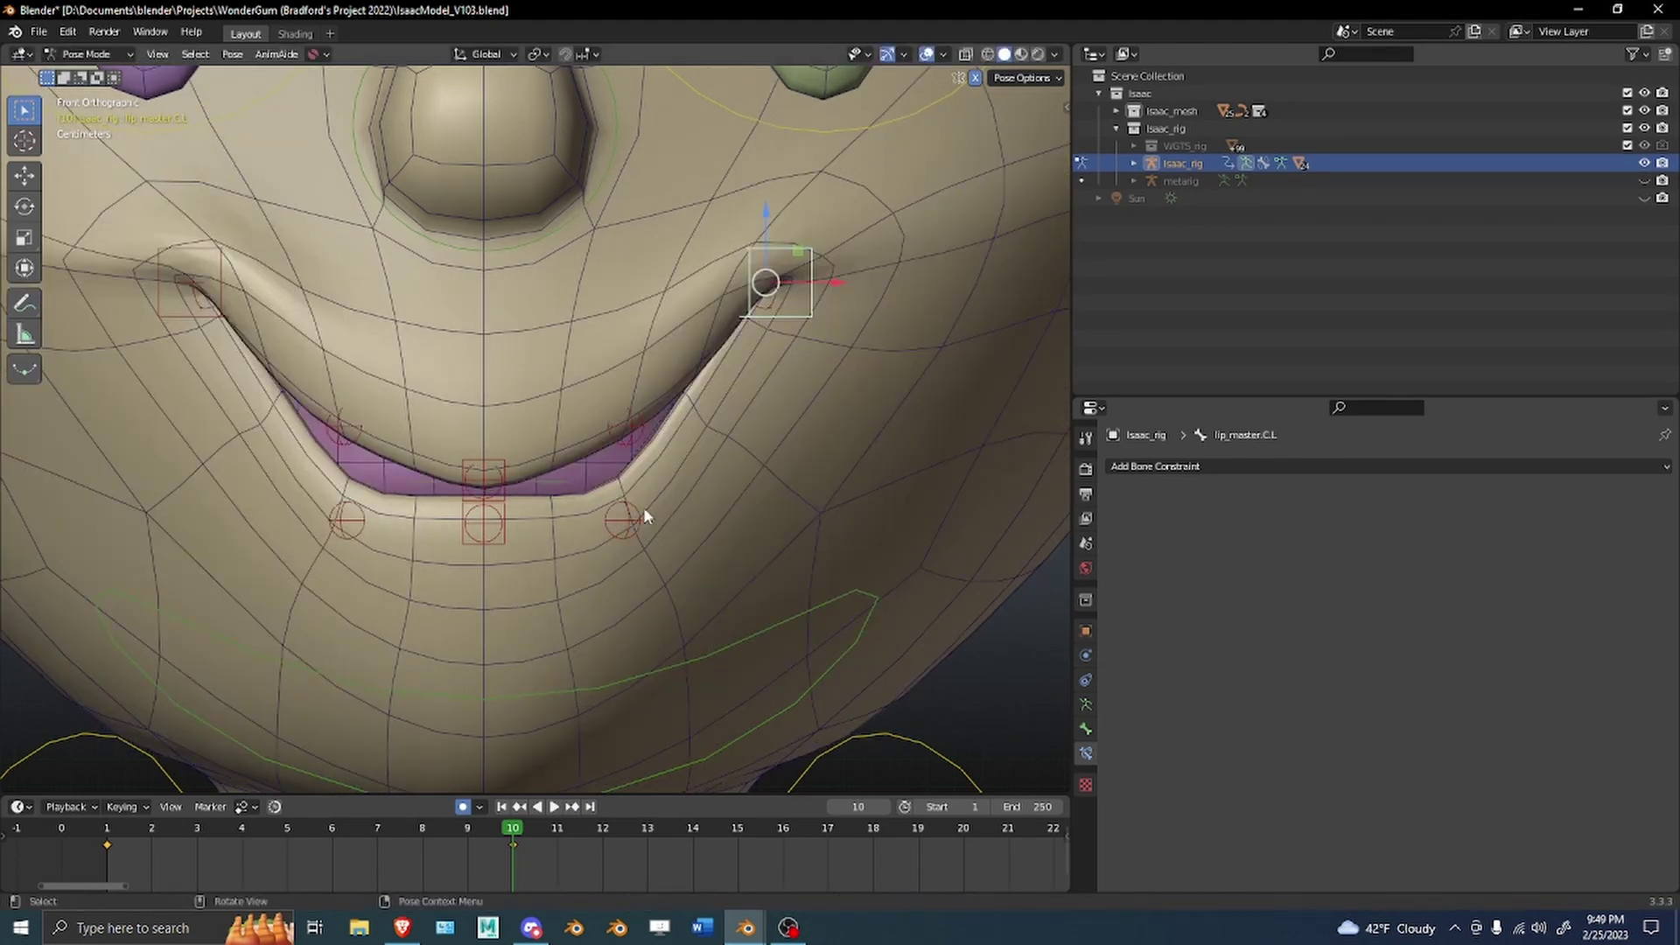
Copy the Copy Location constraint from the left upper lip control to the left lower lip control.
{"action": "left_click", "coordinate": [633, 448]}
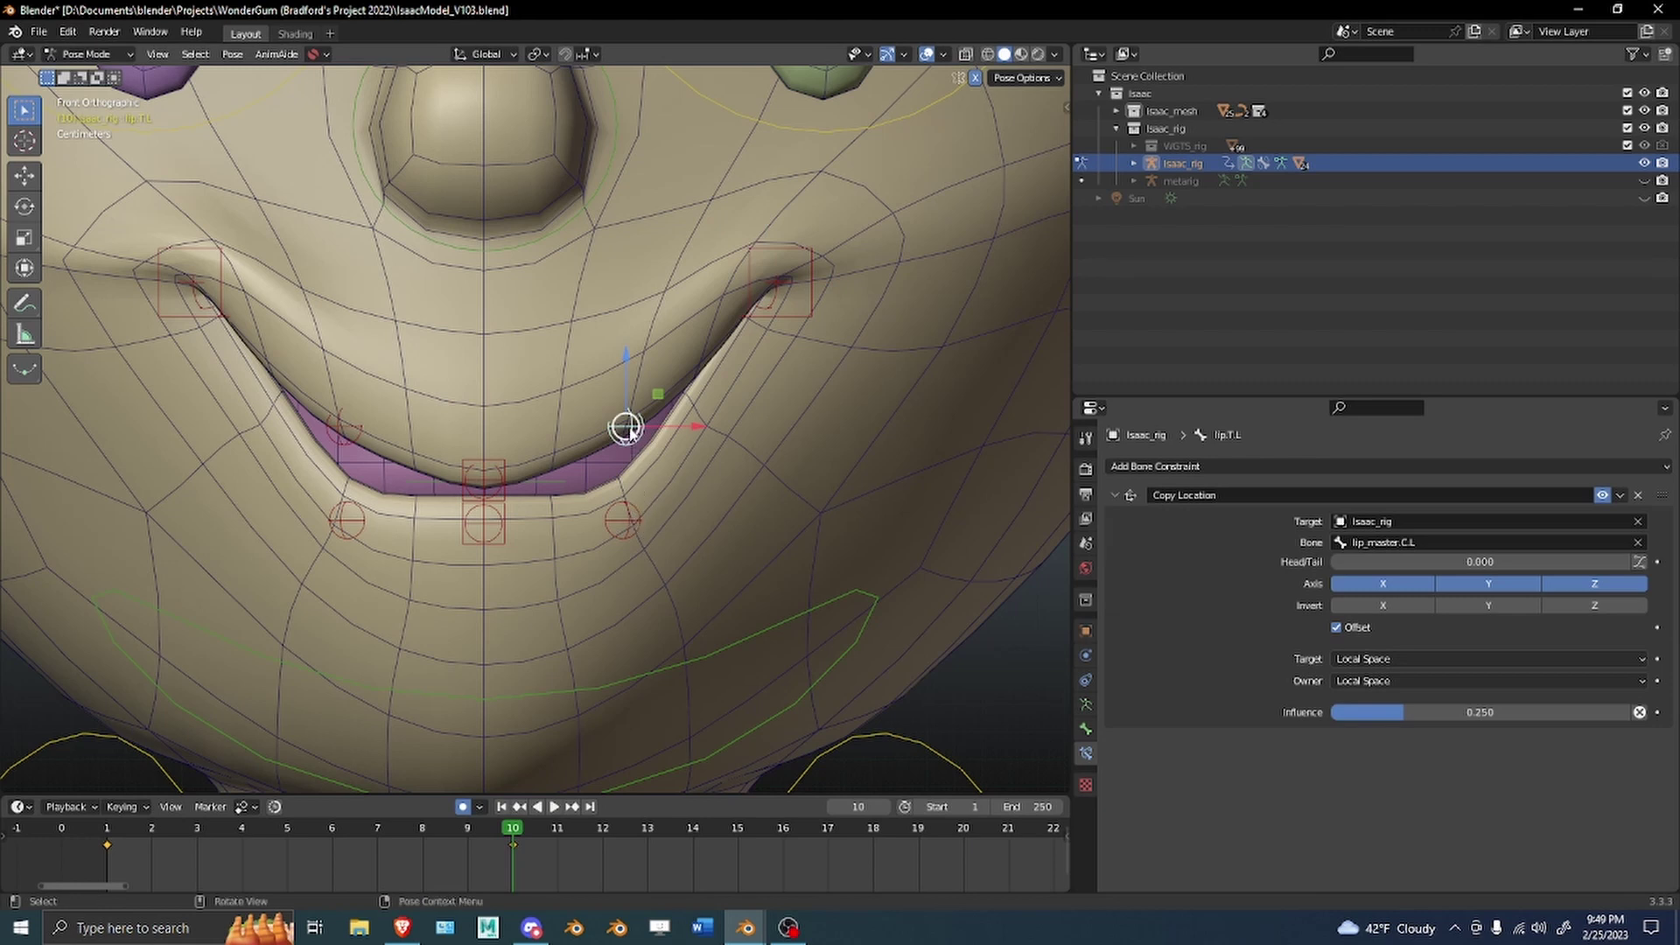
{"action": "left_click", "coordinate": [633, 428]}
{"action": "left_click", "coordinate": [633, 421]}
{"action": "left_click", "coordinate": [630, 524], "text": "shift"}
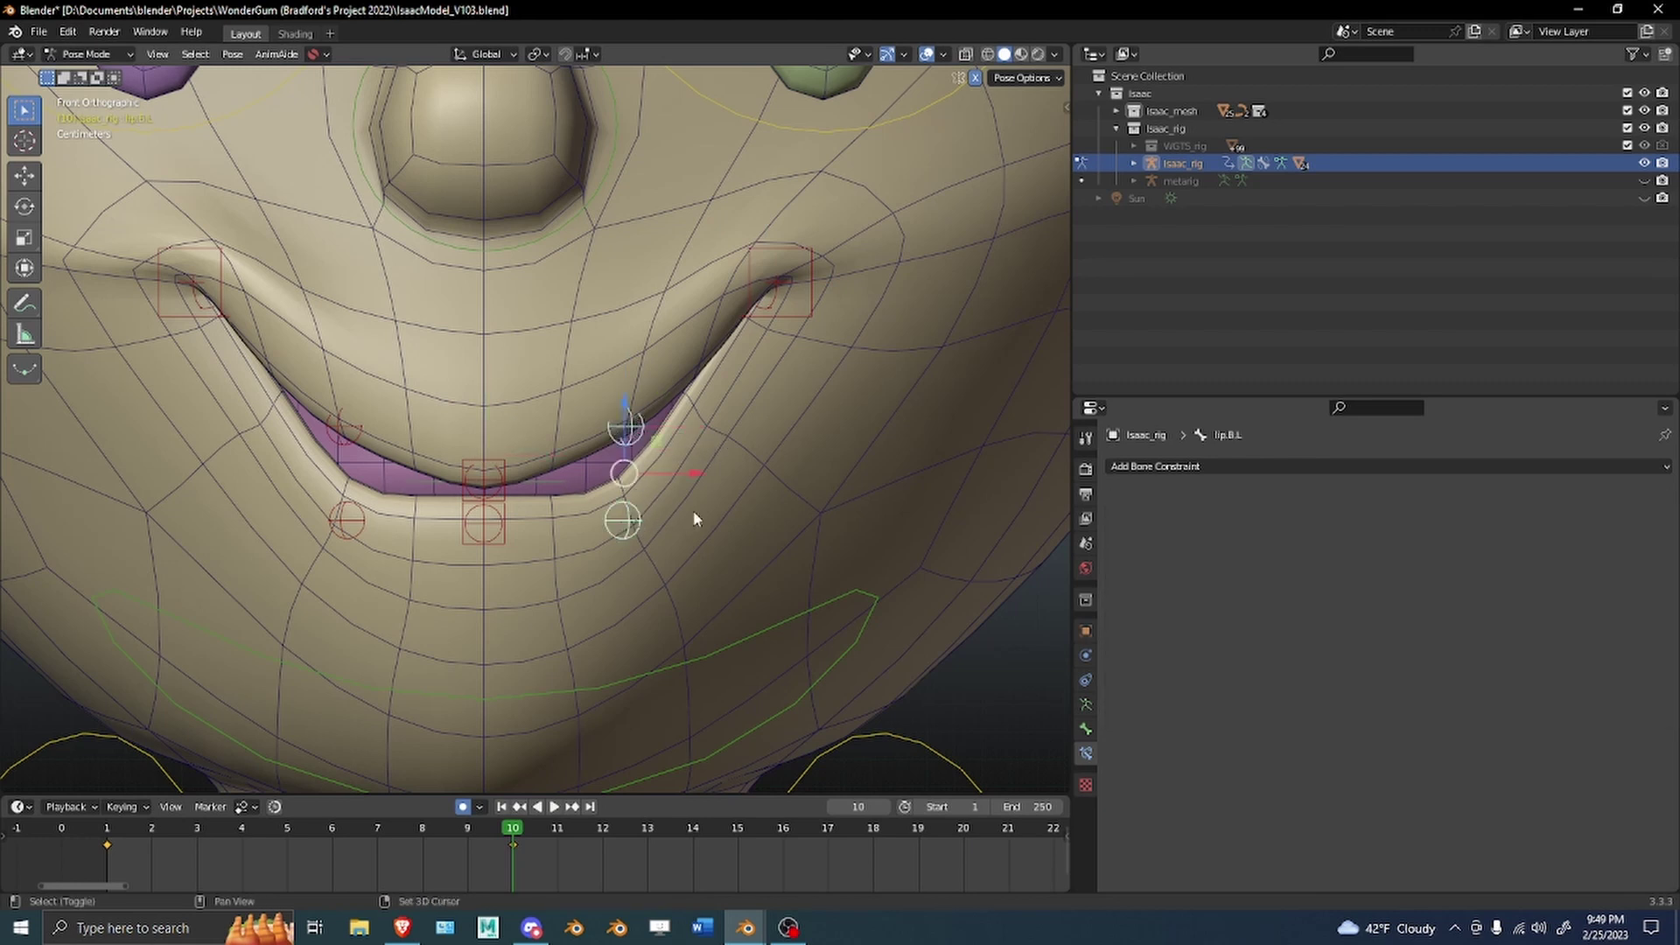
{"action": "left_click", "coordinate": [635, 524]}
{"action": "left_click", "coordinate": [631, 459], "text": "shift"}
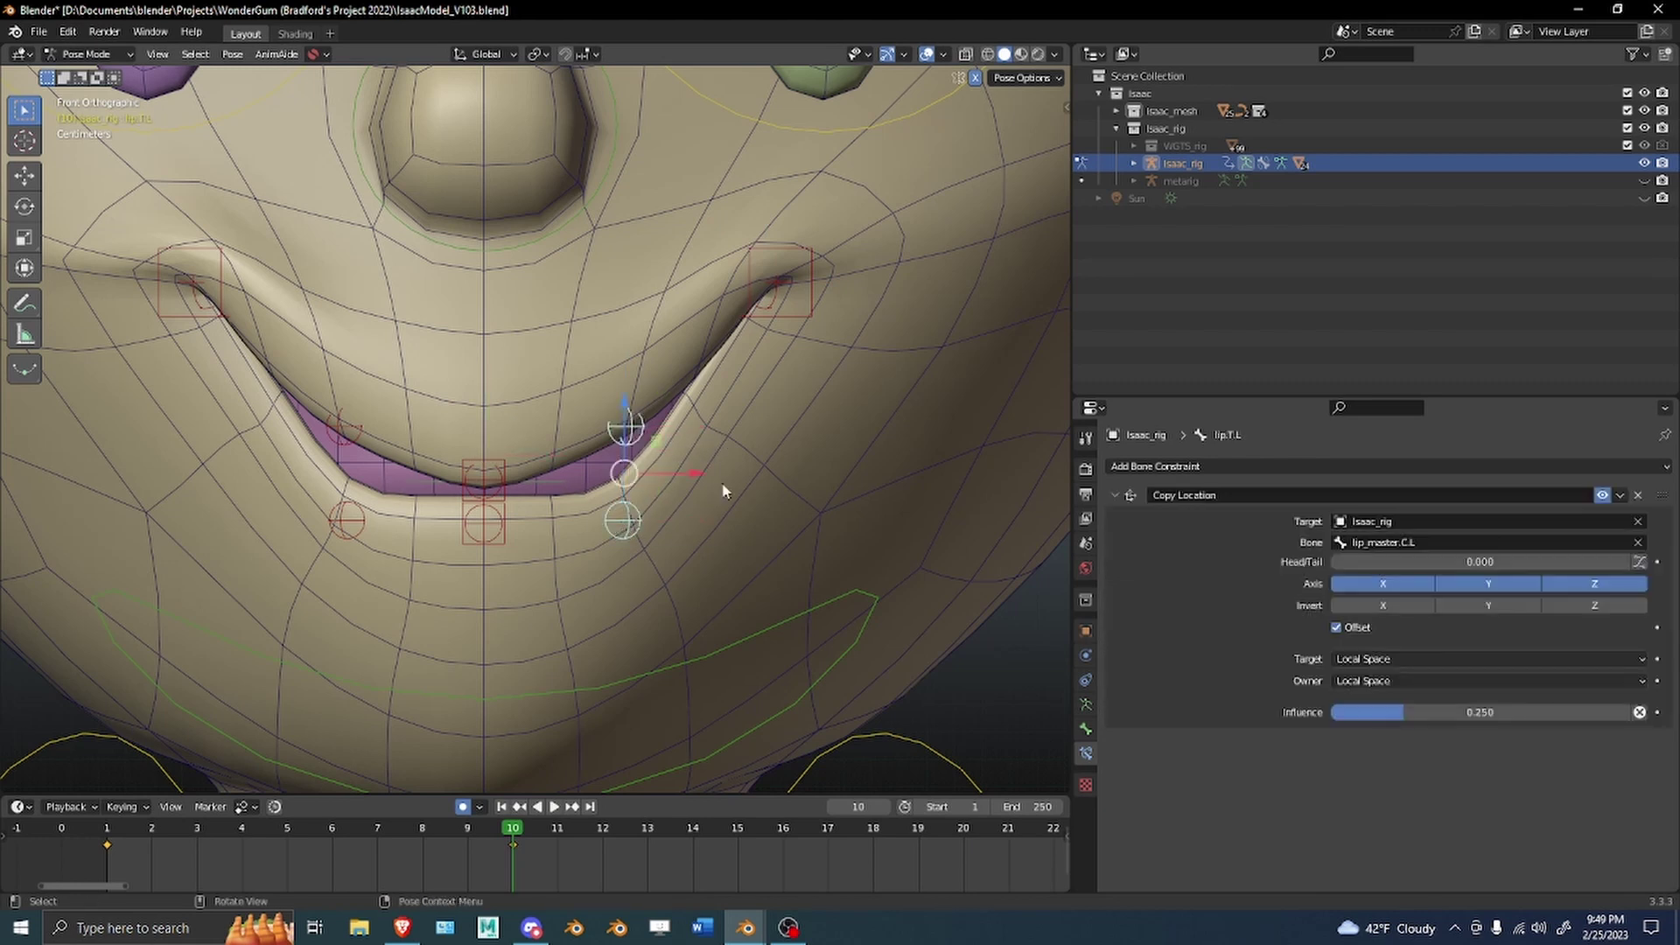
{"action": "key", "text": "ctrl+c"}
{"action": "left_click", "coordinate": [722, 481]}
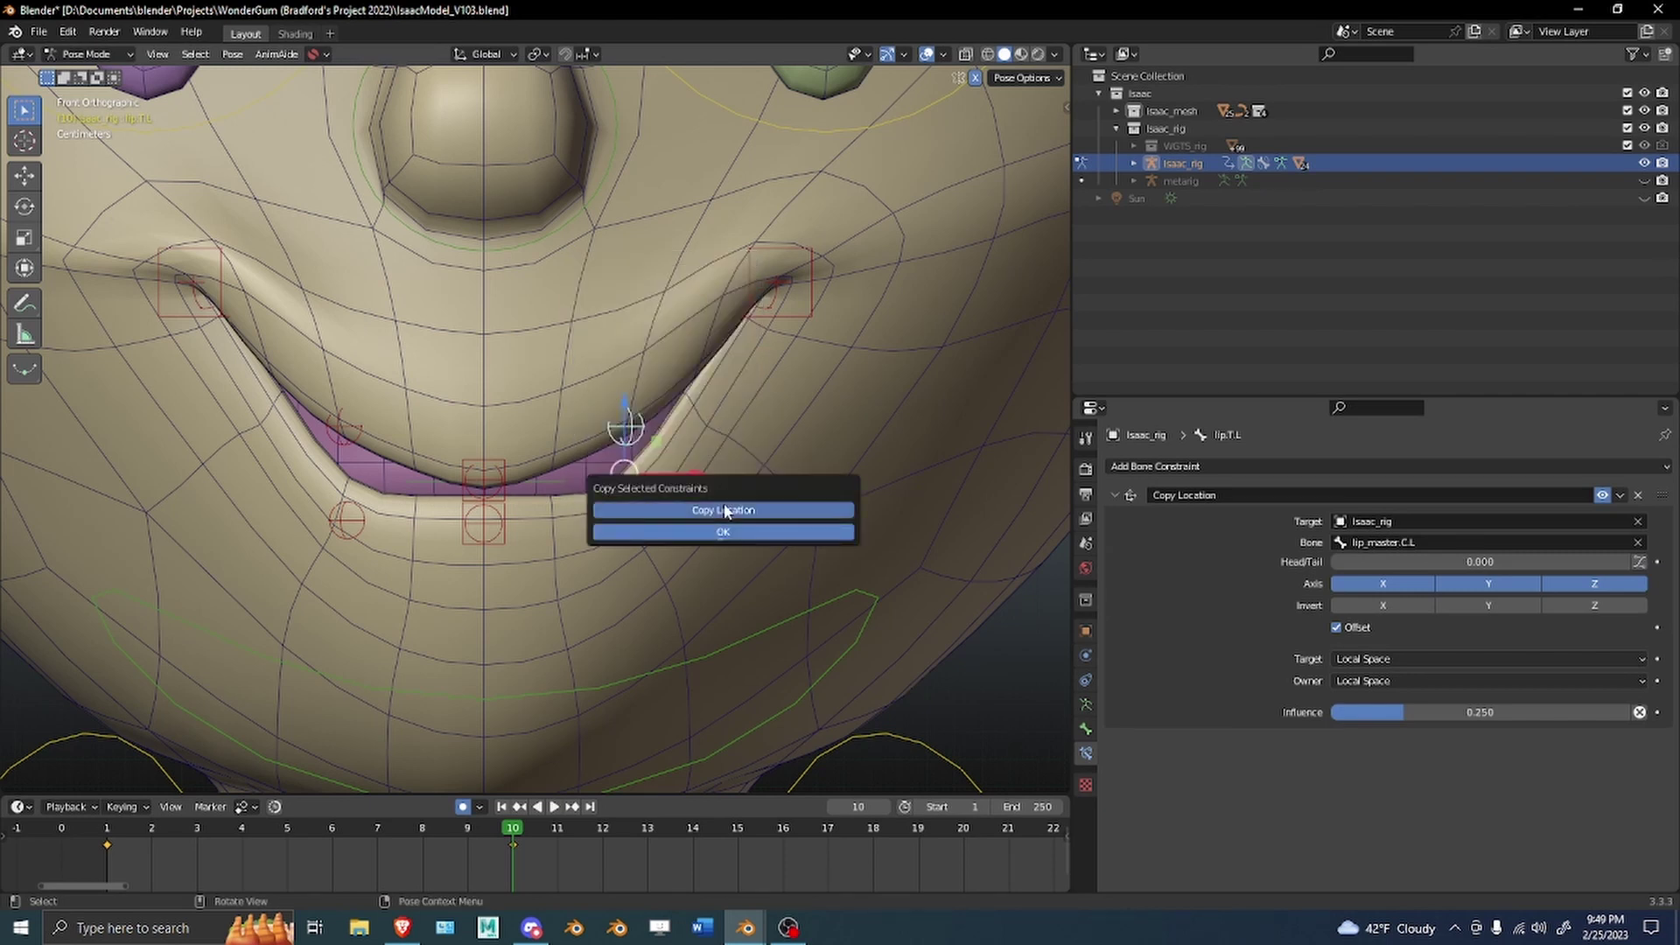
{"action": "left_click", "coordinate": [723, 531]}
Invert the Z axis in the left lower lip control's Copy Location constraint.
{"action": "left_click", "coordinate": [625, 575]}
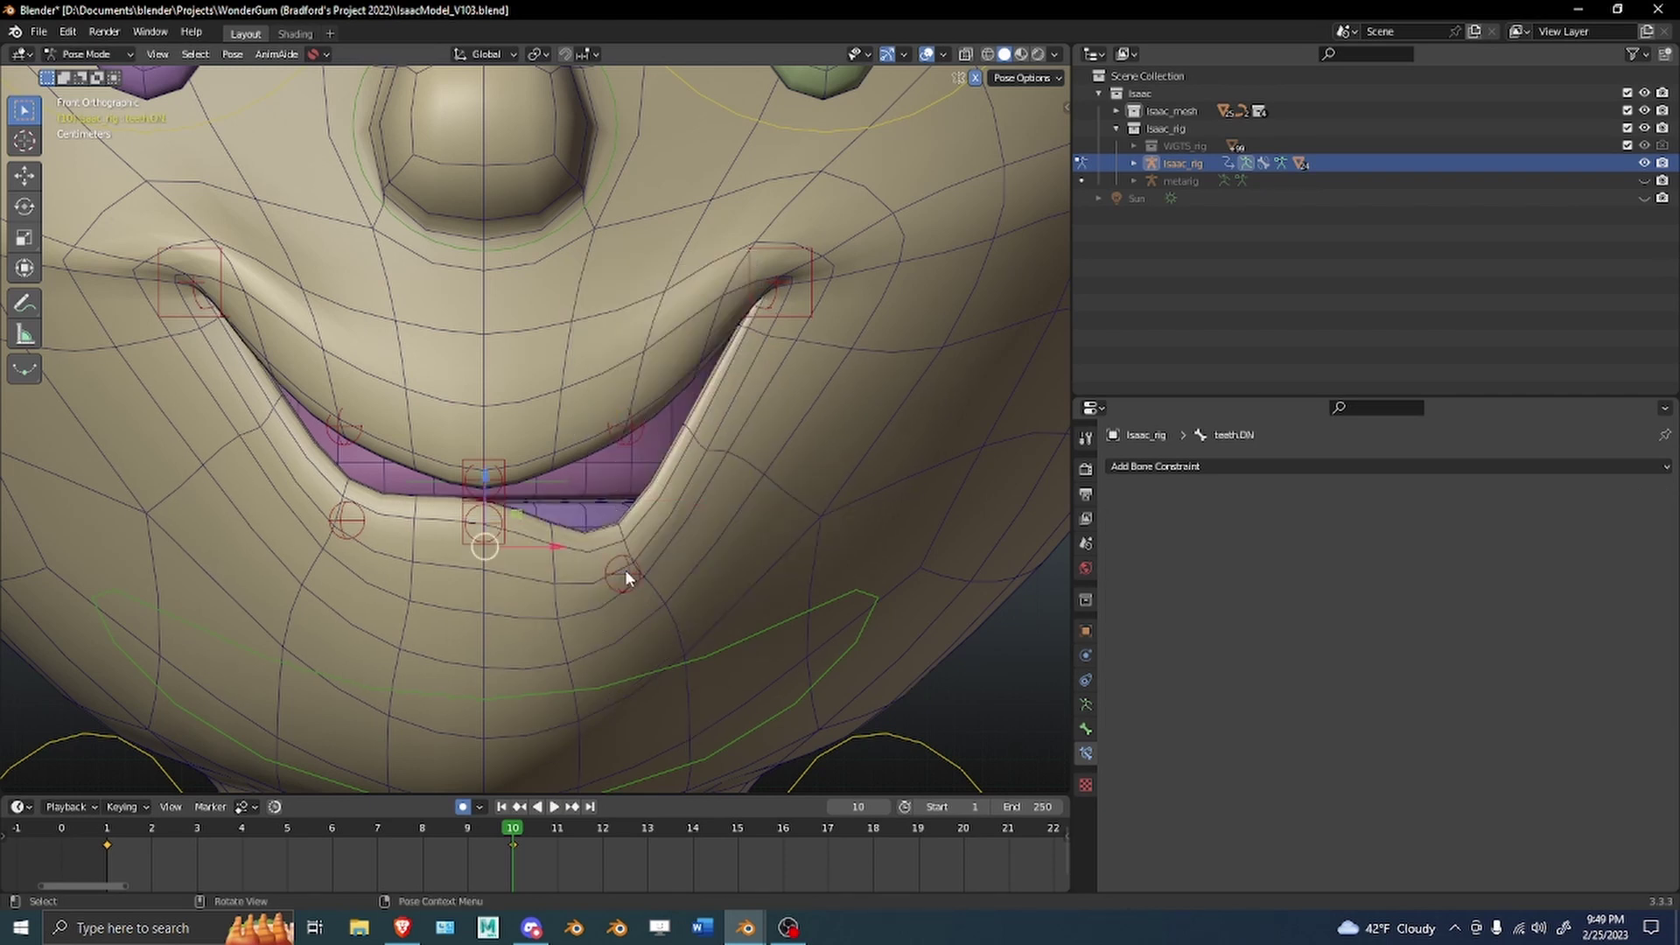
{"action": "left_click", "coordinate": [625, 575]}
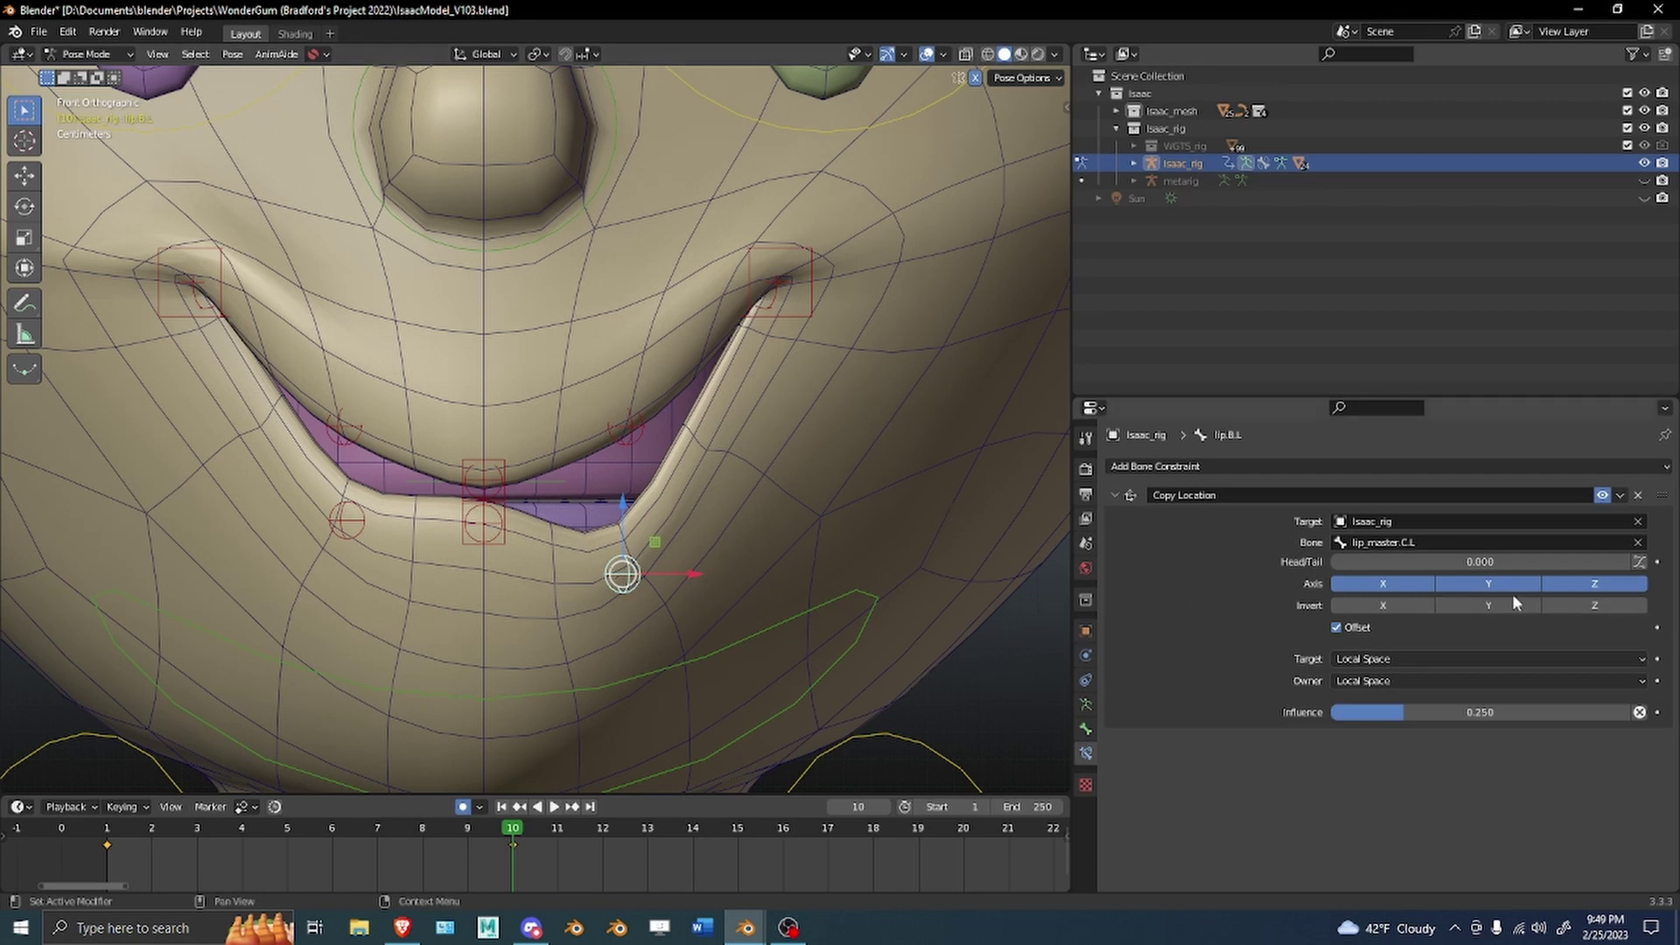
{"action": "left_click", "coordinate": [1593, 606]}
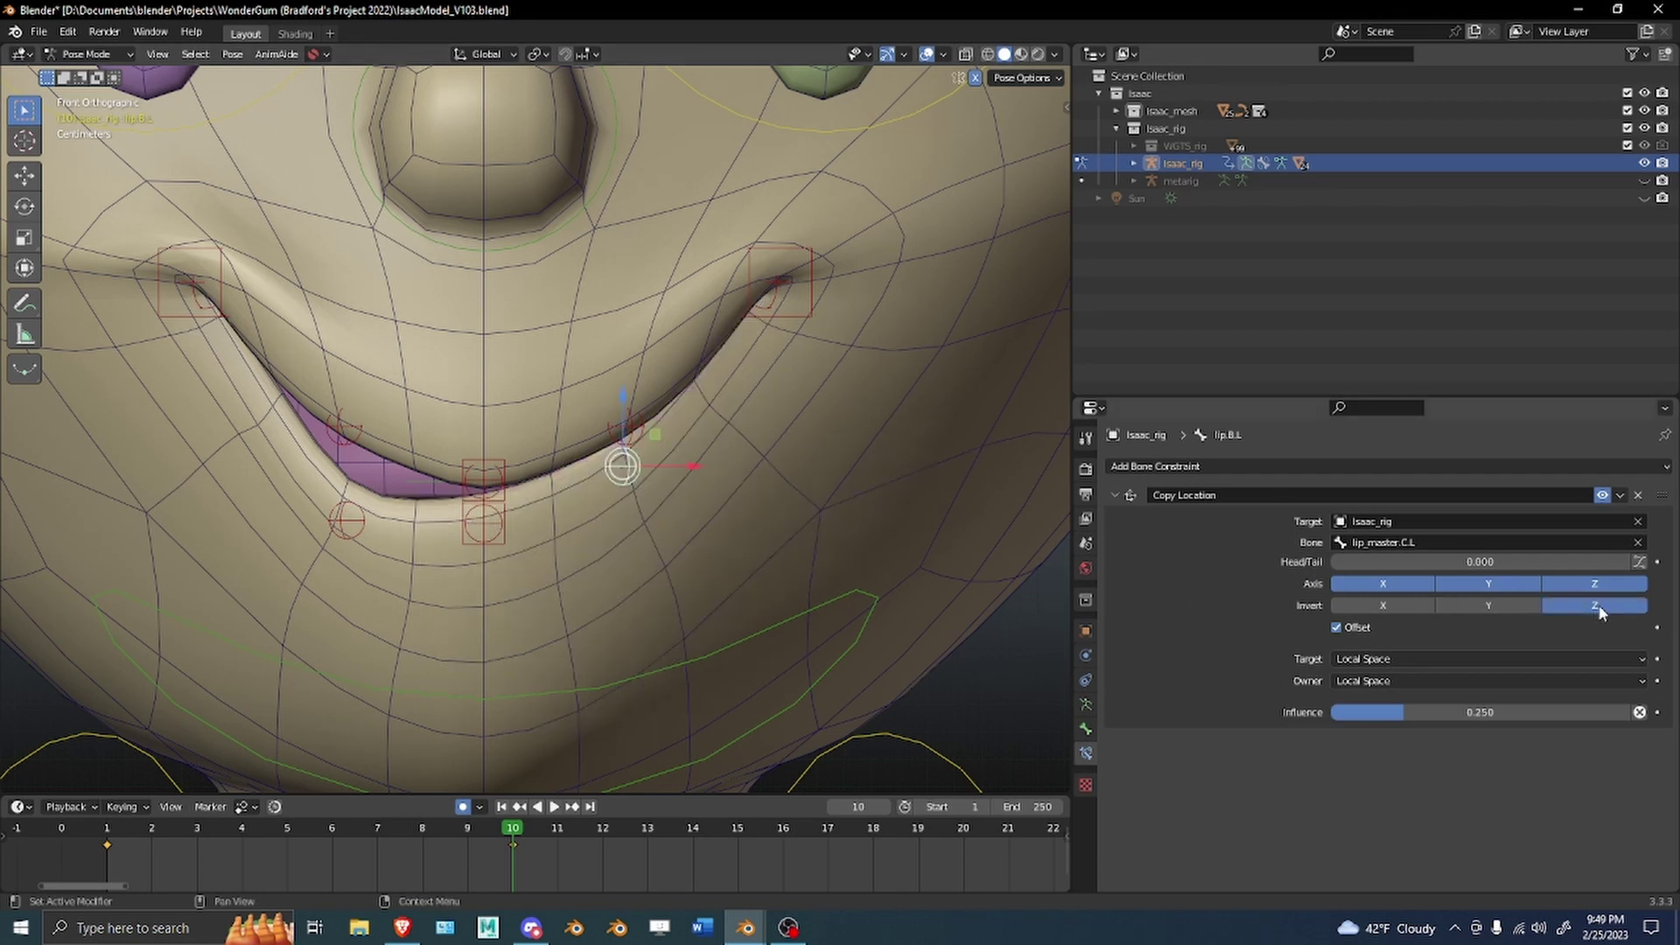
Move the left mouth corner control about 0.039 m along X and invert X in the left lower lip's Copy Location constraint.
{"action": "left_click", "coordinate": [789, 318]}
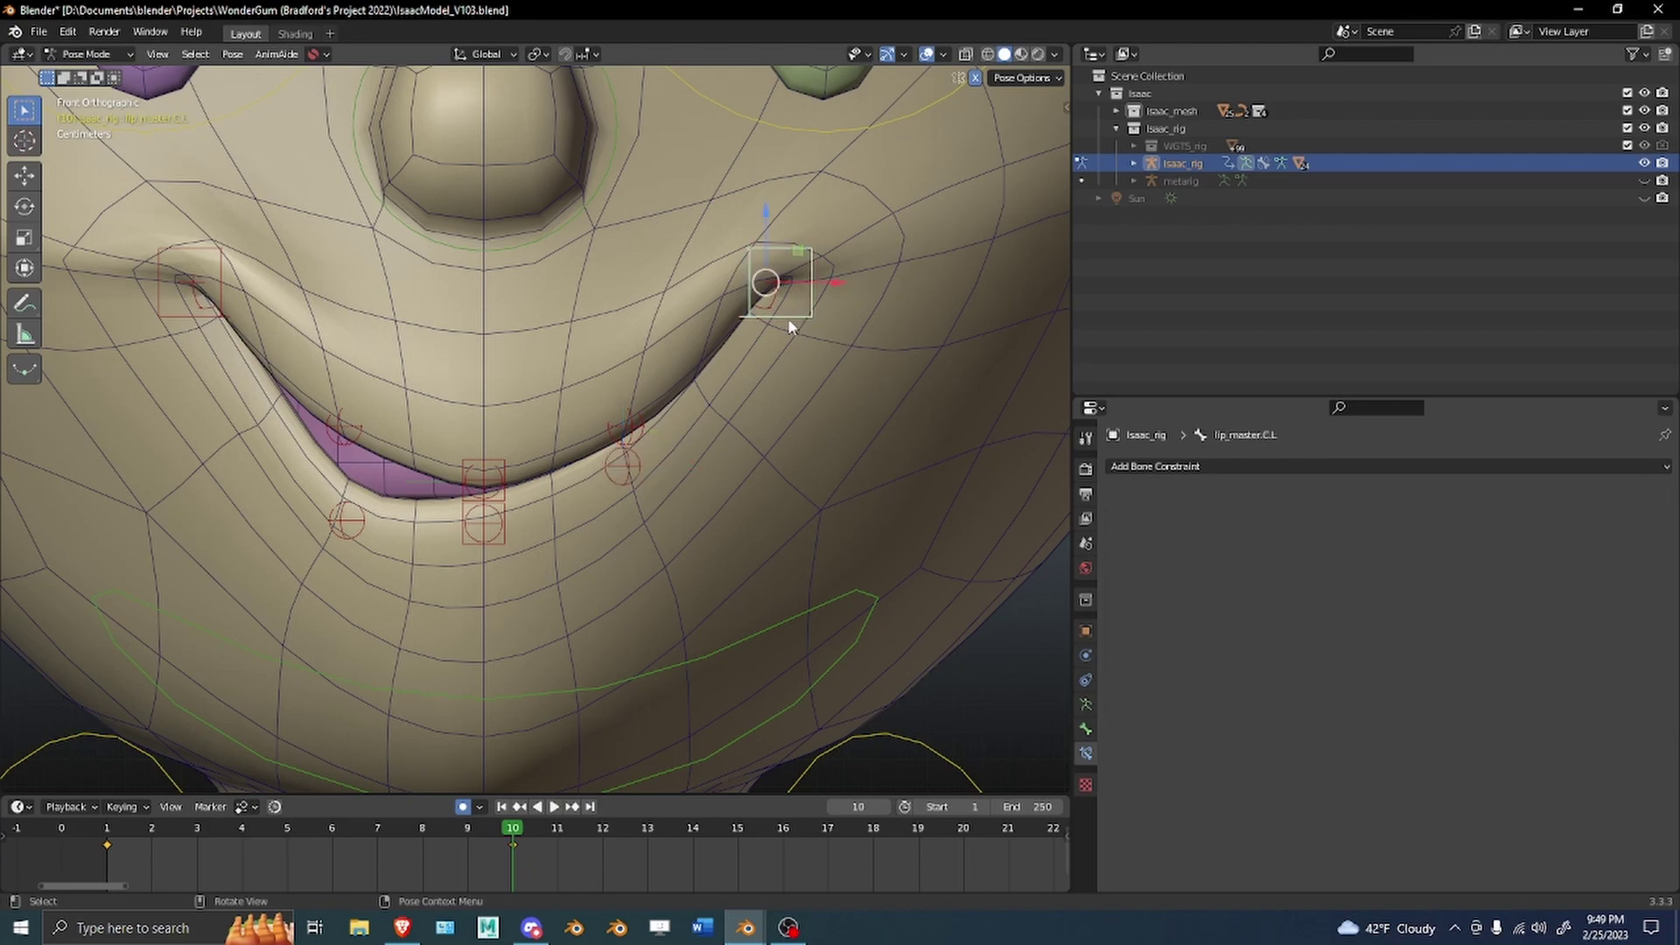
{"action": "key", "text": "g"}
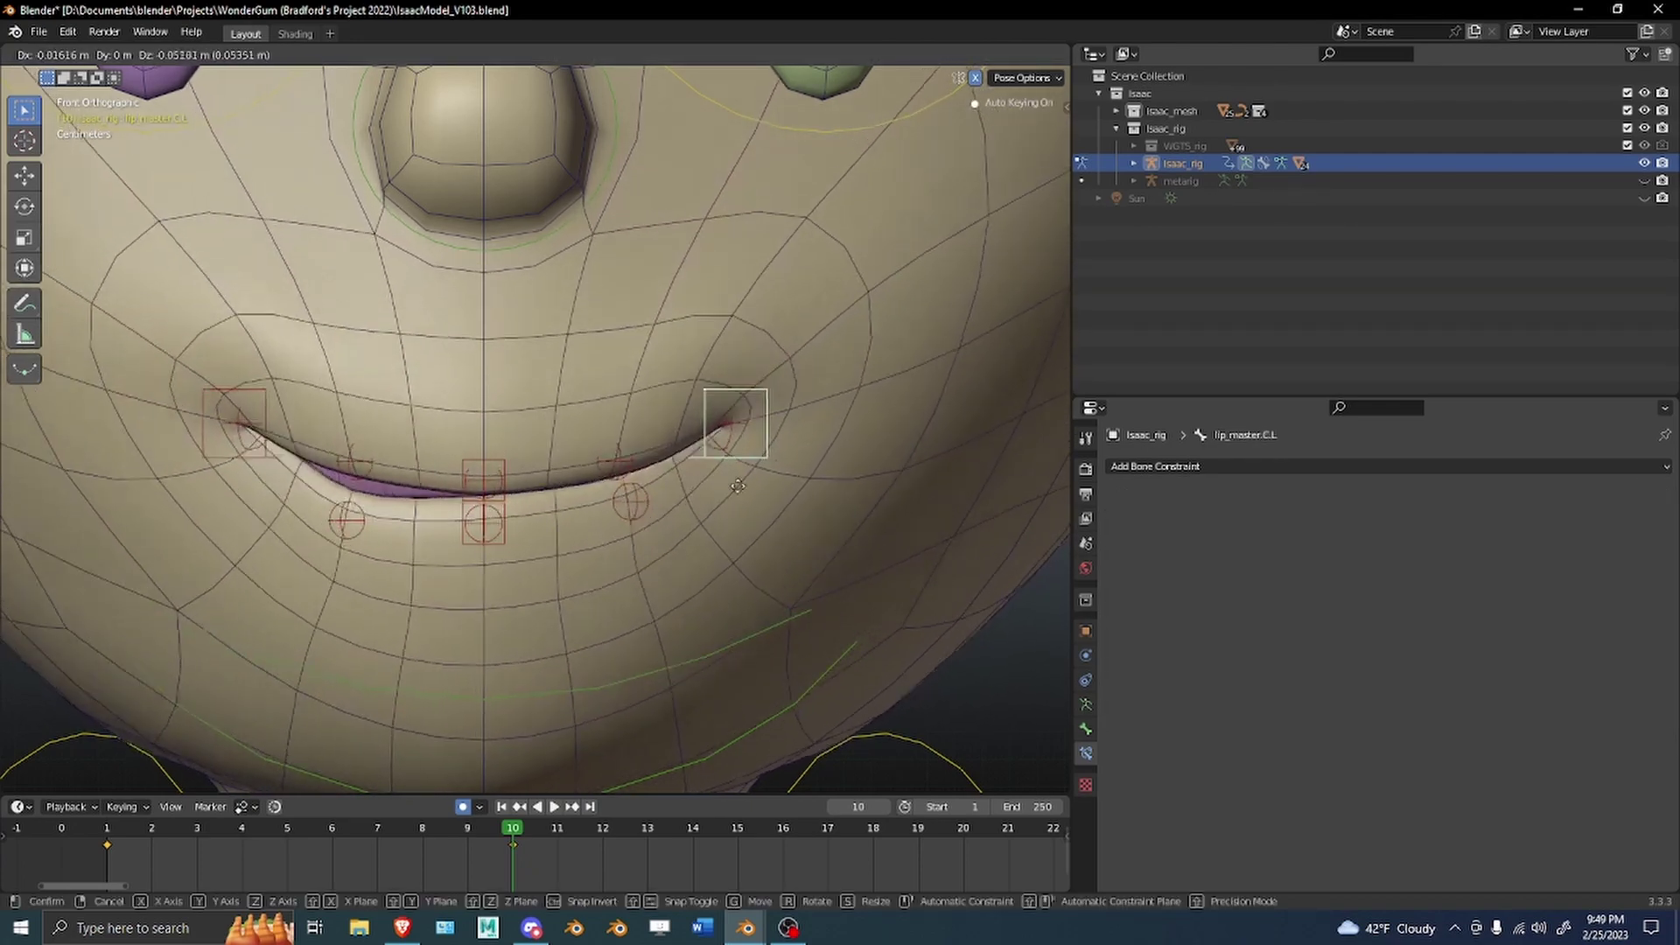
{"action": "key", "text": "x"}
{"action": "left_click", "coordinate": [976, 290]}
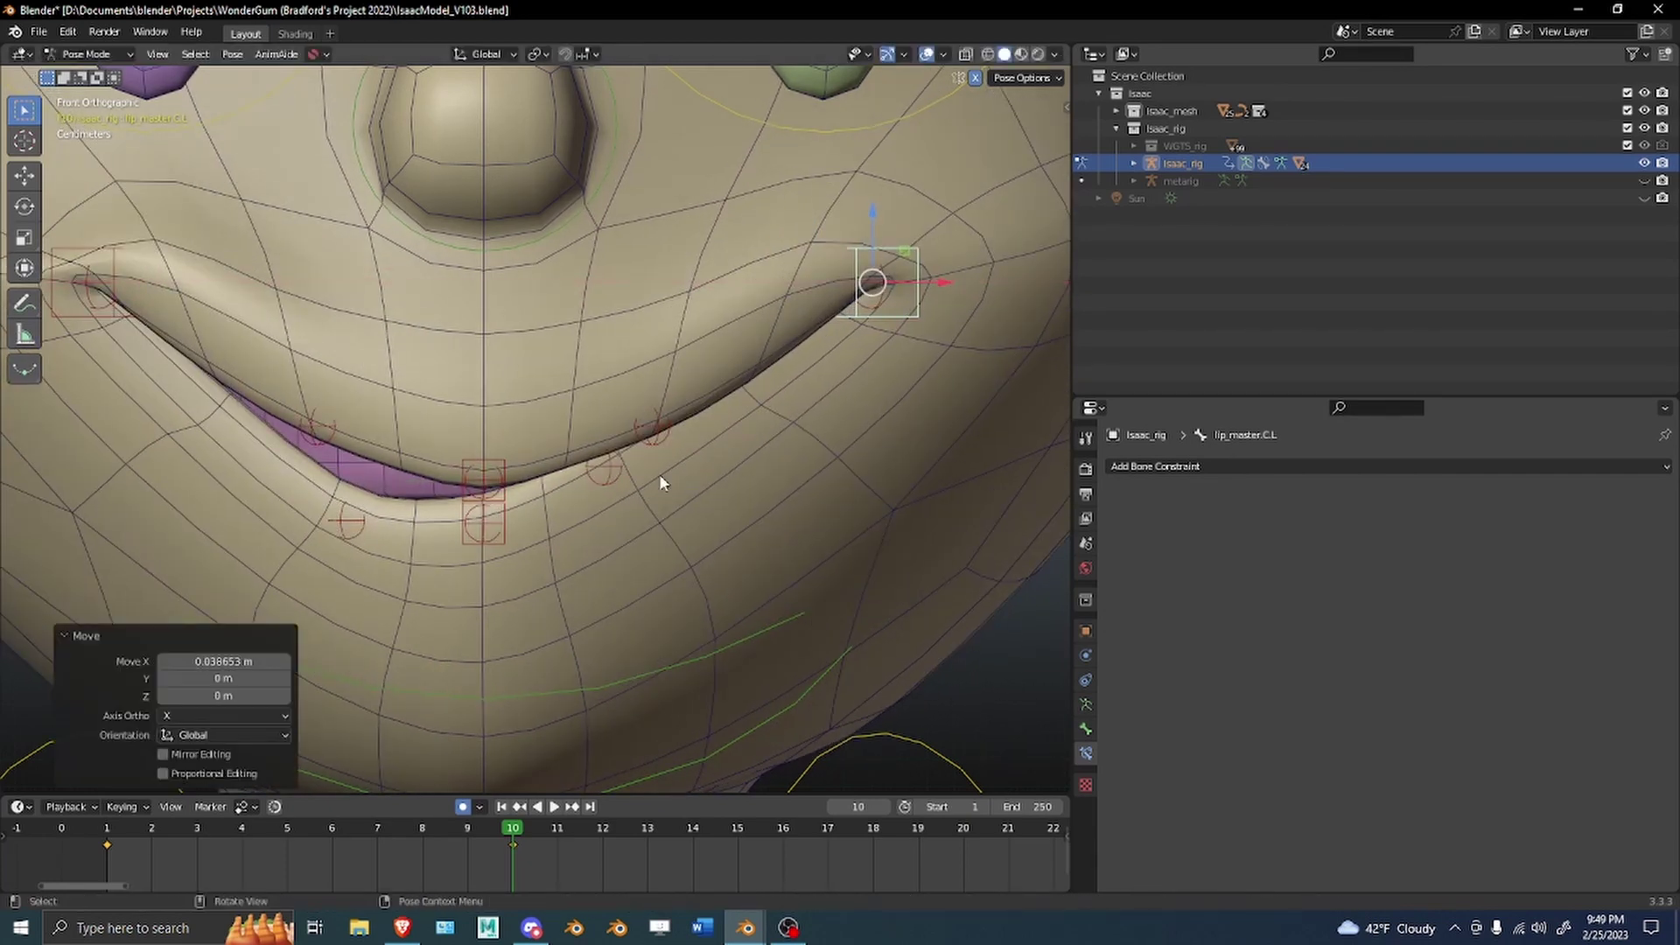
{"action": "left_click", "coordinate": [616, 469]}
{"action": "left_click", "coordinate": [1427, 605]}
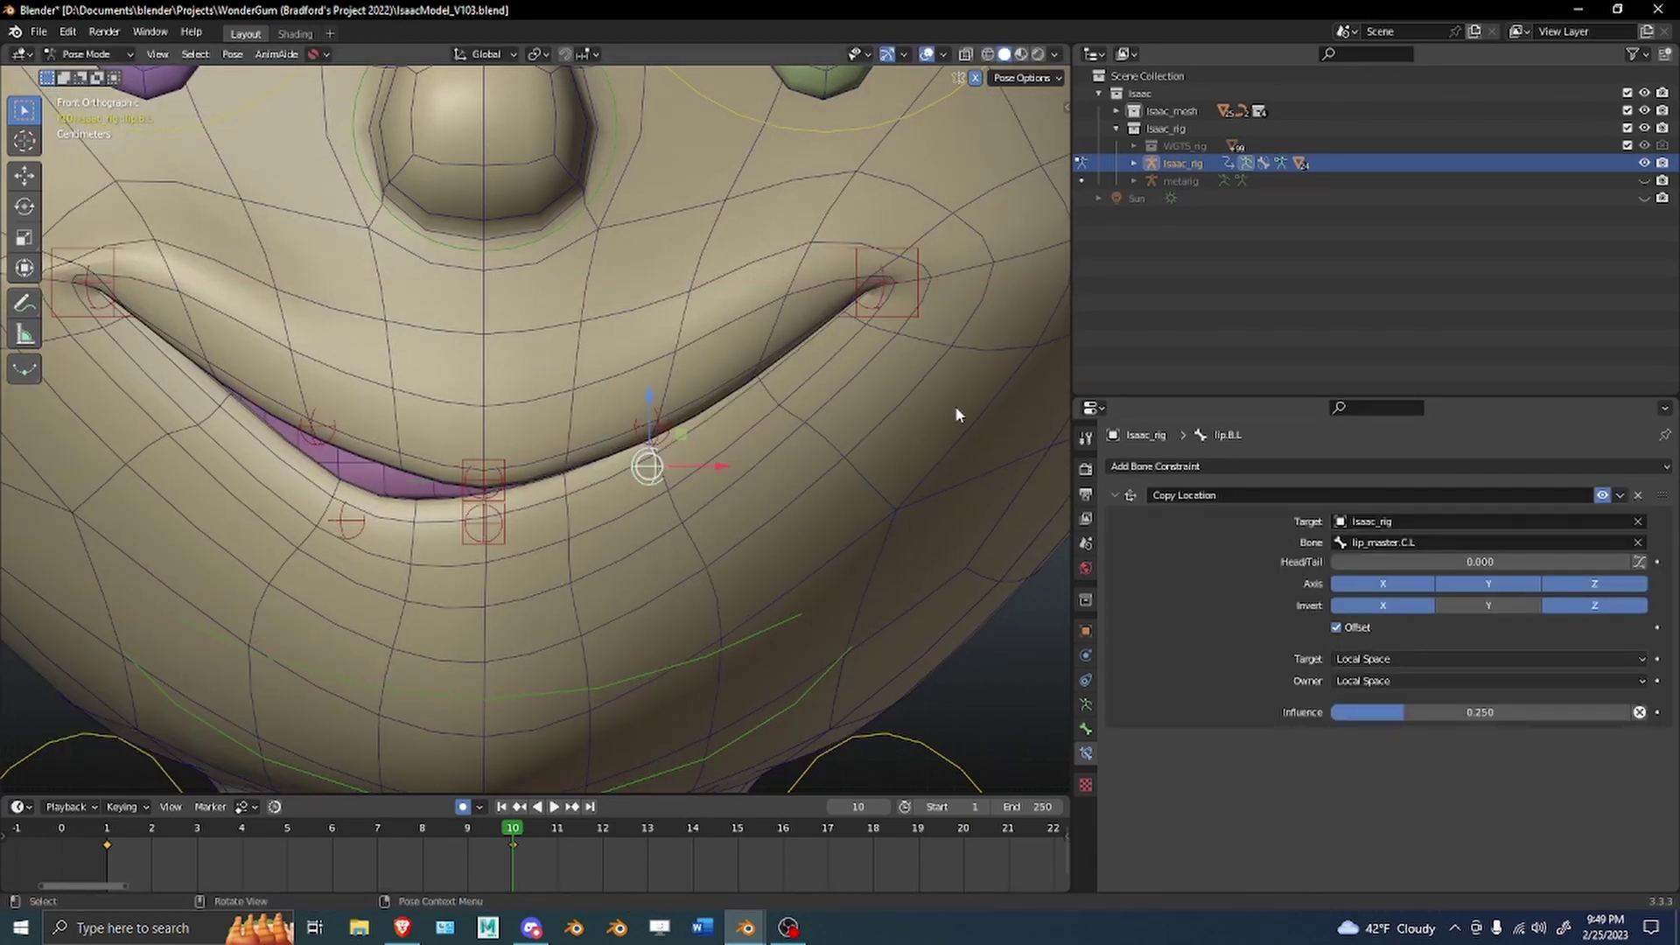
Move the left mouth corner control along the Y axis to check how the lips respond in depth.
{"action": "left_click", "coordinate": [920, 317]}
{"action": "middle_click_drag", "start_coordinate": [871, 359], "coordinate": [743, 371]}
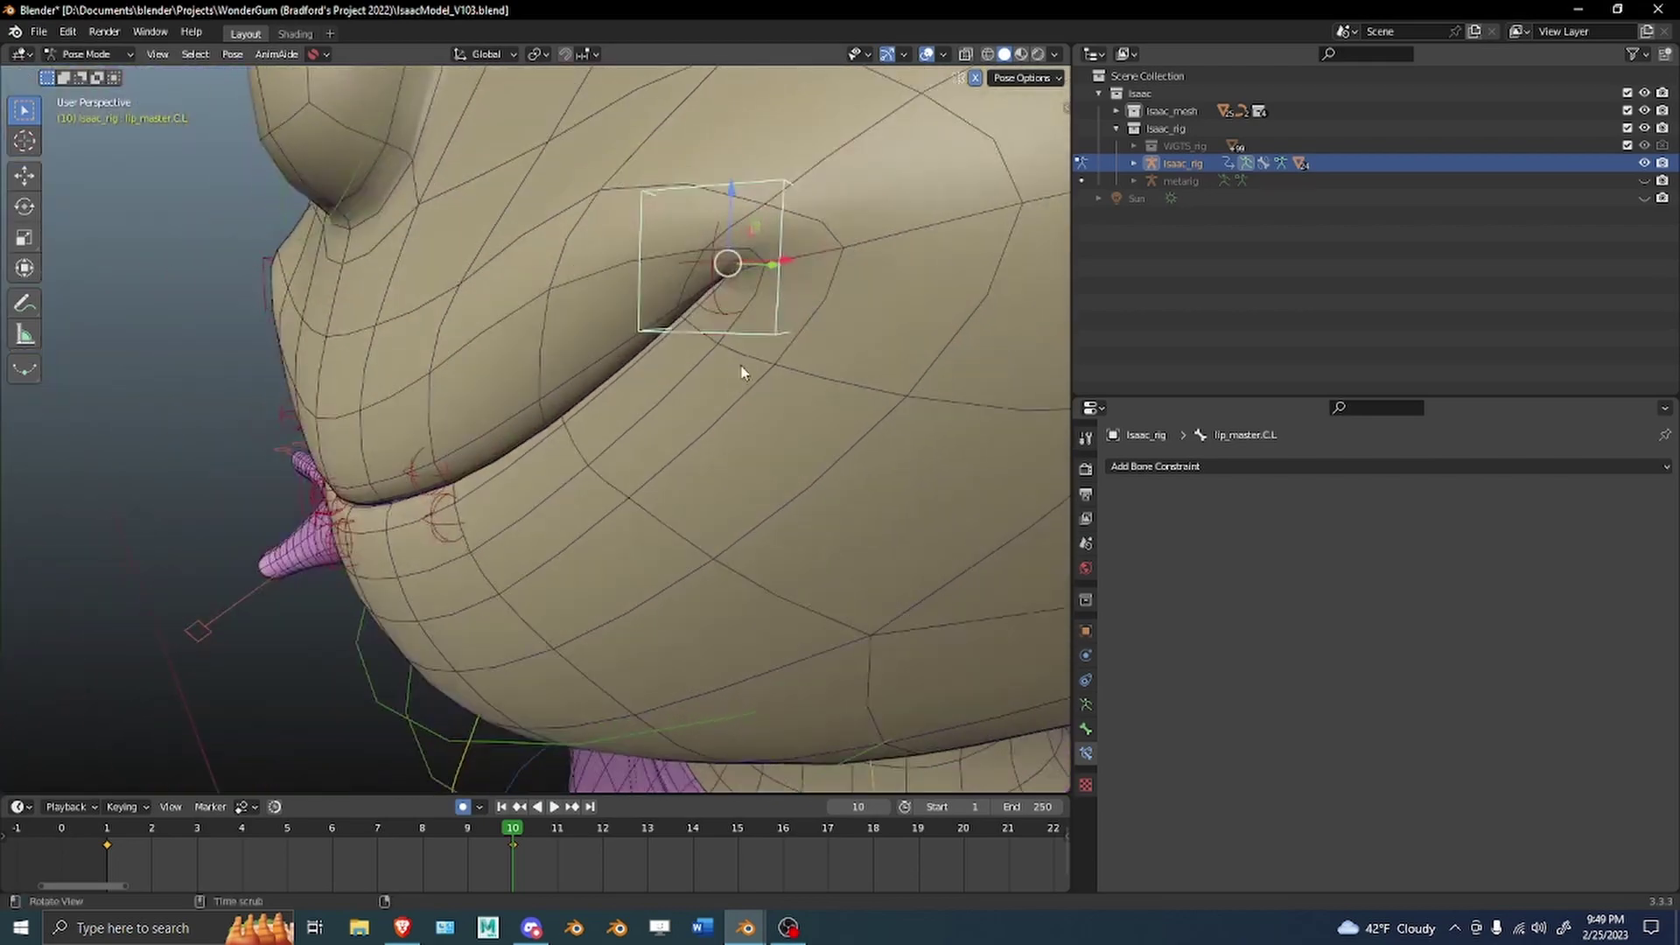
{"action": "scroll", "coordinate": [743, 371], "scroll_direction": "up", "scroll_amount": 2}
{"action": "key", "text": "g"}
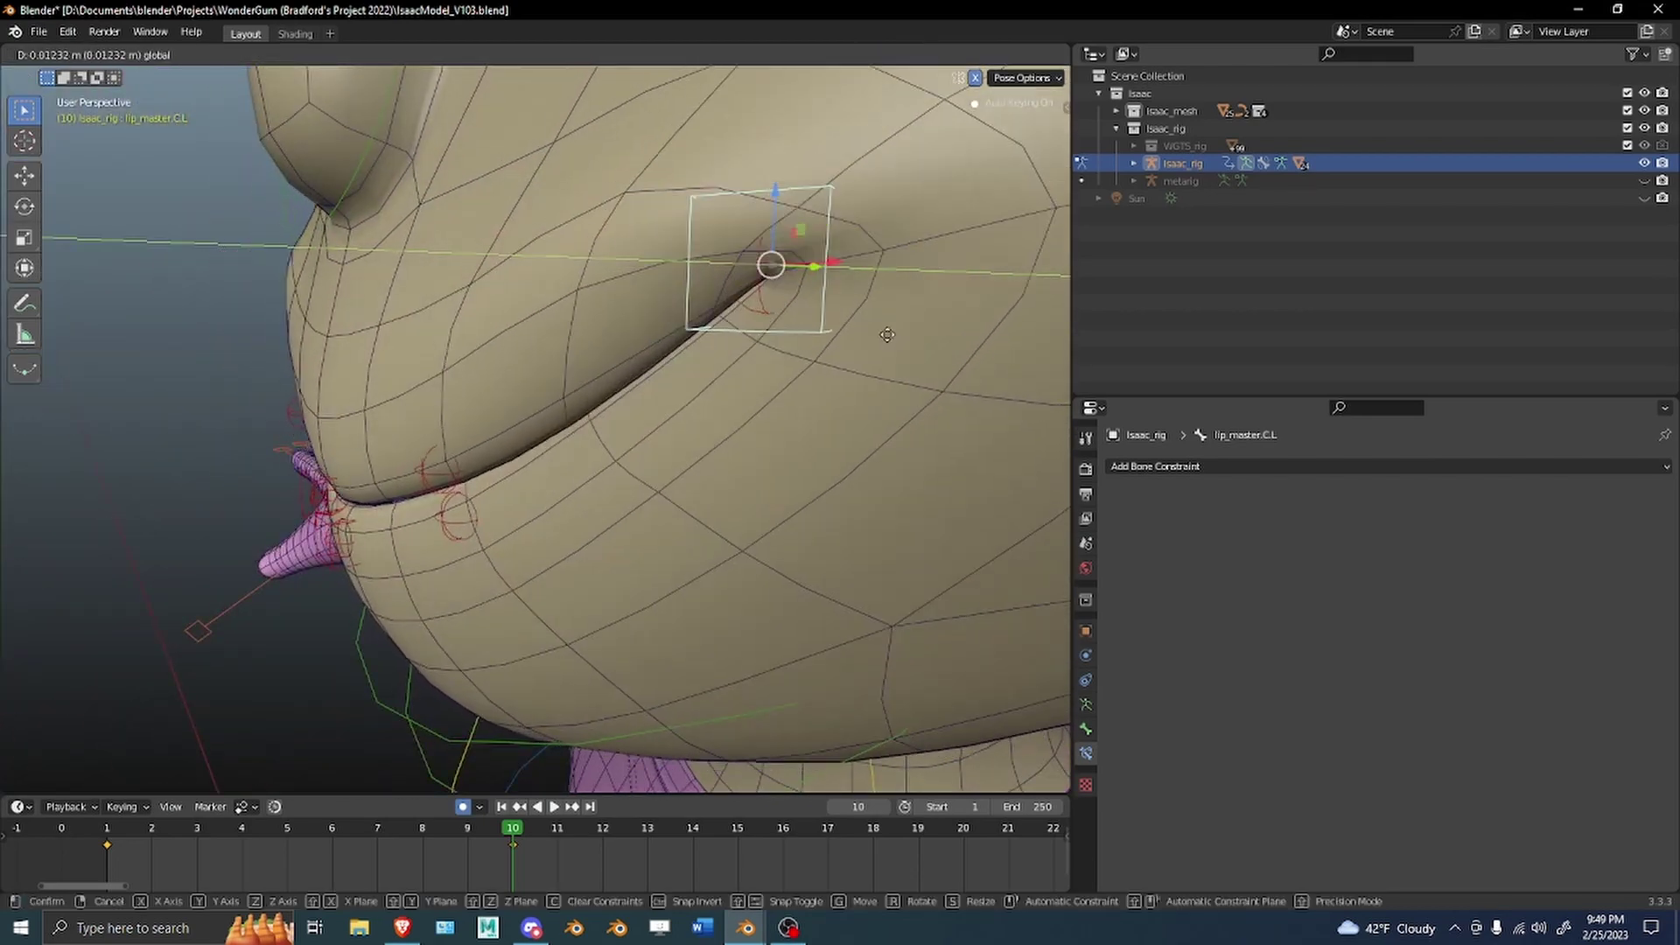
{"action": "left_click", "coordinate": [617, 350]}
{"action": "middle_click_drag", "start_coordinate": [617, 350], "coordinate": [645, 423]}
Make Isaac_rig the active object again and select its left lower lip control.
{"action": "left_click", "coordinate": [626, 482]}
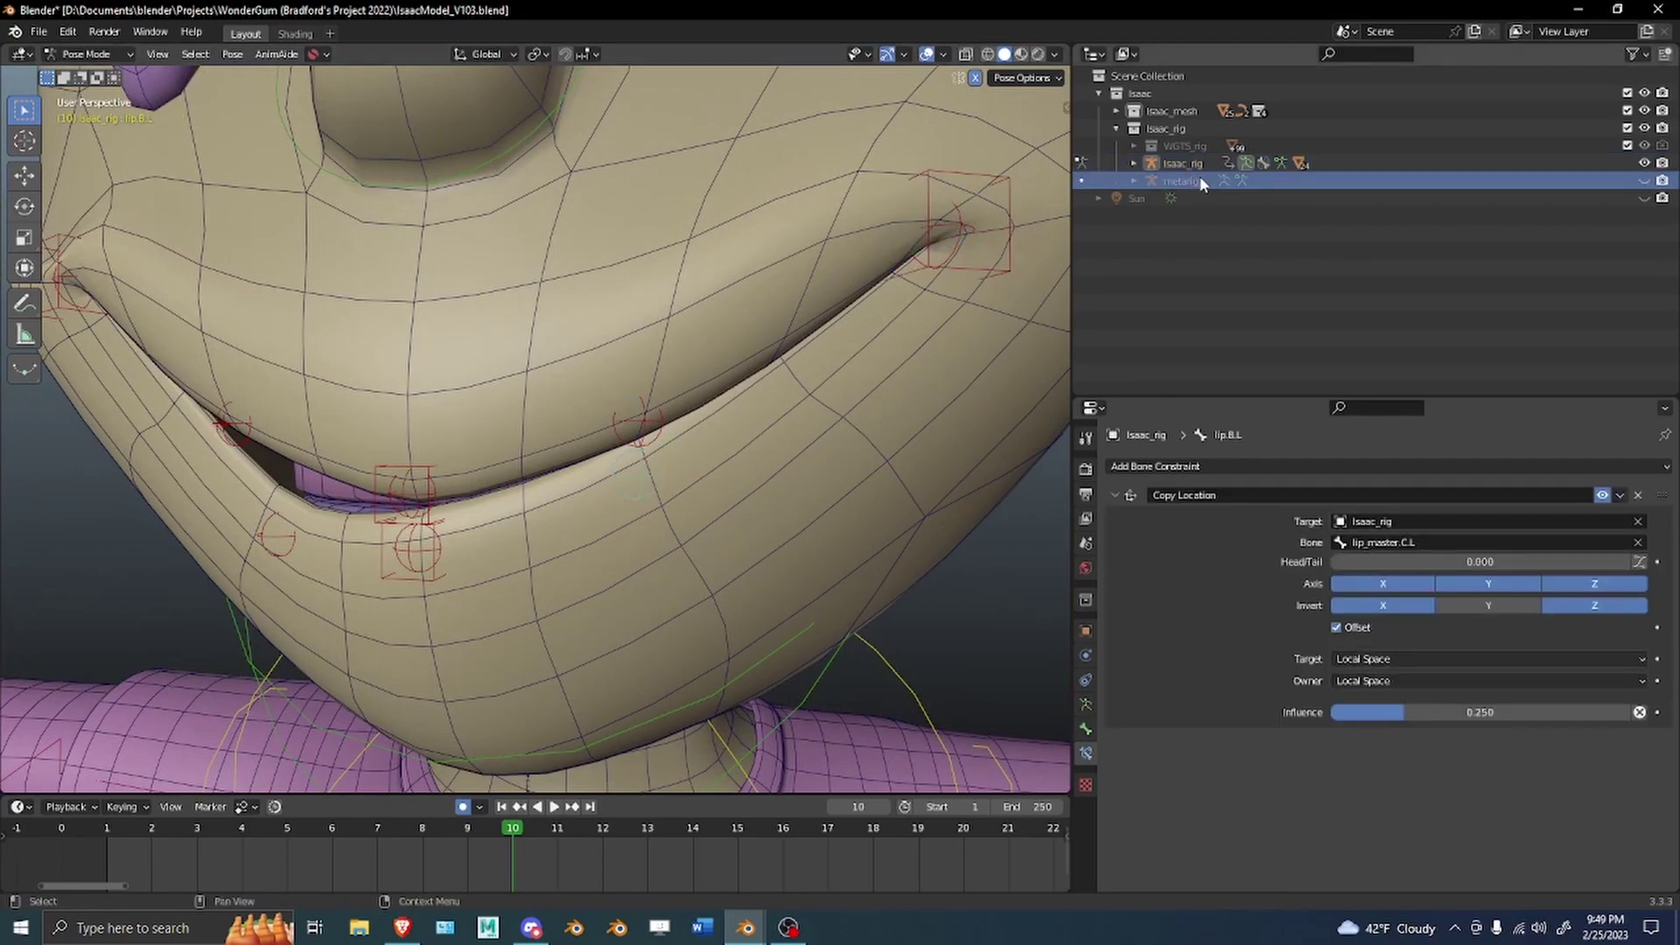
{"action": "left_click", "coordinate": [1172, 164]}
{"action": "left_click", "coordinate": [650, 470]}
{"action": "mouse_move", "coordinate": [656, 472]}
{"action": "middle_mouse_down"}
{"action": "mouse_move", "coordinate": [586, 494]}
{"action": "mouse_move", "coordinate": [630, 493]}
{"action": "middle_mouse_up"}
{"action": "middle_click_drag", "start_coordinate": [627, 433], "coordinate": [589, 521]}
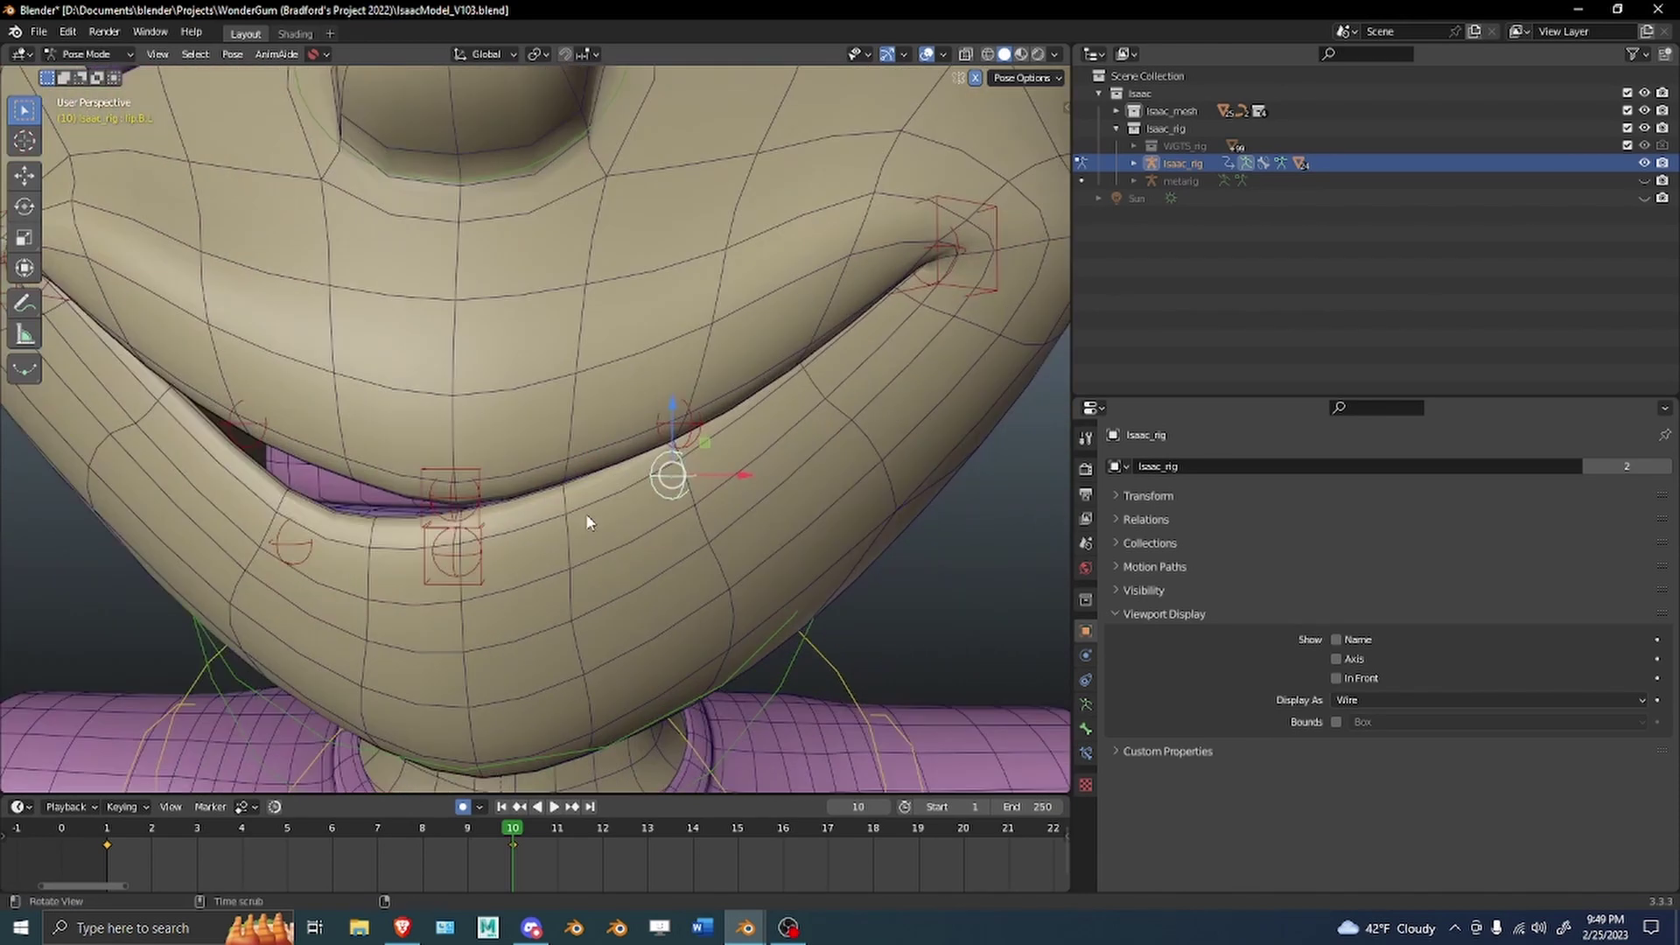
Select the three lower lip controls, switch the transform orientation to Local and test-move them to check their local axes.
{"action": "left_click", "coordinate": [455, 551]}
{"action": "left_click", "coordinate": [295, 546], "text": "shift"}
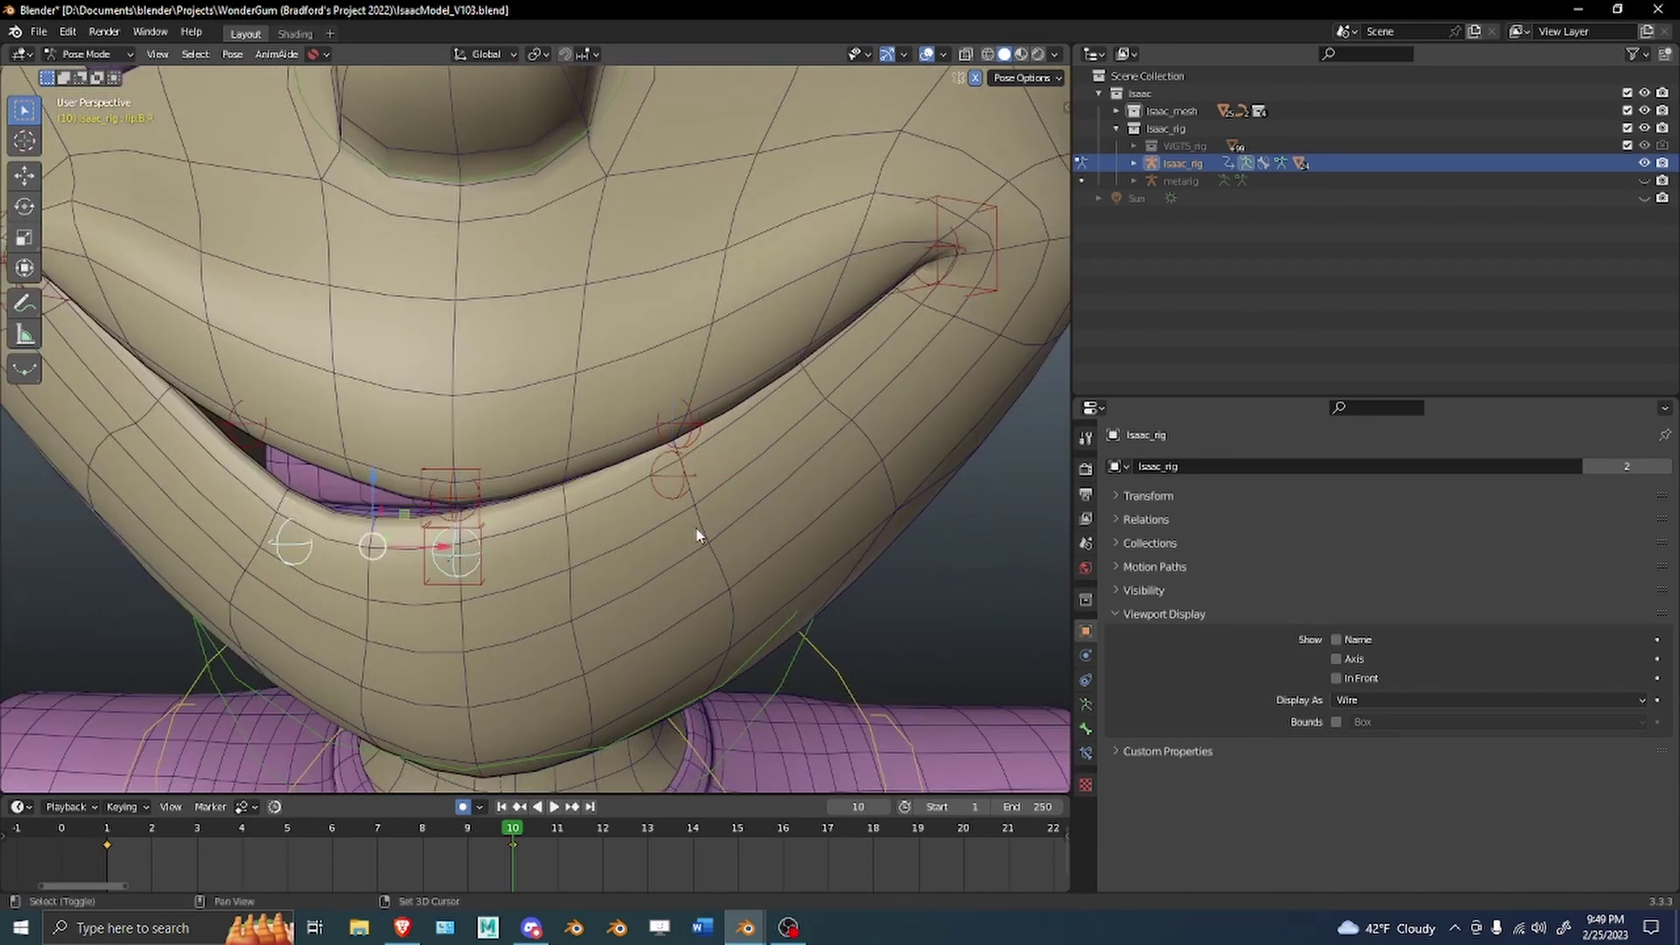
{"action": "left_click", "coordinate": [671, 480], "text": "shift"}
{"action": "key", "text": "comma"}
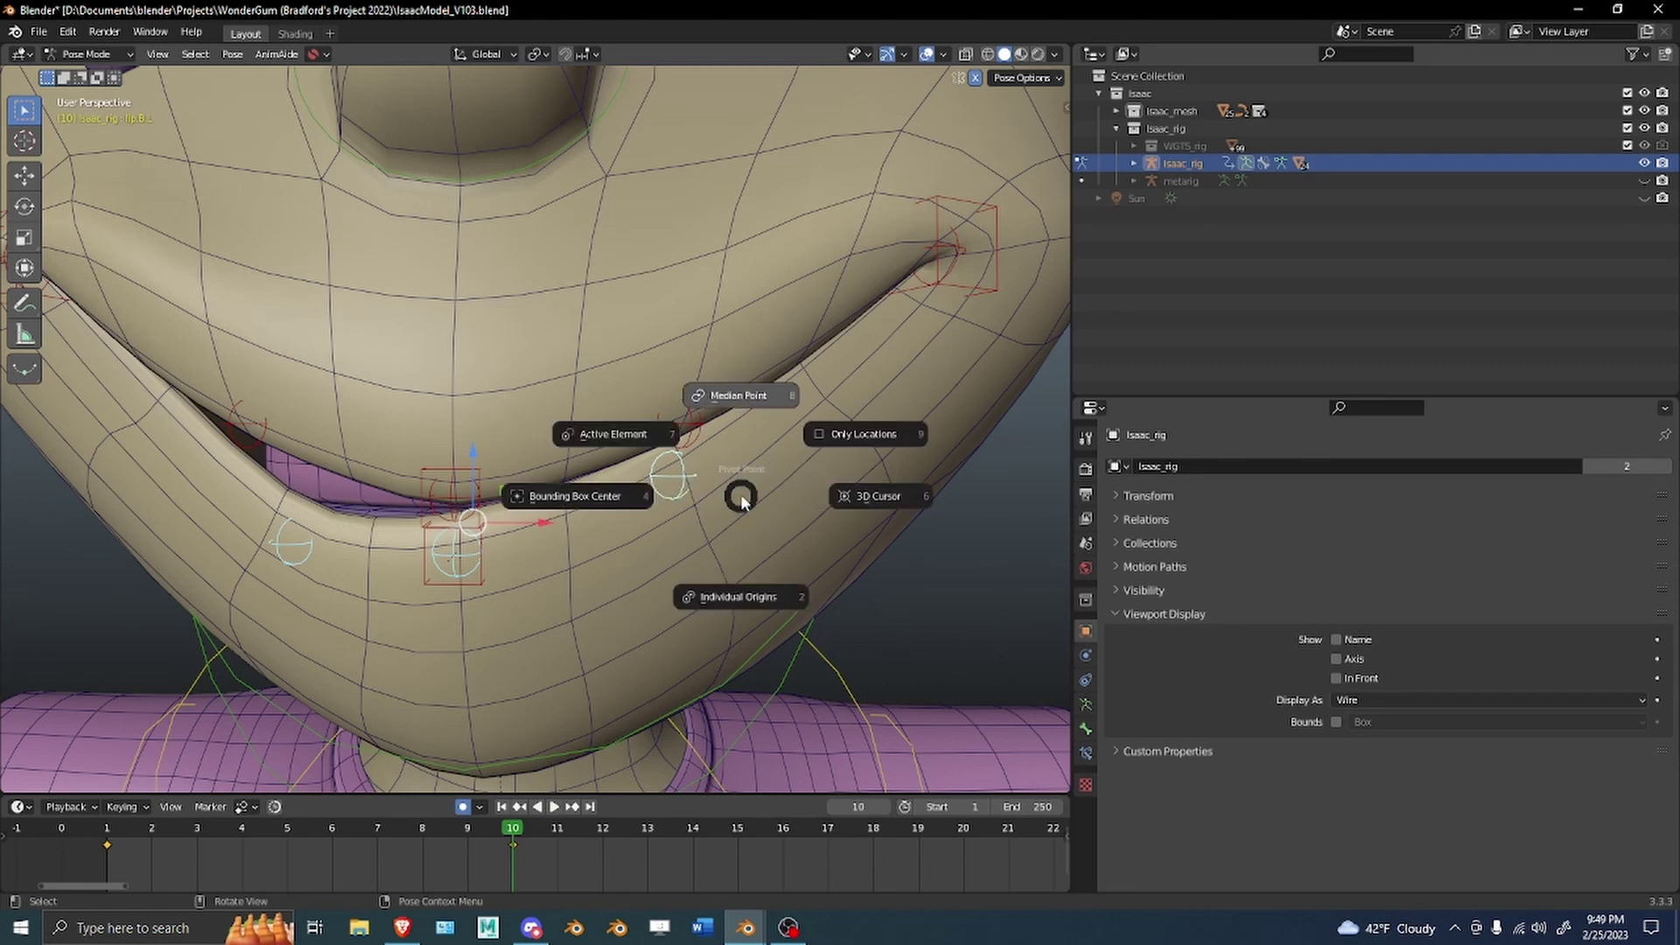
{"action": "left_click", "coordinate": [889, 525]}
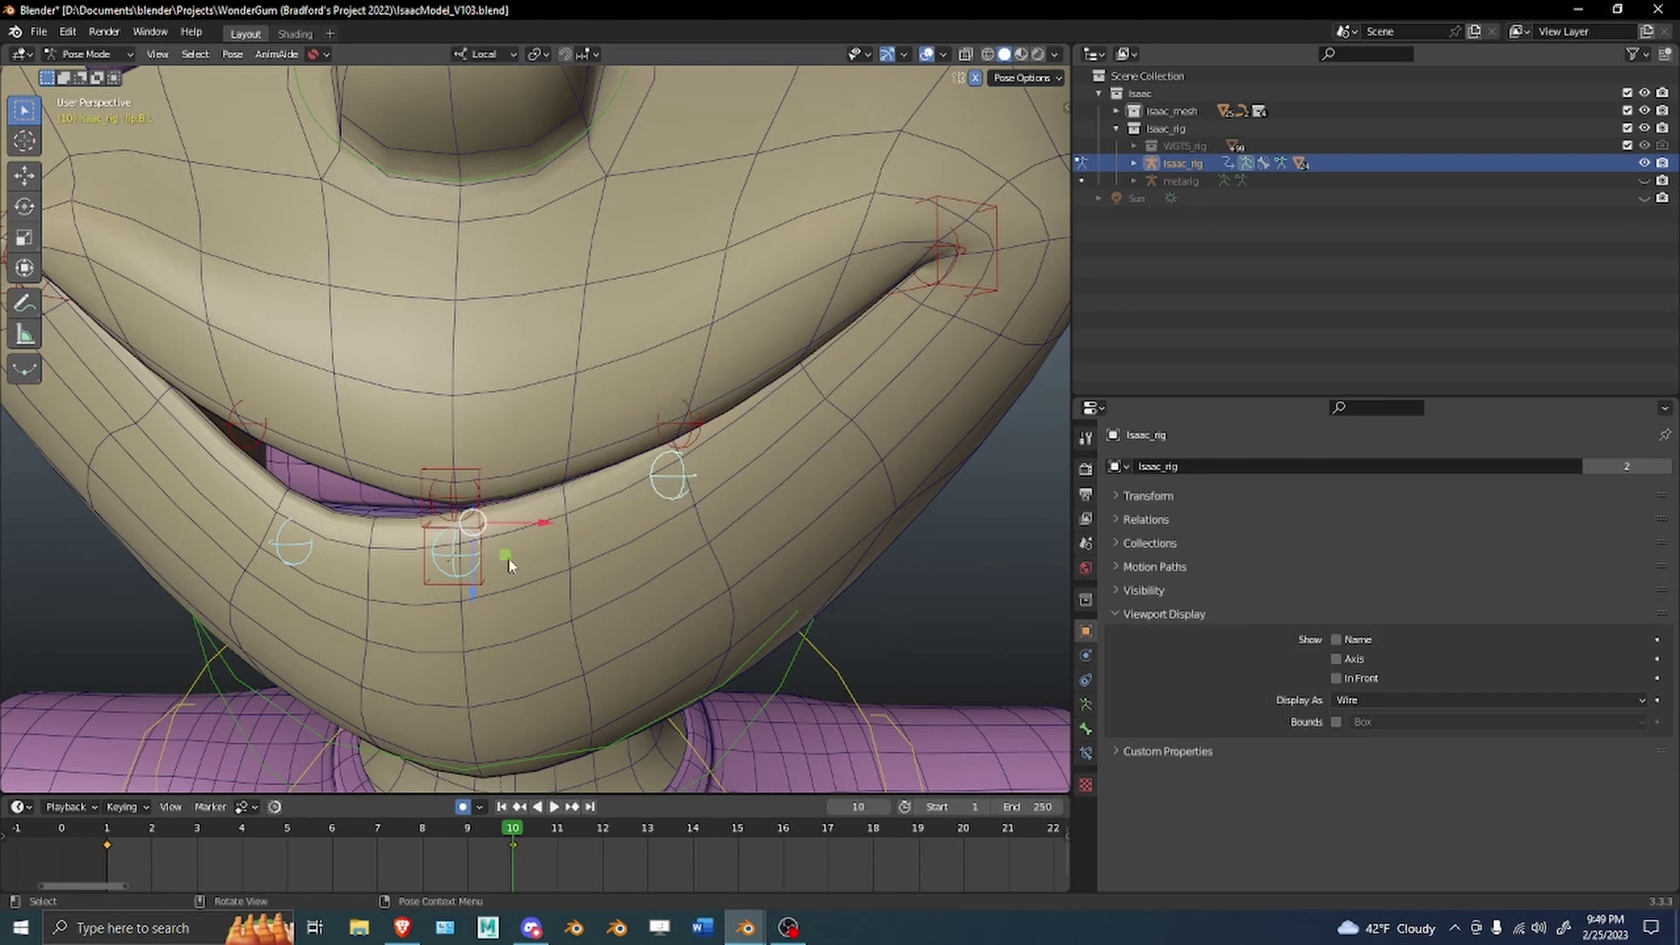
{"action": "left_click_drag", "start_coordinate": [508, 566], "coordinate": [491, 611]}
{"action": "right_click", "coordinate": [491, 611]}
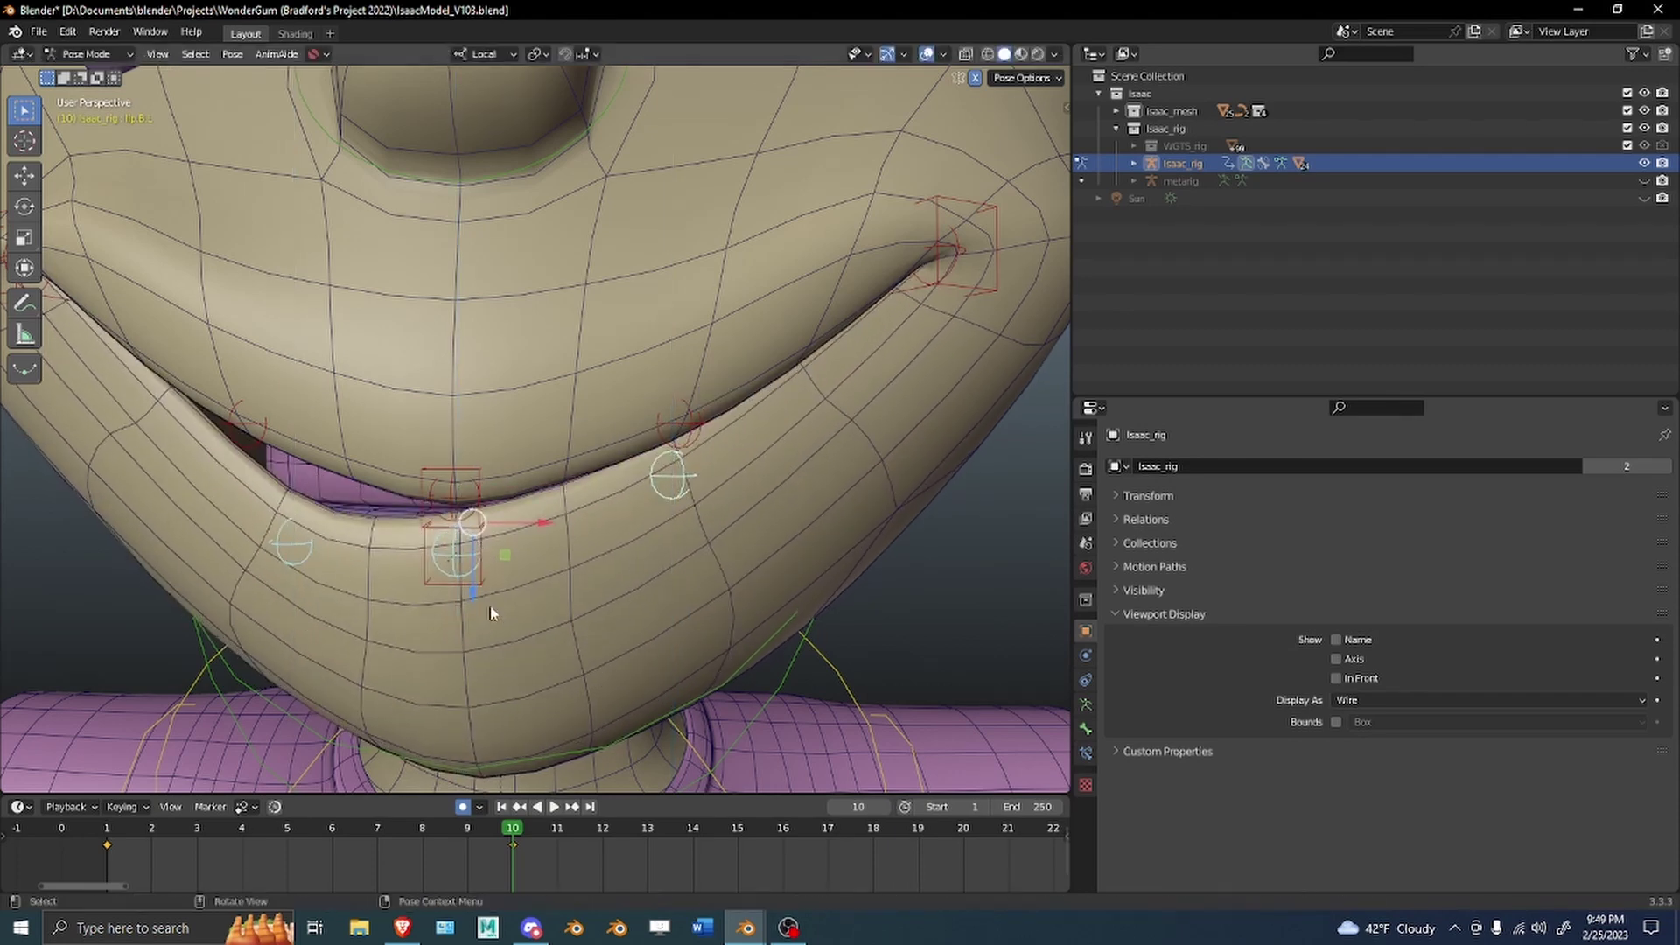
Select the three upper lip controls and test-move them along their local Z axis.
{"action": "left_click", "coordinate": [452, 490]}
{"action": "left_click", "coordinate": [678, 436], "text": "shift"}
{"action": "left_click", "coordinate": [246, 424], "text": "shift"}
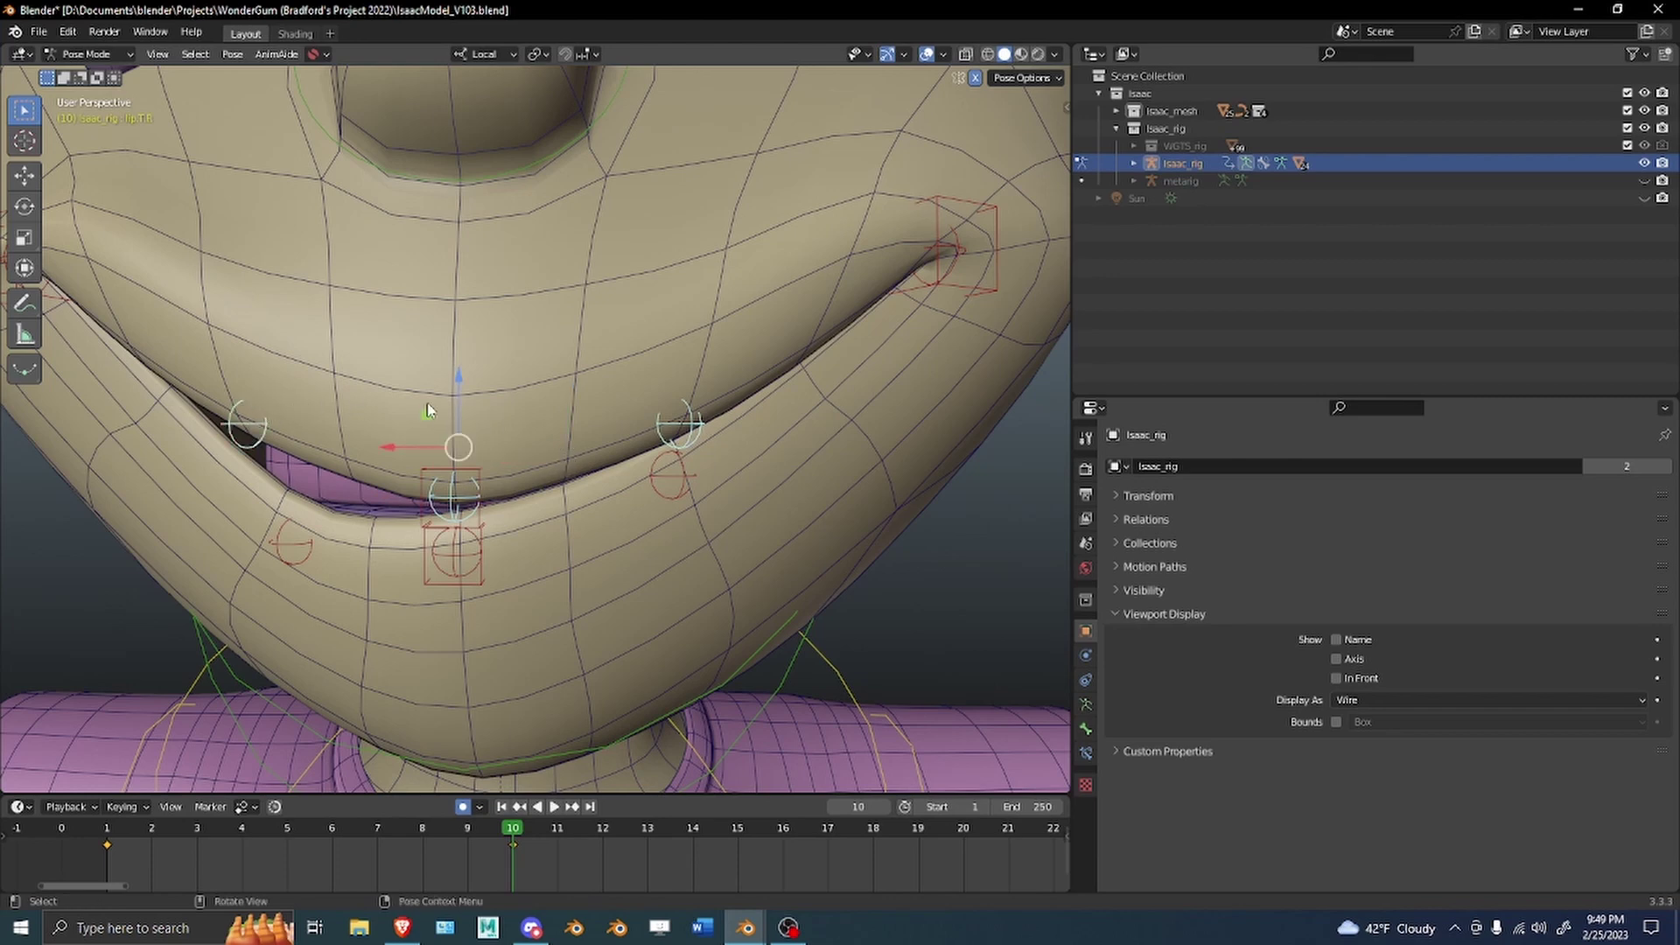
{"action": "left_click_drag", "start_coordinate": [463, 390], "coordinate": [533, 298]}
{"action": "right_click", "coordinate": [533, 297]}
{"action": "key", "text": "KP_1"}
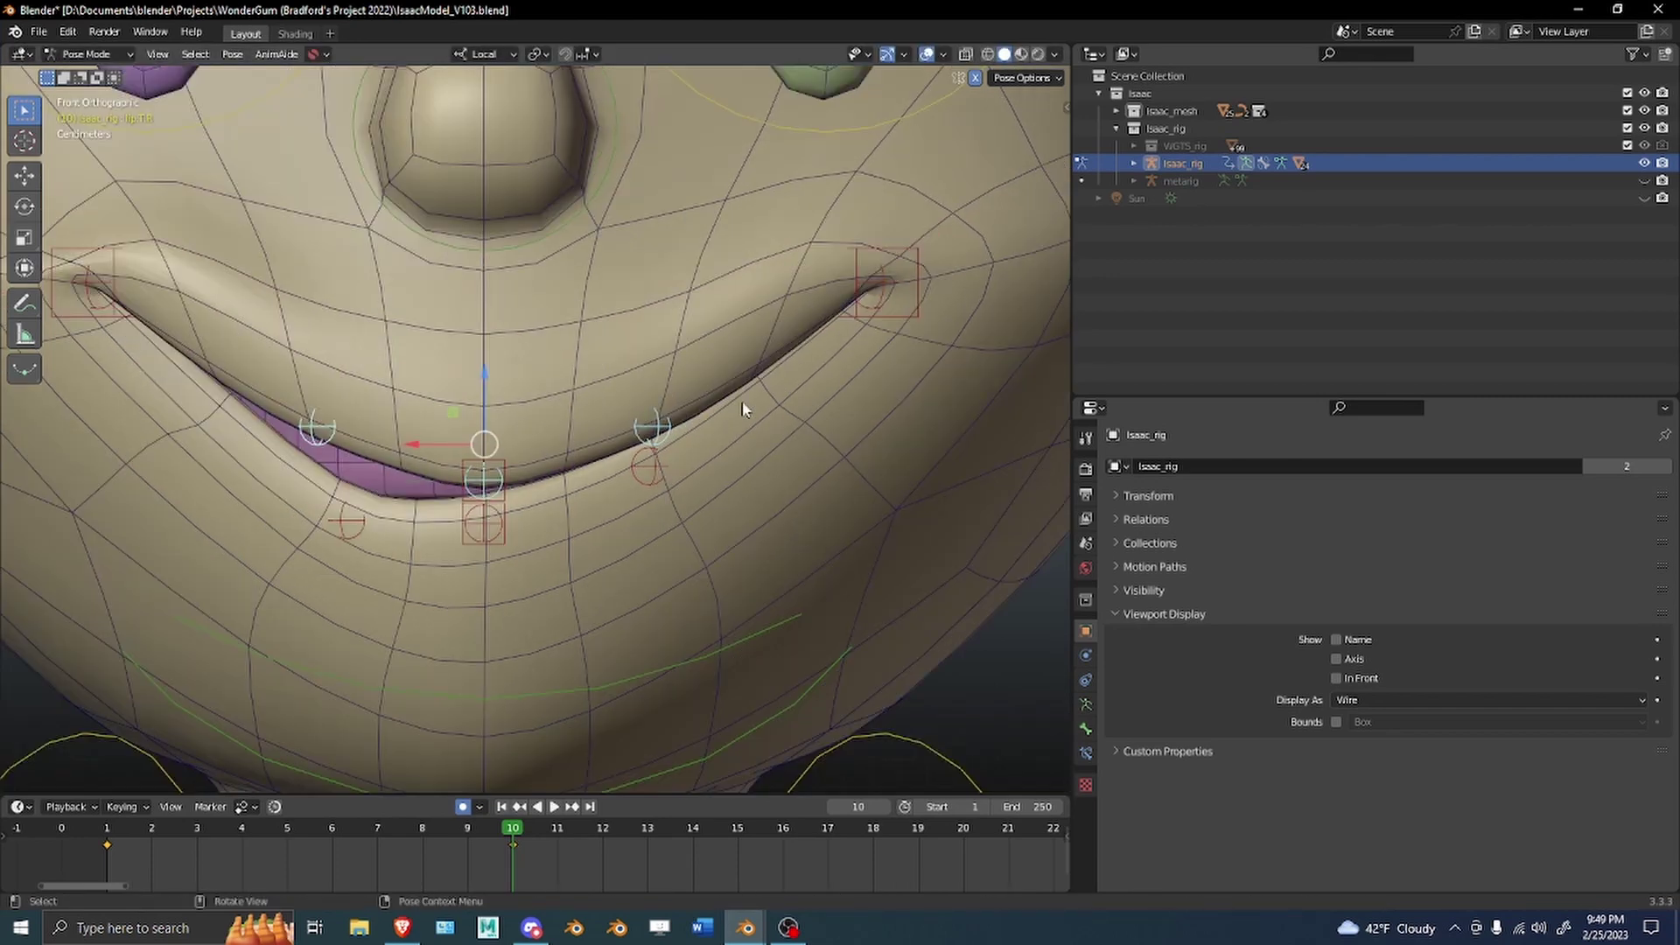
Set the transform orientation back to Global while viewing the mouth from the front.
{"action": "middle_click_drag", "start_coordinate": [352, 457], "coordinate": [509, 433], "text": "shift"}
{"action": "key", "text": "comma"}
{"action": "left_click", "coordinate": [530, 483]}
{"action": "left_click", "coordinate": [447, 494]}
{"action": "left_click", "coordinate": [421, 403]}
{"action": "key", "text": "ctrl+c"}
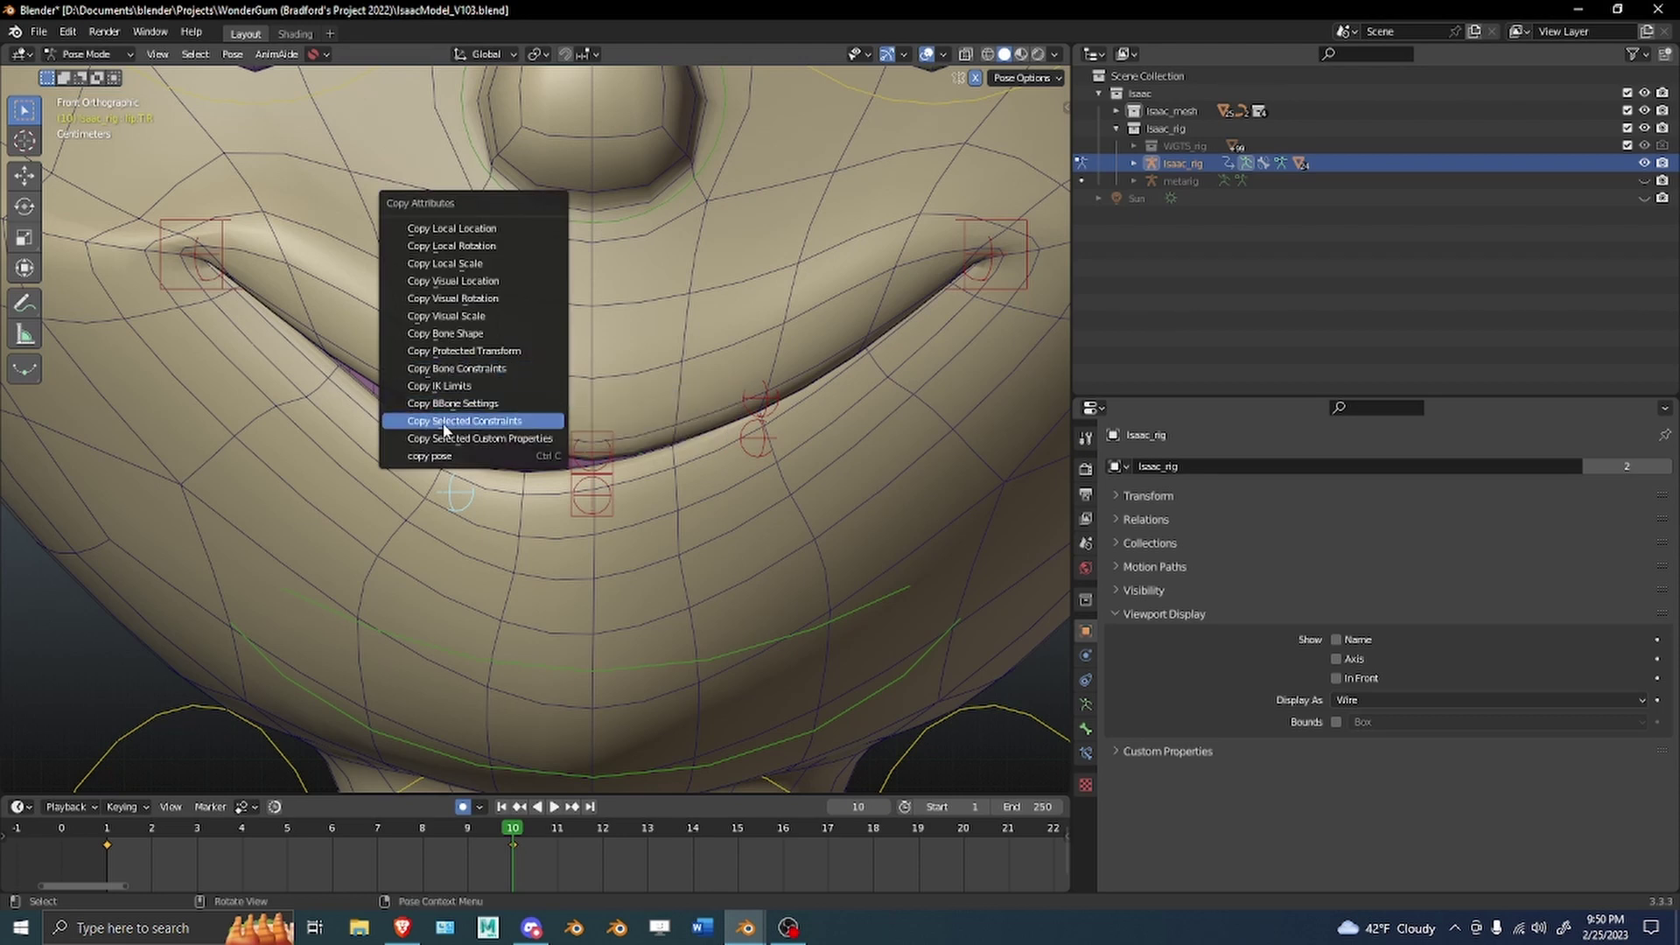
{"action": "left_click", "coordinate": [477, 420]}
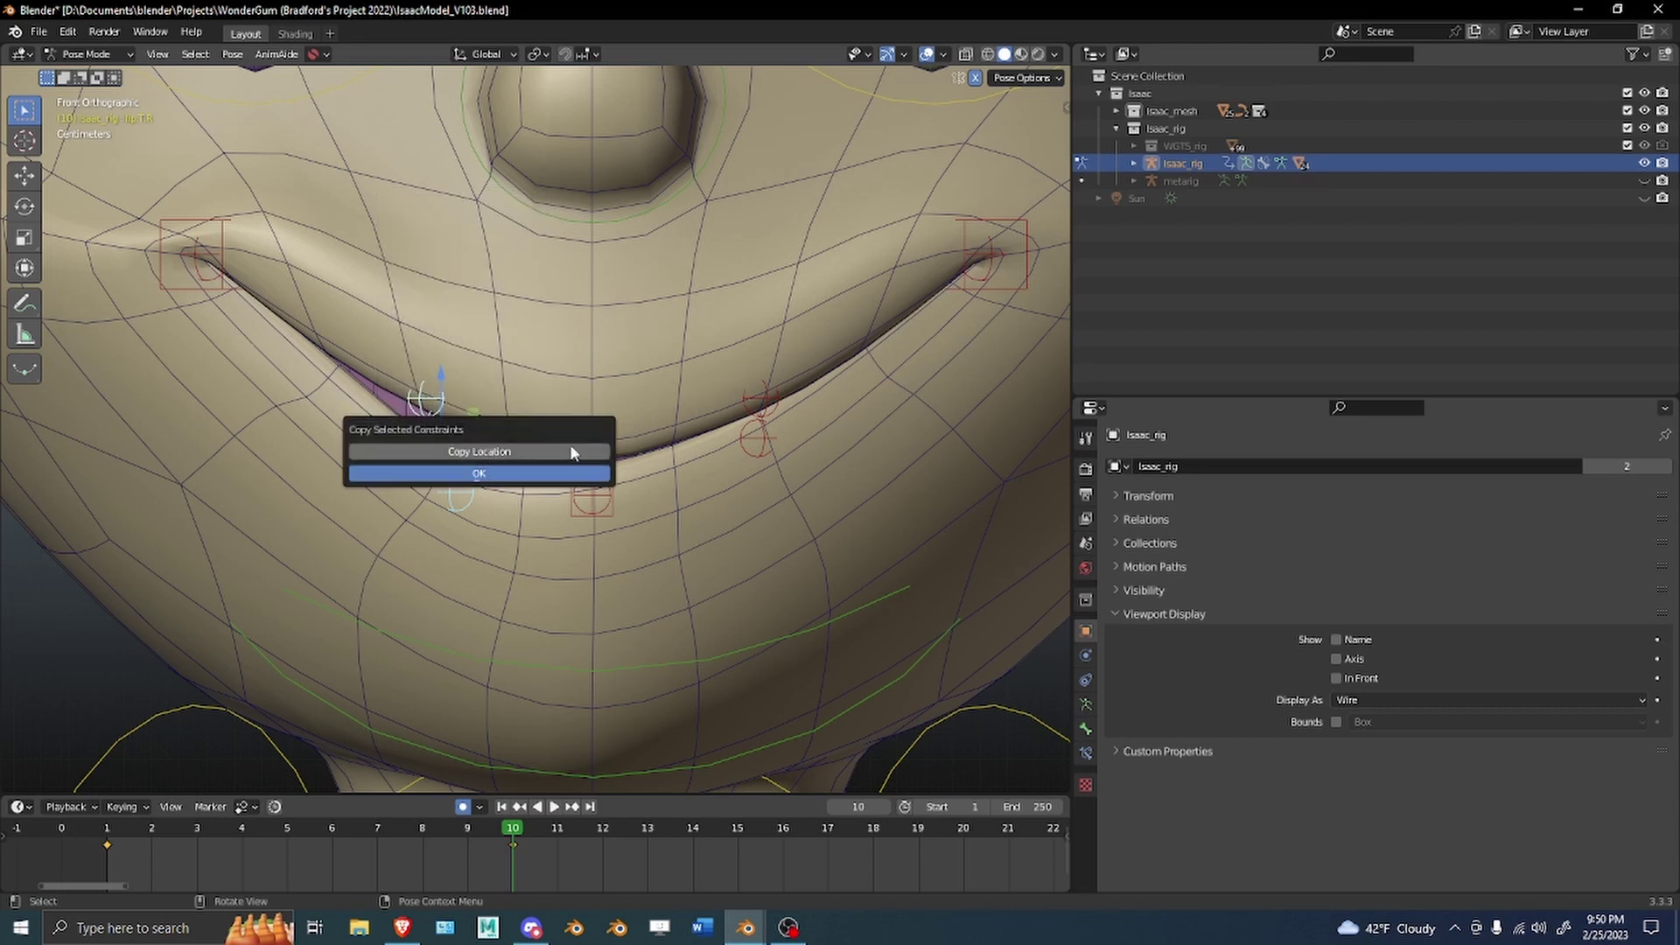
{"action": "left_click", "coordinate": [474, 350]}
Copy the bone constraints from the right upper lip control to the right lower lip control.
{"action": "left_click", "coordinate": [462, 493]}
{"action": "left_click", "coordinate": [457, 491]}
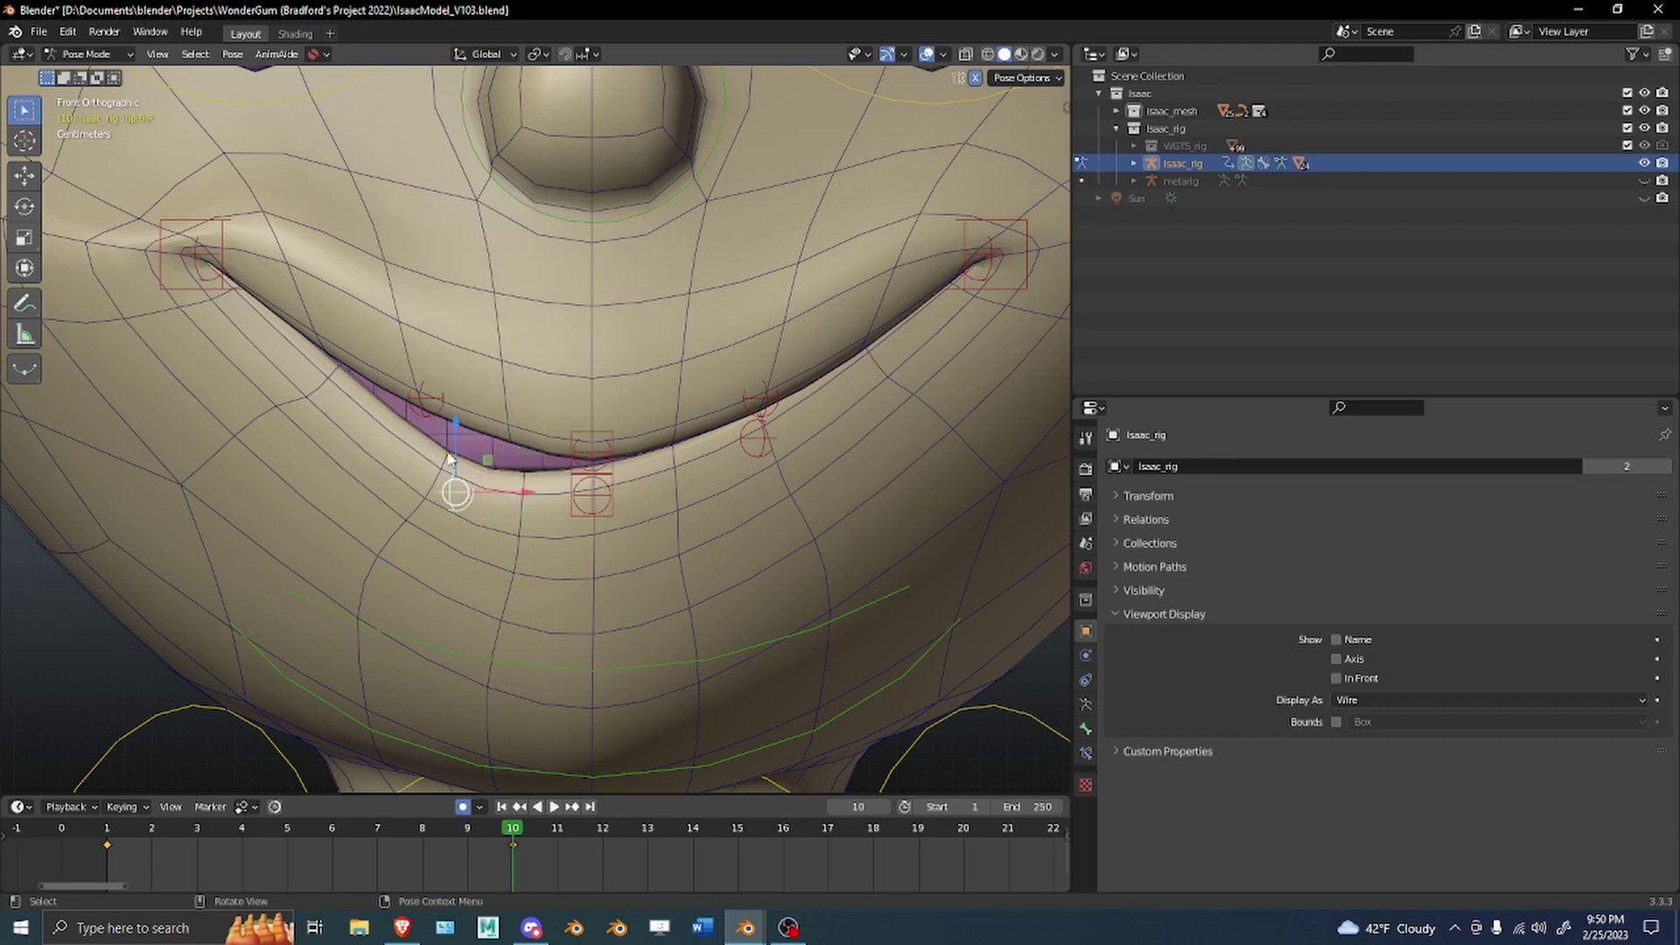
{"action": "left_click", "coordinate": [429, 403], "text": "shift"}
{"action": "key", "text": "ctrl+c"}
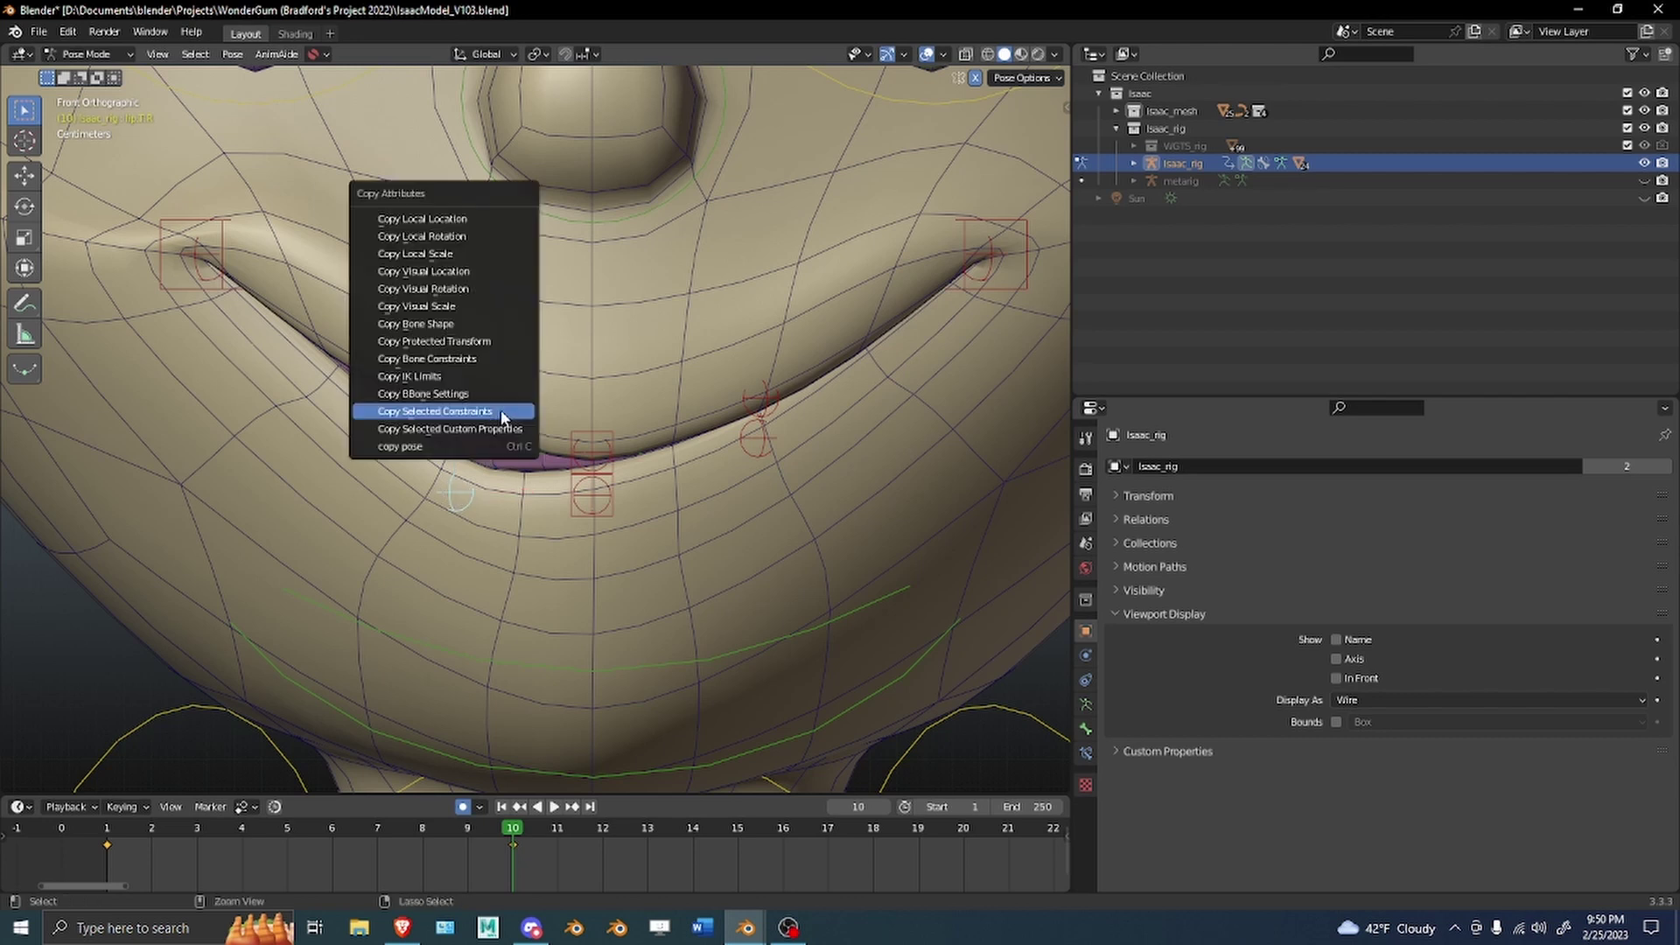
{"action": "left_click", "coordinate": [496, 361]}
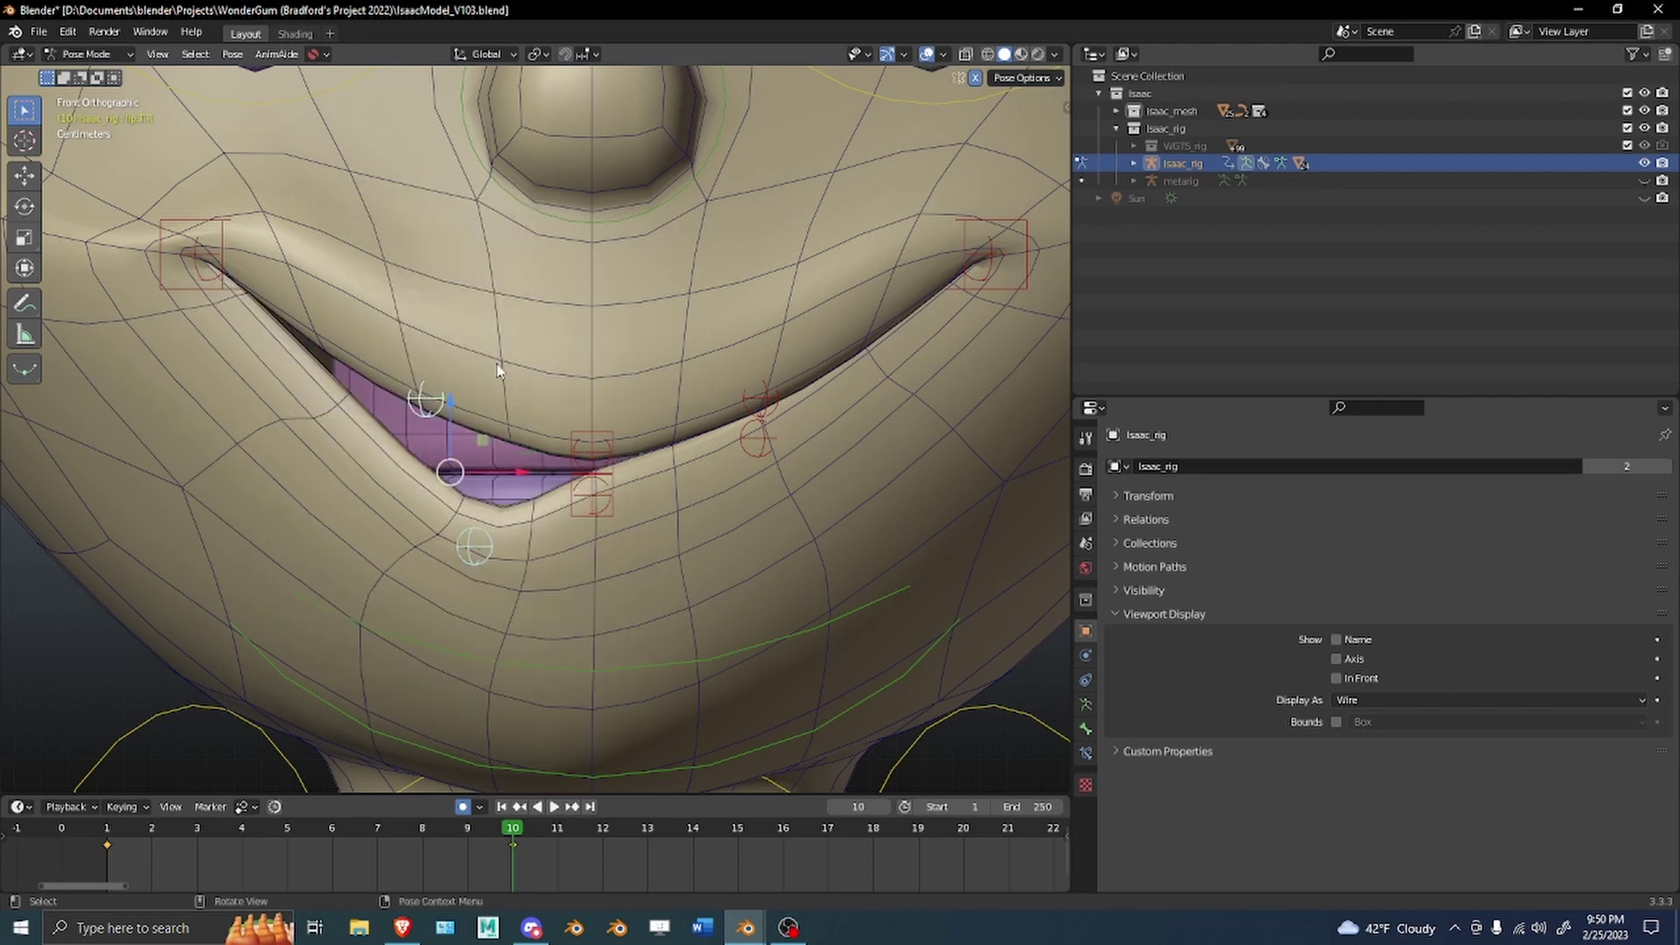
Invert the Z and X axes in the right lower lip control's Copy Location constraint.
{"action": "left_click", "coordinate": [564, 548]}
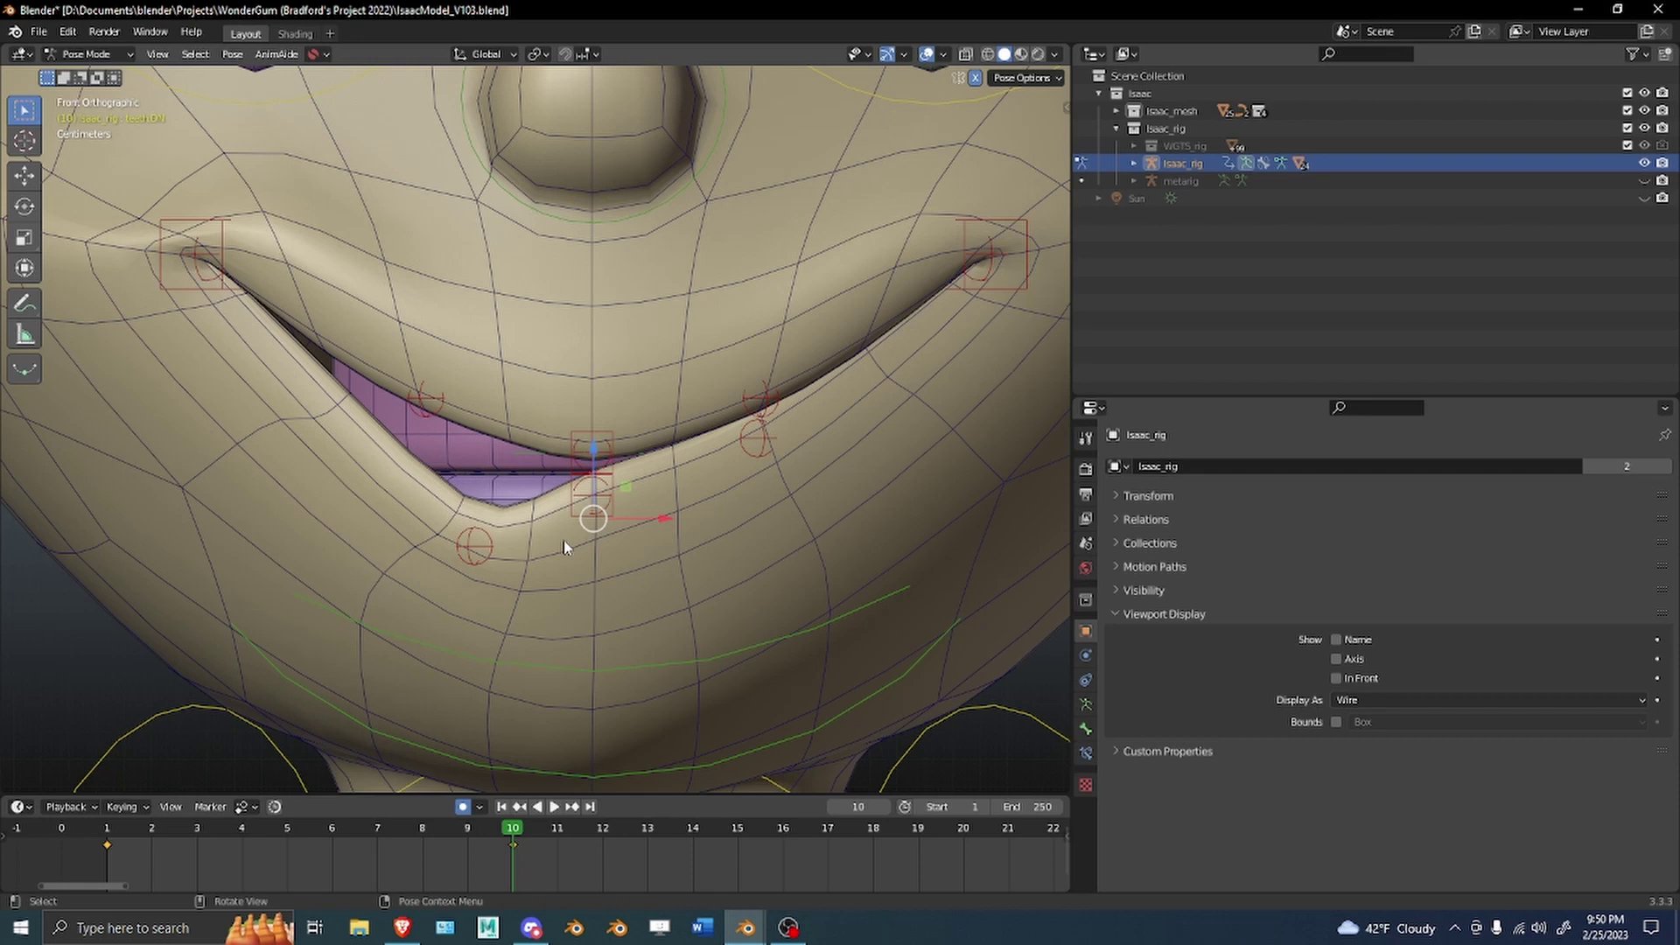
{"action": "left_click", "coordinate": [484, 553]}
{"action": "left_click", "coordinate": [1086, 754]}
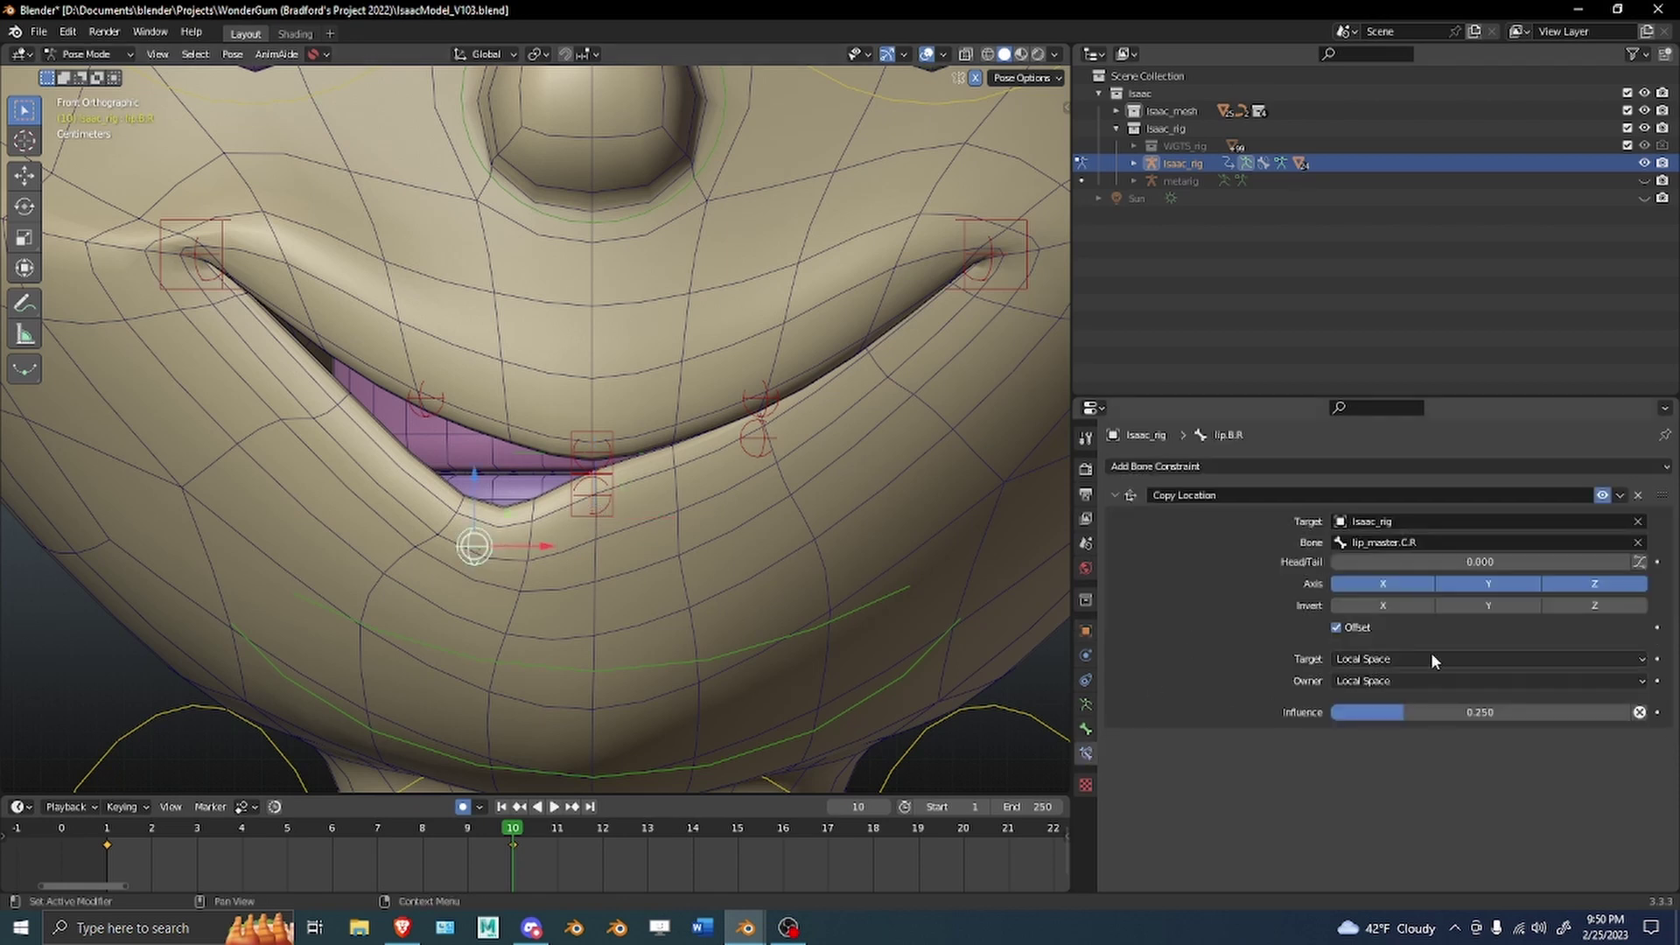
{"action": "left_click", "coordinate": [1608, 606]}
{"action": "left_click", "coordinate": [1374, 605]}
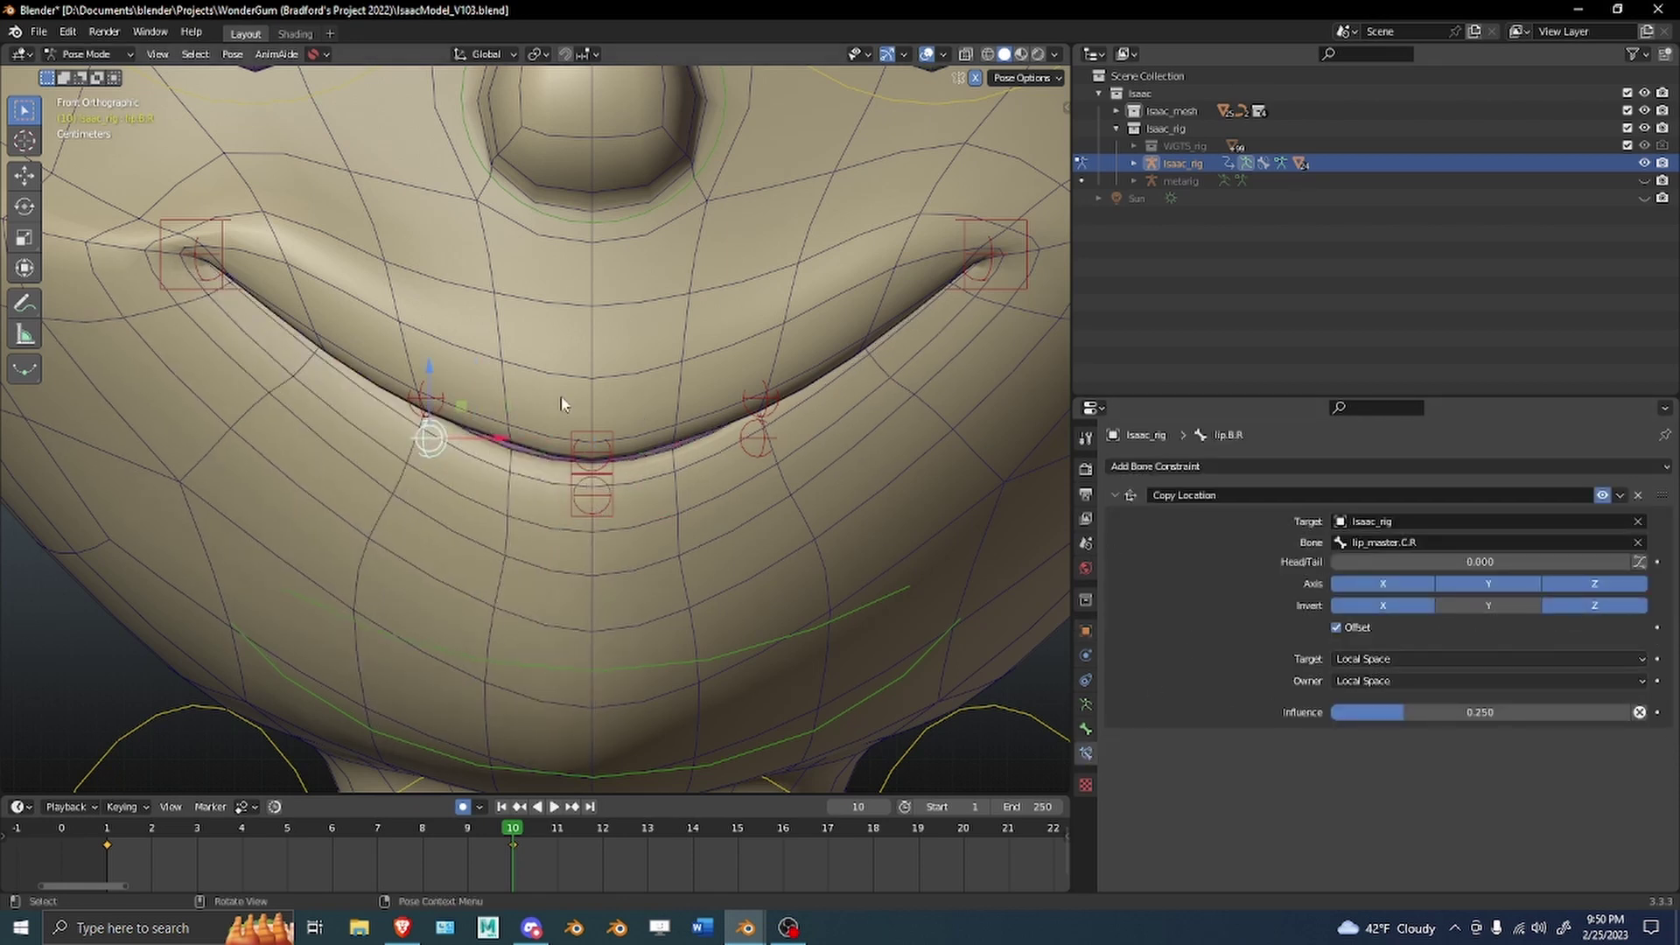
Test-move the right mouth corner control down along Z, and undo the corner moves back to the neutral closed mouth.
{"action": "left_click", "coordinate": [201, 267]}
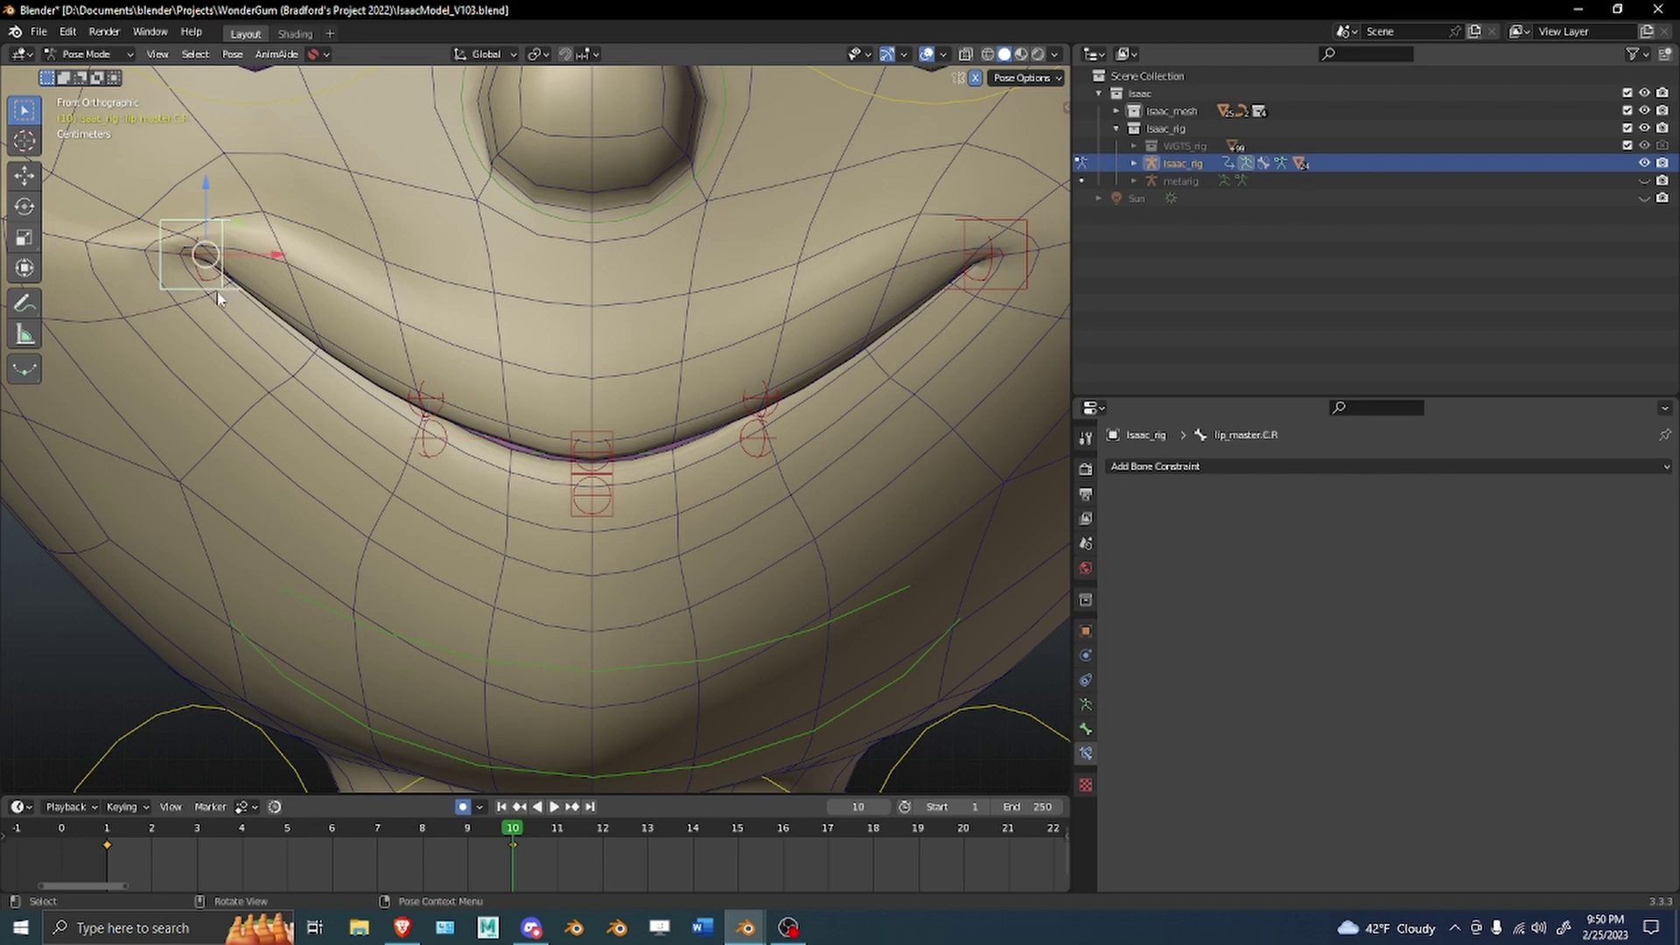
{"action": "key", "text": "g"}
{"action": "key", "text": "z"}
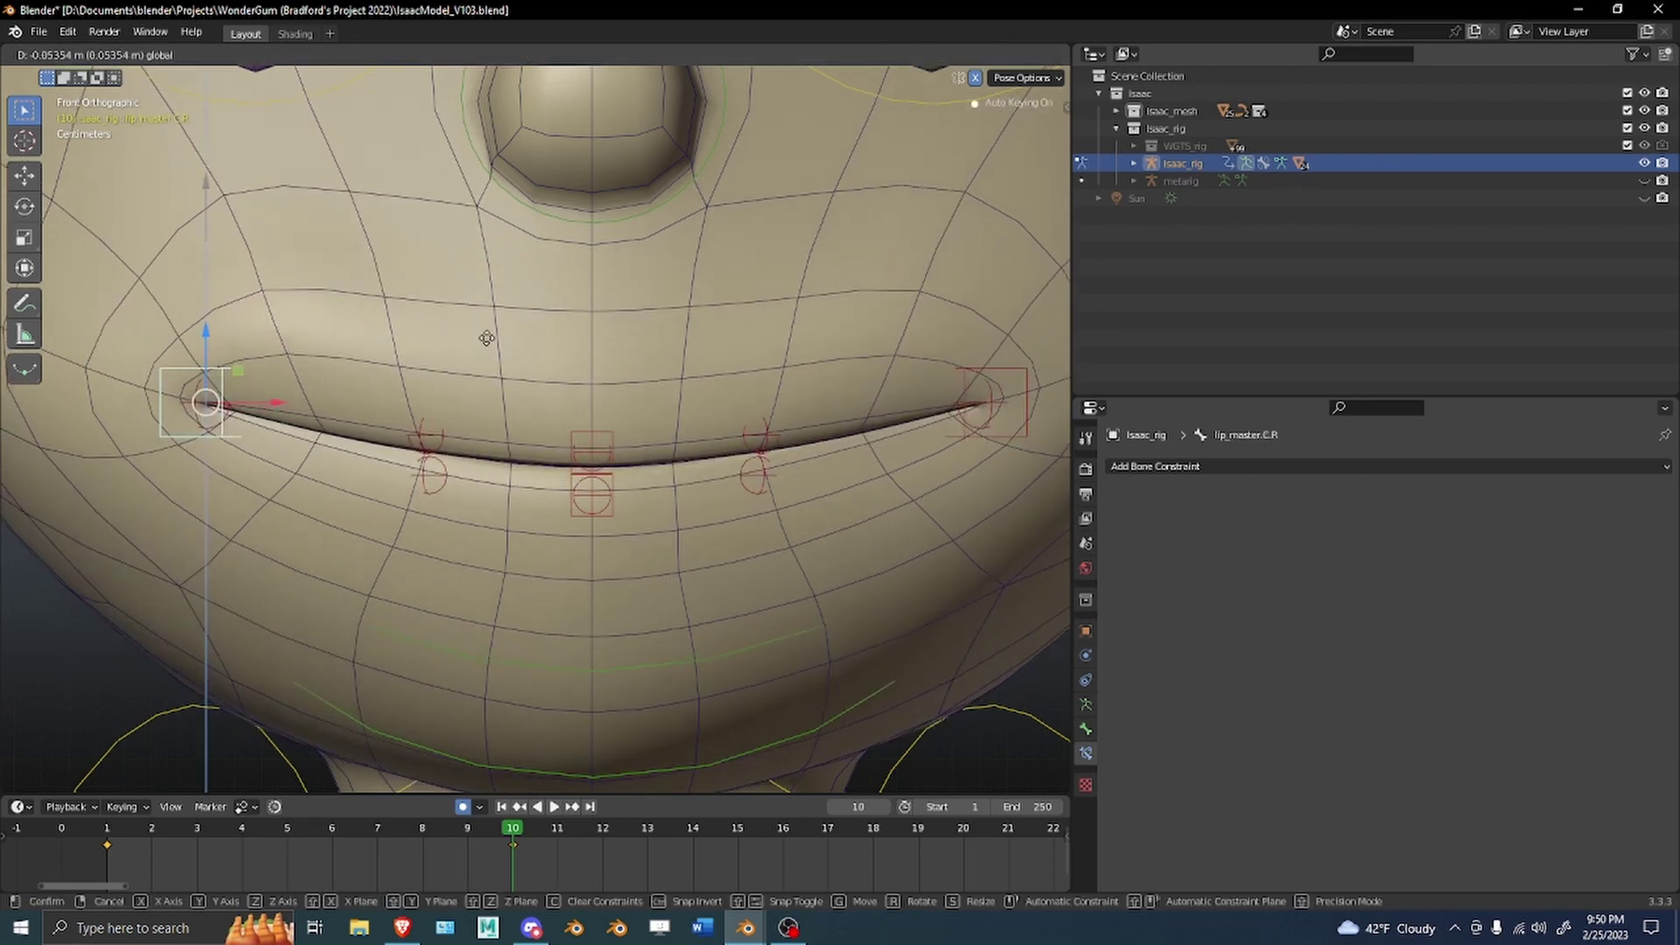
{"action": "left_click", "coordinate": [456, 361]}
{"action": "key", "text": "ctrl+z"}
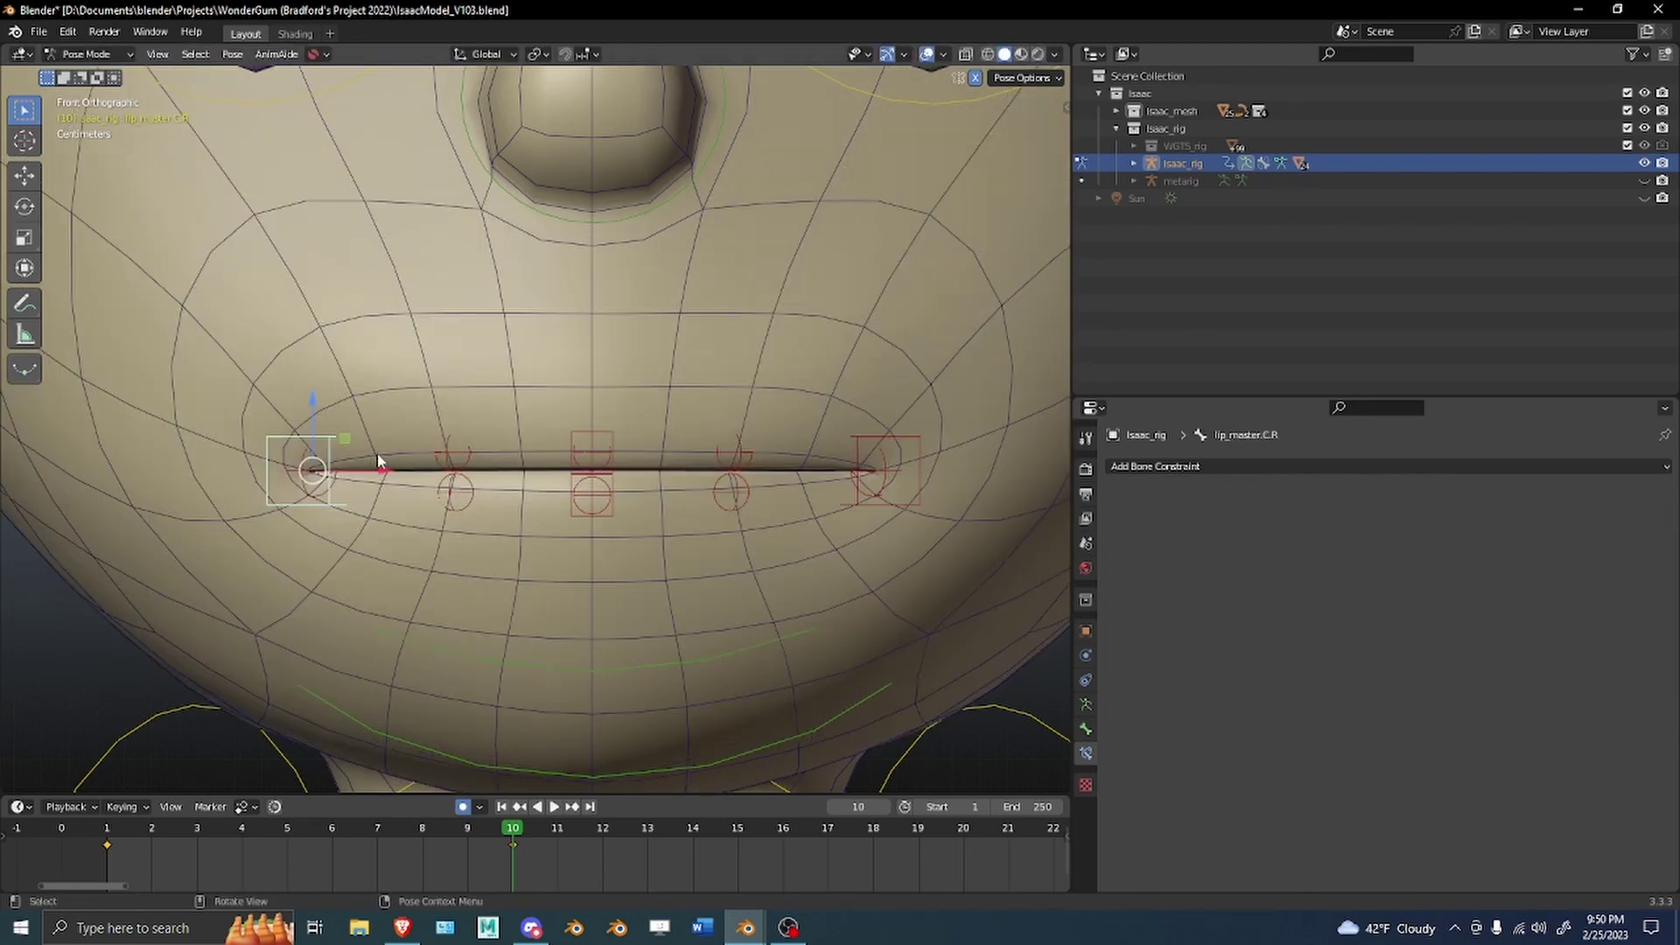
Test-move the right corner and upper lip controls one by one to check how the neutral mouth deforms.
{"action": "key", "text": "g"}
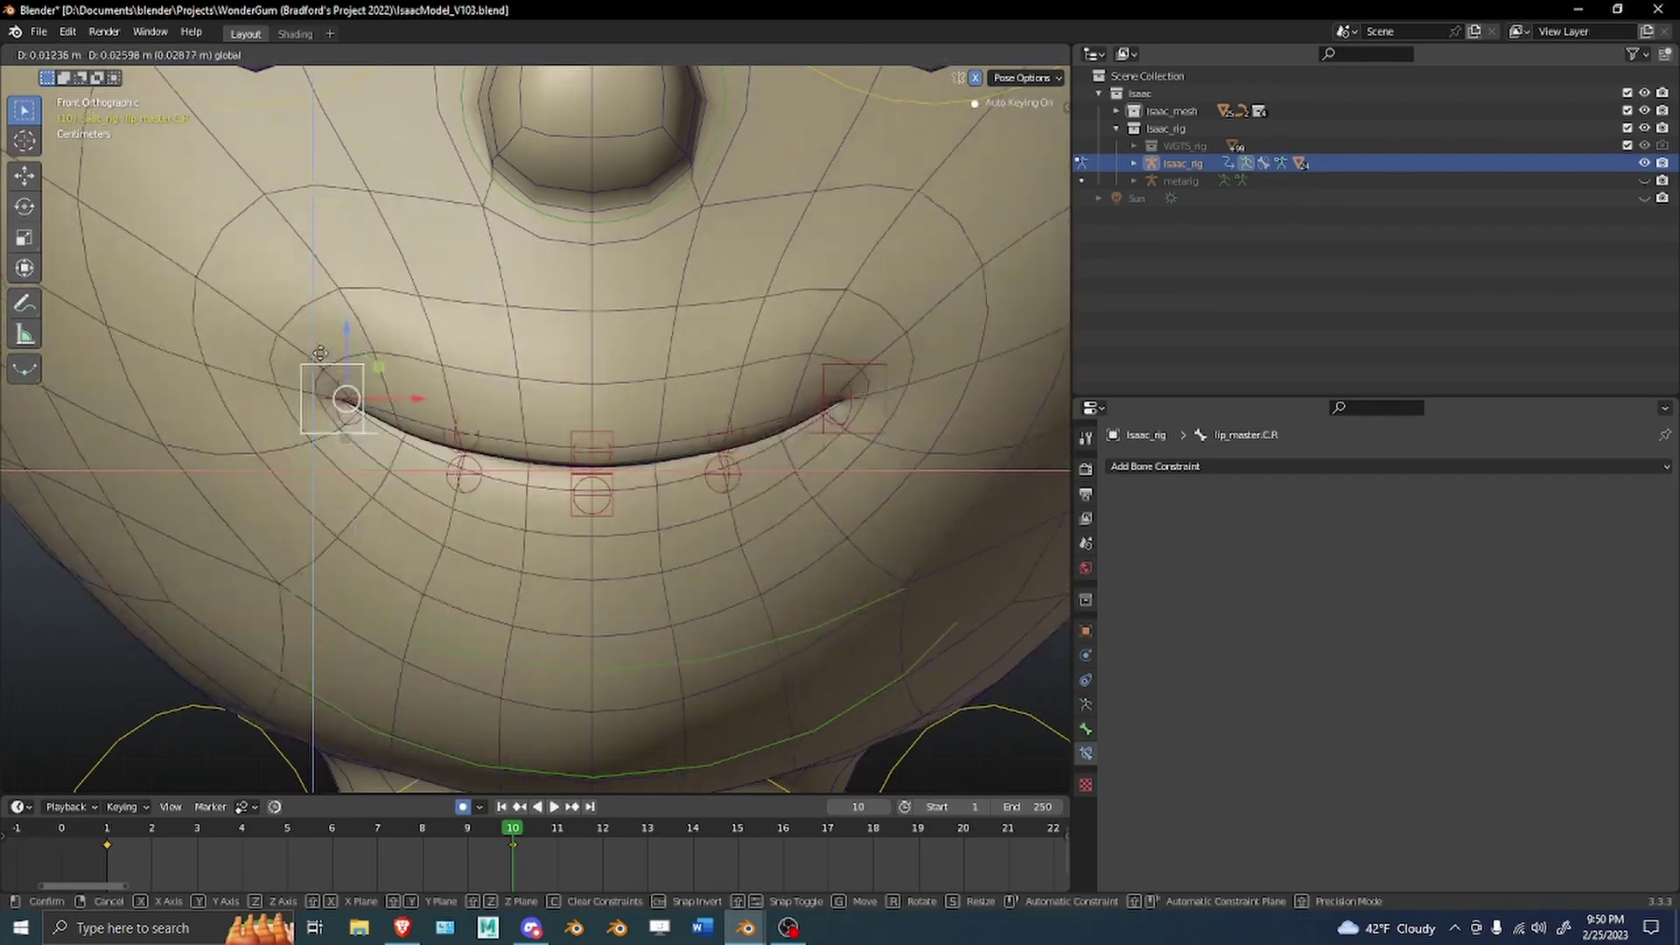
{"action": "key", "text": "Escape"}
{"action": "left_click", "coordinate": [602, 432]}
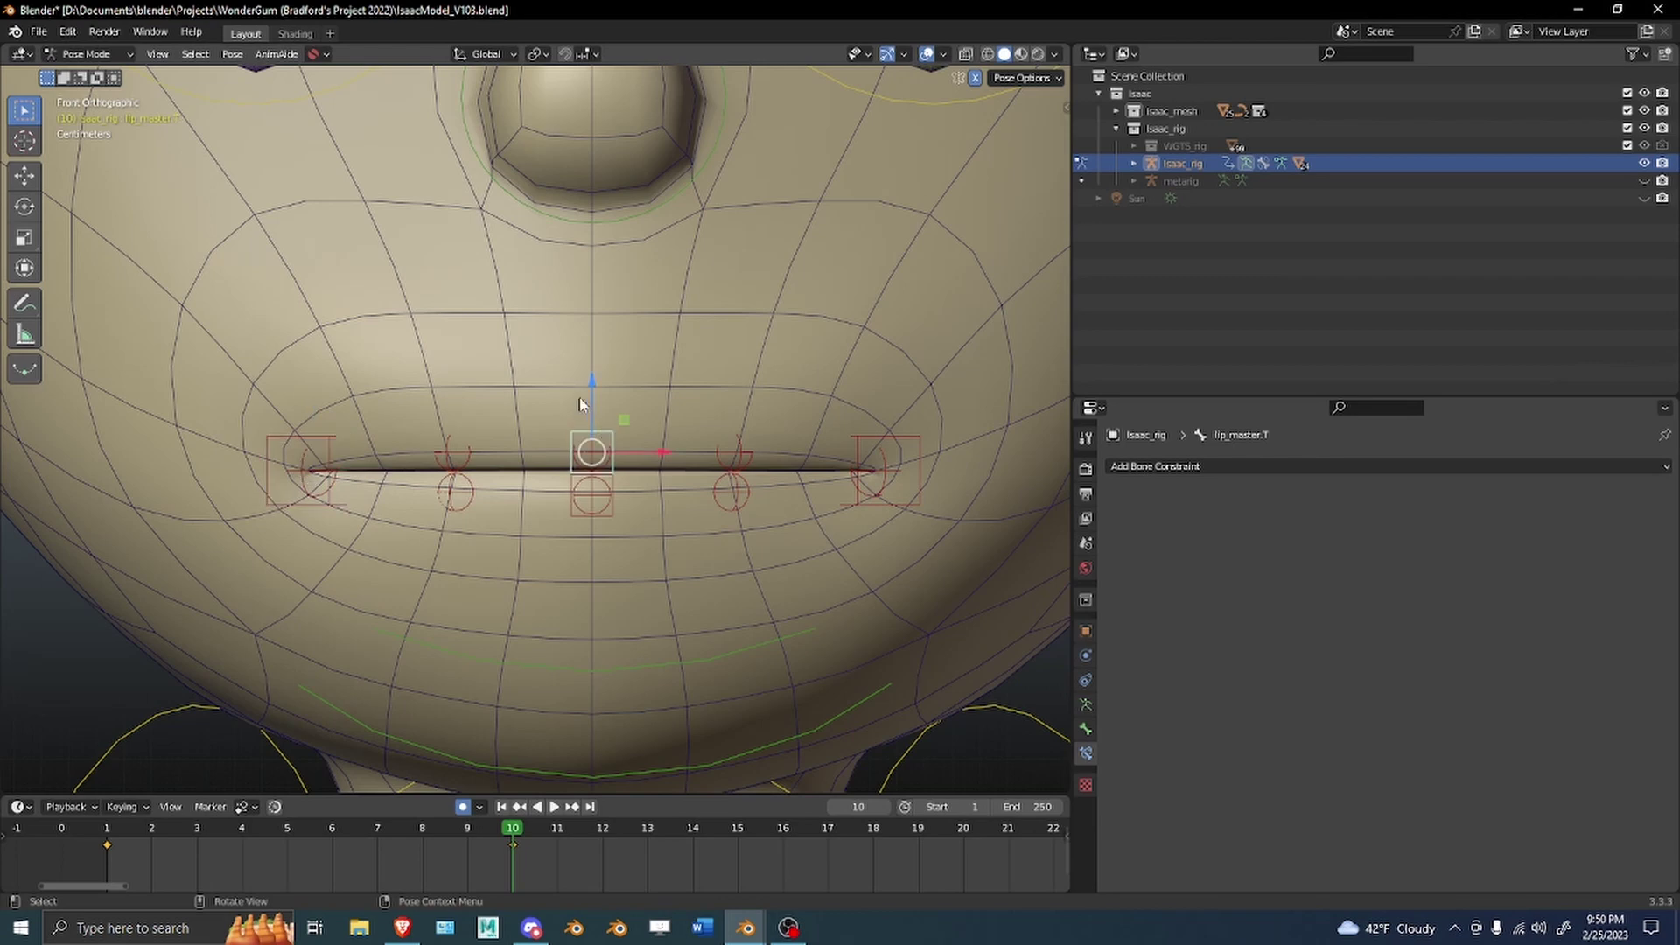
{"action": "mouse_move", "coordinate": [593, 395]}
{"action": "left_mouse_down"}
{"action": "mouse_move", "coordinate": [594, 282]}
{"action": "mouse_move", "coordinate": [593, 396]}
{"action": "left_mouse_up"}
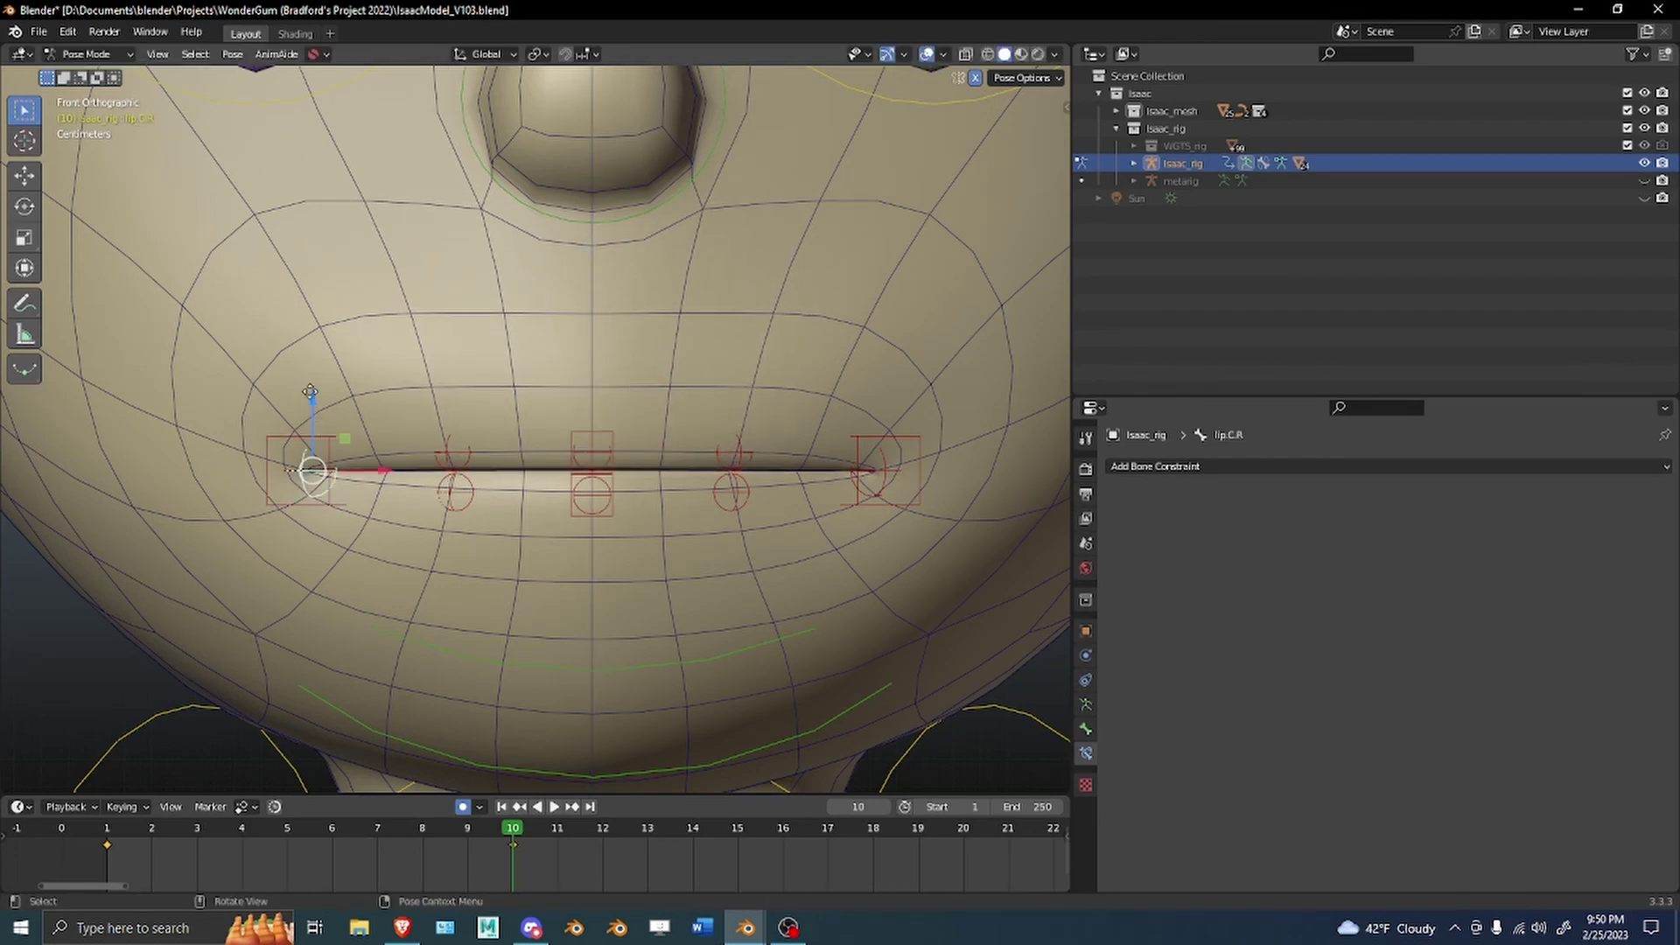
{"action": "left_click_drag", "start_coordinate": [310, 392], "coordinate": [369, 334]}
{"action": "right_click", "coordinate": [369, 334]}
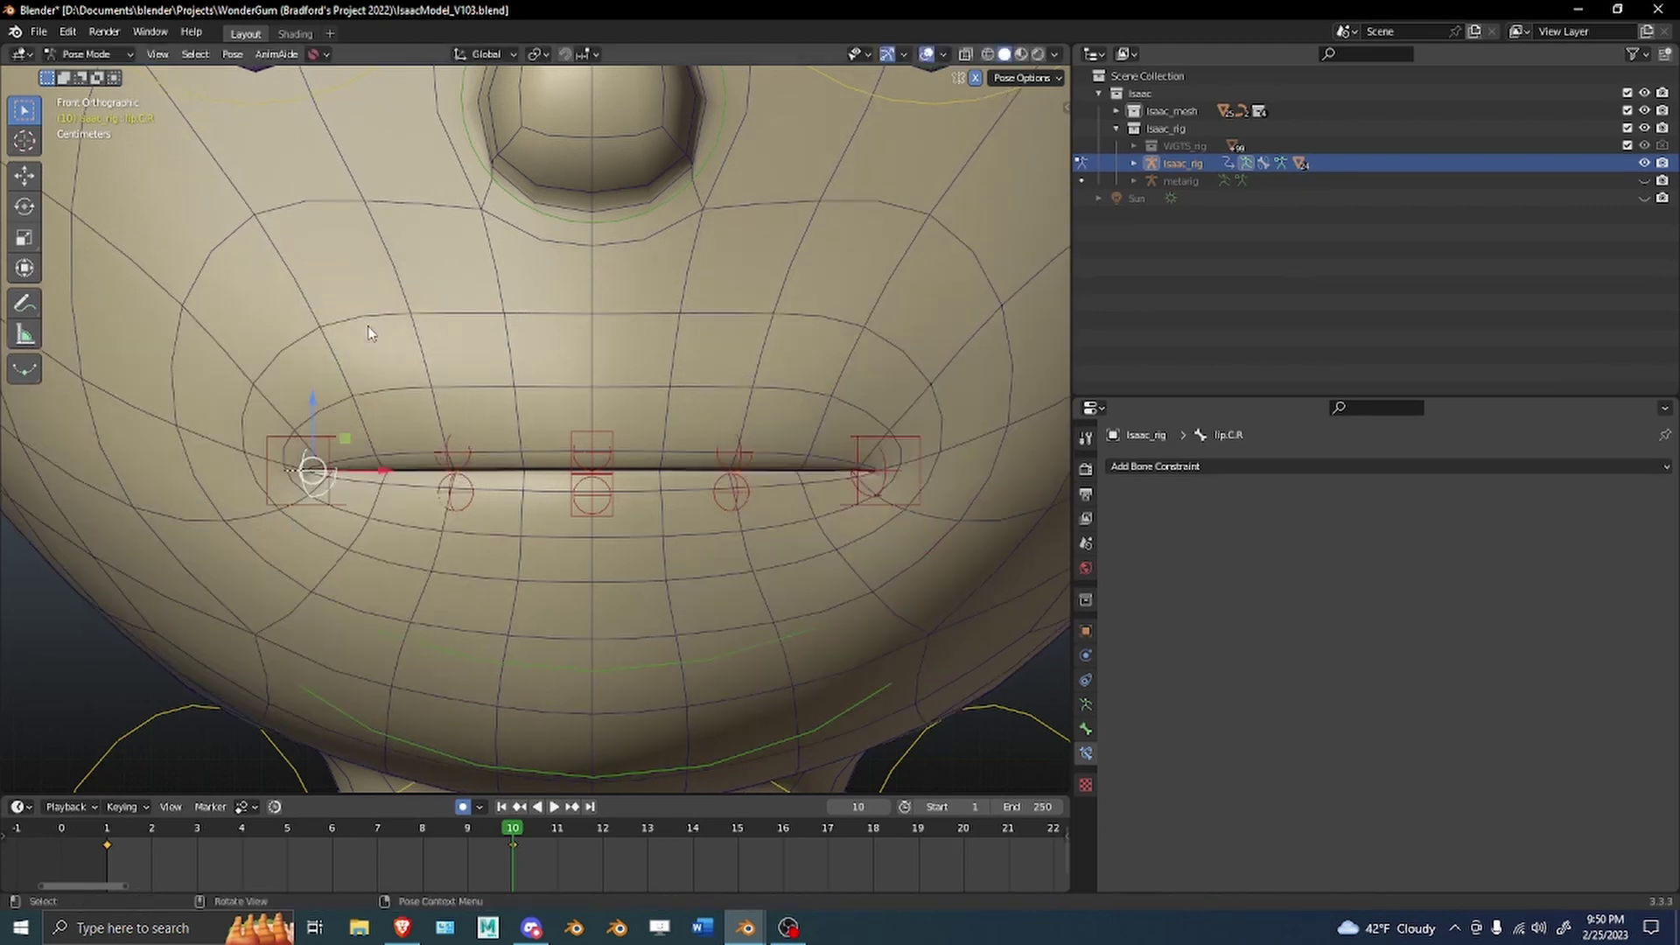
Raise the right mouth corner master control about 0.054 m along Z and examine the smile from an angle.
{"action": "left_click", "coordinate": [340, 435]}
{"action": "left_click_drag", "start_coordinate": [312, 410], "coordinate": [472, 248]}
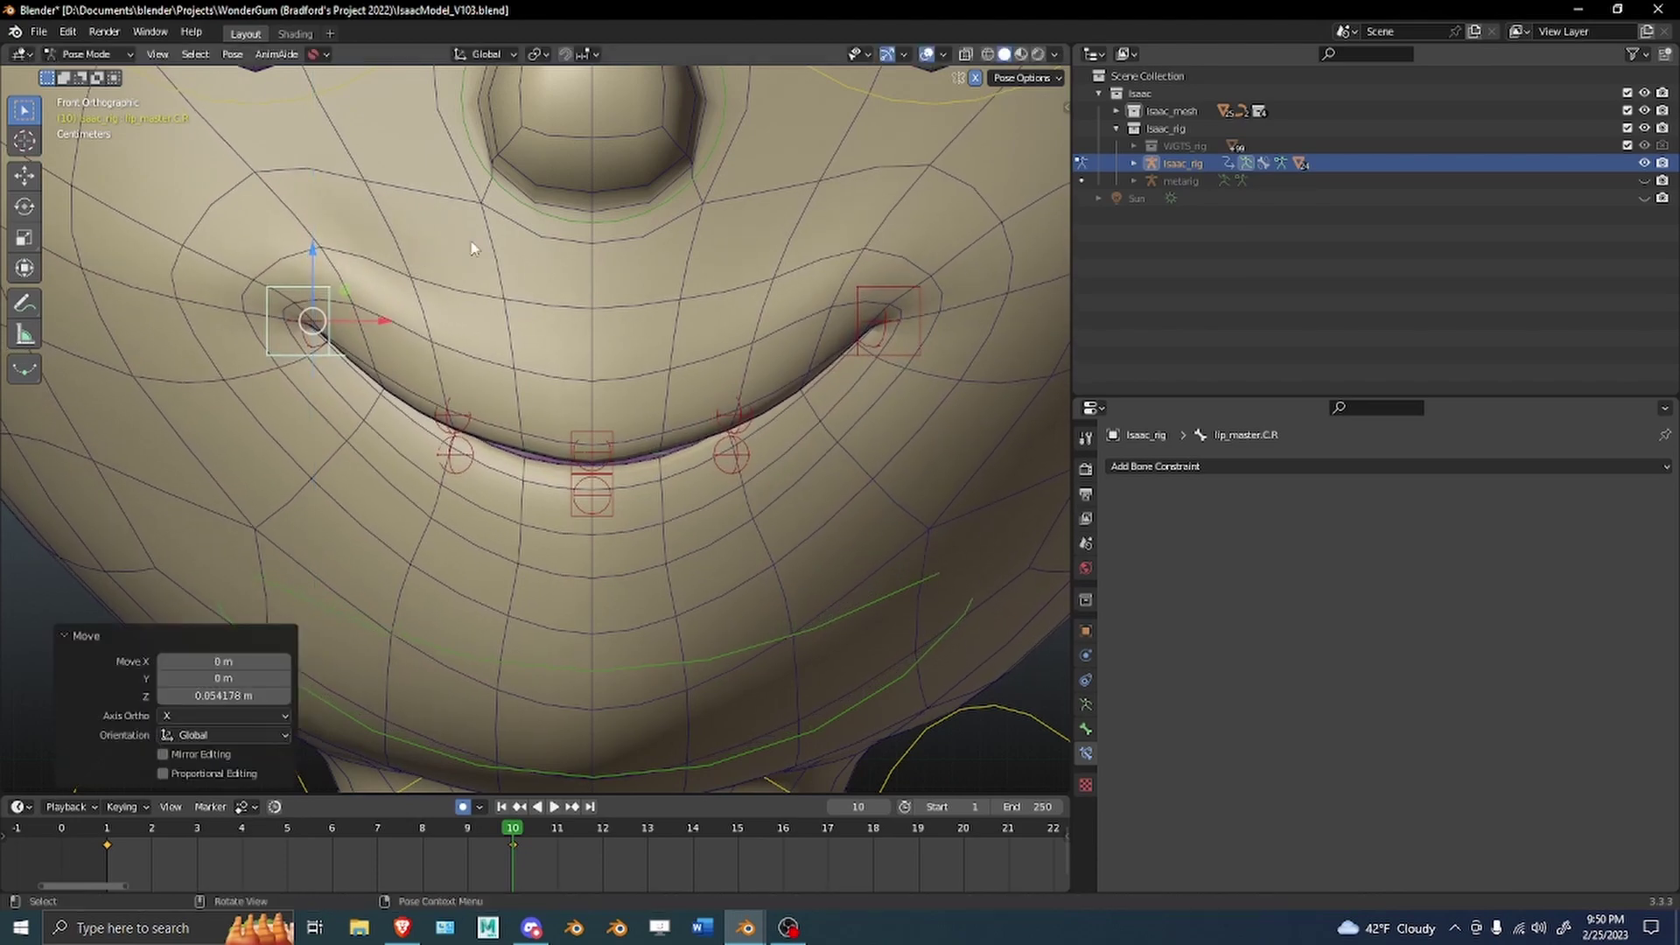
{"action": "scroll", "coordinate": [472, 248], "scroll_direction": "down", "scroll_amount": 5}
{"action": "middle_click_drag", "start_coordinate": [471, 248], "coordinate": [610, 387]}
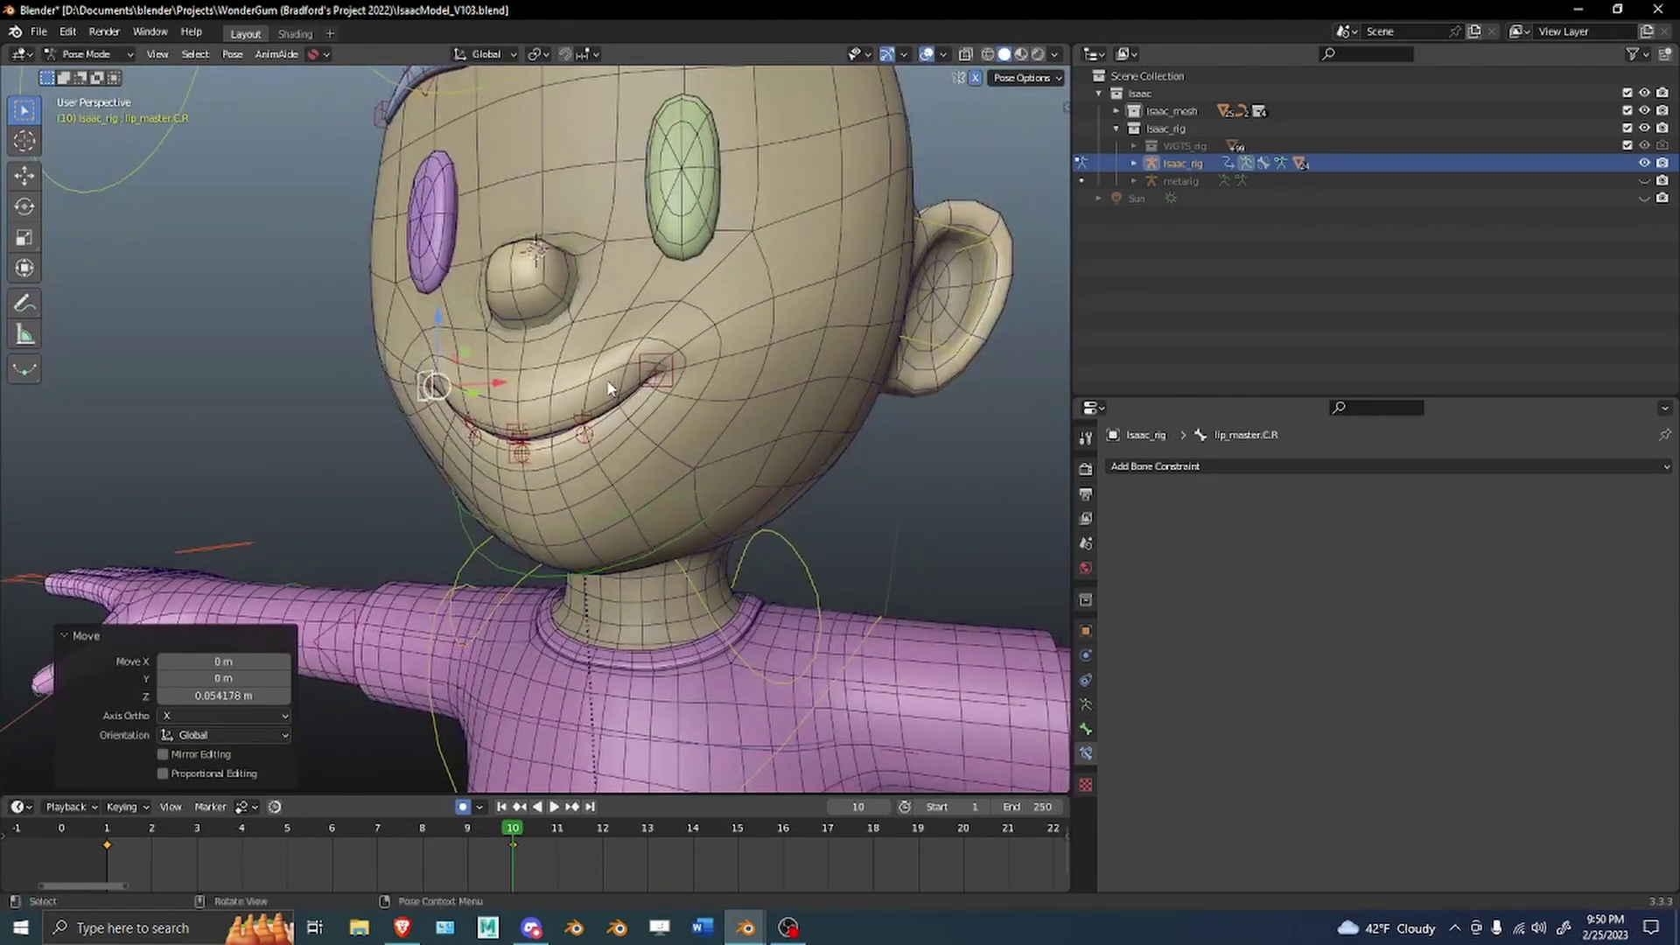
Try moving the right mouth corner control about 0.026 m outward along X and 0.009 m down, and undo the move.
{"action": "key", "text": "KP_1"}
{"action": "scroll", "coordinate": [610, 387], "scroll_direction": "up", "scroll_amount": 5}
{"action": "middle_click_drag", "start_coordinate": [477, 343], "coordinate": [460, 388], "text": "shift"}
{"action": "left_click_drag", "start_coordinate": [336, 340], "coordinate": [338, 428]}
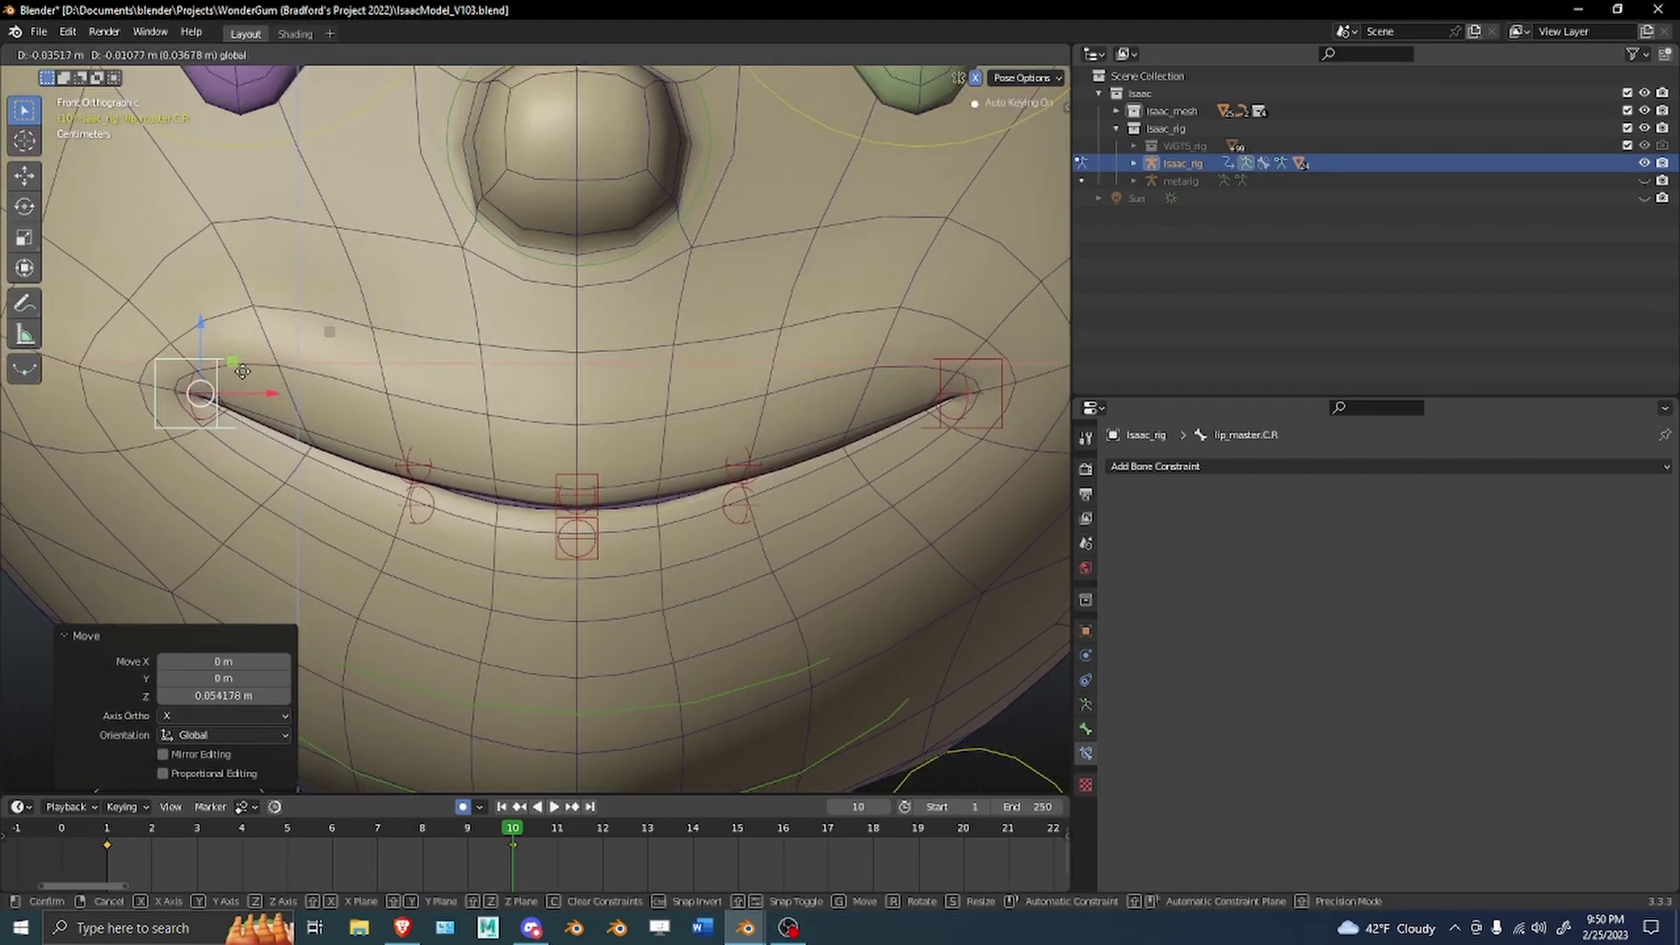
{"action": "left_click", "coordinate": [265, 368]}
{"action": "scroll", "coordinate": [585, 372], "scroll_direction": "down", "scroll_amount": 5}
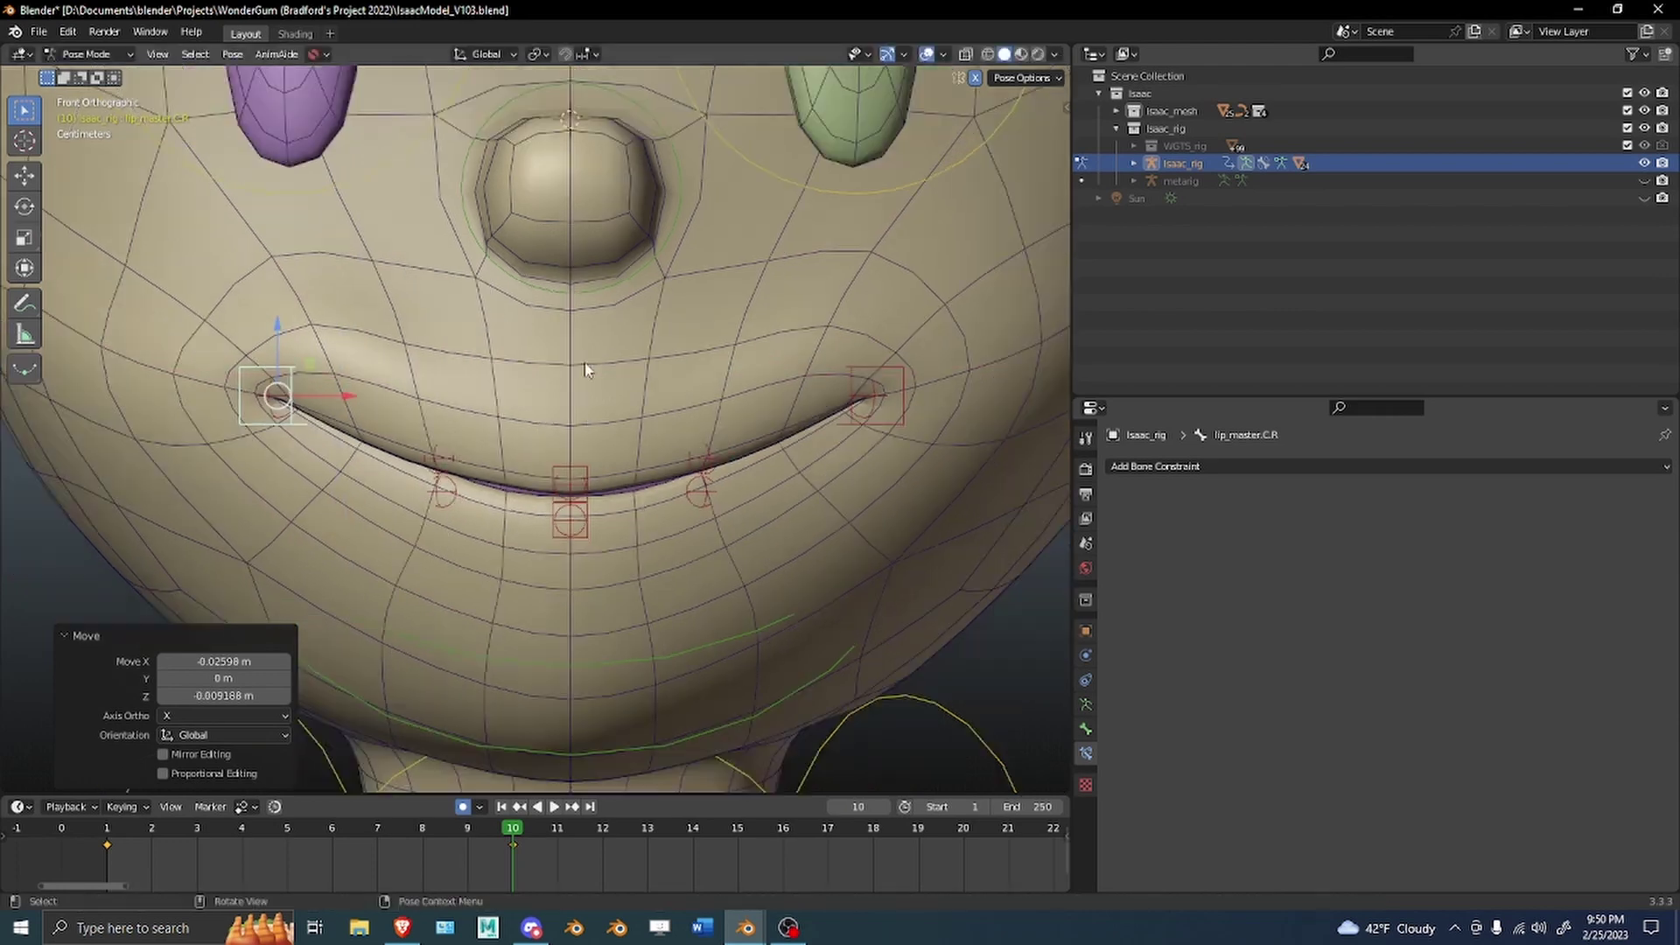
{"action": "key", "text": "ctrl+z"}
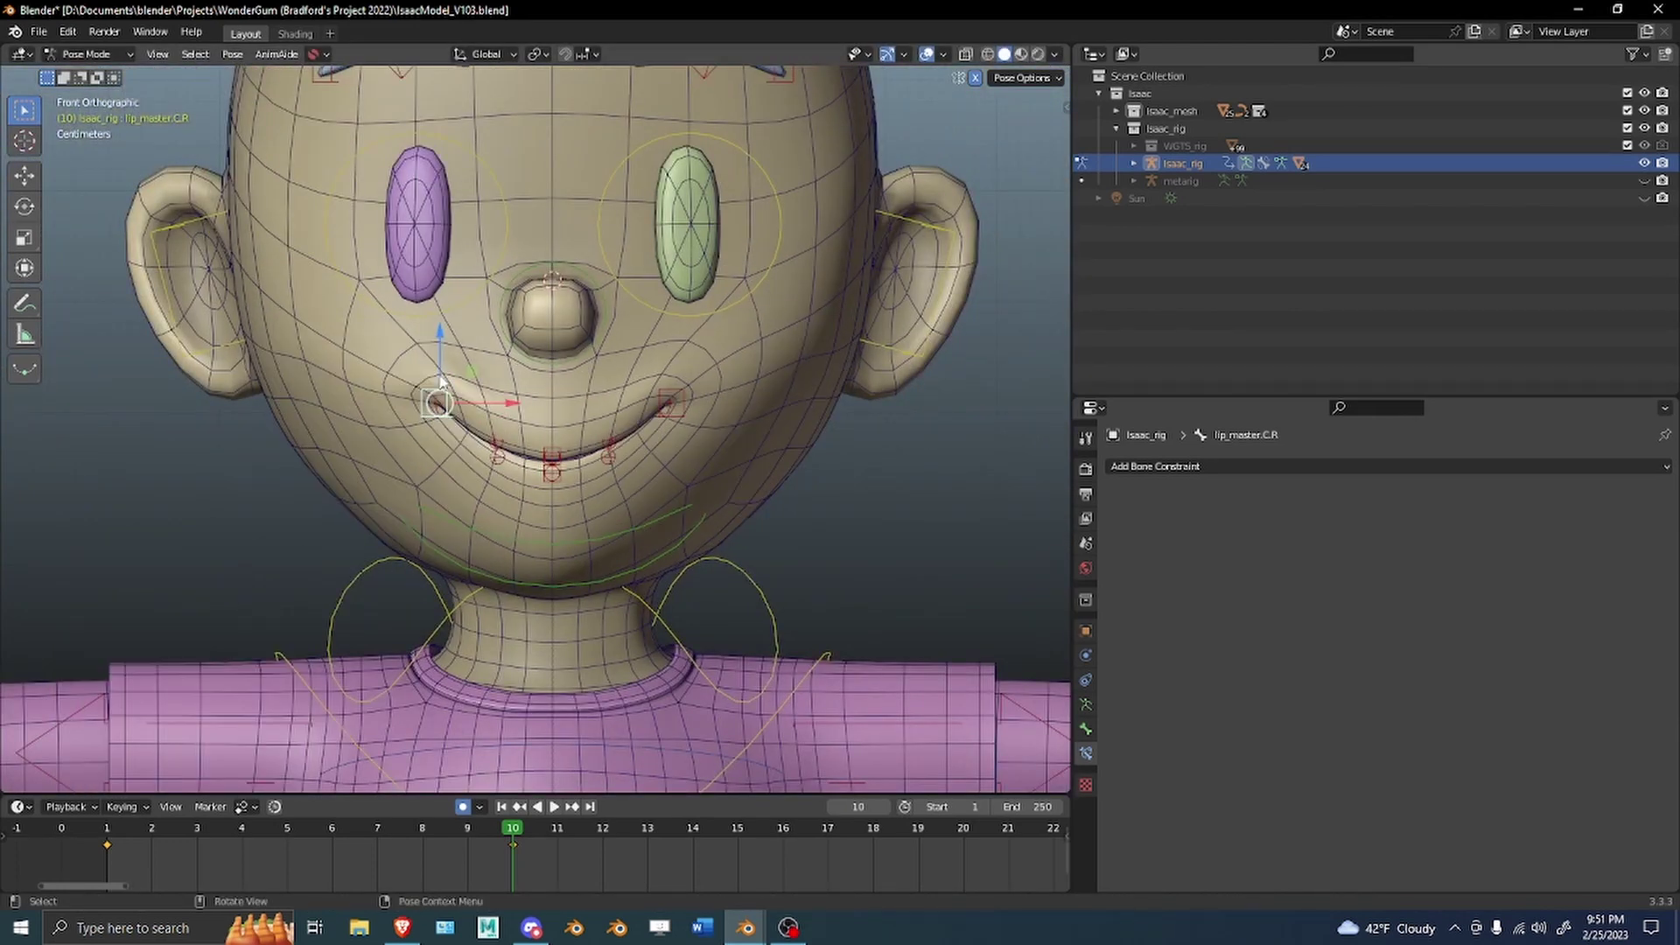
Set the Copy Location influence to 0.17 on both the right upper and right lower lip controls.
{"action": "scroll", "coordinate": [441, 383], "scroll_direction": "up", "scroll_amount": 5}
{"action": "left_click", "coordinate": [435, 475]}
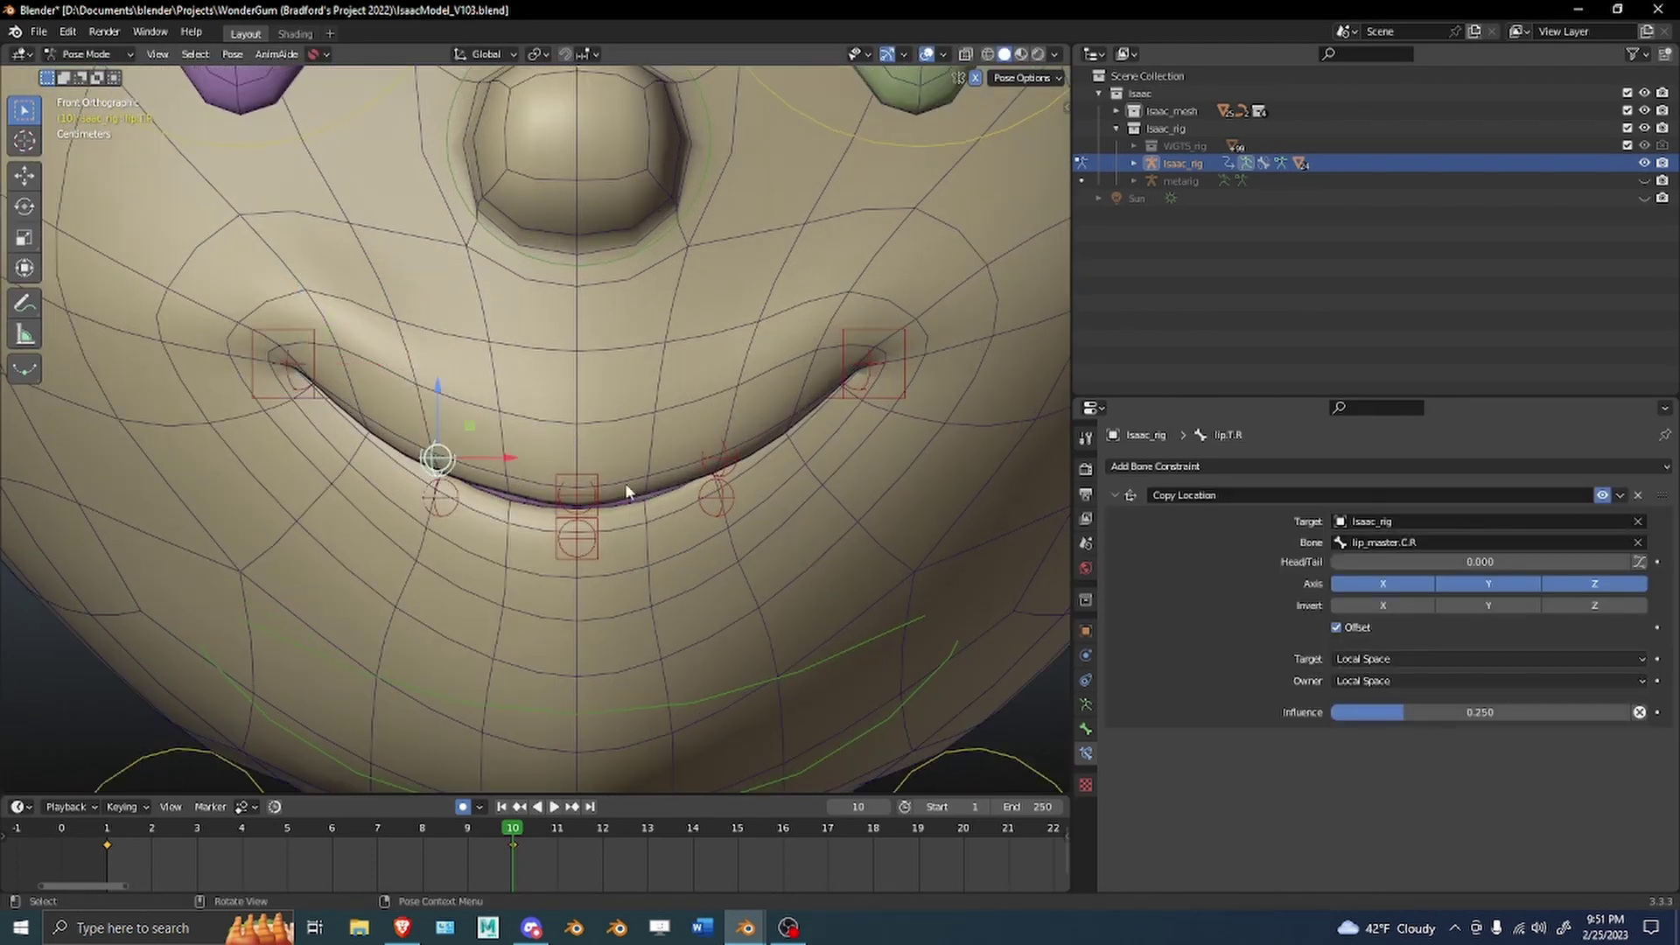
{"action": "mouse_move", "coordinate": [1392, 712]}
{"action": "left_mouse_down"}
{"action": "mouse_move", "coordinate": [1367, 713]}
{"action": "mouse_move", "coordinate": [1401, 719]}
{"action": "left_mouse_up"}
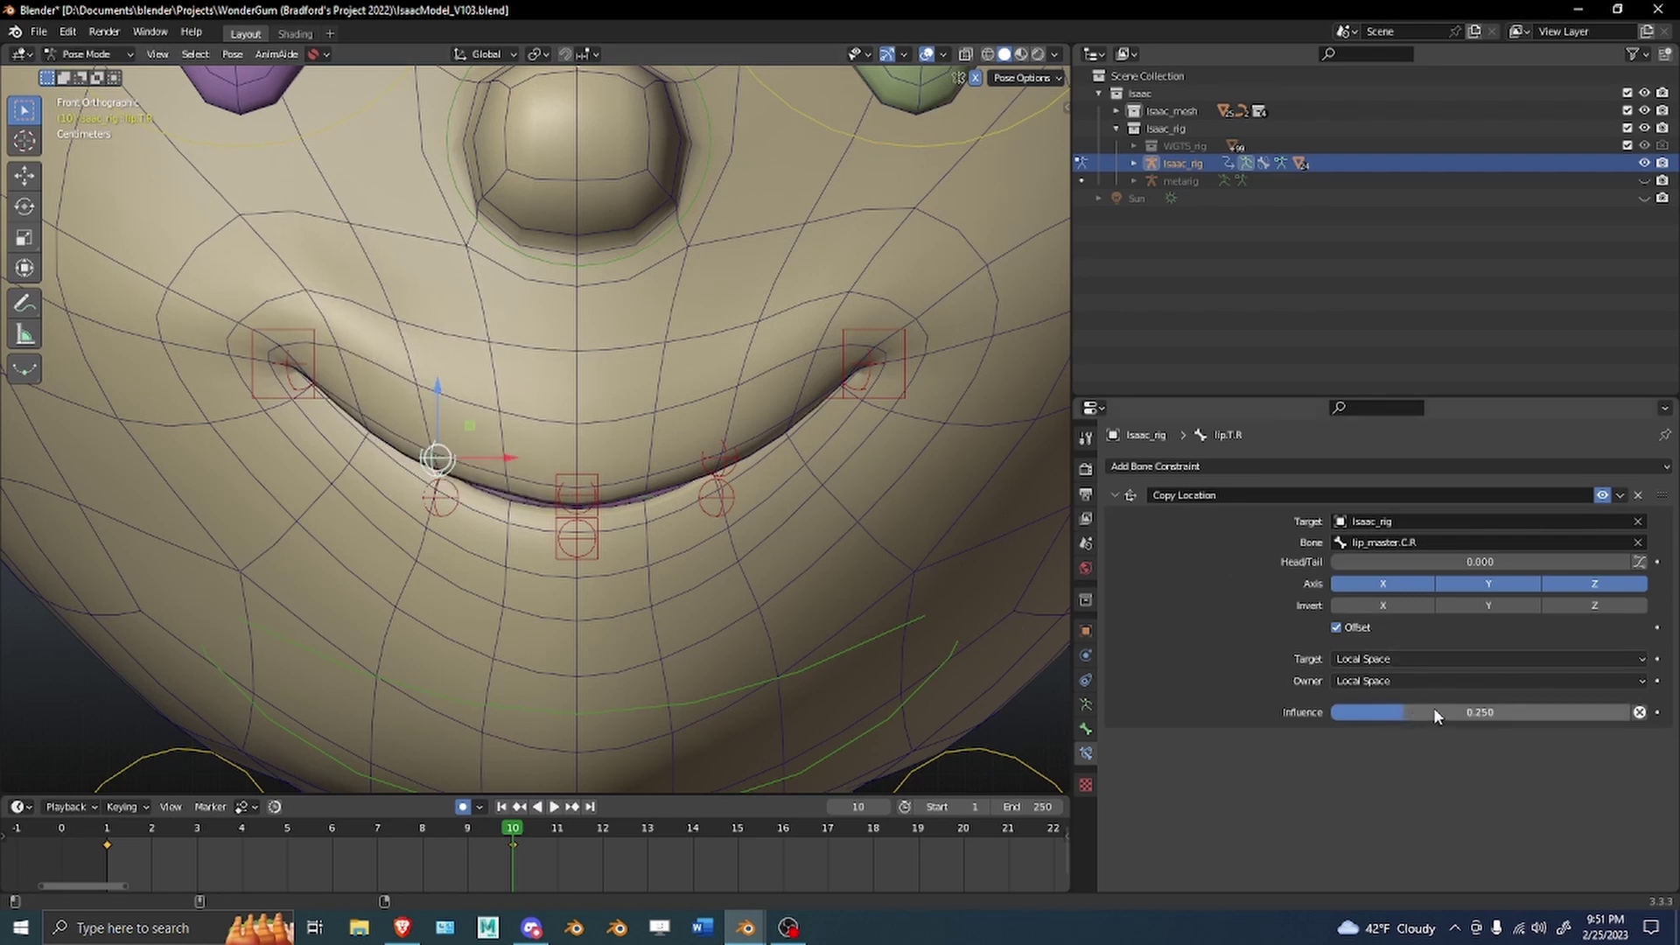
{"action": "left_click", "coordinate": [1435, 713]}
{"action": "key", "text": "Return"}
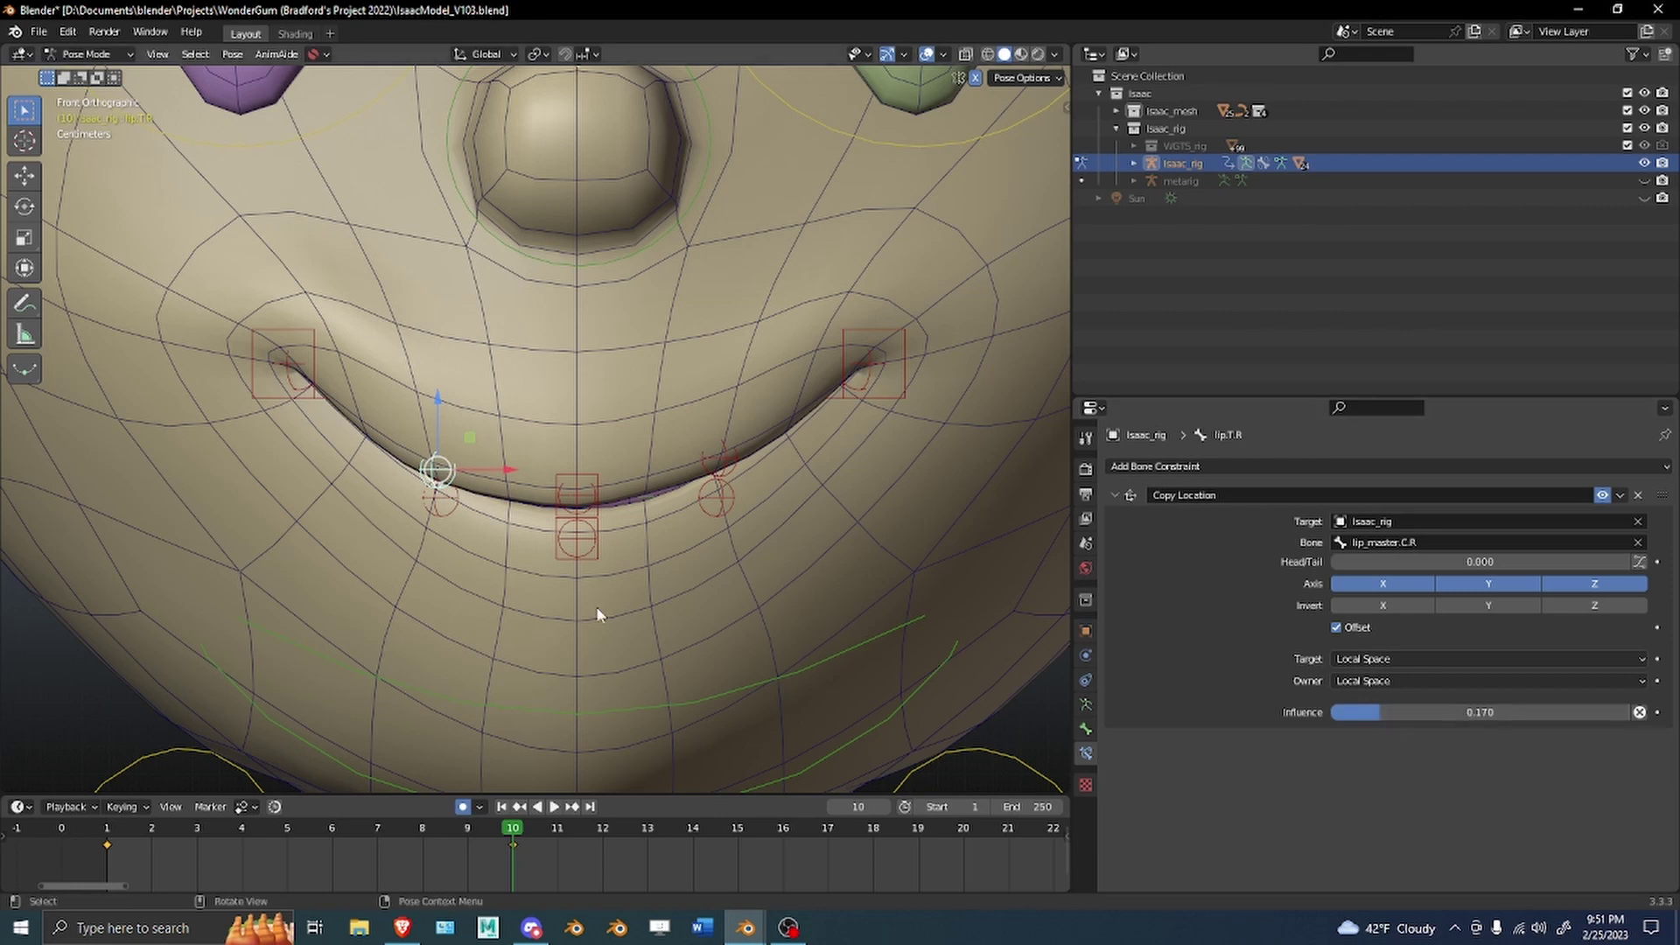
{"action": "left_click", "coordinate": [432, 507]}
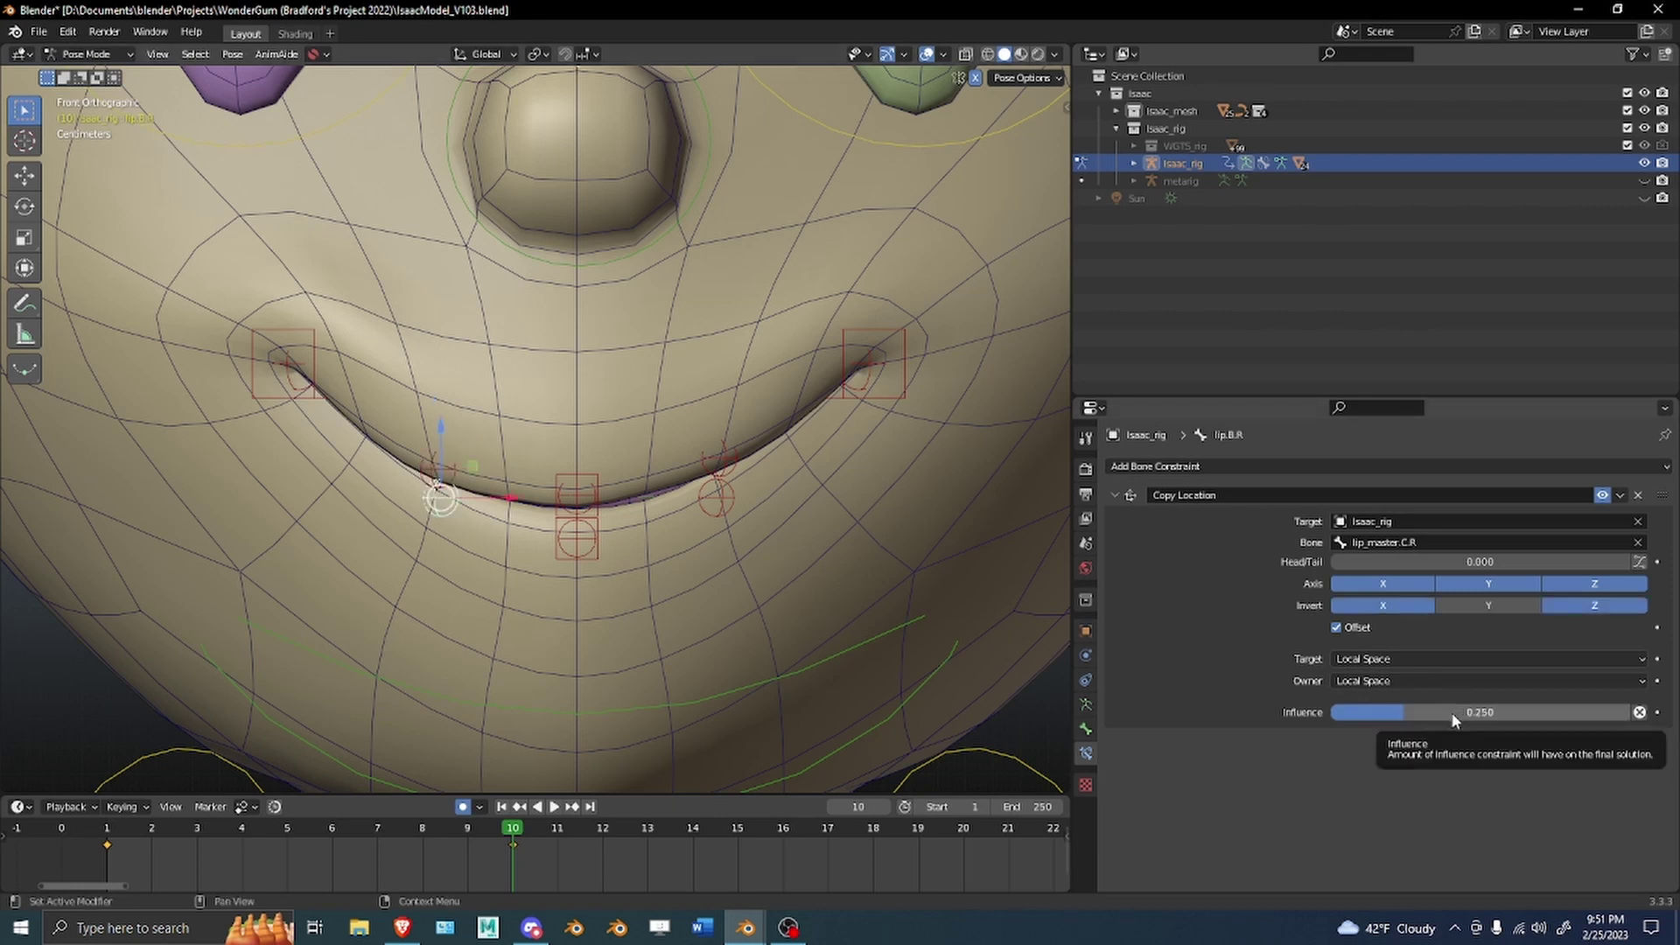
{"action": "left_click_drag", "start_coordinate": [1452, 712], "coordinate": [1428, 713]}
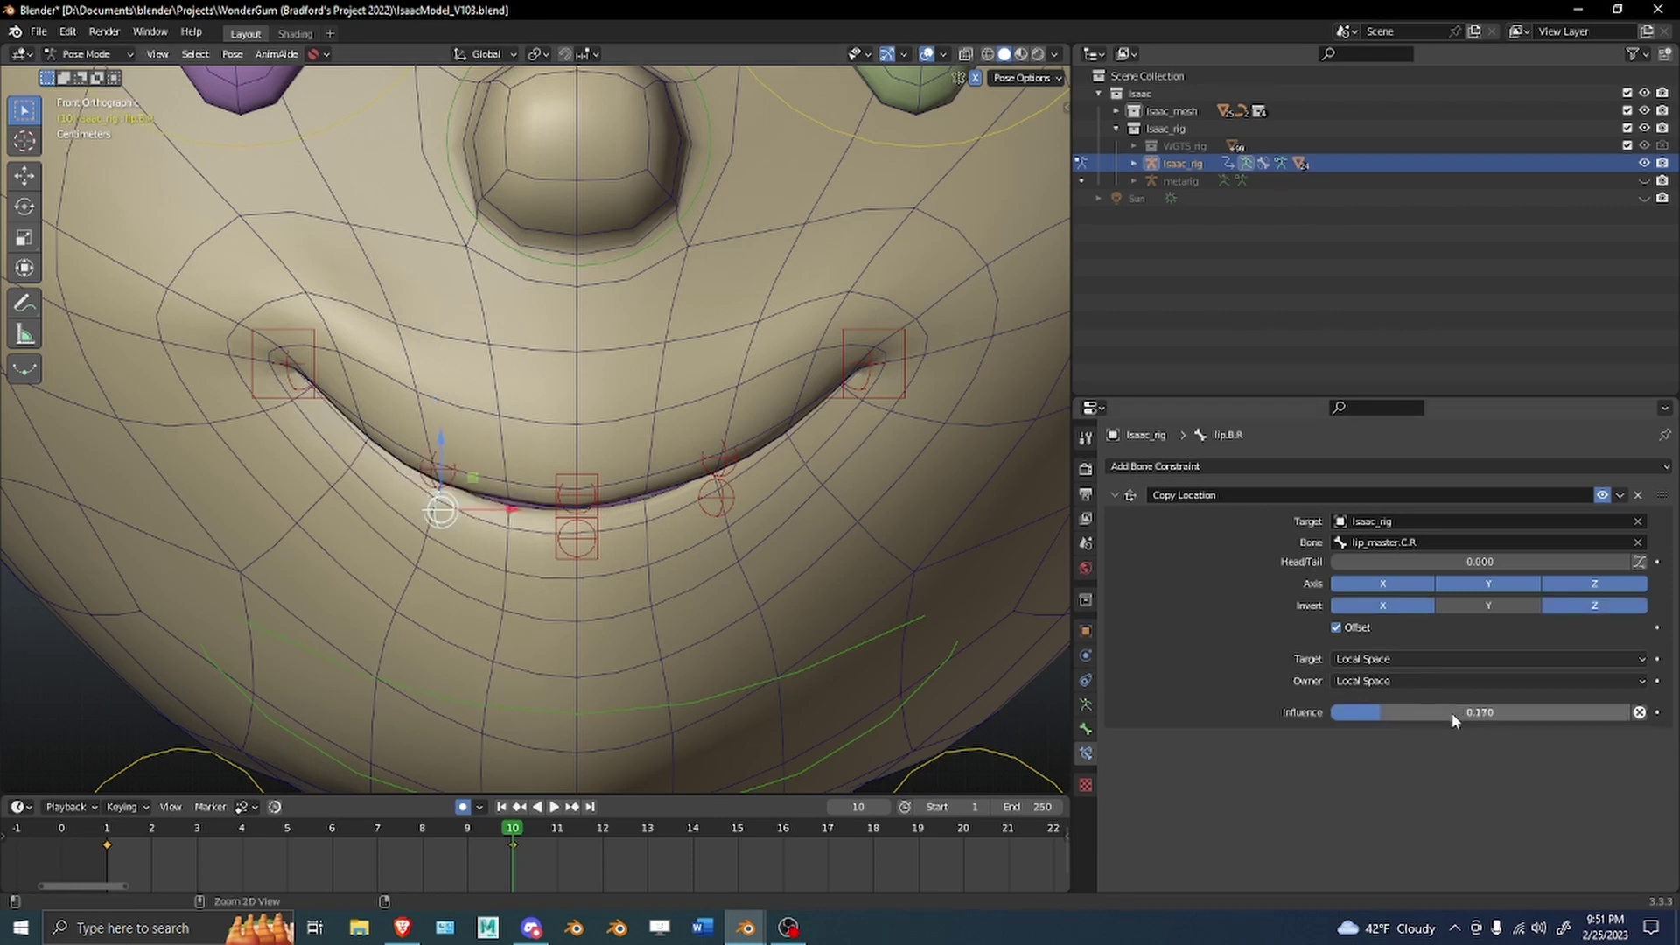
Set the Copy Location influence of the lip.B.L bone to 0.170.
{"action": "left_click", "coordinate": [719, 466]}
{"action": "left_click", "coordinate": [718, 509]}
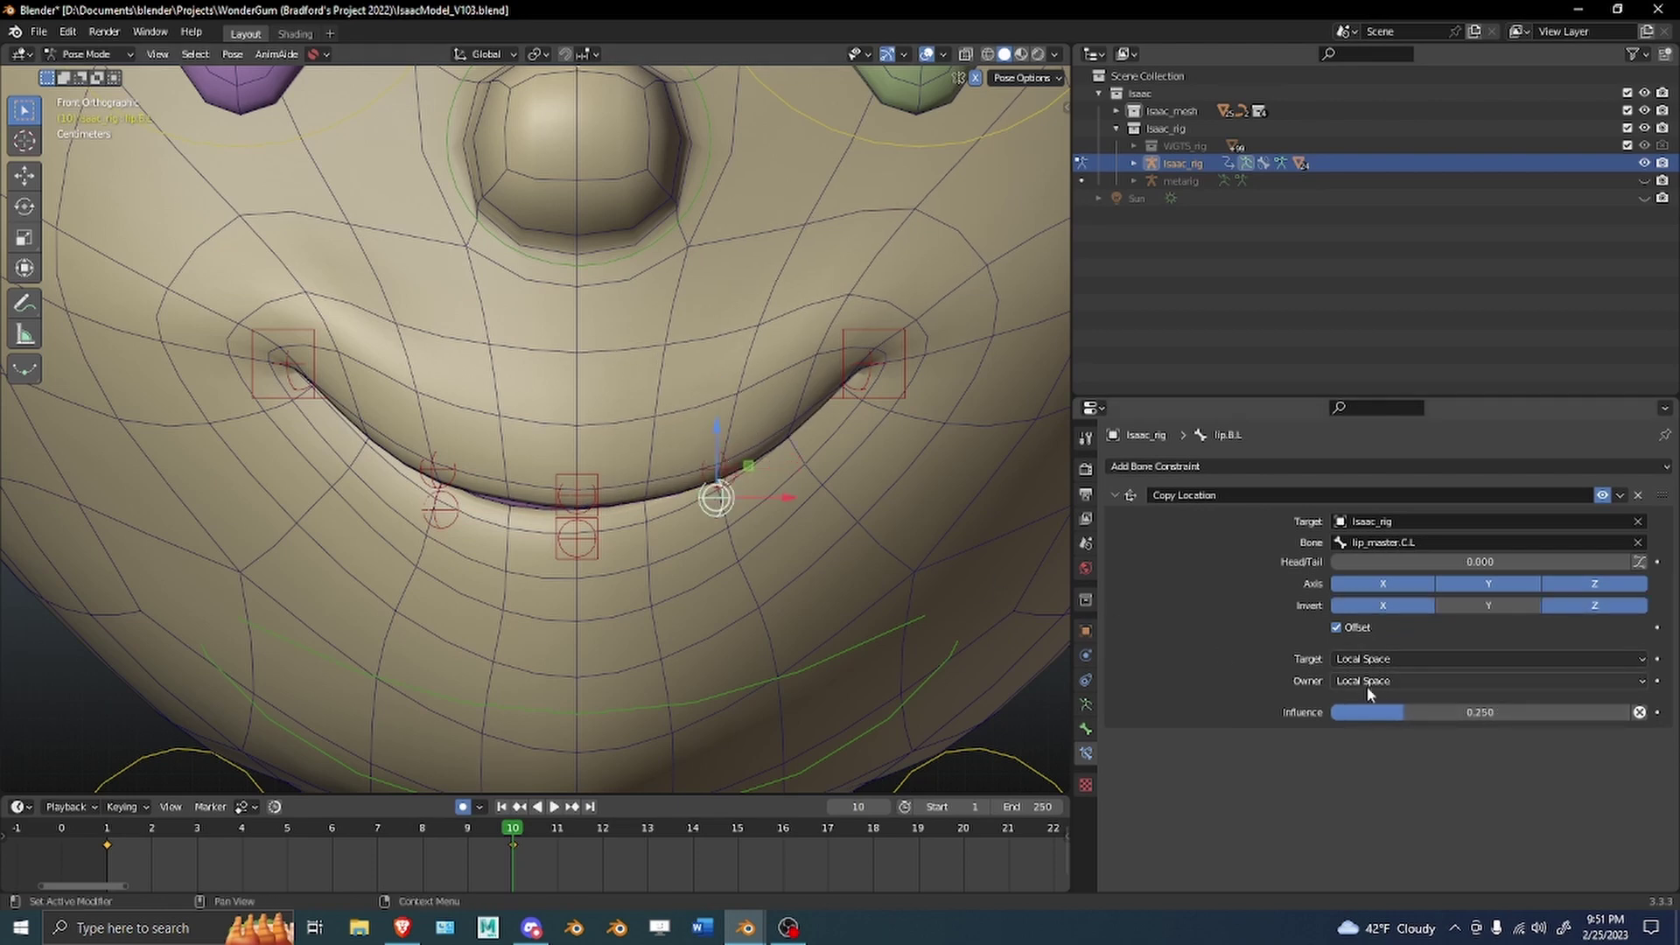
{"action": "type", "text": "0.170"}
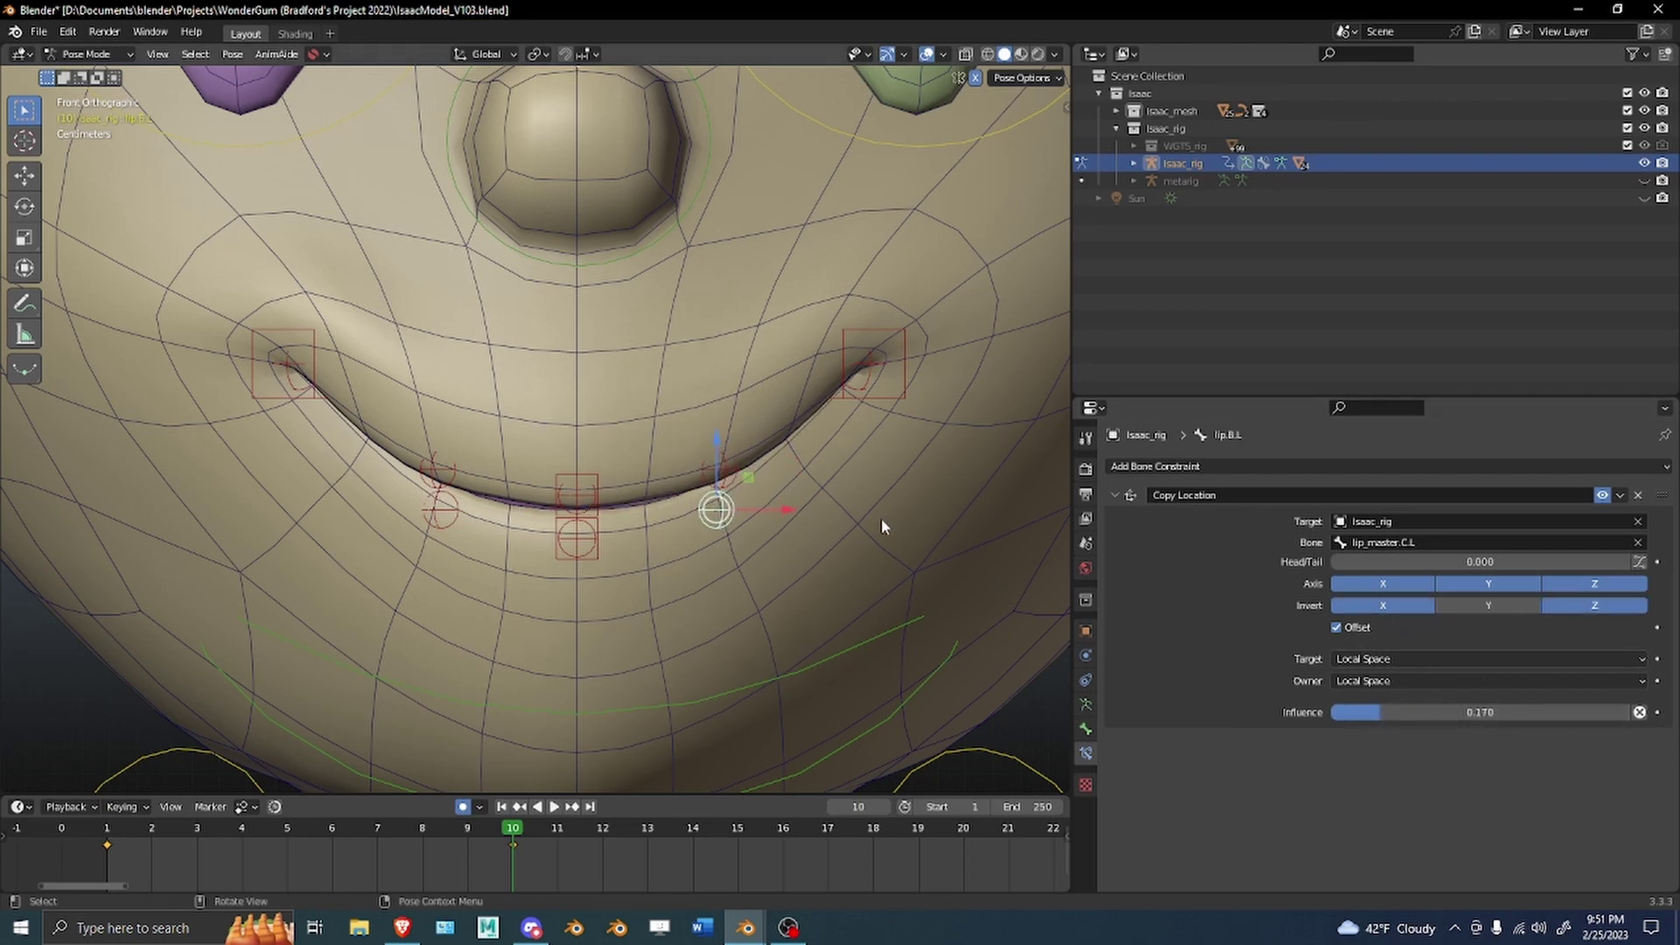
Examine the lip seam up close with the head mesh selected in Object Mode, and return the rig to Pose Mode.
{"action": "scroll", "coordinate": [828, 542], "scroll_direction": "up", "scroll_amount": 2}
{"action": "middle_click_drag", "start_coordinate": [643, 483], "coordinate": [681, 411]}
{"action": "left_click", "coordinate": [953, 386]}
{"action": "key", "text": "ctrl+Tab"}
{"action": "left_click", "coordinate": [822, 450]}
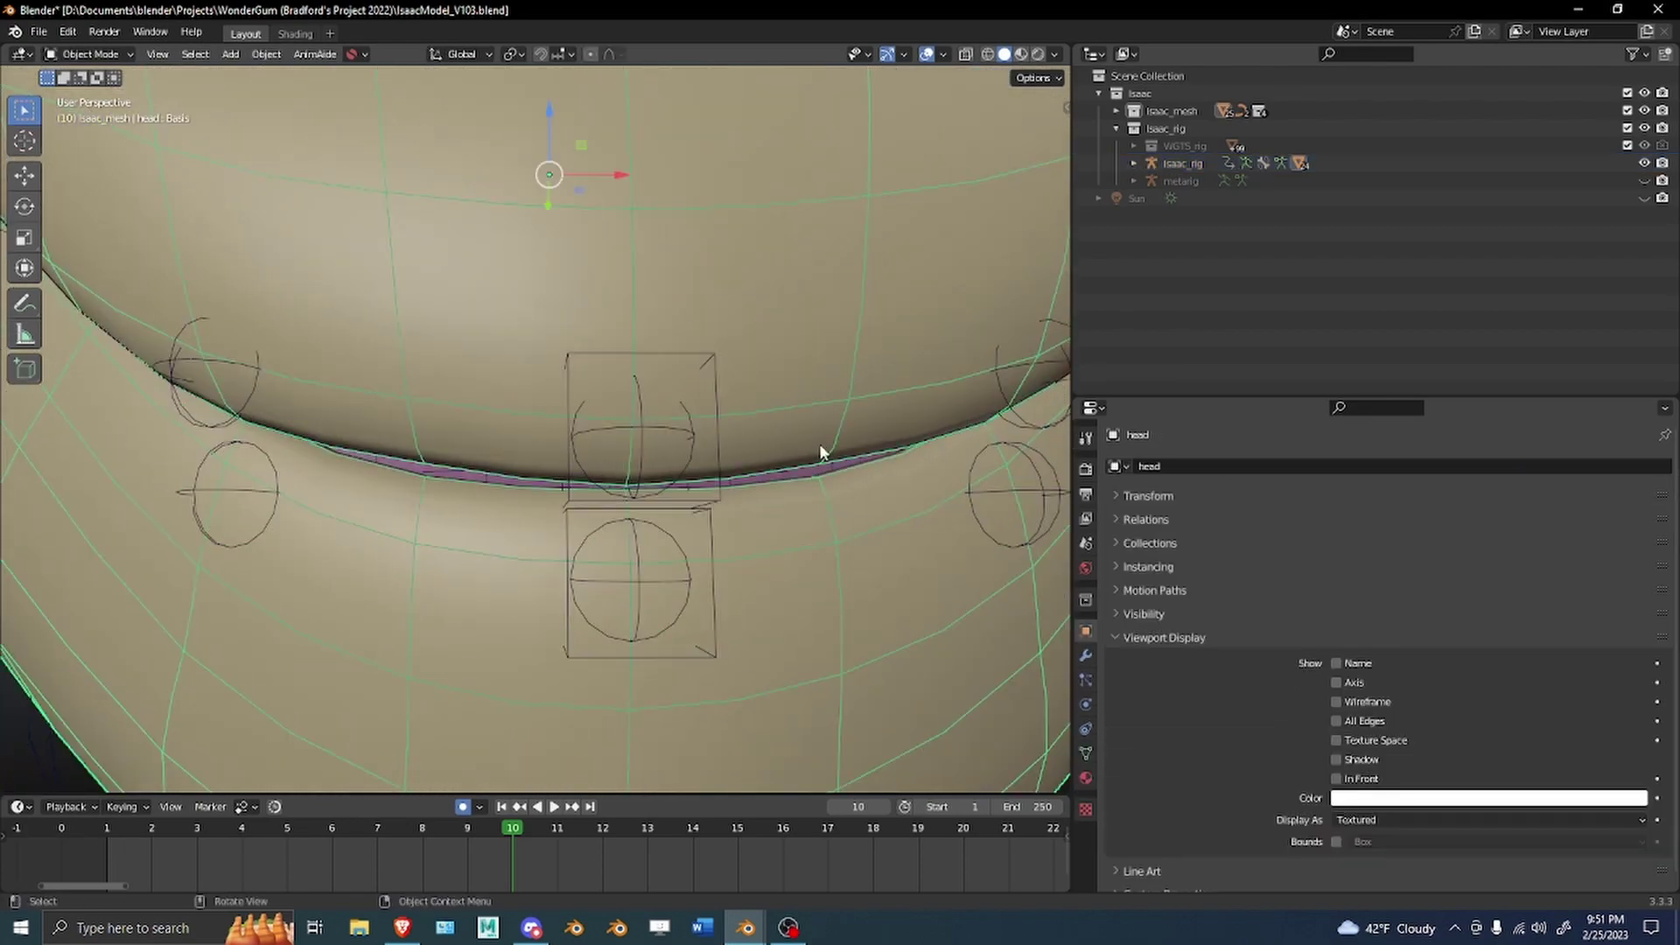
{"action": "scroll", "coordinate": [822, 450], "scroll_direction": "down", "scroll_amount": 7}
{"action": "middle_click_drag", "start_coordinate": [771, 478], "coordinate": [733, 395]}
{"action": "scroll", "coordinate": [633, 496], "scroll_direction": "down", "scroll_amount": 6}
{"action": "scroll", "coordinate": [700, 398], "scroll_direction": "up", "scroll_amount": 4}
{"action": "left_click", "coordinate": [706, 389]}
{"action": "key", "text": "ctrl+Tab"}
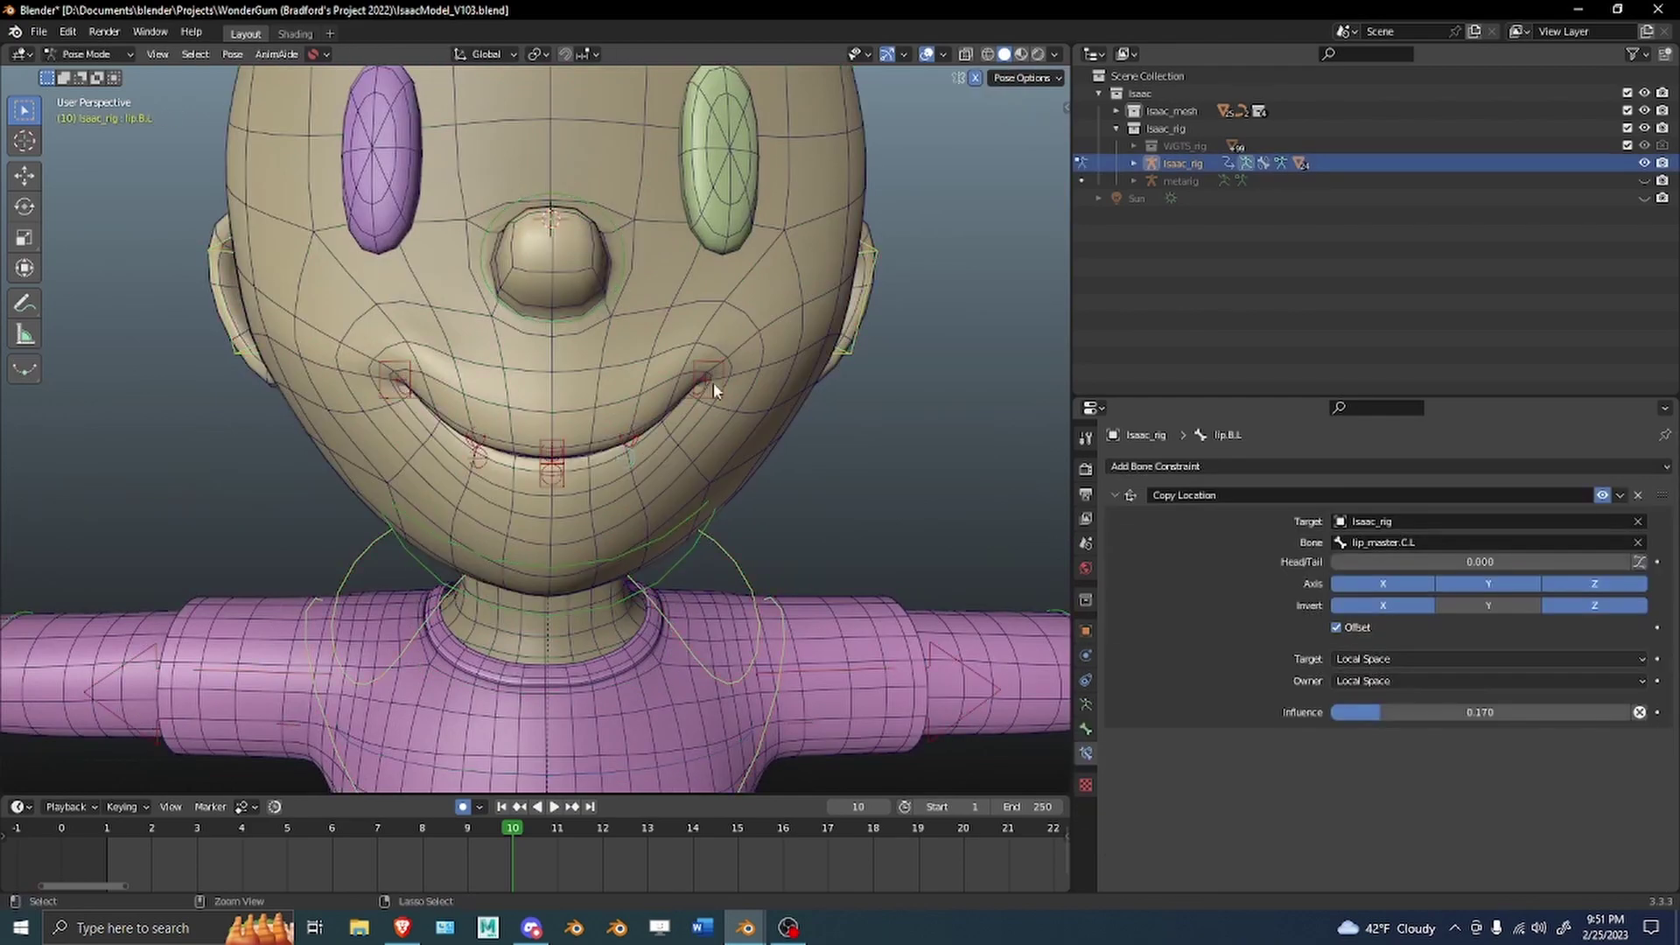
Widen the 3D viewport and lower the lip_master.C.L mouth-corner control slightly in front view.
{"action": "left_click", "coordinate": [705, 375]}
{"action": "scroll", "coordinate": [705, 375], "scroll_direction": "down", "scroll_amount": 3}
{"action": "scroll", "coordinate": [702, 366], "scroll_direction": "up", "scroll_amount": 6}
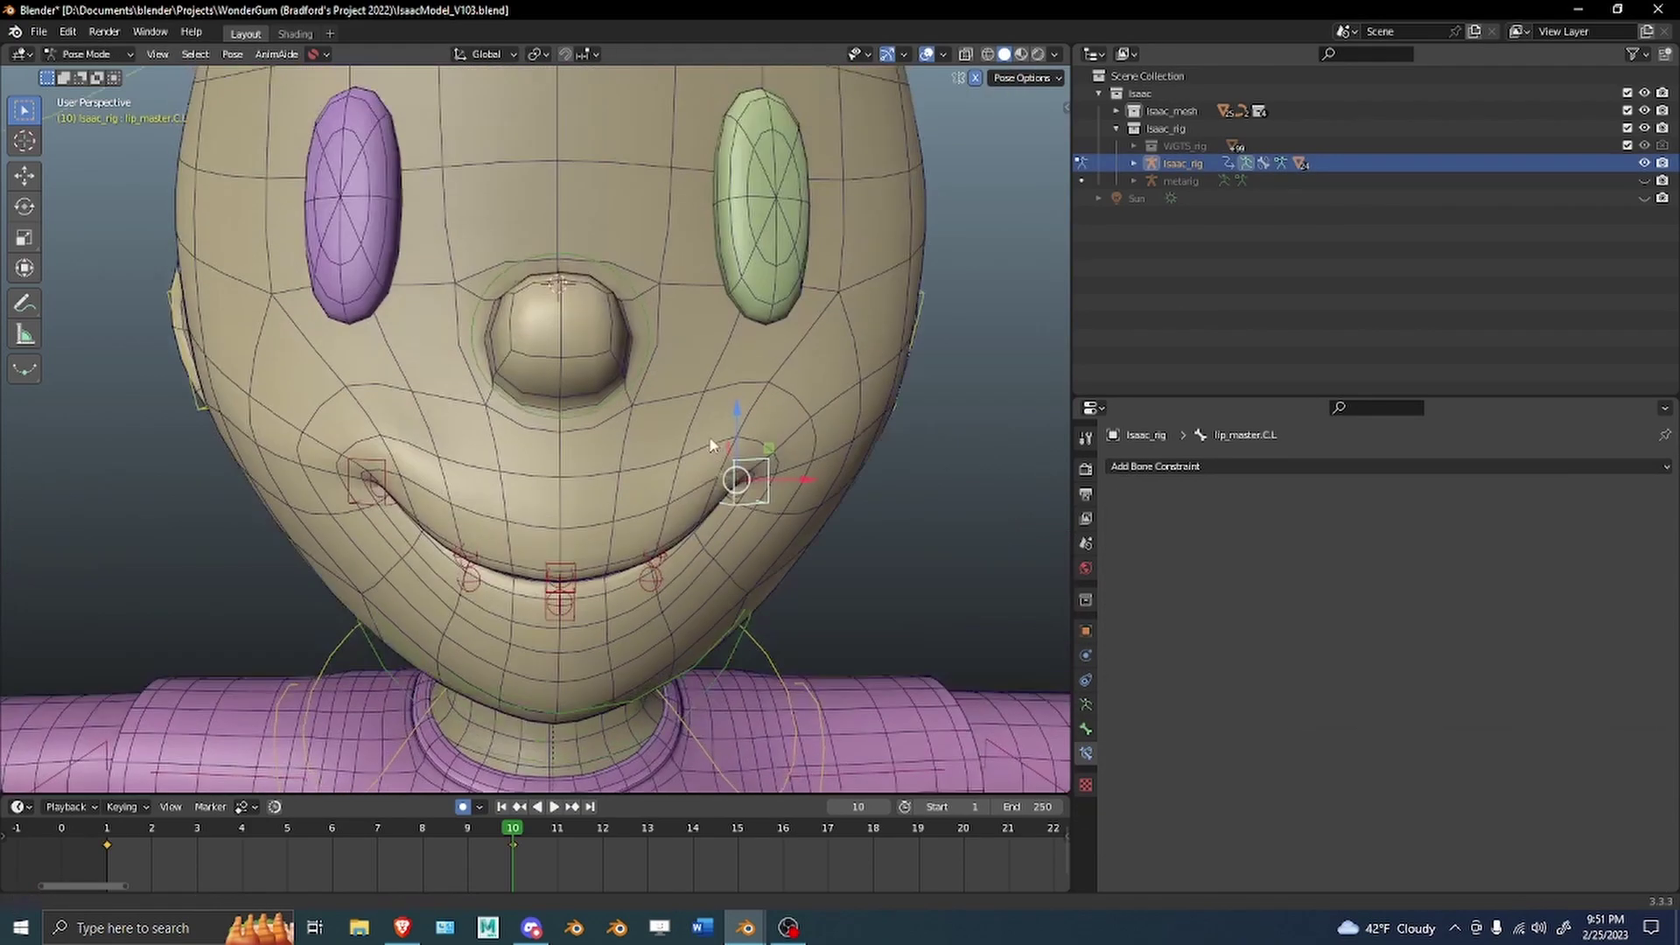
{"action": "scroll", "coordinate": [707, 440], "scroll_direction": "down", "scroll_amount": 6}
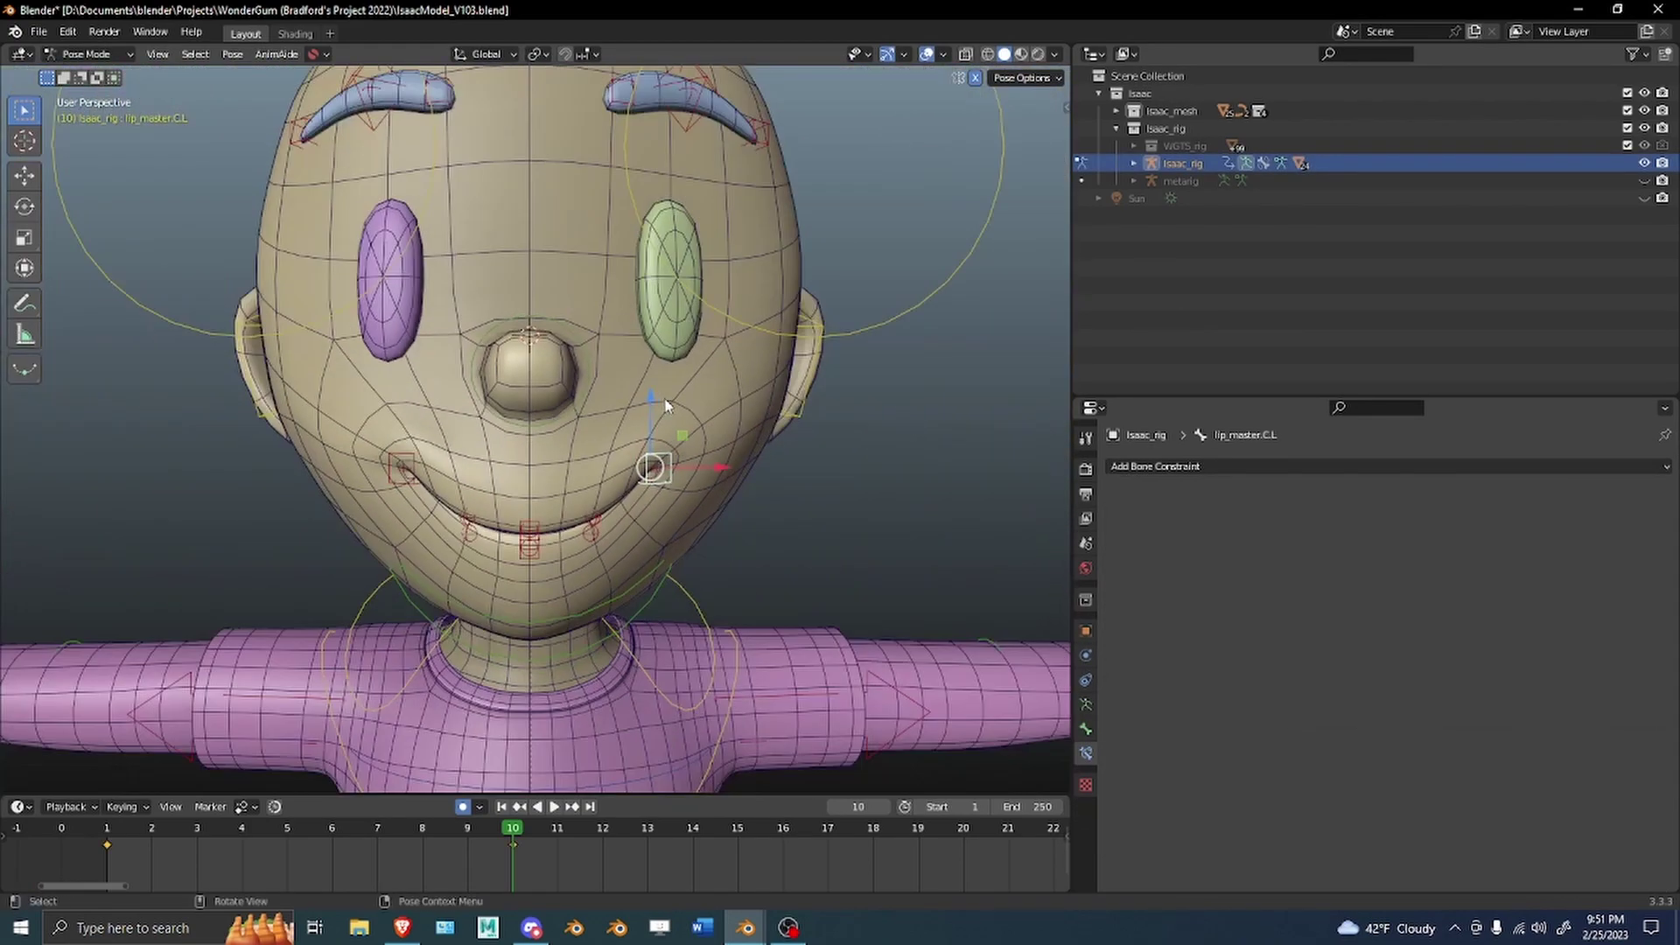
{"action": "left_click_drag", "start_coordinate": [1074, 300], "coordinate": [1357, 300]}
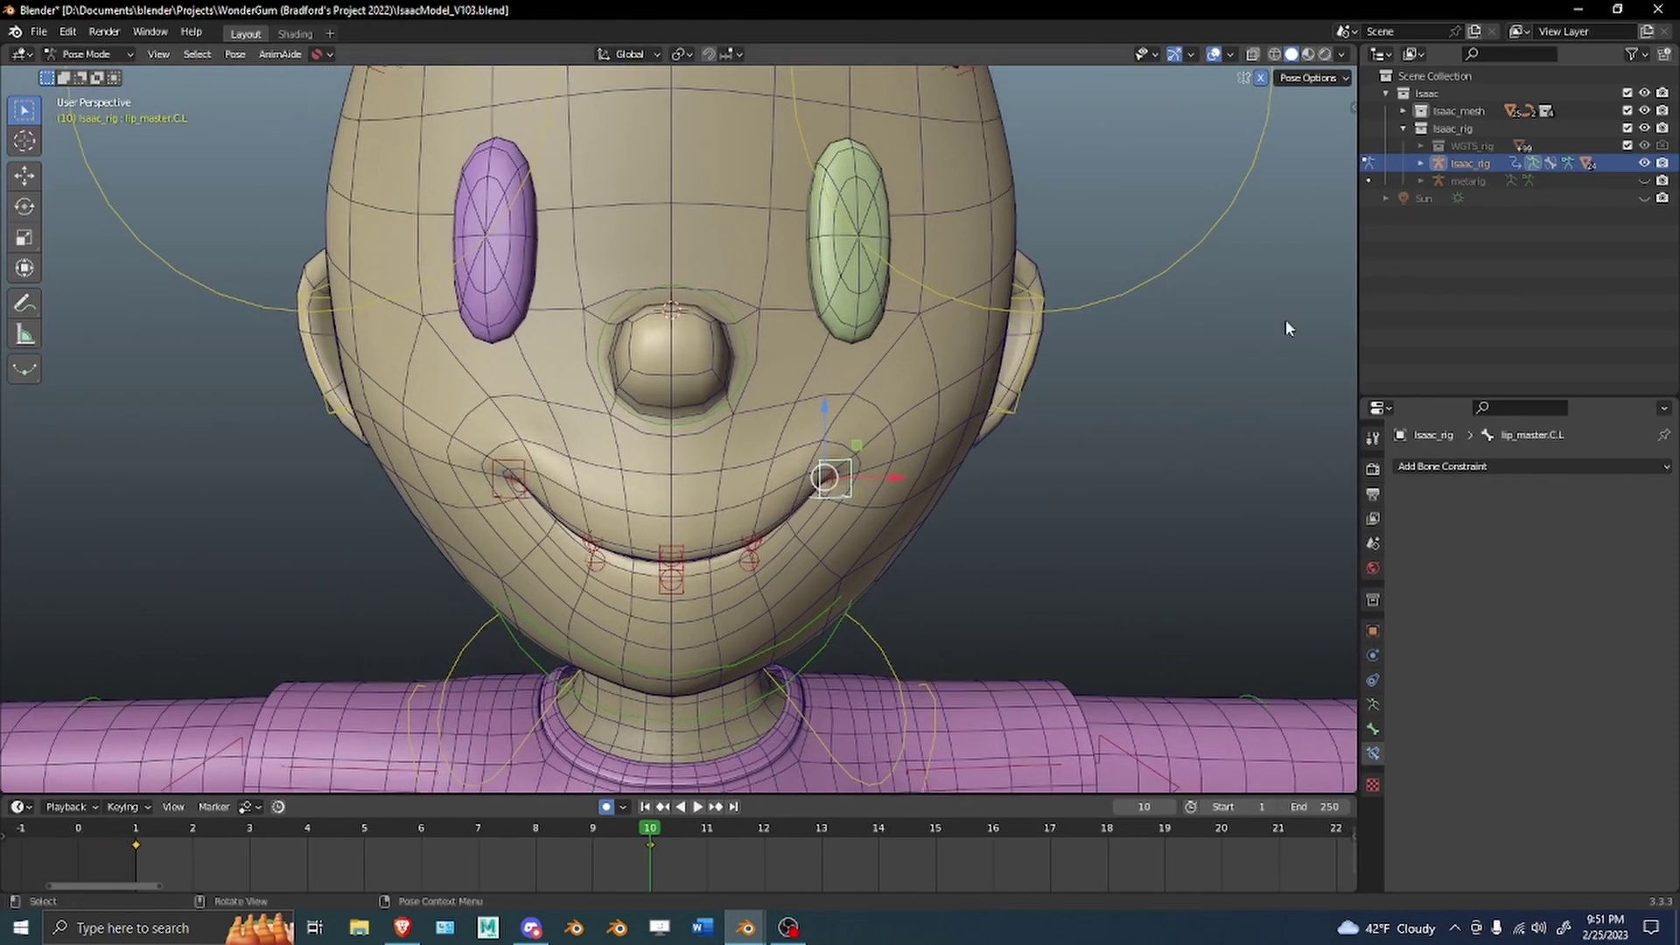
{"action": "scroll", "coordinate": [788, 450], "scroll_direction": "up", "scroll_amount": 4}
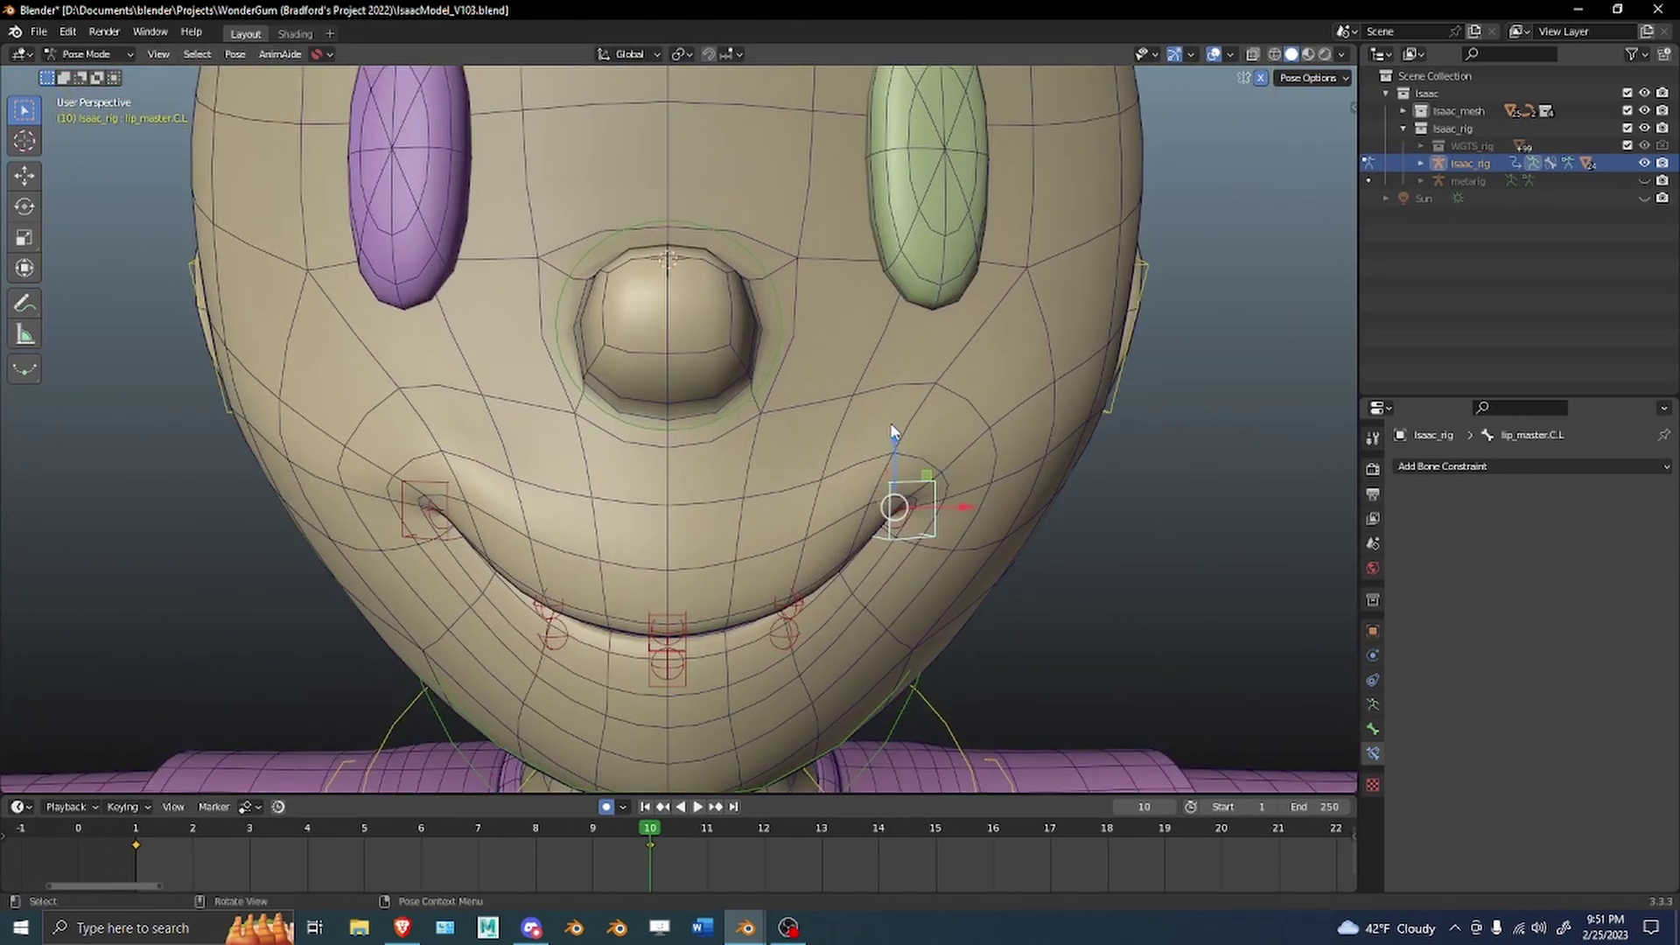
{"action": "key", "text": "KP_1"}
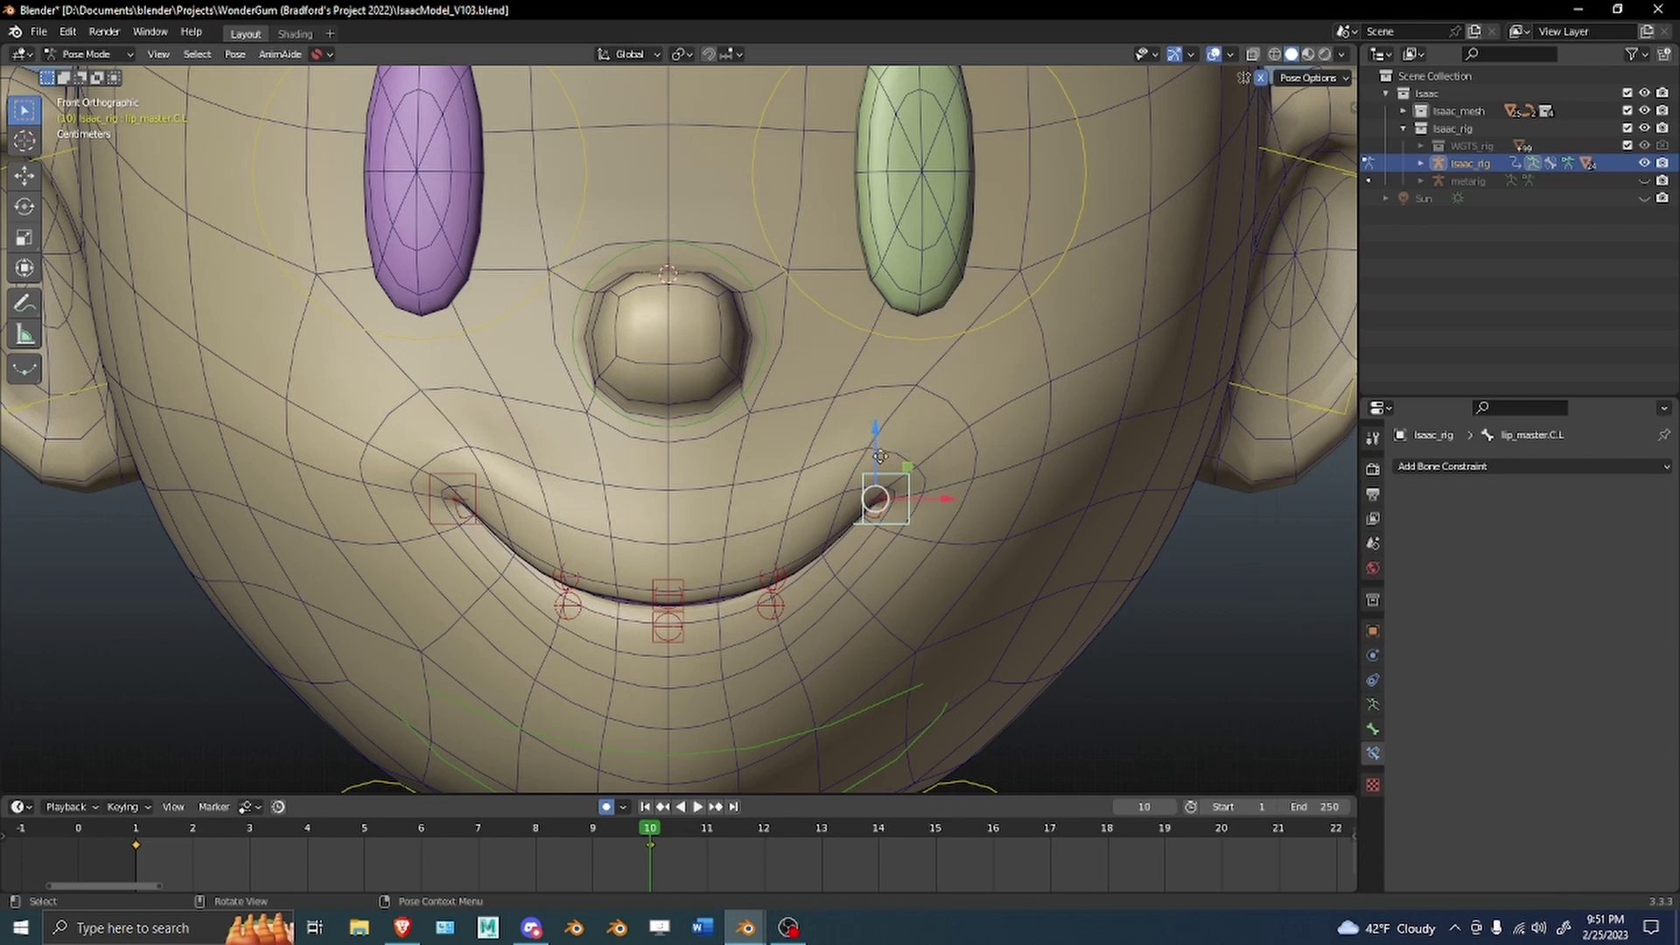
{"action": "left_click_drag", "start_coordinate": [872, 427], "coordinate": [895, 455]}
Select the head mesh in Object Mode and set its Subdivision modifier's viewport level to 2.
{"action": "left_click_drag", "start_coordinate": [814, 473], "coordinate": [806, 417], "text": "alt"}
{"action": "key", "text": "ctrl+Tab"}
{"action": "left_click", "coordinate": [712, 405]}
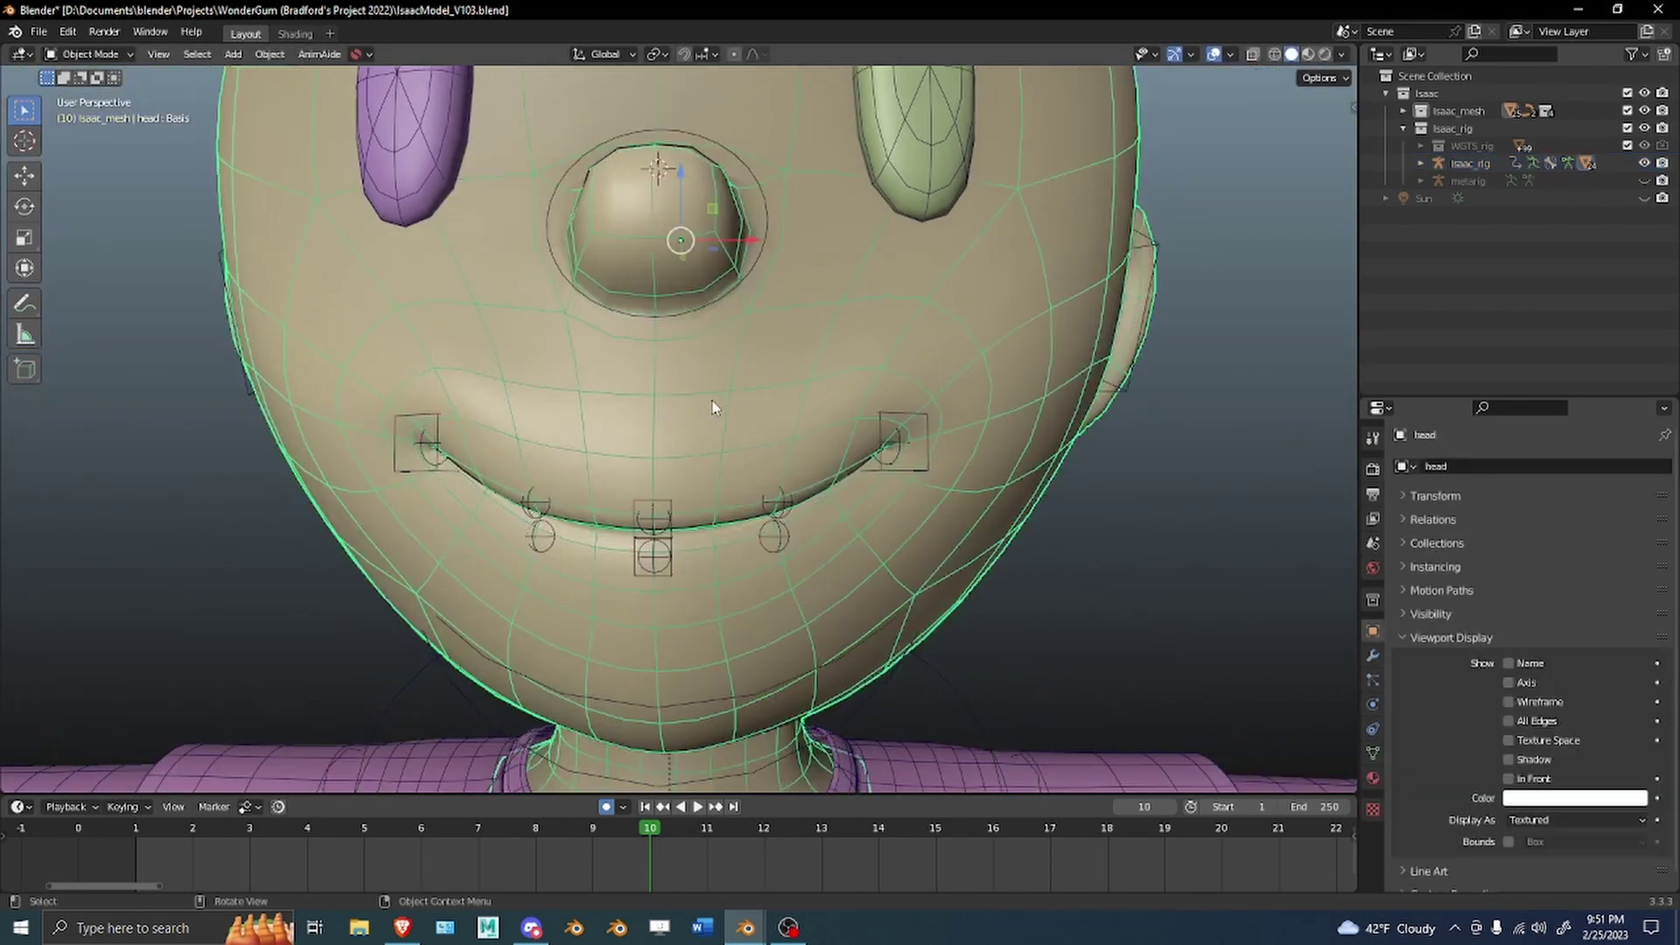
{"action": "left_click_drag", "start_coordinate": [962, 463], "coordinate": [880, 461], "text": "alt"}
{"action": "left_click", "coordinate": [1373, 656]}
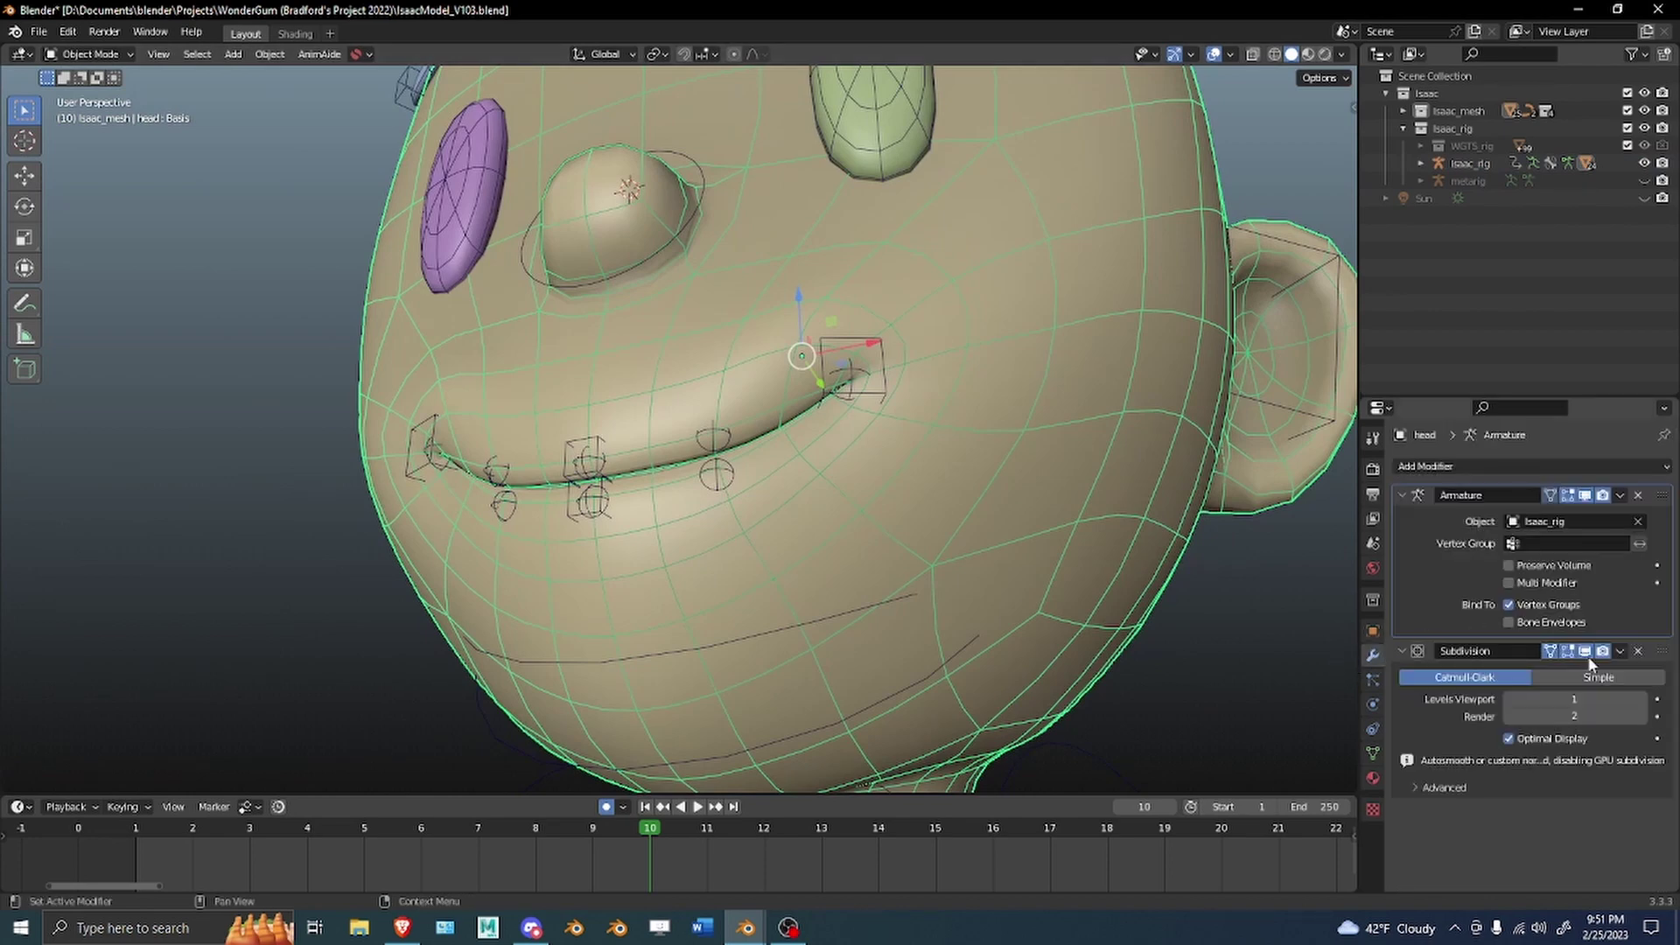
{"action": "left_click", "coordinate": [1638, 699]}
{"action": "left_click_drag", "start_coordinate": [814, 456], "coordinate": [853, 457], "text": "alt"}
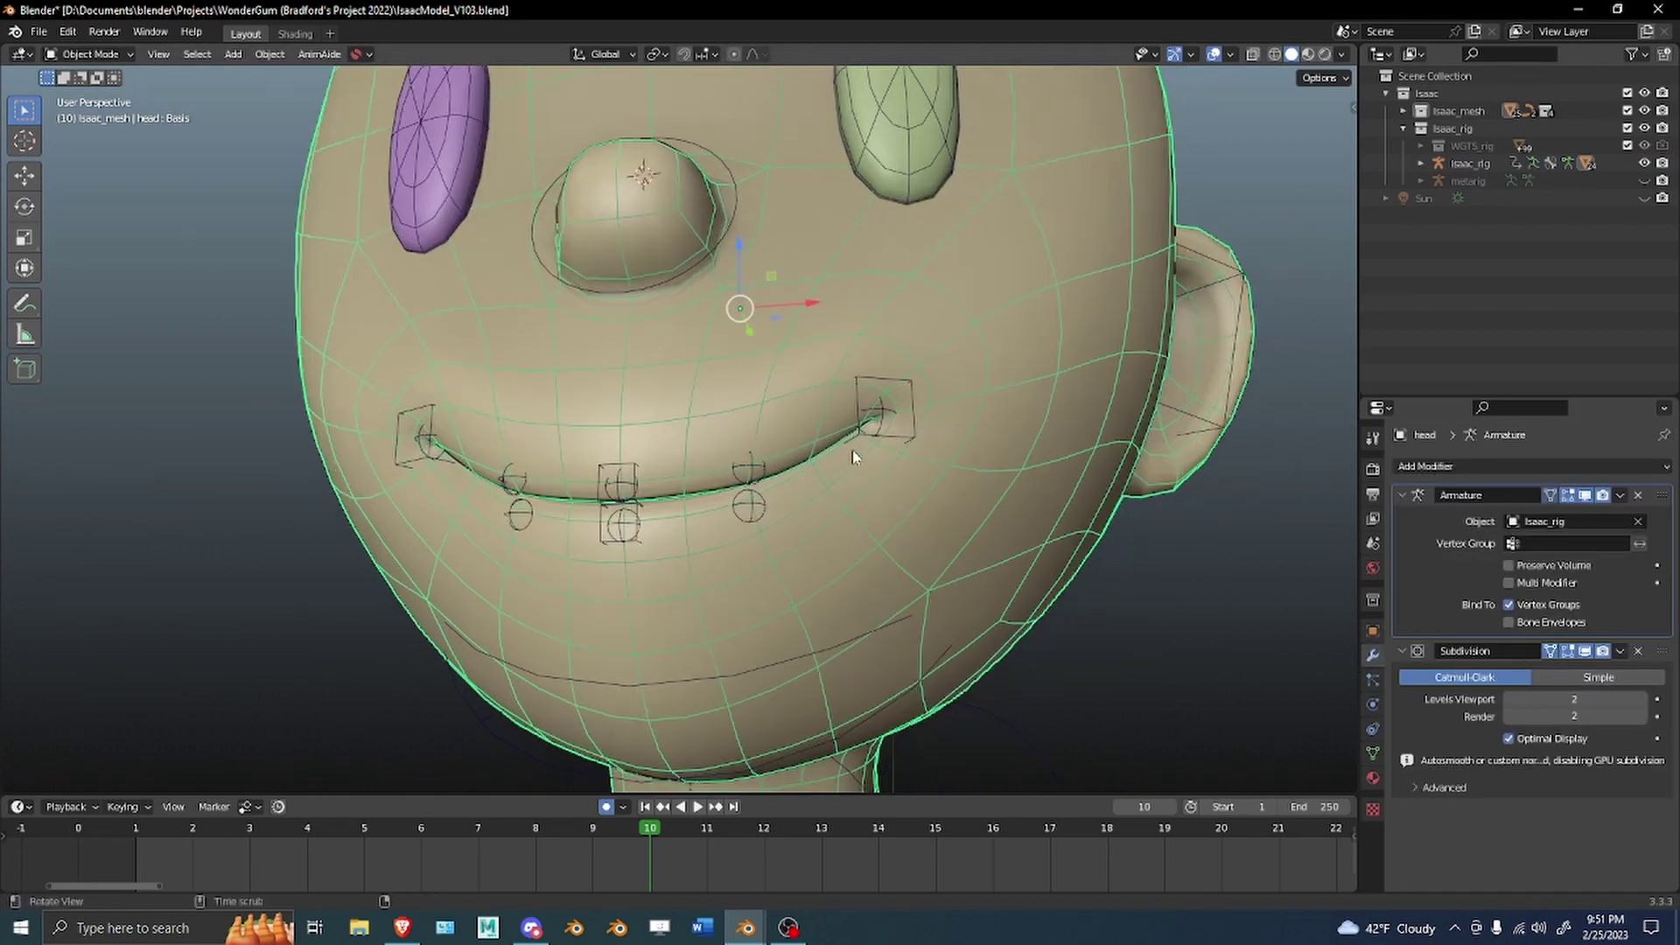
Return the rig to Pose Mode and raise the mouth-corner control on the character's right side into a stronger smile.
{"action": "scroll", "coordinate": [904, 470], "scroll_direction": "up", "scroll_amount": 2}
{"action": "middle_click_drag", "start_coordinate": [900, 479], "coordinate": [927, 454]}
{"action": "key", "text": "KP_1"}
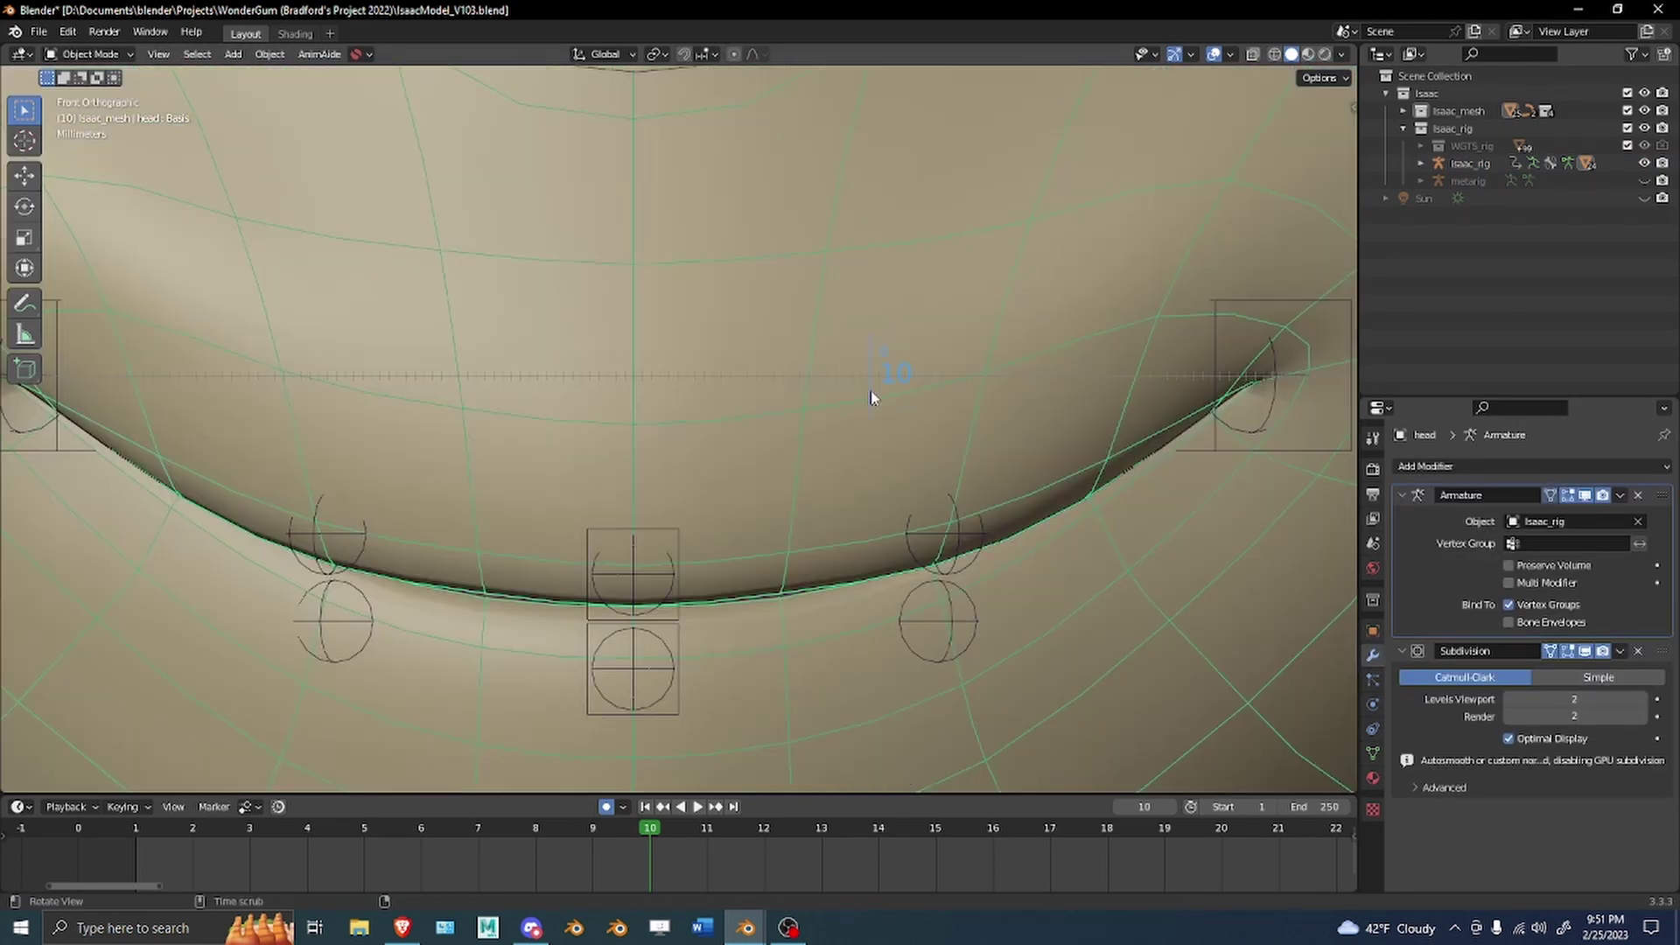
{"action": "scroll", "coordinate": [869, 385], "scroll_direction": "down", "scroll_amount": 4}
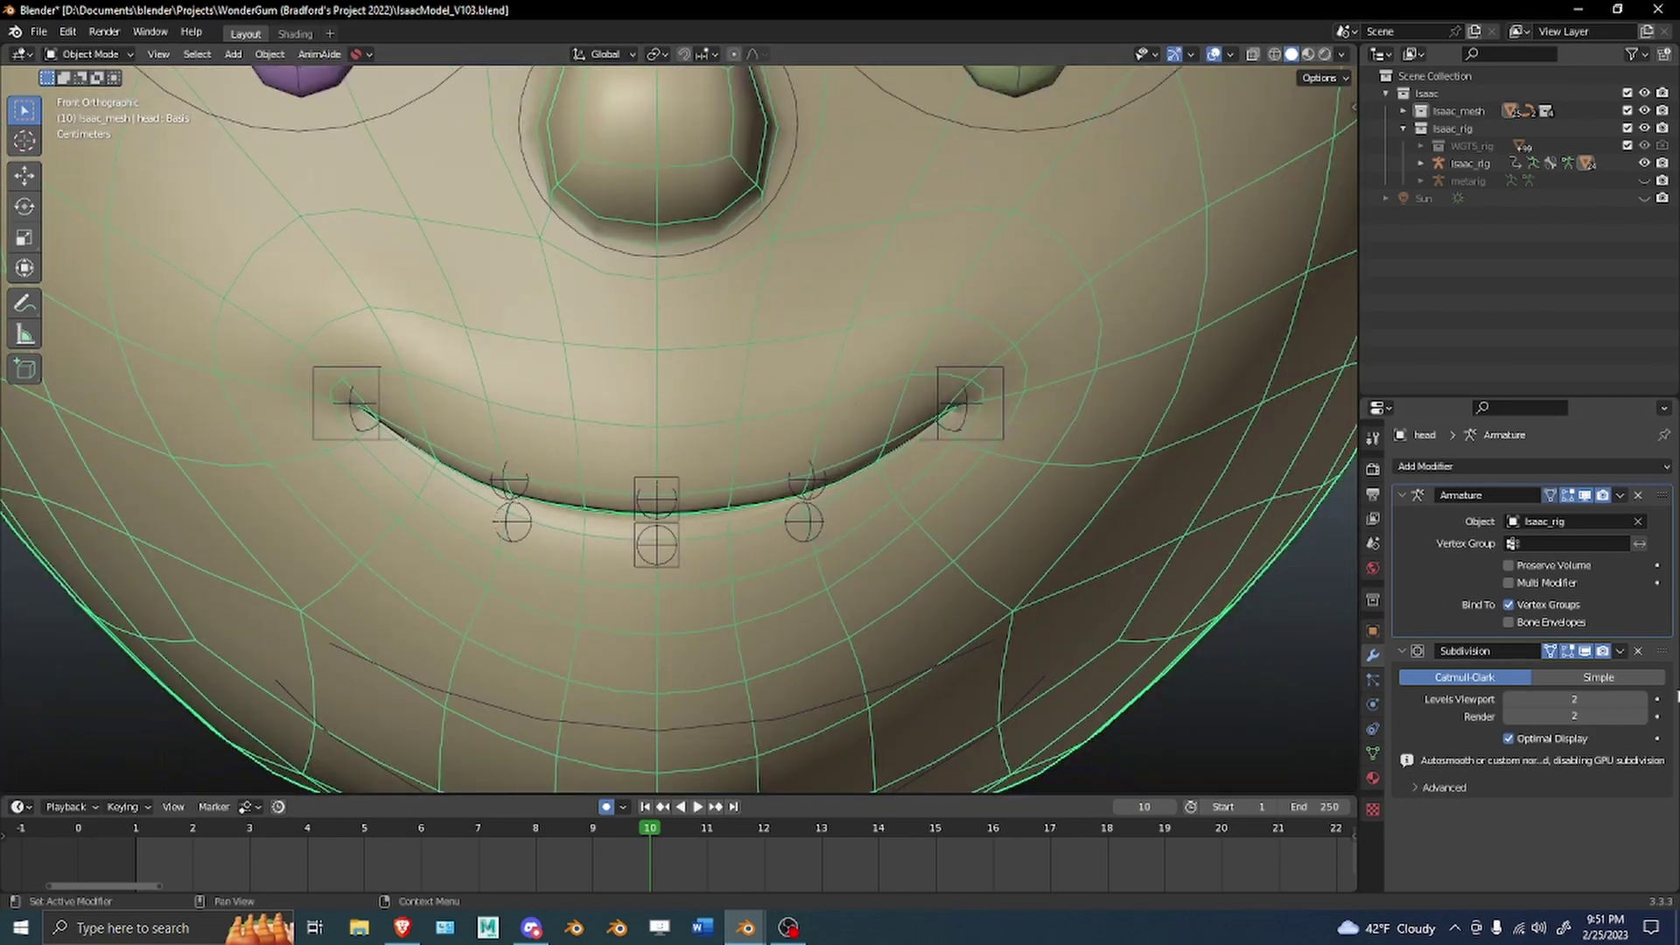
{"action": "scroll", "coordinate": [749, 175], "scroll_direction": "down", "scroll_amount": 5}
{"action": "scroll", "coordinate": [848, 333], "scroll_direction": "up", "scroll_amount": 5}
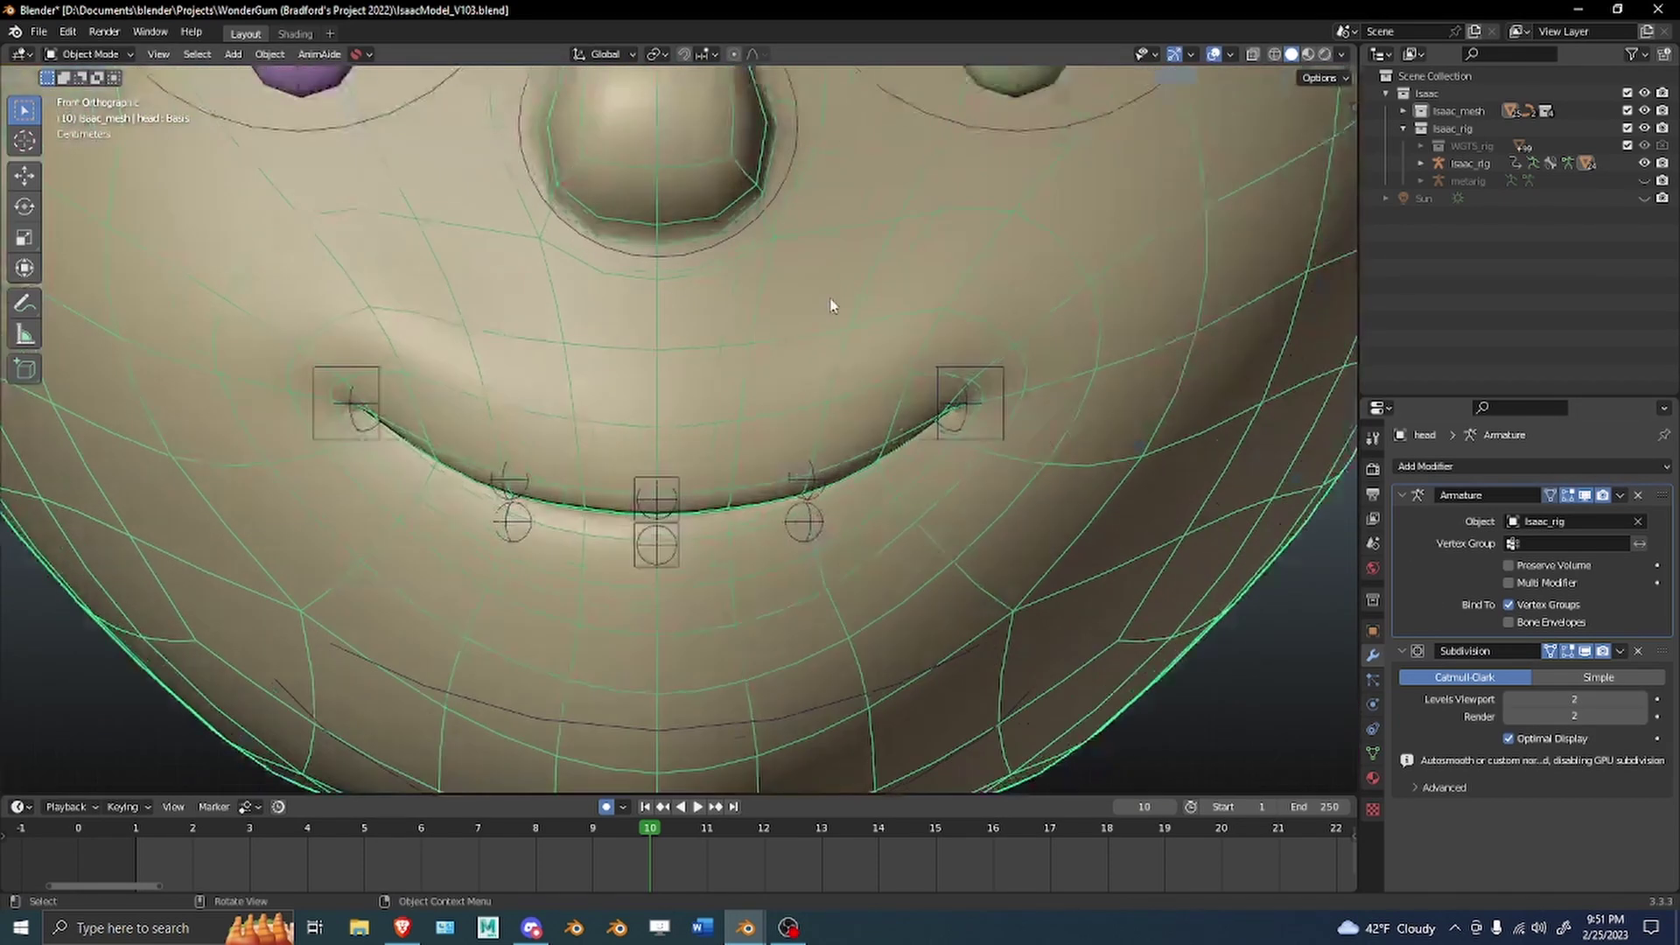
{"action": "left_click", "coordinate": [373, 438]}
{"action": "key", "text": "ctrl+Tab"}
{"action": "left_click", "coordinate": [379, 430]}
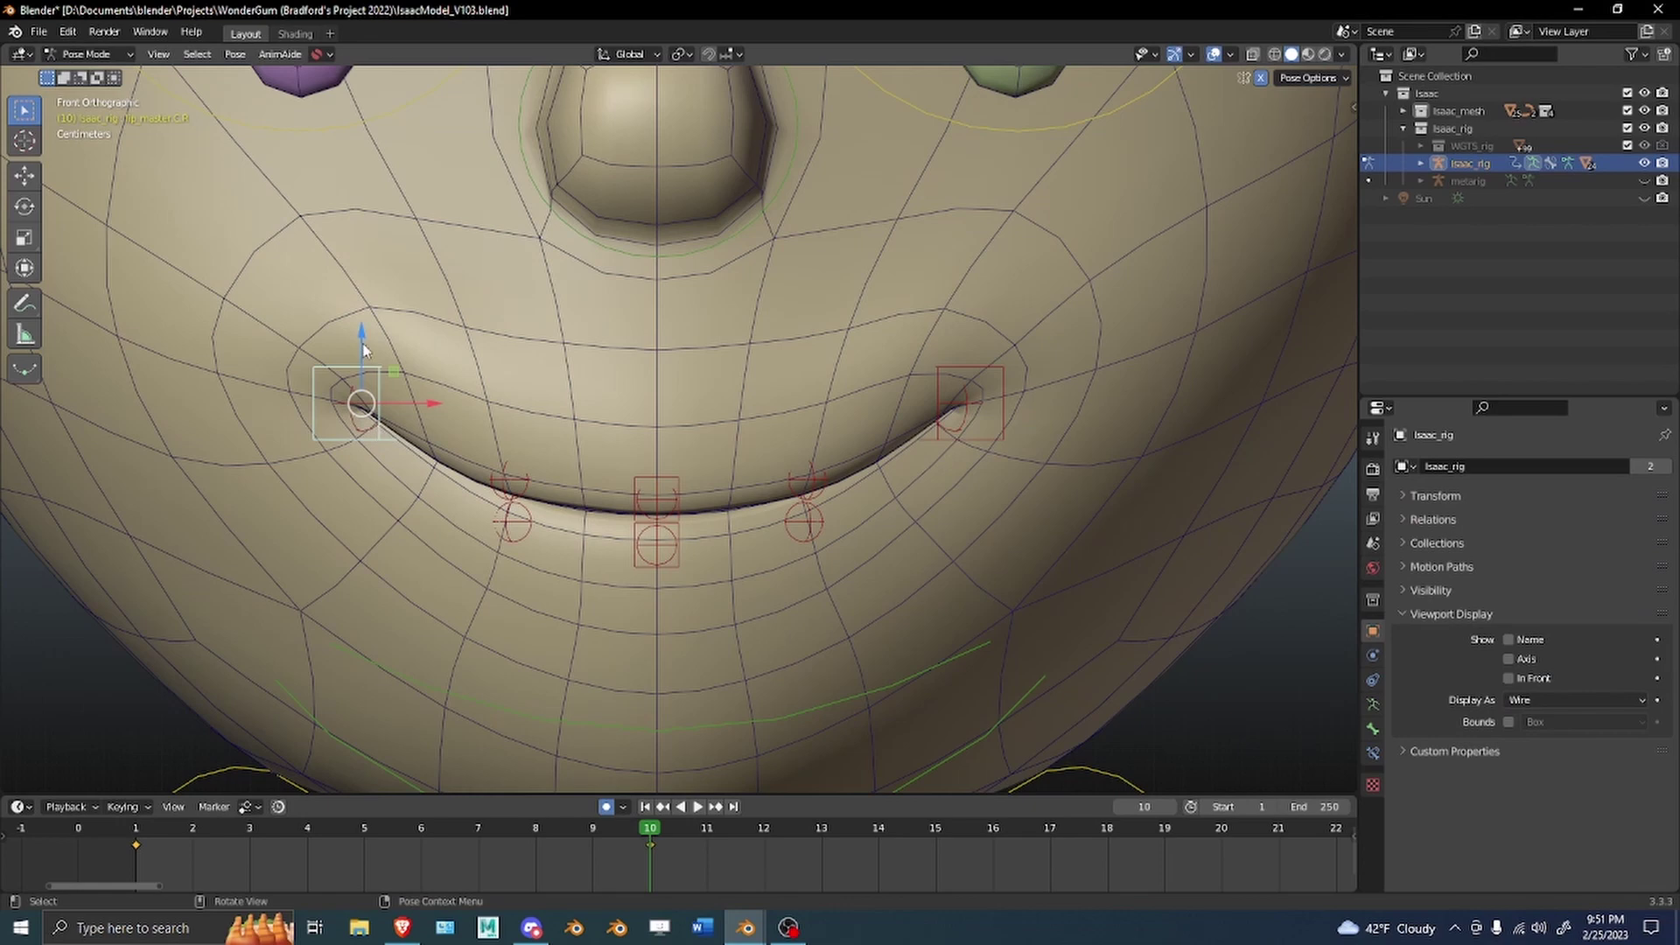
{"action": "left_click_drag", "start_coordinate": [364, 350], "coordinate": [385, 259]}
Select the head mesh in Object Mode, set its Subdivision viewport level to 0 and keyframe that value at frame 10.
{"action": "scroll", "coordinate": [717, 386], "scroll_direction": "down", "scroll_amount": 5}
{"action": "key", "text": "ctrl+Tab"}
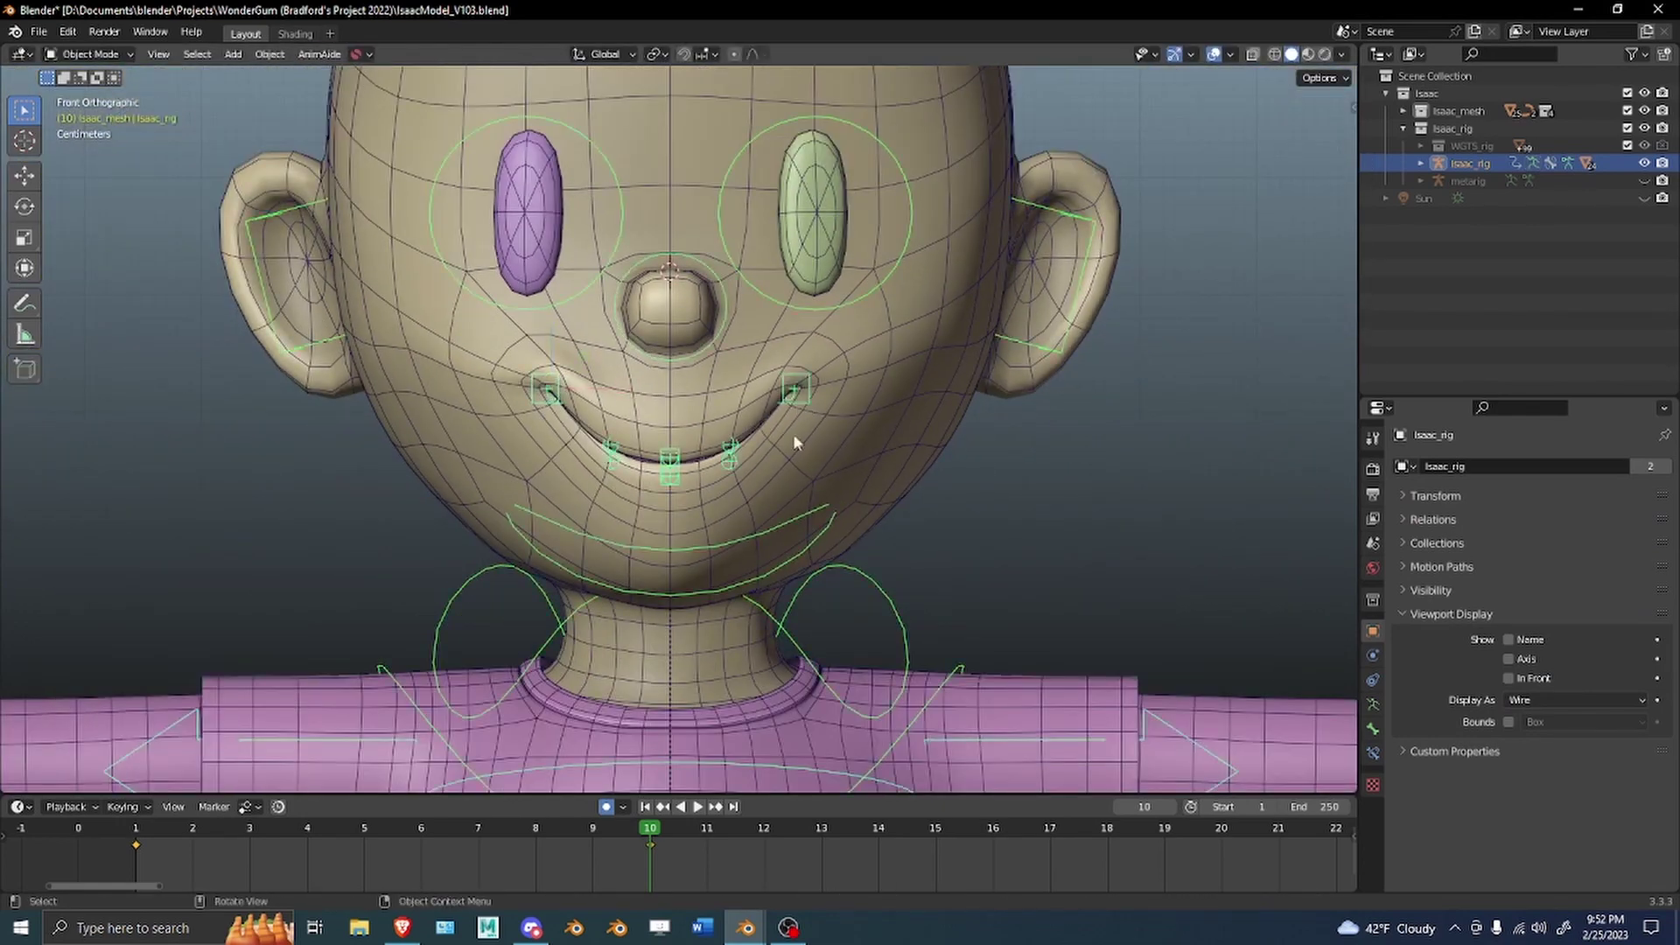
{"action": "left_click", "coordinate": [793, 441]}
{"action": "scroll", "coordinate": [855, 455], "scroll_direction": "up", "scroll_amount": 8}
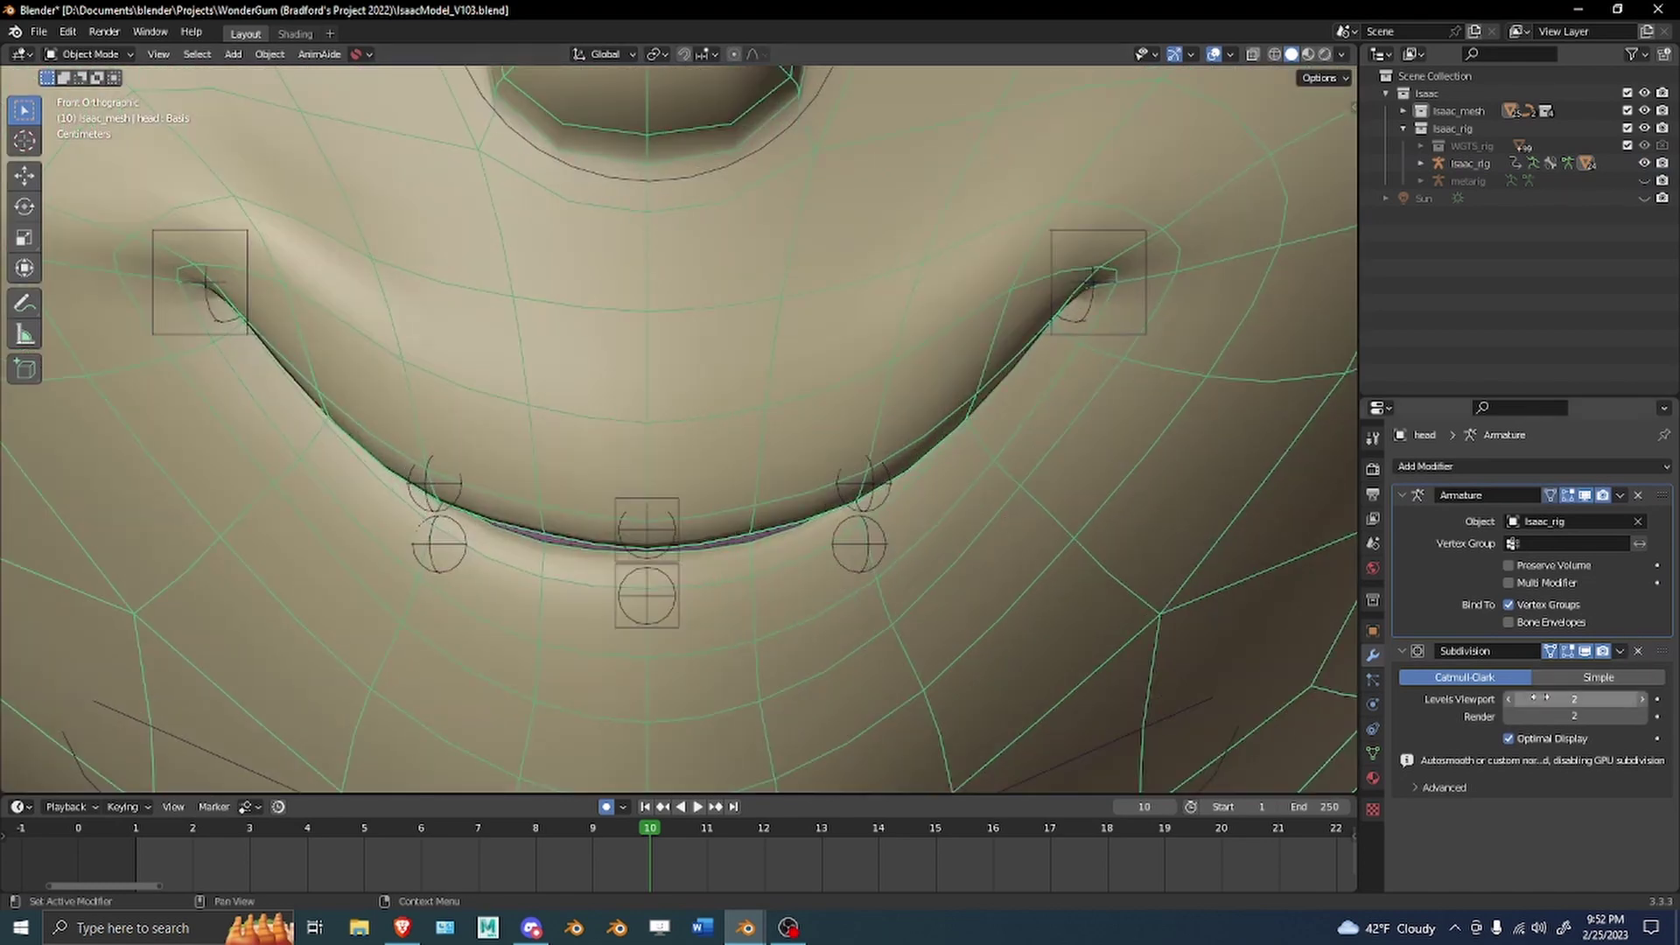
{"action": "left_click", "coordinate": [1509, 700]}
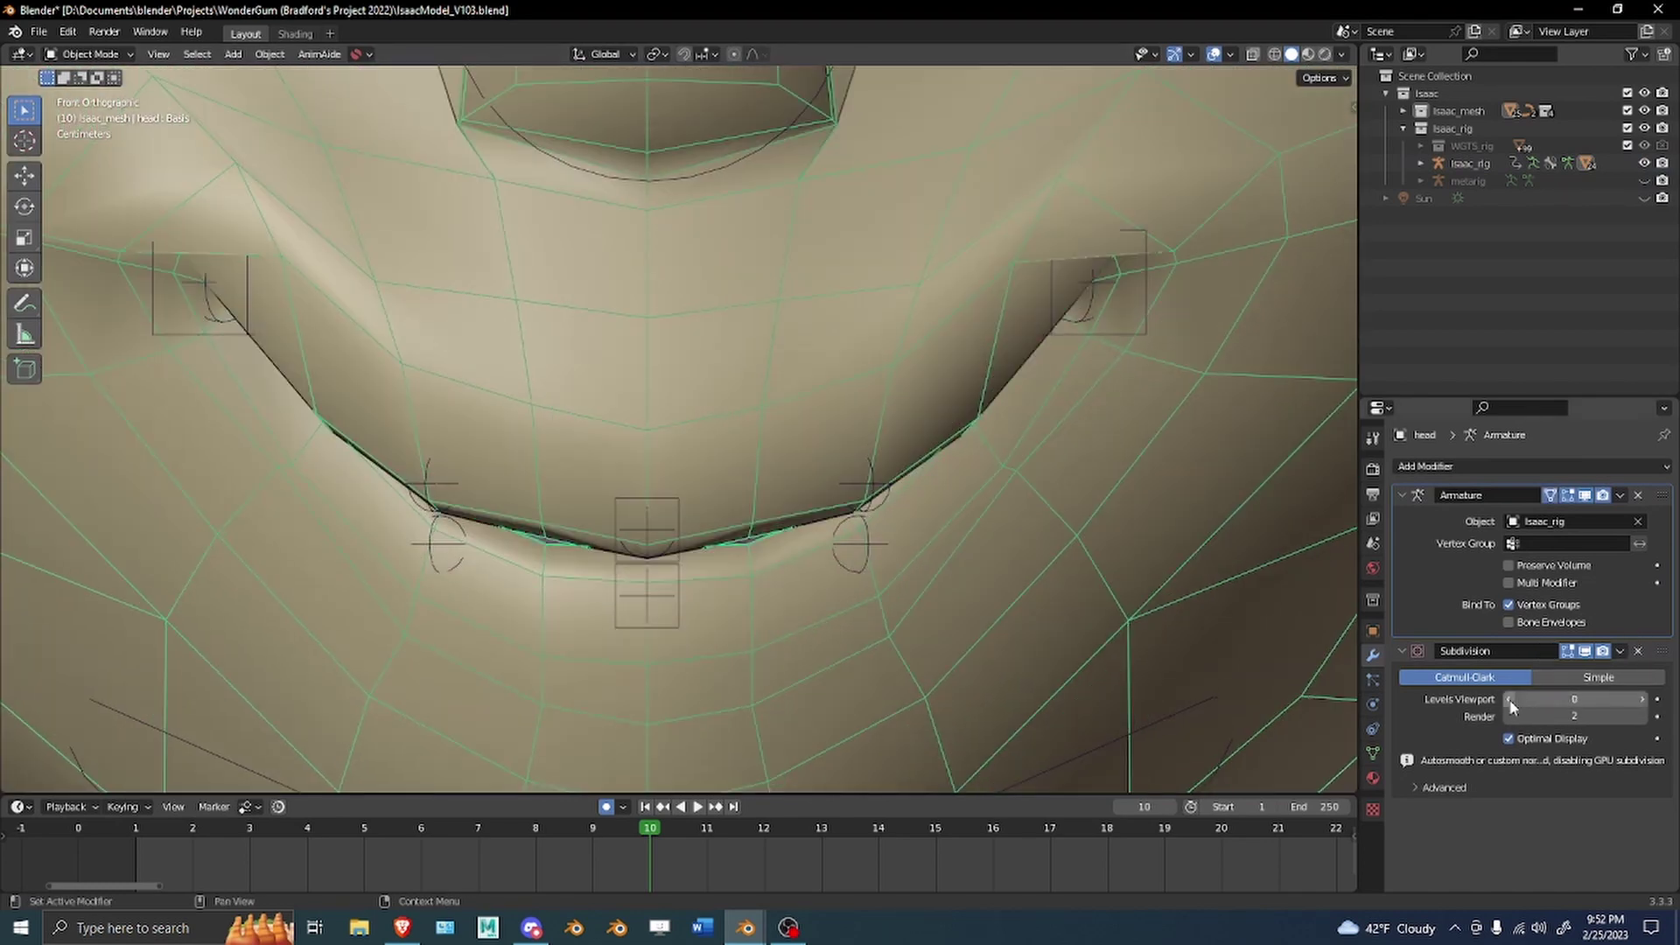
{"action": "left_click", "coordinate": [1656, 699]}
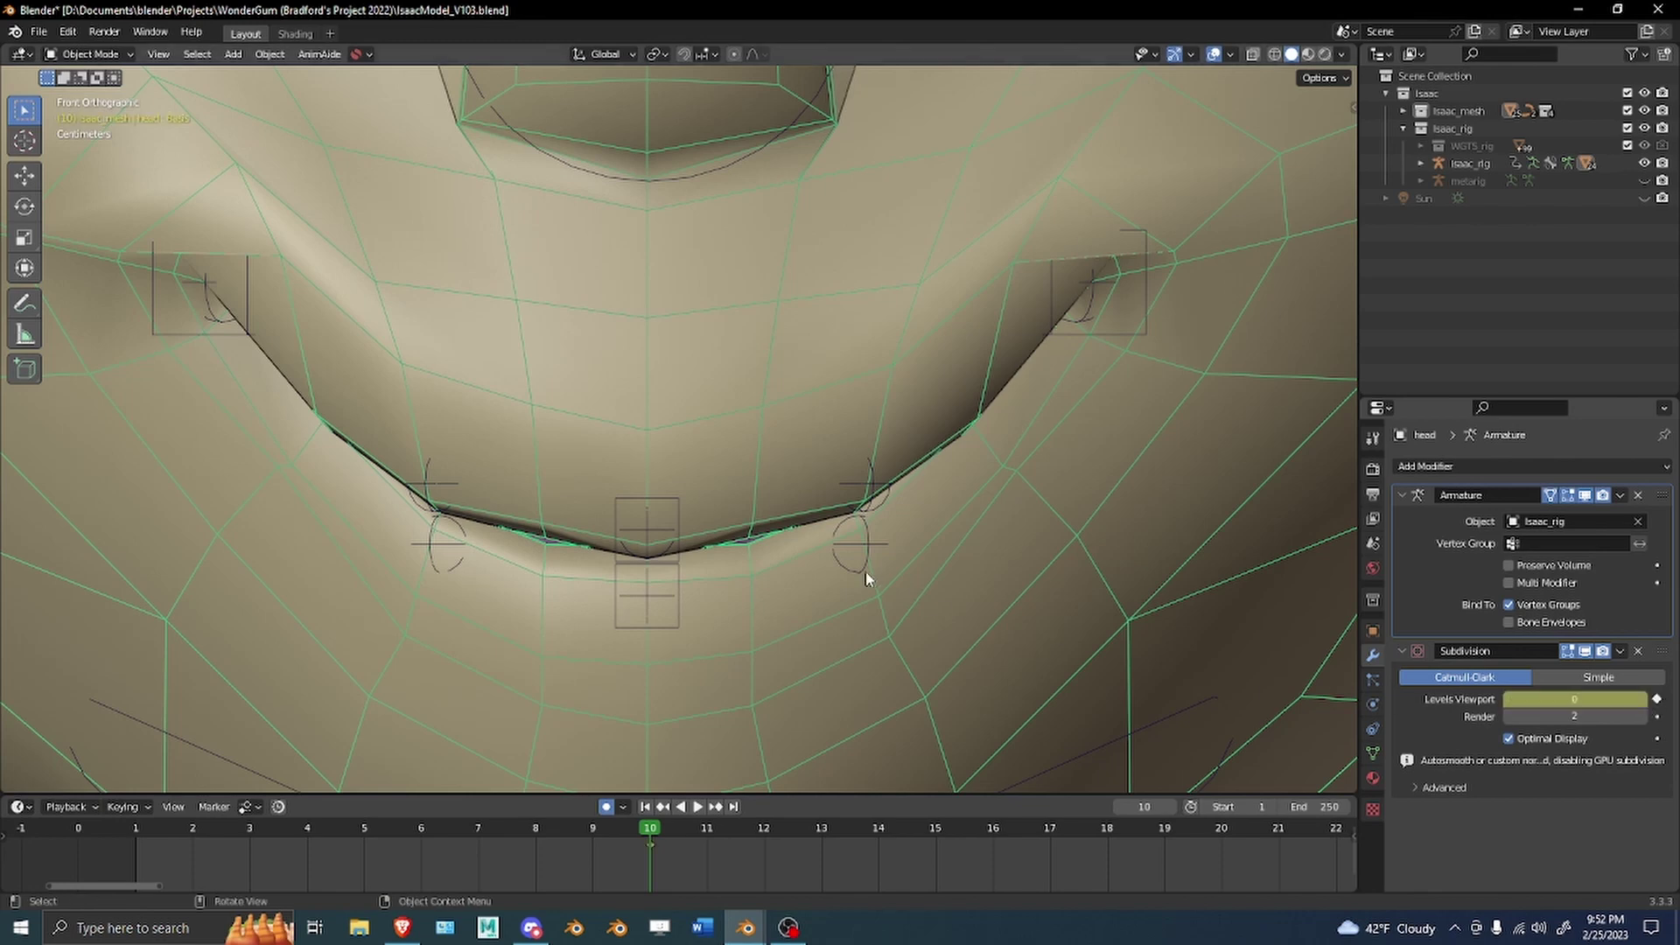
Put the head mesh in Weight Paint mode and turn off the vertex selection mask.
{"action": "left_click", "coordinate": [875, 490]}
{"action": "left_click", "coordinate": [763, 408]}
{"action": "key", "text": "ctrl+Tab"}
{"action": "key", "text": "ctrl+Tab"}
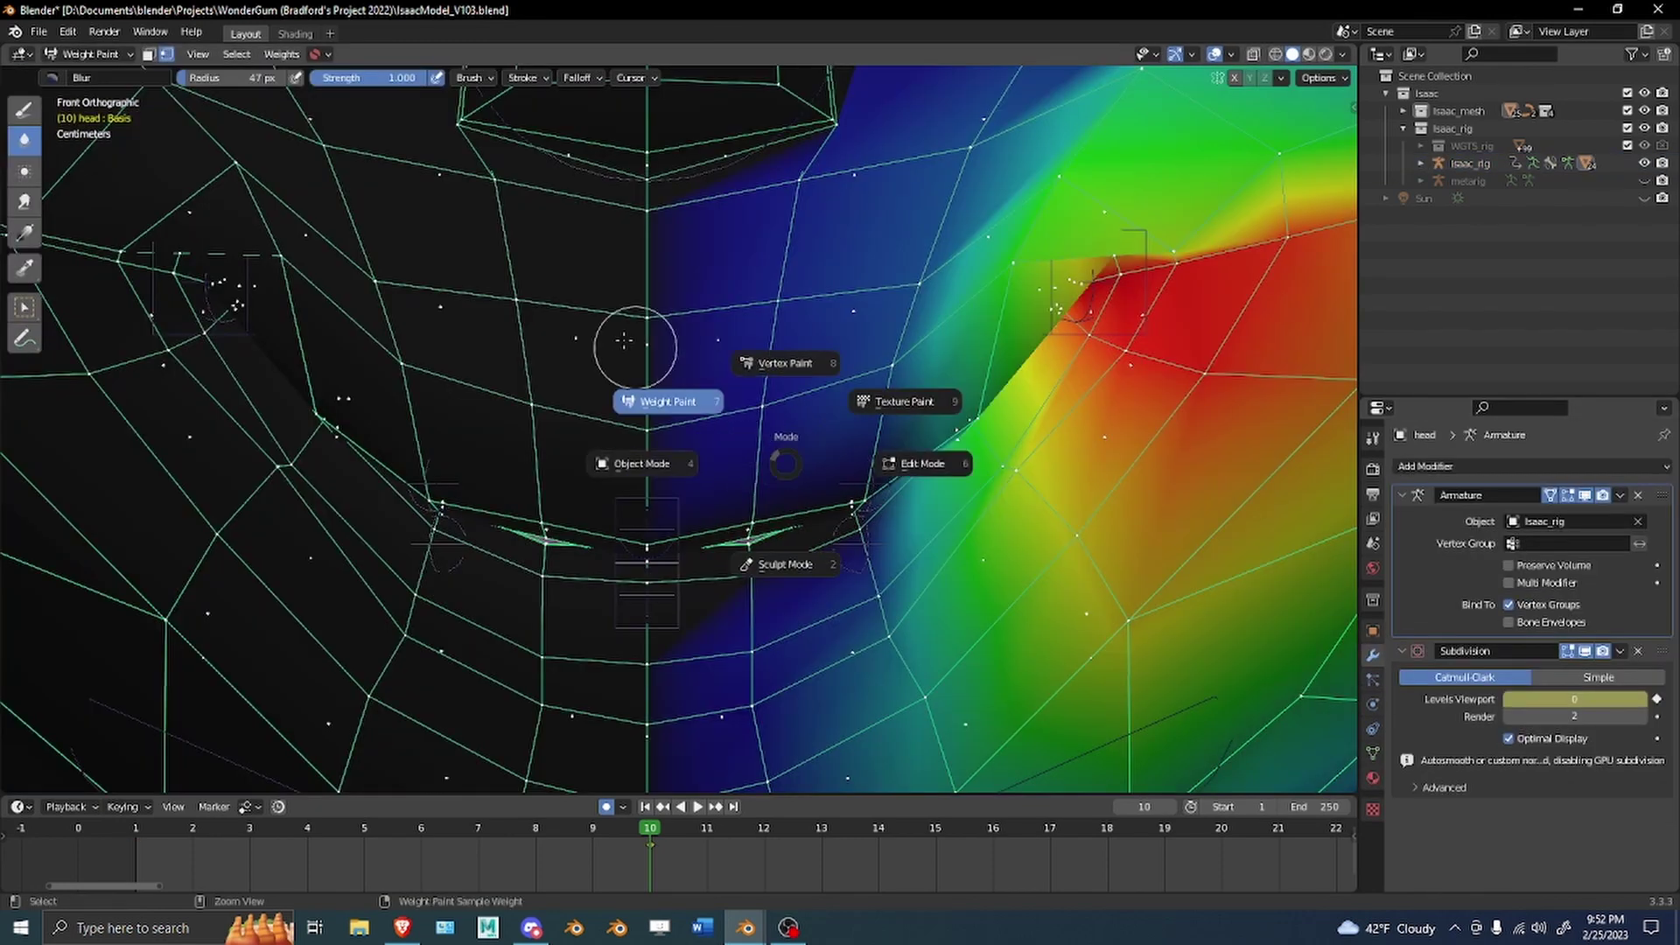
{"action": "left_click", "coordinate": [624, 341]}
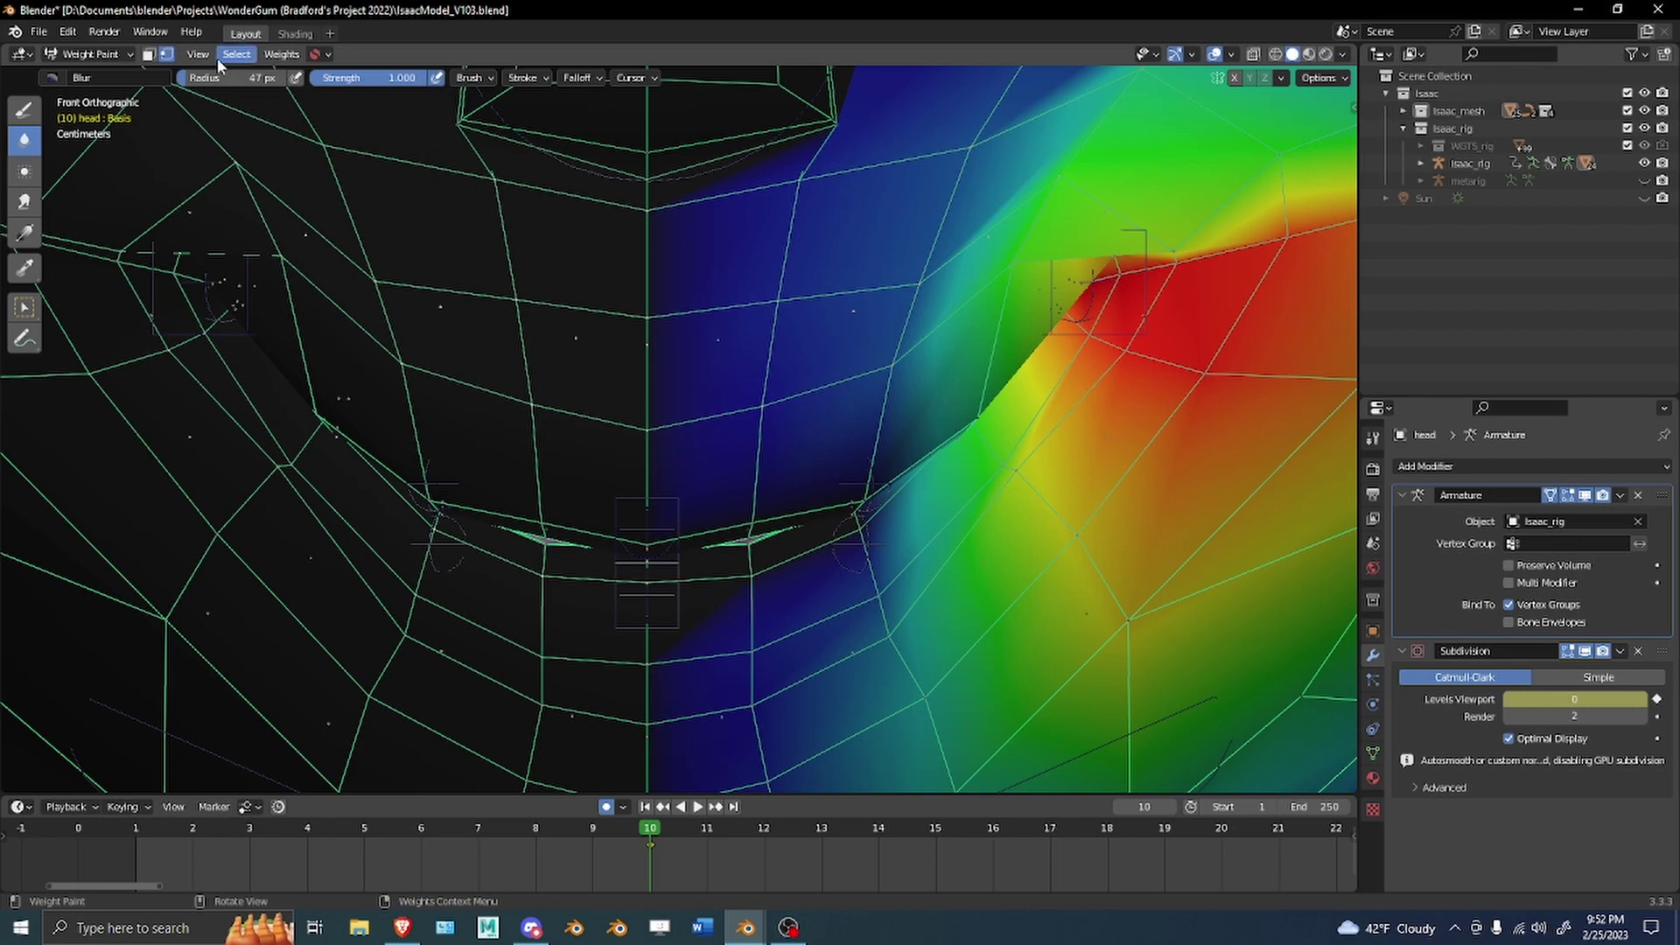
{"action": "left_click", "coordinate": [148, 54]}
{"action": "left_click", "coordinate": [149, 54]}
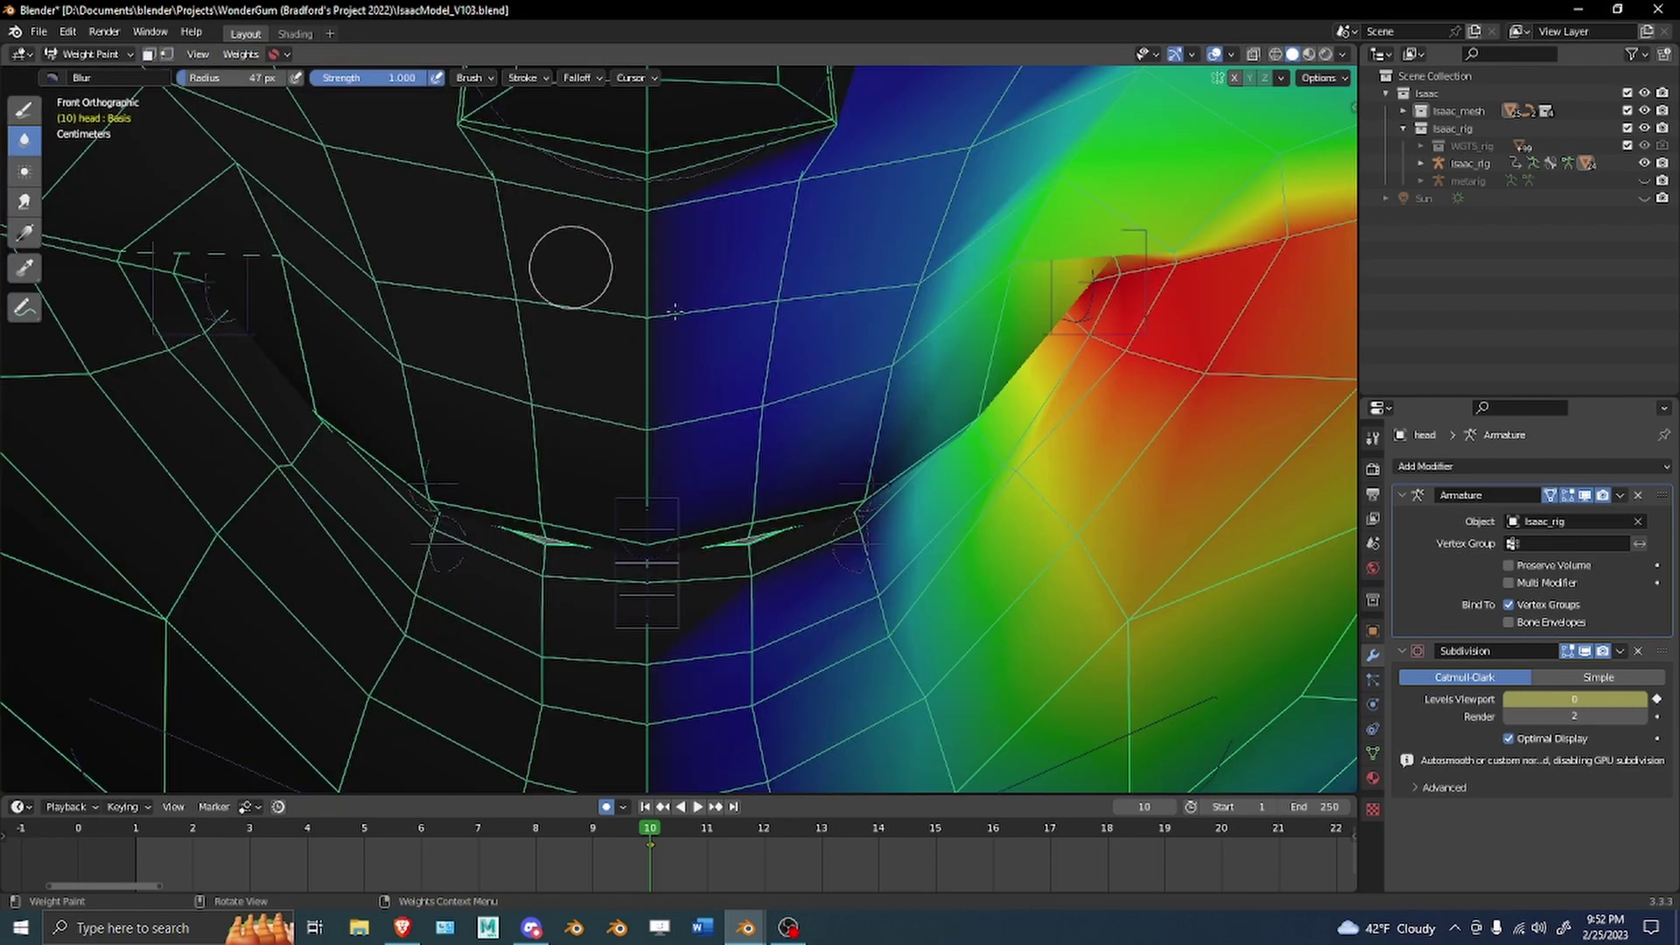
Inspect the head's lip vertex group weights, covering DEF-lip.C.R, DEF-lip.T.L and DEF-lip.T.R.
{"action": "left_click", "coordinate": [1373, 753]}
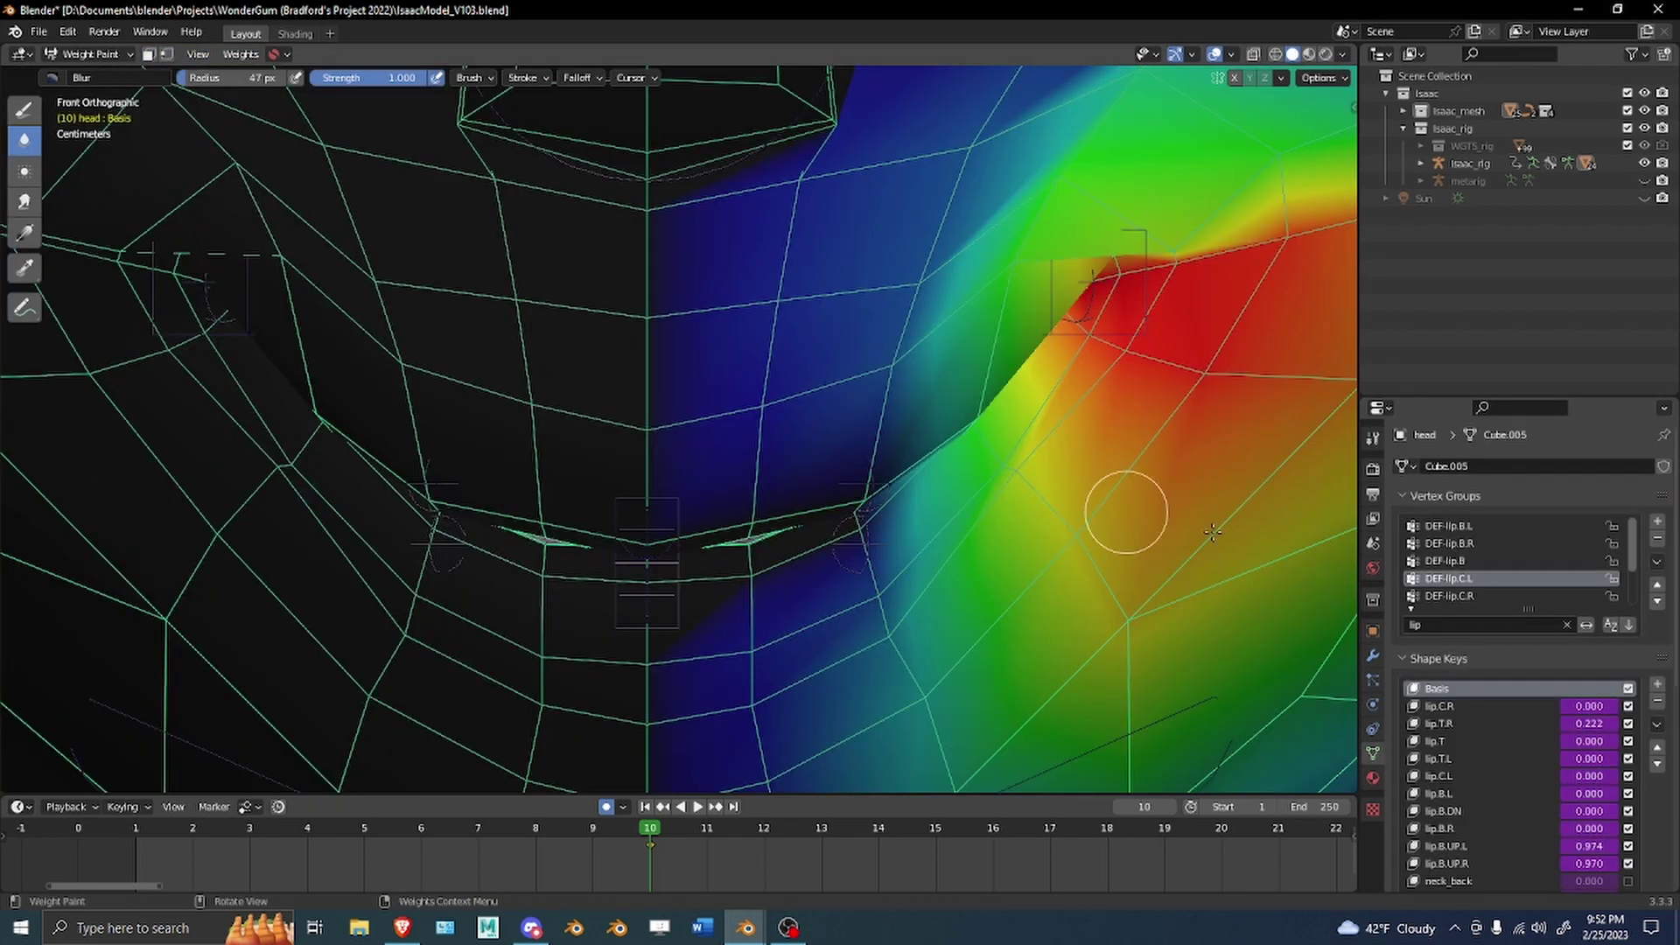
{"action": "left_click", "coordinate": [1509, 623]}
{"action": "scroll", "coordinate": [1513, 620], "scroll_direction": "down", "scroll_amount": 3}
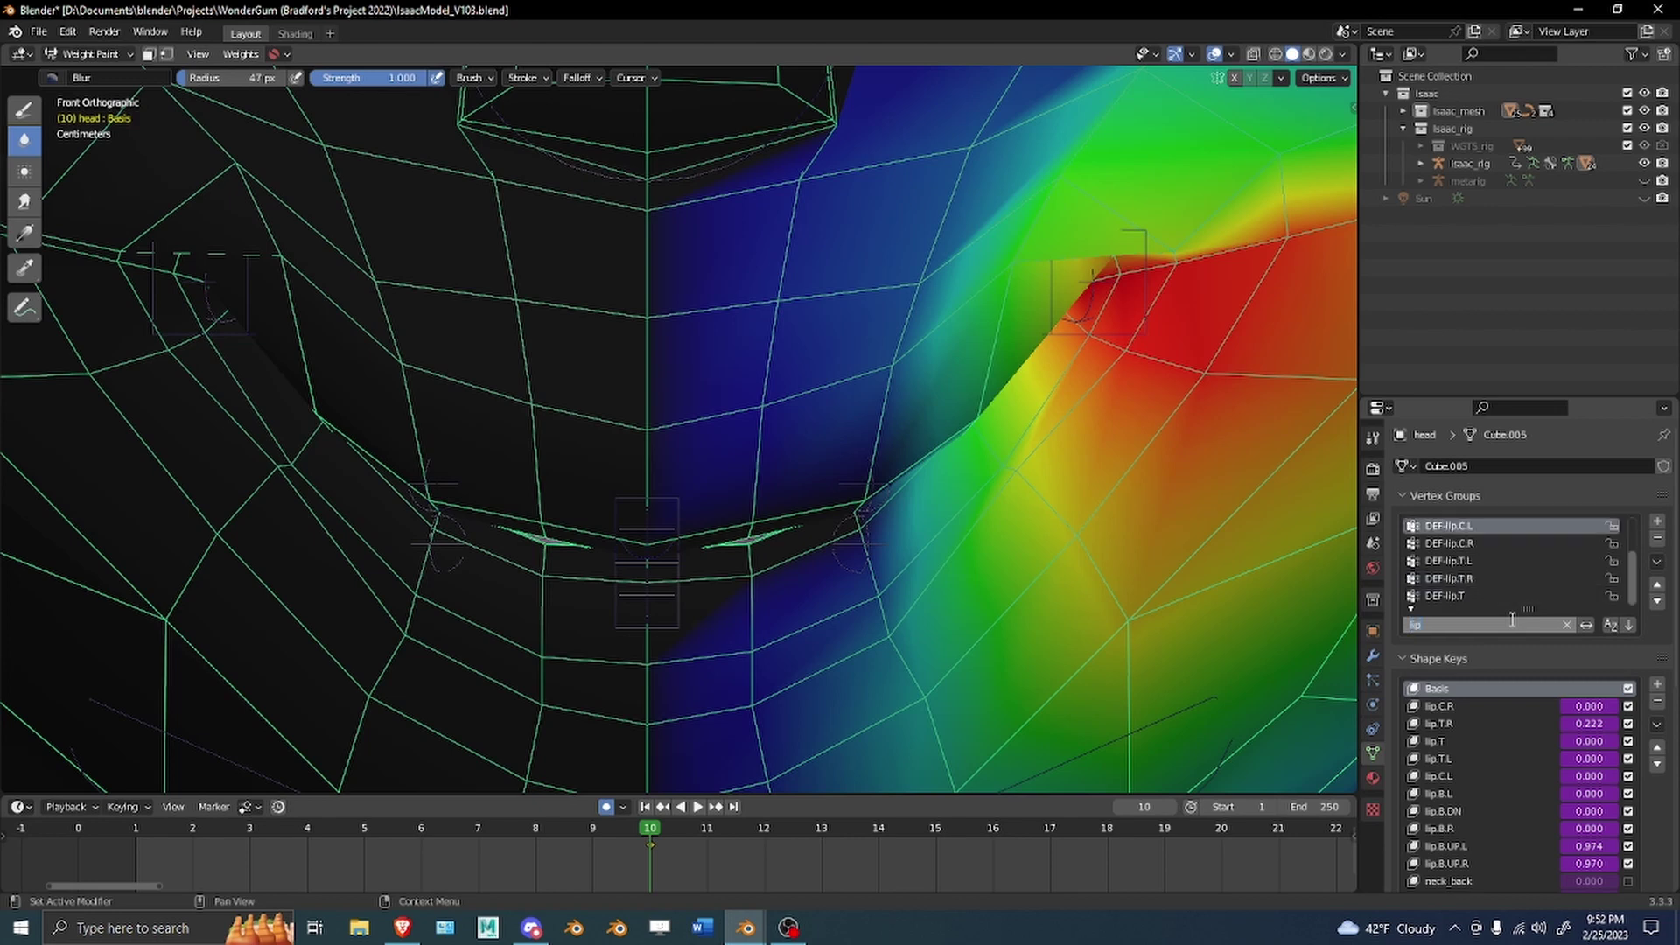
{"action": "key", "text": "Return"}
{"action": "left_click", "coordinate": [1500, 544]}
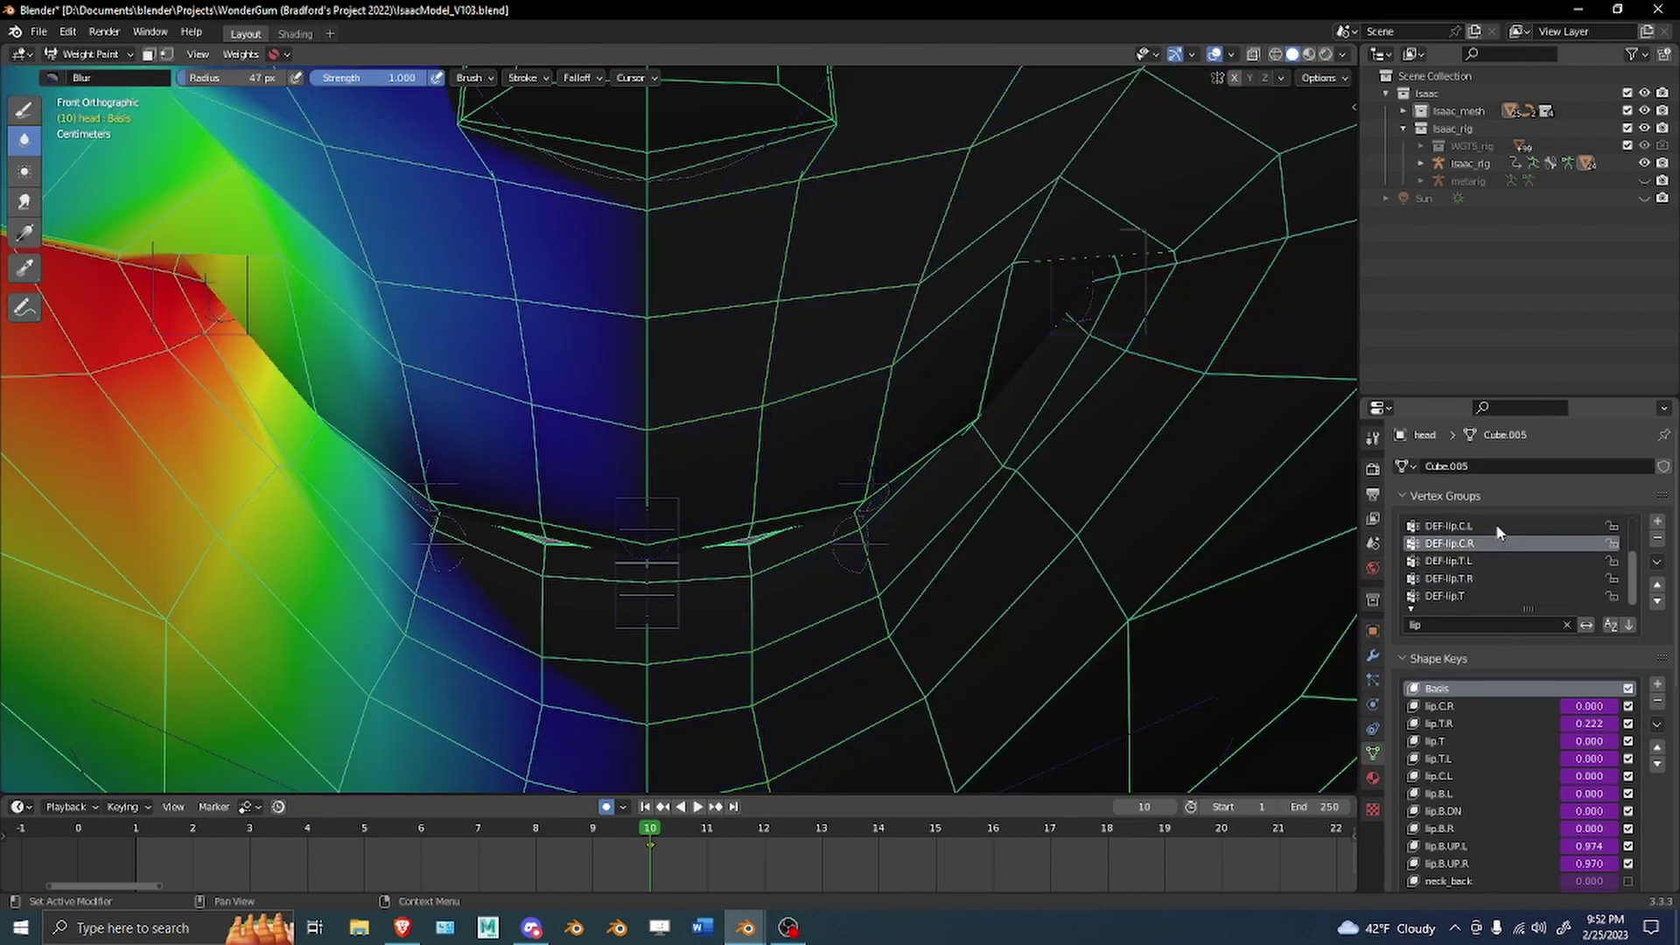
{"action": "left_click", "coordinate": [1485, 560]}
{"action": "left_click", "coordinate": [1484, 577]}
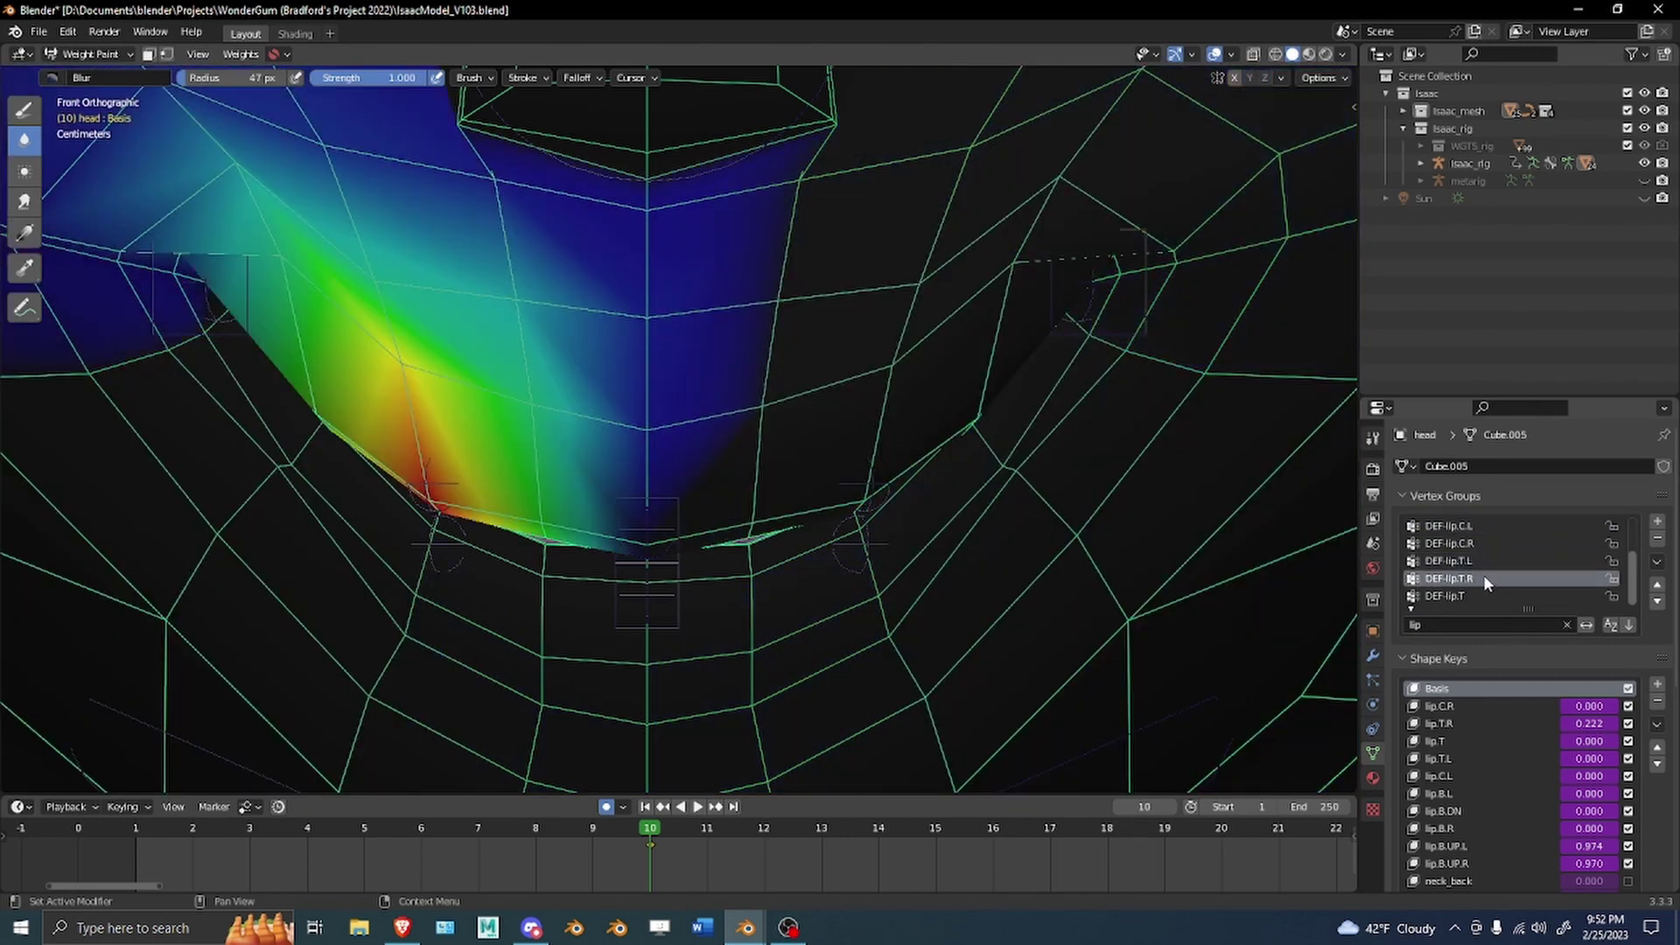
Compare the lip group weights close up around the middle of the mouth and make DEF-lip.T the active vertex group.
{"action": "scroll", "coordinate": [727, 352], "scroll_direction": "up", "scroll_amount": 1}
{"action": "middle_click_drag", "start_coordinate": [727, 352], "coordinate": [745, 268], "text": "shift"}
{"action": "scroll", "coordinate": [750, 338], "scroll_direction": "up", "scroll_amount": 2}
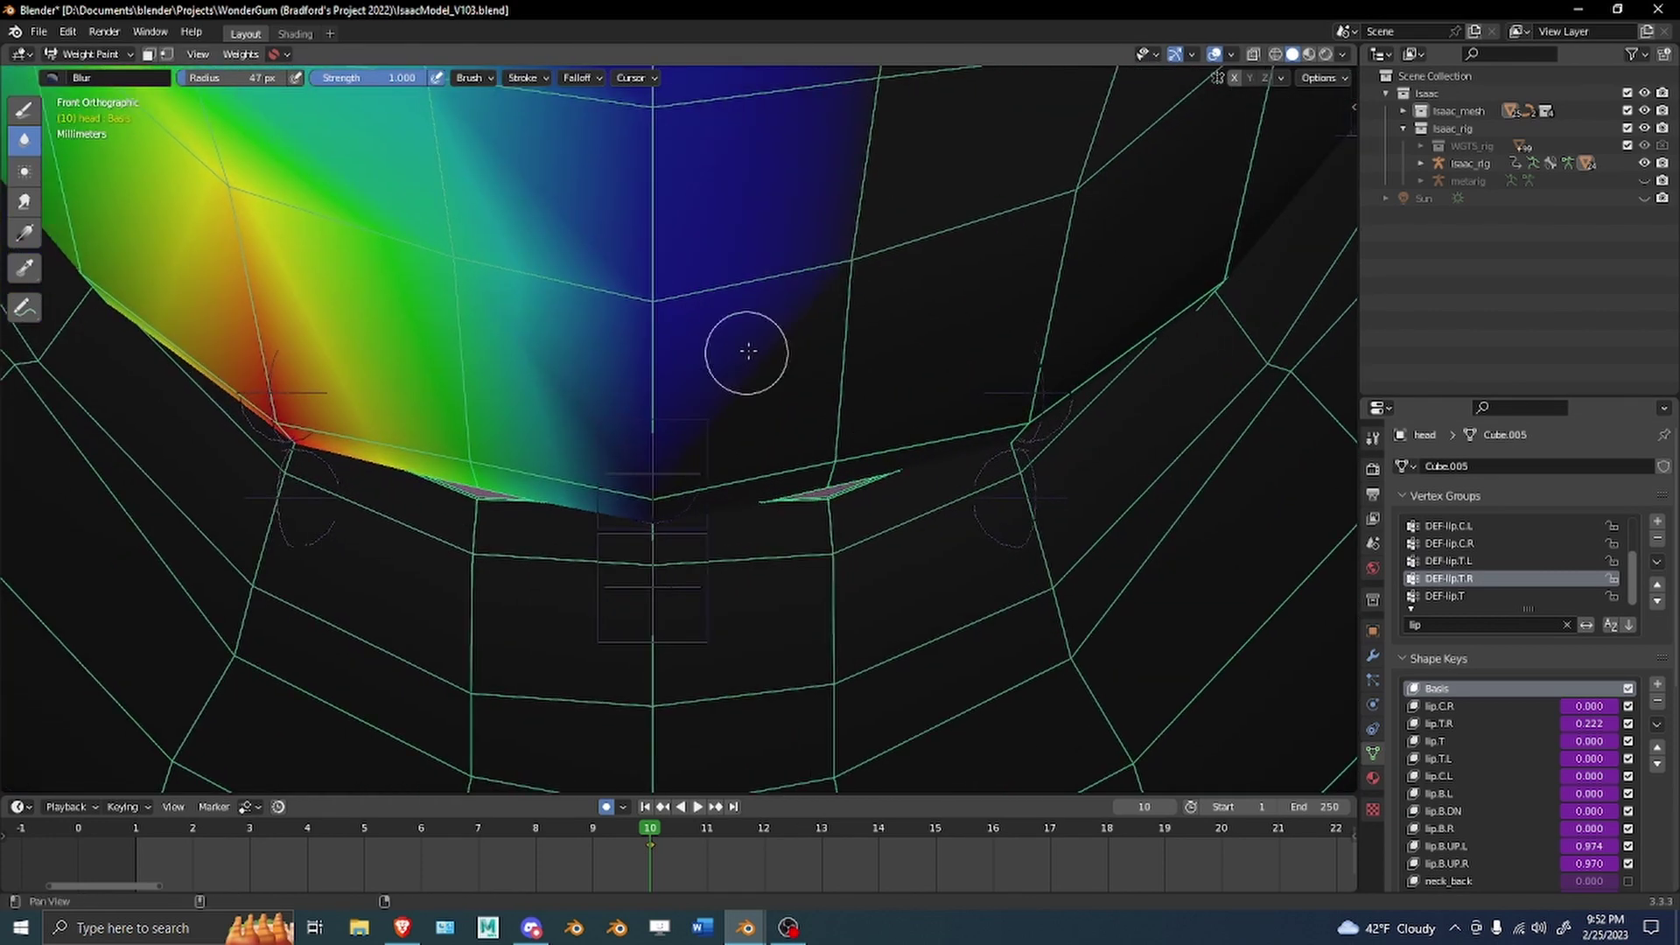
{"action": "middle_click_drag", "start_coordinate": [616, 375], "coordinate": [737, 368], "text": "shift"}
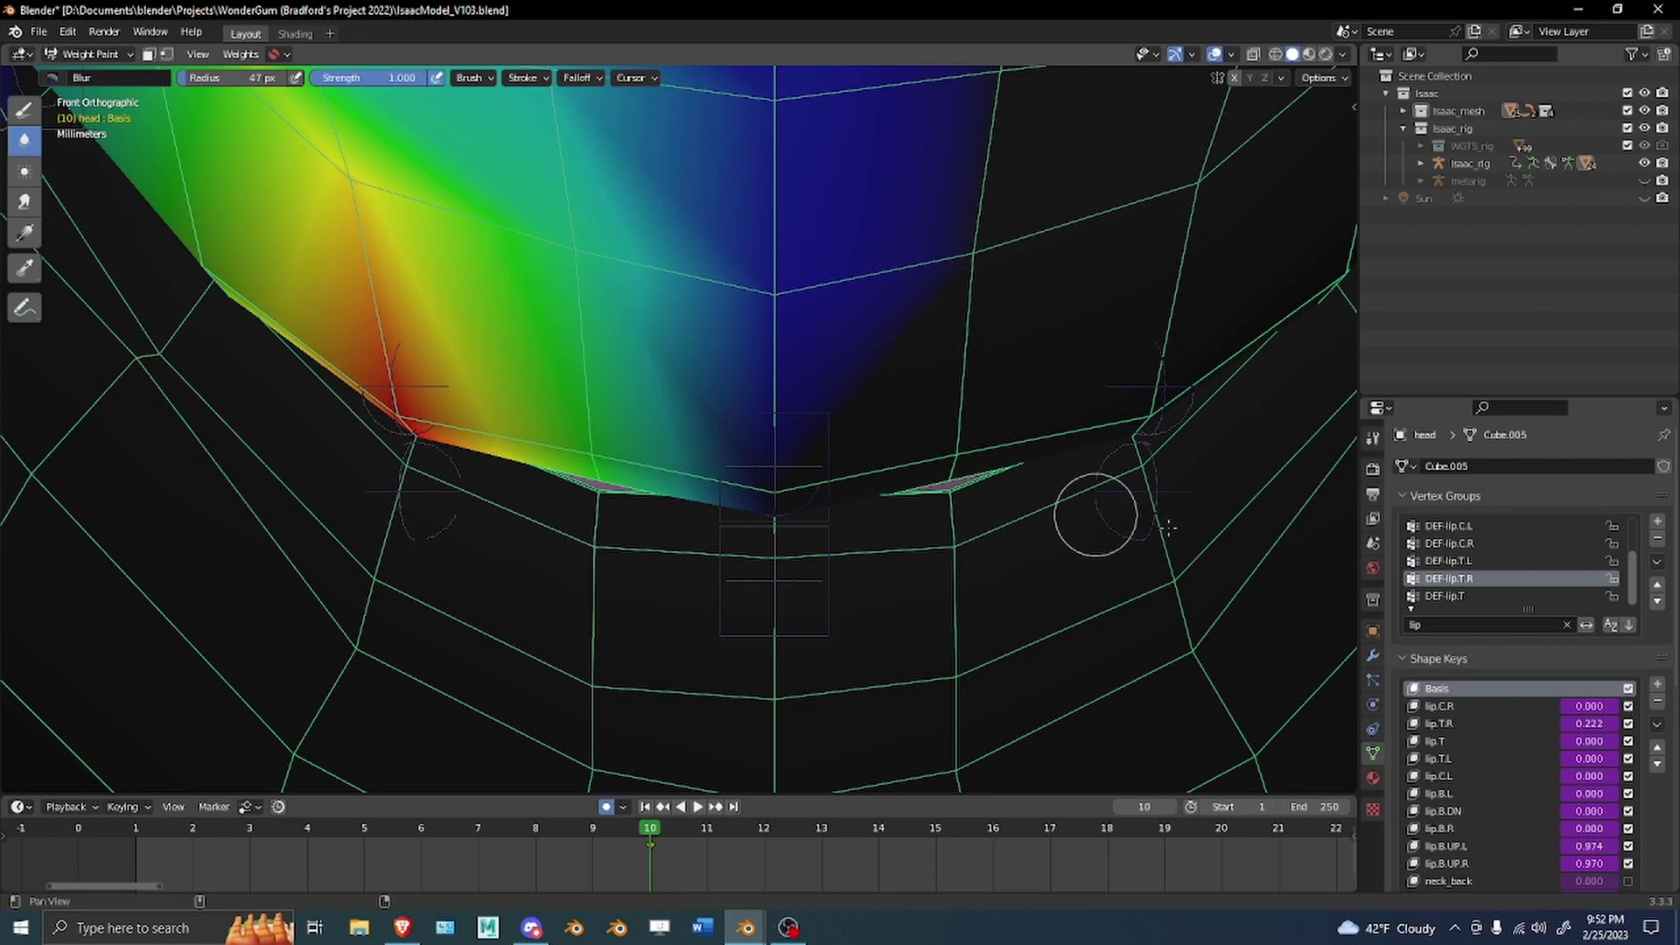
{"action": "left_click", "coordinate": [1474, 563]}
{"action": "left_click", "coordinate": [1475, 550]}
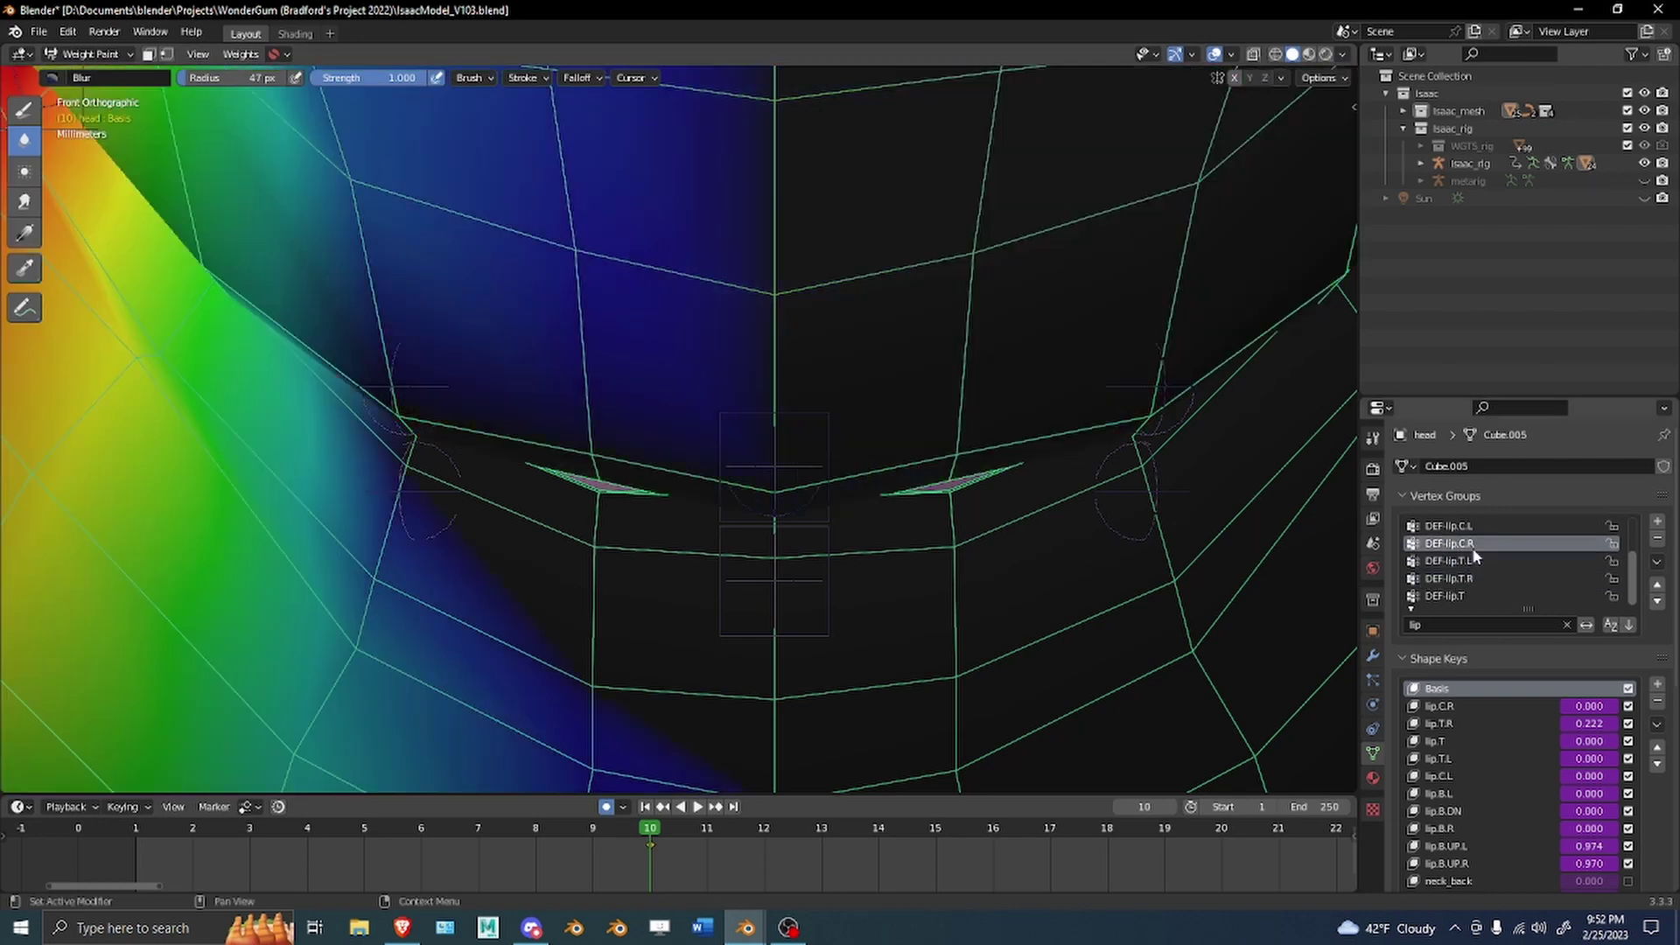
{"action": "left_click", "coordinate": [1474, 578]}
{"action": "left_click", "coordinate": [1478, 596]}
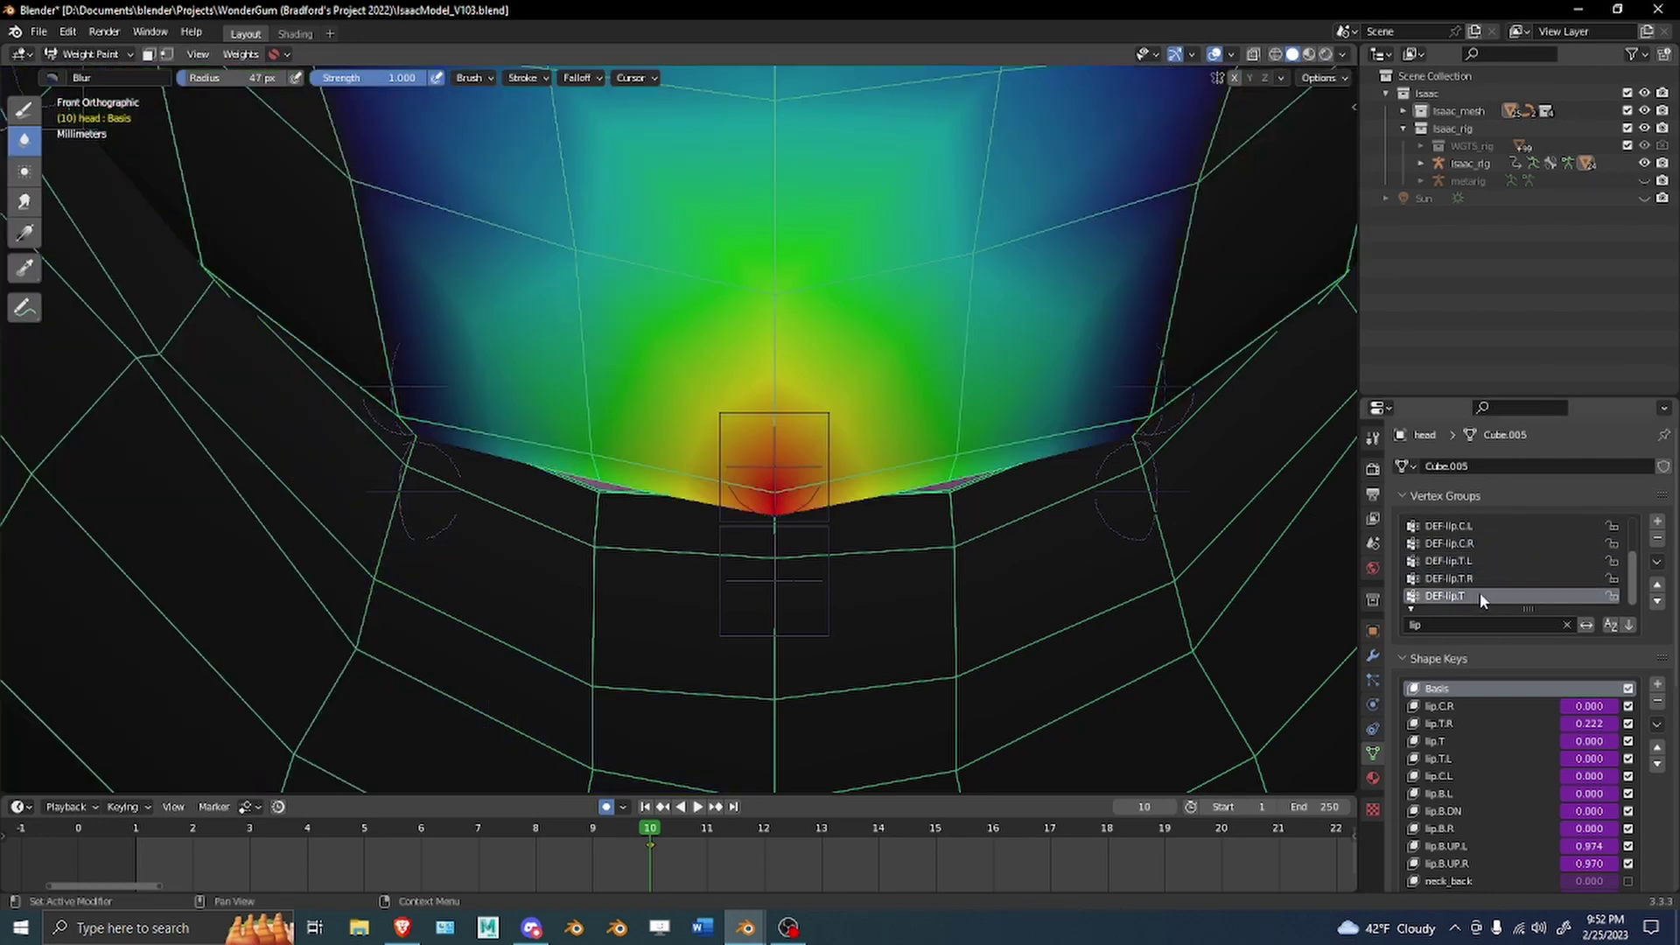
Paint DEF-lip.T with the Draw brush at weight 0.6 on the upper-lip edge beside the centre, on the character's right side.
{"action": "right_click", "coordinate": [586, 355]}
{"action": "left_click", "coordinate": [555, 354]}
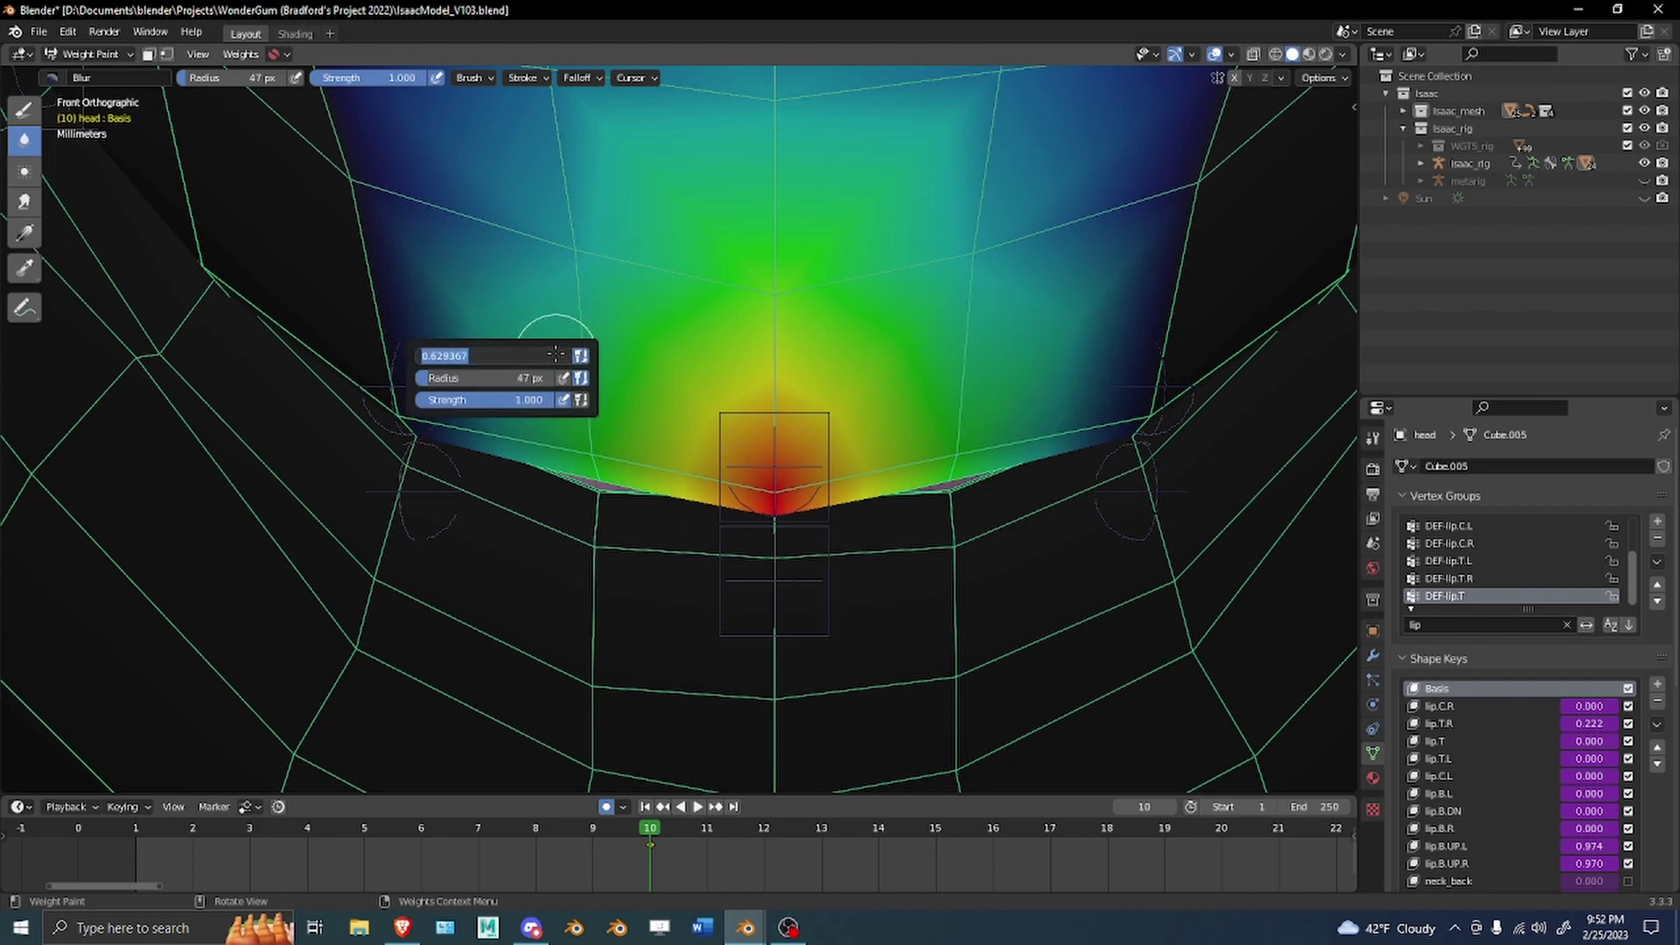
{"action": "right_click", "coordinate": [654, 393]}
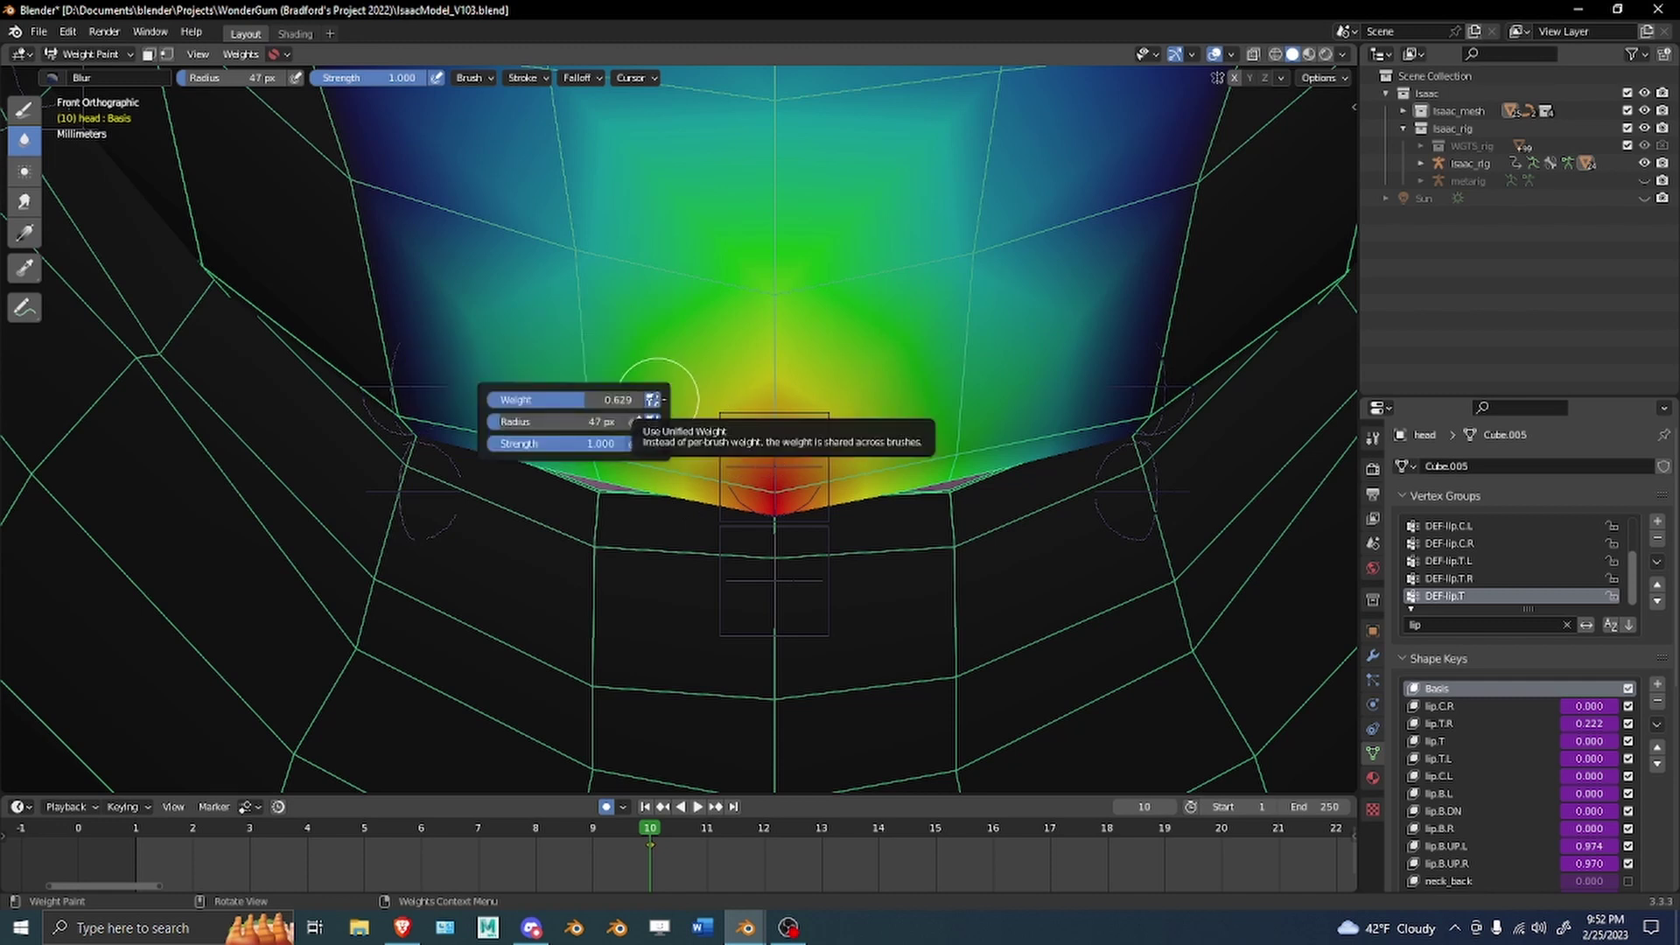
{"action": "type", "text": ".6"}
{"action": "key", "text": "Return"}
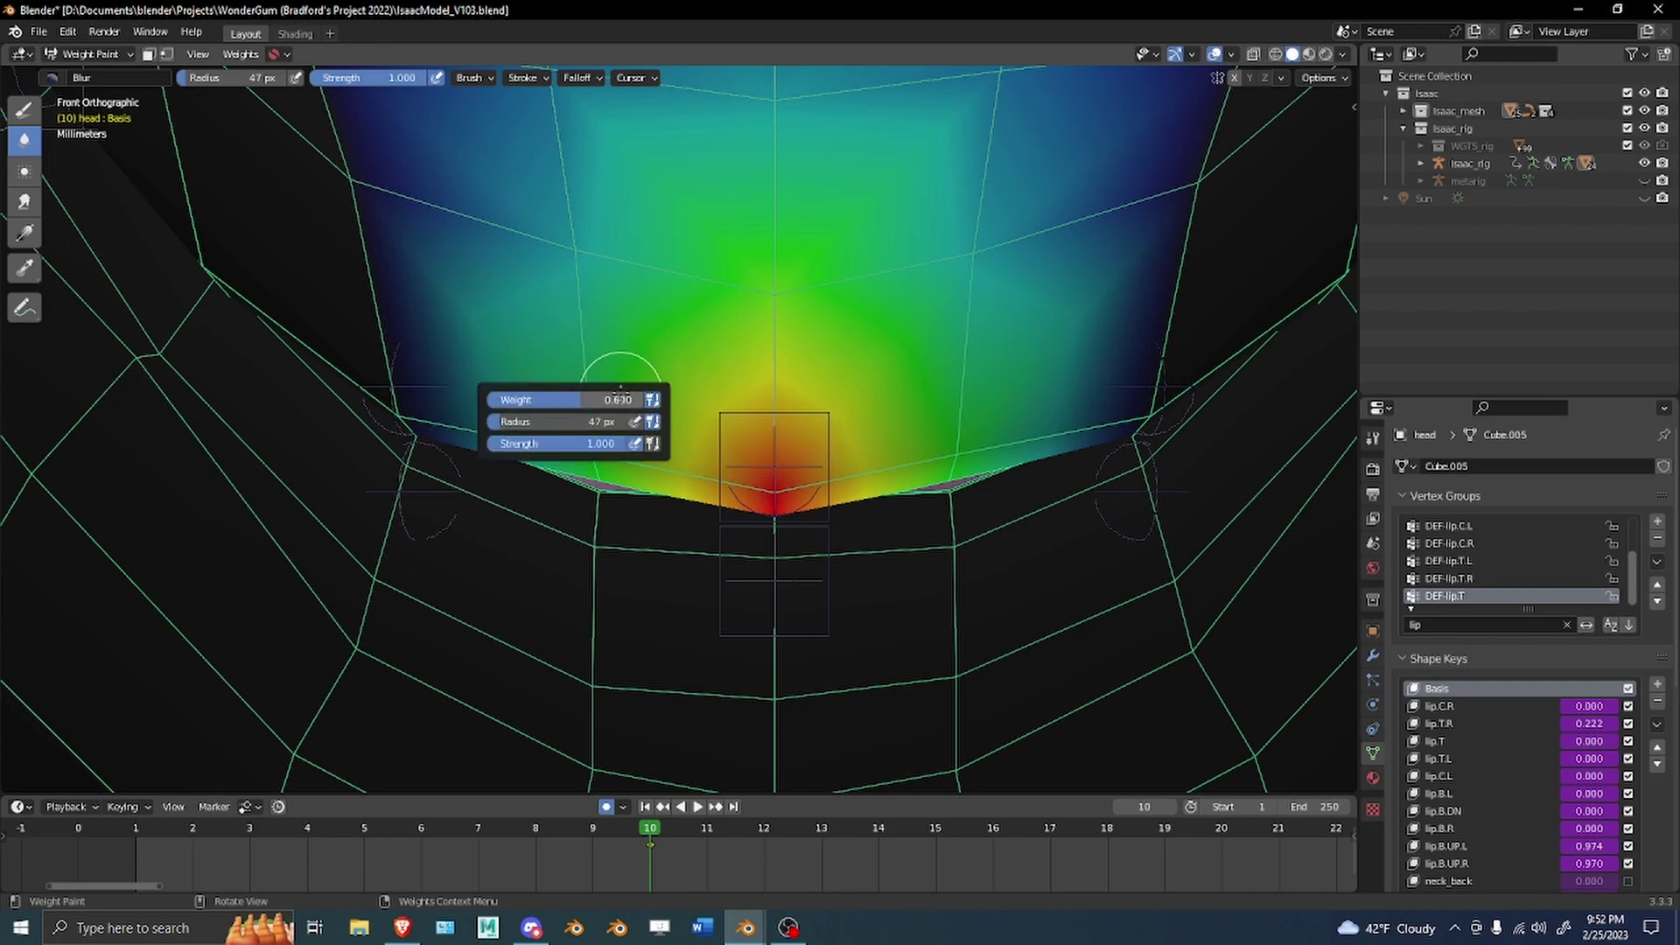
{"action": "key", "text": "d"}
{"action": "left_click_drag", "start_coordinate": [598, 444], "coordinate": [593, 470]}
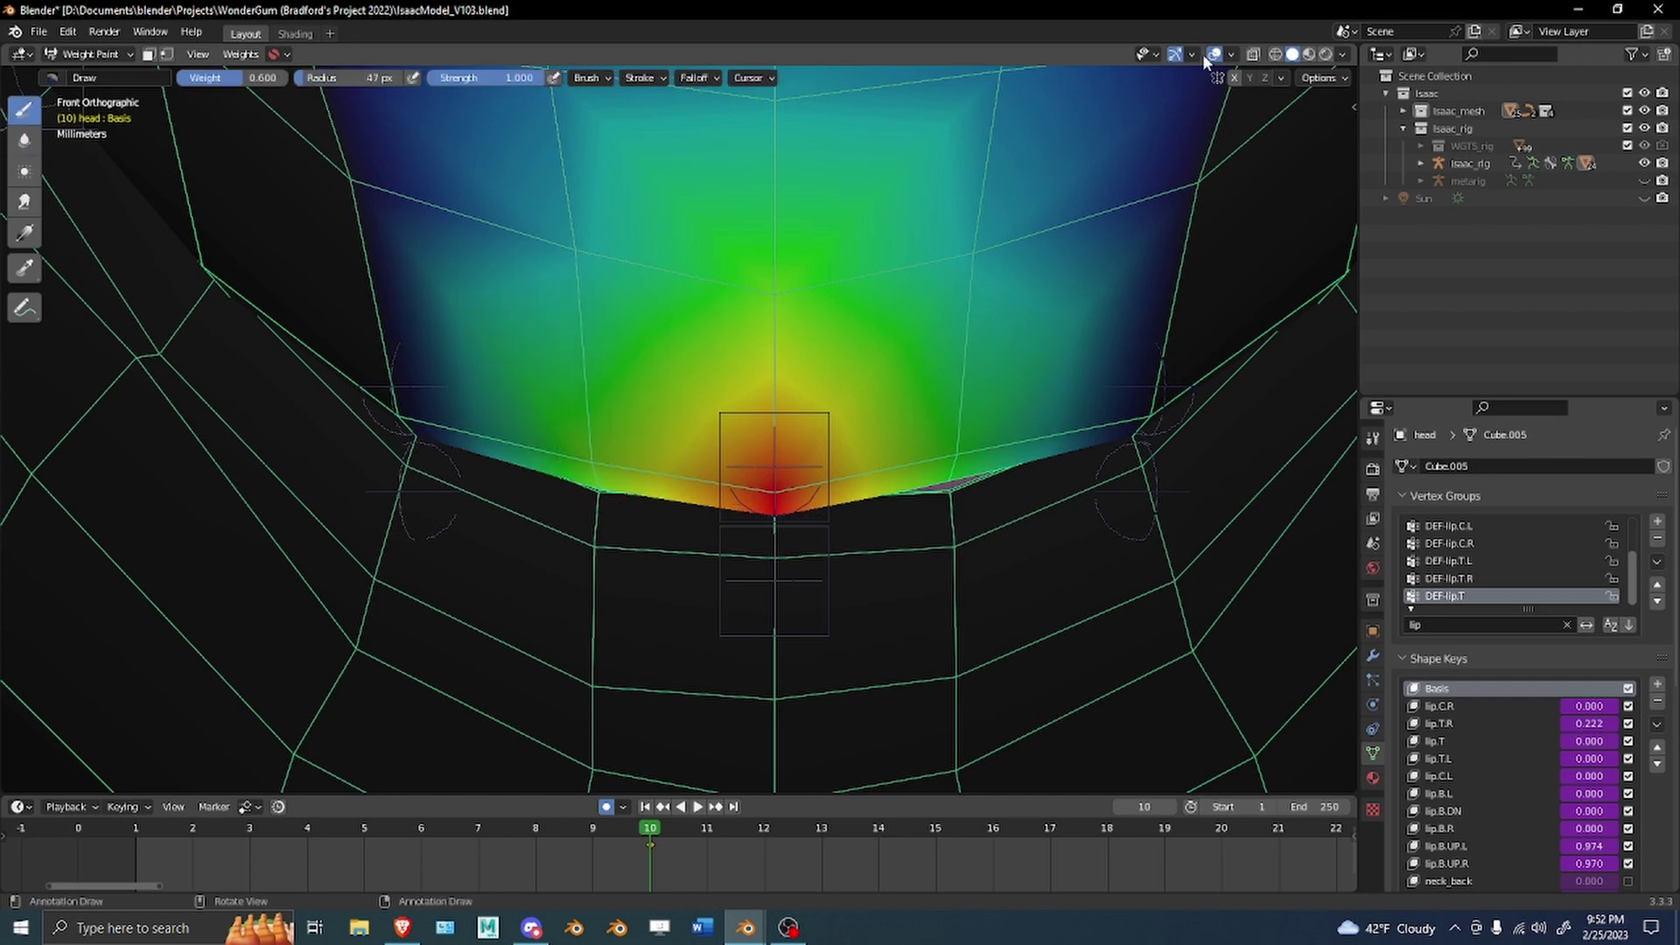
Undo the recent weight strokes on the upper-lip edge and make DEF-lip.T the active vertex group again.
{"action": "left_click_drag", "start_coordinate": [594, 464], "coordinate": [609, 454]}
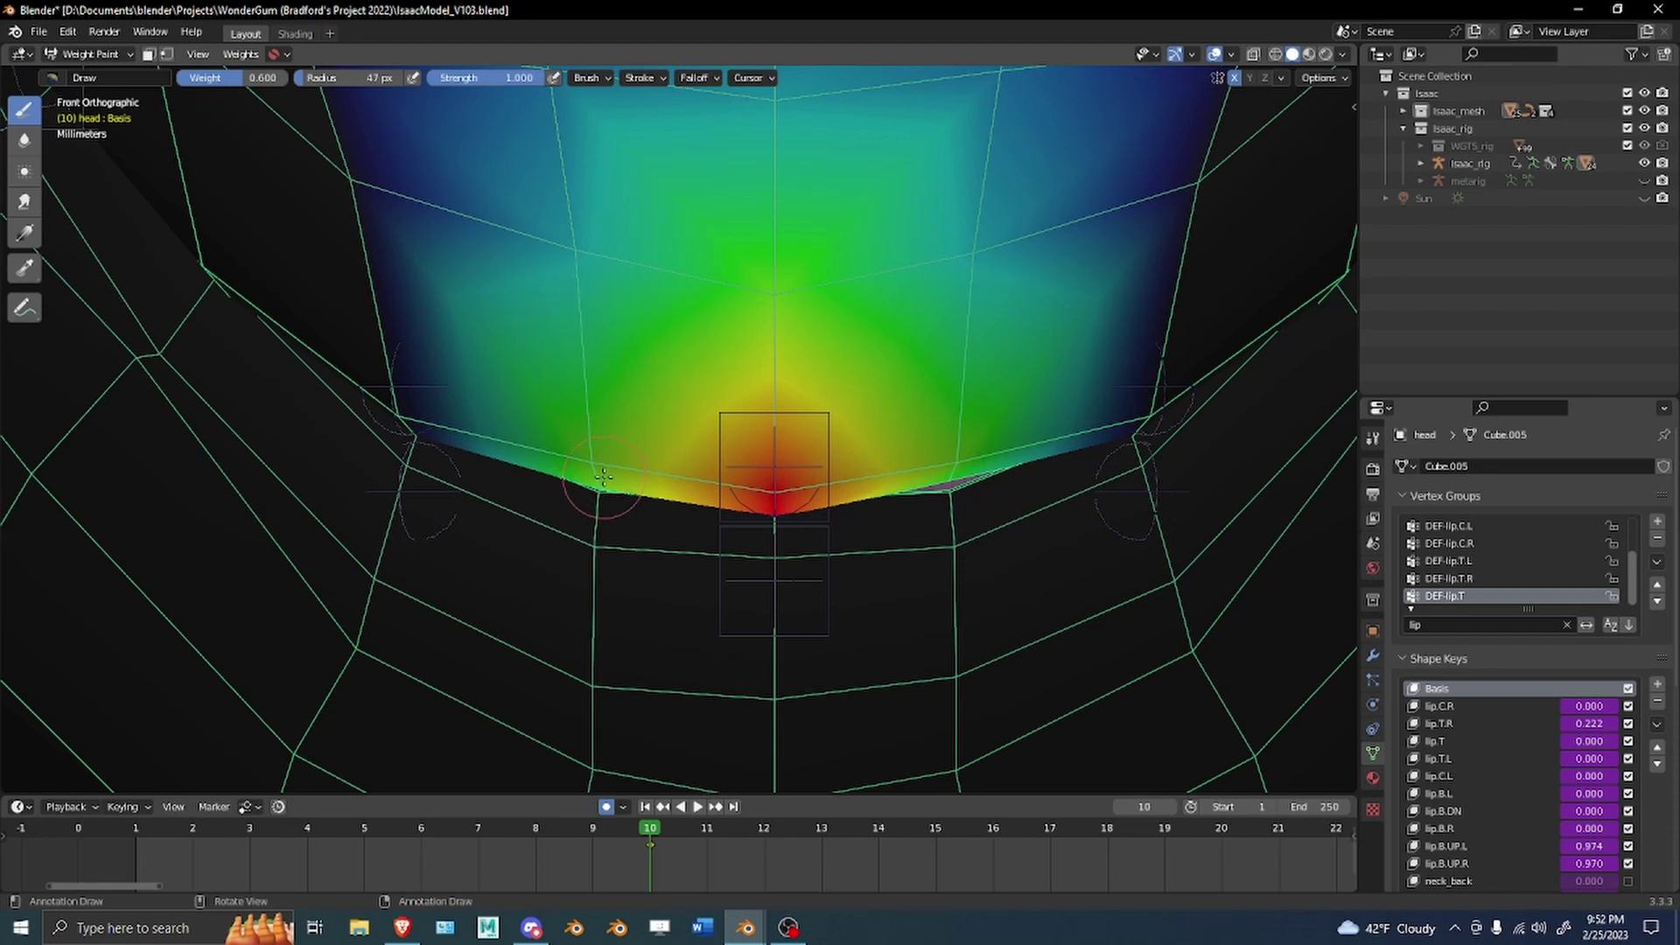
{"action": "left_click", "coordinate": [604, 477]}
{"action": "key", "text": "ctrl+z"}
{"action": "key", "text": "ctrl+z"}
{"action": "key", "text": "ctrl+z"}
{"action": "key", "text": "ctrl+z"}
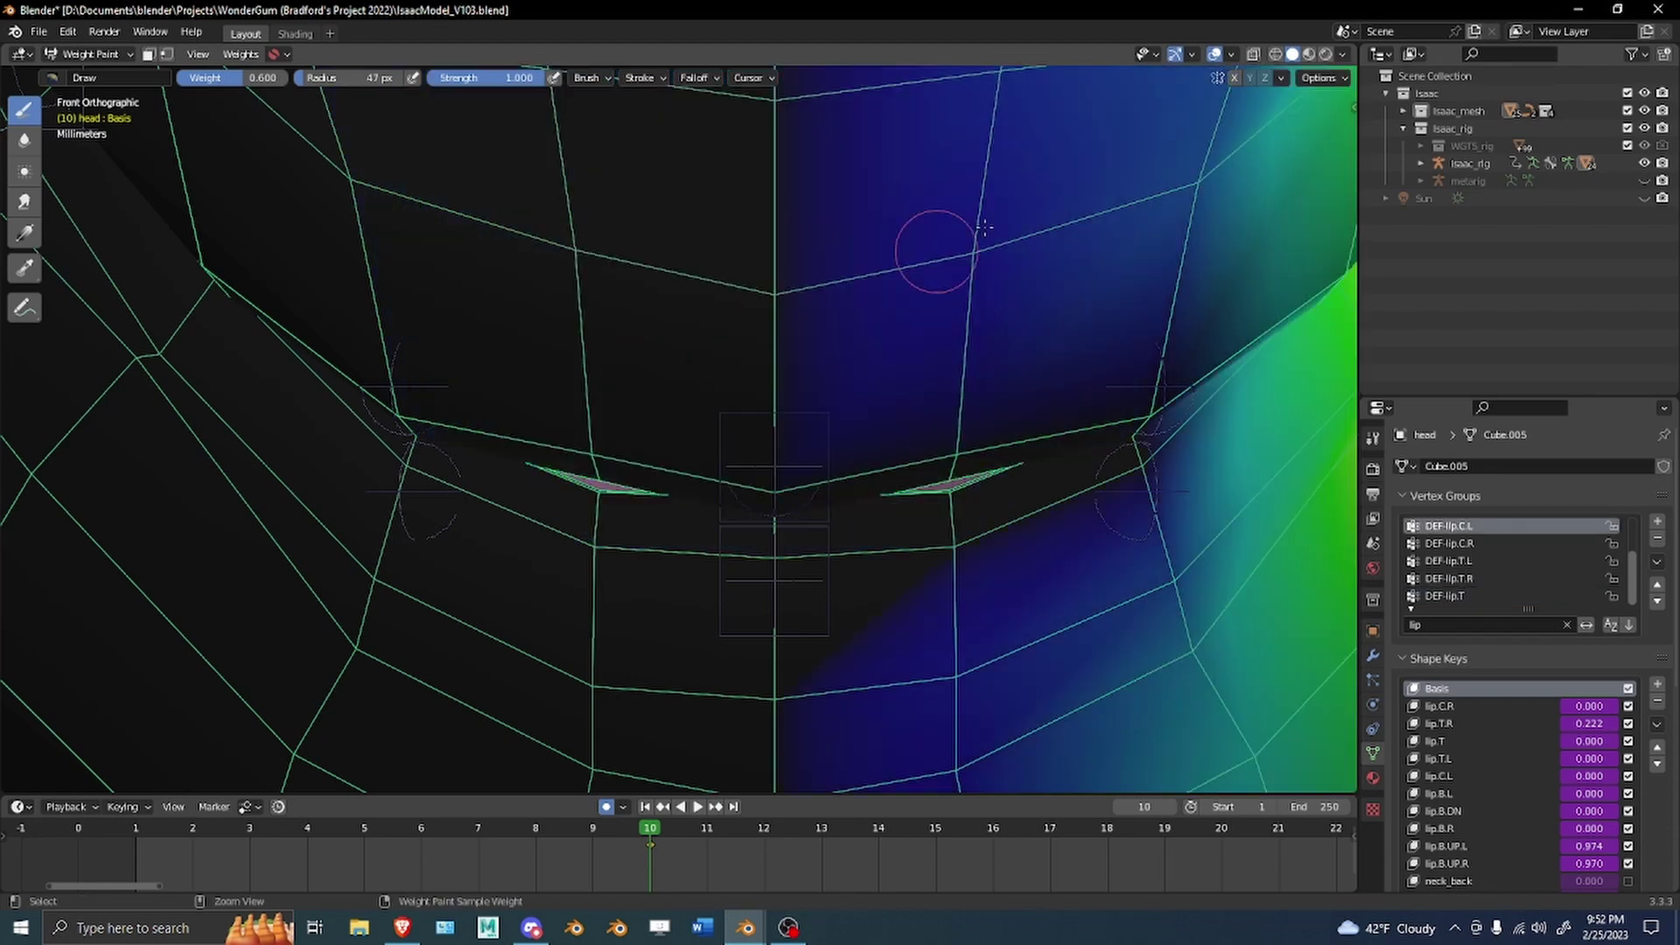
{"action": "left_click", "coordinate": [1482, 595]}
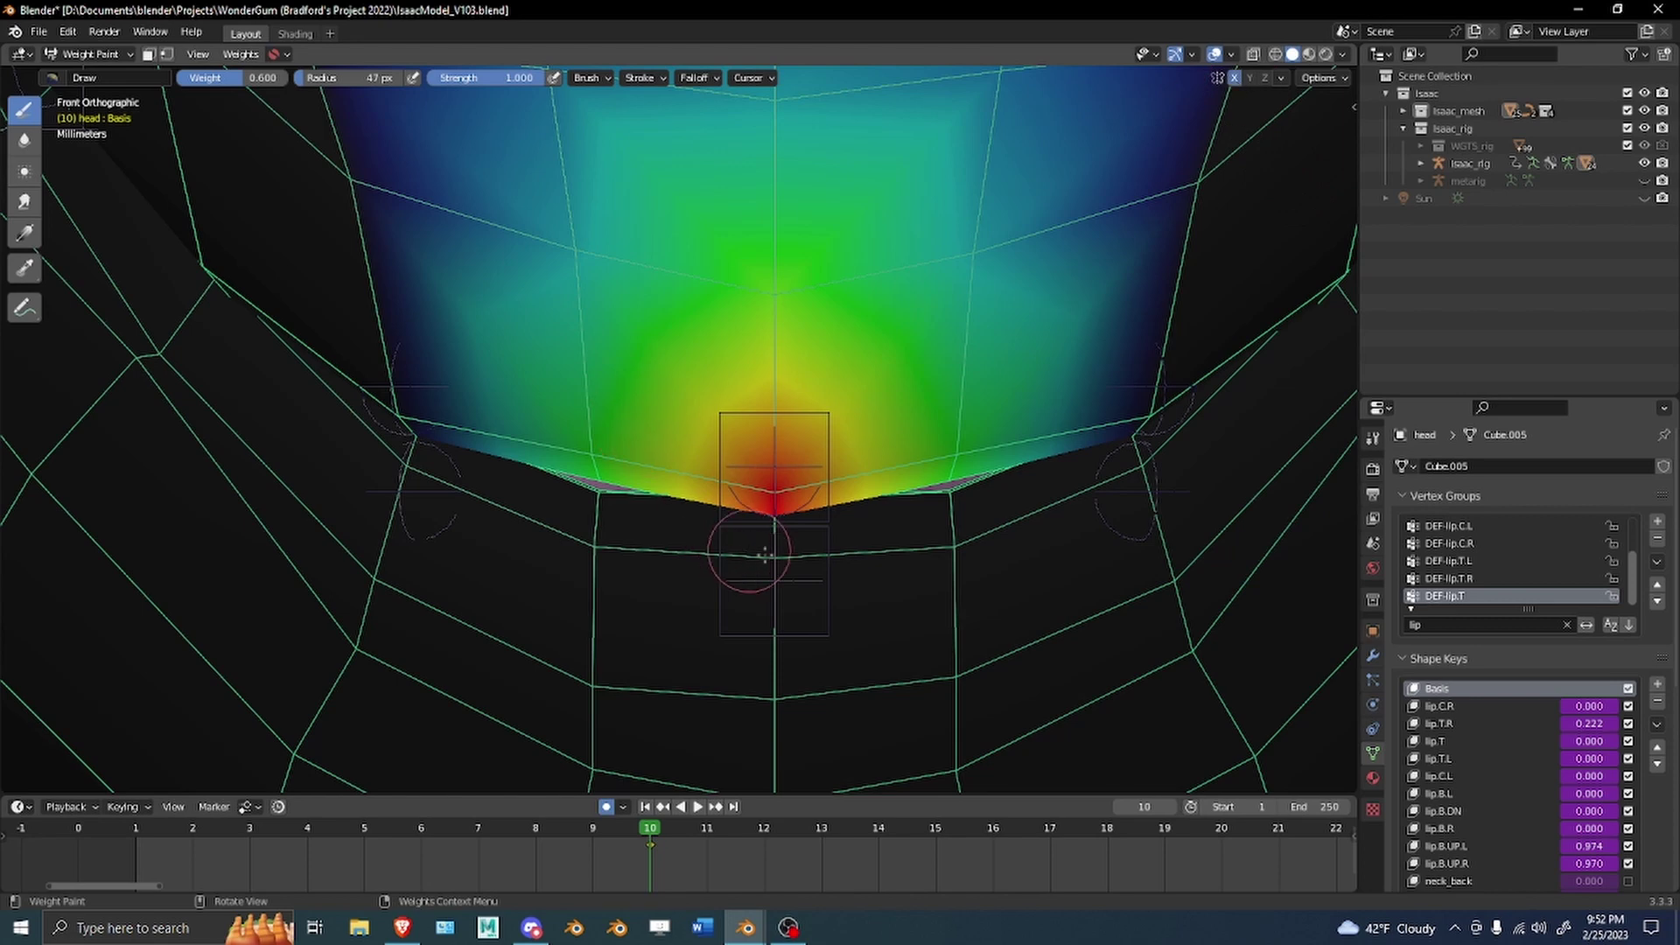
Try pulling the middle lower-lip control of Isaac_rig straight down in Pose Mode and cancel the move.
{"action": "key", "text": "ctrl+Tab"}
{"action": "left_click", "coordinate": [770, 642]}
{"action": "key", "text": "ctrl+Tab"}
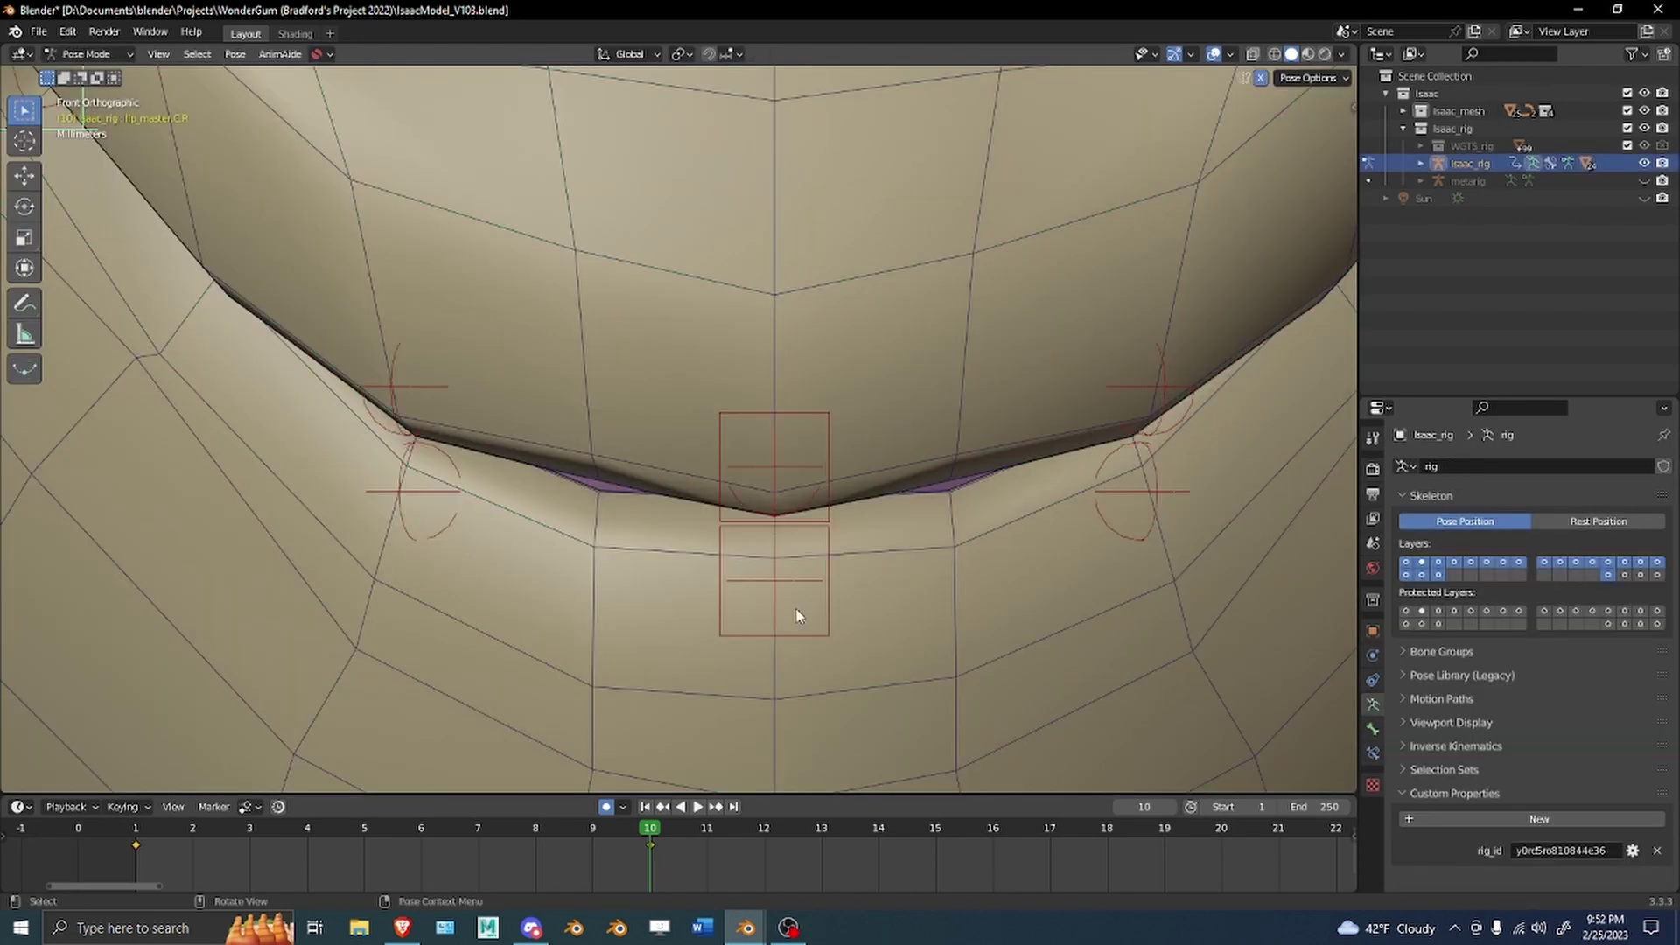
{"action": "left_click_drag", "start_coordinate": [775, 533], "coordinate": [799, 746]}
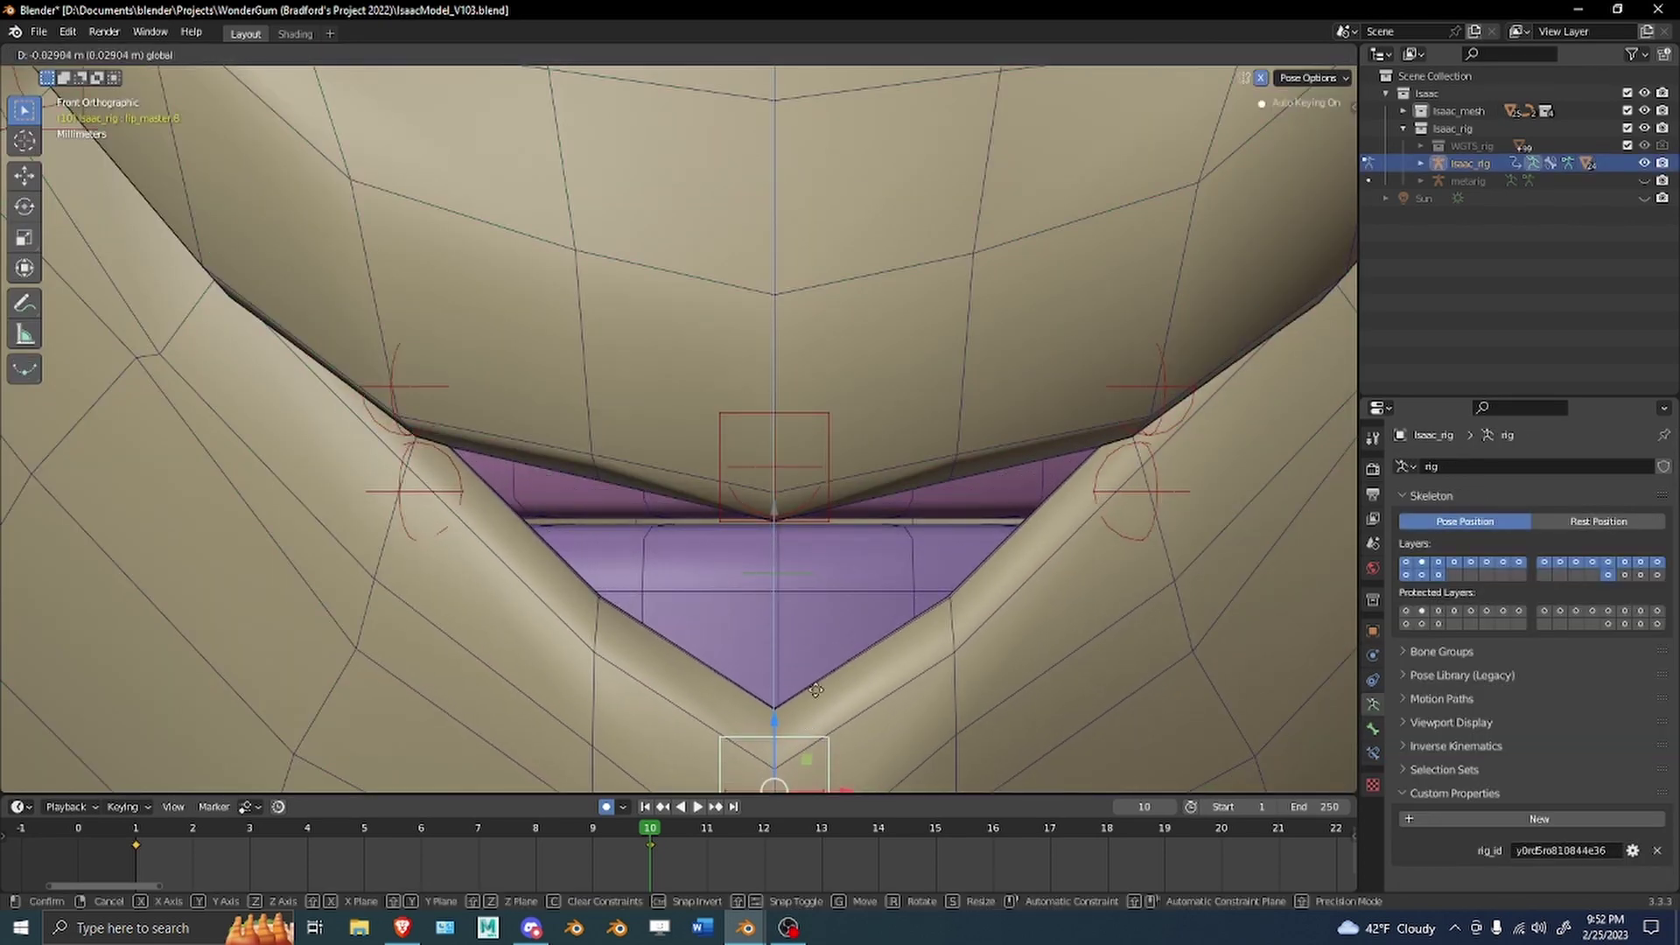
{"action": "right_click", "coordinate": [799, 745]}
Rotate the jaw control about 22° around the X axis to open the mouth.
{"action": "scroll", "coordinate": [834, 558], "scroll_direction": "down", "scroll_amount": 6}
{"action": "left_click", "coordinate": [868, 603]}
{"action": "key", "text": "r"}
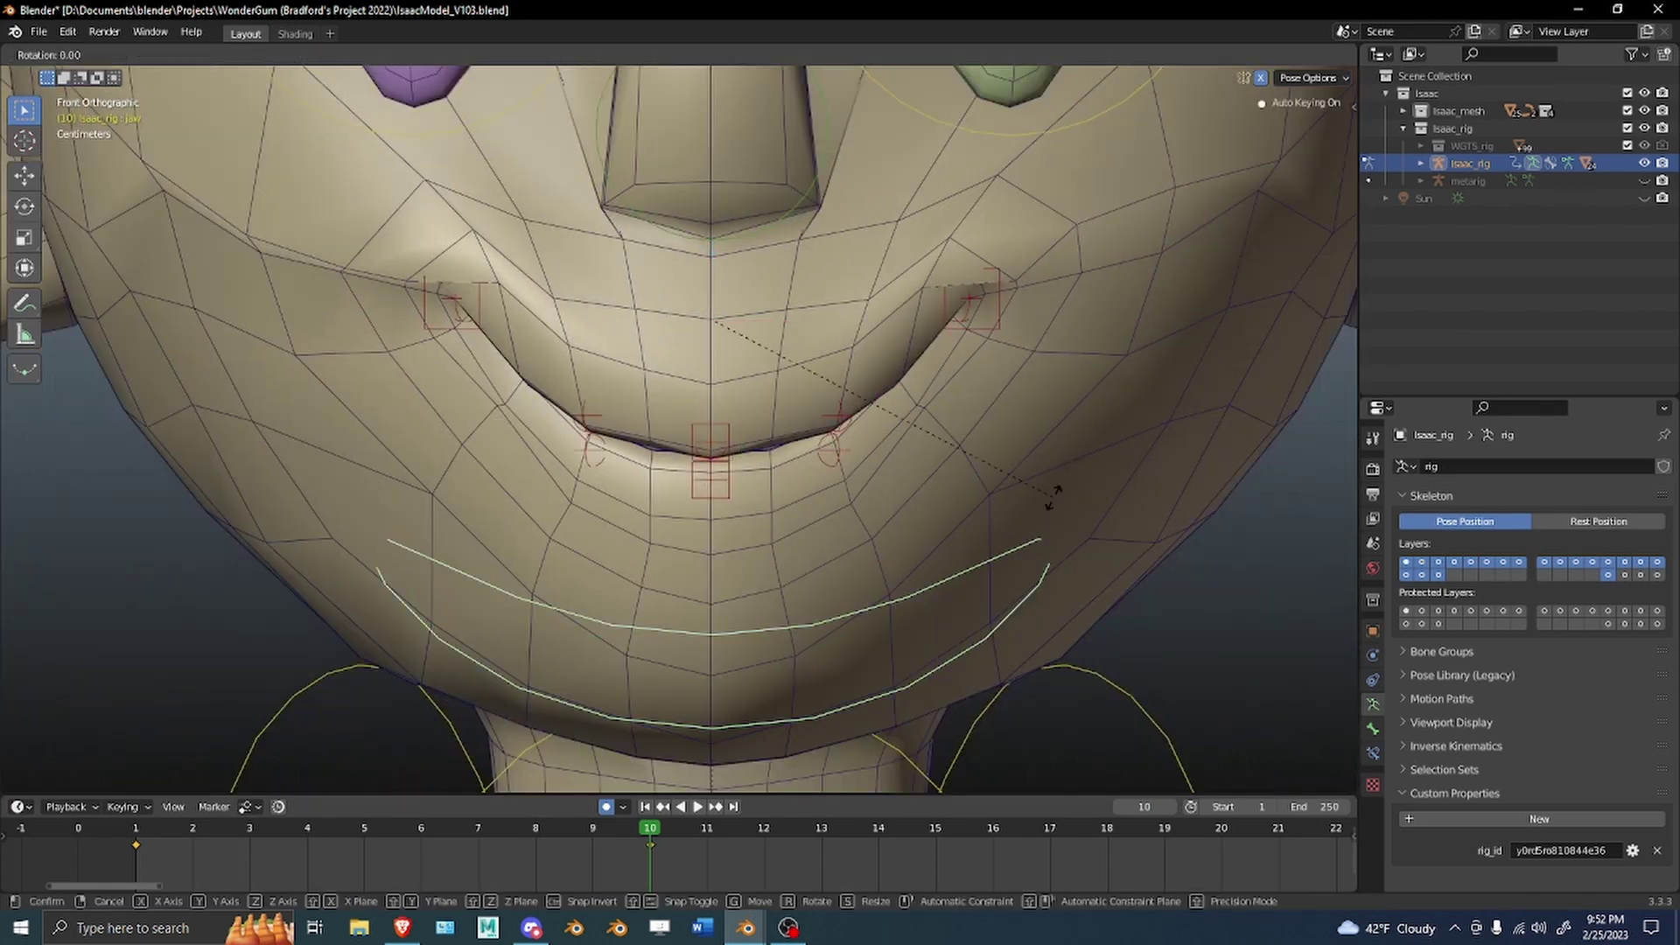
{"action": "key", "text": "x"}
{"action": "left_click", "coordinate": [1122, 77]}
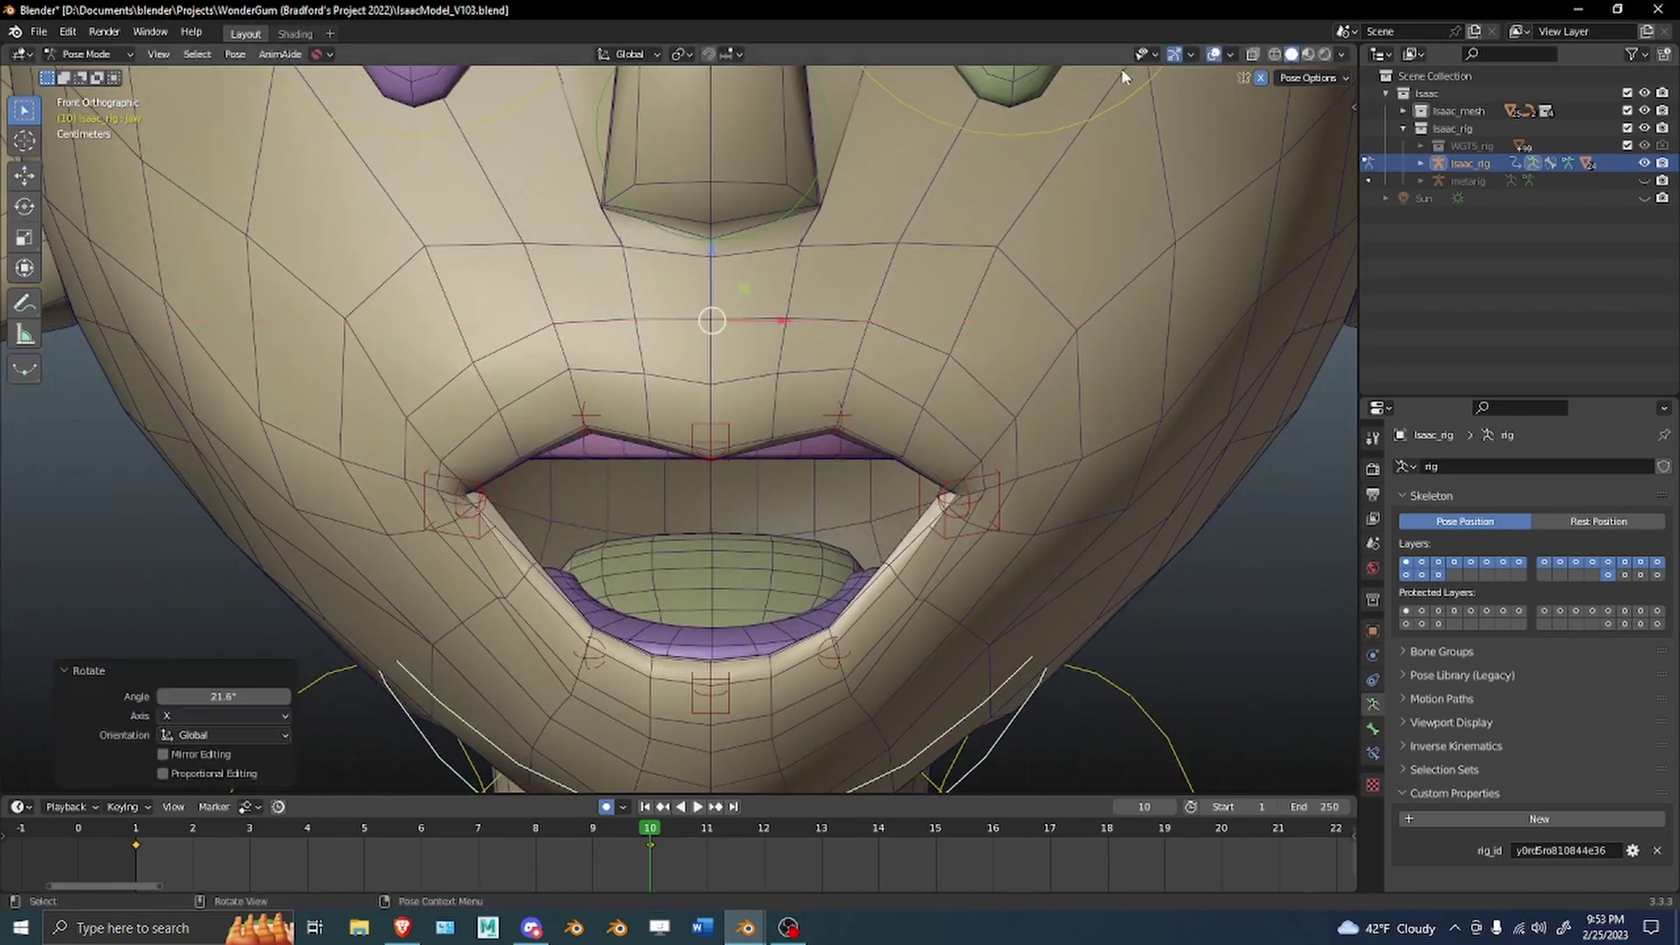
Put the head in Weight Paint mode with wireframe shading and paint DEF-lip.T at weight 0.6 on the upper-lip edge beside the centre.
{"action": "scroll", "coordinate": [978, 474], "scroll_direction": "up", "scroll_amount": 4}
{"action": "key", "text": "ctrl+Tab"}
{"action": "left_click", "coordinate": [860, 412]}
{"action": "key", "text": "ctrl+Tab"}
{"action": "left_click", "coordinate": [760, 350]}
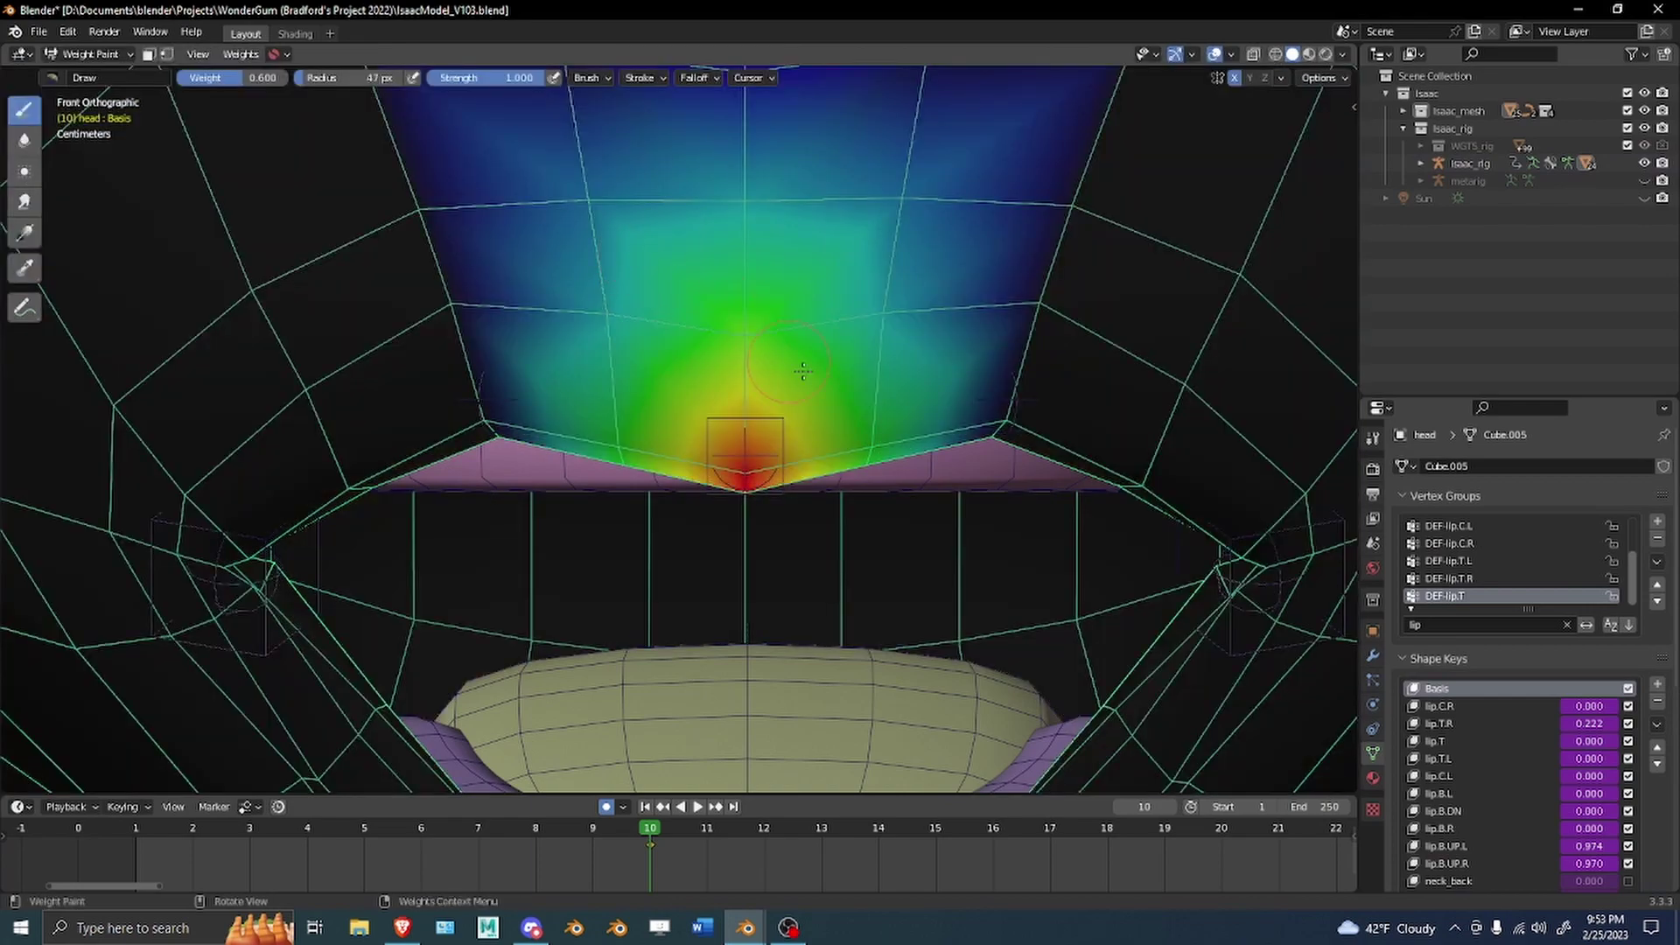
{"action": "scroll", "coordinate": [798, 407], "scroll_direction": "up", "scroll_amount": 1}
{"action": "mouse_move", "coordinate": [654, 440]}
{"action": "middle_mouse_down"}
{"action": "mouse_move", "coordinate": [601, 335]}
{"action": "mouse_move", "coordinate": [597, 374]}
{"action": "mouse_move", "coordinate": [873, 328]}
{"action": "middle_mouse_up"}
{"action": "scroll", "coordinate": [957, 389], "scroll_direction": "up", "scroll_amount": 3}
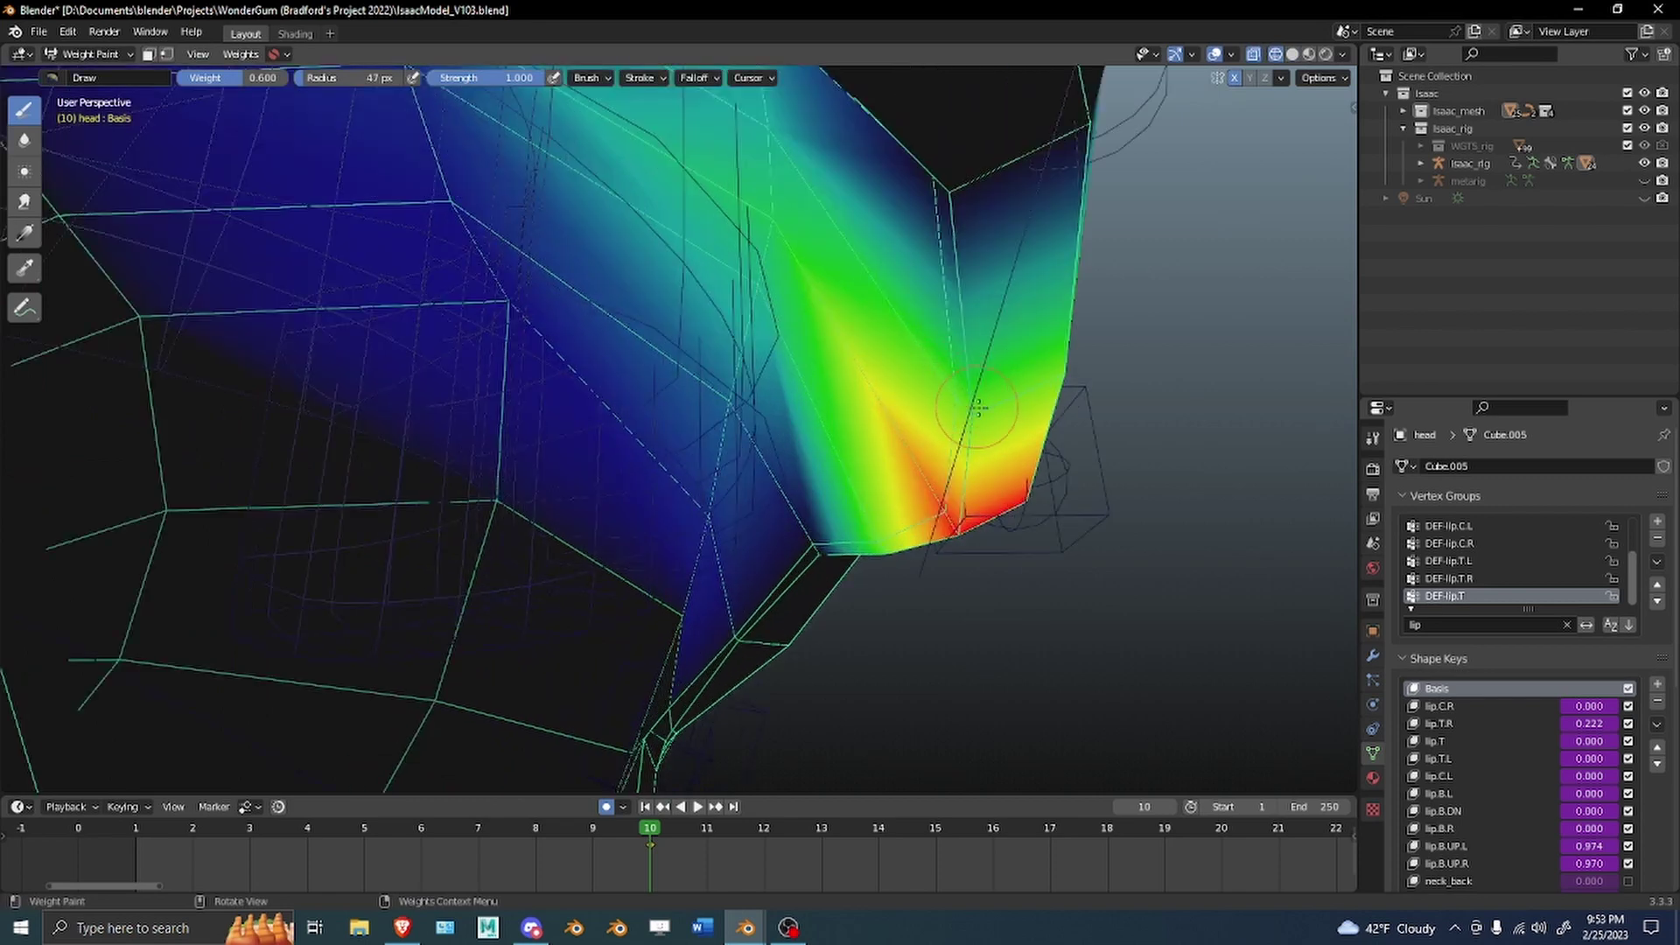
{"action": "mouse_move", "coordinate": [977, 407]}
{"action": "middle_mouse_down"}
{"action": "mouse_move", "coordinate": [963, 514]}
{"action": "mouse_move", "coordinate": [909, 481]}
{"action": "mouse_move", "coordinate": [891, 516]}
{"action": "mouse_move", "coordinate": [543, 525]}
{"action": "middle_mouse_up"}
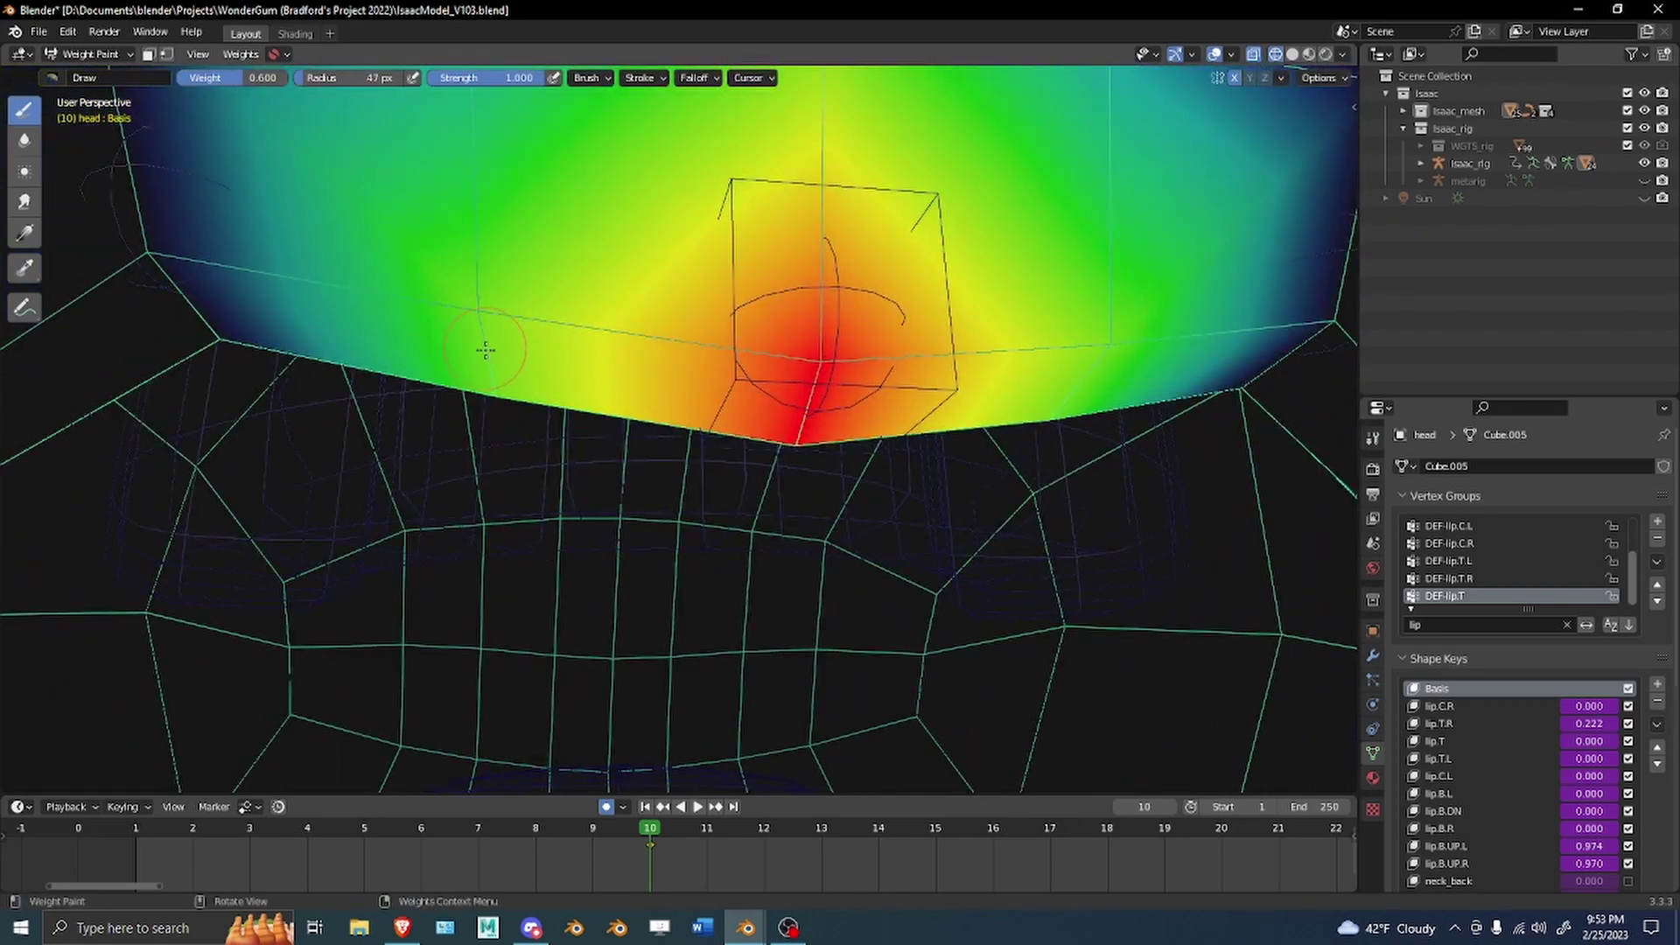
{"action": "scroll", "coordinate": [496, 298], "scroll_direction": "down", "scroll_amount": 2}
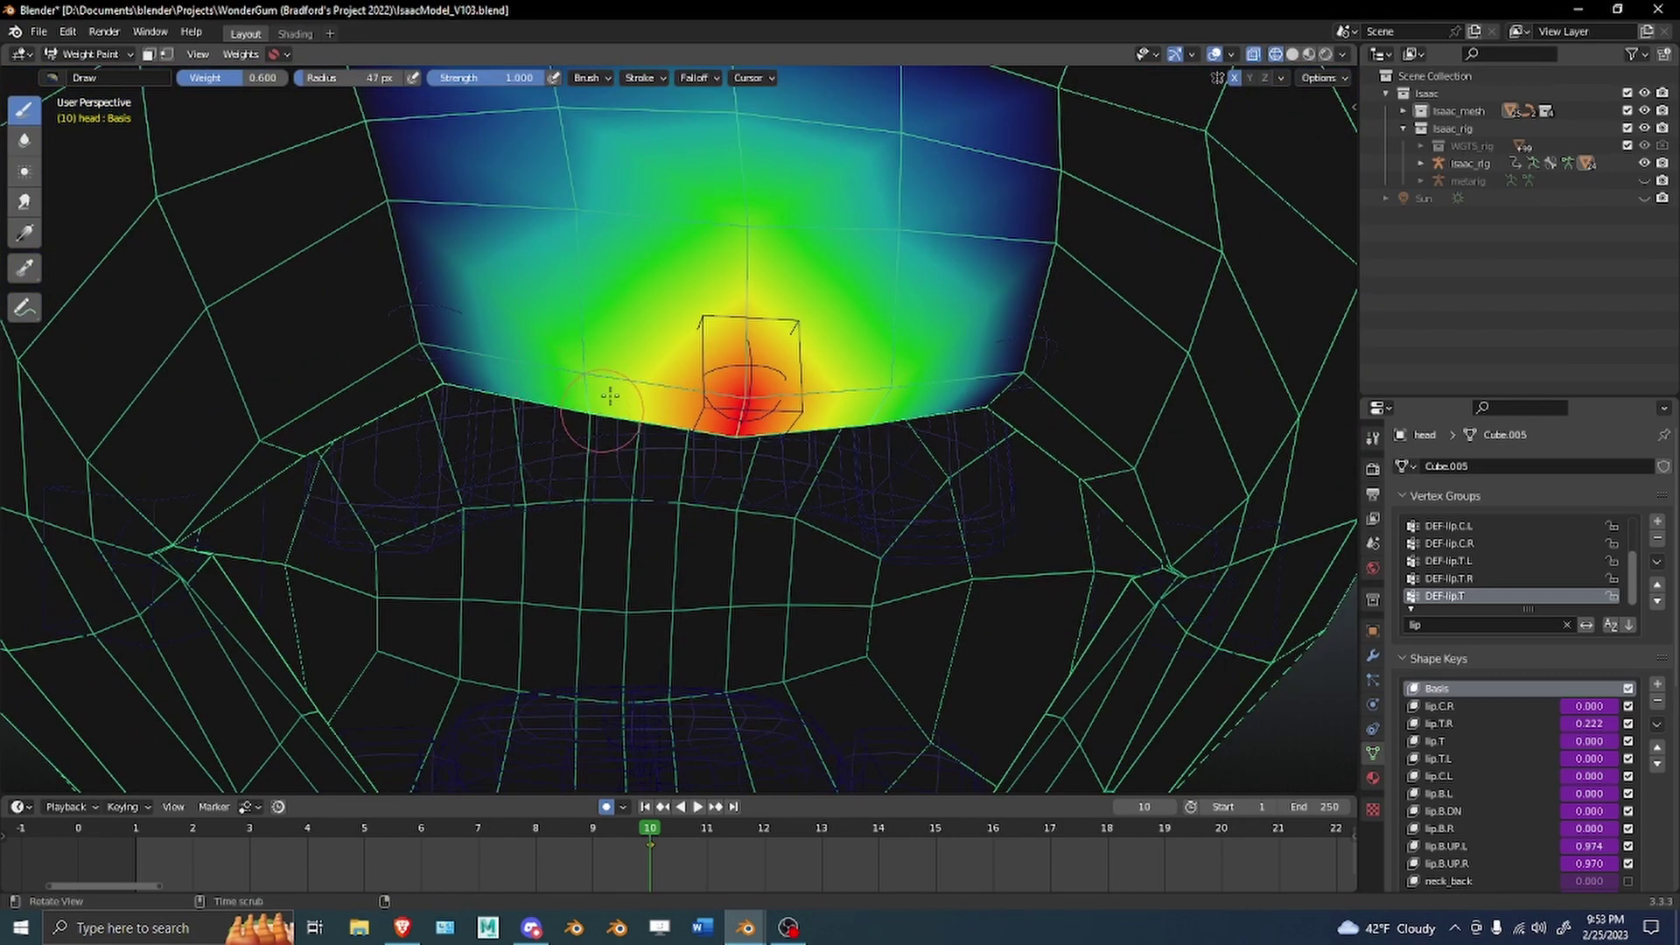
Compare the painted upper-lip area at frames 1 and 10.
{"action": "middle_click_drag", "start_coordinate": [607, 404], "coordinate": [550, 367]}
{"action": "scroll", "coordinate": [550, 366], "scroll_direction": "down", "scroll_amount": 11, "text": "alt"}
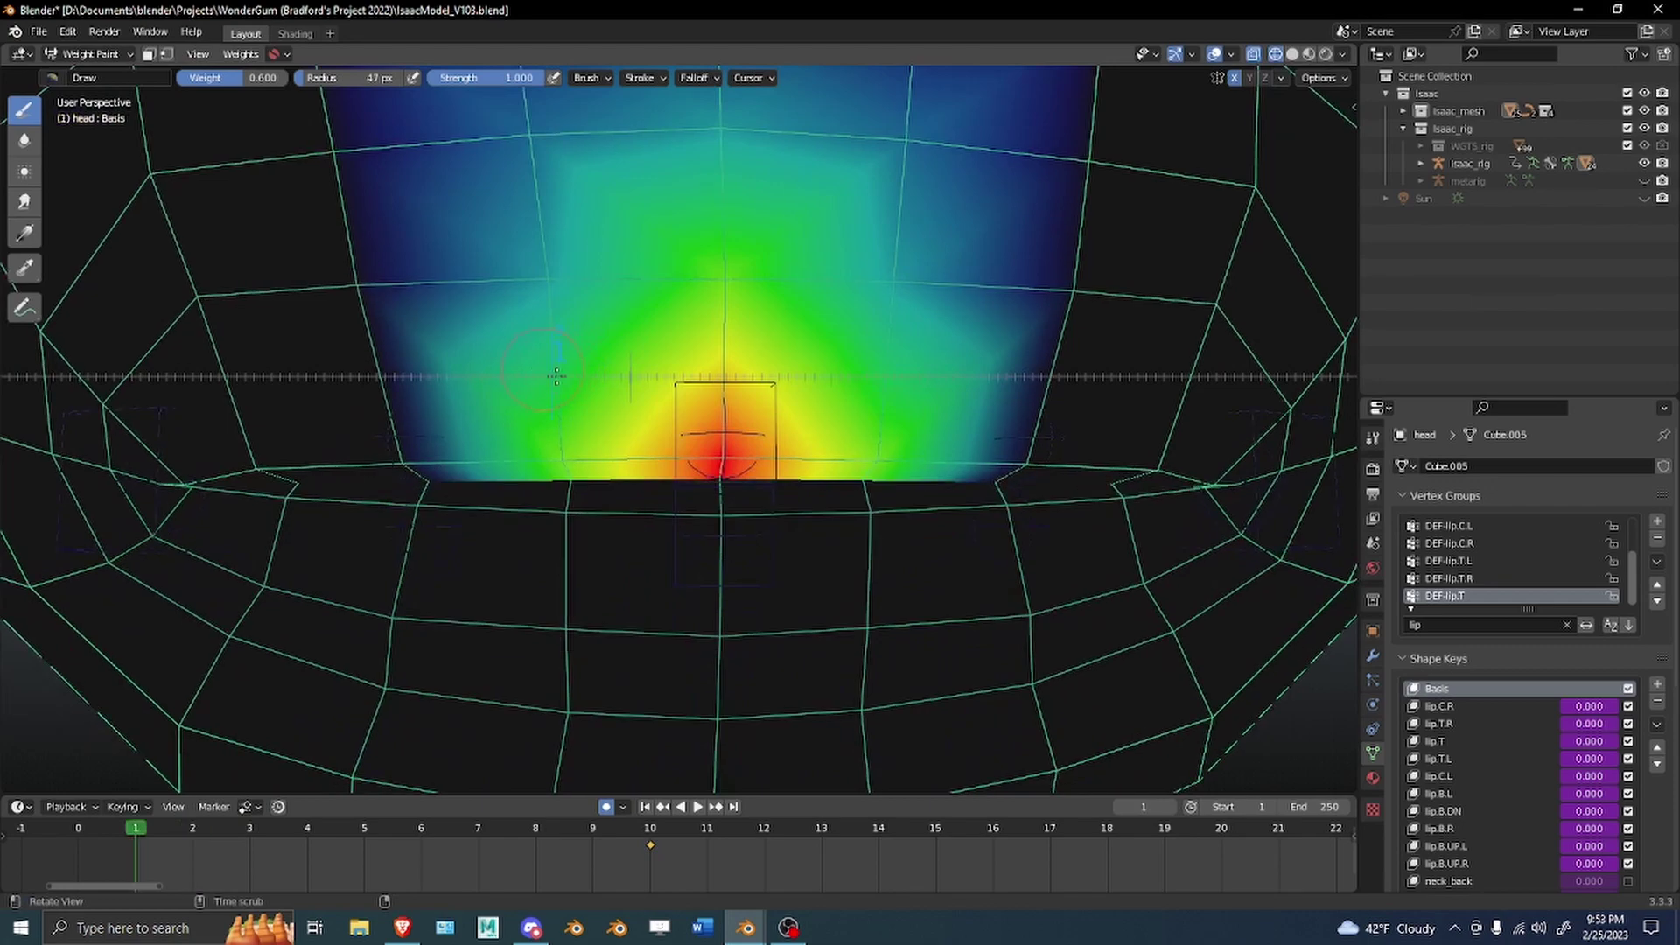
{"action": "scroll", "coordinate": [632, 407], "scroll_direction": "up", "scroll_amount": 3, "text": "alt"}
{"action": "scroll", "coordinate": [633, 406], "scroll_direction": "down", "scroll_amount": 5}
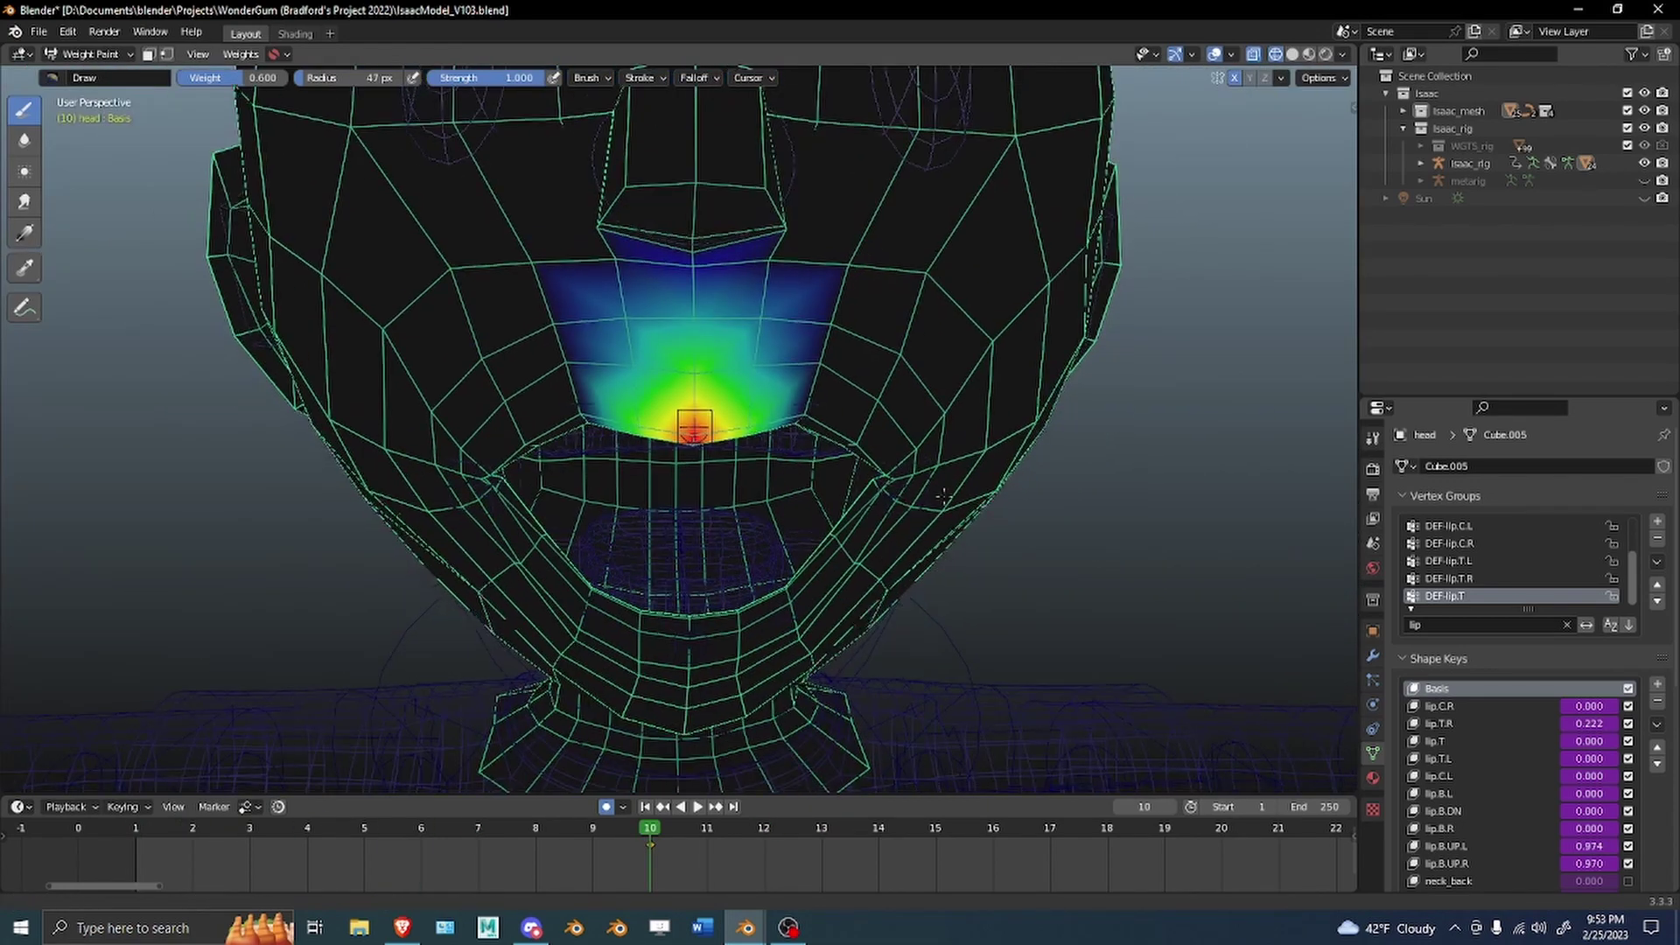
Return Isaac_rig to Pose Mode and clear the jaw control's rotation.
{"action": "key", "text": "ctrl+Tab"}
{"action": "mouse_move", "coordinate": [748, 553]}
{"action": "middle_mouse_down", "text": "shift"}
{"action": "mouse_move", "coordinate": [722, 459]}
{"action": "mouse_move", "coordinate": [904, 509]}
{"action": "middle_mouse_up", "text": "shift"}
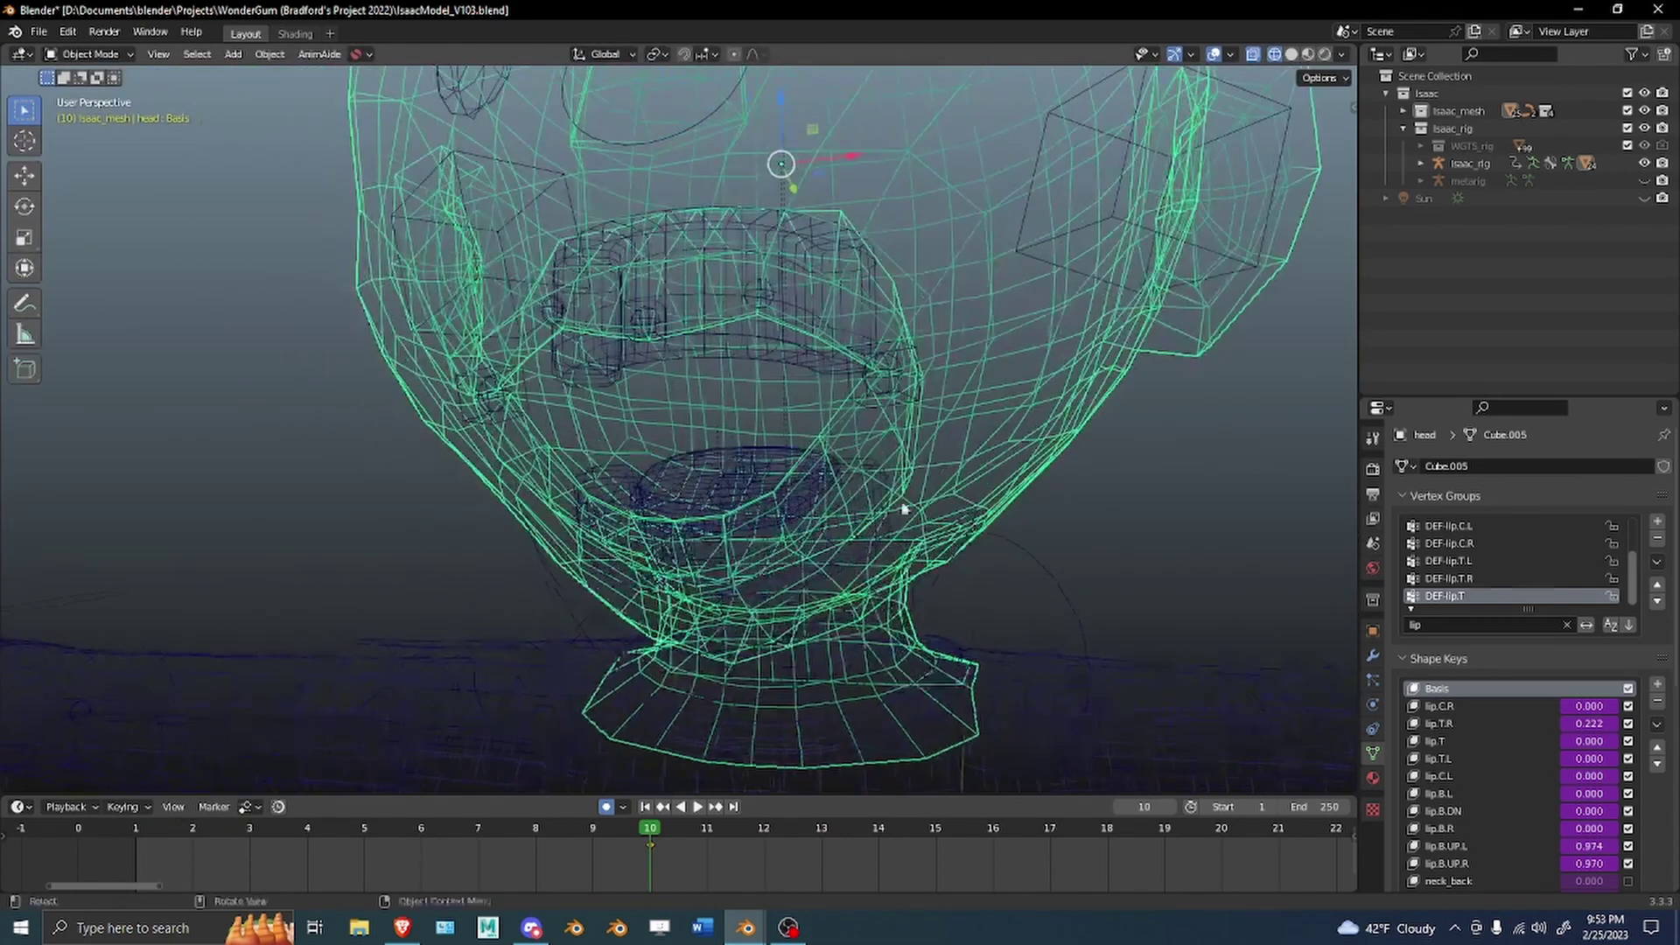
{"action": "left_click", "coordinate": [1247, 276]}
{"action": "key", "text": "ctrl+Tab"}
{"action": "left_click", "coordinate": [989, 528]}
{"action": "key", "text": "alt+r"}
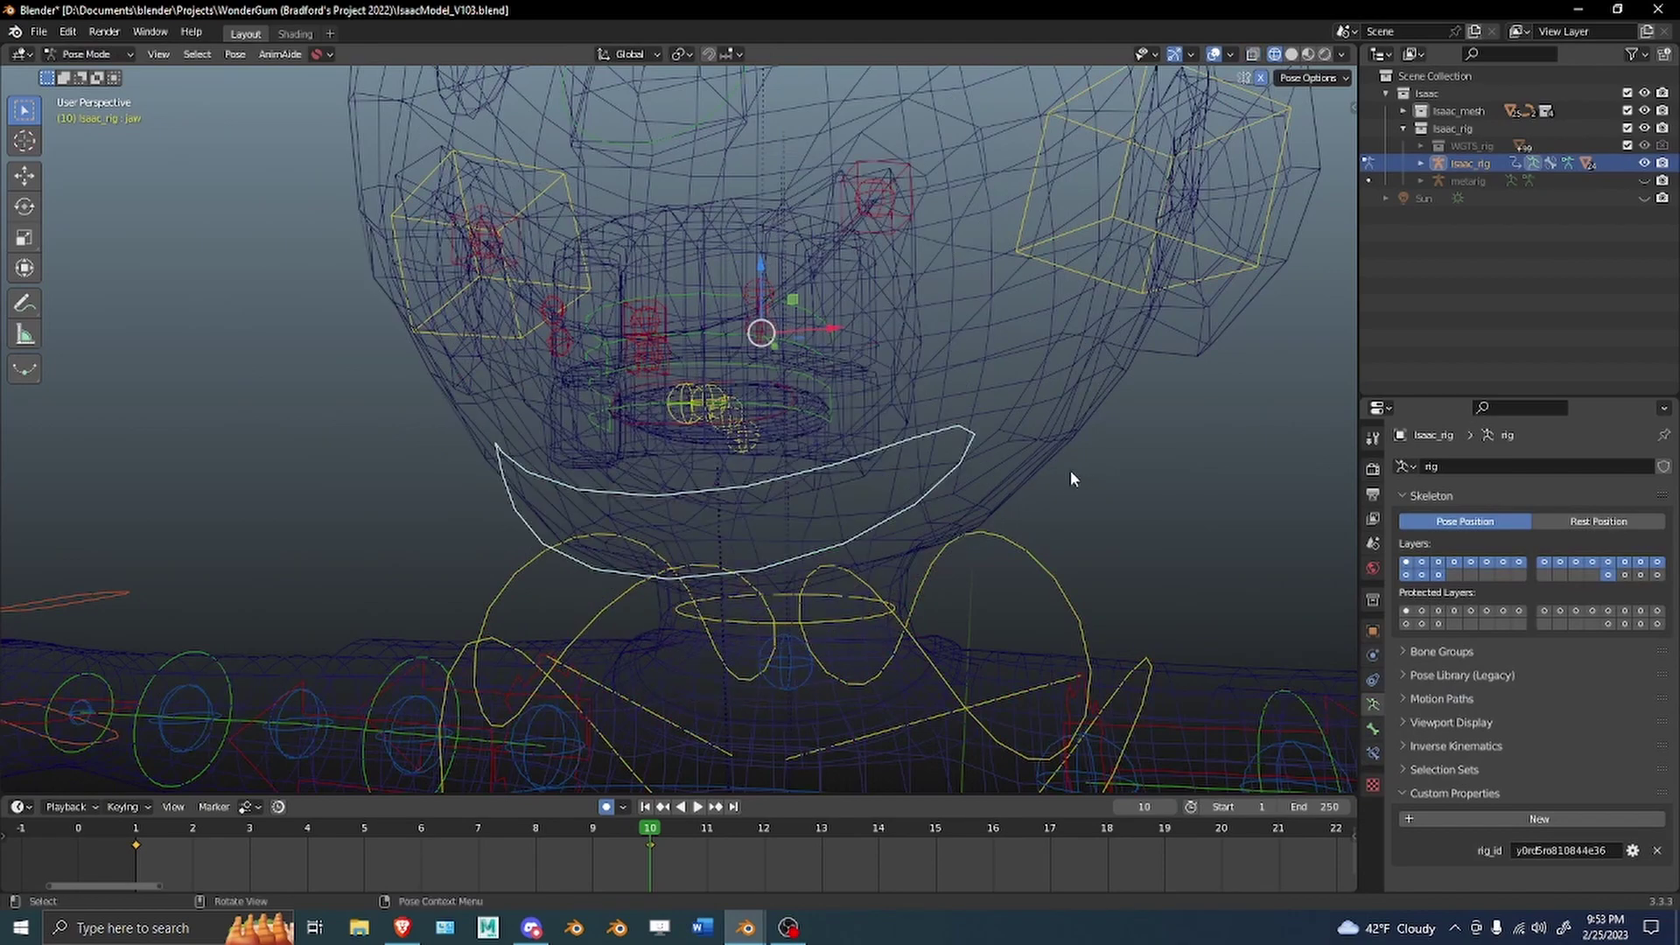
Switch to solid shading and examine the closed lips close up from the front.
{"action": "key", "text": "z"}
{"action": "middle_click_drag", "start_coordinate": [762, 334], "coordinate": [760, 358], "text": "shift"}
{"action": "key", "text": "z"}
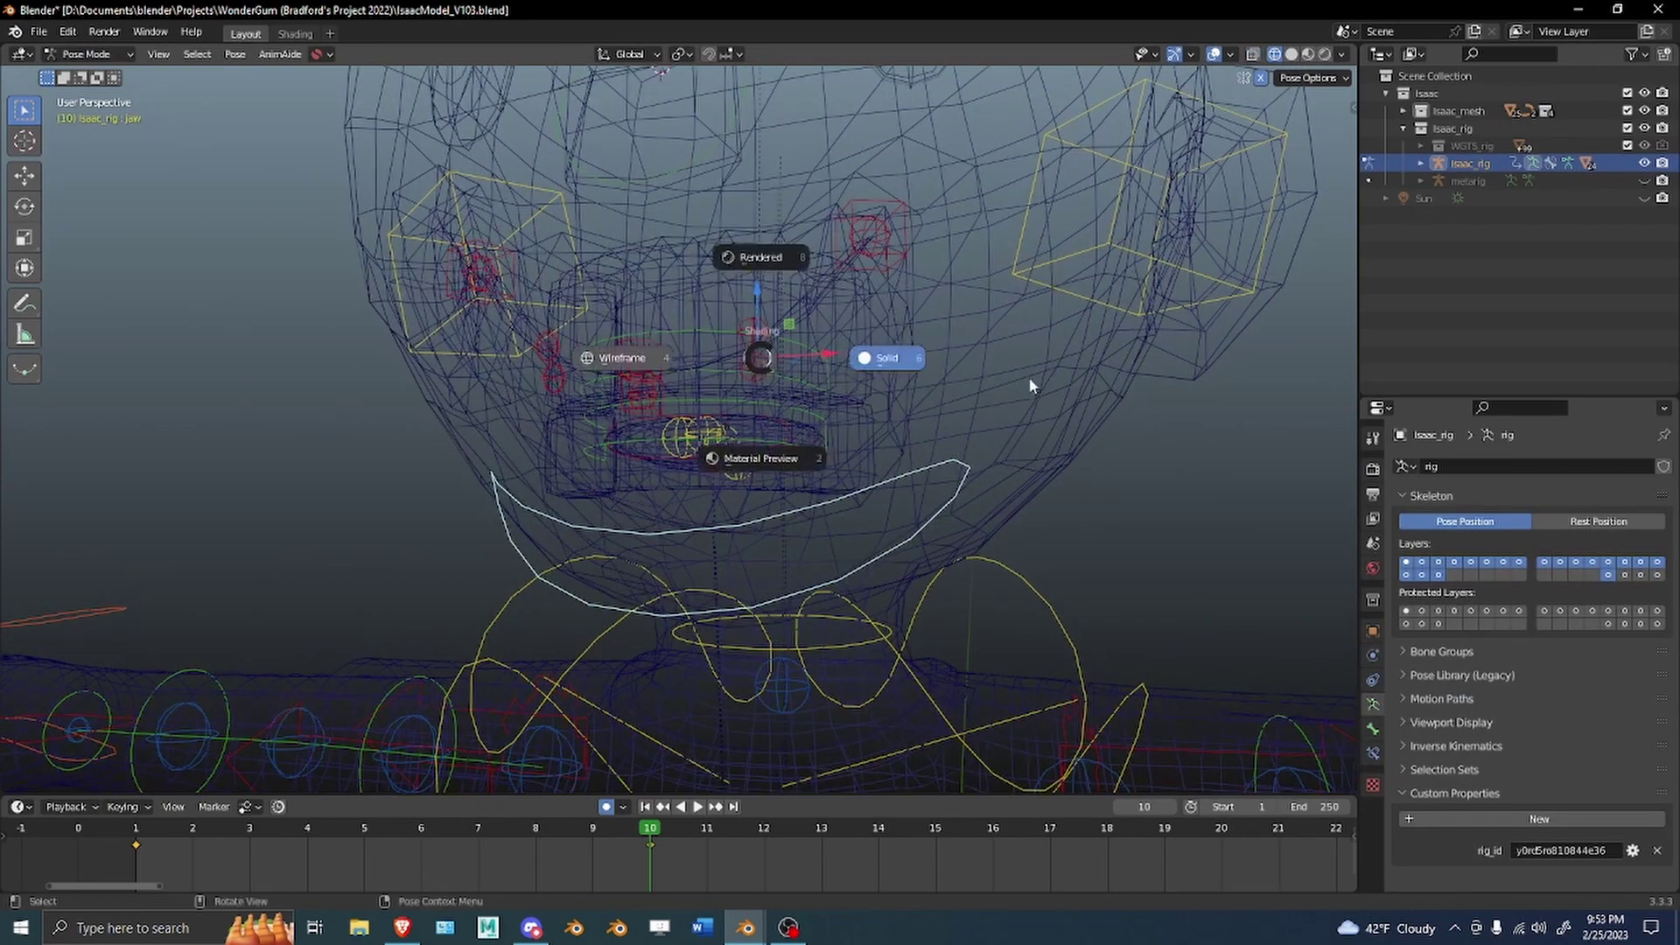
{"action": "left_click", "coordinate": [474, 340]}
{"action": "middle_click_drag", "start_coordinate": [475, 339], "coordinate": [726, 336]}
{"action": "key", "text": "z"}
{"action": "left_click", "coordinate": [961, 348]}
{"action": "key", "text": "KP_1"}
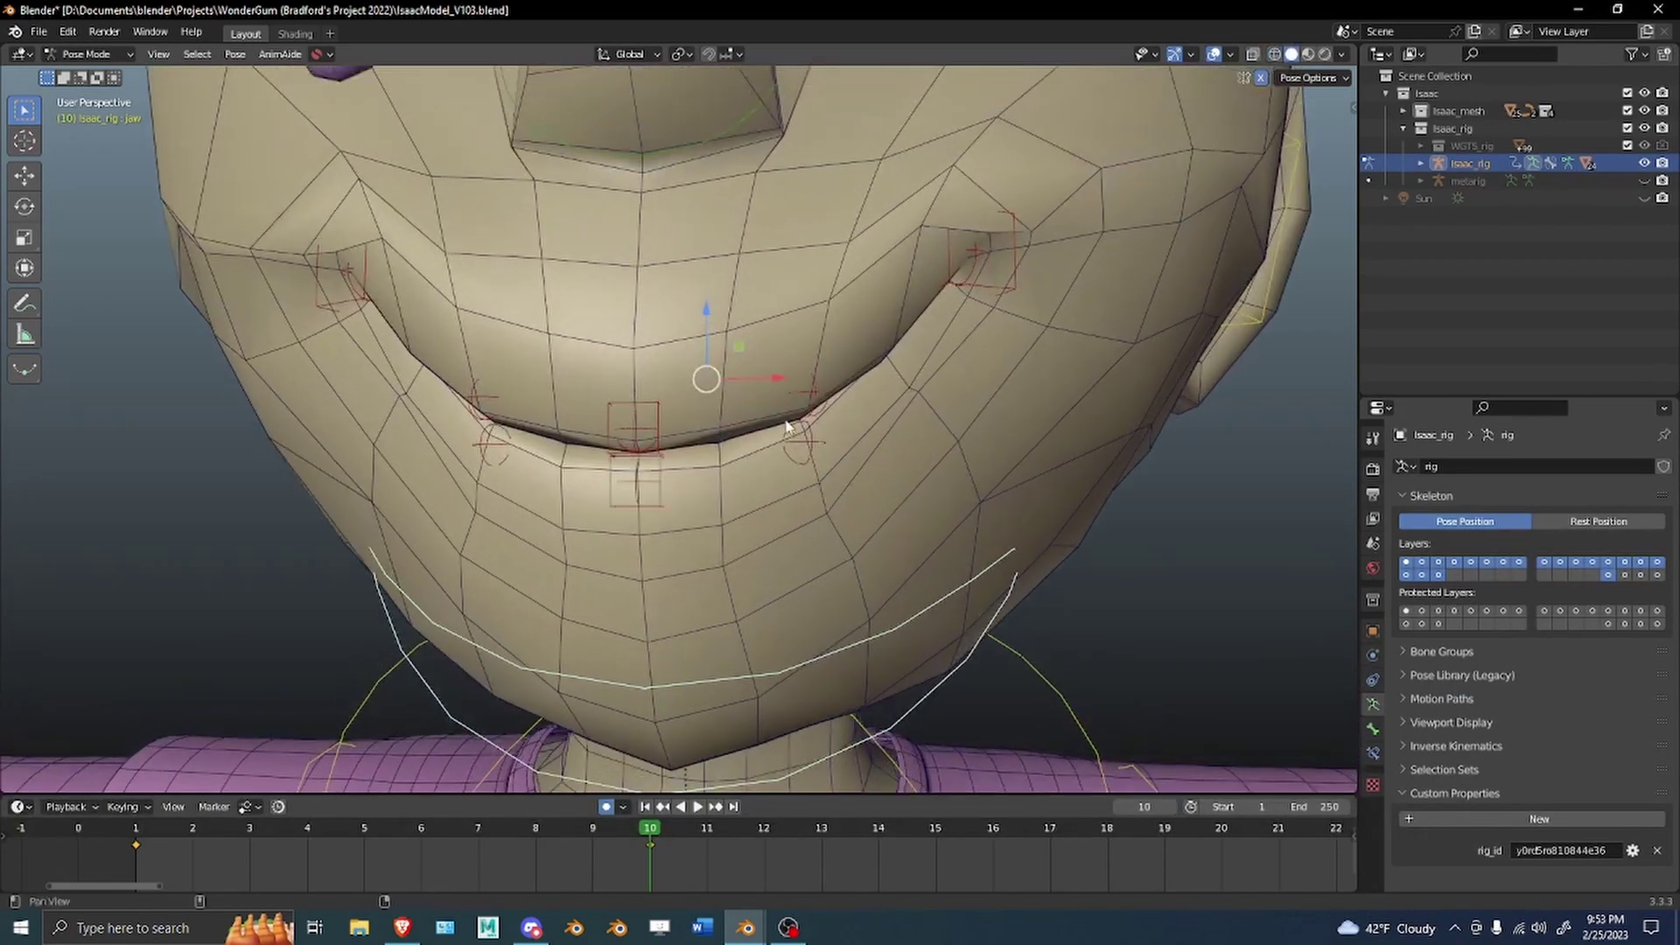
{"action": "scroll", "coordinate": [772, 375], "scroll_direction": "up", "scroll_amount": 3}
{"action": "scroll", "coordinate": [778, 372], "scroll_direction": "up", "scroll_amount": 4}
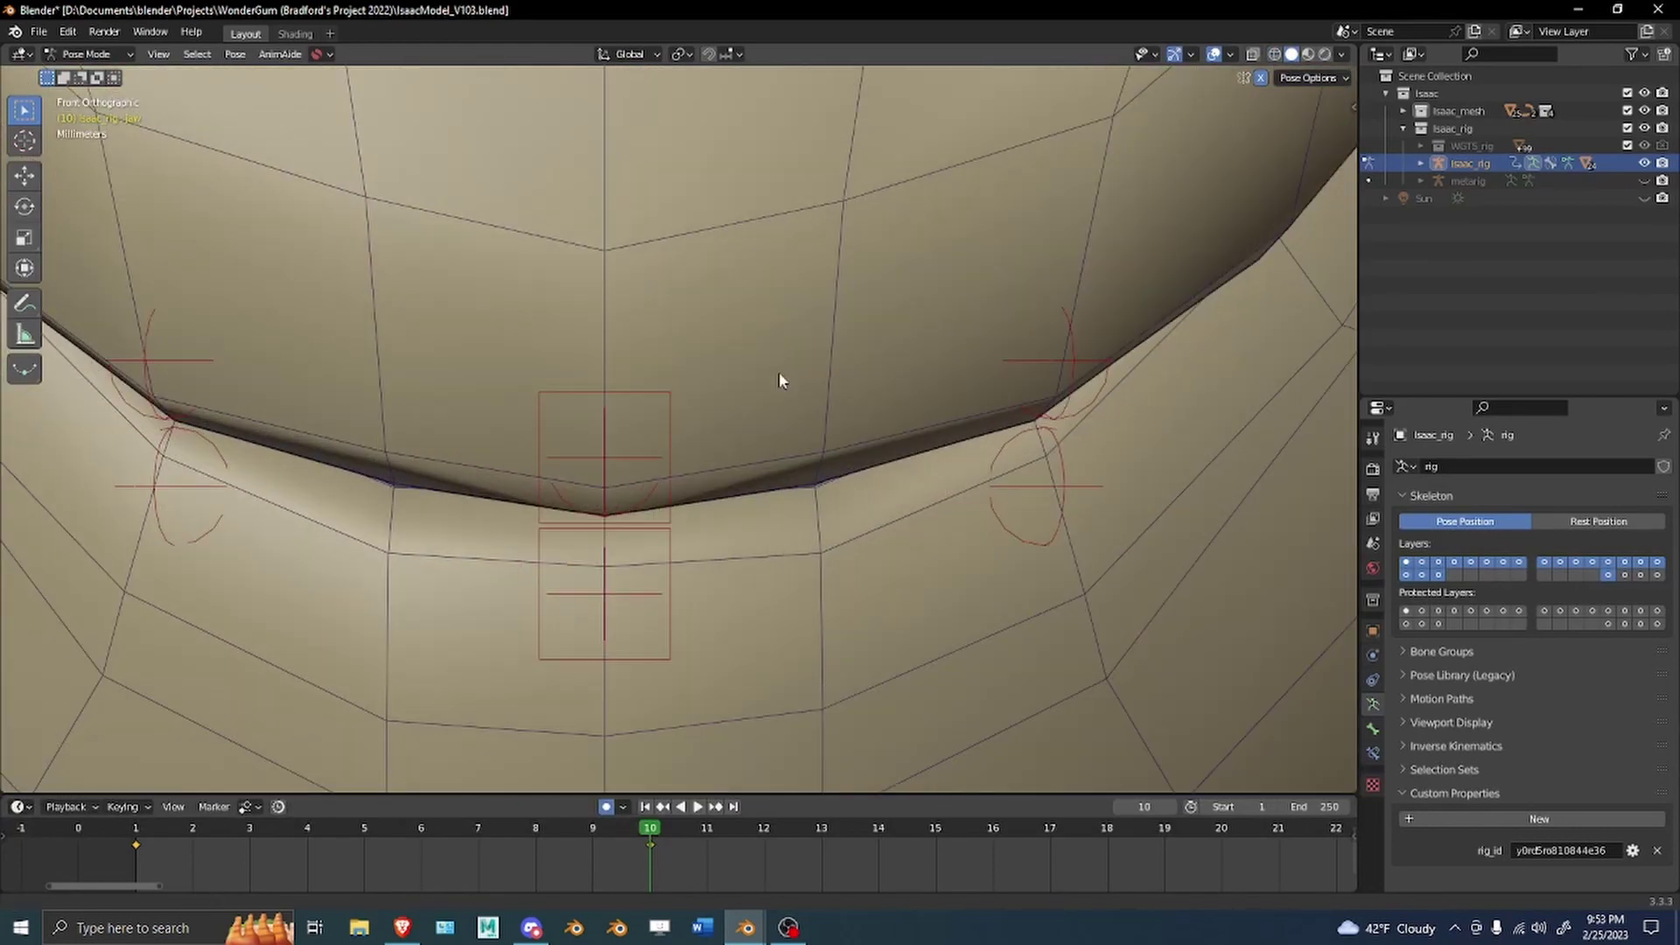
Return the head mesh to Weight Paint mode and set the brush weight to 0.65.
{"action": "key", "text": "ctrl+Tab"}
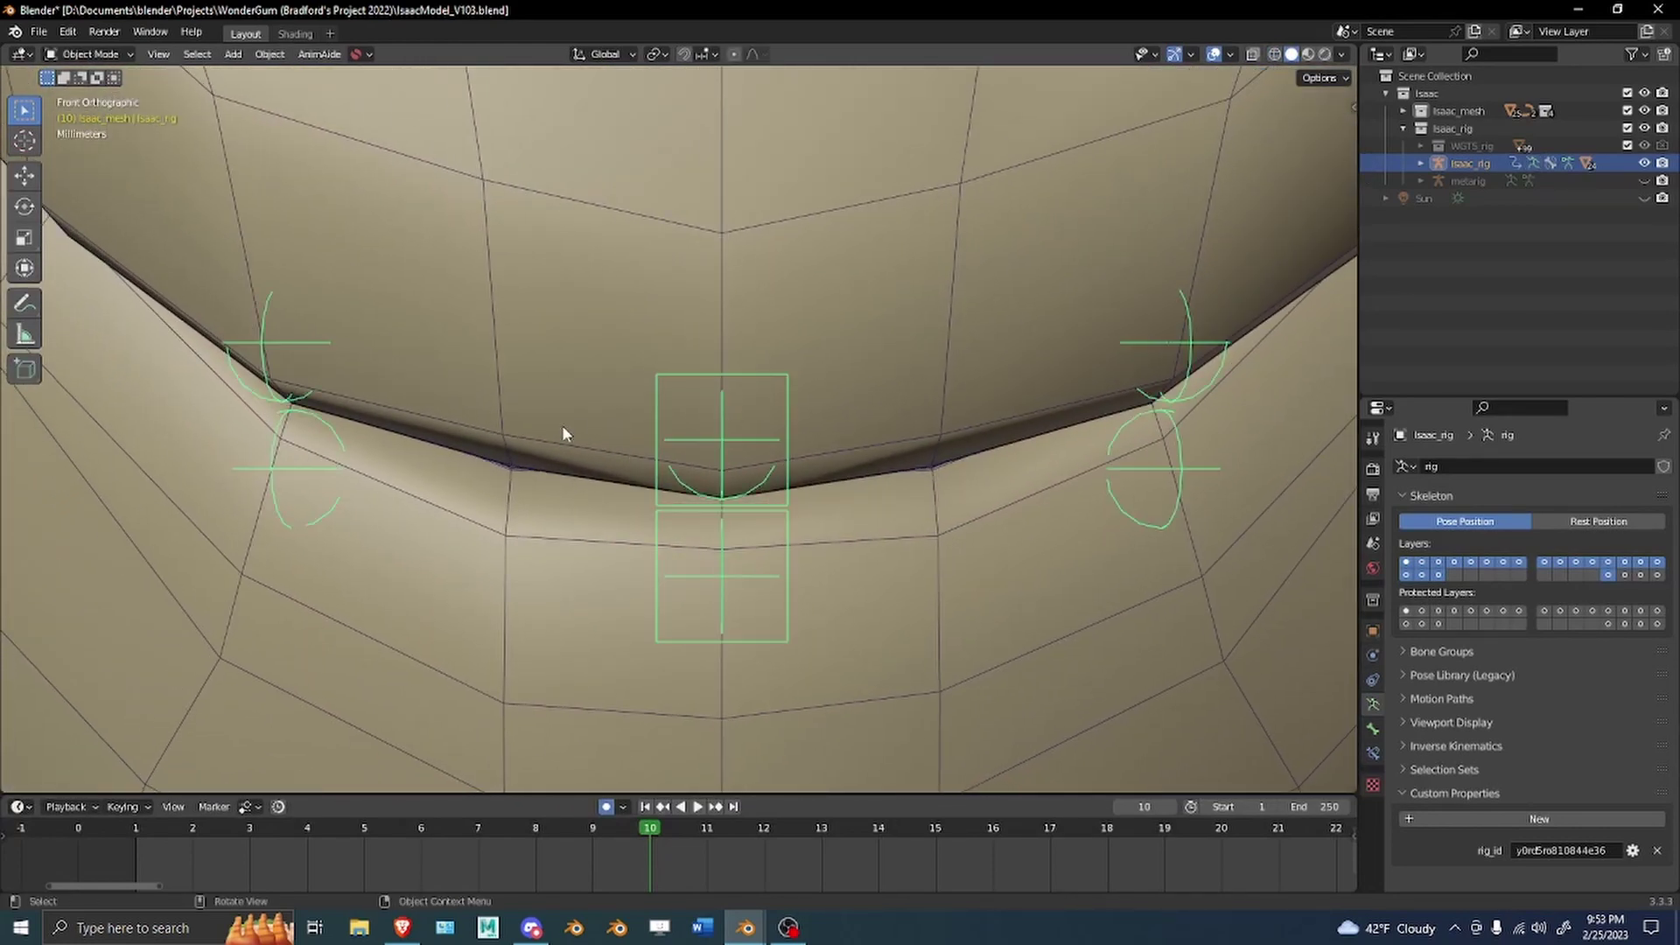
{"action": "left_click", "coordinate": [560, 420]}
{"action": "key", "text": "ctrl+Tab"}
{"action": "left_click", "coordinate": [441, 285]}
{"action": "left_click_drag", "start_coordinate": [455, 302], "coordinate": [539, 306], "text": "alt"}
{"action": "right_click", "coordinate": [464, 354]}
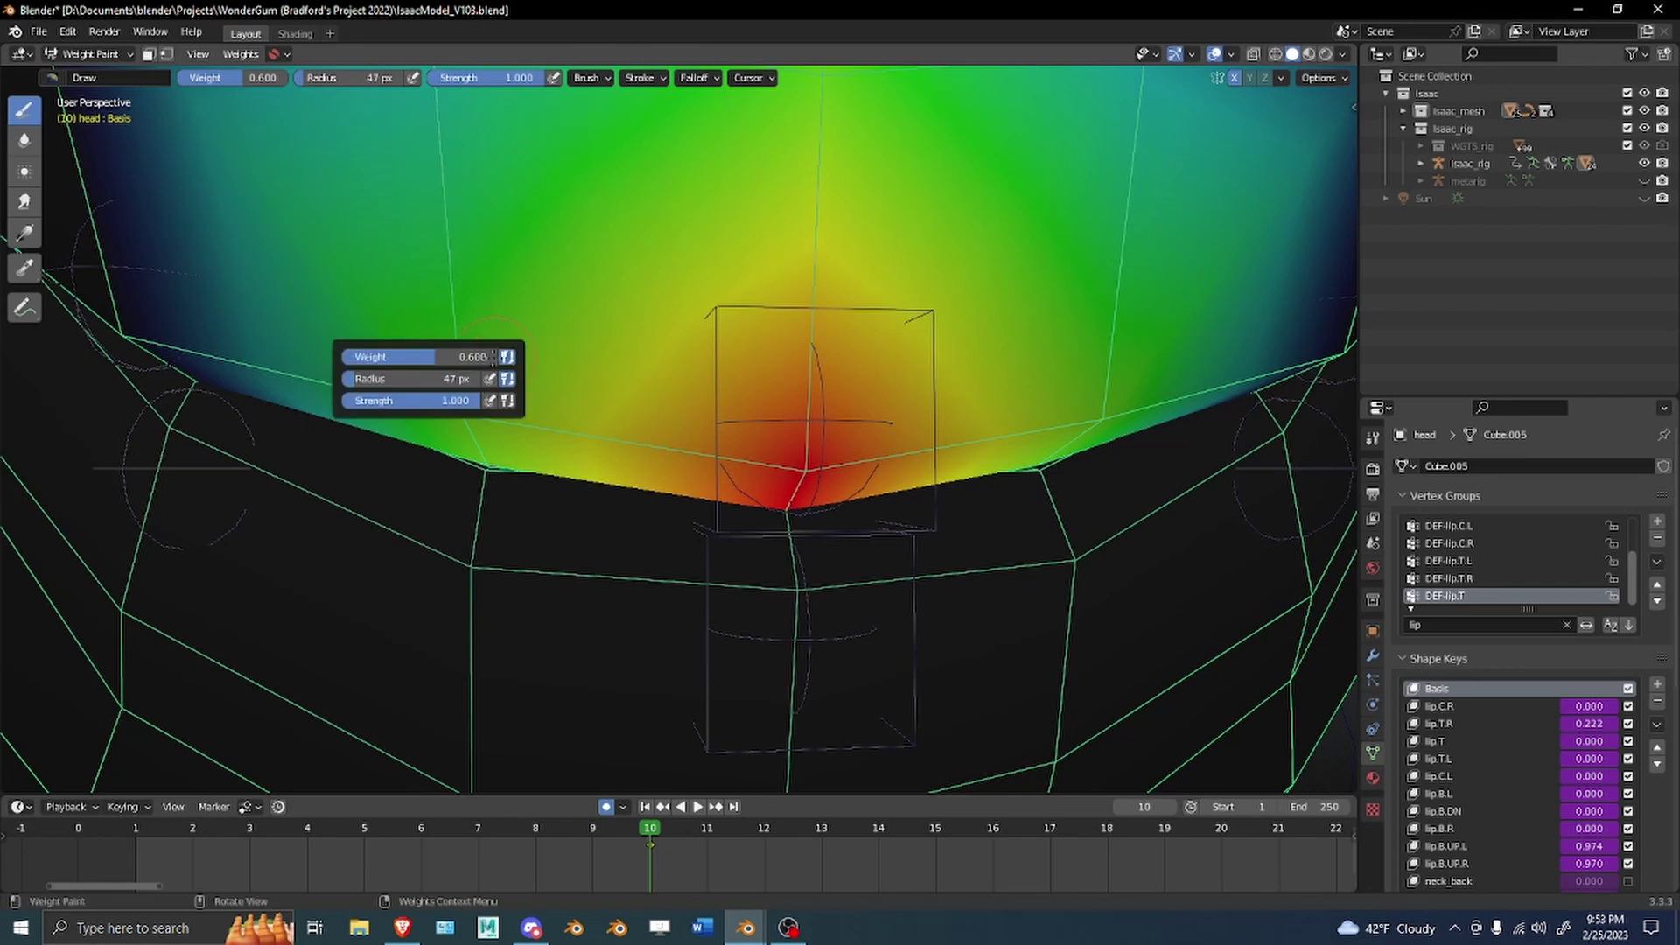
{"action": "left_click", "coordinate": [467, 356]}
{"action": "type", "text": ".65"}
{"action": "key", "text": "Return"}
Paint DEF-lip.T at weight 0.65 on the upper-lip edge beside the centre, using wireframe shading.
{"action": "scroll", "coordinate": [722, 450], "scroll_direction": "down", "scroll_amount": 5}
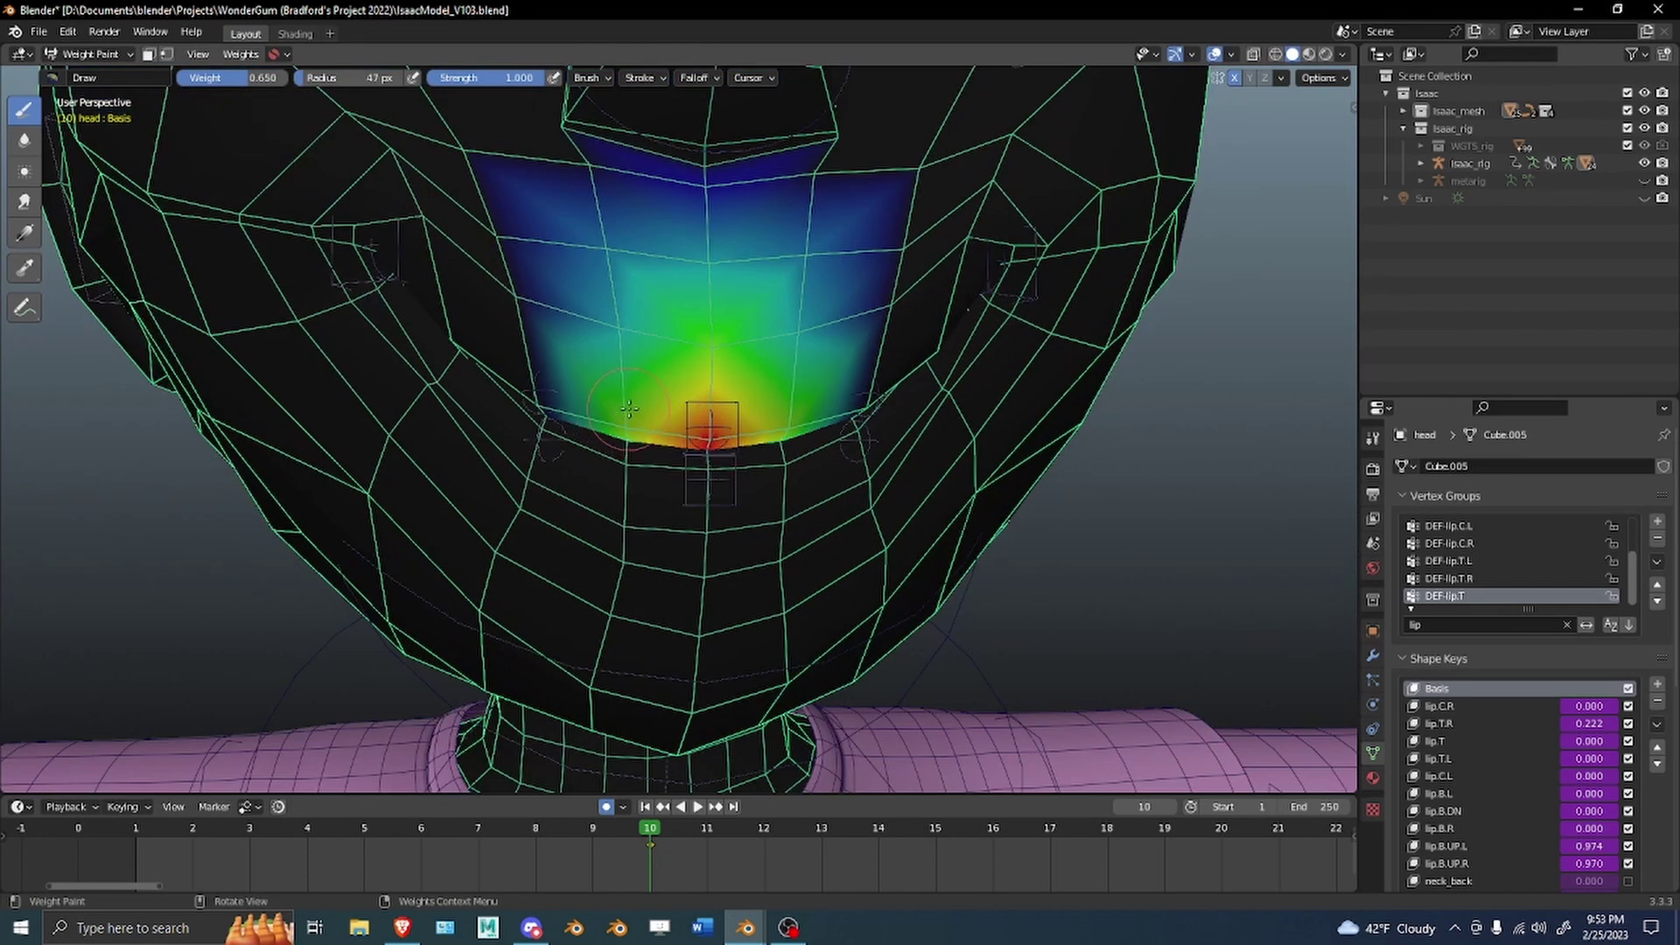
{"action": "scroll", "coordinate": [629, 409], "scroll_direction": "up", "scroll_amount": 6}
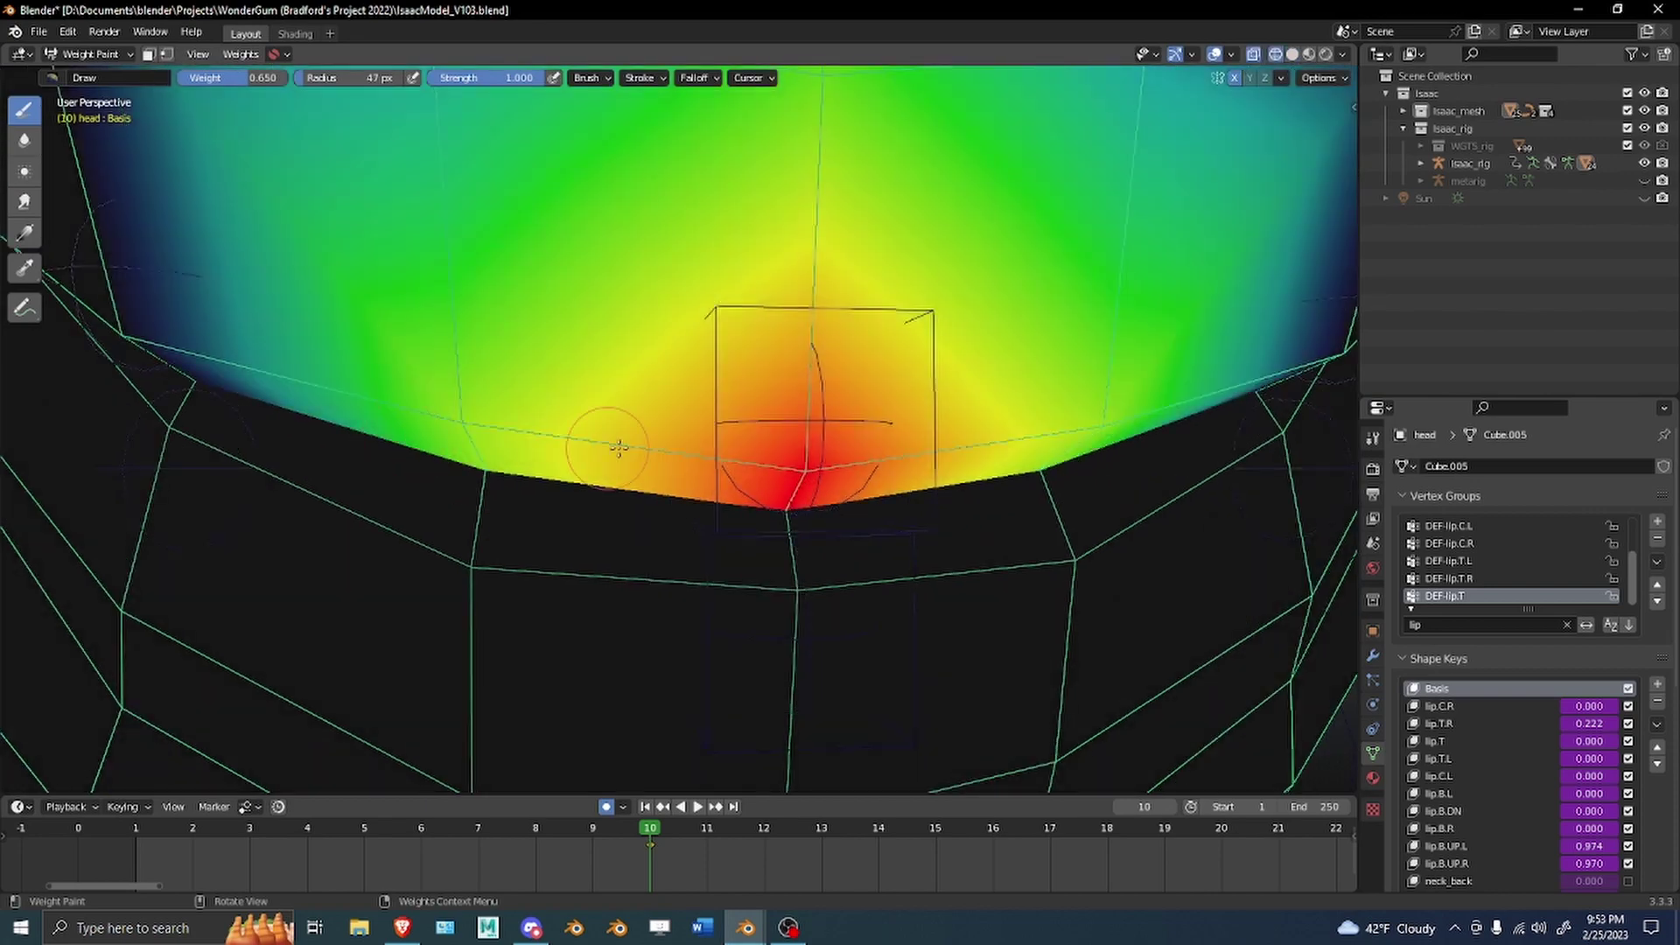
{"action": "mouse_move", "coordinate": [603, 438]}
{"action": "middle_mouse_down"}
{"action": "mouse_move", "coordinate": [665, 420]}
{"action": "mouse_move", "coordinate": [621, 416]}
{"action": "middle_mouse_up"}
{"action": "scroll", "coordinate": [665, 420], "scroll_direction": "down", "scroll_amount": 8}
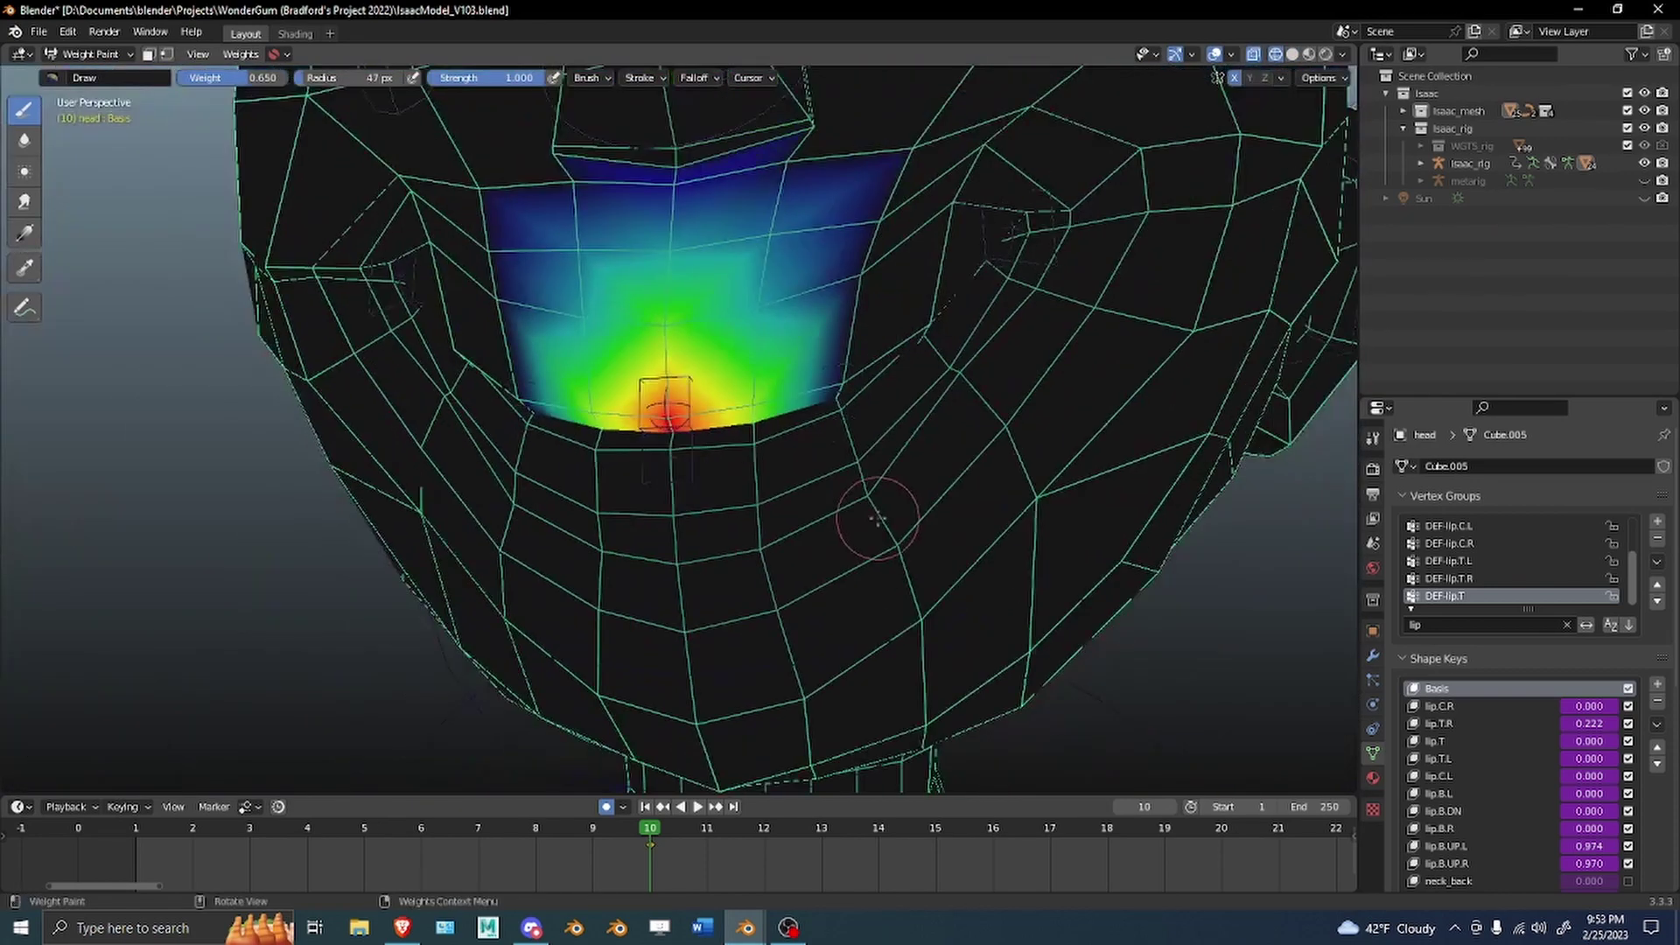
Leave Weight Paint mode, restore solid shading, and select the jaw control of Isaac_rig in Pose Mode.
{"action": "key", "text": "ctrl+Tab"}
{"action": "left_click", "coordinate": [925, 503]}
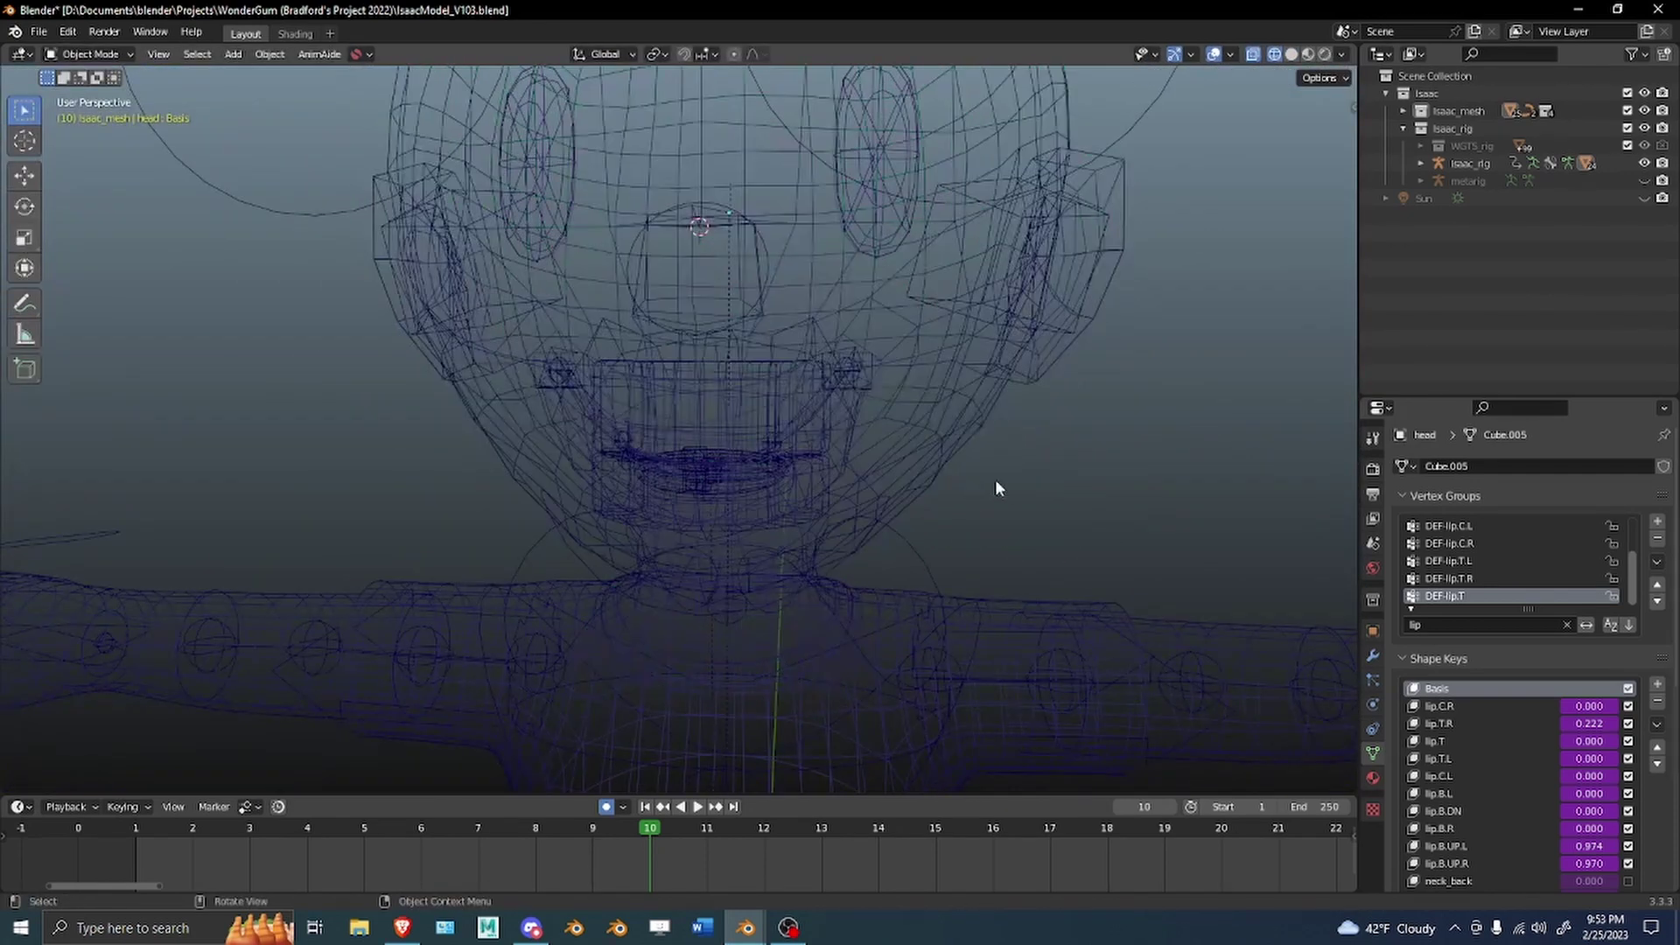
{"action": "key", "text": "z"}
{"action": "left_click", "coordinate": [1234, 400]}
{"action": "left_click", "coordinate": [933, 558]}
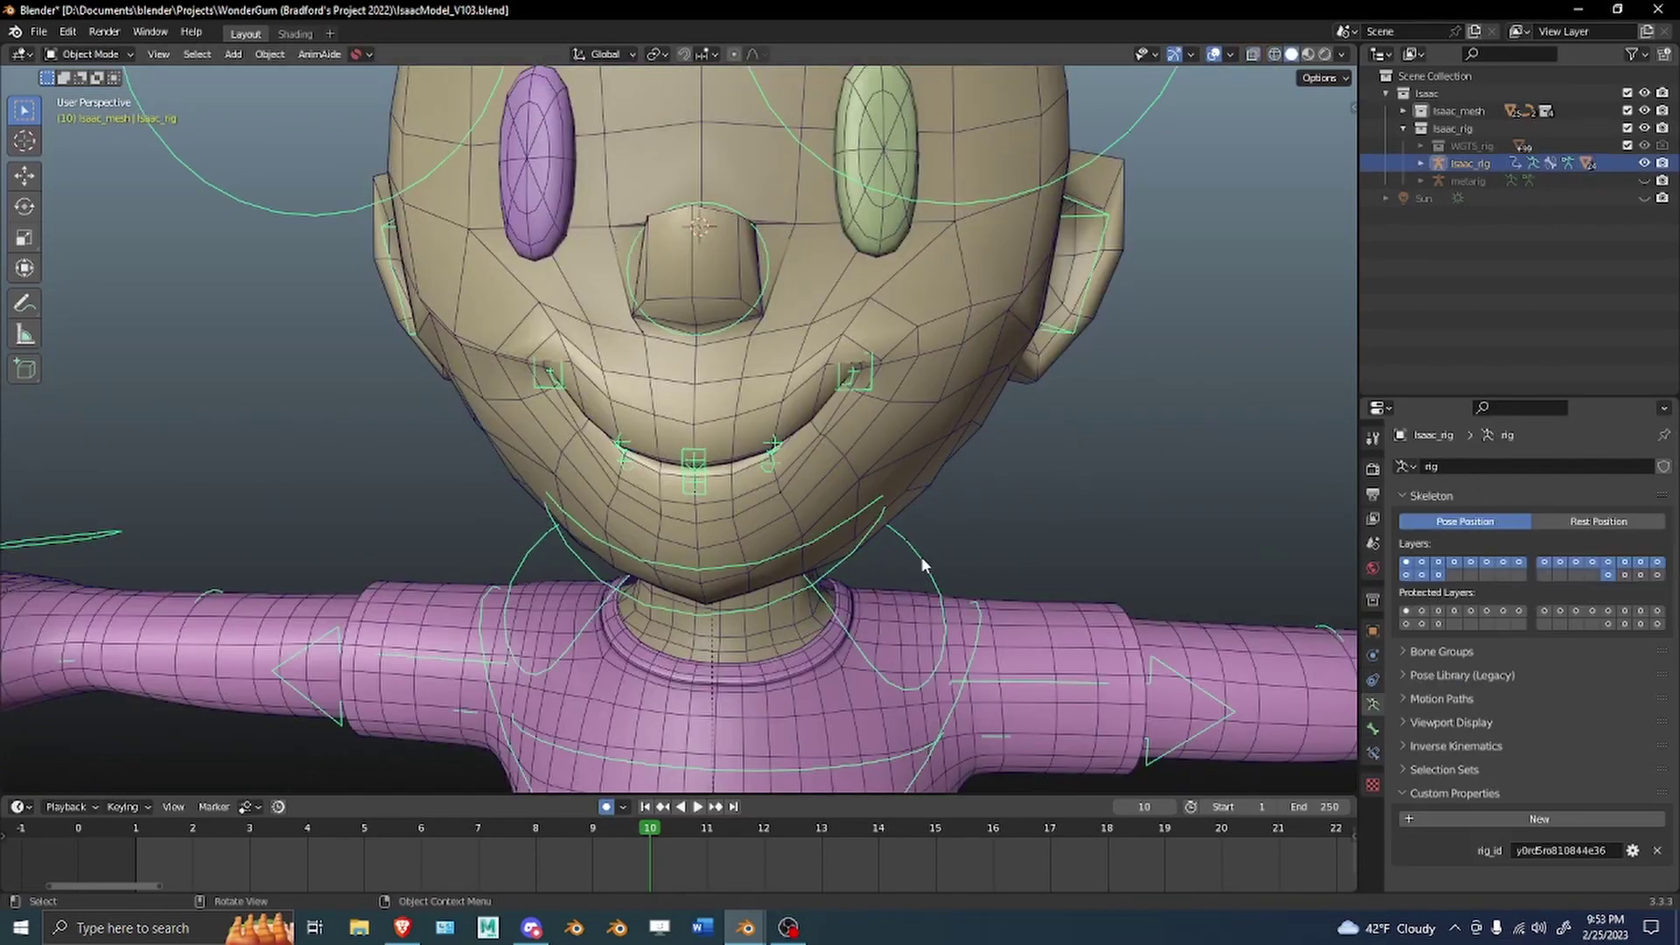
{"action": "key", "text": "ctrl+Tab"}
{"action": "left_click", "coordinate": [853, 523]}
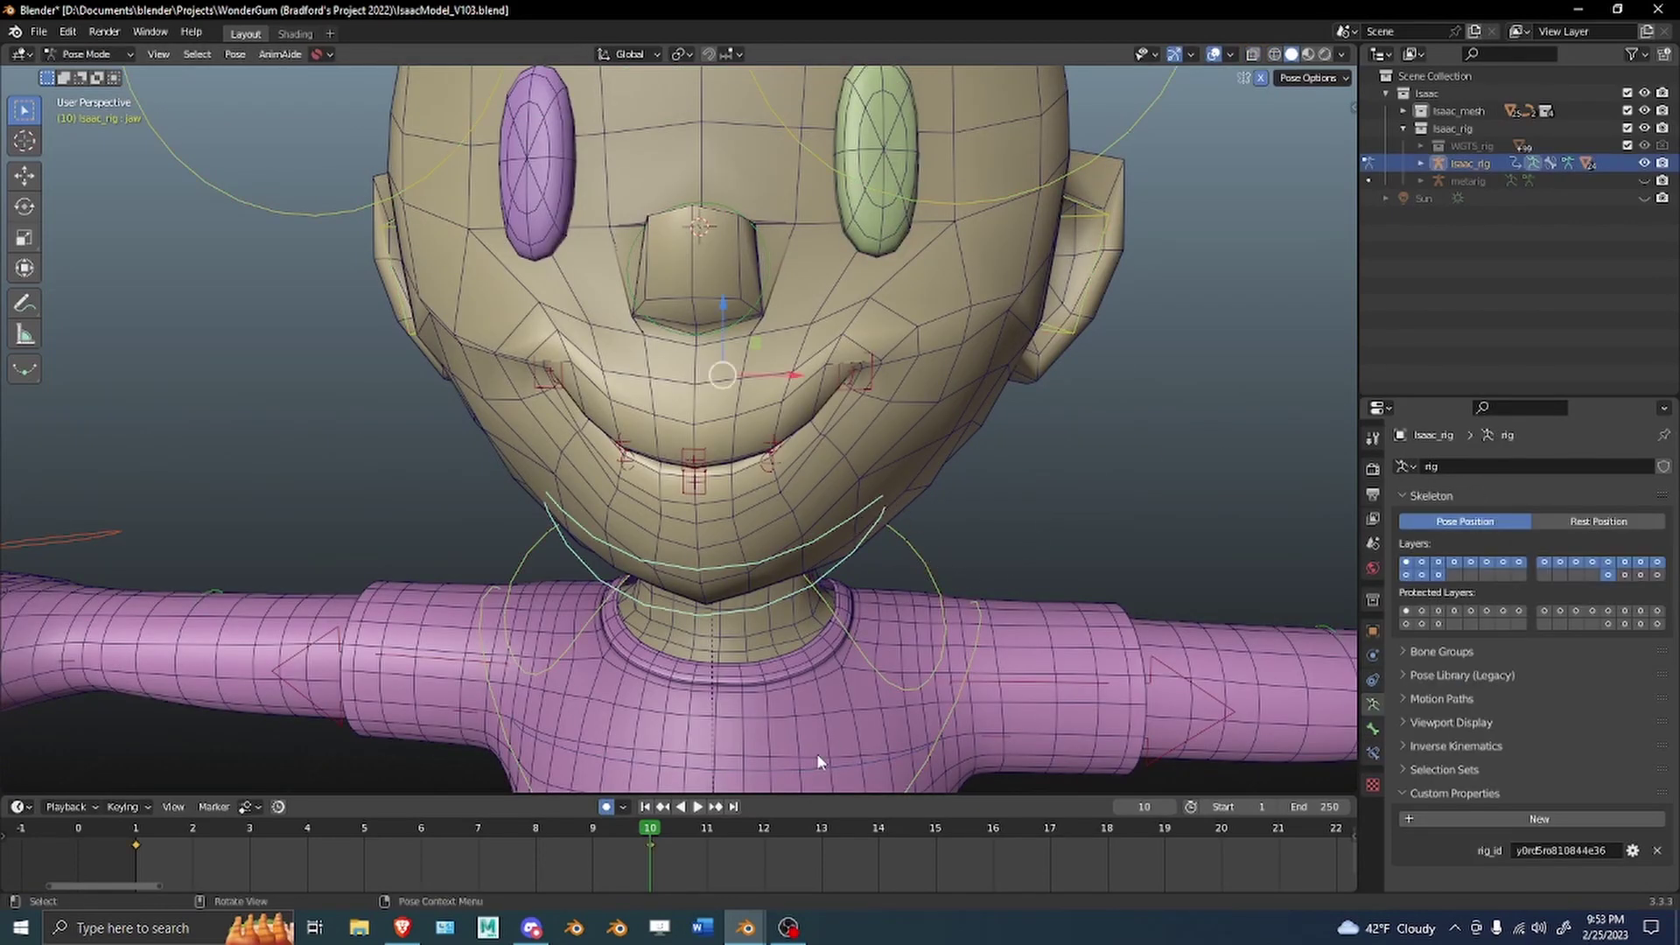
Advance the animation to frame 15 and rotate the jaw around the X axis to open the mouth.
{"action": "key", "text": "space"}
{"action": "key", "text": "r"}
{"action": "key", "text": "x"}
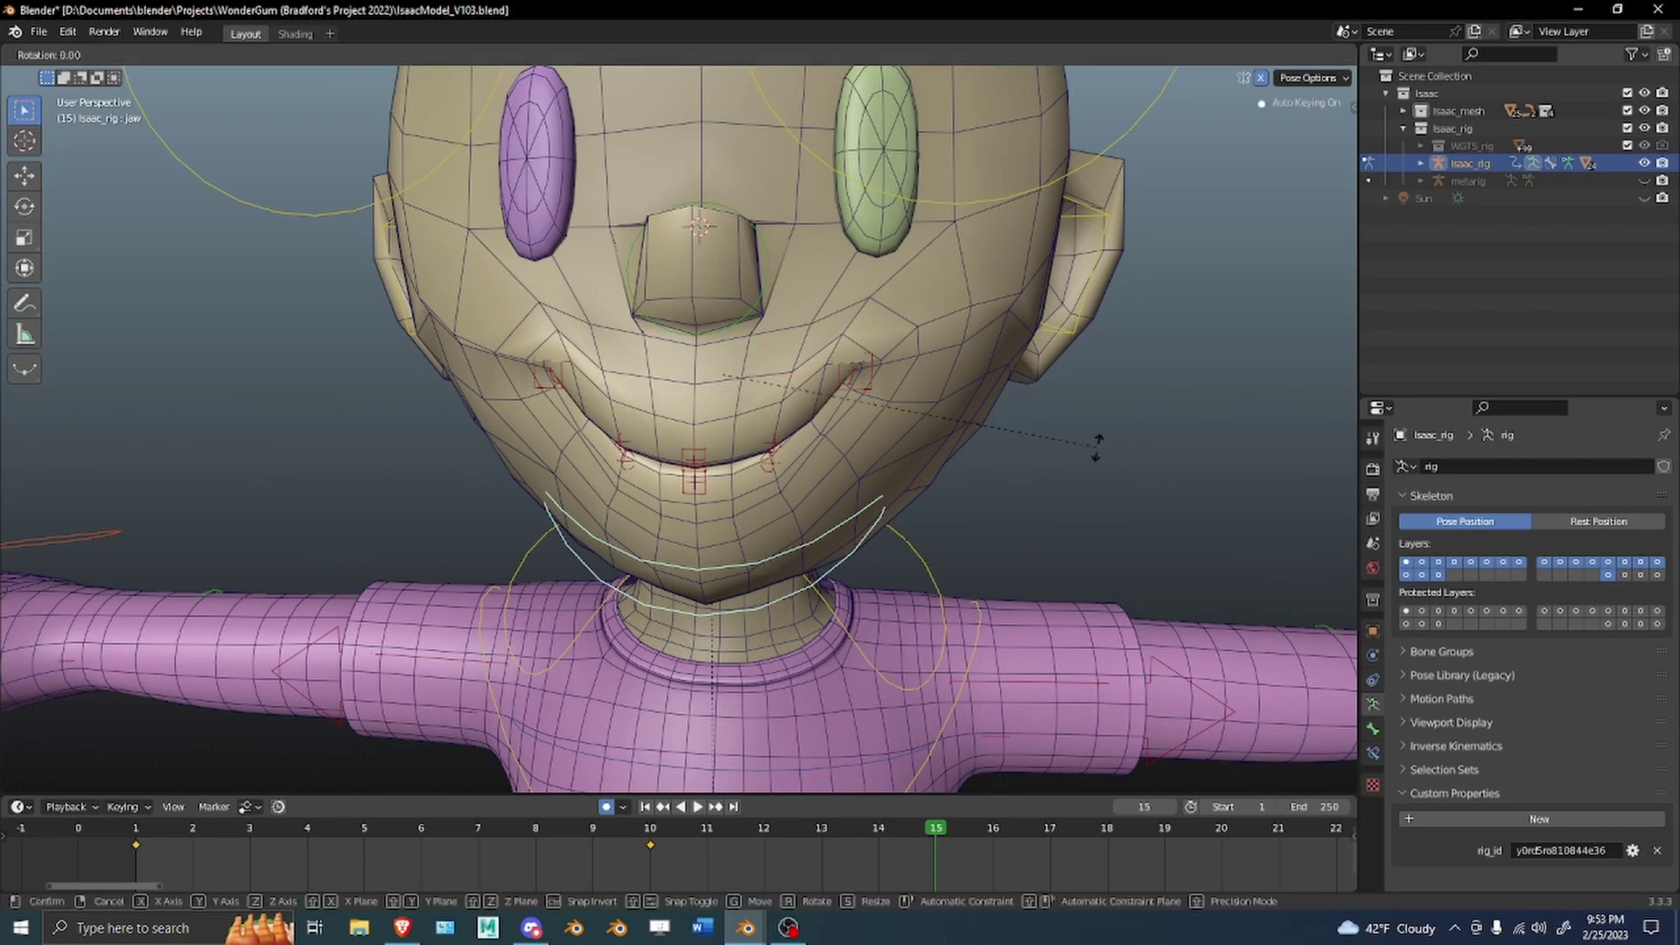
{"action": "left_click", "coordinate": [1116, 336]}
{"action": "scroll", "coordinate": [776, 487], "scroll_direction": "up", "scroll_amount": 5}
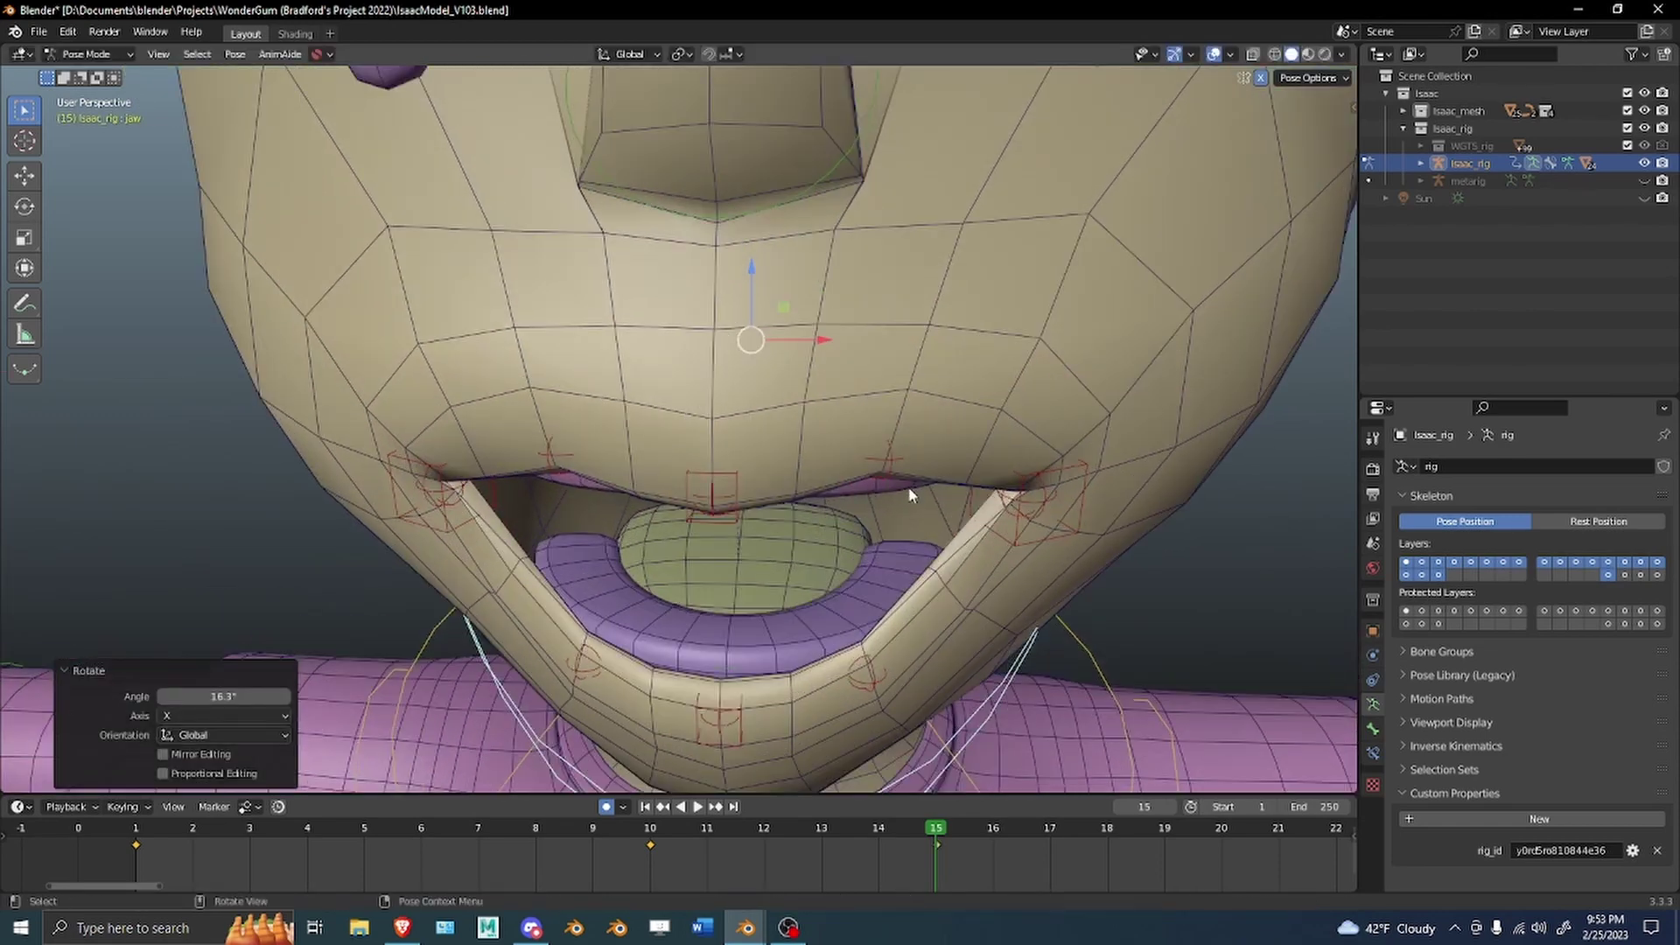
Examine the head's DEF-lip.T weights in Weight Paint mode, from the side at frame 15 and from the front at frame 10.
{"action": "key", "text": "ctrl+Tab"}
{"action": "left_click", "coordinate": [732, 475]}
{"action": "key", "text": "ctrl+Tab"}
{"action": "mouse_move", "coordinate": [732, 475]}
{"action": "left_mouse_down", "text": "alt"}
{"action": "mouse_move", "coordinate": [762, 445]}
{"action": "mouse_move", "coordinate": [563, 450]}
{"action": "mouse_move", "coordinate": [735, 367]}
{"action": "left_mouse_up", "text": "alt"}
{"action": "scroll", "coordinate": [750, 464], "scroll_direction": "up", "scroll_amount": 3}
{"action": "left_click_drag", "start_coordinate": [844, 327], "coordinate": [931, 301], "text": "alt"}
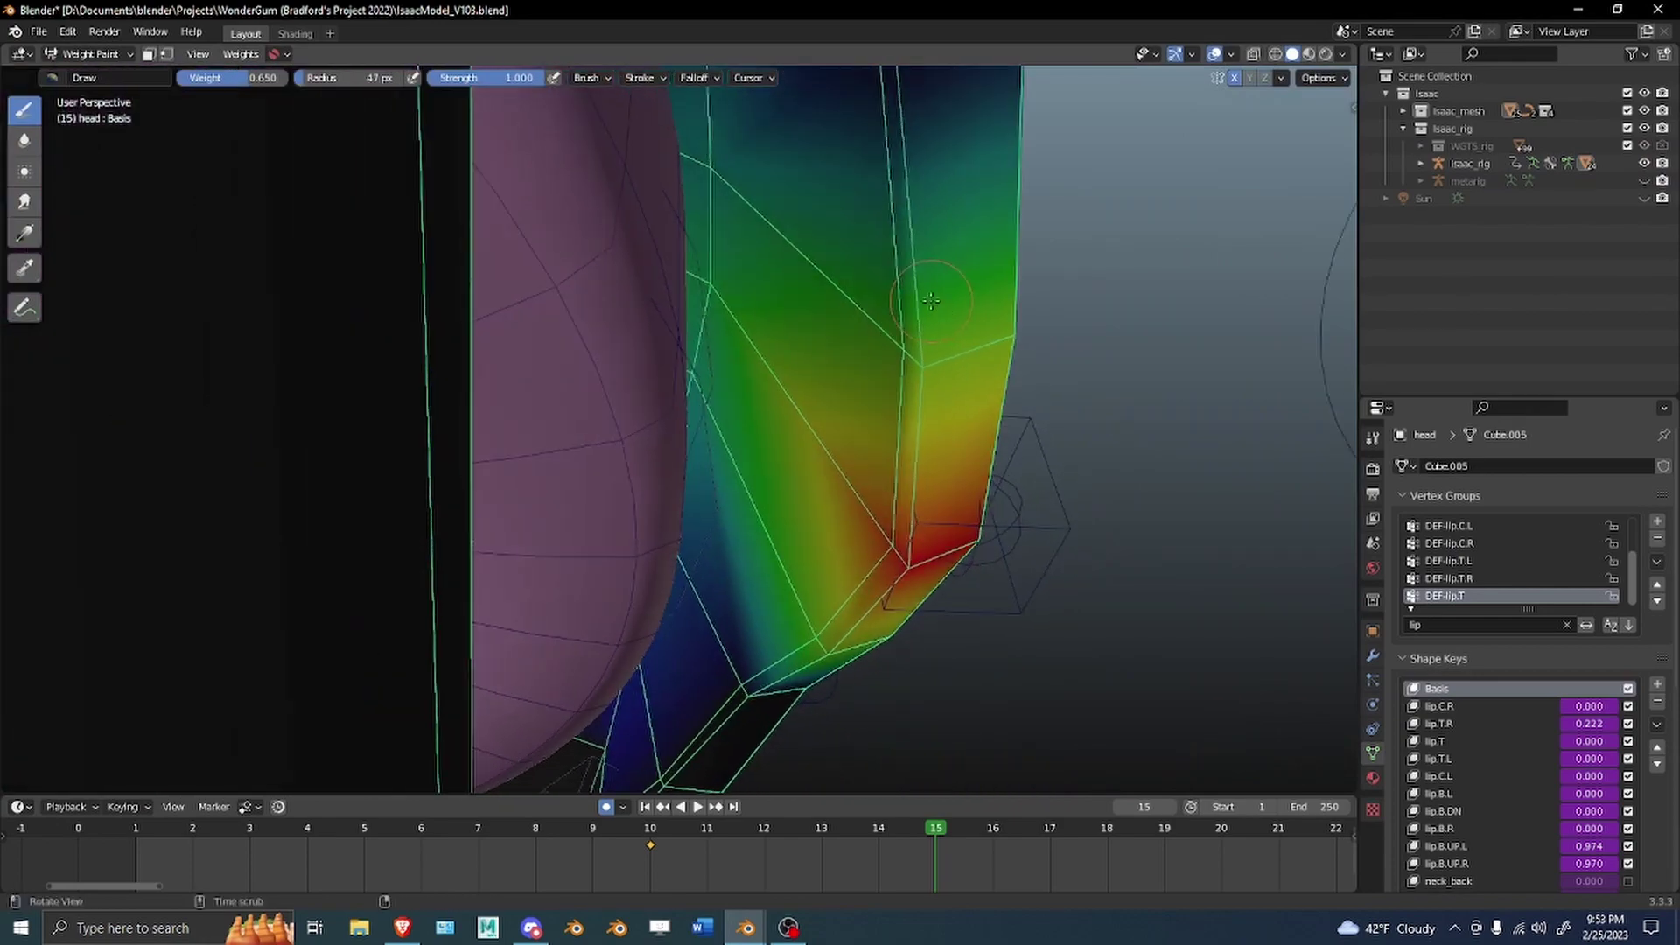
{"action": "middle_click_drag", "start_coordinate": [880, 350], "coordinate": [910, 426]}
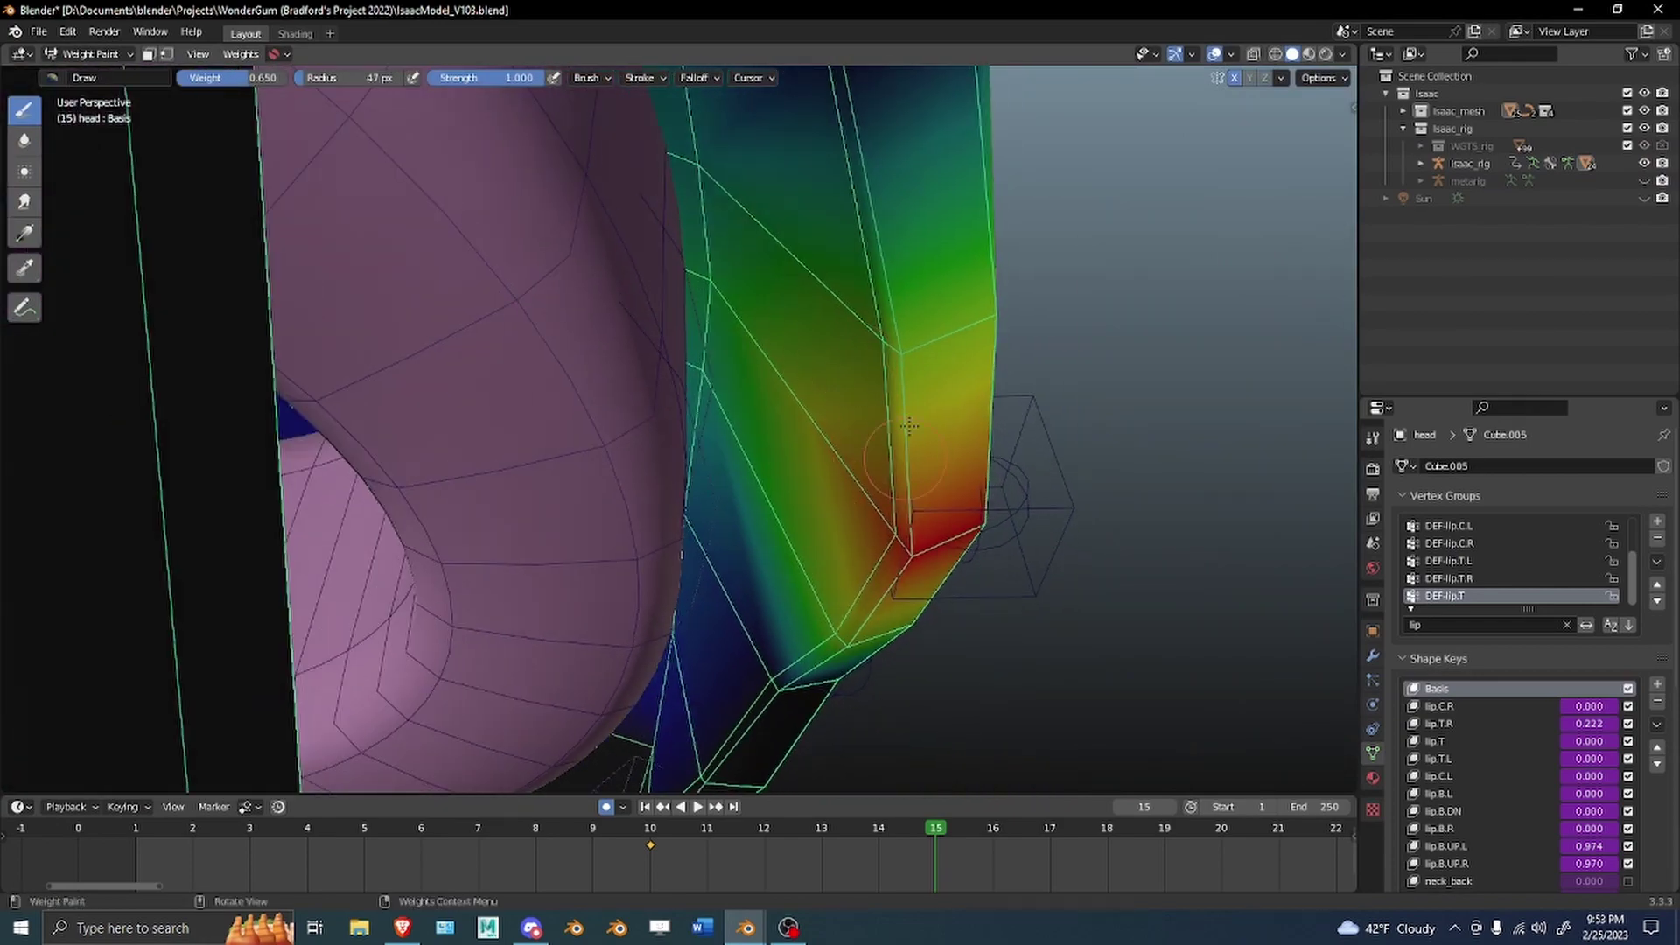
{"action": "left_click_drag", "start_coordinate": [910, 427], "coordinate": [642, 364], "text": "alt"}
{"action": "mouse_move", "coordinate": [641, 364]}
{"action": "middle_mouse_down", "text": "alt"}
{"action": "mouse_move", "coordinate": [576, 364]}
{"action": "mouse_move", "coordinate": [591, 374]}
{"action": "middle_mouse_up", "text": "alt"}
{"action": "scroll", "coordinate": [605, 376], "scroll_direction": "down", "scroll_amount": 3, "text": "alt"}
{"action": "key", "text": "KP_1"}
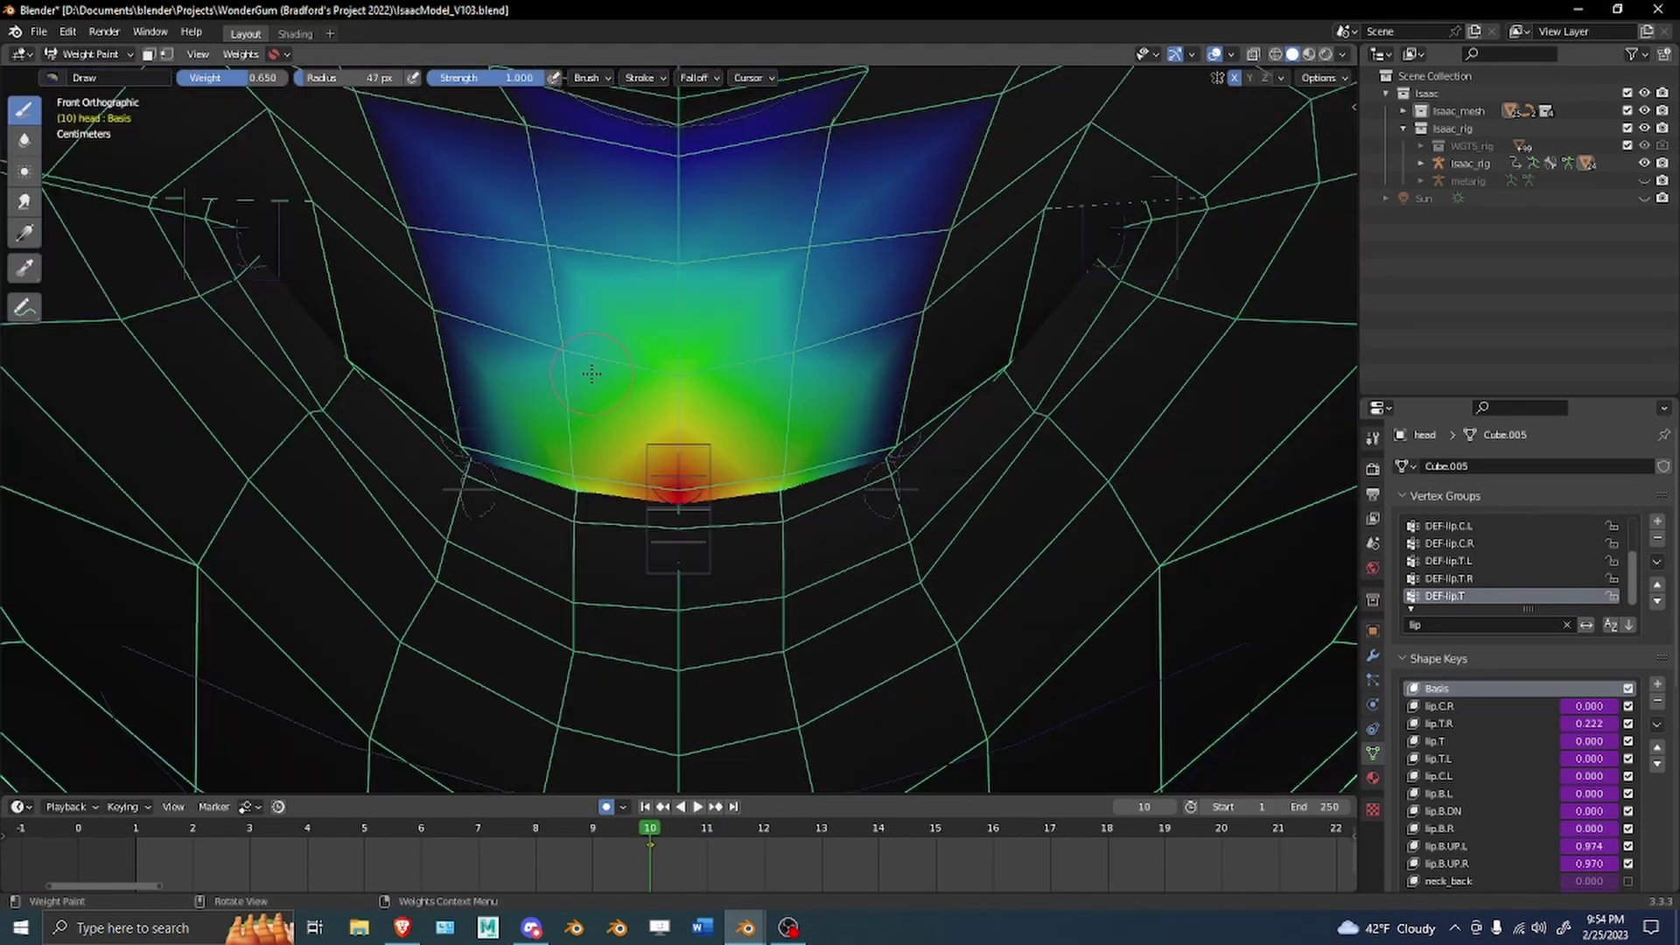
{"action": "key", "text": "z"}
{"action": "key", "text": "z"}
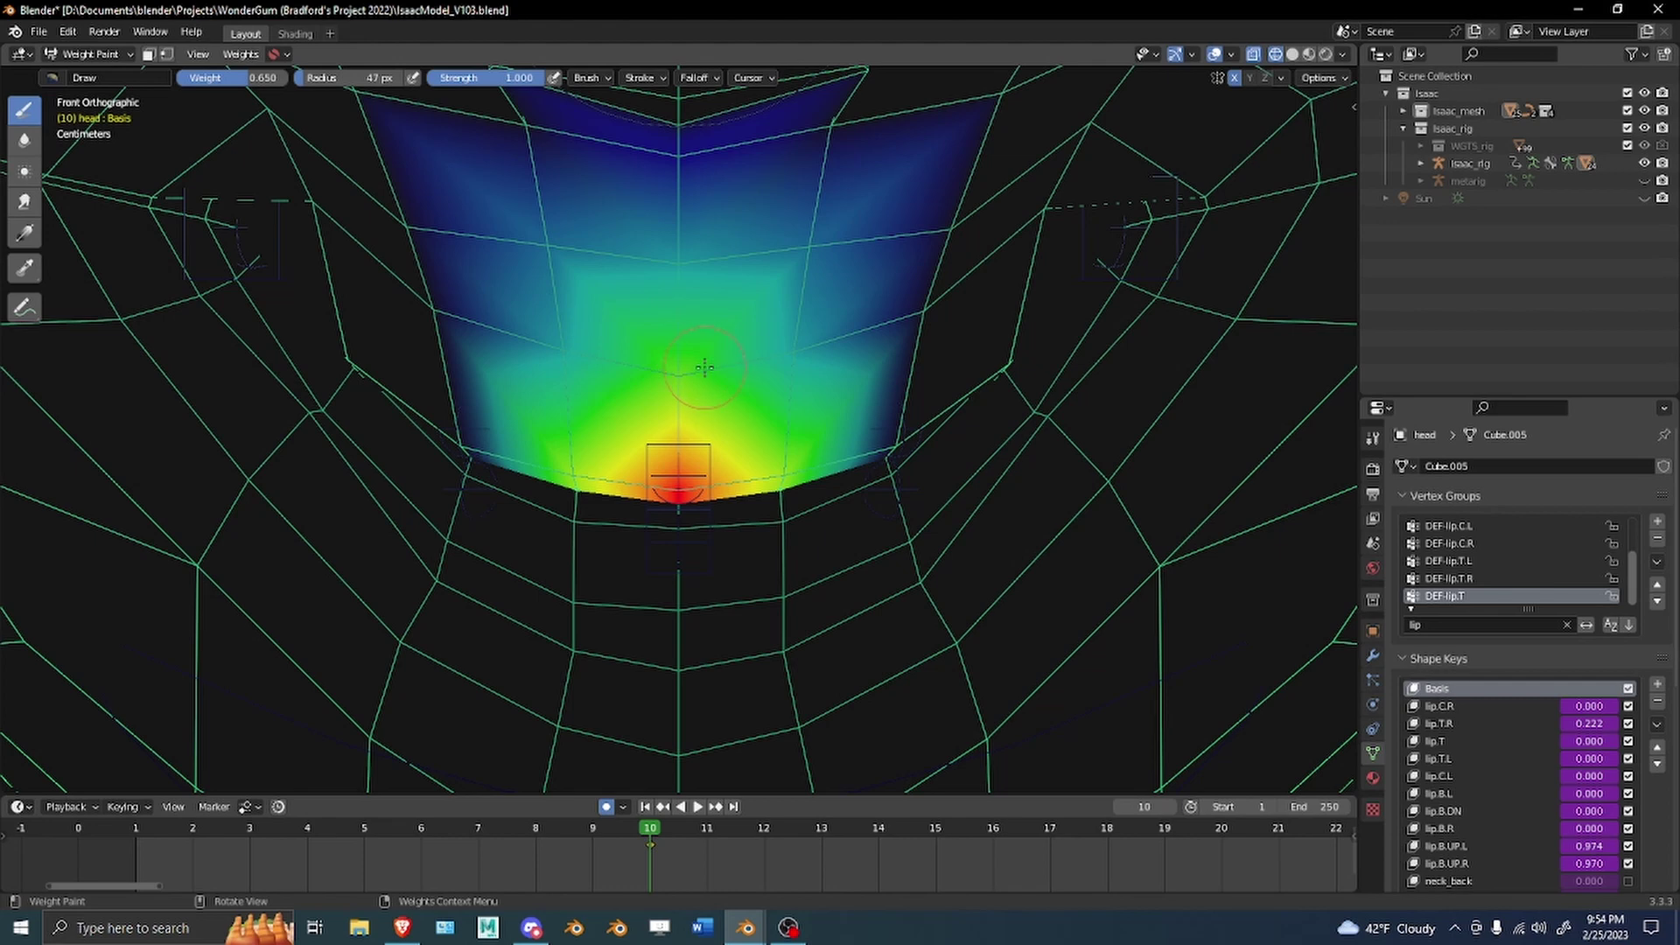
Return the head to Object Mode with solid shading and deselect everything.
{"action": "key", "text": "ctrl+Tab"}
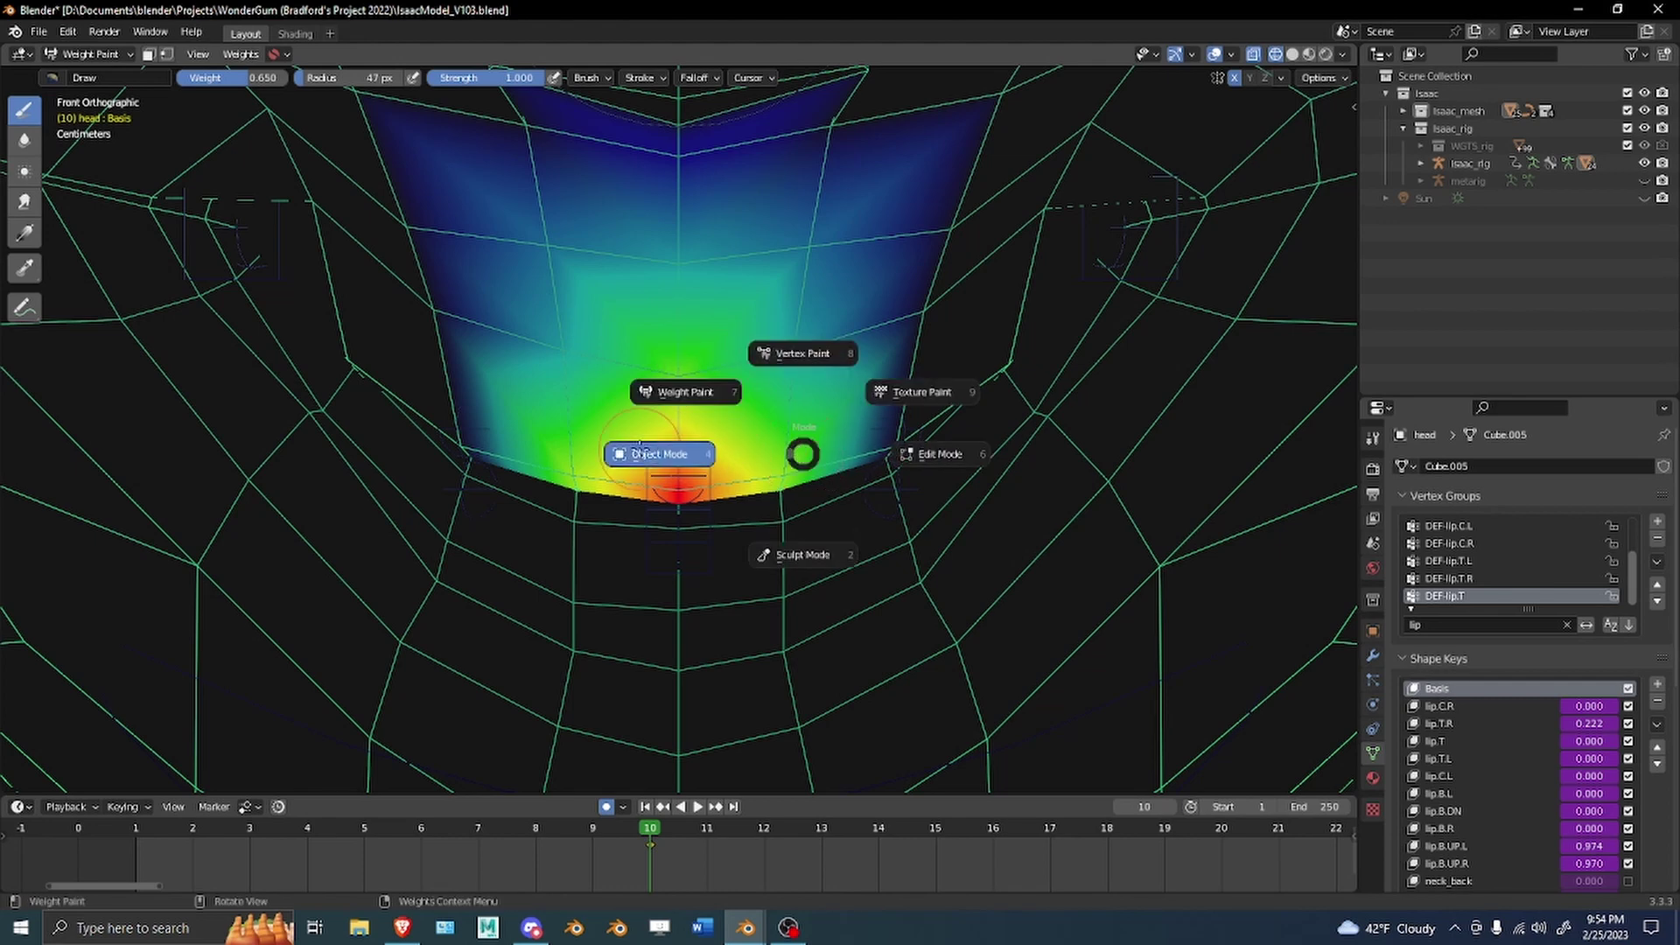
{"action": "left_click", "coordinate": [660, 454]}
{"action": "key", "text": "shift+z"}
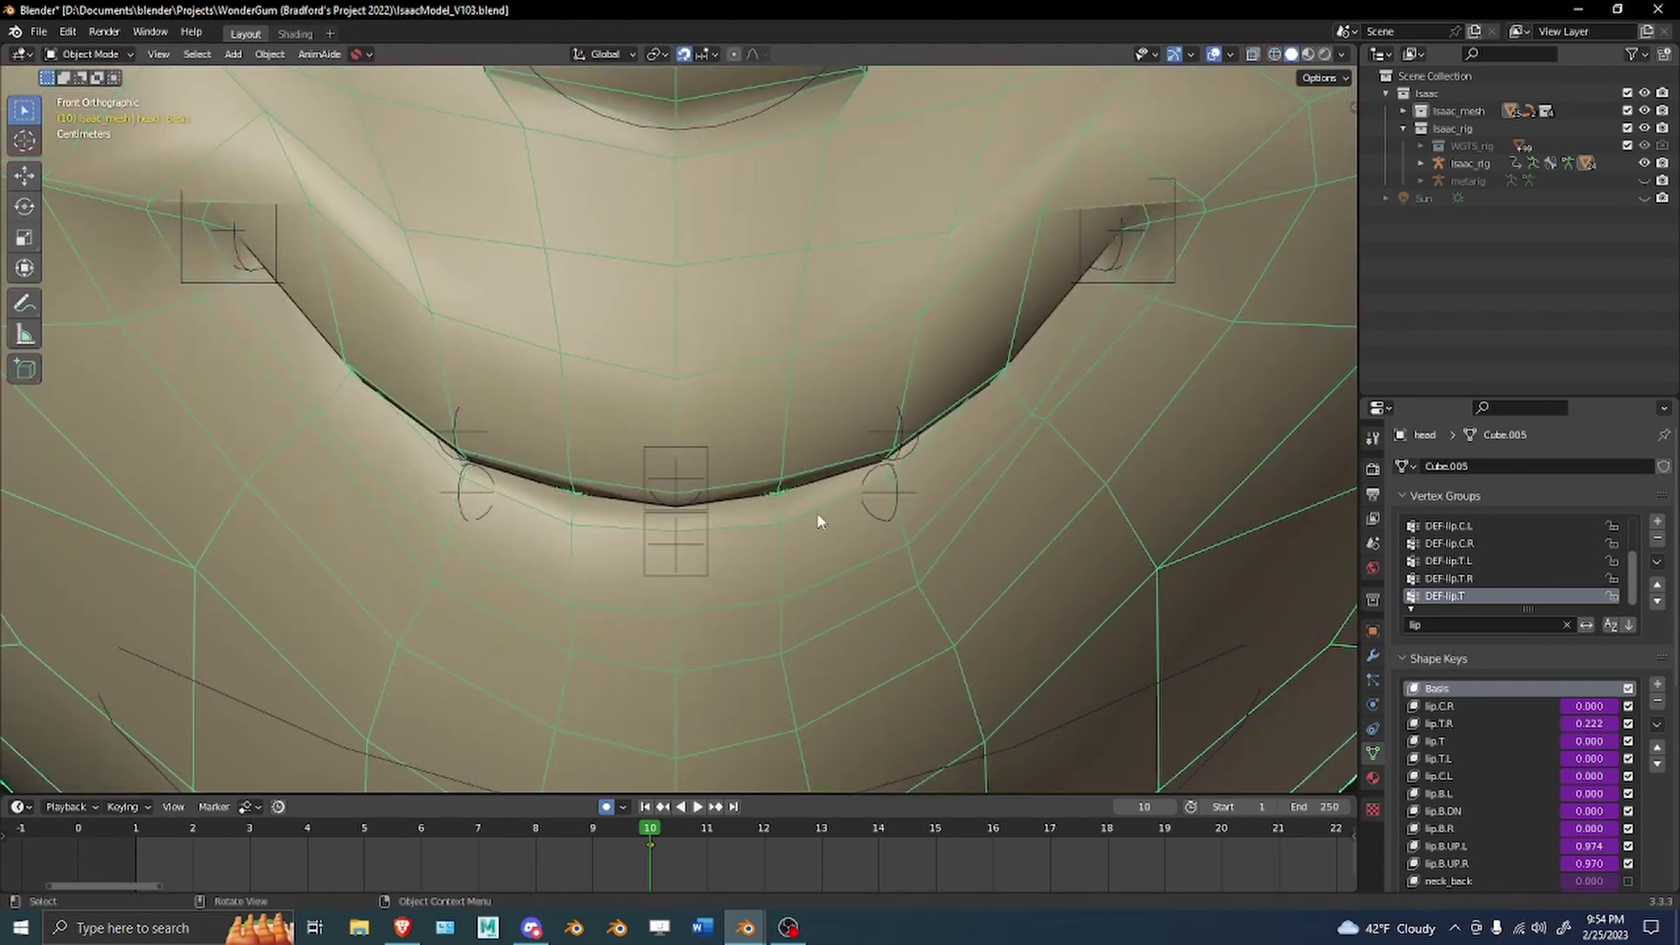
{"action": "key", "text": "a"}
{"action": "key", "text": "a"}
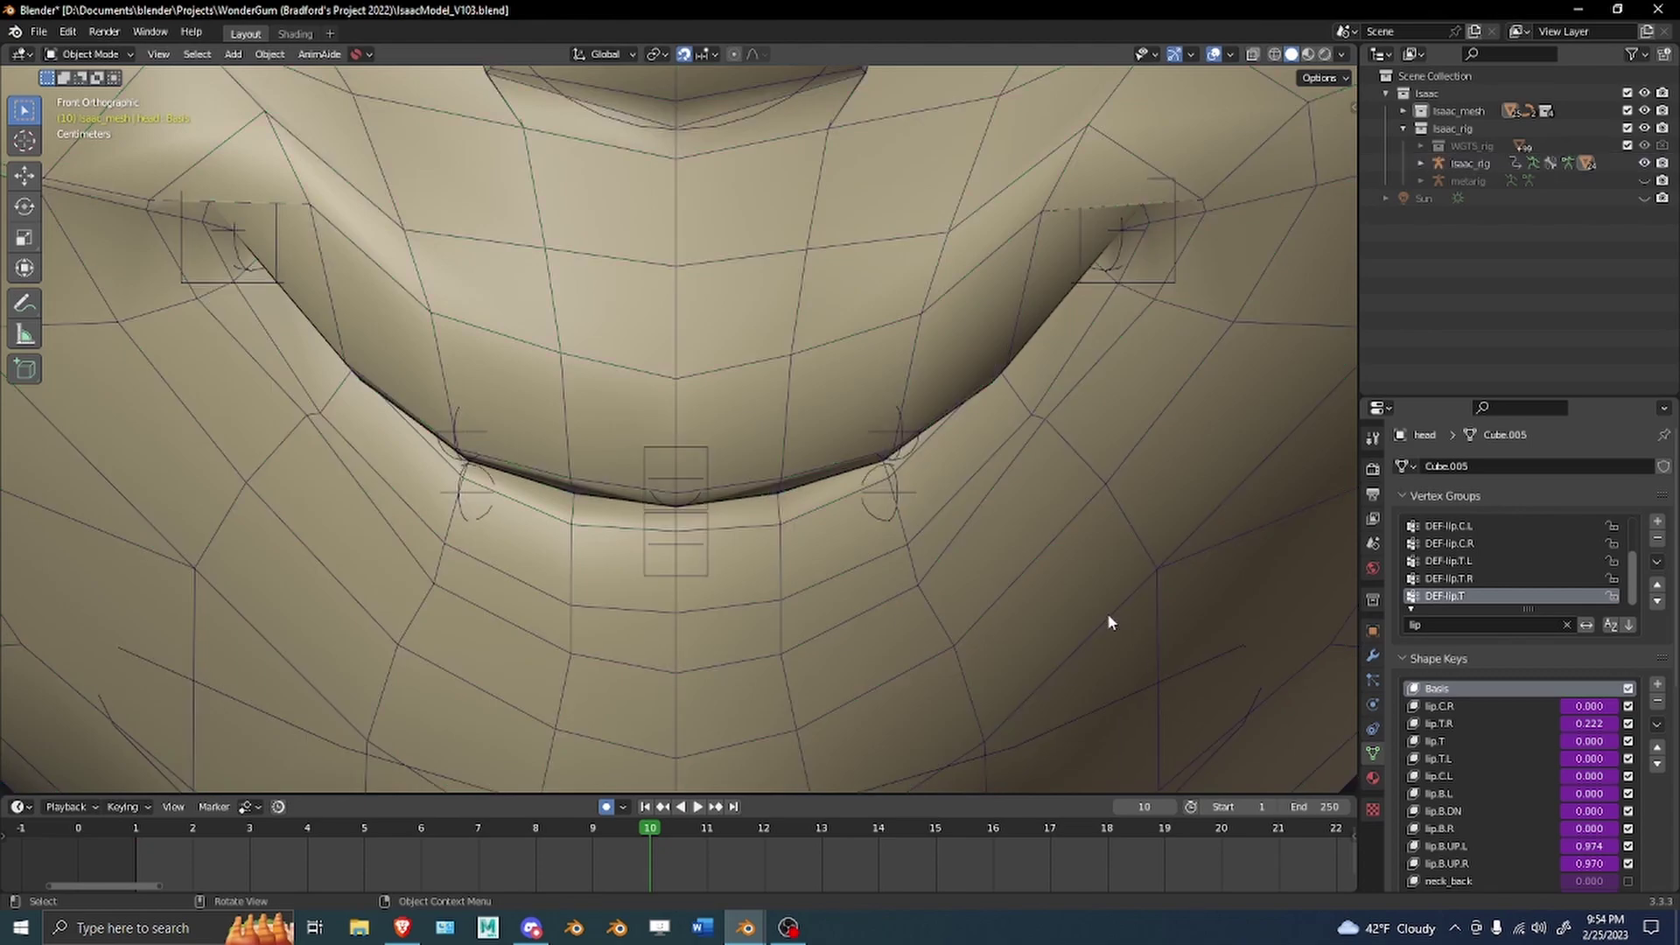
Select the head mesh and set its Subdivision modifier's viewport level to 1, checking the lip line from the front.
{"action": "left_click", "coordinate": [659, 472]}
{"action": "middle_click_drag", "start_coordinate": [659, 473], "coordinate": [1138, 420]}
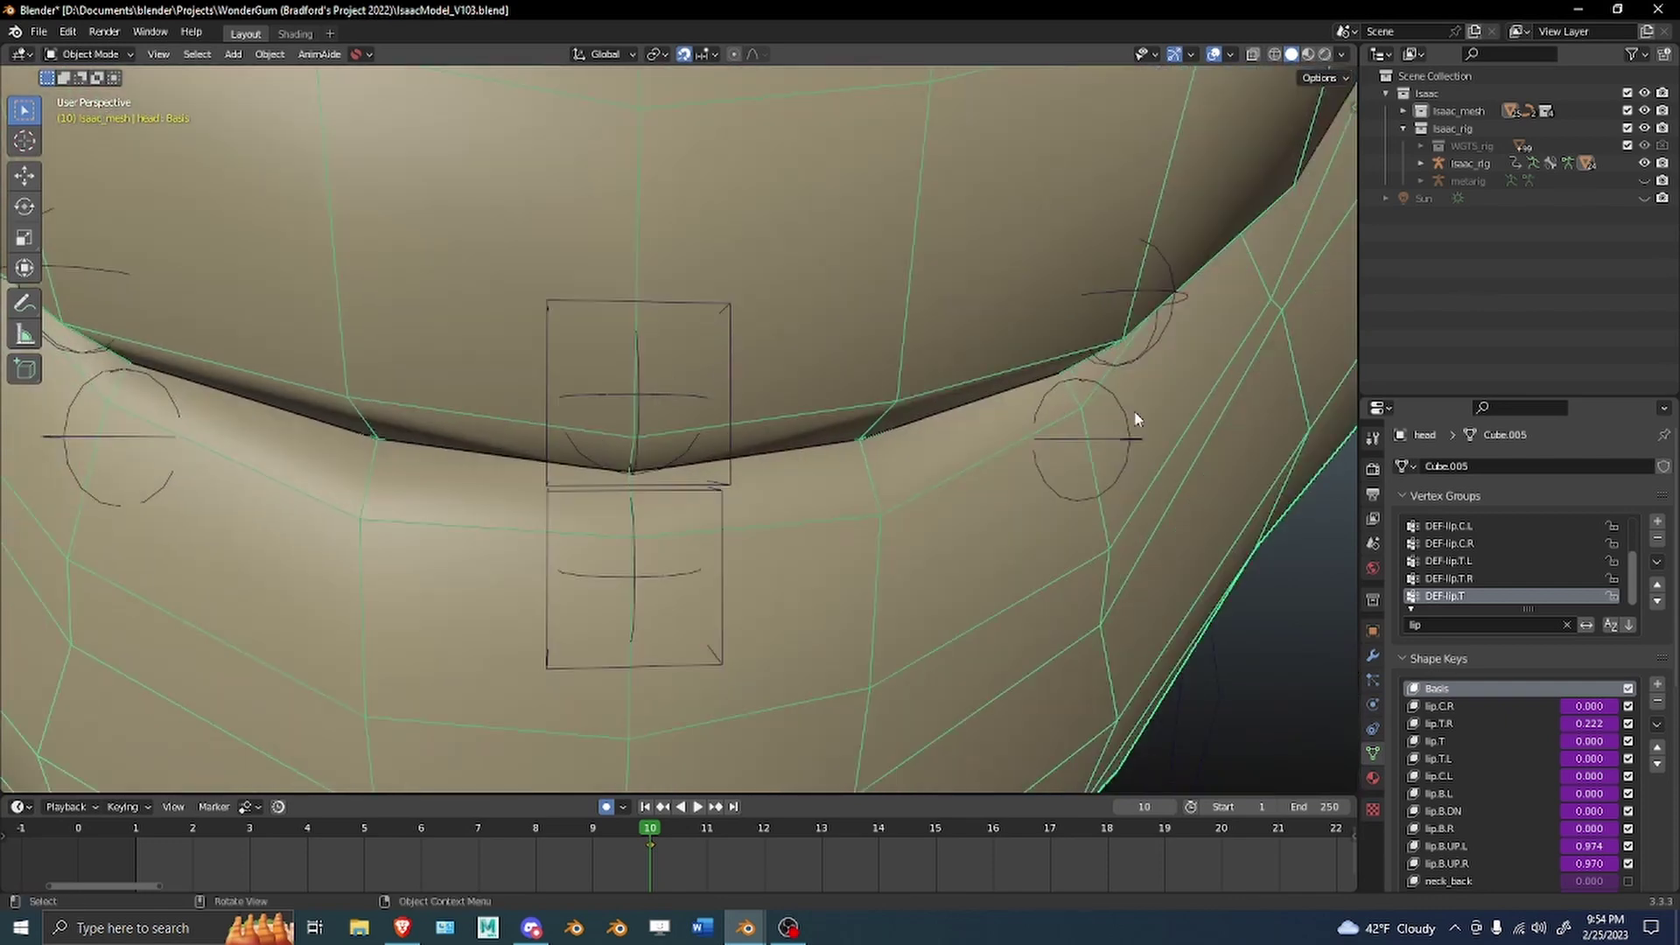
{"action": "left_click", "coordinate": [1372, 654]}
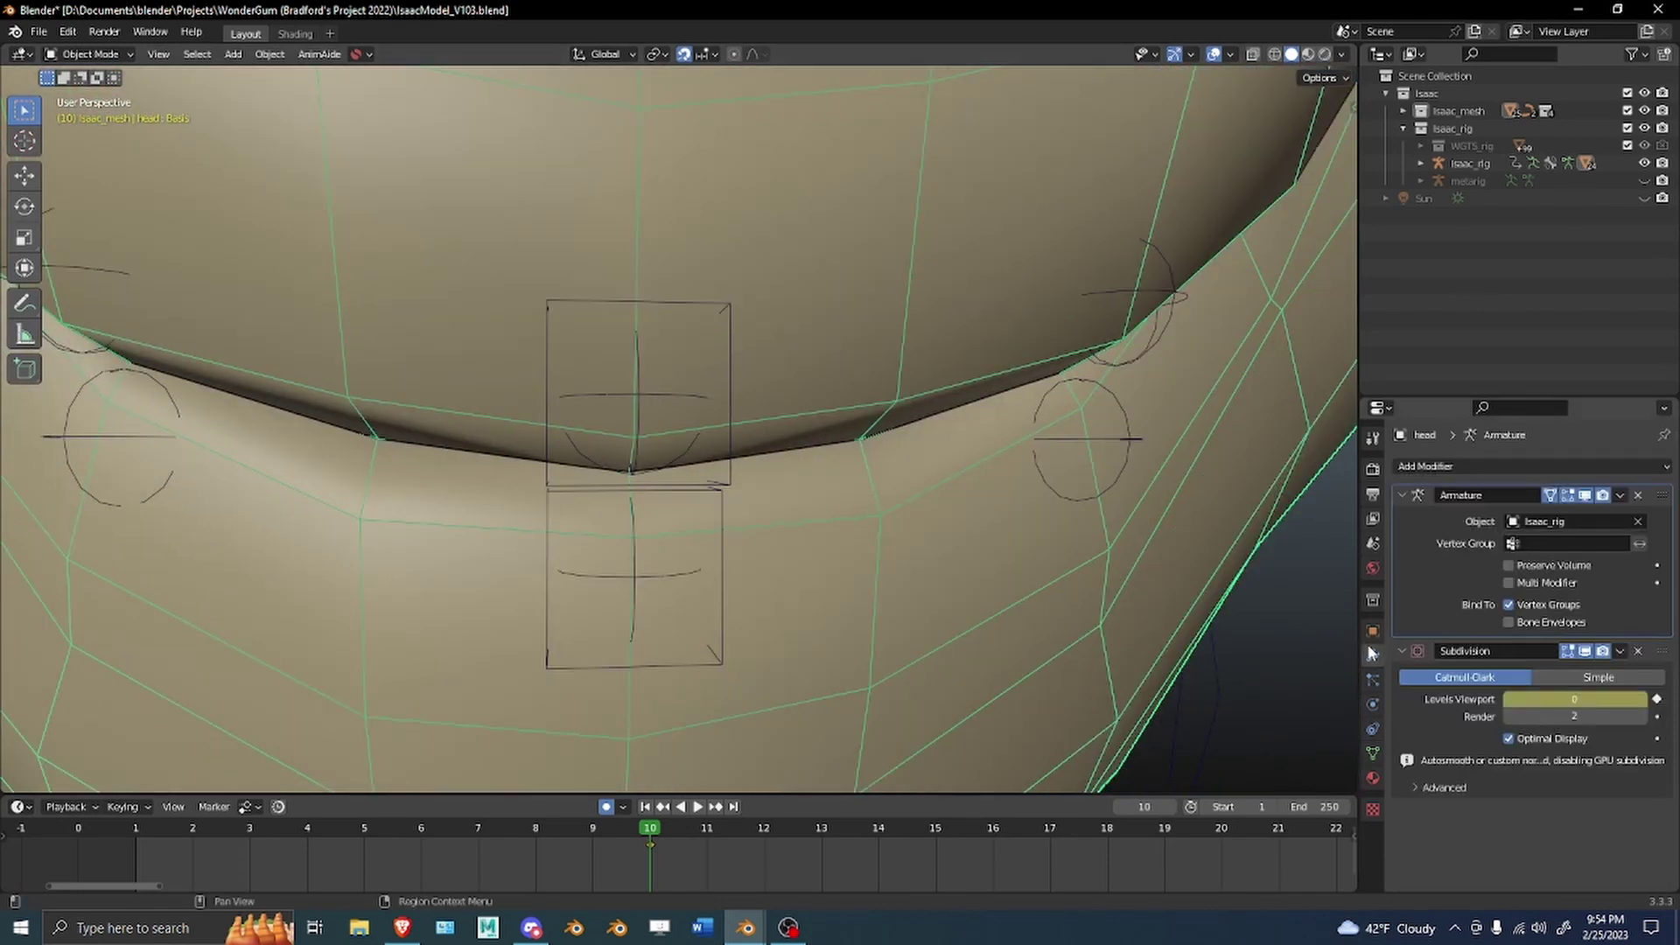
{"action": "left_click", "coordinate": [1656, 700]}
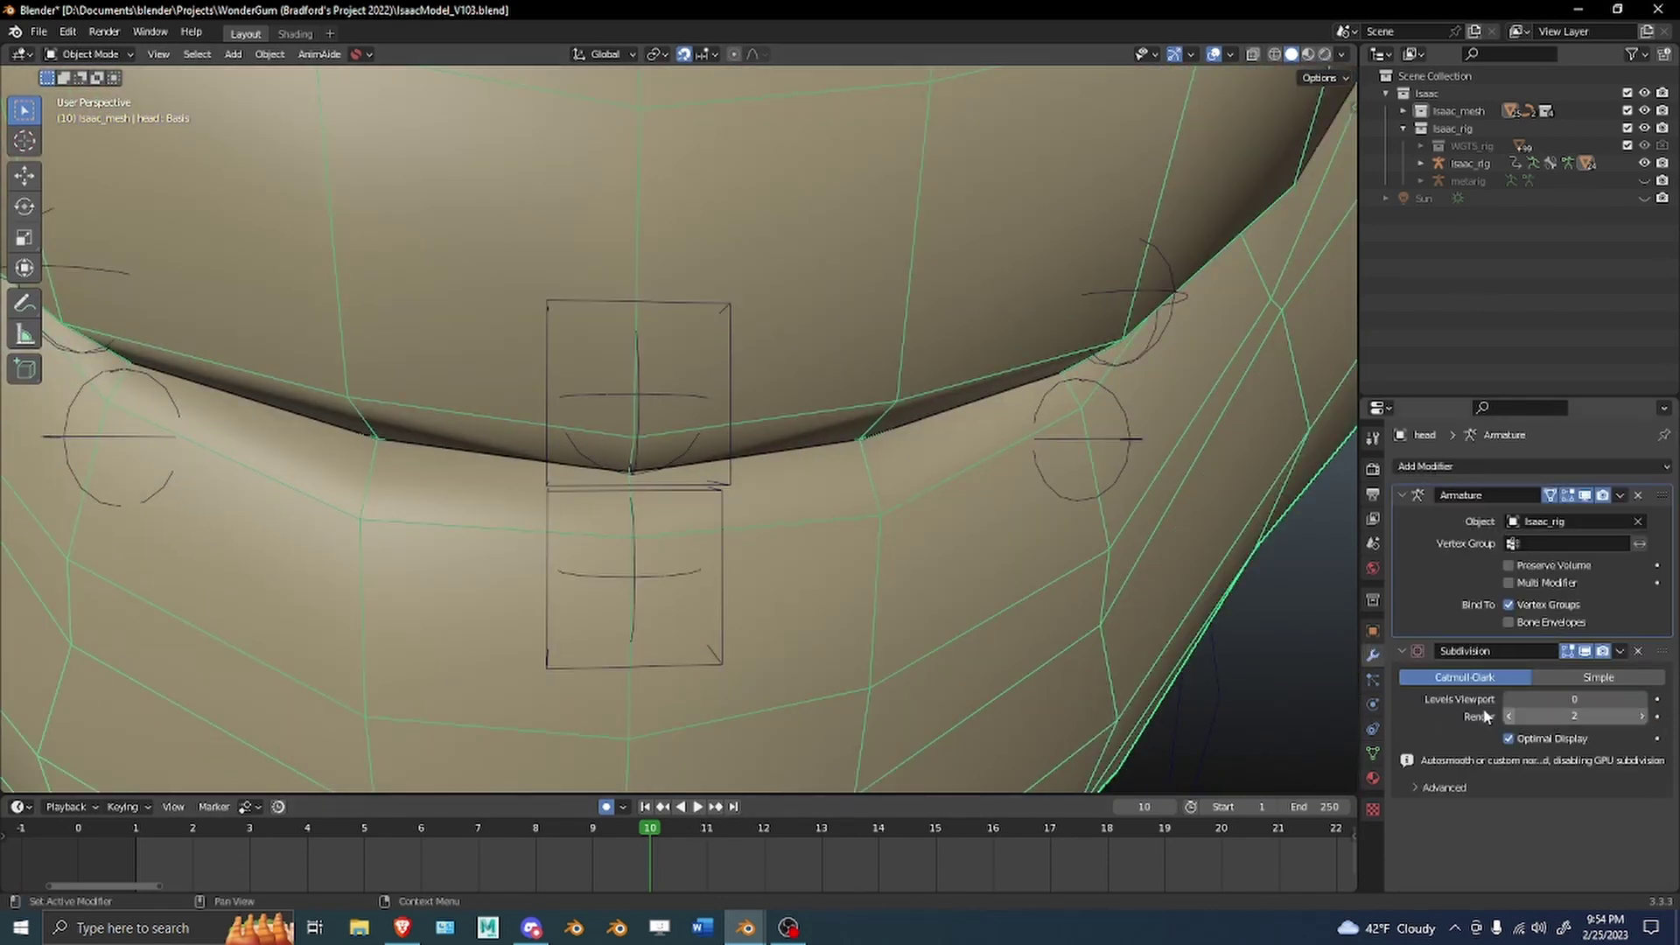
{"action": "left_click", "coordinate": [1643, 700]}
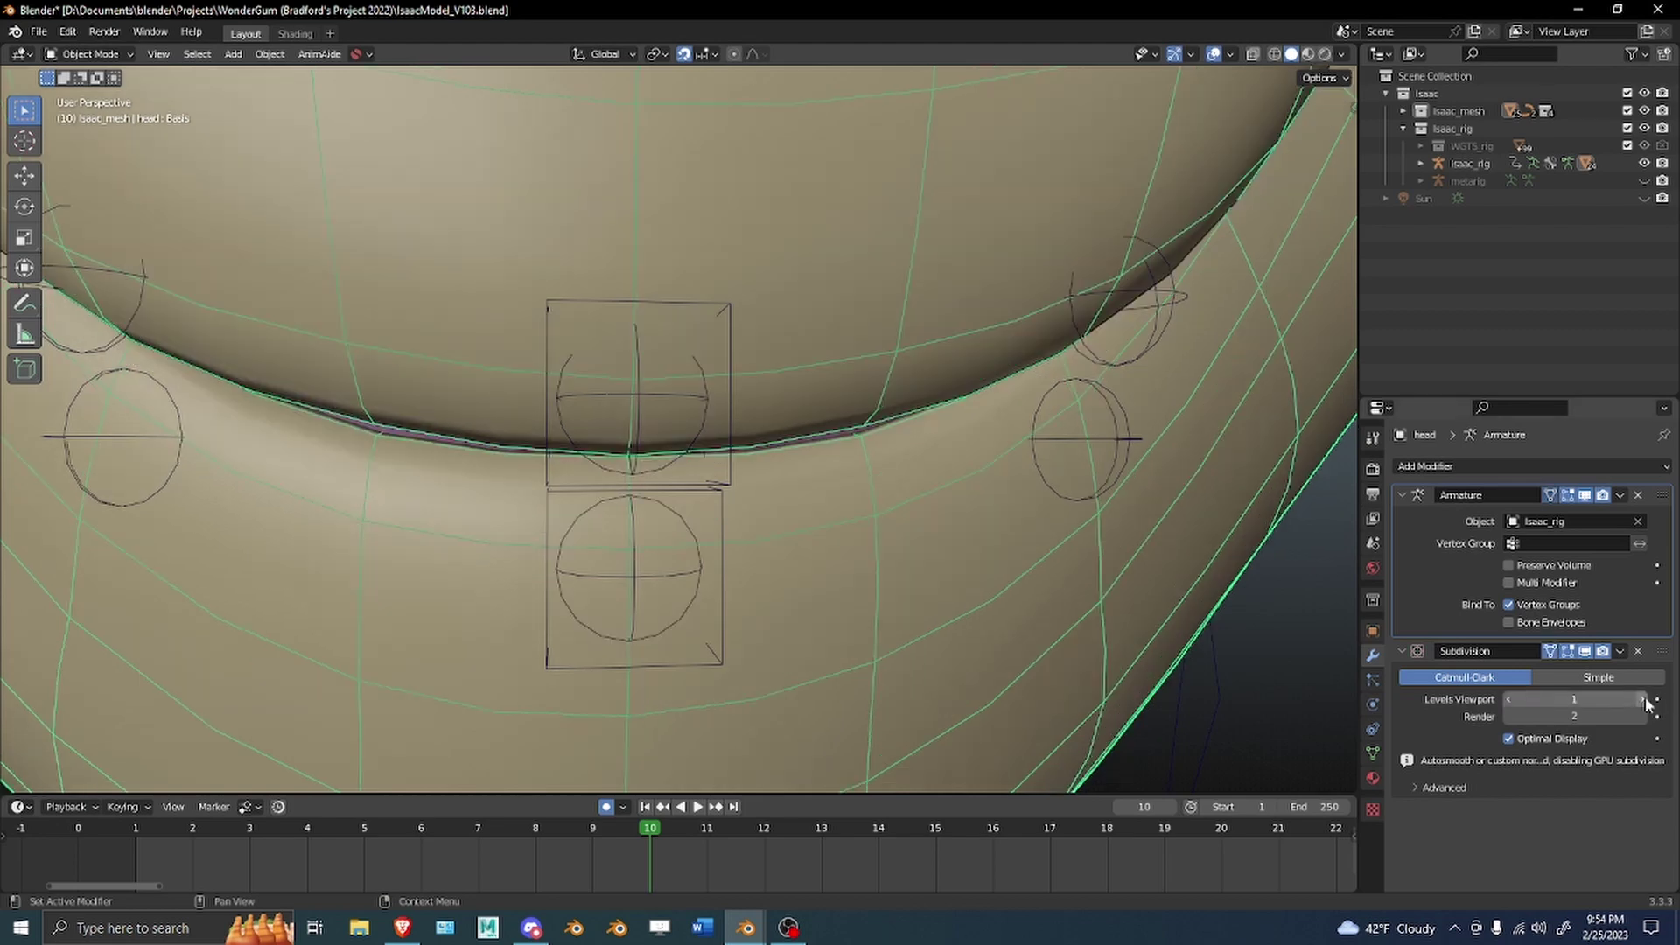
{"action": "key", "text": "KP_1"}
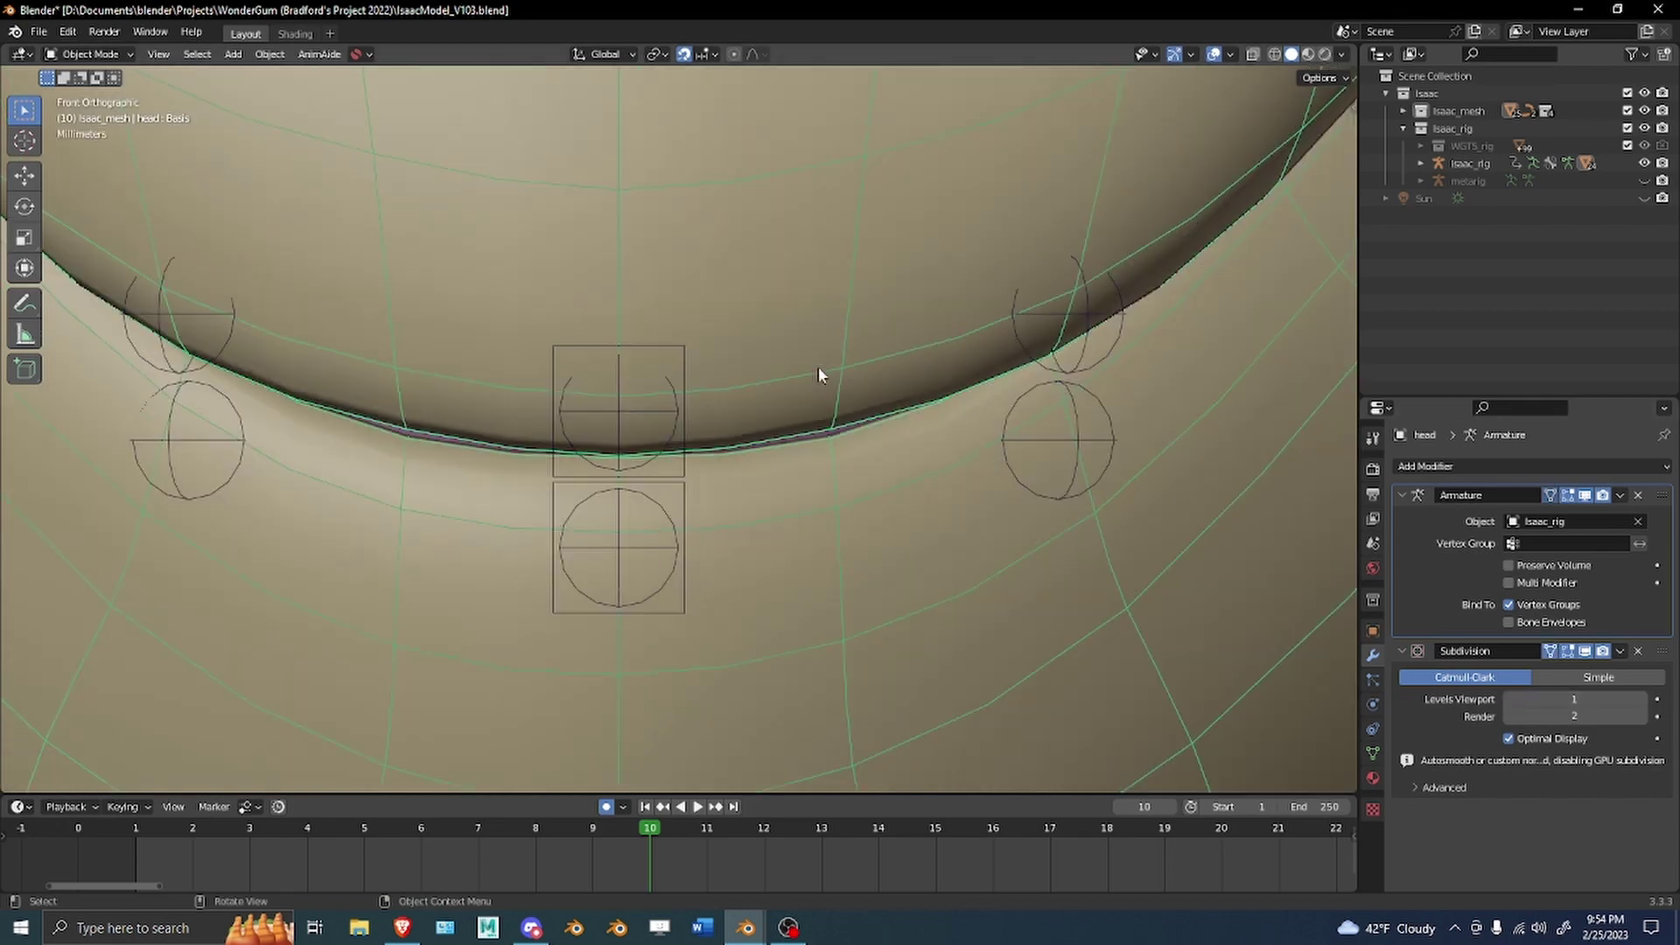
{"action": "scroll", "coordinate": [810, 377], "scroll_direction": "down", "scroll_amount": 3}
{"action": "scroll", "coordinate": [798, 398], "scroll_direction": "up", "scroll_amount": 4}
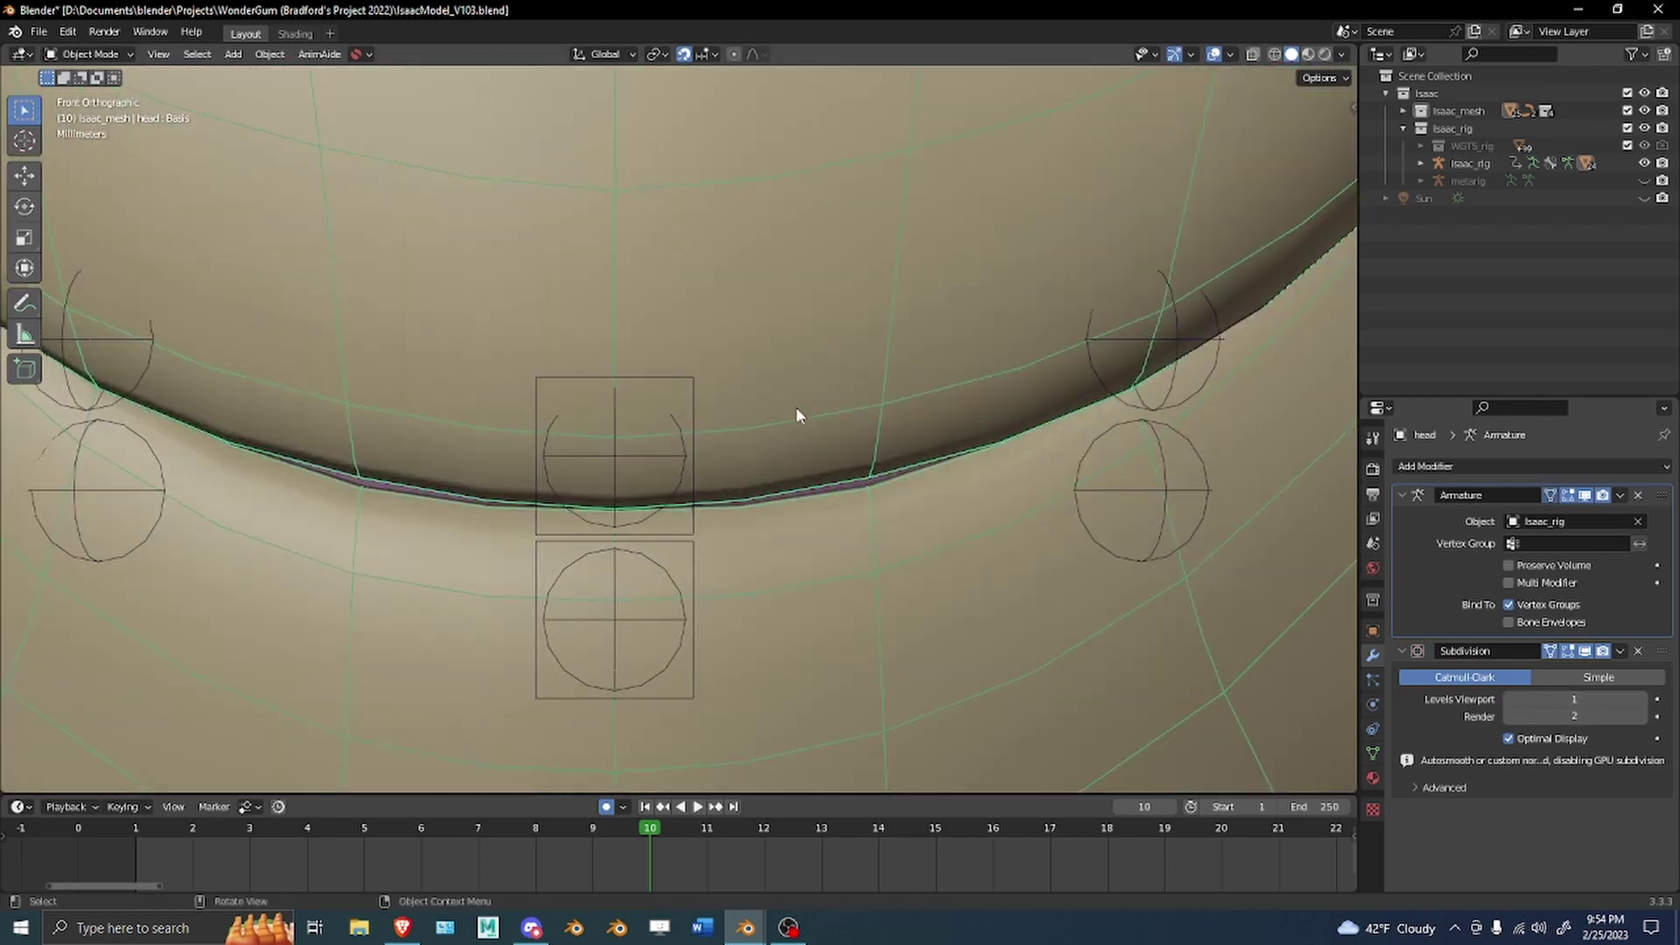
{"action": "middle_click_drag", "start_coordinate": [743, 452], "coordinate": [743, 424]}
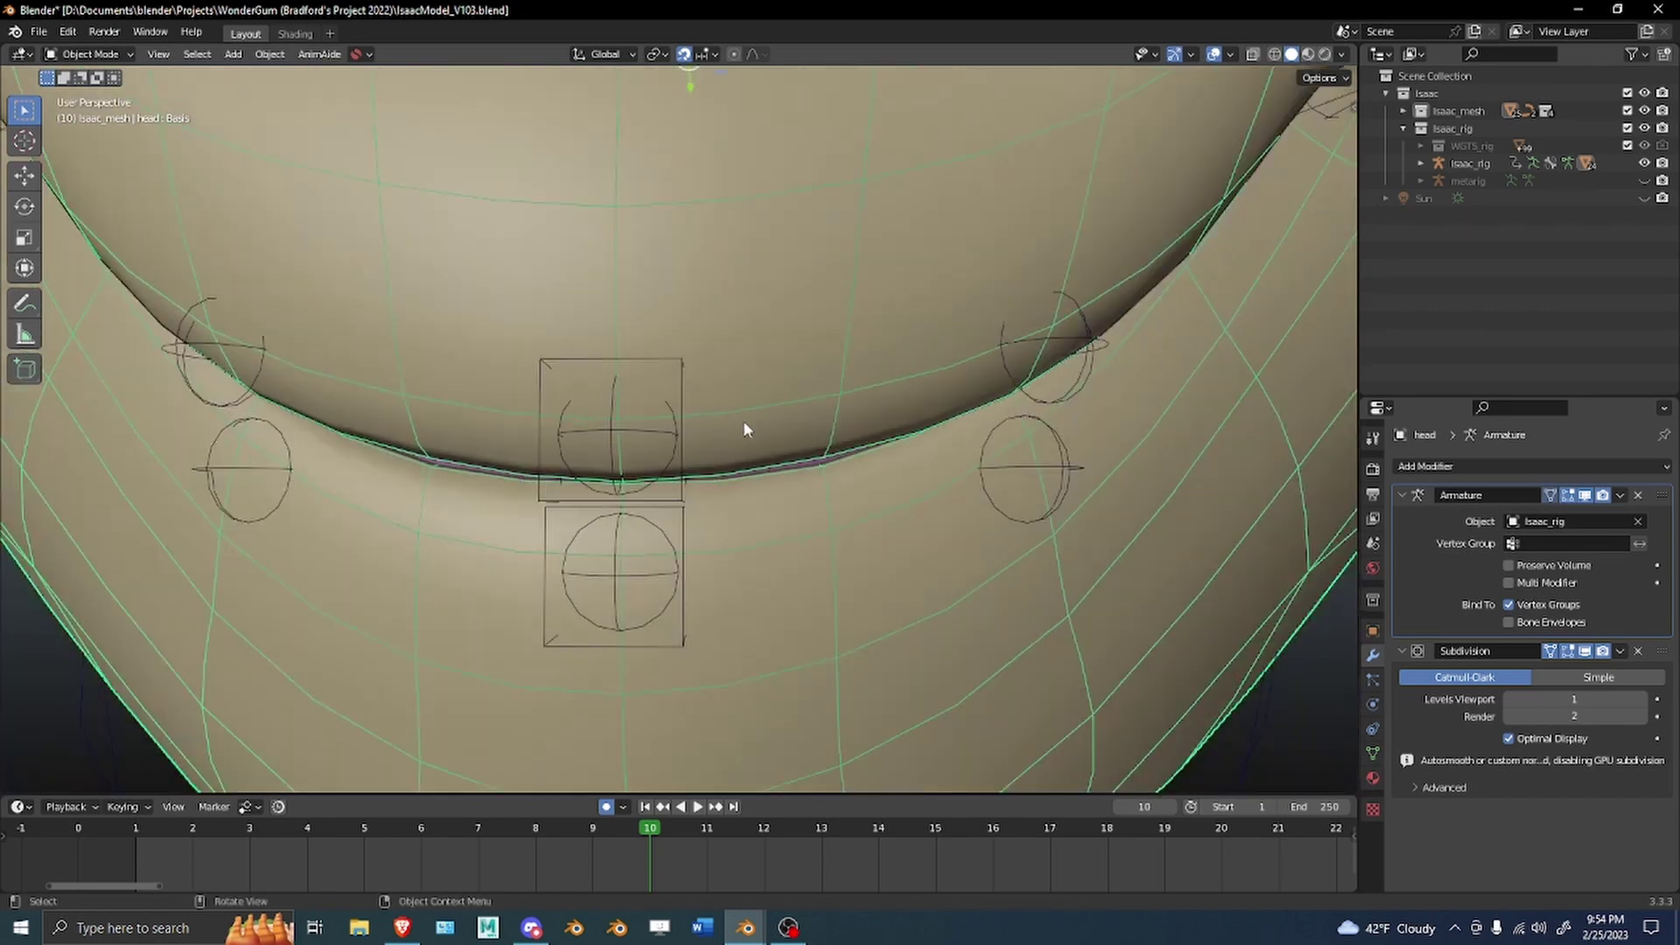
Put Isaac_rig in Pose Mode, select the middle lower-lip control and try to move it freely.
{"action": "left_click", "coordinate": [649, 530]}
{"action": "key", "text": "ctrl+Tab"}
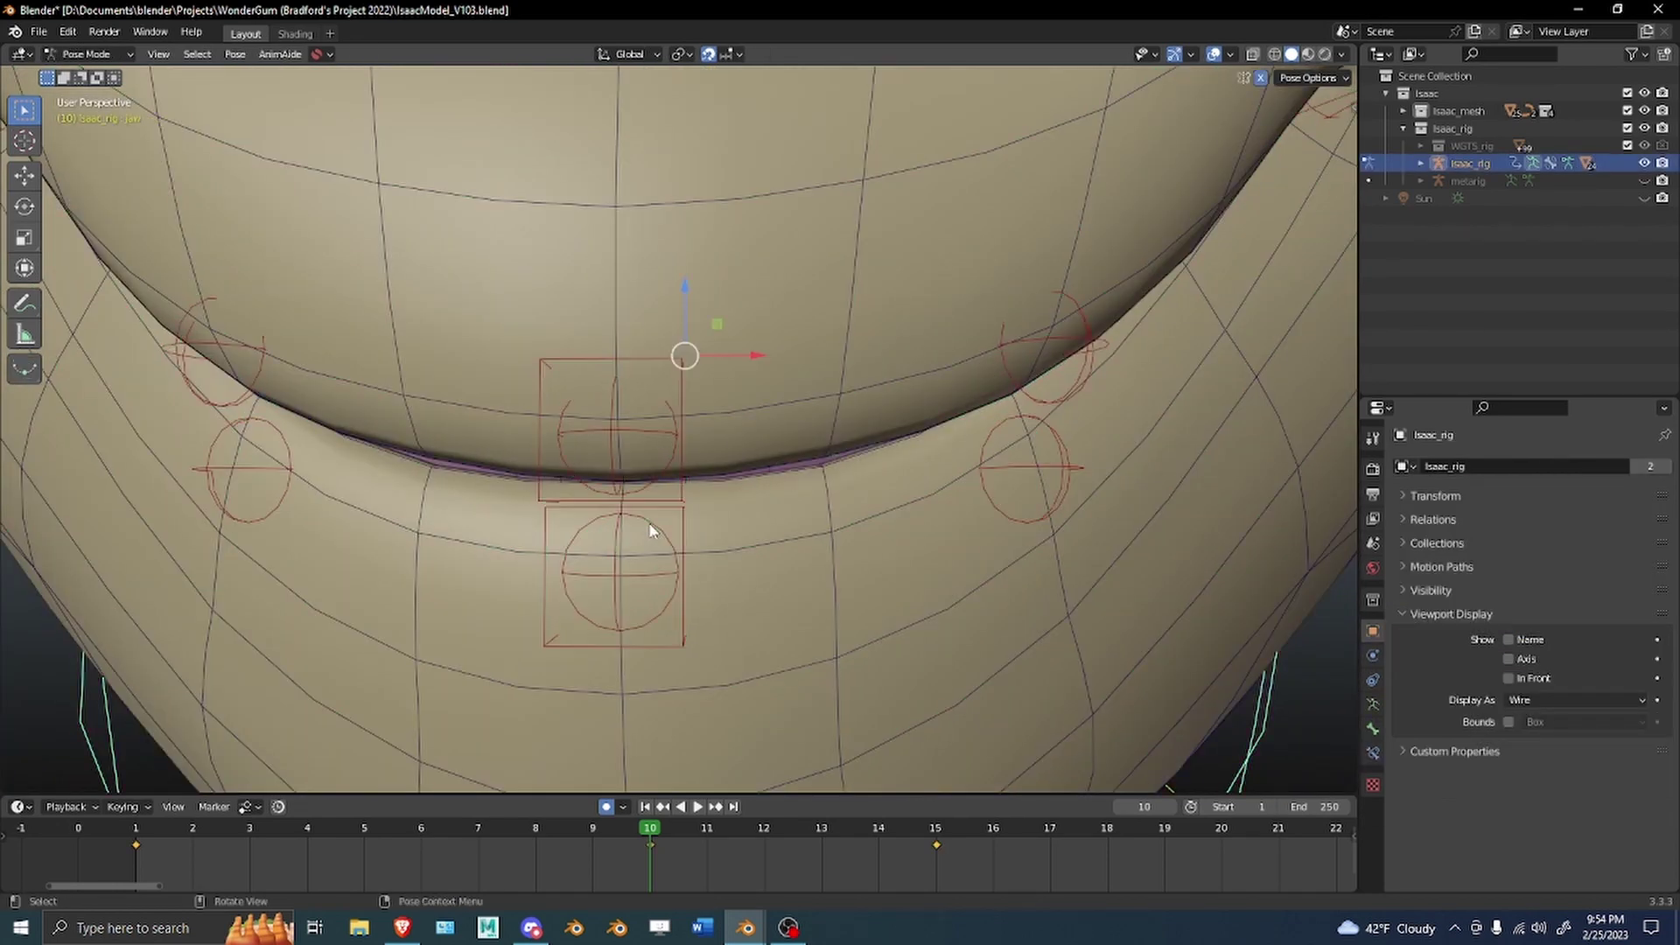
{"action": "left_click", "coordinate": [650, 530]}
{"action": "left_click_drag", "start_coordinate": [623, 484], "coordinate": [623, 478]}
{"action": "left_click_drag", "start_coordinate": [637, 578], "coordinate": [638, 581]}
{"action": "middle_click_drag", "start_coordinate": [679, 548], "coordinate": [568, 584]}
{"action": "key", "text": "g"}
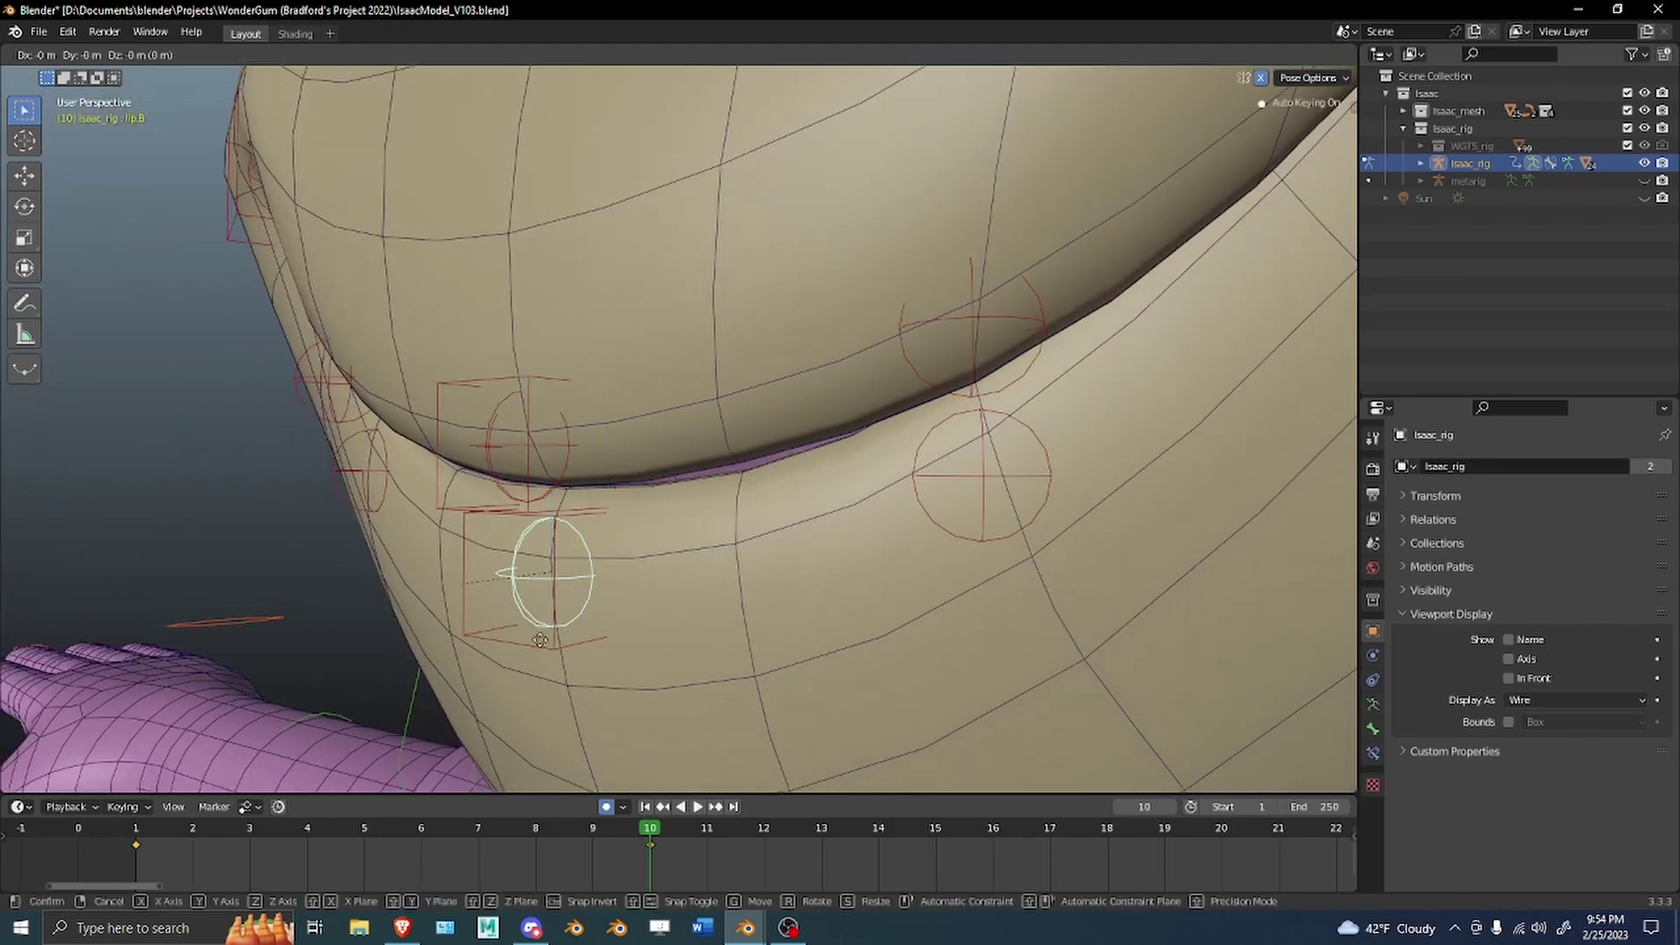
{"action": "key", "text": "Escape"}
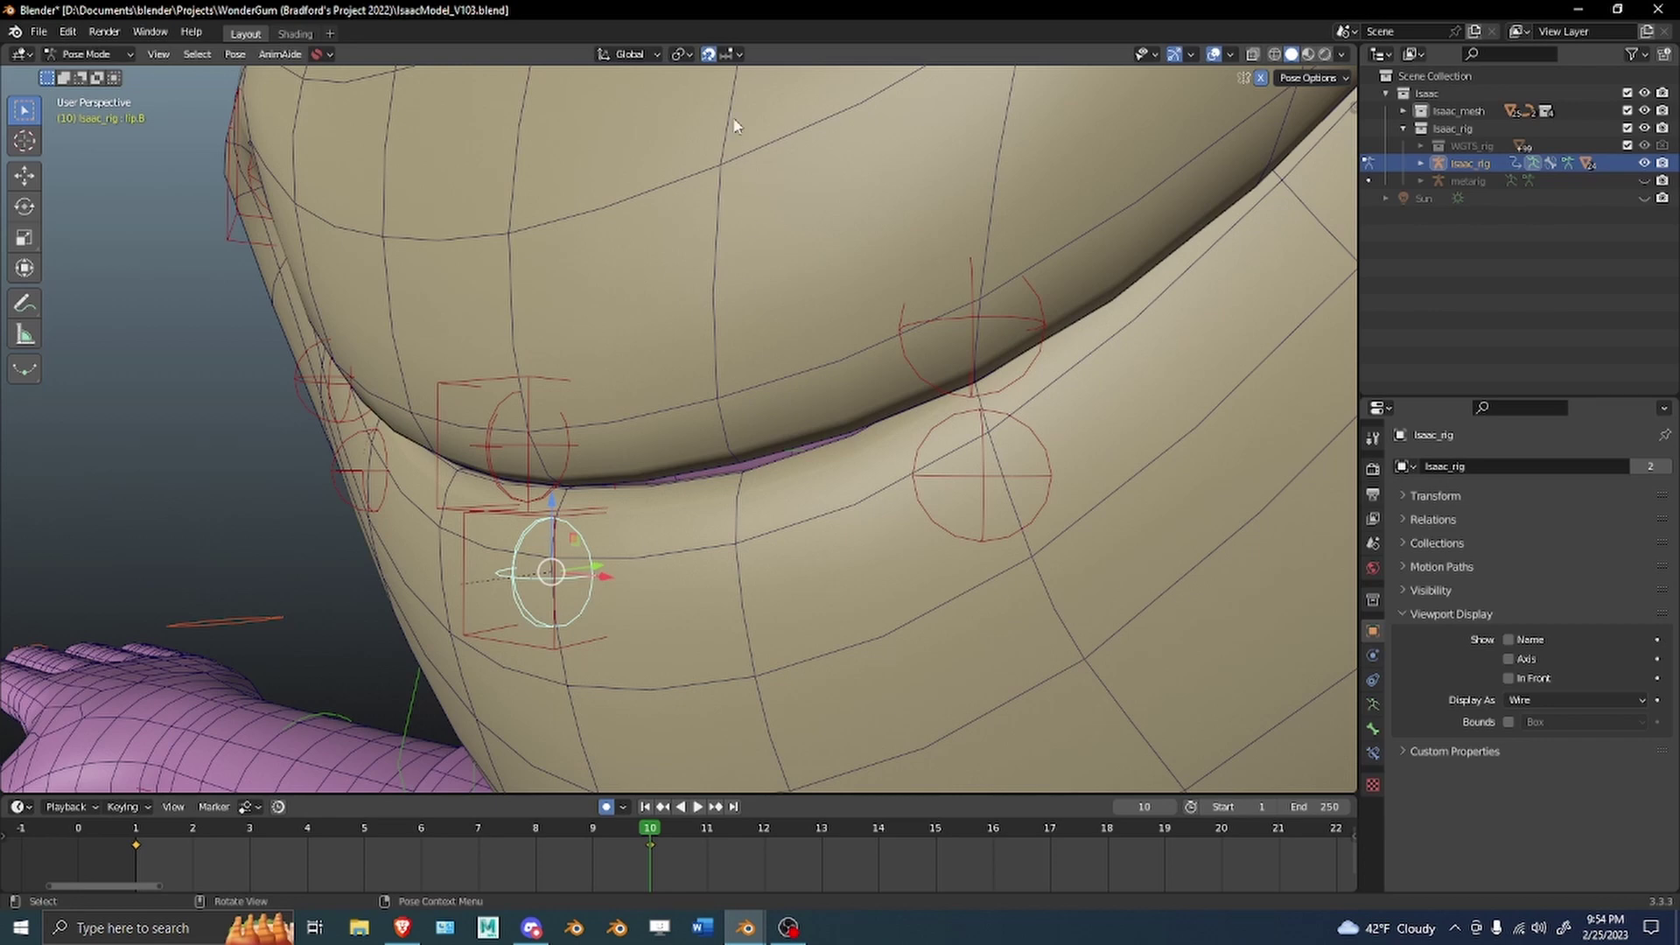
Try to raise the middle lower-lip control vertically in front view by about 0.0016 m.
{"action": "middle_click_drag", "start_coordinate": [673, 213], "coordinate": [743, 255]}
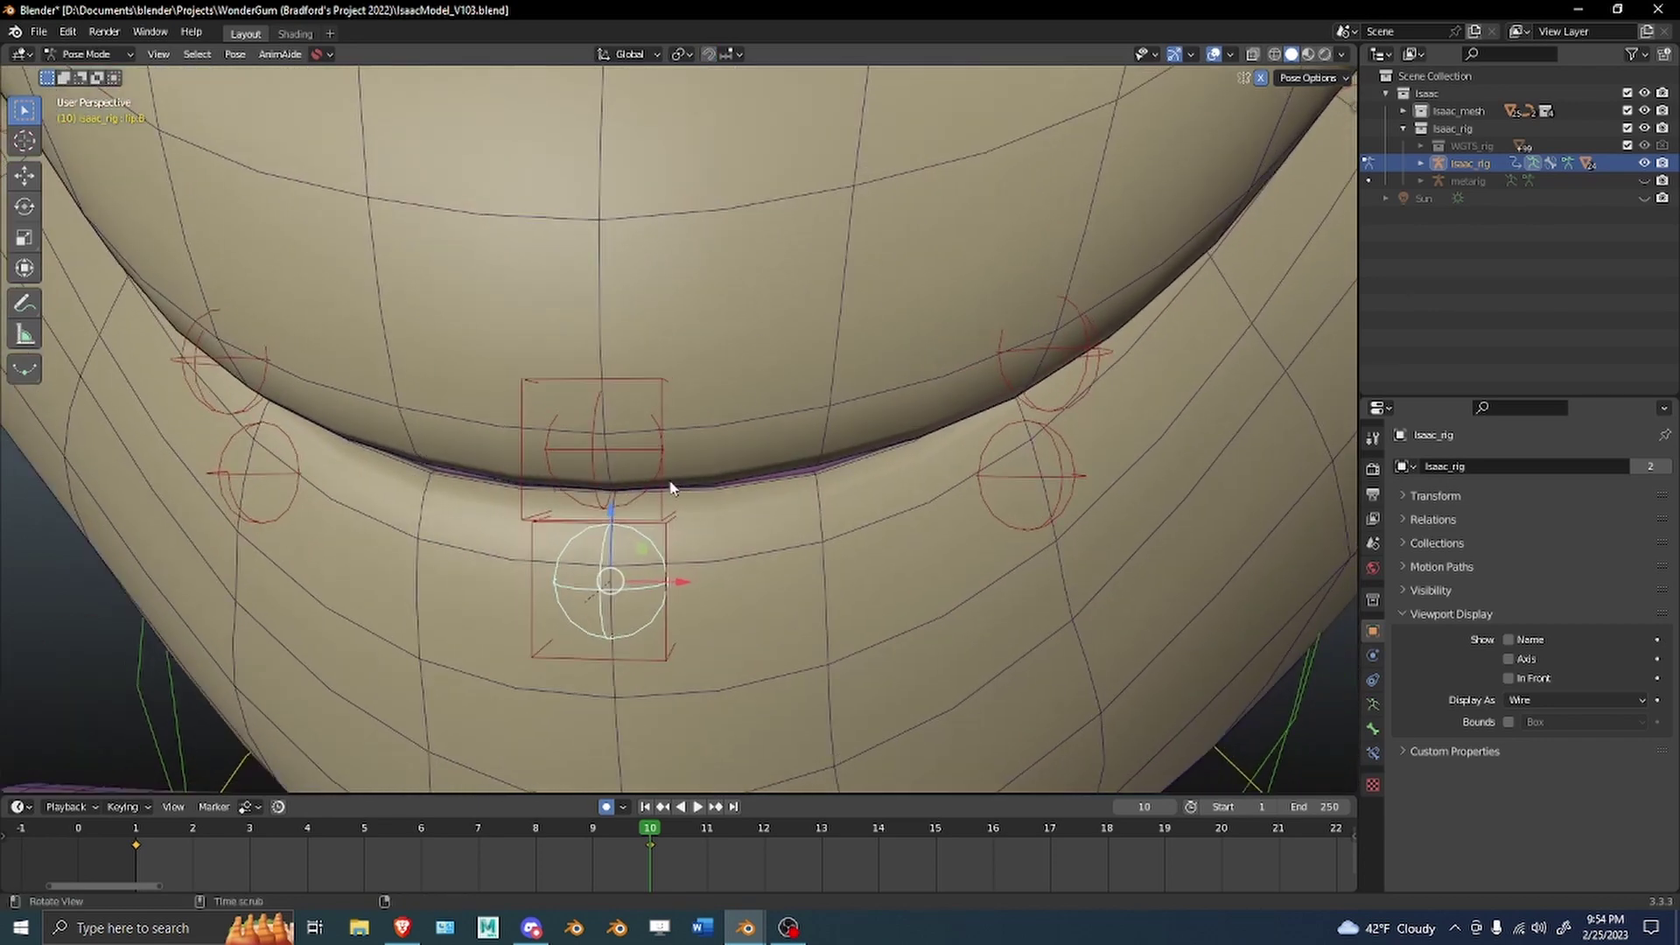
{"action": "key", "text": "KP_1"}
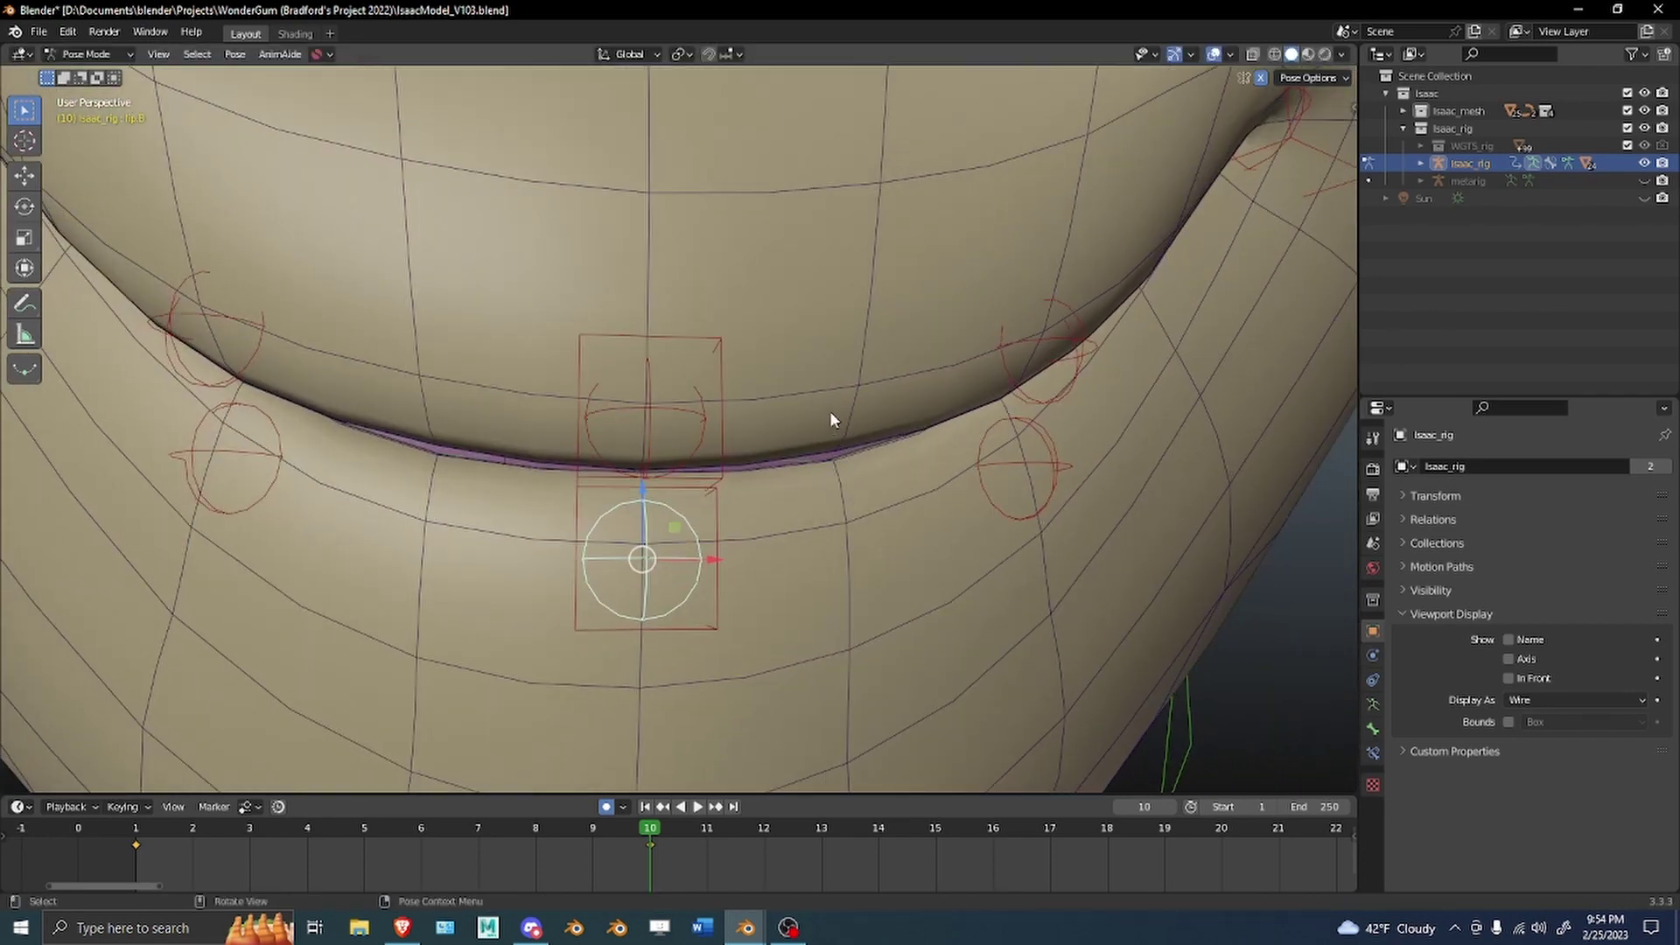
{"action": "key", "text": "g"}
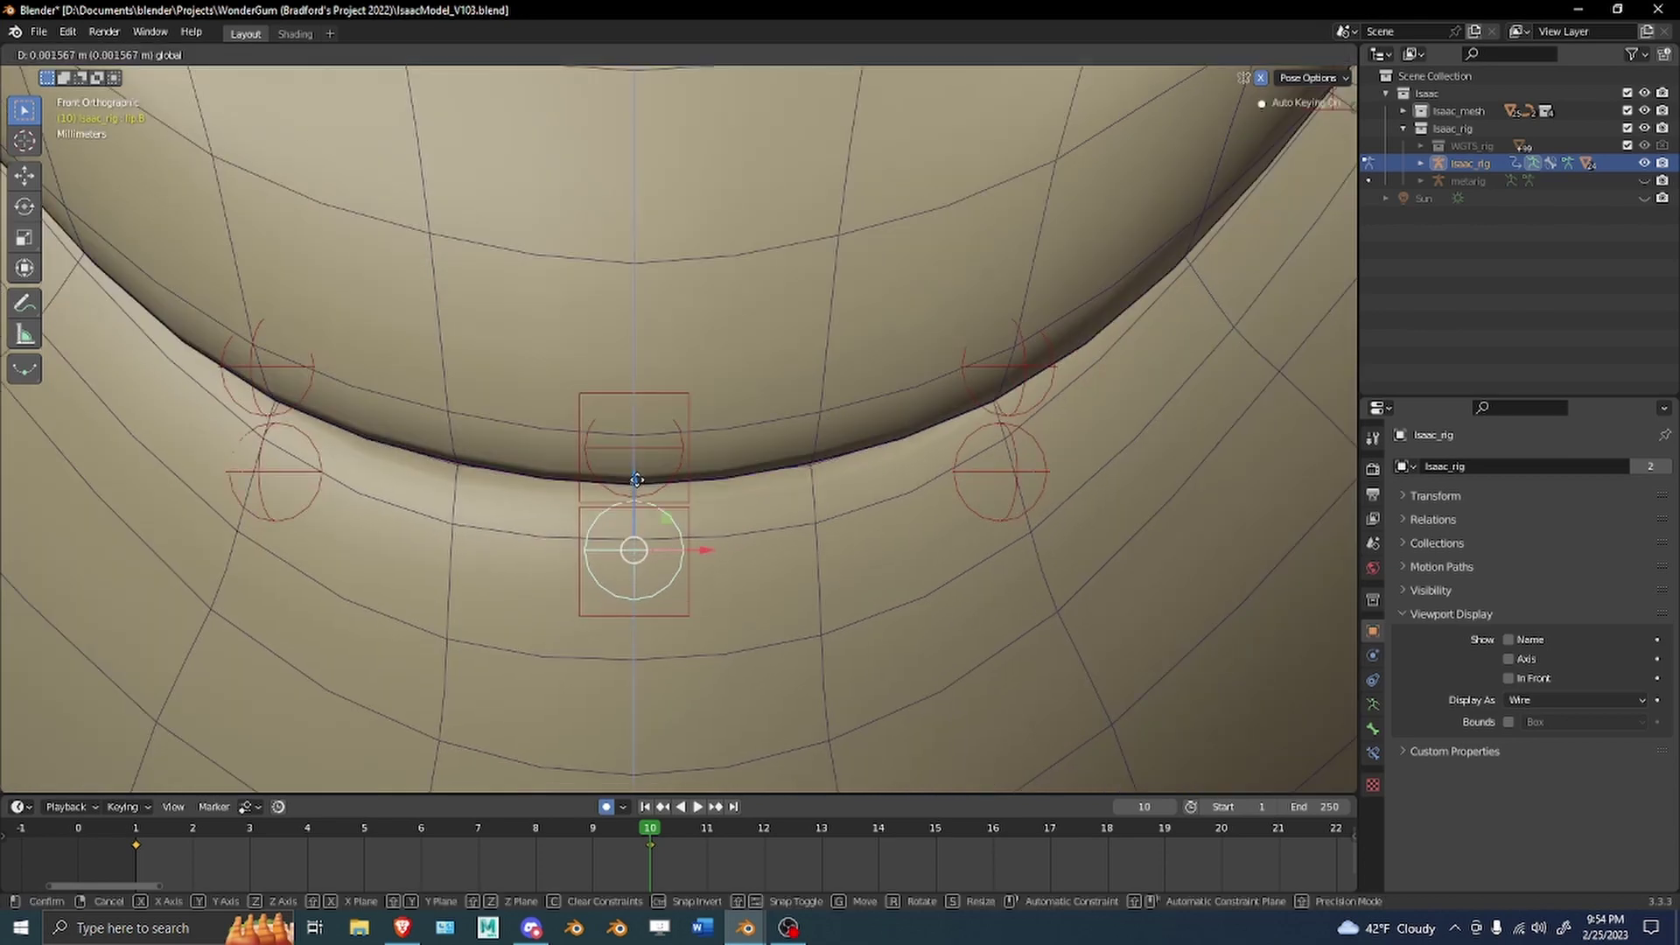
{"action": "left_click", "coordinate": [658, 496]}
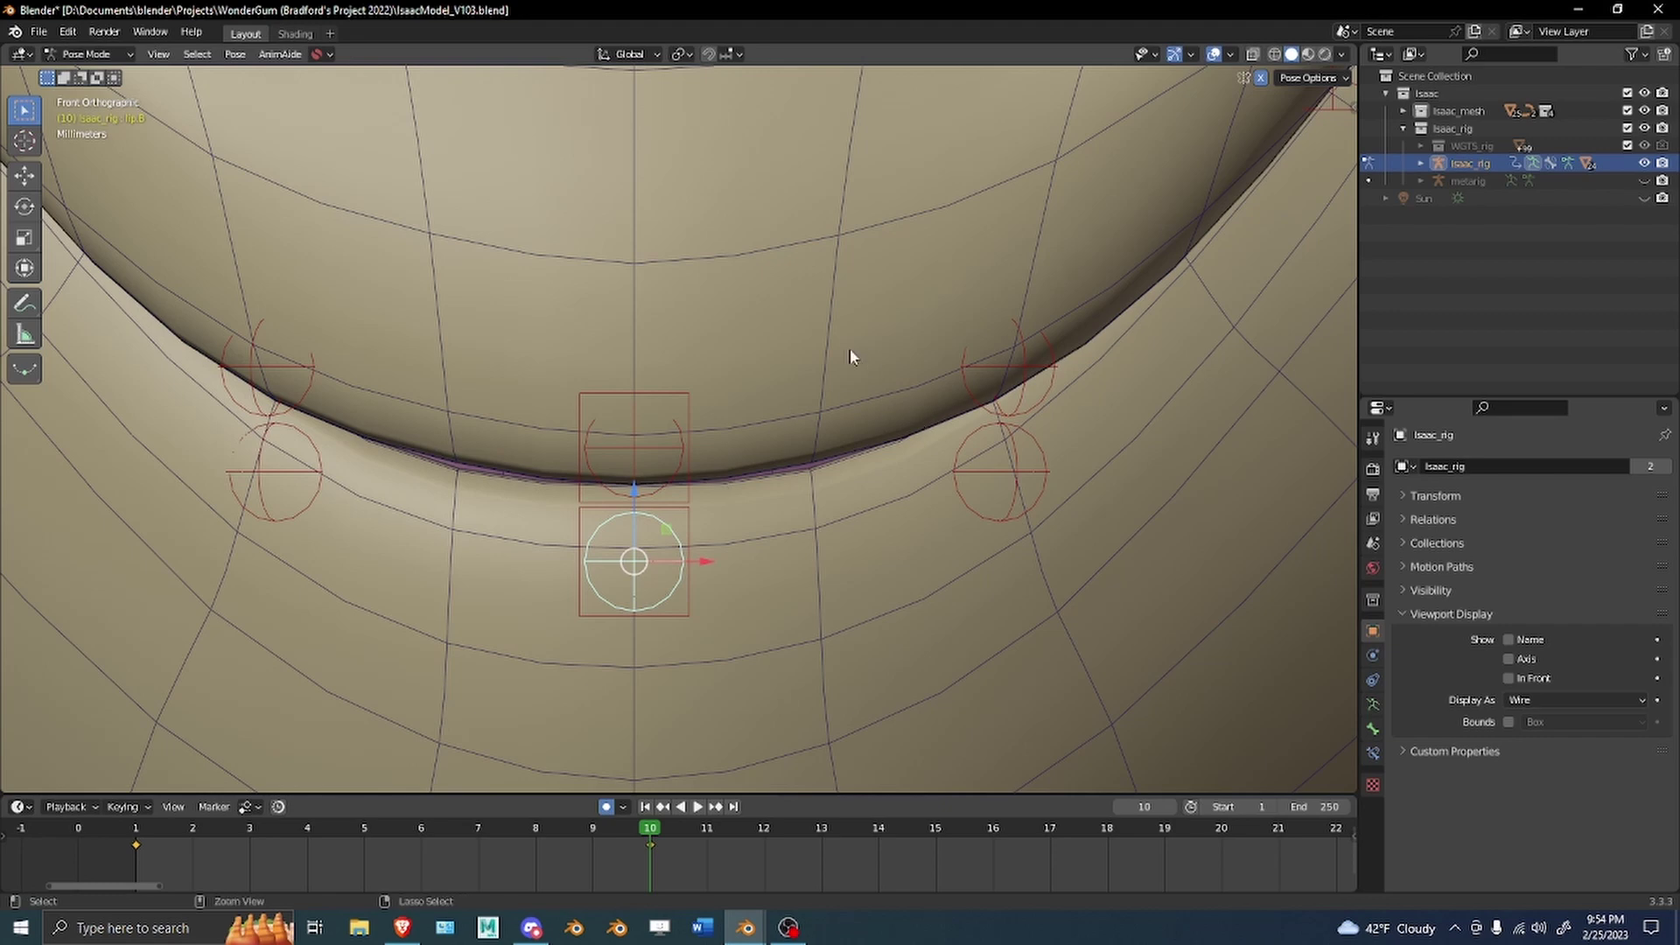
Leave Pose Mode, put the head in Weight Paint mode and advance the animation to frame 15.
{"action": "key", "text": "ctrl+Tab"}
{"action": "left_click", "coordinate": [916, 486]}
{"action": "key", "text": "ctrl+Tab"}
{"action": "scroll", "coordinate": [784, 461], "scroll_direction": "up", "scroll_amount": 2}
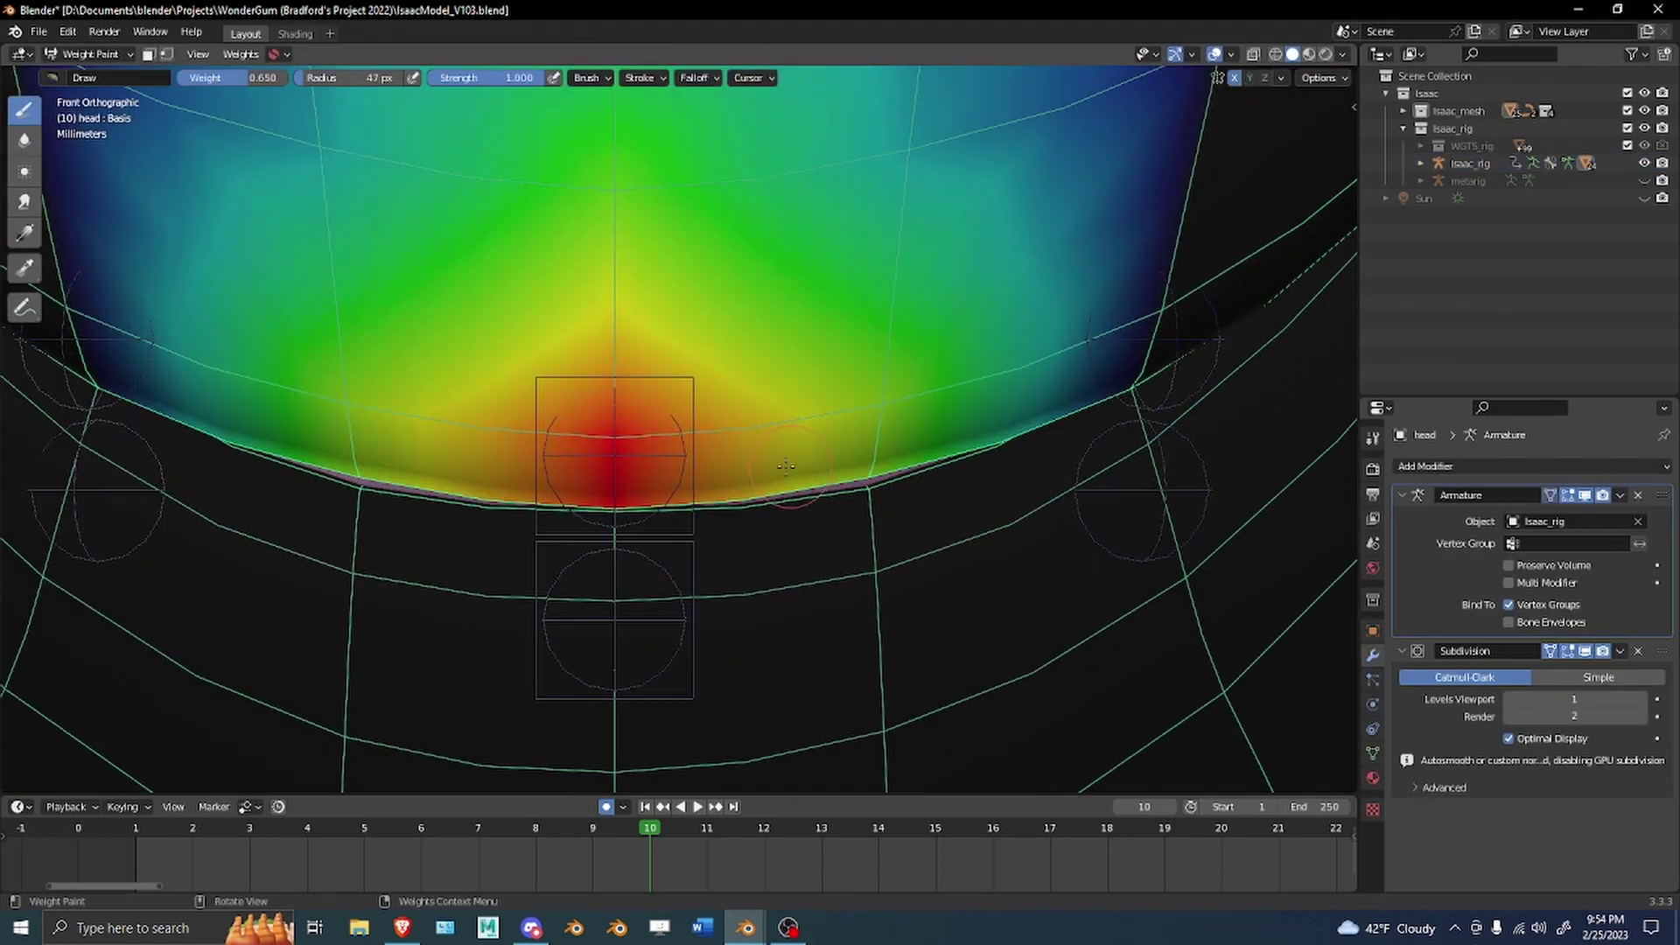
{"action": "left_click_drag", "start_coordinate": [784, 462], "coordinate": [764, 462], "text": "alt"}
{"action": "middle_click_drag", "start_coordinate": [839, 453], "coordinate": [885, 467], "text": "alt"}
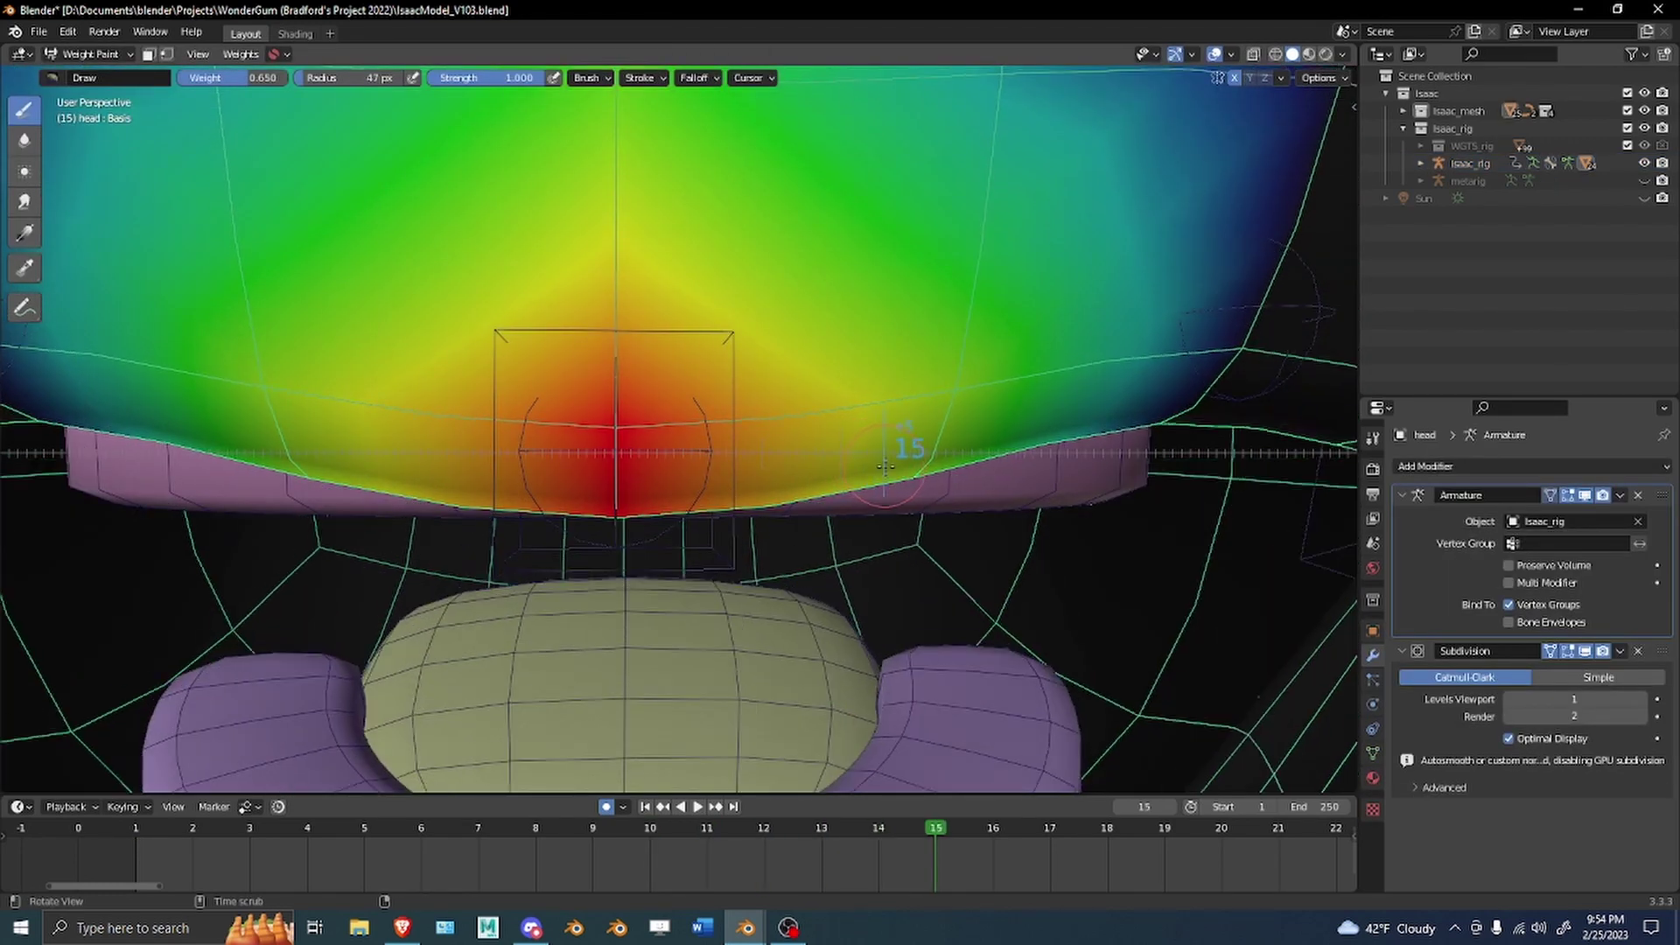
Set the brush weight to 0.7, paint DEF-lip.T beside the centre of the upper lip, and return to frame 10.
{"action": "right_click", "coordinate": [837, 456]}
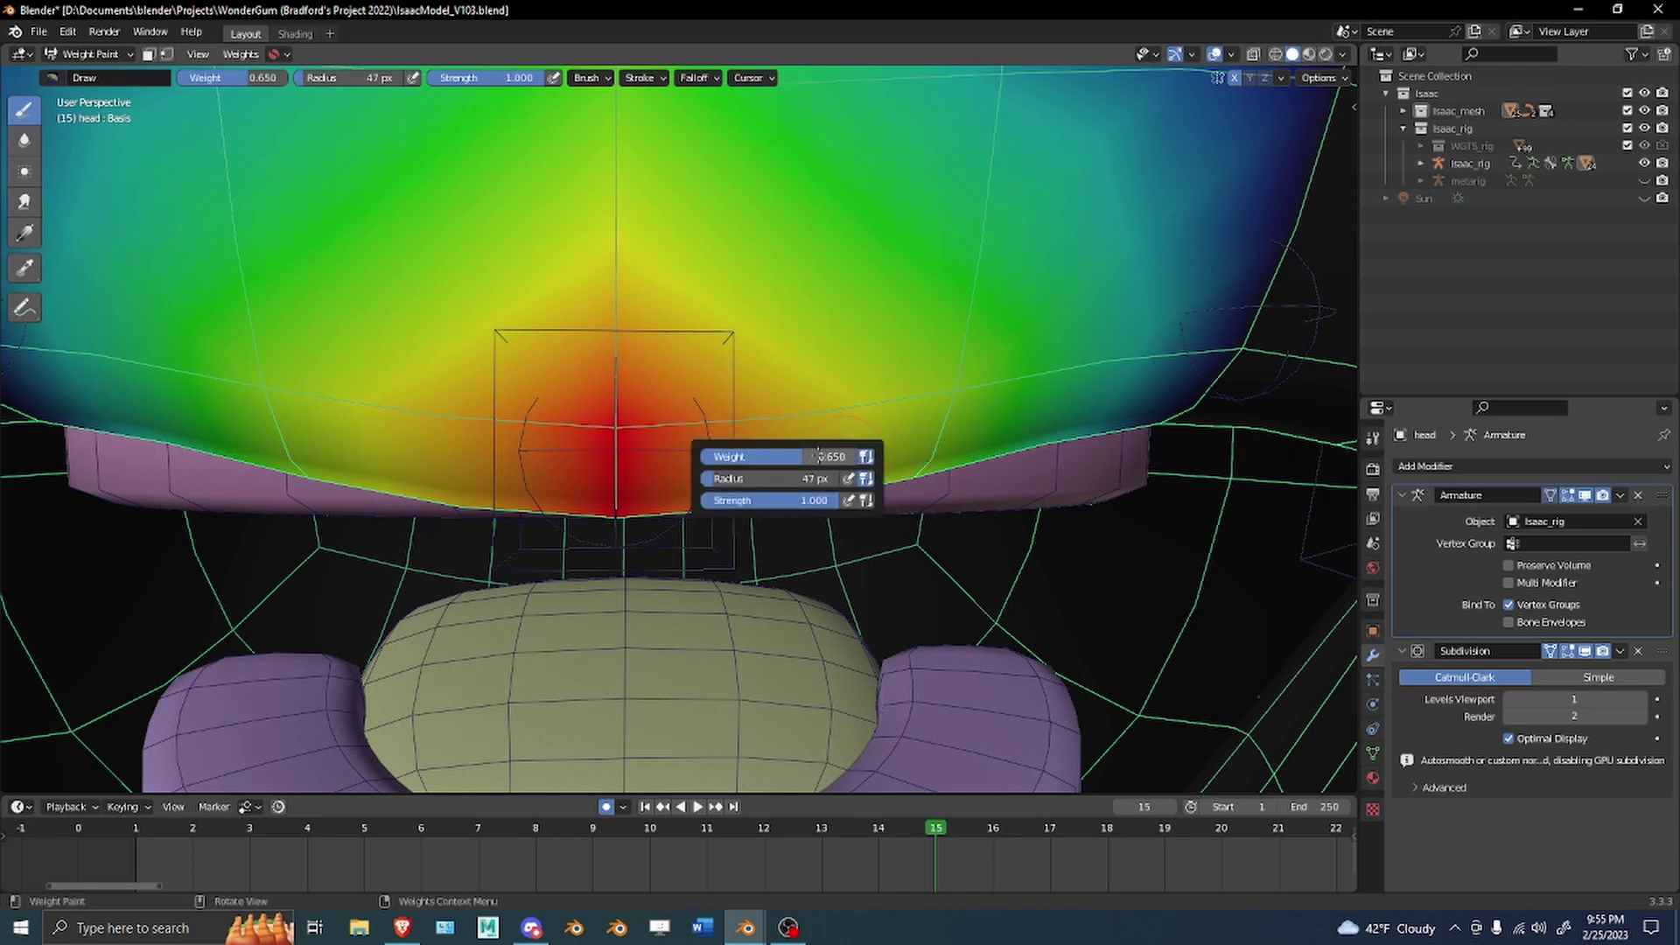
{"action": "left_click", "coordinate": [818, 456]}
{"action": "type", "text": ".7"}
{"action": "key", "text": "Return"}
{"action": "left_click", "coordinate": [272, 390]}
{"action": "left_click", "coordinate": [296, 459]}
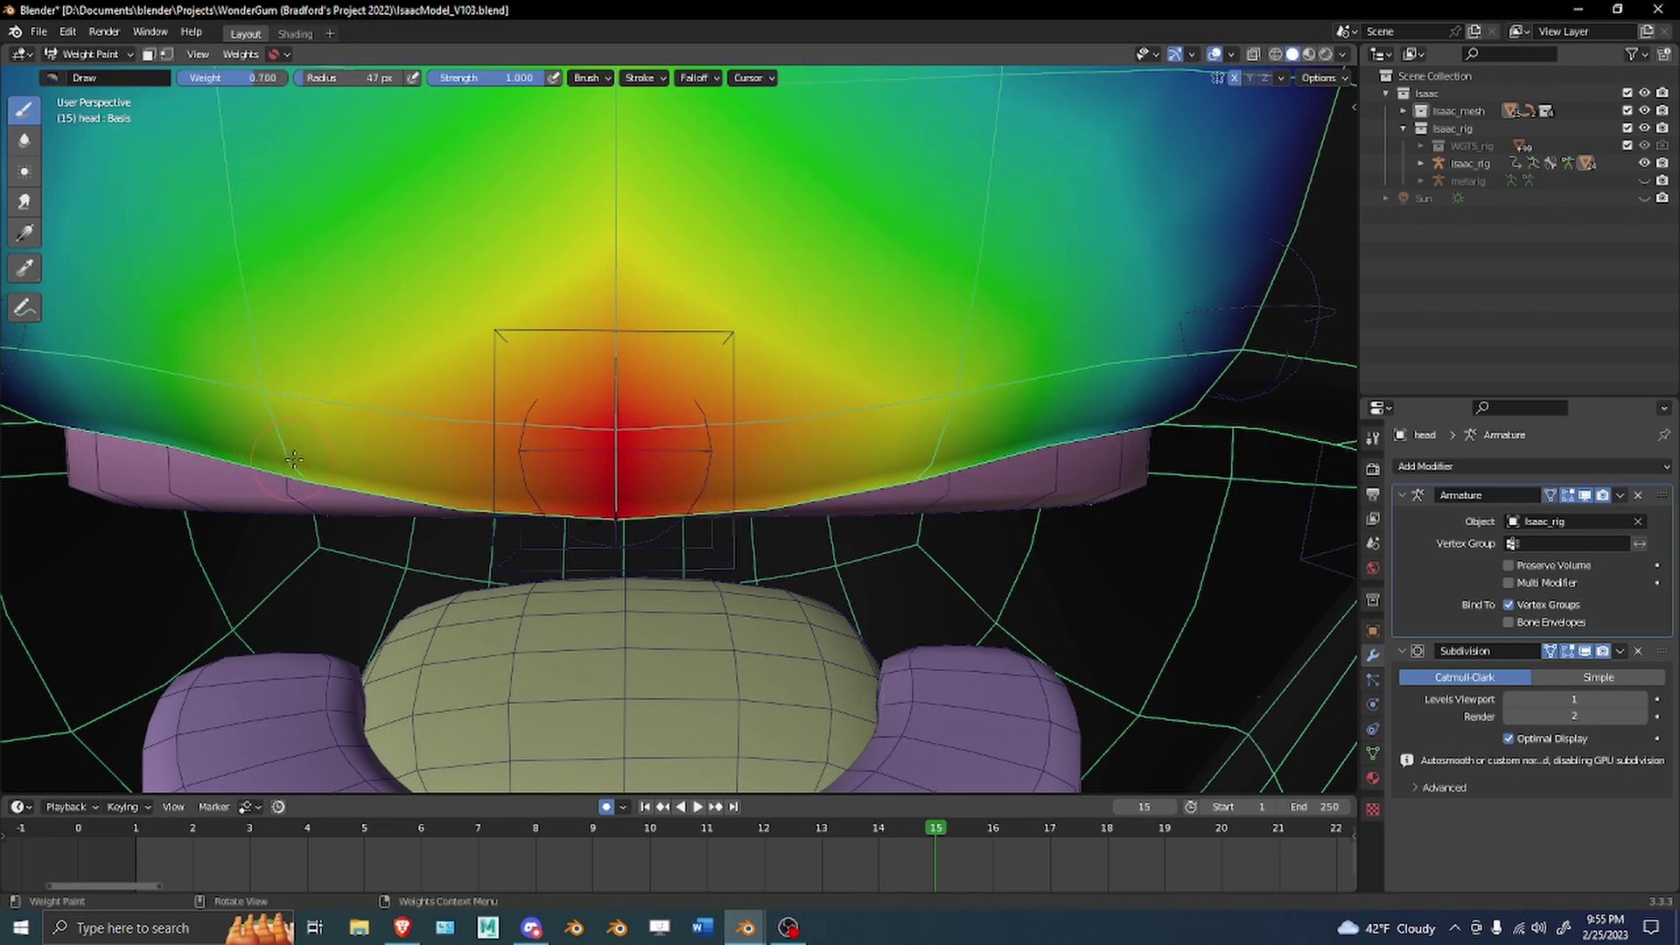
{"action": "left_click_drag", "start_coordinate": [296, 459], "coordinate": [890, 349], "text": "alt"}
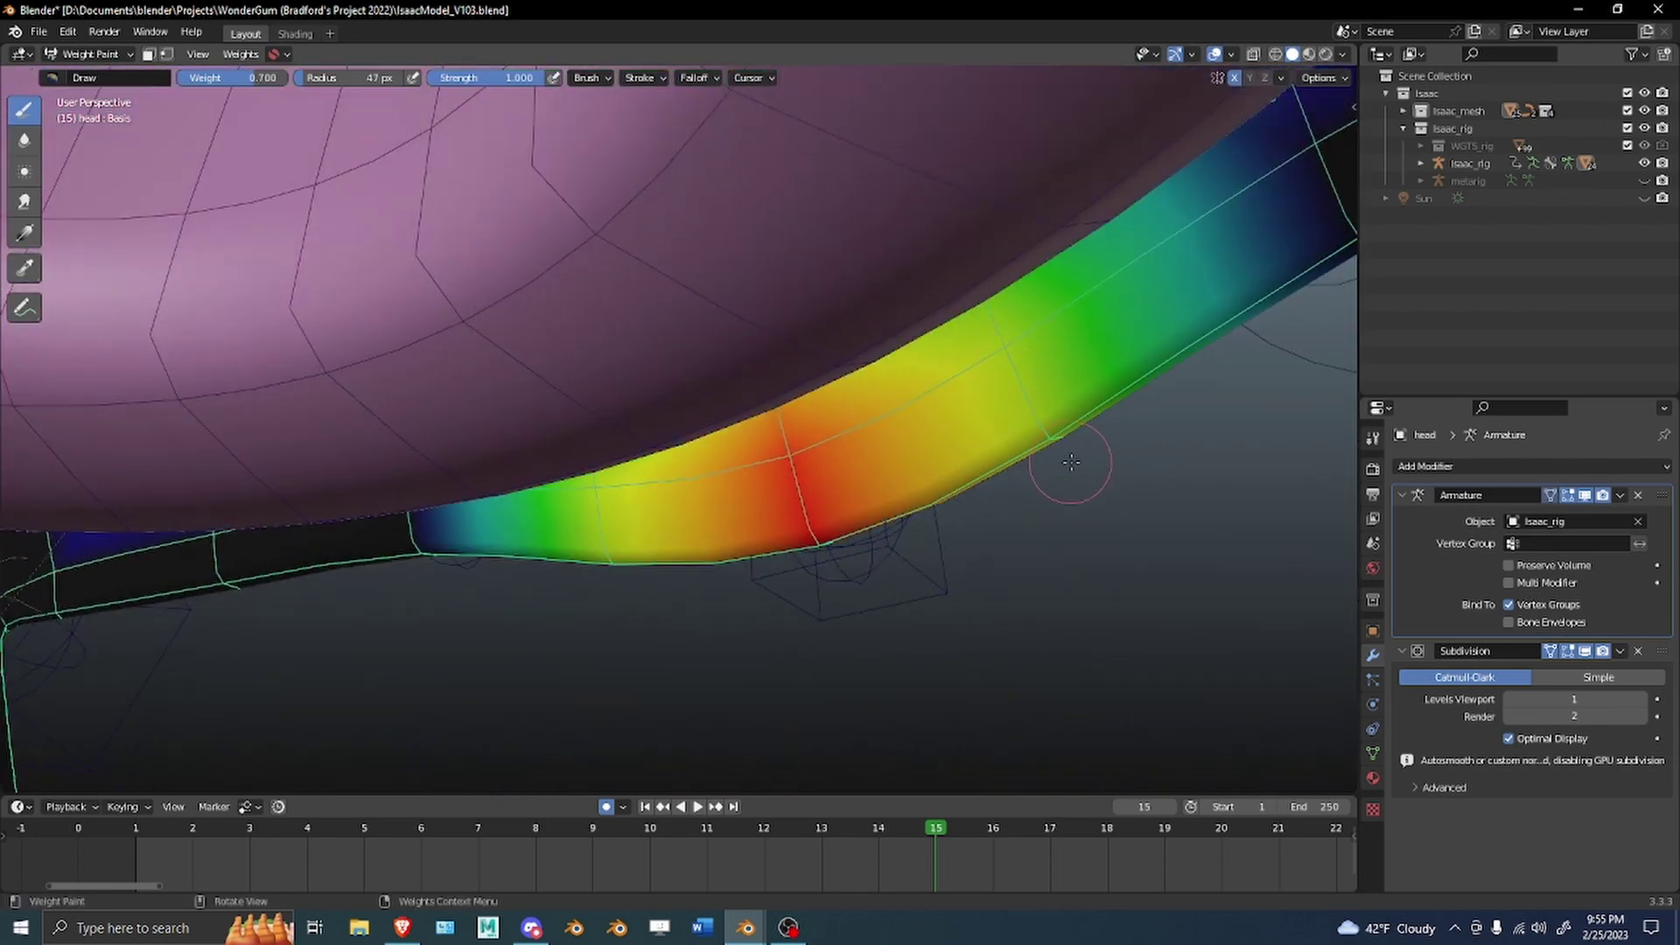
{"action": "left_click_drag", "start_coordinate": [1071, 462], "coordinate": [780, 727], "text": "alt"}
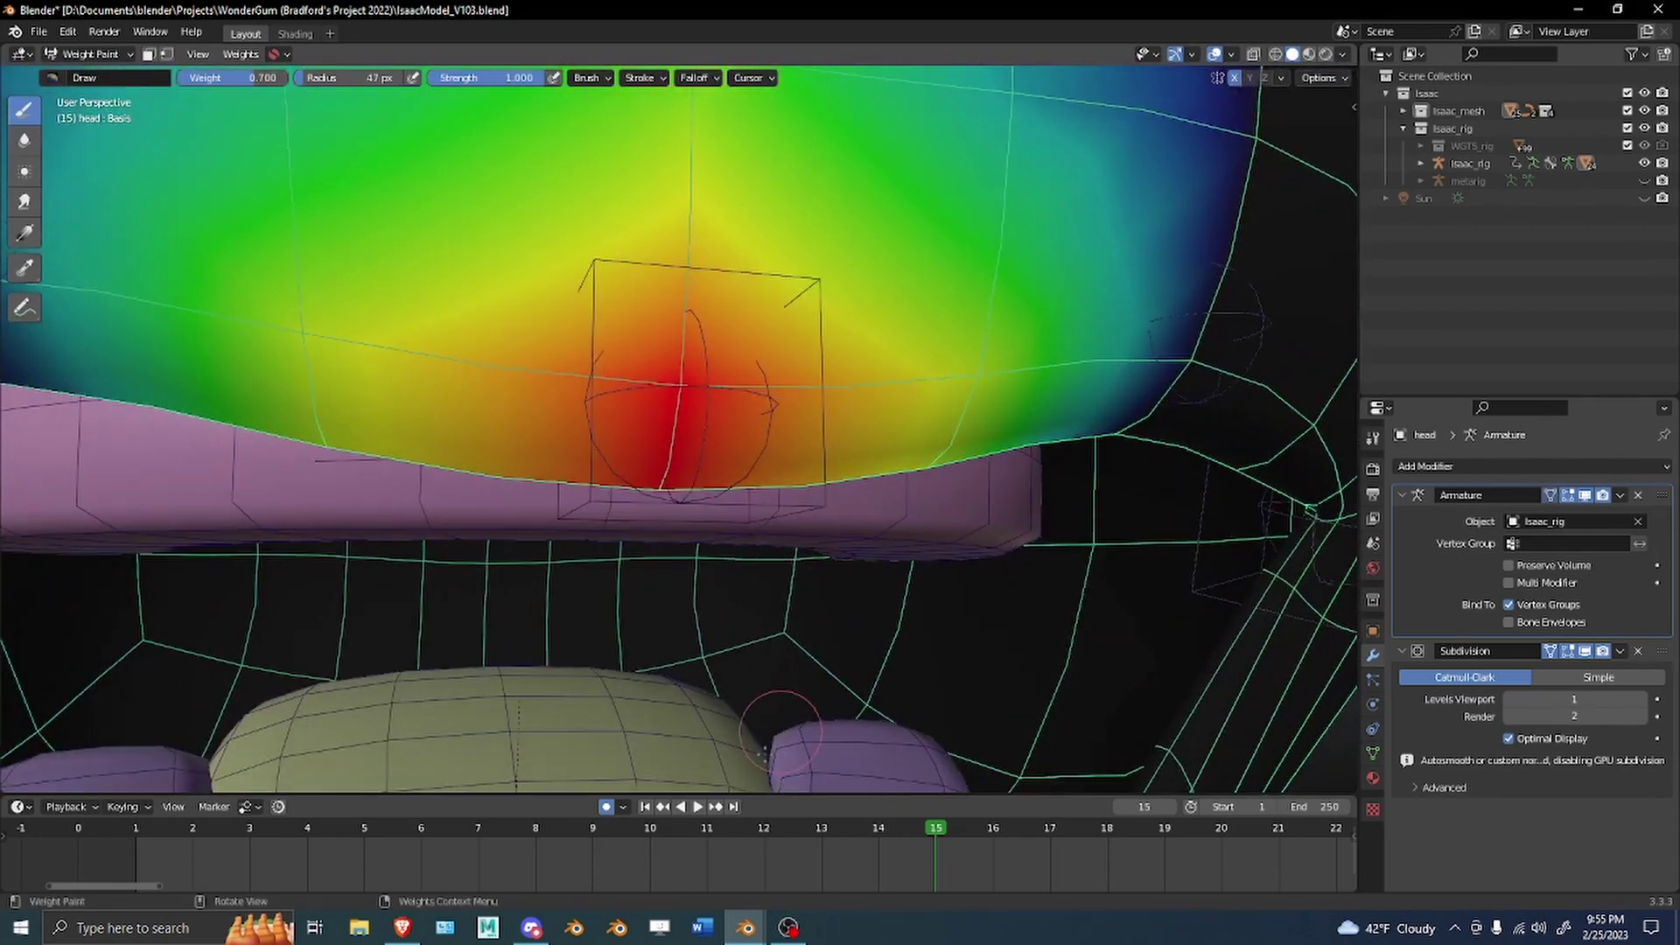
{"action": "left_click", "coordinate": [658, 837]}
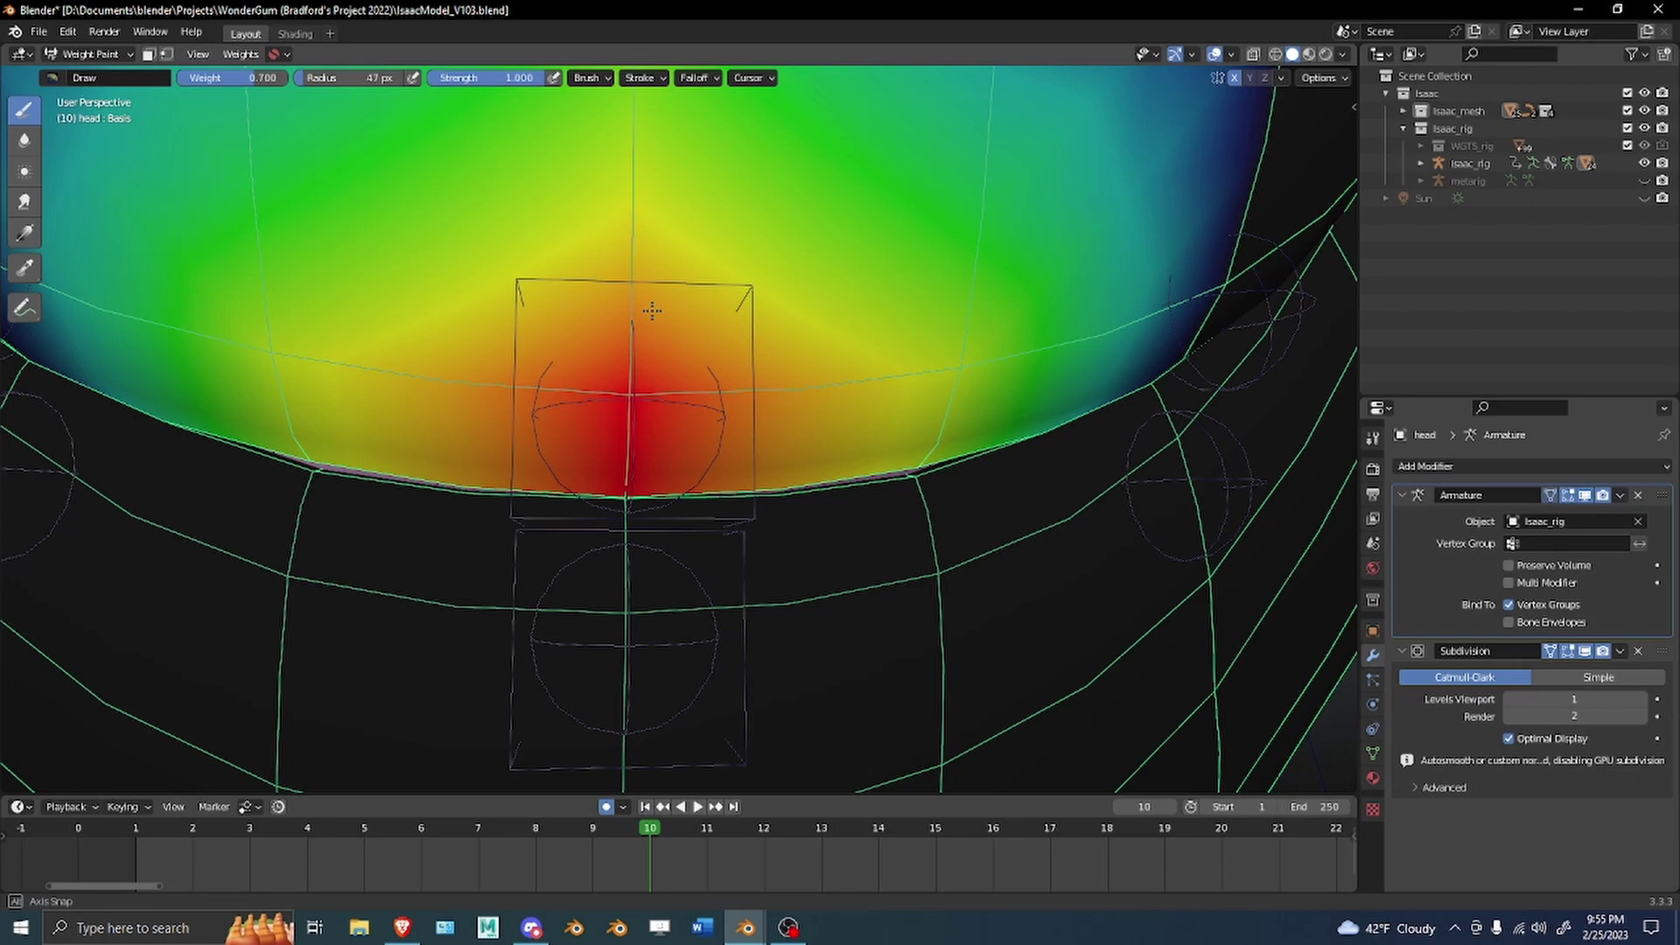
{"action": "scroll", "coordinate": [884, 398], "scroll_direction": "down", "scroll_amount": 4}
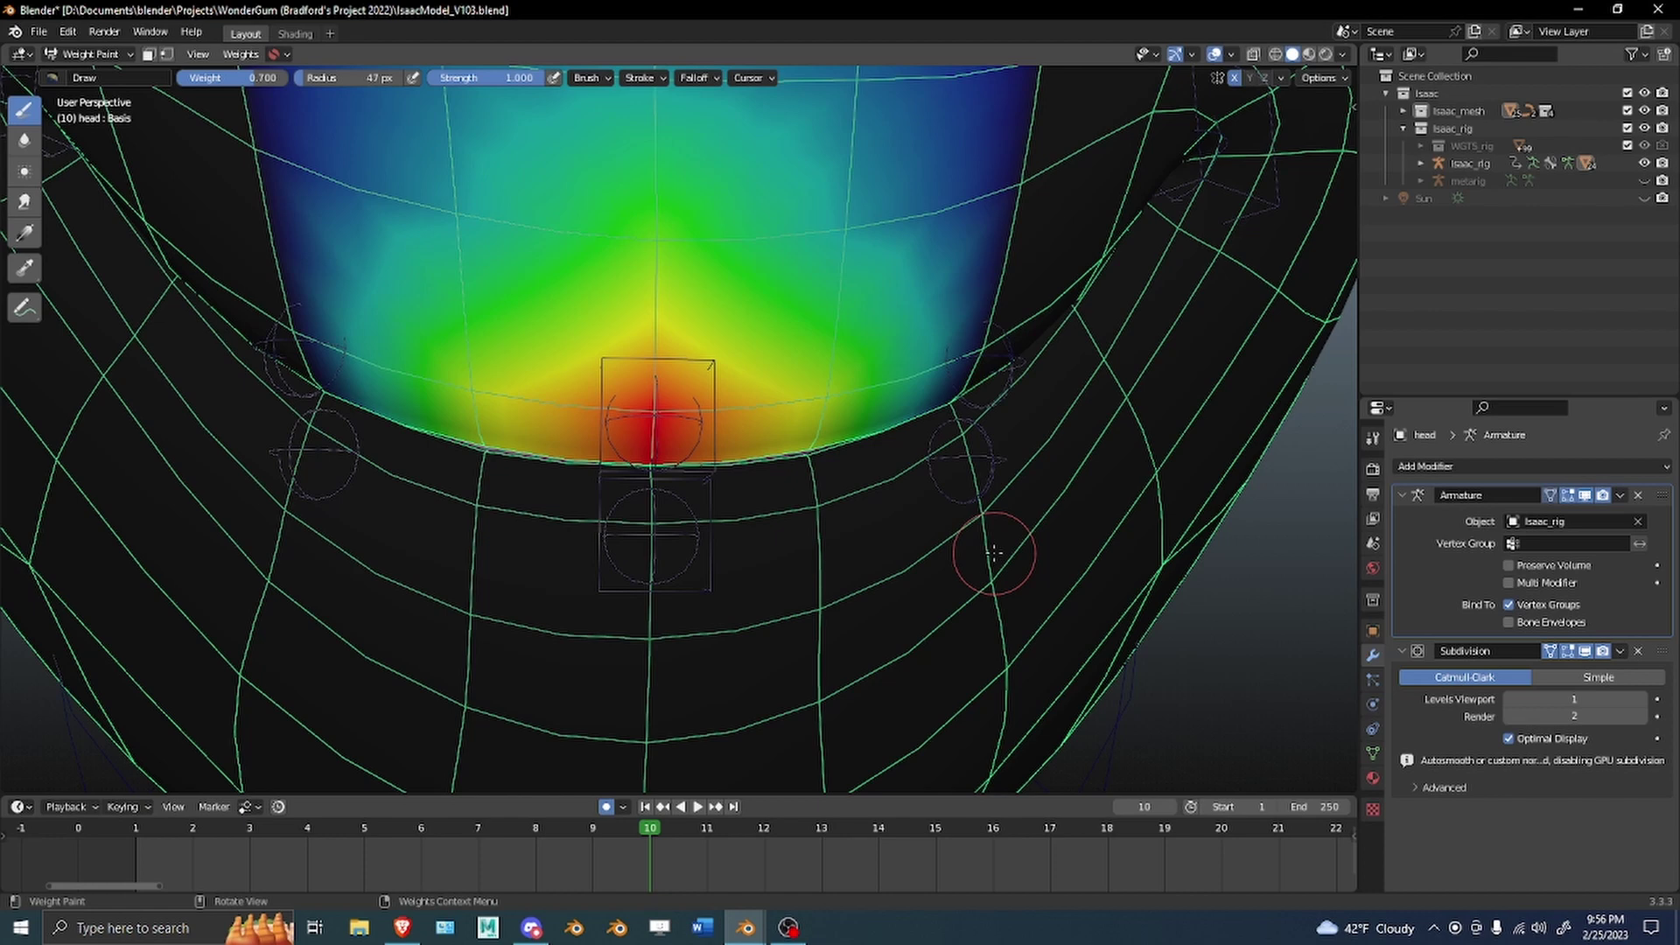
Examine the upper-lip and lip-corner vertex group weights, and compare DEF-lip.T at frames 15 and 10.
{"action": "left_click", "coordinate": [1371, 755]}
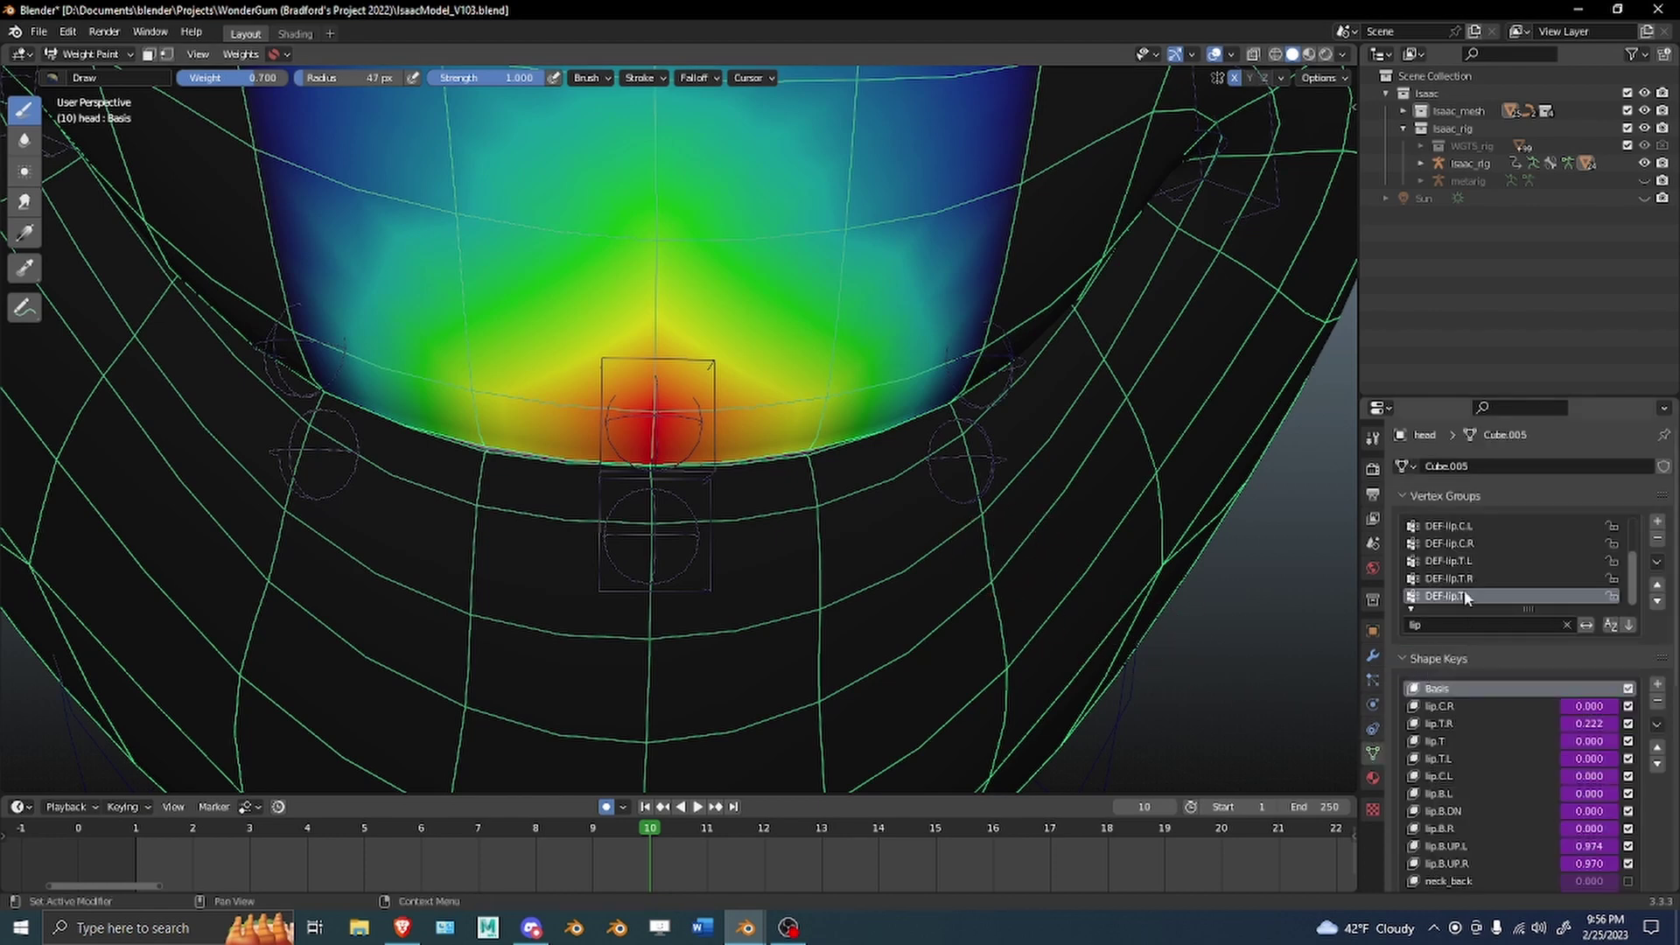
{"action": "left_click", "coordinate": [1481, 560]}
{"action": "left_click", "coordinate": [1481, 545]}
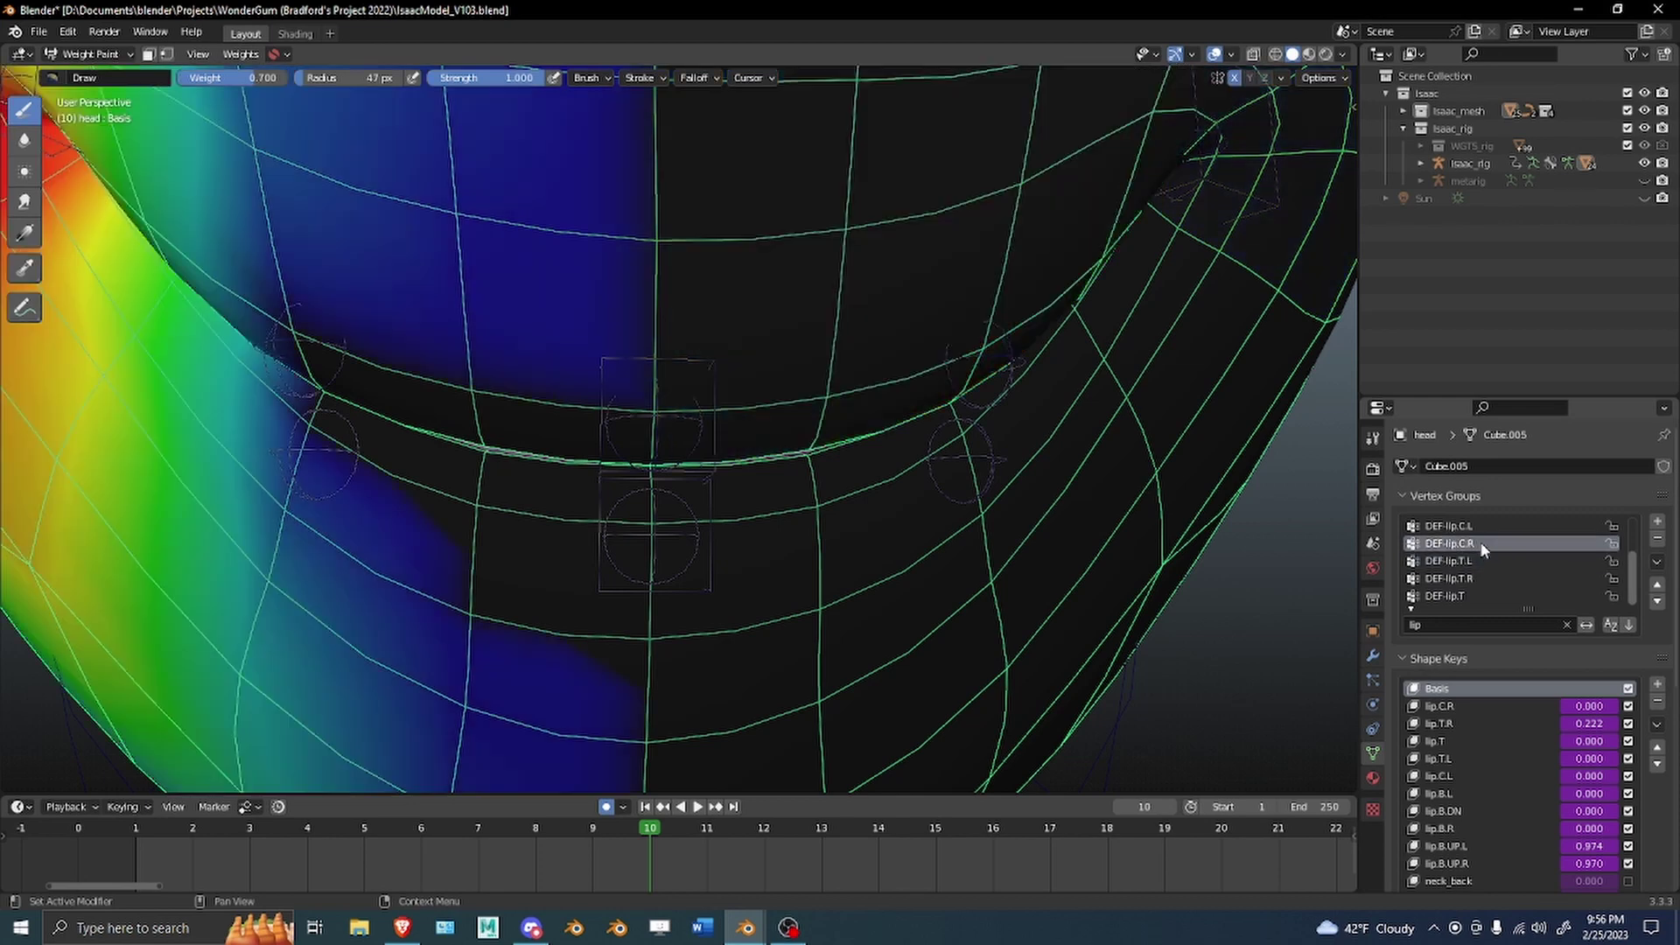
{"action": "left_click", "coordinate": [1478, 527]}
{"action": "scroll", "coordinate": [1478, 527], "scroll_direction": "up", "scroll_amount": 2}
{"action": "left_click", "coordinate": [1483, 546]}
{"action": "middle_click_drag", "start_coordinate": [770, 553], "coordinate": [762, 491]}
{"action": "scroll", "coordinate": [759, 504], "scroll_direction": "up", "scroll_amount": 1}
{"action": "middle_click_drag", "start_coordinate": [910, 490], "coordinate": [812, 465]}
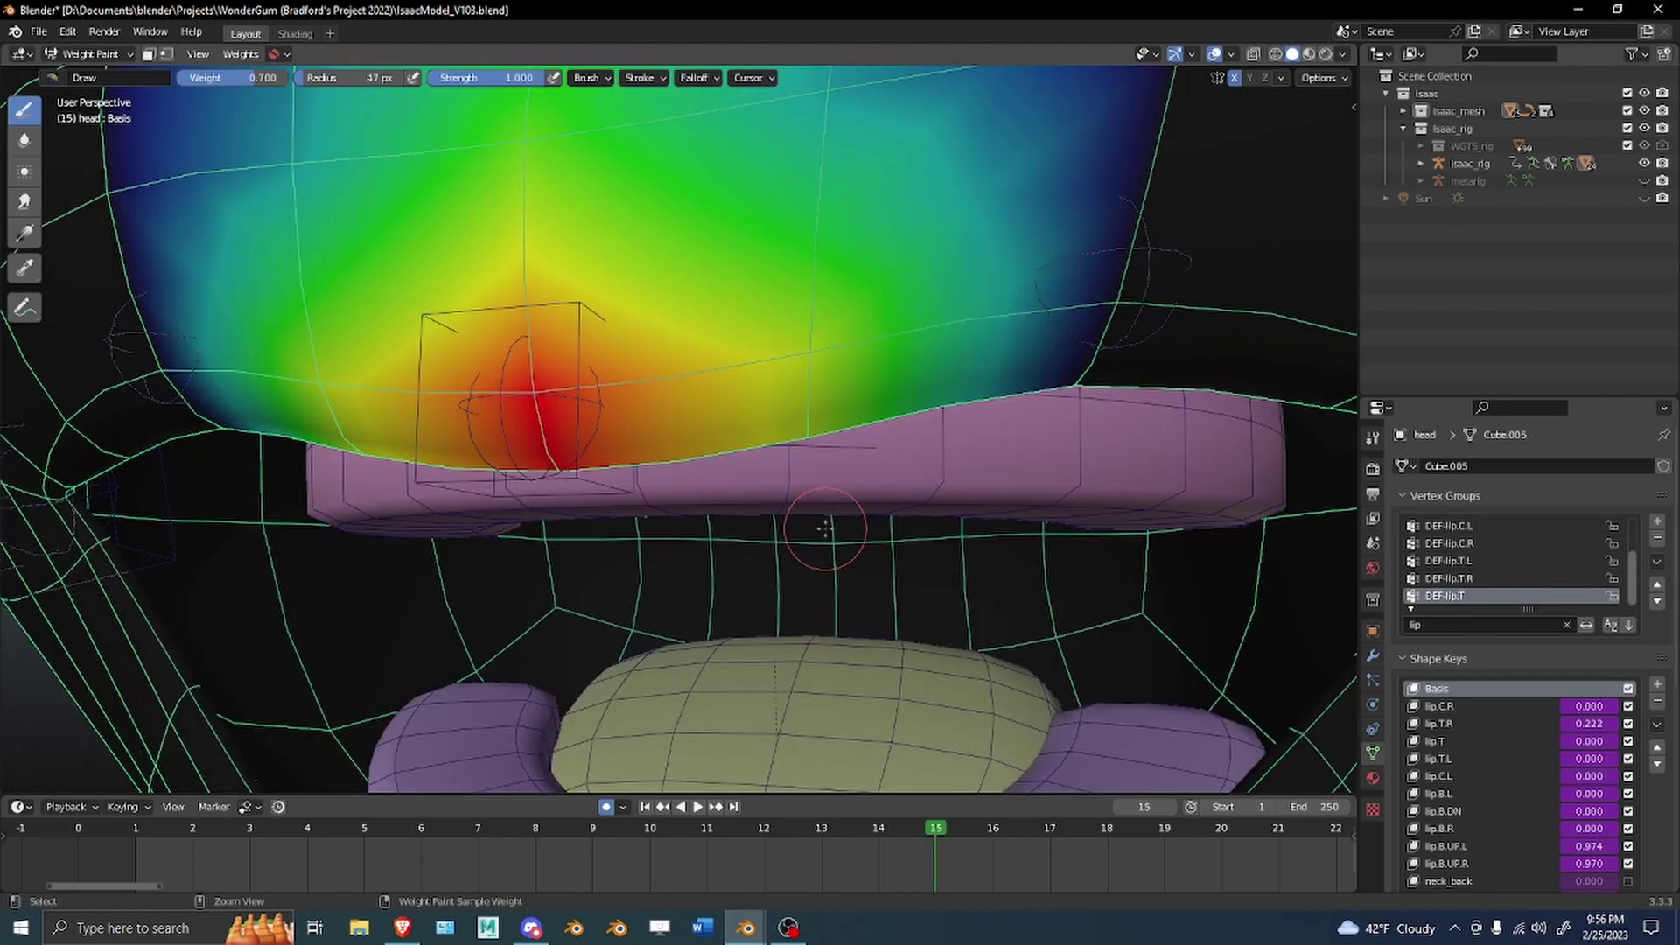
{"action": "middle_click_drag", "start_coordinate": [825, 529], "coordinate": [787, 529], "text": "alt"}
{"action": "left_click_drag", "start_coordinate": [788, 529], "coordinate": [805, 533], "text": "alt"}
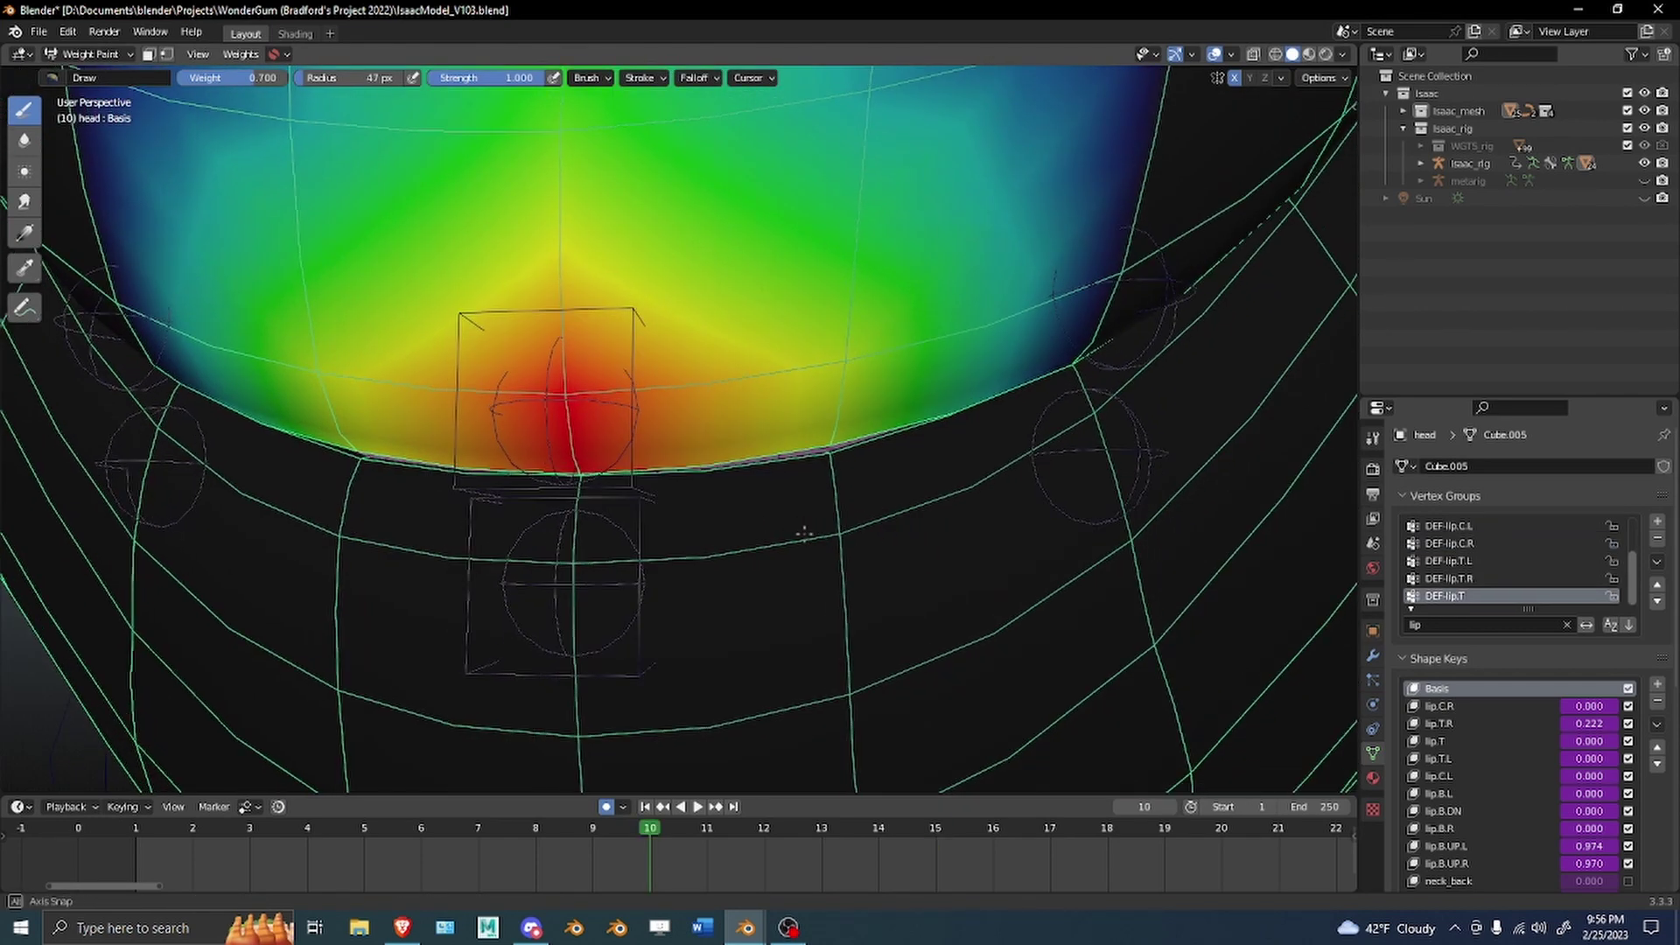
Compare the weights of DEF-lip.T.R, DEF-lip.T.L, DEF-lip.C.R, DEF-lip.C.L and DEF-lip.T at frame 10.
{"action": "left_click", "coordinate": [1491, 578]}
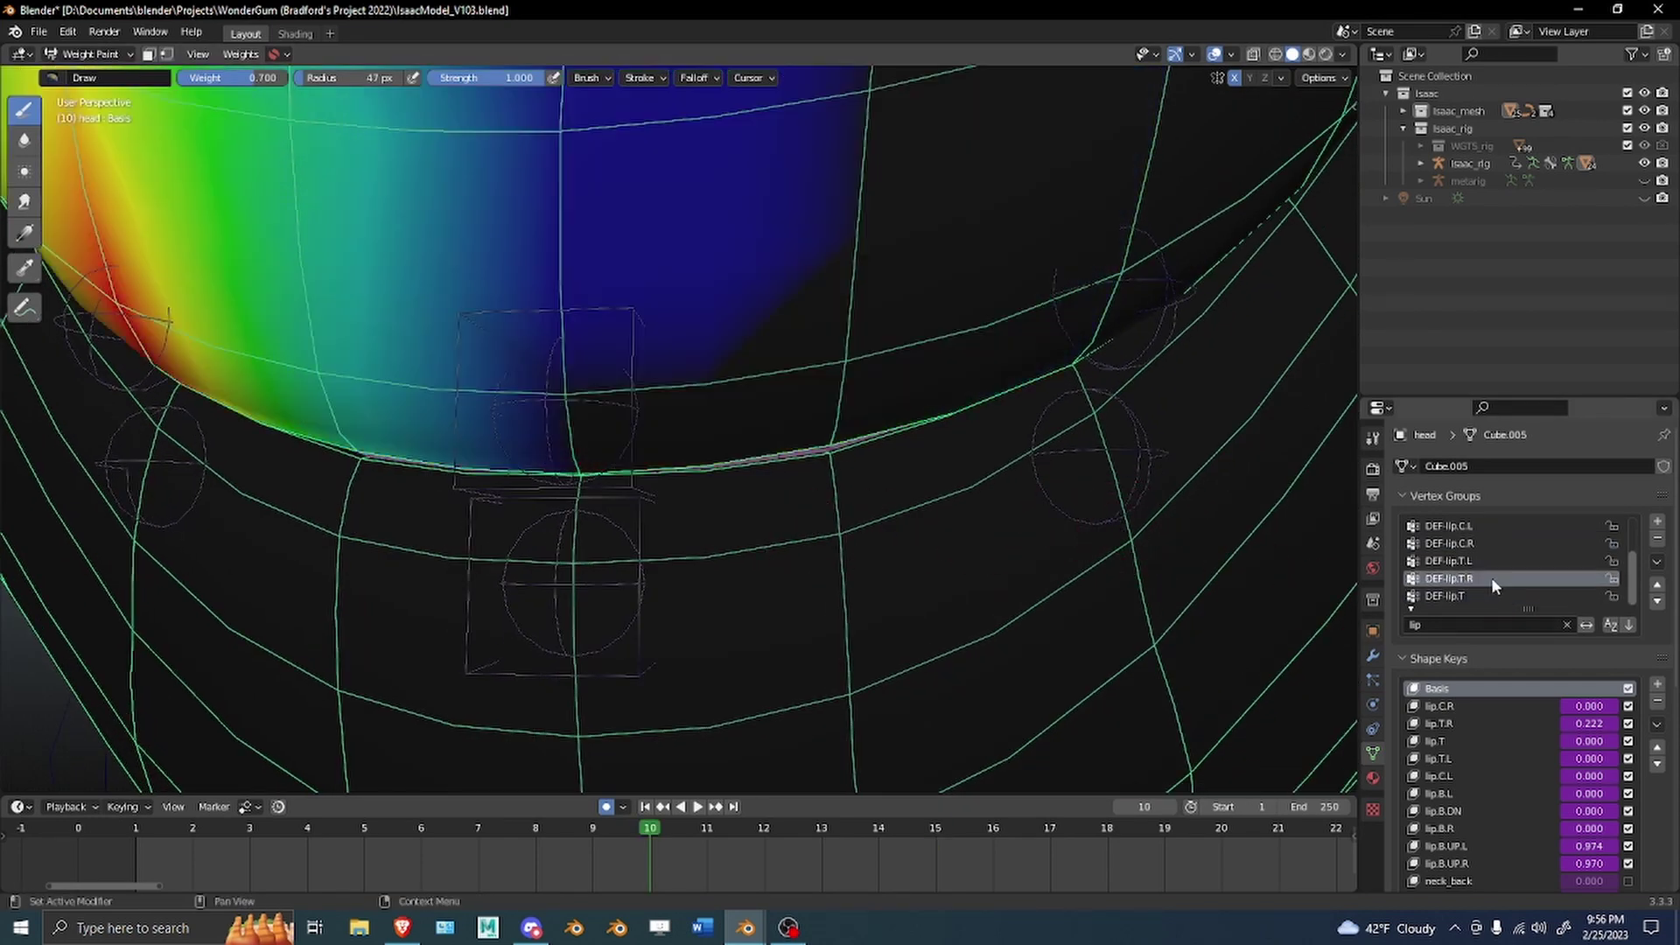
{"action": "left_click", "coordinate": [1485, 562]}
{"action": "left_click", "coordinate": [1485, 544]}
{"action": "left_click", "coordinate": [1481, 525]}
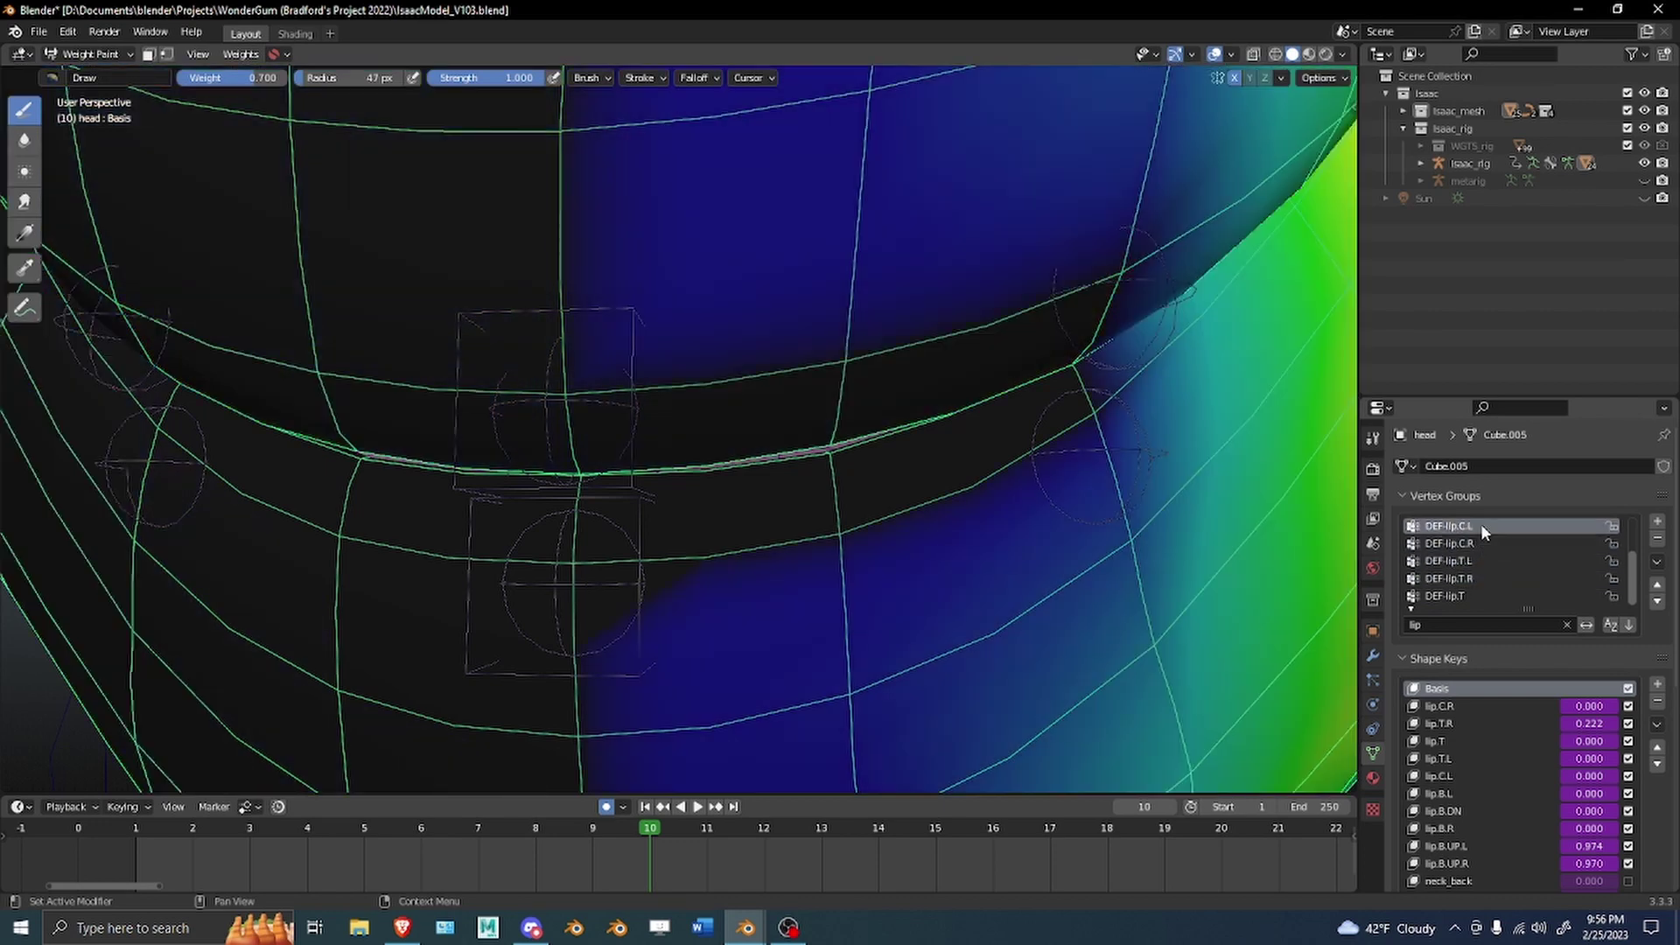
{"action": "left_click", "coordinate": [1481, 541]}
{"action": "left_click", "coordinate": [1481, 561]}
{"action": "left_click", "coordinate": [1481, 580]}
{"action": "left_click", "coordinate": [1481, 595]}
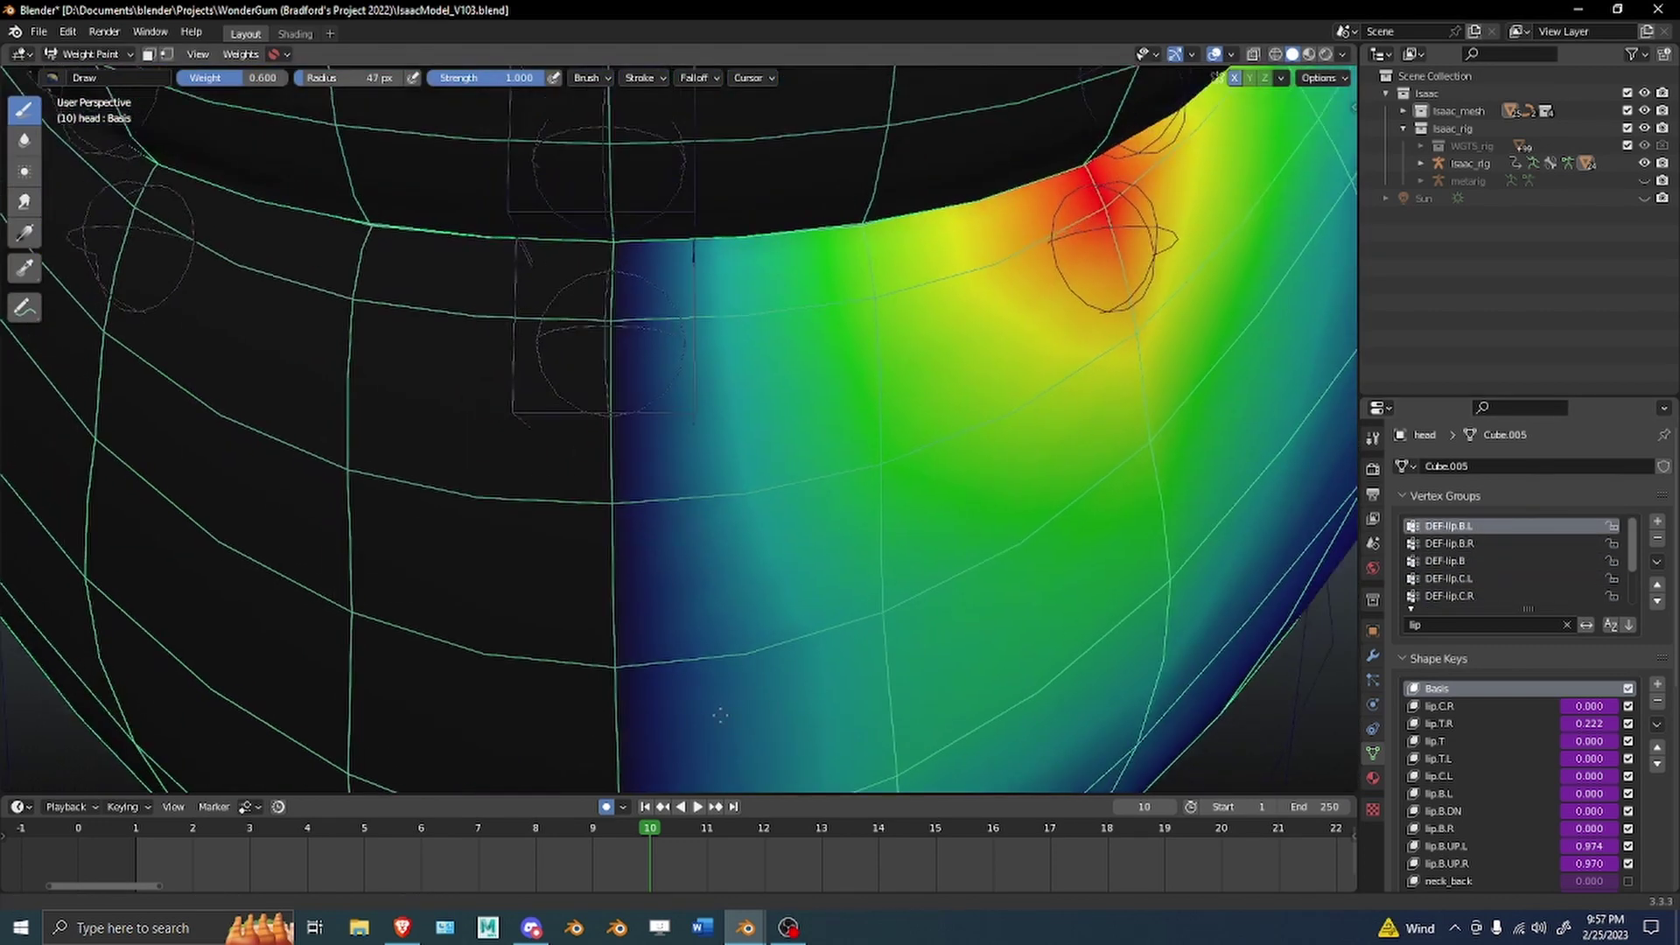
Check the lip deformation with the DEF-lip.B.L weights across the animation, and return the head to Object Mode.
{"action": "left_click_drag", "start_coordinate": [824, 469], "coordinate": [831, 526], "text": "alt+shift"}
{"action": "mouse_move", "coordinate": [795, 452]}
{"action": "left_mouse_down", "text": "alt"}
{"action": "mouse_move", "coordinate": [784, 413]}
{"action": "mouse_move", "coordinate": [779, 442]}
{"action": "left_mouse_up", "text": "alt"}
{"action": "mouse_move", "coordinate": [749, 422]}
{"action": "middle_mouse_down", "text": "alt"}
{"action": "mouse_move", "coordinate": [770, 422]}
{"action": "mouse_move", "coordinate": [742, 401]}
{"action": "middle_mouse_up", "text": "alt"}
{"action": "left_click_drag", "start_coordinate": [803, 390], "coordinate": [721, 380], "text": "alt"}
{"action": "mouse_move", "coordinate": [721, 379]}
{"action": "middle_mouse_down"}
{"action": "mouse_move", "coordinate": [735, 394]}
{"action": "mouse_move", "coordinate": [1138, 386]}
{"action": "mouse_move", "coordinate": [888, 440]}
{"action": "middle_mouse_up"}
{"action": "key", "text": "ctrl+Tab"}
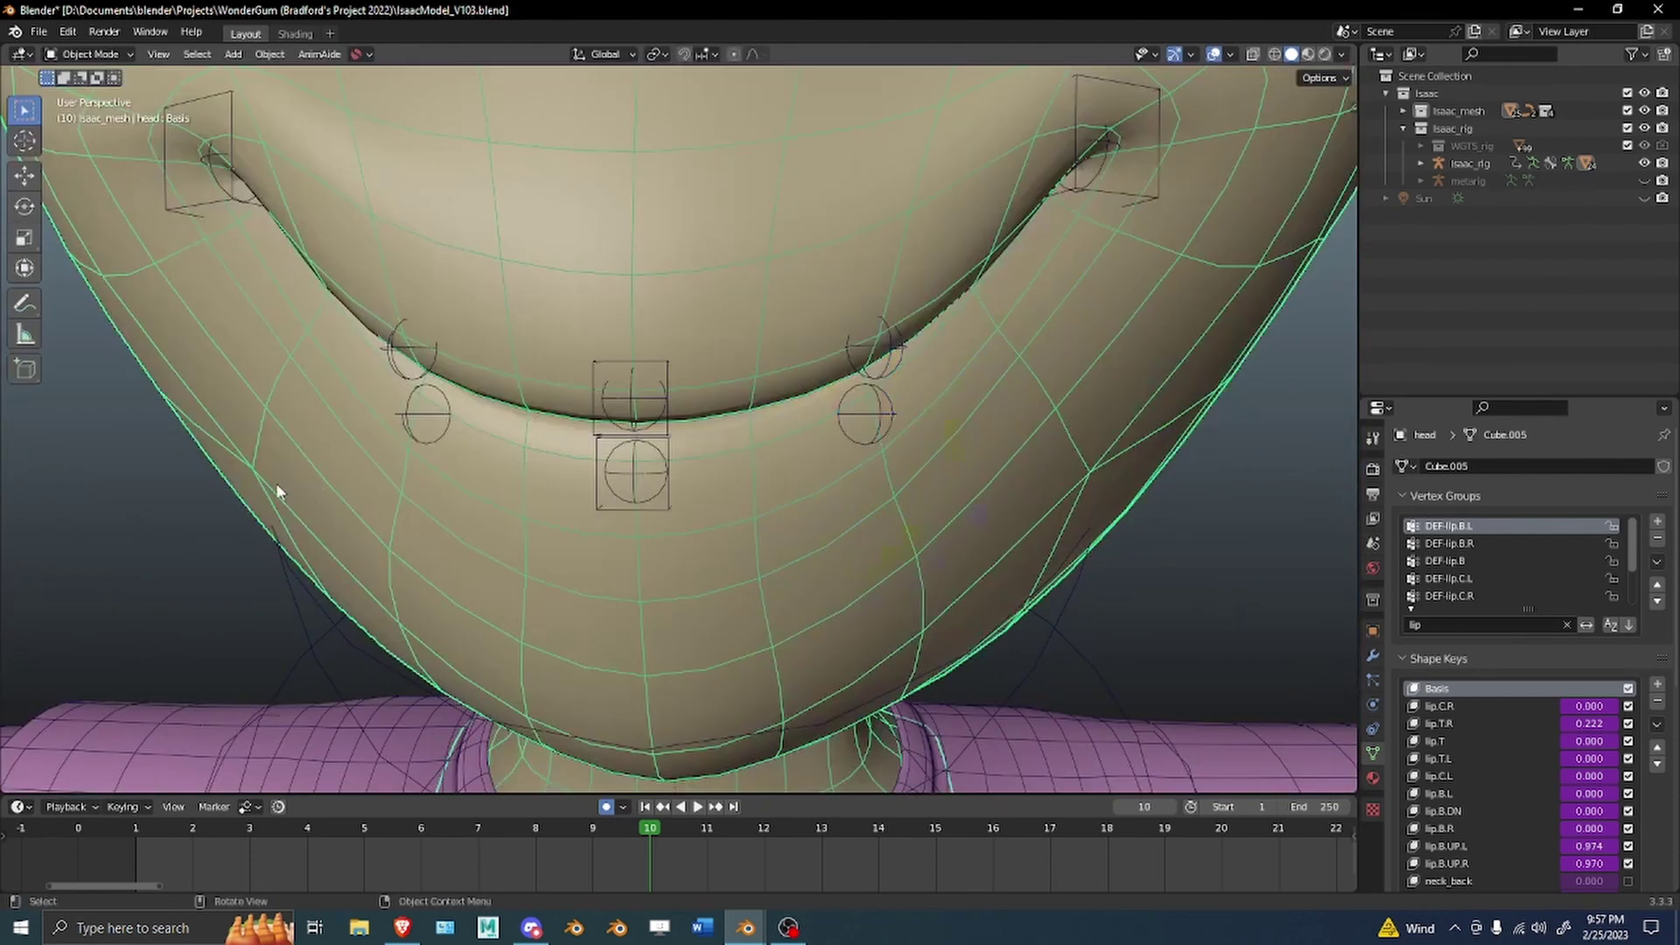
{"action": "mouse_move", "coordinate": [678, 433]}
{"action": "middle_mouse_down"}
{"action": "mouse_move", "coordinate": [675, 405]}
{"action": "mouse_move", "coordinate": [660, 488]}
{"action": "mouse_move", "coordinate": [676, 495]}
{"action": "middle_mouse_up"}
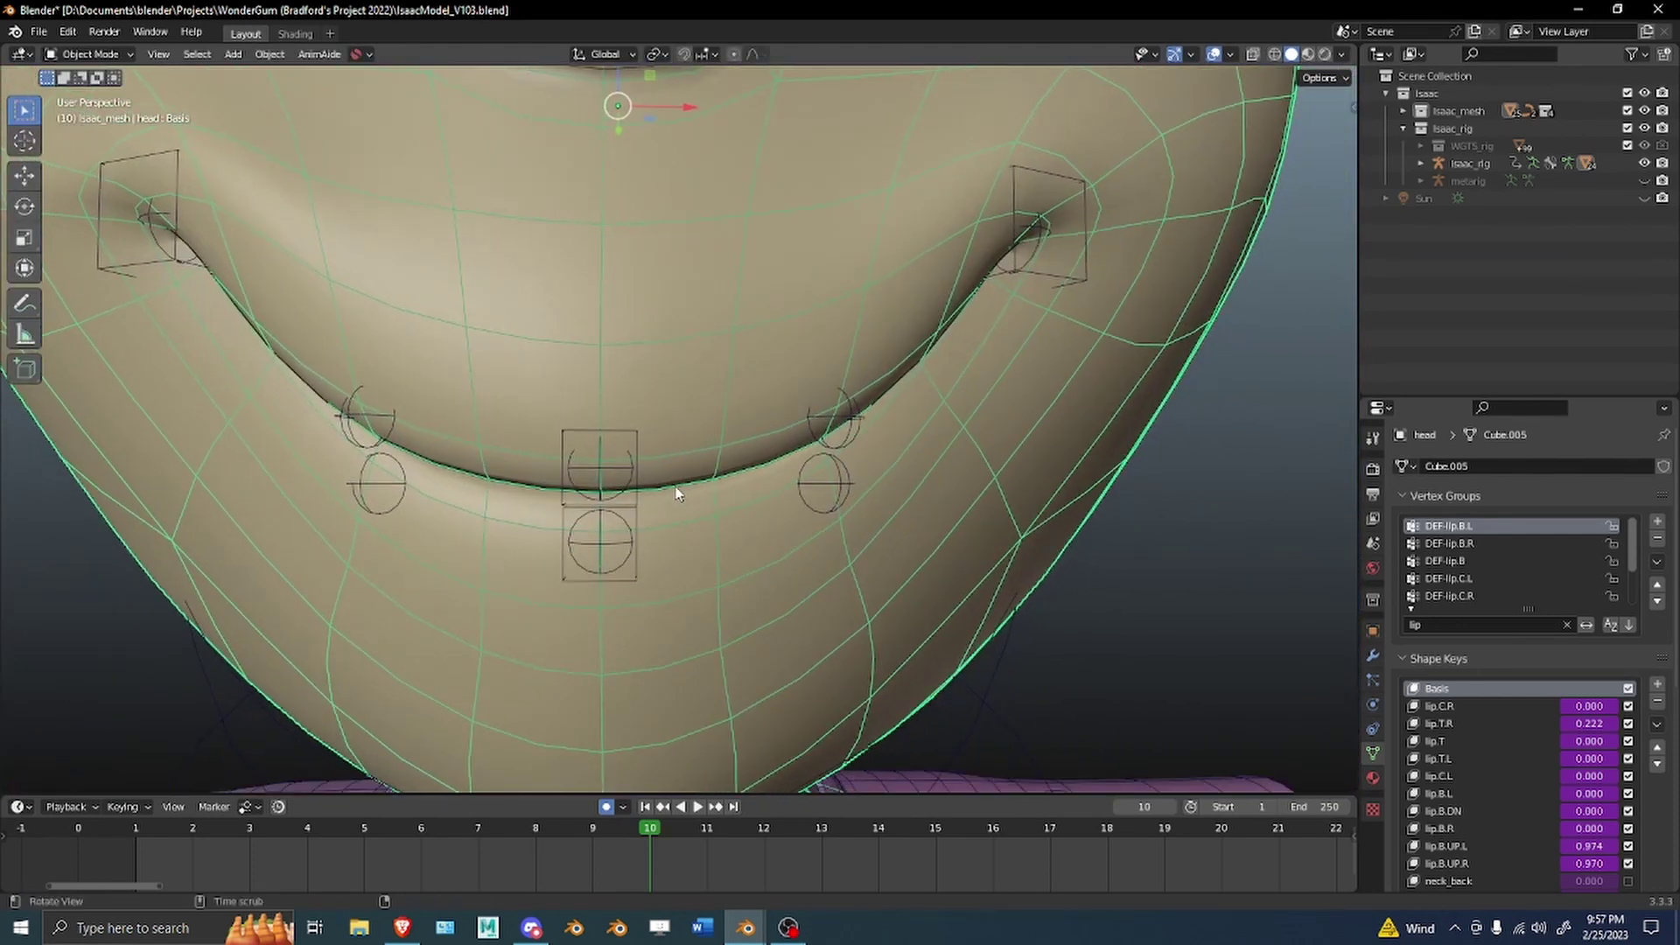
Select Isaac_rig's lip controls in Pose Mode and clear their locations.
{"action": "left_click", "coordinate": [362, 426]}
{"action": "key", "text": "ctrl+Tab"}
{"action": "left_click", "coordinate": [596, 444]}
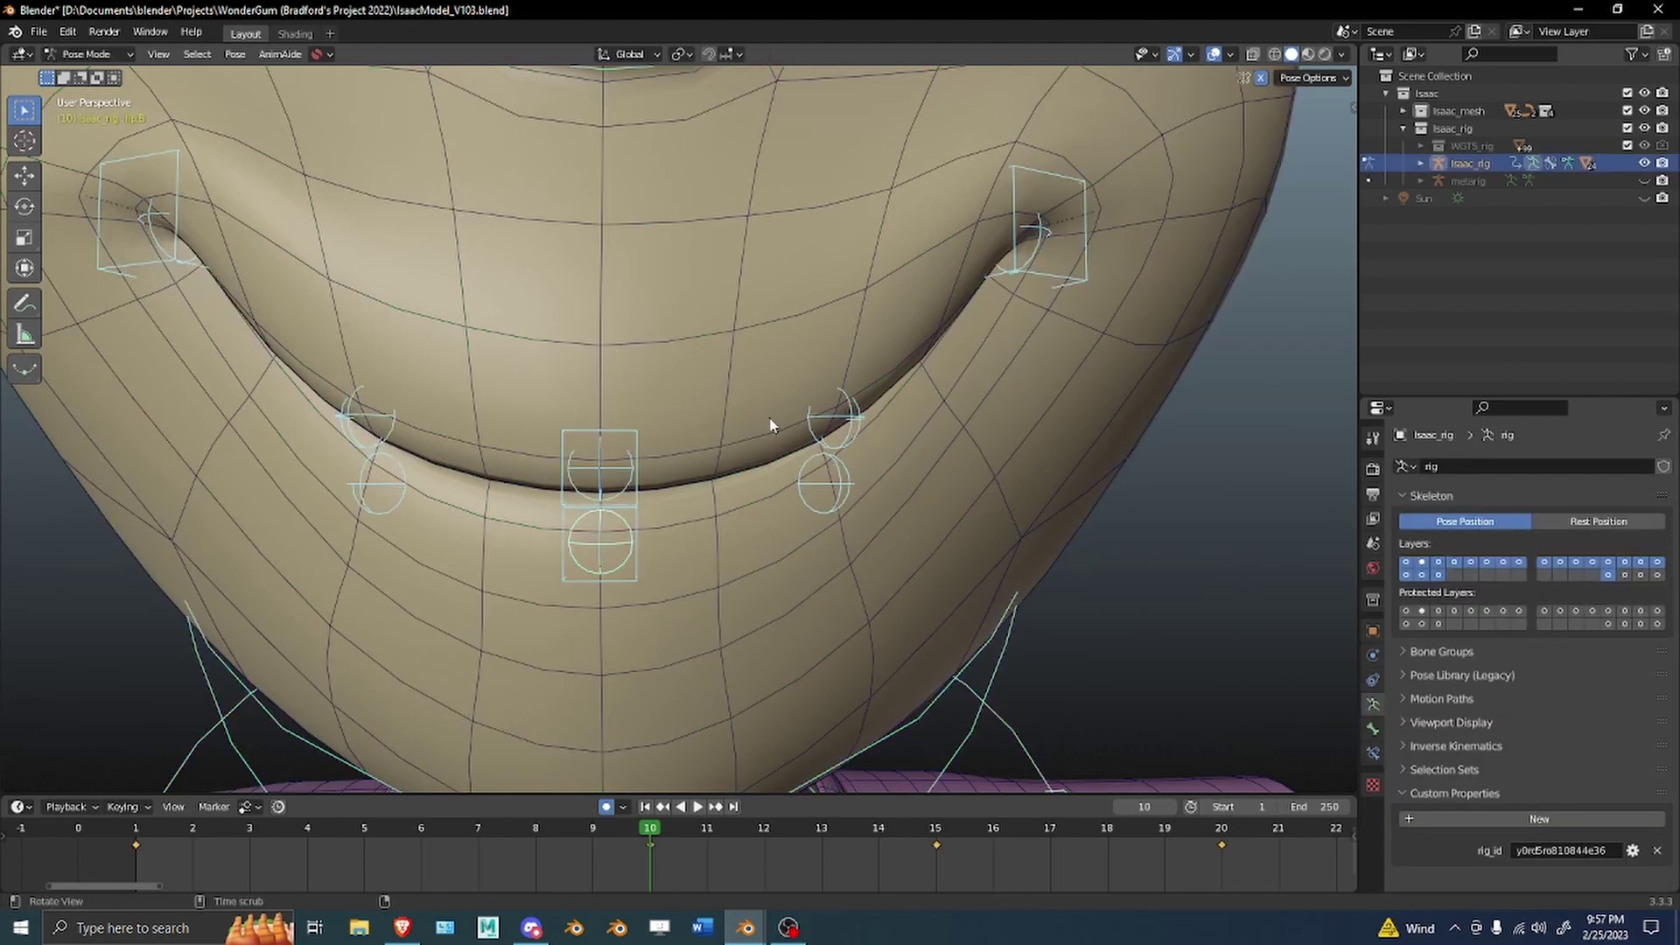
{"action": "key", "text": "alt+g"}
Try raising the middle upper-lip control alone and together with the two upper-lip side controls.
{"action": "left_click", "coordinate": [603, 467]}
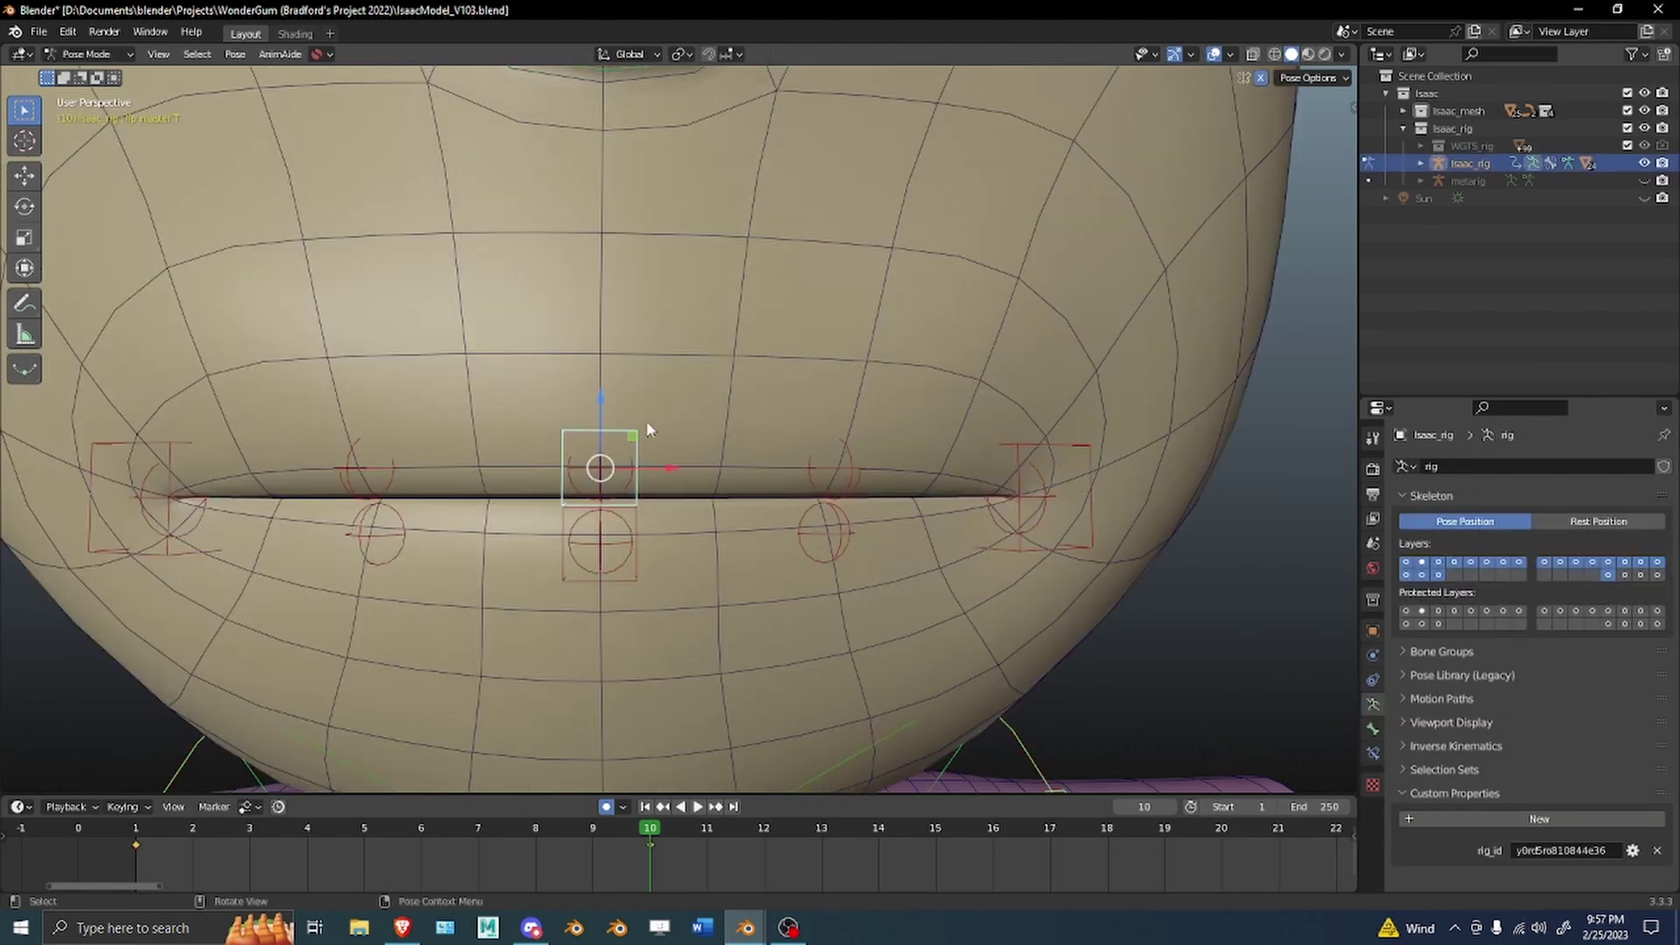
{"action": "left_click_drag", "start_coordinate": [600, 410], "coordinate": [675, 358]}
{"action": "right_click", "coordinate": [675, 358]}
{"action": "left_click", "coordinate": [842, 452], "text": "shift"}
{"action": "left_click_drag", "start_coordinate": [604, 410], "coordinate": [742, 194]}
{"action": "key", "text": "Escape"}
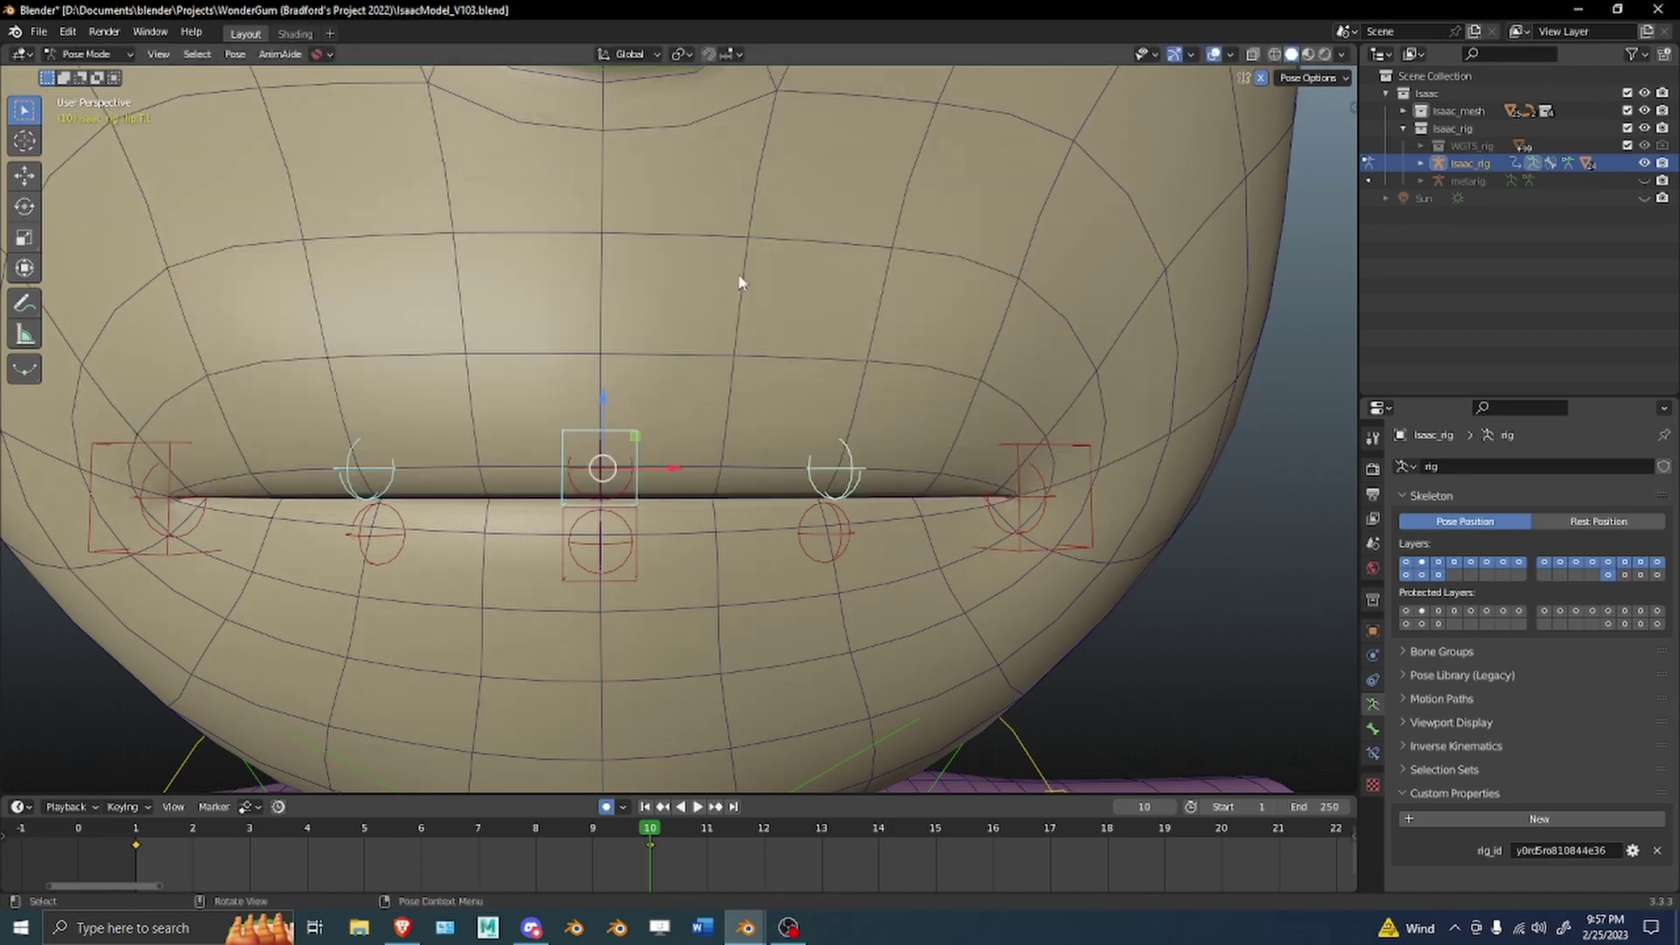
Try lowering the middle lower-lip control together with both lower-lip side controls along Z.
{"action": "left_click", "coordinate": [628, 579]}
{"action": "left_click", "coordinate": [810, 556], "text": "shift"}
{"action": "left_click", "coordinate": [405, 525], "text": "shift"}
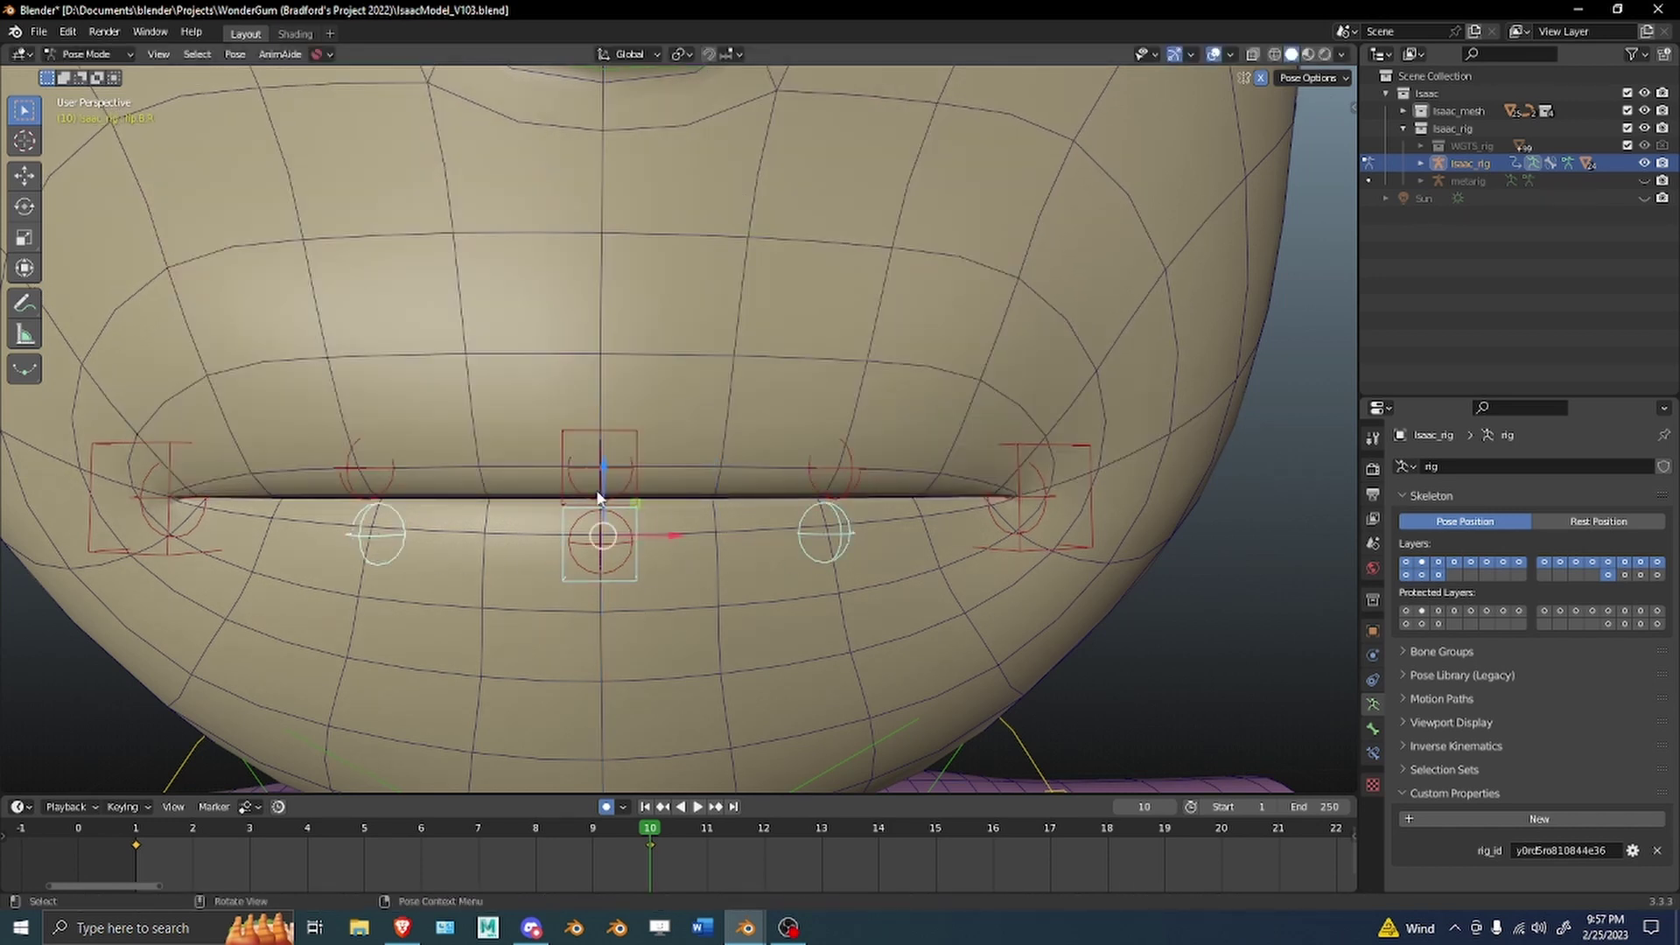
{"action": "left_click_drag", "start_coordinate": [598, 498], "coordinate": [613, 596]}
{"action": "key", "text": "Escape"}
{"action": "middle_click_drag", "start_coordinate": [685, 485], "coordinate": [684, 439], "text": "shift"}
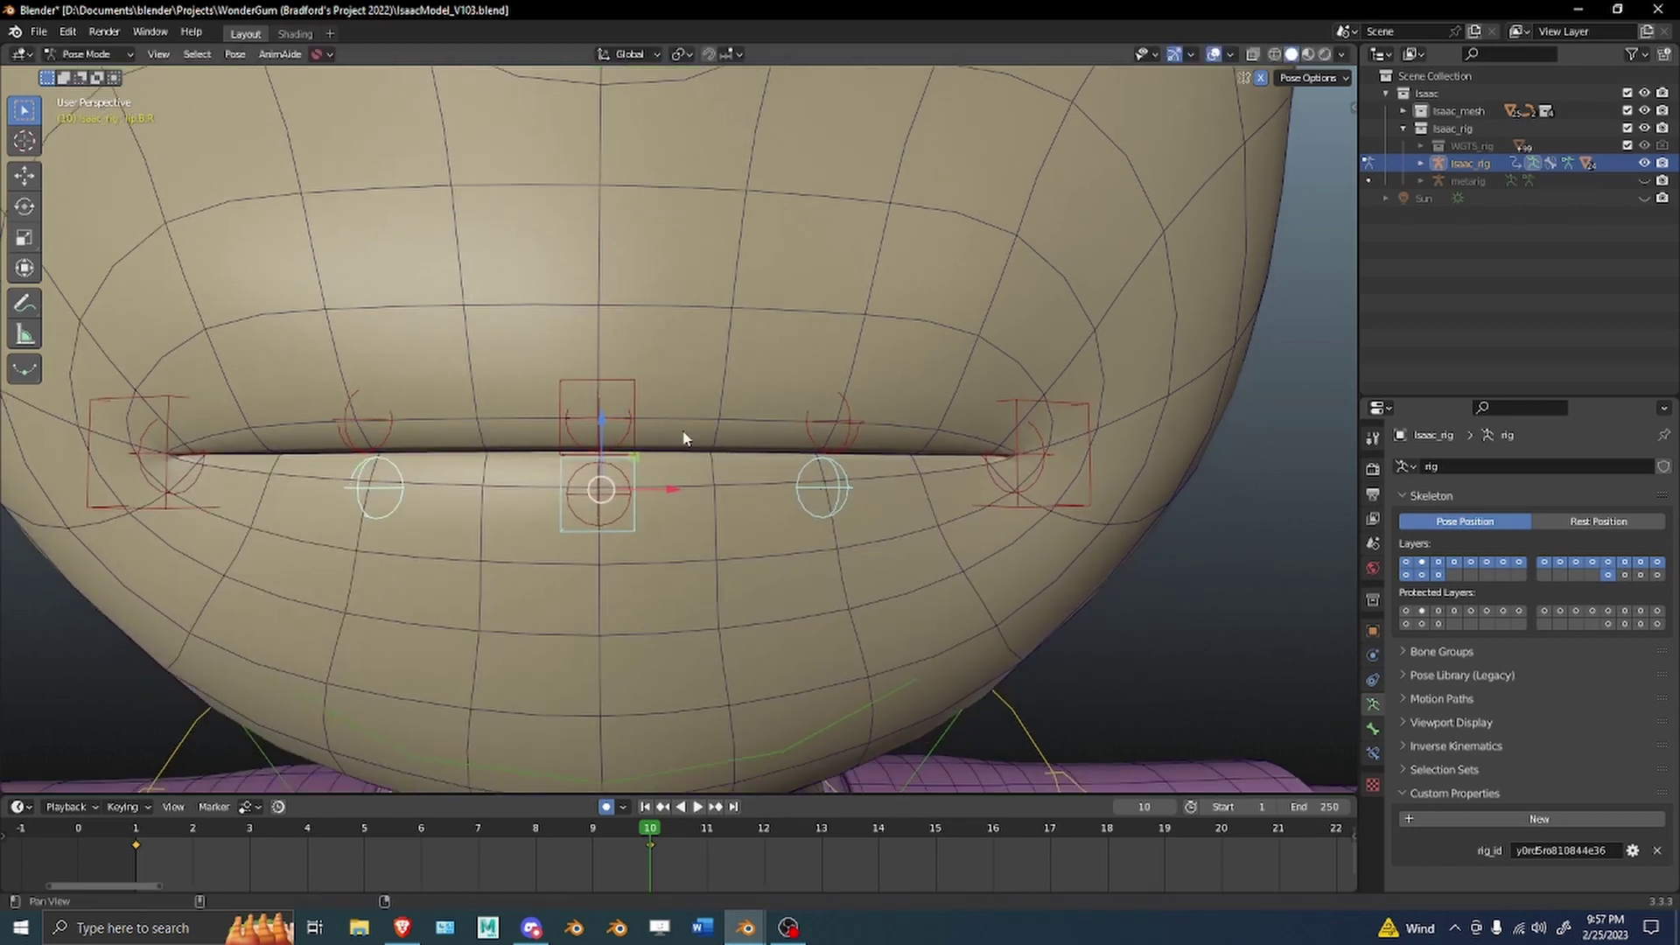
{"action": "key", "text": "g"}
{"action": "key", "text": "z"}
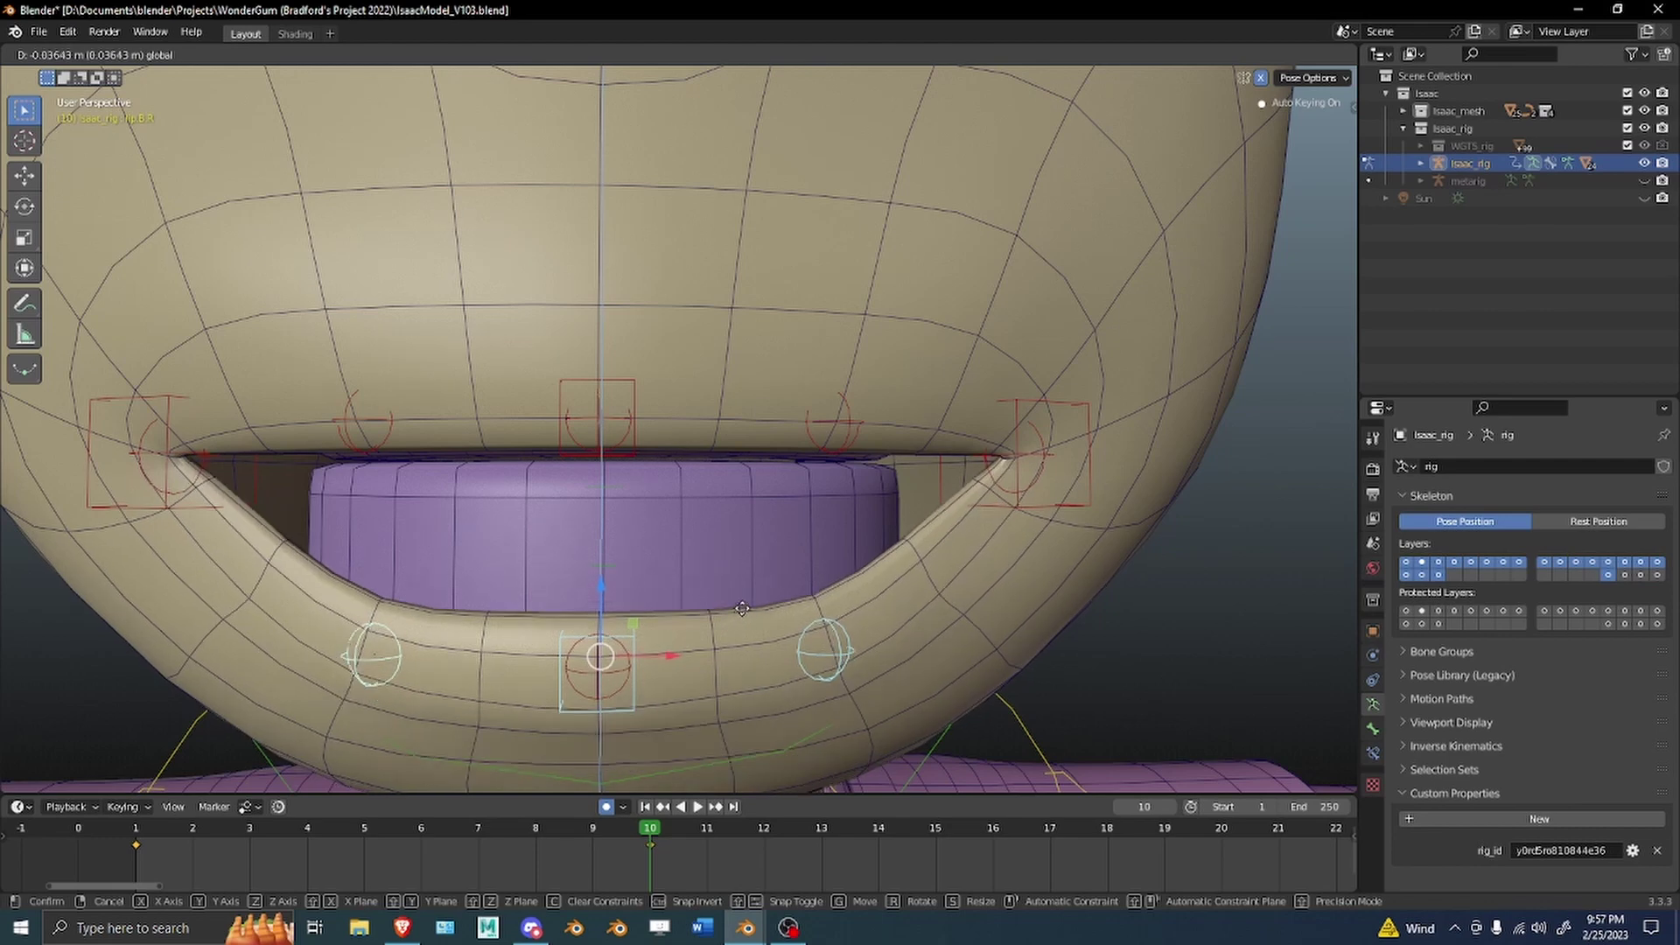
{"action": "right_click", "coordinate": [811, 529]}
Try moving one lower-lip side control and the middle lower-lip control individually.
{"action": "left_click", "coordinate": [827, 475]}
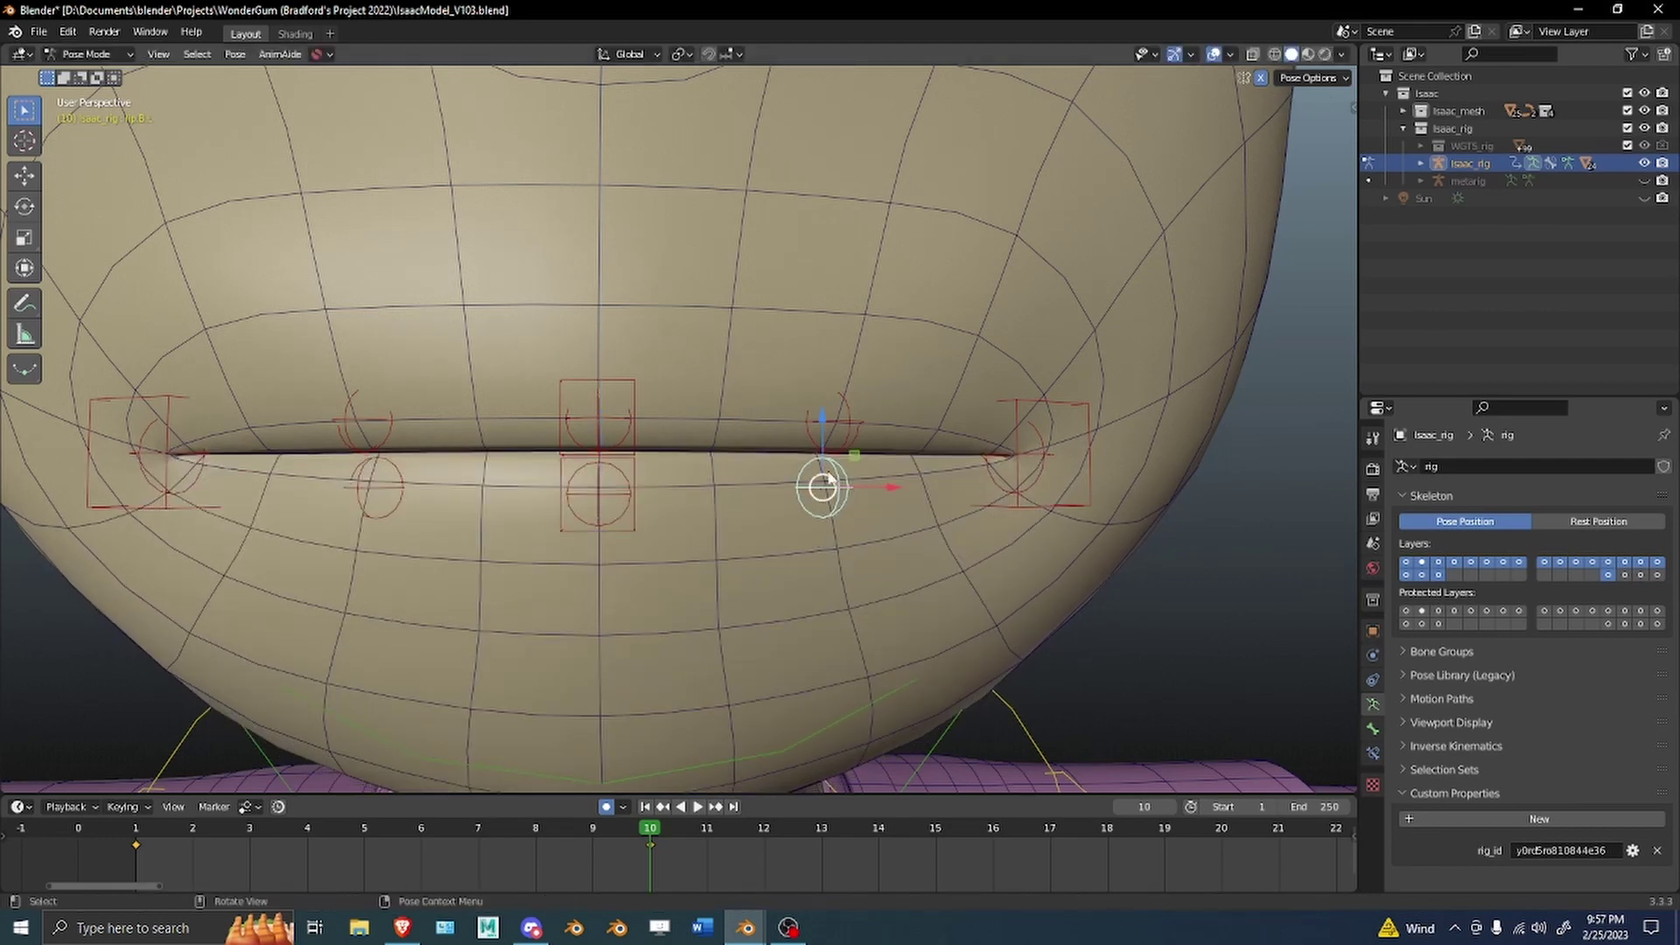
{"action": "left_click_drag", "start_coordinate": [821, 442], "coordinate": [807, 514]}
{"action": "right_click", "coordinate": [806, 515]}
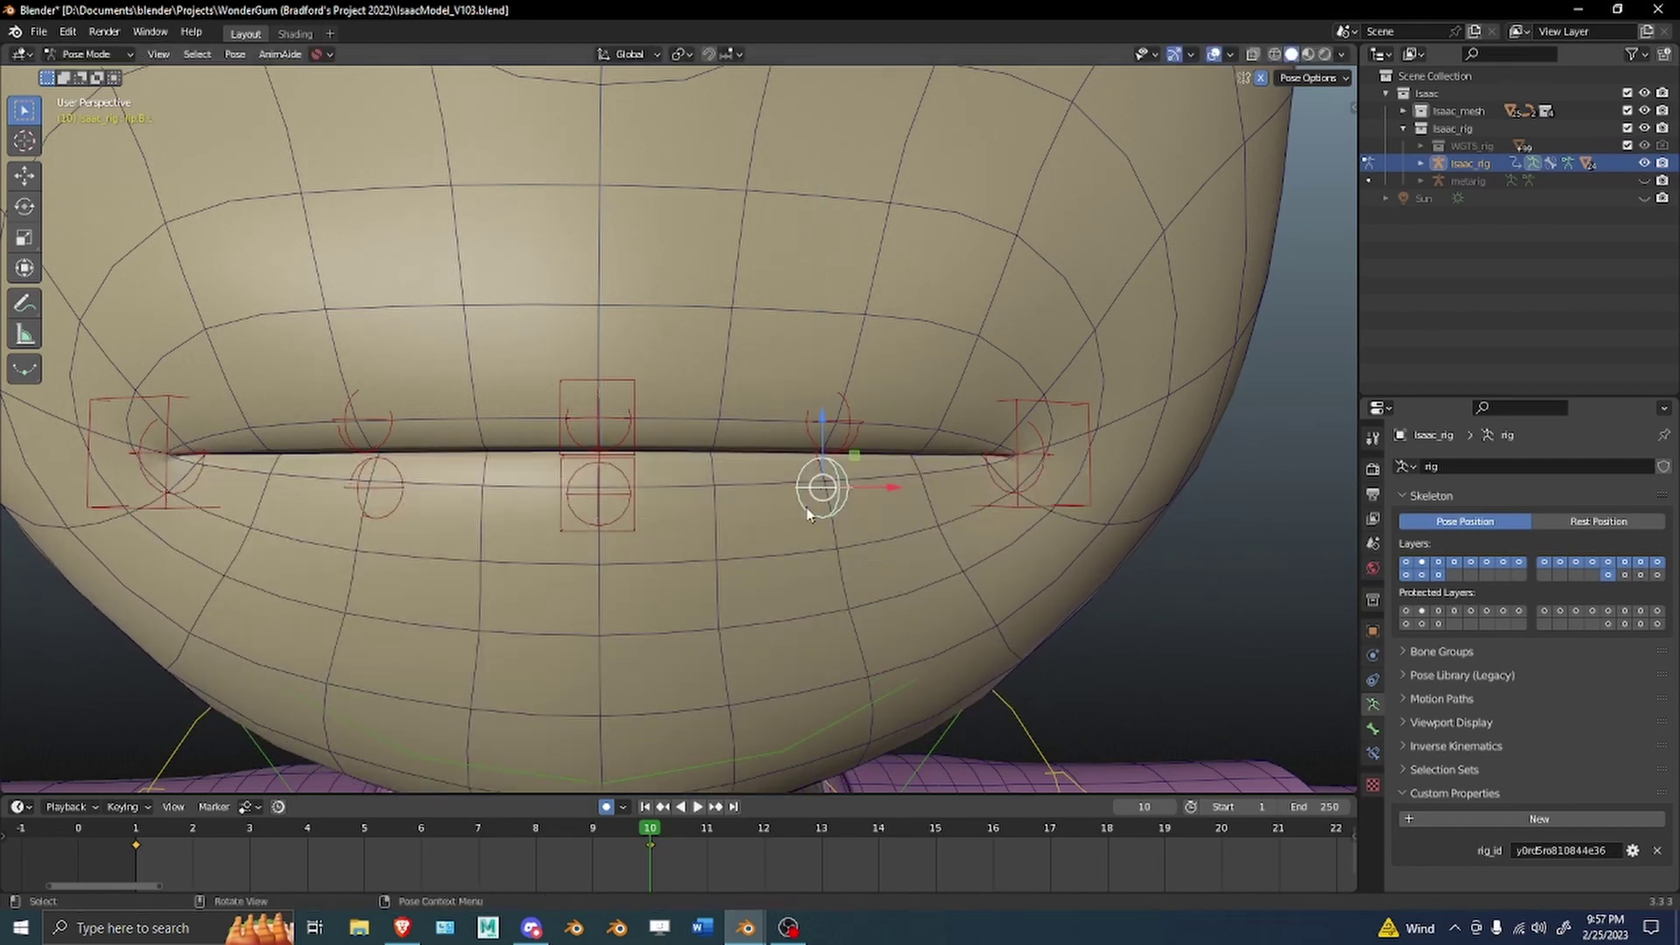
{"action": "left_click", "coordinate": [615, 530]}
{"action": "key", "text": "g"}
{"action": "right_click", "coordinate": [627, 487]}
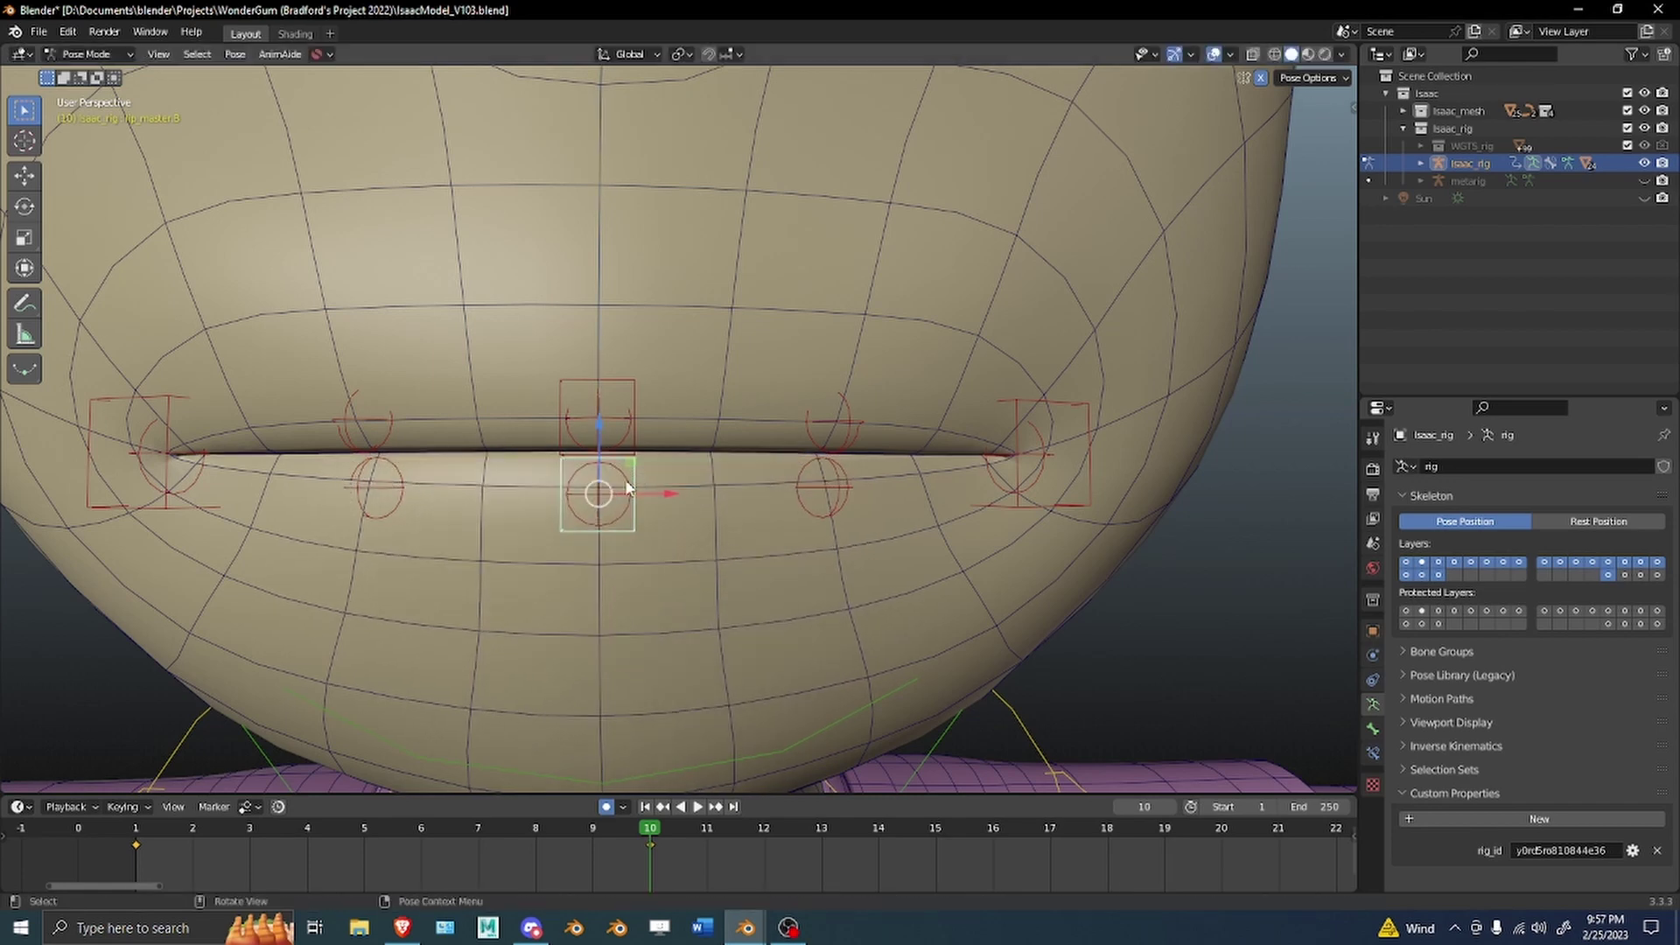
Add a Copy Location constraint to the upper-lip side control lip.T.L, targeting the middle control lip_master.T.
{"action": "scroll", "coordinate": [665, 453], "scroll_direction": "down", "scroll_amount": 2}
{"action": "scroll", "coordinate": [730, 492], "scroll_direction": "down", "scroll_amount": 1}
{"action": "middle_click_drag", "start_coordinate": [715, 411], "coordinate": [758, 445], "text": "shift"}
{"action": "scroll", "coordinate": [746, 472], "scroll_direction": "down", "scroll_amount": 1}
{"action": "scroll", "coordinate": [747, 473], "scroll_direction": "up", "scroll_amount": 3}
{"action": "scroll", "coordinate": [709, 445], "scroll_direction": "up", "scroll_amount": 2}
{"action": "left_click", "coordinate": [612, 438]}
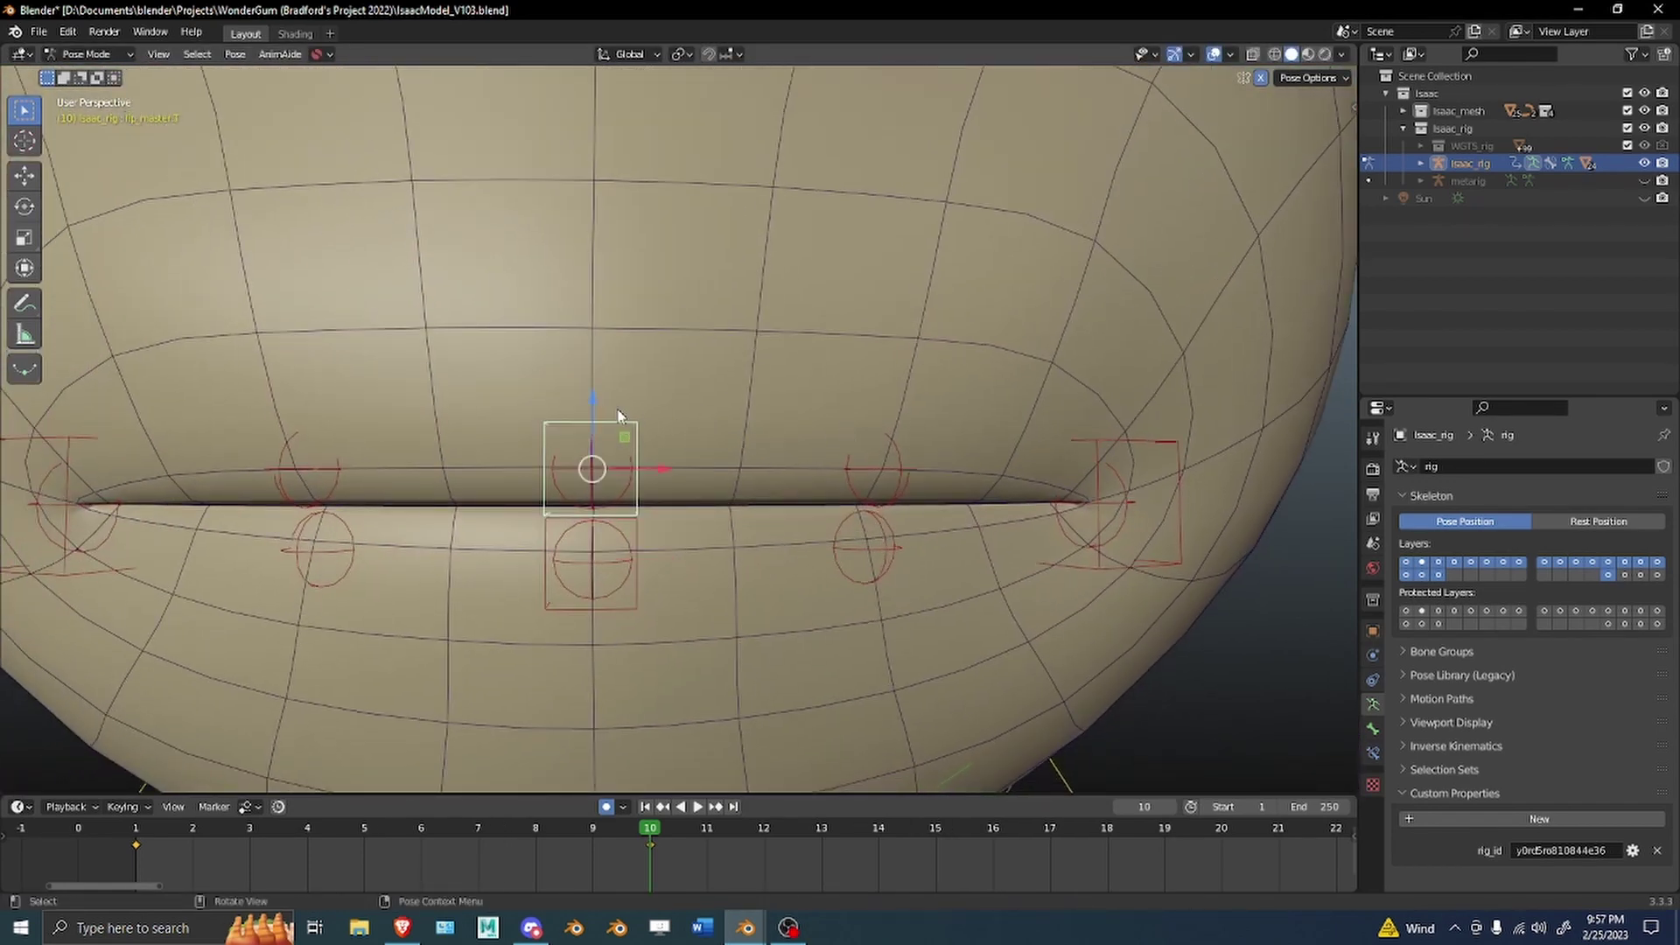
{"action": "key", "text": "g"}
{"action": "key", "text": "Escape"}
{"action": "left_click", "coordinate": [872, 446]}
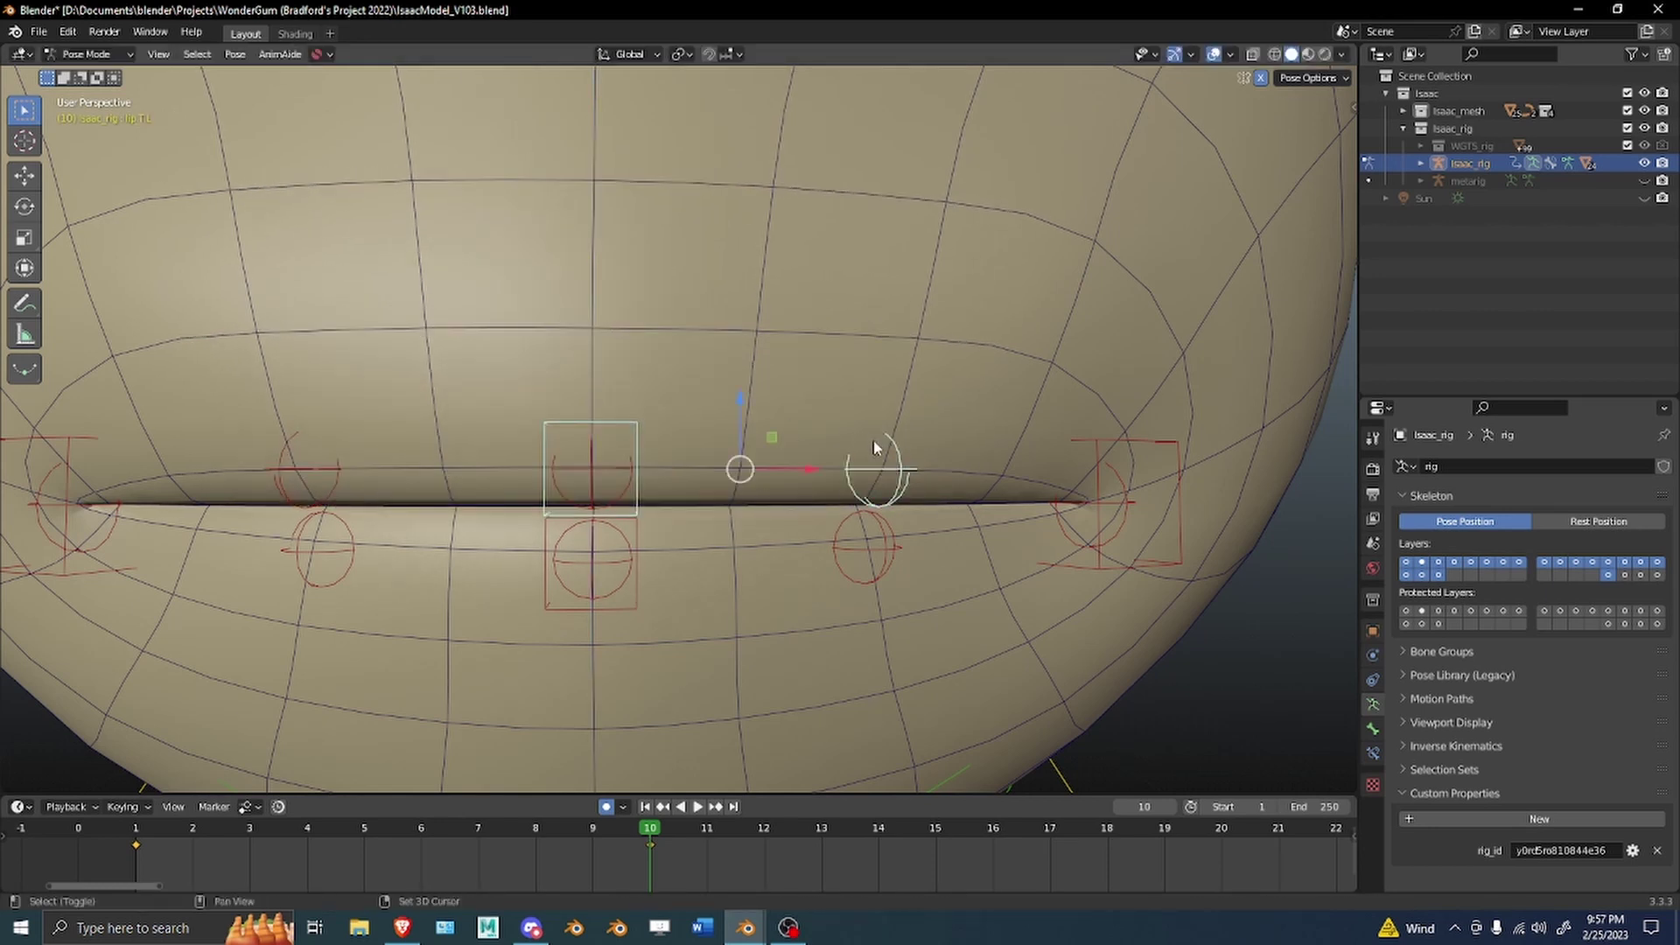
{"action": "key", "text": "ctrl+shift+c"}
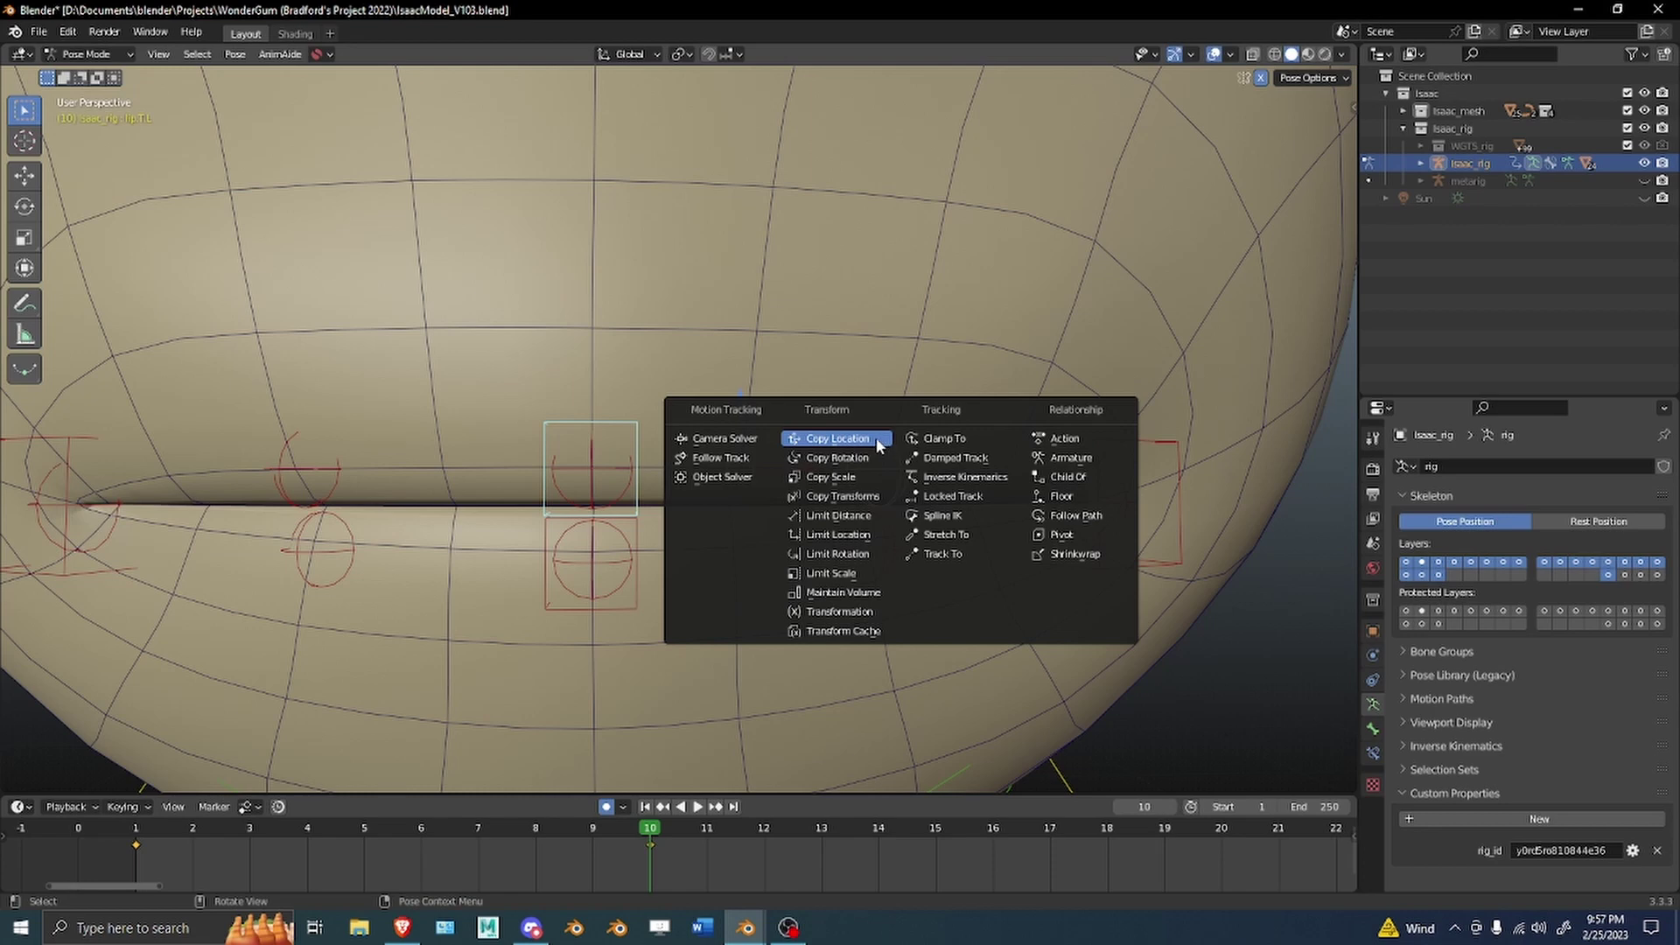
{"action": "left_click", "coordinate": [875, 438]}
Enable Offset on lip.T.L's new Copy Location constraint and set its target and owner to Local Space.
{"action": "left_click", "coordinate": [1372, 756]}
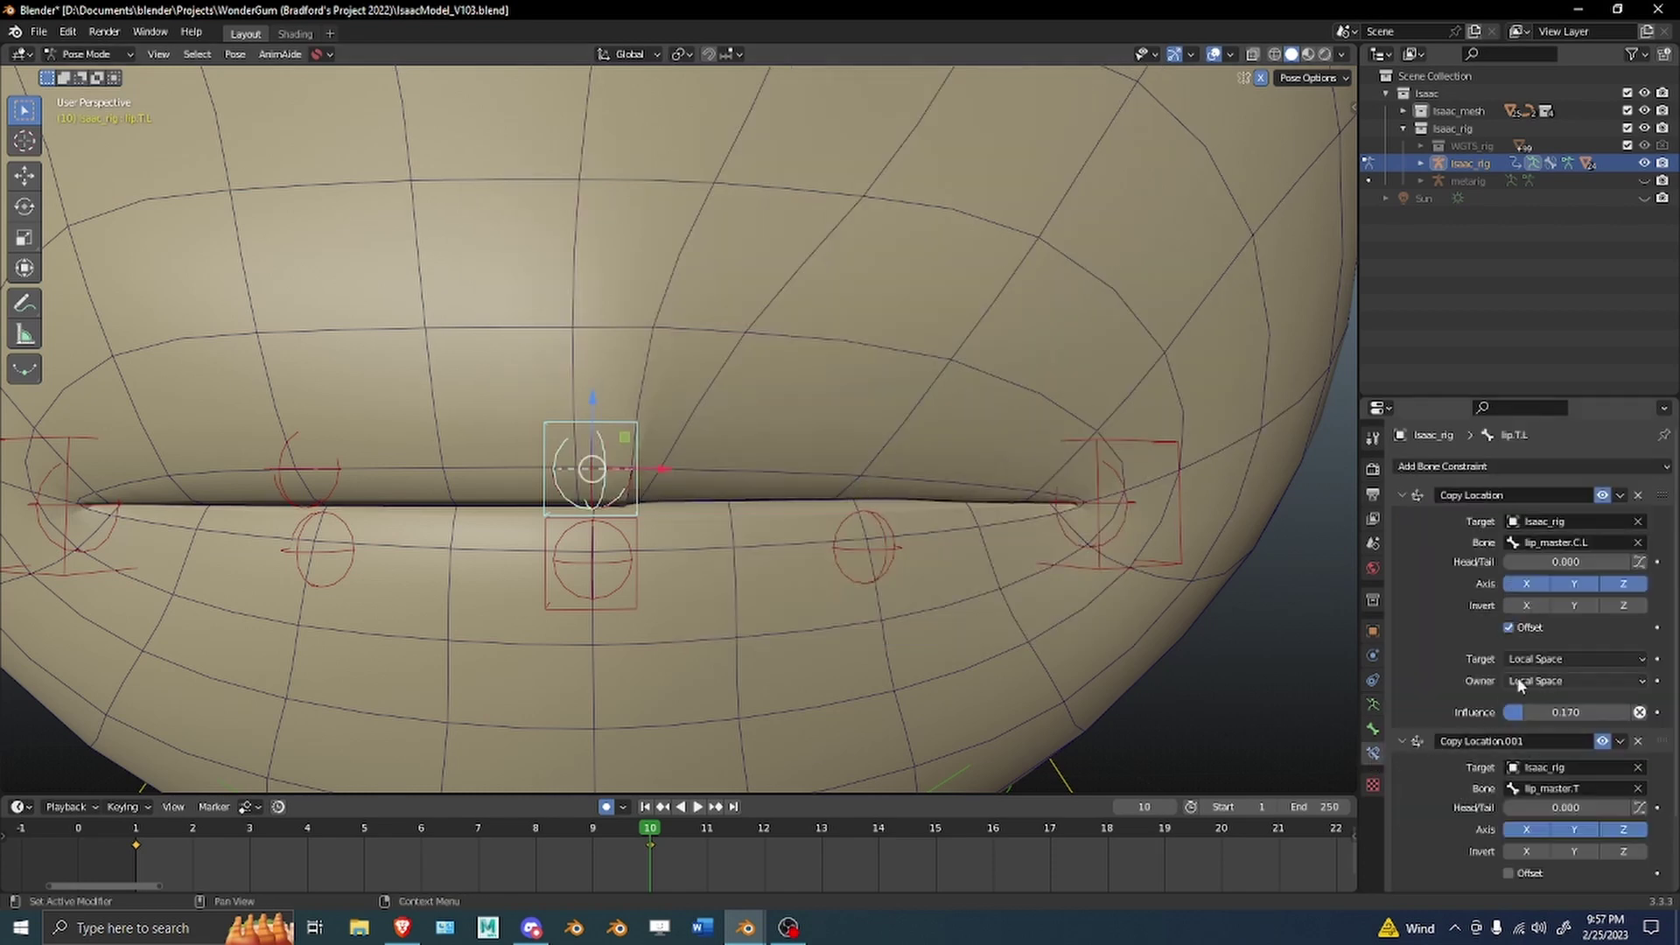
{"action": "scroll", "coordinate": [1586, 702], "scroll_direction": "down", "scroll_amount": 2}
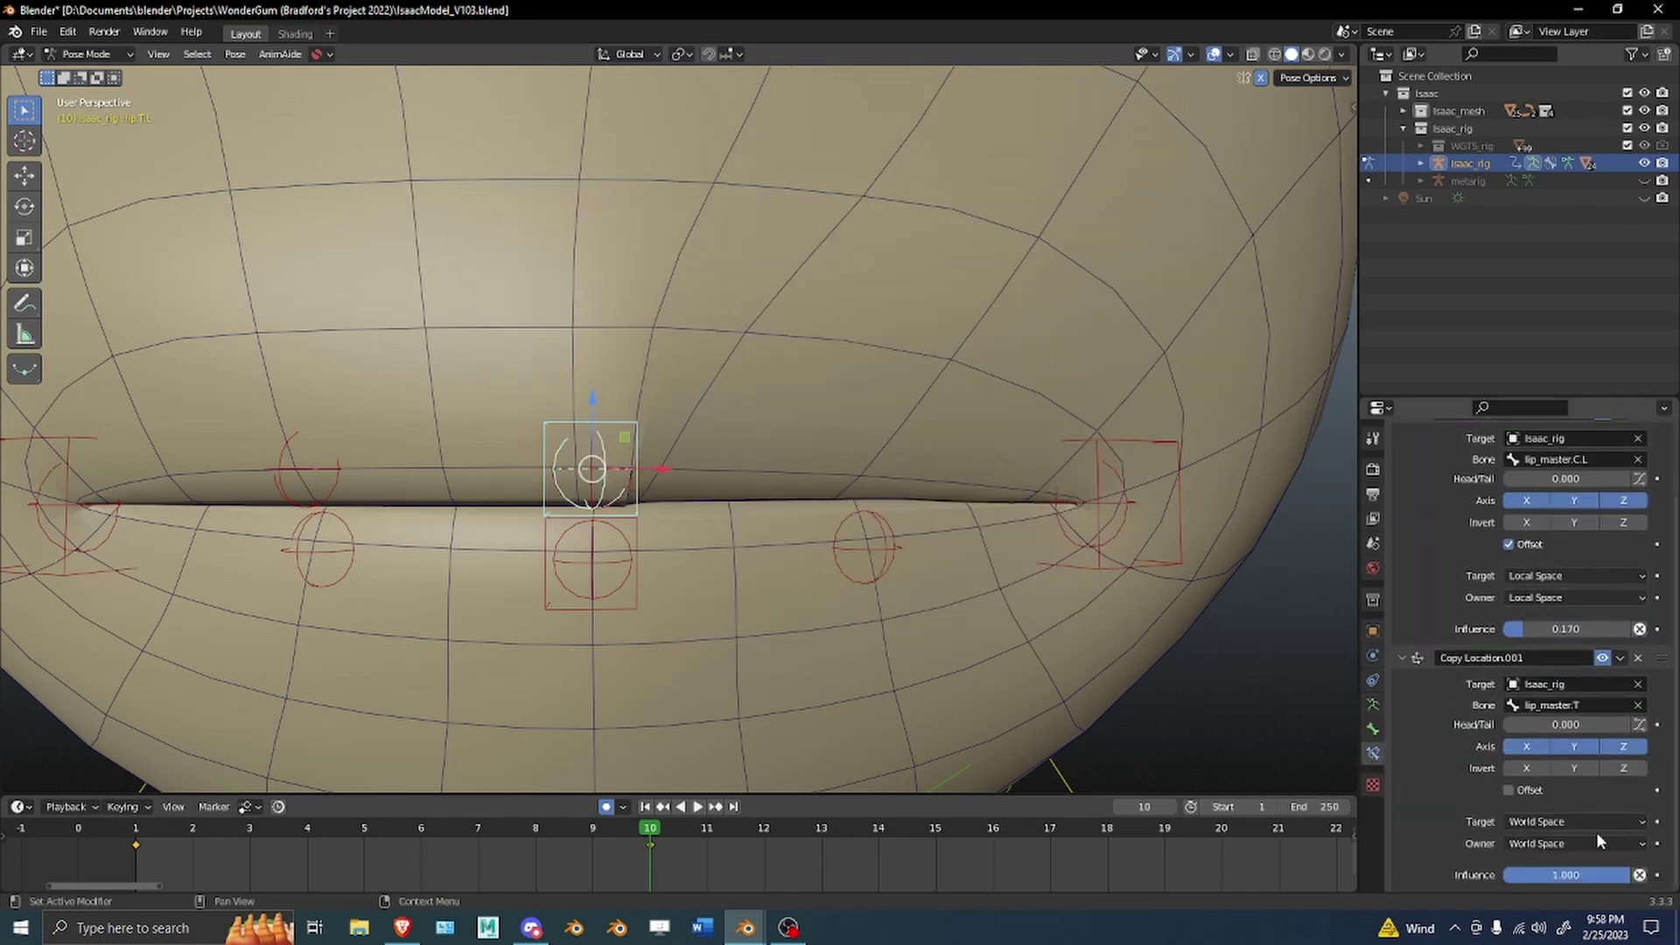
{"action": "left_click", "coordinate": [1520, 791]}
{"action": "left_click", "coordinate": [1549, 822]}
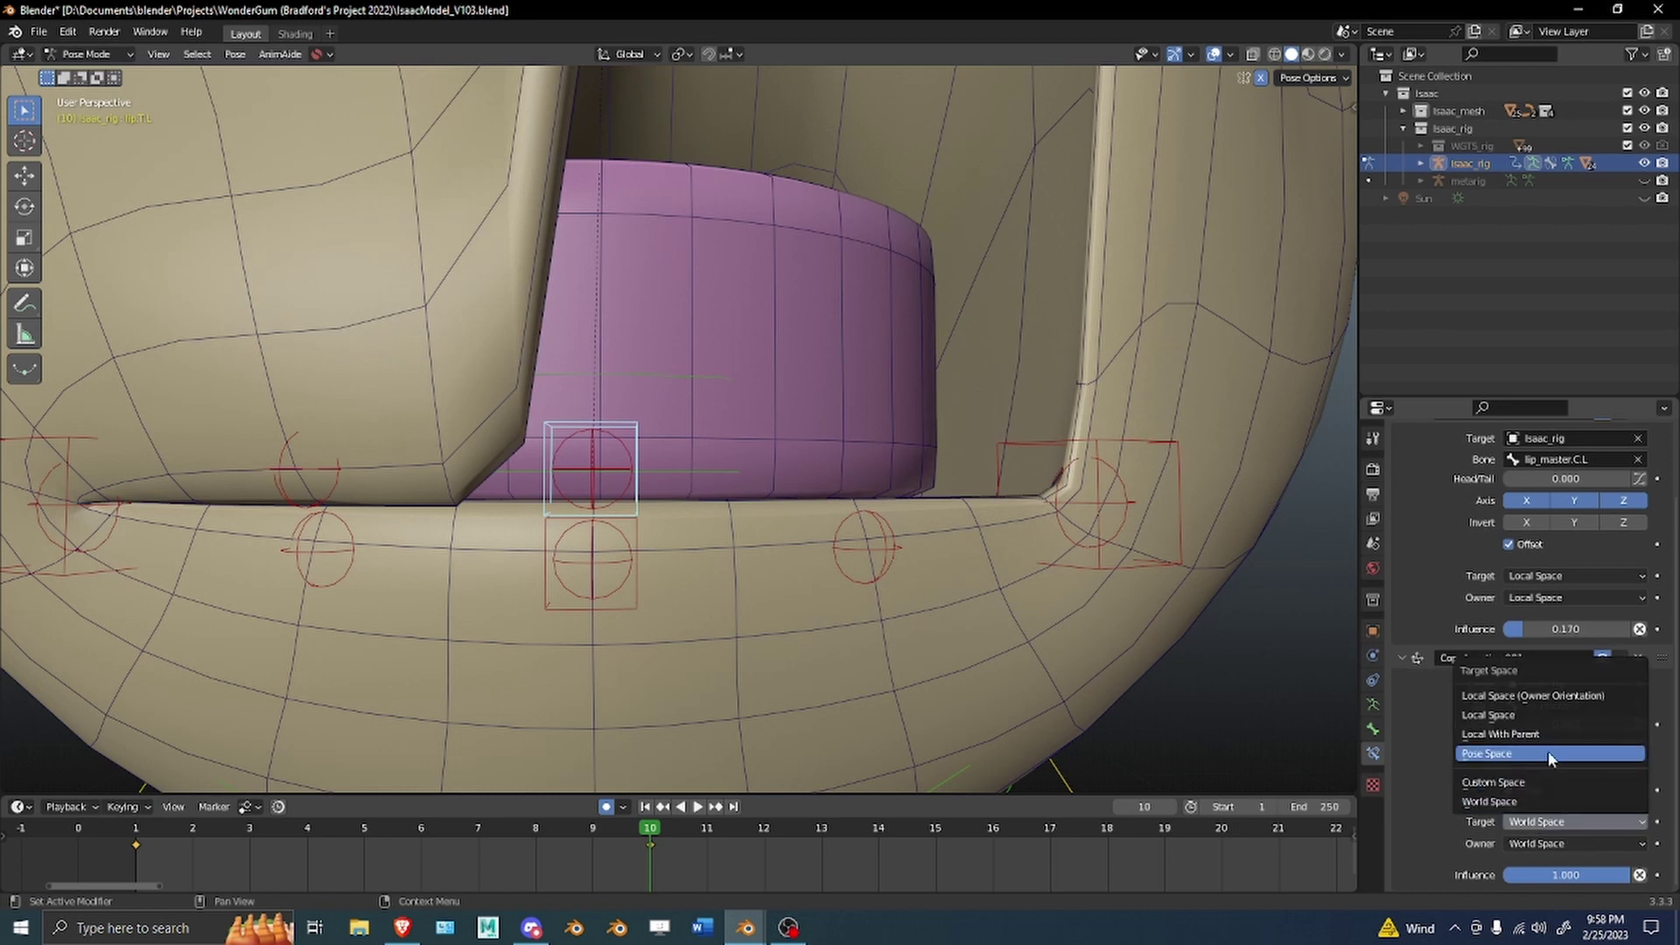
{"action": "left_click", "coordinate": [1542, 698]}
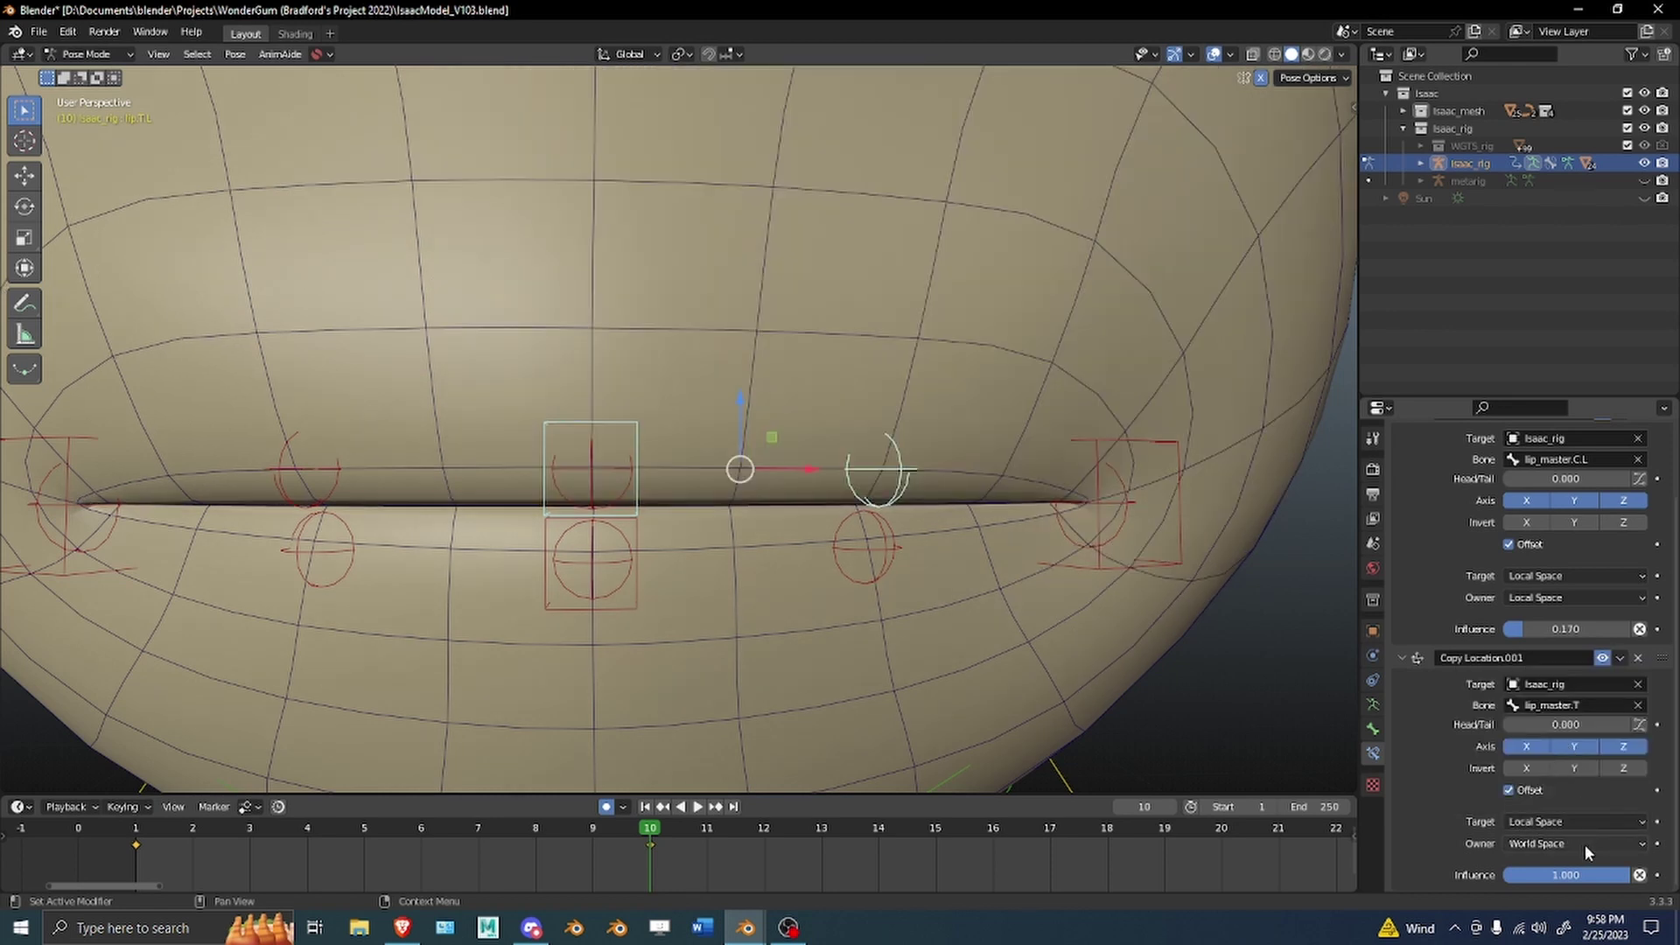
{"action": "left_click", "coordinate": [1584, 843]}
{"action": "left_click", "coordinate": [1567, 739]}
Test how lip.T.L follows by trying to raise lip_master.T several times in front view.
{"action": "left_click", "coordinate": [618, 423]}
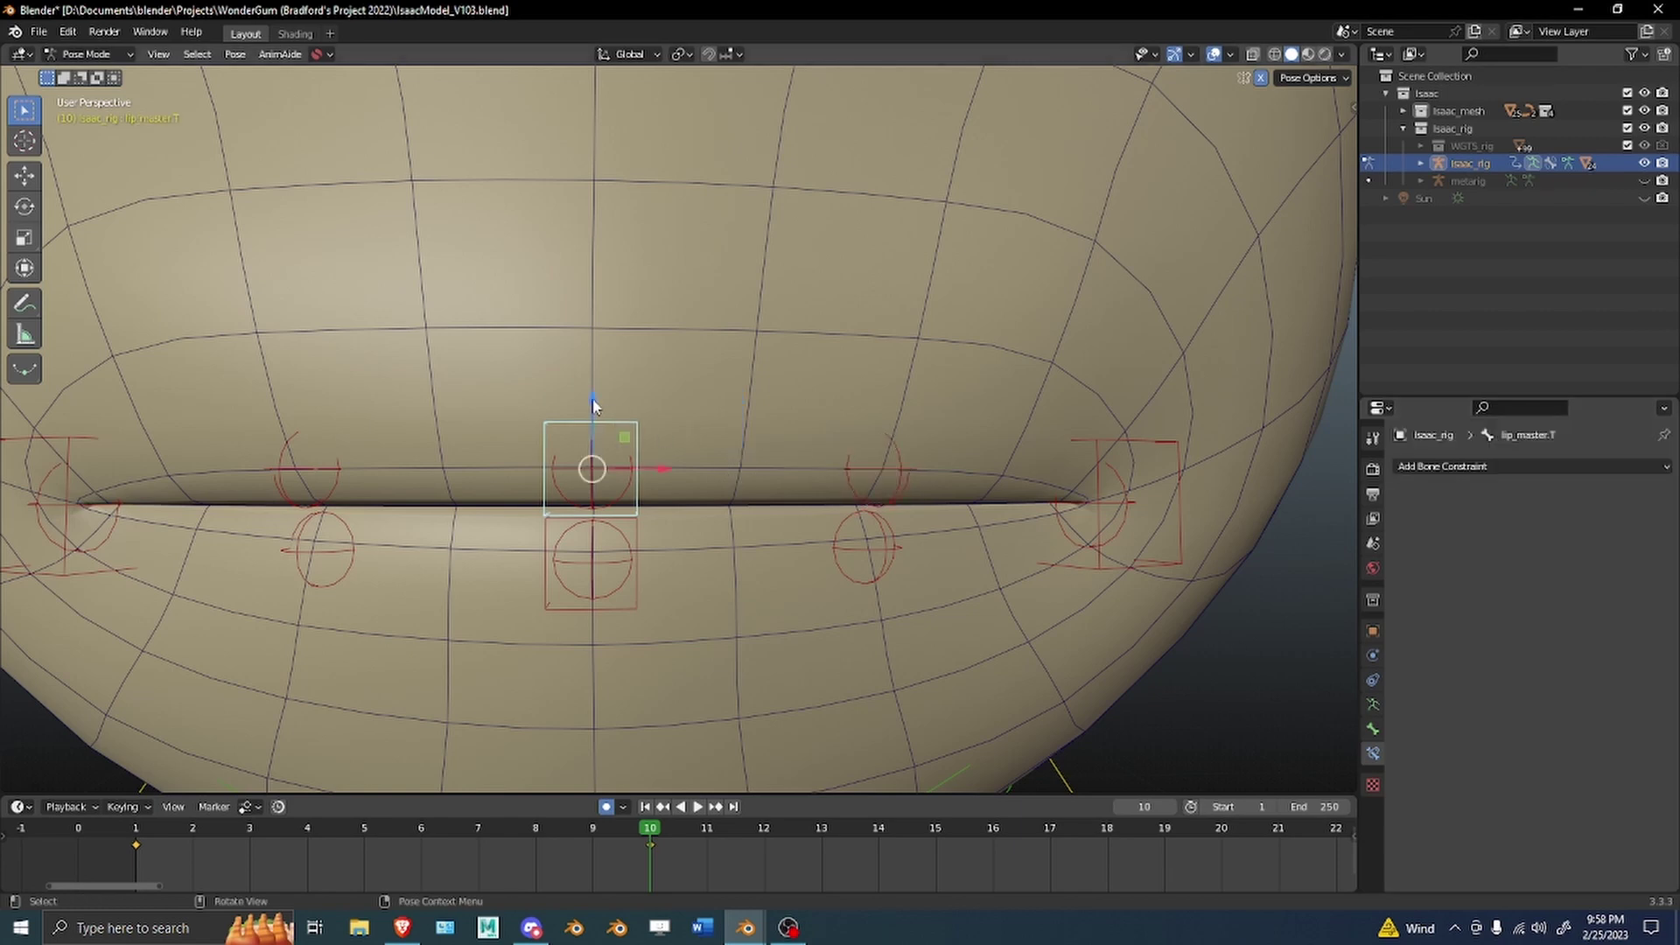
{"action": "key", "text": "g"}
{"action": "key", "text": "Escape"}
{"action": "key", "text": "KP_1"}
{"action": "scroll", "coordinate": [745, 270], "scroll_direction": "up", "scroll_amount": 2}
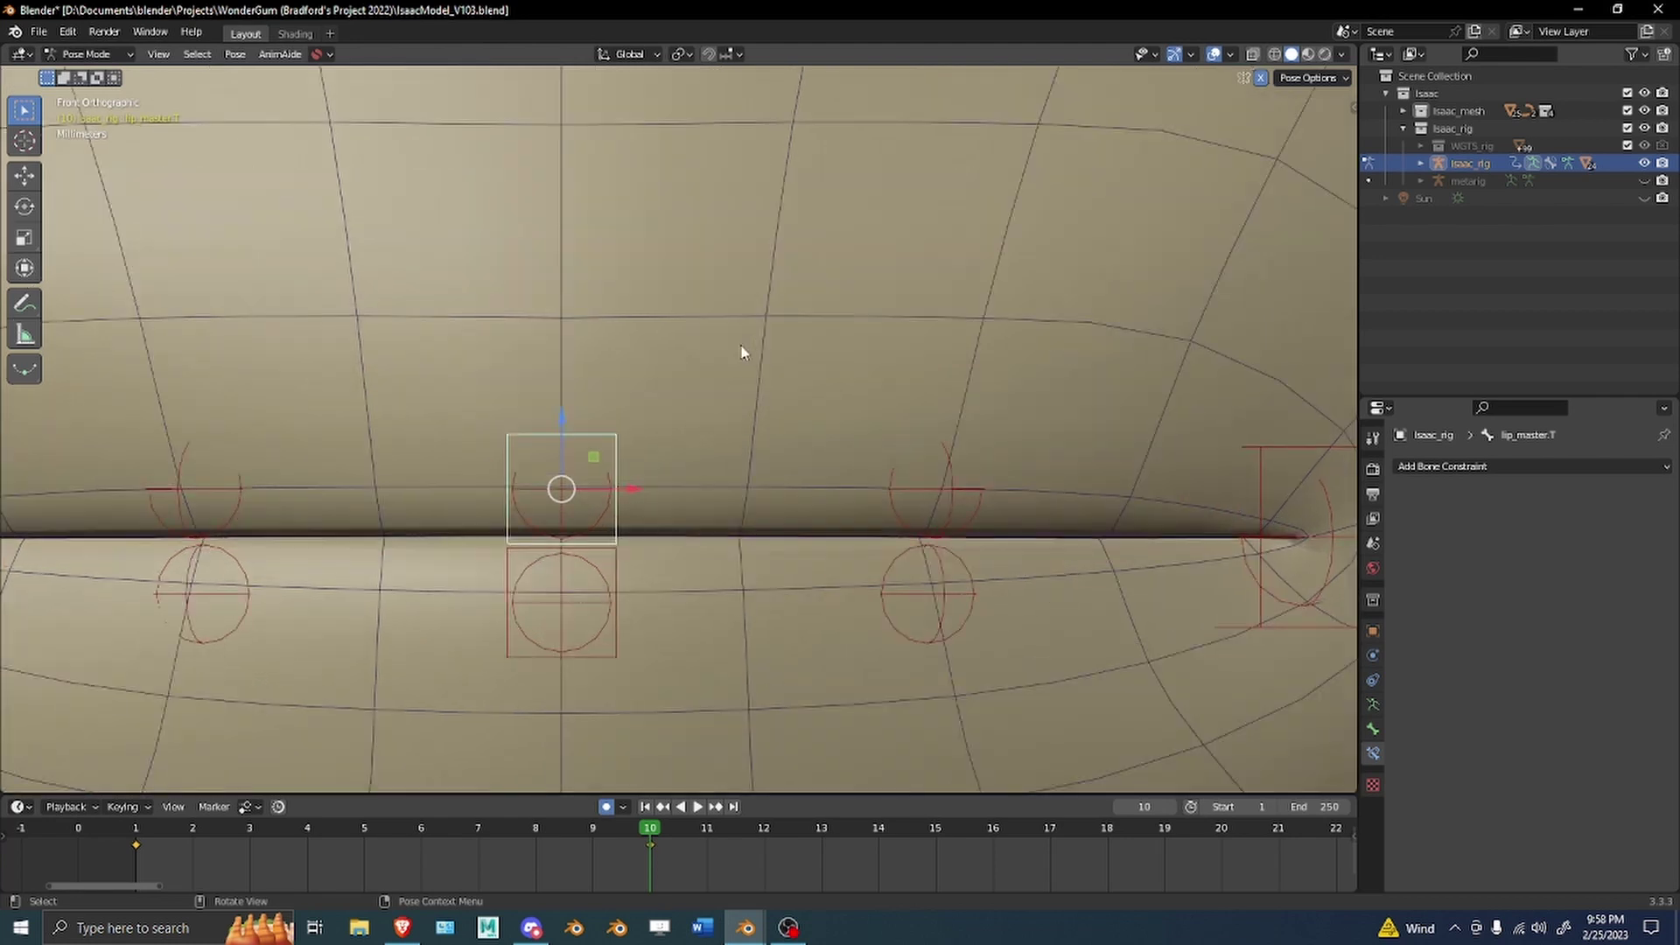
{"action": "left_click_drag", "start_coordinate": [560, 419], "coordinate": [577, 372]}
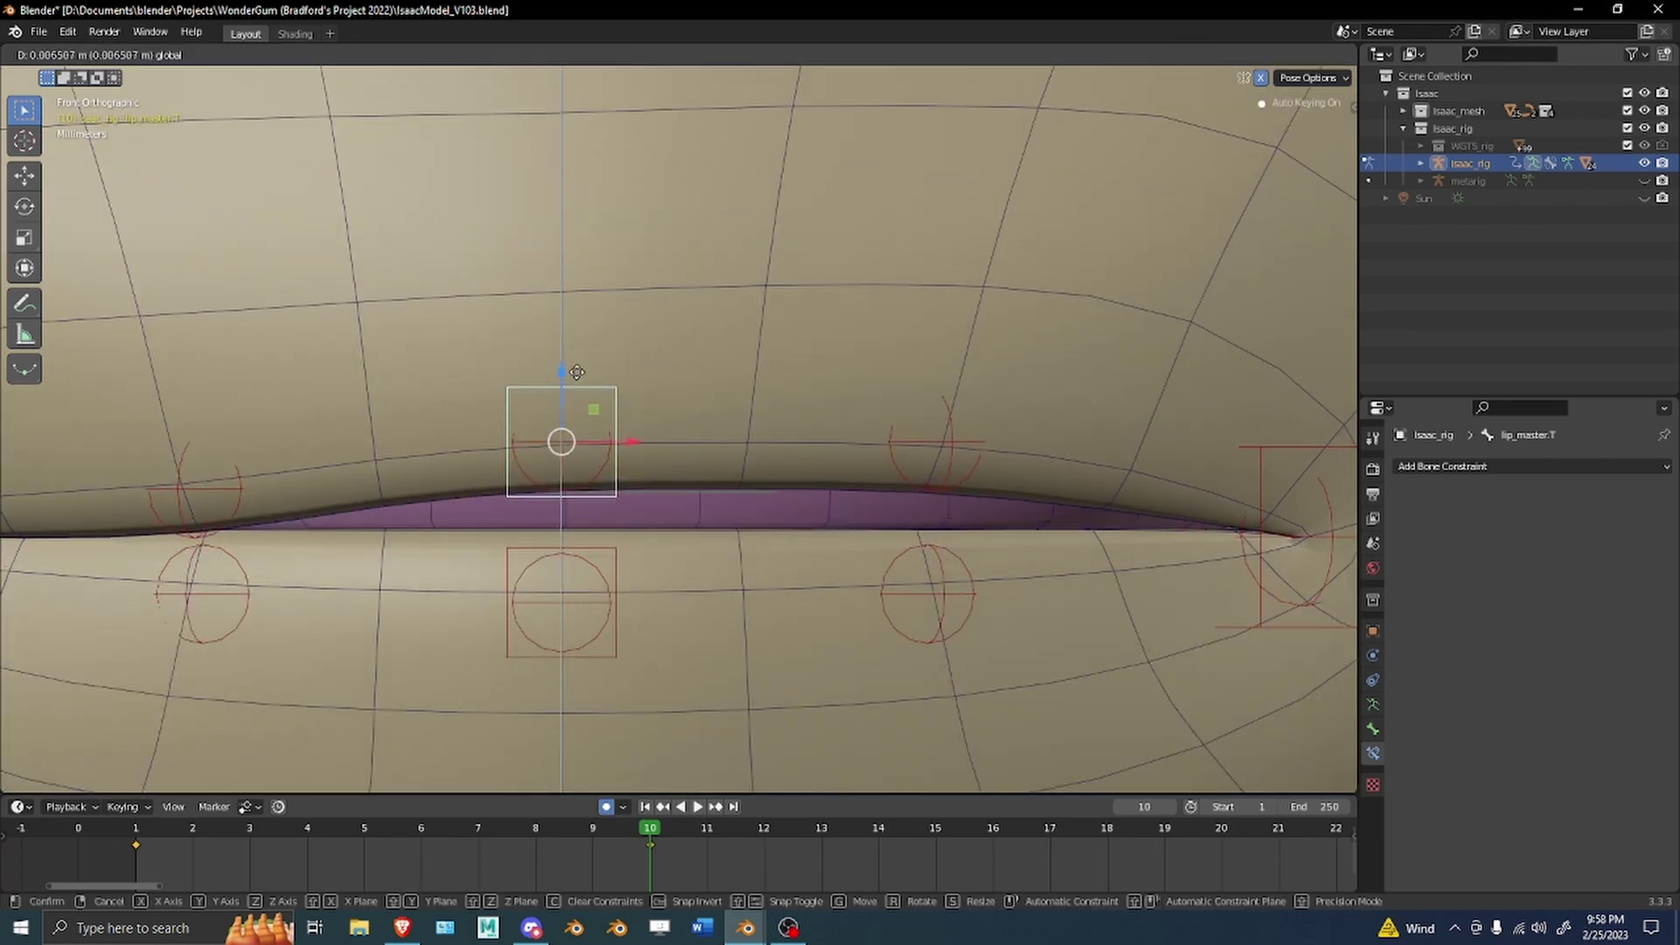
{"action": "left_click_drag", "start_coordinate": [577, 372], "coordinate": [645, 225]}
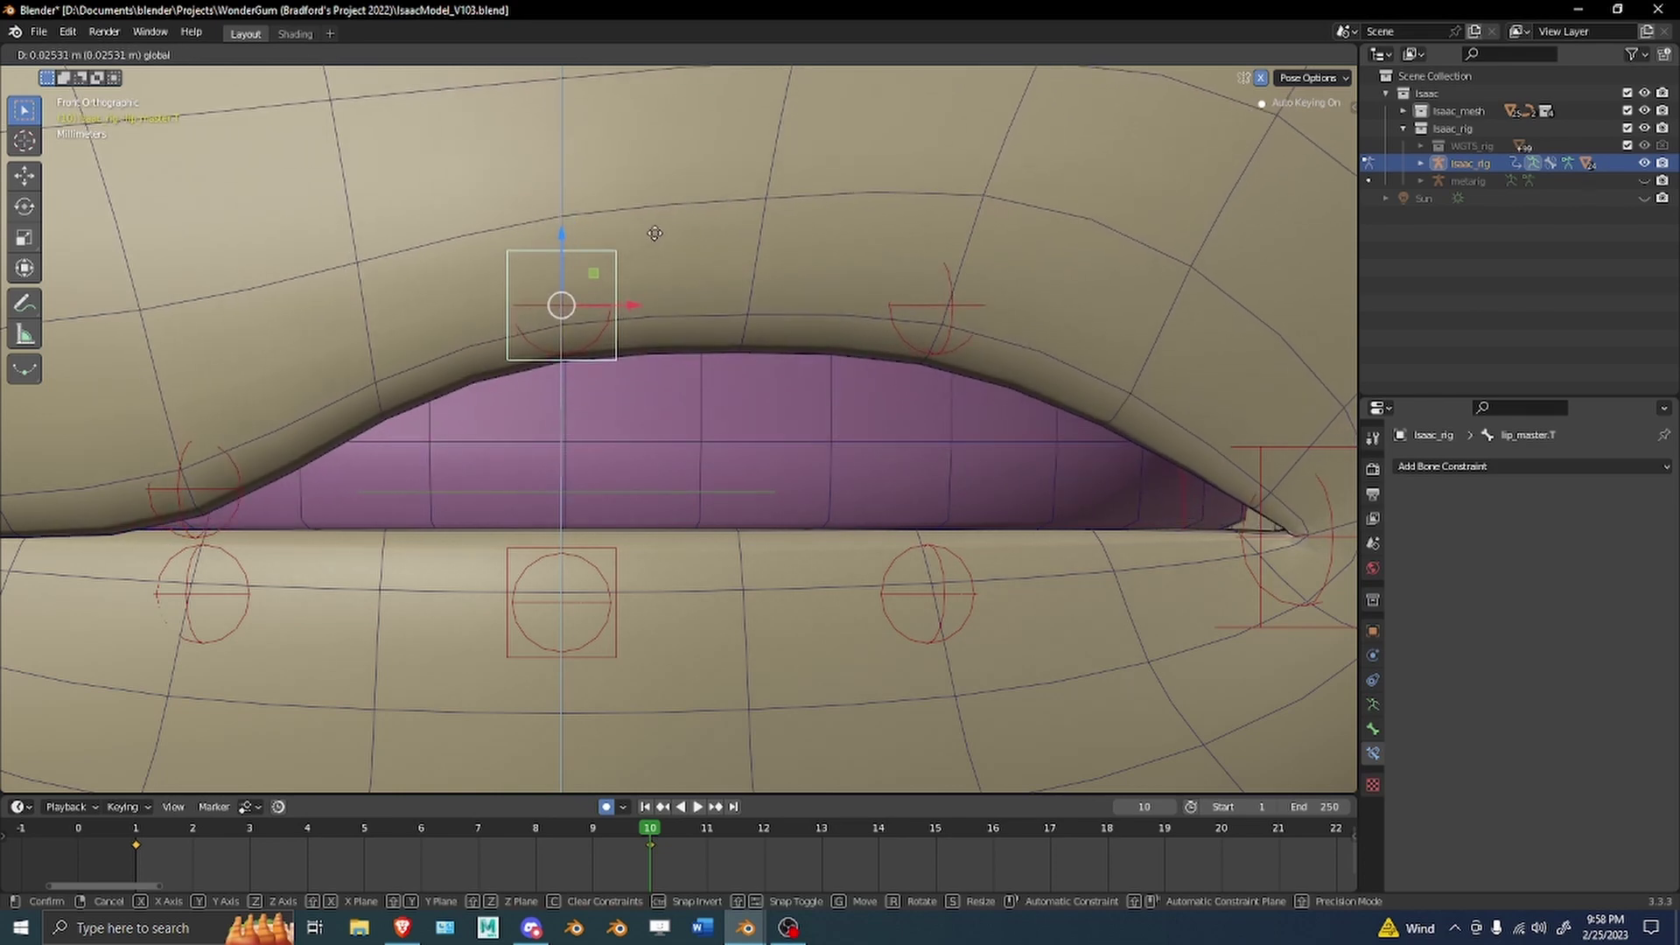
{"action": "key", "text": "Escape"}
{"action": "scroll", "coordinate": [561, 417], "scroll_direction": "down", "scroll_amount": 3}
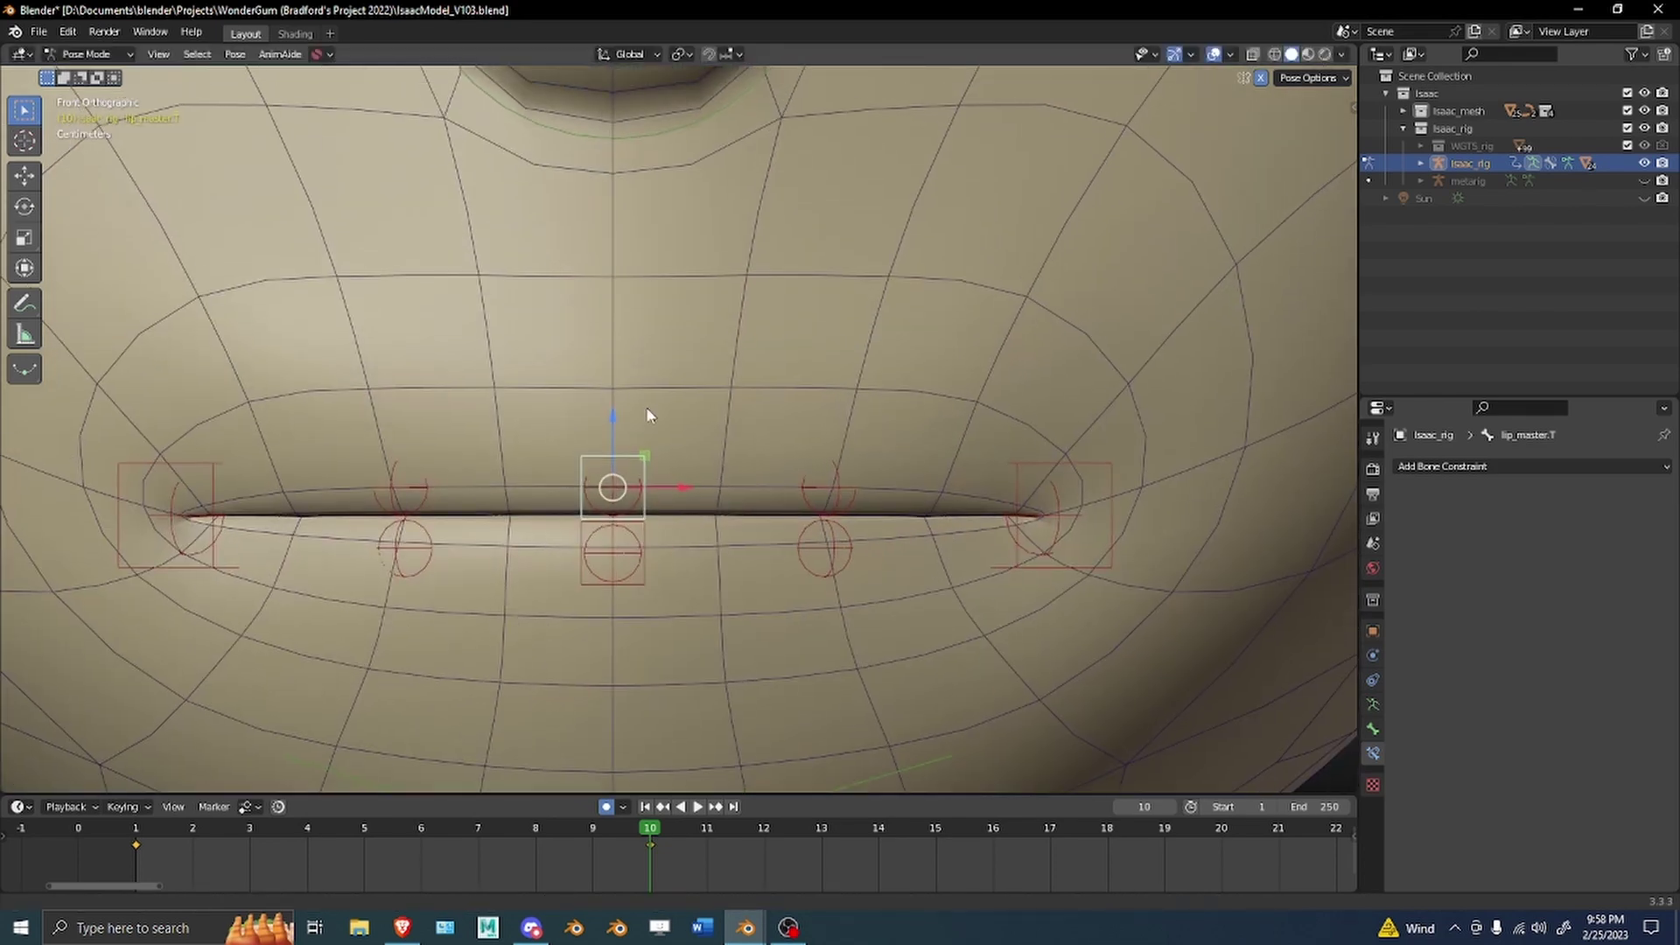
{"action": "left_click_drag", "start_coordinate": [617, 405], "coordinate": [666, 237]}
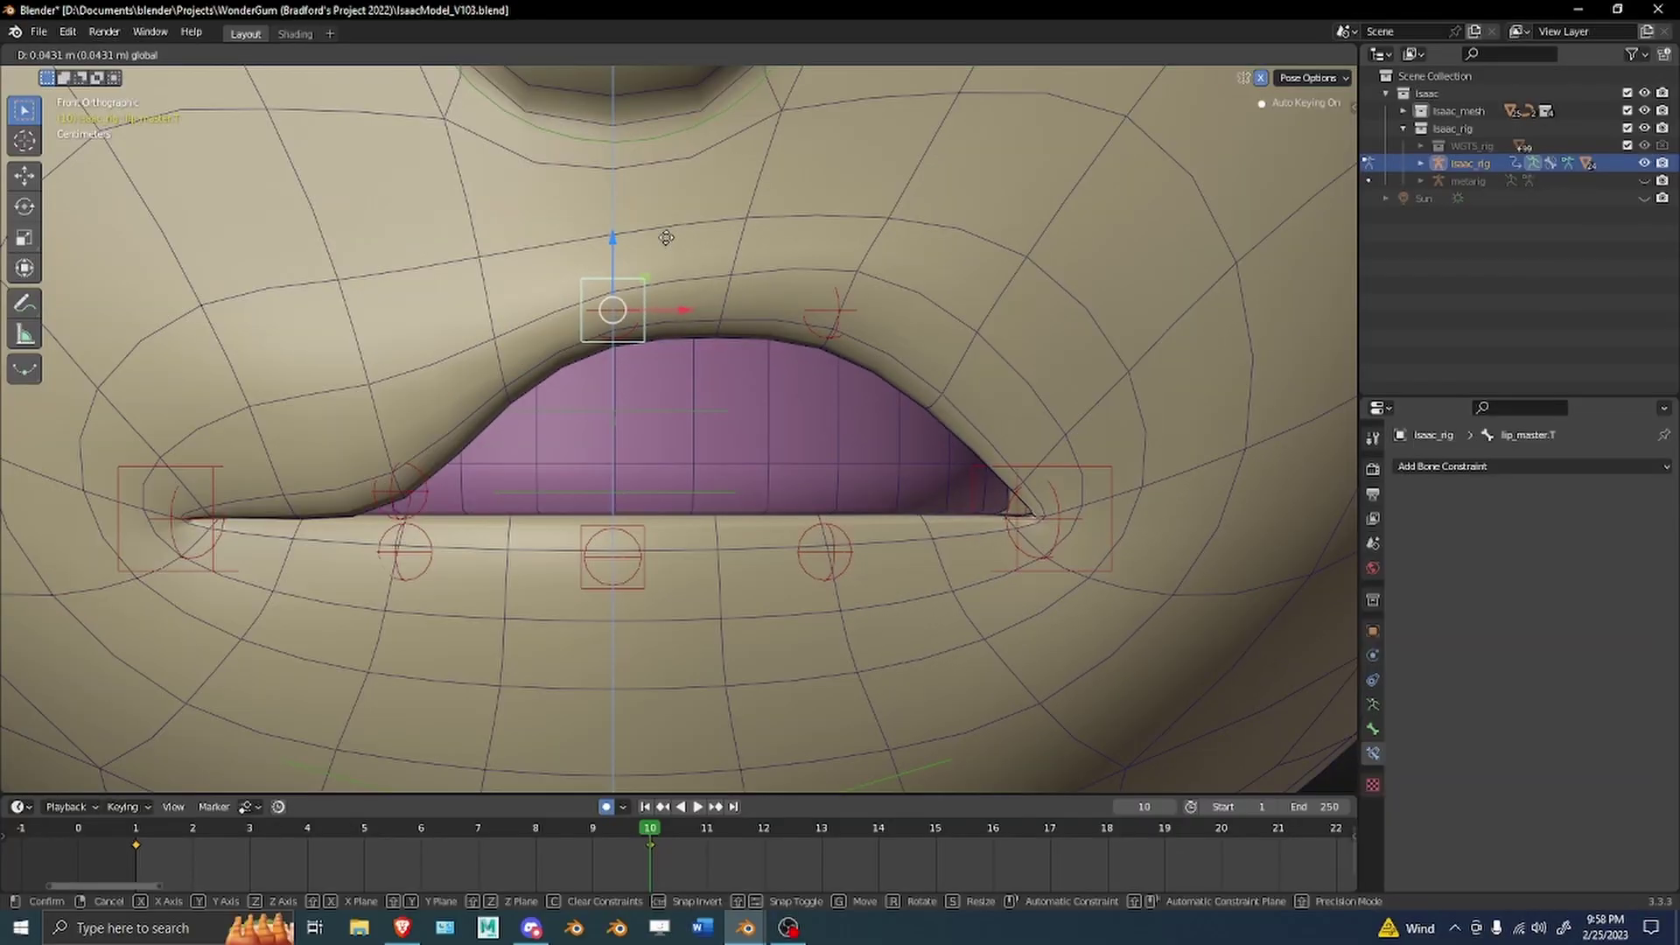
{"action": "right_click", "coordinate": [665, 238]}
{"action": "scroll", "coordinate": [728, 393], "scroll_direction": "up", "scroll_amount": 2}
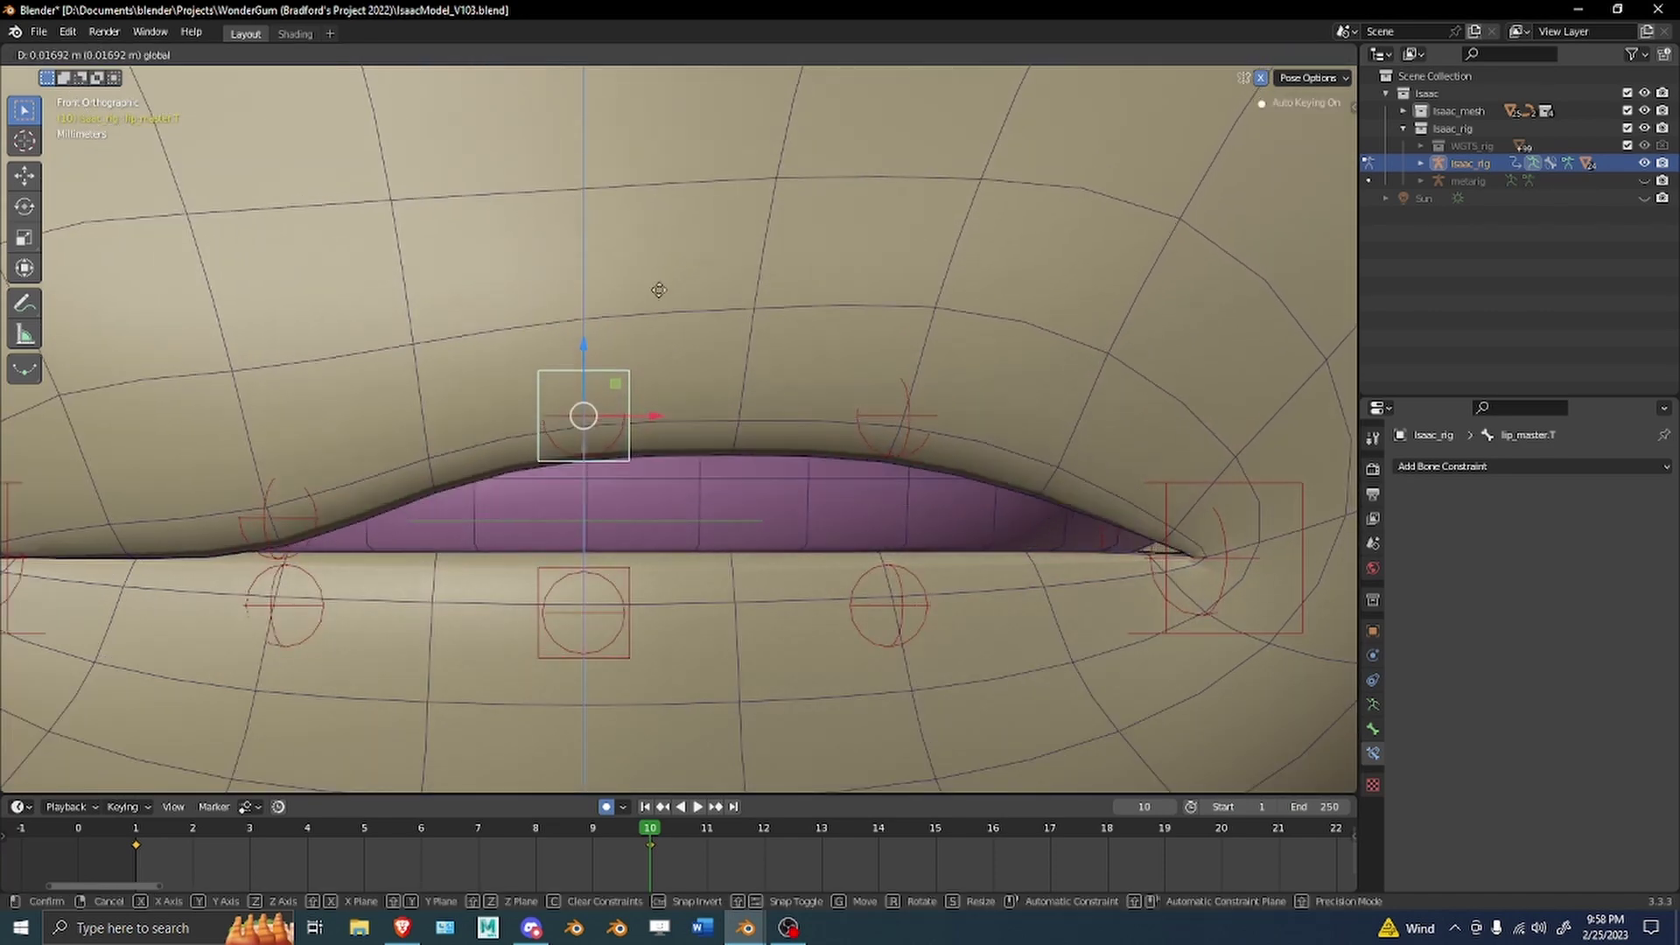
{"action": "right_click", "coordinate": [710, 297]}
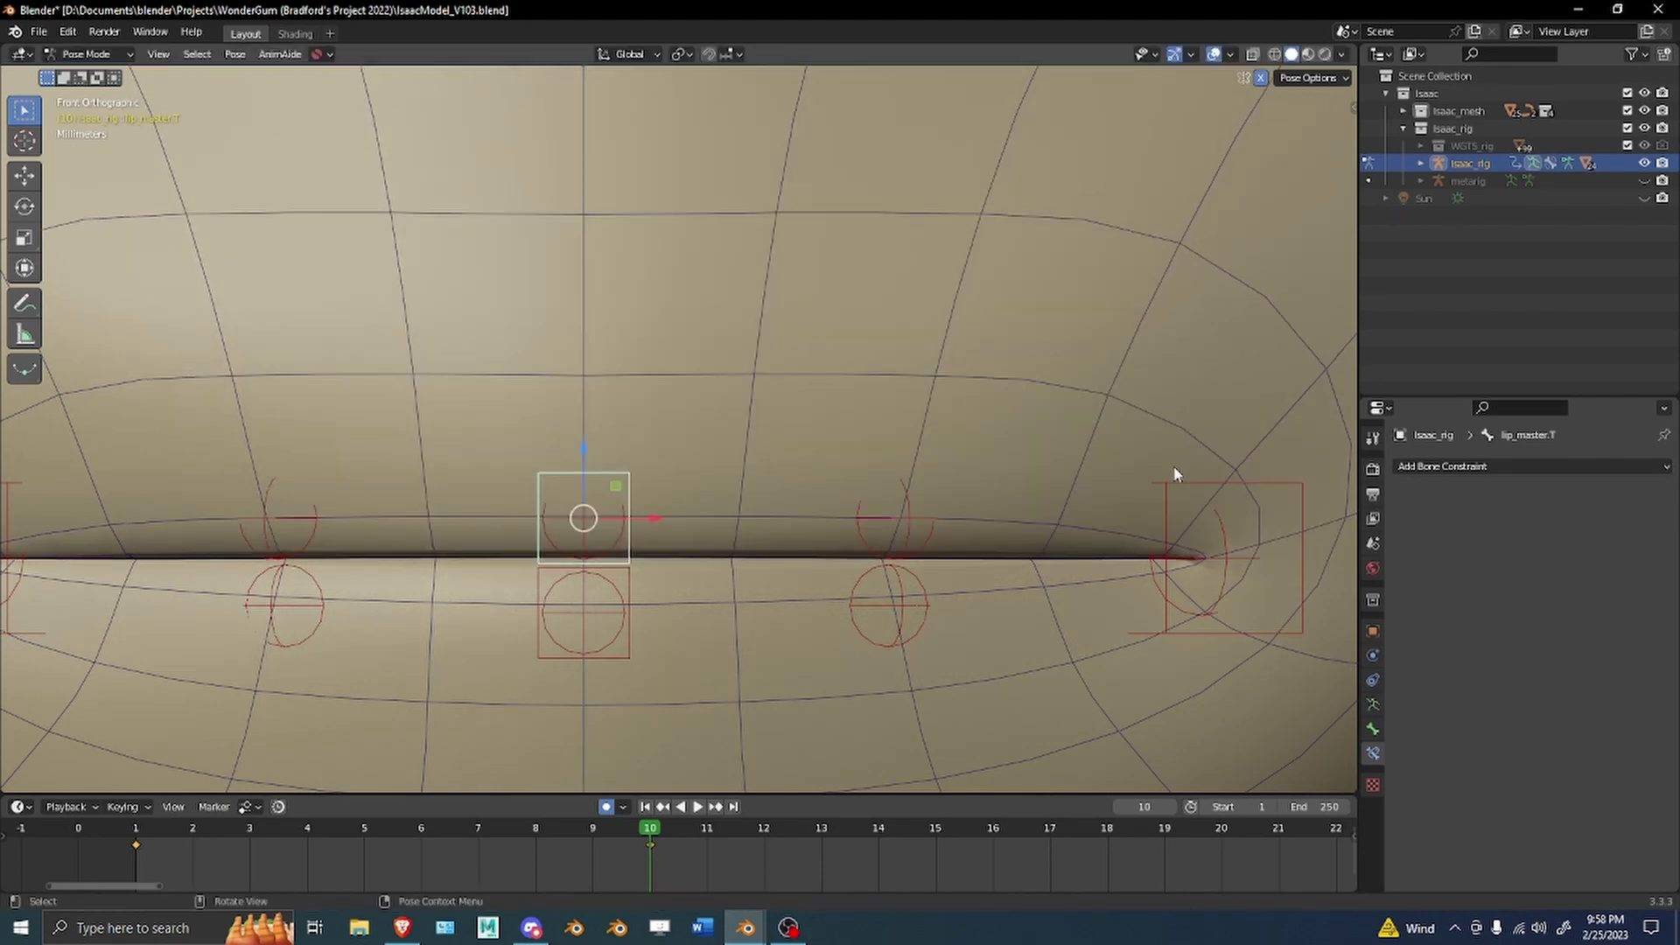
Try raising the mouth-corner controls lip_master.C.L and lip.C.L one after the other.
{"action": "left_click", "coordinate": [1194, 472]}
{"action": "key", "text": "g"}
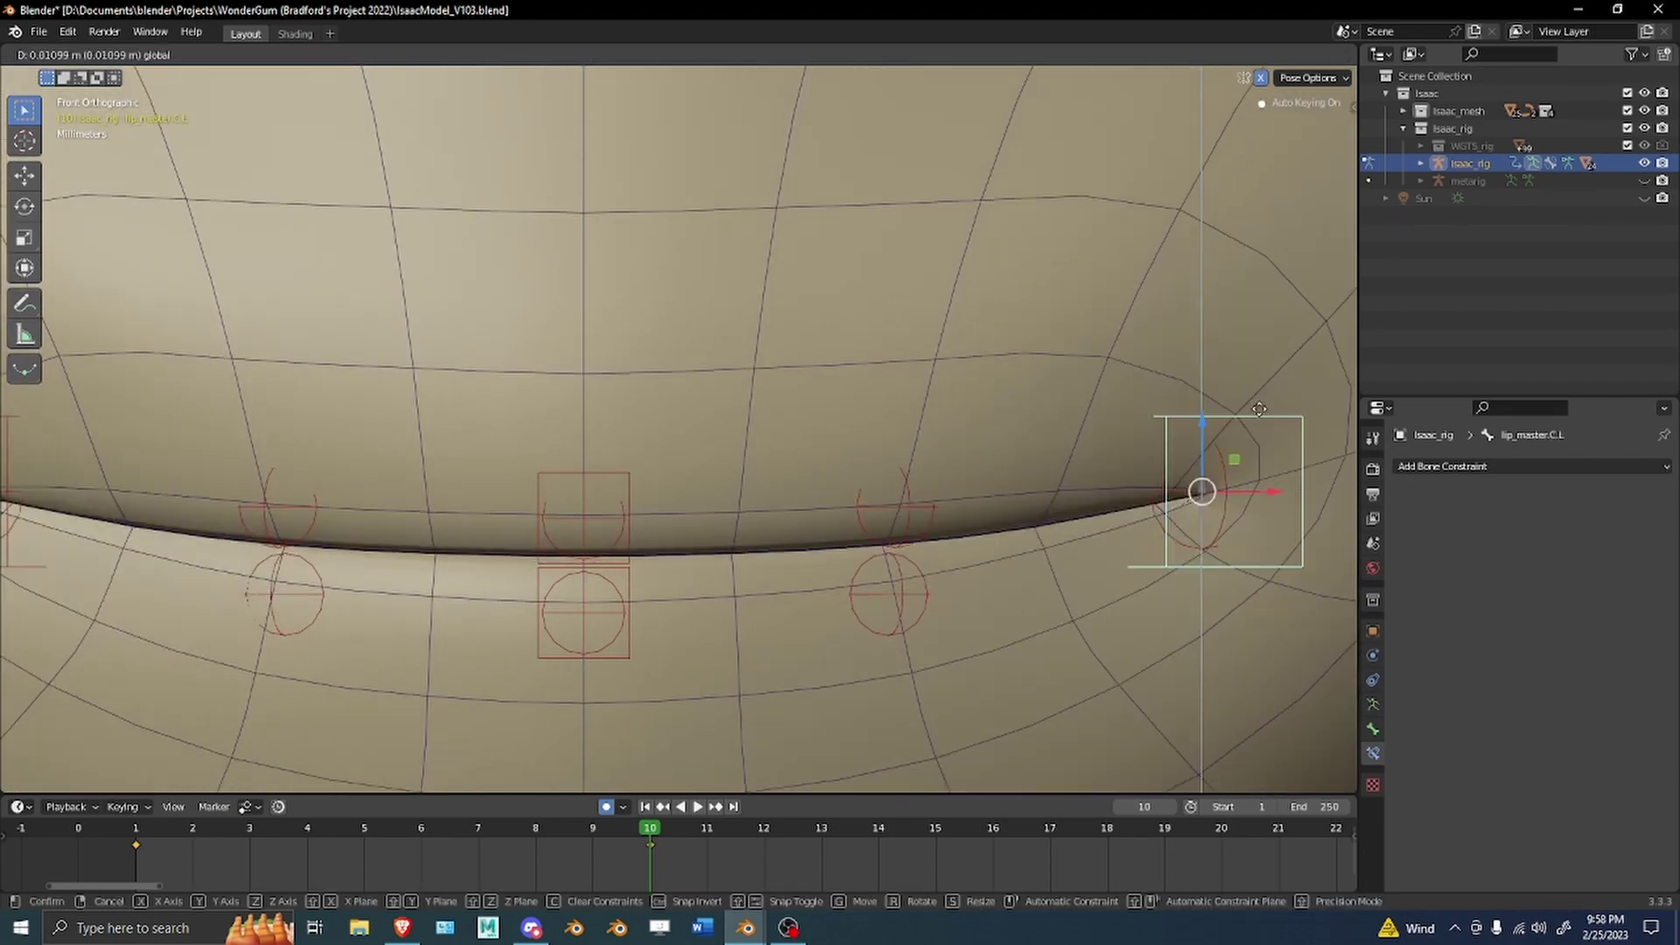
{"action": "right_click", "coordinate": [1259, 408]}
{"action": "left_click", "coordinate": [1217, 525]}
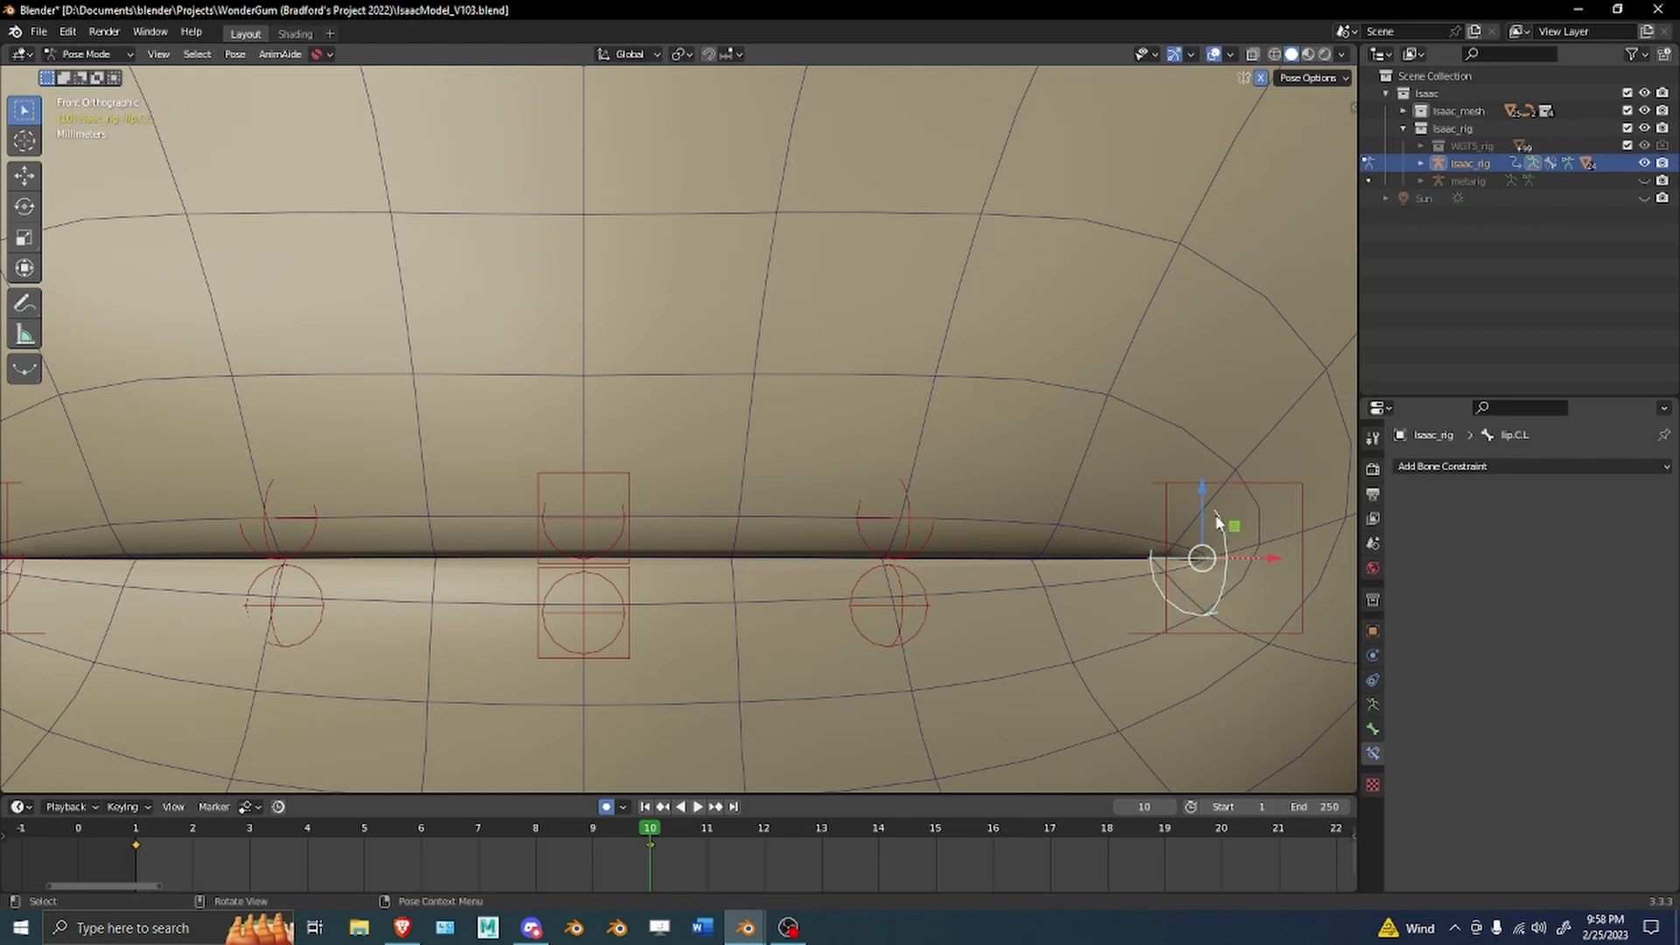
{"action": "key", "text": "g"}
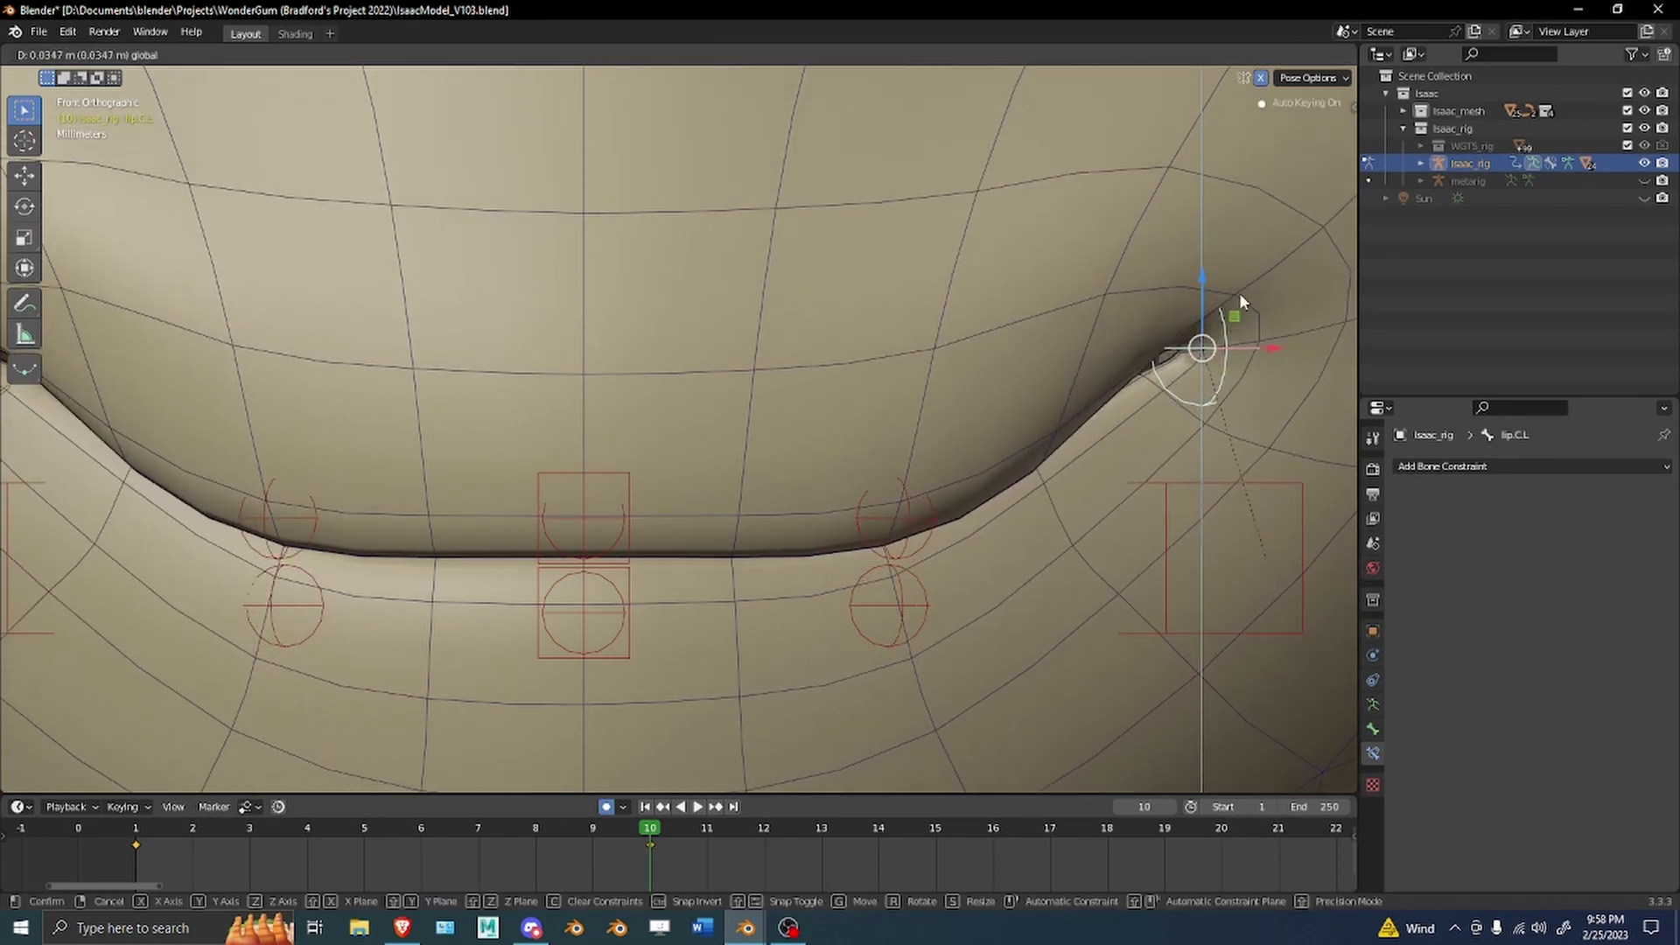
{"action": "right_click", "coordinate": [1239, 292]}
Try moving the mouth-corner control lip_master.C.L up and down along Z to test smile and frown shapes.
{"action": "left_click", "coordinate": [1257, 494]}
{"action": "key", "text": "g"}
{"action": "key", "text": "z"}
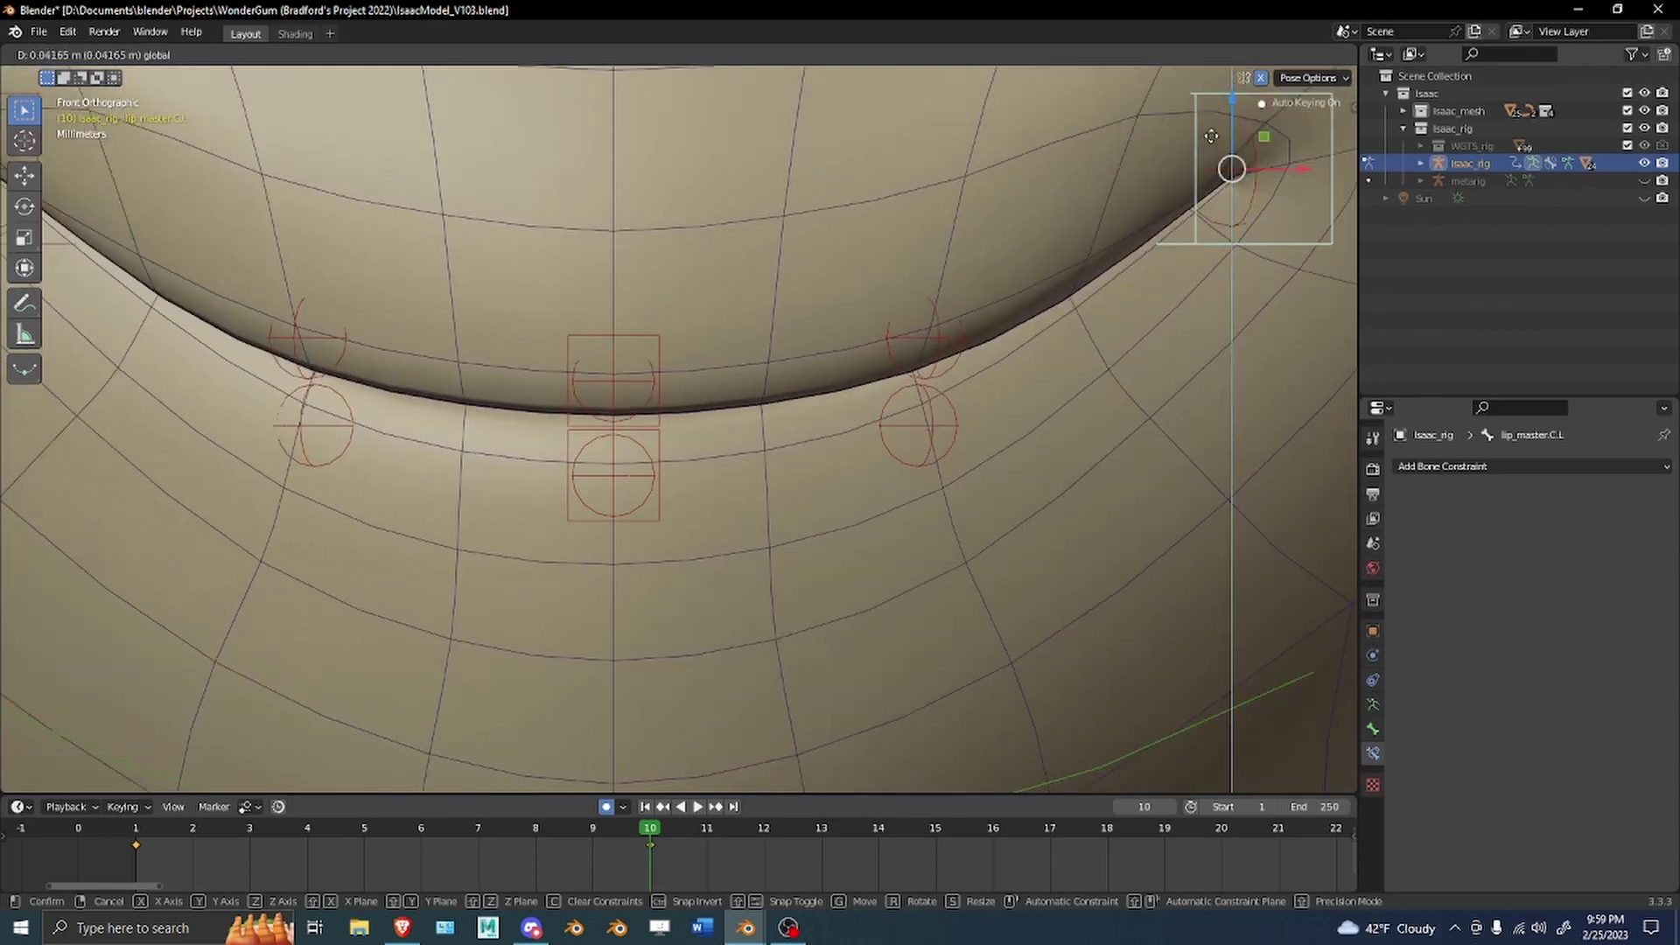
{"action": "right_click", "coordinate": [1095, 733]}
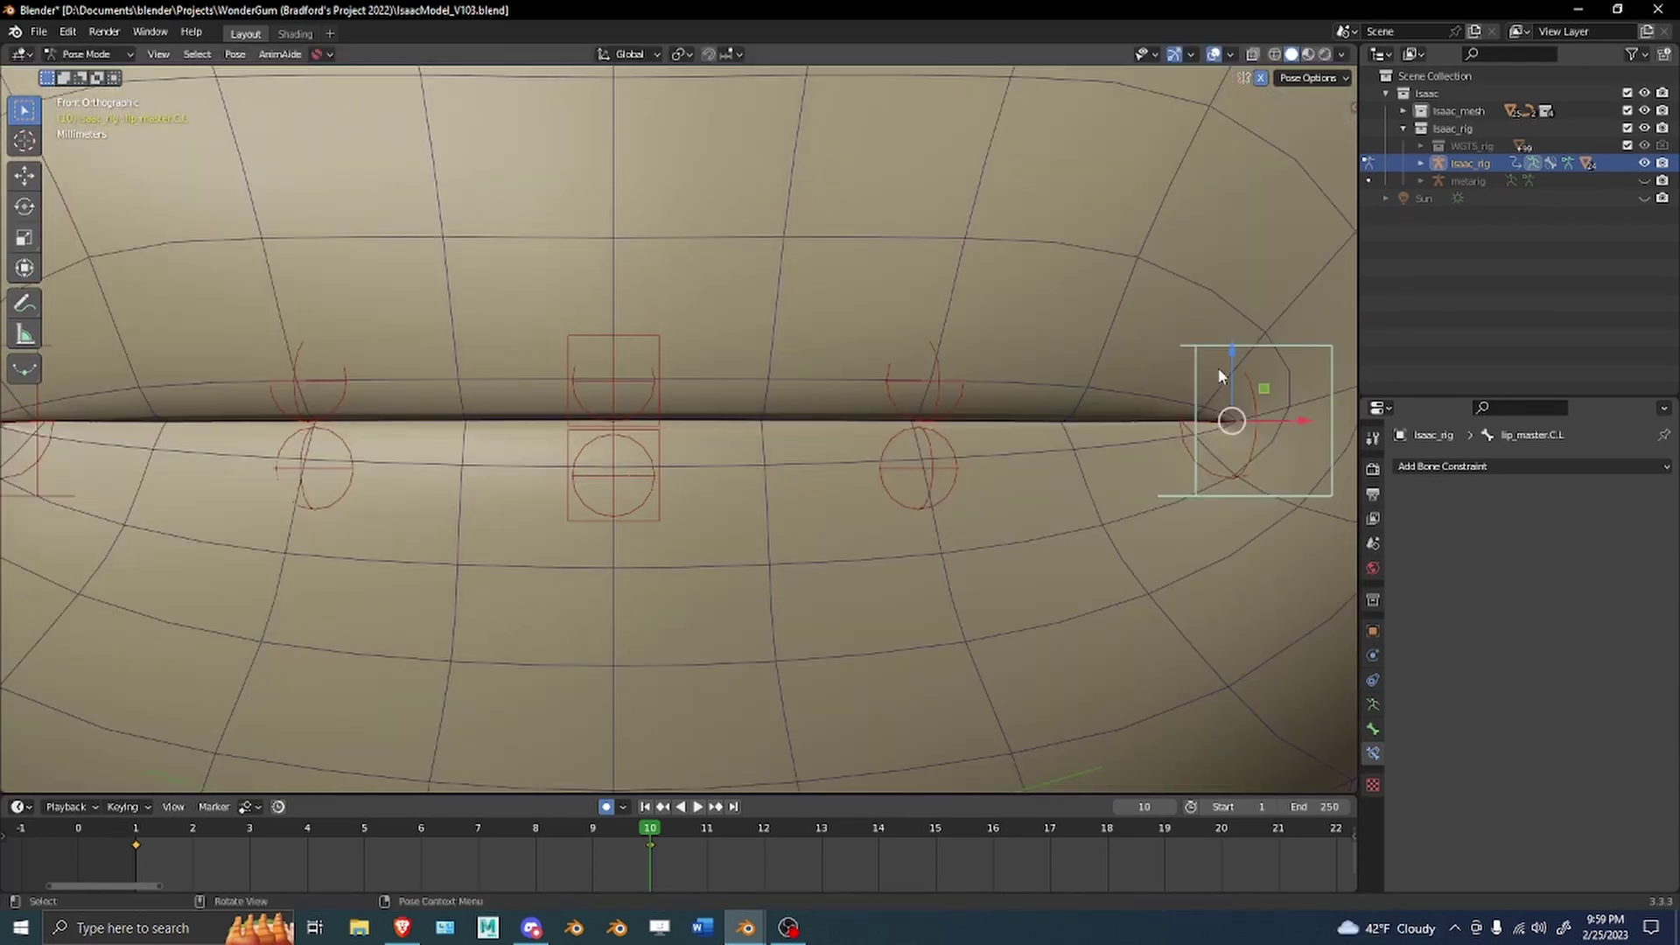
{"action": "key", "text": "g"}
{"action": "key", "text": "z"}
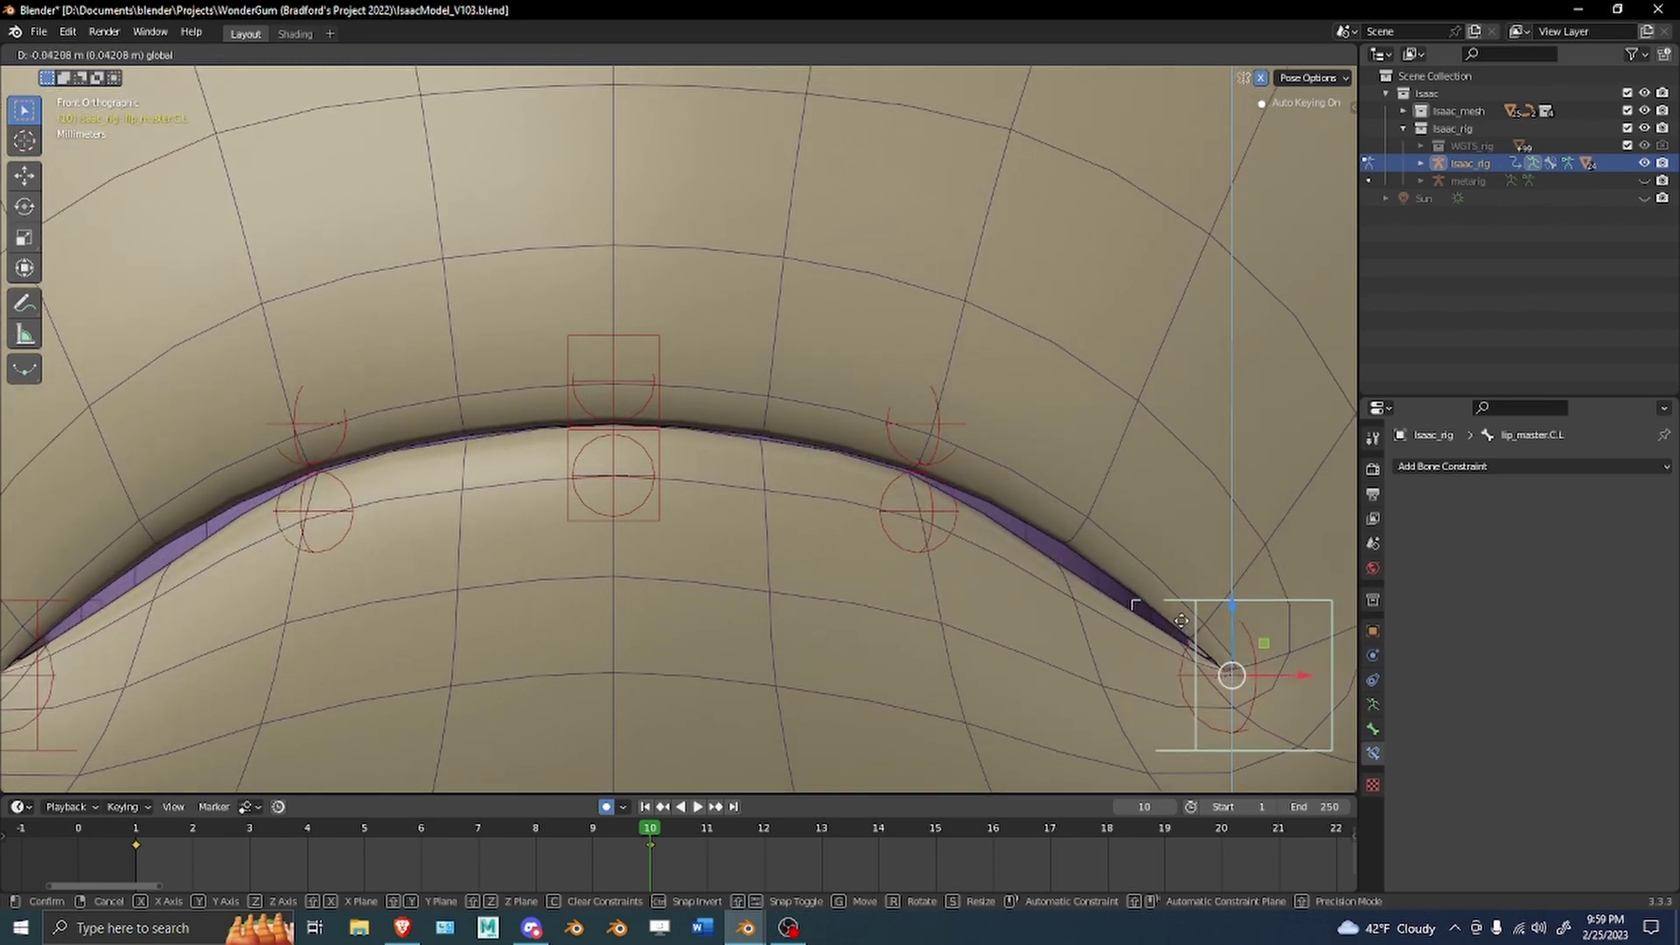
{"action": "left_click", "coordinate": [1177, 378]}
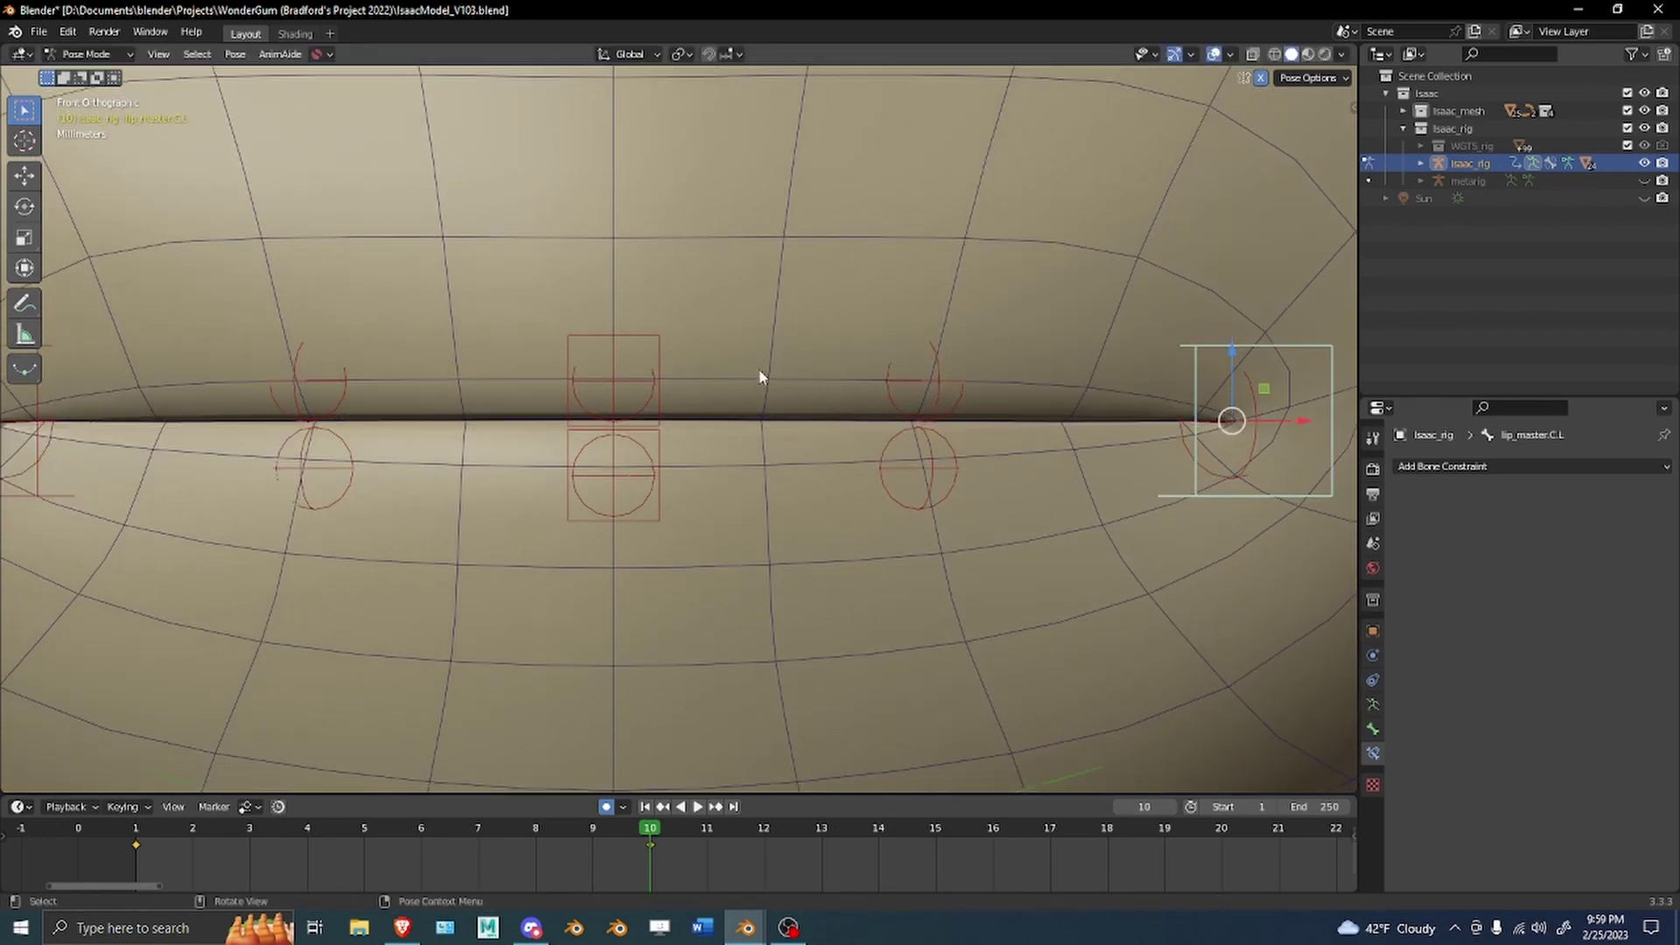
Raise the middle upper-lip control lip_master.T by 0.028 m along Z.
{"action": "left_click", "coordinate": [659, 328]}
{"action": "key", "text": "g"}
{"action": "key", "text": "z"}
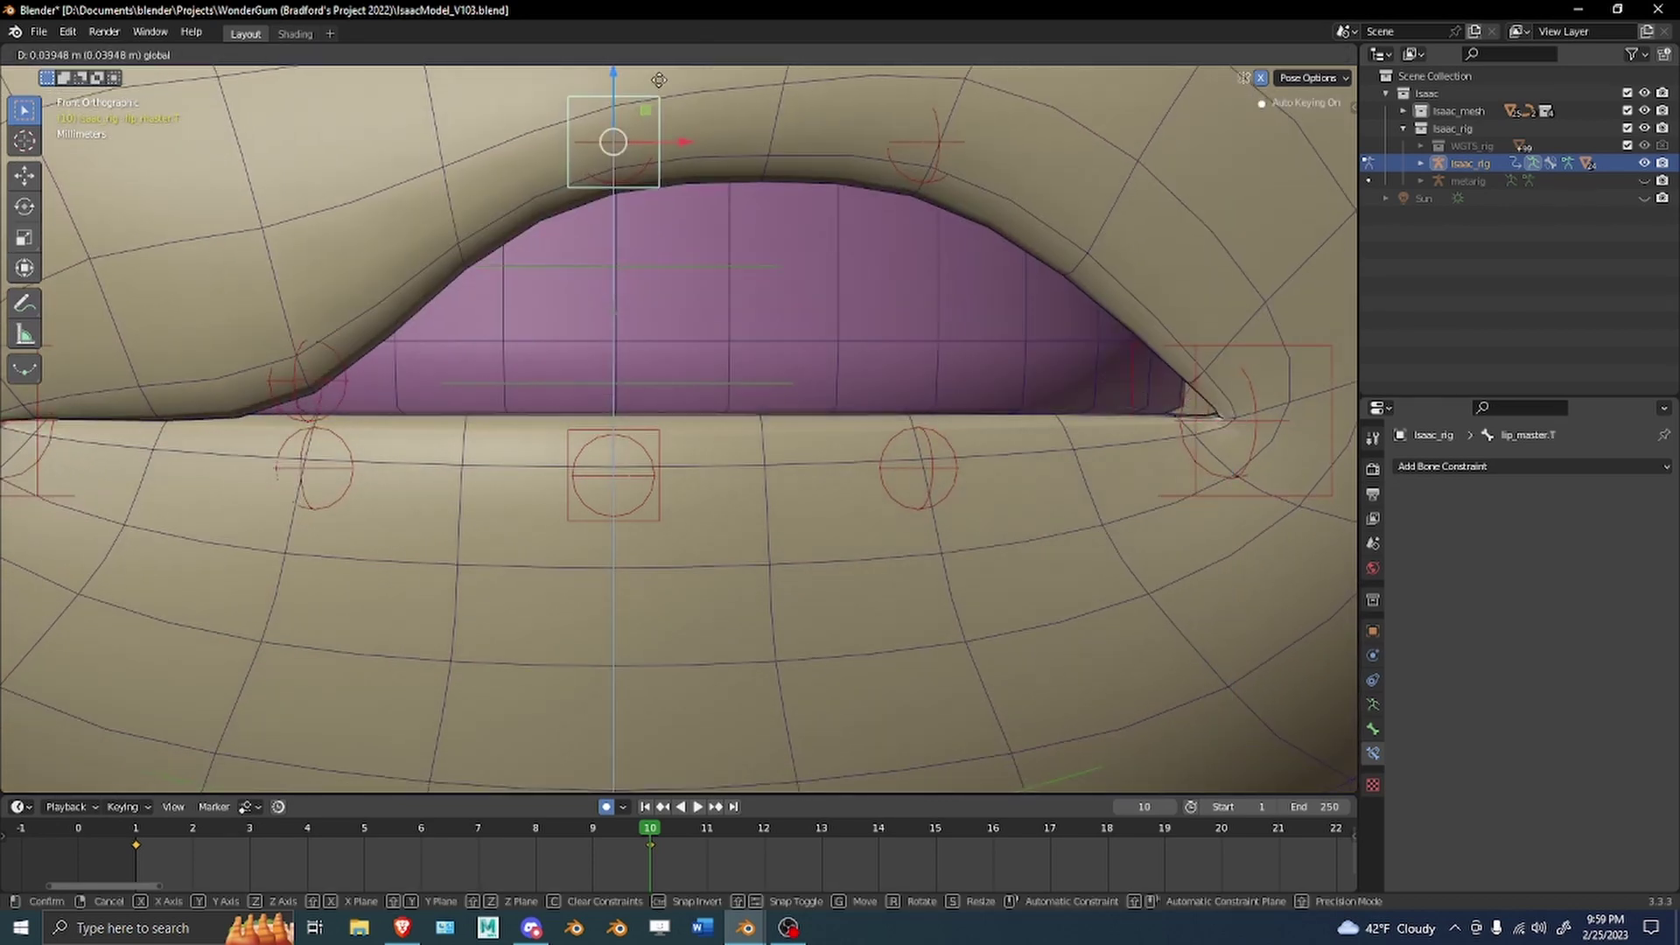
{"action": "left_click", "coordinate": [658, 140]}
{"action": "middle_click_drag", "start_coordinate": [739, 232], "coordinate": [771, 407], "text": "shift"}
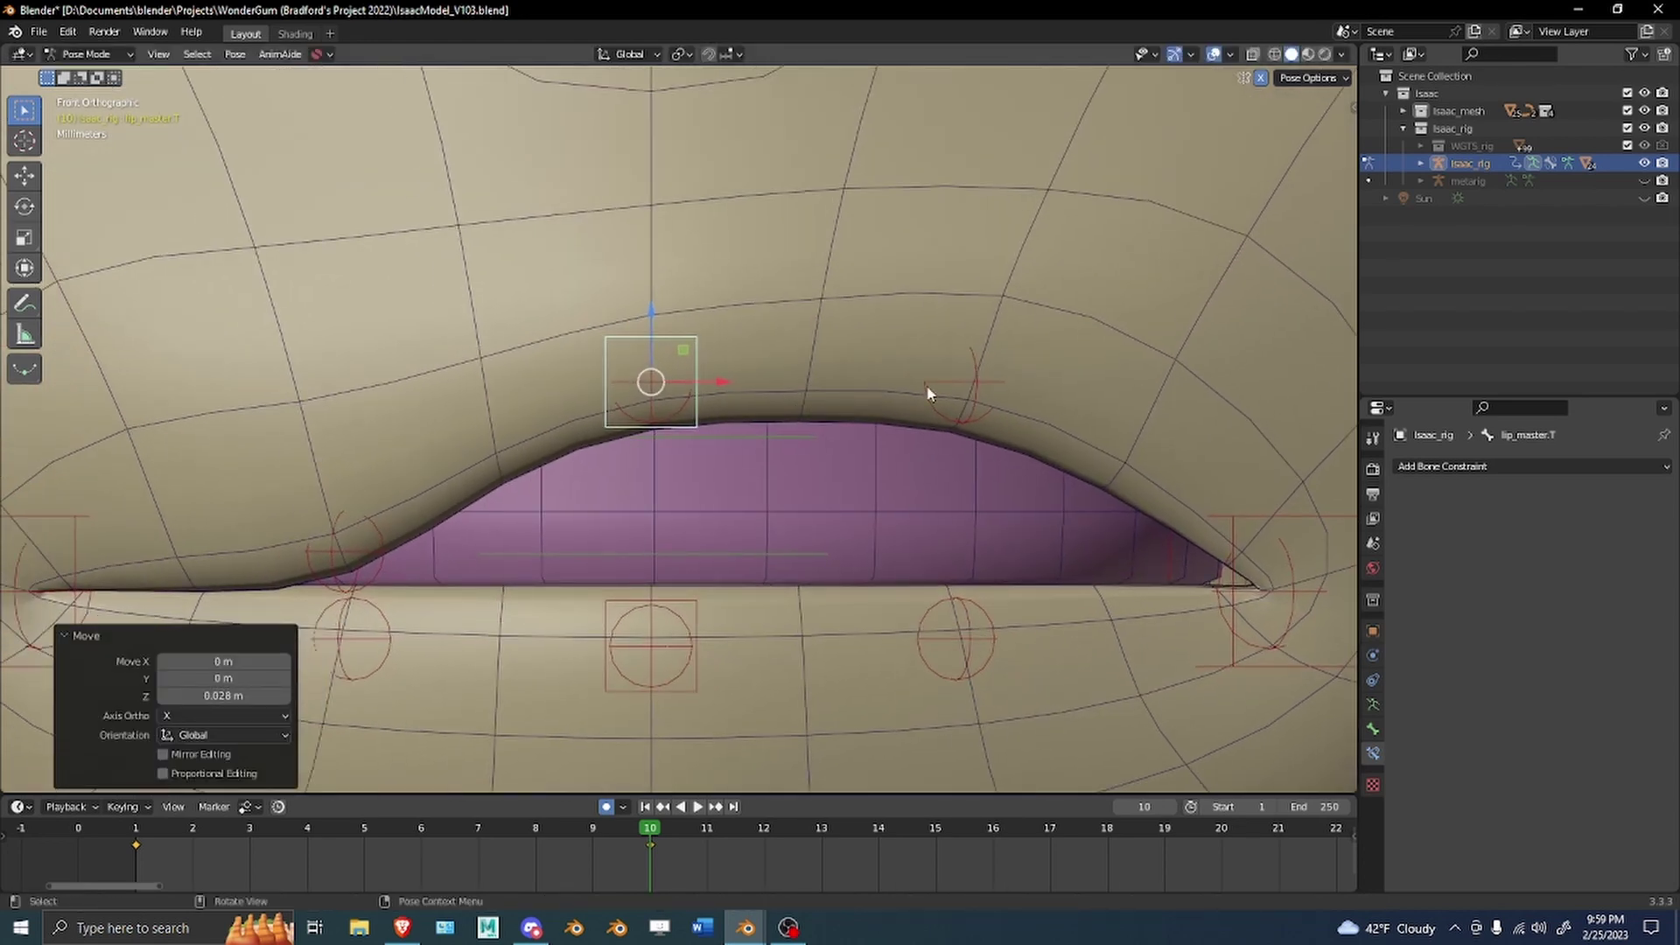
Set the influence of lip.T.L's Copy Location constraint that targets lip_master.T to 0.71.
{"action": "left_click", "coordinate": [930, 394]}
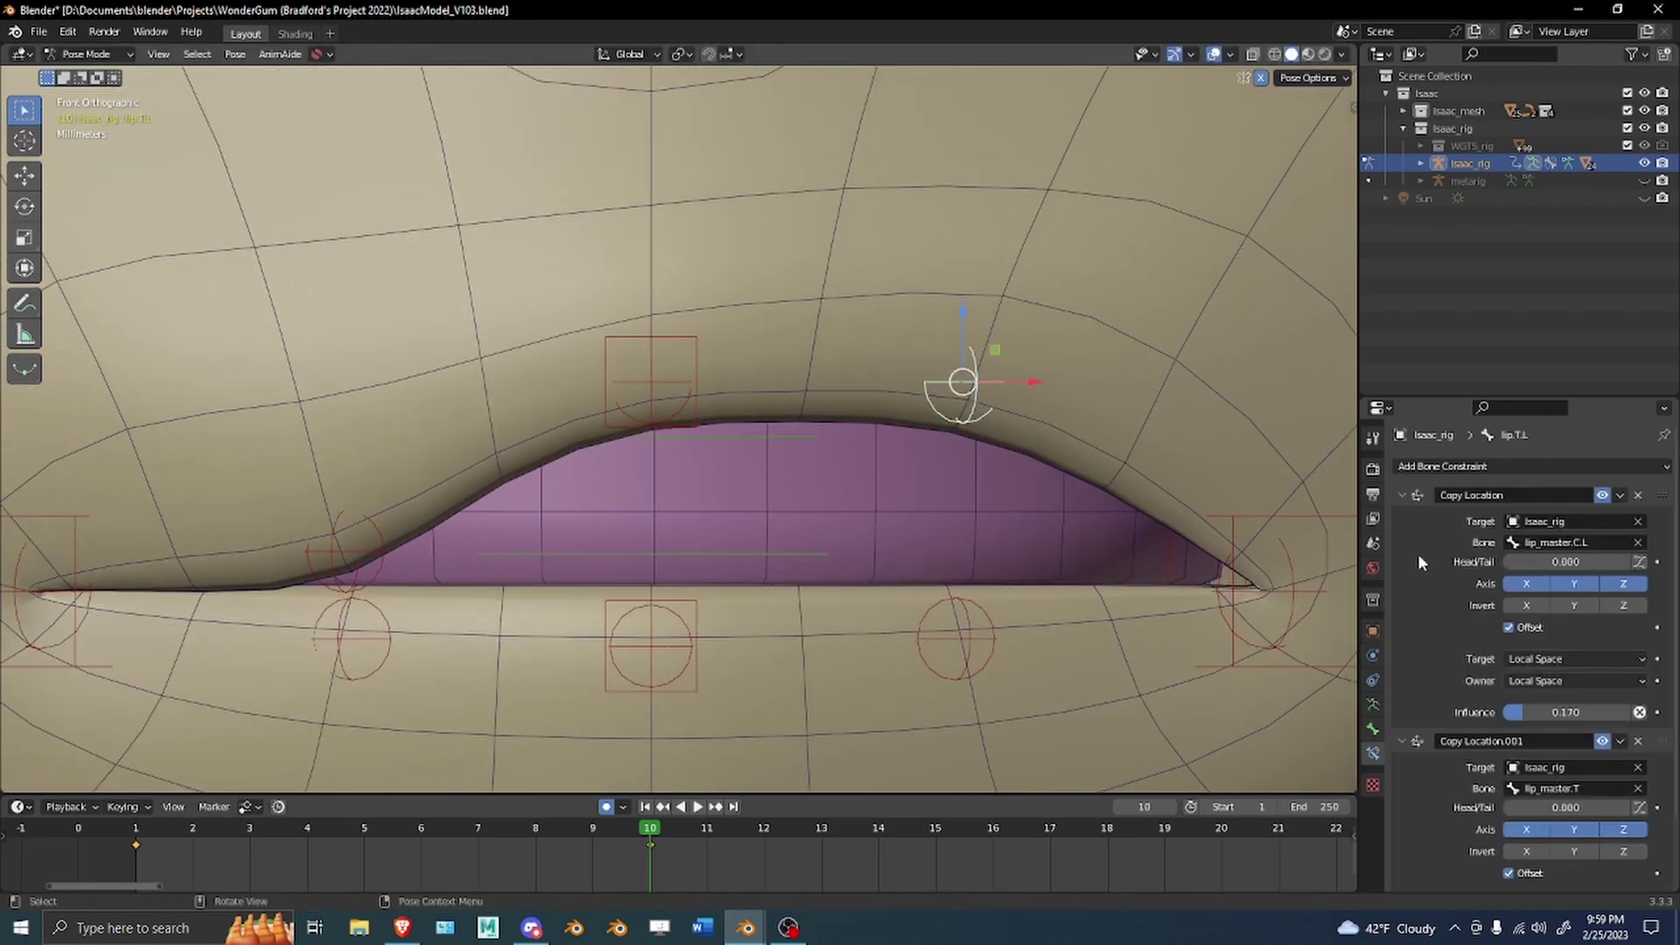
{"action": "scroll", "coordinate": [1420, 562], "scroll_direction": "down", "scroll_amount": 3}
{"action": "mouse_move", "coordinate": [1598, 875]}
{"action": "left_mouse_down"}
{"action": "mouse_move", "coordinate": [1619, 876]}
{"action": "mouse_move", "coordinate": [1524, 875]}
{"action": "mouse_move", "coordinate": [1621, 875]}
{"action": "mouse_move", "coordinate": [1589, 875]}
{"action": "left_mouse_up"}
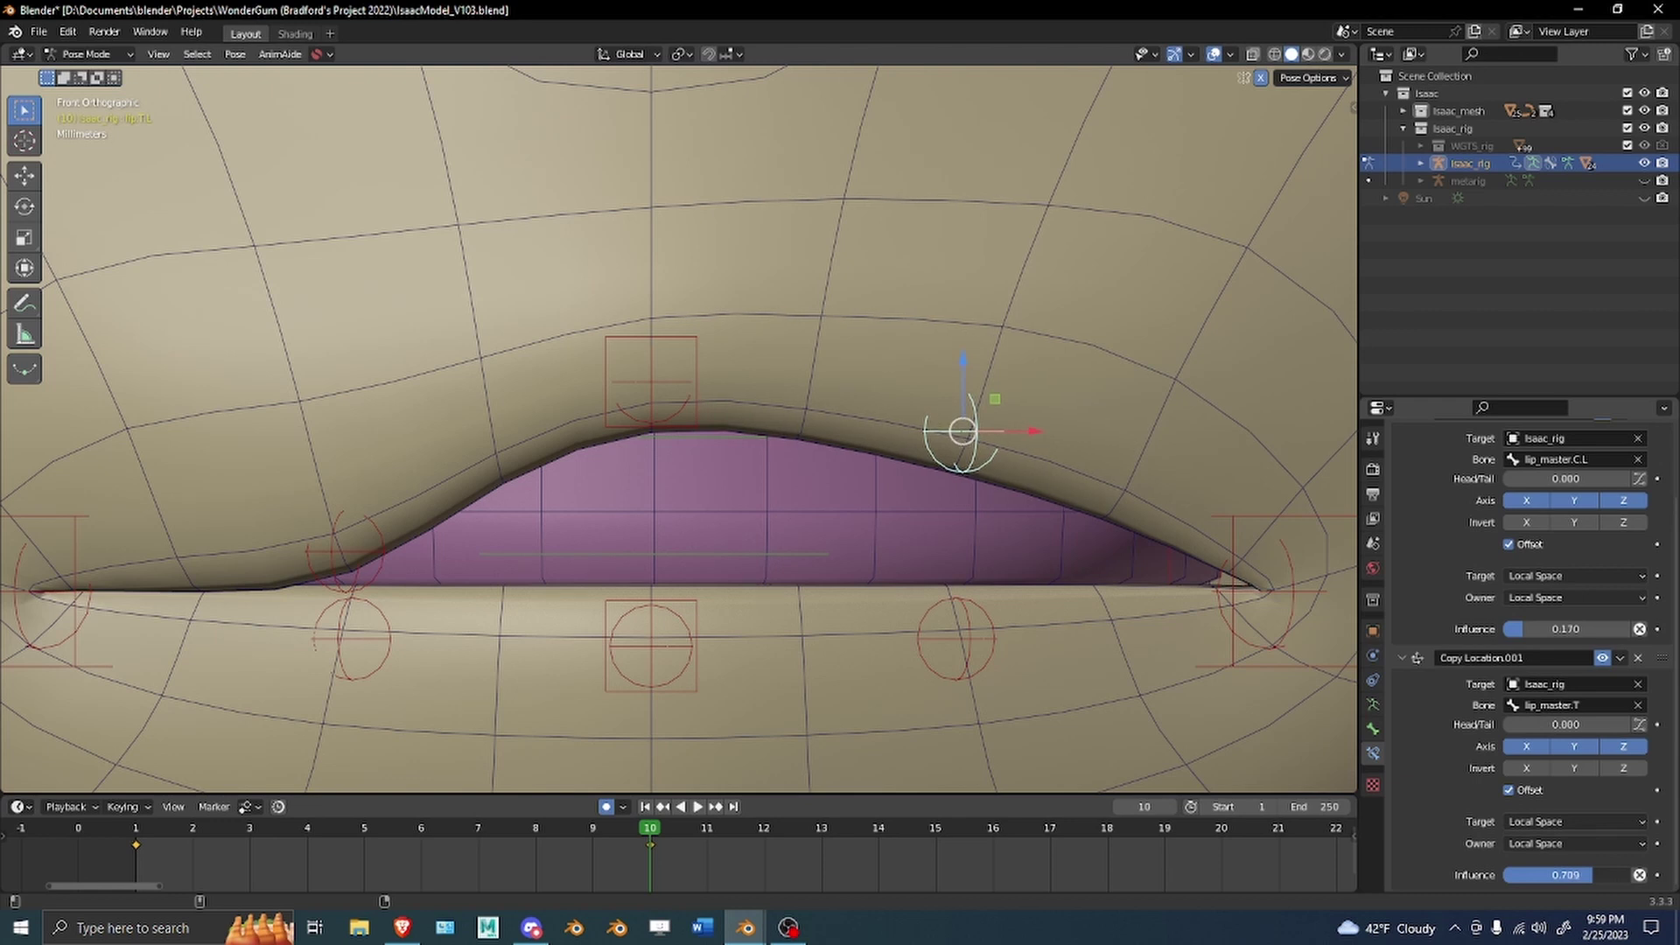
{"action": "left_click", "coordinate": [1601, 871]}
{"action": "type", "text": "."}
{"action": "type", "text": ".7"}
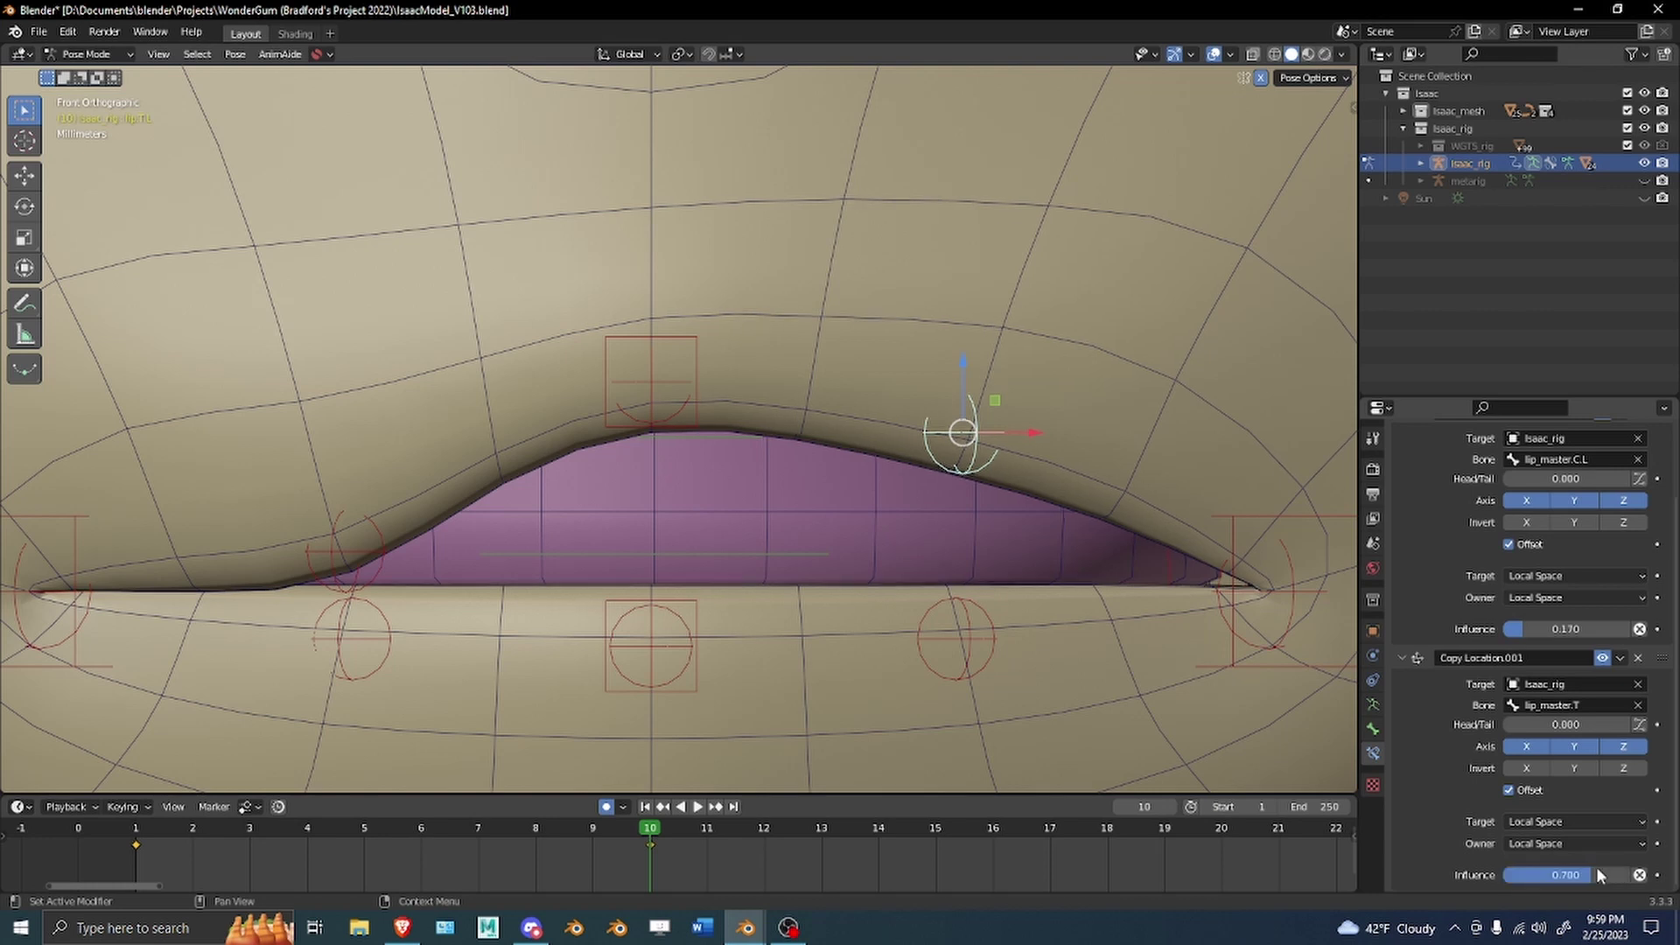
{"action": "key", "text": "BackSpace"}
{"action": "key", "text": "BackSpace"}
{"action": "type", "text": ".71"}
{"action": "key", "text": "Return"}
Copy the Copy Location constraints of upper-lip control lip.T.L onto the opposite upper-lip control lip.T.R.
{"action": "middle_click_drag", "start_coordinate": [991, 577], "coordinate": [1009, 570], "text": "shift"}
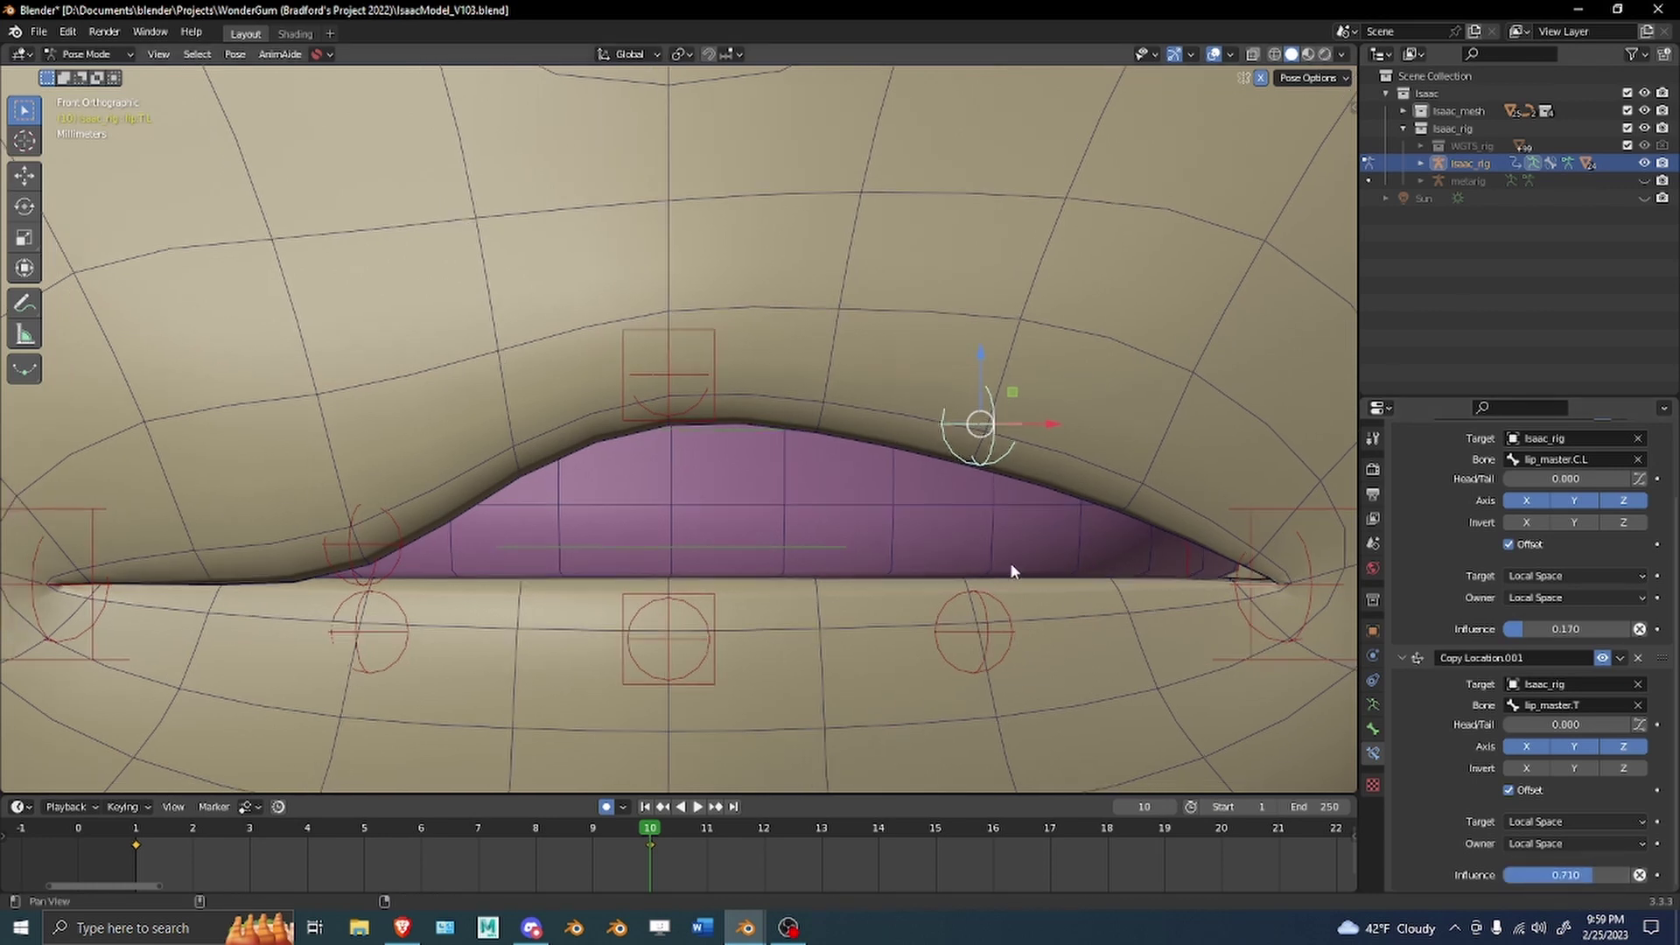
{"action": "left_click", "coordinate": [386, 520]}
{"action": "left_click", "coordinate": [989, 411], "text": "shift"}
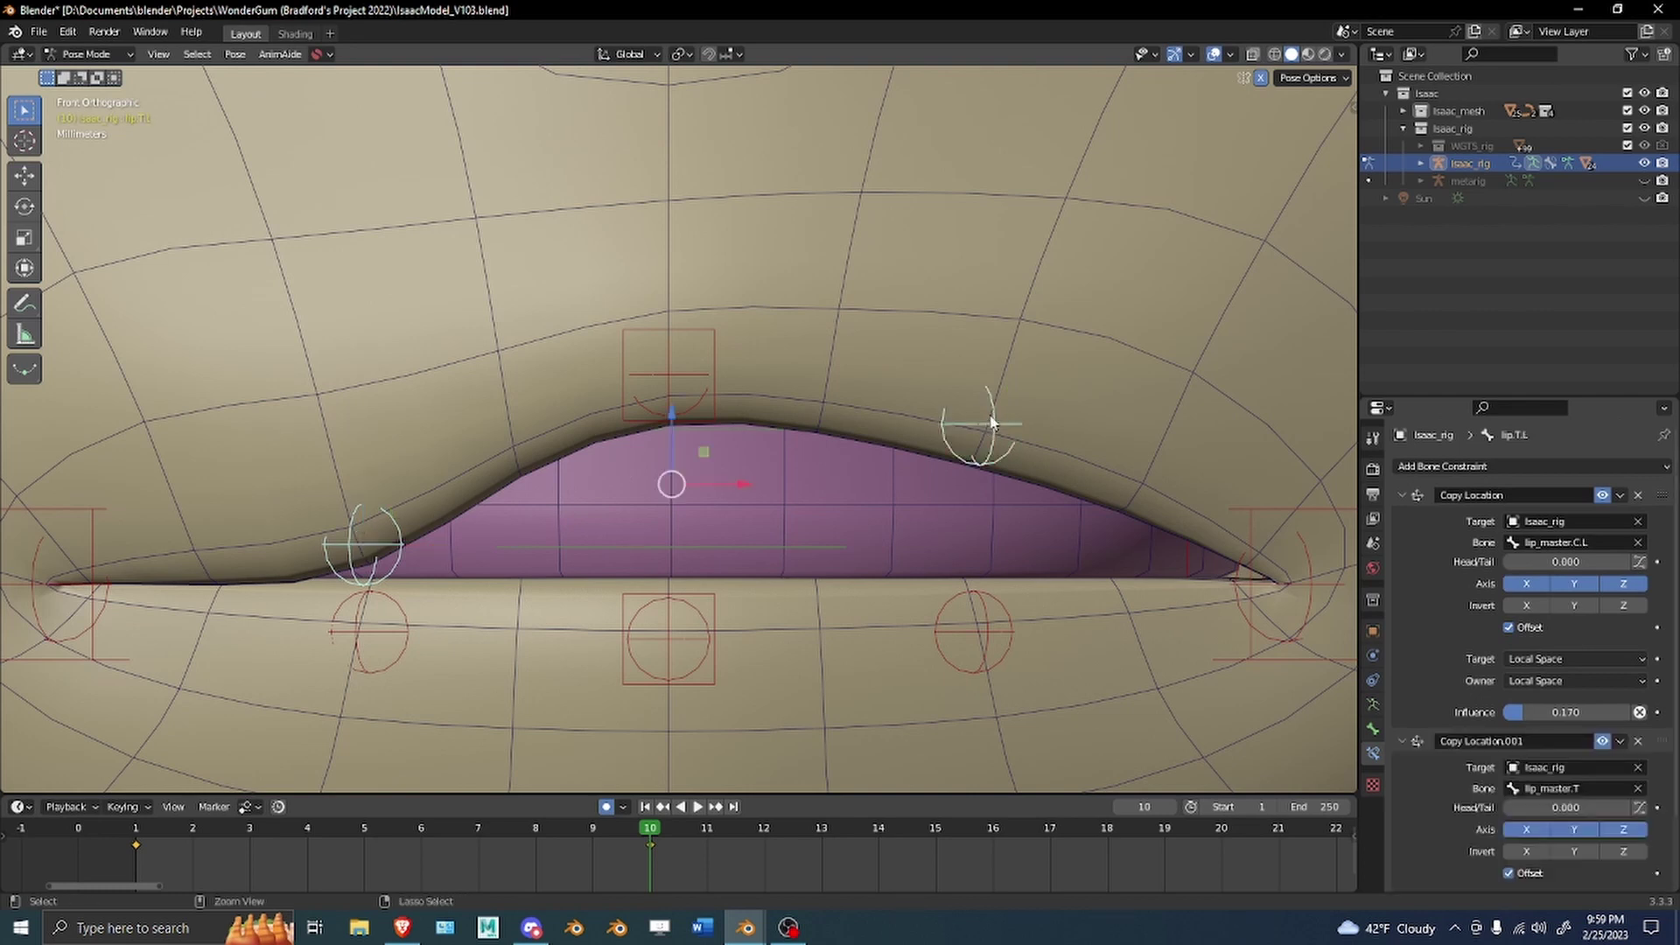
{"action": "key", "text": "ctrl+c"}
{"action": "left_click", "coordinate": [992, 418]}
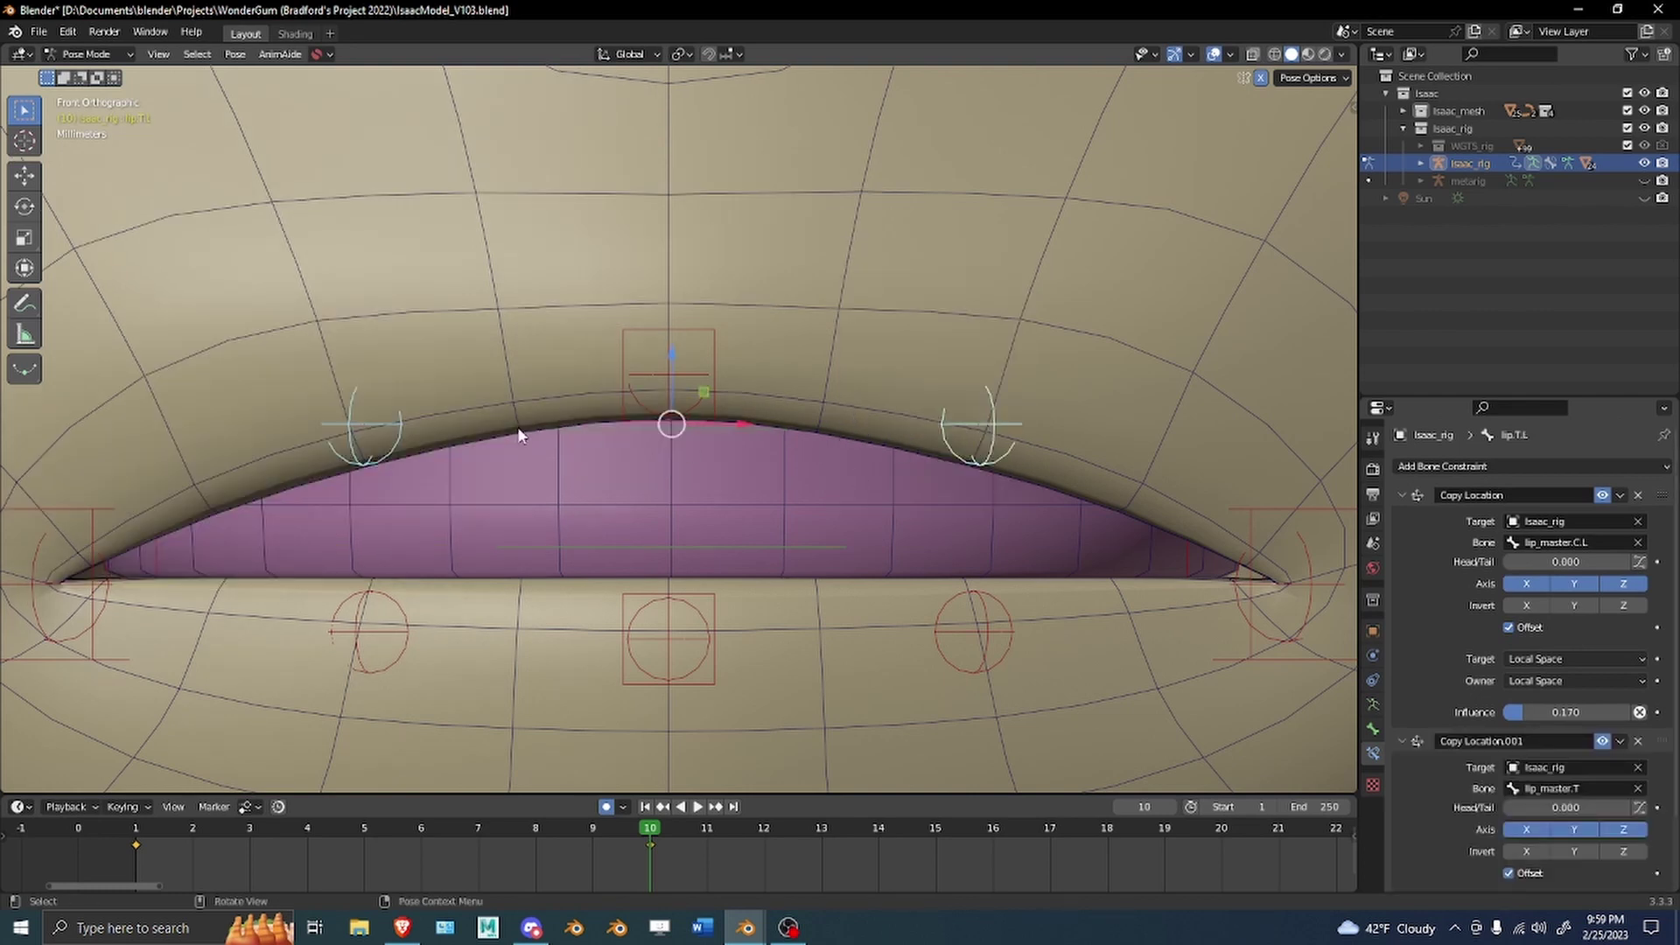
{"action": "left_click", "coordinate": [398, 429]}
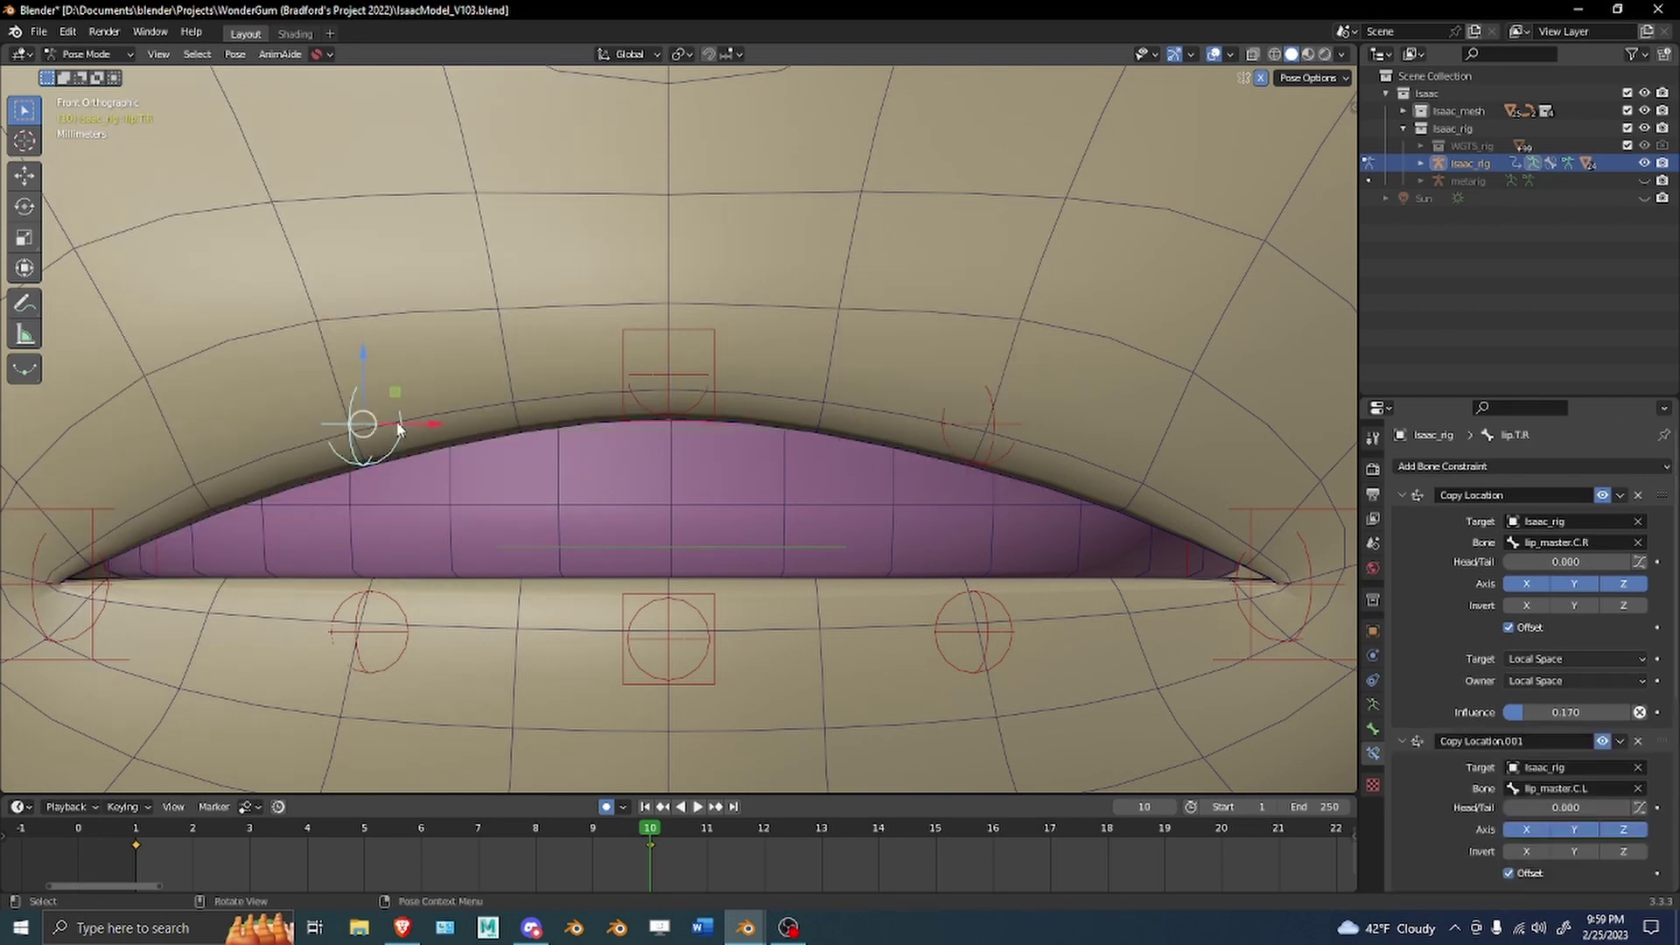
Try moving the middle upper-lip control lip_master.T freely and along Z to test how both side controls follow.
{"action": "left_click", "coordinate": [718, 398]}
{"action": "key", "text": "g"}
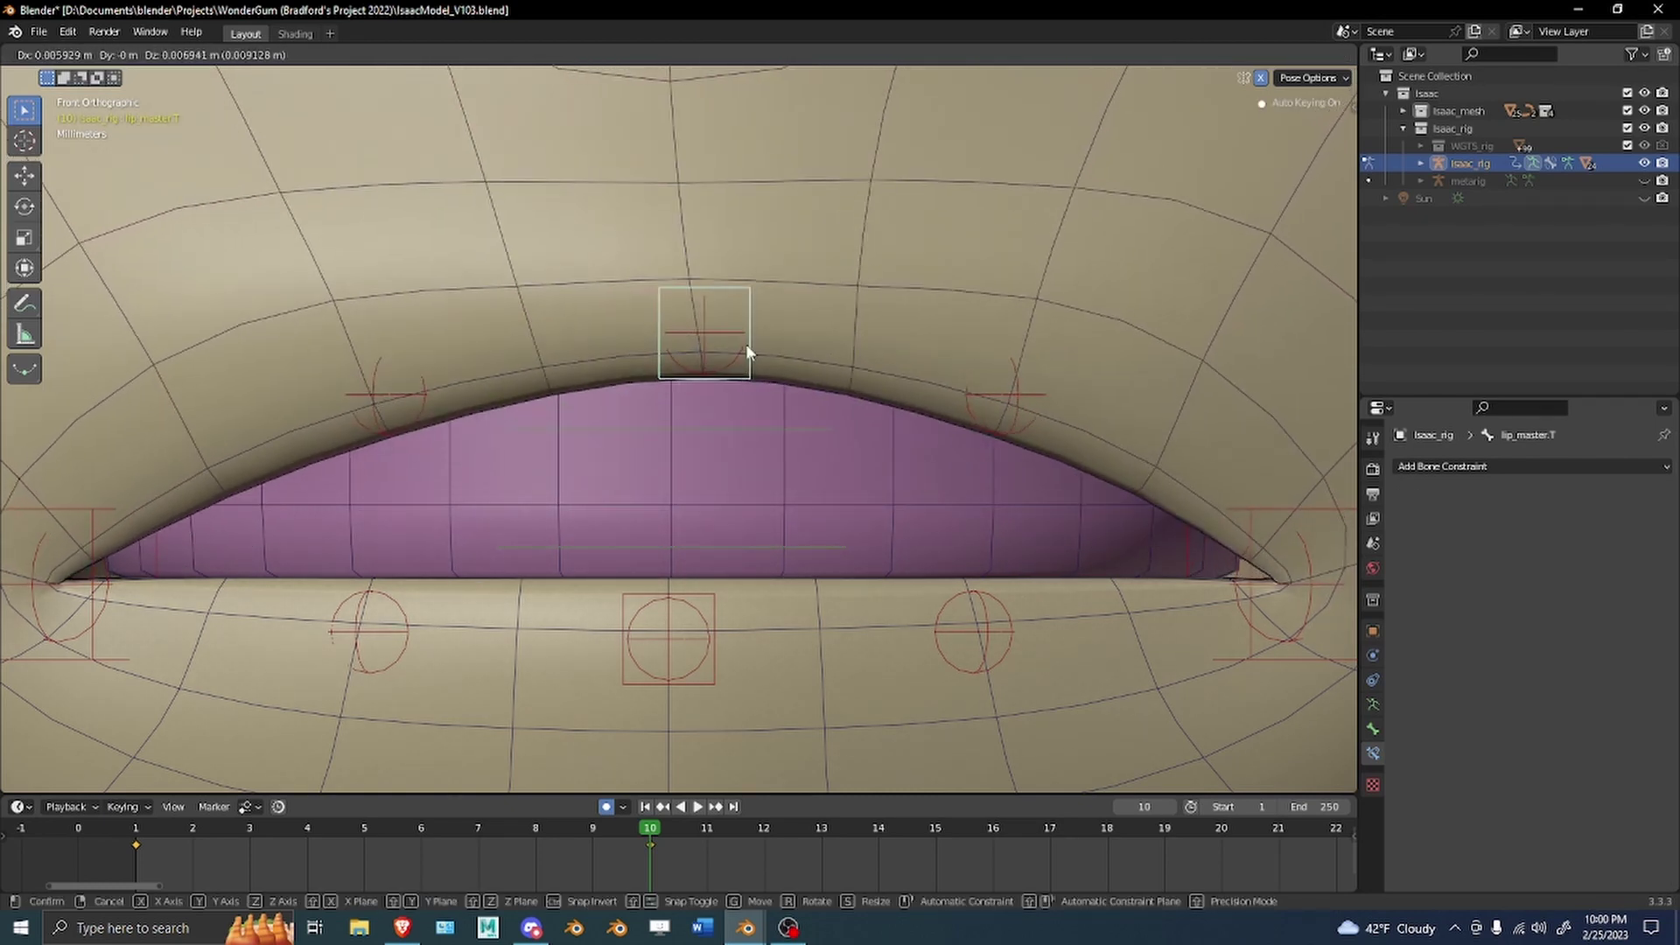
{"action": "right_click", "coordinate": [747, 353]}
{"action": "scroll", "coordinate": [754, 352], "scroll_direction": "down", "scroll_amount": 3}
{"action": "key", "text": "g"}
{"action": "right_click", "coordinate": [751, 299]}
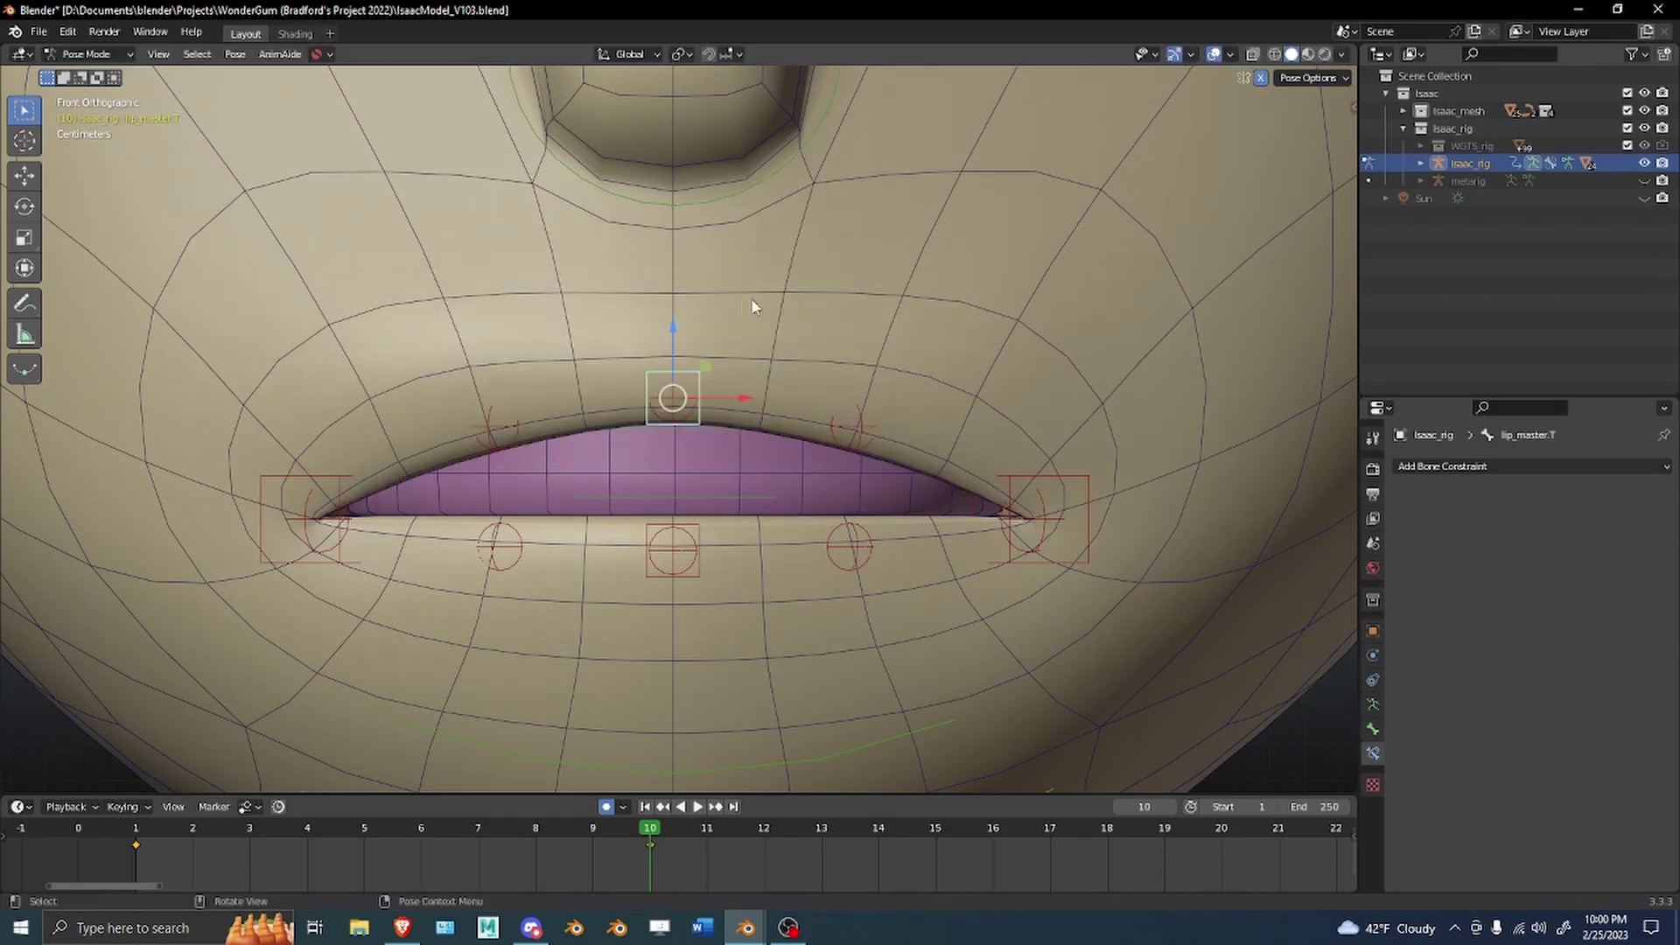
{"action": "key", "text": "g"}
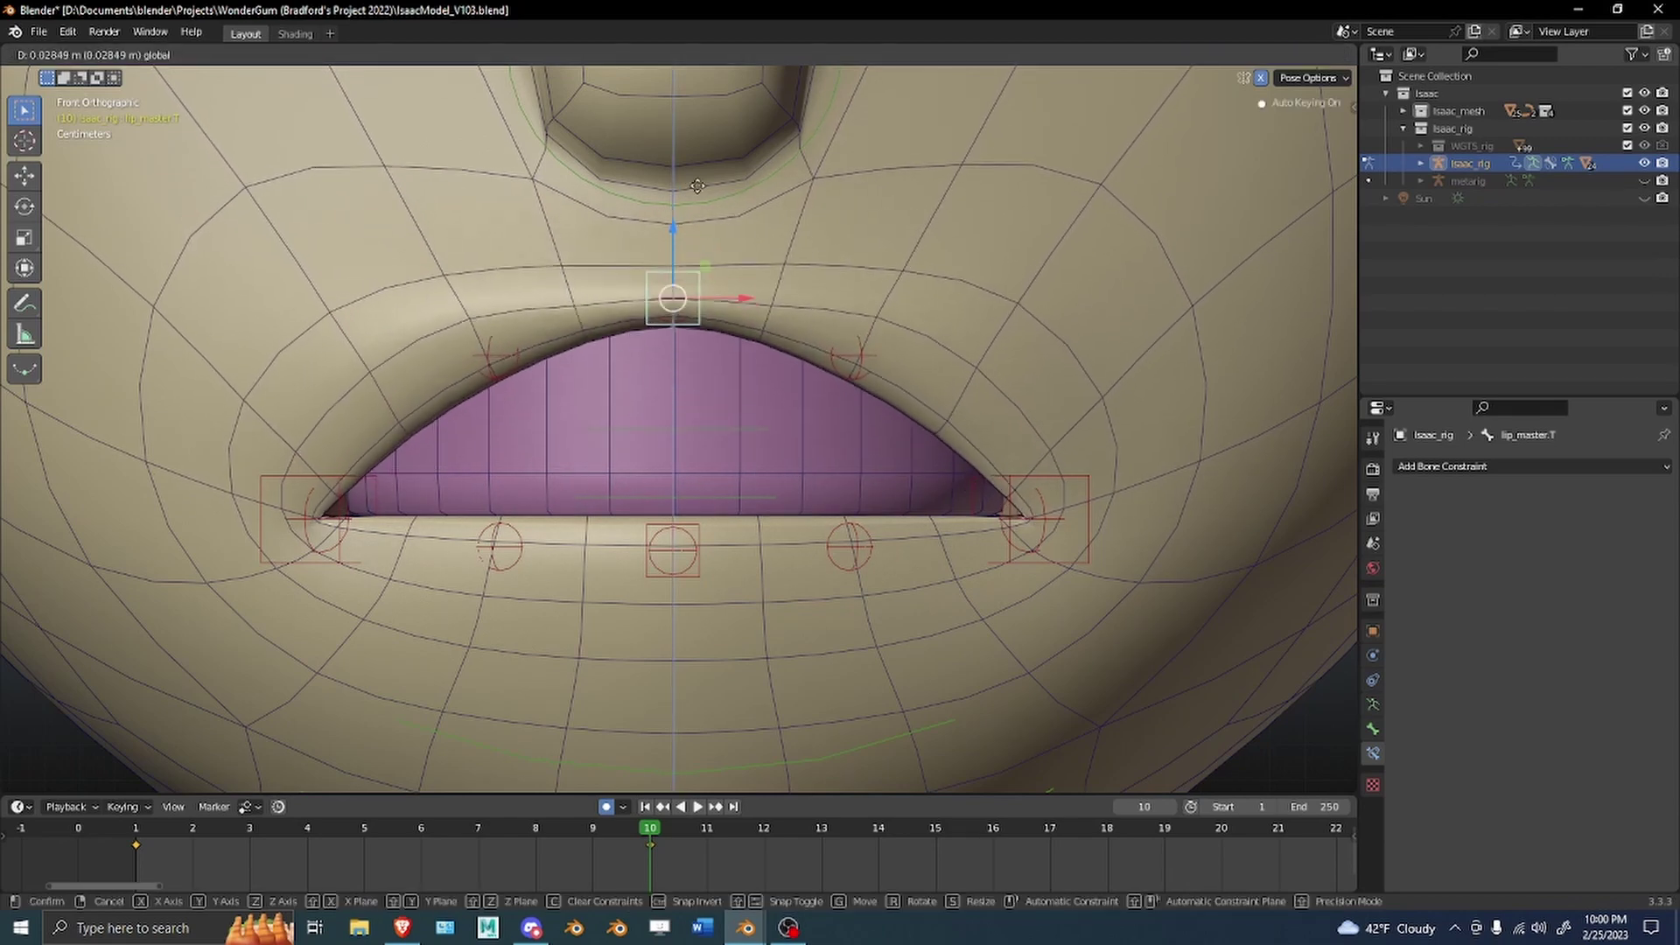
{"action": "right_click", "coordinate": [732, 307]}
{"action": "scroll", "coordinate": [748, 385], "scroll_direction": "up", "scroll_amount": 1}
{"action": "middle_click_drag", "start_coordinate": [757, 488], "coordinate": [762, 428], "text": "shift"}
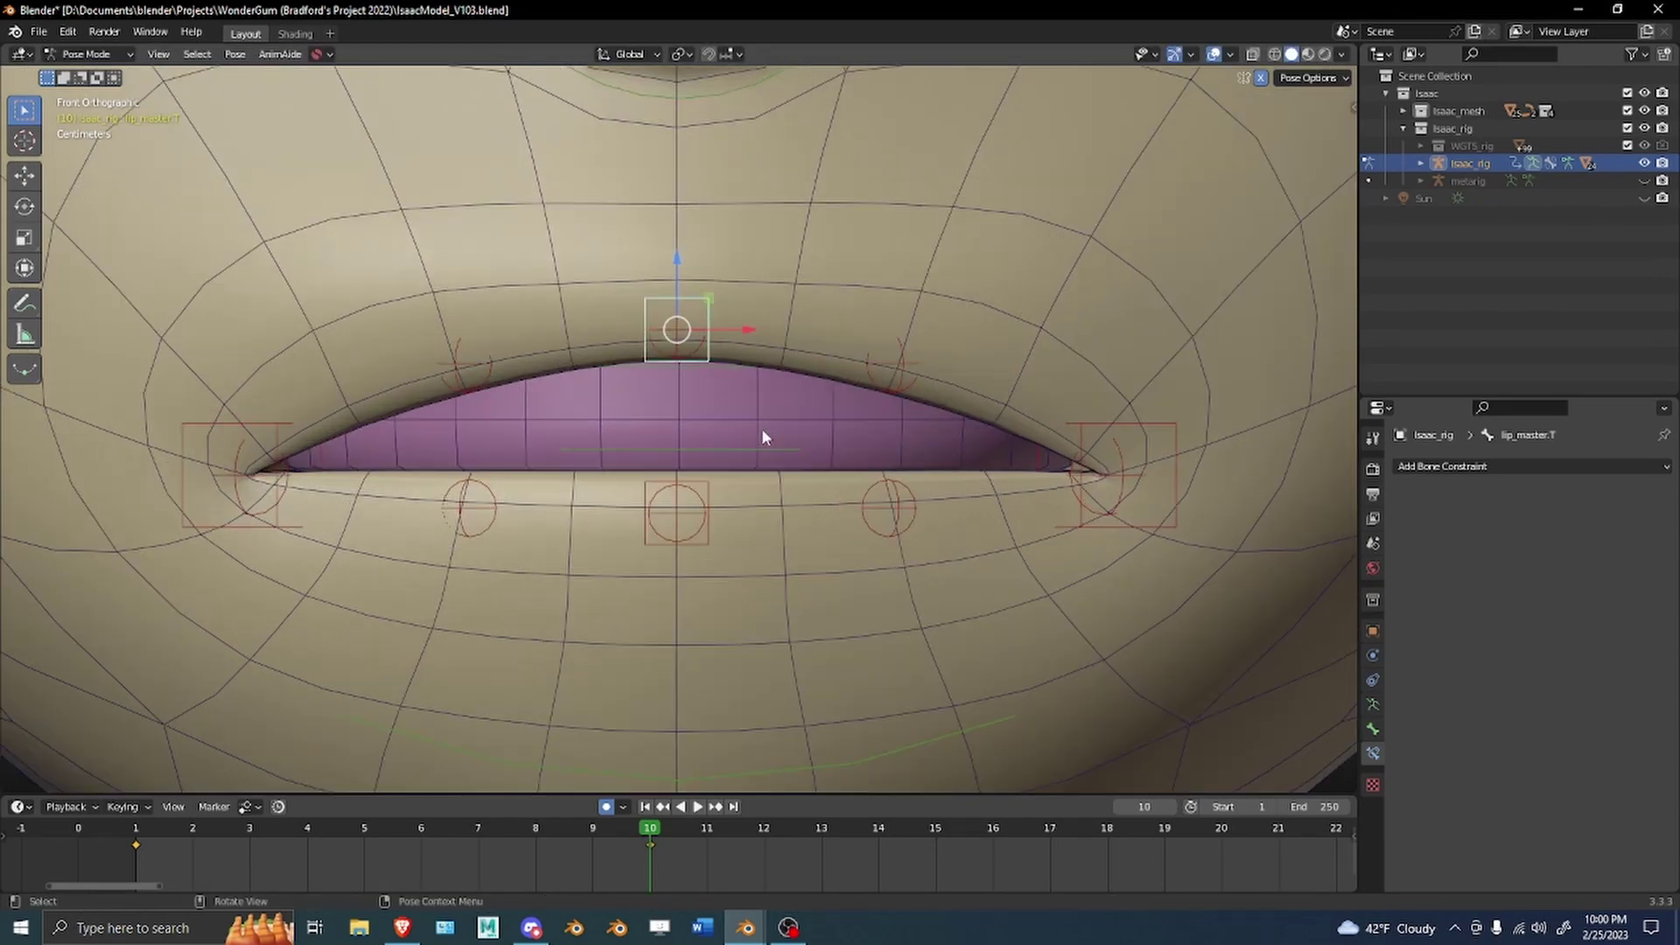
{"action": "scroll", "coordinate": [762, 436], "scroll_direction": "up", "scroll_amount": 1}
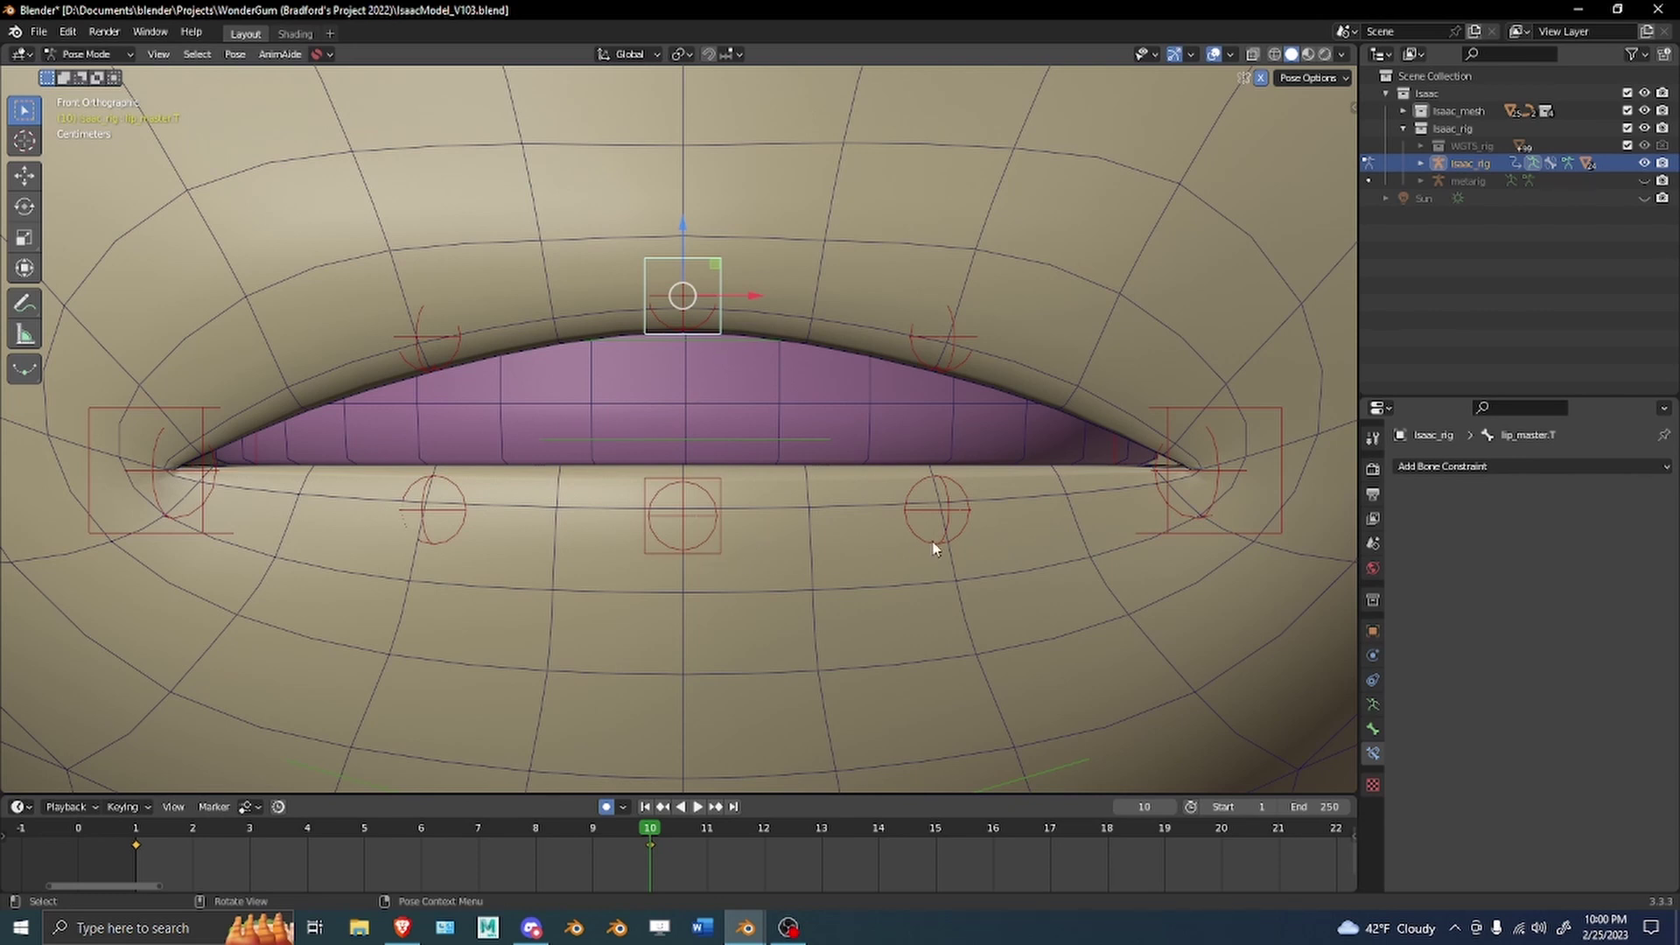
Copy the constraints of lip.T.R onto the lower-lip control lip.B.R and check its constraint stack.
{"action": "key", "text": "ctrl+z"}
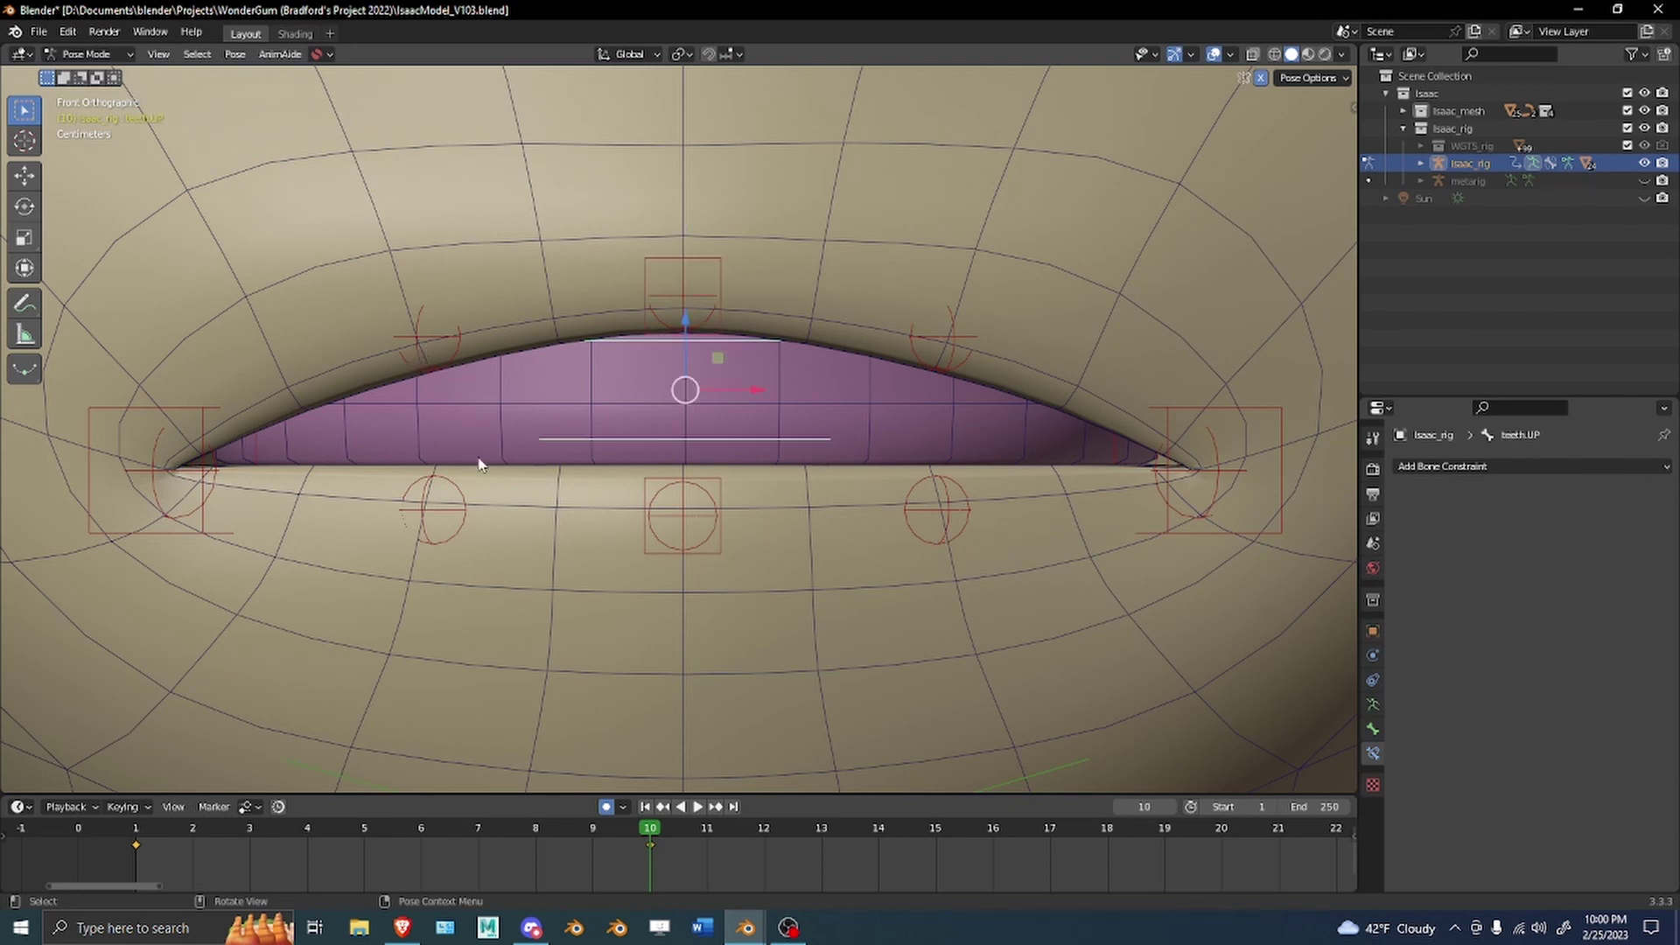
{"action": "left_click", "coordinate": [430, 335]}
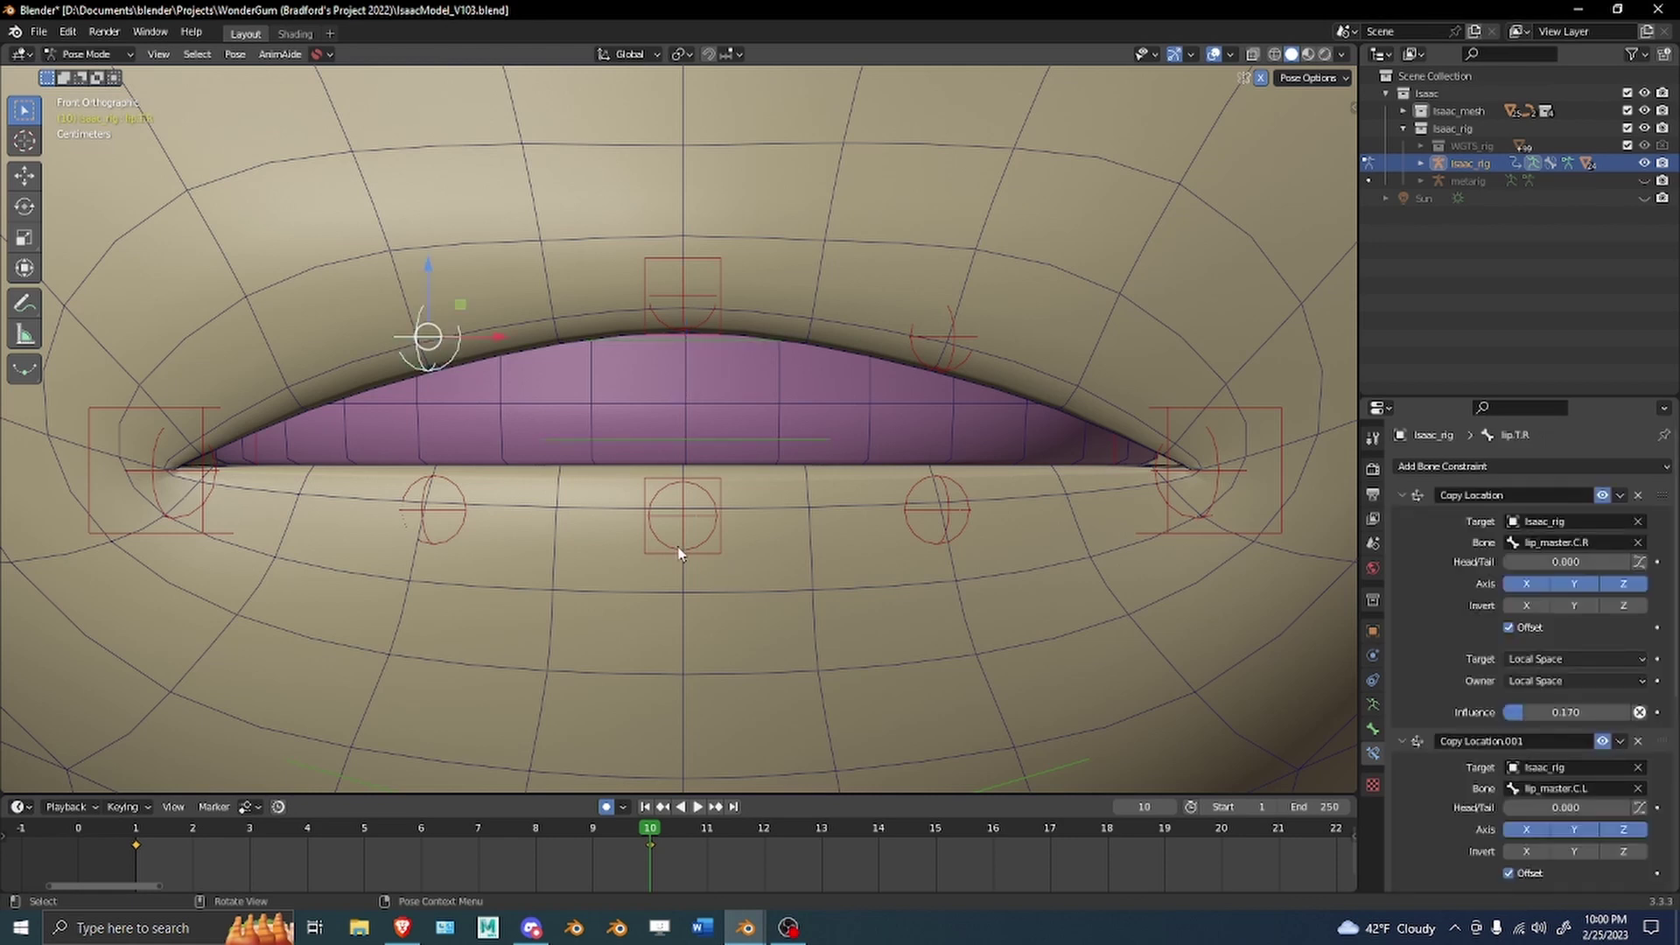
{"action": "left_click", "coordinate": [426, 507]}
{"action": "left_click", "coordinate": [438, 339], "text": "shift"}
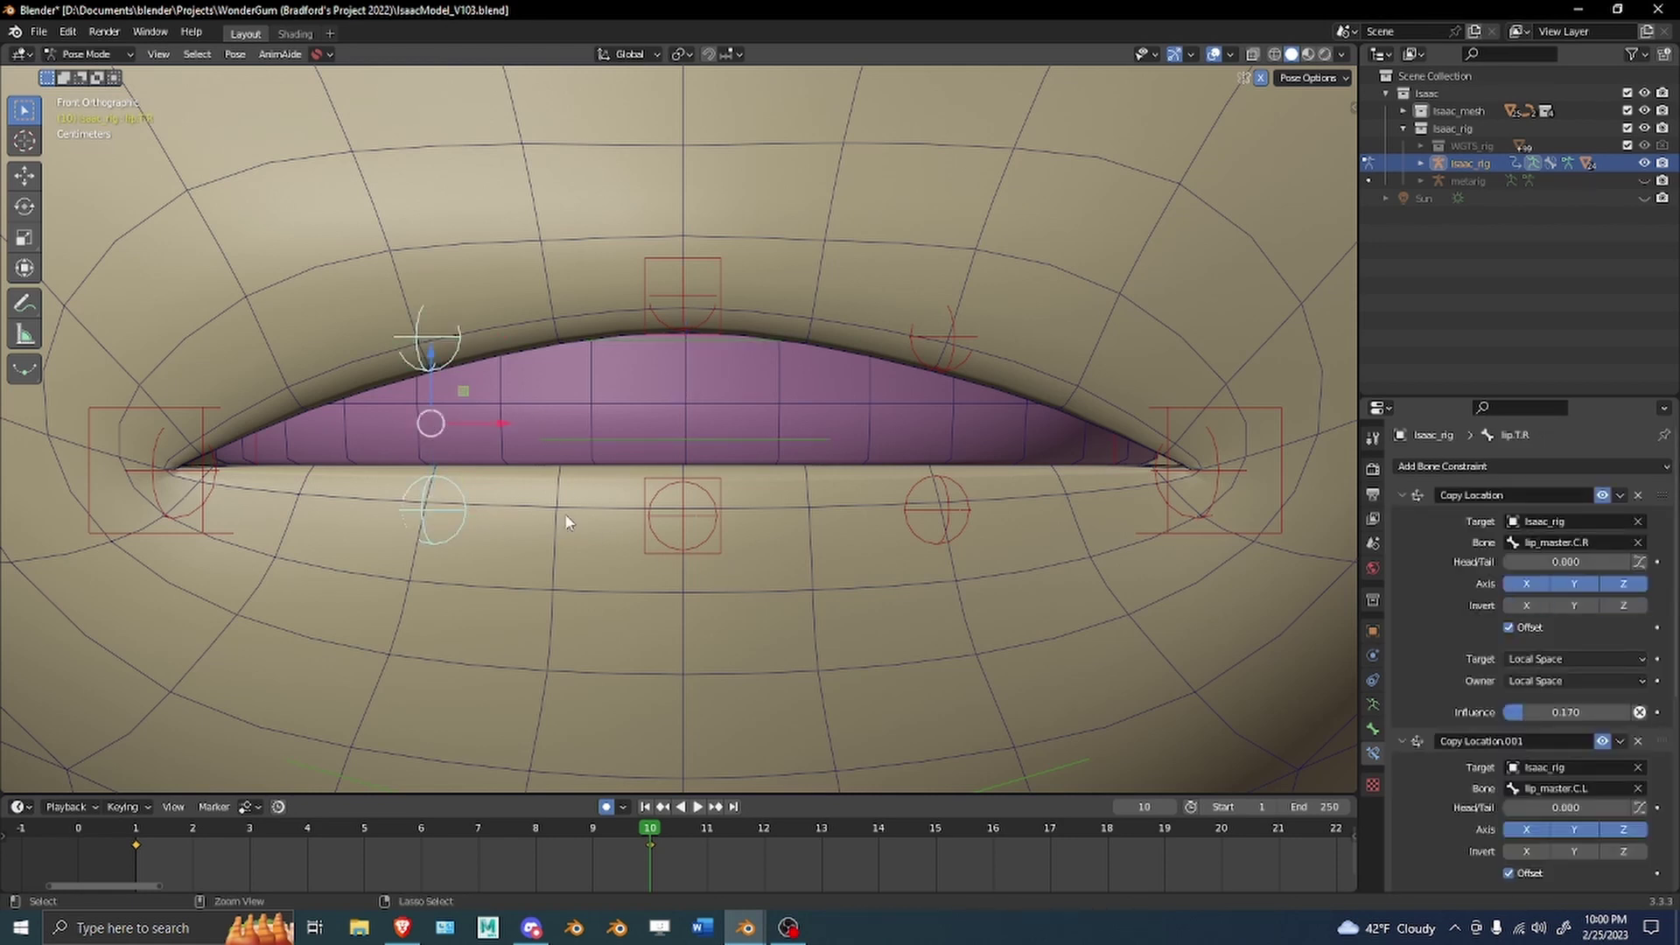
{"action": "key", "text": "ctrl+c"}
{"action": "left_click", "coordinate": [567, 520]}
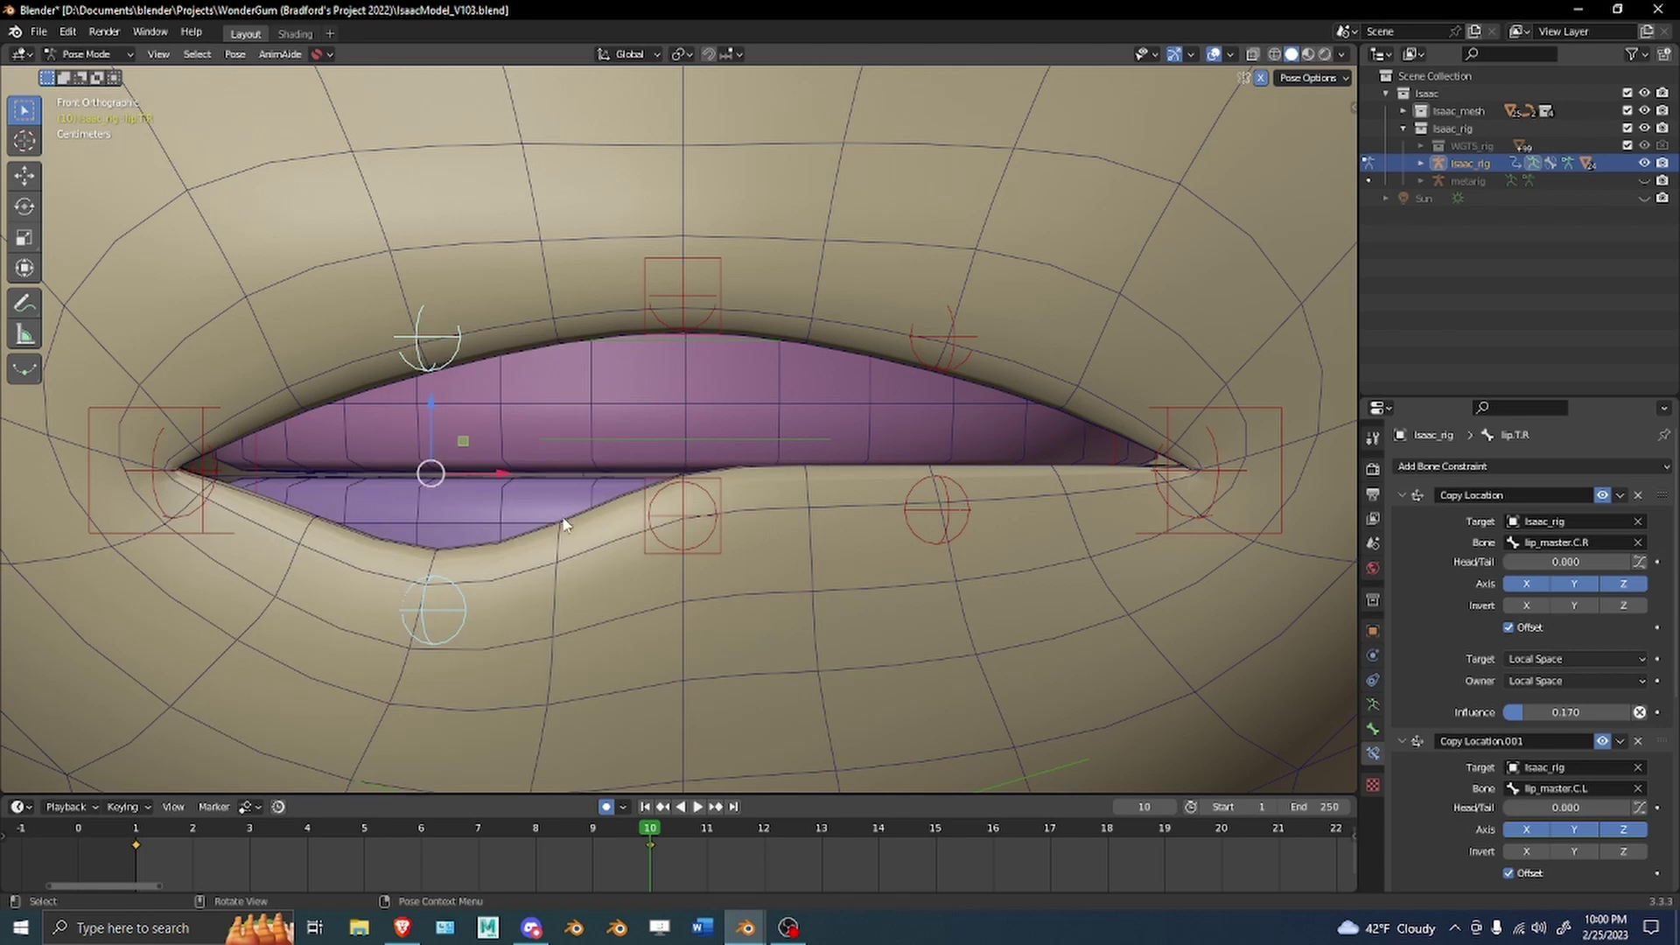
{"action": "left_click", "coordinate": [473, 610]}
{"action": "scroll", "coordinate": [1575, 613], "scroll_direction": "down", "scroll_amount": 5}
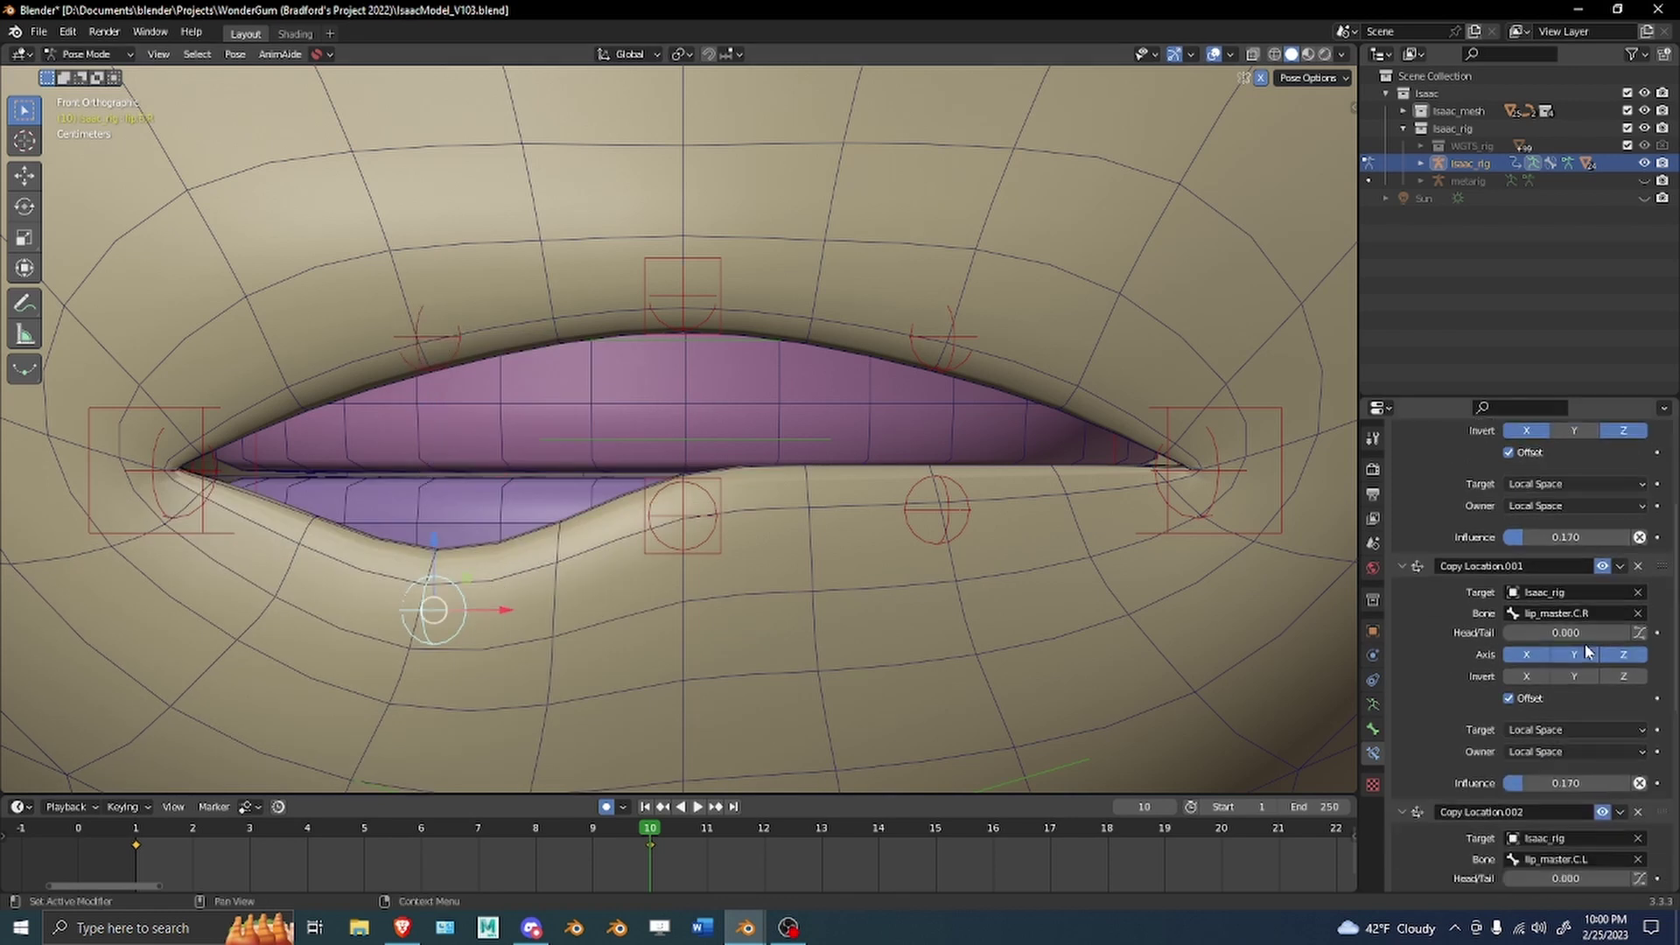
{"action": "scroll", "coordinate": [1594, 648], "scroll_direction": "up", "scroll_amount": 5}
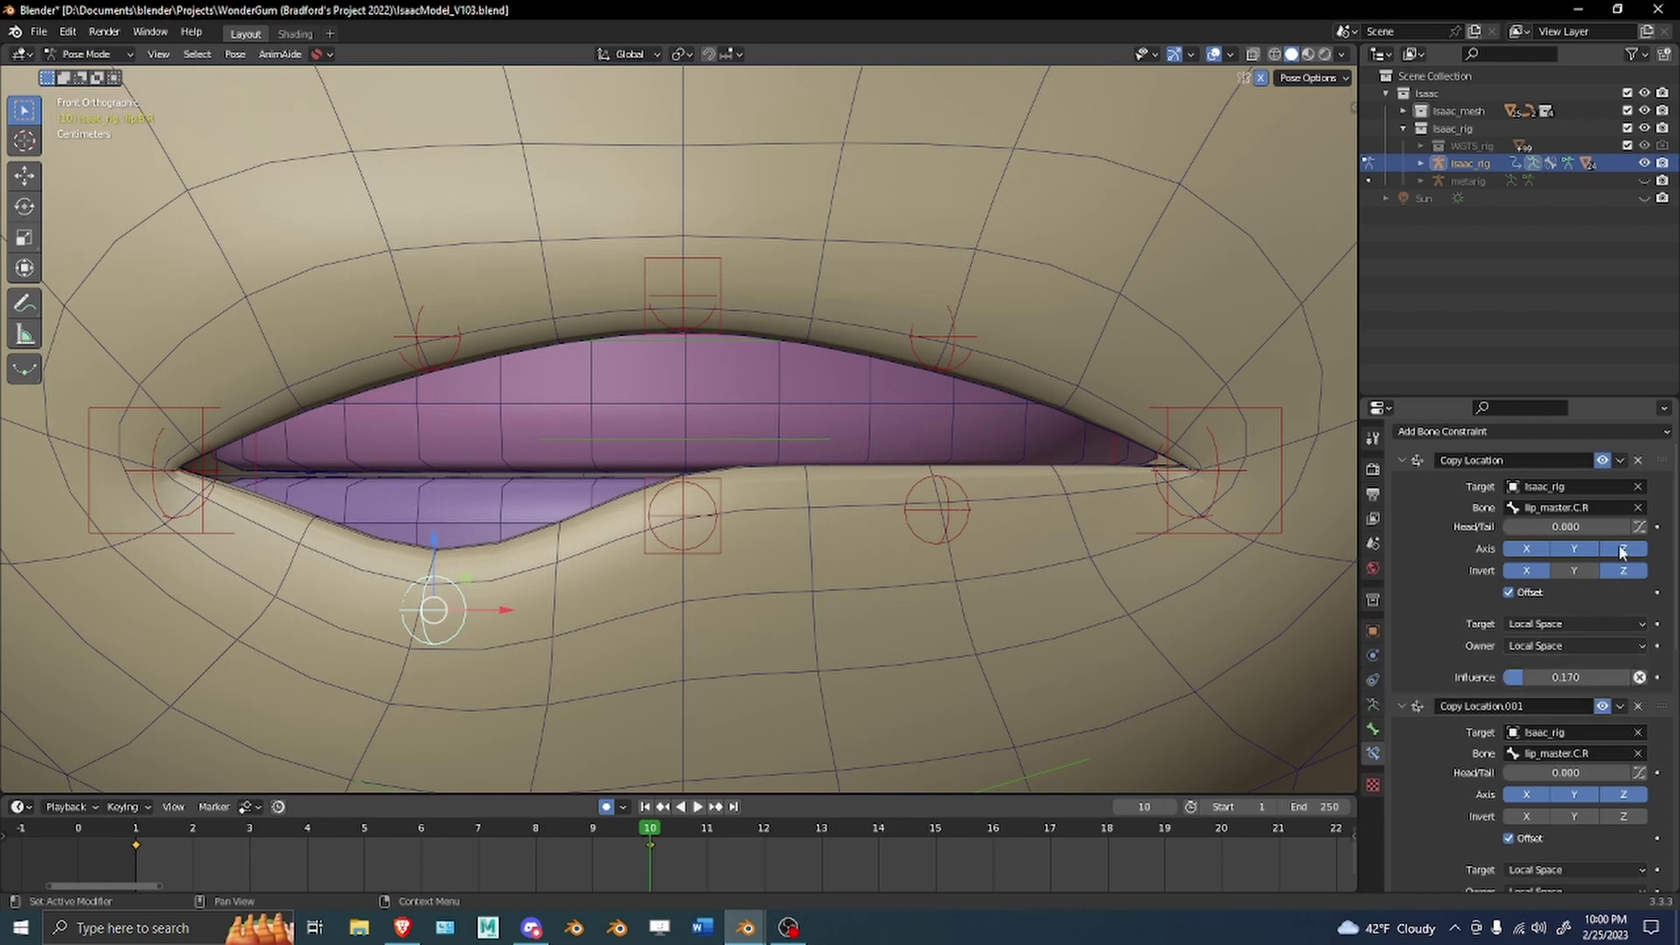
Review the targets, axes and influences of the Copy Location constraints on lip.T.R.
{"action": "left_click", "coordinate": [445, 342]}
{"action": "scroll", "coordinate": [1645, 674], "scroll_direction": "down", "scroll_amount": 5}
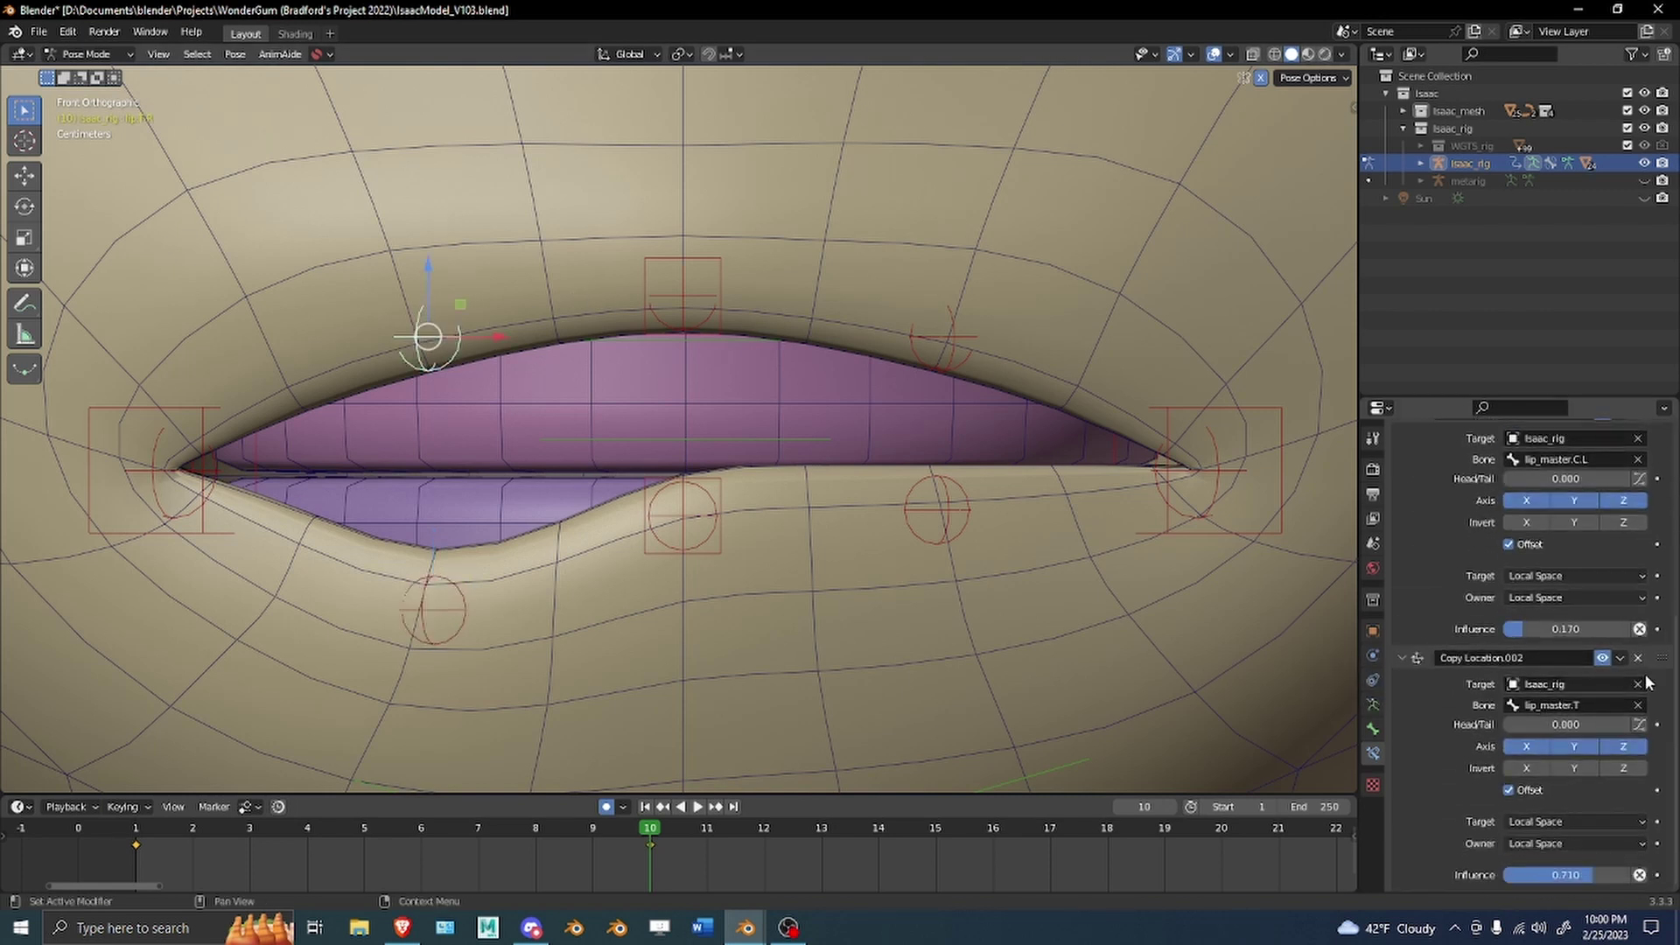
{"action": "scroll", "coordinate": [1645, 681], "scroll_direction": "up", "scroll_amount": 5}
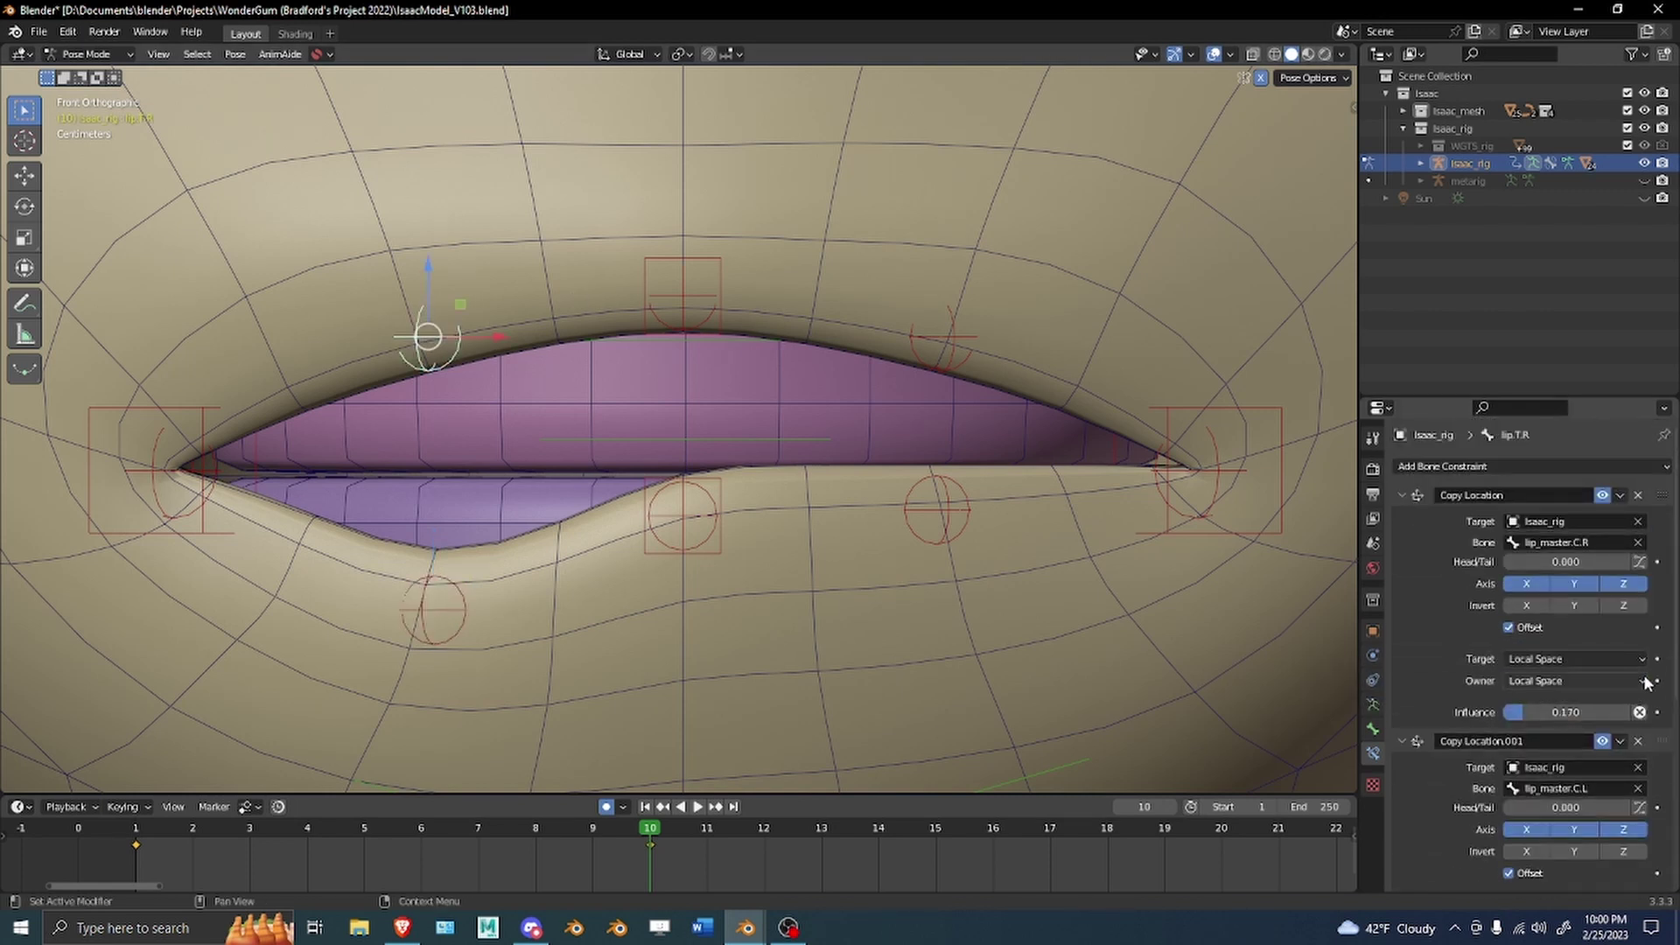
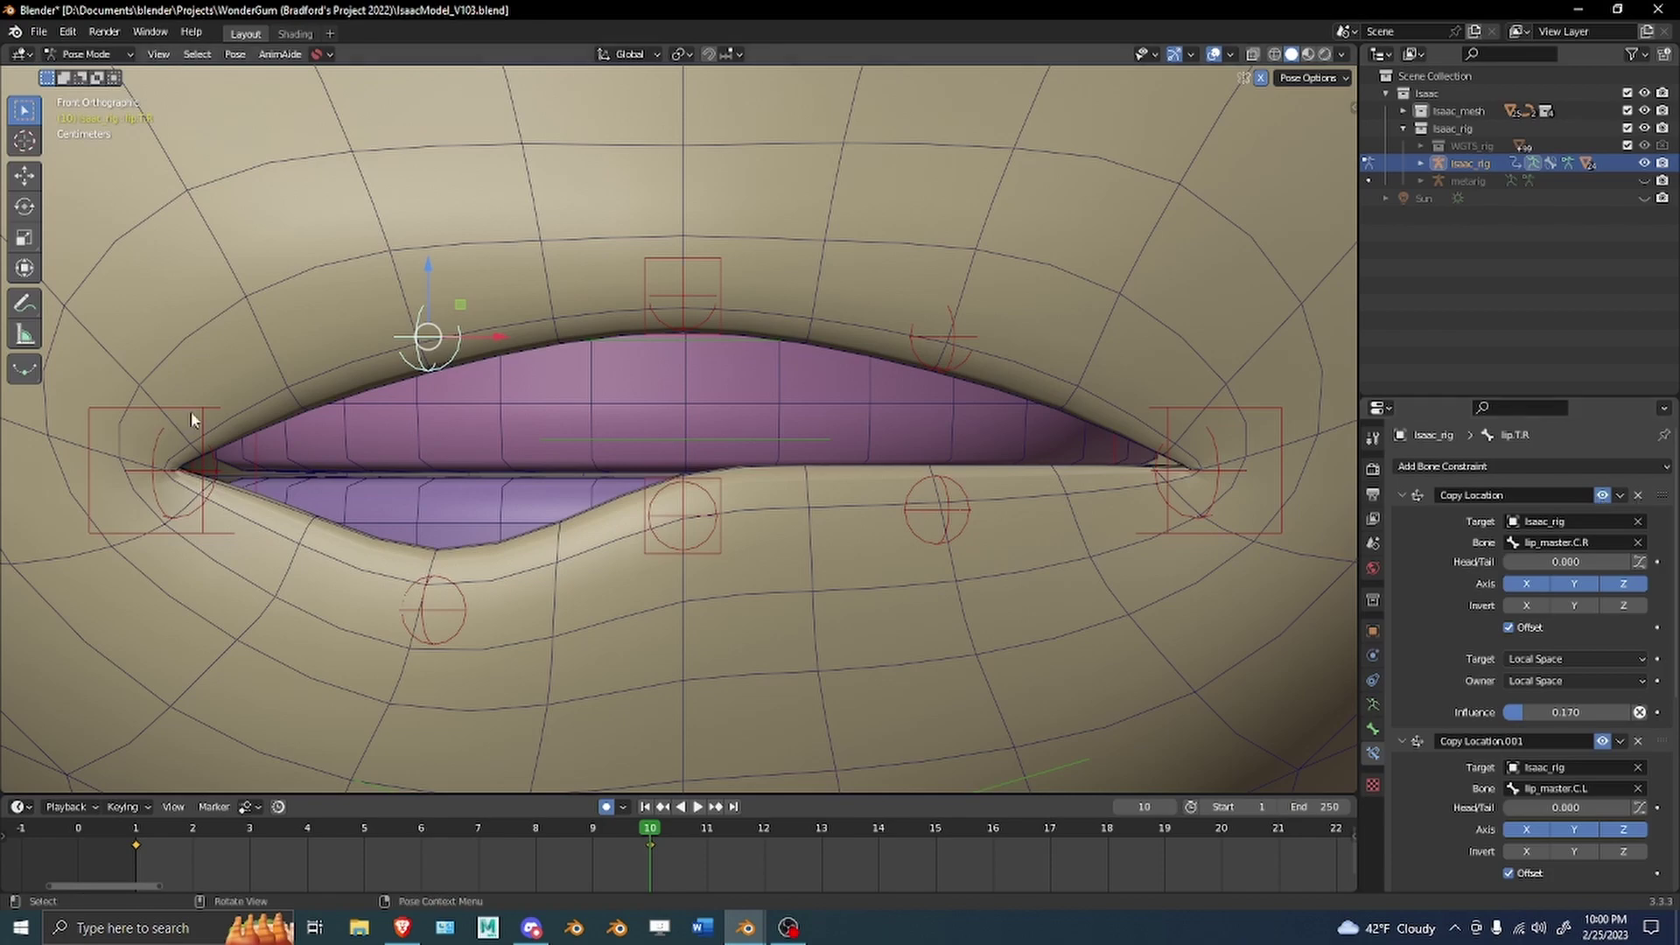
Try moving the mouth-corner control lip_master.C.R and the middle upper-lip control lip_master.T to test the lip deformation.
{"action": "left_click", "coordinate": [213, 438]}
{"action": "key", "text": "g"}
{"action": "right_click", "coordinate": [210, 342]}
{"action": "left_click", "coordinate": [431, 341]}
{"action": "left_click", "coordinate": [168, 408]}
{"action": "key", "text": "g"}
{"action": "right_click", "coordinate": [119, 381]}
{"action": "left_click_drag", "start_coordinate": [683, 294], "coordinate": [600, 255]}
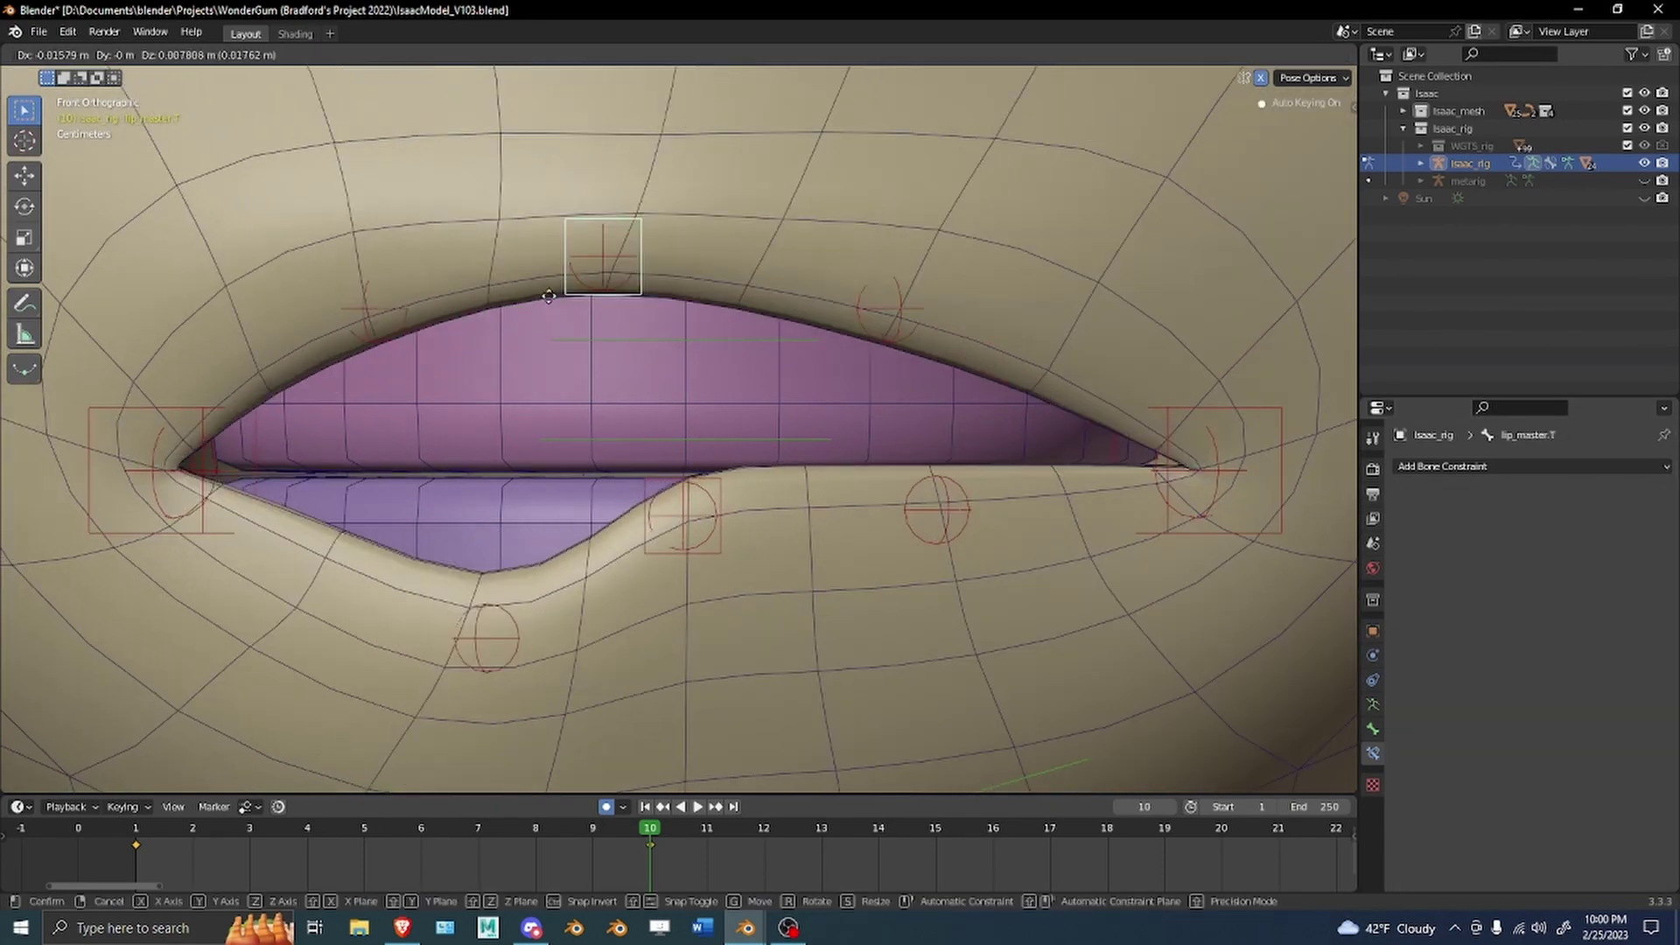
{"action": "right_click", "coordinate": [600, 254]}
Move the mouth-corner control lip_master.C.R outward to widen the mouth.
{"action": "left_click", "coordinate": [199, 415]}
{"action": "left_click_drag", "start_coordinate": [199, 415], "coordinate": [11, 415]}
On lip.T.R, remove the Copy Location constraint targeting lip_master.C.R and invert X on the one targeting lip_master.C.L.
{"action": "left_click", "coordinate": [450, 334]}
{"action": "left_click", "coordinate": [1525, 604]}
{"action": "scroll", "coordinate": [215, 420], "scroll_direction": "down", "scroll_amount": 2}
{"action": "left_click", "coordinate": [217, 421]}
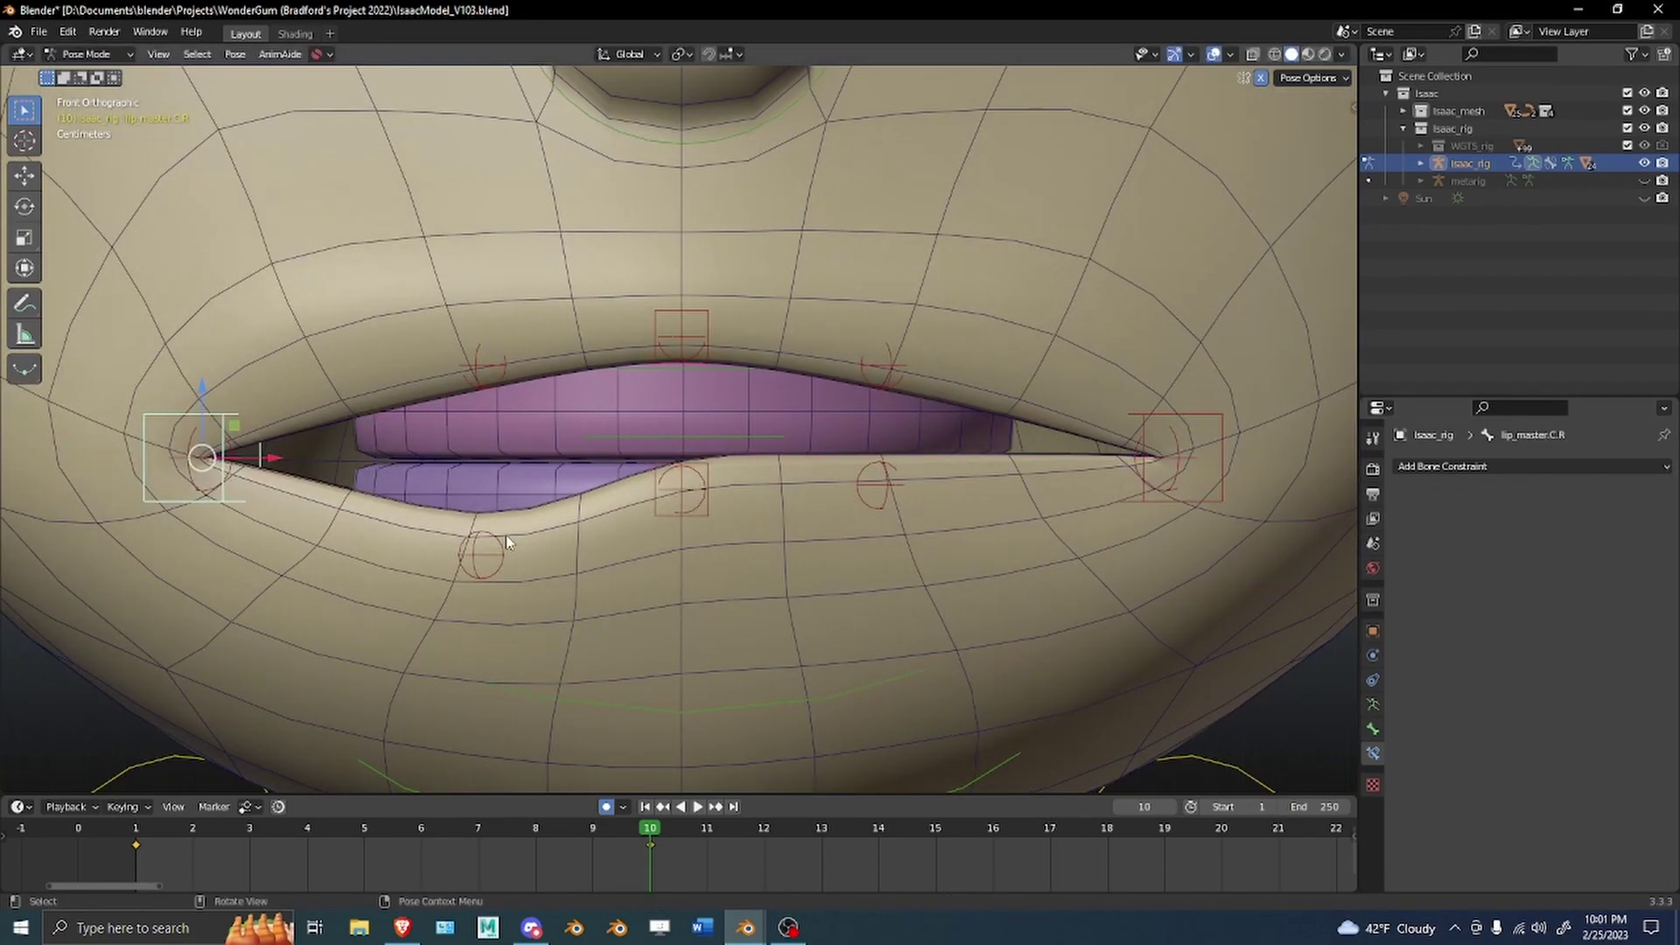
Remove all Copy Location constraints from the lower-lip control lip.B.R.
{"action": "left_click", "coordinate": [481, 554]}
{"action": "scroll", "coordinate": [1562, 686], "scroll_direction": "up", "scroll_amount": 3}
{"action": "left_click", "coordinate": [1637, 495]}
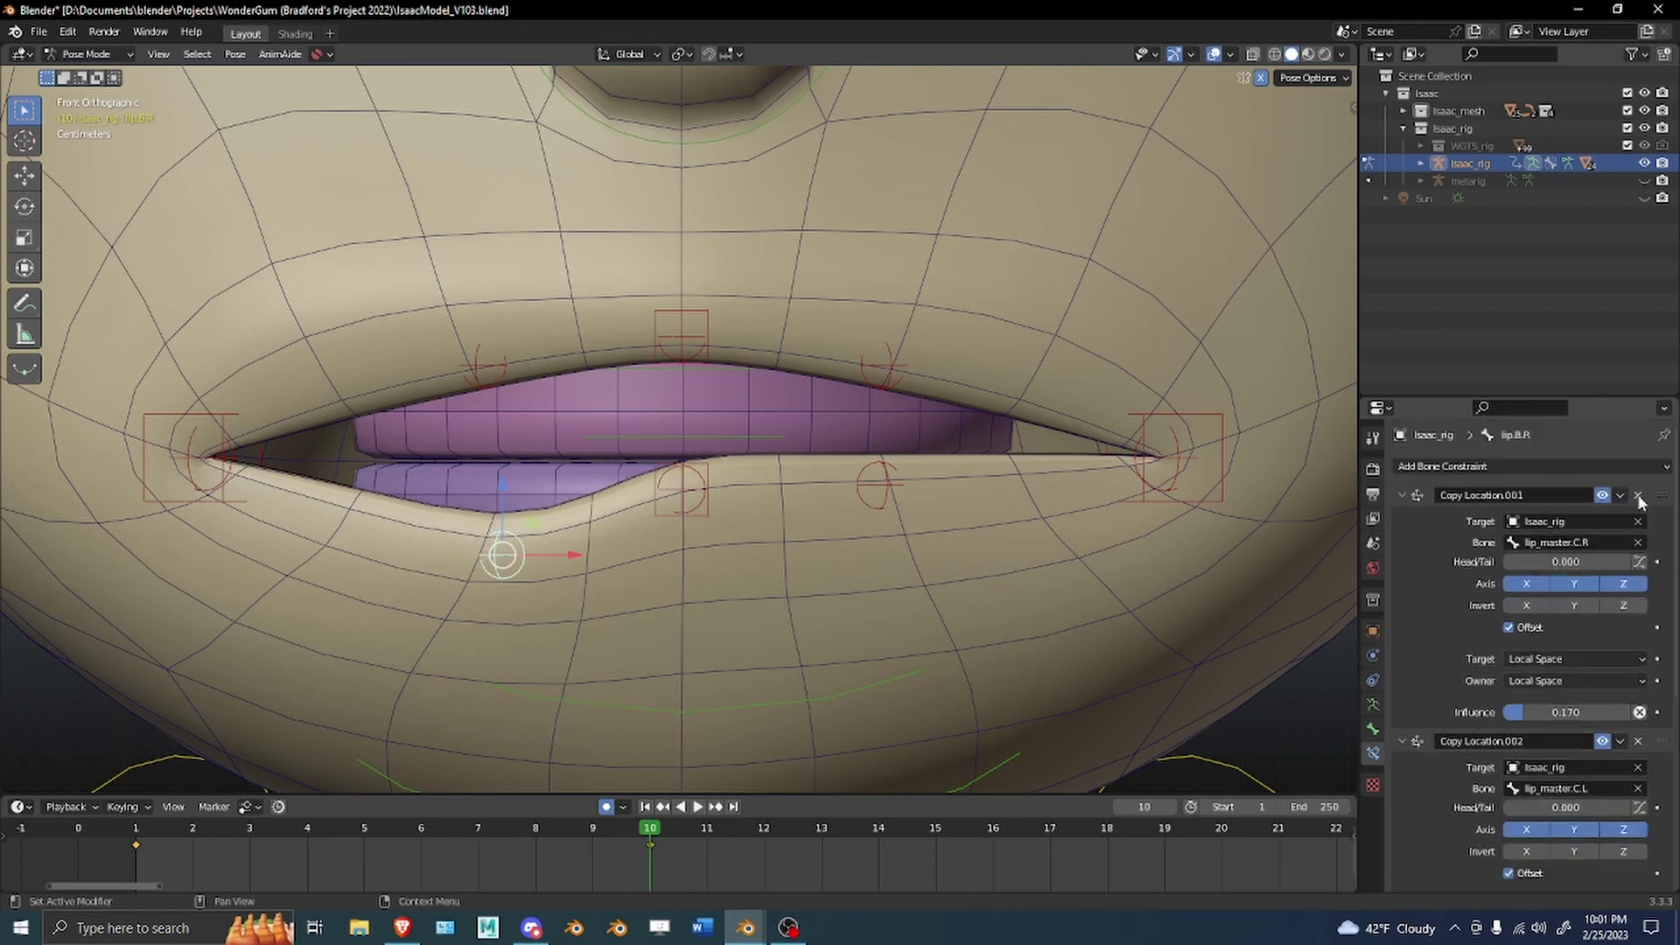
{"action": "left_click", "coordinate": [1637, 495]}
{"action": "left_click", "coordinate": [1638, 495]}
{"action": "scroll", "coordinate": [914, 495], "scroll_direction": "up", "scroll_amount": 1}
Copy the Copy Location constraint of lower-lip control lip.B.L onto lip.B.R.
{"action": "left_click", "coordinate": [915, 495]}
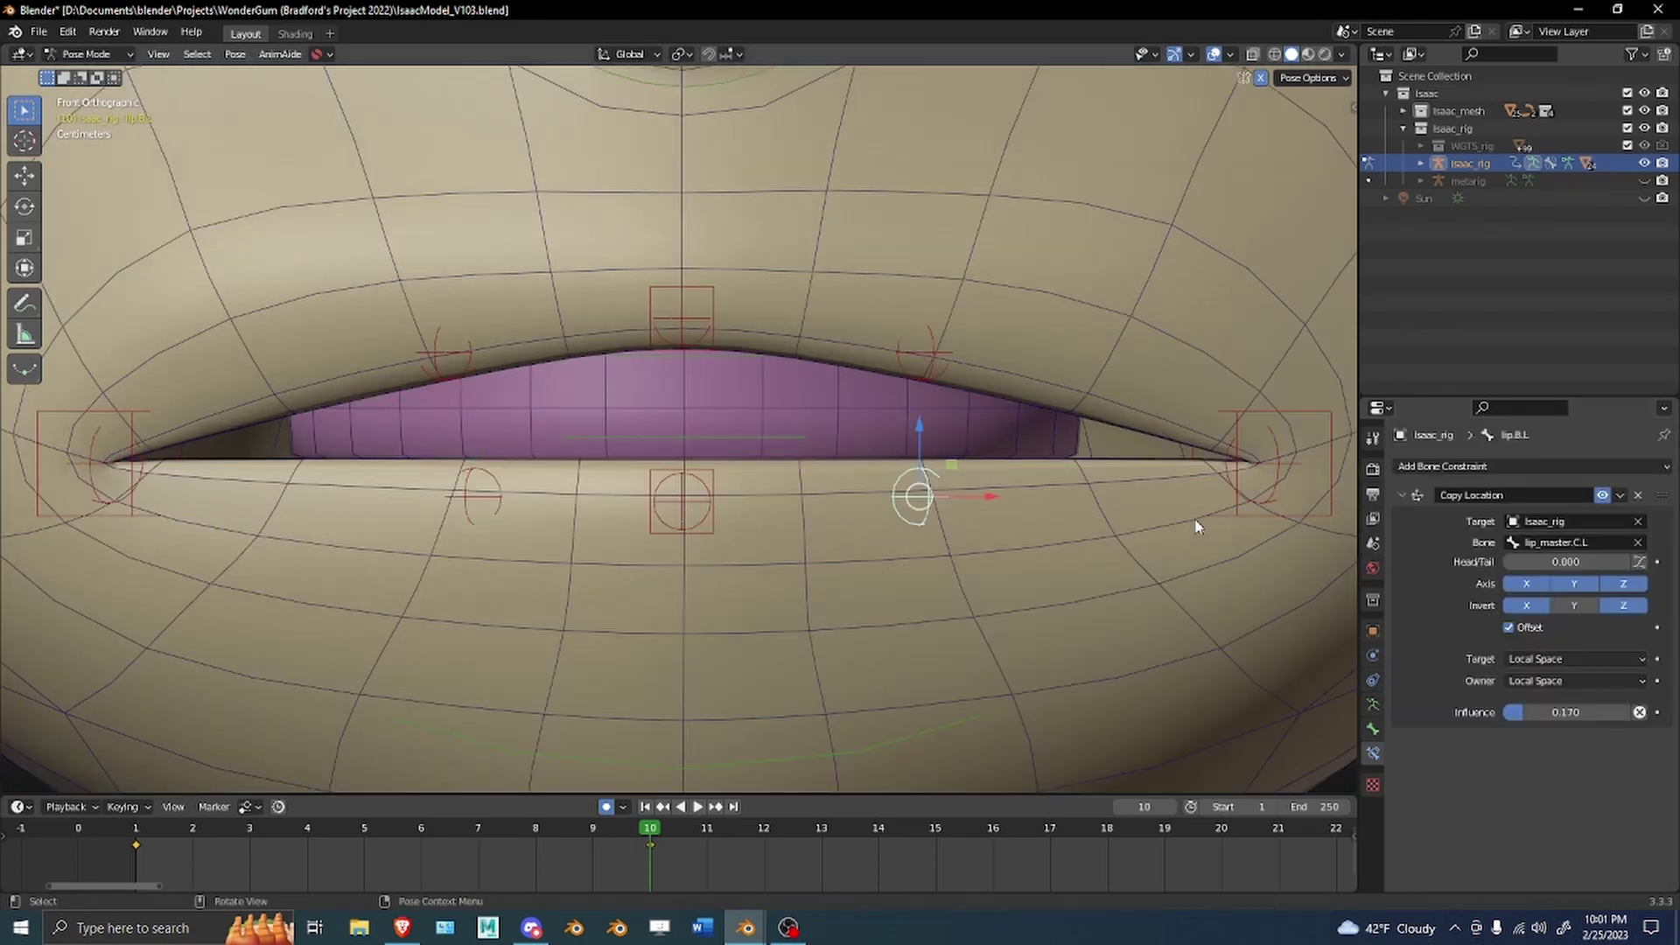
{"action": "left_click", "coordinate": [470, 503]}
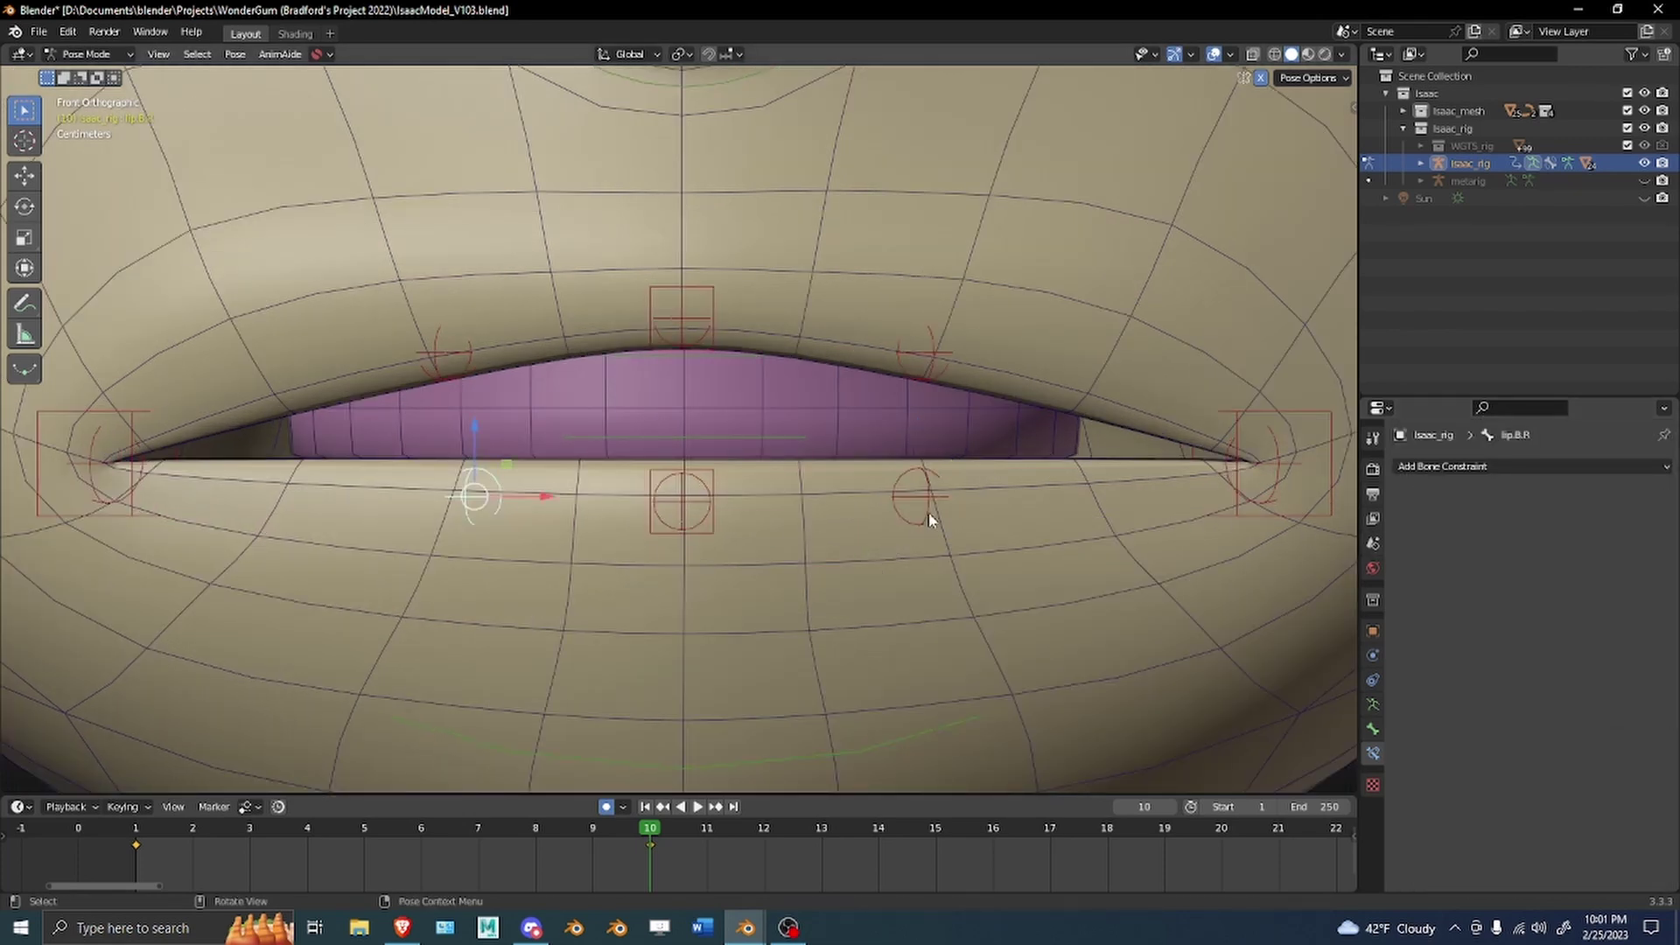
{"action": "left_click", "coordinate": [933, 500], "text": "shift"}
{"action": "key", "text": "ctrl+c"}
{"action": "left_click", "coordinate": [1024, 523]}
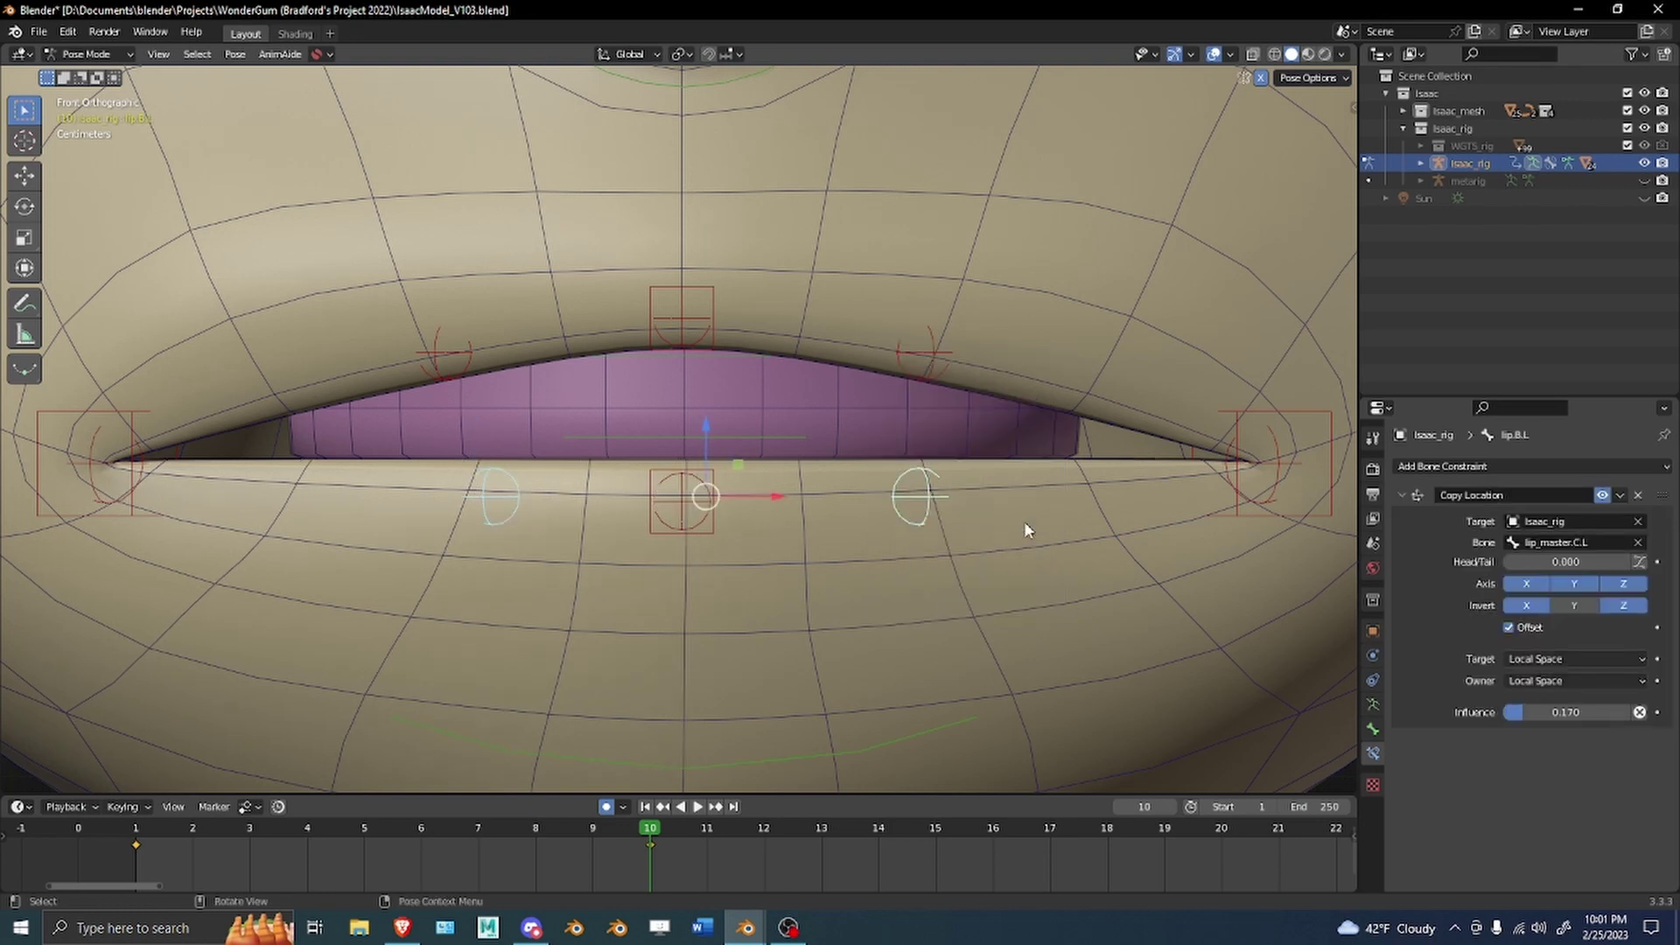
{"action": "left_click", "coordinate": [506, 503]}
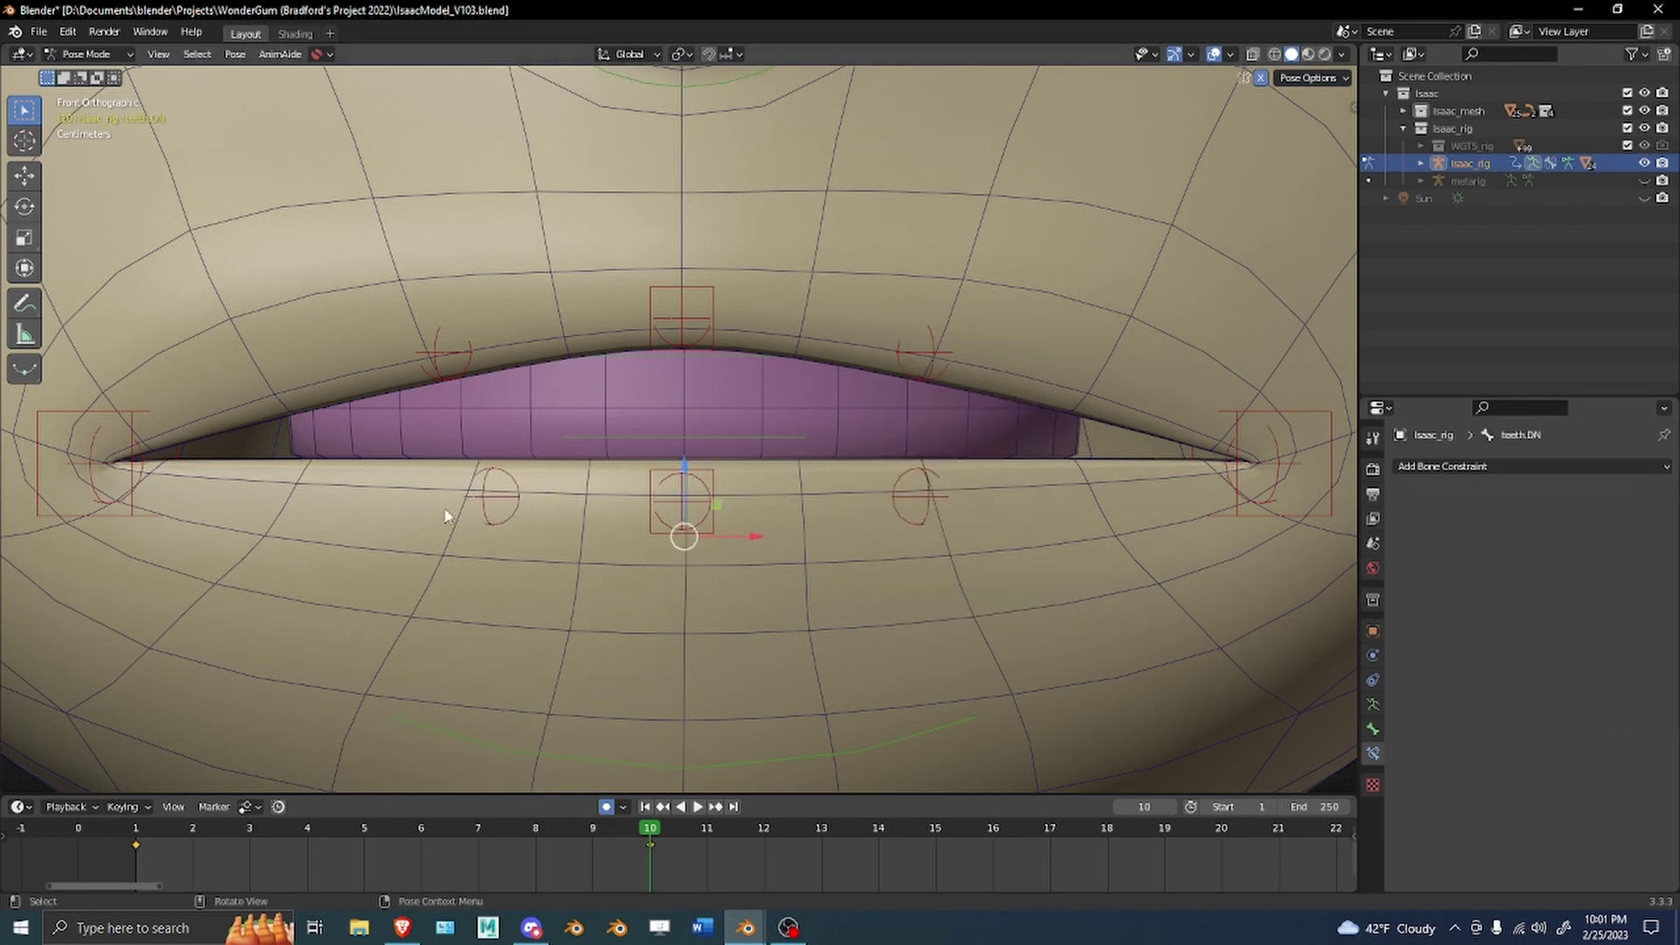
Set the target bone of lip.B.R's Copy Location constraint to lip_master.C.R.
{"action": "left_click", "coordinate": [495, 505]}
{"action": "left_click", "coordinate": [1596, 545]}
{"action": "left_click", "coordinate": [1599, 541]}
{"action": "key", "text": "BackSpace"}
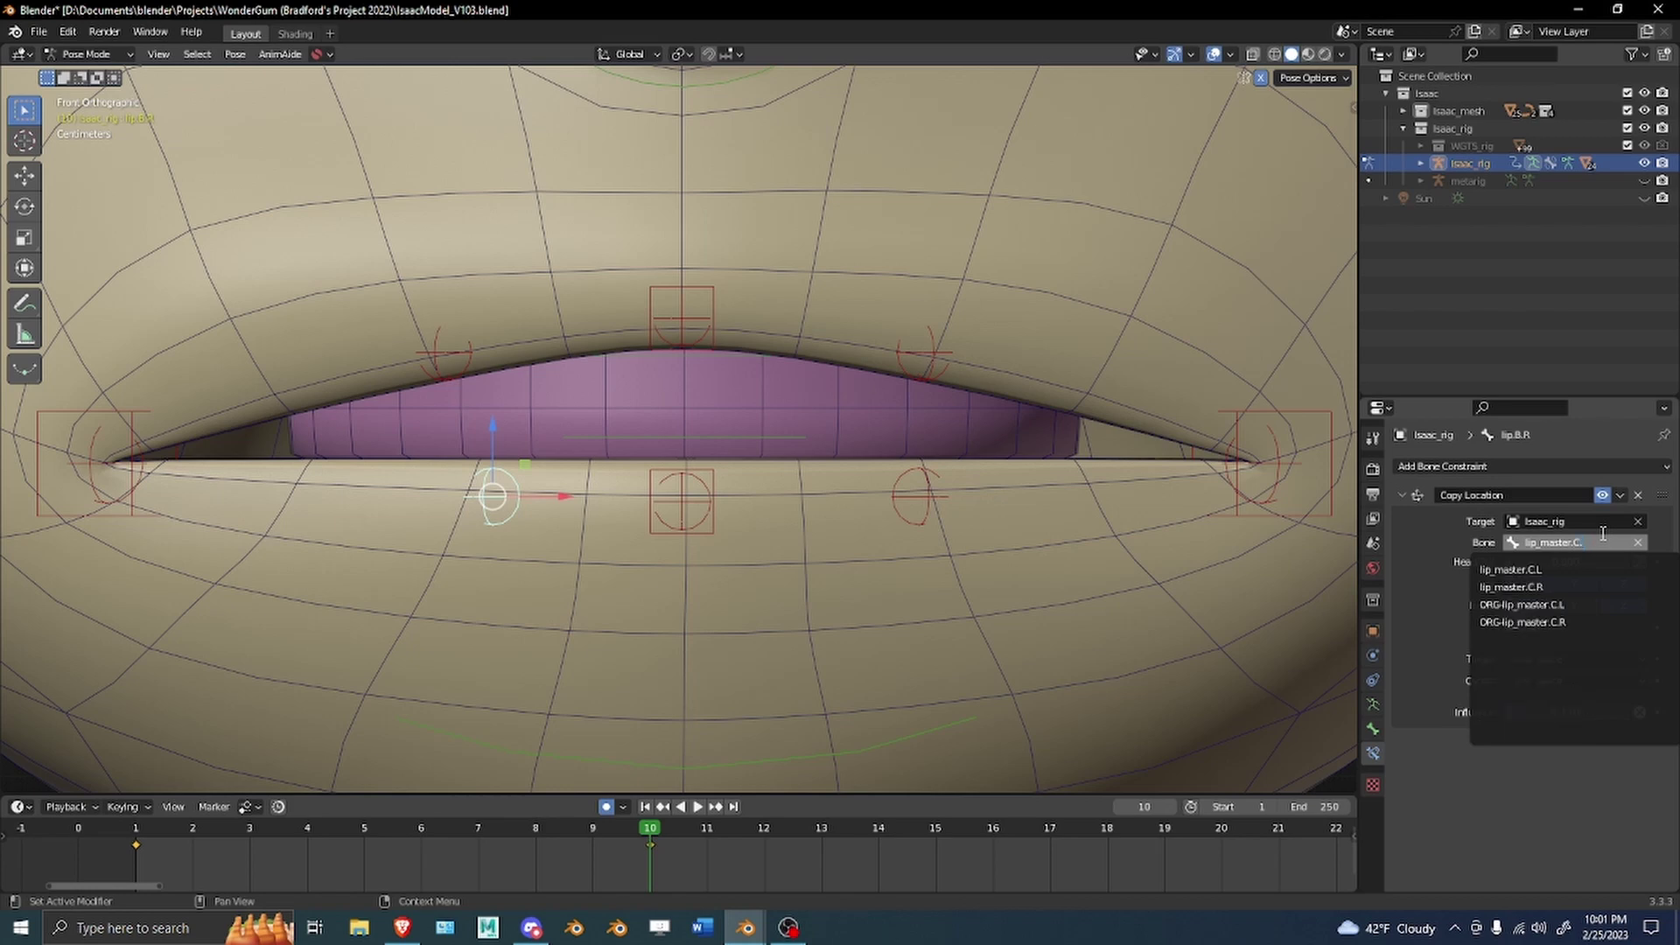
{"action": "type", "text": "R"}
{"action": "key", "text": "Return"}
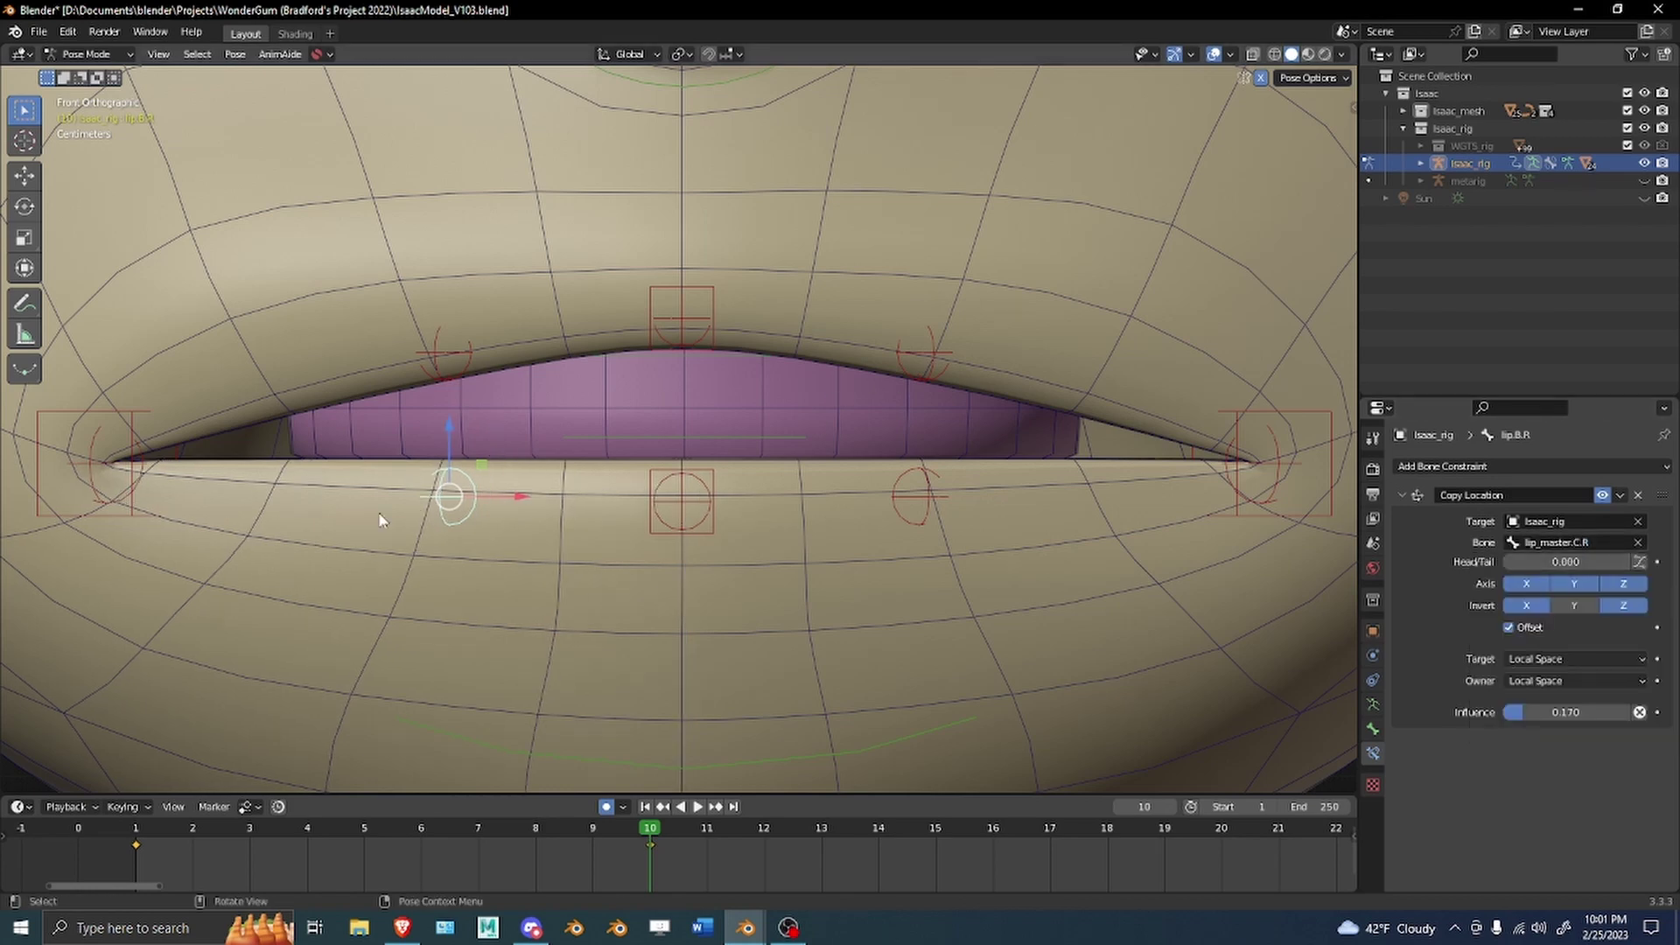
Try moving the mouth-corner control lip_master.C.R along X and the middle upper-lip control lip_master.T freely.
{"action": "left_click", "coordinate": [155, 507]}
{"action": "key", "text": "g"}
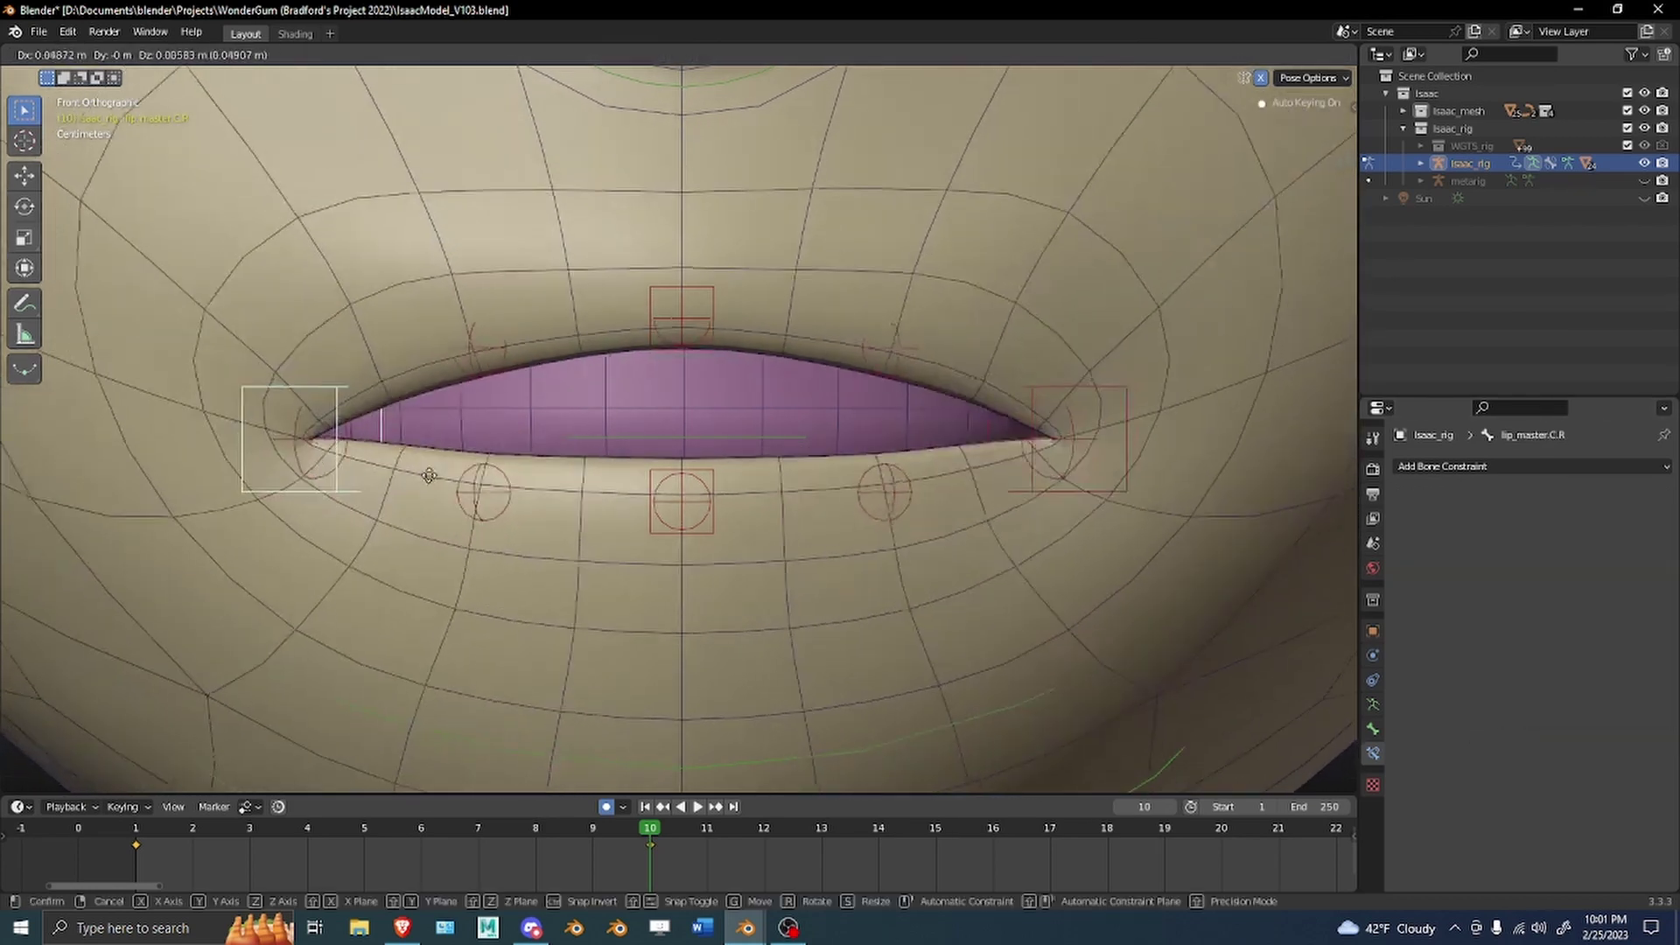
{"action": "key", "text": "x"}
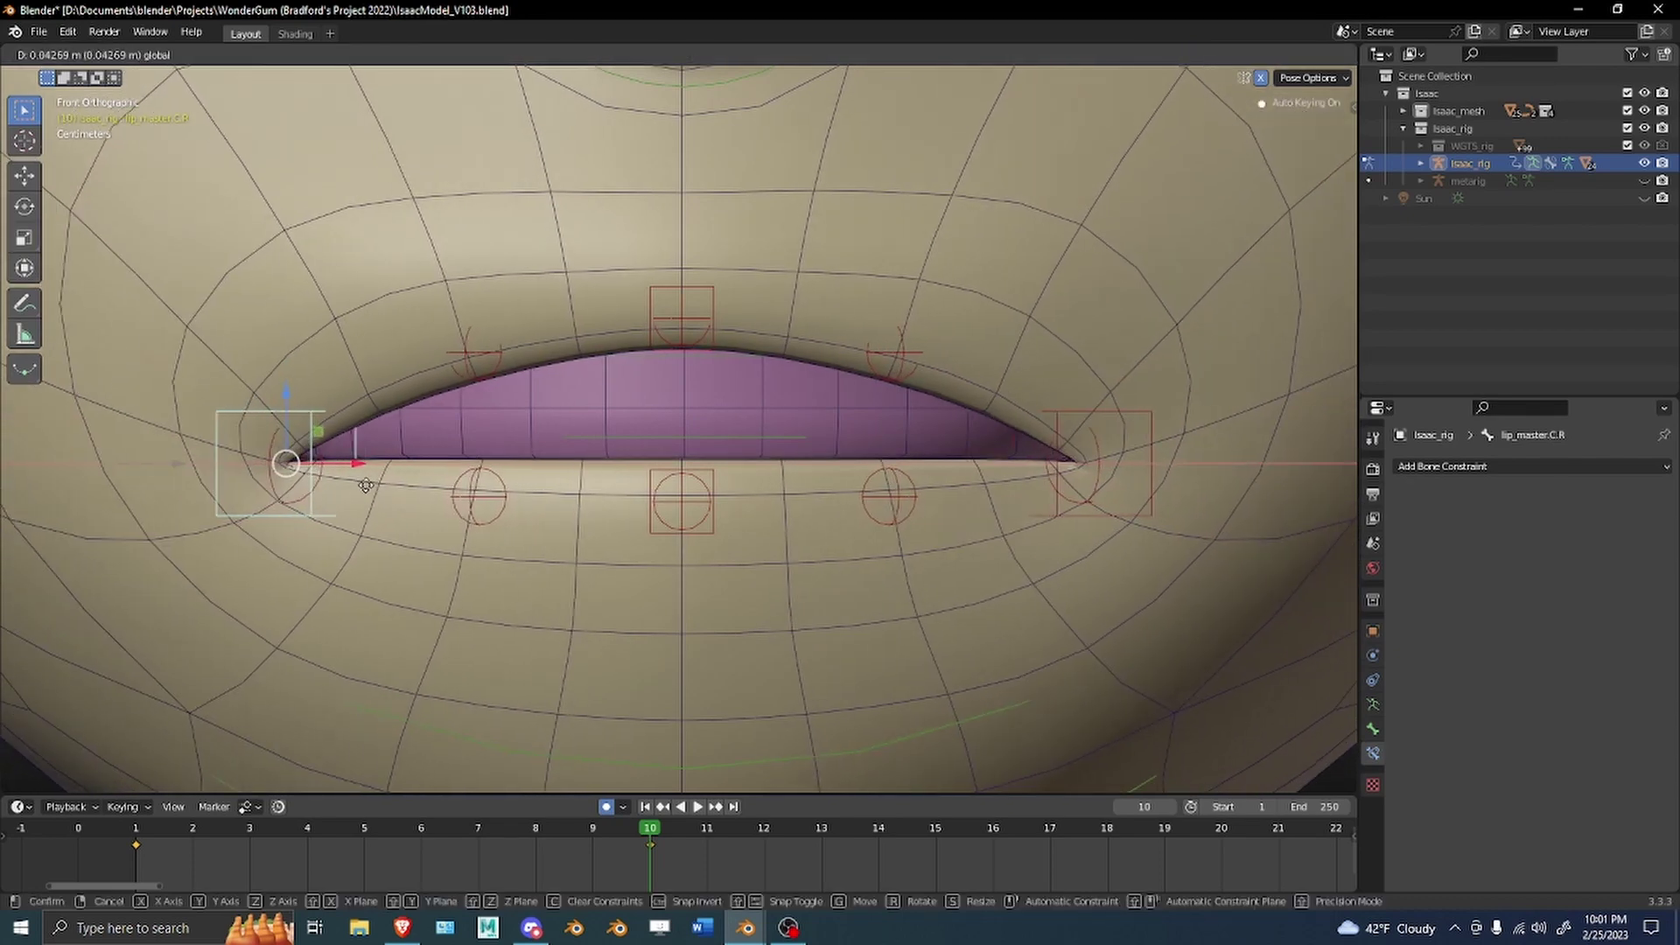
{"action": "left_click", "coordinate": [185, 483]}
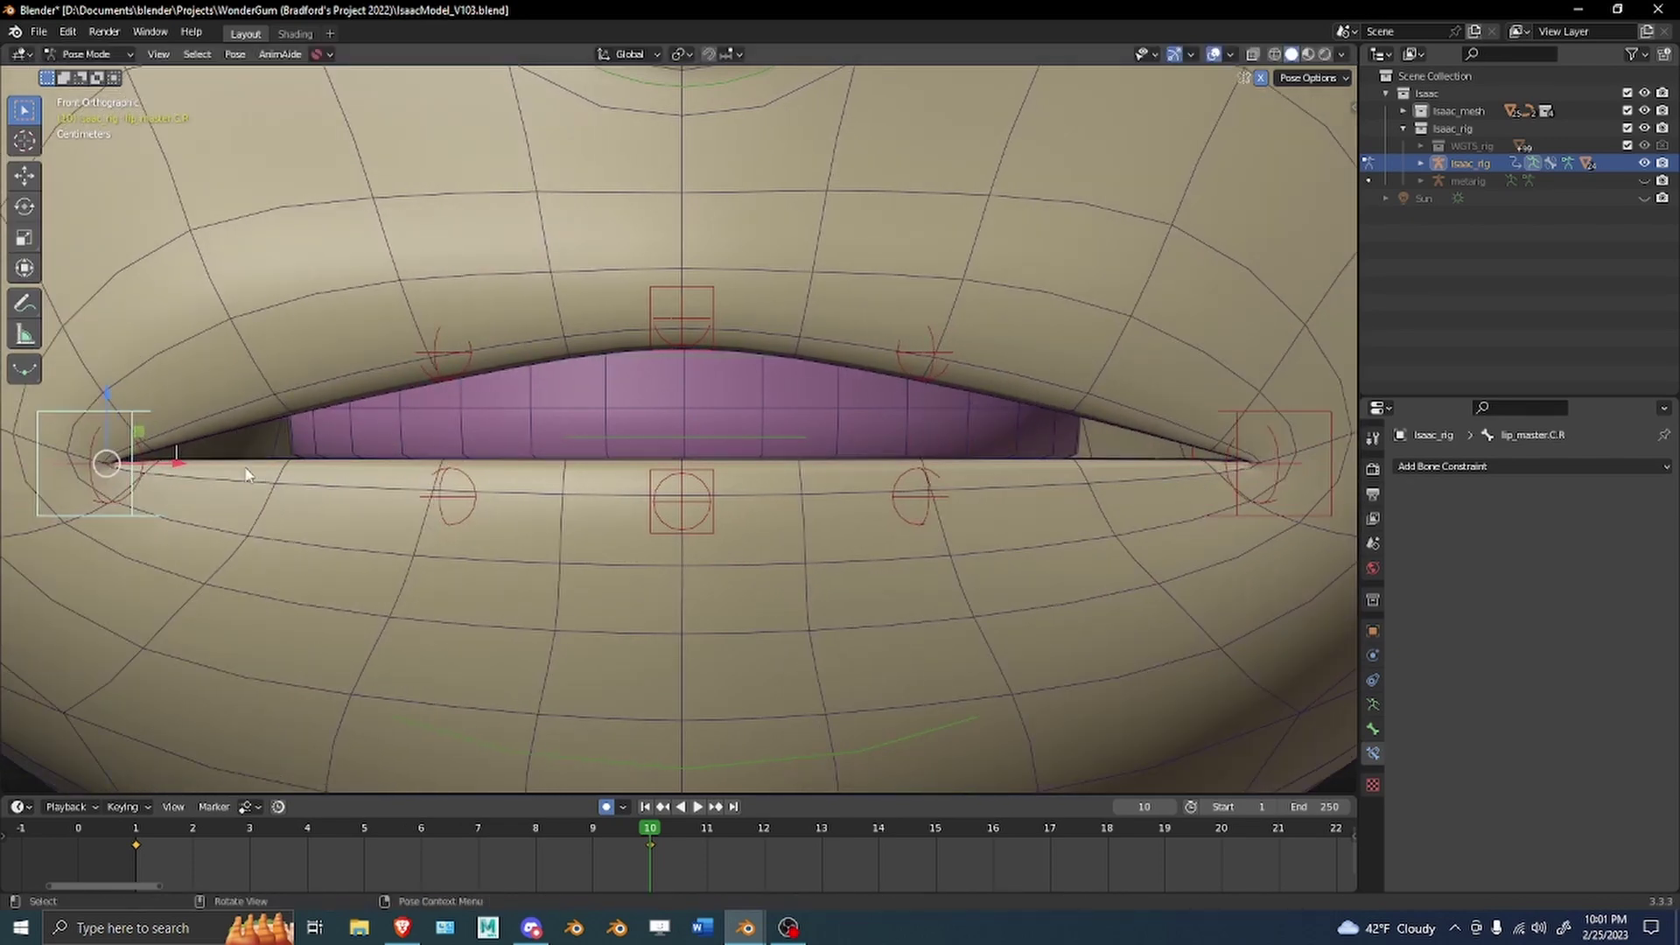
{"action": "key", "text": "g"}
{"action": "key", "text": "x"}
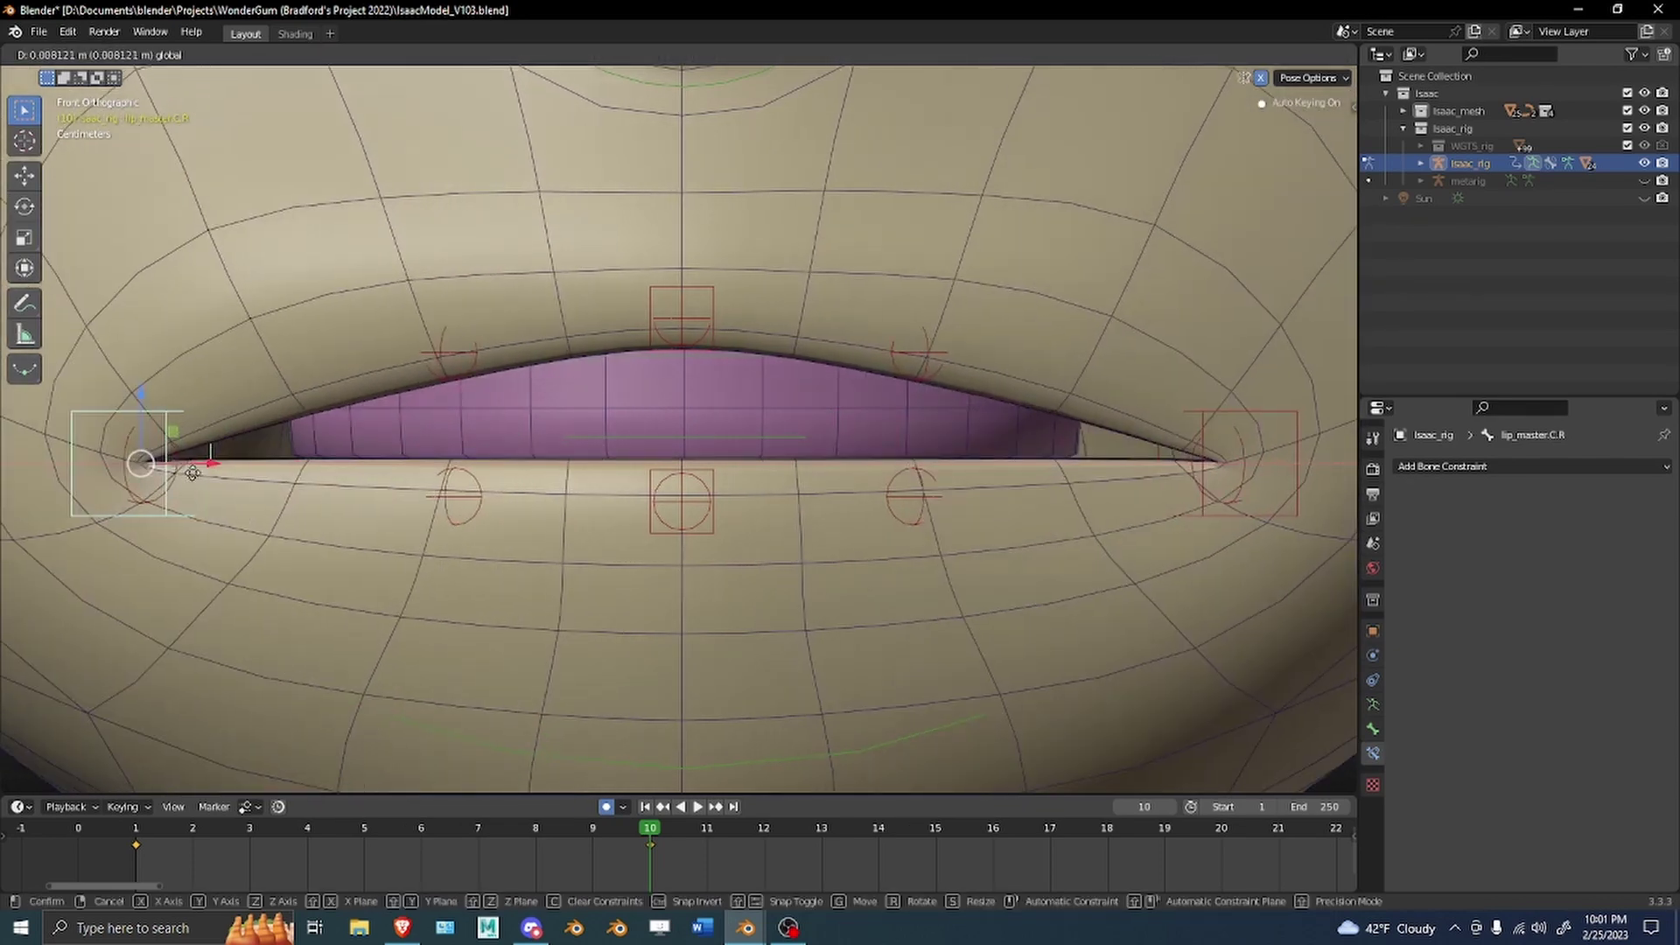
{"action": "left_click", "coordinate": [158, 472]}
{"action": "left_click", "coordinate": [448, 350]}
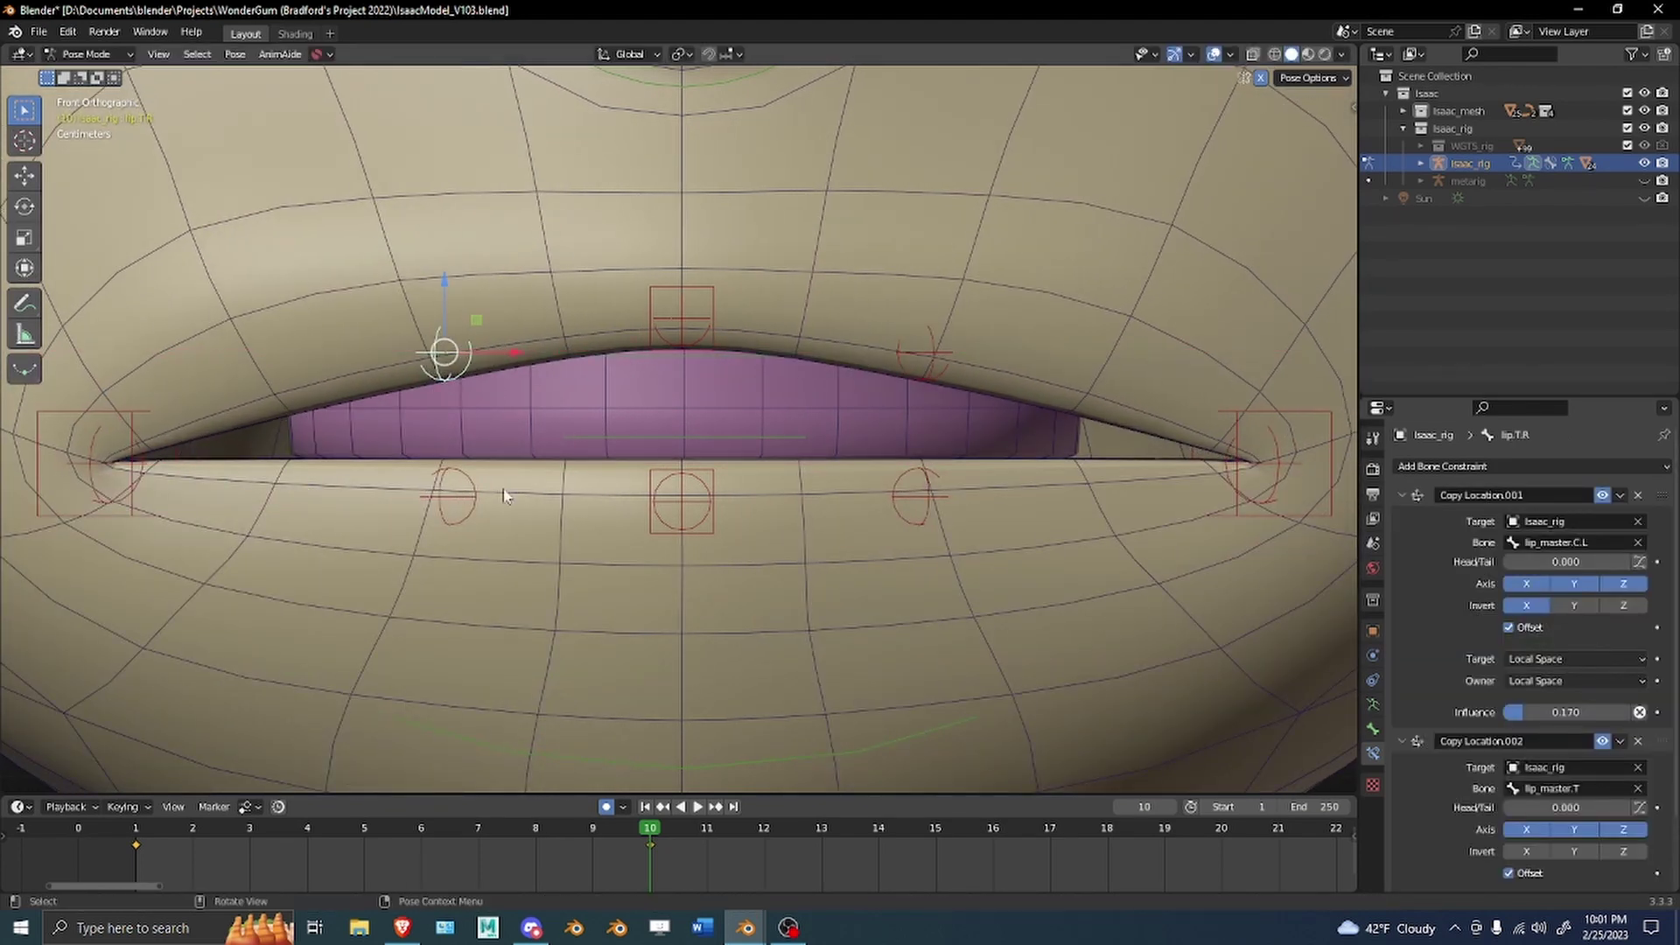
{"action": "left_click", "coordinate": [652, 319]}
{"action": "key", "text": "g"}
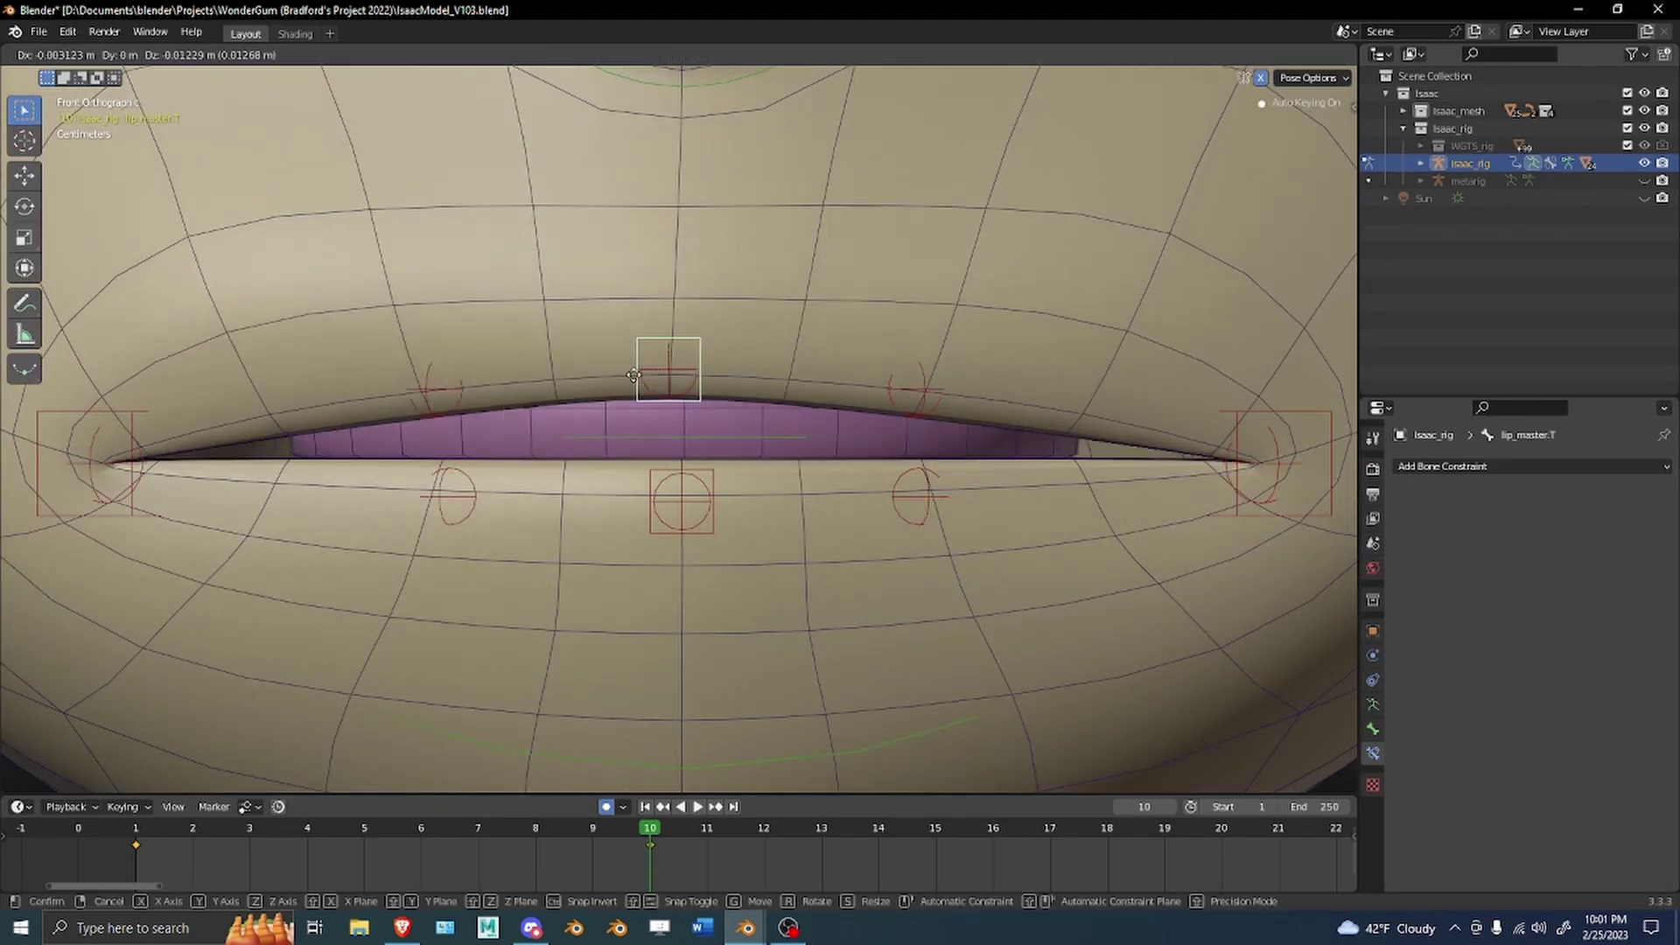
{"action": "right_click", "coordinate": [638, 372]}
Examine the target bones and inverted axes of lip.T.R's Copy Location constraints.
{"action": "left_click", "coordinate": [146, 435]}
{"action": "left_click", "coordinate": [449, 353]}
{"action": "scroll", "coordinate": [1493, 567], "scroll_direction": "down", "scroll_amount": 1}
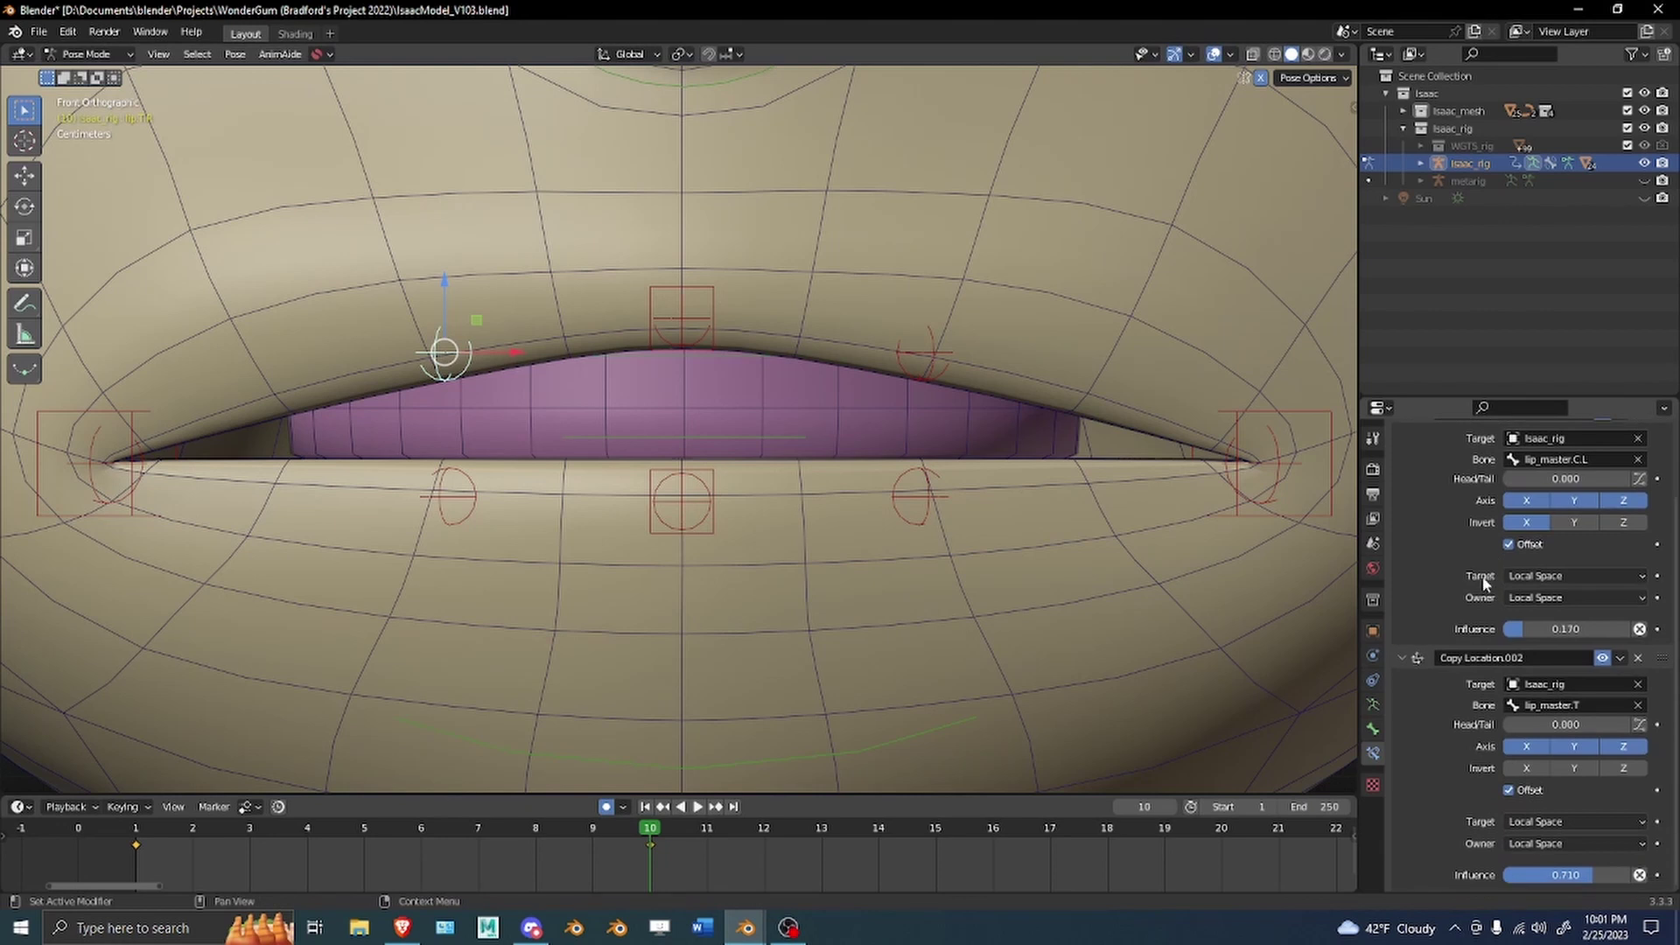
{"action": "scroll", "coordinate": [1416, 584], "scroll_direction": "down", "scroll_amount": 1}
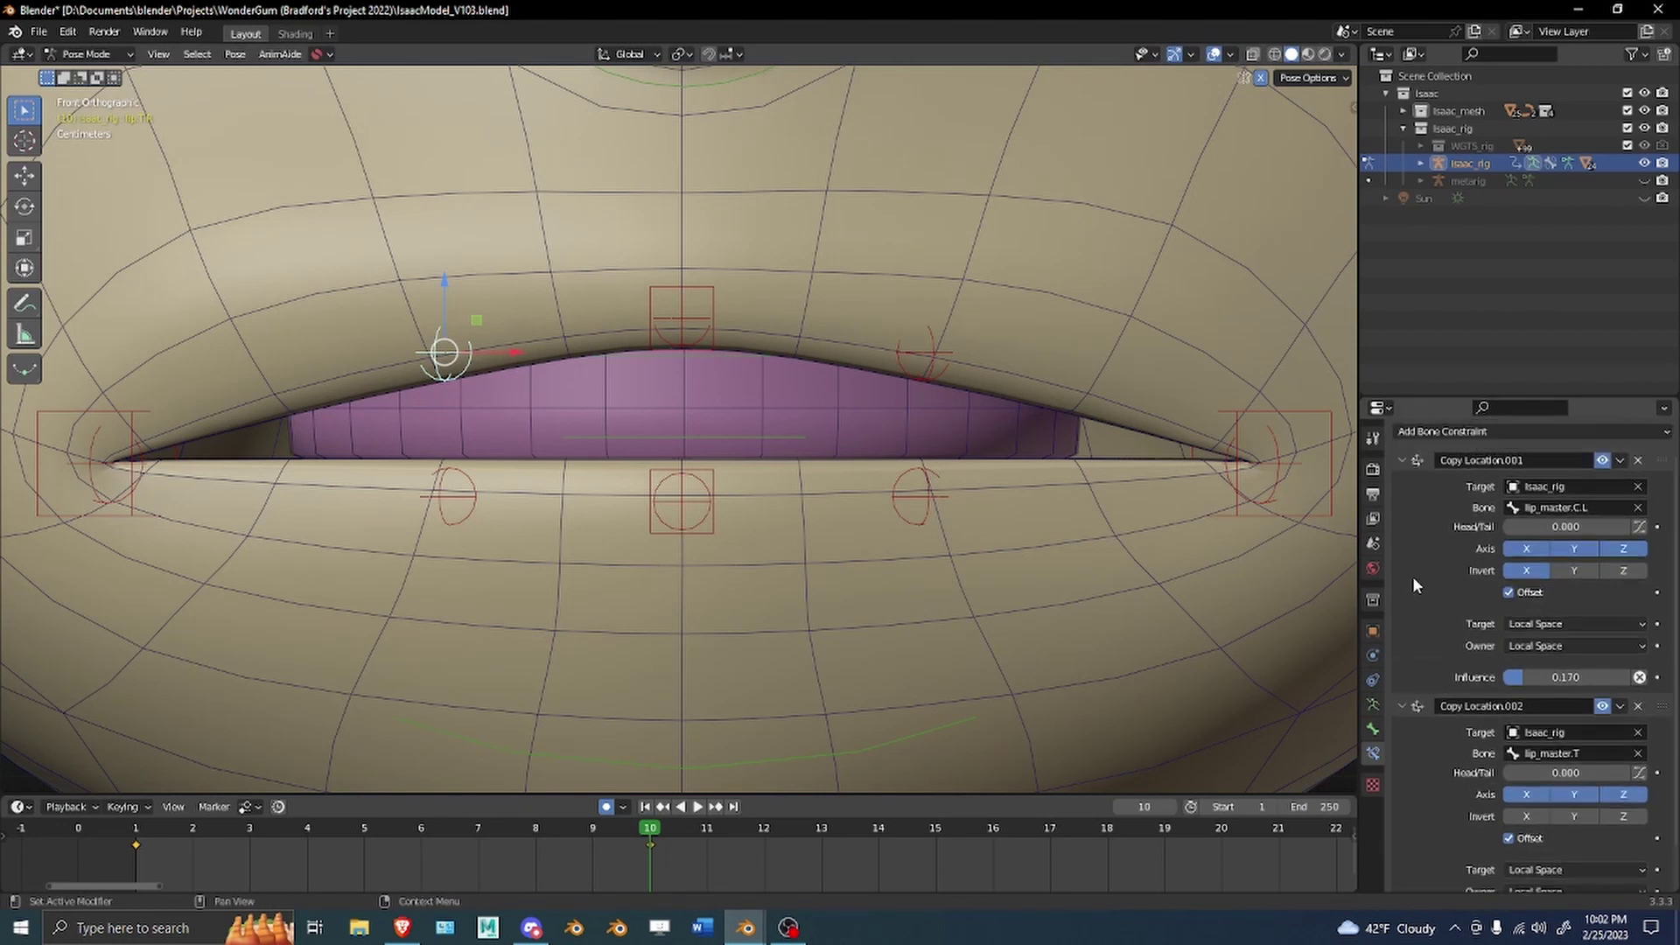
Rename the two Copy Location constraints of lip.T.R as Corner L and Const.
{"action": "scroll", "coordinate": [1415, 585], "scroll_direction": "down", "scroll_amount": 1}
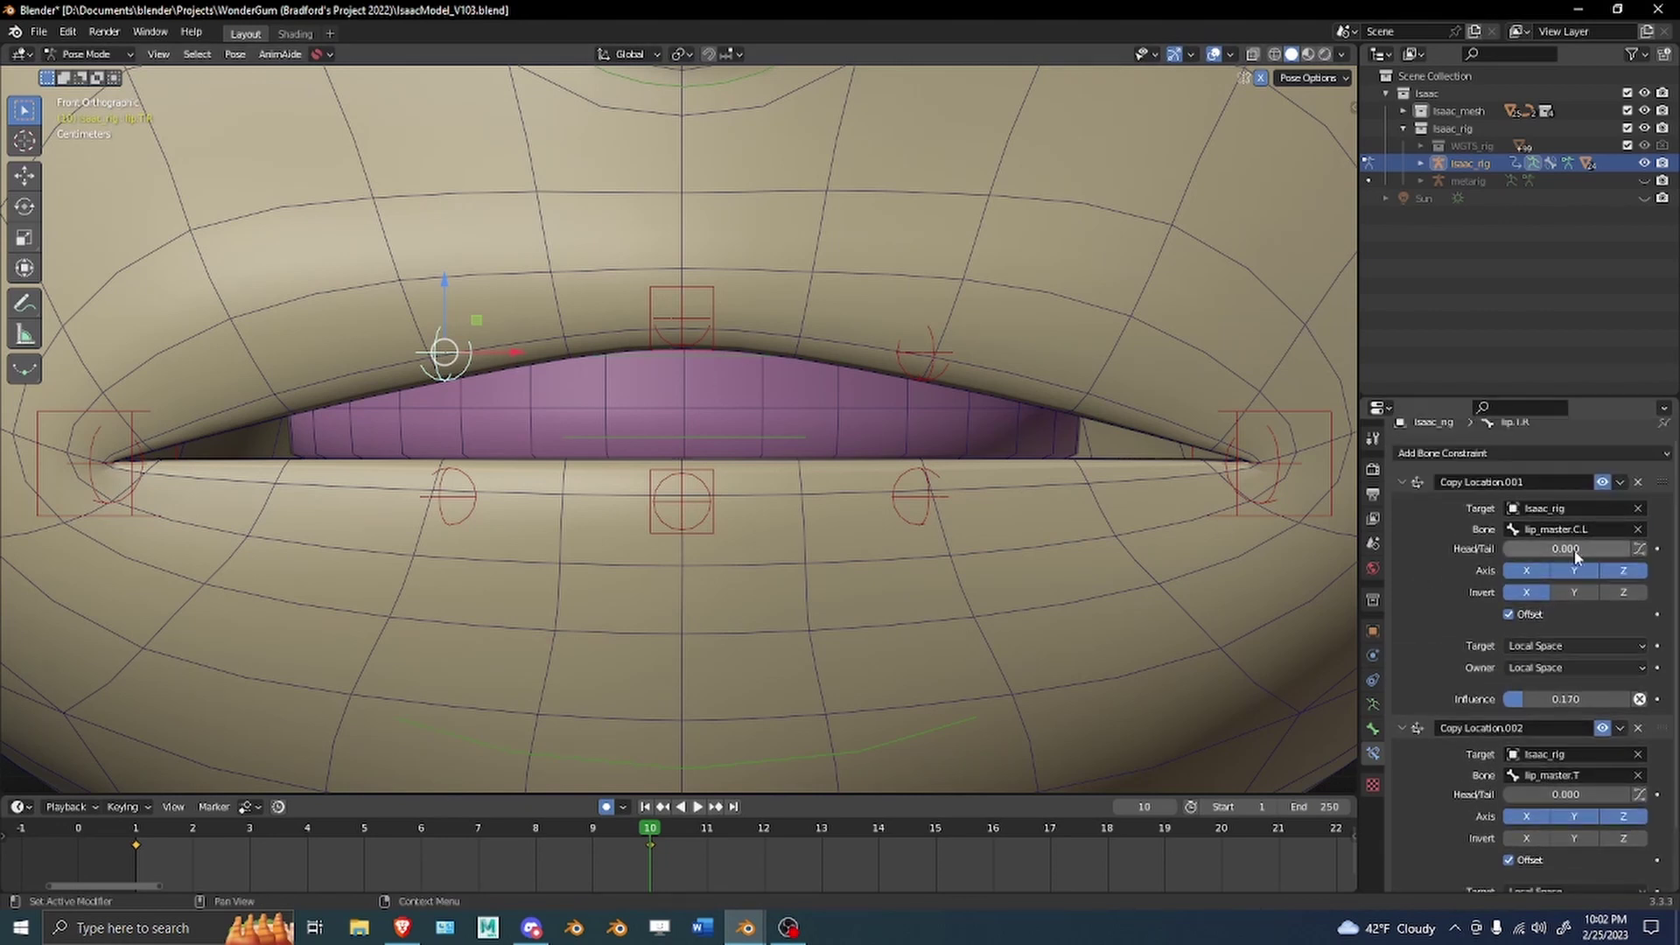
{"action": "scroll", "coordinate": [1456, 570], "scroll_direction": "up", "scroll_amount": 2}
{"action": "double_click", "coordinate": [1548, 496]}
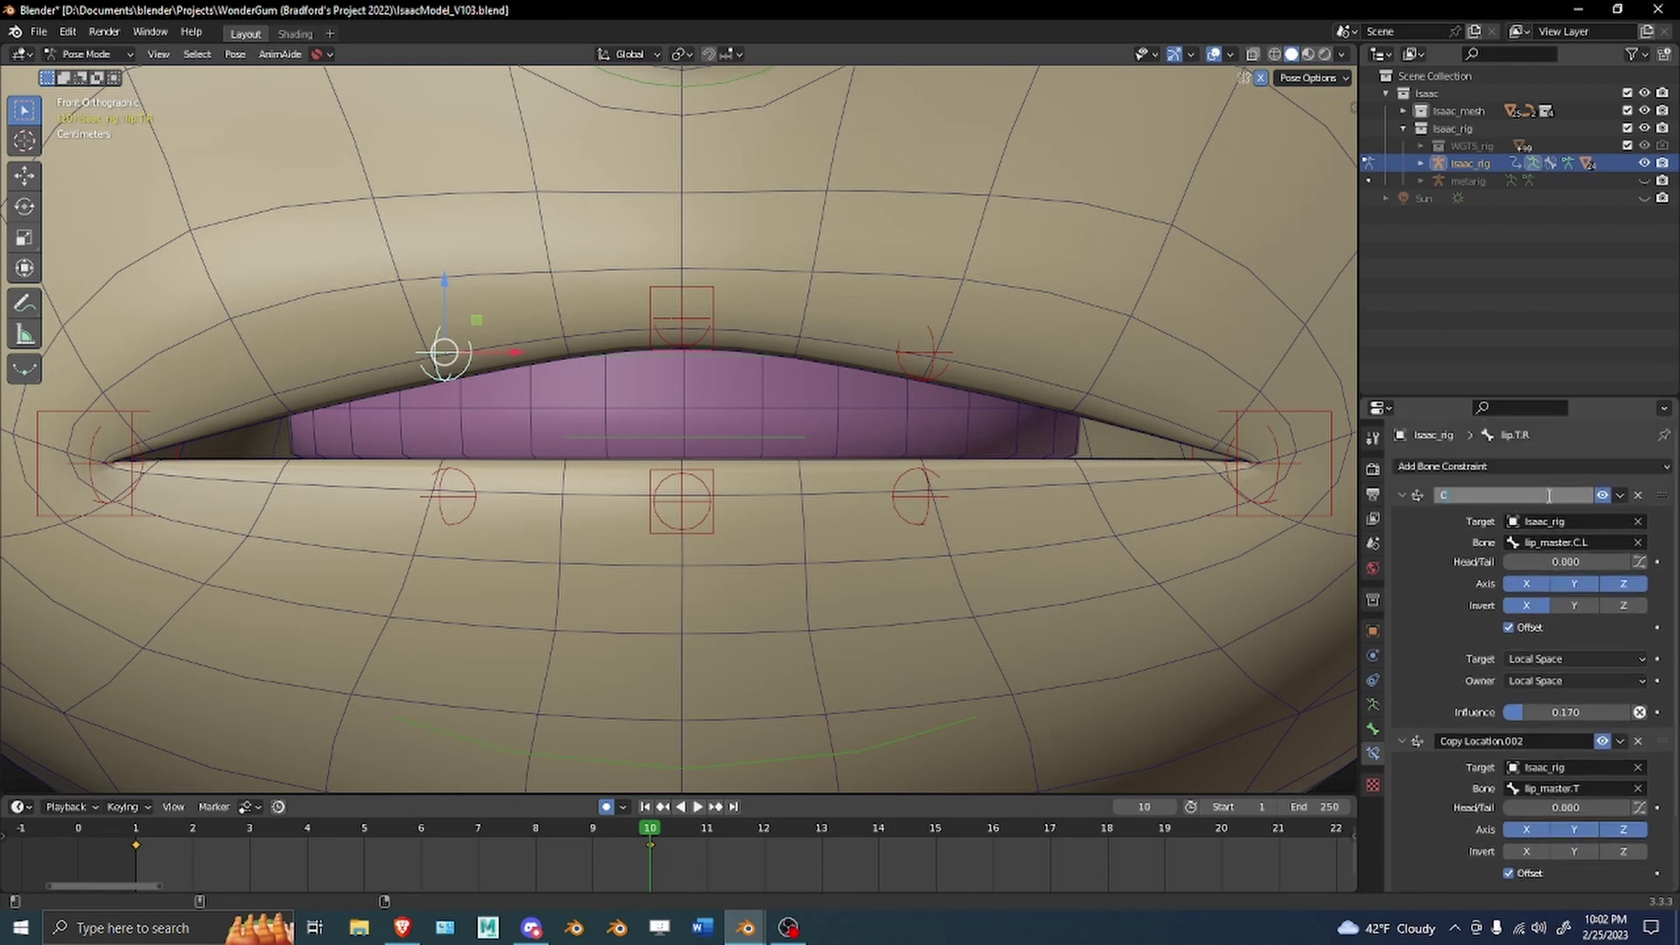
{"action": "type", "text": "Co"}
{"action": "type", "text": "o"}
{"action": "key", "text": "Return"}
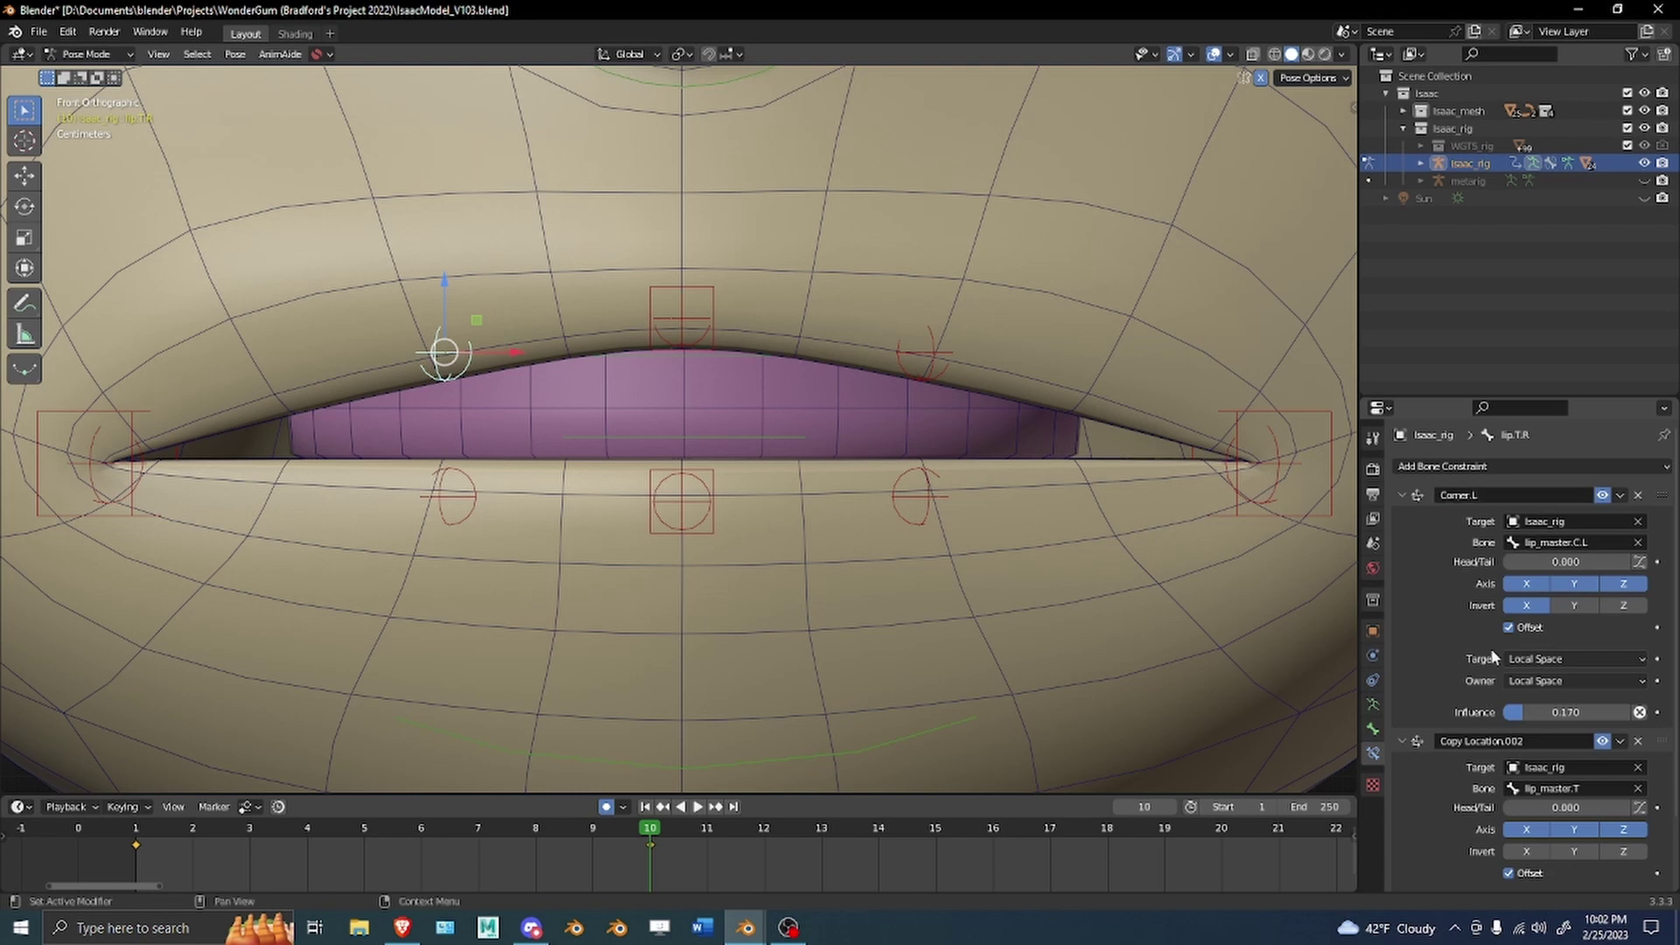
{"action": "double_click", "coordinate": [1523, 743]}
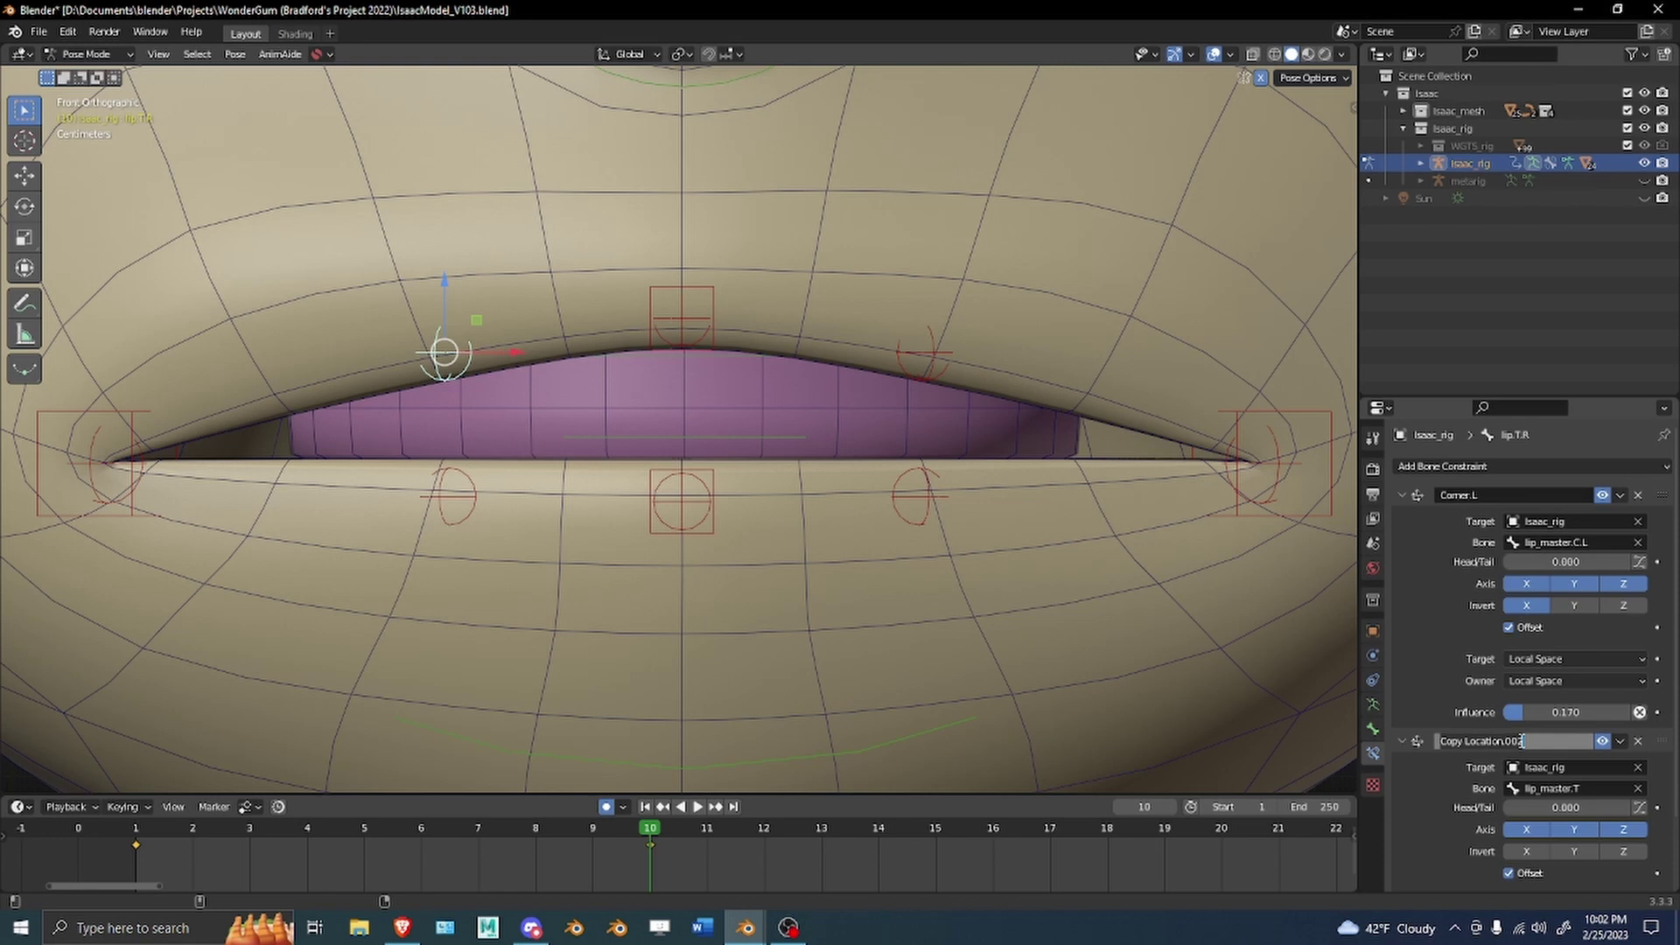
{"action": "key", "text": "ctrl+a"}
{"action": "type", "text": "T"}
{"action": "key", "text": "Return"}
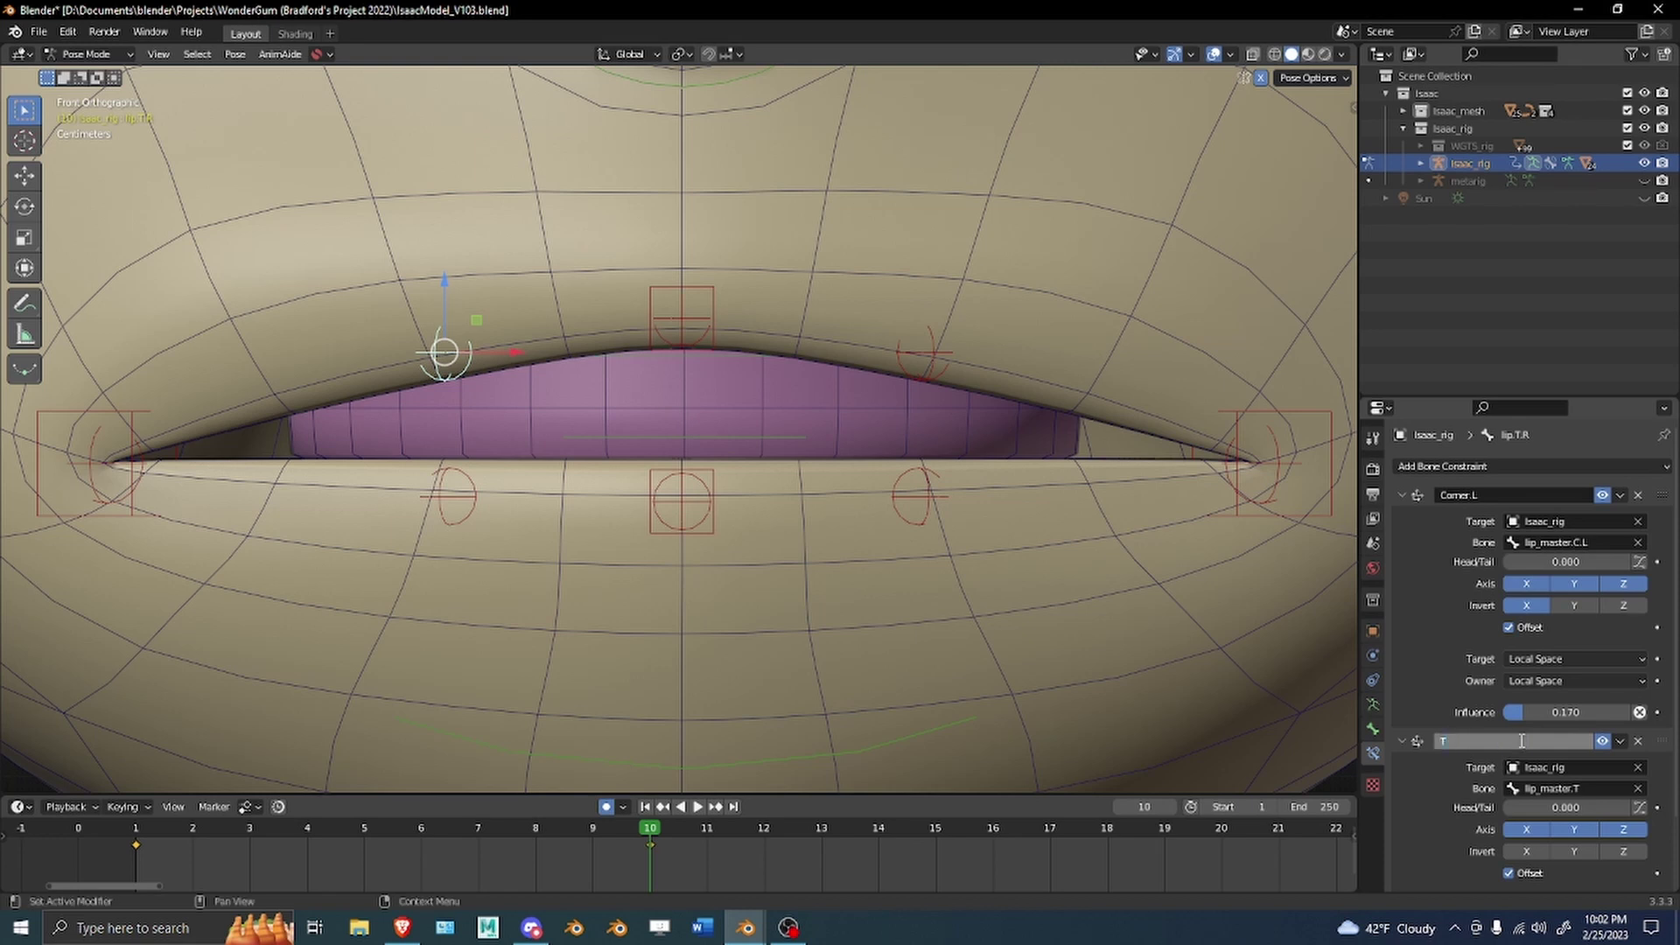
Rename lip.T.R's corner Copy Location constraint as lip.C.L and its second one as Lip.T.
{"action": "double_click", "coordinate": [1501, 493]}
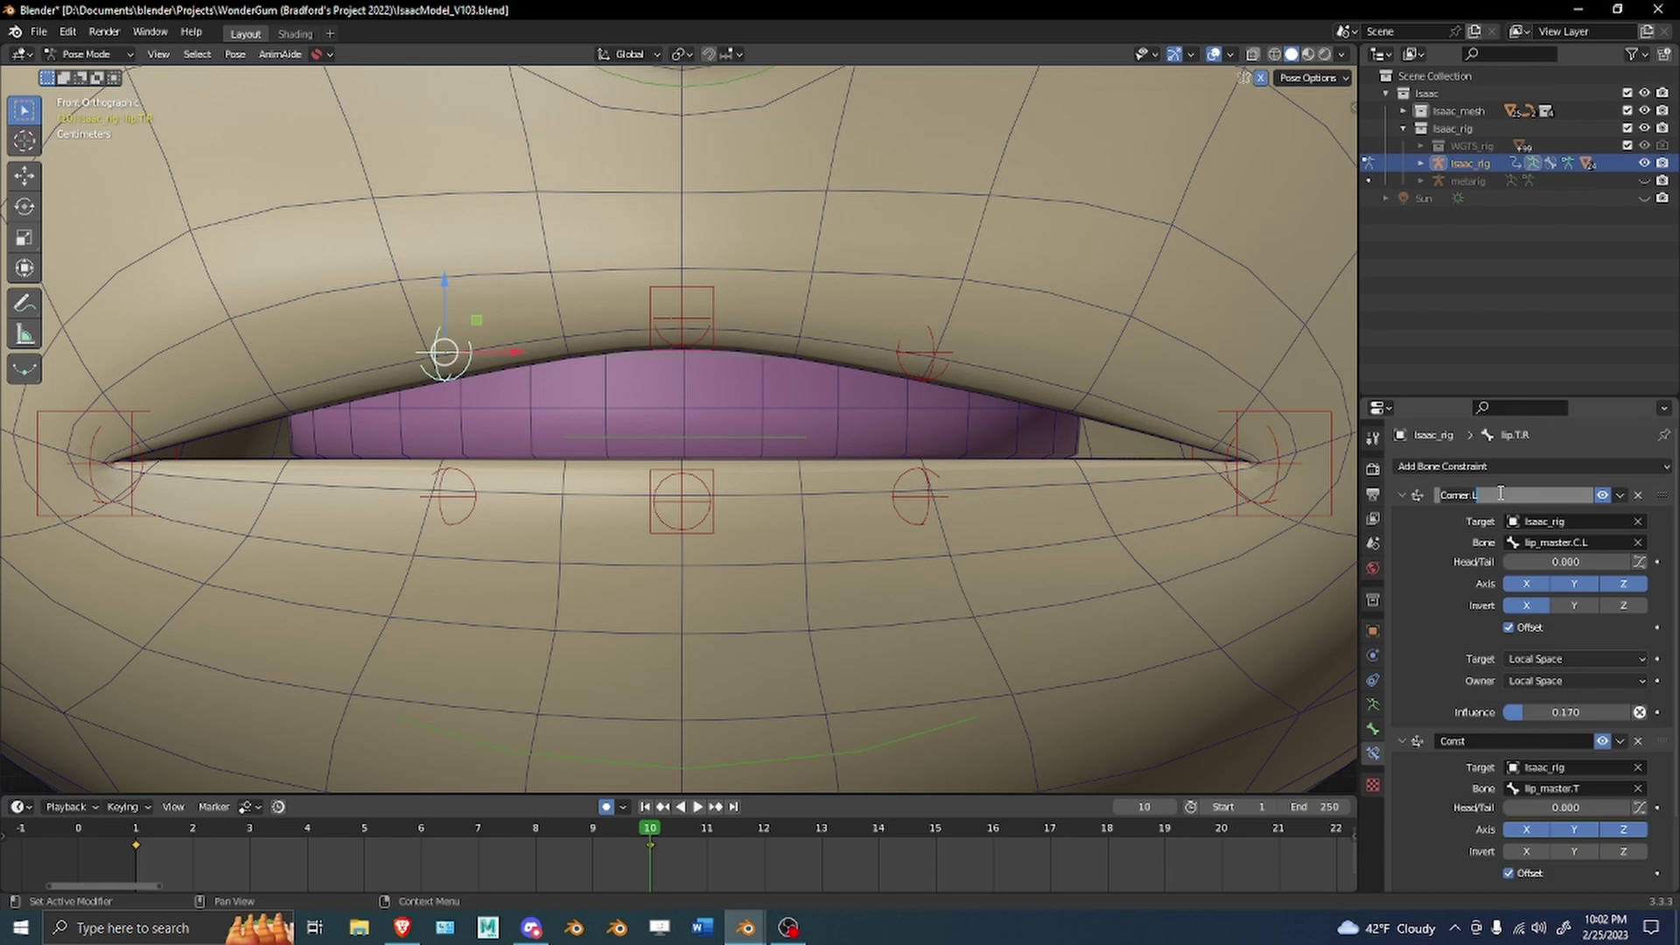
{"action": "type", "text": "lip_C"}
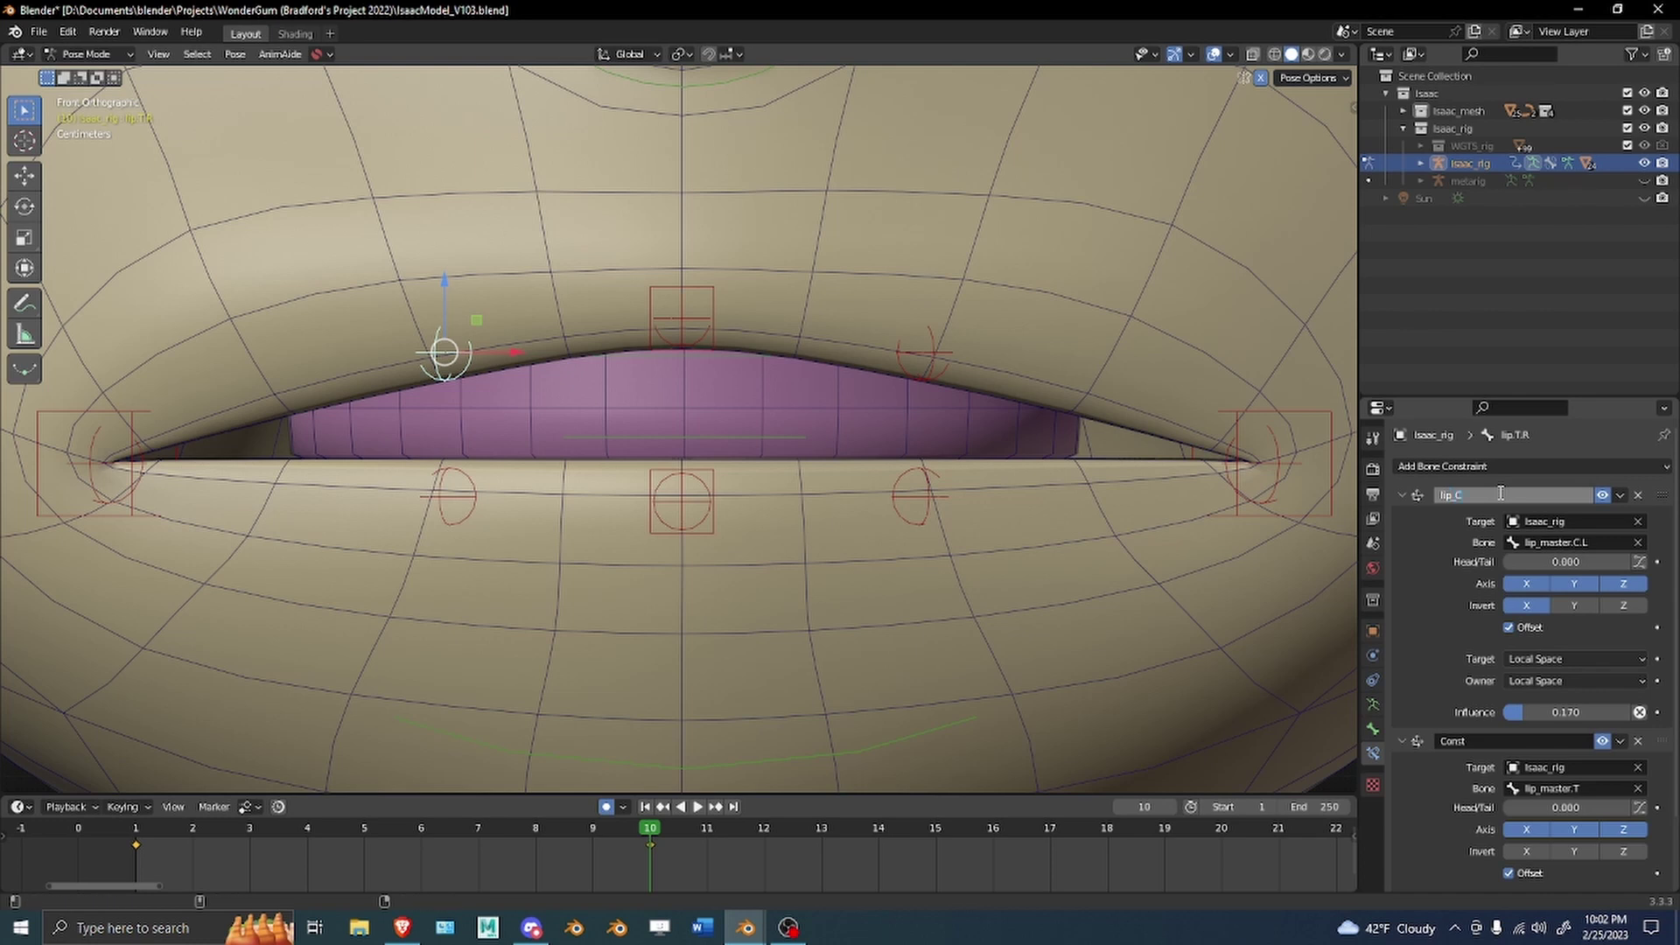
{"action": "type", "text": "."}
{"action": "type", "text": "L"}
{"action": "key", "text": "Return"}
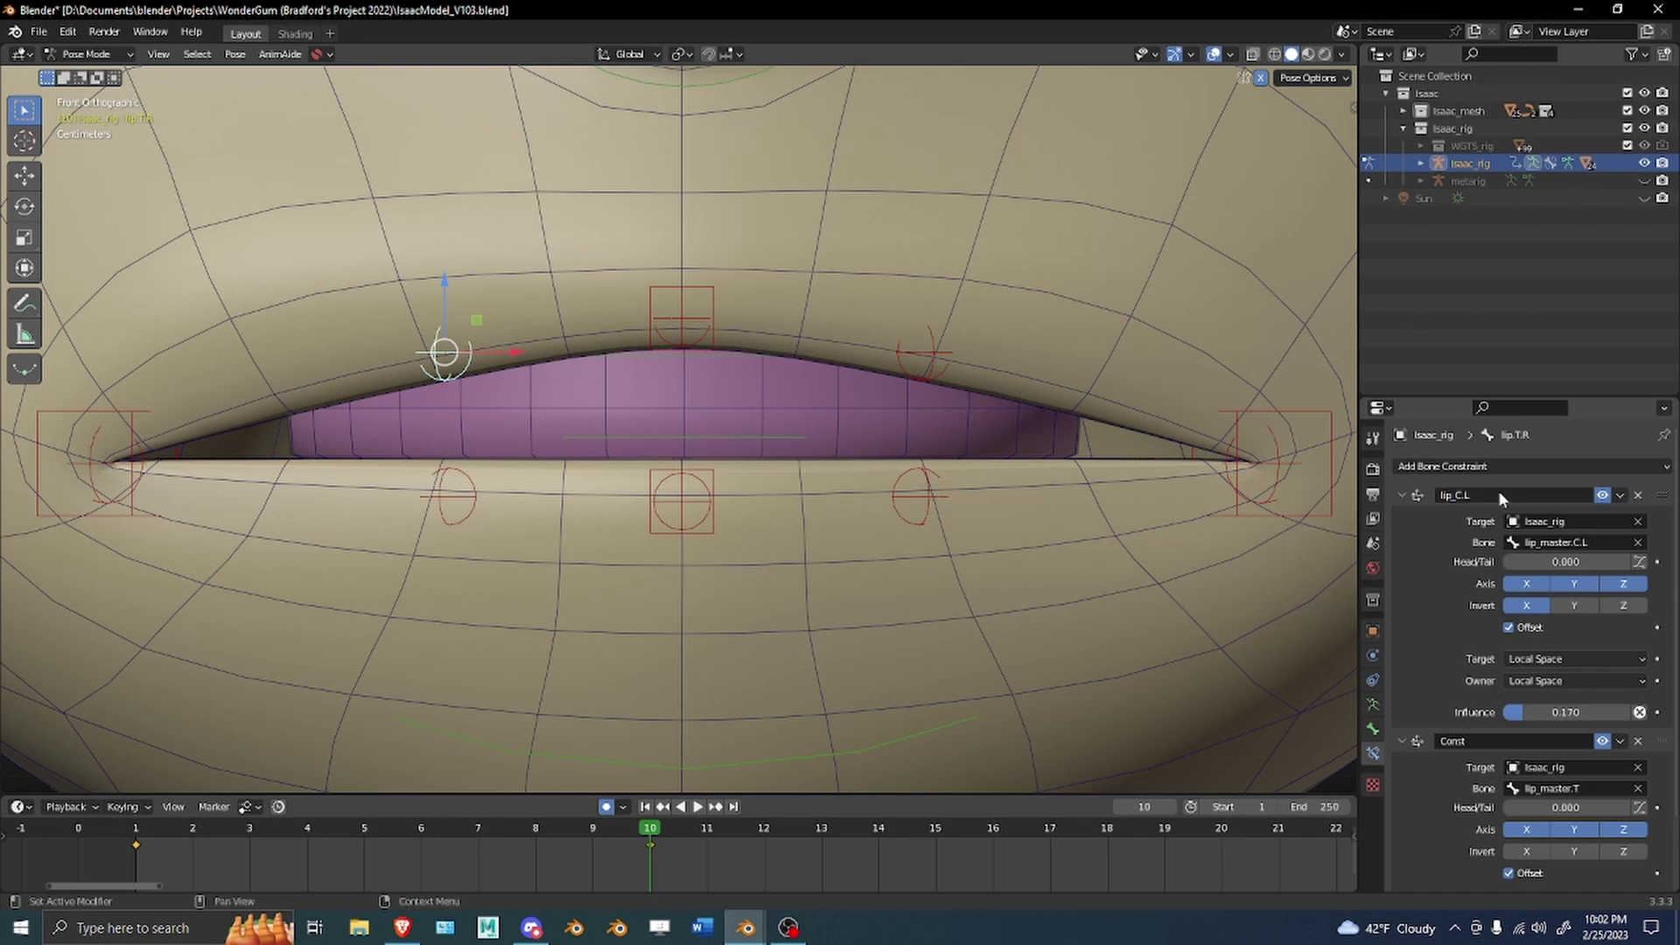
{"action": "left_click", "coordinate": [1483, 739]}
{"action": "type", "text": "l"}
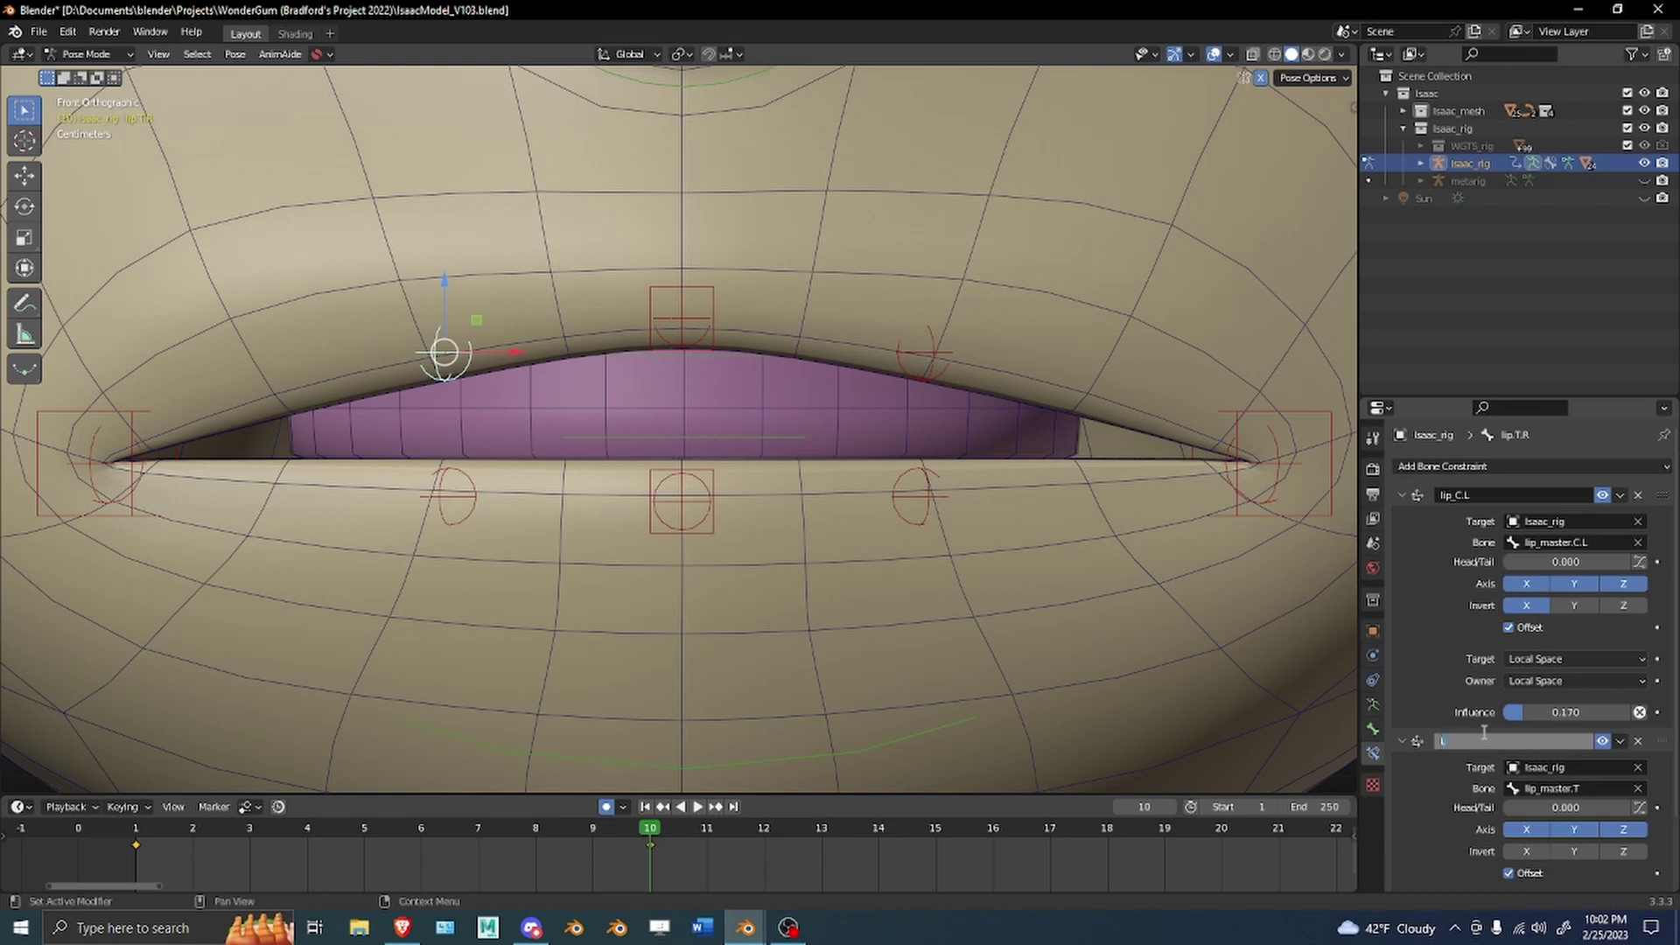
{"action": "type", "text": "ip.T"}
{"action": "key", "text": "Return"}
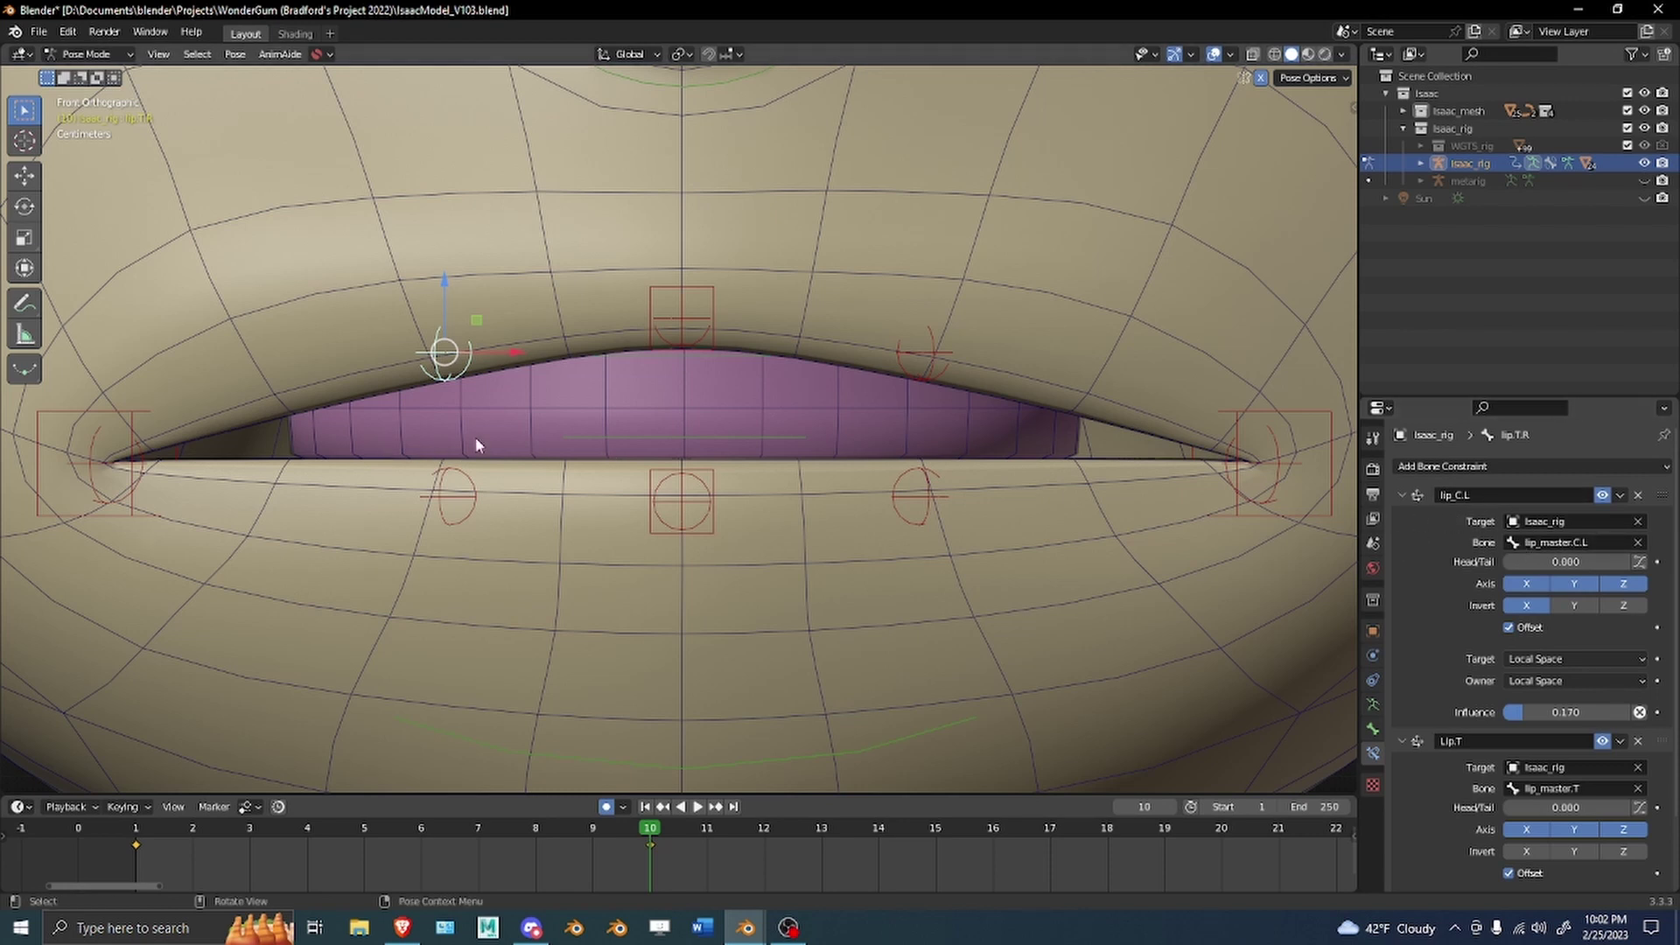
{"action": "left_click", "coordinate": [1460, 496]}
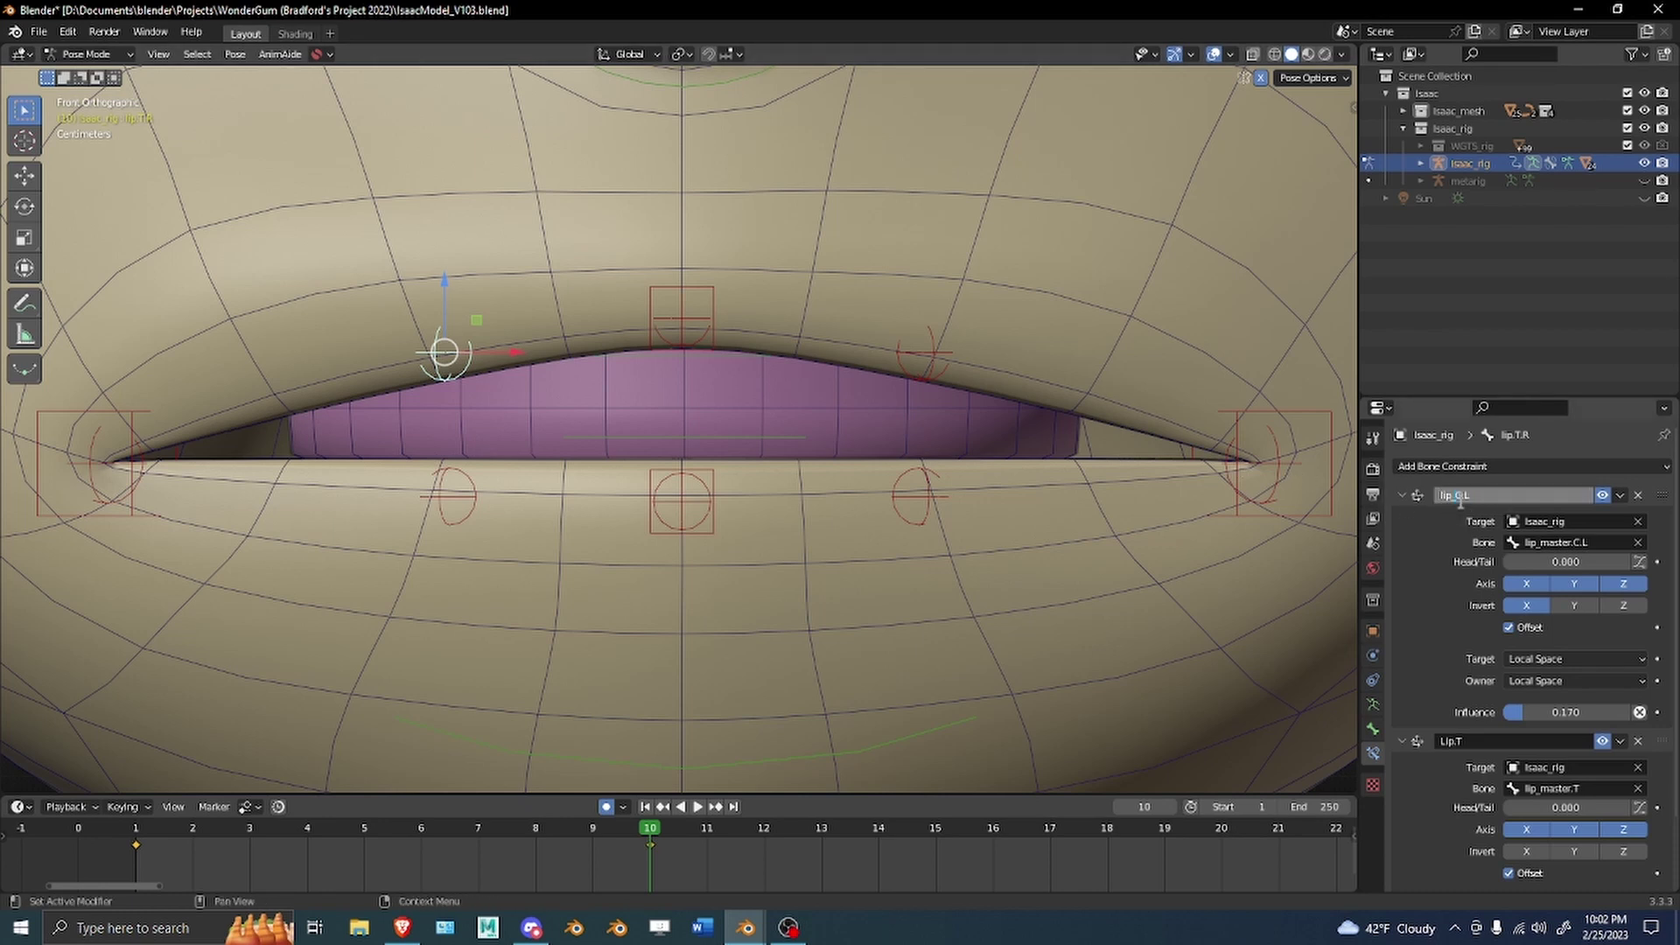
{"action": "left_click", "coordinate": [1487, 526]}
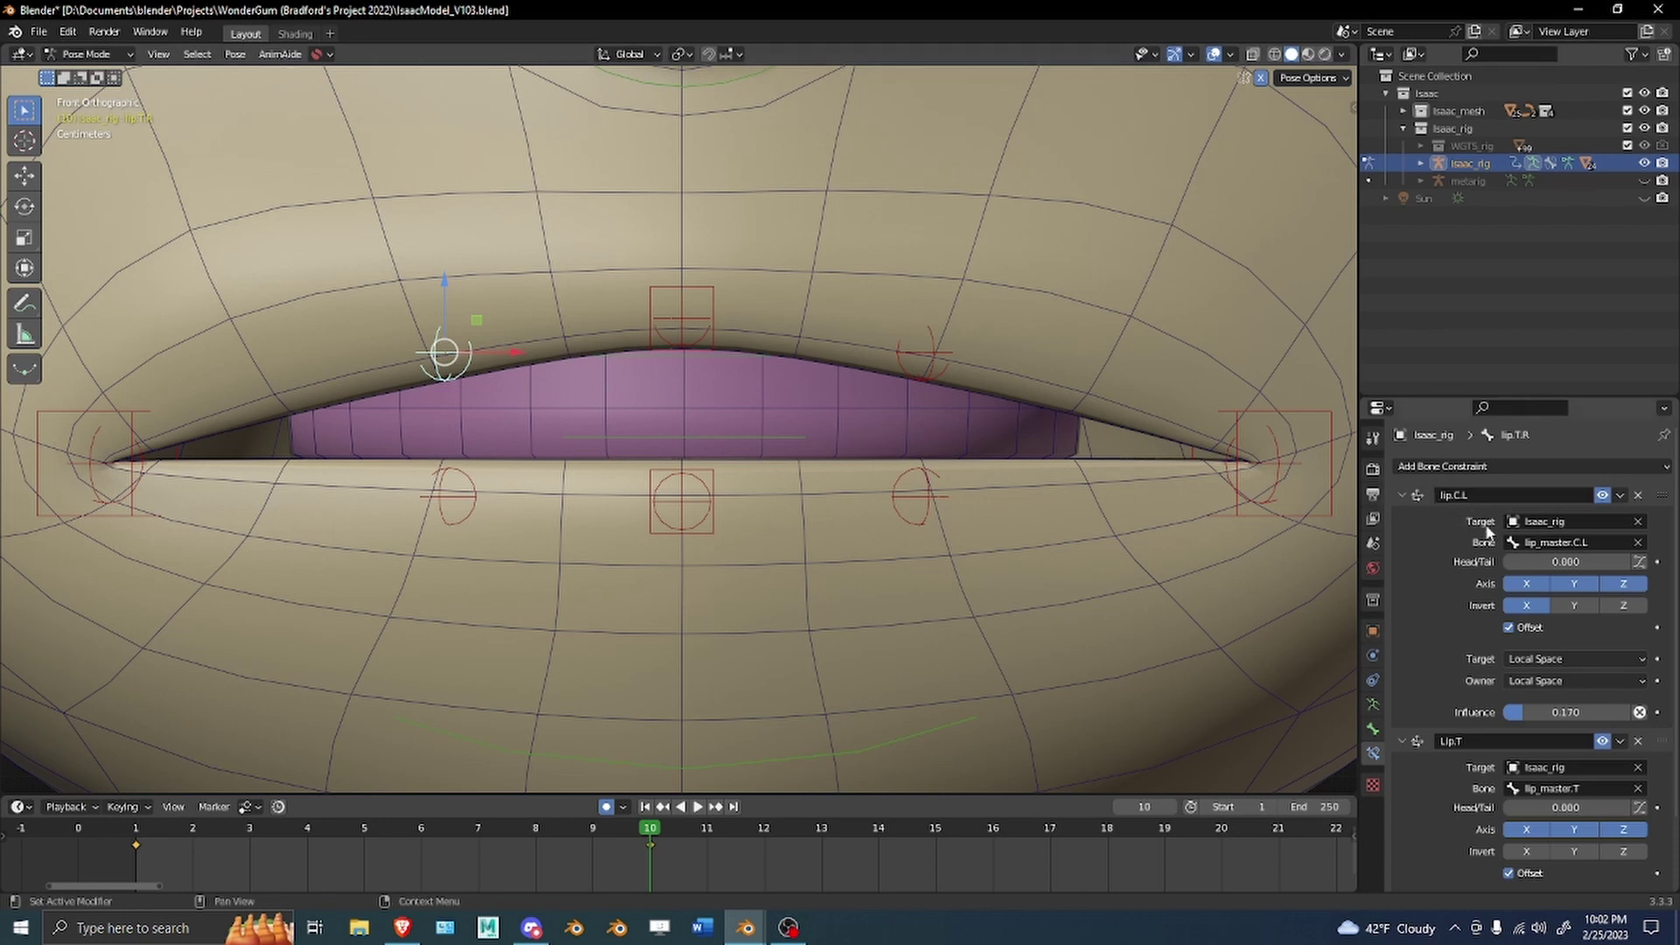
Rename the Copy Location constraint of lip.T.L that targets lip_master.C.L as lip.C.L.
{"action": "left_click", "coordinate": [941, 357]}
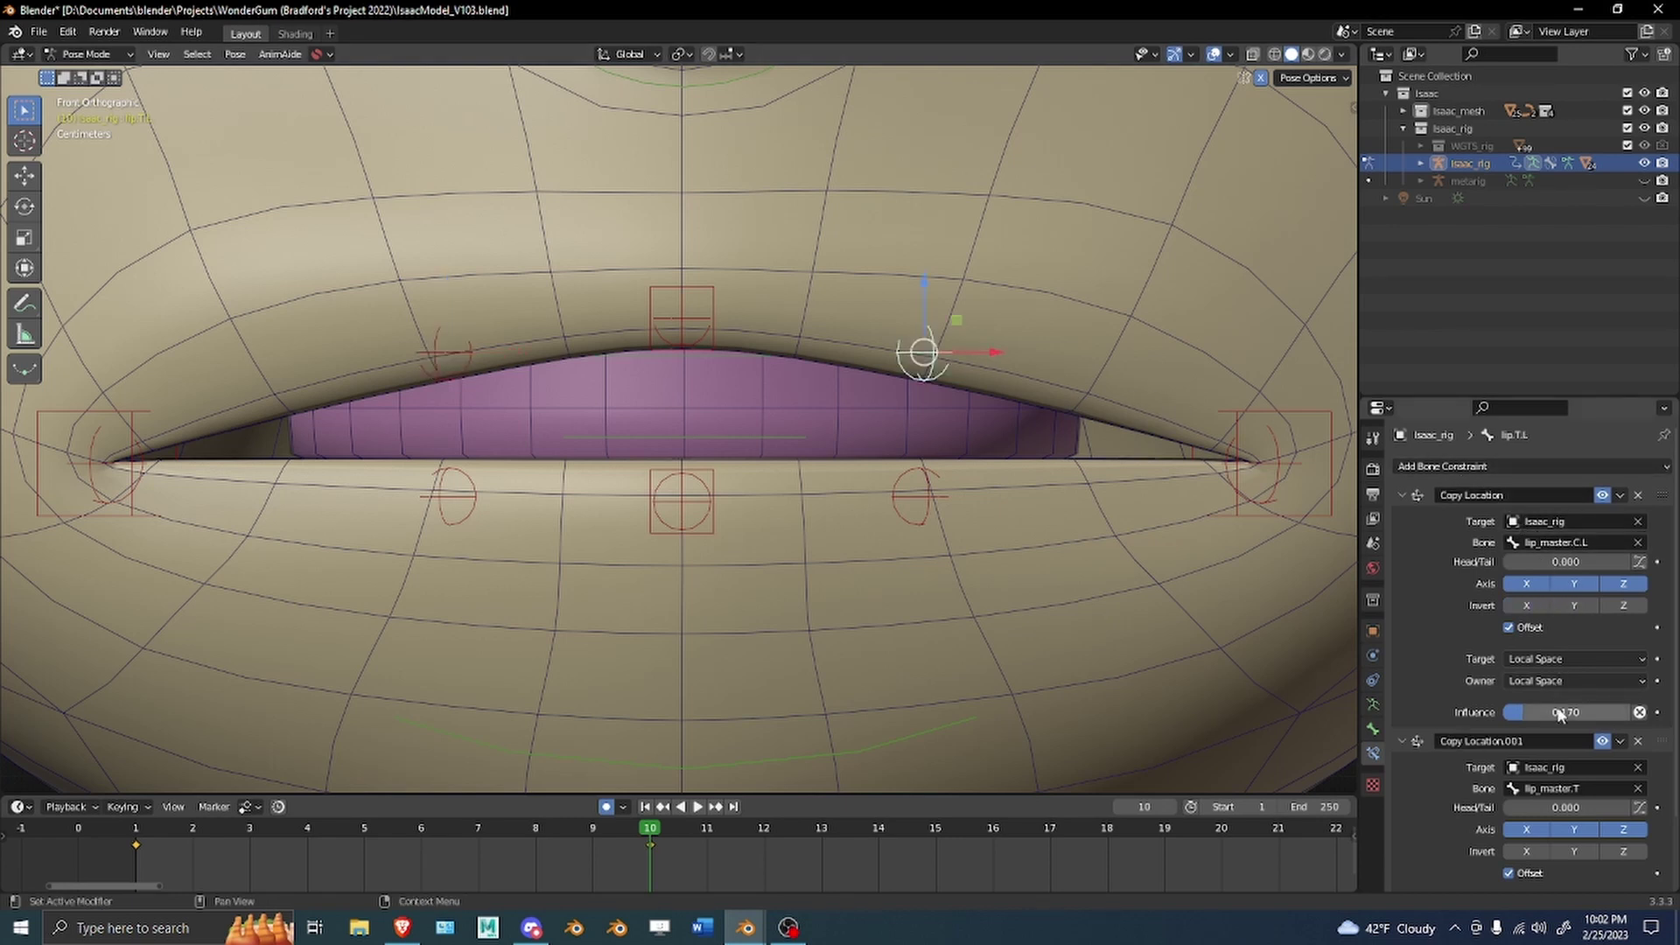
{"action": "left_click_drag", "start_coordinate": [1560, 712], "coordinate": [1587, 712]}
{"action": "right_click", "coordinate": [1587, 712]}
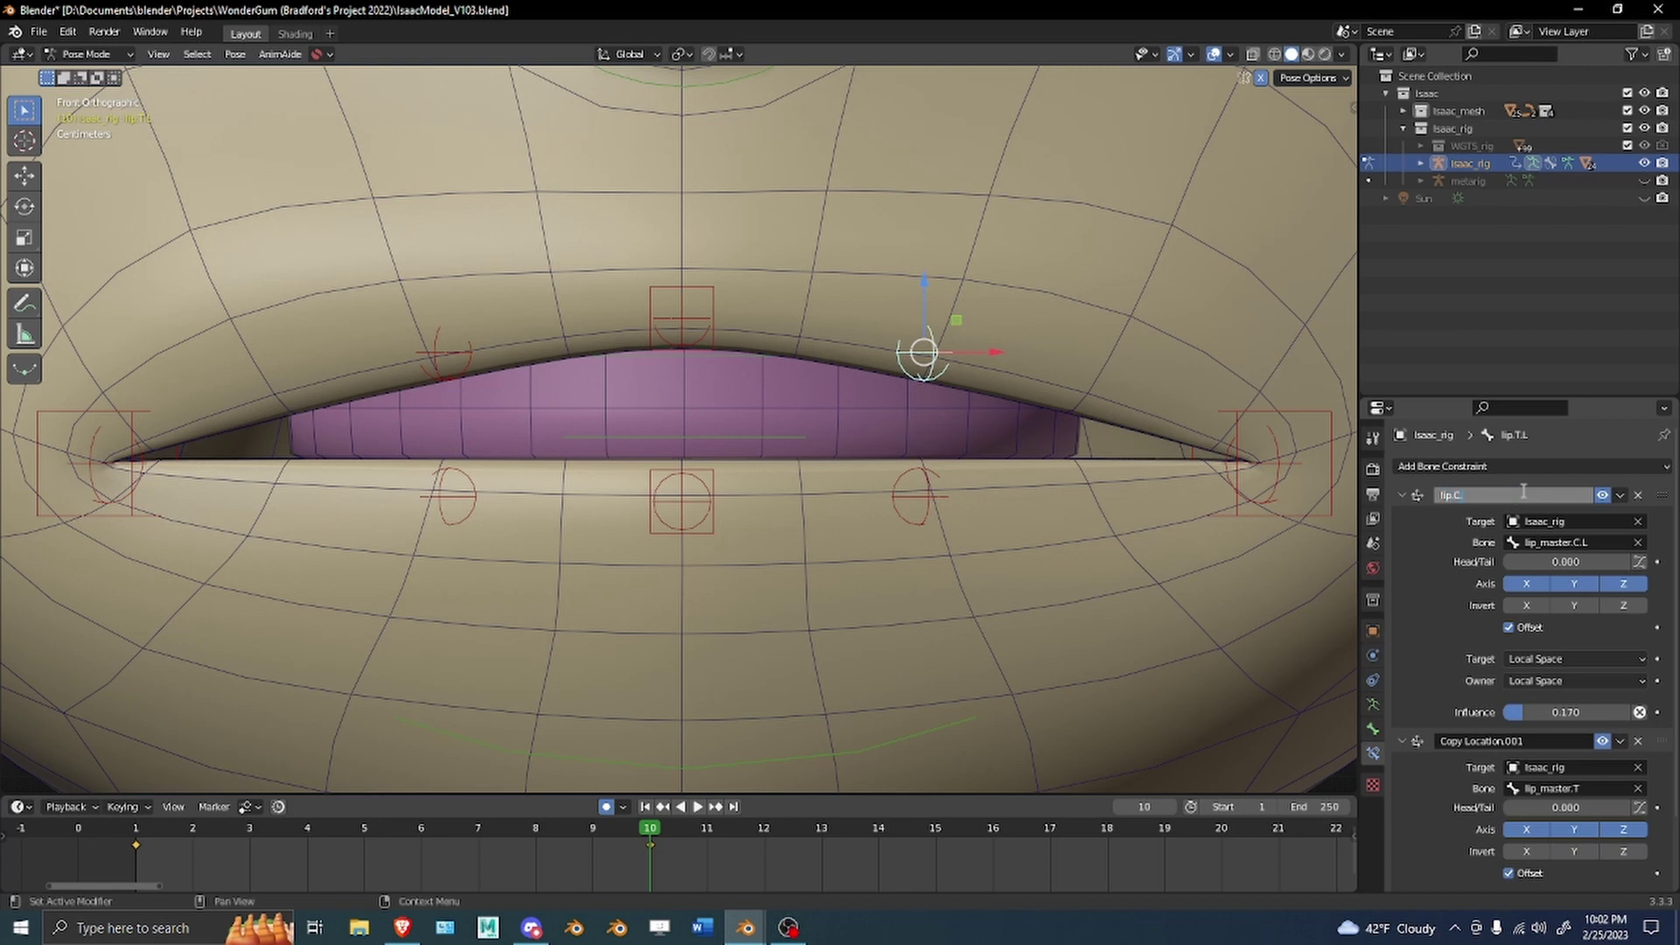
{"action": "key", "text": "Return"}
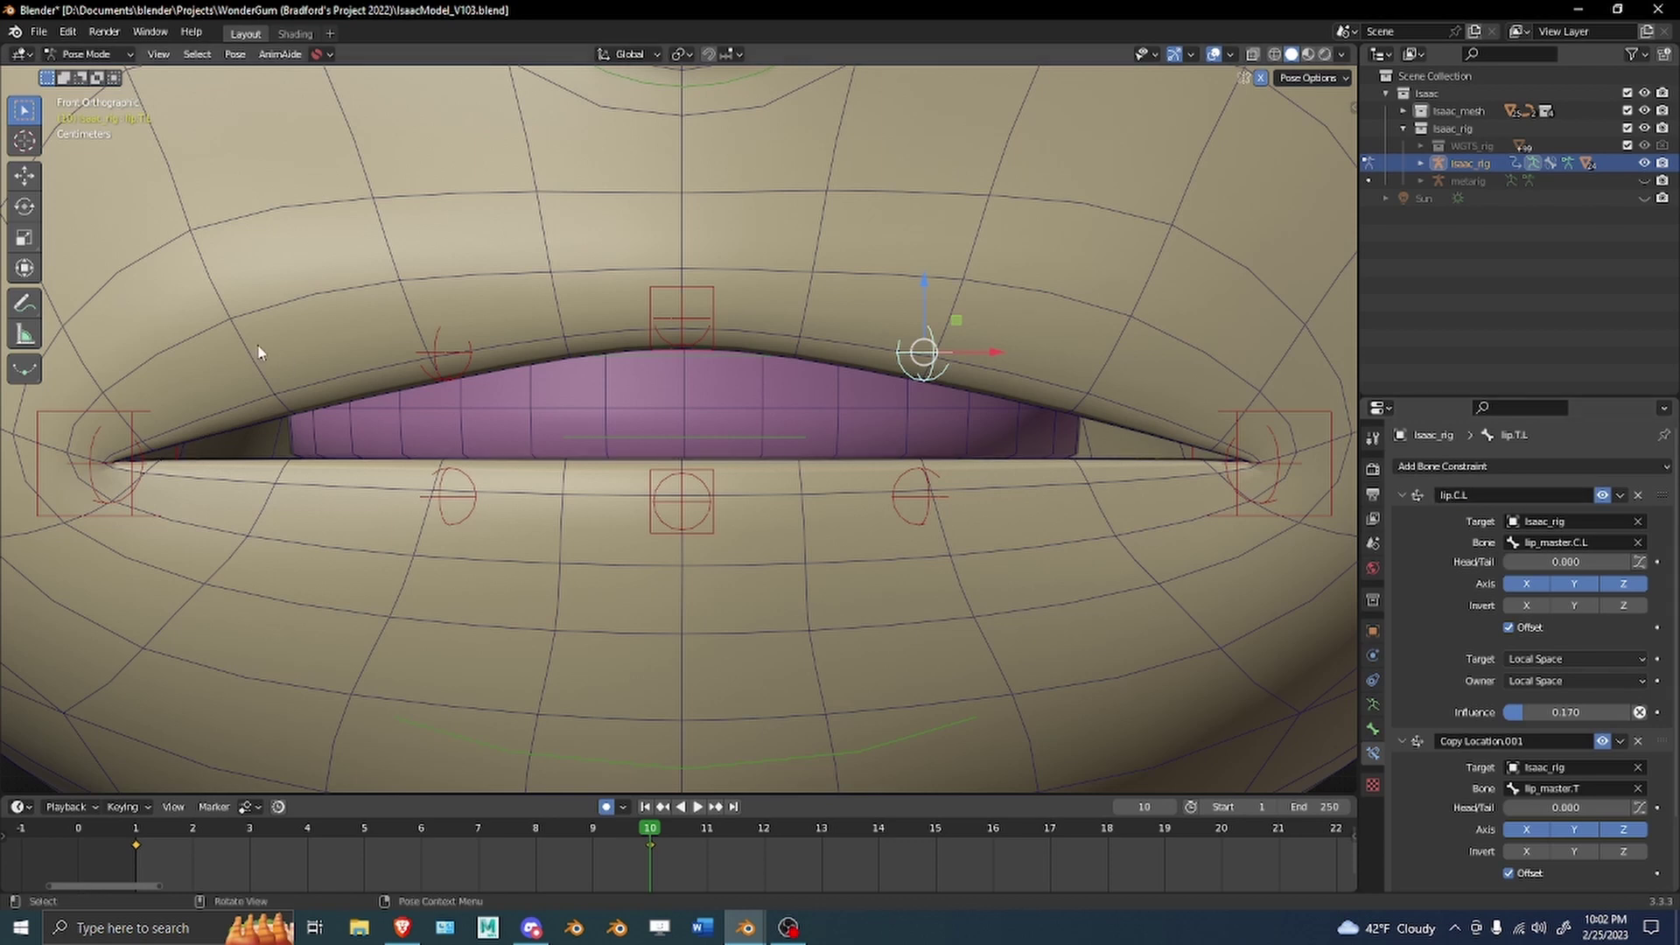
Set the target bone of lip.T.R's lip.C.L constraint to lip_master.C.R and turn off its X inversion.
{"action": "left_click", "coordinate": [439, 356]}
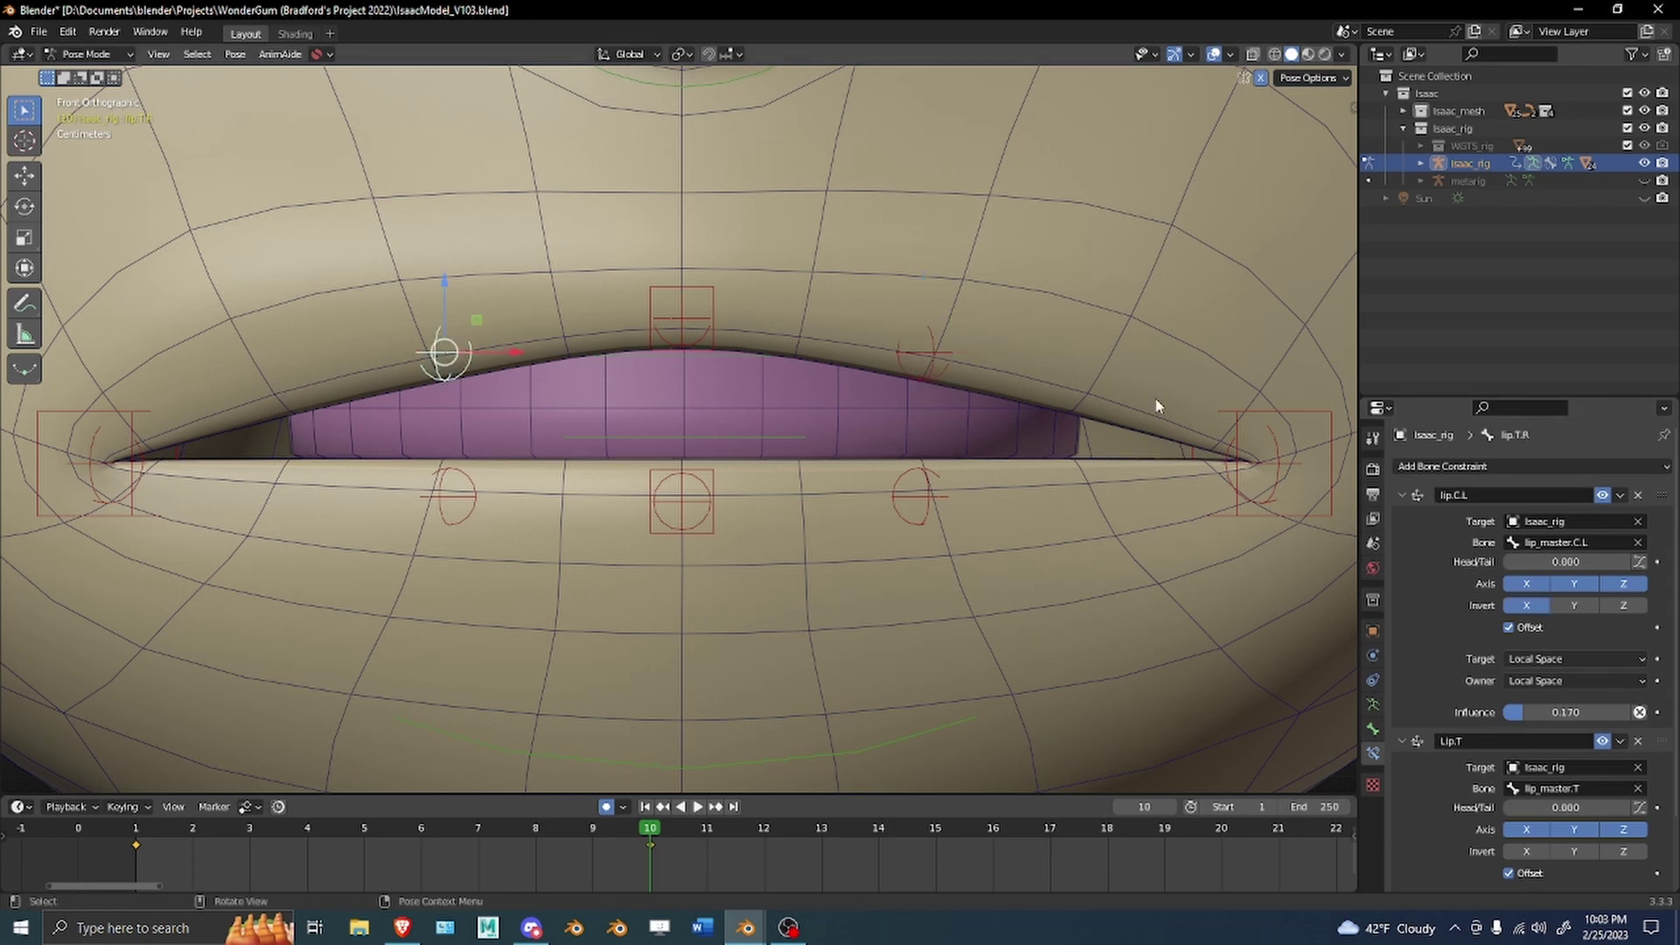
{"action": "left_click", "coordinate": [1599, 542]}
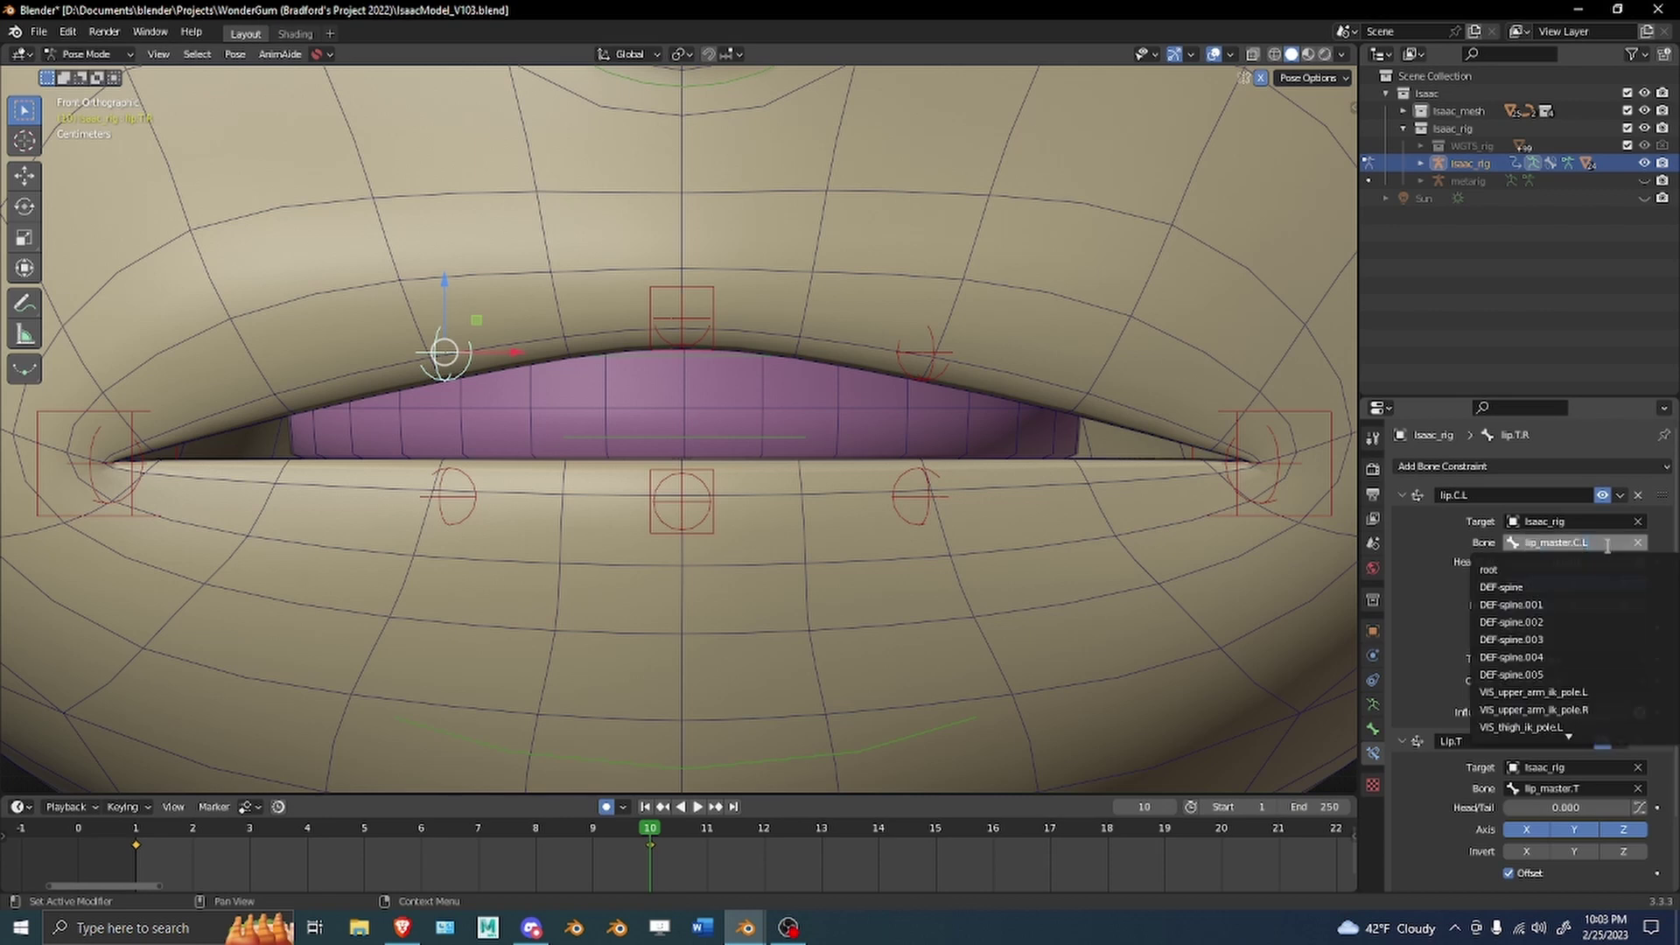
{"action": "key", "text": "BackSpace"}
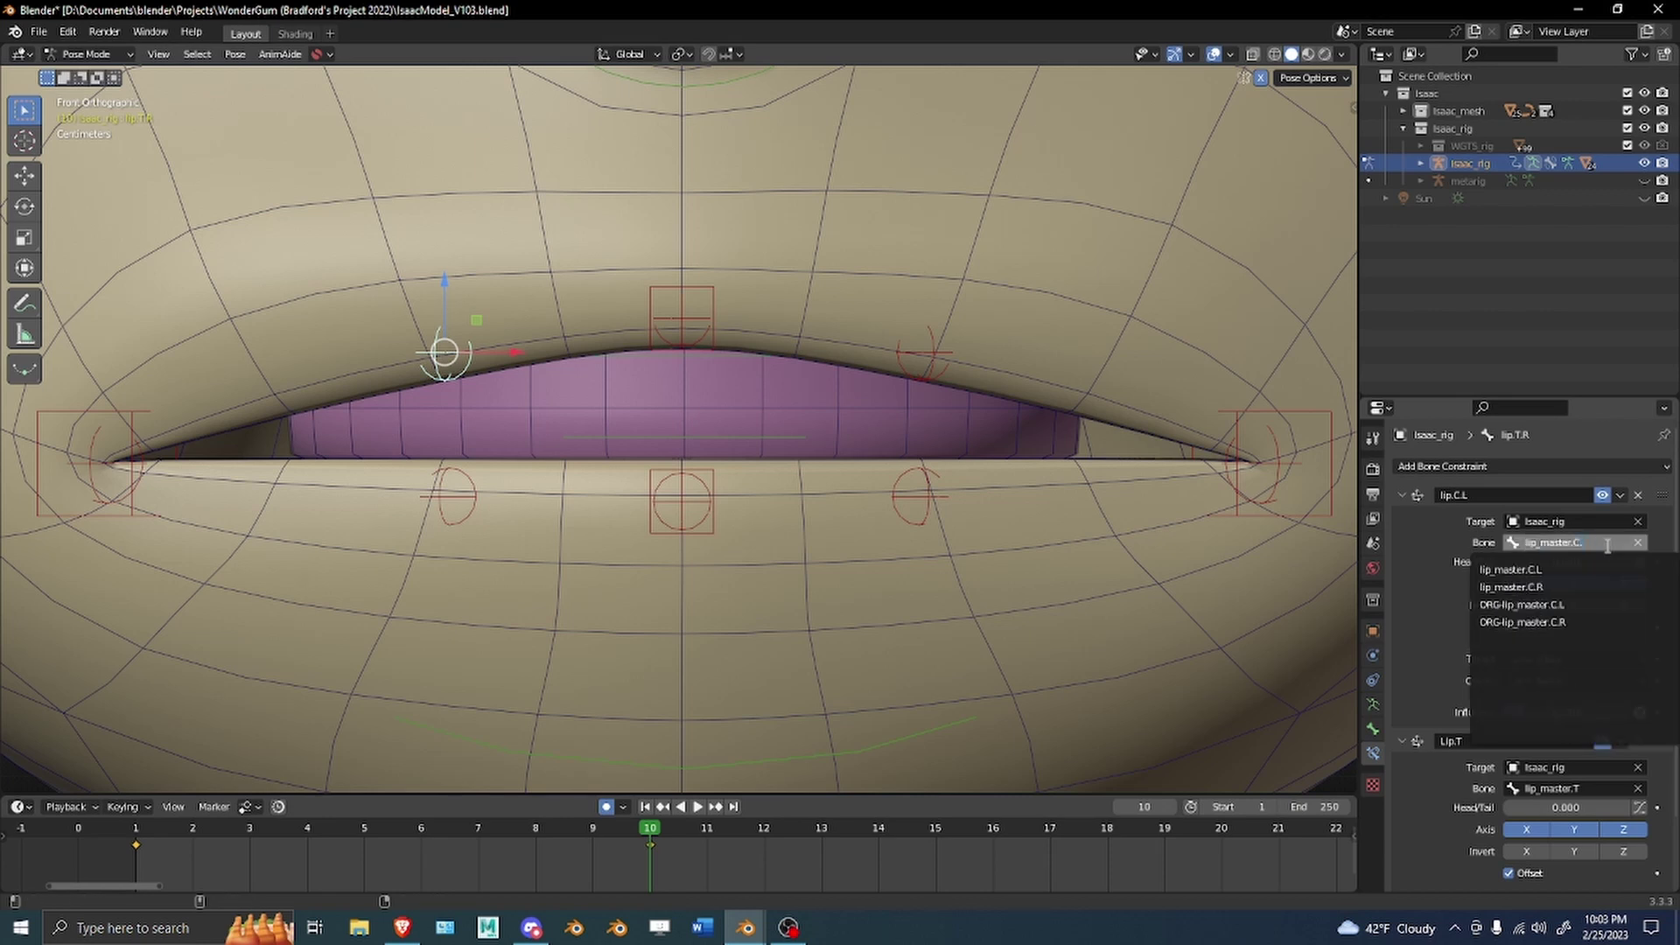
{"action": "type", "text": "R"}
{"action": "key", "text": "Return"}
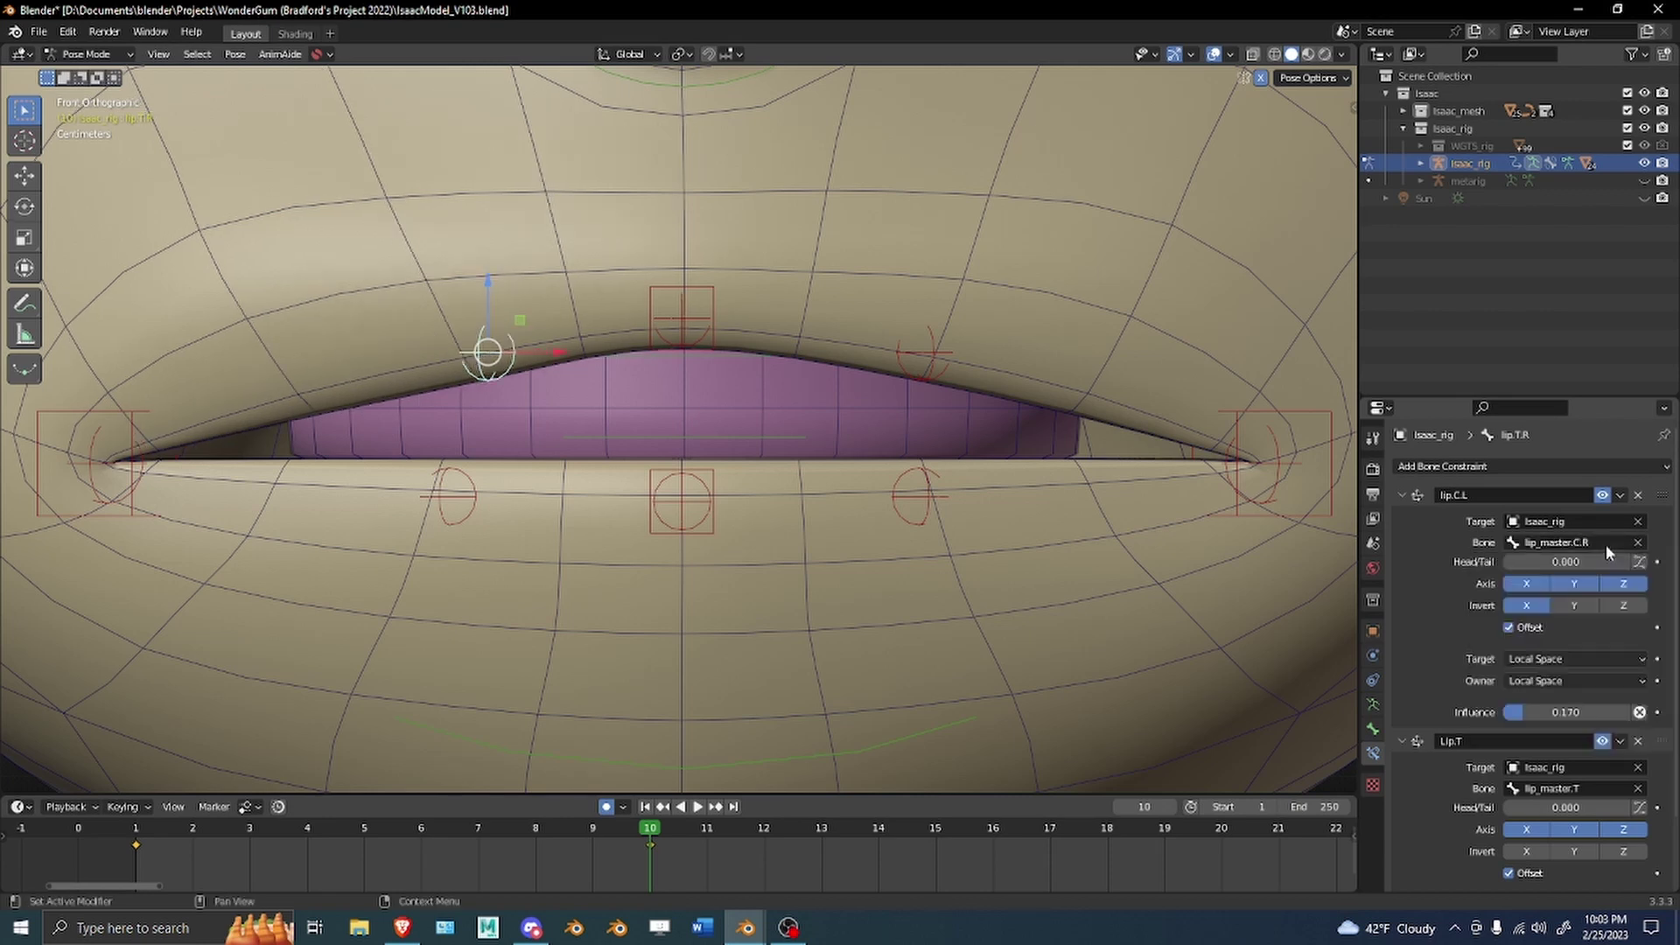
{"action": "left_click", "coordinate": [1530, 606]}
Try moving the mouth-corner control lip_master.C.R freely to test how the upper-lip side control follows.
{"action": "left_click", "coordinate": [125, 412]}
{"action": "key", "text": "g"}
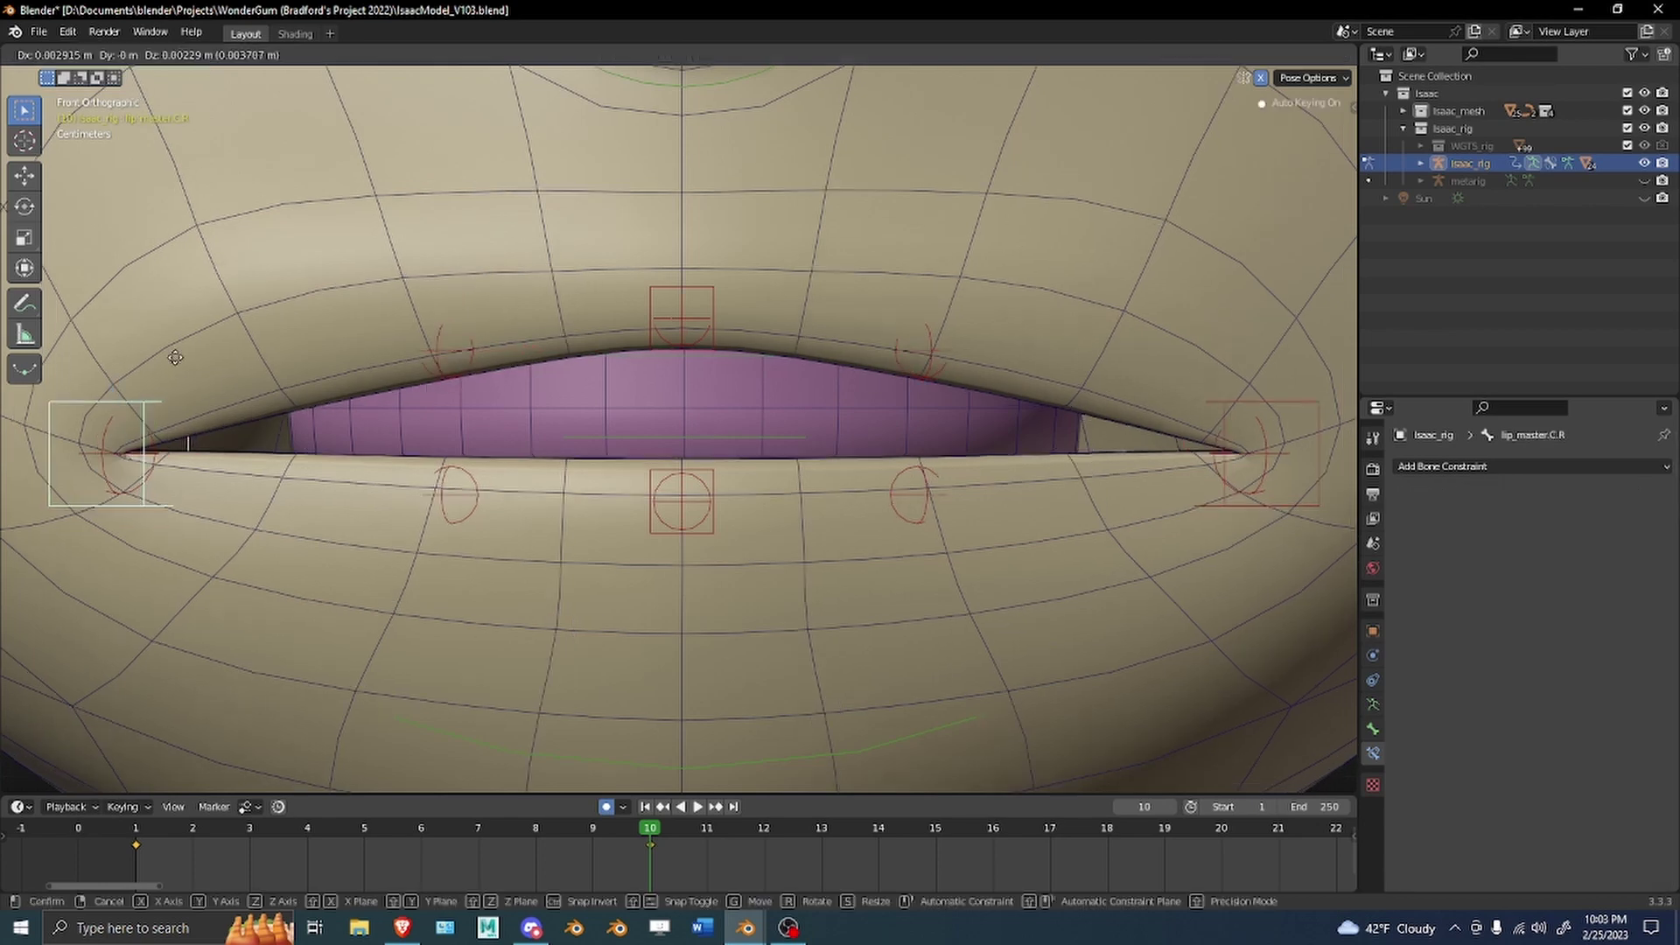
{"action": "right_click", "coordinate": [258, 387]}
Copy the Lip.T Copy Location constraint of upper-lip control lip.T.R onto lower-lip control lip.B.R.
{"action": "left_click", "coordinate": [428, 356]}
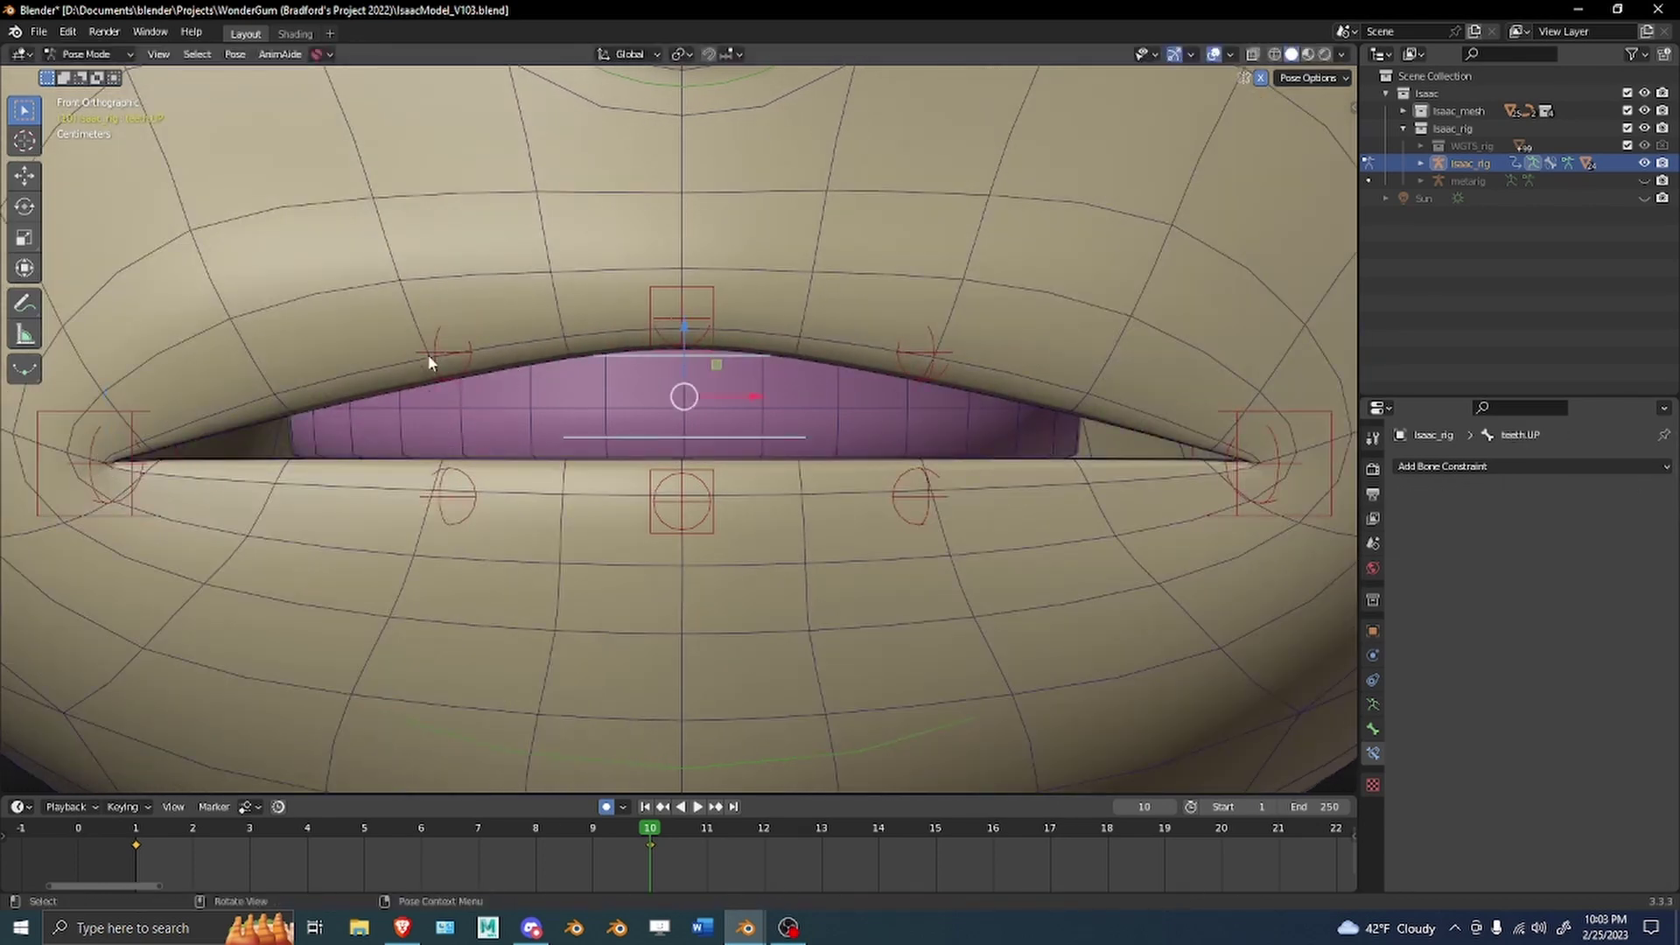
{"action": "left_click", "coordinate": [142, 409]}
{"action": "left_click", "coordinate": [446, 355]}
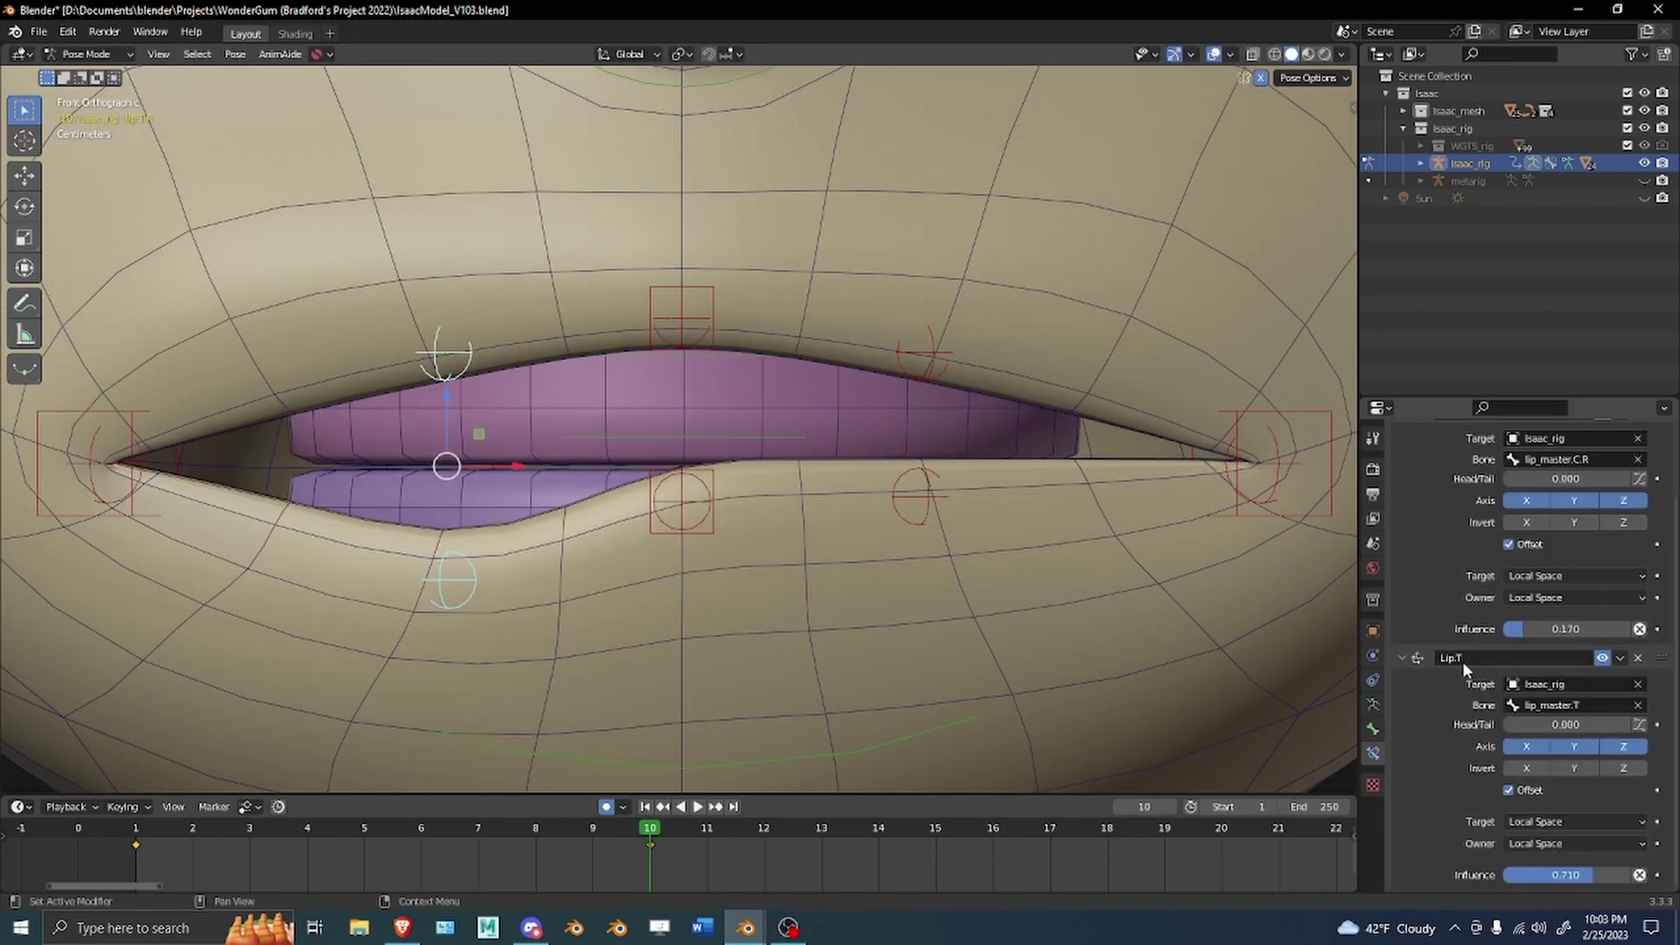
Rename lip.T.R's Lip.T constraint as Lip.B and set its target bone to lip_master.B.
{"action": "left_click", "coordinate": [1479, 659]}
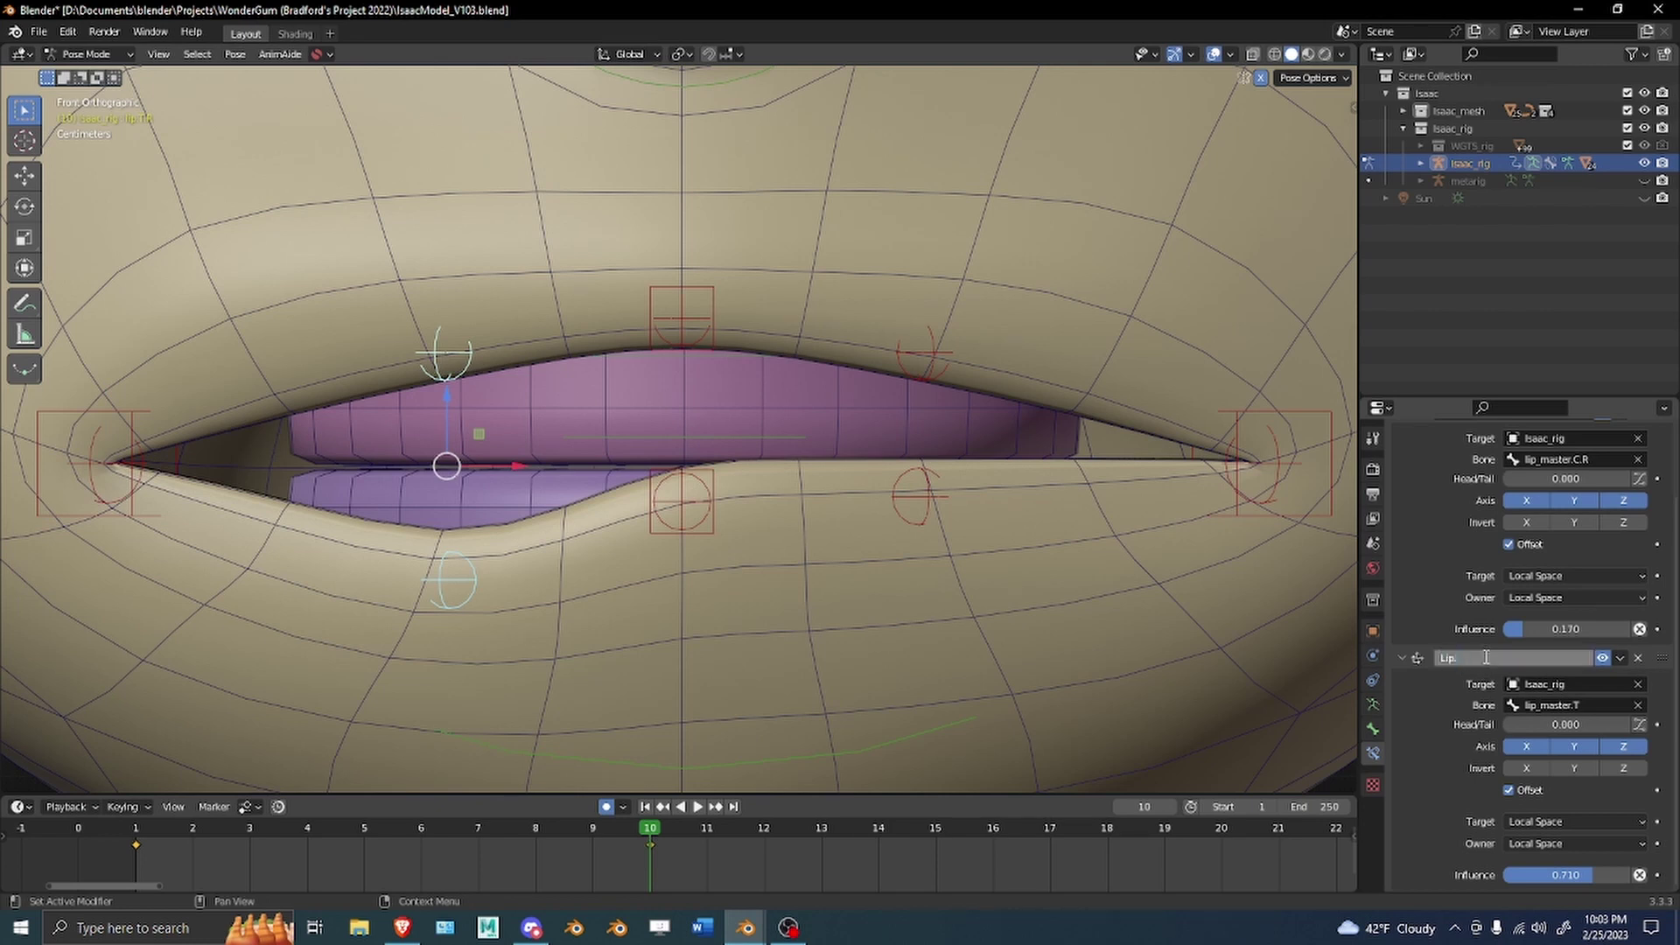
{"action": "key", "text": "Return"}
{"action": "left_click", "coordinate": [1483, 654]}
{"action": "key", "text": "Return"}
{"action": "left_click", "coordinate": [1593, 705]}
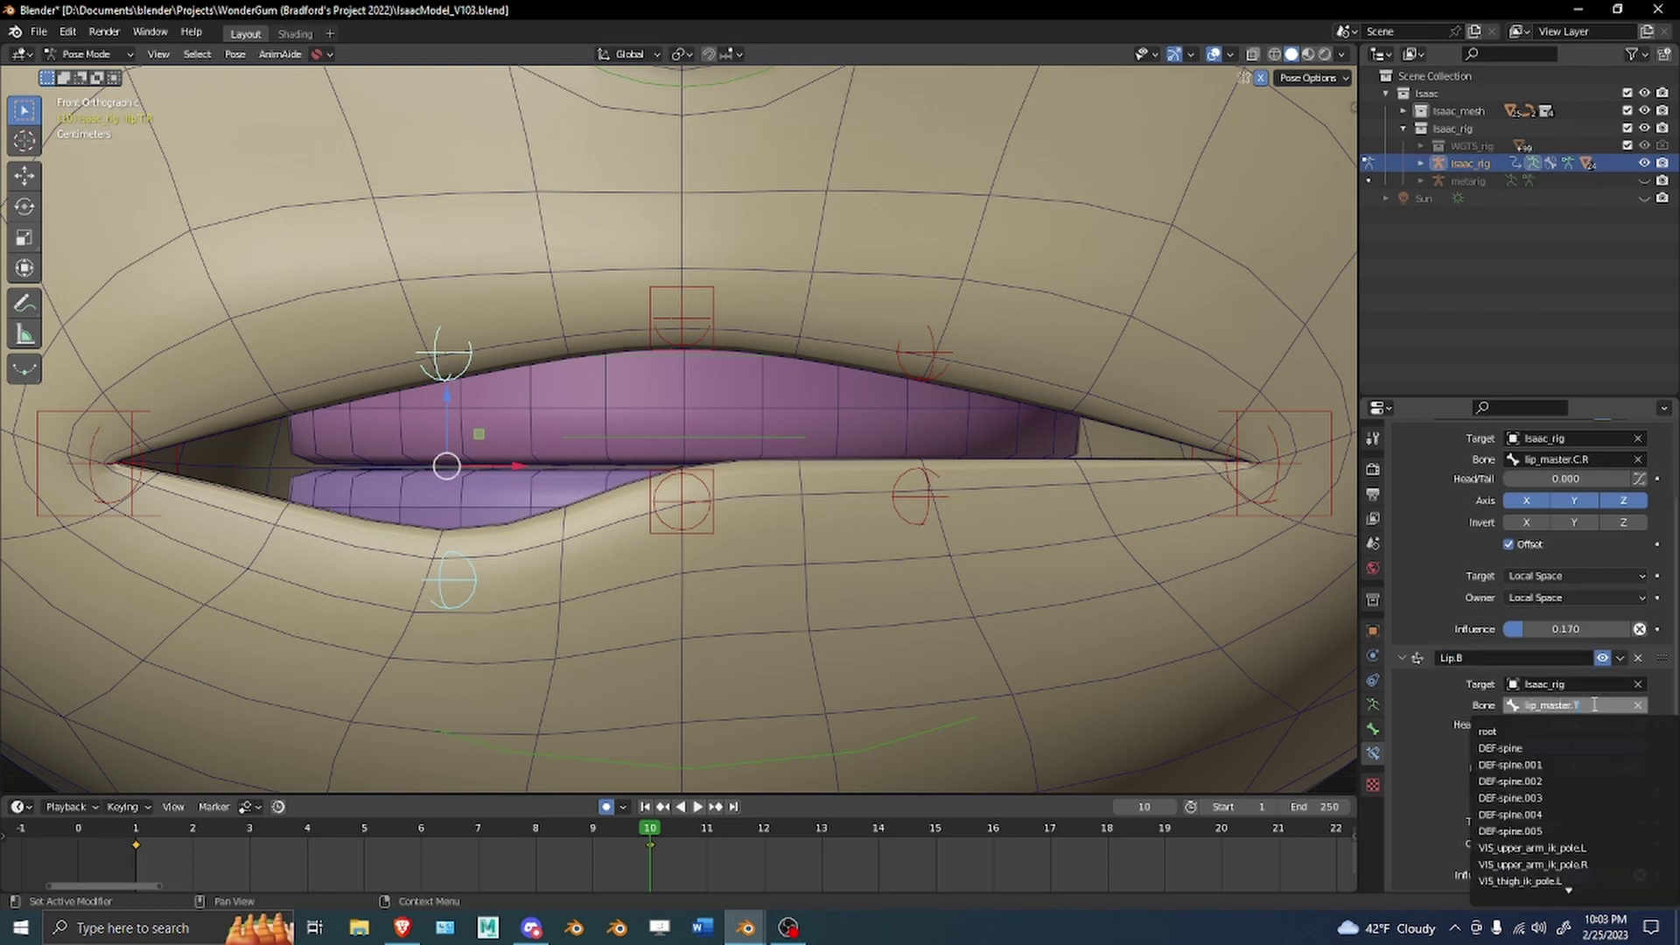
{"action": "type", "text": "B"}
{"action": "key", "text": "Return"}
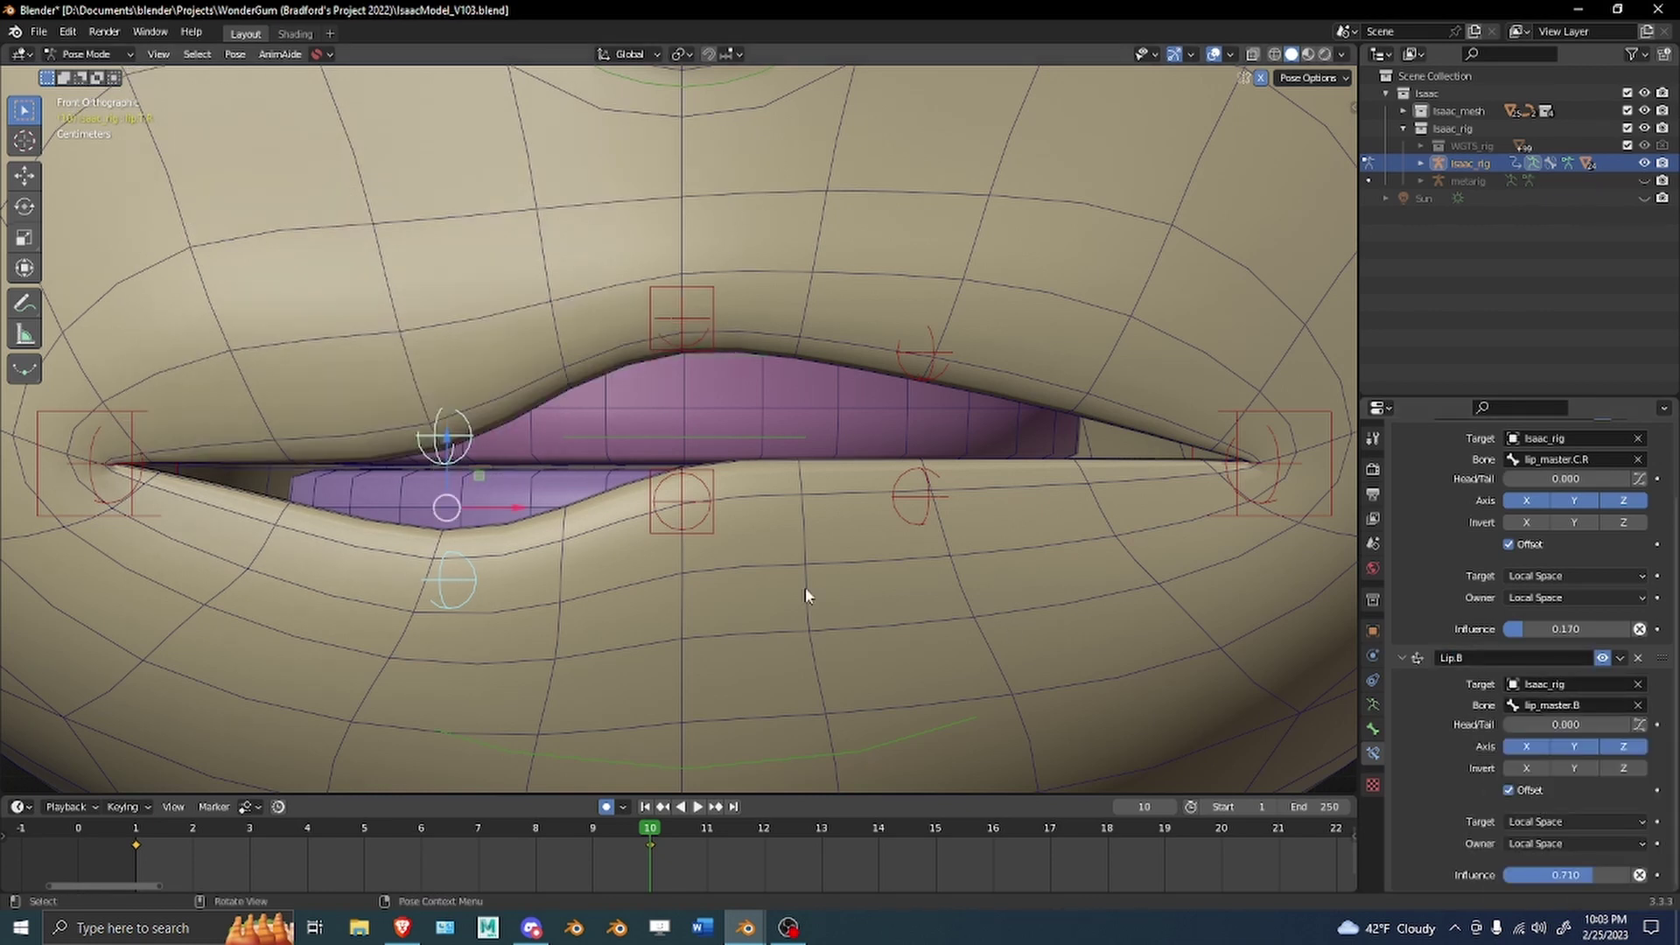
Try moving the middle lower-lip control lip_master.B freely to test the retargeted constraint.
{"action": "left_click", "coordinate": [704, 533]}
{"action": "key", "text": "g"}
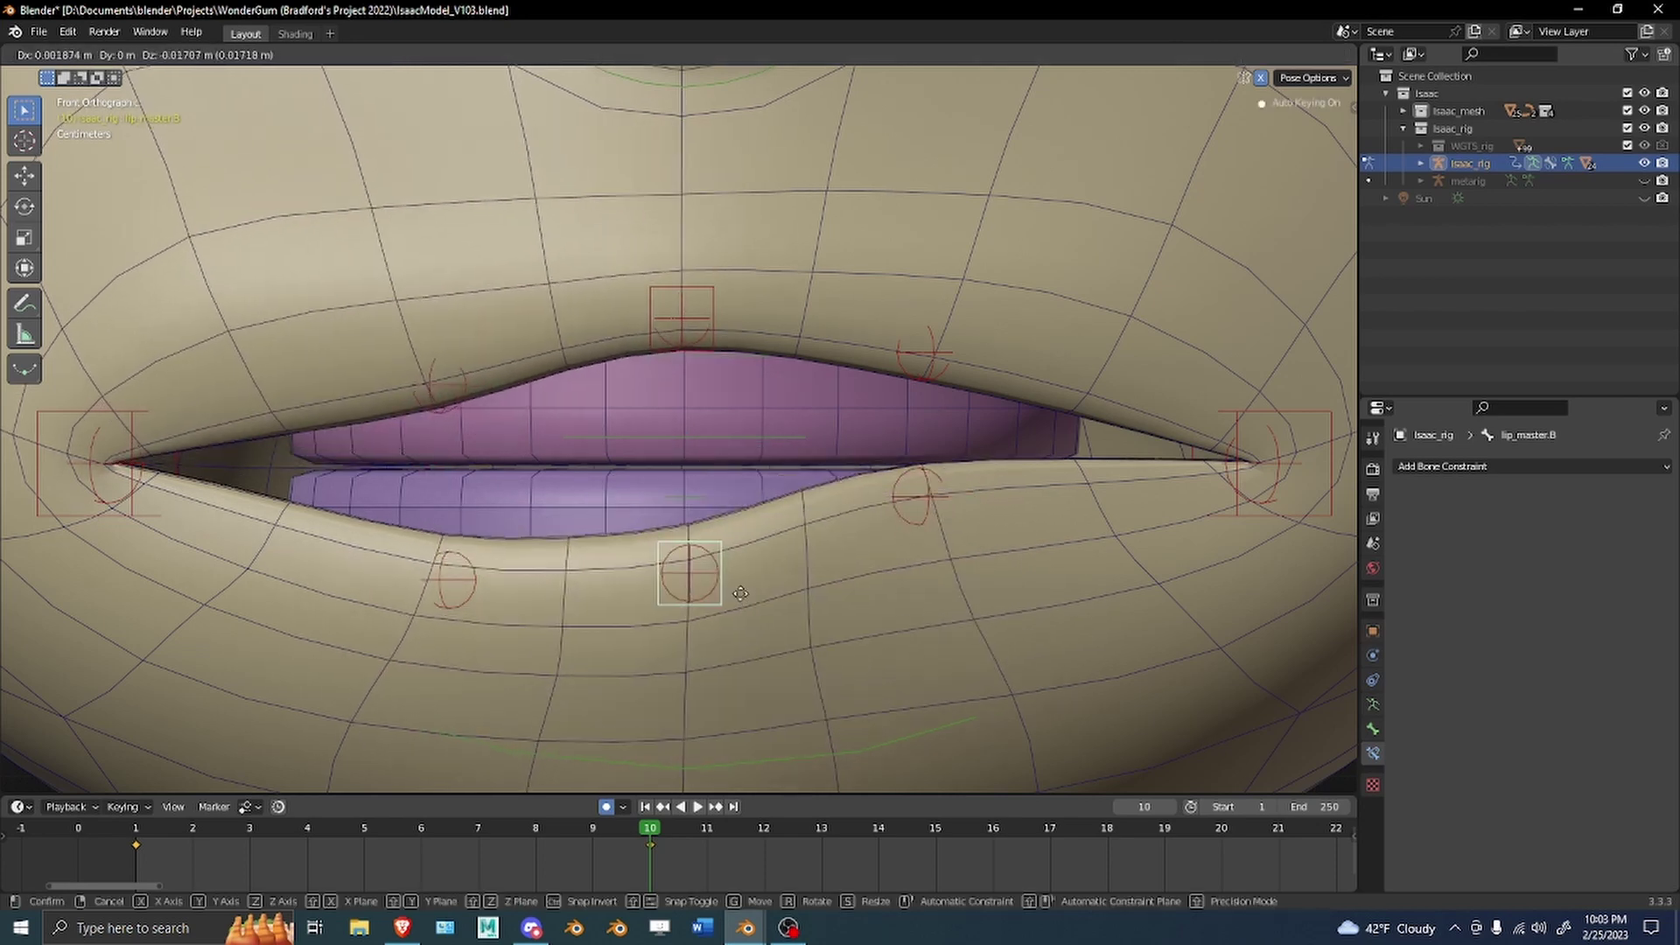
{"action": "right_click", "coordinate": [513, 582]}
Undo the target bone change on lip.T.R's Lip.B constraint and restore the constraint's name to Lip.T.
{"action": "left_click", "coordinate": [442, 442]}
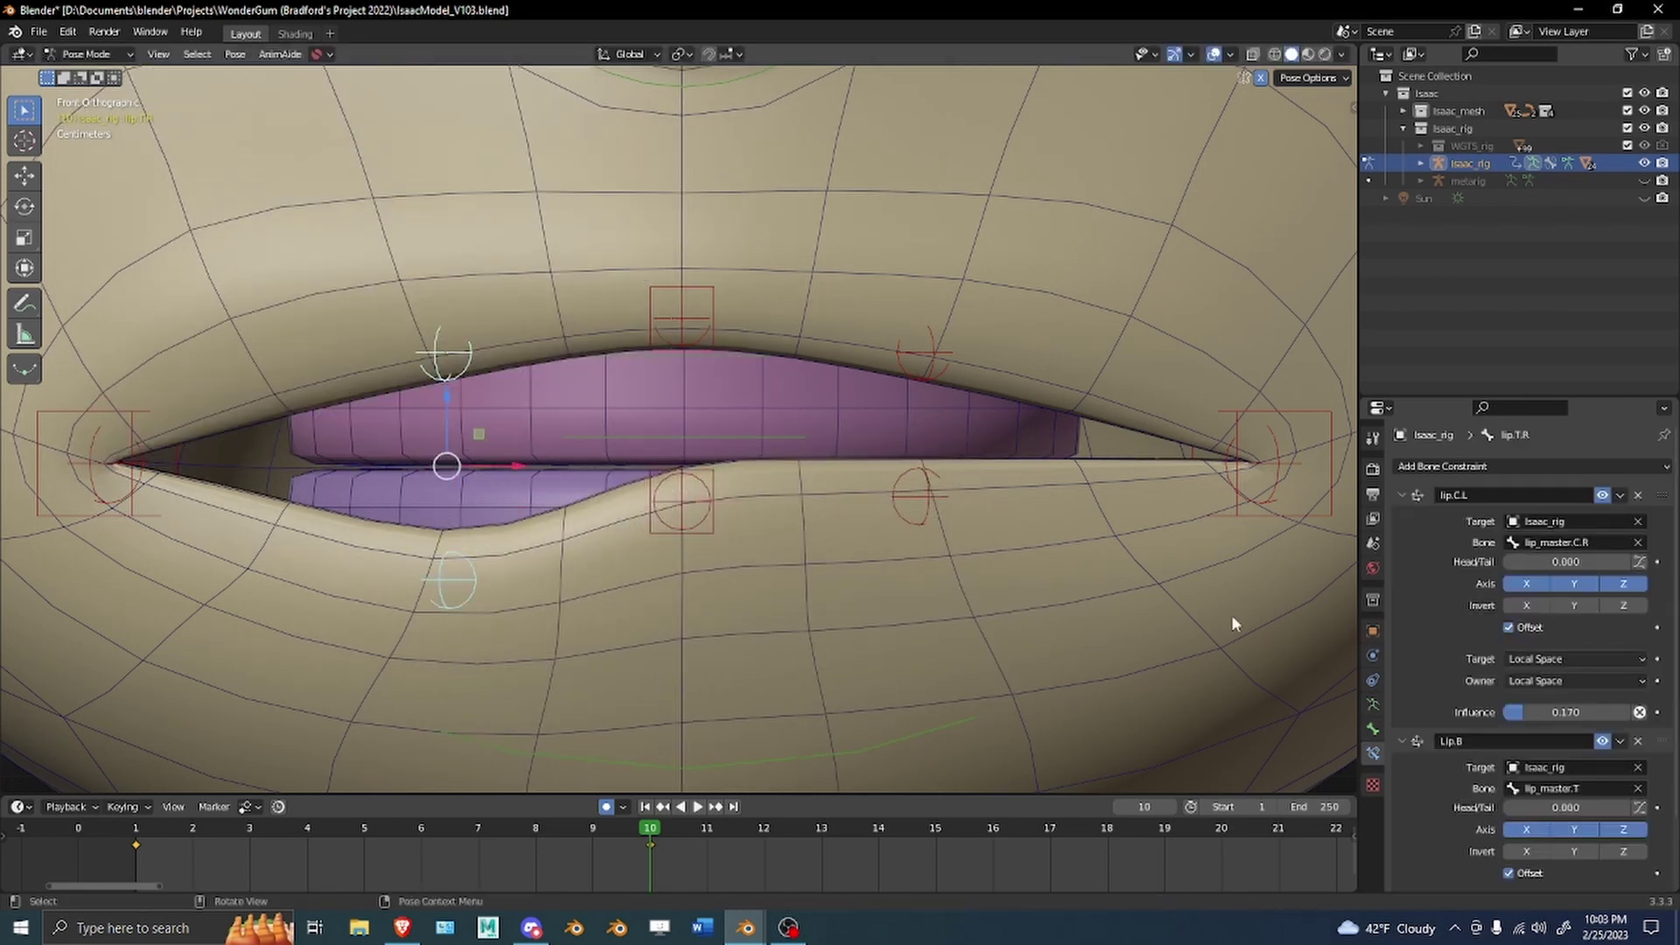
{"action": "left_click", "coordinate": [1507, 732]}
{"action": "left_click", "coordinate": [1505, 737]}
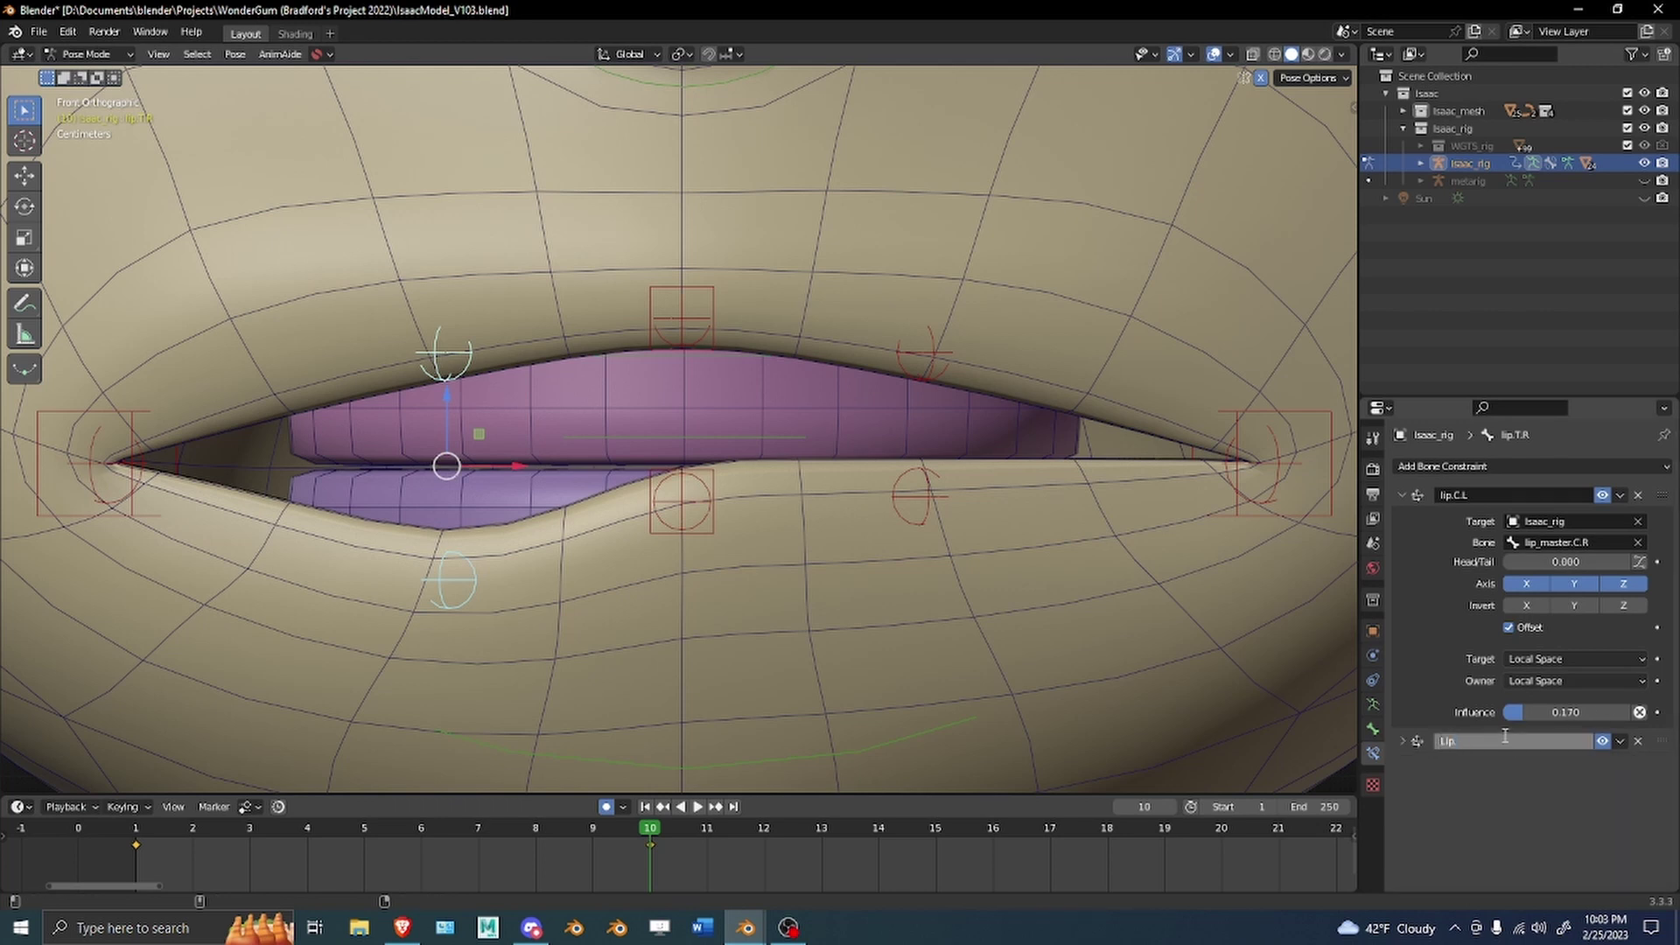
{"action": "left_click", "coordinate": [1405, 740]}
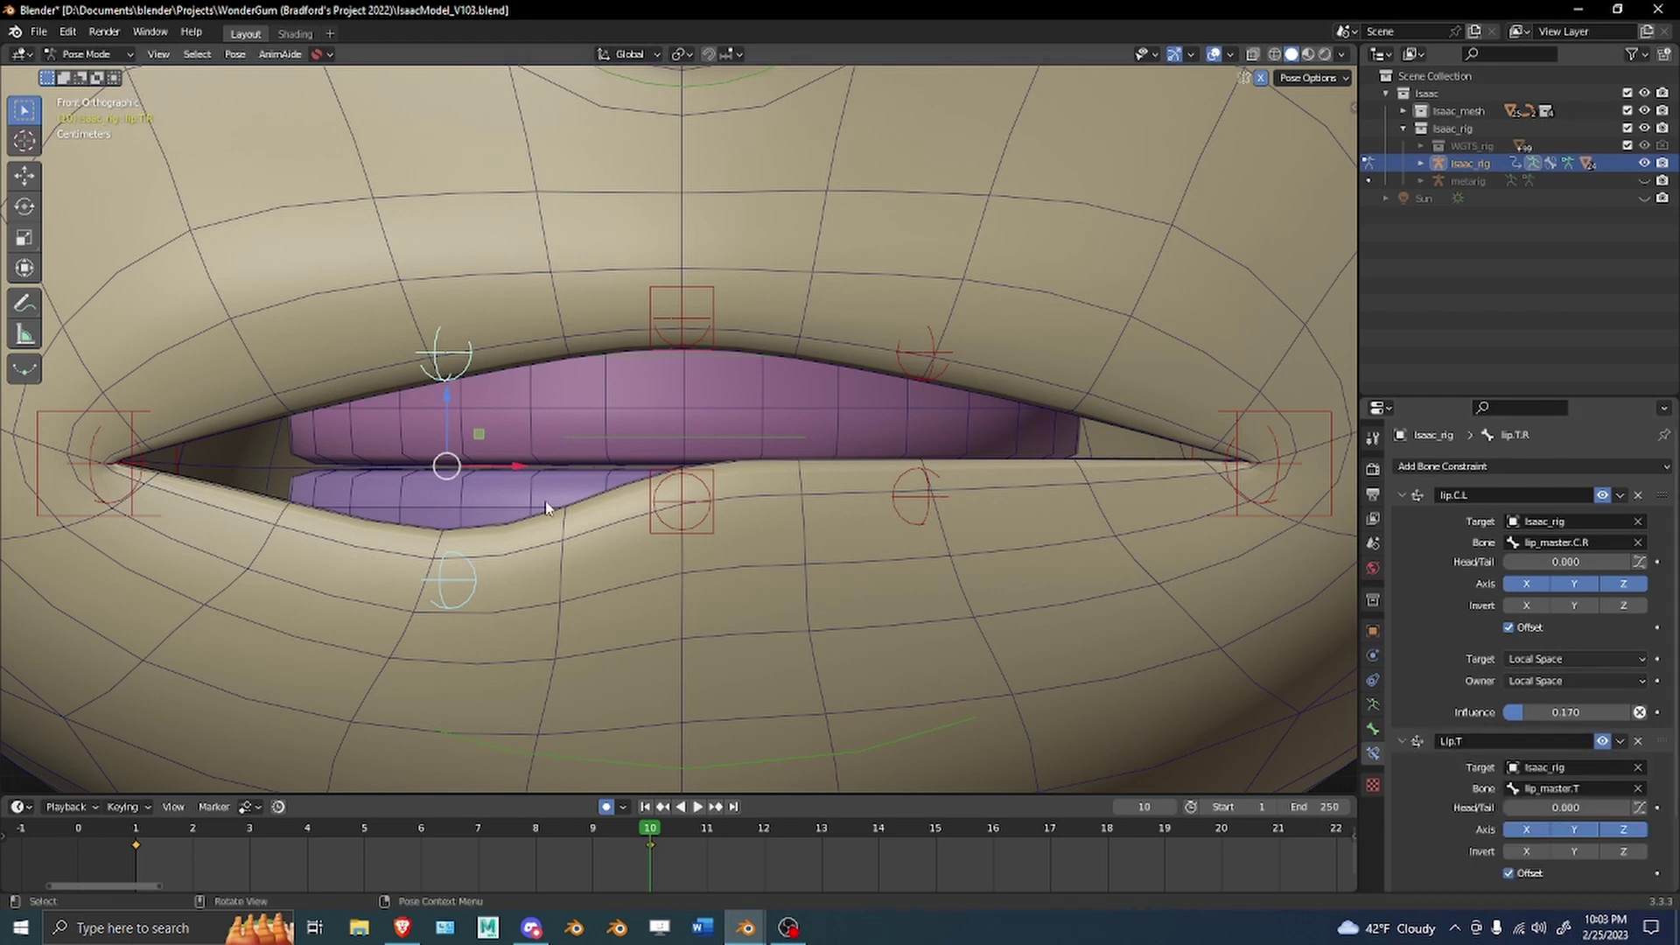
Rename the copied Lip.T constraint of lip.B.R as Lip.B and set its target bone to lip_master.B.
{"action": "left_click", "coordinate": [615, 567]}
{"action": "left_click", "coordinate": [454, 594]}
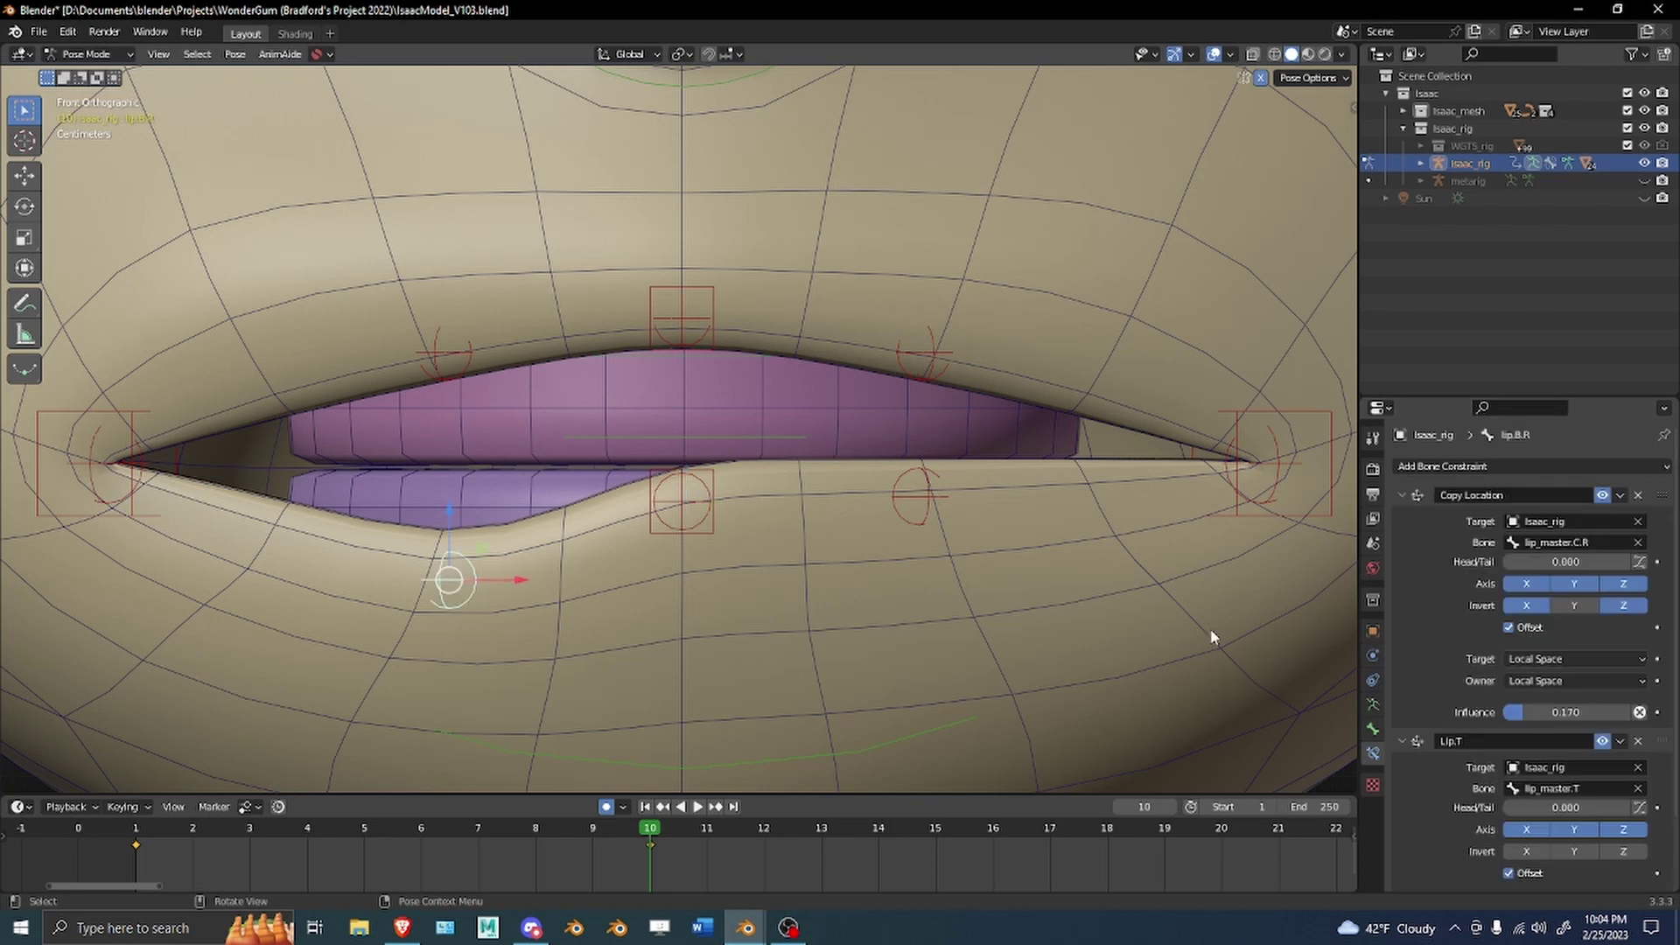
{"action": "scroll", "coordinate": [1460, 630], "scroll_direction": "down", "scroll_amount": 3}
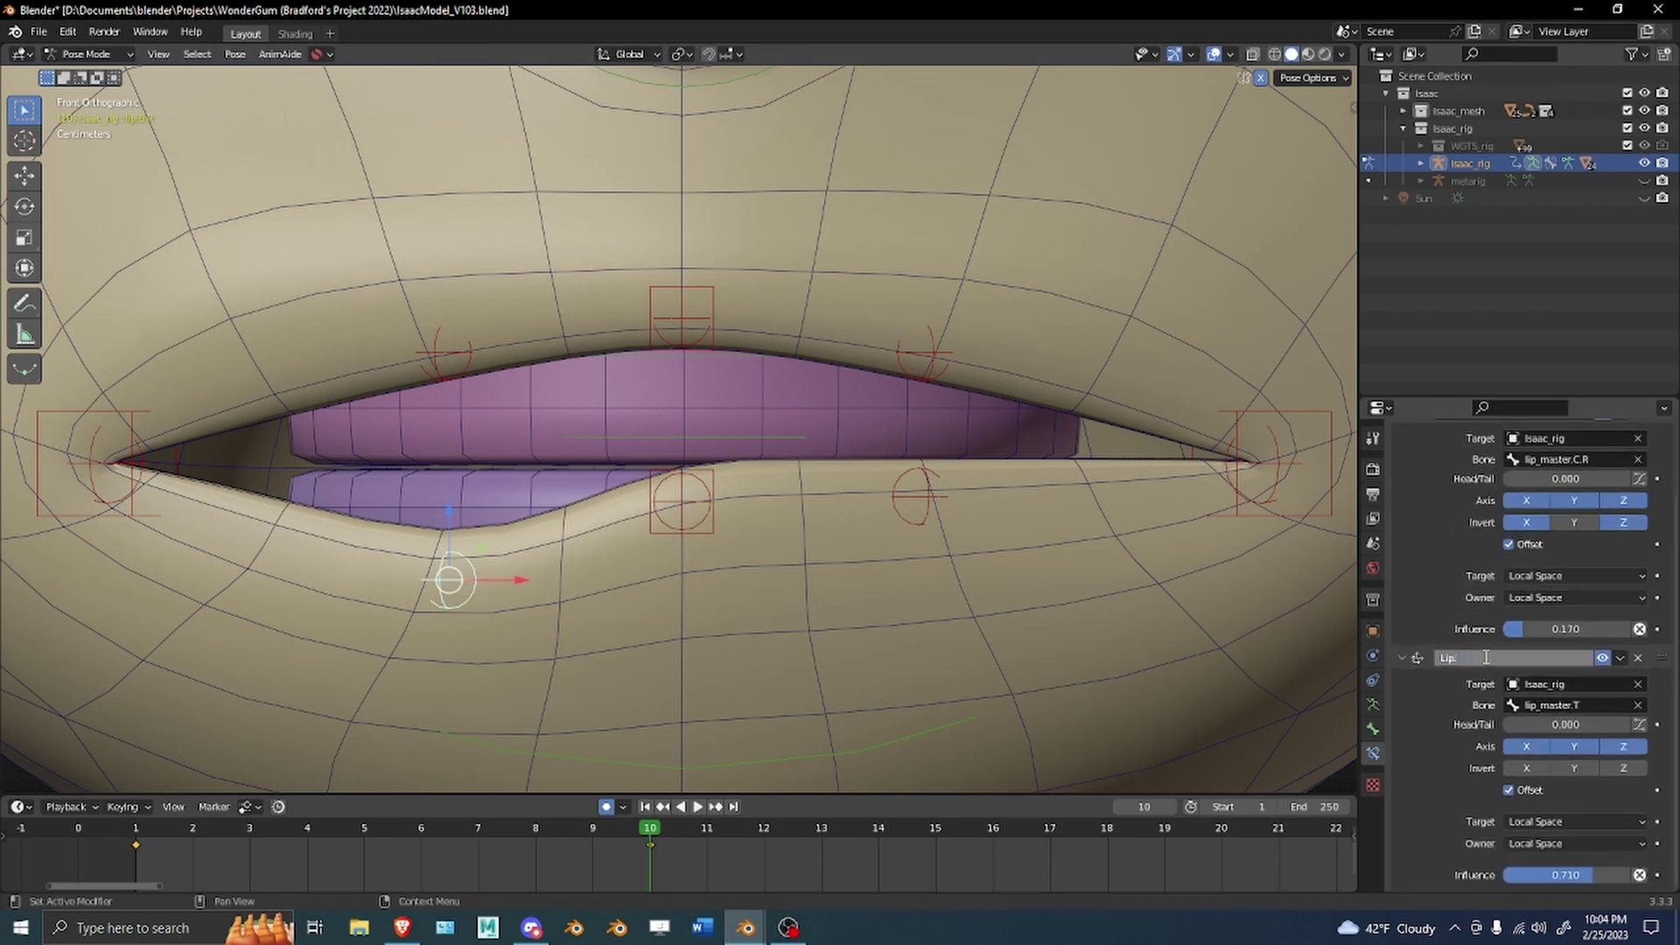
{"action": "type", "text": "B"}
{"action": "key", "text": "Return"}
{"action": "double_click", "coordinate": [1601, 705]}
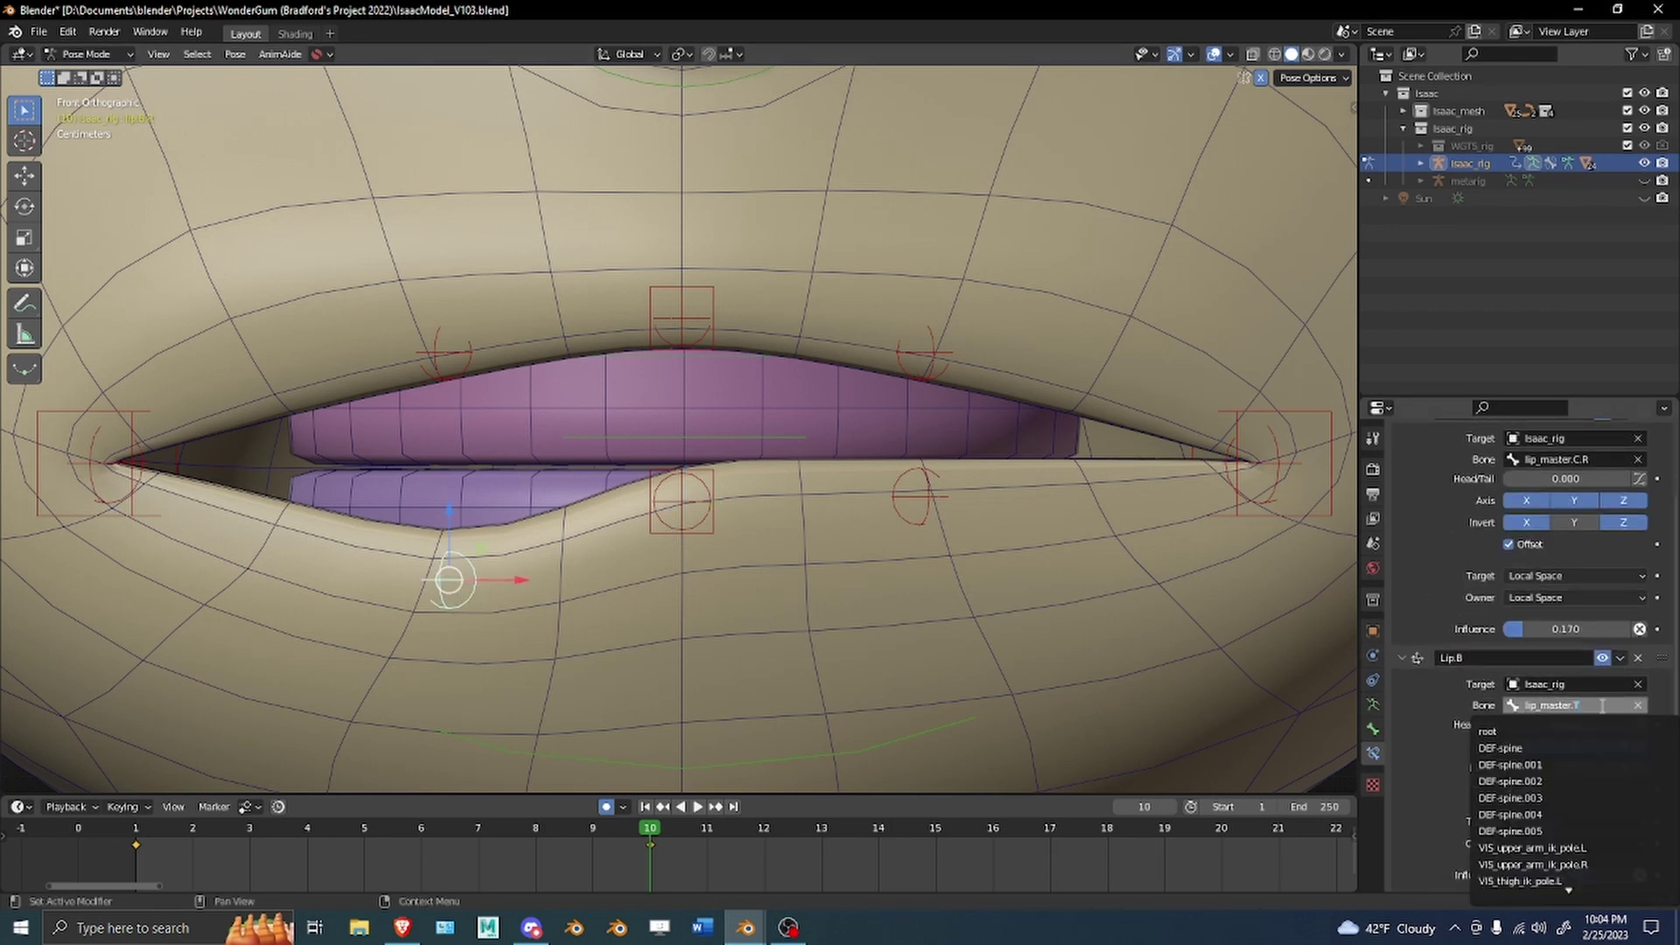
{"action": "key", "text": "BackSpace"}
{"action": "type", "text": "B"}
{"action": "key", "text": "Return"}
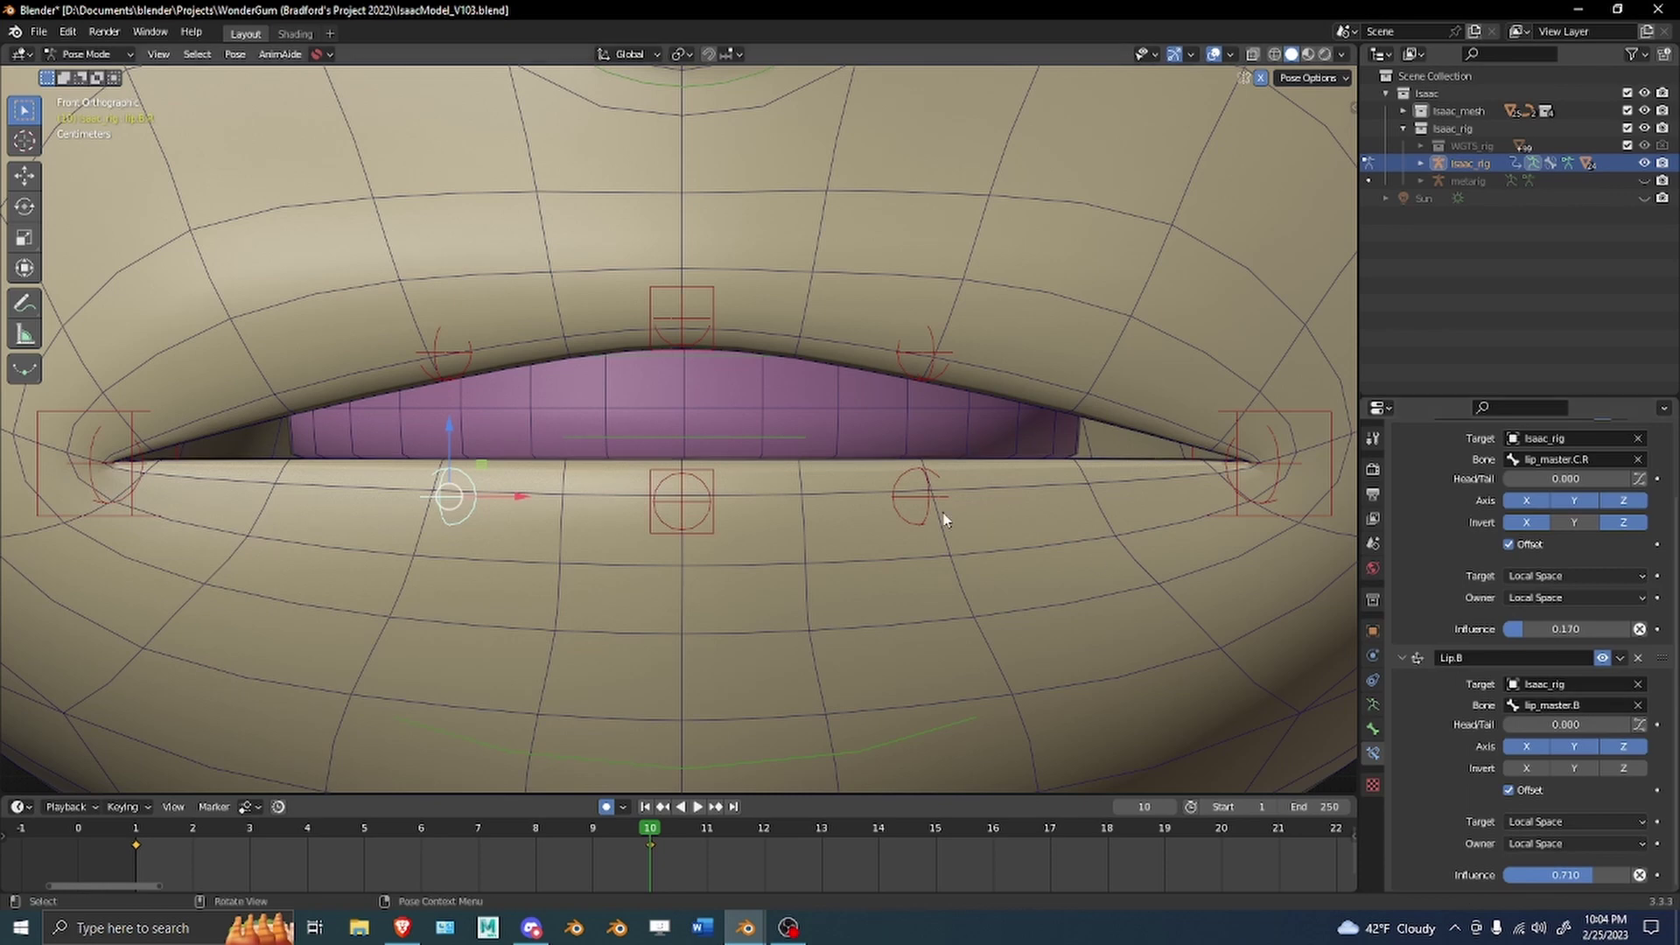
Try moving the middle lower-lip control lip_master.B freely, and select lip.B.R to view its constraints.
{"action": "left_click", "coordinate": [663, 534]}
{"action": "key", "text": "g"}
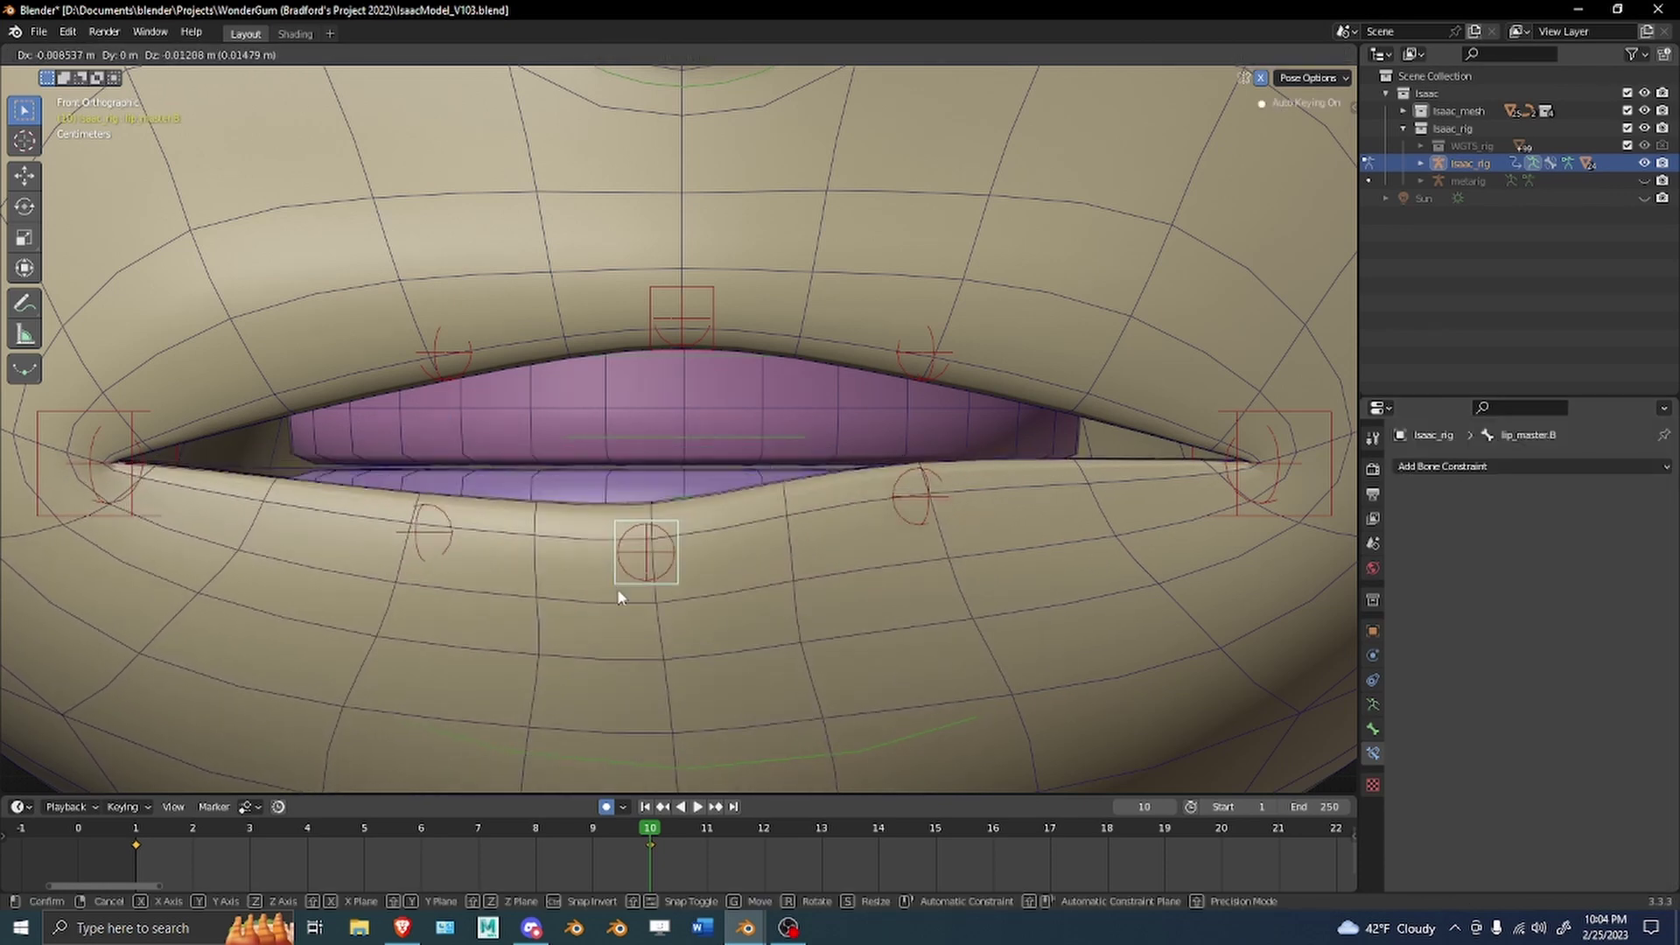
{"action": "key", "text": "Escape"}
{"action": "left_click", "coordinate": [454, 501]}
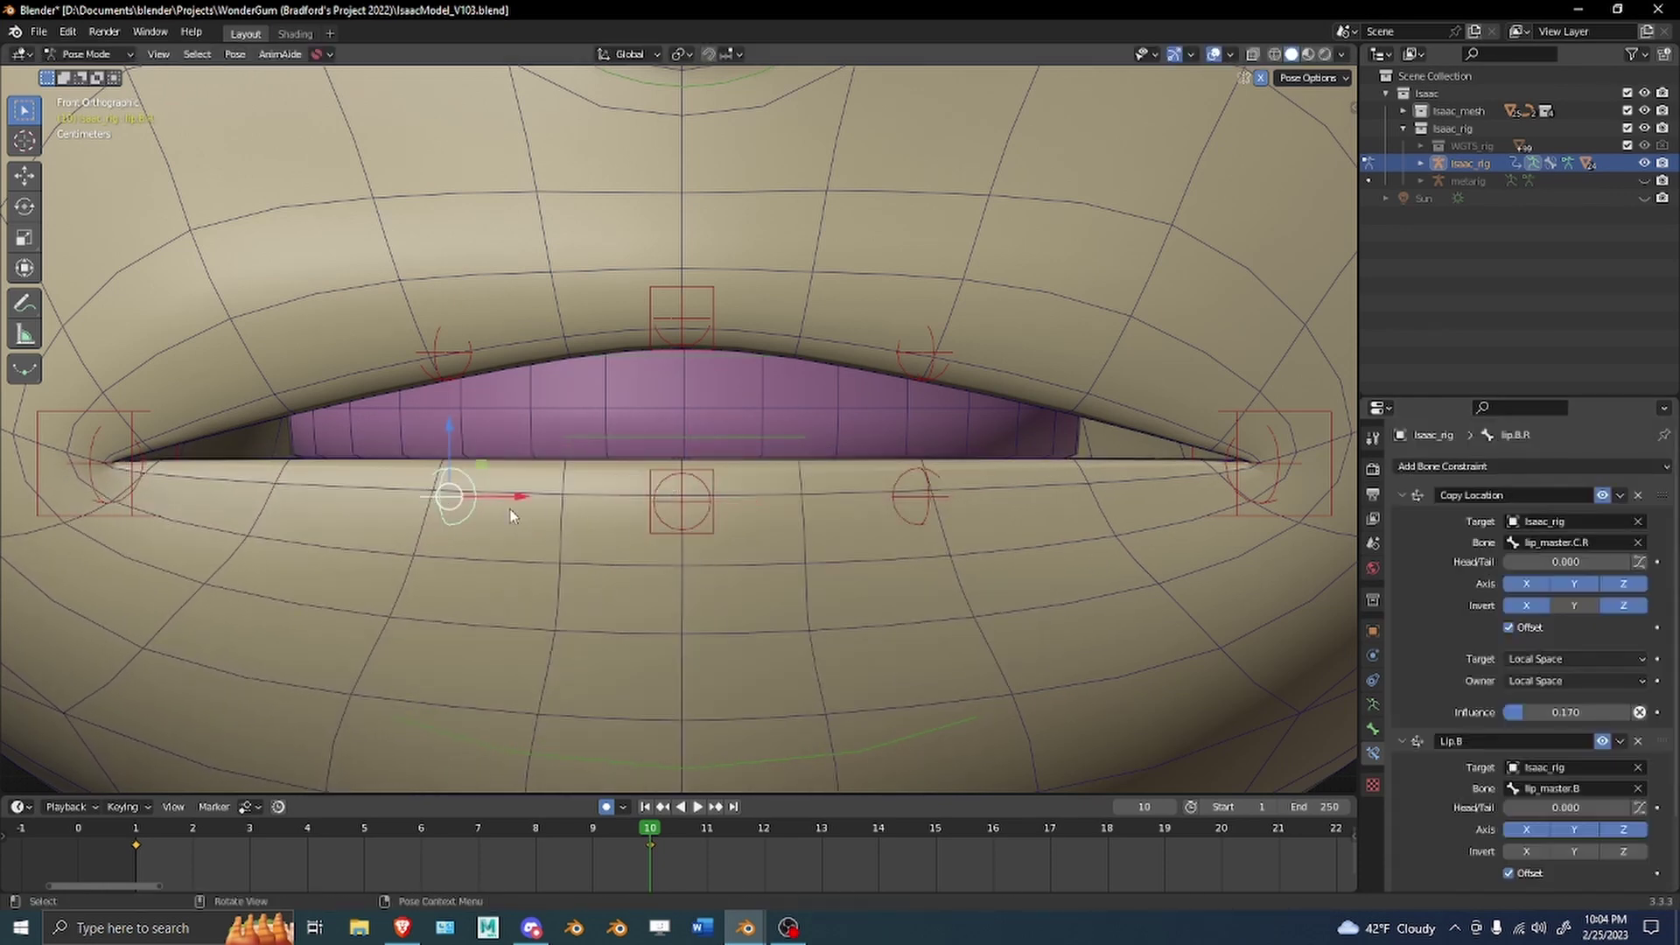
Copy the Lip.B constraint from lip.B.R to the opposite lower-lip control lip.B.L.
{"action": "left_click", "coordinate": [932, 506]}
{"action": "left_click", "coordinate": [448, 501], "text": "shift"}
{"action": "key", "text": "ctrl+c"}
{"action": "left_click", "coordinate": [437, 569]}
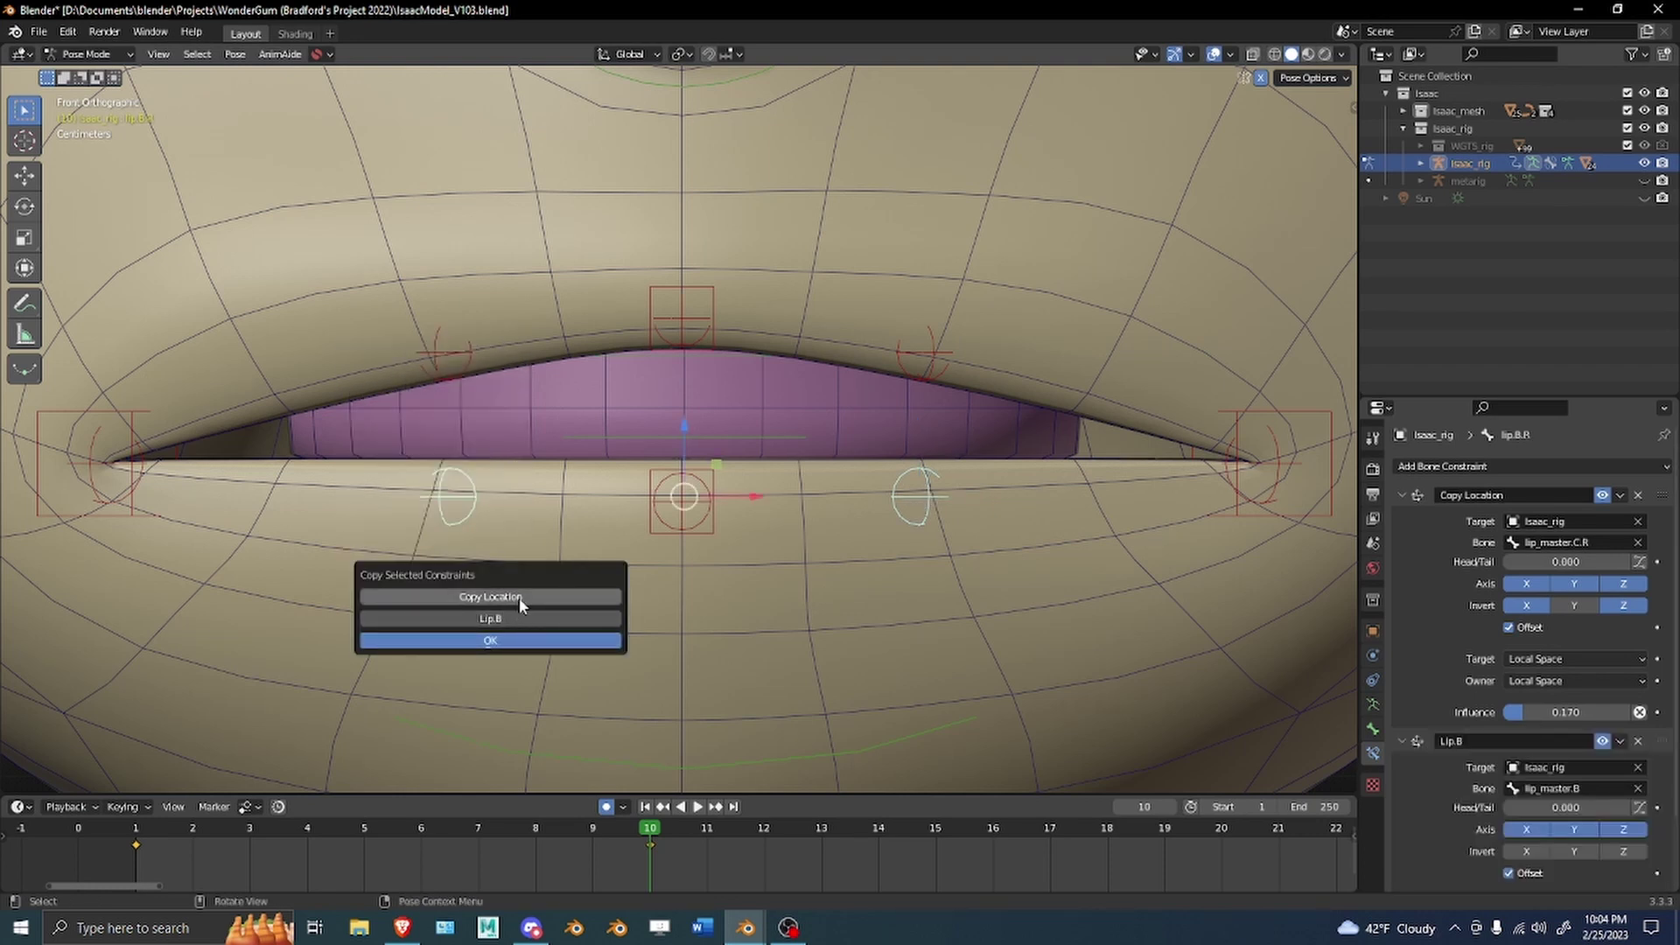
{"action": "left_click", "coordinate": [525, 641]}
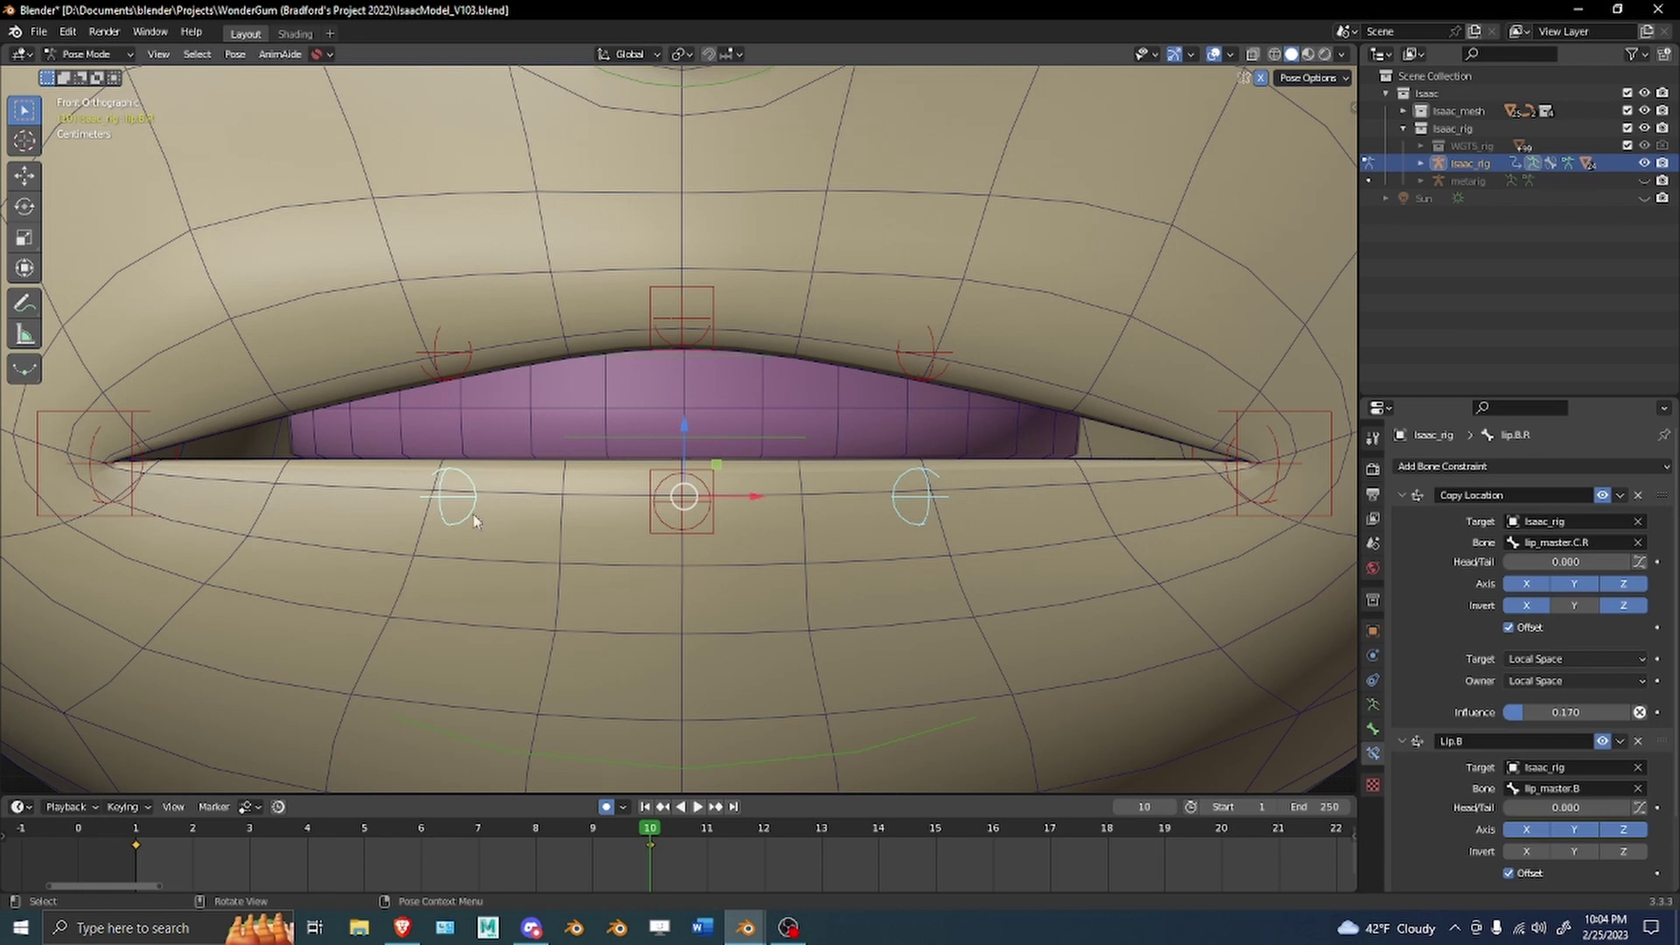
Rename the Copy Location constraint as lip.C.L on both lower-lip side controls, lip.B.R and lip.B.L.
{"action": "left_click", "coordinate": [471, 500]}
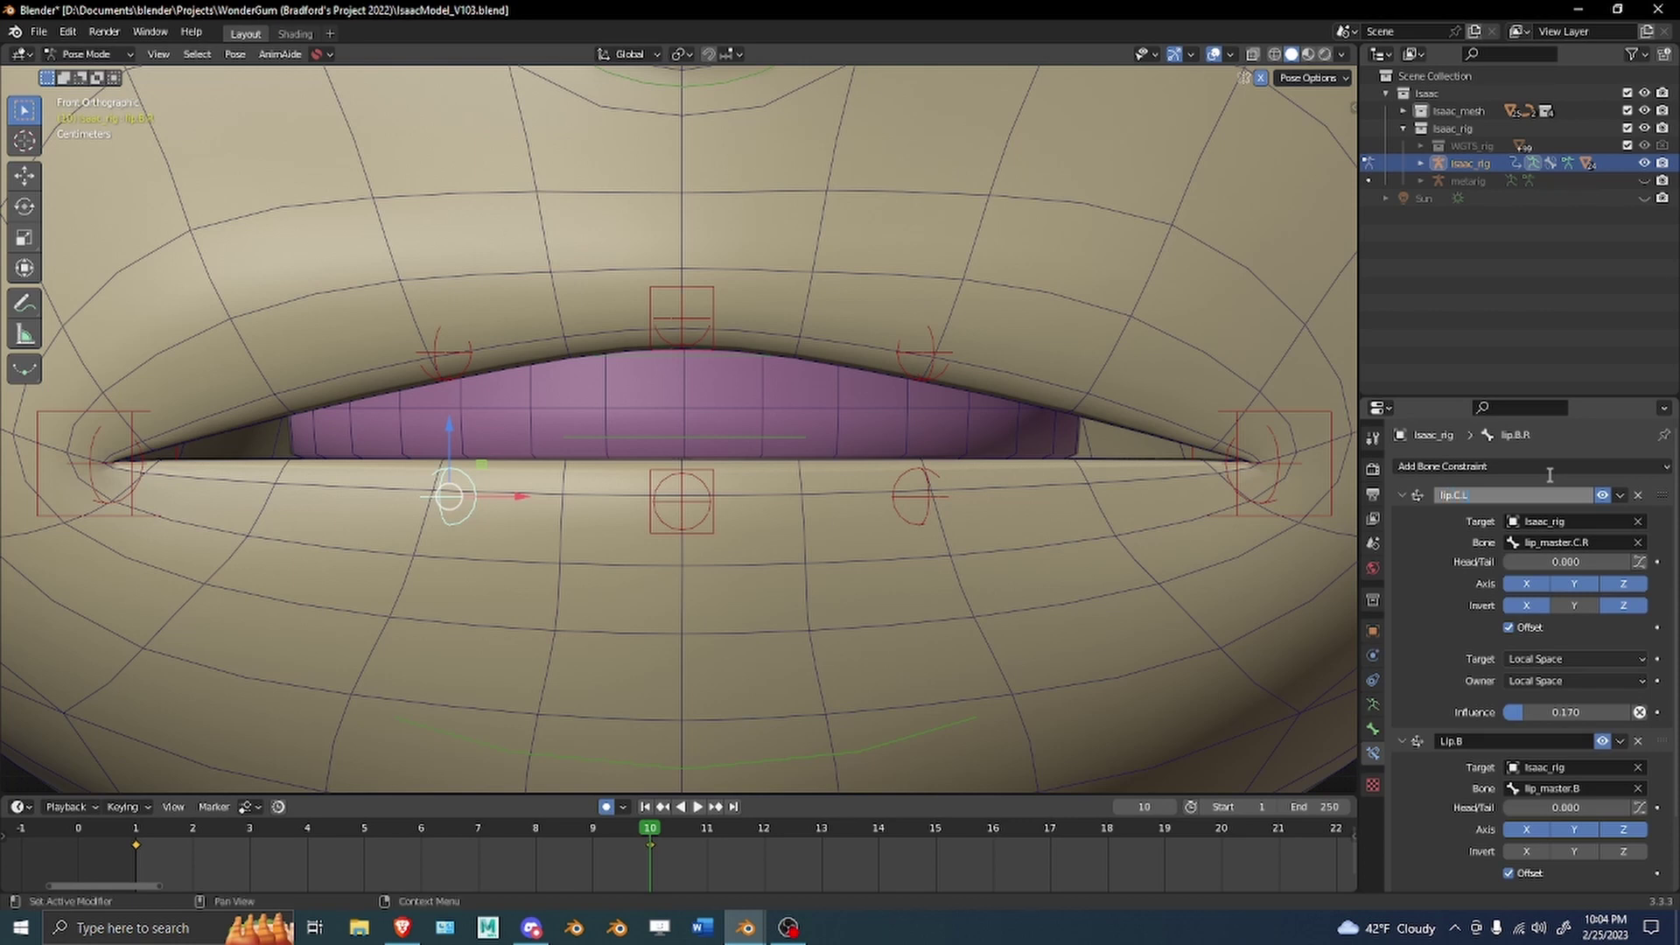
{"action": "left_click", "coordinate": [1511, 496]}
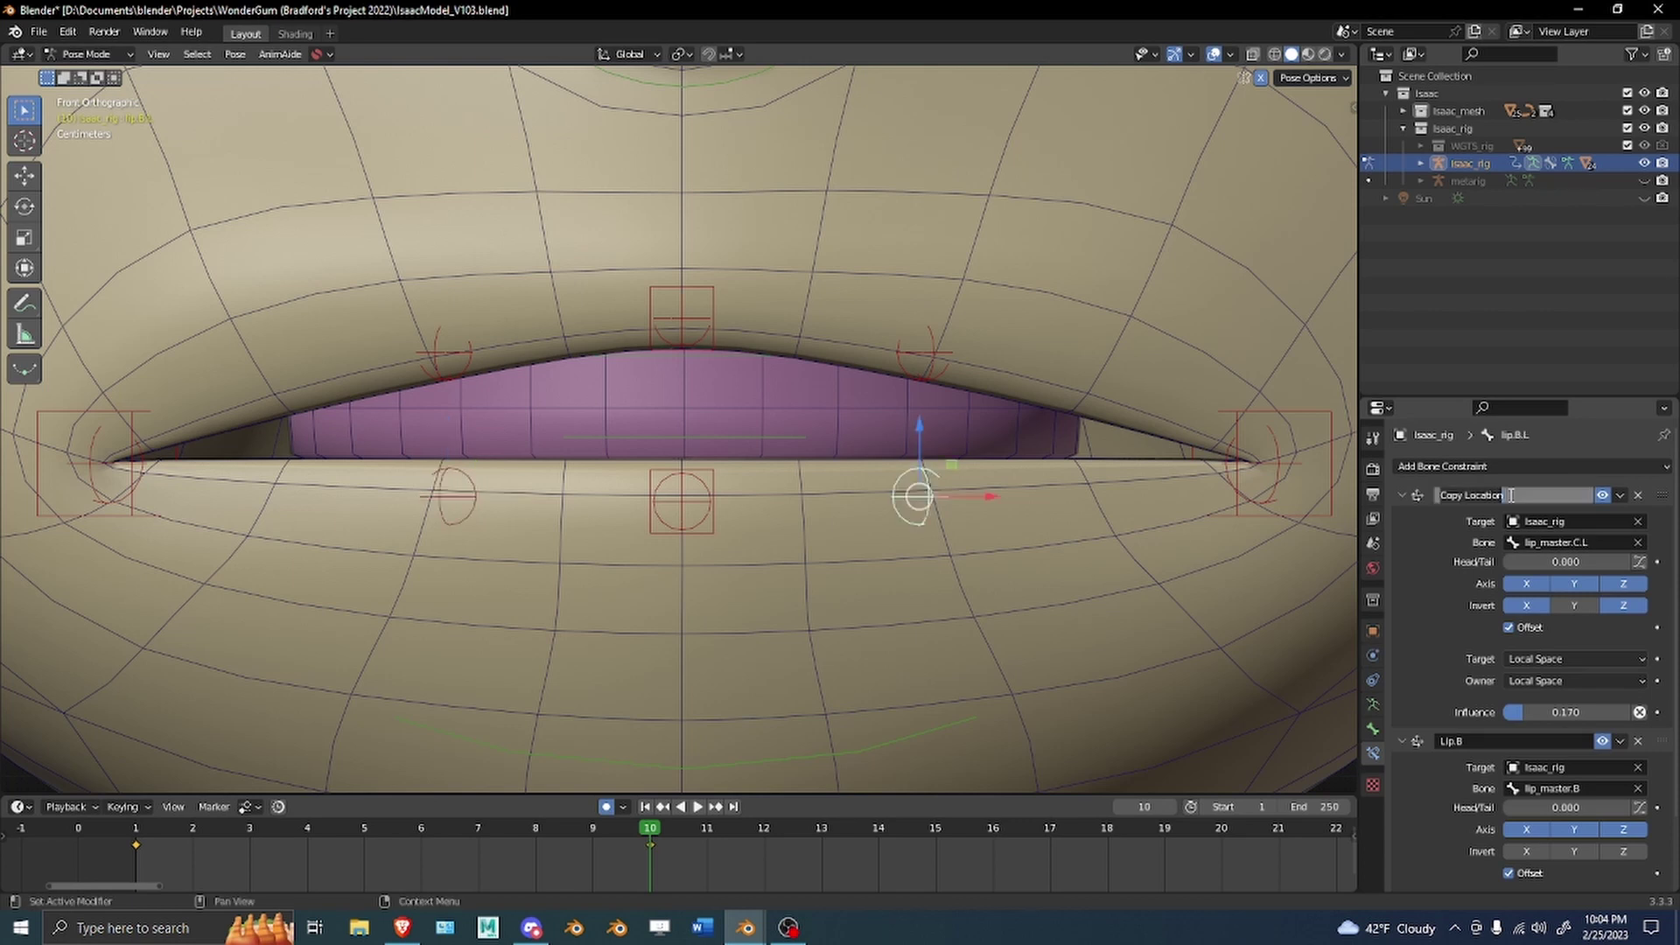
{"action": "key", "text": "ctrl+v"}
{"action": "key", "text": "Return"}
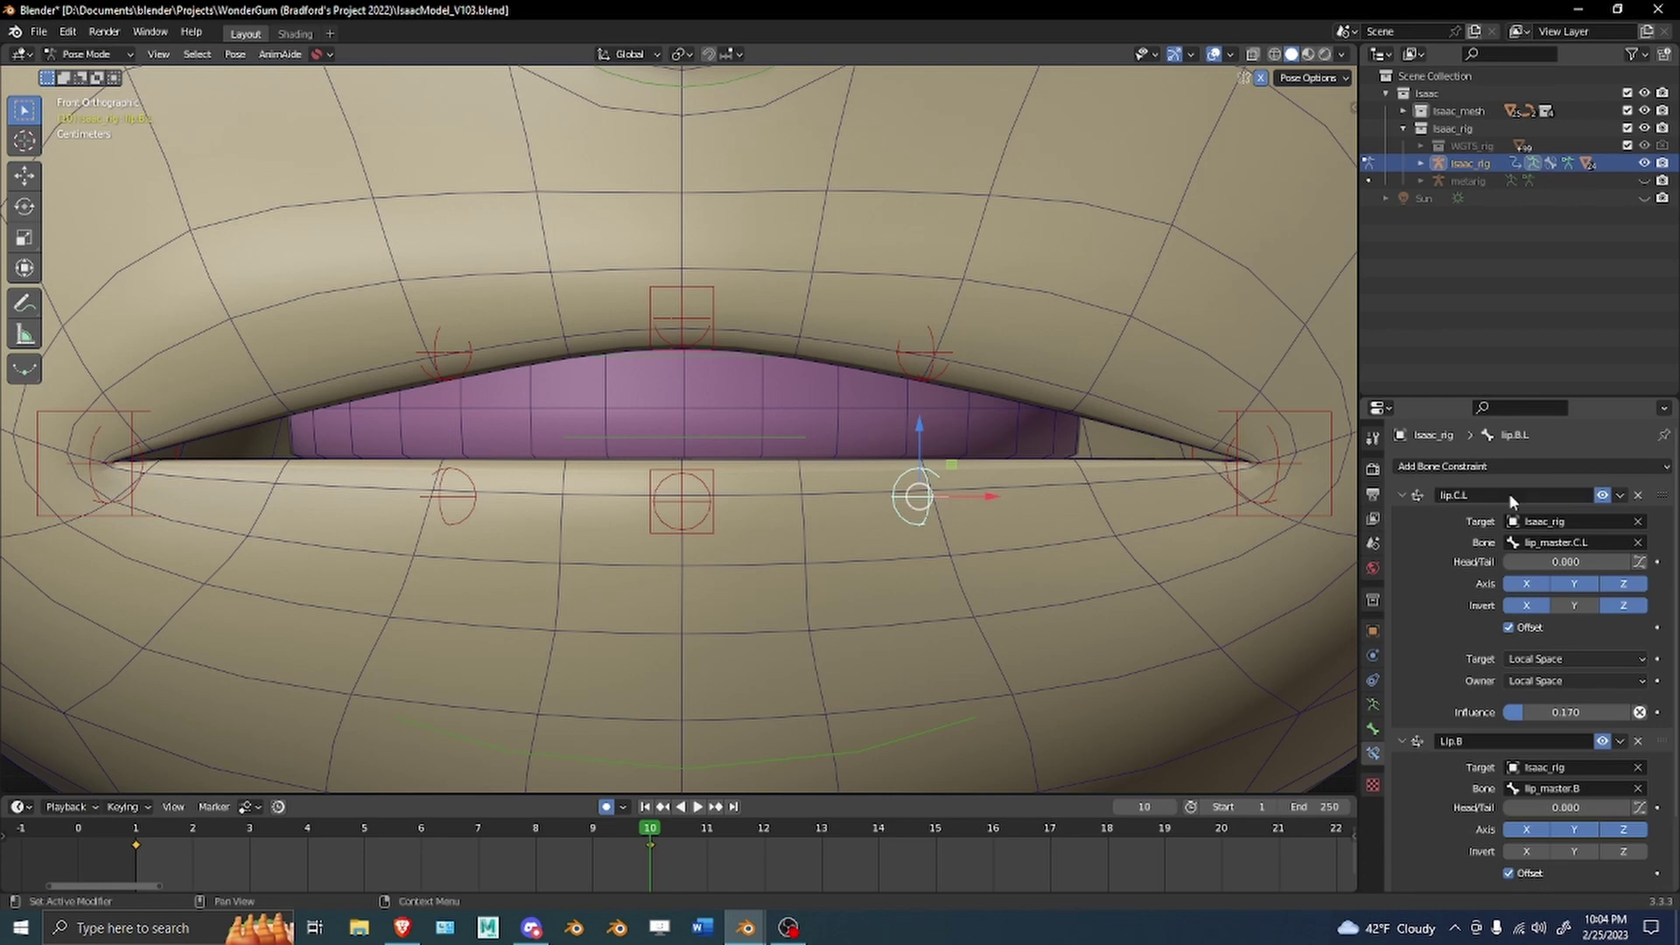
Try moving the lower-lip master control lip_master.B and the middle upper-lip control lip.T freely.
{"action": "left_click", "coordinate": [707, 535]}
{"action": "key", "text": "g"}
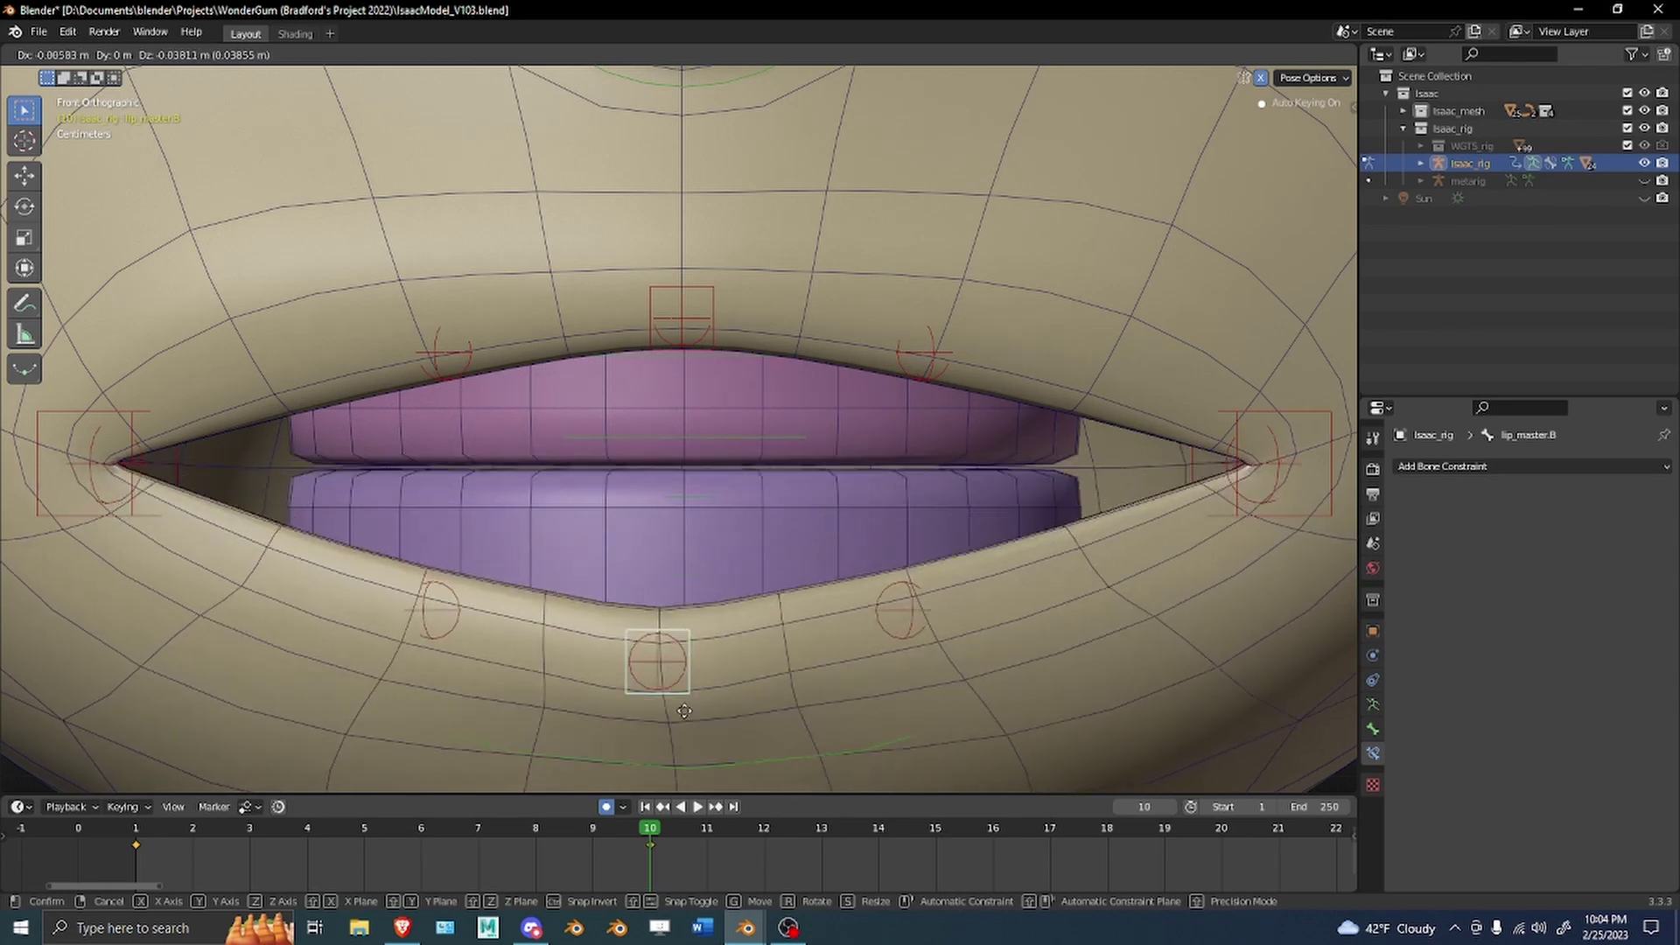
{"action": "left_click", "coordinate": [709, 552]}
{"action": "left_click", "coordinate": [700, 322]}
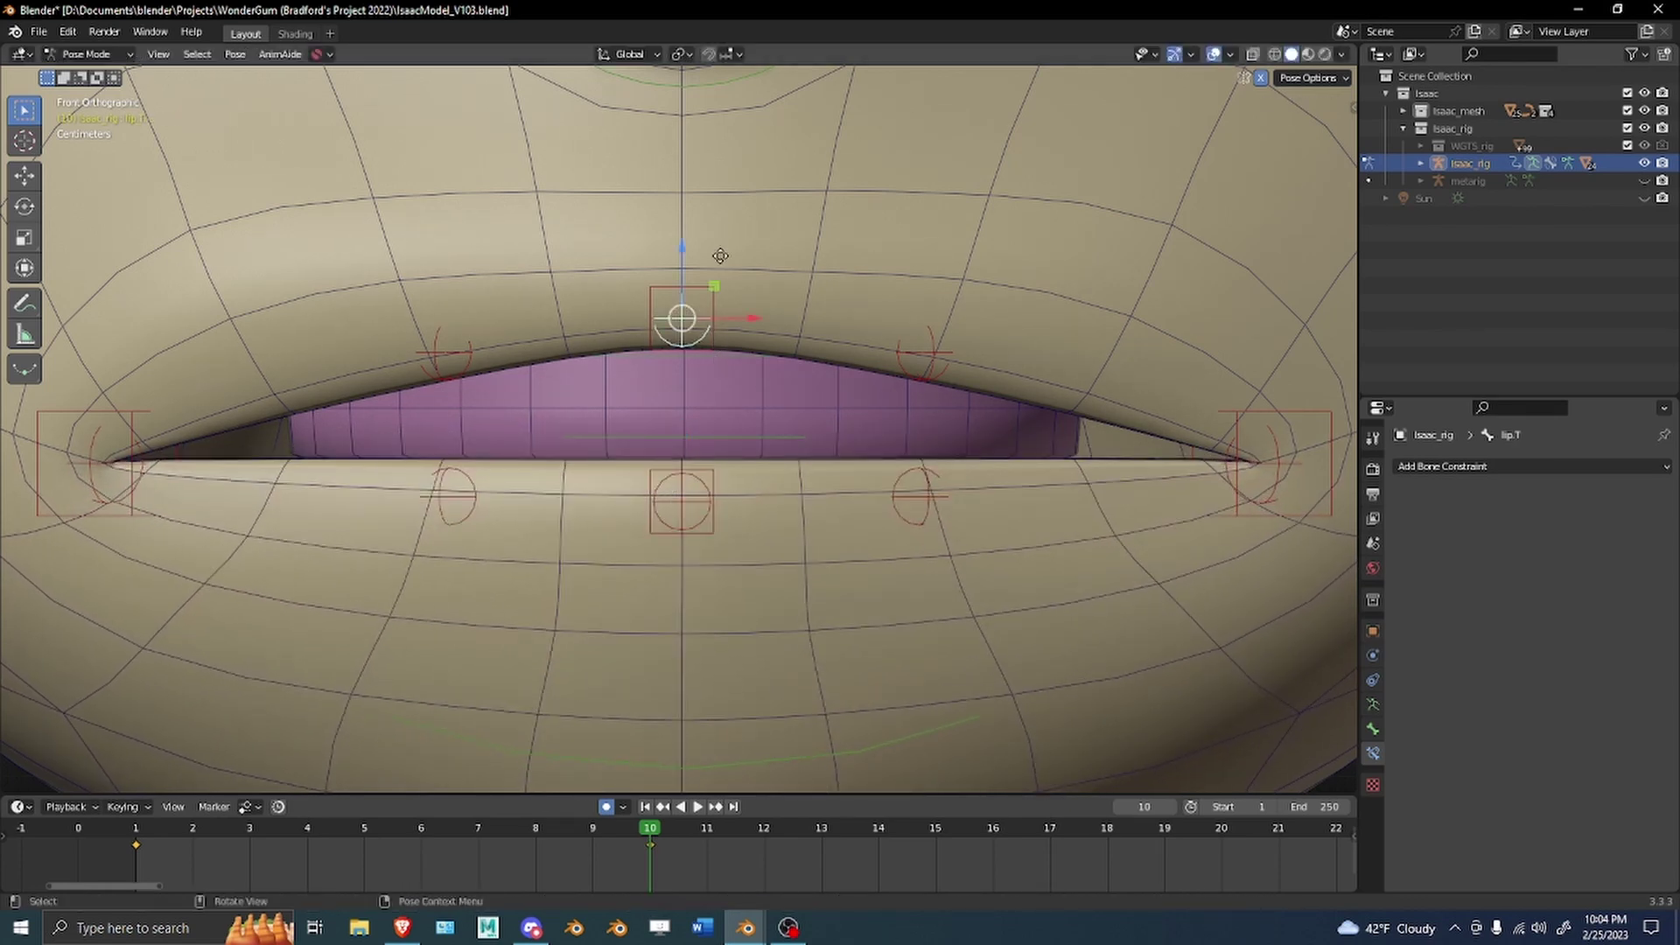
{"action": "key", "text": "g"}
{"action": "right_click", "coordinate": [734, 272]}
Try moving the upper and lower middle master controls, lip_master.T and lip_master.B, freely.
{"action": "left_click", "coordinate": [712, 287]}
{"action": "key", "text": "g"}
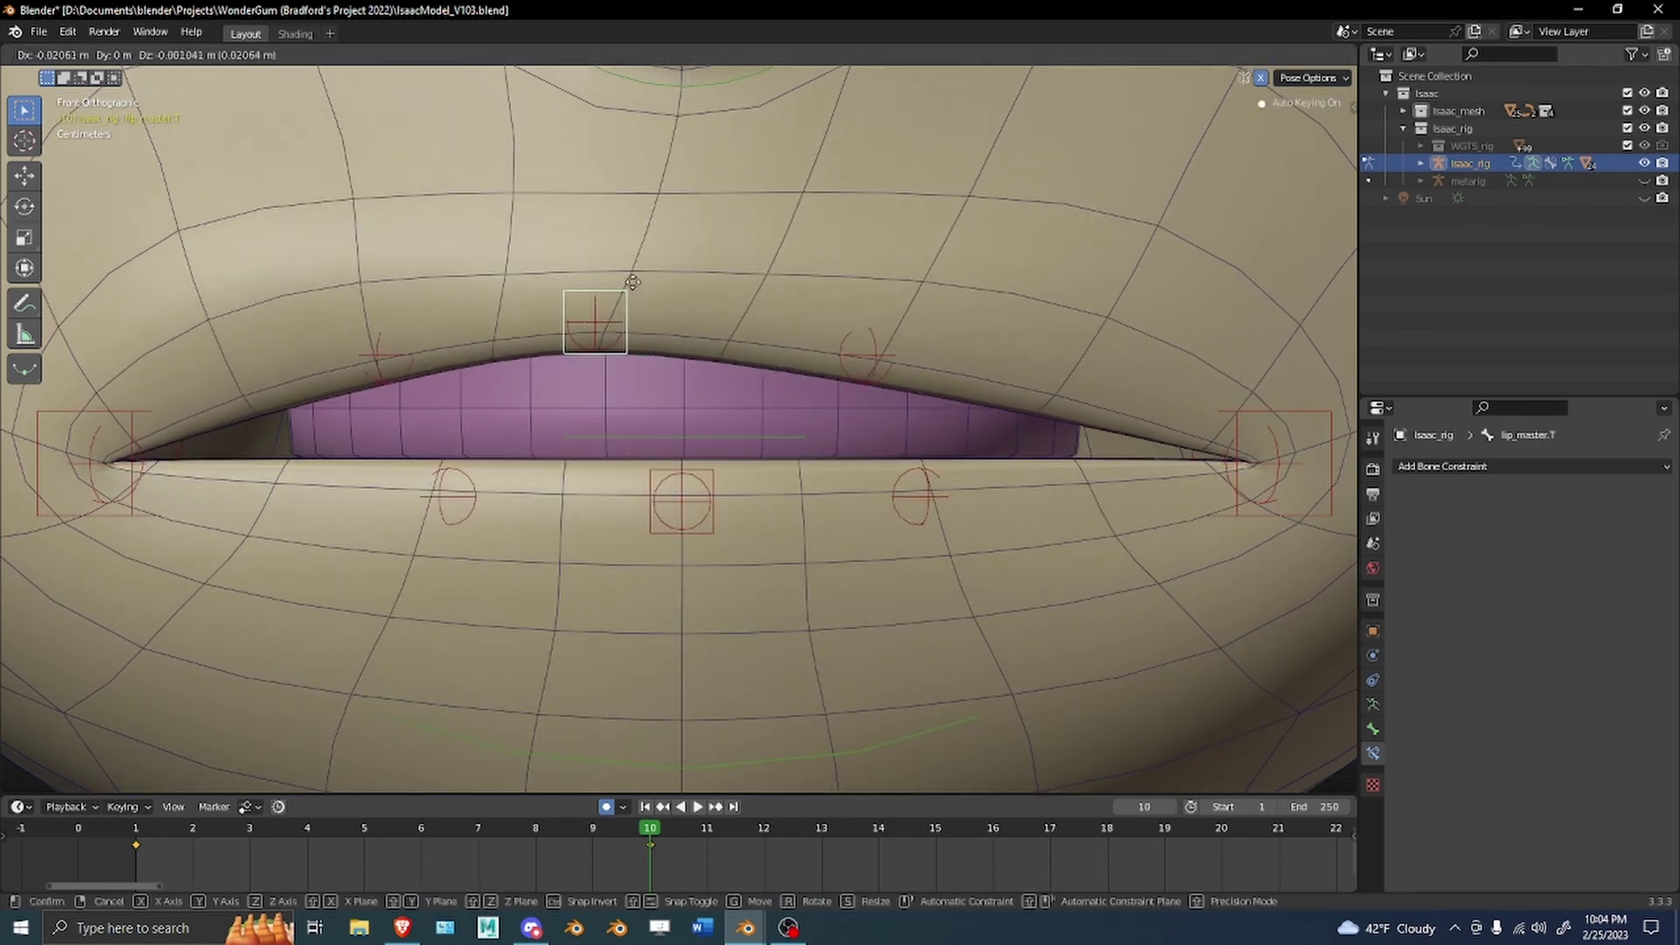
{"action": "key", "text": "Escape"}
{"action": "left_click", "coordinate": [714, 520]}
{"action": "key", "text": "g"}
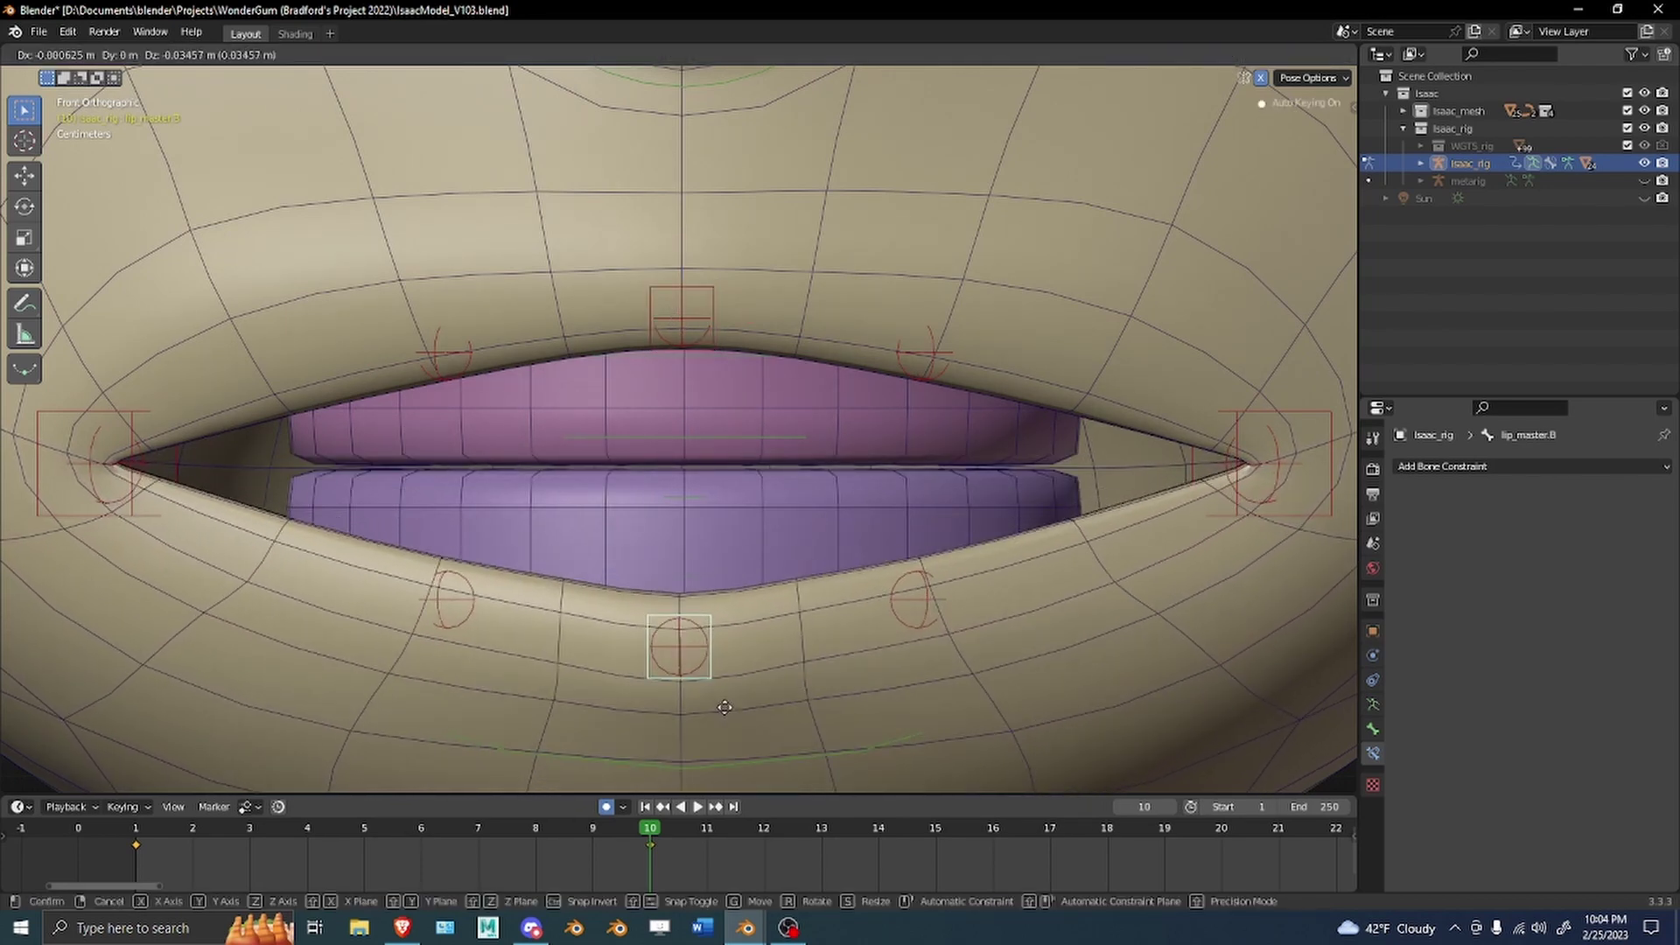
{"action": "key", "text": "Escape"}
Clear the location of the lip corner control lip_master.C.R.
{"action": "scroll", "coordinate": [631, 523], "scroll_direction": "down", "scroll_amount": 3}
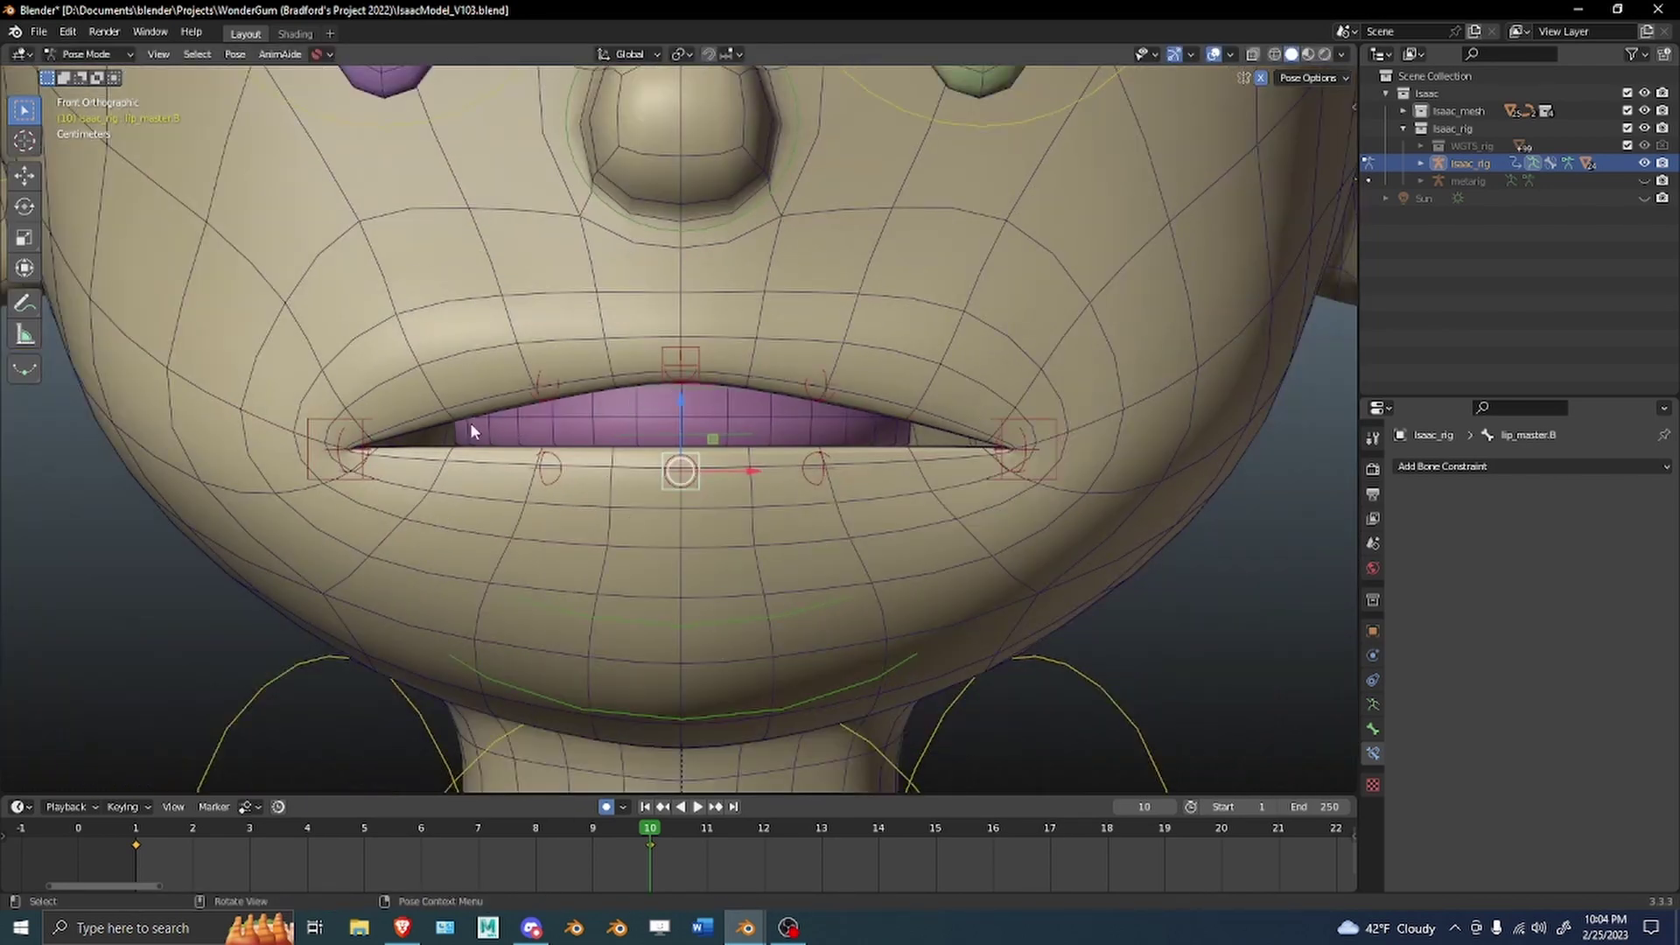
{"action": "left_click", "coordinate": [368, 477]}
{"action": "key", "text": "alt+g"}
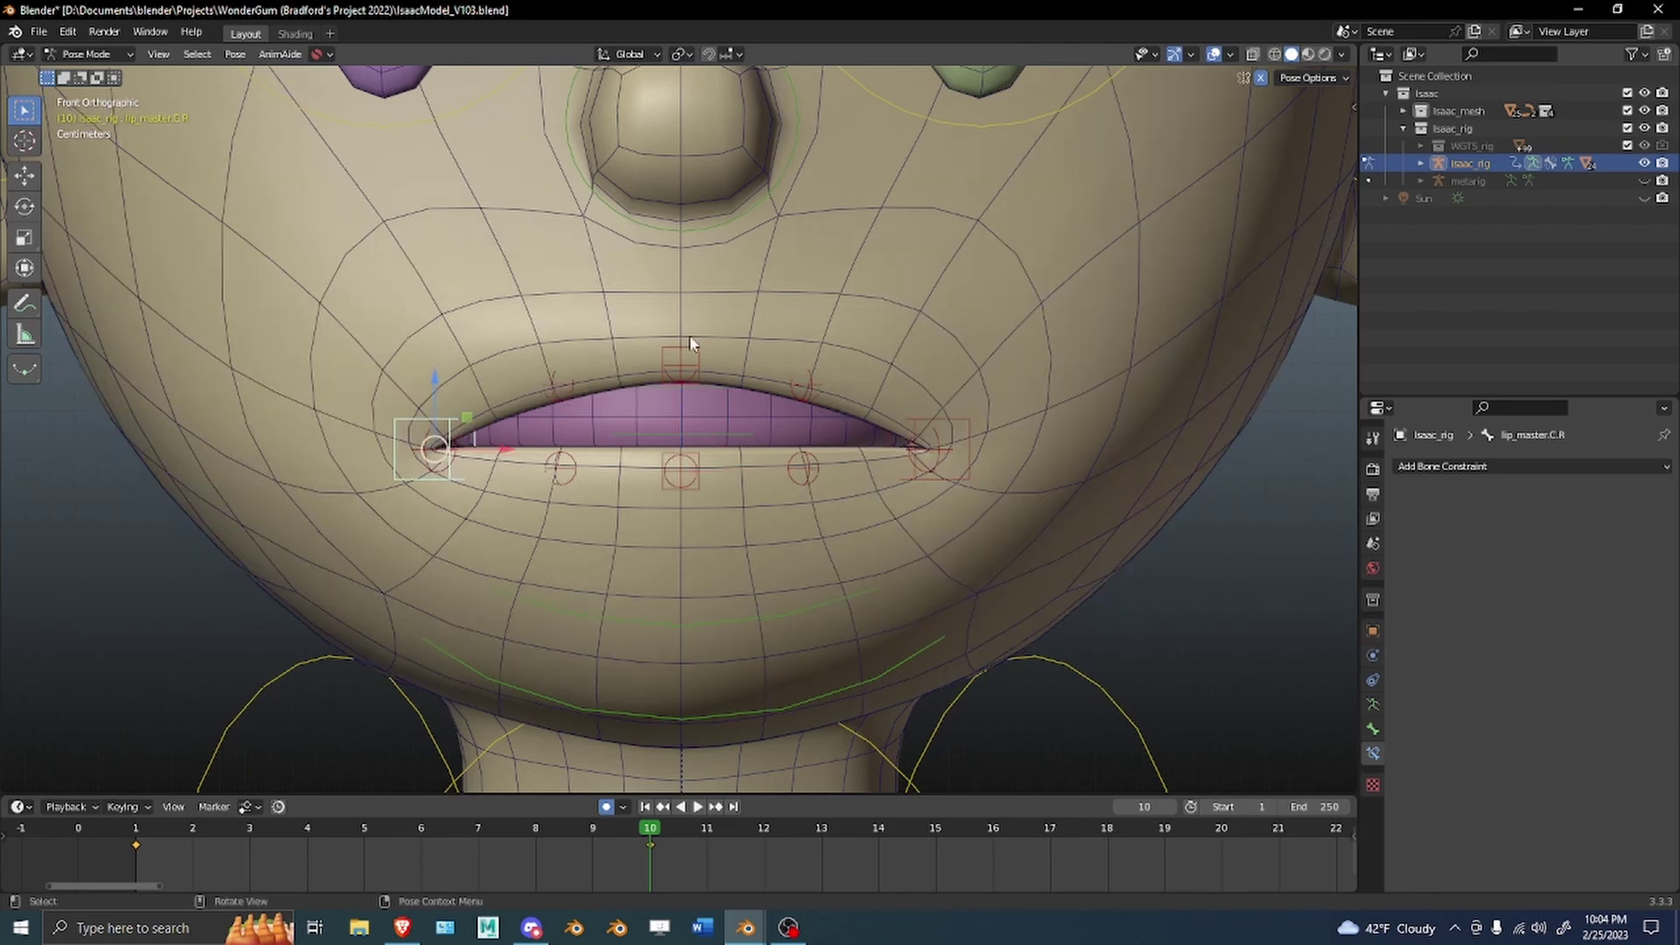
Try moving the upper-lip master control lip_master.T freely and along the Y axis, and return it to its rest location.
{"action": "left_click", "coordinate": [688, 349]}
{"action": "key", "text": "g"}
{"action": "key", "text": "Escape"}
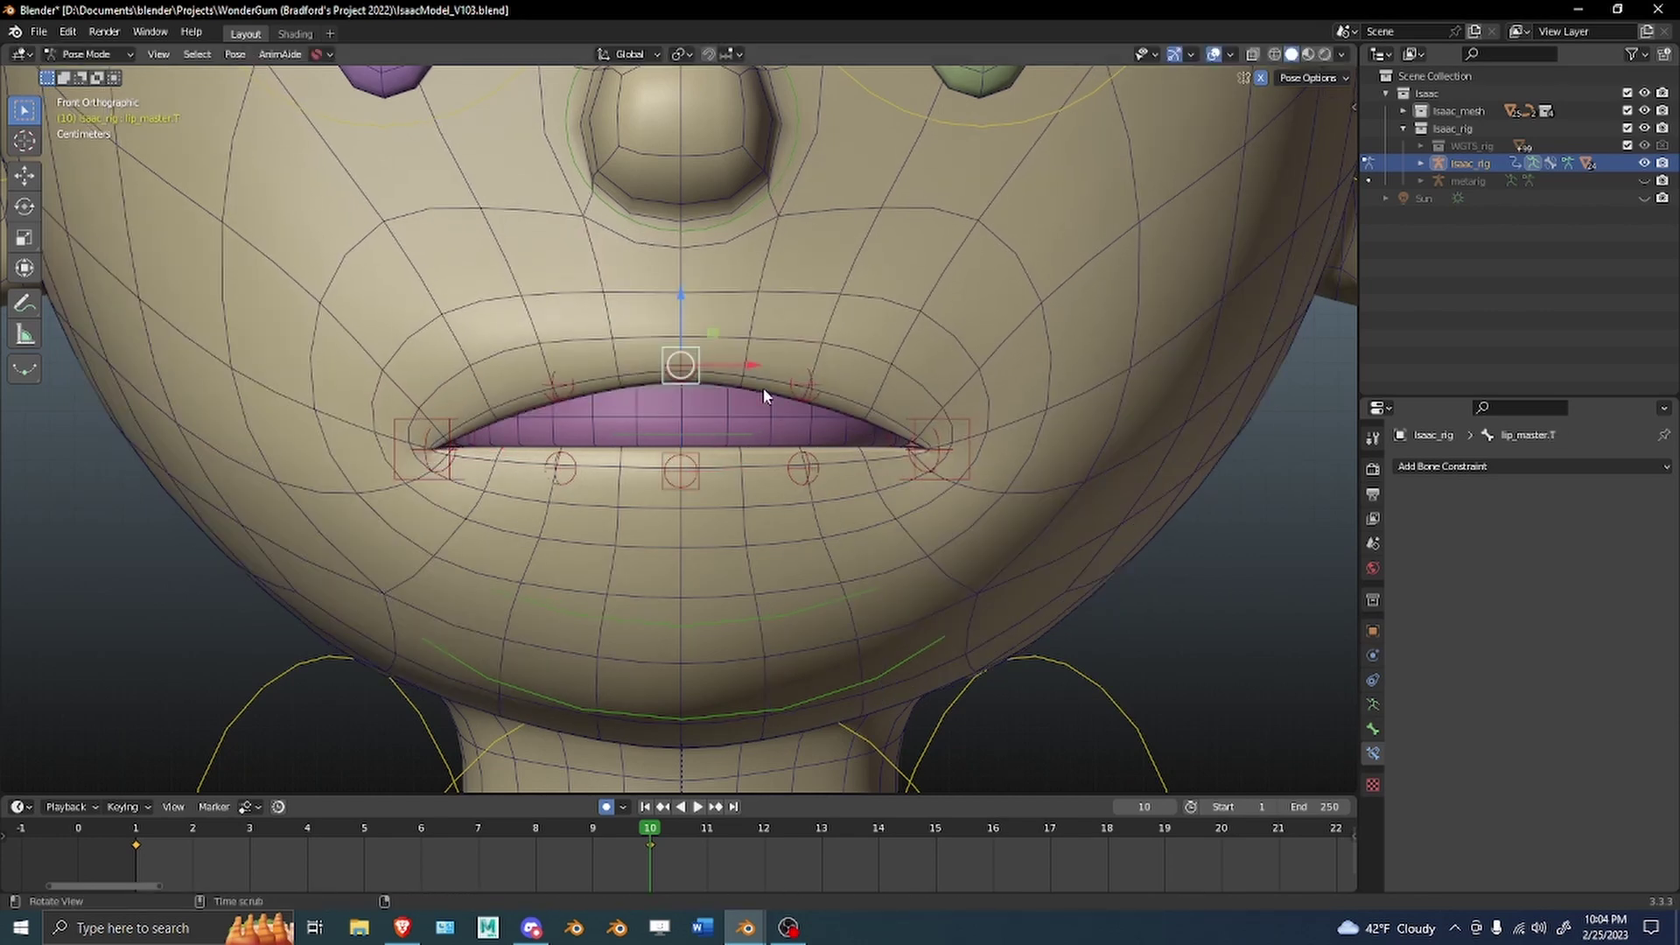
{"action": "scroll", "coordinate": [763, 396], "scroll_direction": "down", "scroll_amount": 3}
{"action": "middle_click_drag", "start_coordinate": [761, 405], "coordinate": [646, 417]}
{"action": "key", "text": "g"}
{"action": "key", "text": "y"}
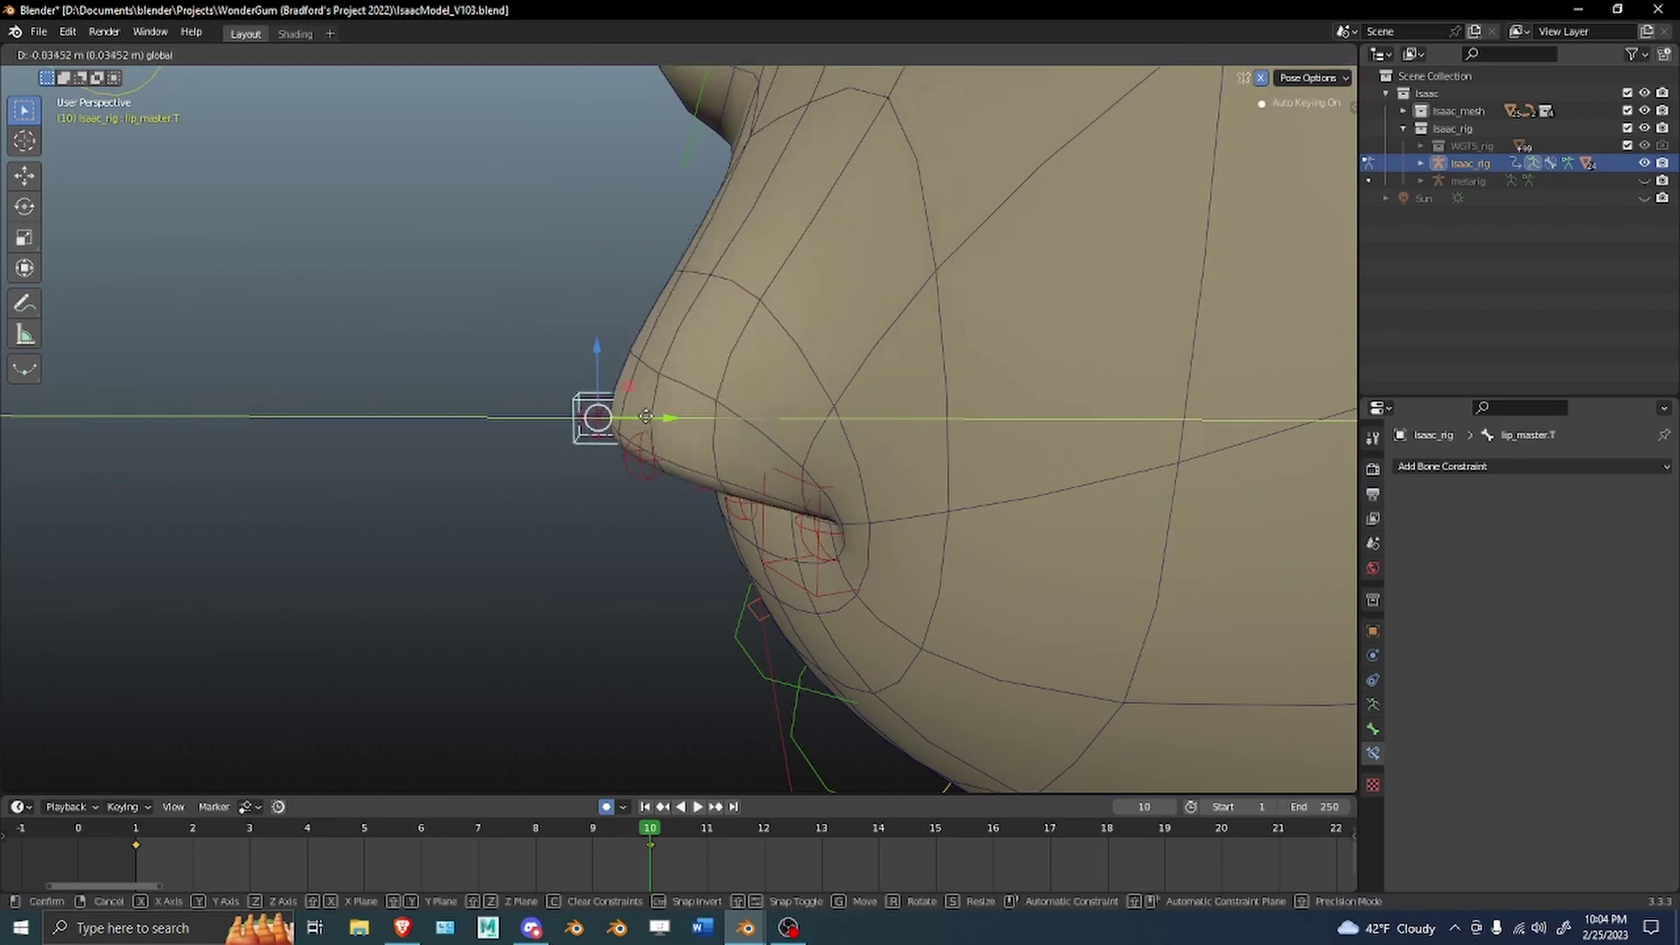
{"action": "left_click_drag", "start_coordinate": [646, 416], "coordinate": [774, 416]}
{"action": "middle_click_drag", "start_coordinate": [773, 417], "coordinate": [951, 372]}
{"action": "middle_click_drag", "start_coordinate": [650, 412], "coordinate": [769, 402]}
{"action": "key", "text": "g"}
{"action": "key", "text": "y"}
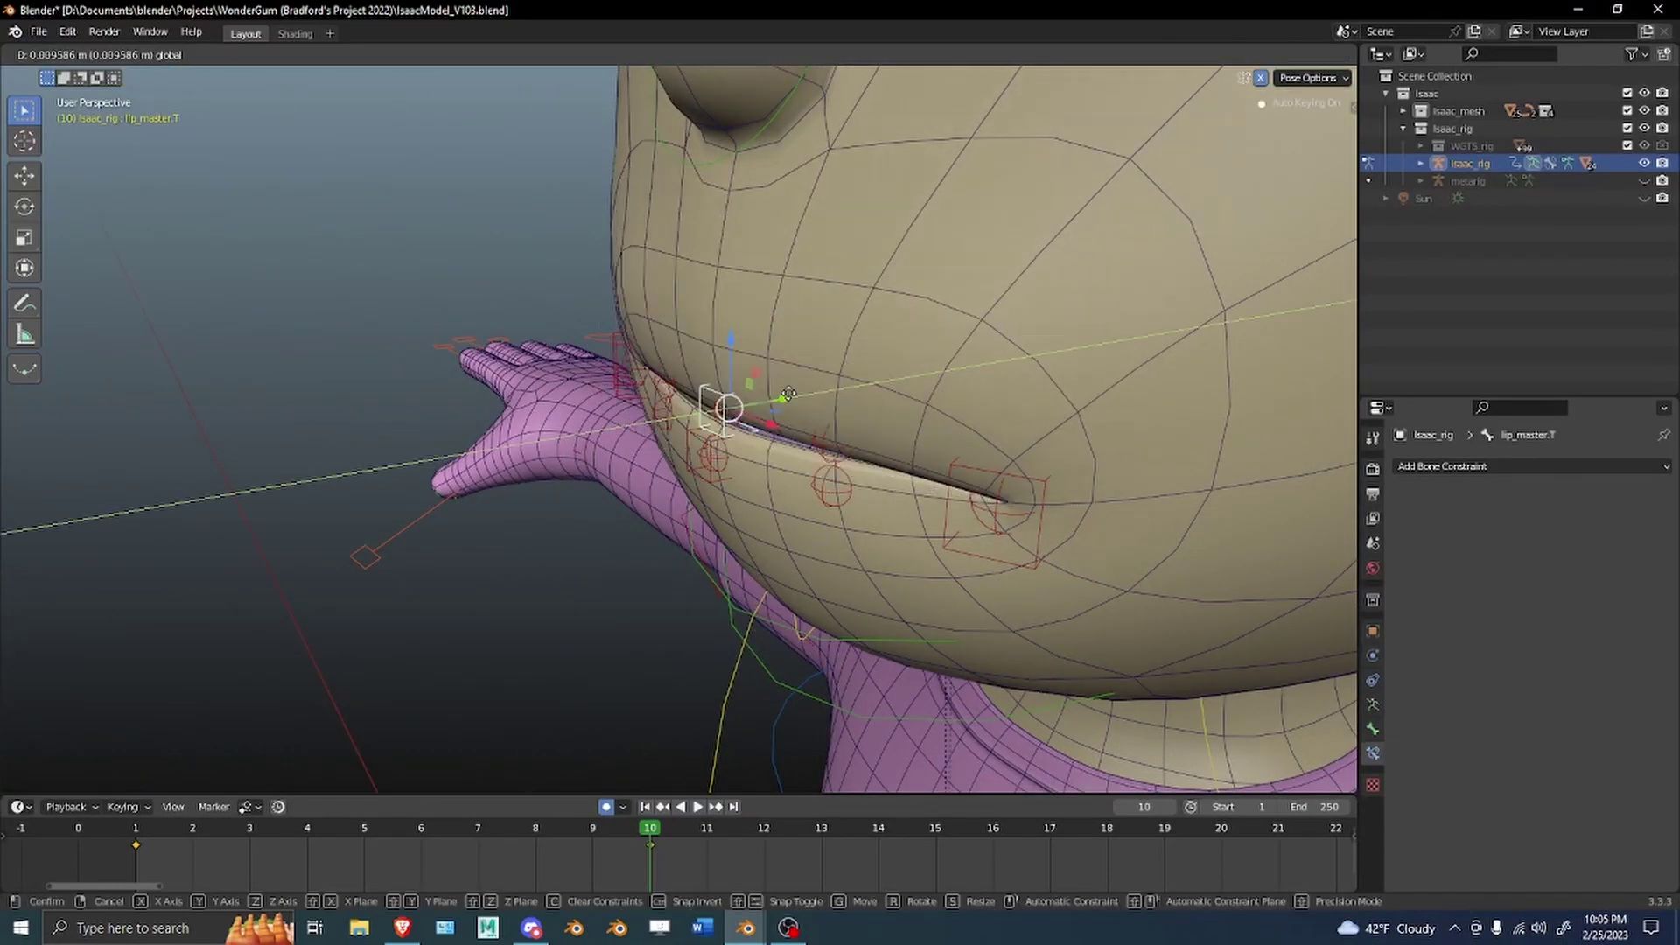
{"action": "right_click", "coordinate": [790, 397]}
Try rotating the upper-lip master control lip_master.T from the right side view.
{"action": "key", "text": "KP_3"}
{"action": "key", "text": "r"}
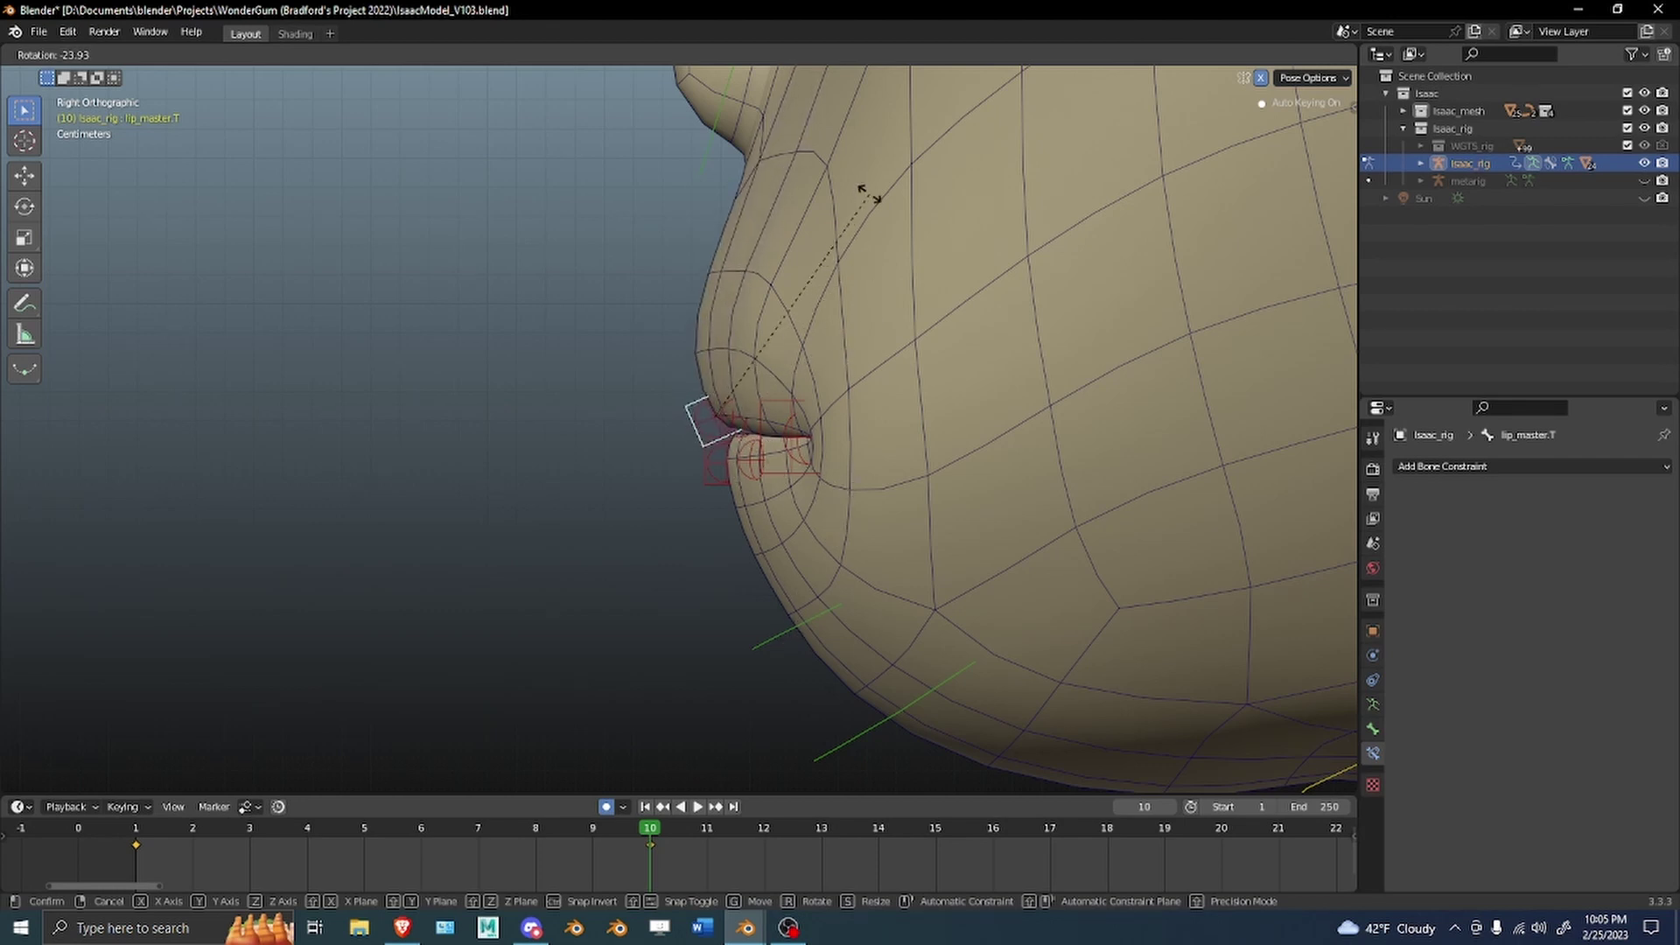
{"action": "right_click", "coordinate": [842, 512]}
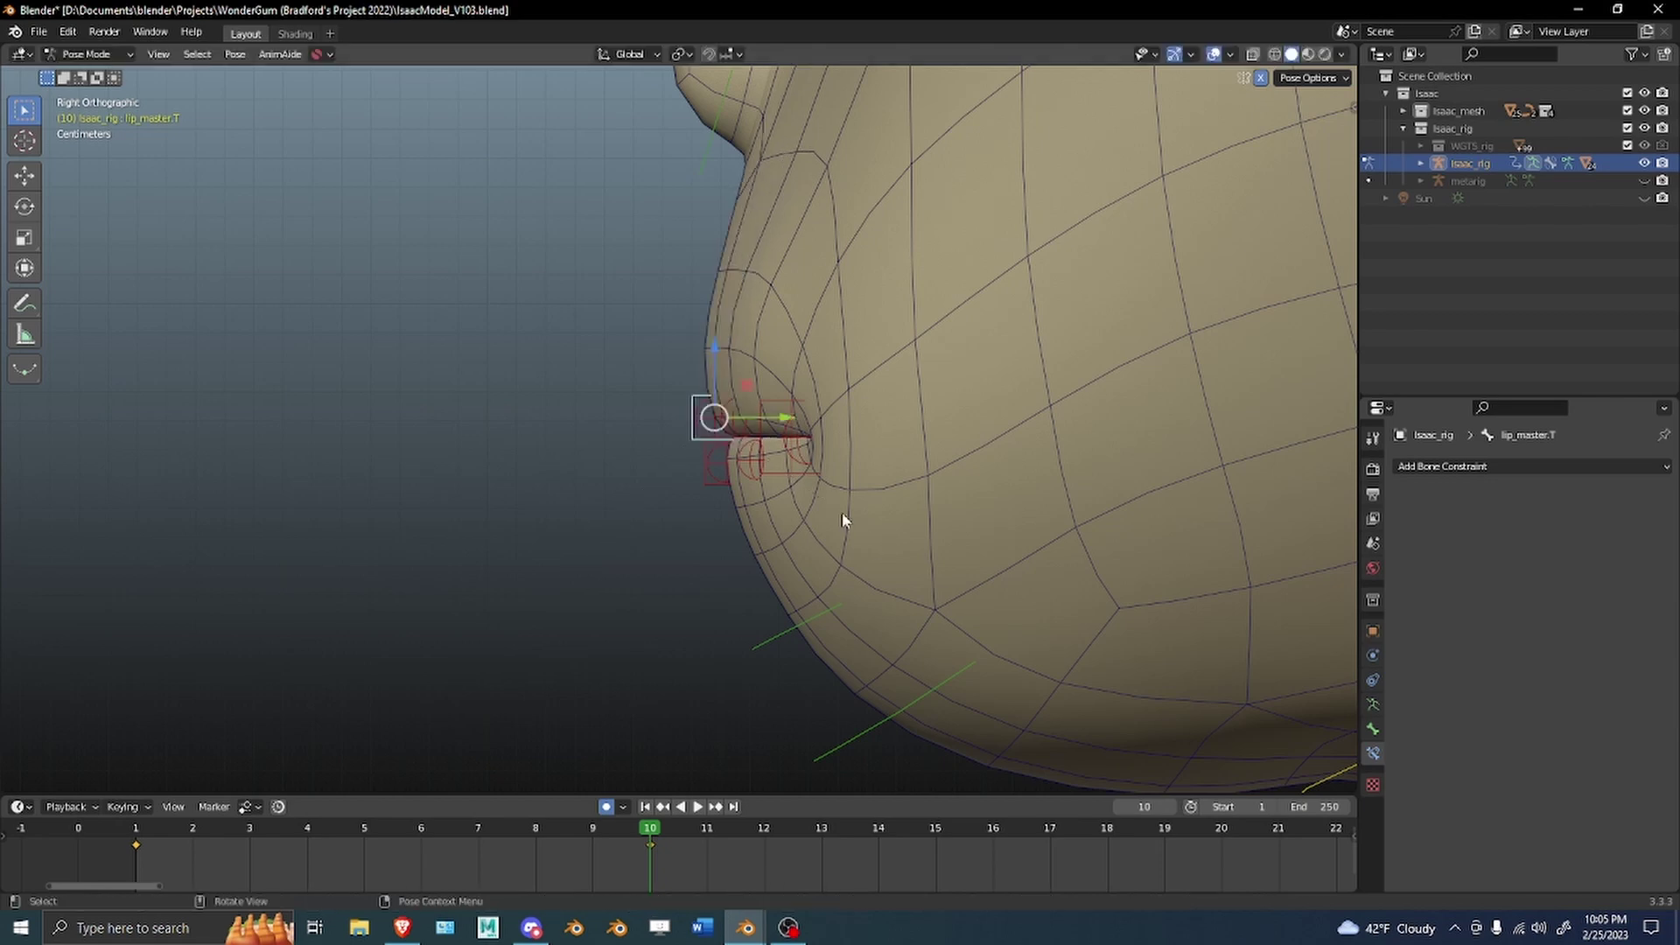
Try rotating the middle upper-lip control lip.T in both solid and wireframe display.
{"action": "scroll", "coordinate": [842, 512], "scroll_direction": "up", "scroll_amount": 3}
{"action": "left_click", "coordinate": [712, 394]}
{"action": "left_click", "coordinate": [713, 391]}
{"action": "left_click", "coordinate": [719, 398]}
{"action": "key", "text": "r"}
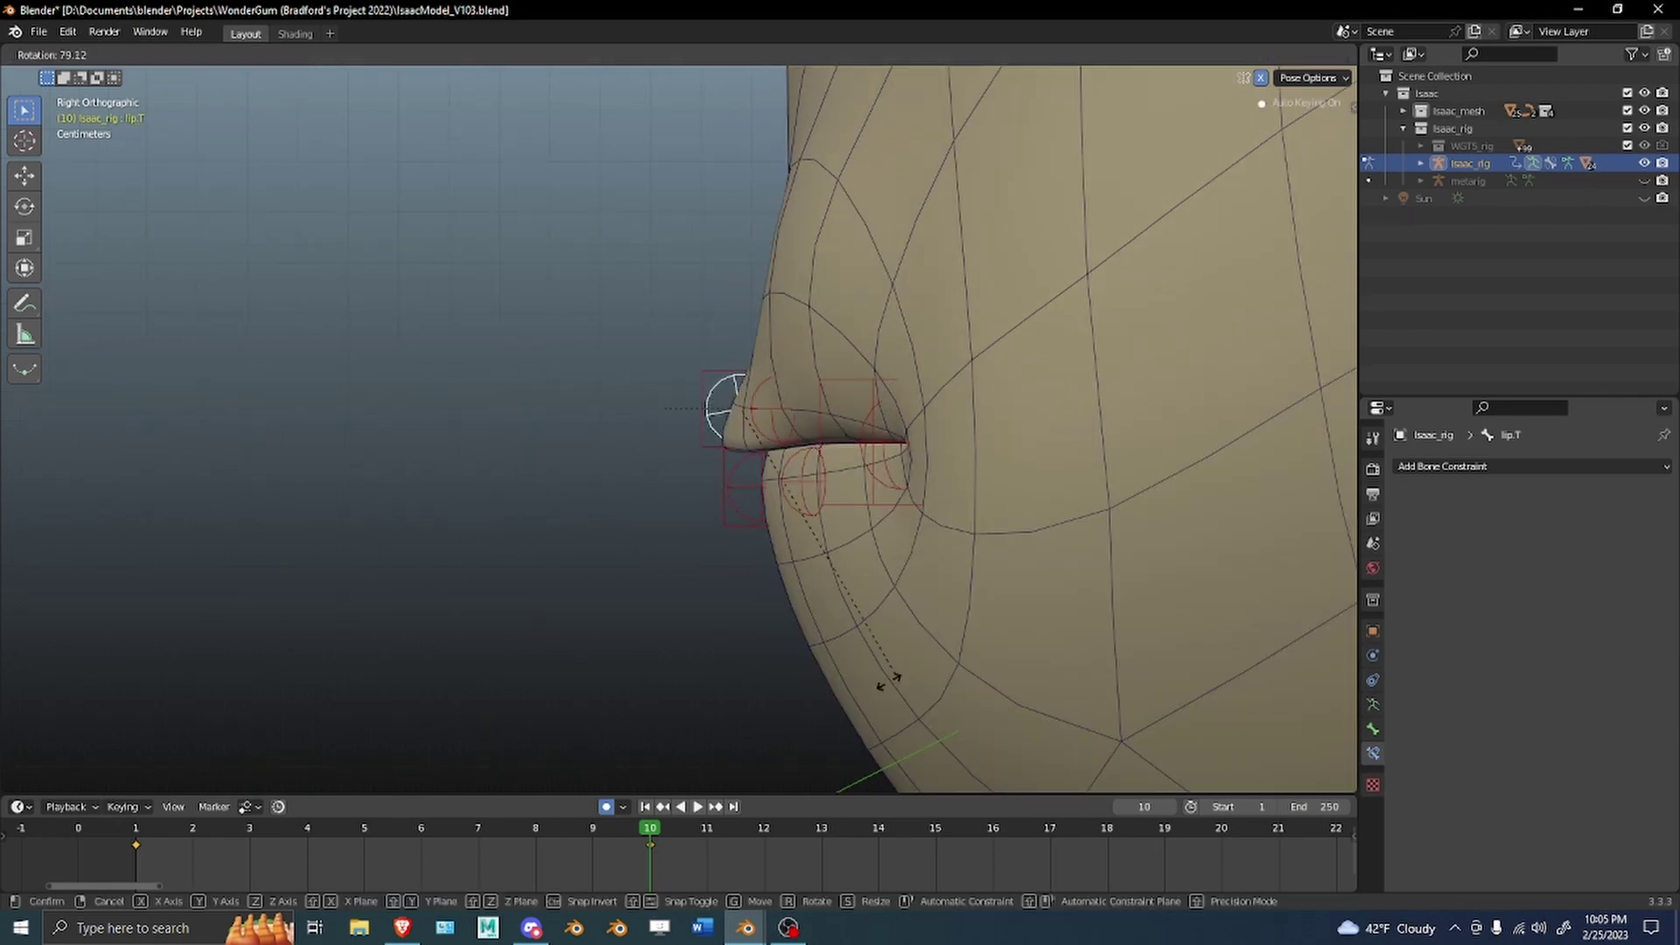
{"action": "right_click", "coordinate": [645, 481]}
{"action": "key", "text": "shift+z"}
{"action": "scroll", "coordinate": [797, 464], "scroll_direction": "up", "scroll_amount": 2}
{"action": "key", "text": "r"}
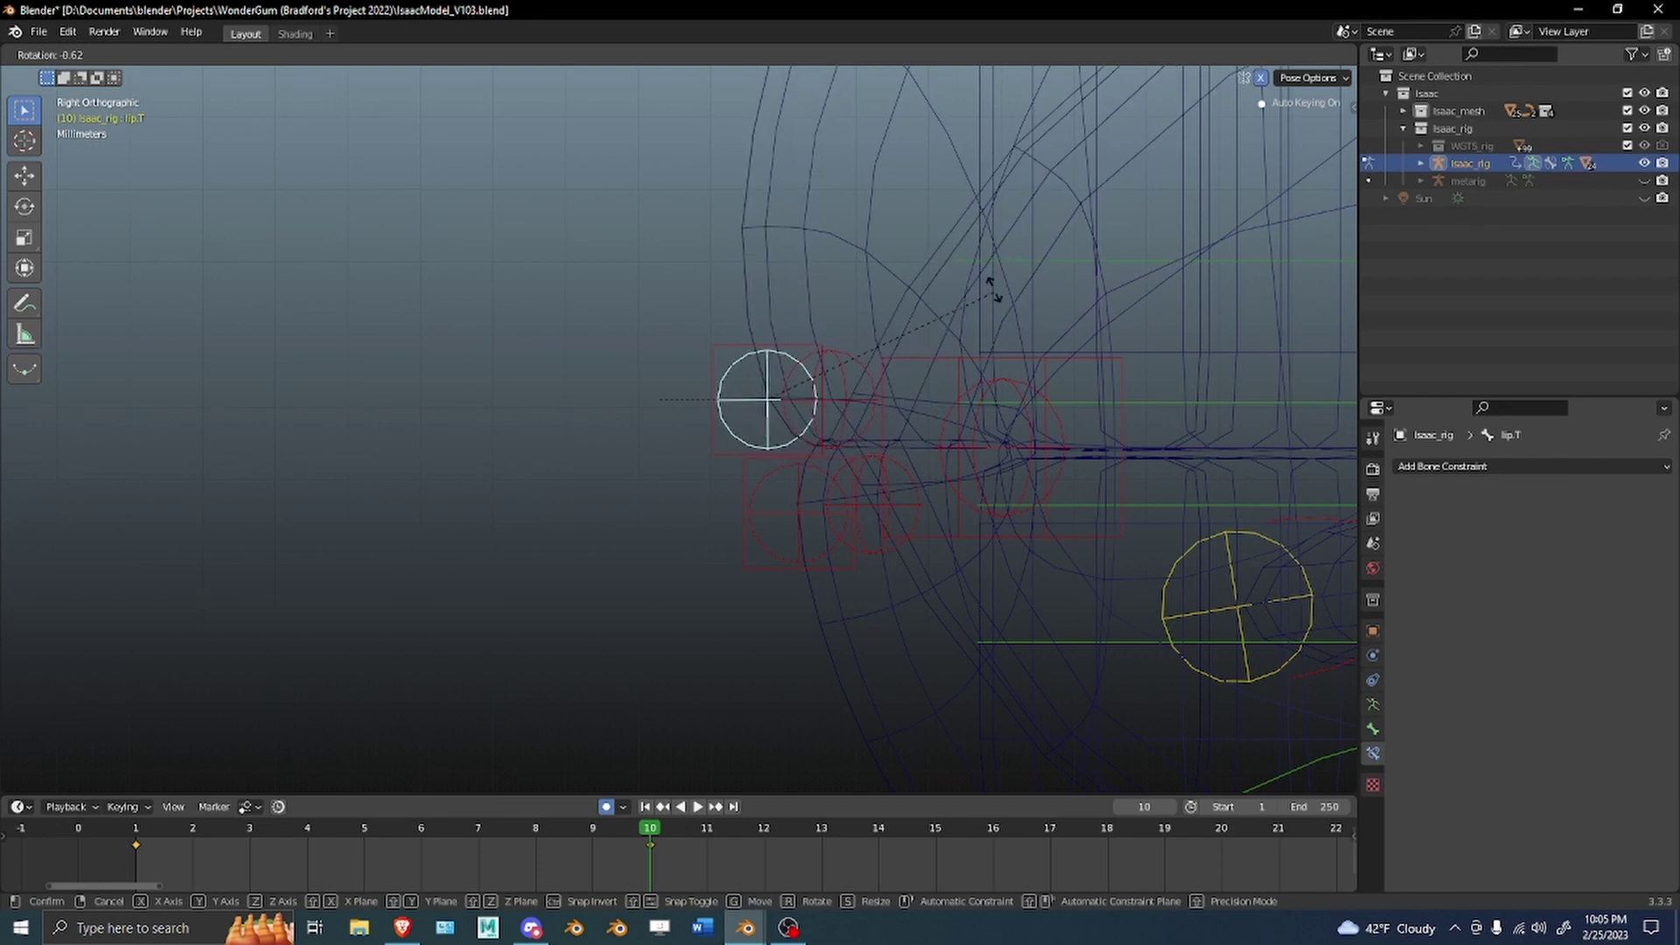
{"action": "key", "text": "Escape"}
{"action": "key", "text": "shift+z"}
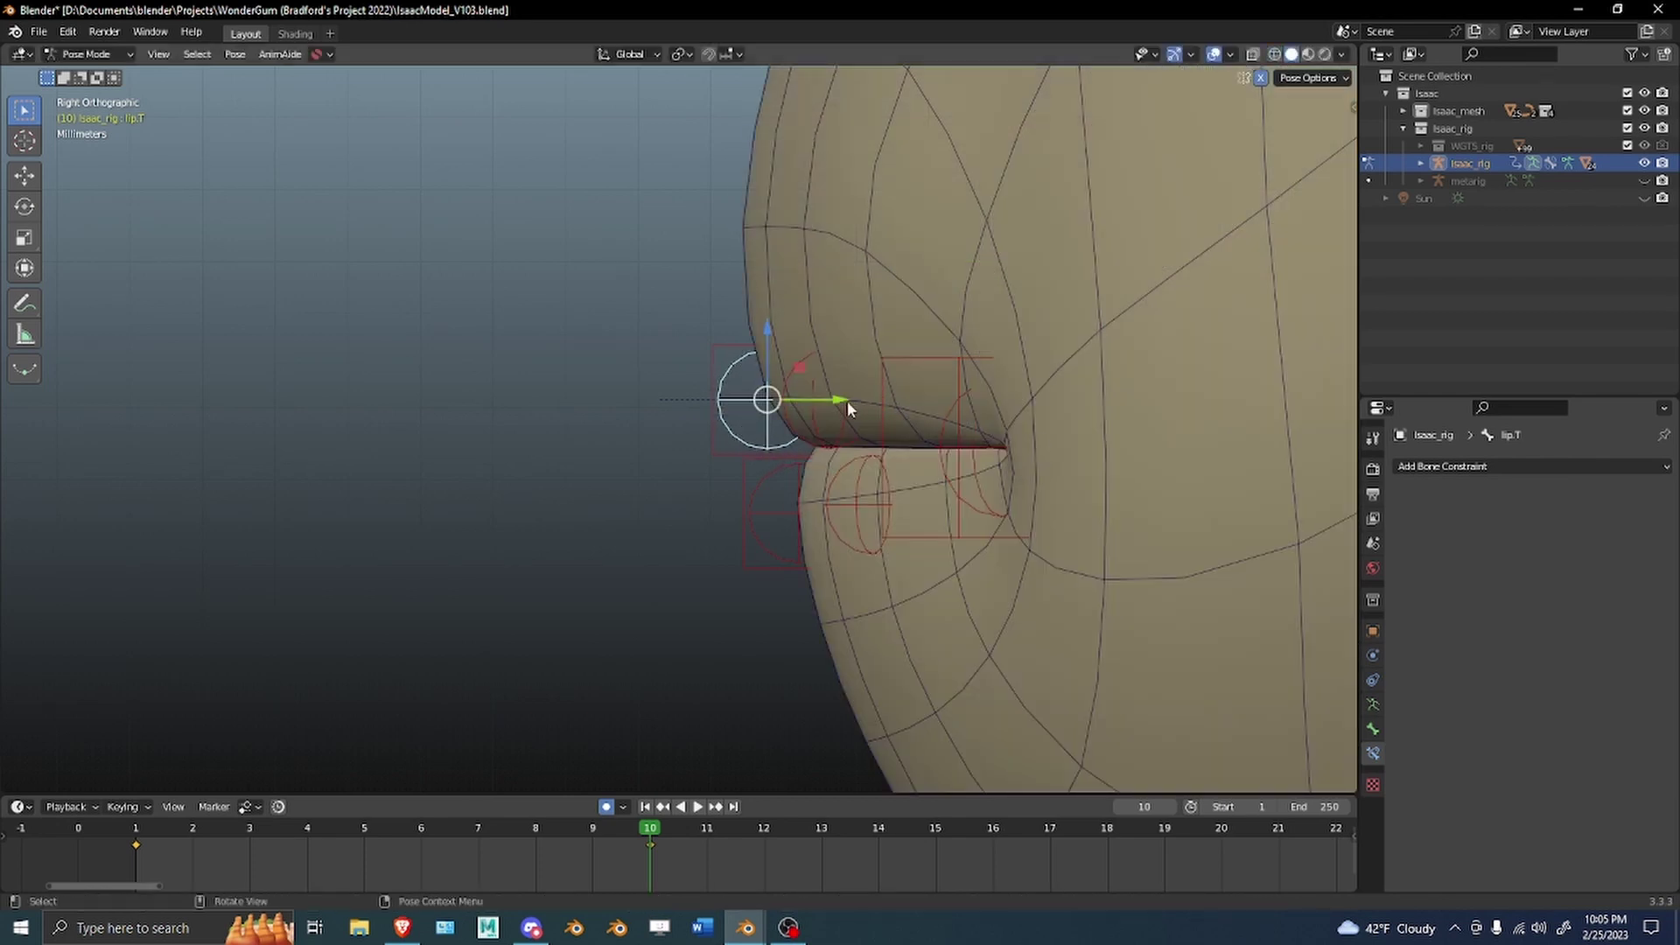
Select lip_master.T and examine the lip bones of Isaac_rig in Edit Mode.
{"action": "left_click", "coordinate": [712, 388]}
{"action": "mouse_move", "coordinate": [817, 403]}
{"action": "left_mouse_down"}
{"action": "mouse_move", "coordinate": [638, 405]}
{"action": "mouse_move", "coordinate": [885, 406]}
{"action": "mouse_move", "coordinate": [528, 401]}
{"action": "mouse_move", "coordinate": [818, 402]}
{"action": "left_mouse_up"}
{"action": "middle_click_drag", "start_coordinate": [779, 414], "coordinate": [743, 487], "text": "shift"}
{"action": "left_click_drag", "start_coordinate": [787, 475], "coordinate": [769, 425]}
{"action": "scroll", "coordinate": [769, 435], "scroll_direction": "down", "scroll_amount": 4}
{"action": "mouse_move", "coordinate": [769, 435]}
{"action": "middle_mouse_down", "text": "shift"}
{"action": "mouse_move", "coordinate": [608, 517]}
{"action": "mouse_move", "coordinate": [658, 425]}
{"action": "mouse_move", "coordinate": [562, 364]}
{"action": "mouse_move", "coordinate": [701, 405]}
{"action": "mouse_move", "coordinate": [613, 385]}
{"action": "mouse_move", "coordinate": [573, 421]}
{"action": "middle_mouse_up", "text": "shift"}
{"action": "scroll", "coordinate": [658, 424], "scroll_direction": "up", "scroll_amount": 2}
{"action": "scroll", "coordinate": [674, 412], "scroll_direction": "down", "scroll_amount": 5}
{"action": "key", "text": "Tab"}
{"action": "scroll", "coordinate": [645, 426], "scroll_direction": "up", "scroll_amount": 5}
{"action": "key", "text": "shift+z"}
{"action": "key", "text": "shift+z"}
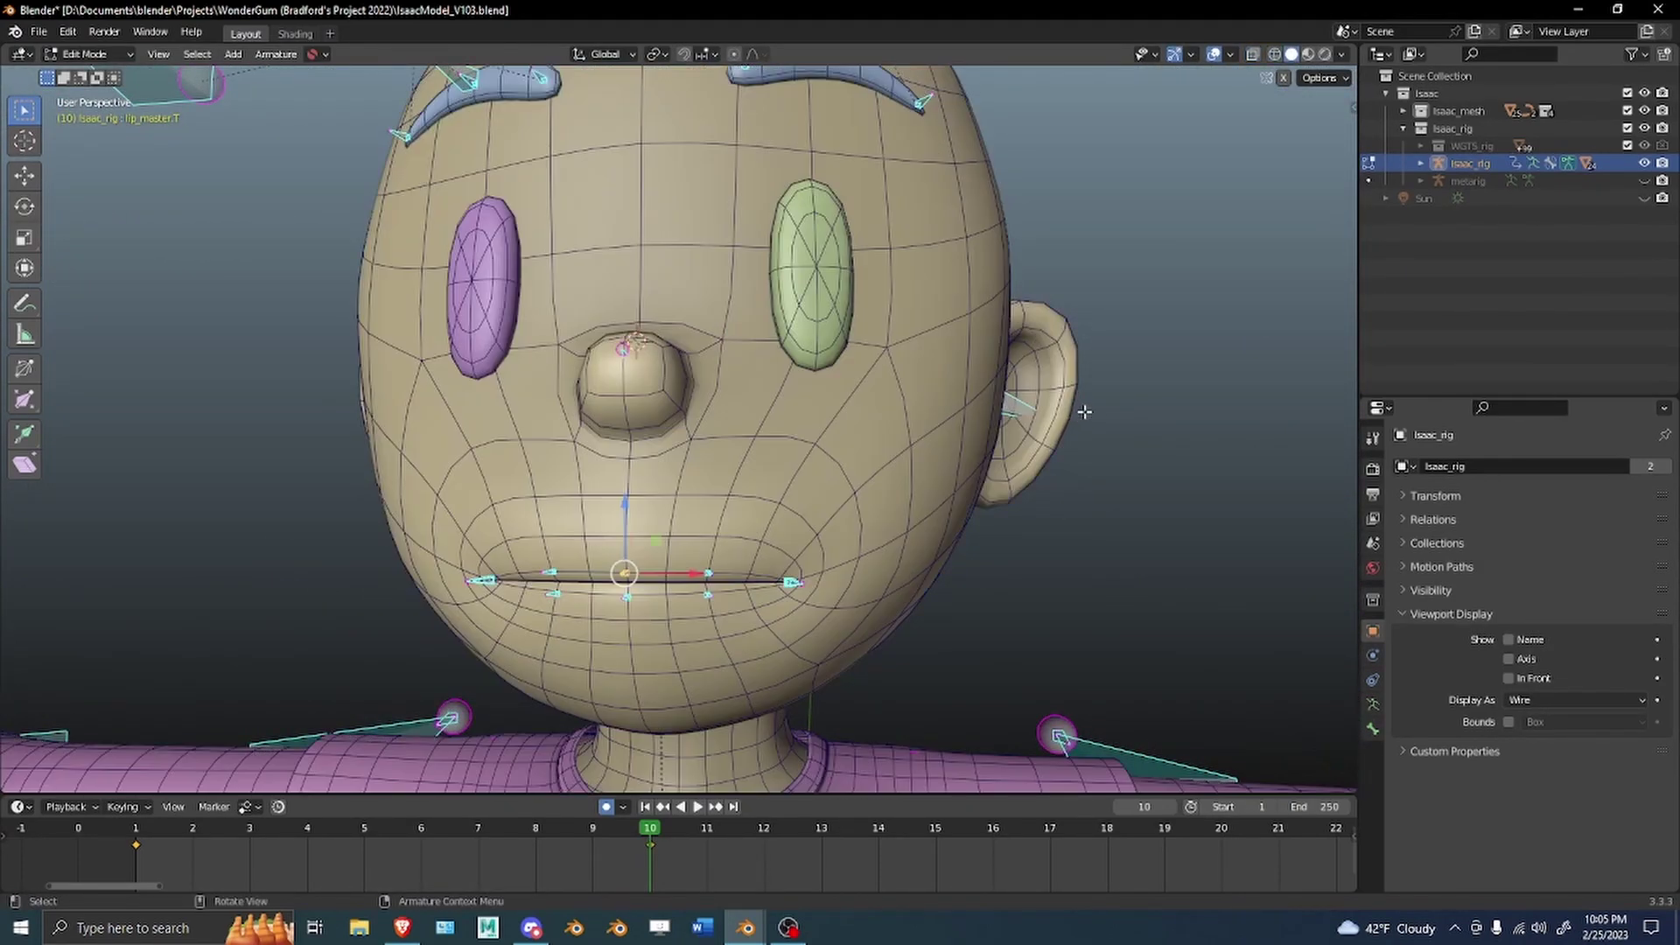
Return Isaac_rig to Pose Mode and select the lip corner control lip_master.C.L in front view.
{"action": "left_click", "coordinate": [1434, 182]}
{"action": "middle_click_drag", "start_coordinate": [693, 447], "coordinate": [748, 390], "text": "shift"}
{"action": "mouse_move", "coordinate": [792, 401]}
{"action": "middle_mouse_down"}
{"action": "mouse_move", "coordinate": [830, 404]}
{"action": "mouse_move", "coordinate": [793, 411]}
{"action": "middle_mouse_up"}
{"action": "key", "text": "Tab"}
{"action": "left_click_drag", "start_coordinate": [793, 411], "coordinate": [665, 422], "text": "alt"}
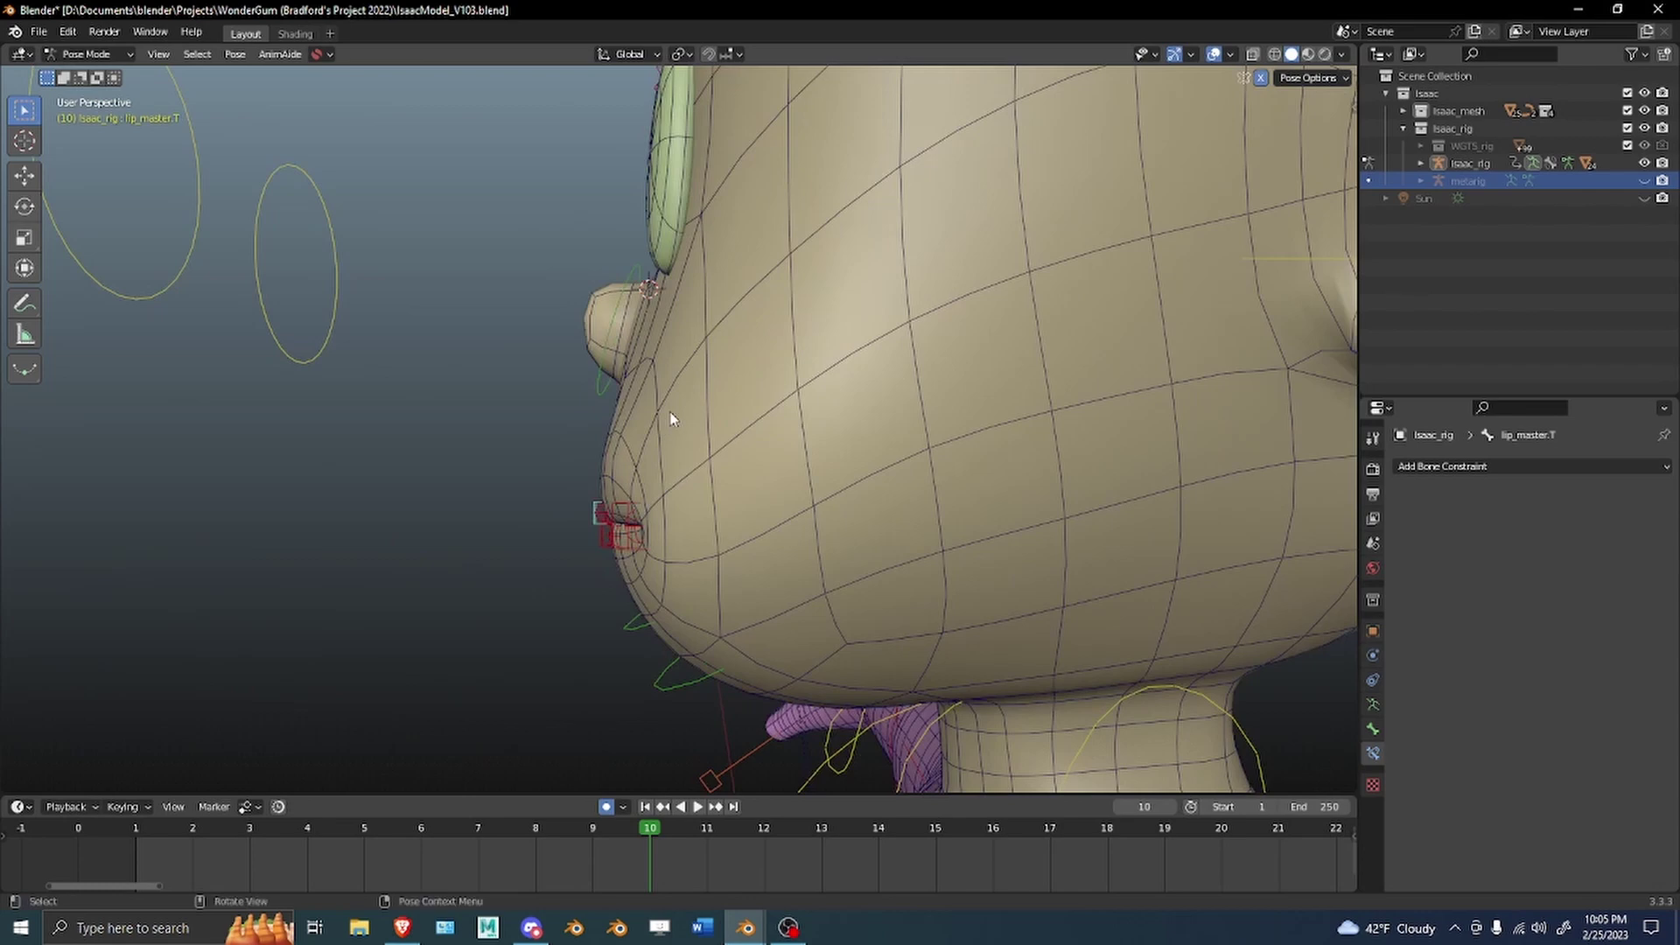
{"action": "middle_click_drag", "start_coordinate": [671, 419], "coordinate": [685, 378]}
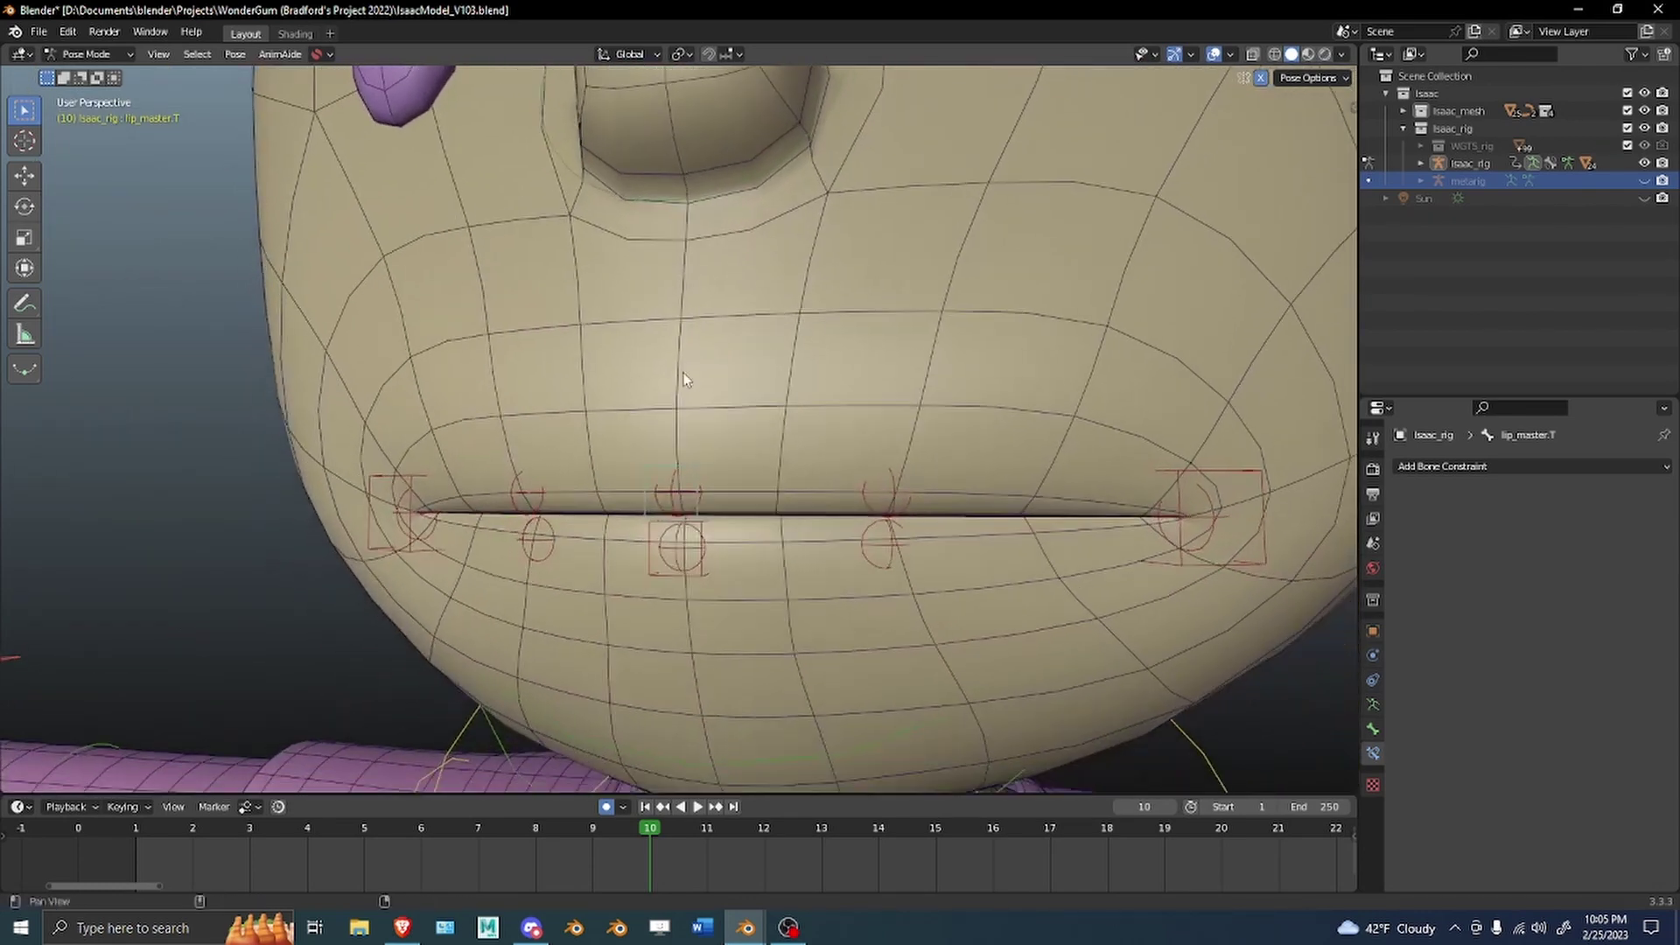
{"action": "scroll", "coordinate": [684, 378], "scroll_direction": "down", "scroll_amount": 1}
{"action": "left_click", "coordinate": [1117, 543]}
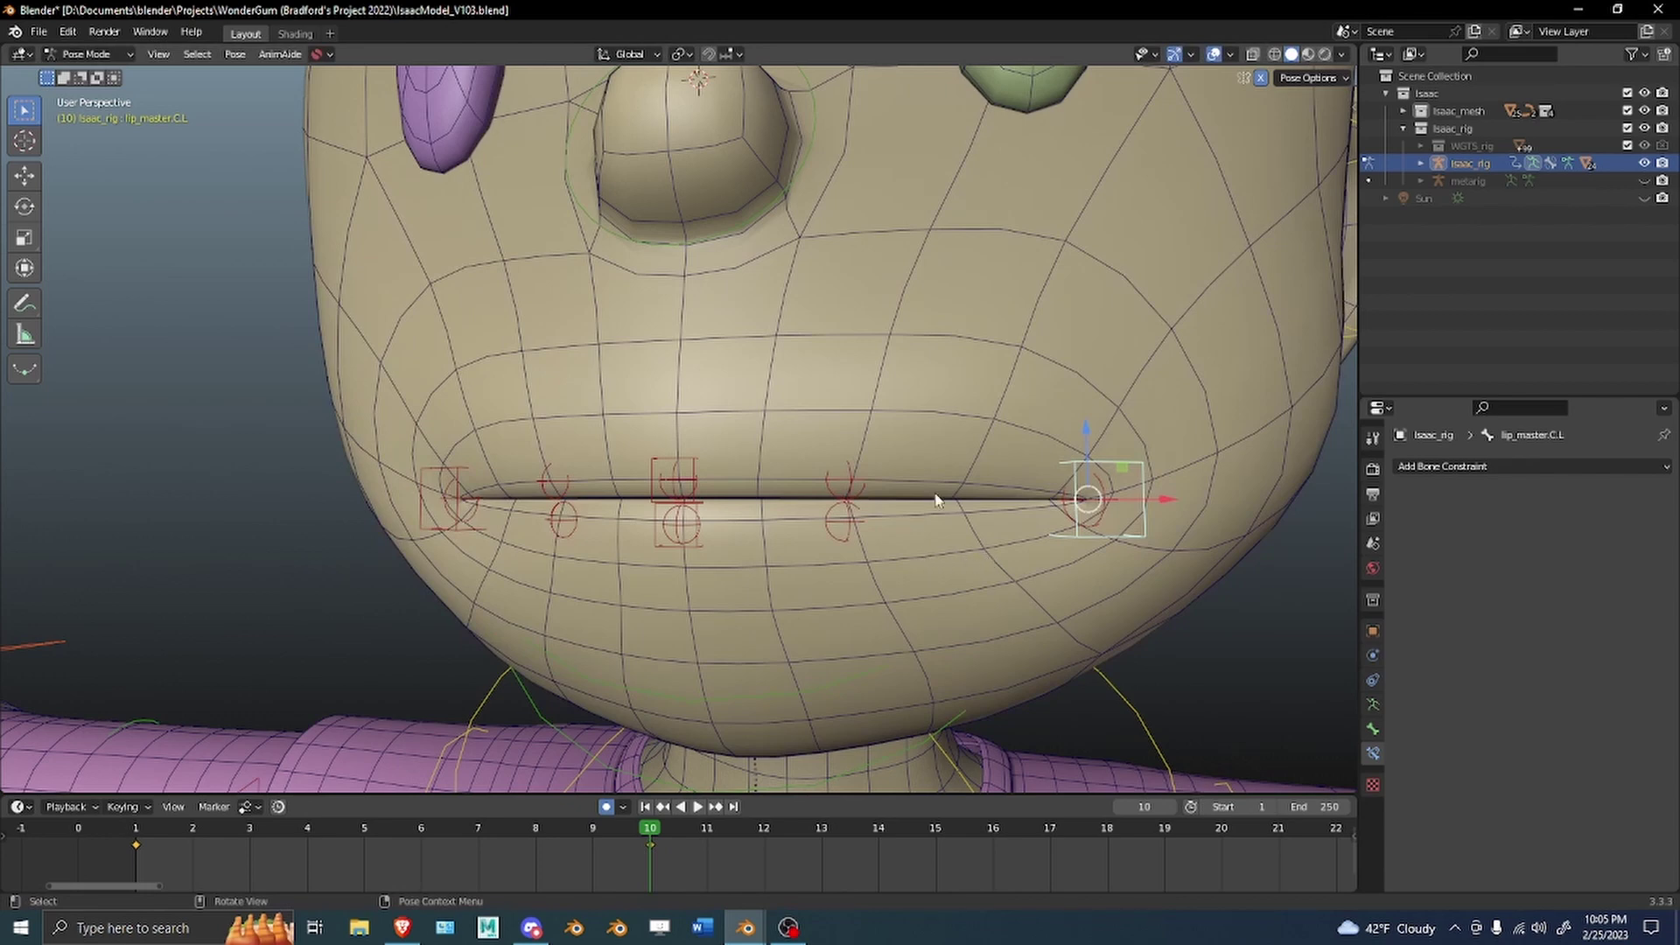
{"action": "key", "text": "KP_1"}
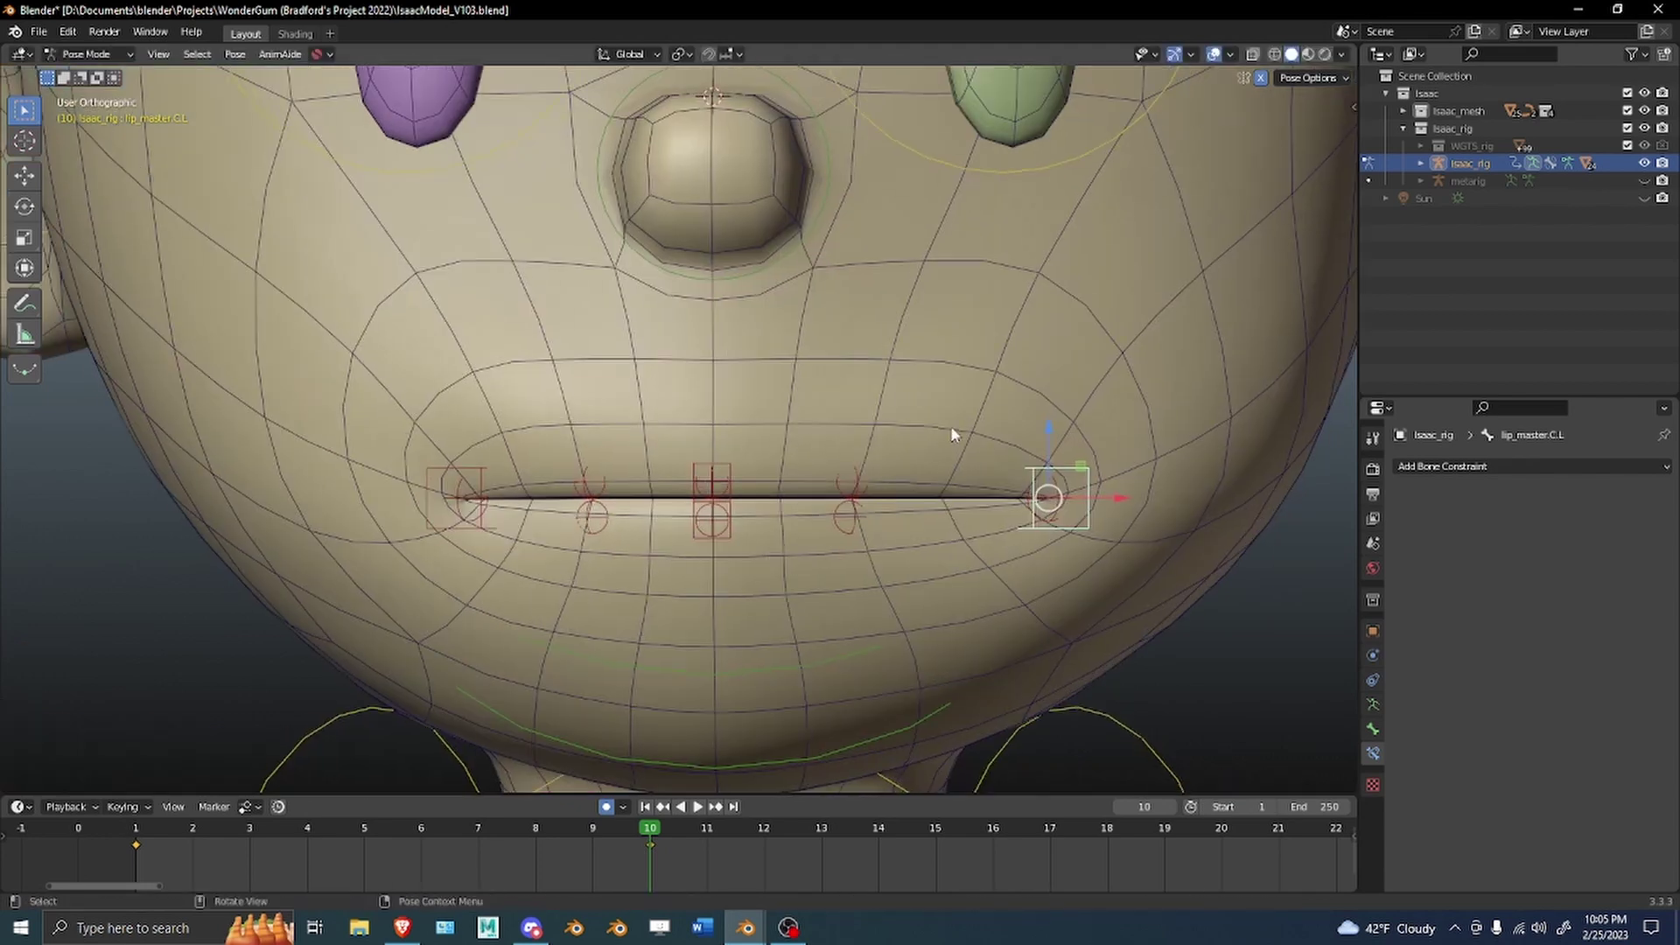
Save the file, and save a new version of it as IsaacModel_V104.blend.
{"action": "key", "text": "ctrl+s"}
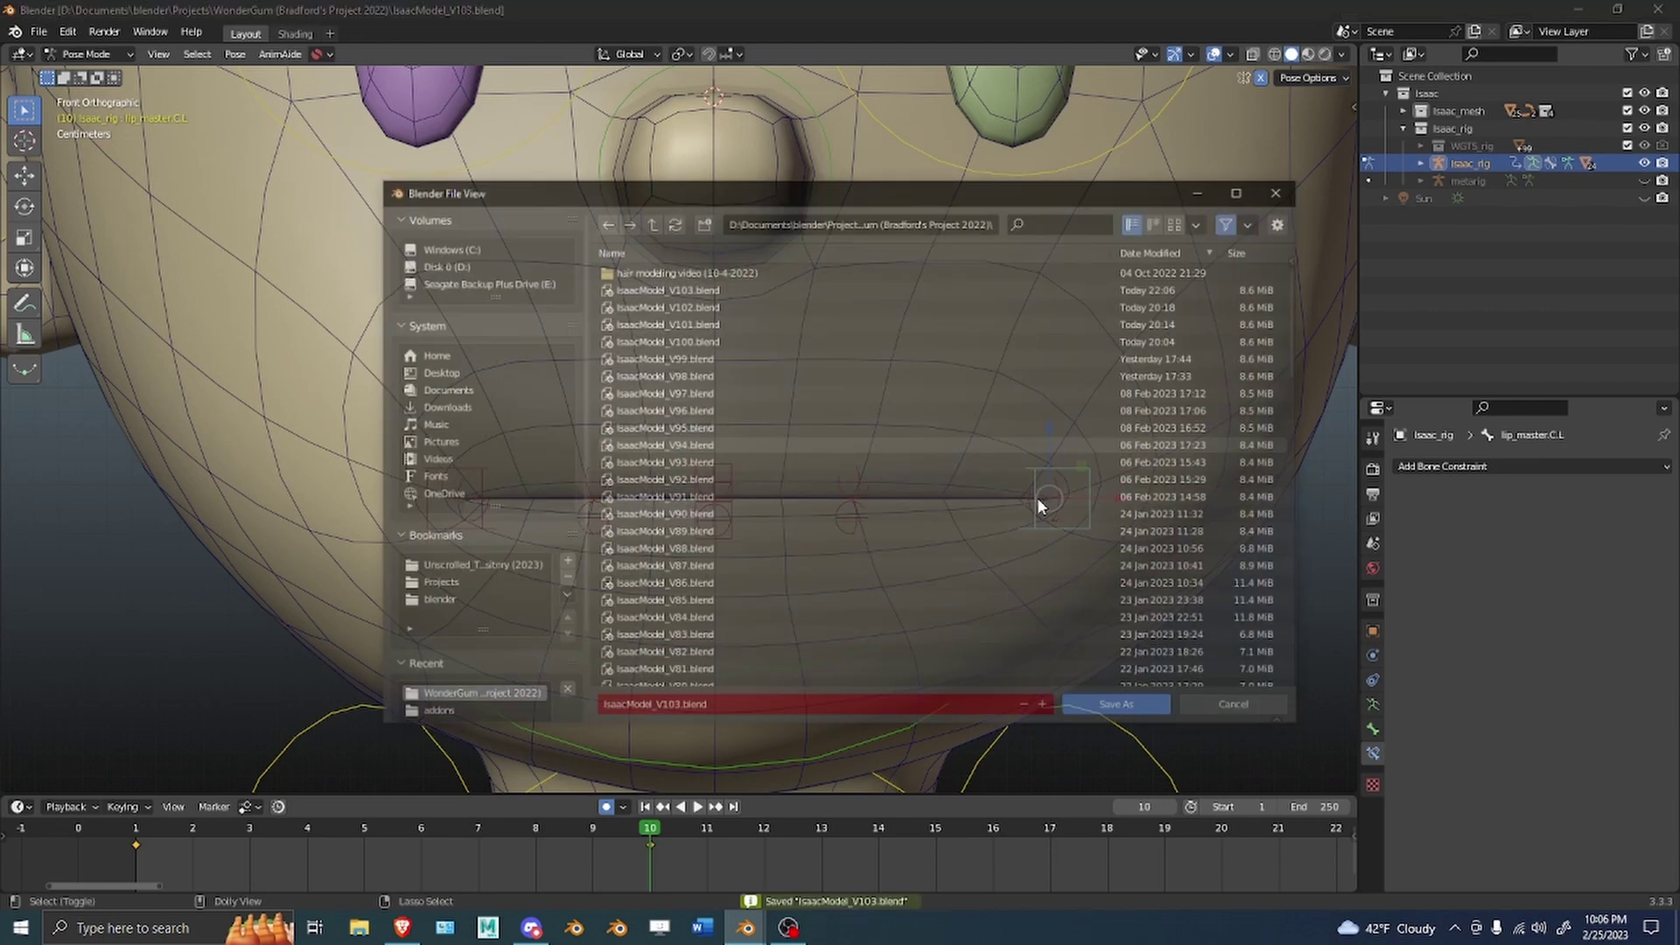
{"action": "key", "text": "ctrl+shift+s"}
{"action": "left_click", "coordinate": [676, 708]}
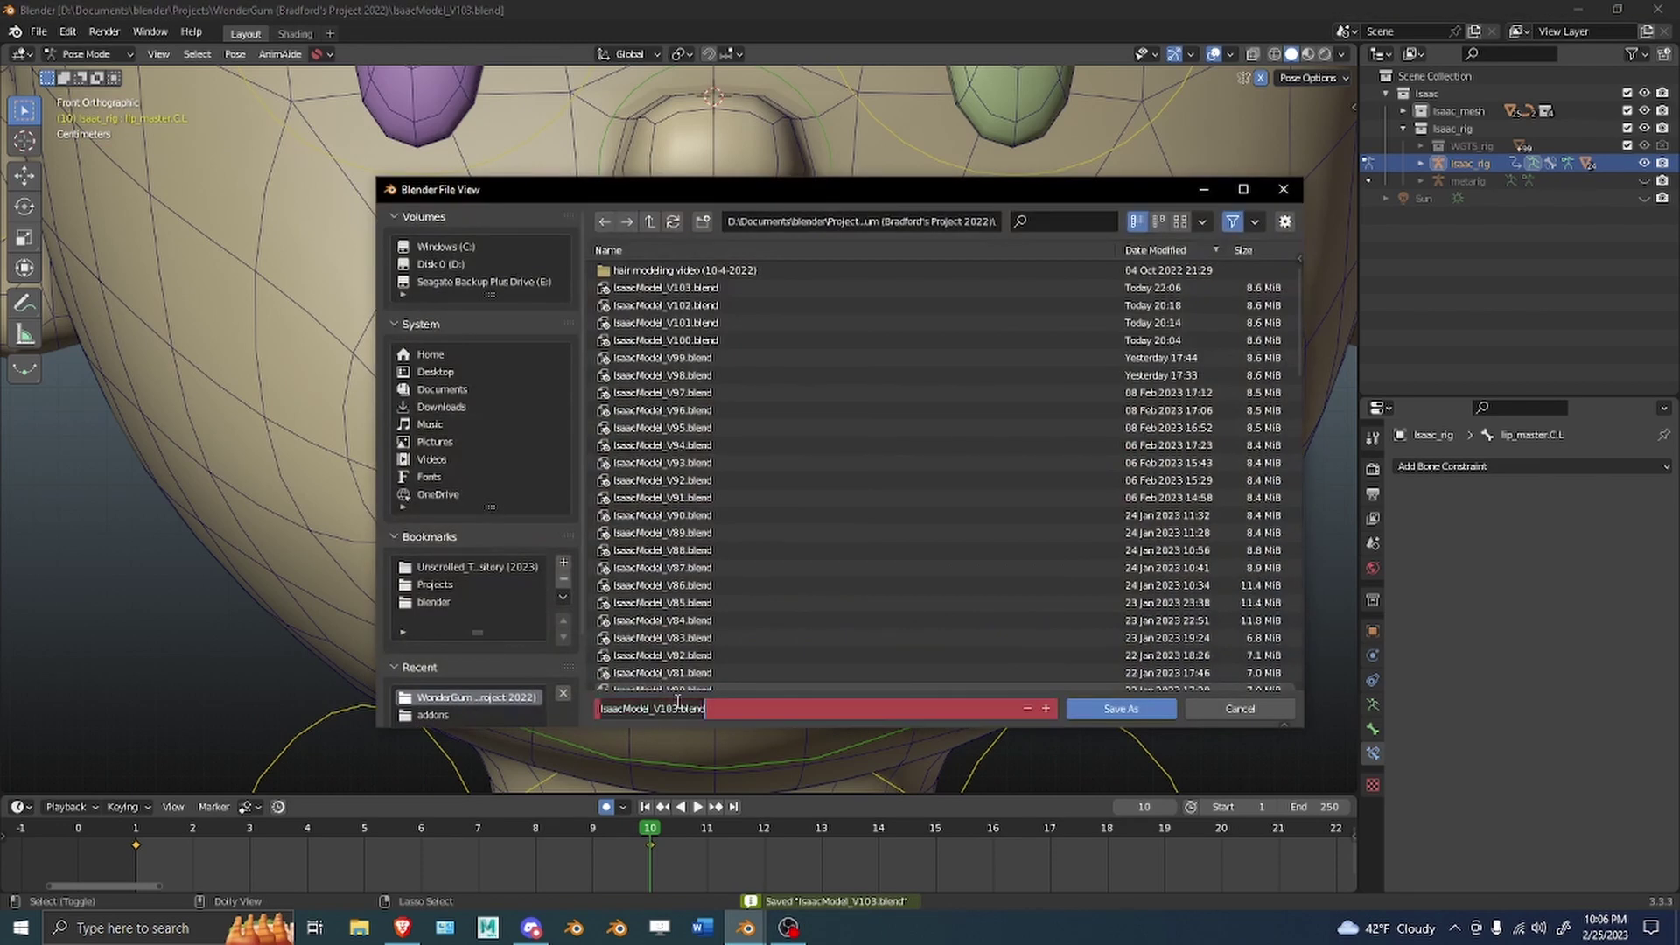
{"action": "left_click", "coordinate": [679, 708]}
{"action": "type", "text": "4"}
{"action": "key", "text": "Return"}
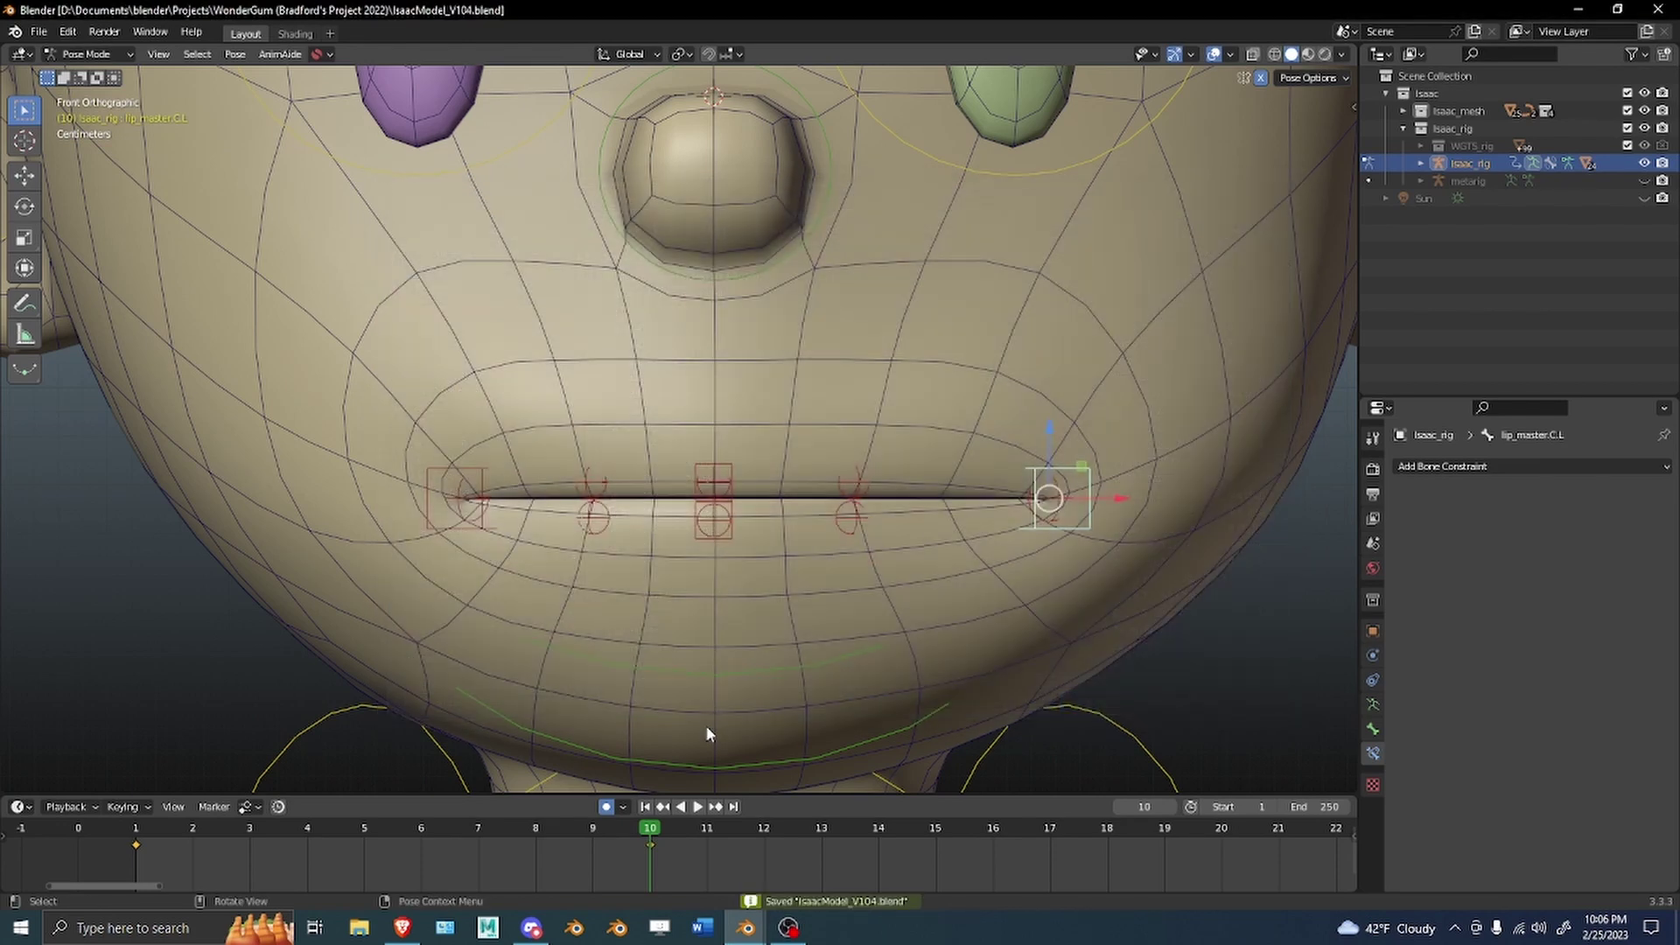
Return lip_master.C.L to its rest location and lower it by about 0.059 m along the Z axis.
{"action": "key", "text": "ctrl+z"}
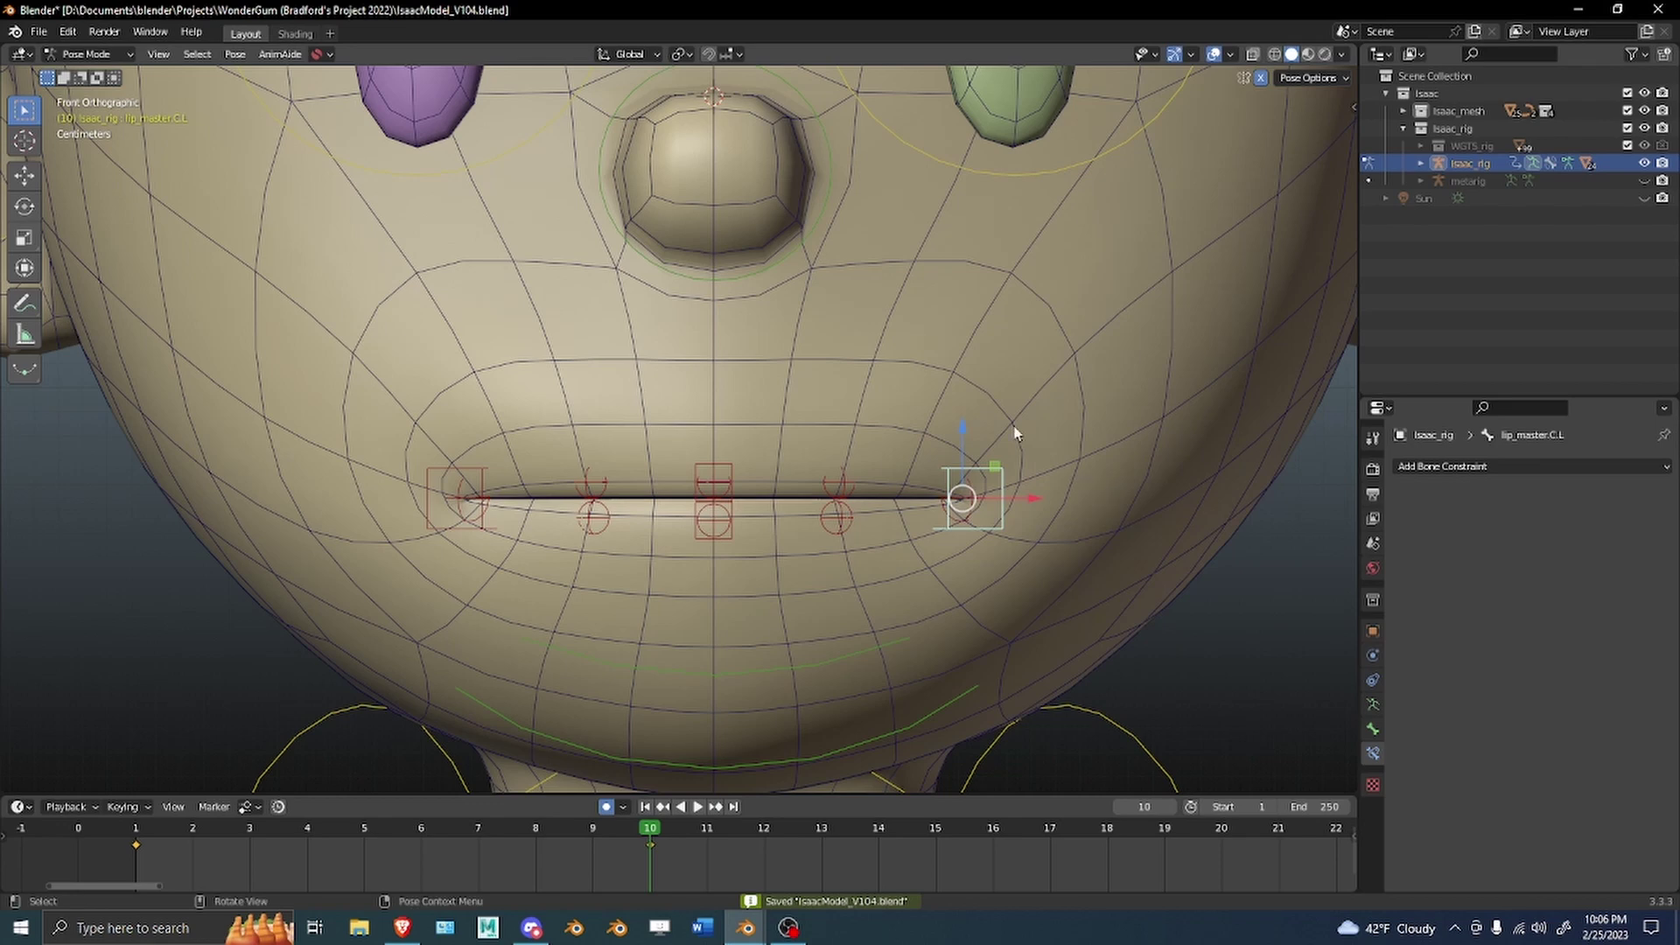
{"action": "key", "text": "g"}
{"action": "key", "text": "z"}
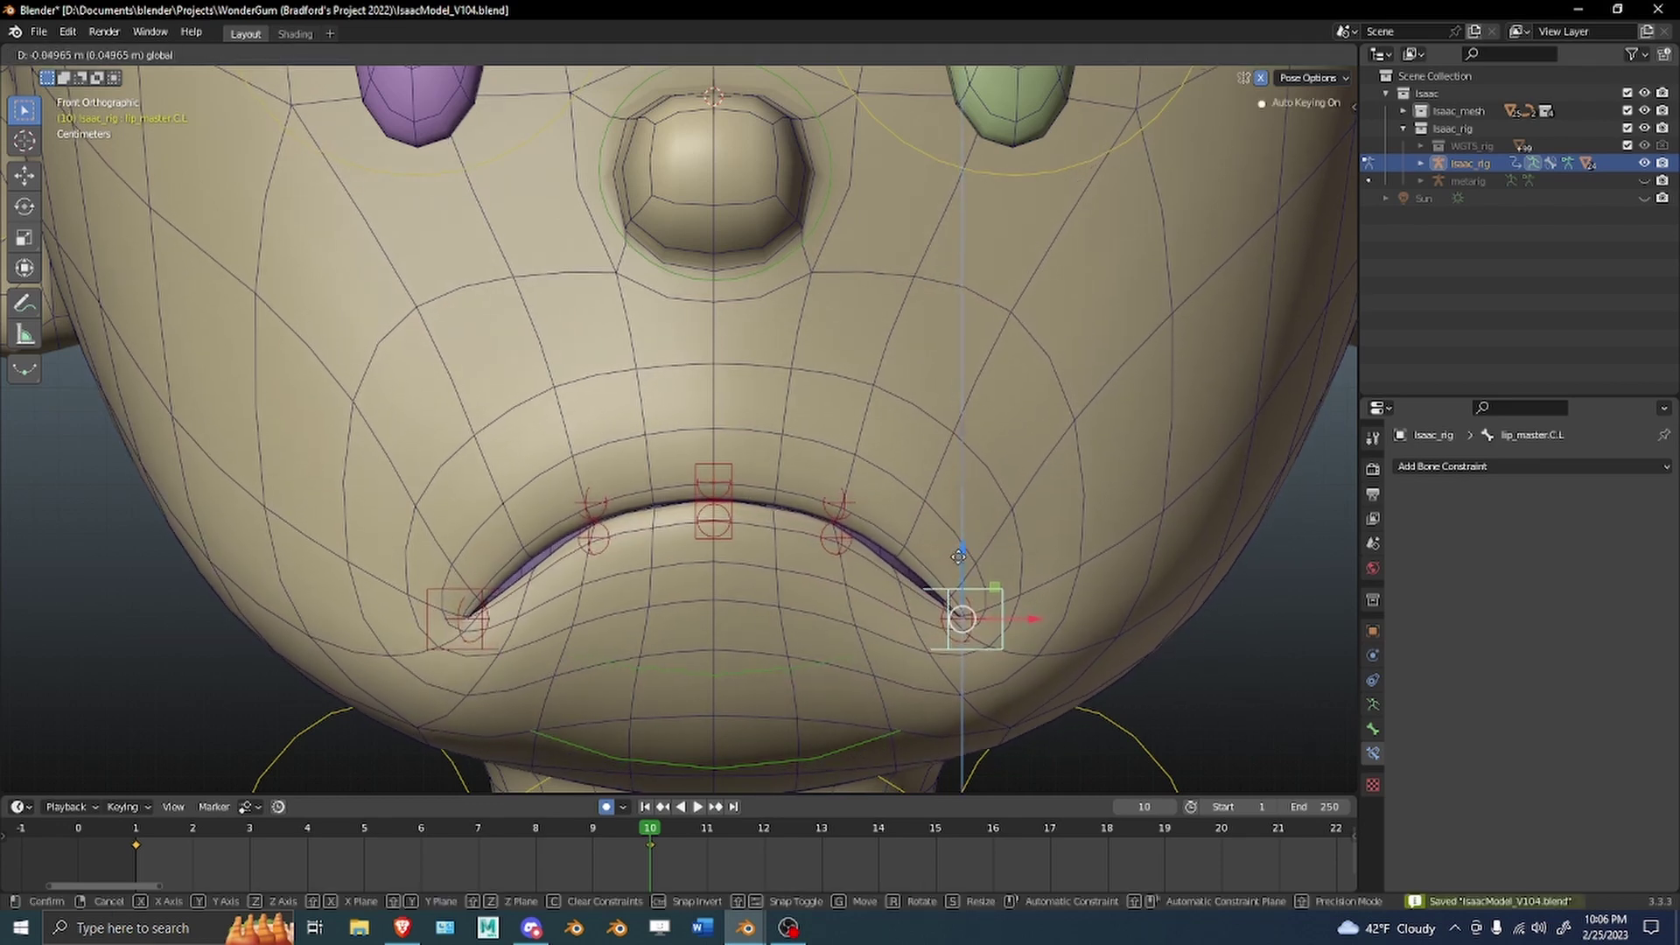
{"action": "left_click", "coordinate": [955, 568]}
Put the head mesh into Weight Paint mode with the lower-lip side control's weights shown, and open the brush settings.
{"action": "scroll", "coordinate": [956, 570], "scroll_direction": "up", "scroll_amount": 3}
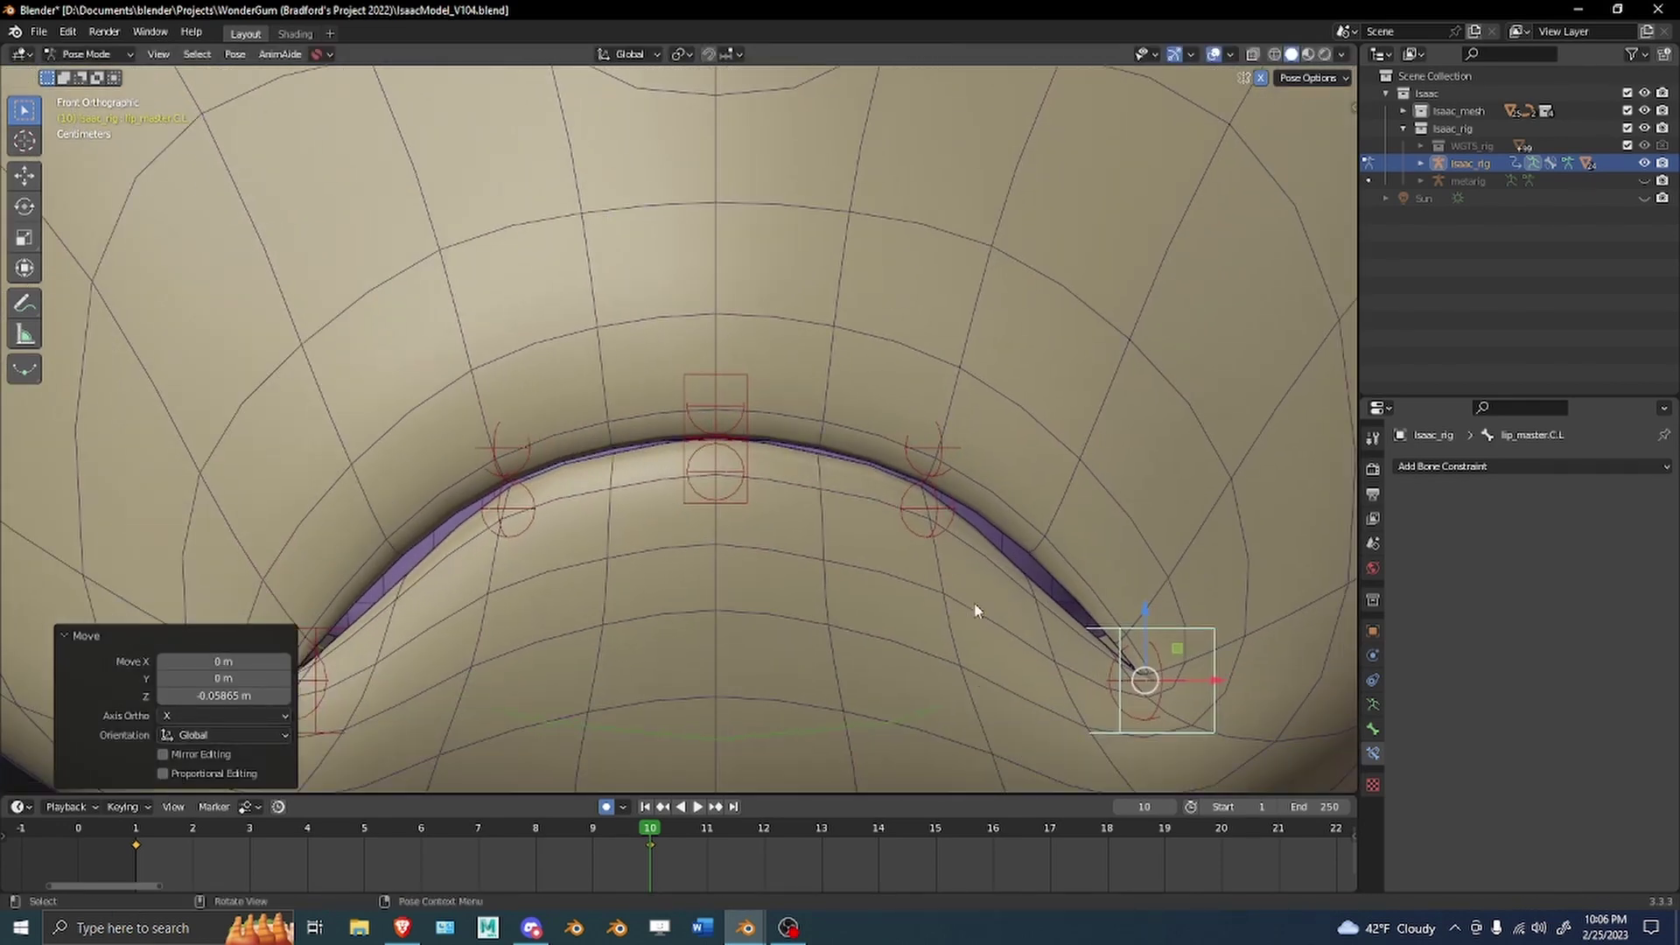
{"action": "key", "text": "ctrl+Tab"}
{"action": "left_click", "coordinate": [645, 443]}
{"action": "key", "text": "ctrl+Tab"}
{"action": "left_click", "coordinate": [486, 318]}
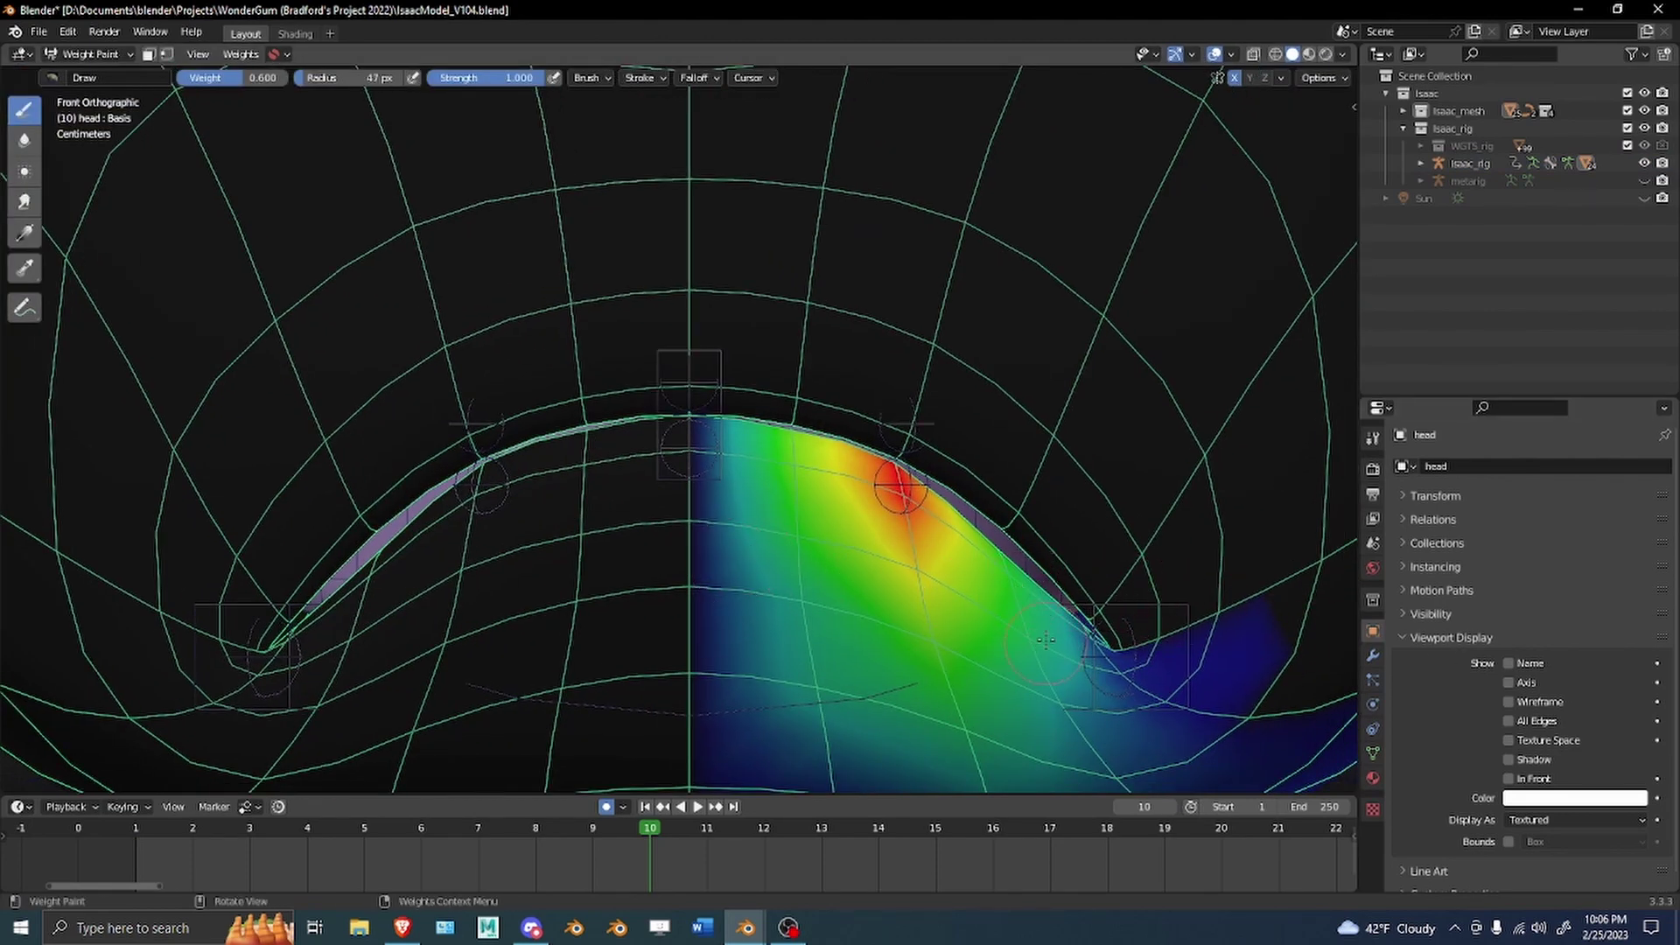
{"action": "scroll", "coordinate": [1045, 639], "scroll_direction": "up", "scroll_amount": 4}
{"action": "right_click", "coordinate": [760, 536]}
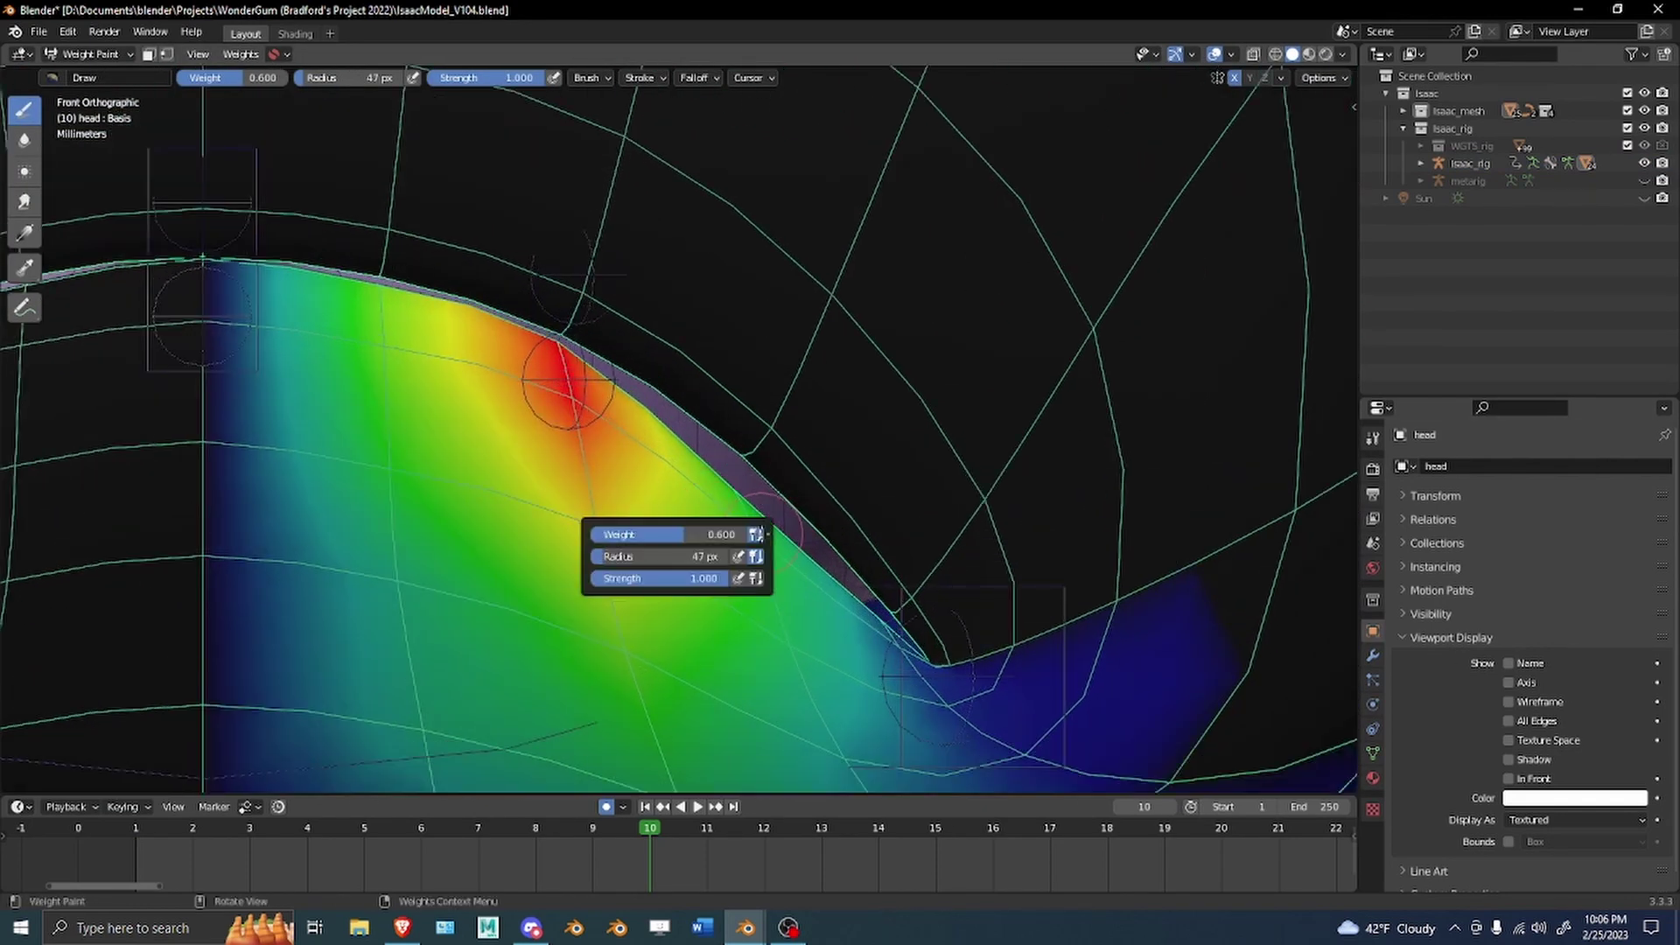
Set the current frame to 24 outside Weight Paint mode, and return the head mesh to it for a close look at the lower-lip weights.
{"action": "scroll", "coordinate": [585, 618], "scroll_direction": "down", "scroll_amount": 6}
{"action": "key", "text": "ctrl+Tab"}
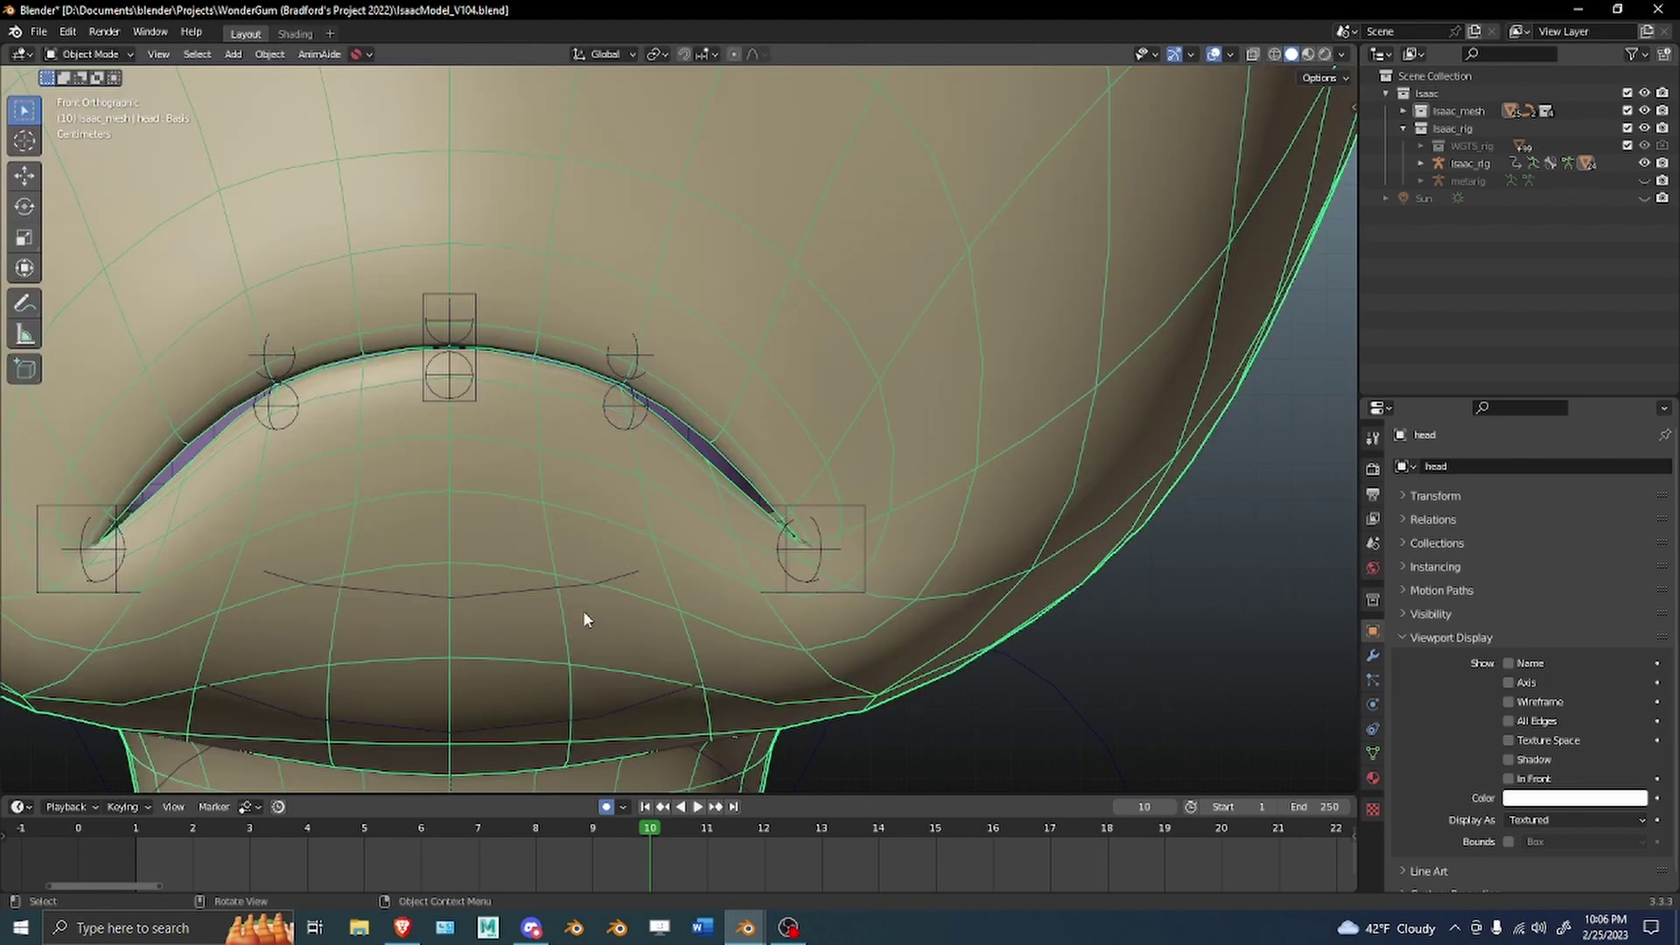
{"action": "key", "text": "Tab"}
{"action": "middle_click_drag", "start_coordinate": [902, 585], "coordinate": [976, 585], "text": "alt"}
{"action": "middle_click_drag", "start_coordinate": [873, 552], "coordinate": [957, 467], "text": "shift"}
{"action": "key", "text": "Tab"}
{"action": "key", "text": "ctrl+Tab"}
{"action": "left_click", "coordinate": [525, 473]}
{"action": "middle_click_drag", "start_coordinate": [718, 525], "coordinate": [728, 475], "text": "shift"}
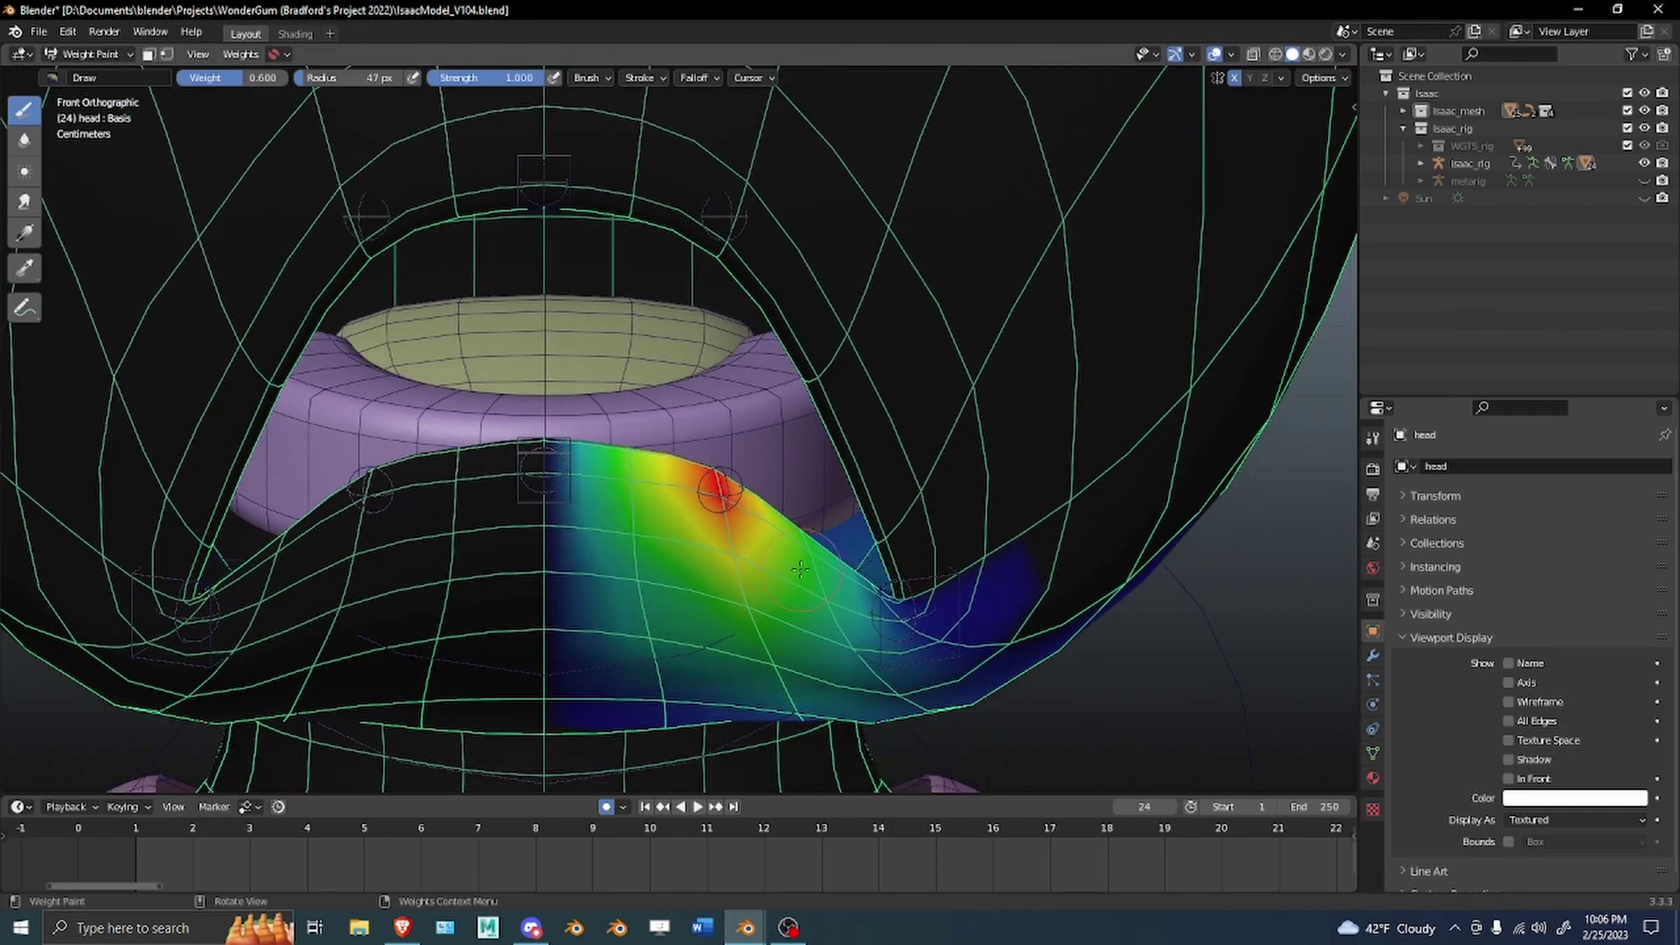
{"action": "mouse_move", "coordinate": [989, 543]}
{"action": "middle_mouse_down"}
{"action": "mouse_move", "coordinate": [884, 586]}
{"action": "mouse_move", "coordinate": [792, 437]}
{"action": "middle_mouse_up"}
{"action": "mouse_move", "coordinate": [792, 437]}
{"action": "middle_mouse_down"}
{"action": "mouse_move", "coordinate": [798, 457]}
{"action": "mouse_move", "coordinate": [799, 429]}
{"action": "mouse_move", "coordinate": [1034, 518]}
{"action": "mouse_move", "coordinate": [700, 317]}
{"action": "mouse_move", "coordinate": [621, 292]}
{"action": "mouse_move", "coordinate": [591, 353]}
{"action": "middle_mouse_up"}
{"action": "scroll", "coordinate": [799, 430], "scroll_direction": "up", "scroll_amount": 2}
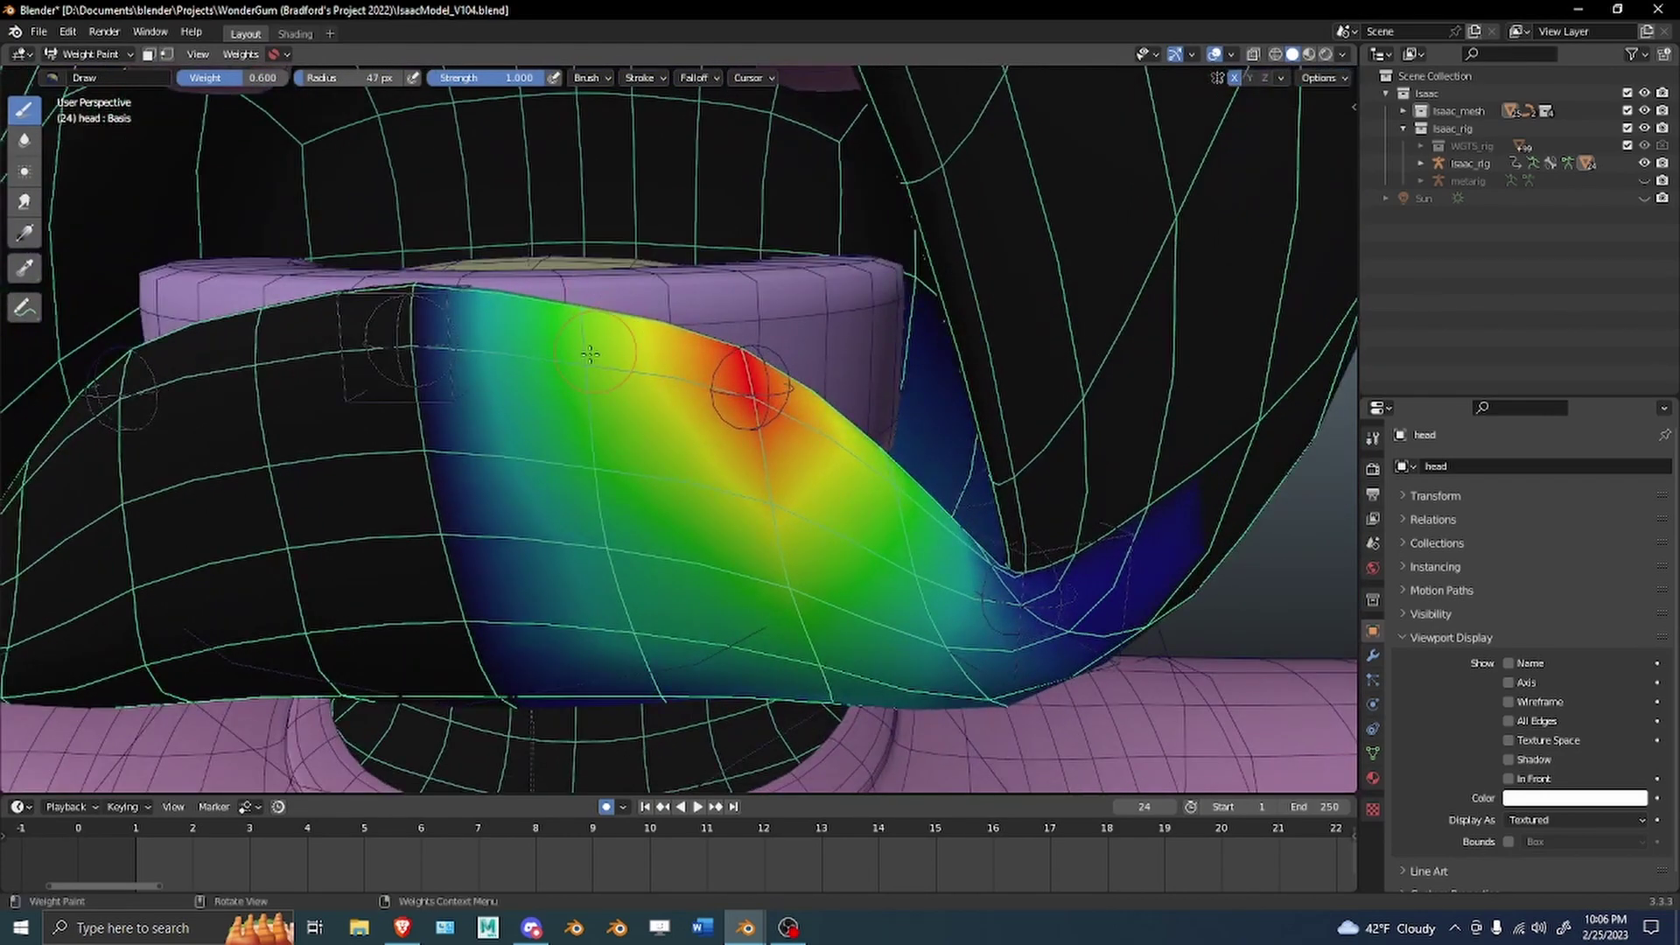
Activate the DEF-lip.B vertex group and paint 0.6 weight on the lower-lip edge beside the centre control at frame 10.
{"action": "scroll", "coordinate": [585, 309], "scroll_direction": "down", "scroll_amount": 4}
{"action": "mouse_move", "coordinate": [498, 456]}
{"action": "middle_mouse_down", "text": "alt"}
{"action": "mouse_move", "coordinate": [364, 408]}
{"action": "mouse_move", "coordinate": [377, 424]}
{"action": "middle_mouse_up", "text": "alt"}
{"action": "scroll", "coordinate": [700, 422], "scroll_direction": "up", "scroll_amount": 5}
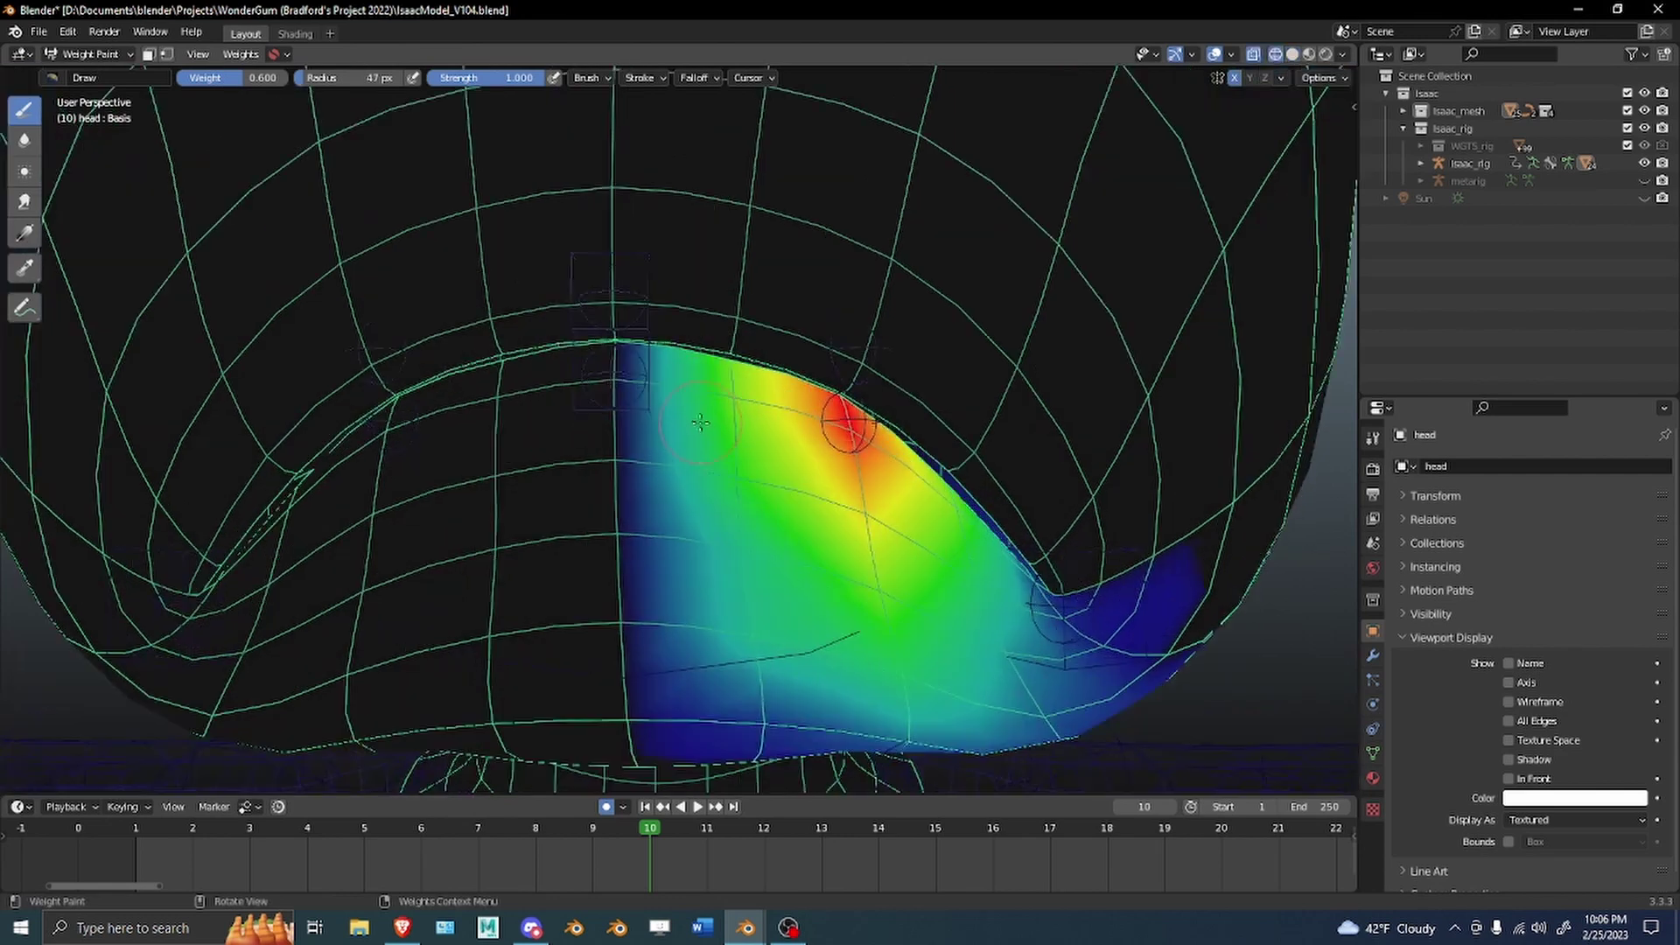
{"action": "key", "text": "KP_1"}
{"action": "scroll", "coordinate": [690, 435], "scroll_direction": "up", "scroll_amount": 2}
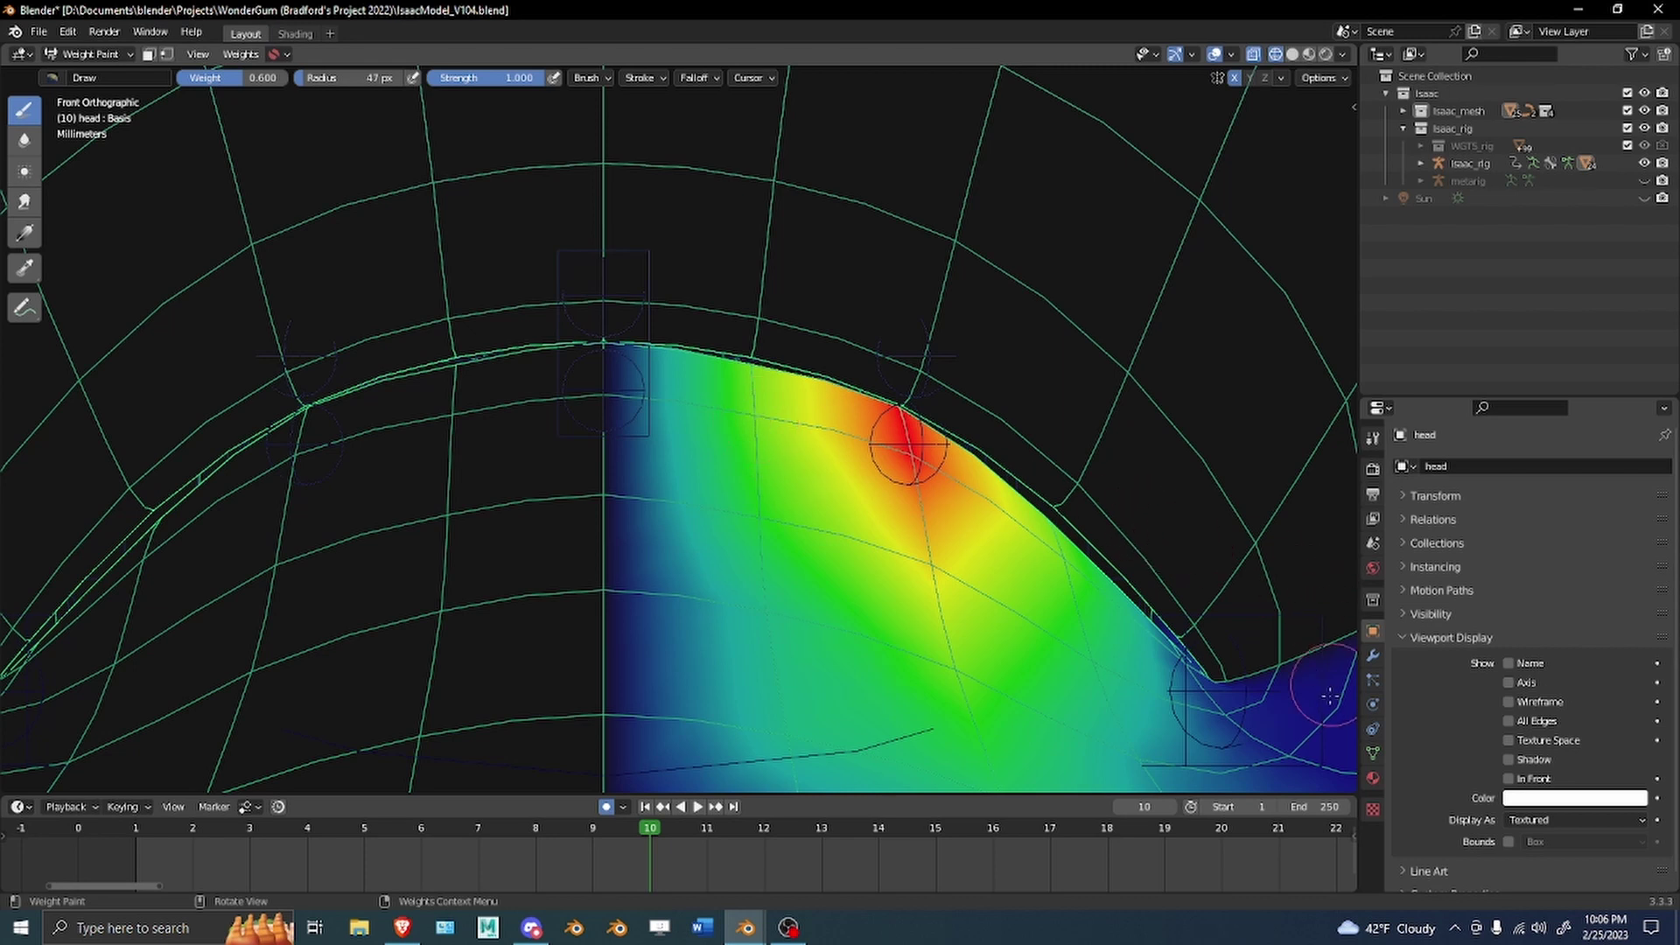
{"action": "left_click", "coordinate": [1373, 752]}
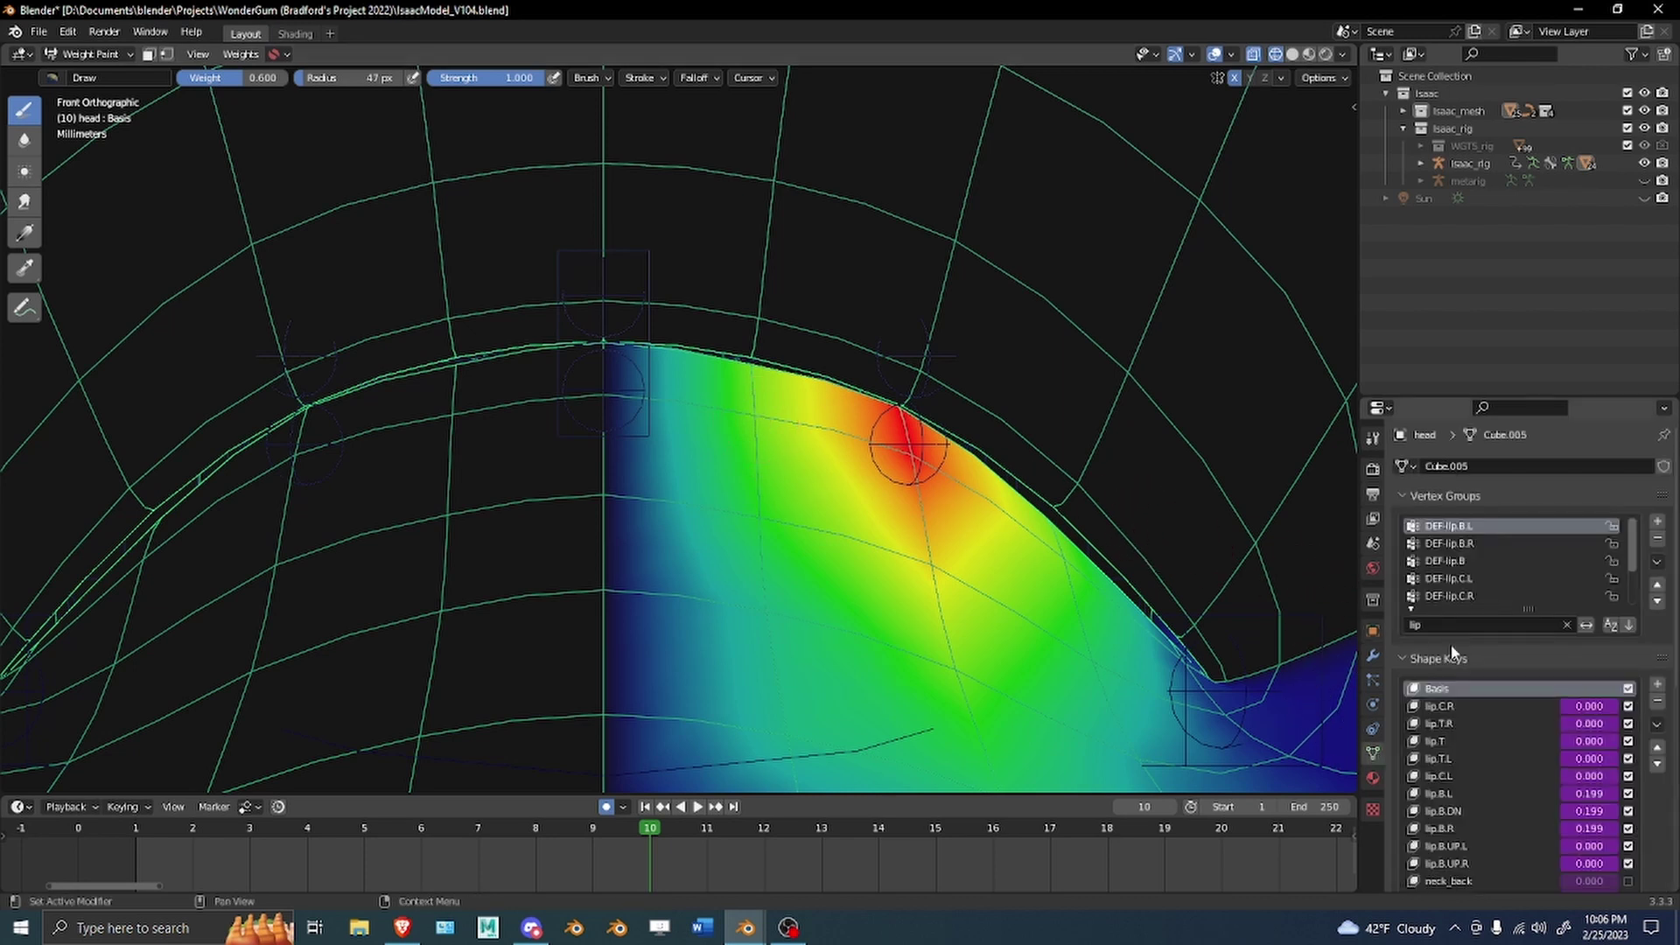
{"action": "left_click", "coordinate": [1481, 563]}
{"action": "left_click_drag", "start_coordinate": [761, 421], "coordinate": [754, 372]}
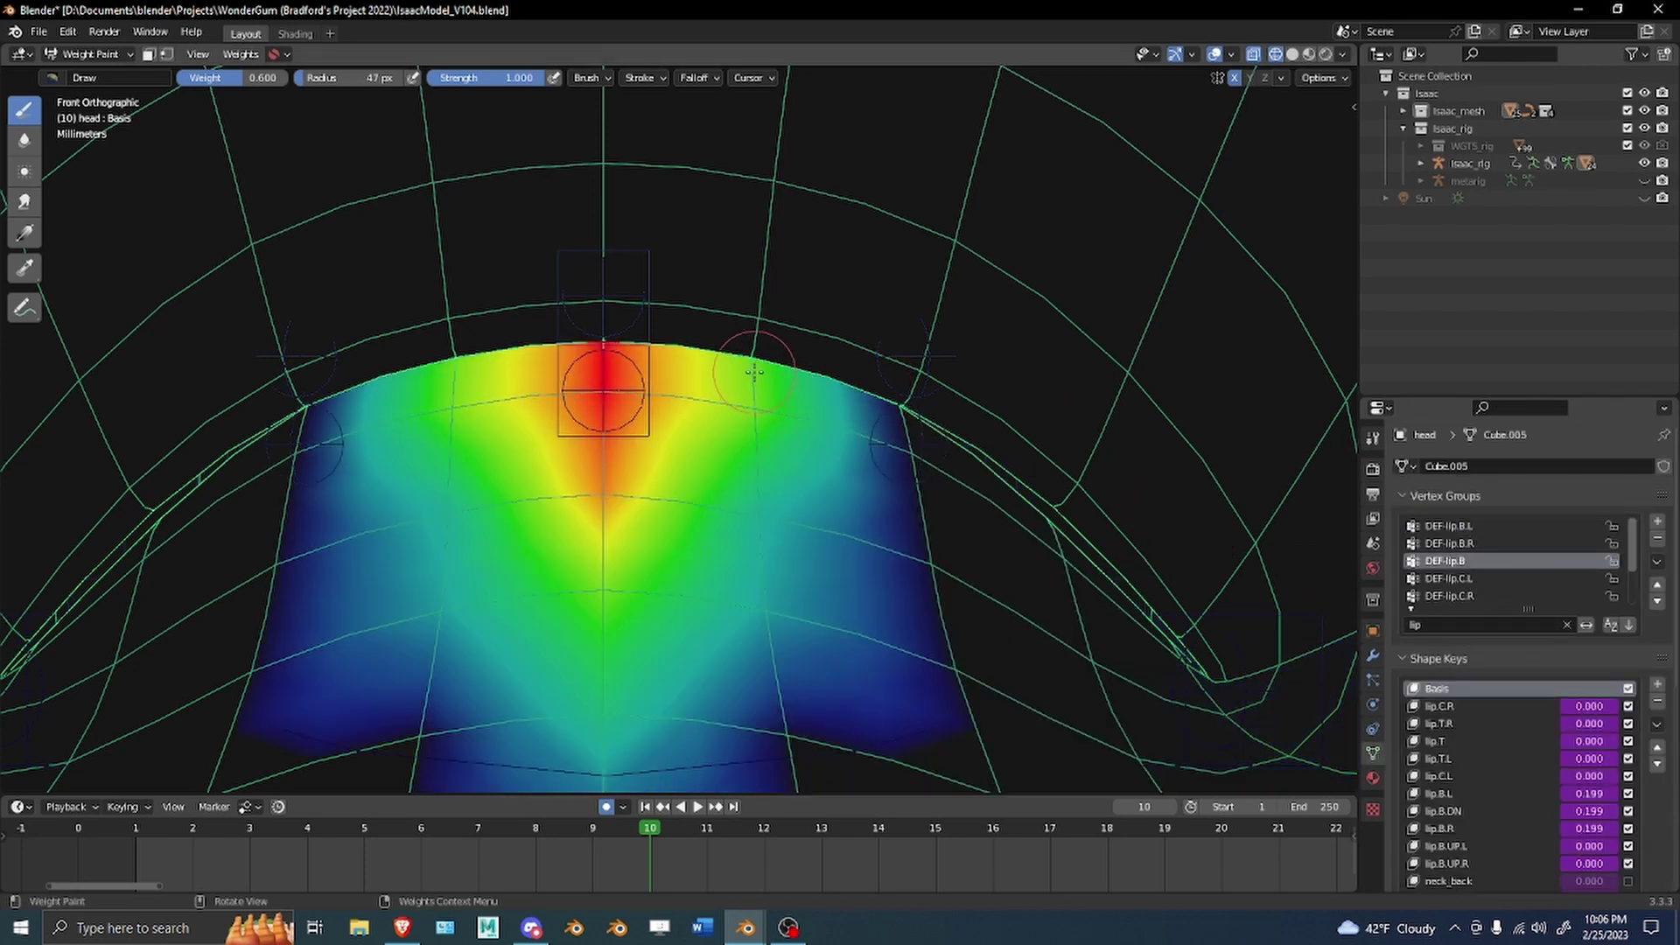
Examine the DEF-lip.B weights at frames 17 and 7 in solid and wireframe views, and leave Weight Paint mode at frame 1.
{"action": "mouse_move", "coordinate": [661, 416]}
{"action": "middle_mouse_down"}
{"action": "mouse_move", "coordinate": [916, 484]}
{"action": "mouse_move", "coordinate": [748, 431]}
{"action": "mouse_move", "coordinate": [825, 432]}
{"action": "mouse_move", "coordinate": [797, 451]}
{"action": "mouse_move", "coordinate": [840, 468]}
{"action": "mouse_move", "coordinate": [945, 442]}
{"action": "mouse_move", "coordinate": [985, 376]}
{"action": "mouse_move", "coordinate": [642, 314]}
{"action": "middle_mouse_up"}
{"action": "key", "text": "KP_1"}
{"action": "key", "text": "alt+z"}
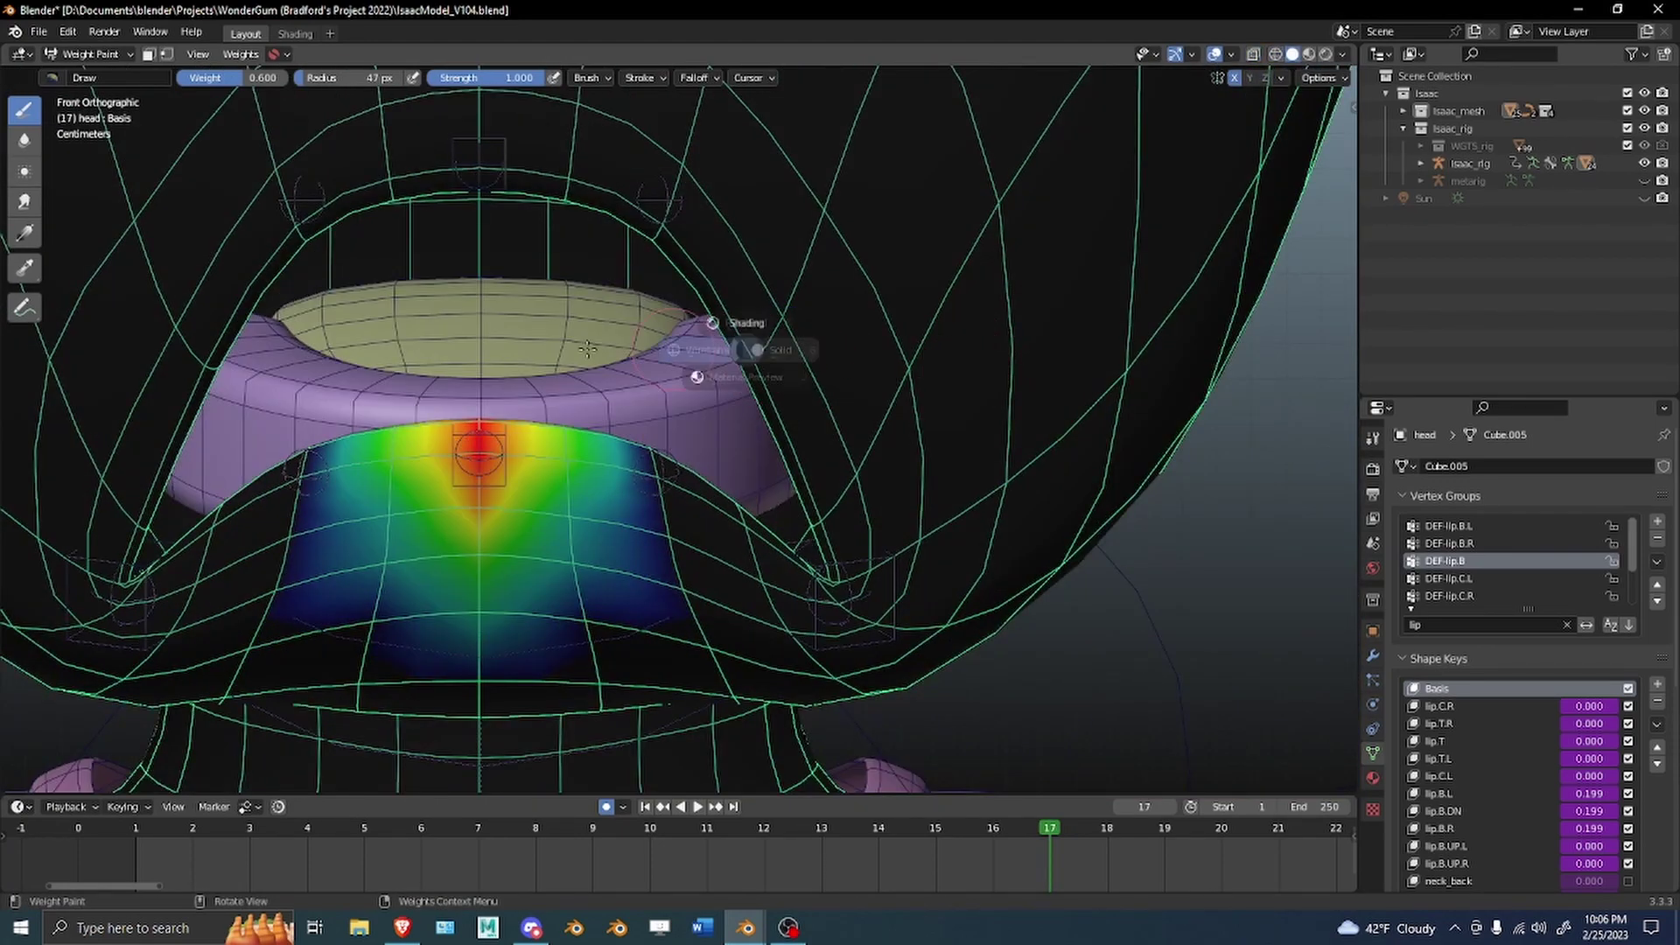
{"action": "middle_click_drag", "start_coordinate": [485, 326], "coordinate": [514, 387], "text": "shift"}
{"action": "key", "text": "z"}
{"action": "middle_click_drag", "start_coordinate": [729, 370], "coordinate": [615, 370], "text": "alt"}
{"action": "mouse_move", "coordinate": [618, 364]}
{"action": "middle_mouse_down", "text": "shift"}
{"action": "mouse_move", "coordinate": [644, 410]}
{"action": "mouse_move", "coordinate": [607, 553]}
{"action": "middle_mouse_up", "text": "shift"}
{"action": "left_click", "coordinate": [610, 501]}
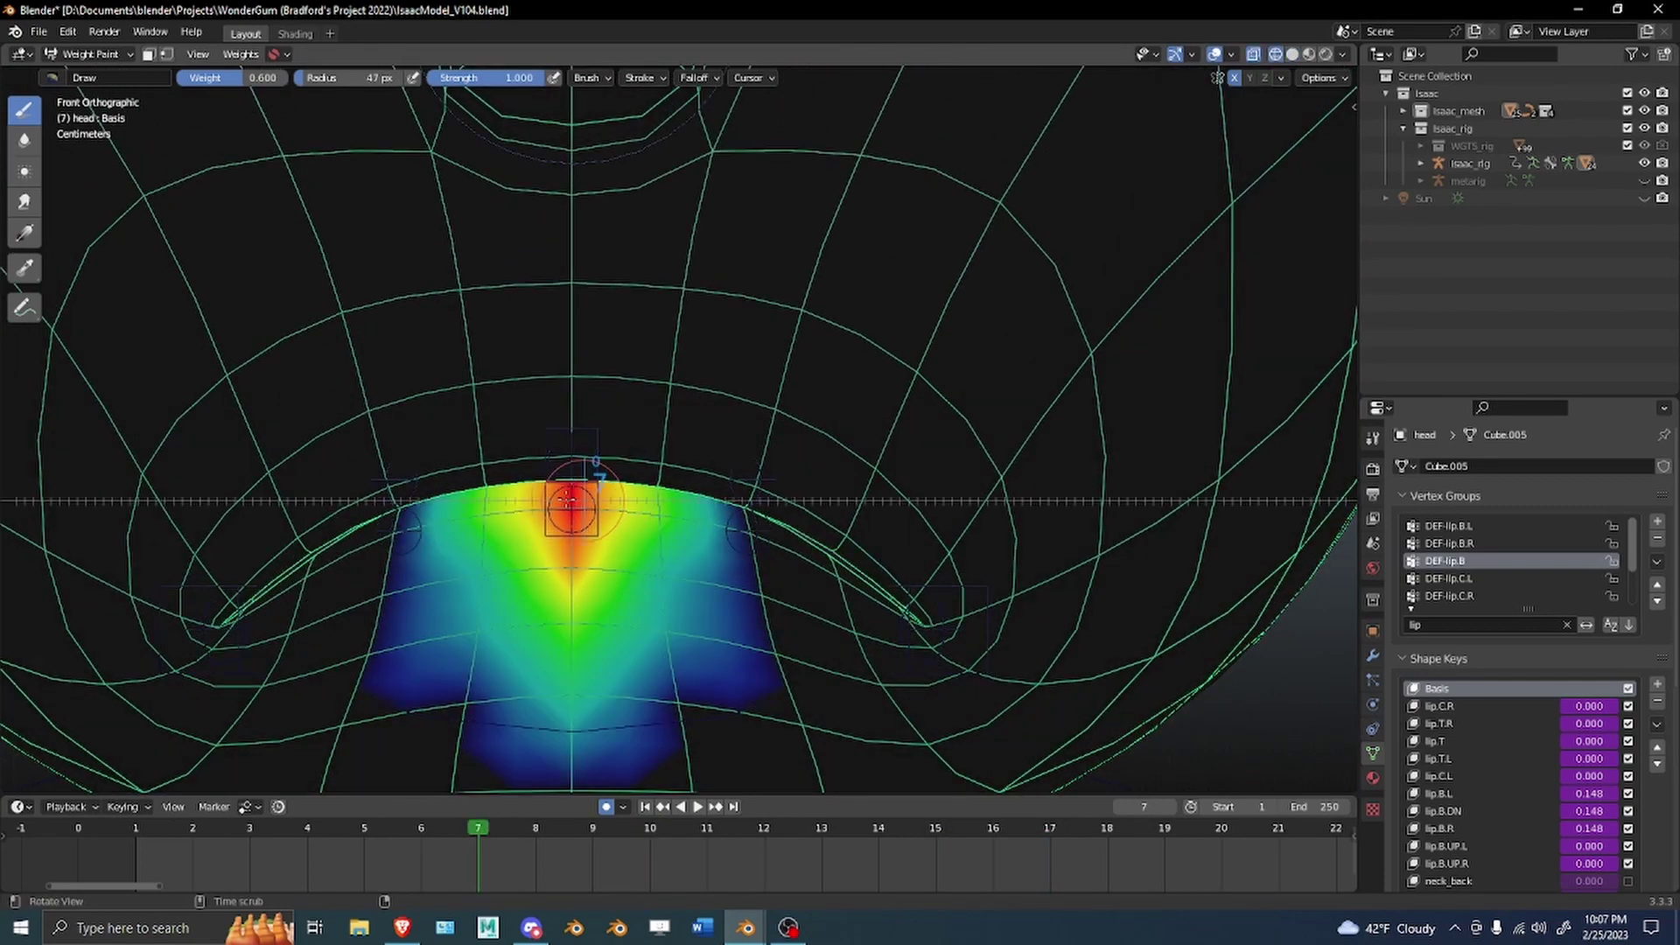
{"action": "scroll", "coordinate": [500, 495], "scroll_direction": "up", "scroll_amount": 6, "text": "alt"}
{"action": "key", "text": "ctrl+Tab"}
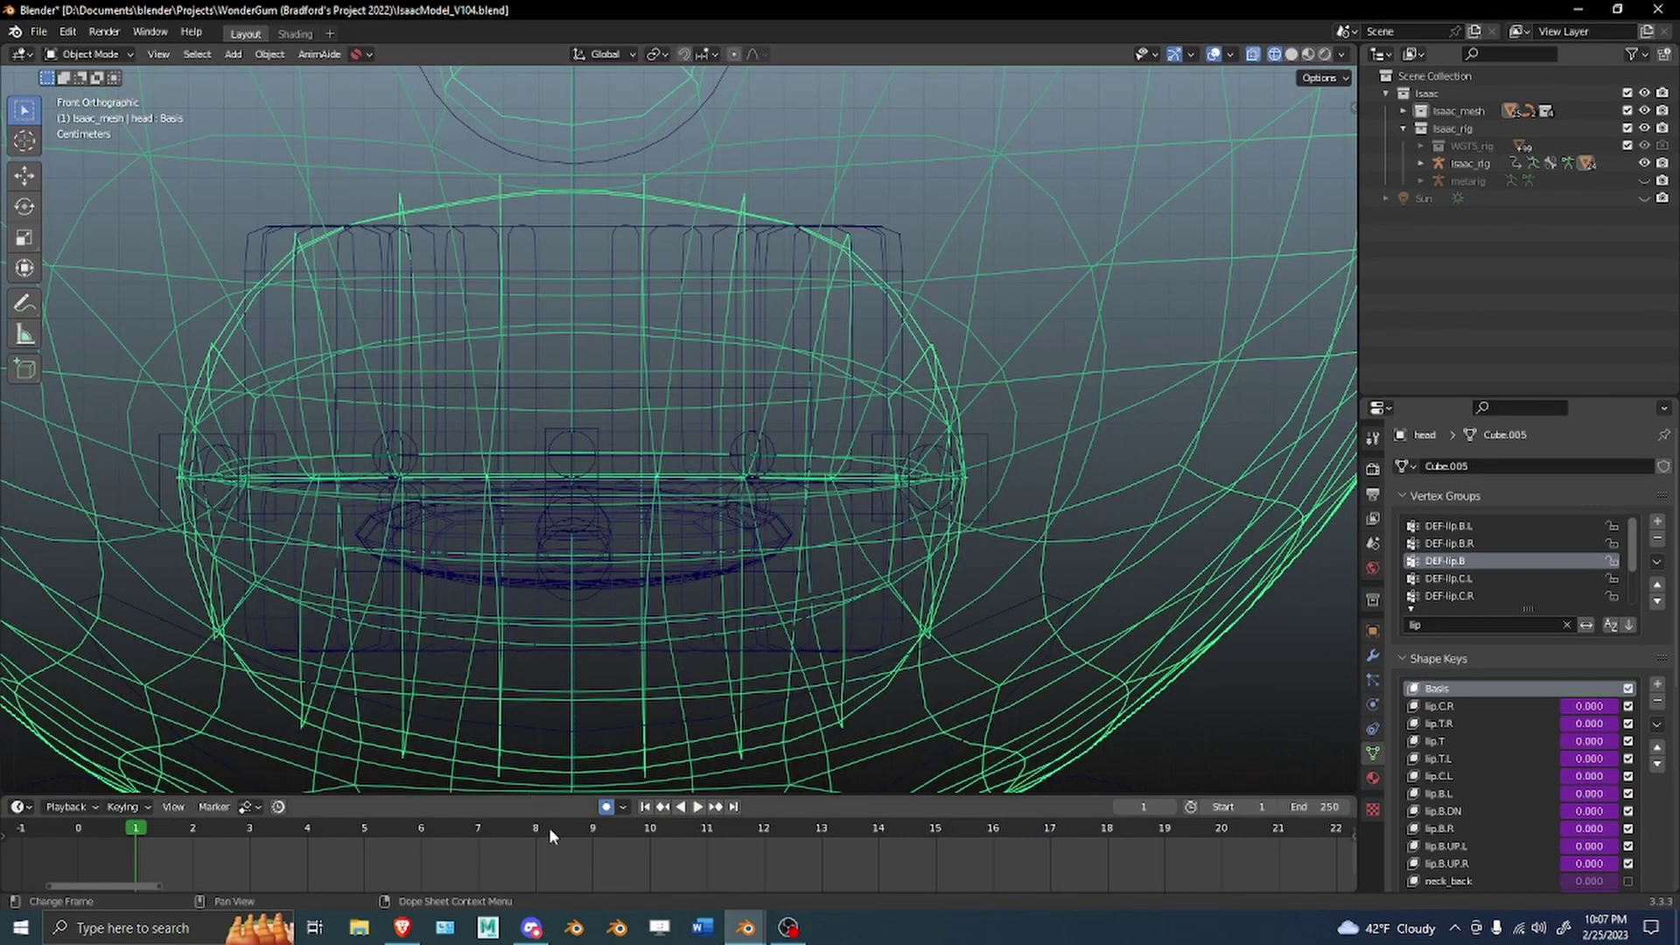
Try raising lip_master.C.L along Z in Pose mode at frame 10, and lower it by about 0.043 m instead.
{"action": "key", "text": "space"}
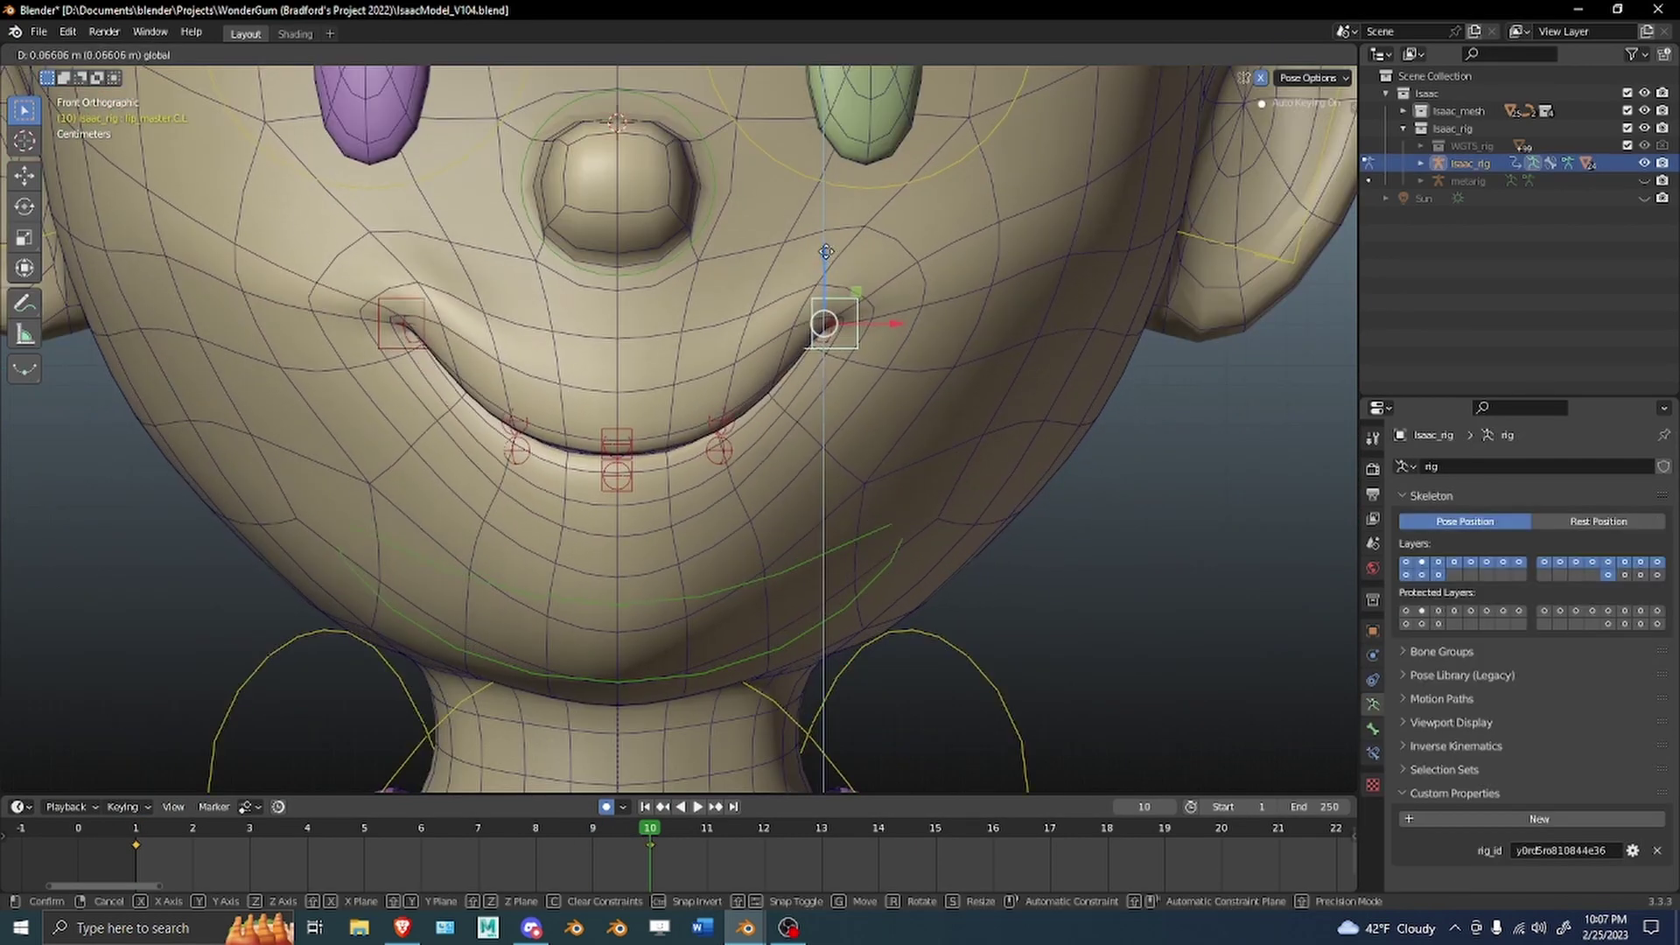
{"action": "left_click_drag", "start_coordinate": [826, 251], "coordinate": [839, 289]}
{"action": "right_click", "coordinate": [838, 289]}
{"action": "scroll", "coordinate": [867, 428], "scroll_direction": "up", "scroll_amount": 2}
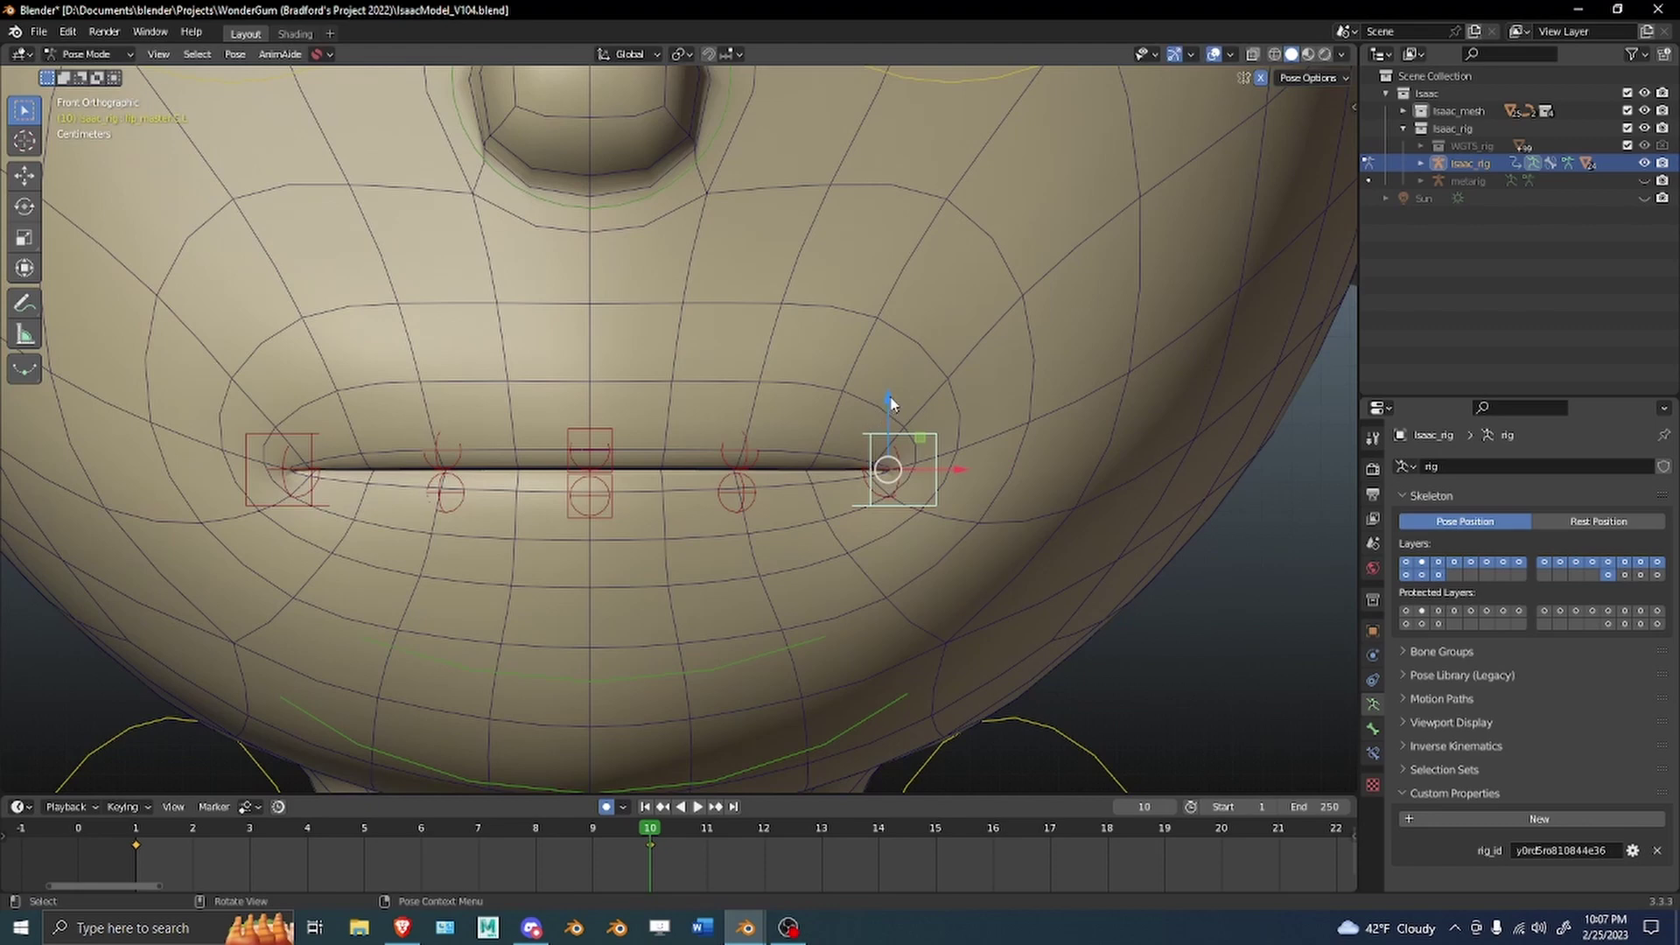
{"action": "key", "text": "g"}
{"action": "key", "text": "z"}
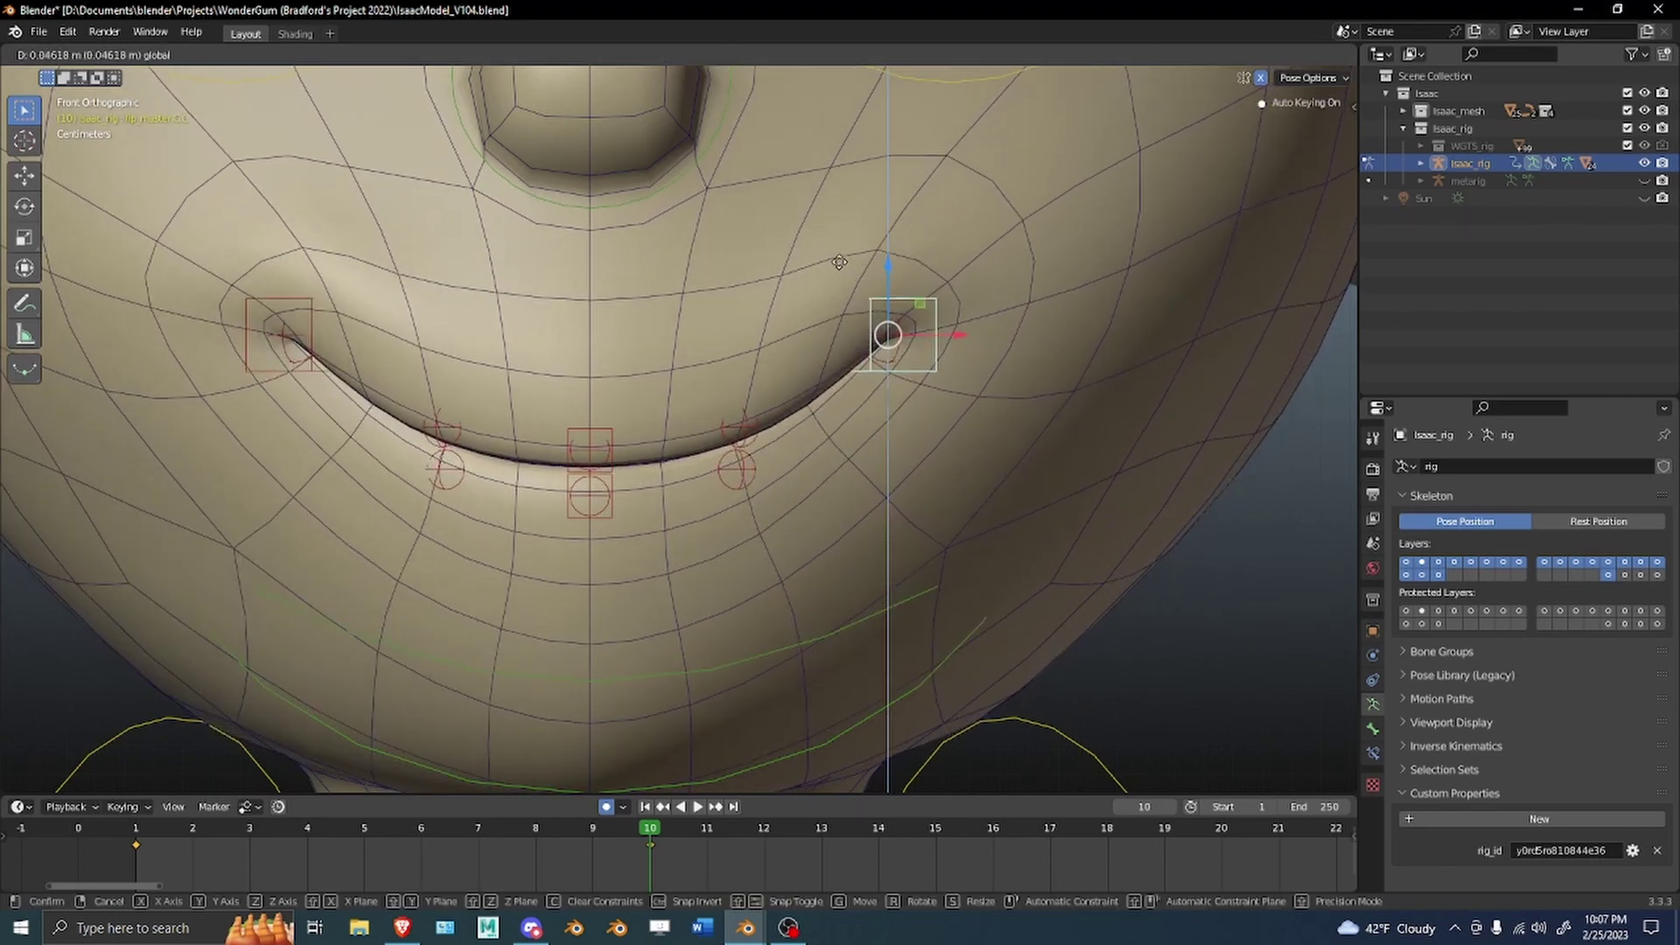
{"action": "right_click", "coordinate": [844, 237]}
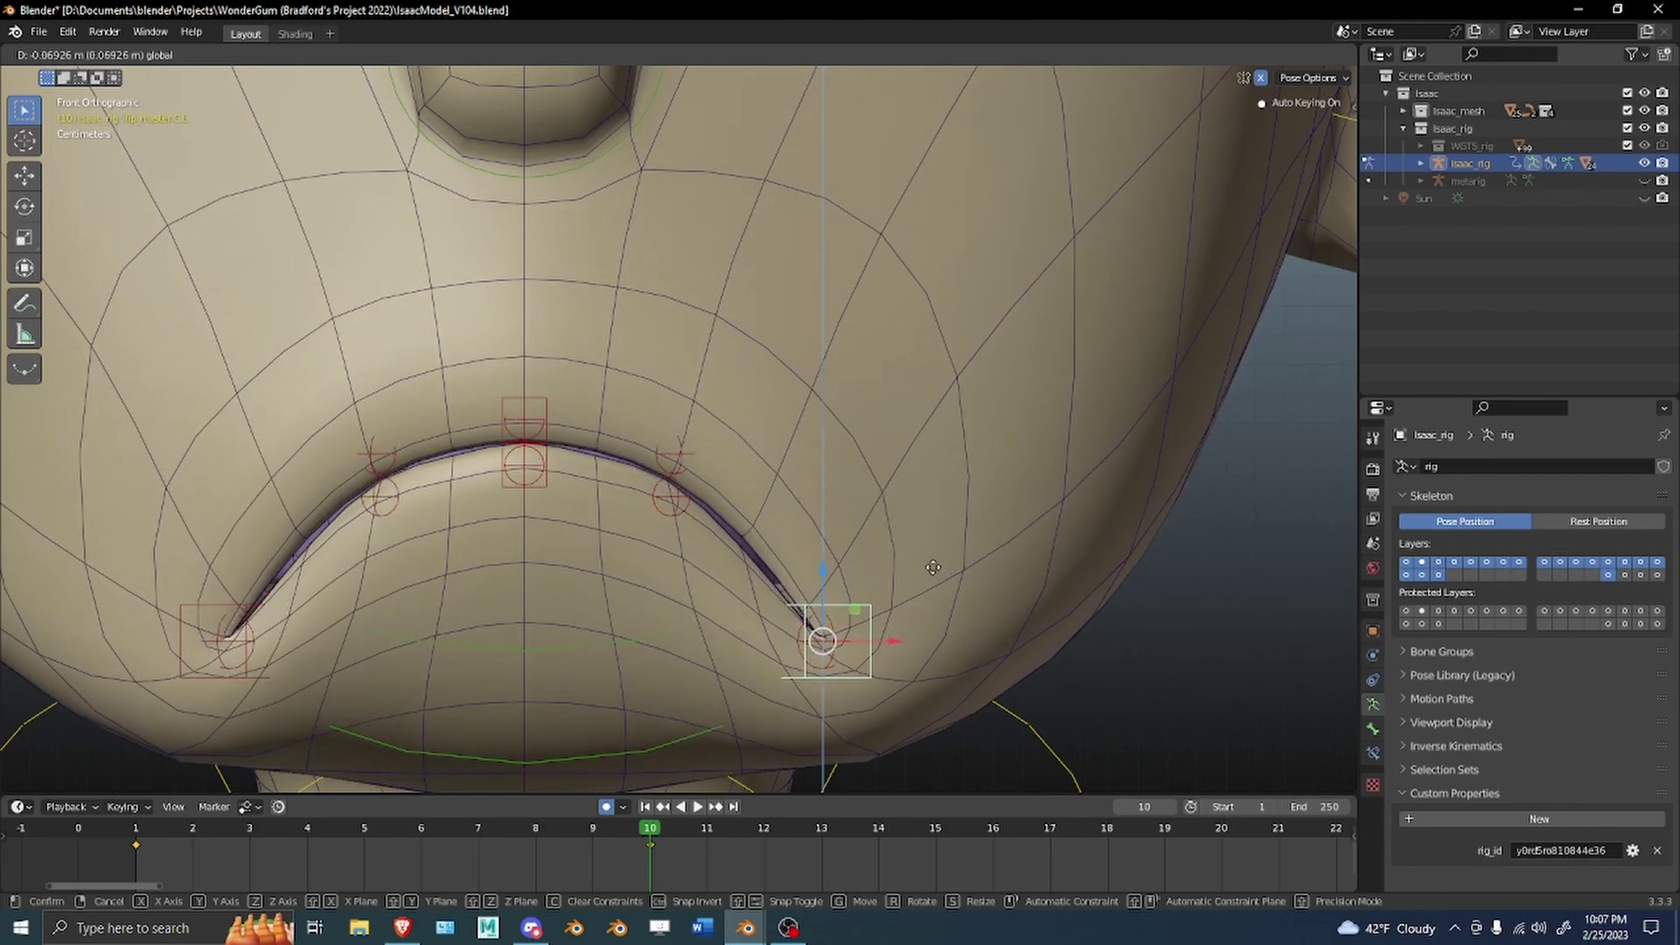
{"action": "left_click", "coordinate": [933, 486]}
{"action": "scroll", "coordinate": [910, 483], "scroll_direction": "down", "scroll_amount": 2, "text": "shift"}
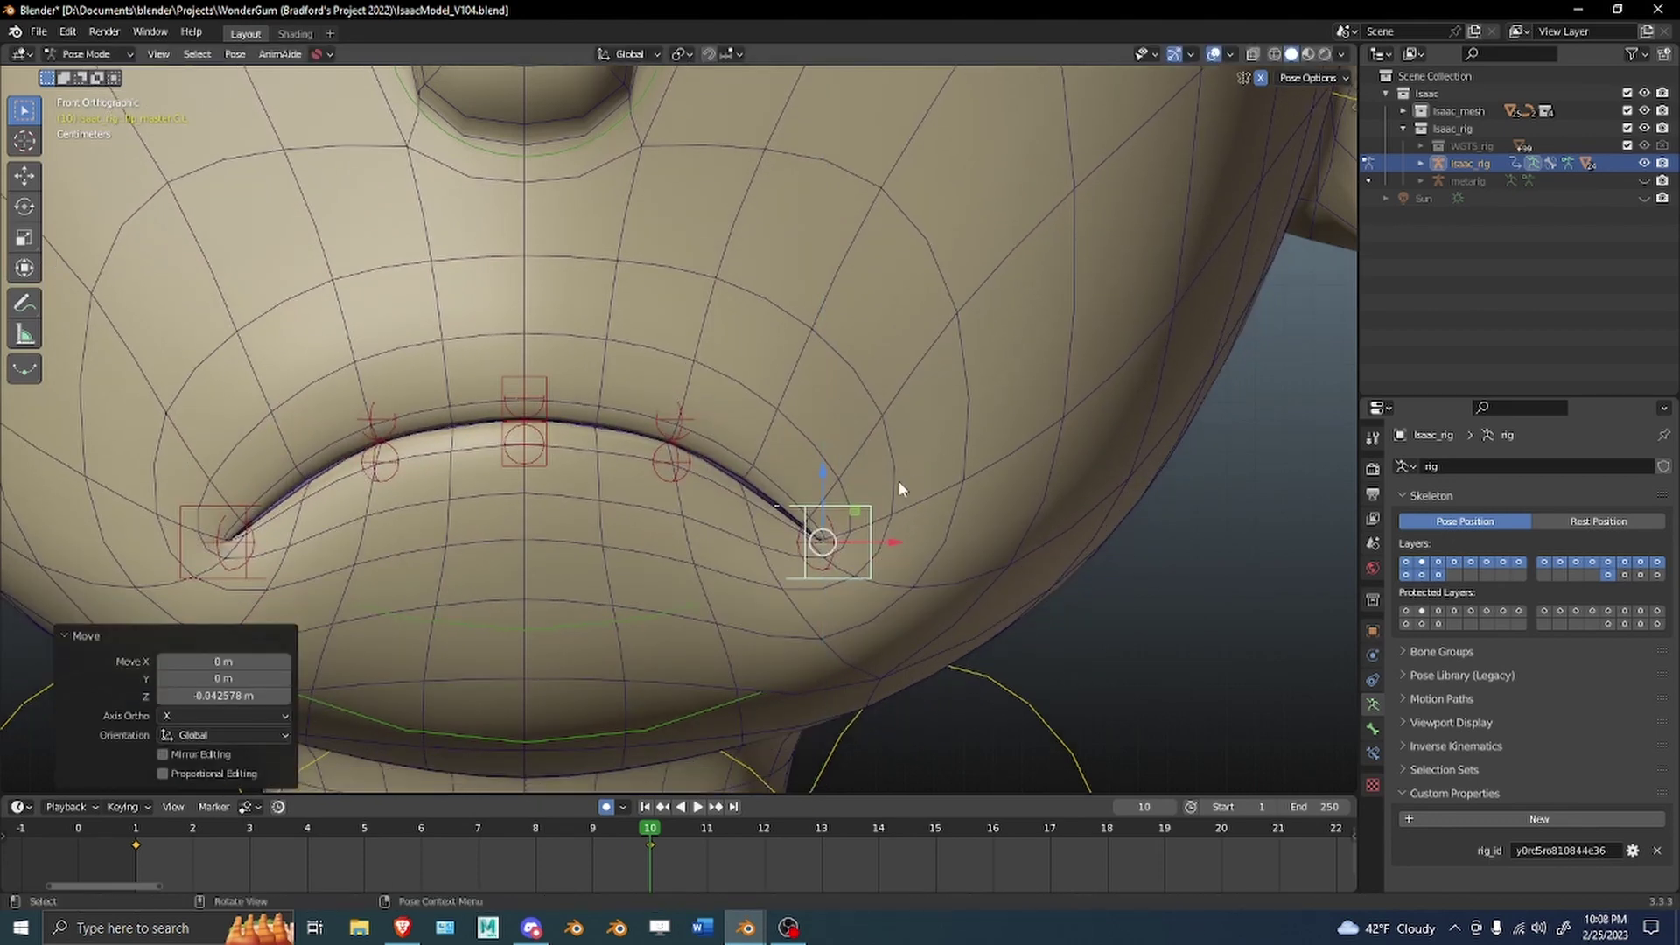
Put the head mesh into Weight Paint mode and paint 0.7 weight for DEF-lip.B.L on the lip edge towards the mouth corner.
{"action": "key", "text": "ctrl+Tab"}
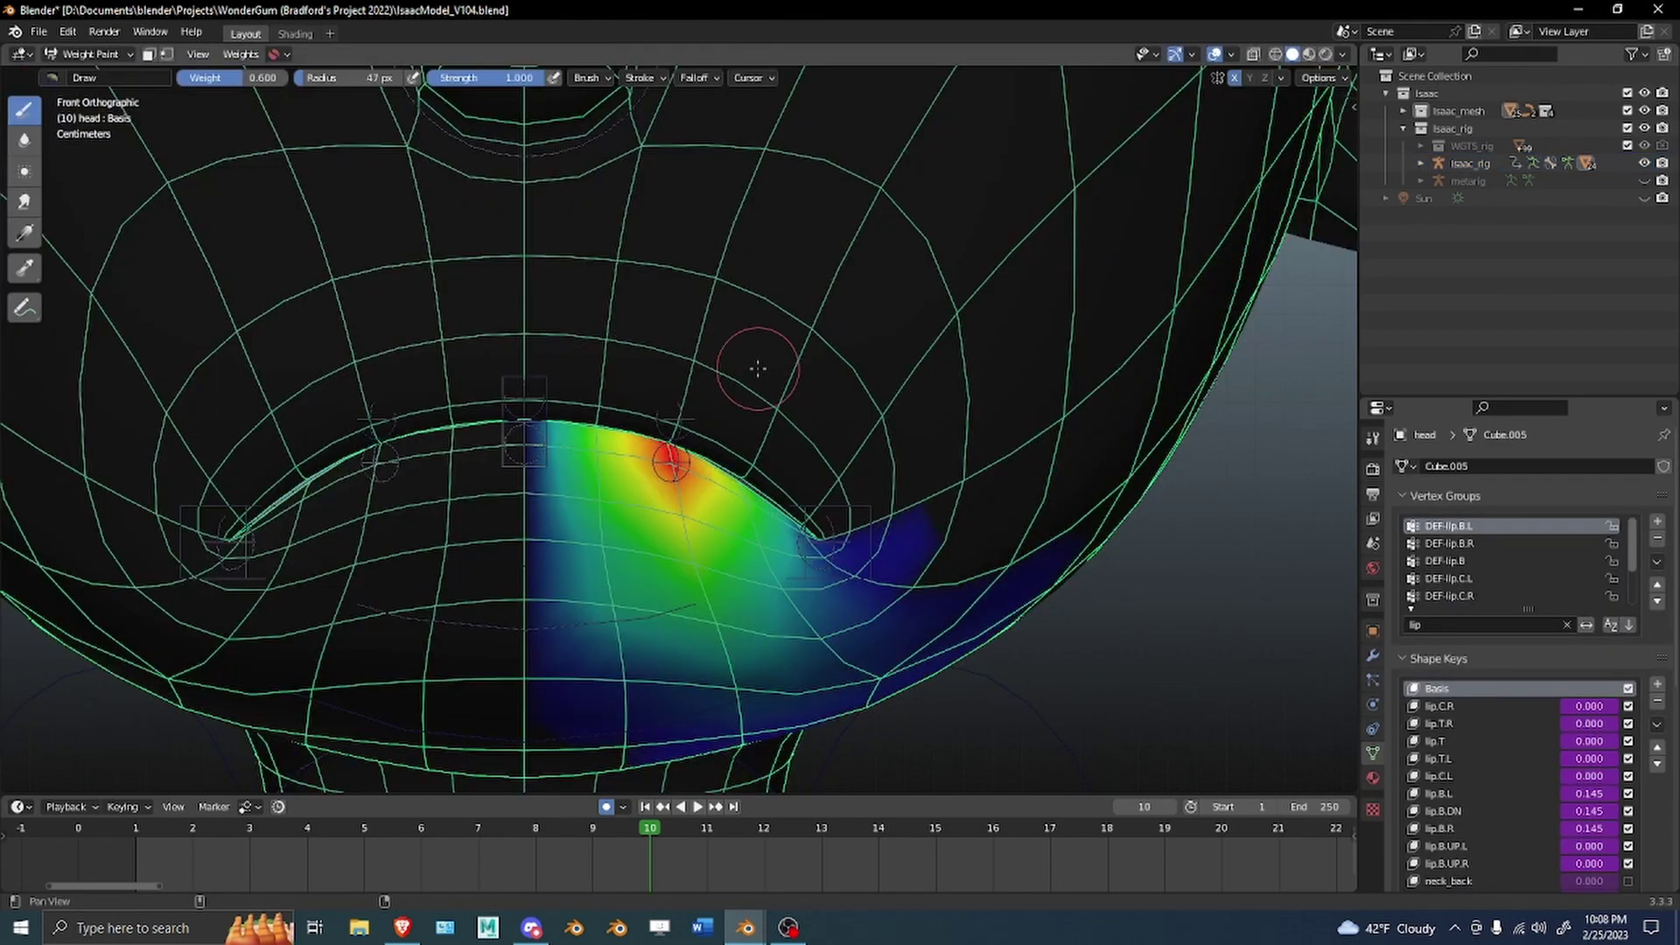
{"action": "scroll", "coordinate": [718, 394], "scroll_direction": "up", "scroll_amount": 4}
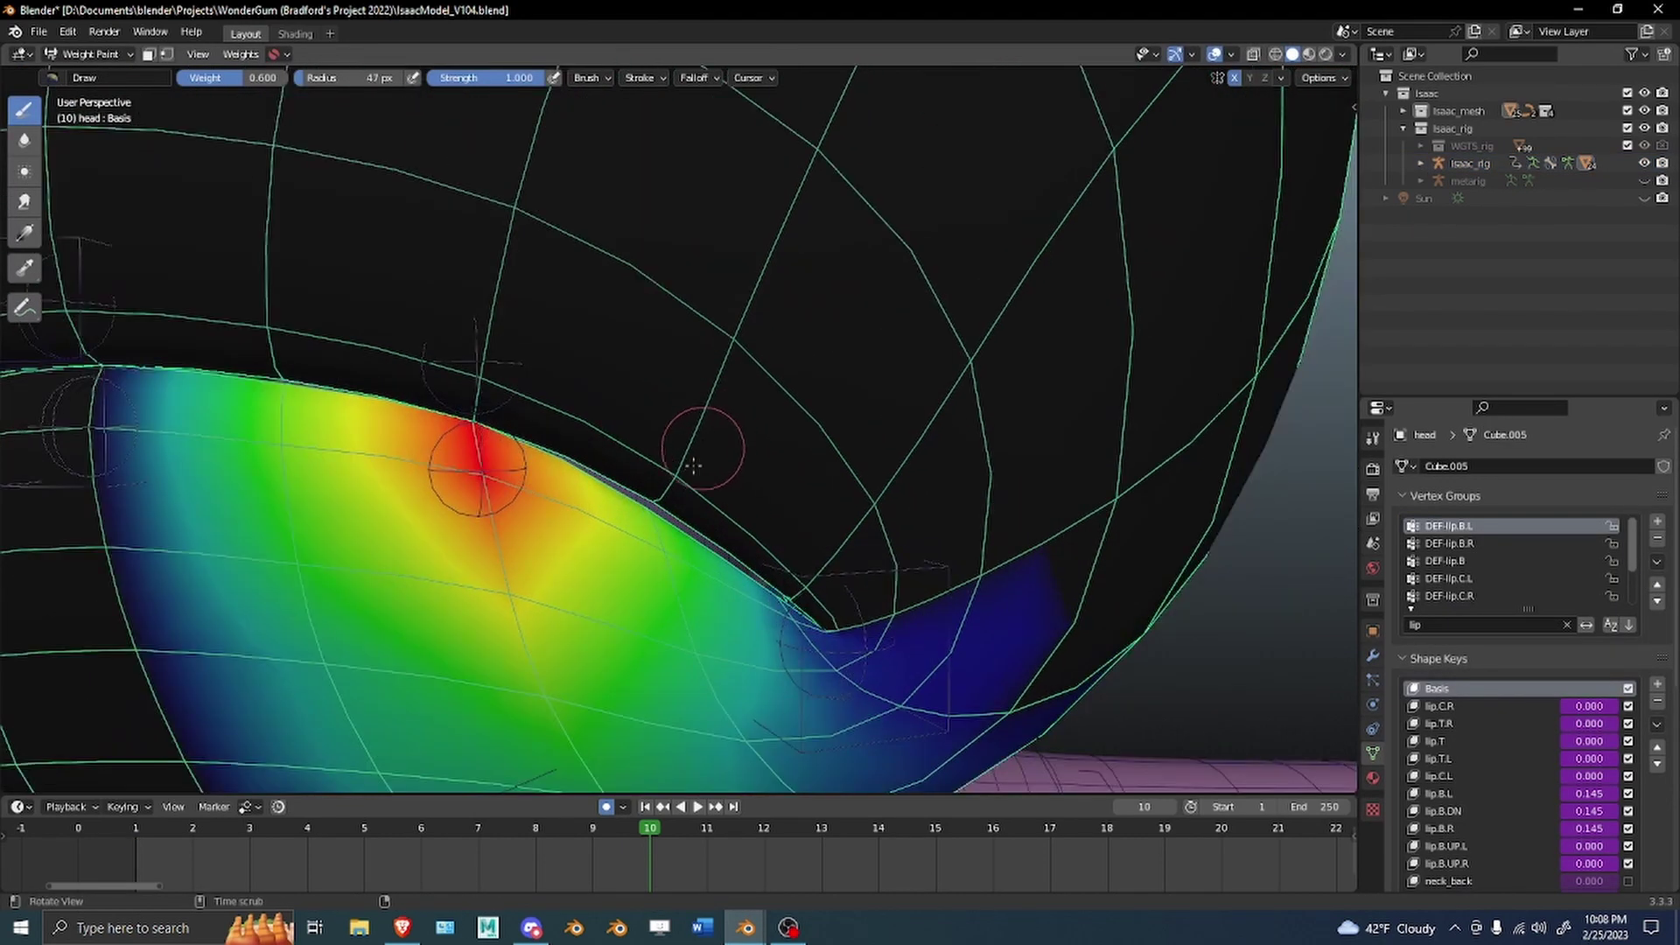
{"action": "left_click_drag", "start_coordinate": [693, 466], "coordinate": [681, 561], "text": "ctrl+alt"}
{"action": "left_click_drag", "start_coordinate": [681, 560], "coordinate": [670, 493], "text": "alt+shift"}
{"action": "mouse_move", "coordinate": [632, 474]}
{"action": "middle_mouse_down"}
{"action": "mouse_move", "coordinate": [641, 446]}
{"action": "mouse_move", "coordinate": [649, 464]}
{"action": "middle_mouse_up"}
{"action": "right_click", "coordinate": [674, 466]}
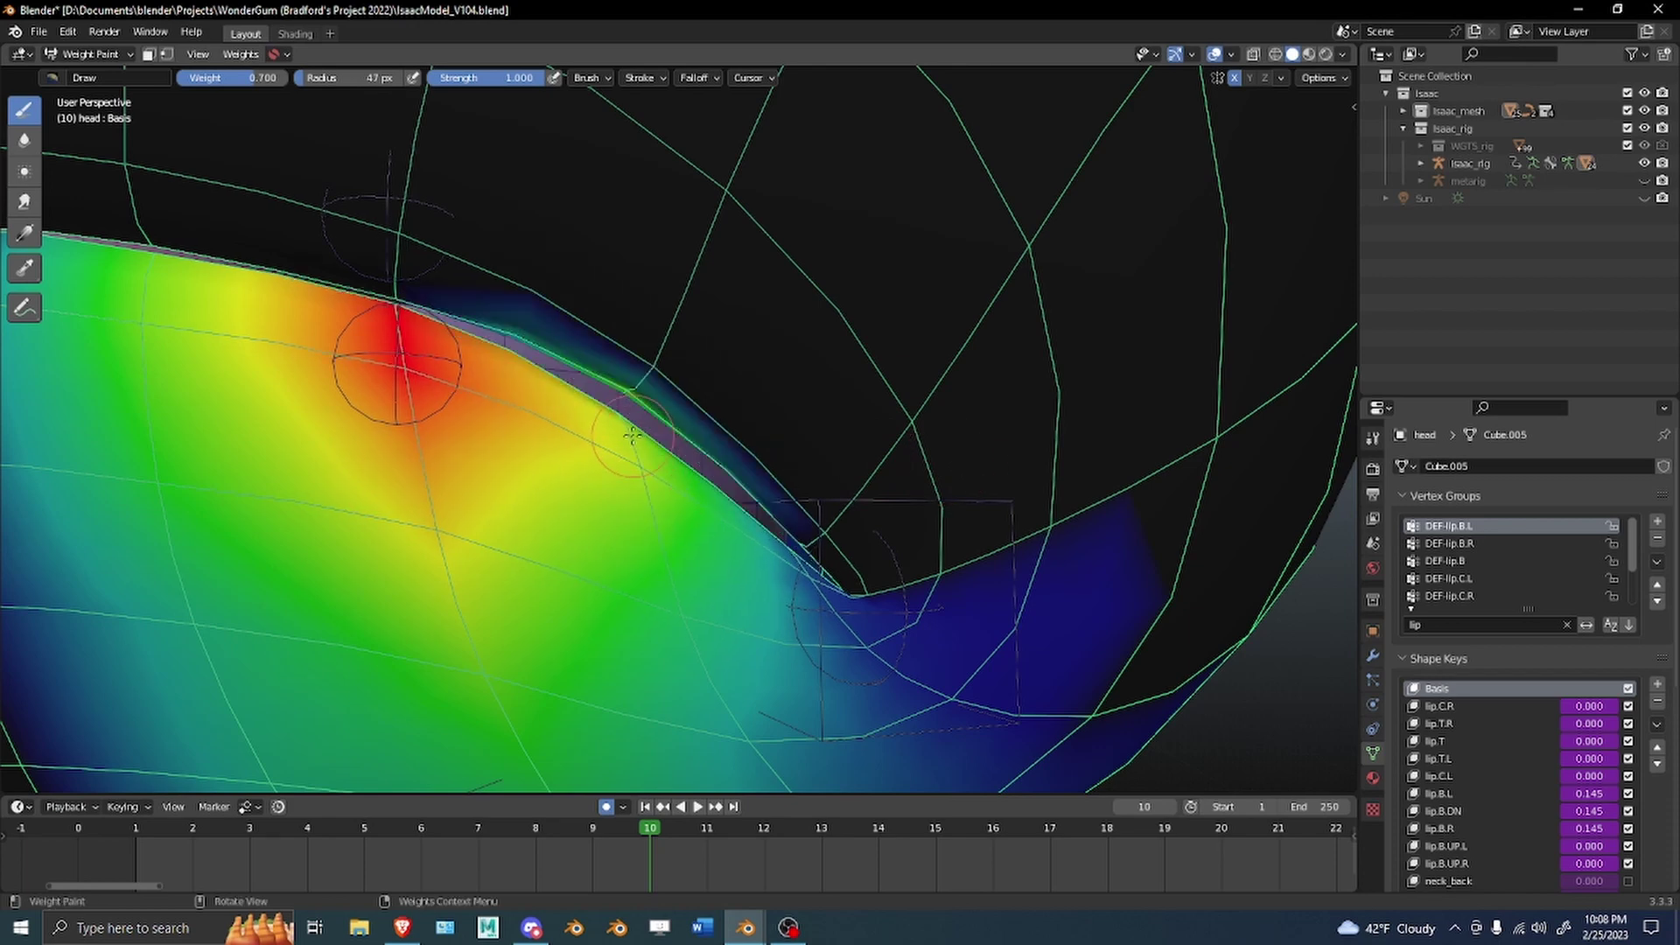
Leave Weight Paint mode on the head mesh and return the rig to Pose mode at frame 1 in front view.
{"action": "scroll", "coordinate": [660, 511], "scroll_direction": "down", "scroll_amount": 4}
{"action": "mouse_move", "coordinate": [601, 503]}
{"action": "middle_mouse_down", "text": "alt"}
{"action": "mouse_move", "coordinate": [559, 503]}
{"action": "mouse_move", "coordinate": [621, 507]}
{"action": "mouse_move", "coordinate": [638, 539]}
{"action": "mouse_move", "coordinate": [617, 497]}
{"action": "mouse_move", "coordinate": [671, 523]}
{"action": "mouse_move", "coordinate": [825, 543]}
{"action": "mouse_move", "coordinate": [762, 589]}
{"action": "mouse_move", "coordinate": [799, 619]}
{"action": "mouse_move", "coordinate": [455, 597]}
{"action": "mouse_move", "coordinate": [393, 464]}
{"action": "mouse_move", "coordinate": [305, 360]}
{"action": "mouse_move", "coordinate": [423, 523]}
{"action": "middle_mouse_up", "text": "alt"}
{"action": "scroll", "coordinate": [644, 536], "scroll_direction": "down", "scroll_amount": 2, "text": "alt"}
{"action": "key", "text": "KP_1"}
{"action": "scroll", "coordinate": [305, 360], "scroll_direction": "down", "scroll_amount": 5}
{"action": "middle_click_drag", "start_coordinate": [795, 459], "coordinate": [672, 406], "text": "alt"}
{"action": "mouse_move", "coordinate": [717, 338]}
{"action": "middle_mouse_down", "text": "shift"}
{"action": "mouse_move", "coordinate": [708, 376]}
{"action": "mouse_move", "coordinate": [638, 319]}
{"action": "mouse_move", "coordinate": [729, 443]}
{"action": "middle_mouse_up", "text": "shift"}
{"action": "key", "text": "ctrl+Tab"}
{"action": "left_click", "coordinate": [893, 475]}
{"action": "key", "text": "ctrl+Tab"}
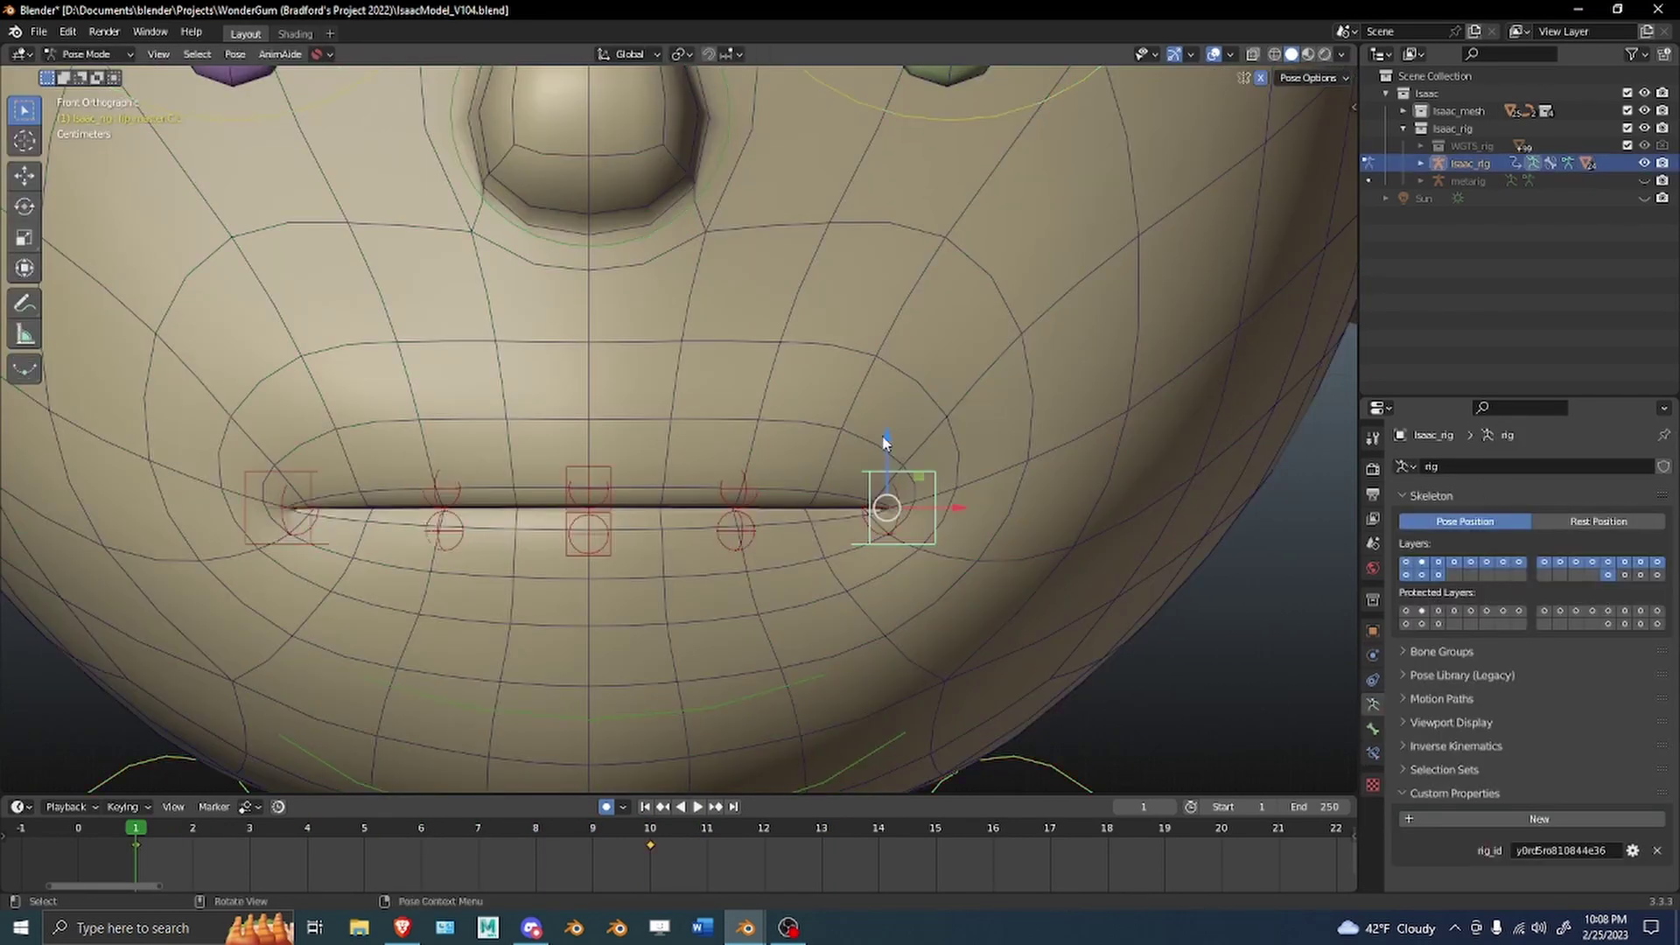
Test-move lip_master.C.L along Z at frame 1, and examine the lip edges of the frown pose at frame 10.
{"action": "mouse_move", "coordinate": [887, 431]}
{"action": "left_mouse_down"}
{"action": "mouse_move", "coordinate": [900, 246]}
{"action": "mouse_move", "coordinate": [906, 448]}
{"action": "left_mouse_up"}
{"action": "right_click", "coordinate": [905, 448]}
{"action": "right_click_drag", "start_coordinate": [848, 398], "coordinate": [918, 407]}
{"action": "scroll", "coordinate": [869, 439], "scroll_direction": "up", "scroll_amount": 2}
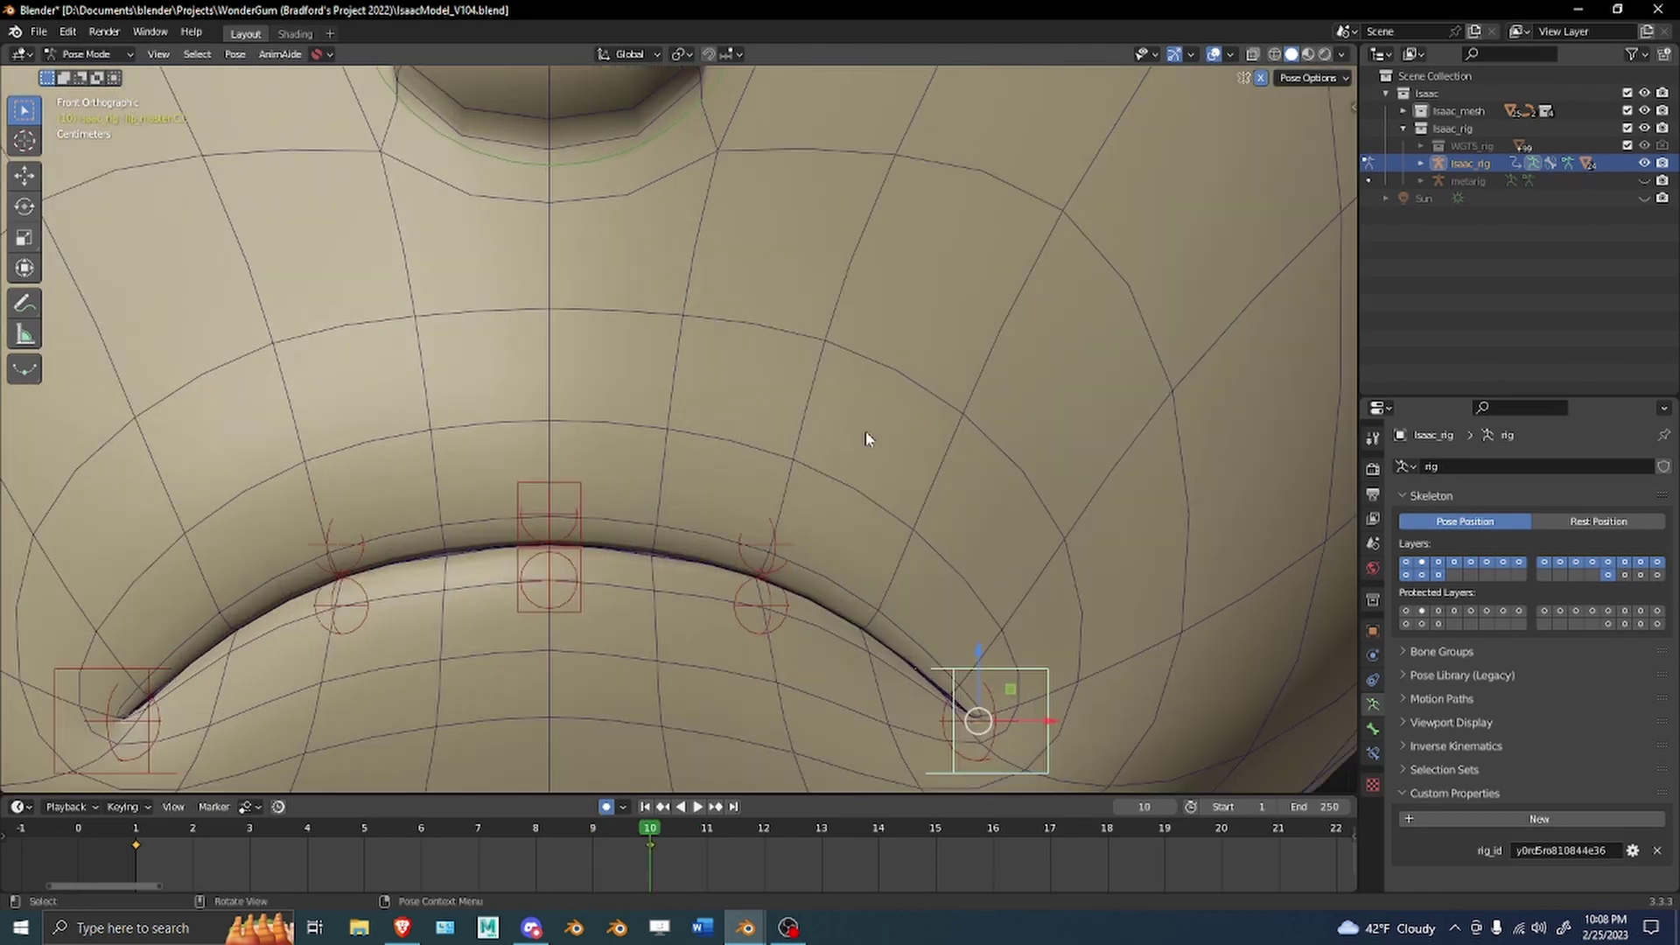
{"action": "middle_click_drag", "start_coordinate": [677, 408], "coordinate": [697, 269], "text": "shift"}
{"action": "scroll", "coordinate": [727, 364], "scroll_direction": "up", "scroll_amount": 2}
{"action": "middle_click_drag", "start_coordinate": [727, 364], "coordinate": [712, 401], "text": "shift"}
{"action": "middle_click_drag", "start_coordinate": [708, 361], "coordinate": [567, 339], "text": "alt"}
{"action": "right_click_drag", "start_coordinate": [567, 347], "coordinate": [715, 378]}
{"action": "scroll", "coordinate": [1141, 511], "scroll_direction": "down", "scroll_amount": 2}
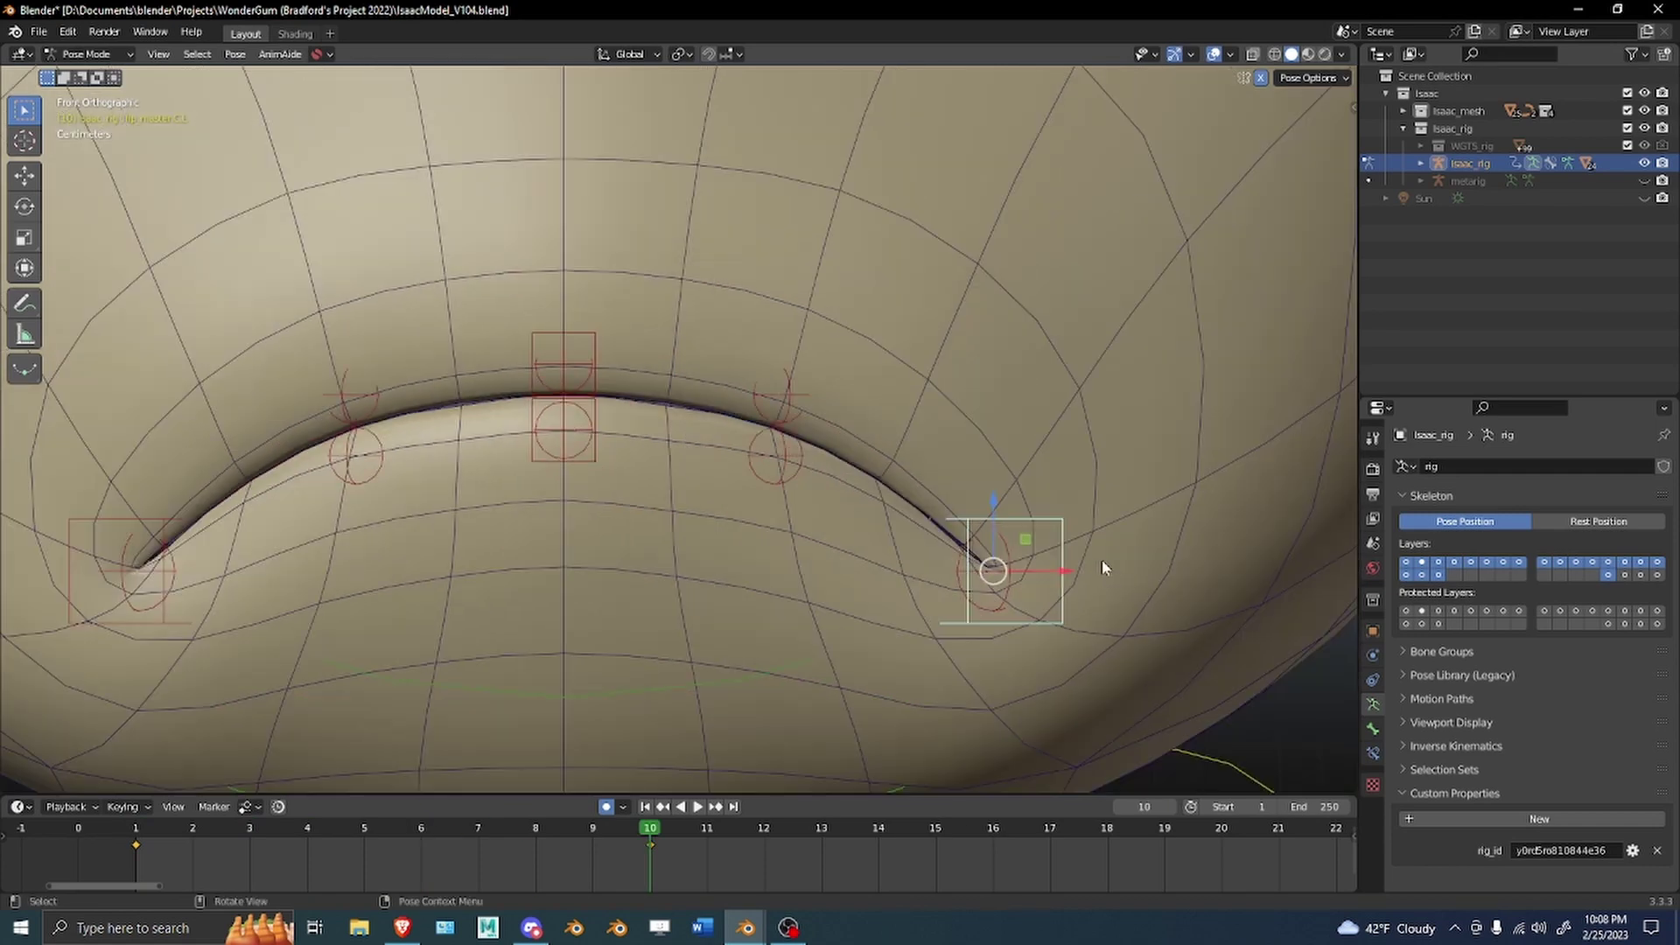
Test raising lip_master.C.L at frame 10, save the file, and leave Pose mode.
{"action": "left_click_drag", "start_coordinate": [996, 507], "coordinate": [1004, 361]}
{"action": "scroll", "coordinate": [670, 475], "scroll_direction": "up", "scroll_amount": 3}
{"action": "key", "text": "ctrl+Tab"}
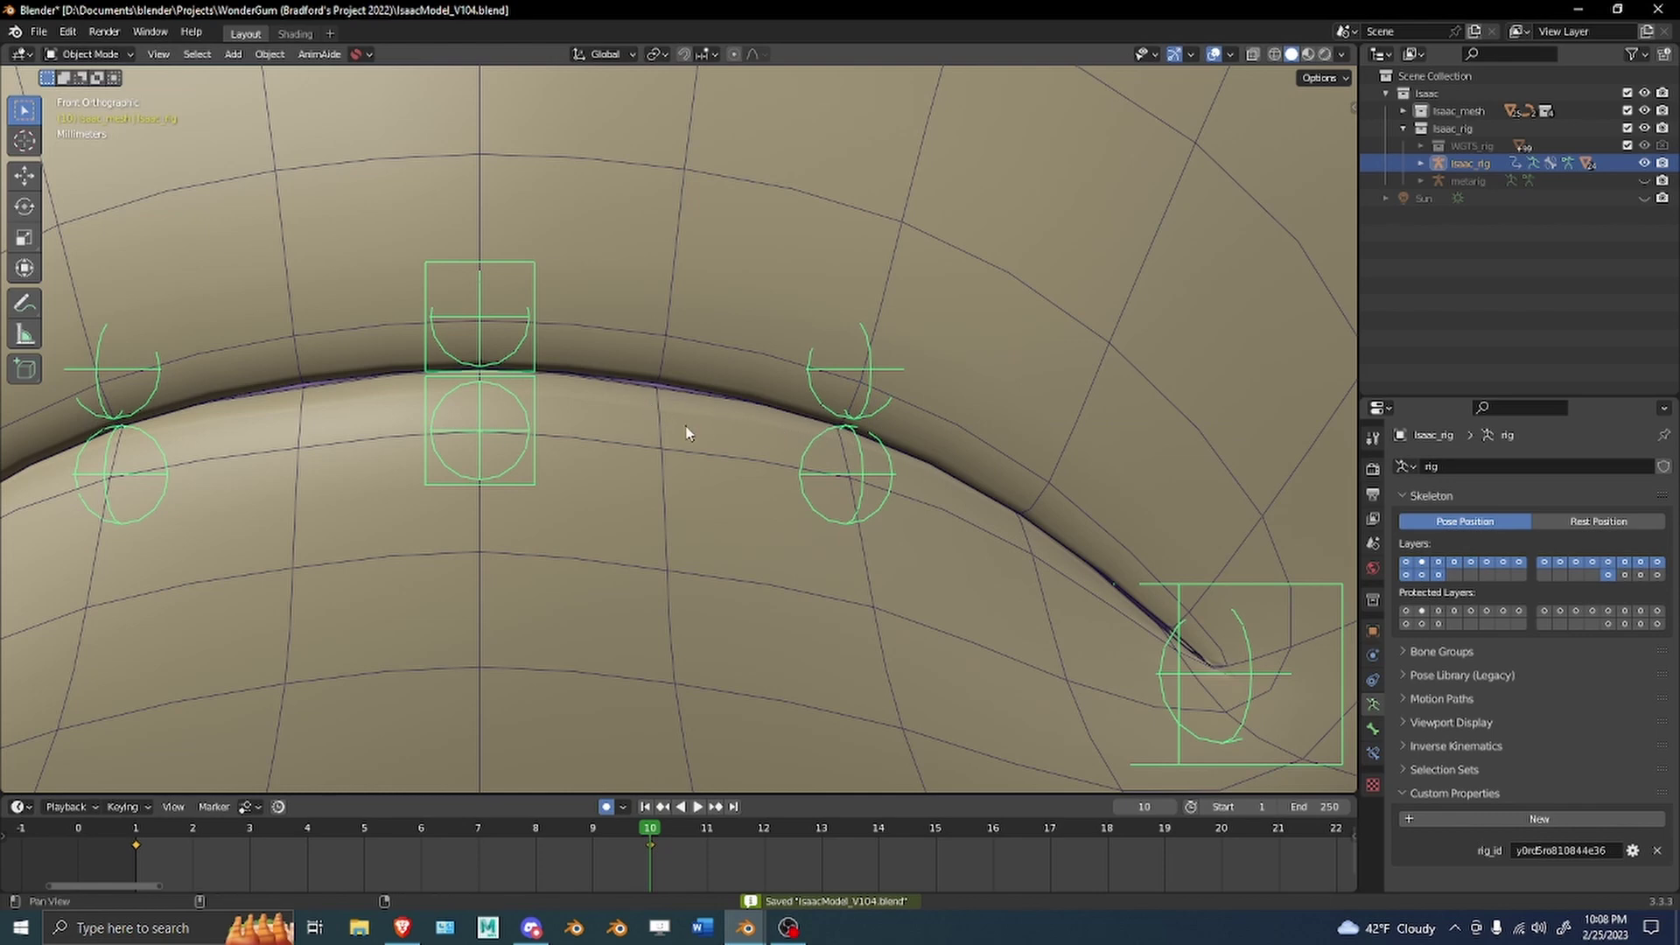
Set the current frame to 15 and put the head mesh into Weight Paint mode with the DEF-lip.B weights shown.
{"action": "scroll", "coordinate": [740, 463], "scroll_direction": "down", "scroll_amount": 5, "text": "alt"}
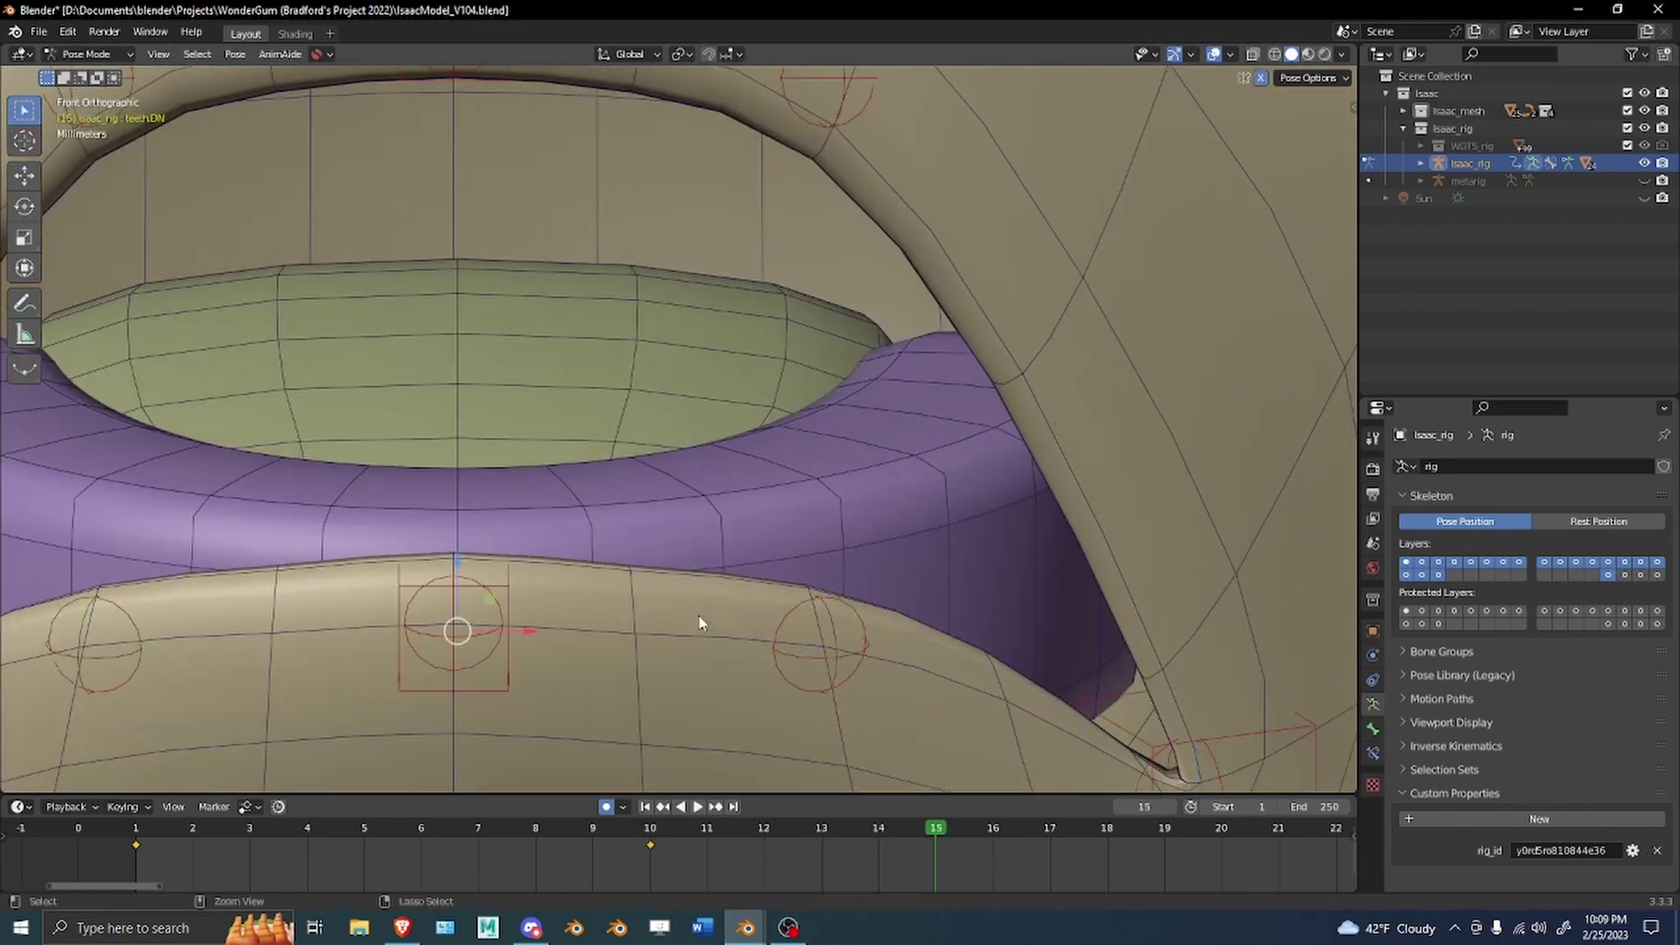
{"action": "key", "text": "alt+Tab"}
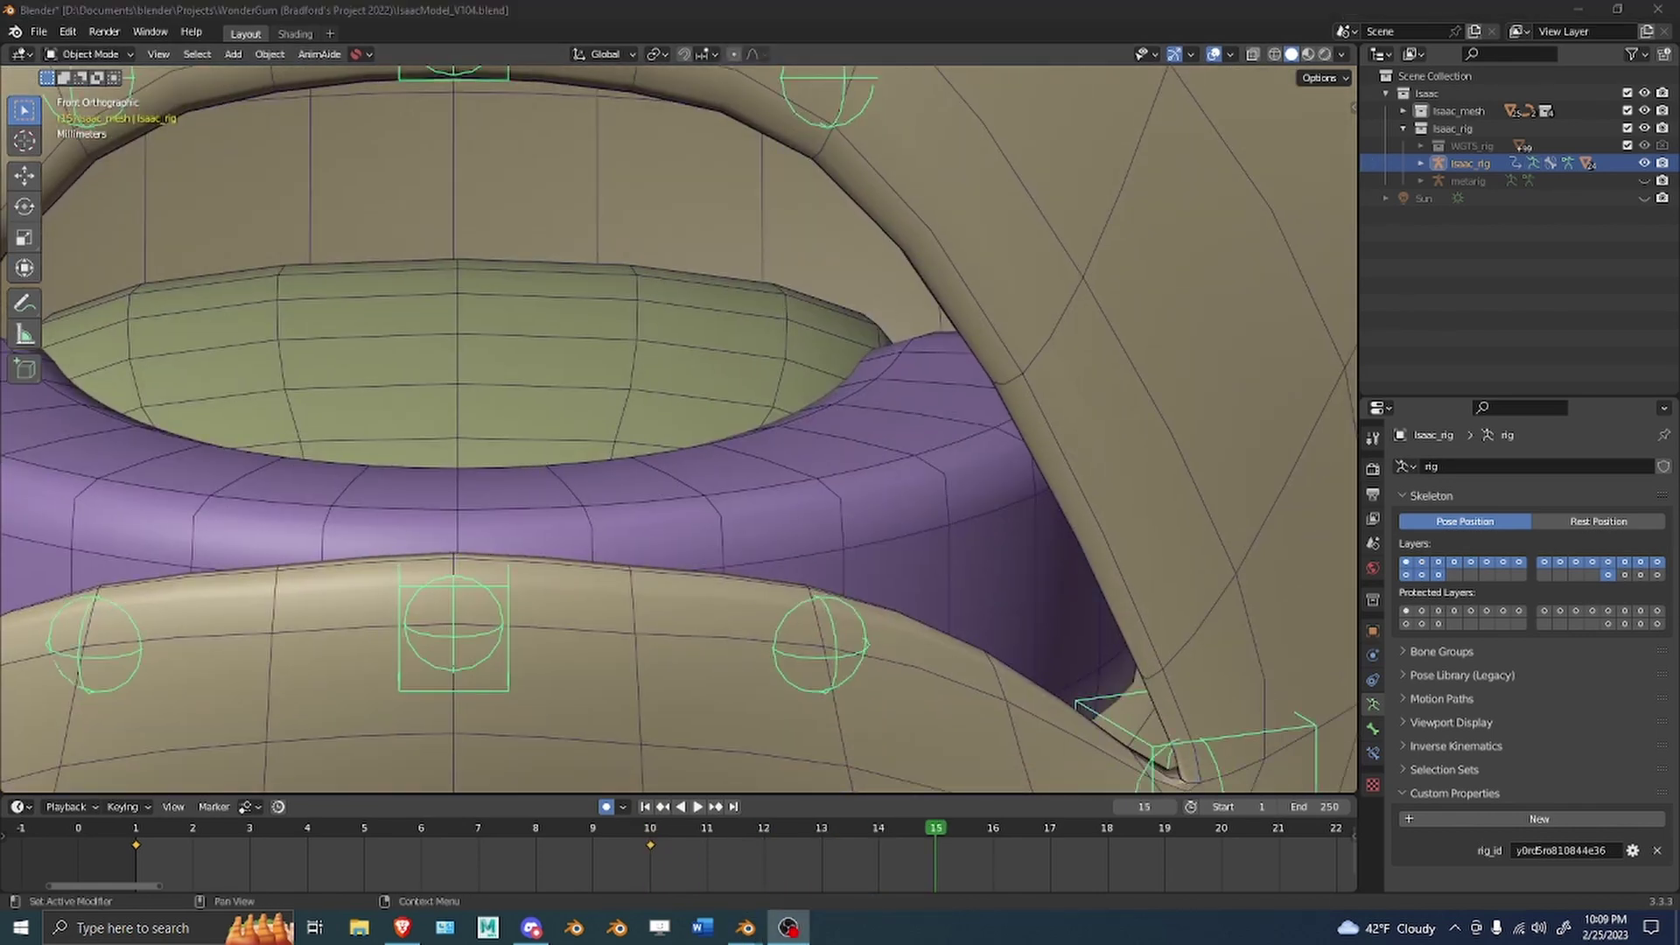
{"action": "scroll", "coordinate": [679, 429], "scroll_direction": "down", "scroll_amount": 3}
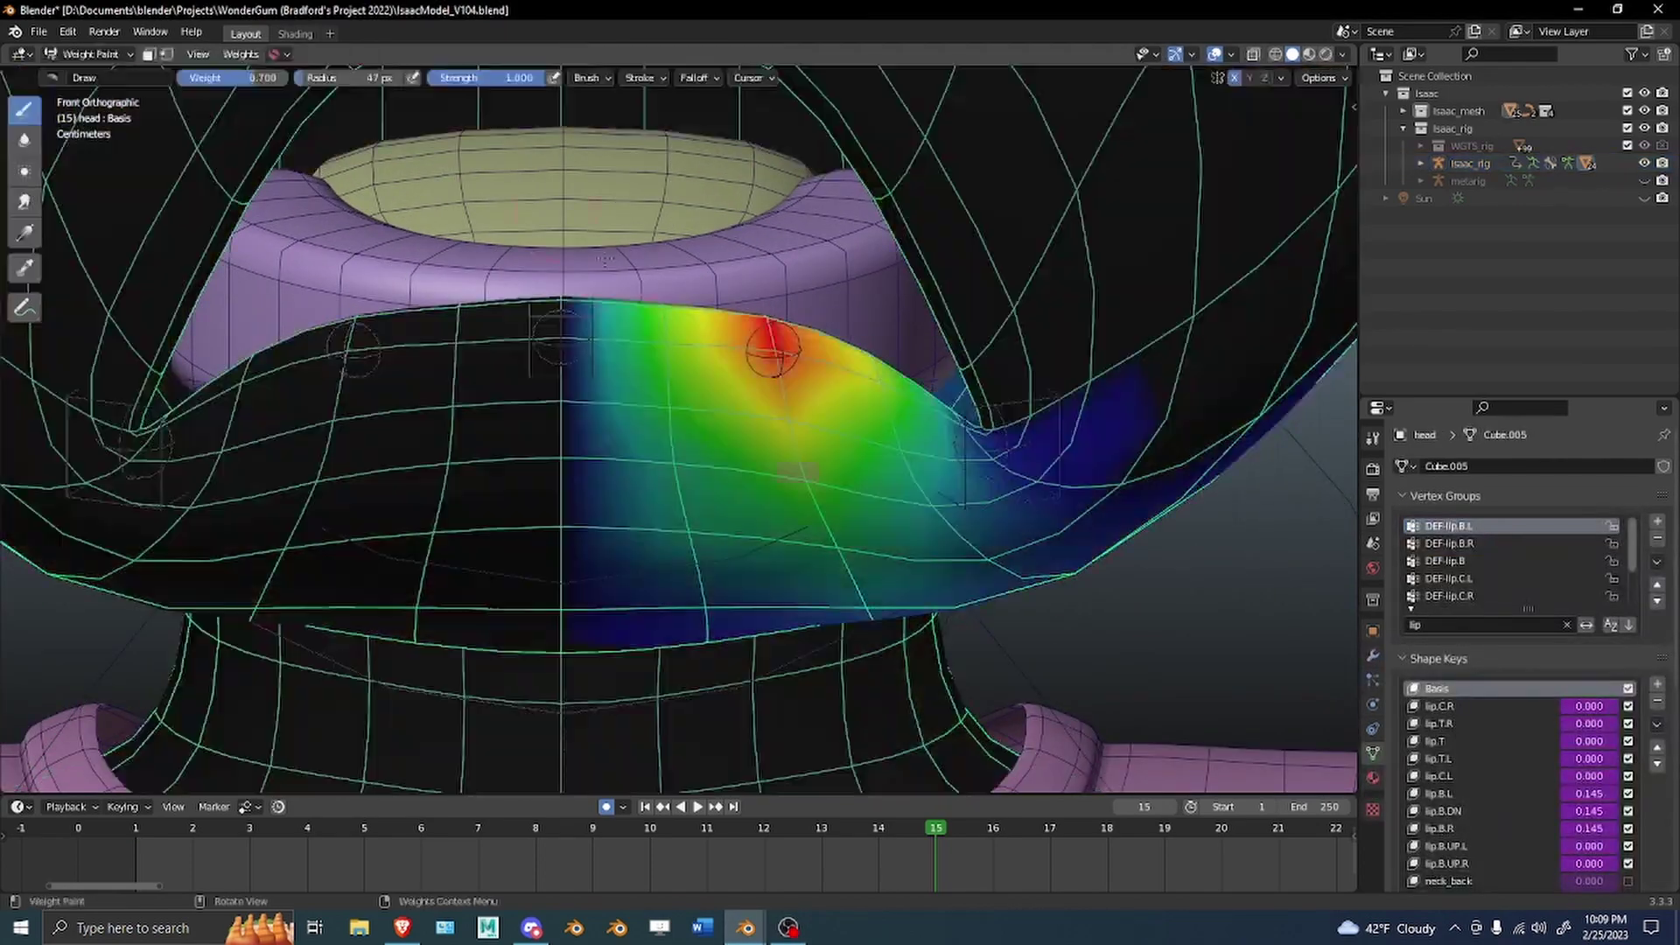
{"action": "scroll", "coordinate": [657, 368], "scroll_direction": "up", "scroll_amount": 4}
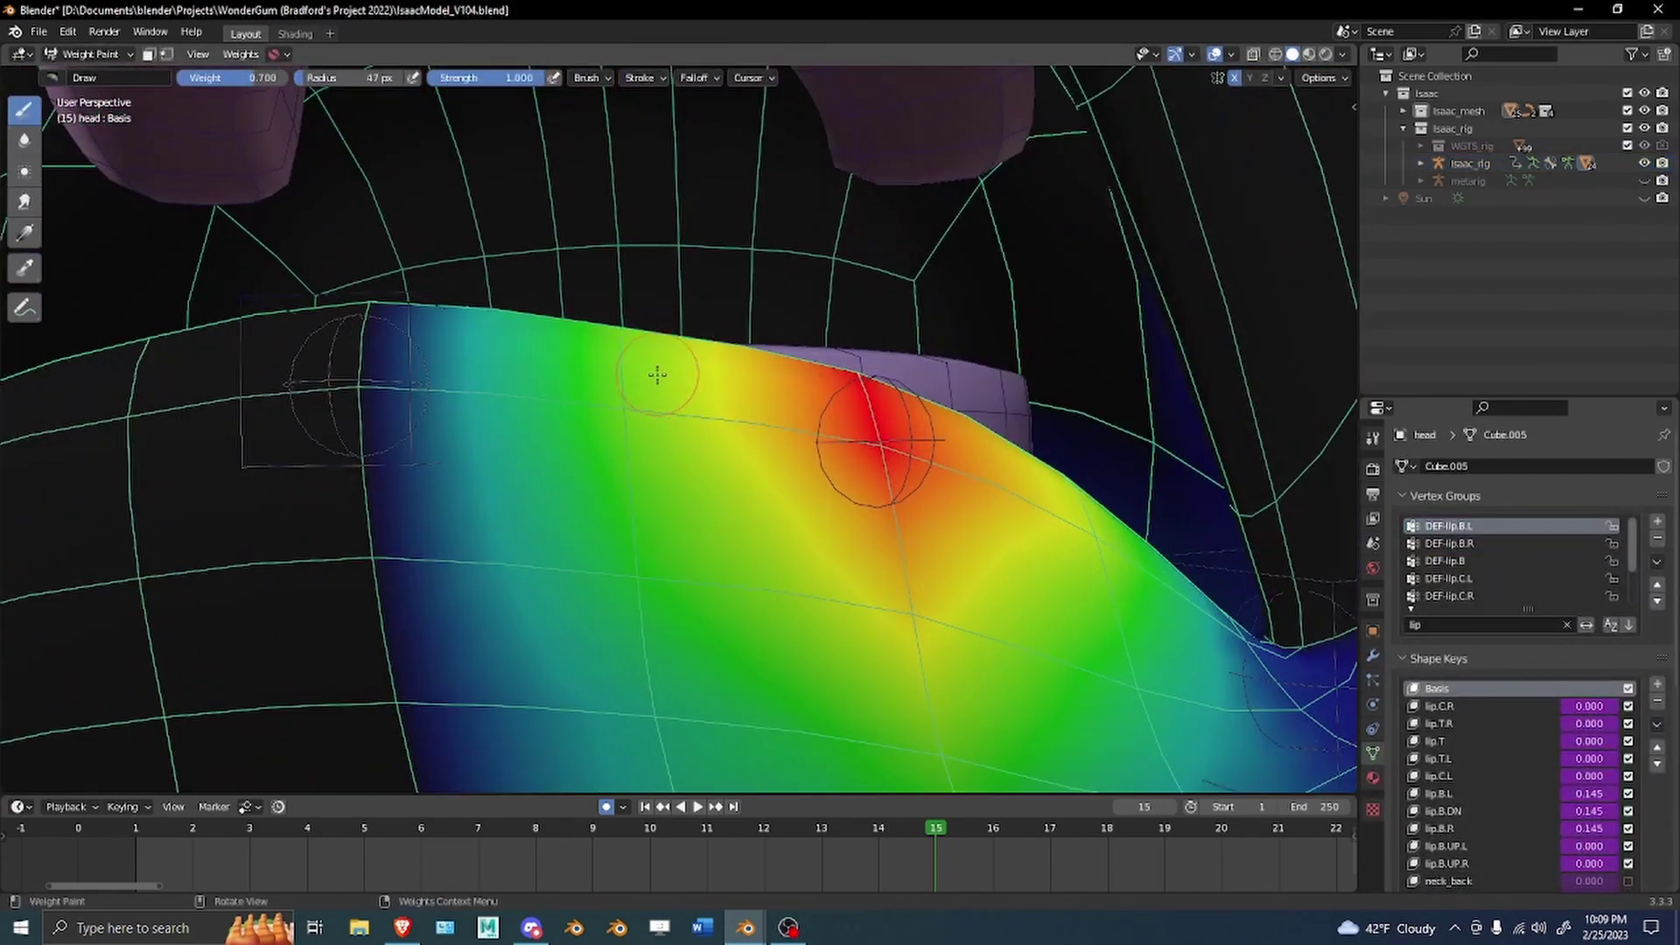
{"action": "middle_click_drag", "start_coordinate": [671, 300], "coordinate": [747, 499], "text": "ctrl"}
{"action": "left_click", "coordinate": [1470, 560]}
Undo a trial 0.7 stroke on DEF-lip.B beside the centre control, and set the brush weight to 0.5.
{"action": "left_click_drag", "start_coordinate": [665, 477], "coordinate": [700, 434]}
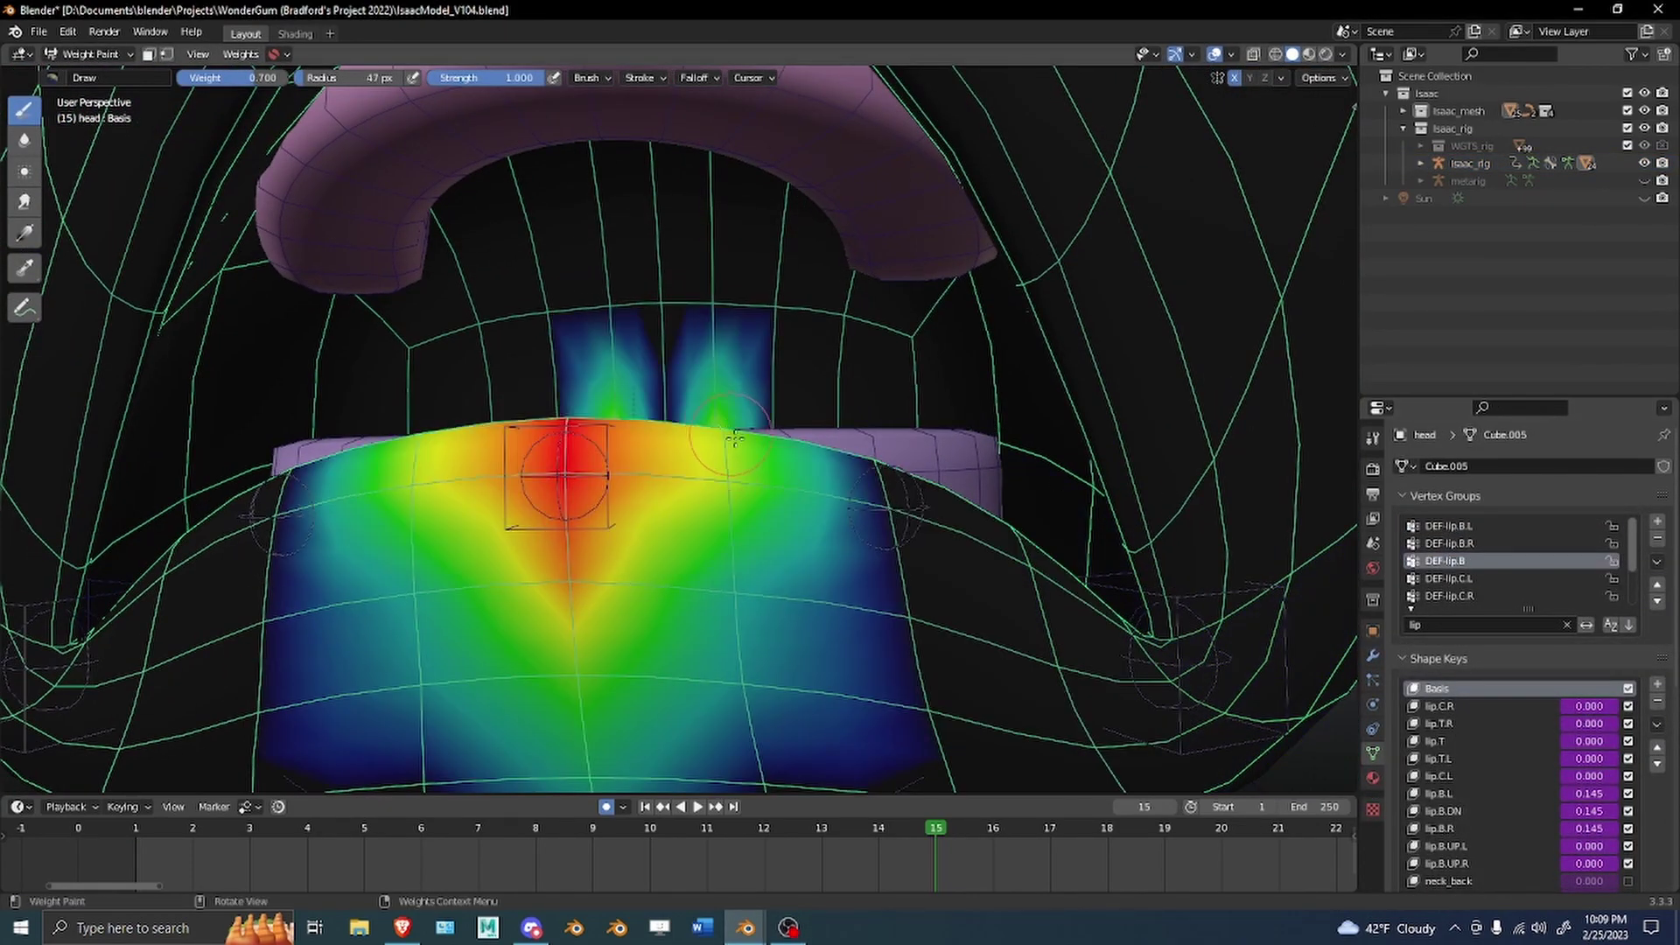
{"action": "key", "text": "ctrl+z"}
{"action": "left_click", "coordinate": [1476, 560]}
{"action": "right_click", "coordinate": [674, 375]}
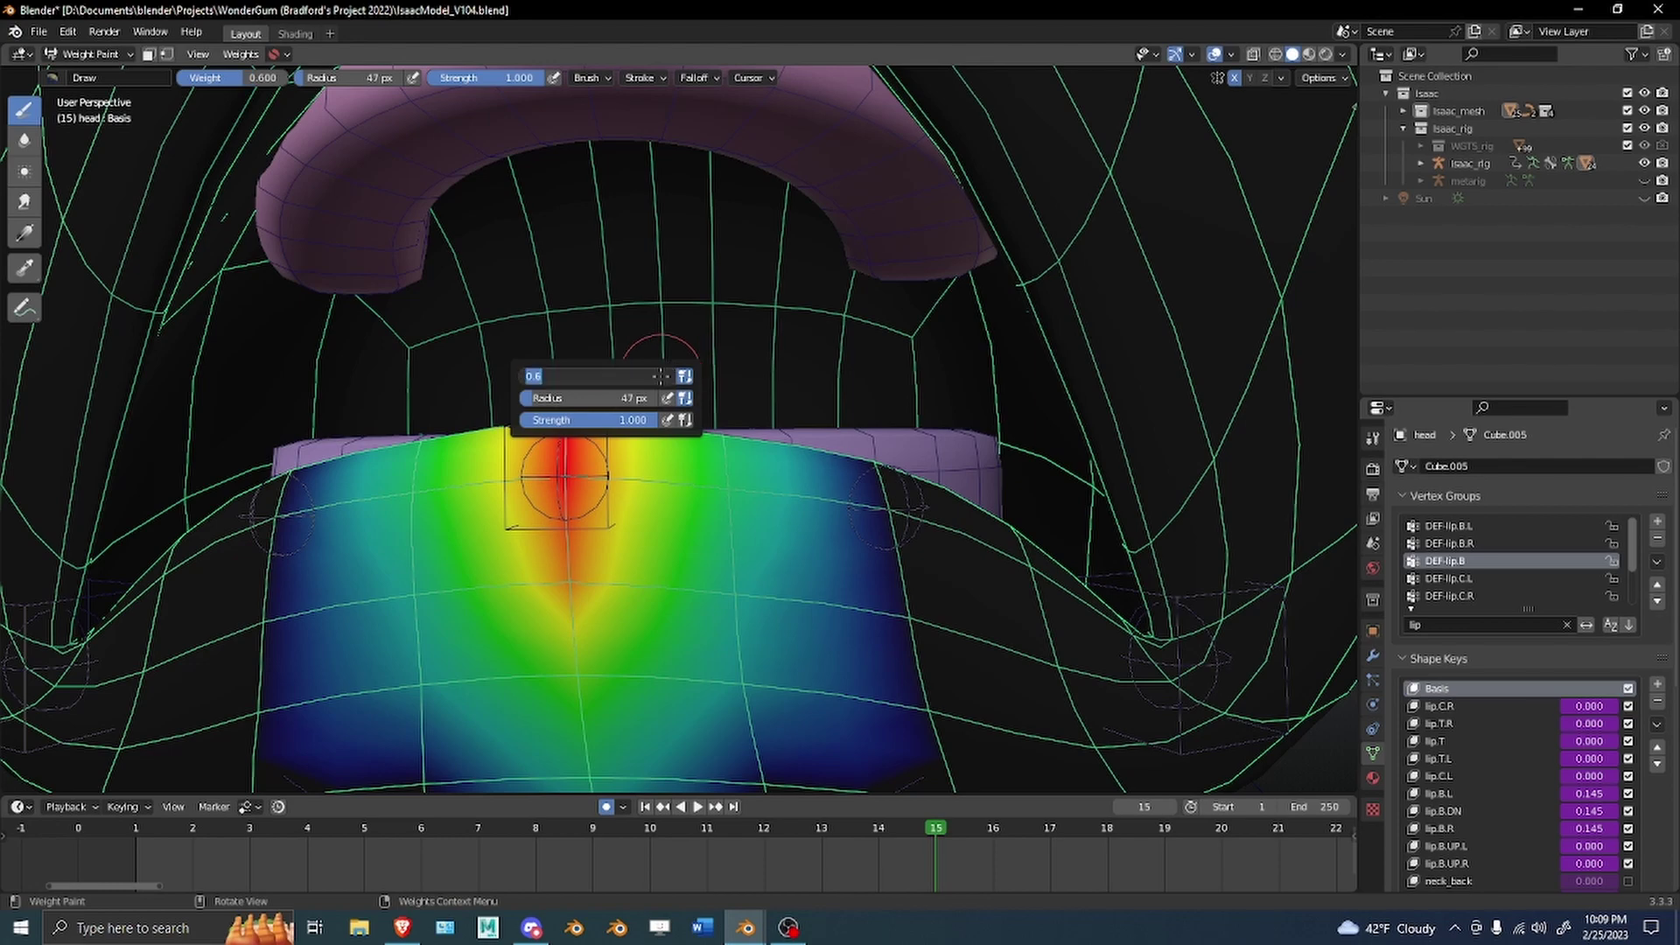
{"action": "type", "text": "0.5"}
{"action": "key", "text": "Return"}
Return the rig to Pose mode in front view and set the current frame to 10 for a look at the frown pose.
{"action": "mouse_move", "coordinate": [661, 376]}
{"action": "middle_mouse_down"}
{"action": "mouse_move", "coordinate": [640, 517]}
{"action": "mouse_move", "coordinate": [957, 413]}
{"action": "middle_mouse_up"}
{"action": "scroll", "coordinate": [704, 567], "scroll_direction": "down", "scroll_amount": 4}
{"action": "key", "text": "ctrl+Tab"}
{"action": "left_click", "coordinate": [806, 506]}
{"action": "key", "text": "ctrl+Tab"}
{"action": "middle_click_drag", "start_coordinate": [1077, 504], "coordinate": [1032, 492], "text": "alt"}
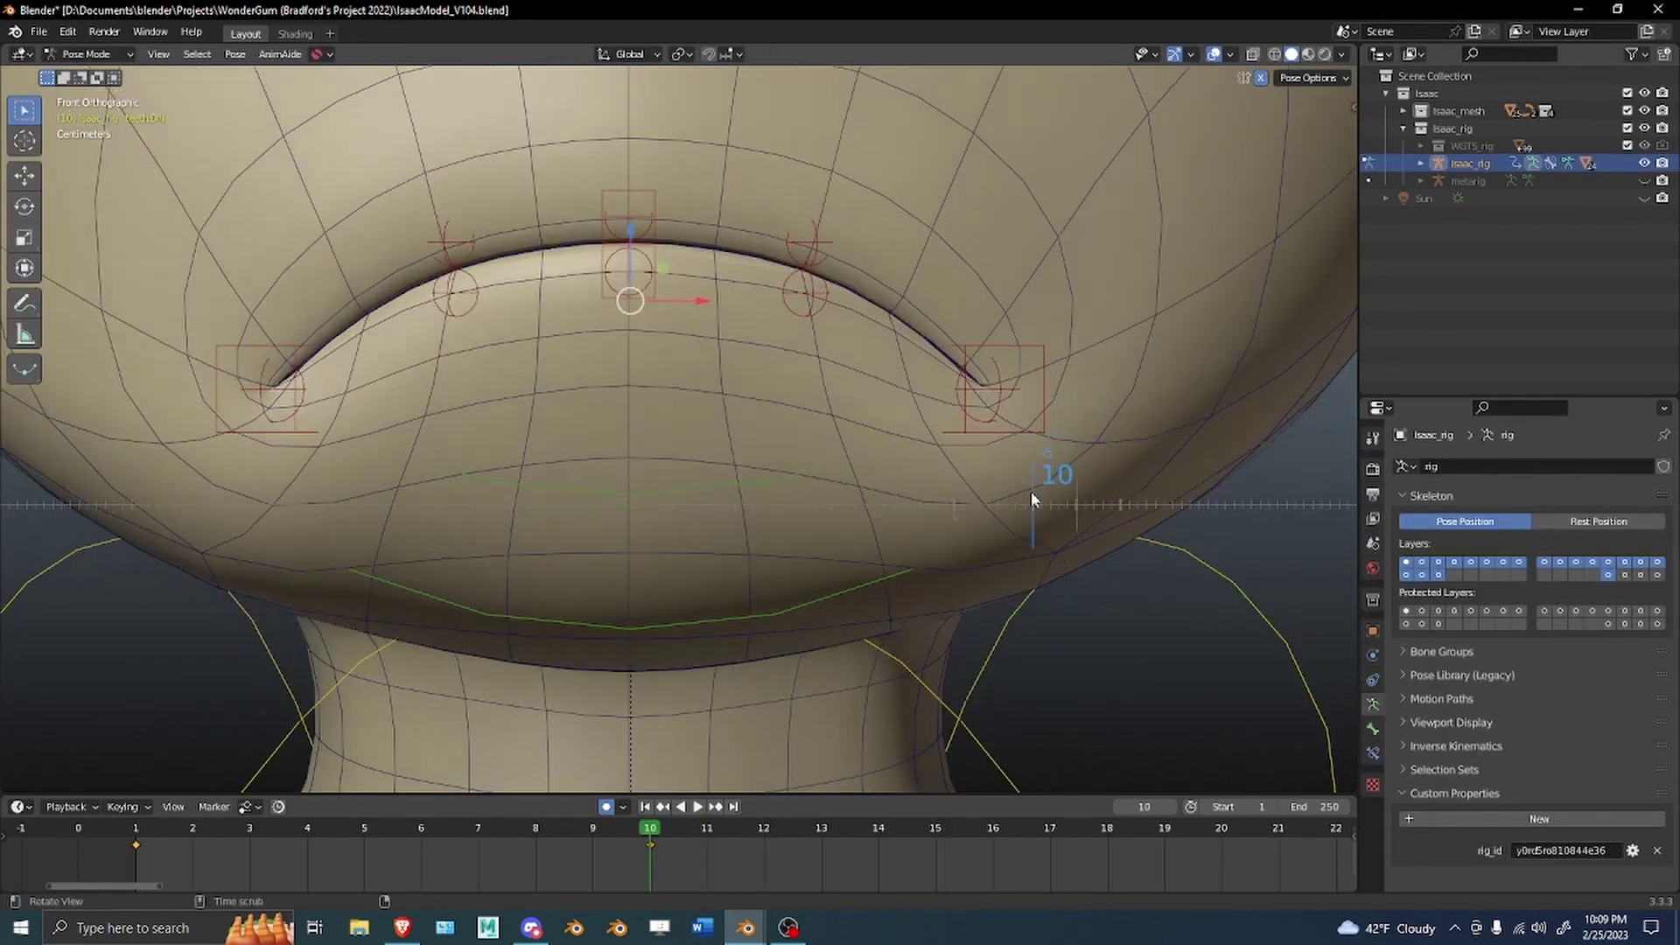
{"action": "middle_click_drag", "start_coordinate": [976, 372], "coordinate": [968, 450], "text": "shift"}
{"action": "middle_click_drag", "start_coordinate": [710, 341], "coordinate": [727, 508], "text": "shift"}
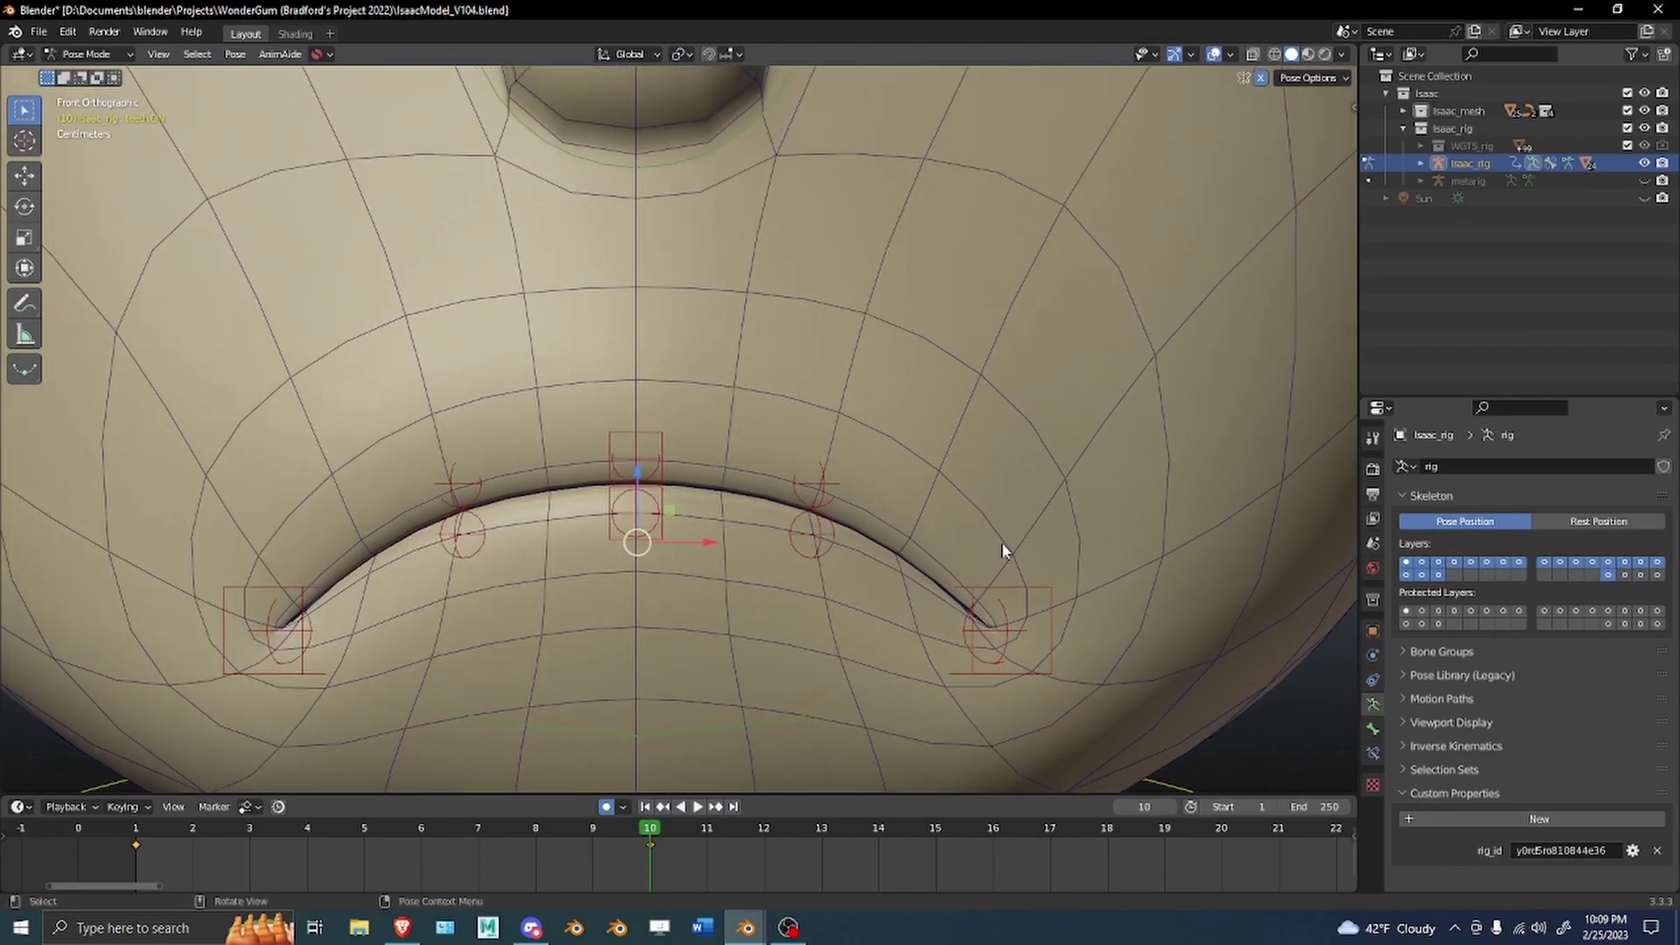
Try raising lip_master.C.L along Z from the frown into a smile to test the lip edges.
{"action": "key", "text": "g"}
{"action": "key", "text": "z"}
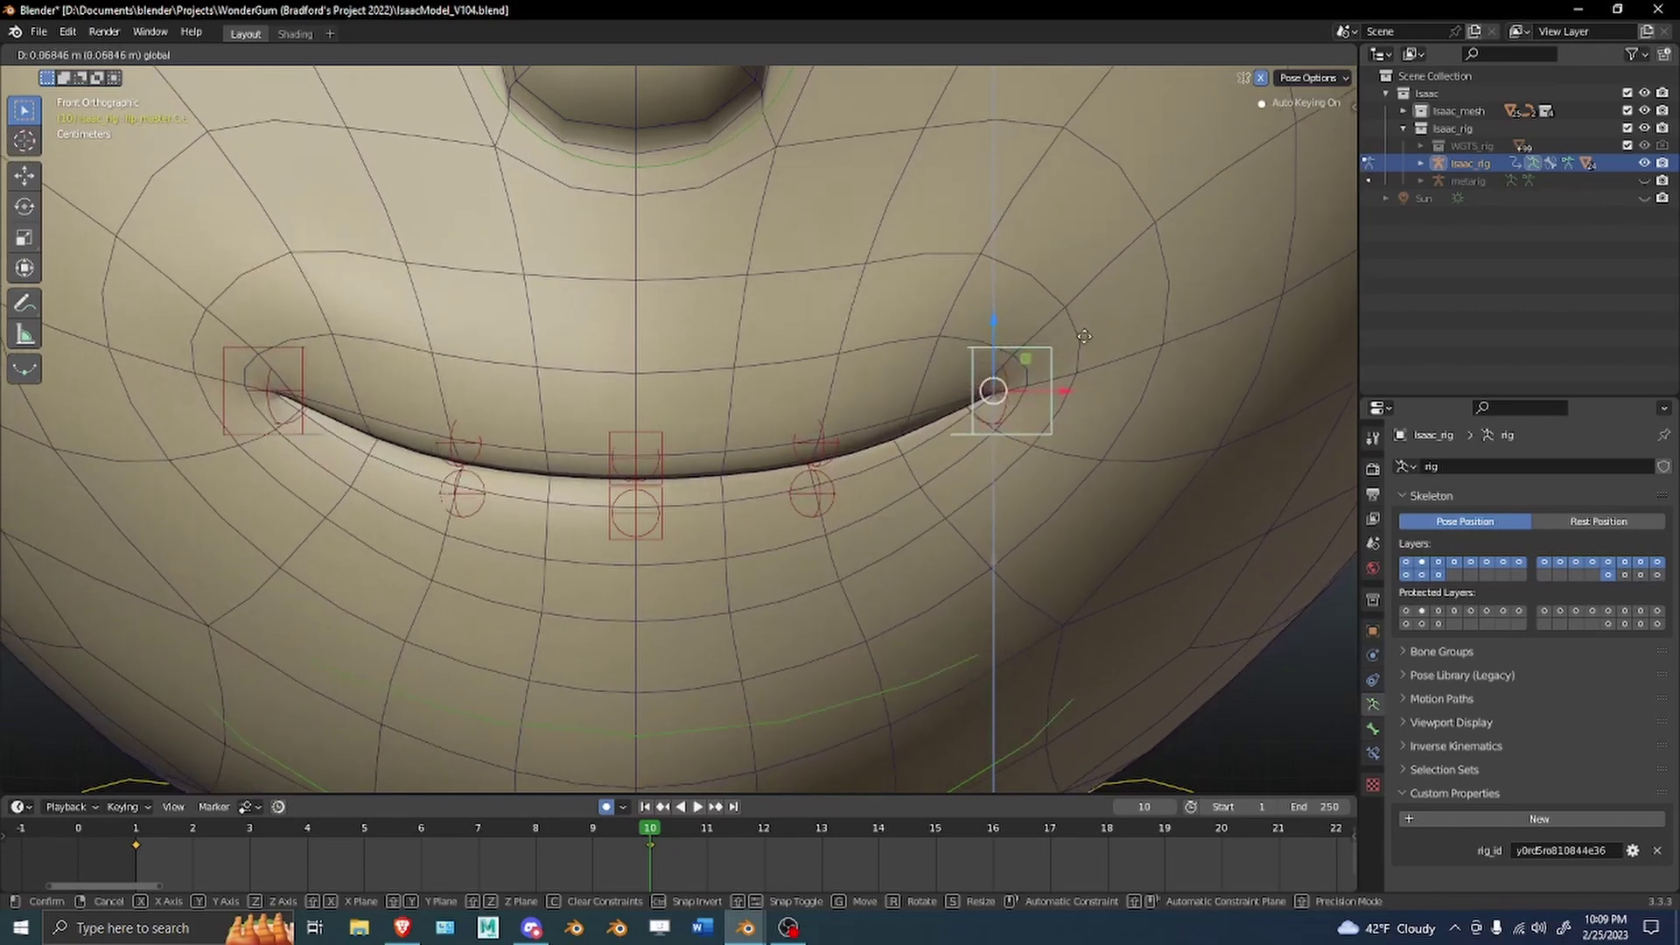
{"action": "right_click", "coordinate": [1065, 395]}
{"action": "scroll", "coordinate": [1065, 404], "scroll_direction": "down", "scroll_amount": 3}
{"action": "mouse_move", "coordinate": [1136, 376]}
{"action": "middle_mouse_down", "text": "alt"}
{"action": "mouse_move", "coordinate": [1001, 371]}
{"action": "mouse_move", "coordinate": [1126, 370]}
{"action": "mouse_move", "coordinate": [1131, 391]}
{"action": "middle_mouse_up", "text": "alt"}
{"action": "scroll", "coordinate": [992, 506], "scroll_direction": "up", "scroll_amount": 2}
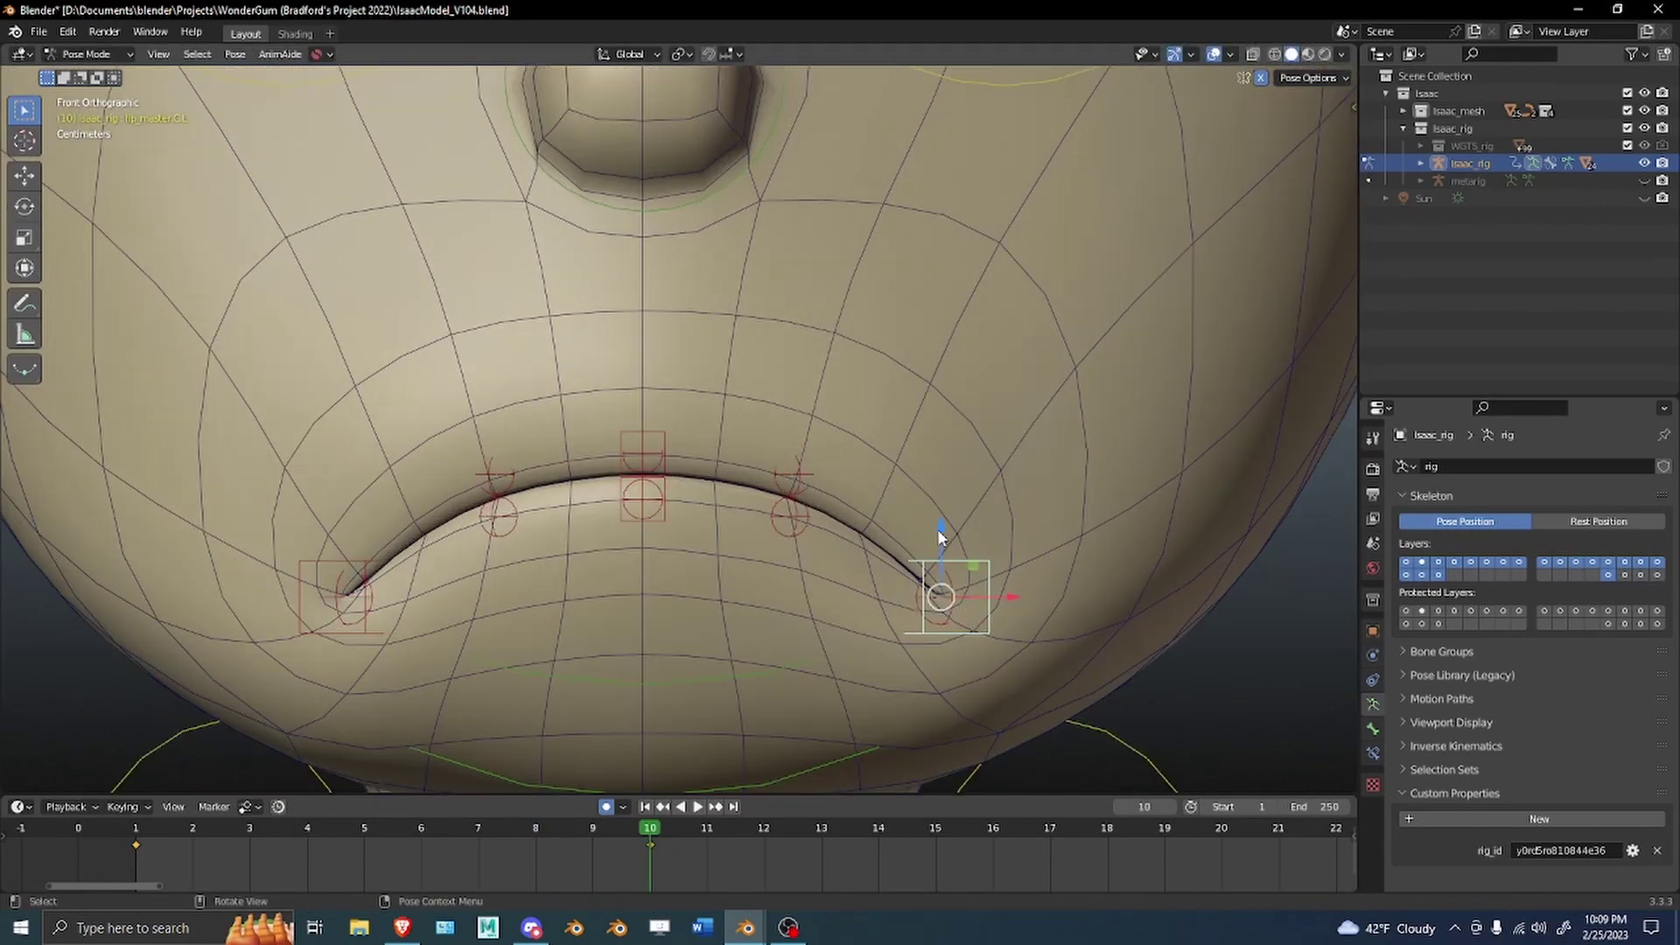
{"action": "left_click_drag", "start_coordinate": [938, 538], "coordinate": [972, 370]}
{"action": "right_click", "coordinate": [971, 370]}
Reset lip_master.C.L to its rest location and raise the mouth corners into a smile.
{"action": "scroll", "coordinate": [929, 496], "scroll_direction": "down", "scroll_amount": 2}
{"action": "key", "text": "alt+g"}
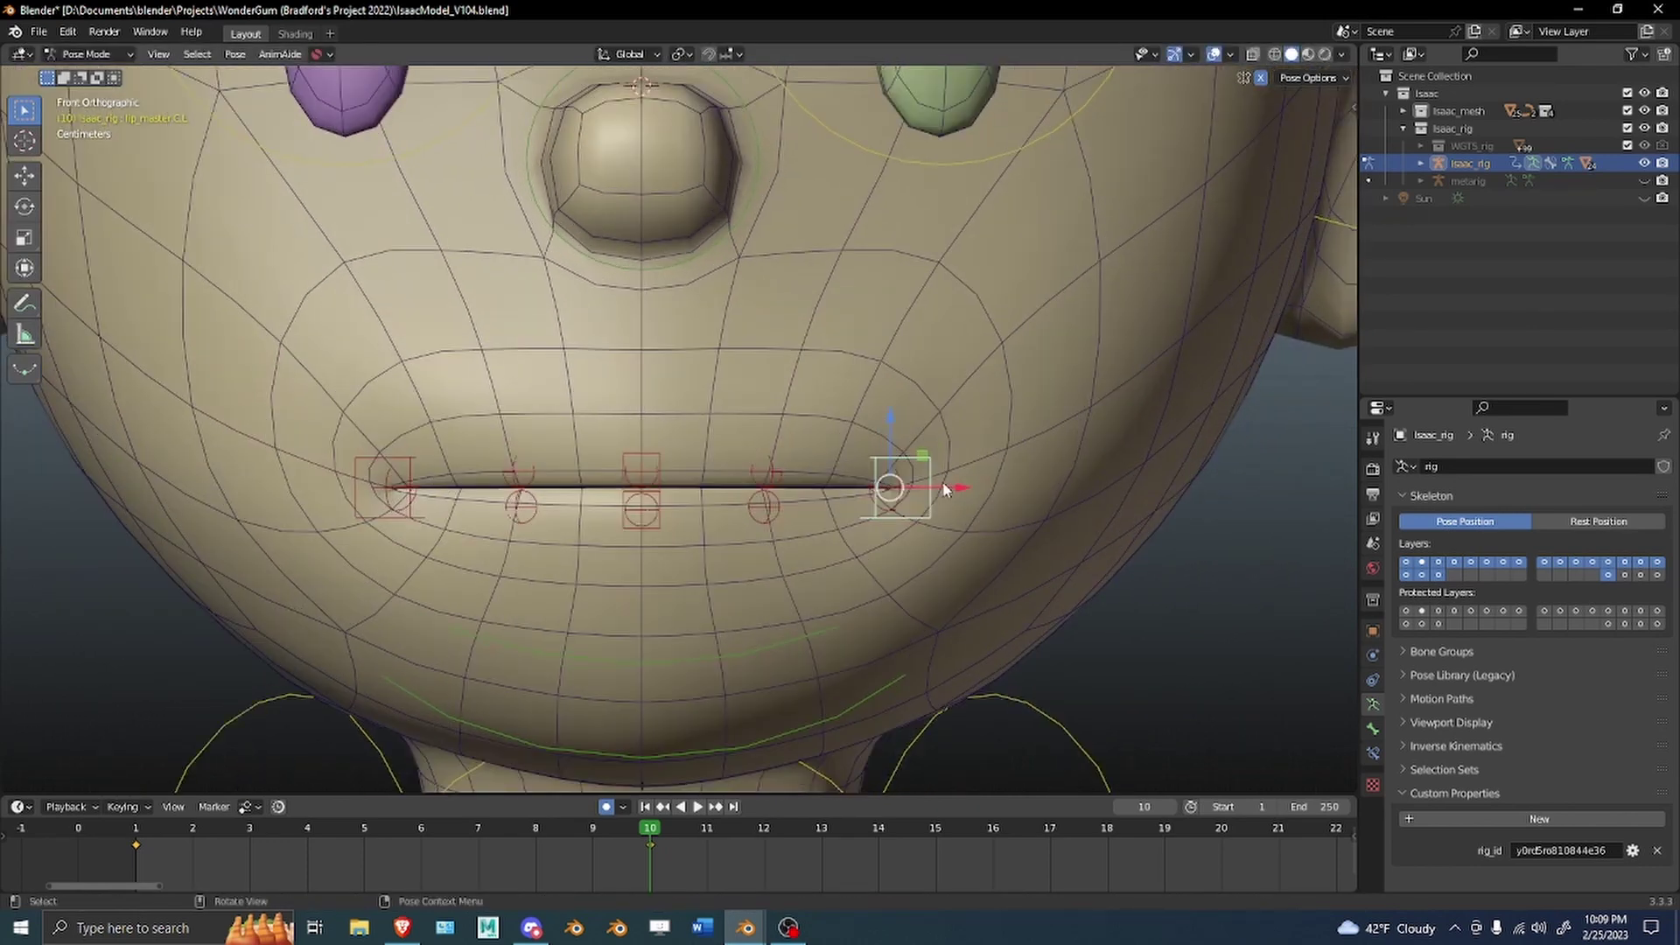
{"action": "mouse_move", "coordinate": [945, 490]}
{"action": "left_mouse_down"}
{"action": "mouse_move", "coordinate": [1135, 492]}
{"action": "mouse_move", "coordinate": [832, 459]}
{"action": "mouse_move", "coordinate": [951, 447]}
{"action": "mouse_move", "coordinate": [842, 443]}
{"action": "mouse_move", "coordinate": [789, 359]}
{"action": "mouse_move", "coordinate": [840, 411]}
{"action": "mouse_move", "coordinate": [738, 396]}
{"action": "mouse_move", "coordinate": [750, 341]}
{"action": "left_mouse_up"}
{"action": "scroll", "coordinate": [1016, 467], "scroll_direction": "down", "scroll_amount": 3}
{"action": "scroll", "coordinate": [840, 411], "scroll_direction": "down", "scroll_amount": 2}
{"action": "scroll", "coordinate": [761, 367], "scroll_direction": "up", "scroll_amount": 3}
{"action": "middle_click_drag", "start_coordinate": [812, 436], "coordinate": [788, 567], "text": "shift"}
Put the head mesh into Weight Paint mode and show the DEF-lip.C.L weights, followed by the DEF-lip.T.L weights.
{"action": "key", "text": "ctrl+Tab"}
{"action": "left_click", "coordinate": [705, 527]}
{"action": "key", "text": "ctrl+Tab"}
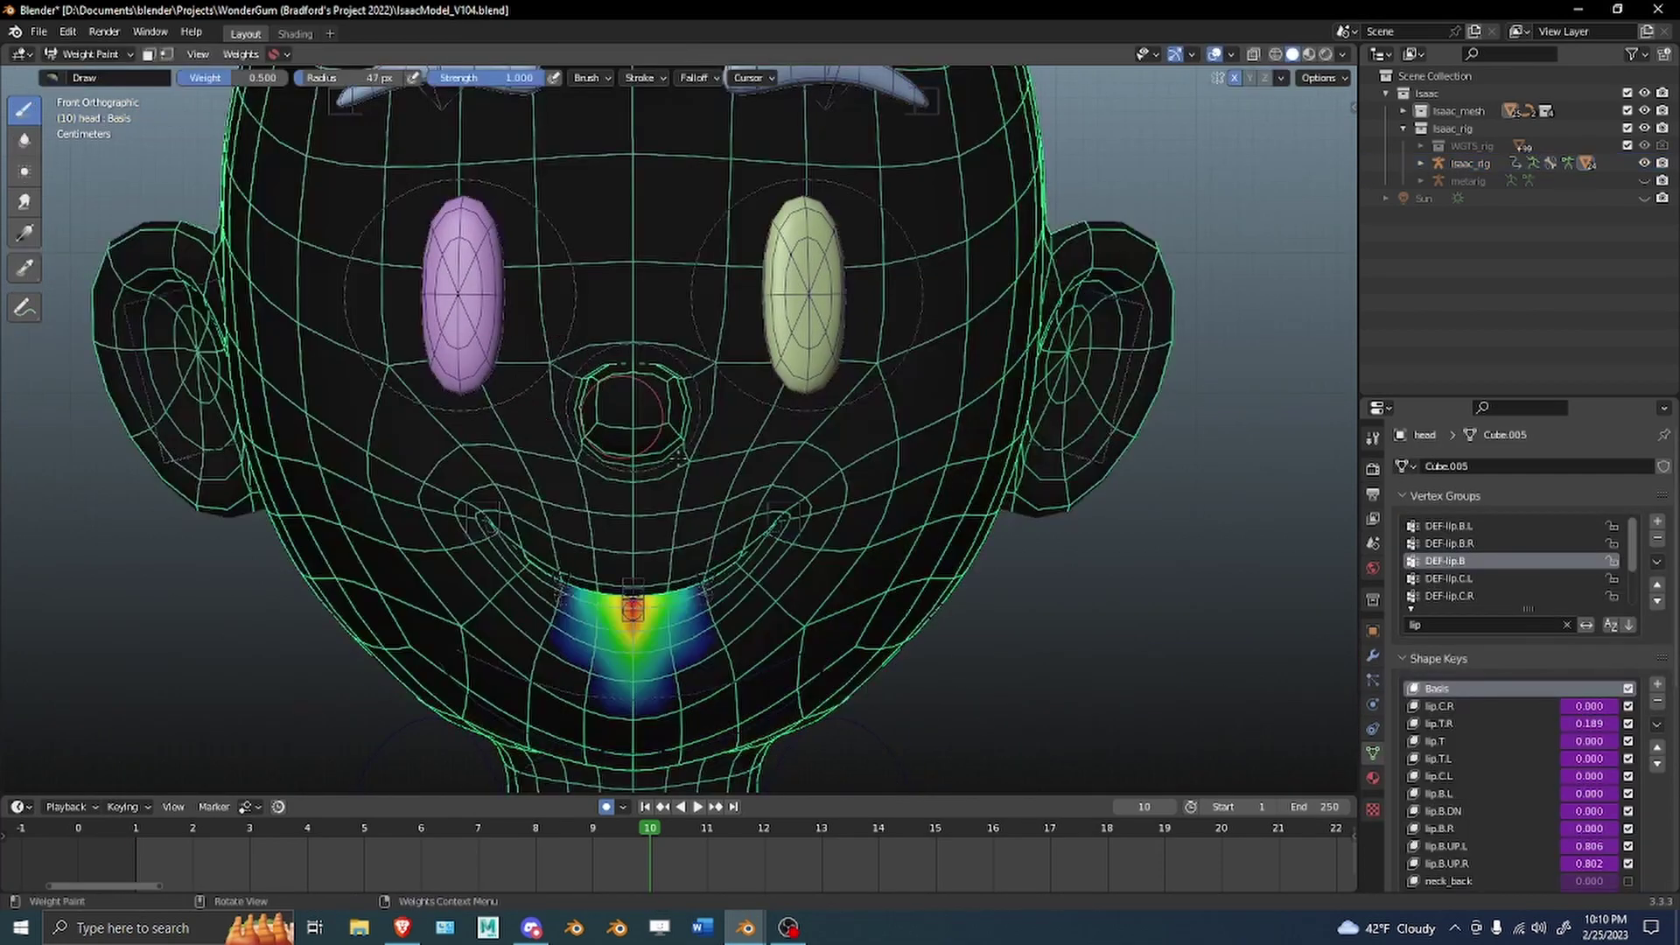
{"action": "scroll", "coordinate": [678, 459], "scroll_direction": "up", "scroll_amount": 4}
{"action": "middle_click_drag", "start_coordinate": [801, 490], "coordinate": [791, 386], "text": "shift"}
{"action": "left_click", "coordinate": [1477, 579]}
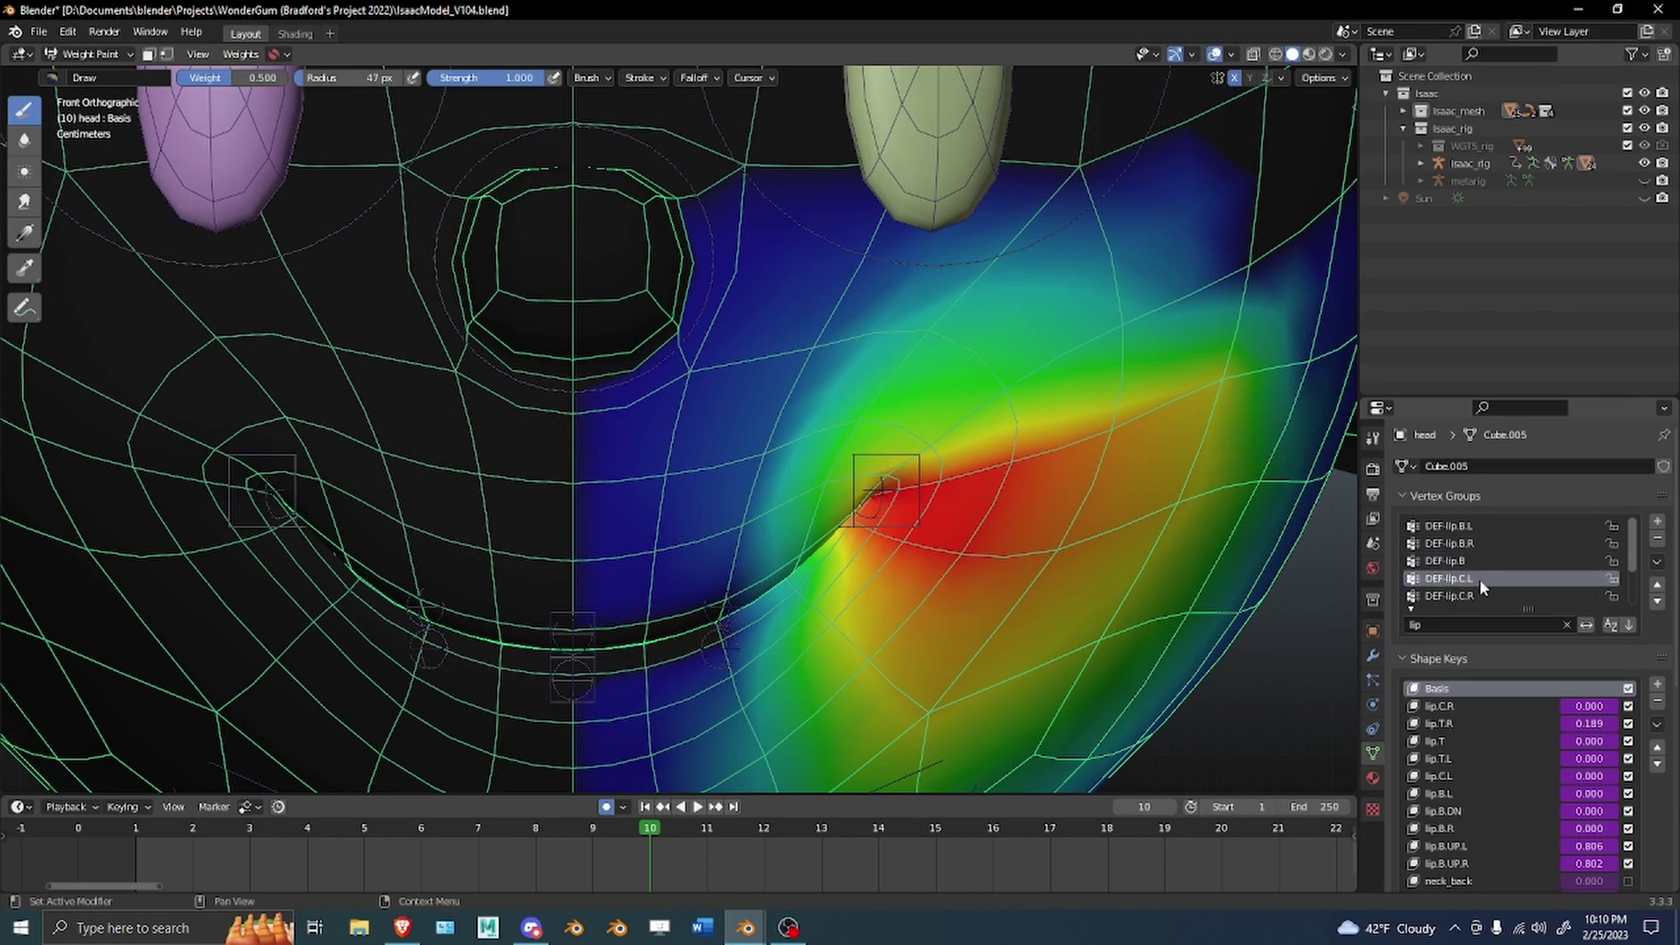
{"action": "scroll", "coordinate": [1479, 579], "scroll_direction": "down", "scroll_amount": 3}
{"action": "left_click", "coordinate": [1476, 558]}
Switch to the Blur tool, undo the trial blur near the mouth corner, and make DEF-lip.T.L the active vertex group again.
{"action": "scroll", "coordinate": [823, 444], "scroll_direction": "up", "scroll_amount": 2}
{"action": "middle_click_drag", "start_coordinate": [823, 443], "coordinate": [829, 365], "text": "shift"}
{"action": "key", "text": "2"}
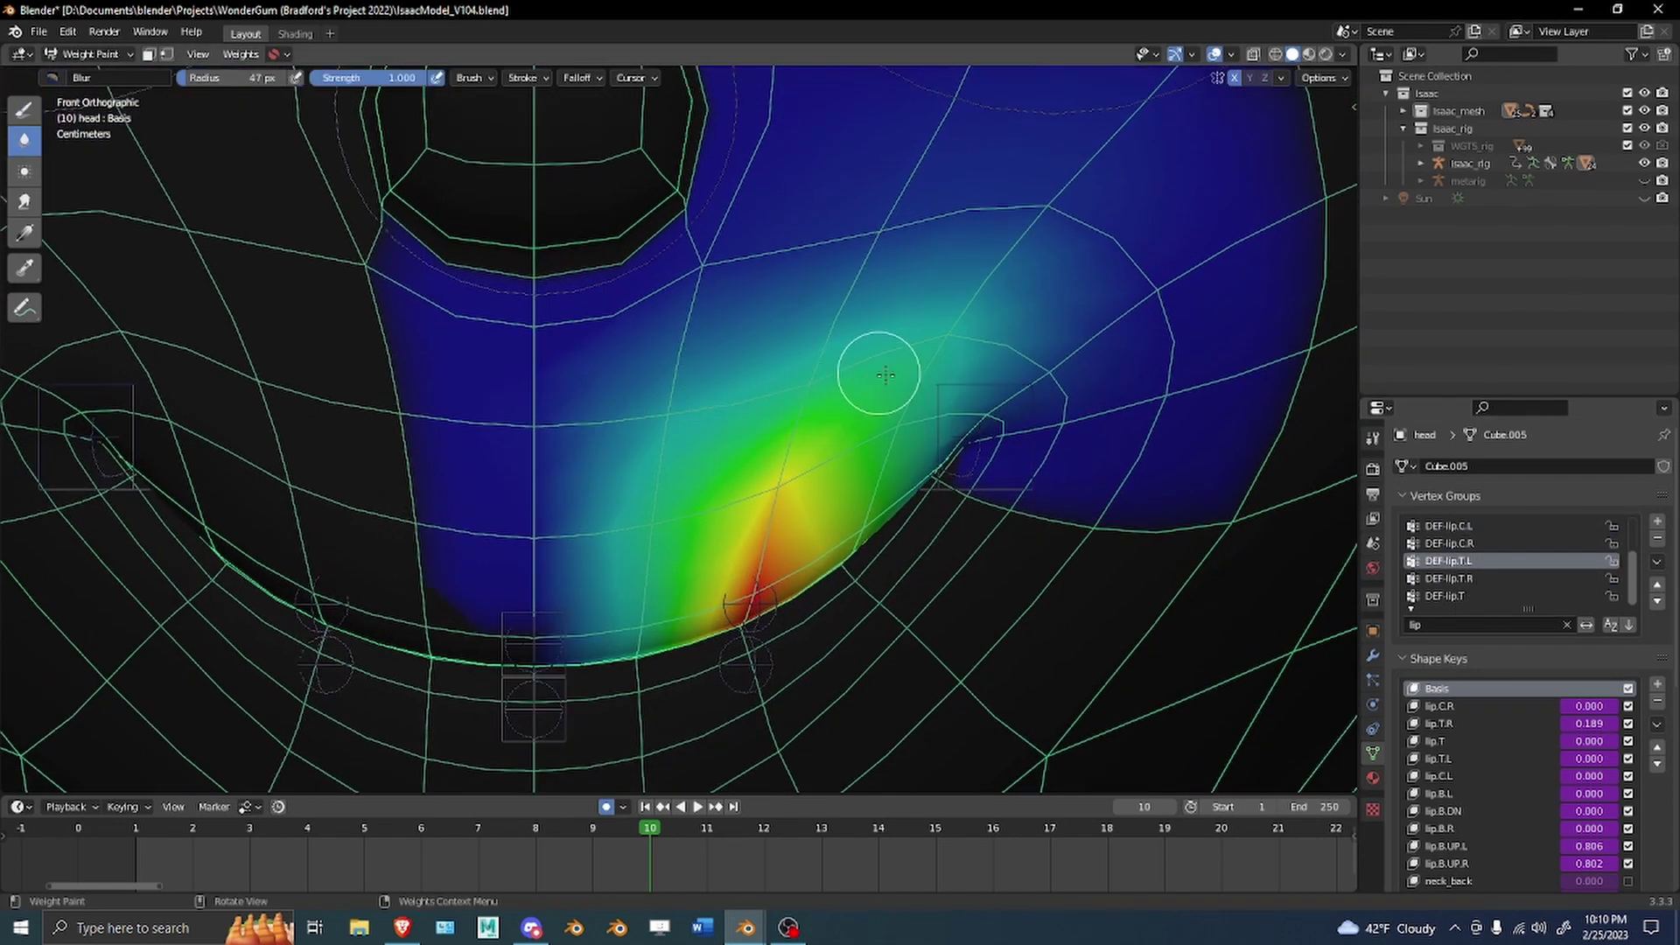
{"action": "key", "text": "ctrl+z"}
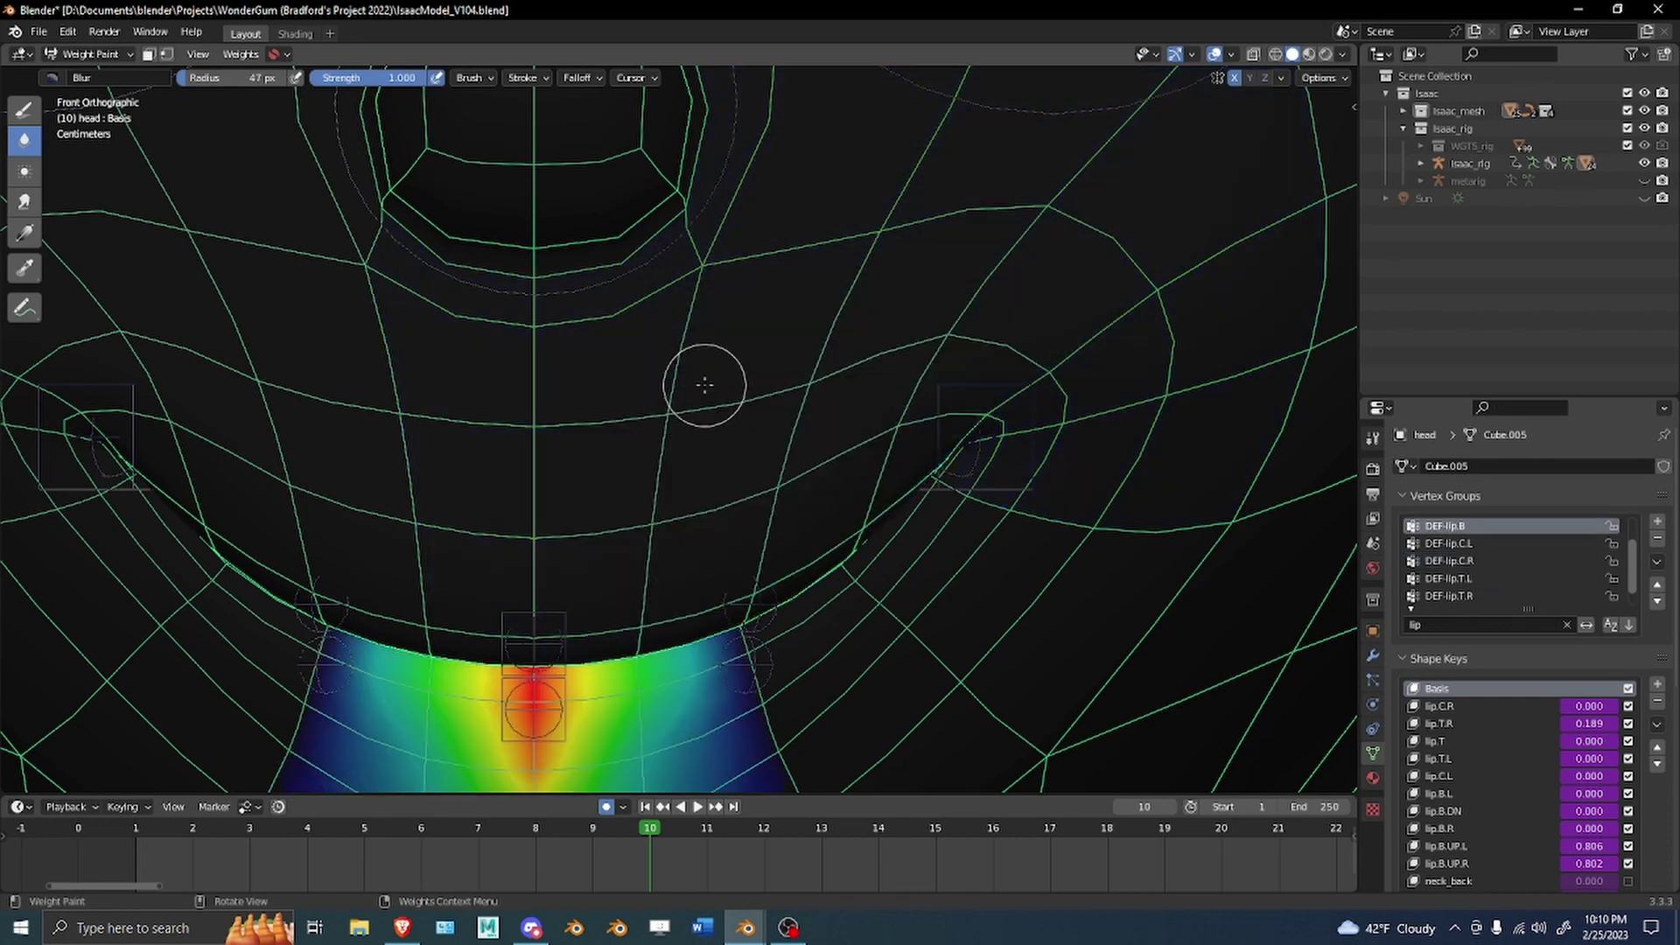
{"action": "left_click", "coordinate": [1481, 581]}
{"action": "scroll", "coordinate": [1482, 569], "scroll_direction": "down", "scroll_amount": 1}
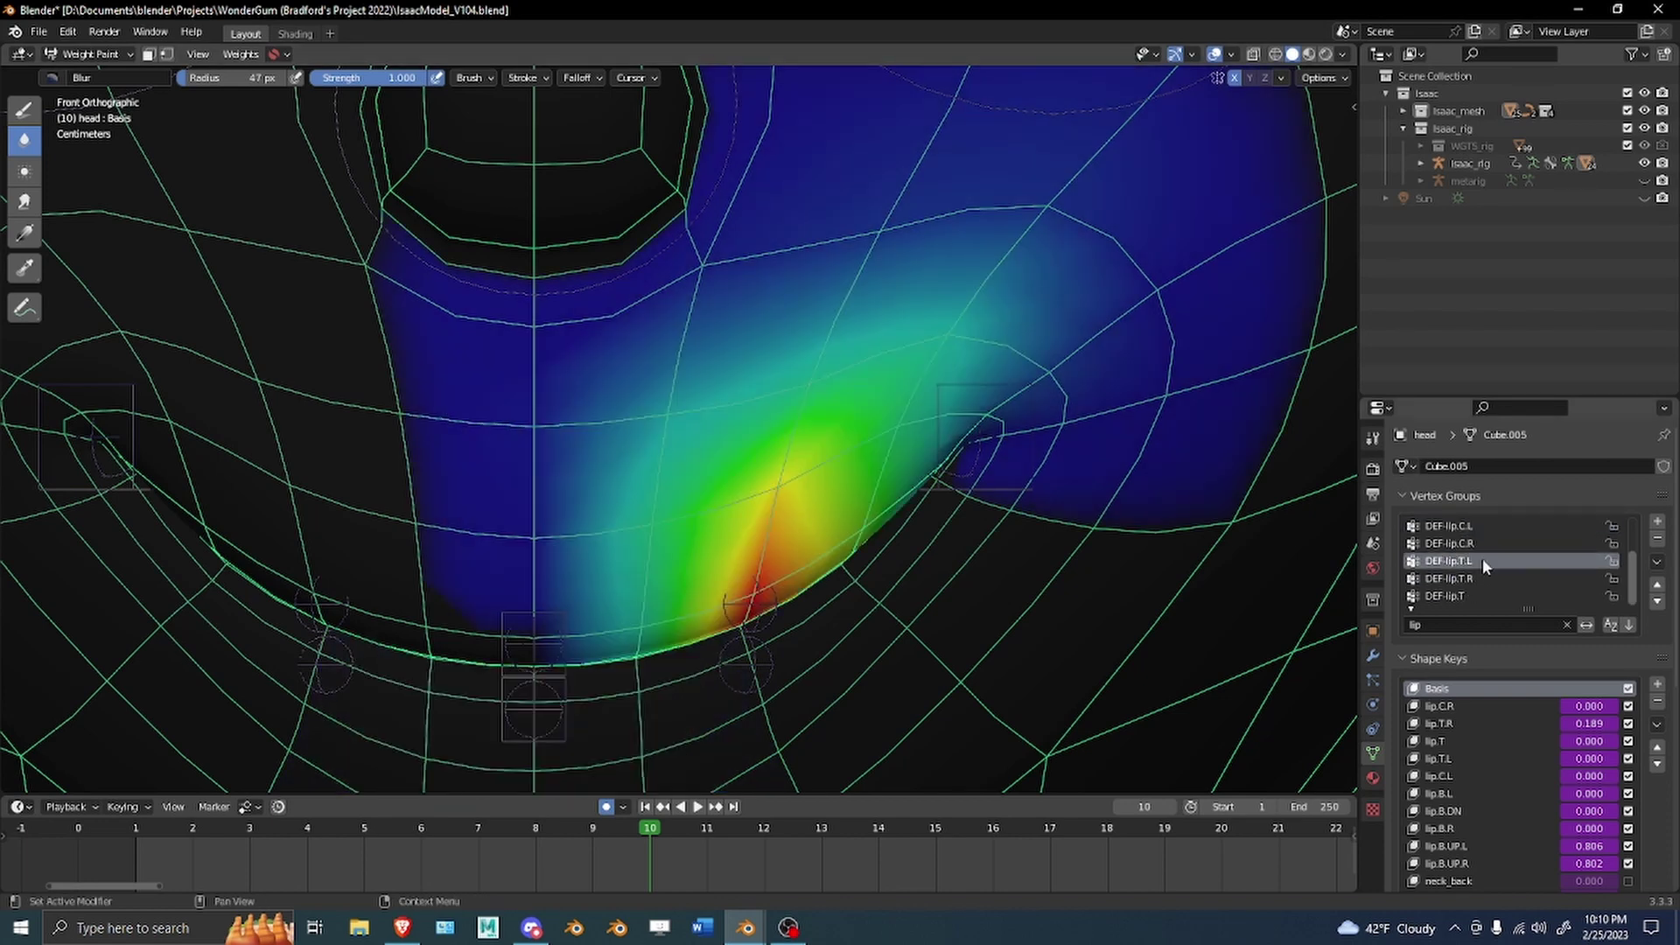
Sample the 0.332 weight from DEF-lip.T.L and paint it above the upper lip with the Draw brush.
{"action": "right_click", "coordinate": [742, 297]}
{"action": "key", "text": "shift+space"}
{"action": "key", "text": "6"}
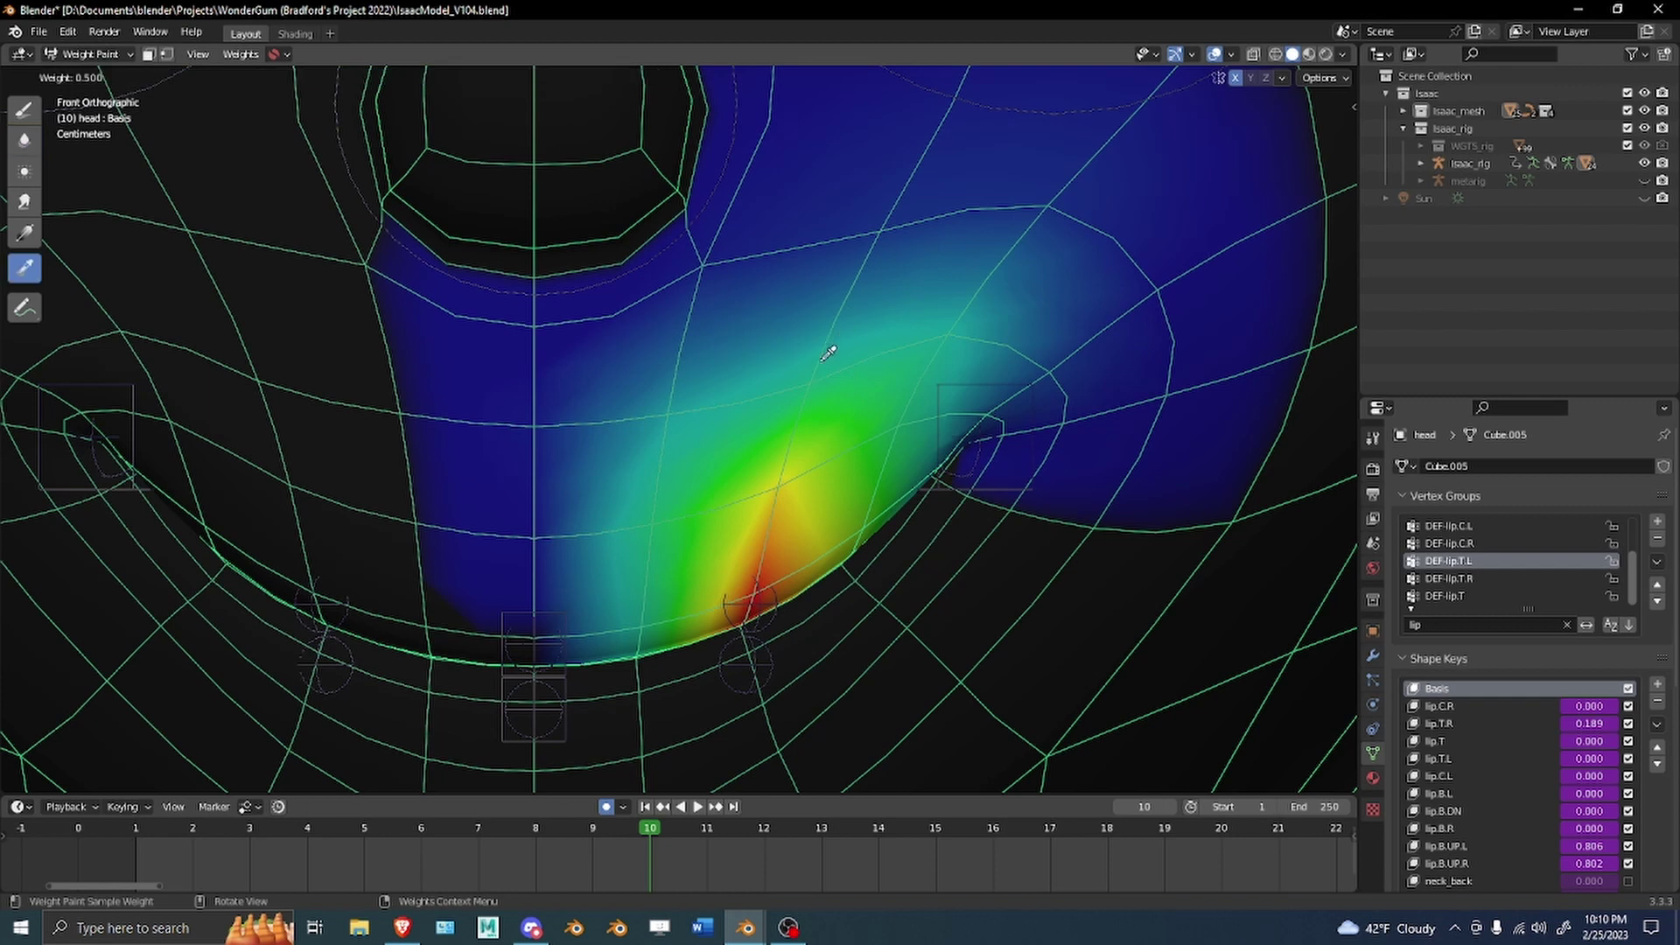
{"action": "key", "text": "d"}
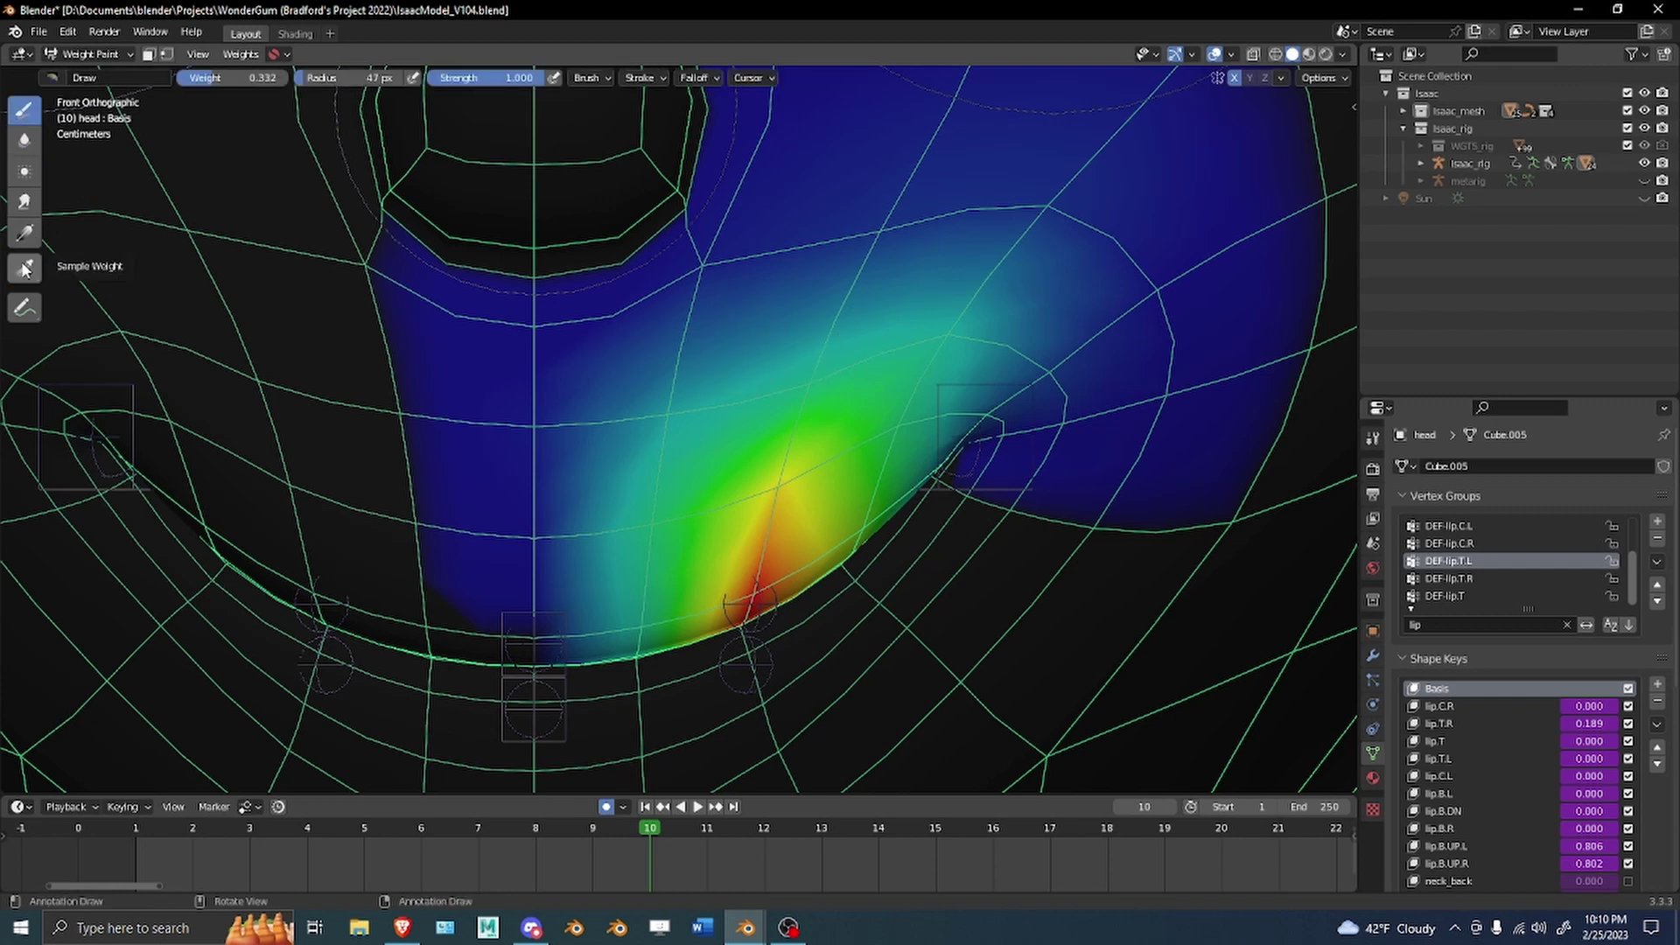
{"action": "left_click", "coordinate": [668, 405]}
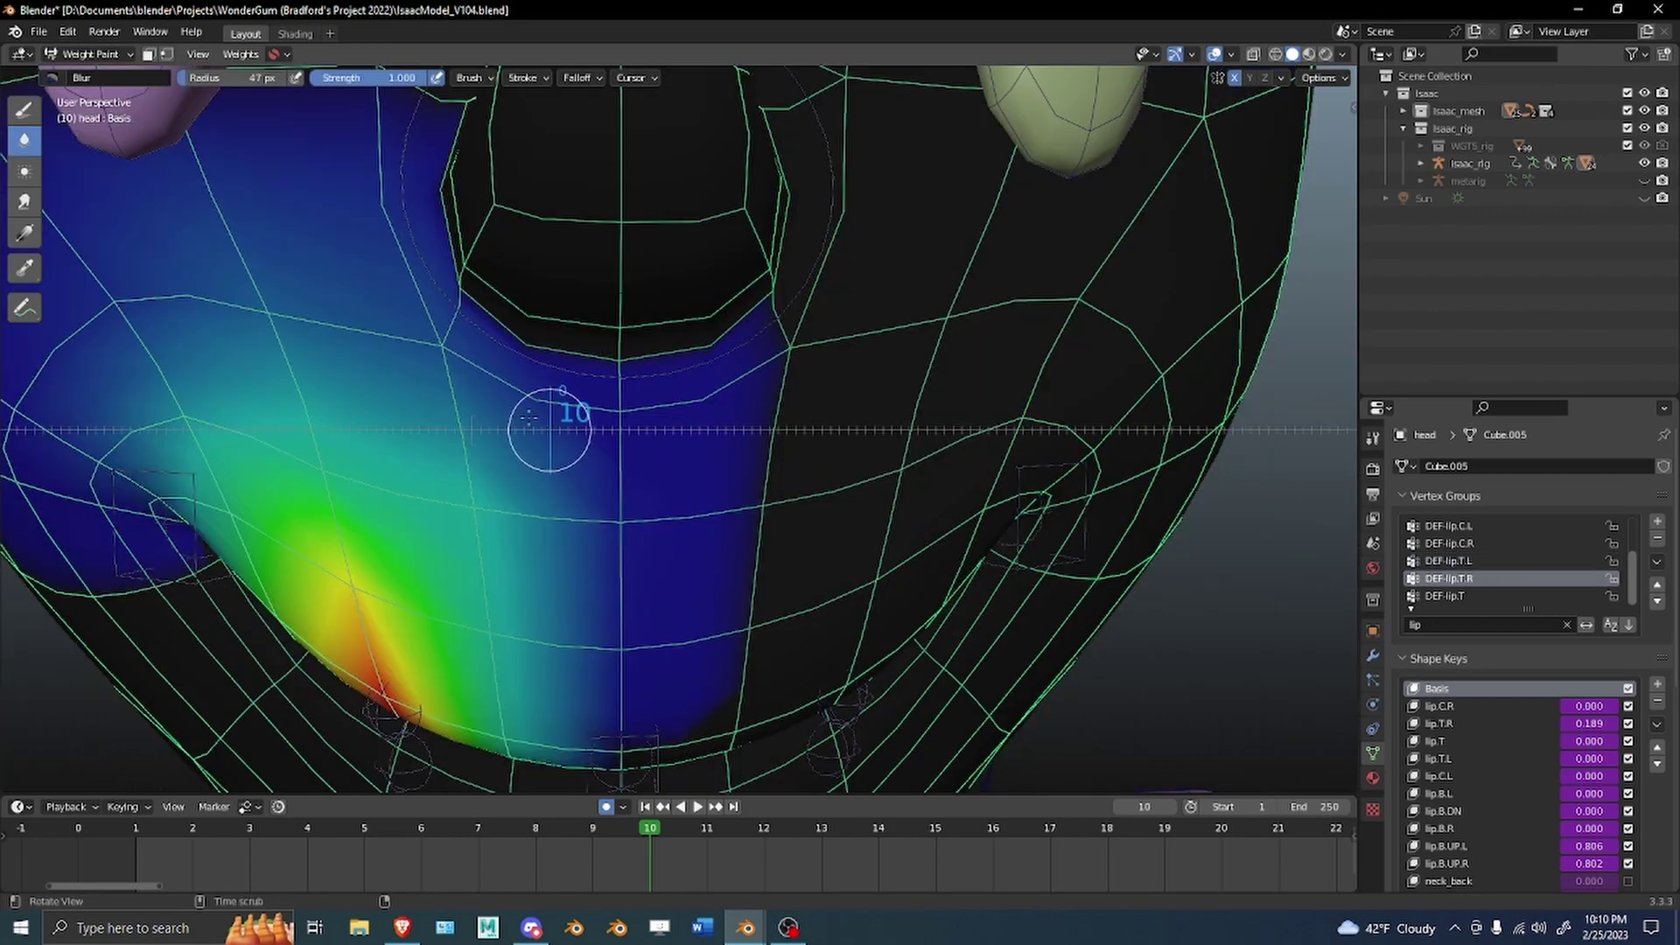
Paint a 0.332 weight onto DEF-lip.T.R between the nose and the cheek above the upper lip.
{"action": "middle_click_drag", "start_coordinate": [563, 405], "coordinate": [506, 324]}
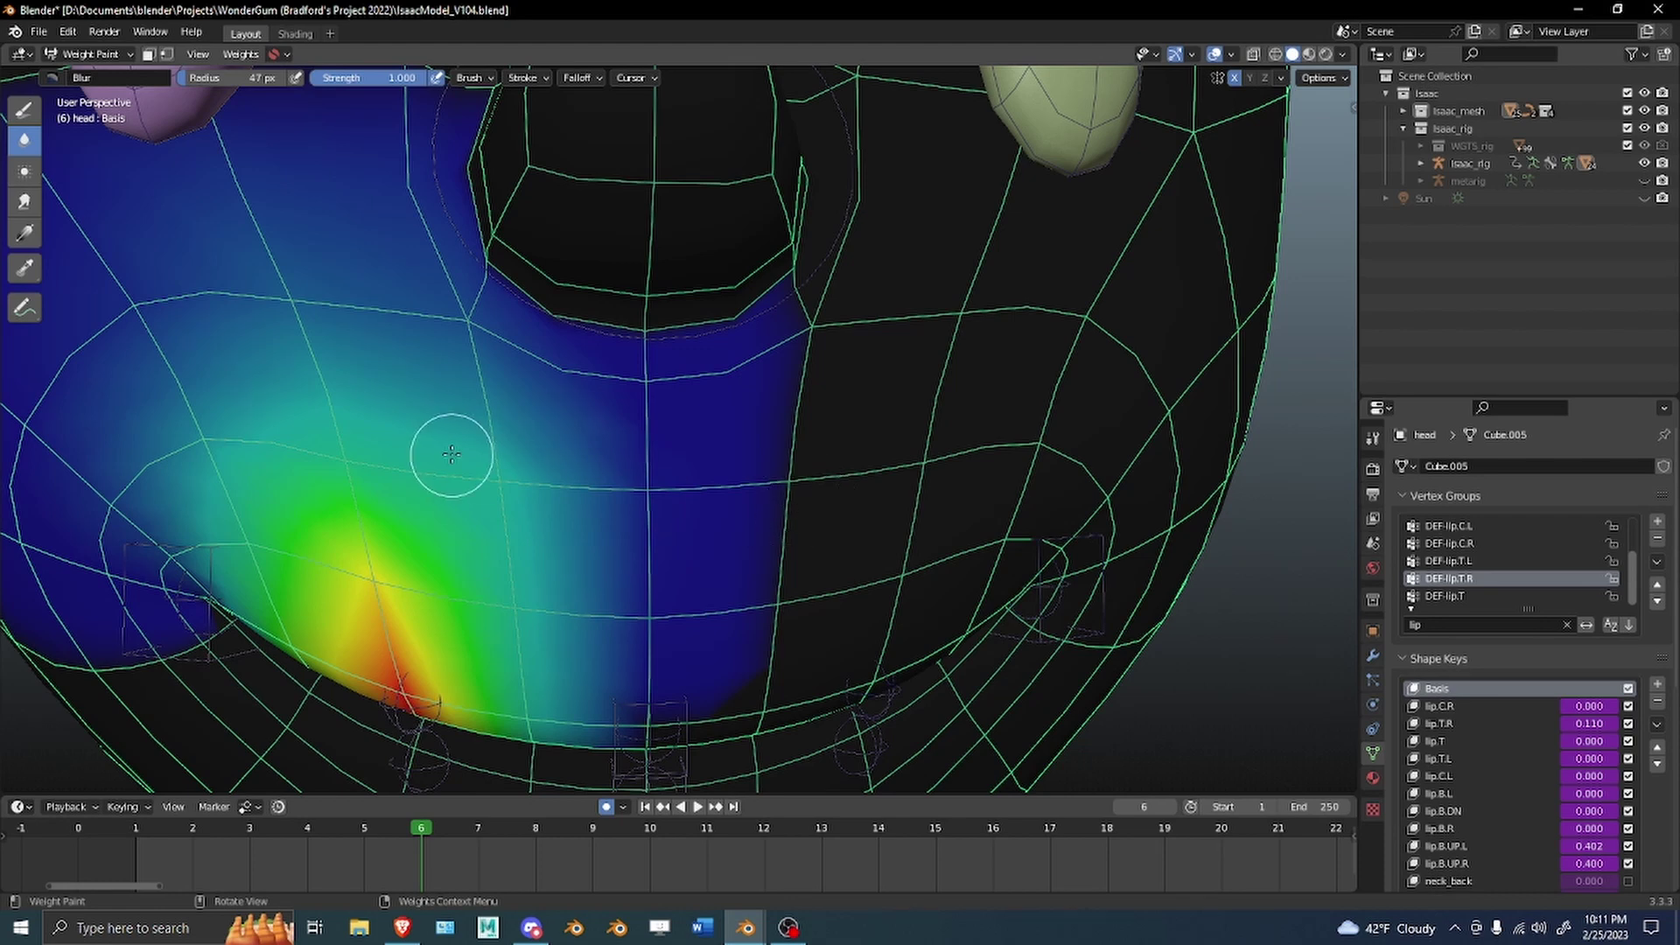
{"action": "middle_click_drag", "start_coordinate": [451, 454], "coordinate": [442, 348]}
{"action": "key", "text": "shift+x"}
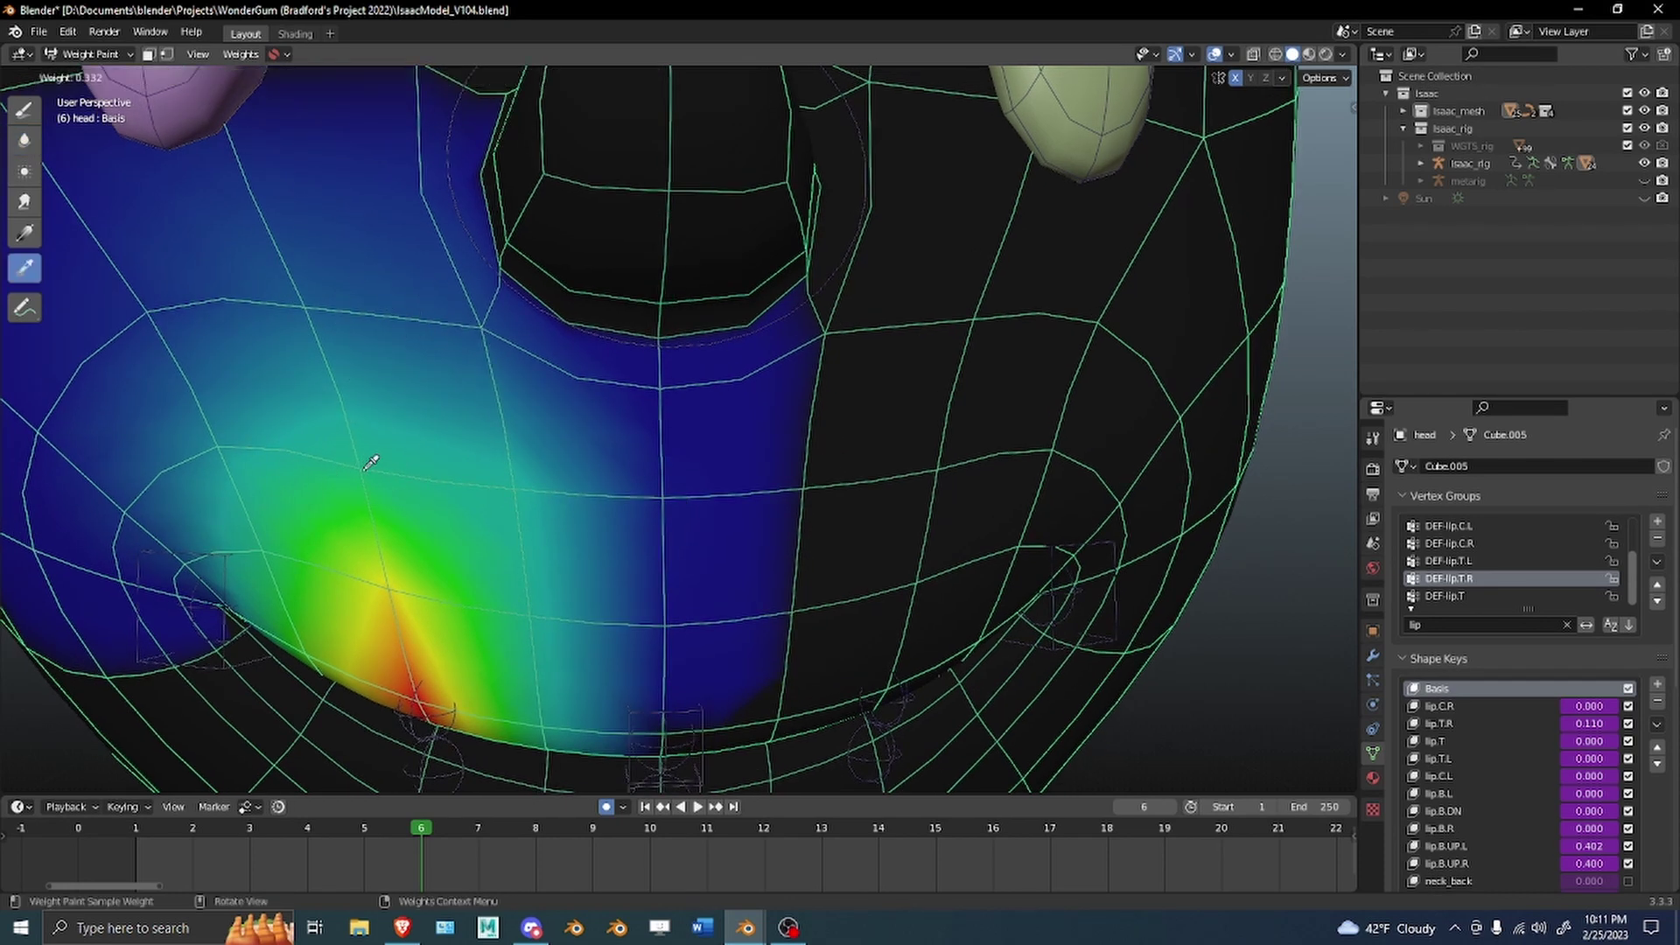
{"action": "left_click_drag", "start_coordinate": [484, 337], "coordinate": [324, 318]}
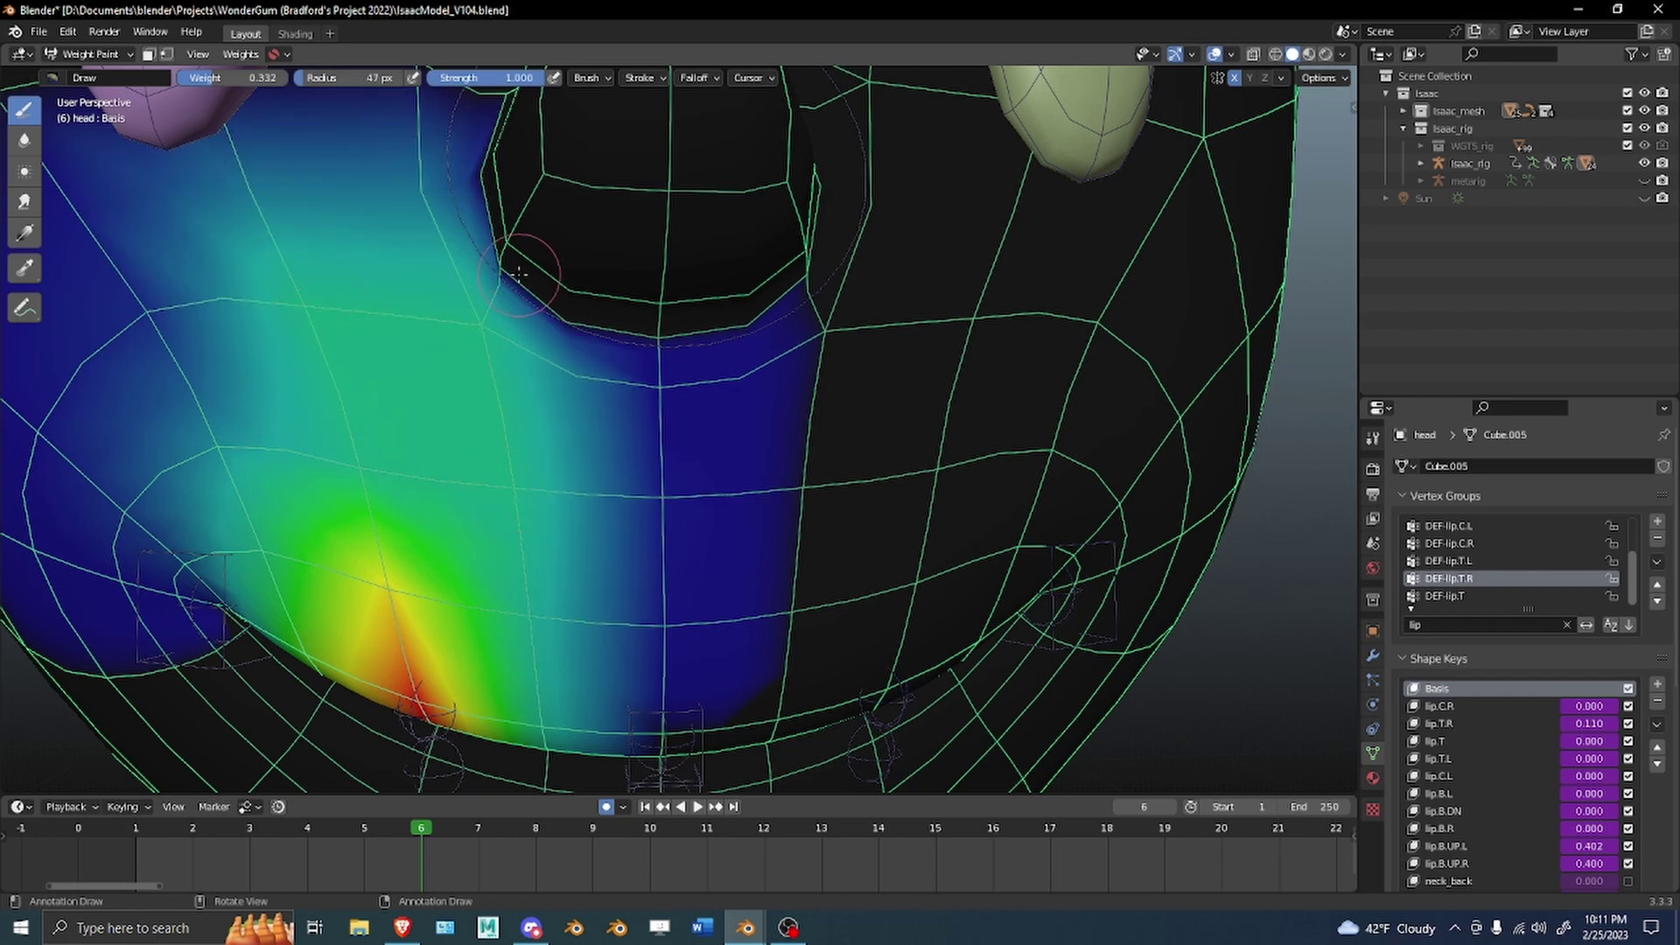
Blur the DEF-lip.T.R weights beside the nose and down toward the upper lip.
{"action": "key", "text": "shift"}
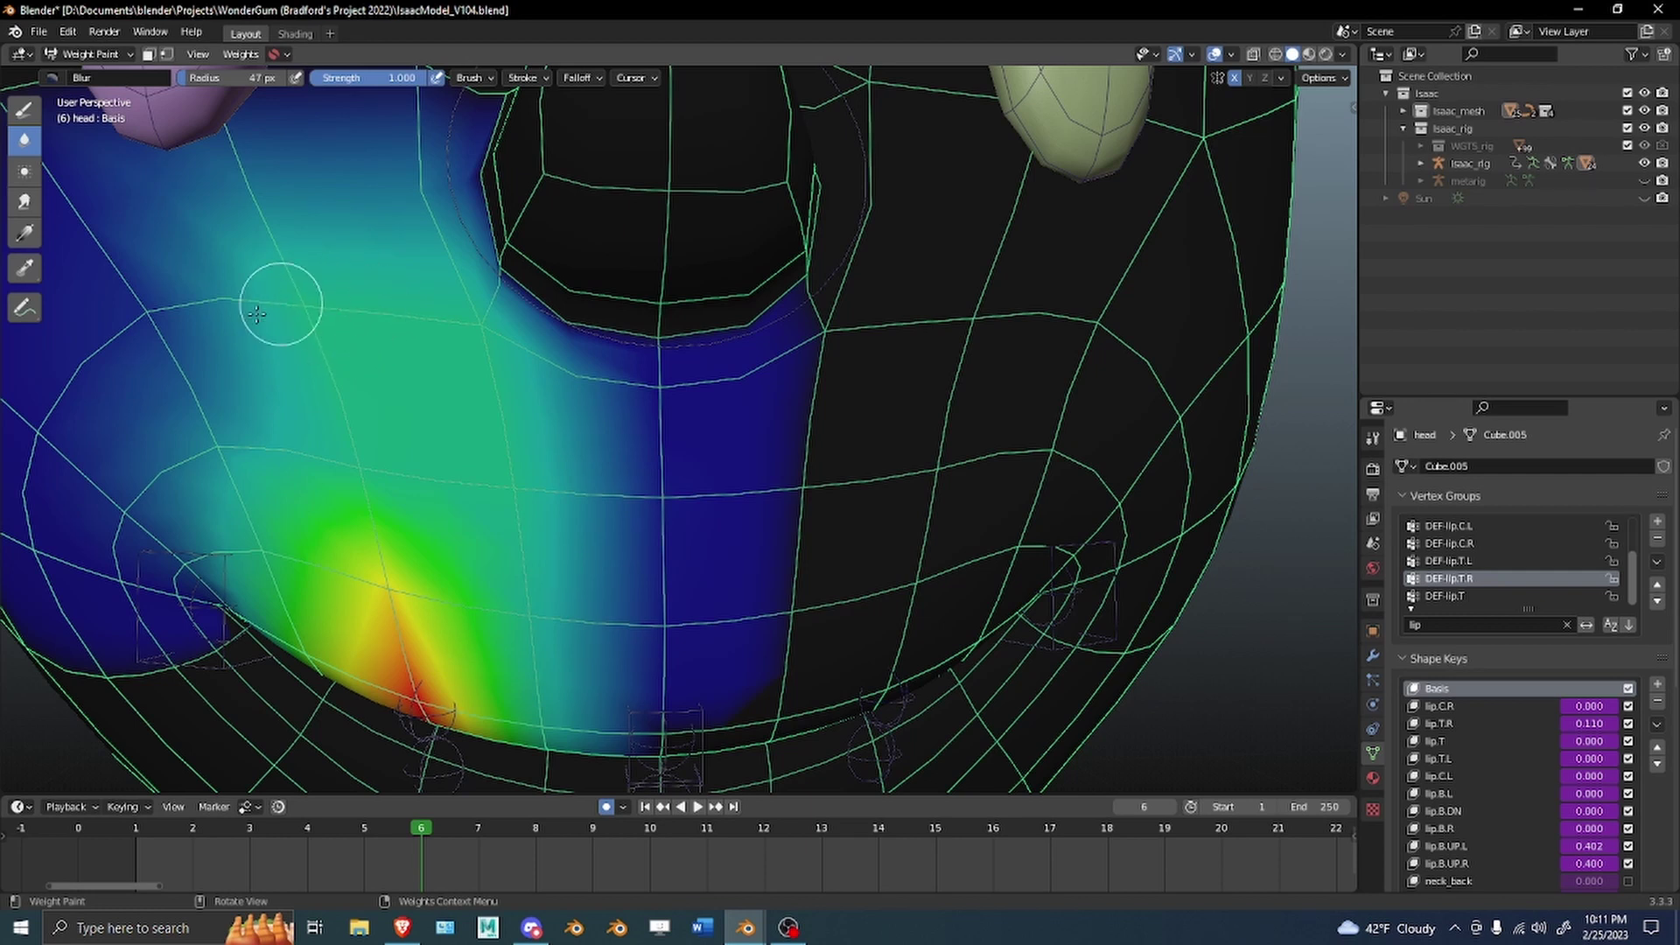
{"action": "left_click_drag", "start_coordinate": [317, 321], "coordinate": [312, 308]}
{"action": "left_click_drag", "start_coordinate": [471, 326], "coordinate": [486, 334]}
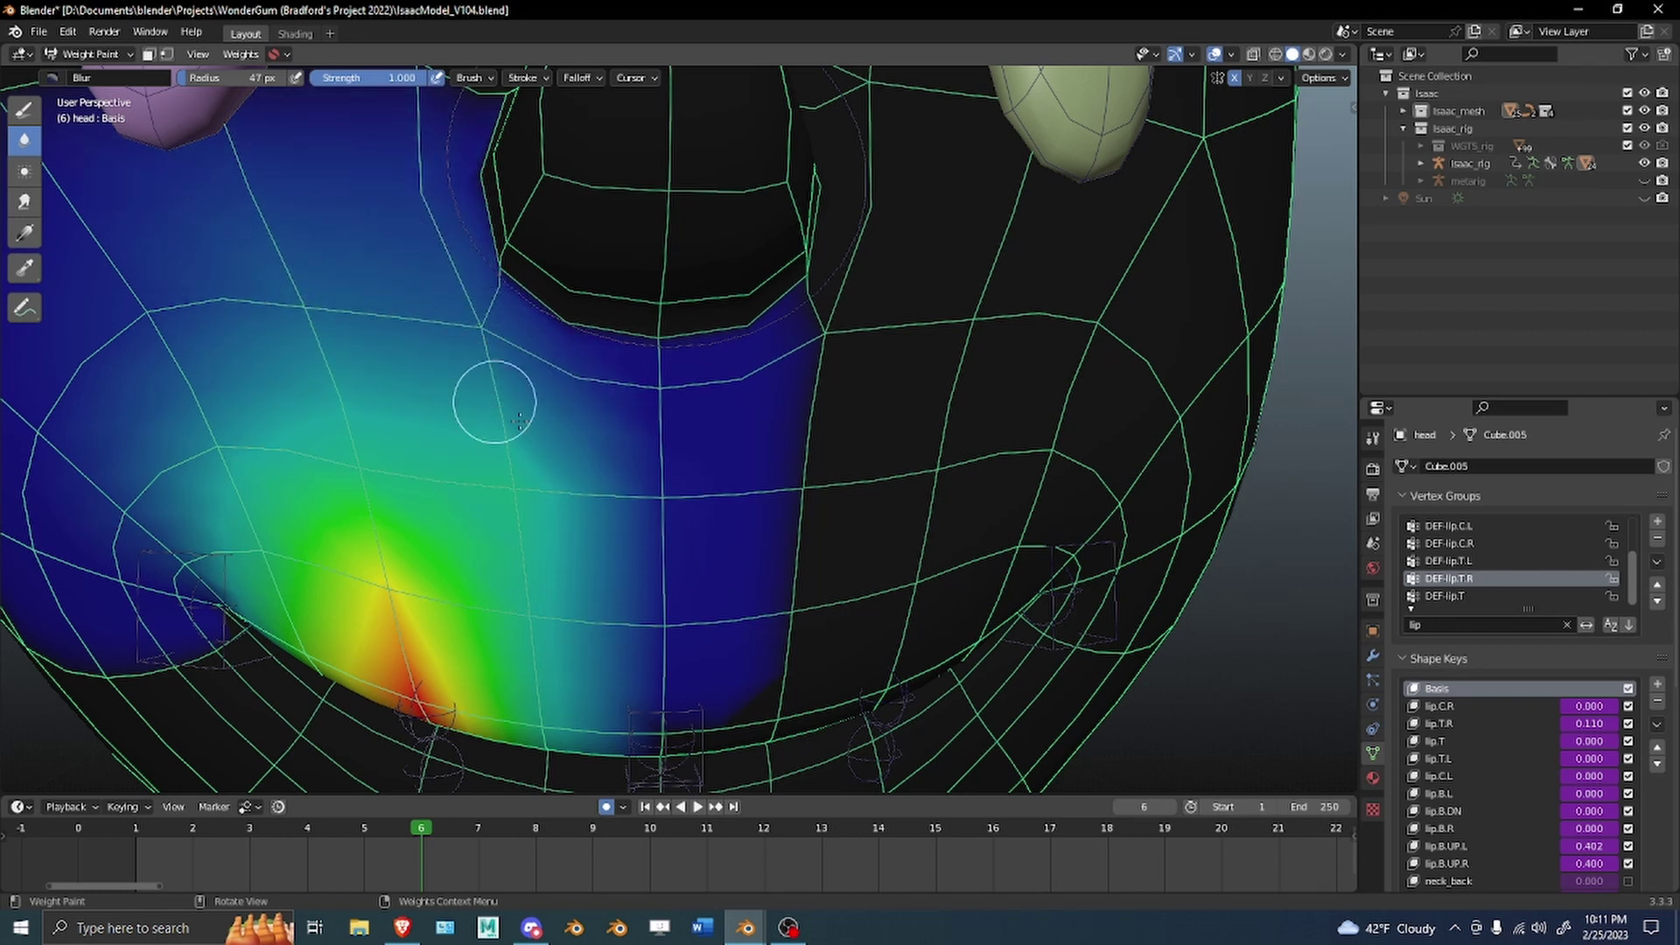
{"action": "left_click_drag", "start_coordinate": [526, 493], "coordinate": [530, 490]}
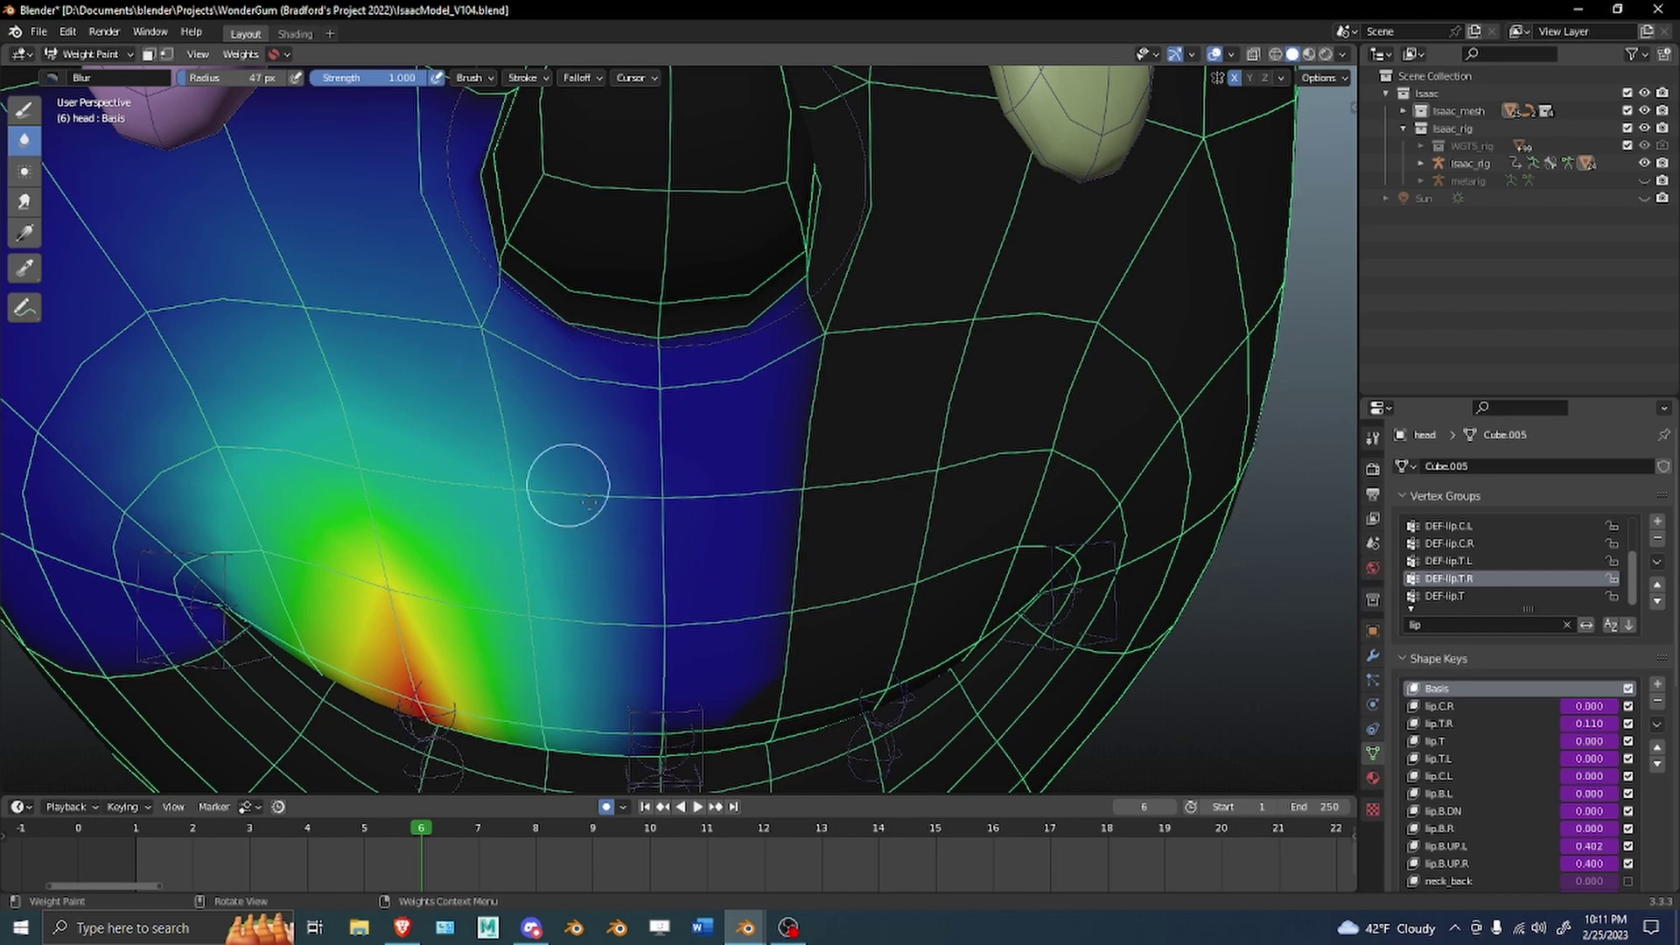
Put Isaac_rig into Pose Mode and raise lip_master.T to lift the upper lip and open the mouth.
{"action": "middle_click_drag", "start_coordinate": [743, 363], "coordinate": [778, 362], "text": "alt"}
{"action": "left_click_drag", "start_coordinate": [705, 324], "coordinate": [683, 276], "text": "alt"}
{"action": "middle_click_drag", "start_coordinate": [682, 275], "coordinate": [709, 556]}
{"action": "key", "text": "ctrl+Tab"}
{"action": "left_click", "coordinate": [679, 563]}
{"action": "key", "text": "ctrl+Tab"}
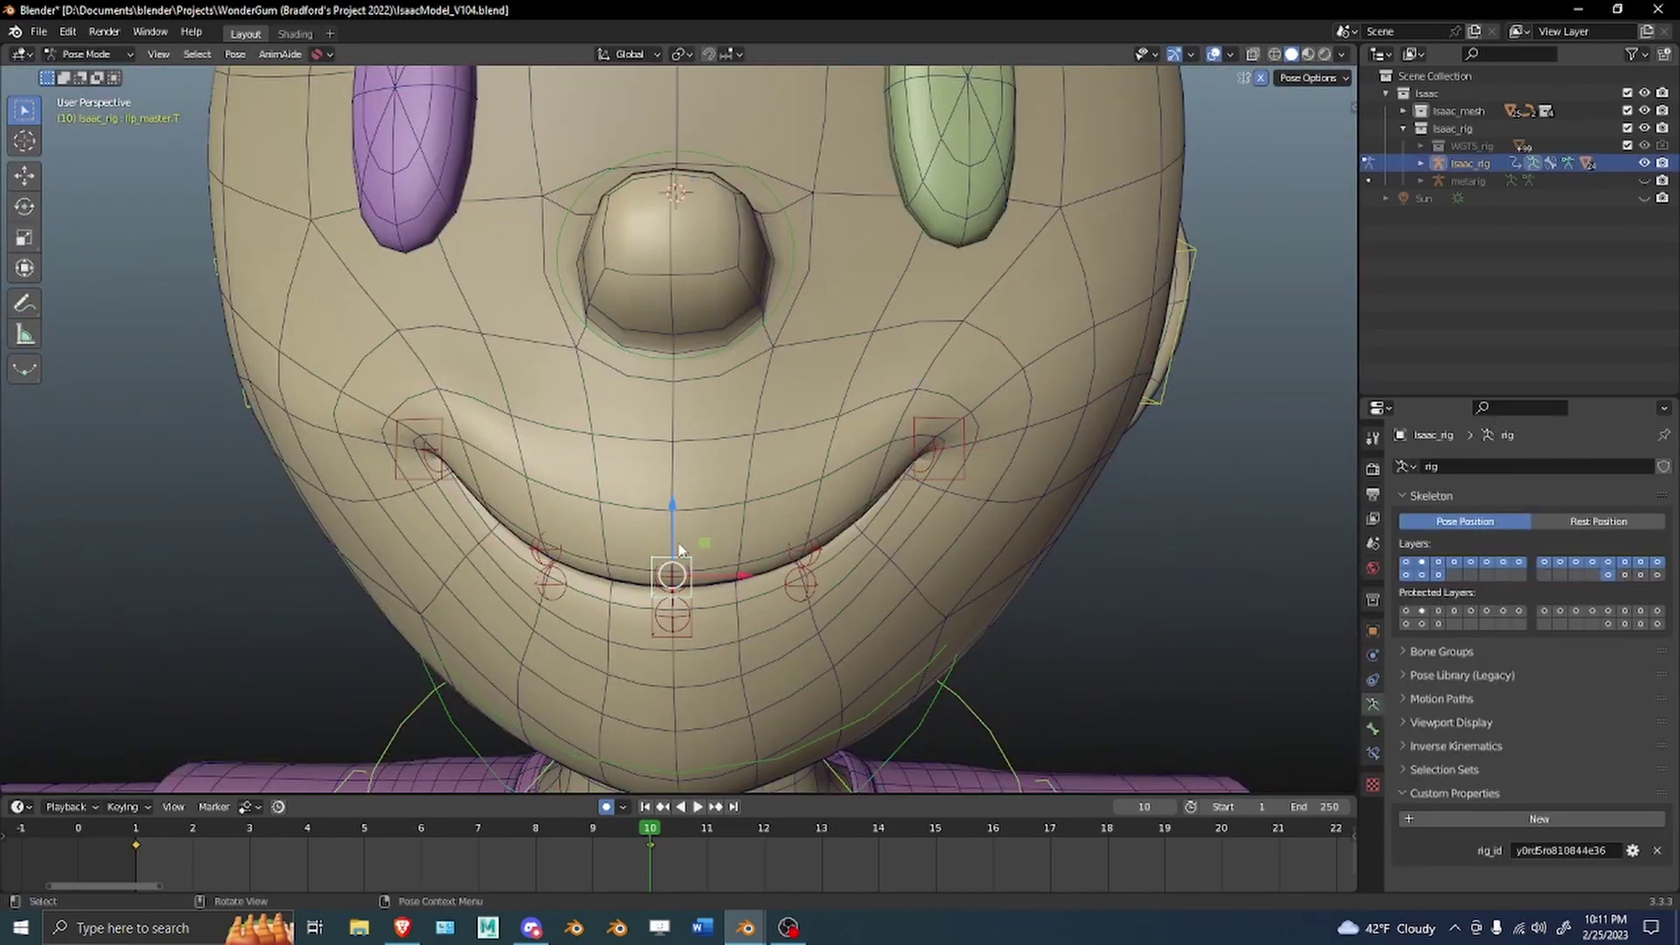
{"action": "left_click_drag", "start_coordinate": [679, 549], "coordinate": [702, 360]}
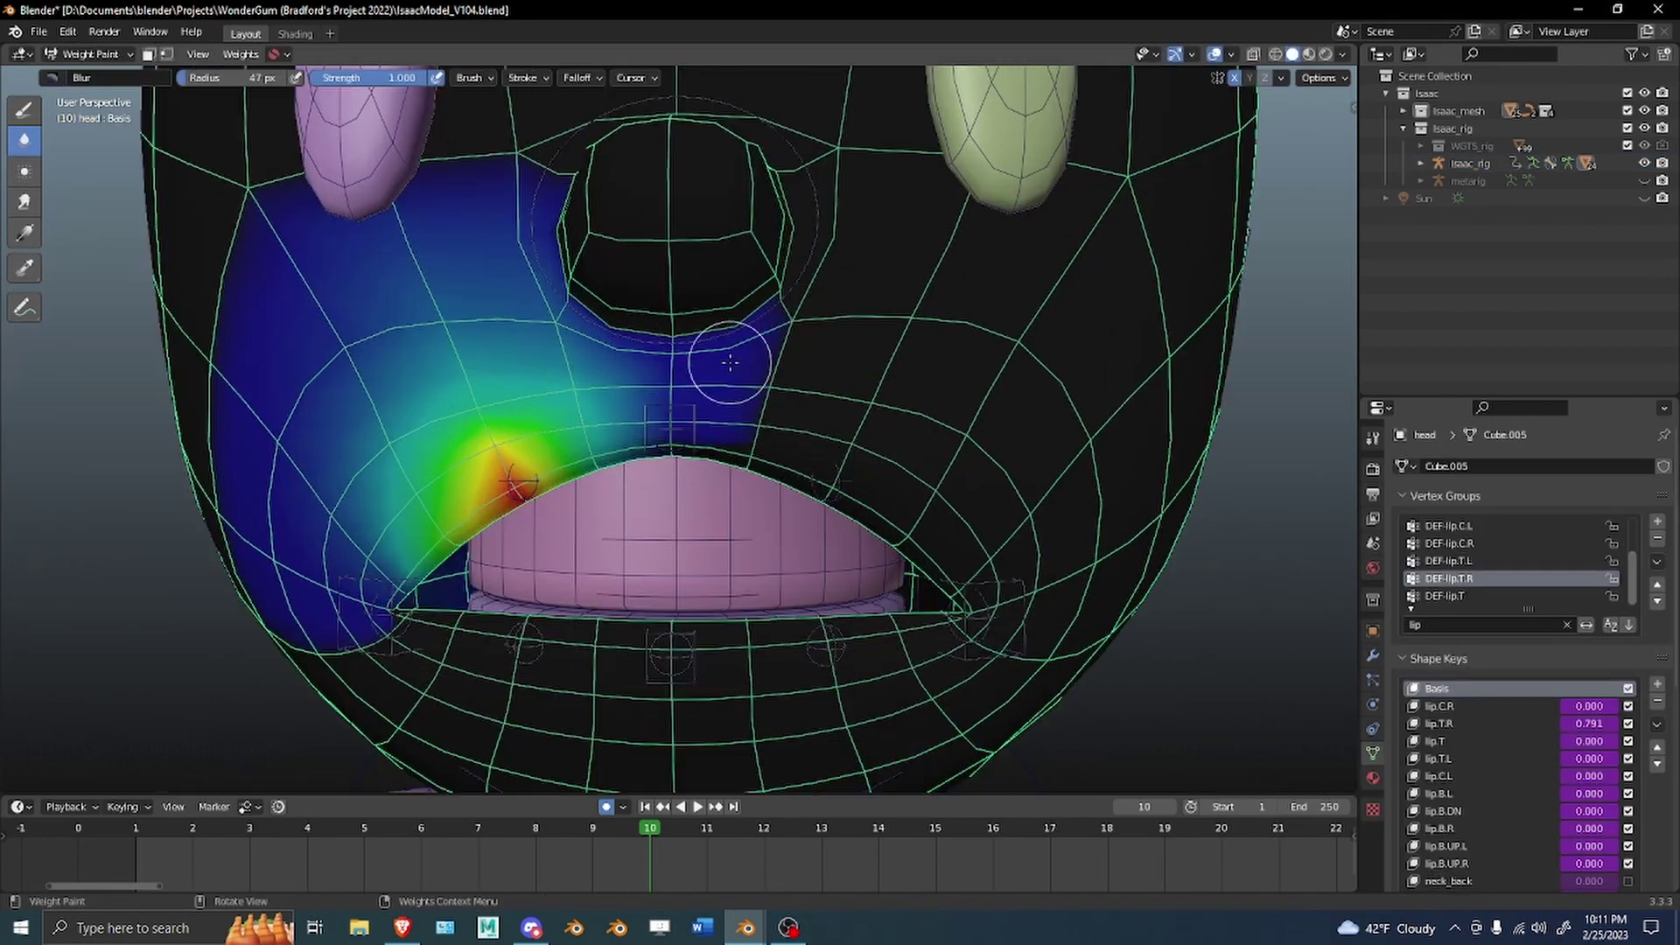
Make DEF-lip.T the active vertex group on the head mesh and set the brush weight to 0.35.
{"action": "scroll", "coordinate": [750, 376], "scroll_direction": "up", "scroll_amount": 2}
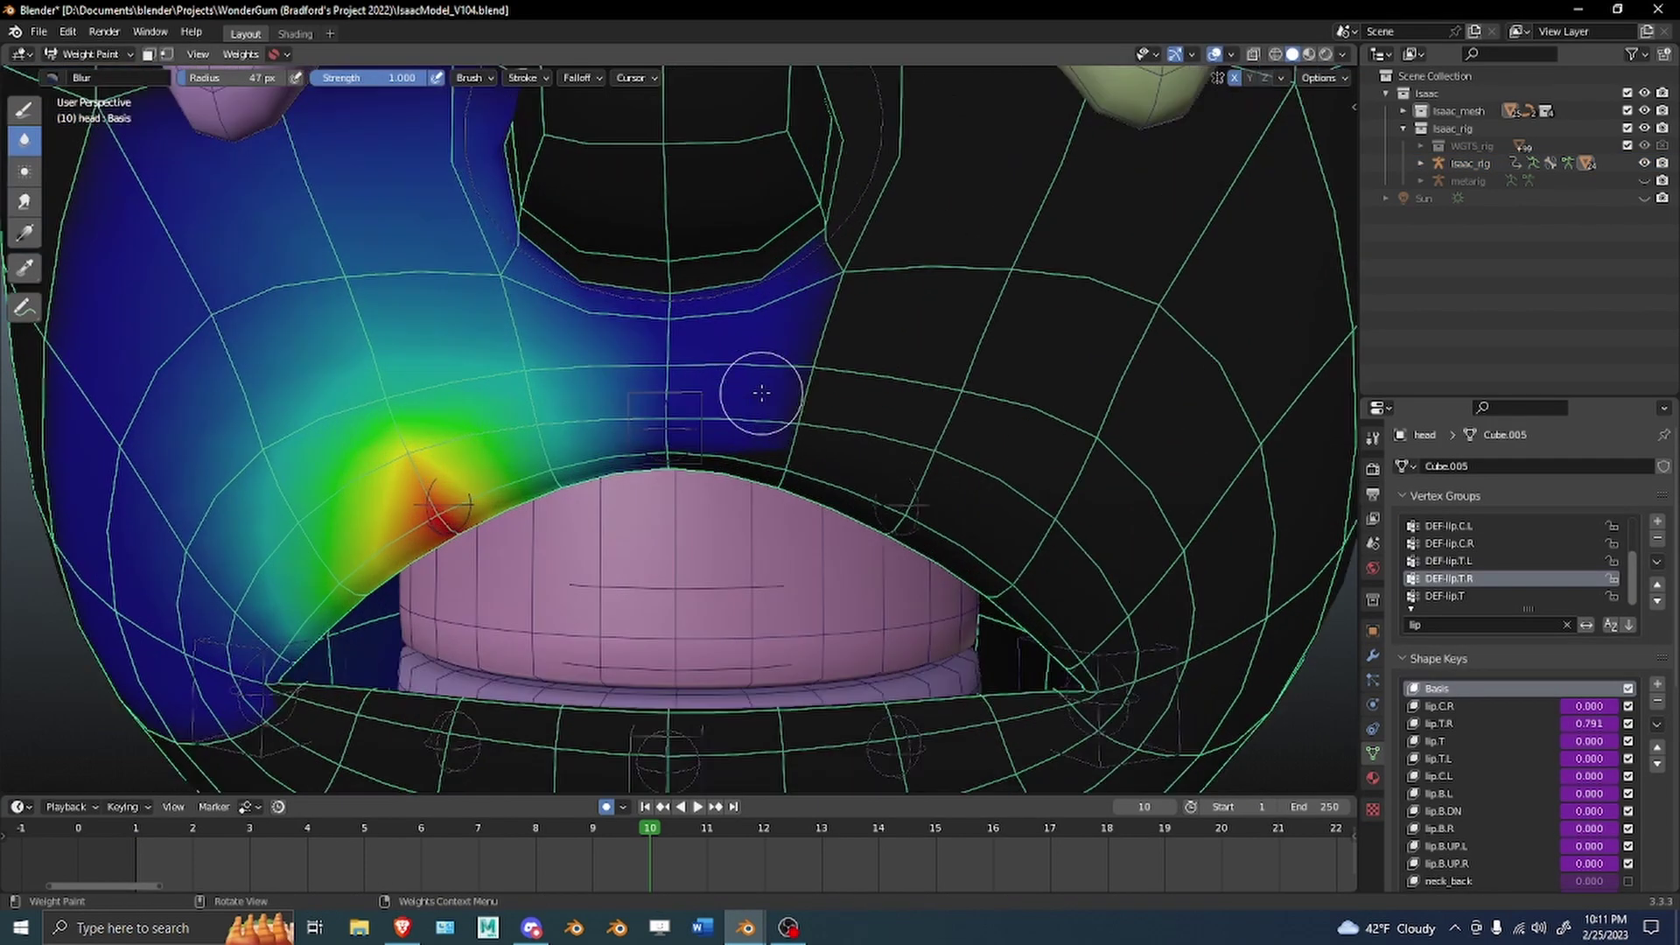
{"action": "left_click", "coordinate": [1474, 595]}
{"action": "scroll", "coordinate": [702, 337], "scroll_direction": "up", "scroll_amount": 2}
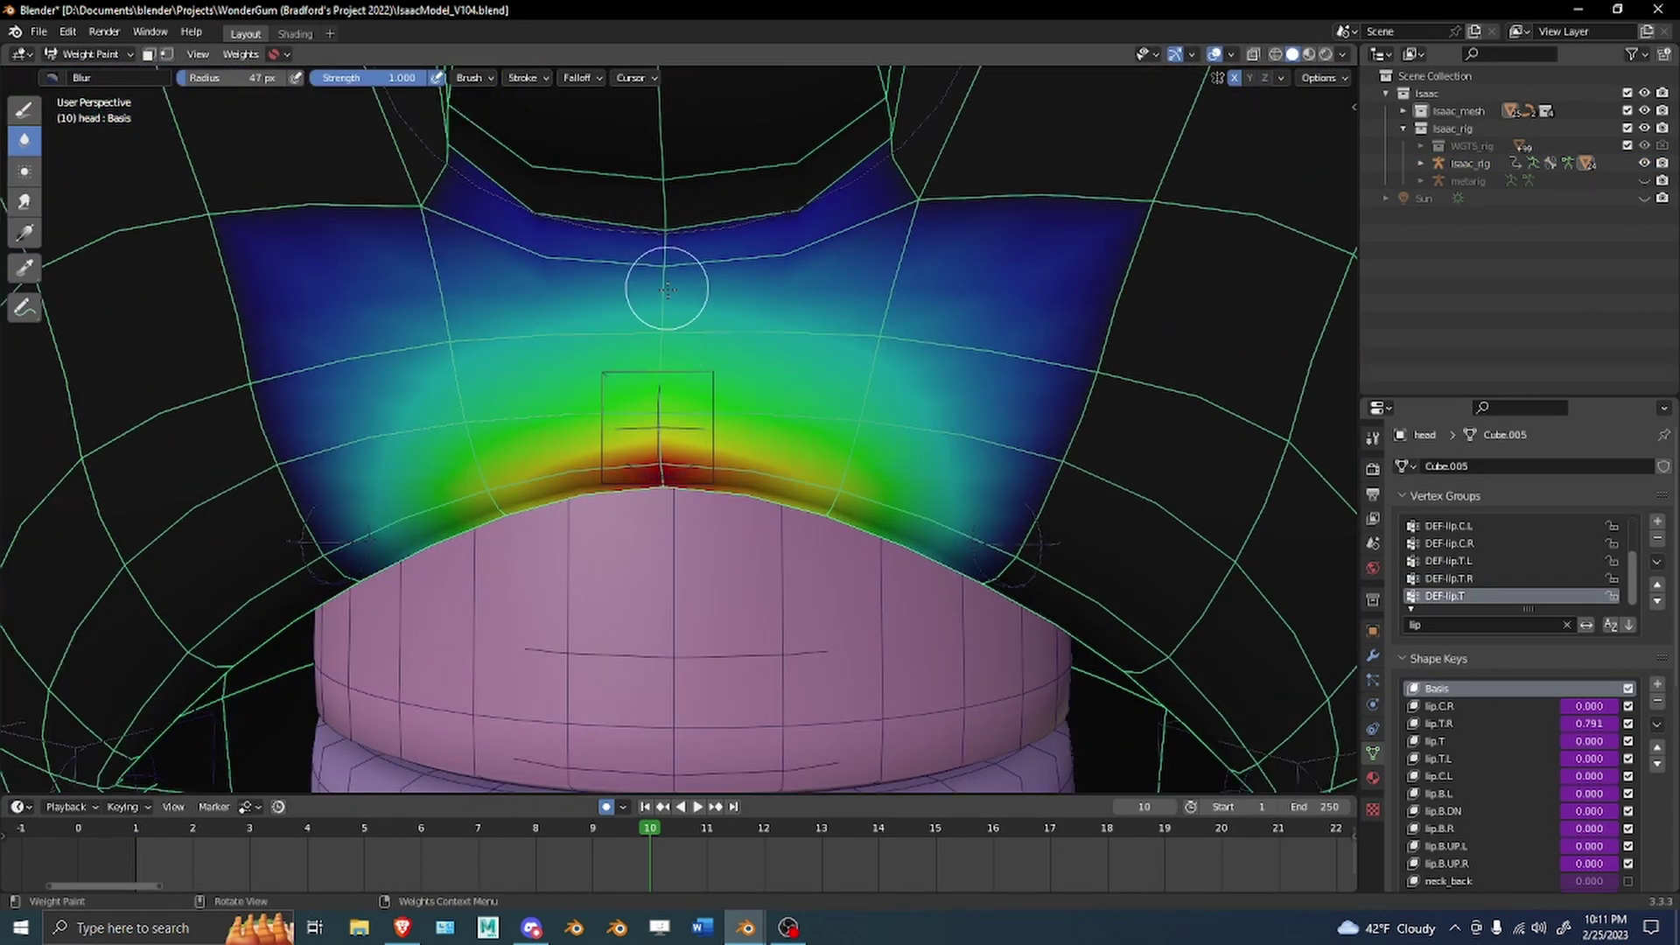
{"action": "key", "text": "i"}
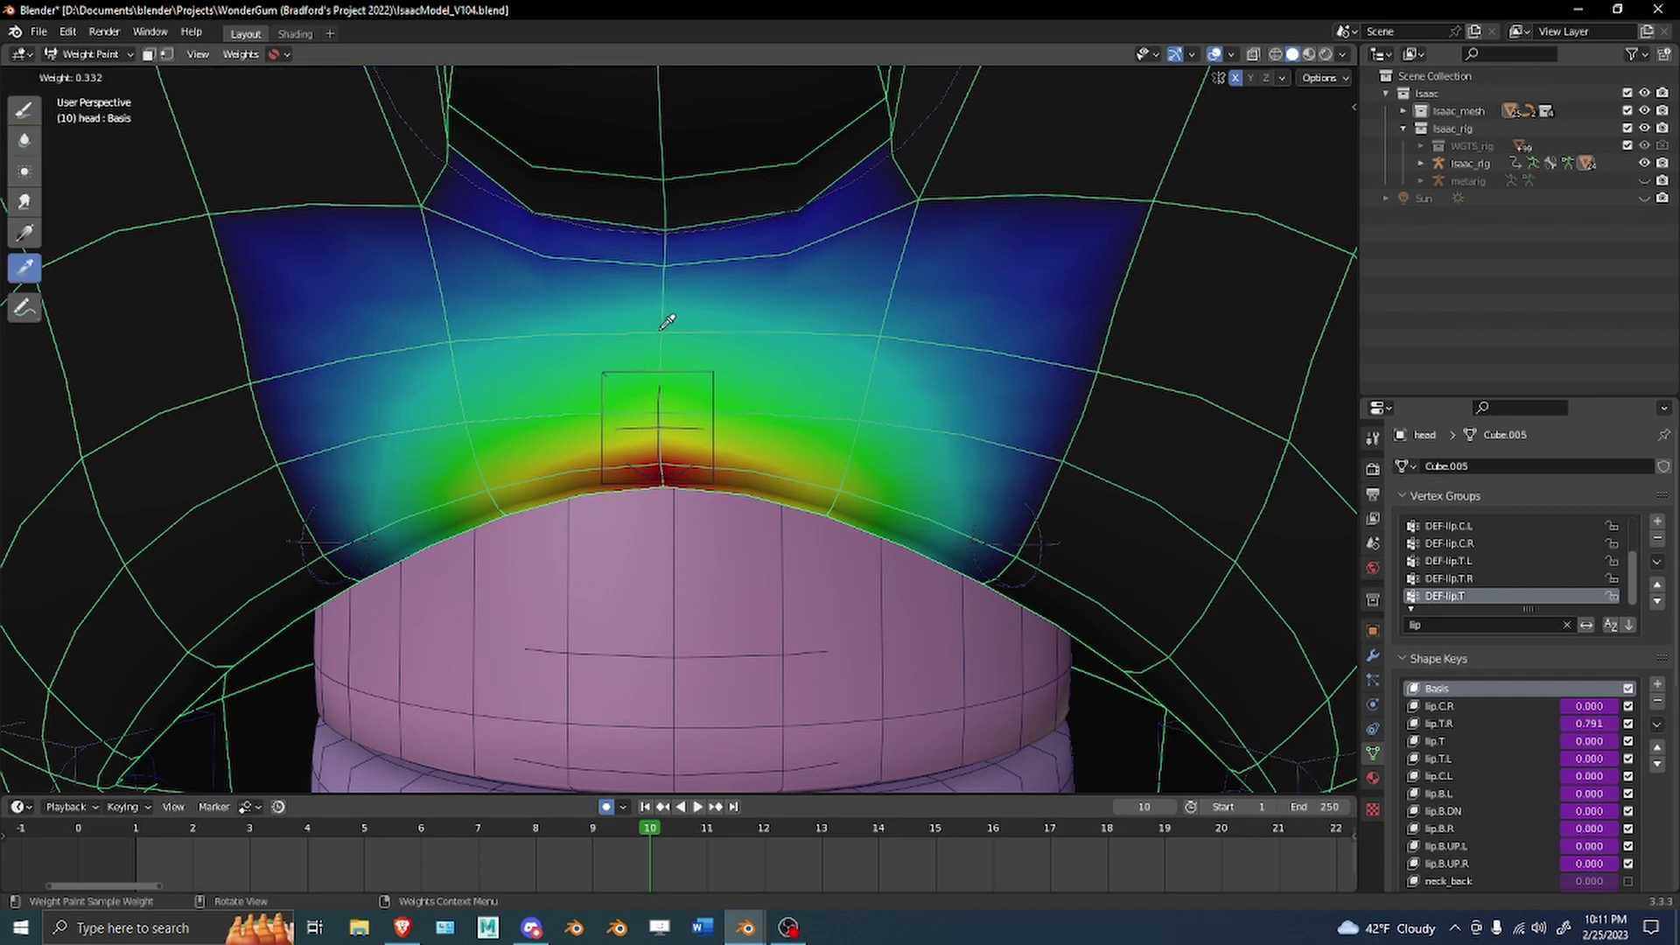
{"action": "right_click", "coordinate": [666, 322]}
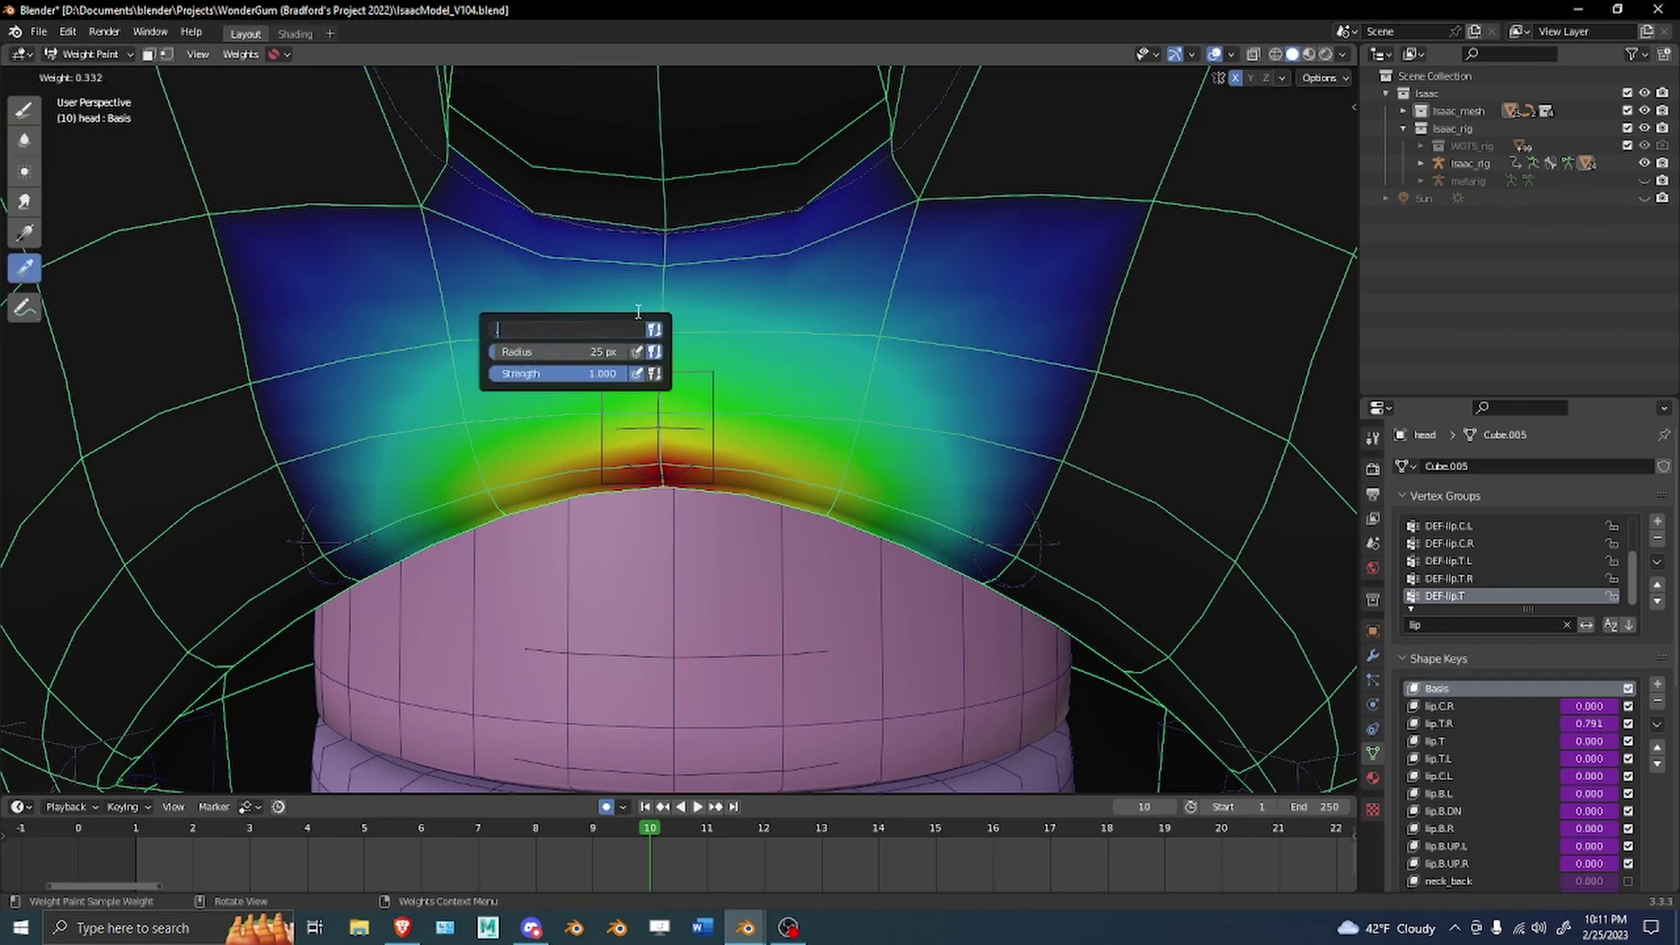
{"action": "left_click", "coordinate": [638, 313]}
{"action": "type", "text": ".35"}
{"action": "key", "text": "Return"}
{"action": "key", "text": "Escape"}
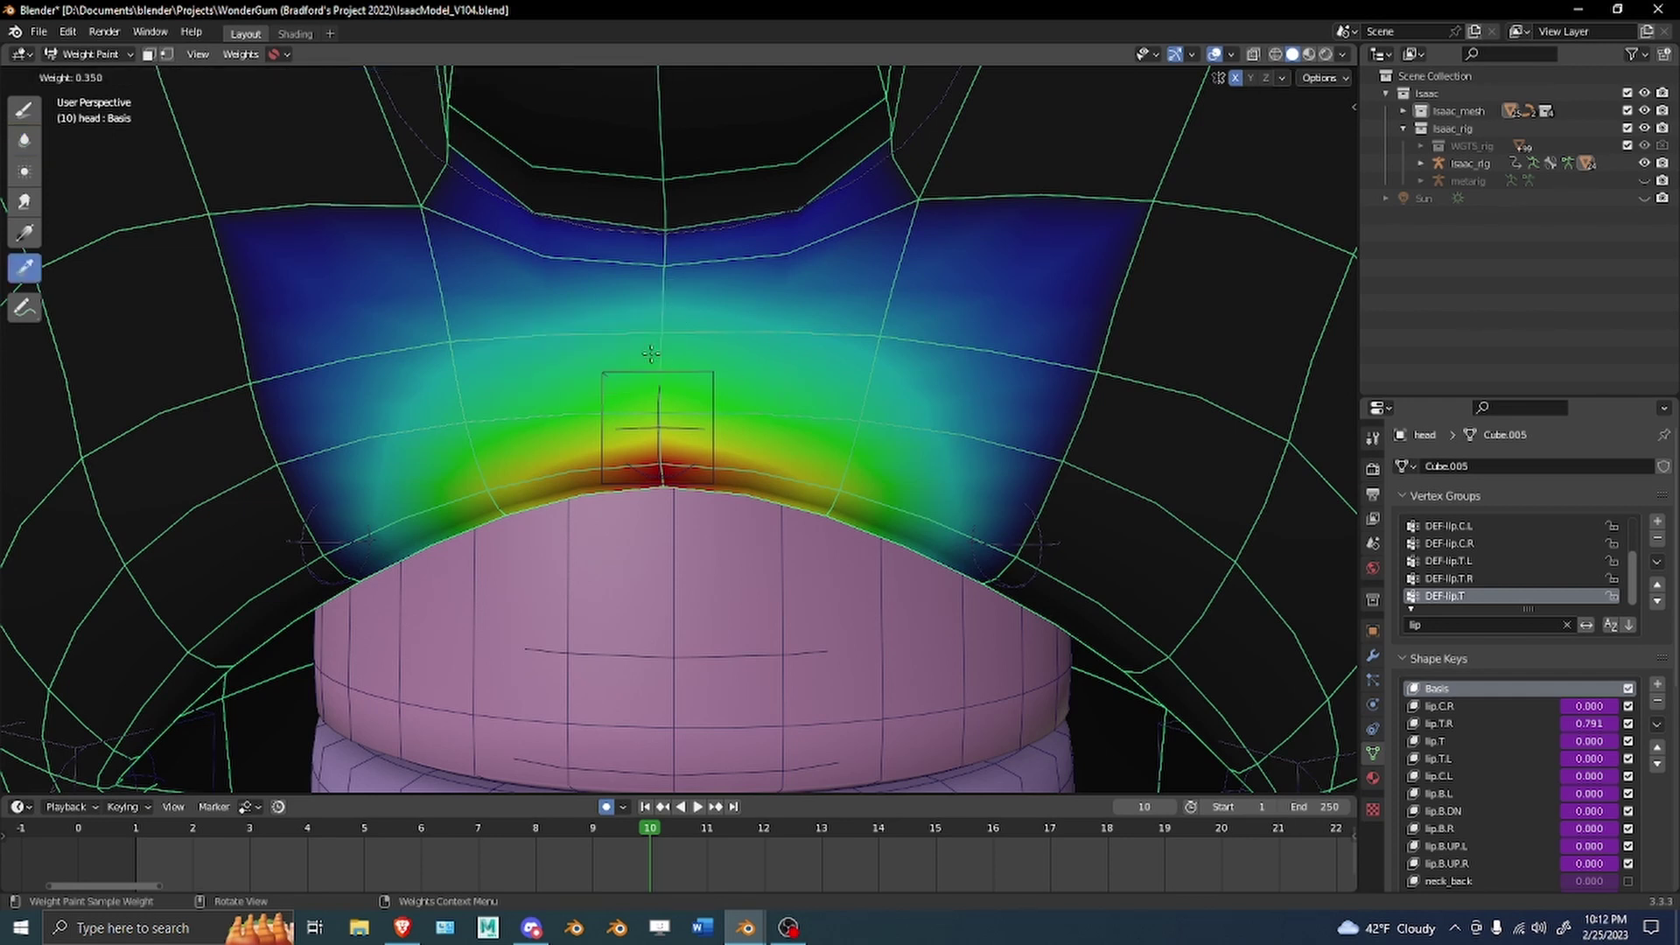
Switch to the Draw brush and set its weight to 0.4.
{"action": "key", "text": "d"}
{"action": "right_click", "coordinate": [648, 306]}
{"action": "left_click", "coordinate": [640, 308]}
{"action": "type", "text": ".4"}
{"action": "key", "text": "Return"}
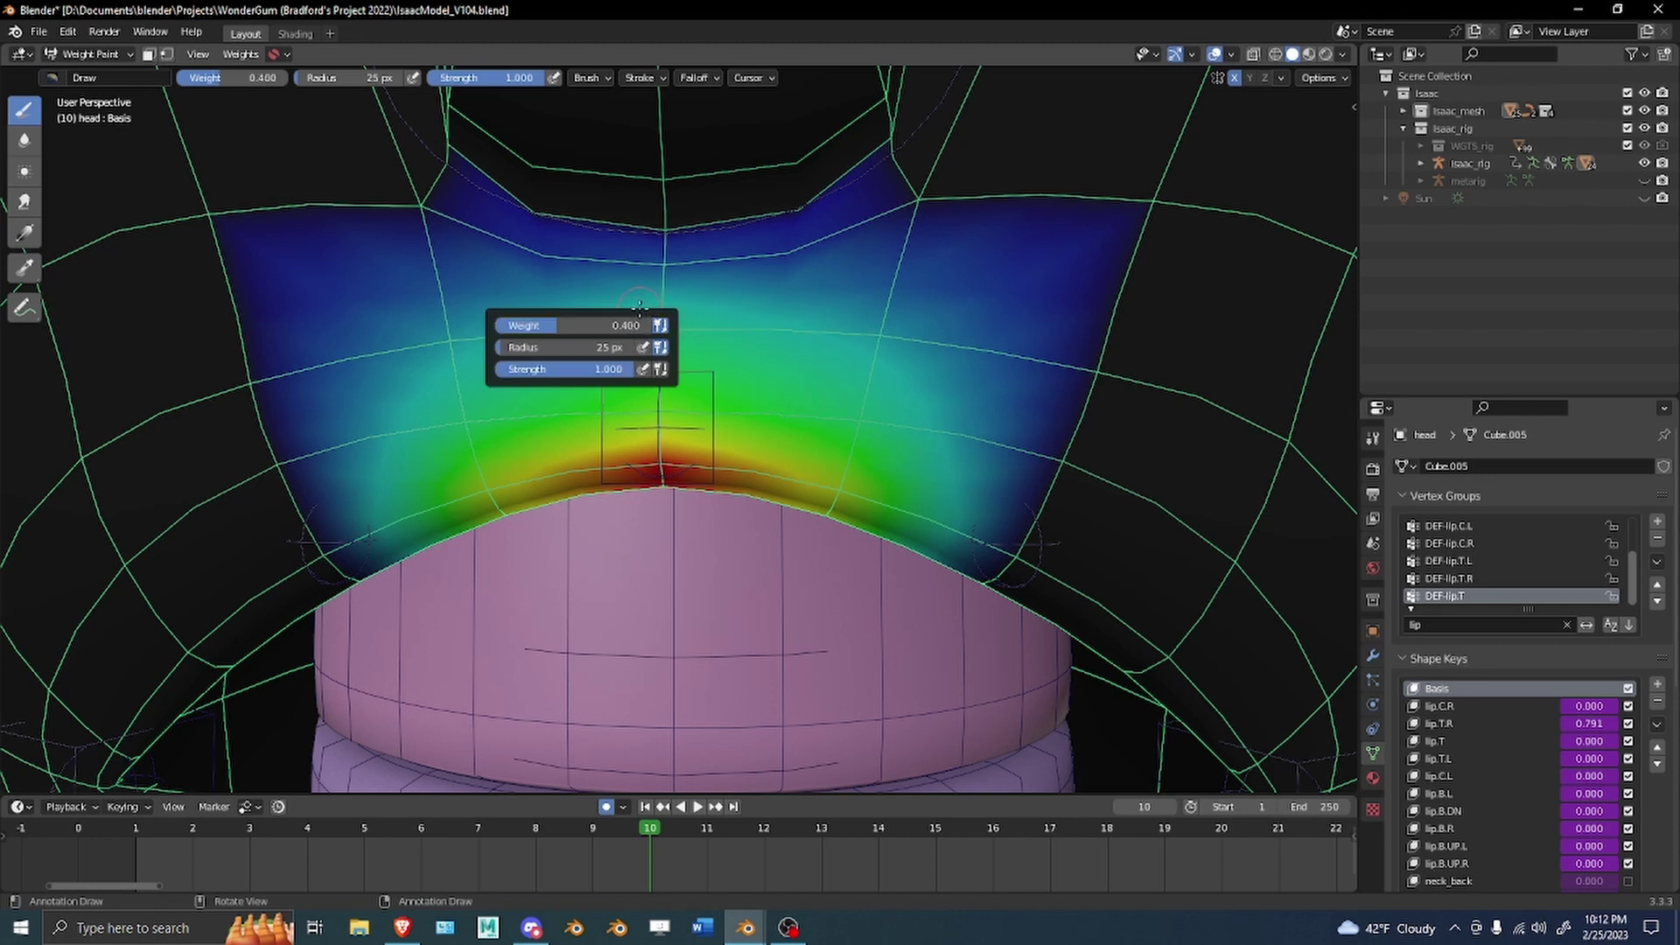
Set the Draw brush weight to 0.5 and paint DEF-lip.T on the face midline above the upper lip.
{"action": "right_click", "coordinate": [643, 312]}
{"action": "left_click", "coordinate": [642, 324]}
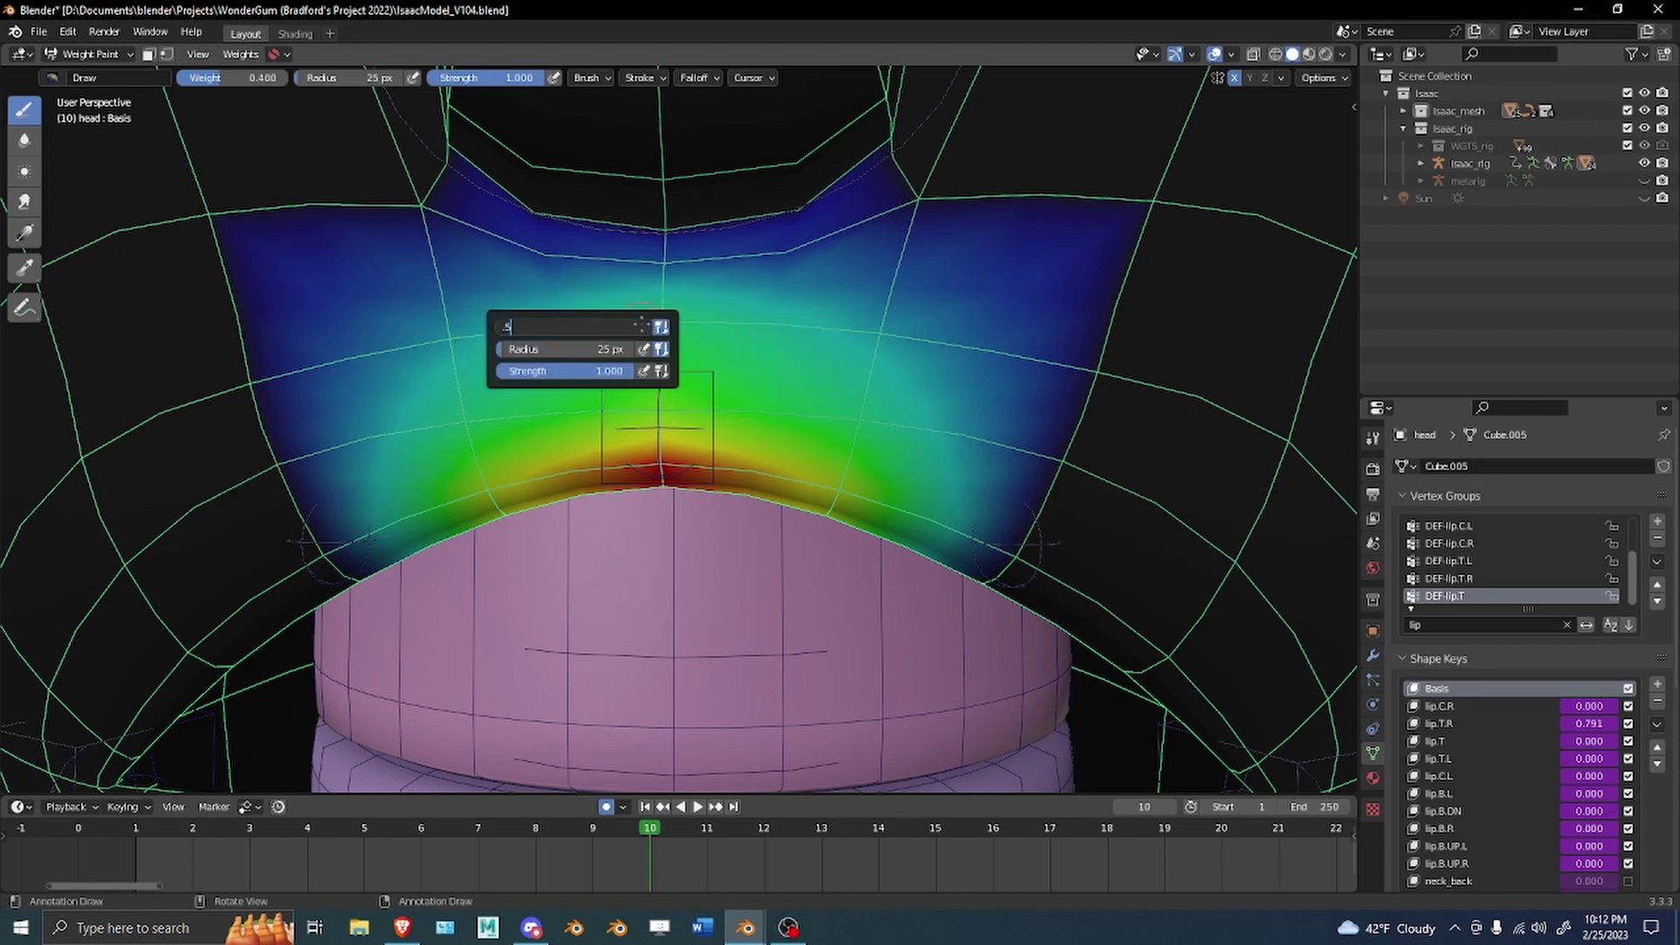
{"action": "key", "text": "Return"}
{"action": "left_click", "coordinate": [672, 326]}
Blur the DEF-lip.T weights beside and along the midline between the nose and upper lip.
{"action": "key", "text": "b"}
{"action": "left_click", "coordinate": [880, 310]}
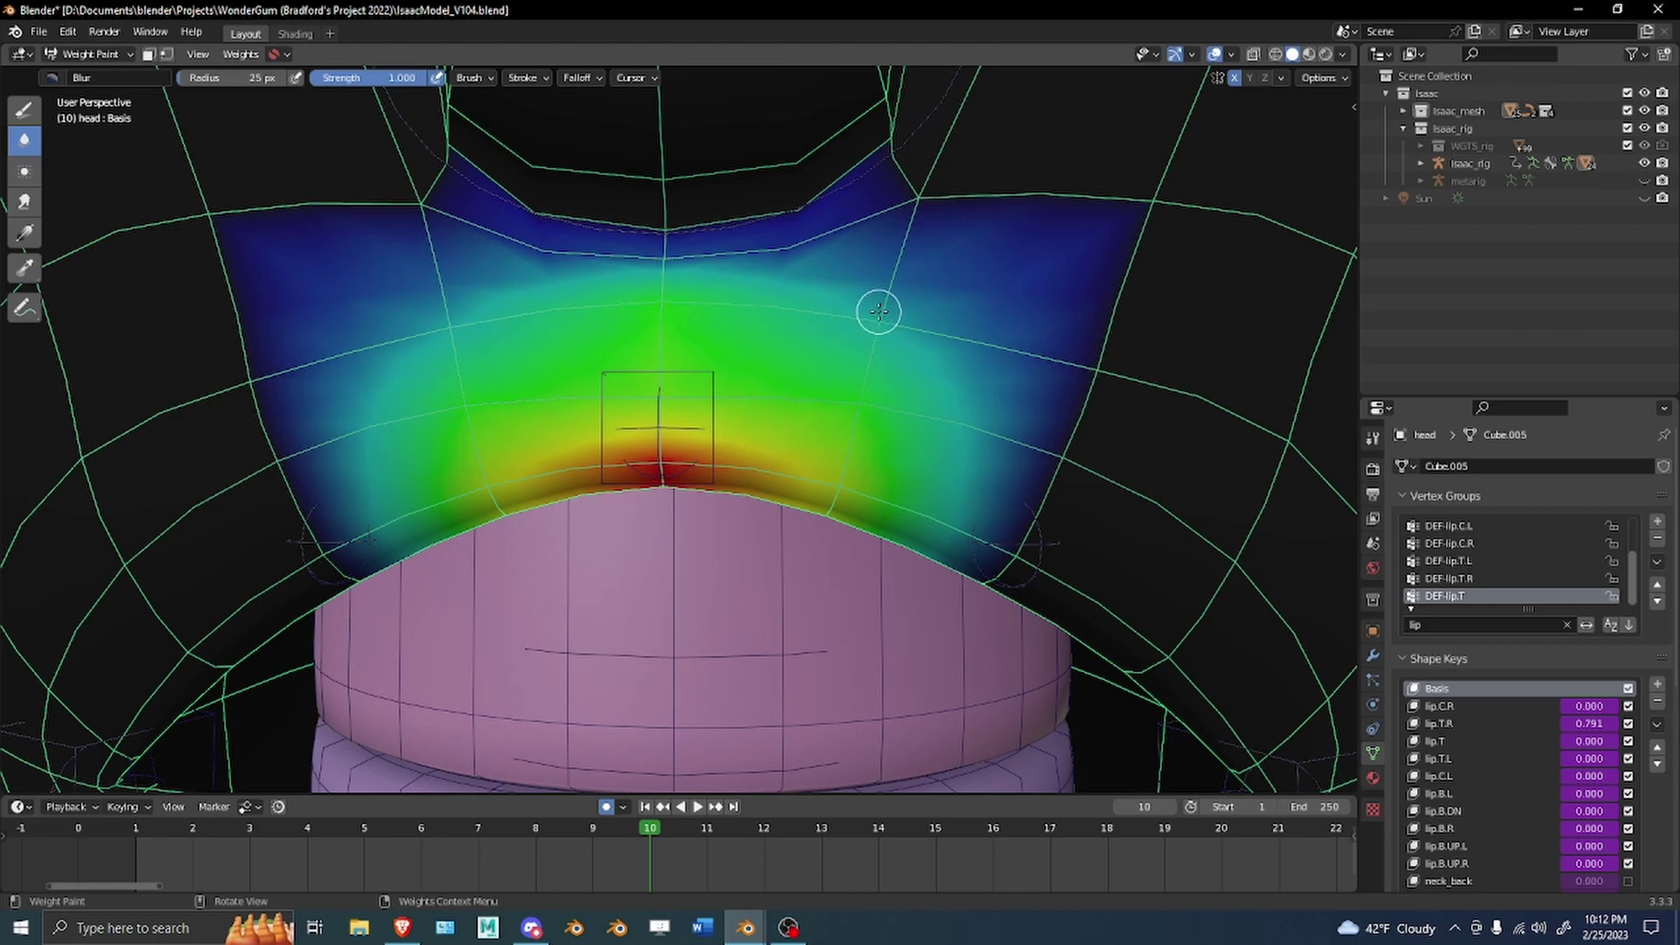
{"action": "left_click_drag", "start_coordinate": [667, 294], "coordinate": [668, 293]}
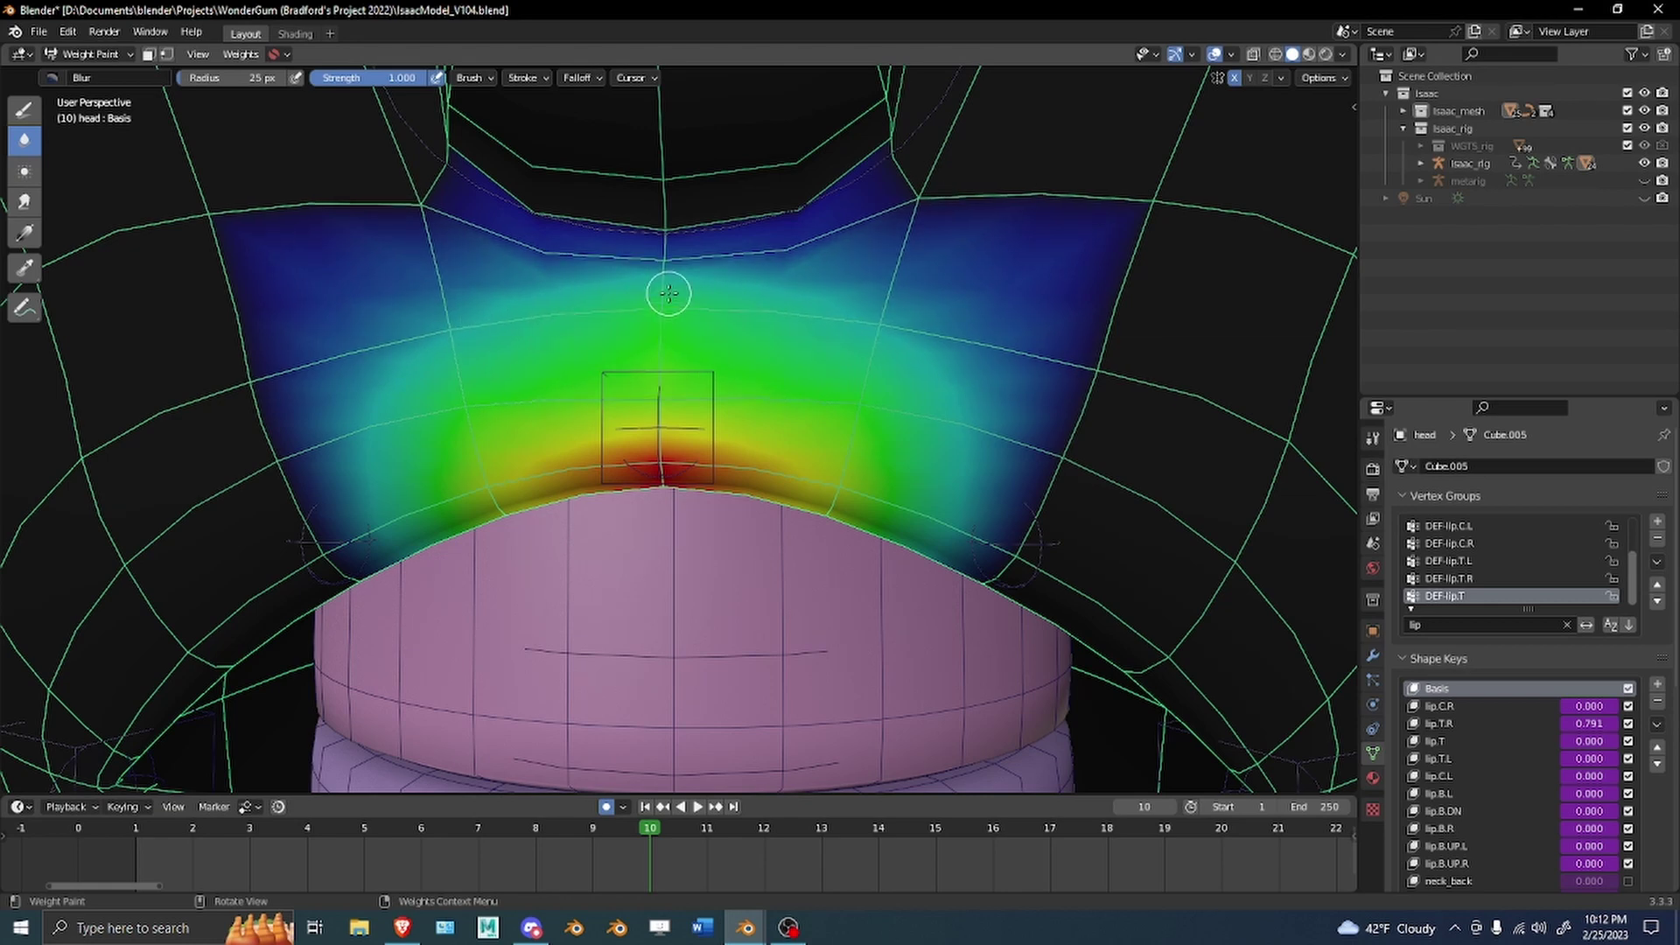
Make DEF-lip.T.R active and touch up its weights above the upper lip beside the lip control.
{"action": "left_click", "coordinate": [1479, 579]}
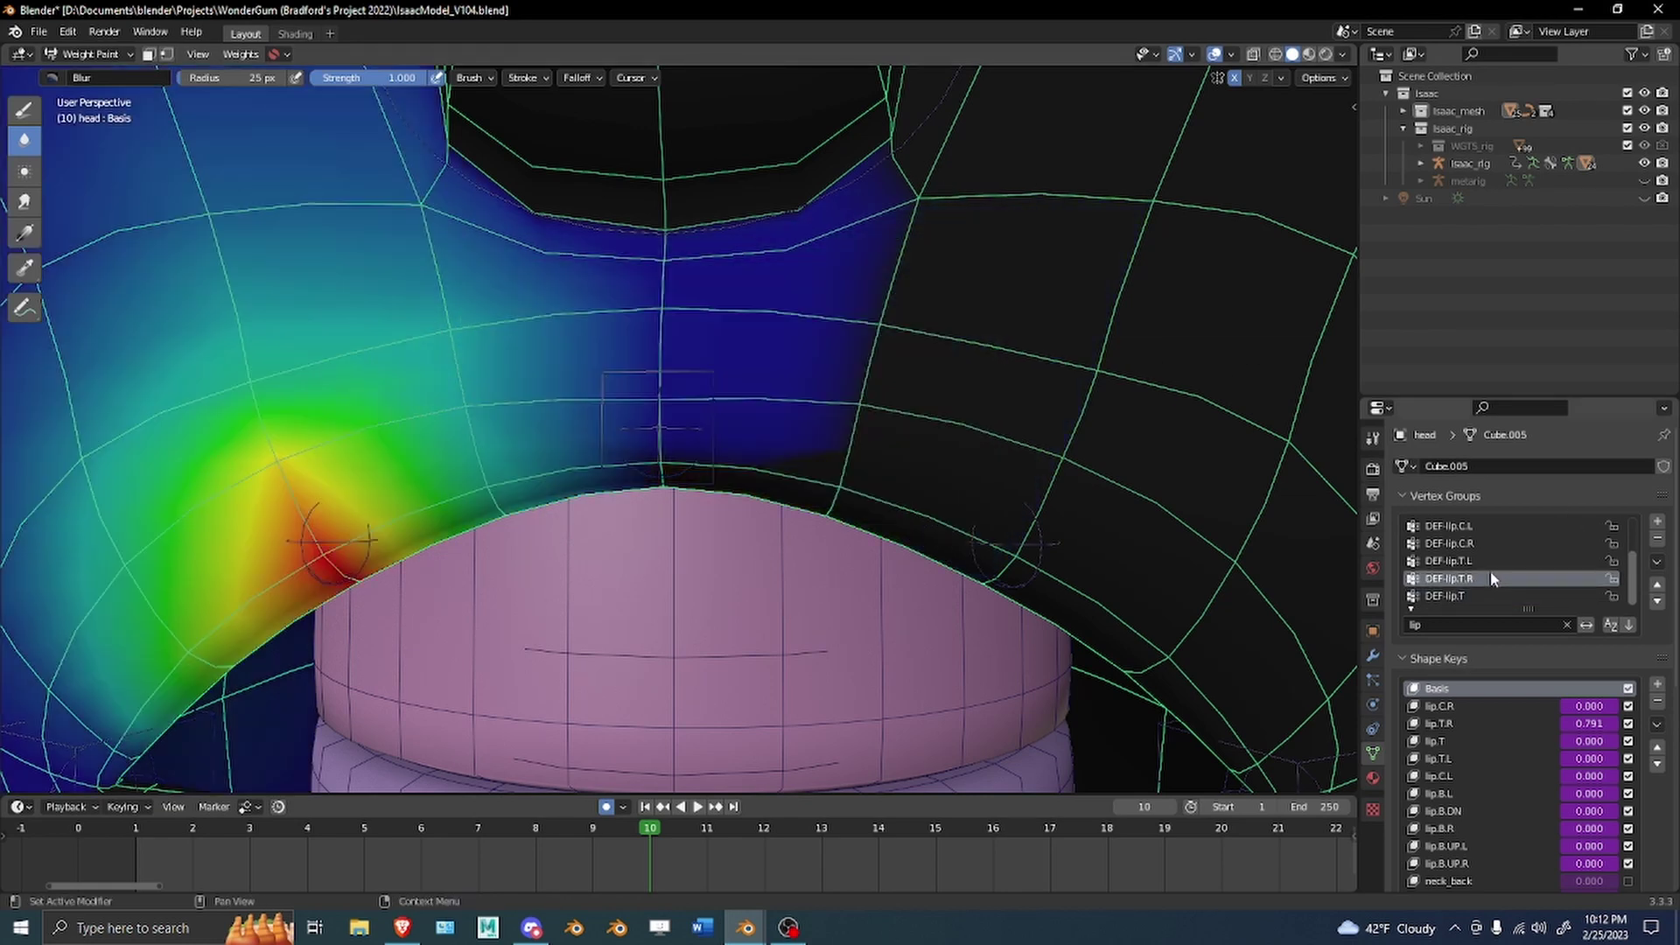
{"action": "key", "text": "d"}
{"action": "left_click_drag", "start_coordinate": [271, 359], "coordinate": [248, 376]}
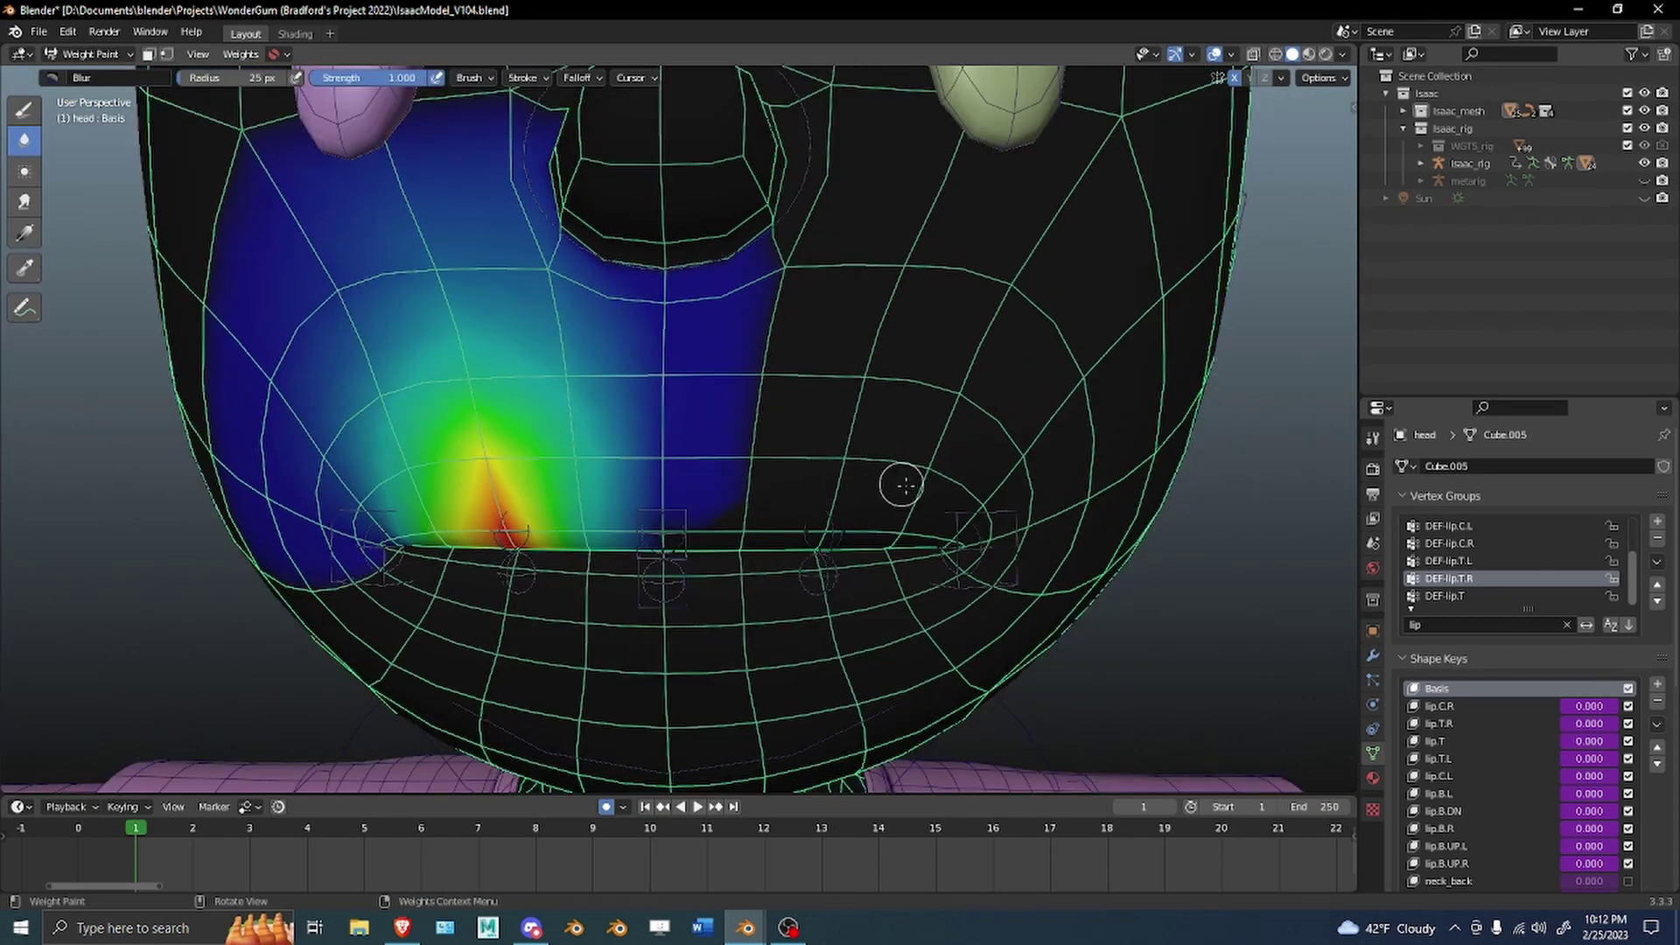
Return Isaac_rig to Pose Mode and try raising lip_master.C.L along Z to test the mouth corner.
{"action": "key", "text": "ctrl+Tab"}
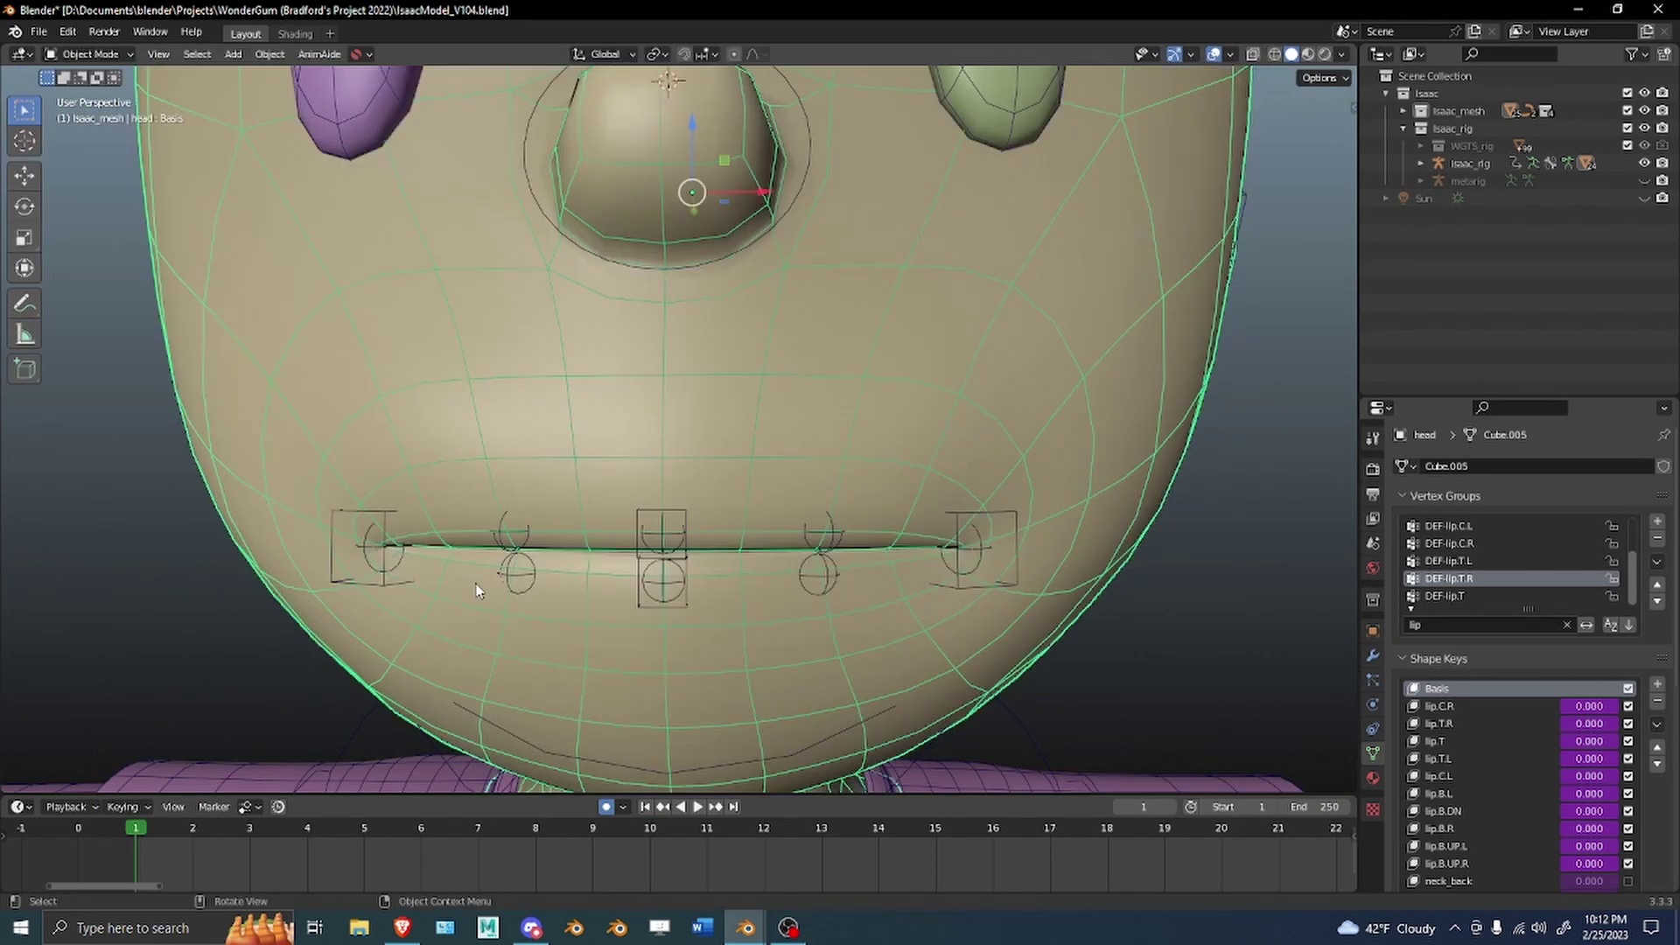
{"action": "left_click", "coordinate": [641, 511]}
{"action": "key", "text": "ctrl+Tab"}
{"action": "left_click_drag", "start_coordinate": [664, 486], "coordinate": [883, 507]}
{"action": "right_click", "coordinate": [882, 507]}
{"action": "left_click", "coordinate": [1009, 507]}
{"action": "key", "text": "g"}
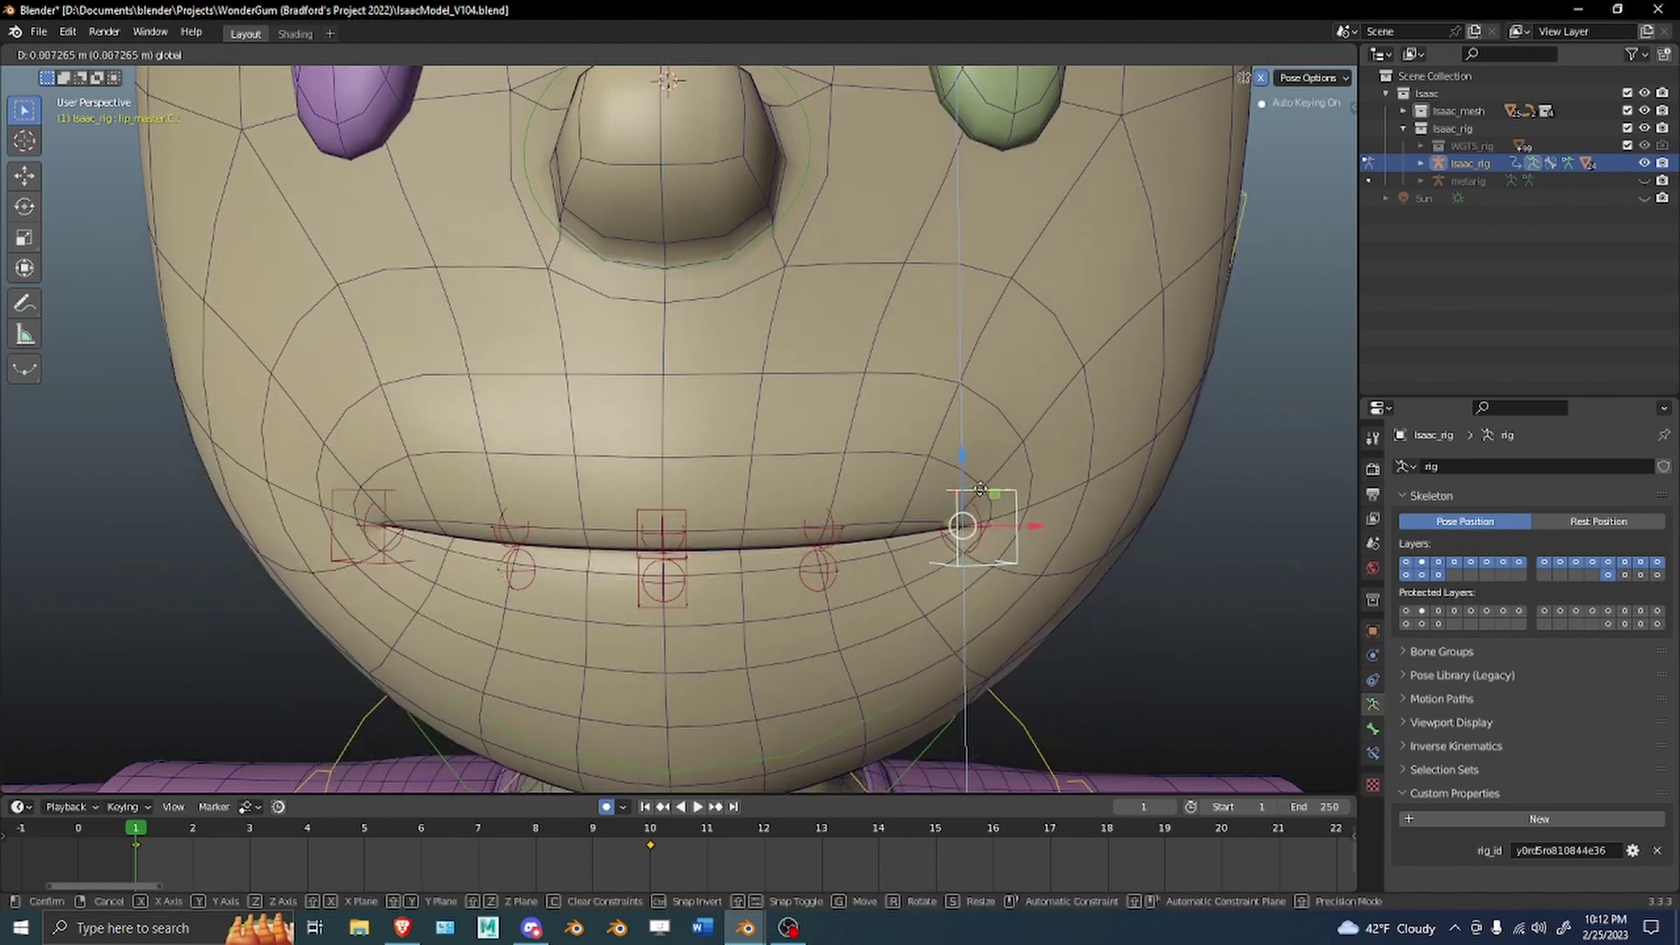
{"action": "right_click", "coordinate": [979, 650]}
Examine the mouth from the front and the whole head at an angle, and return Isaac_rig to Object Mode.
{"action": "key", "text": "KP_1"}
{"action": "scroll", "coordinate": [978, 644], "scroll_direction": "up", "scroll_amount": 1}
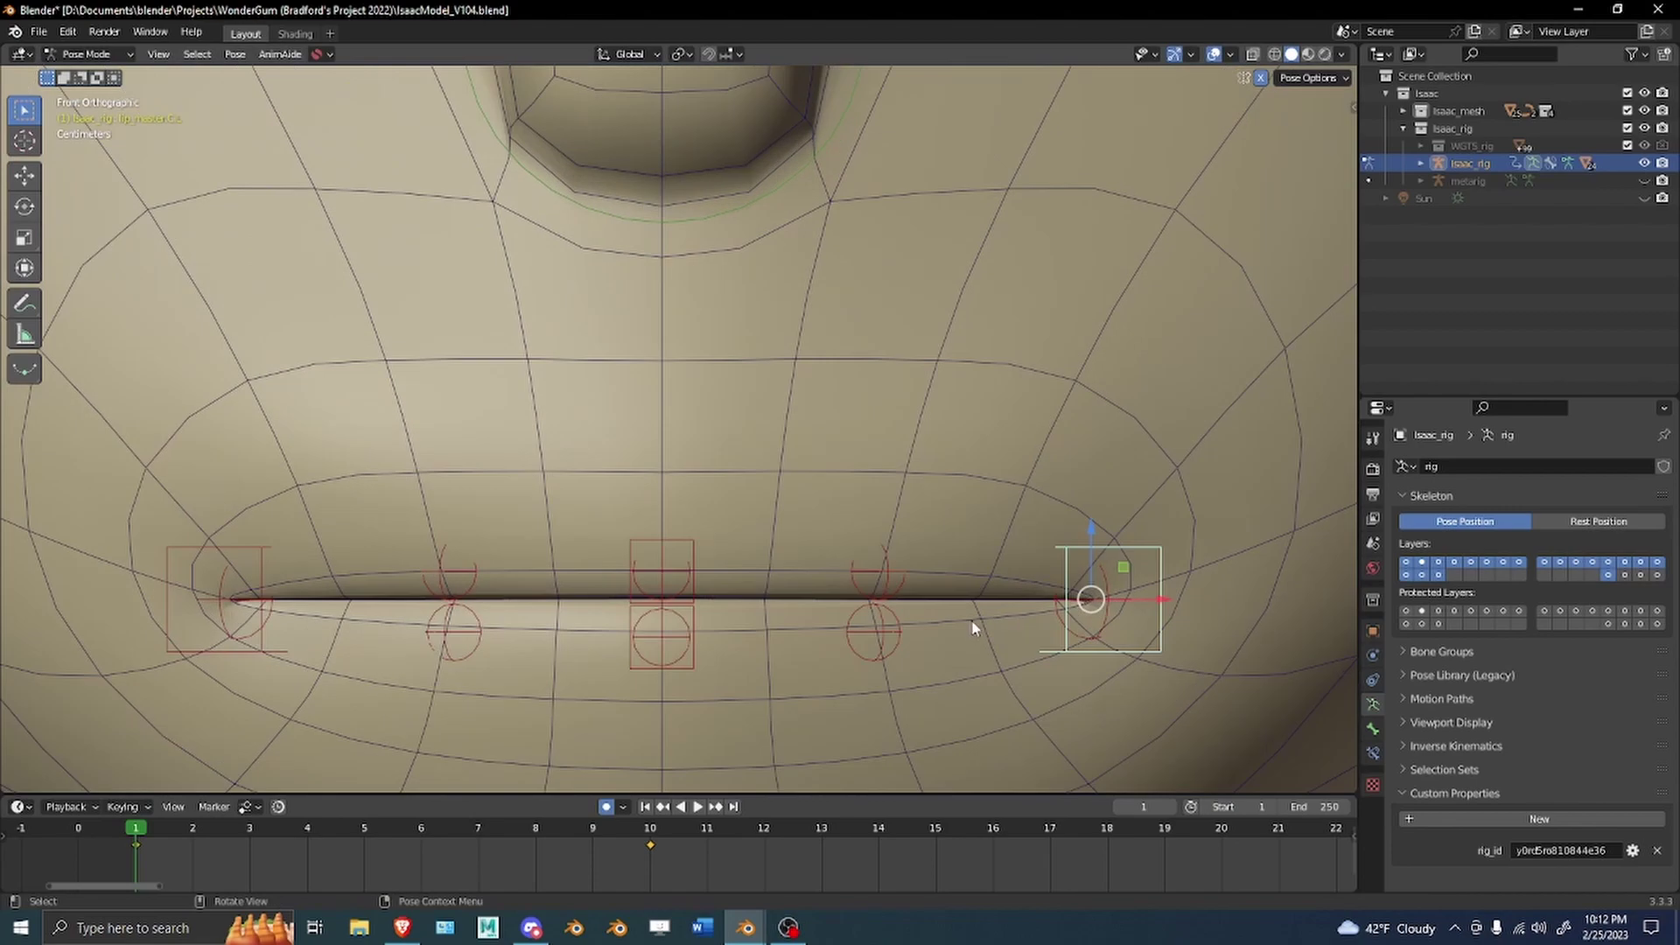
{"action": "scroll", "coordinate": [975, 630], "scroll_direction": "down", "scroll_amount": 1}
{"action": "middle_click_drag", "start_coordinate": [950, 555], "coordinate": [1015, 540], "text": "alt"}
{"action": "scroll", "coordinate": [911, 469], "scroll_direction": "down", "scroll_amount": 4}
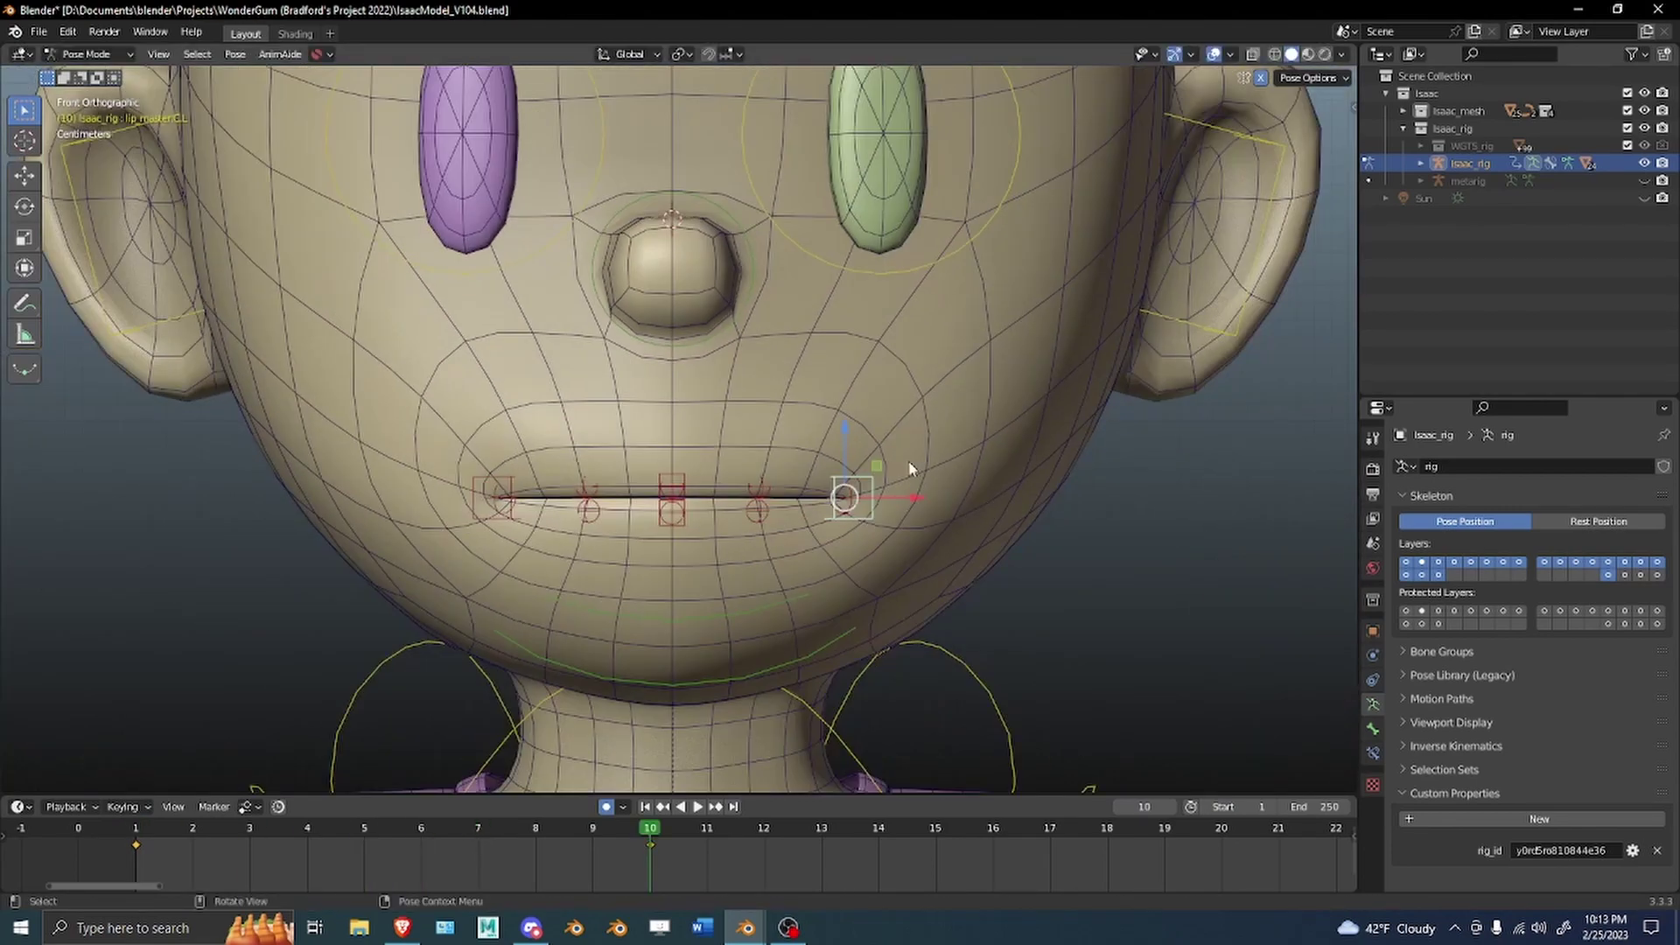
{"action": "middle_click_drag", "start_coordinate": [911, 469], "coordinate": [893, 525], "text": "shift"}
{"action": "left_click_drag", "start_coordinate": [861, 487], "coordinate": [812, 462], "text": "alt"}
{"action": "scroll", "coordinate": [813, 462], "scroll_direction": "down", "scroll_amount": 5}
{"action": "middle_click_drag", "start_coordinate": [814, 463], "coordinate": [35, 448]}
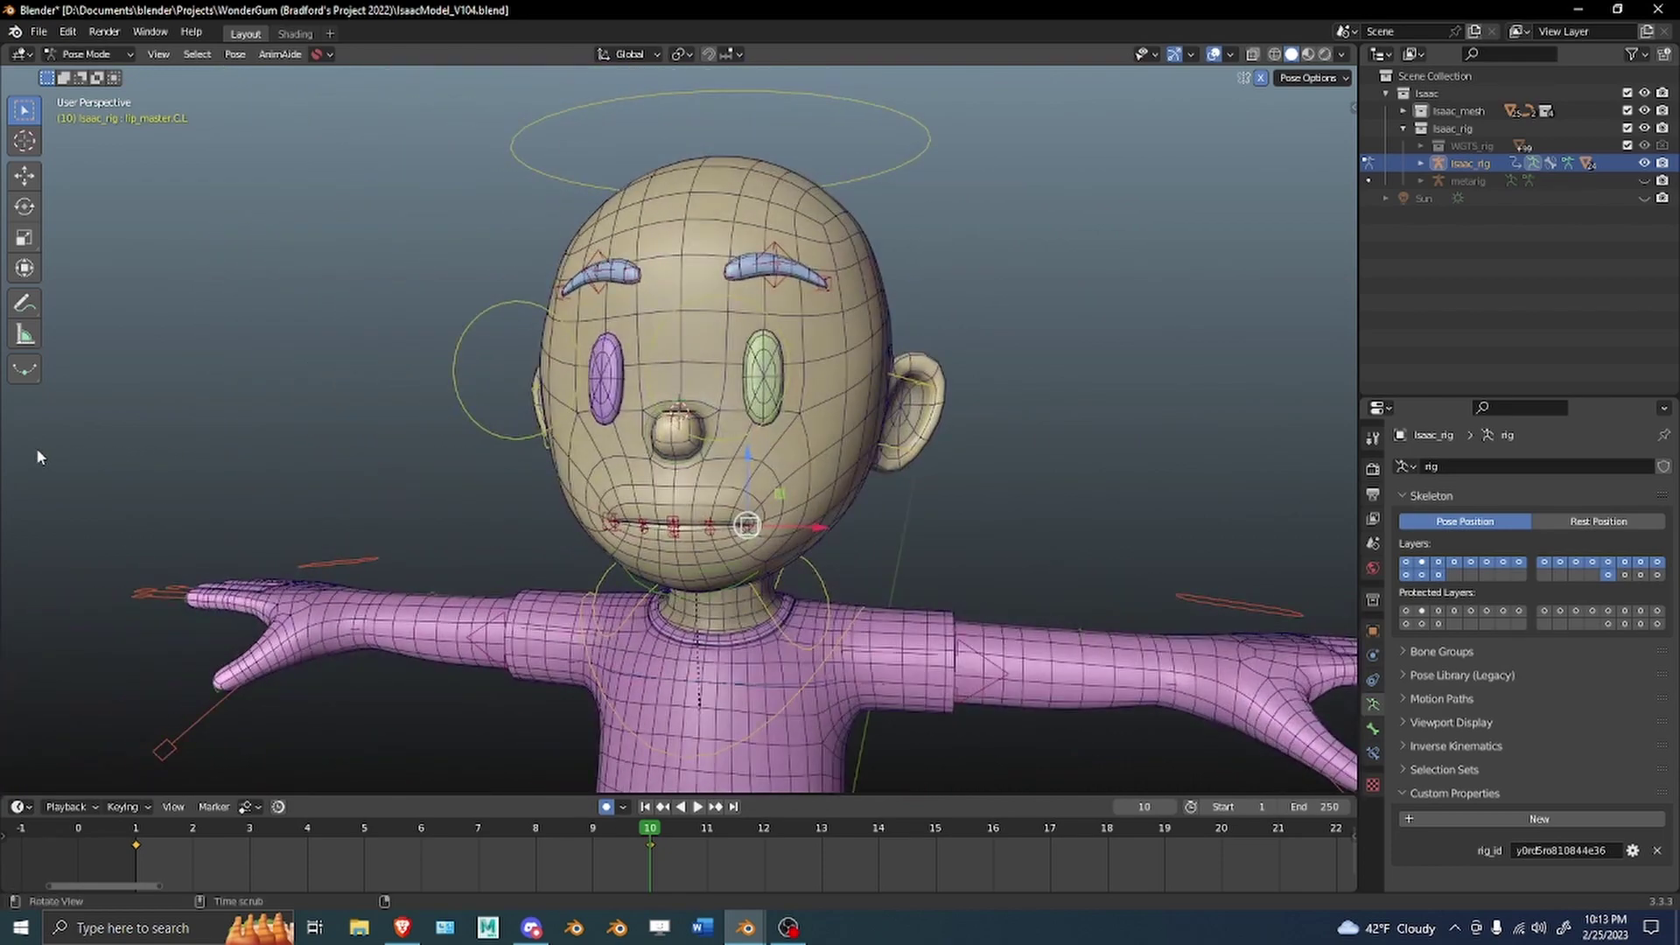
{"action": "middle_click_drag", "start_coordinate": [707, 412], "coordinate": [806, 422]}
{"action": "key", "text": "ctrl+Tab"}
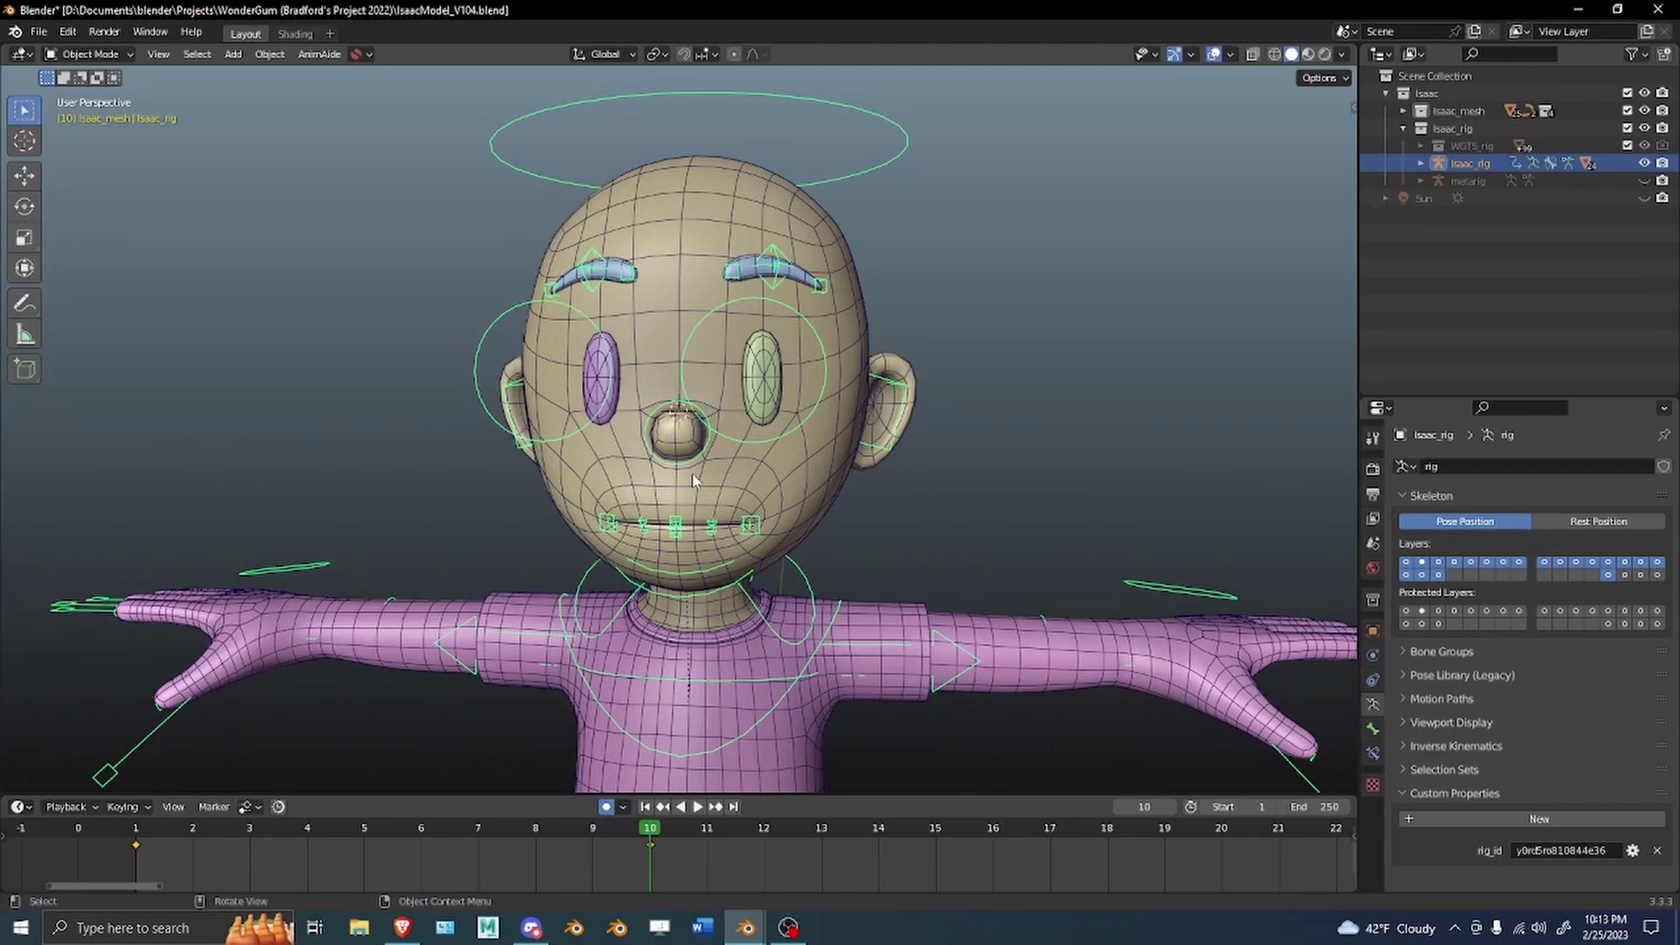